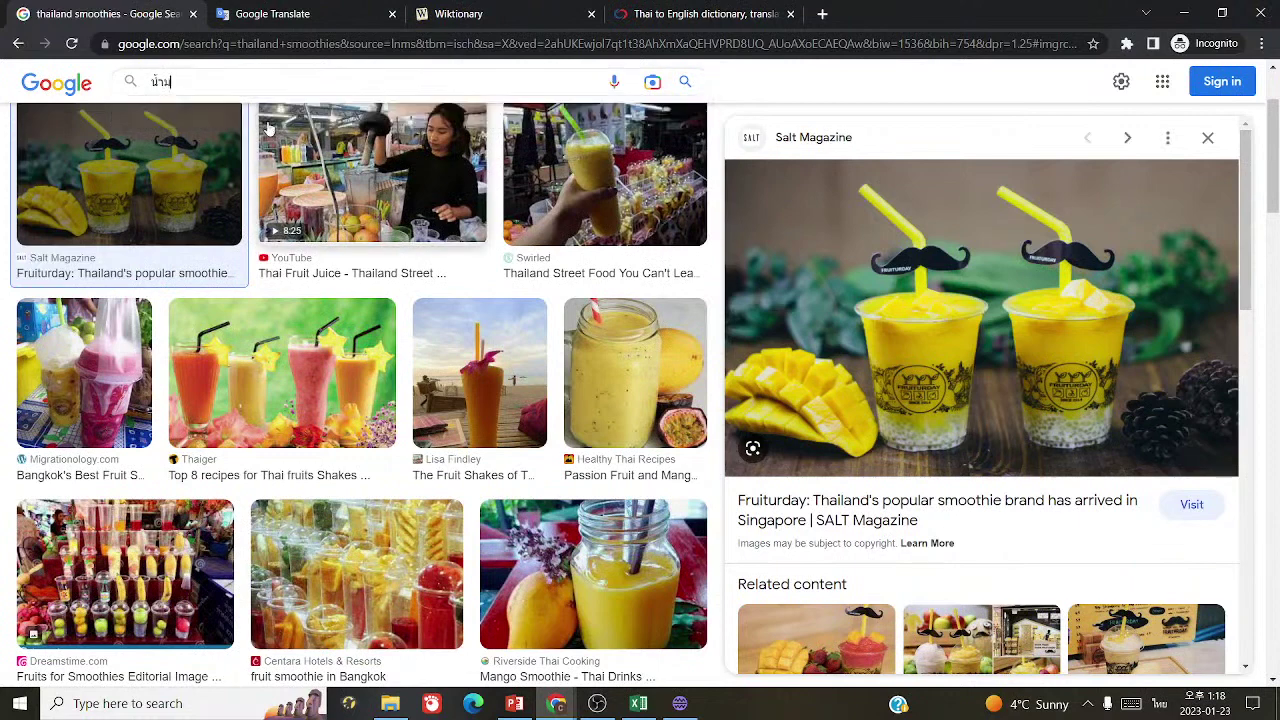
- Complete the image search query as น้ำมะม่วงปั่น and run the search
text(่วง)
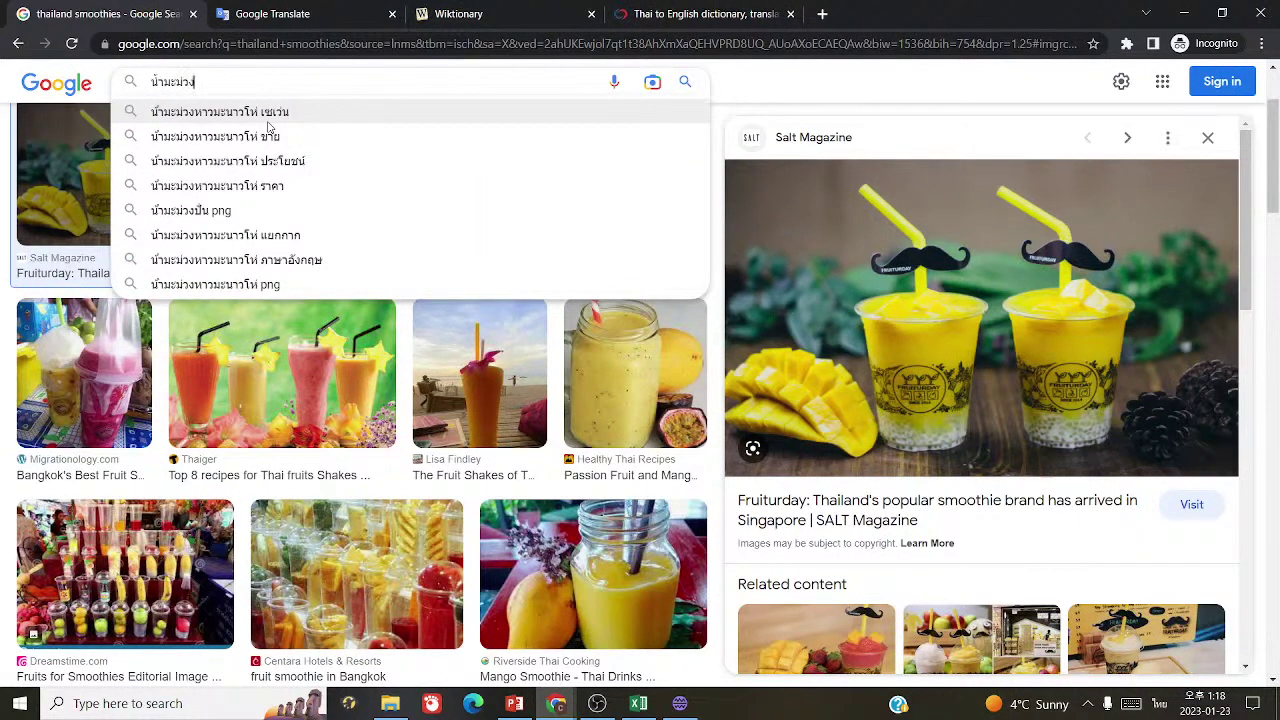
text(ปั่น)
key(Return)
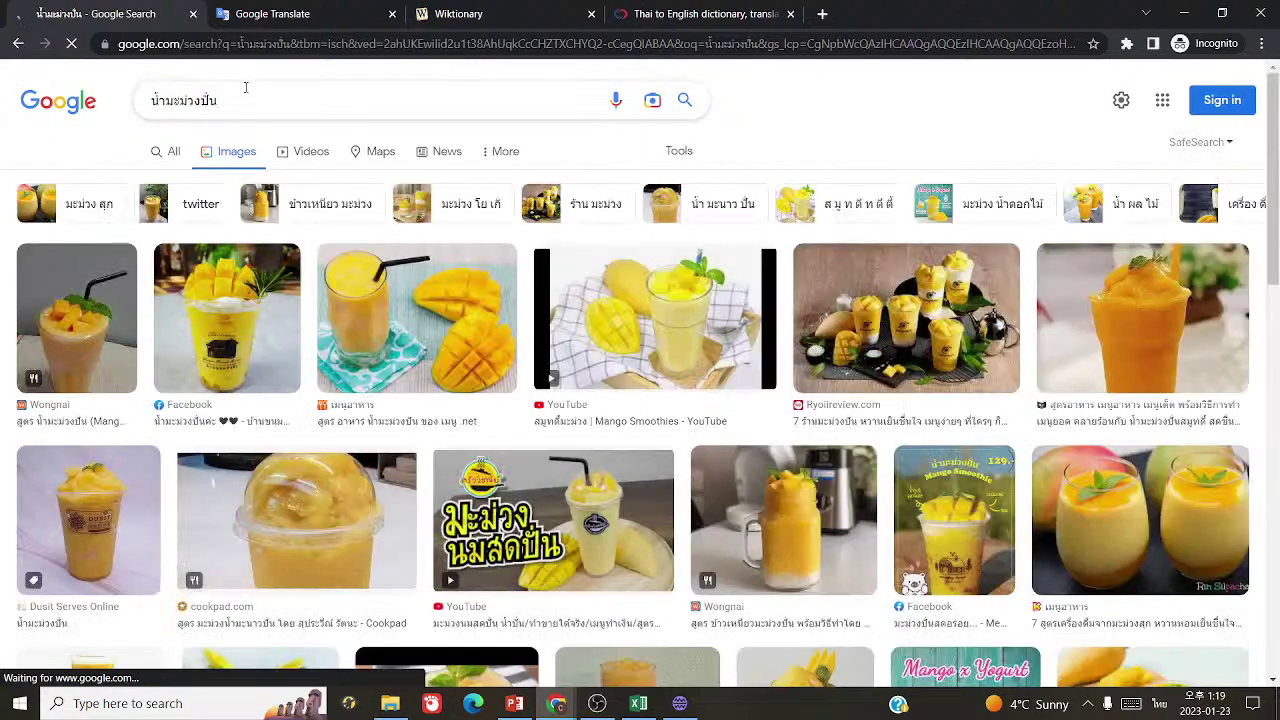
- Copy น้ำมะม่วงปั่น from the search query into the prompt of card 1097 in flashbang
triple_click(245, 88)
key(ctrl+f)
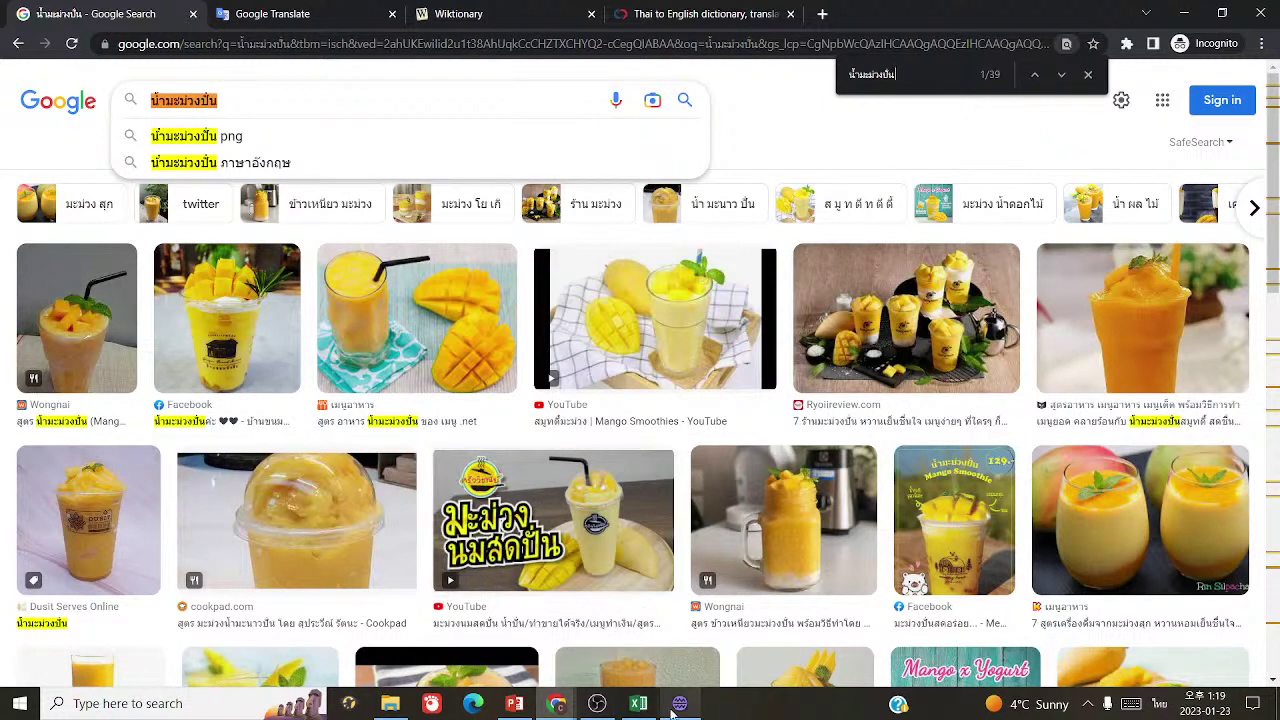
mouse_move(679, 703)
click(695, 580)
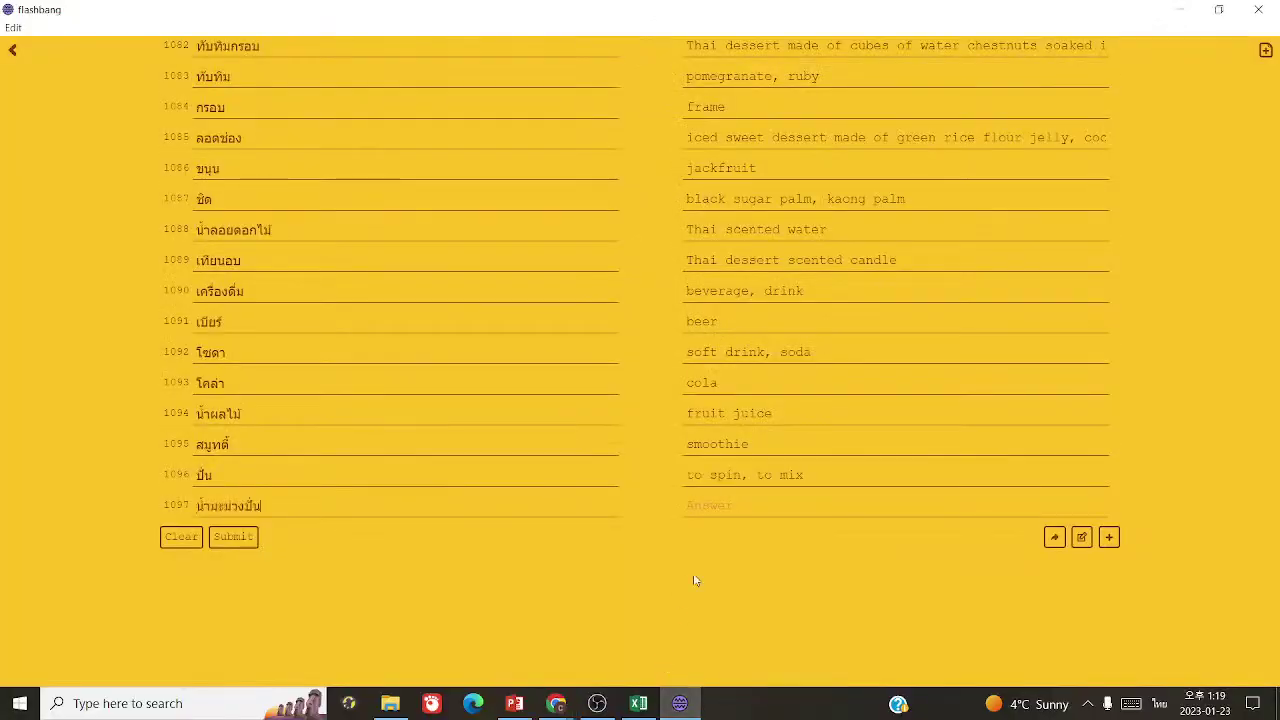
- Switch the keyboard language to English (United States) and begin the answer of card 1097 with "mango"
key(super+space)
key(super+space)
key(super+space)
key(super+space)
key(super+space)
key(super+space)
key(super+space)
key(super+space)
key(super+space)
key(super+space)
key(super+space)
key(super+space)
key(super+space)
key(super+space)
key(super+space)
key(super+space)
key(super+space)
key(super+space)
key(super+space)
key(super+space)
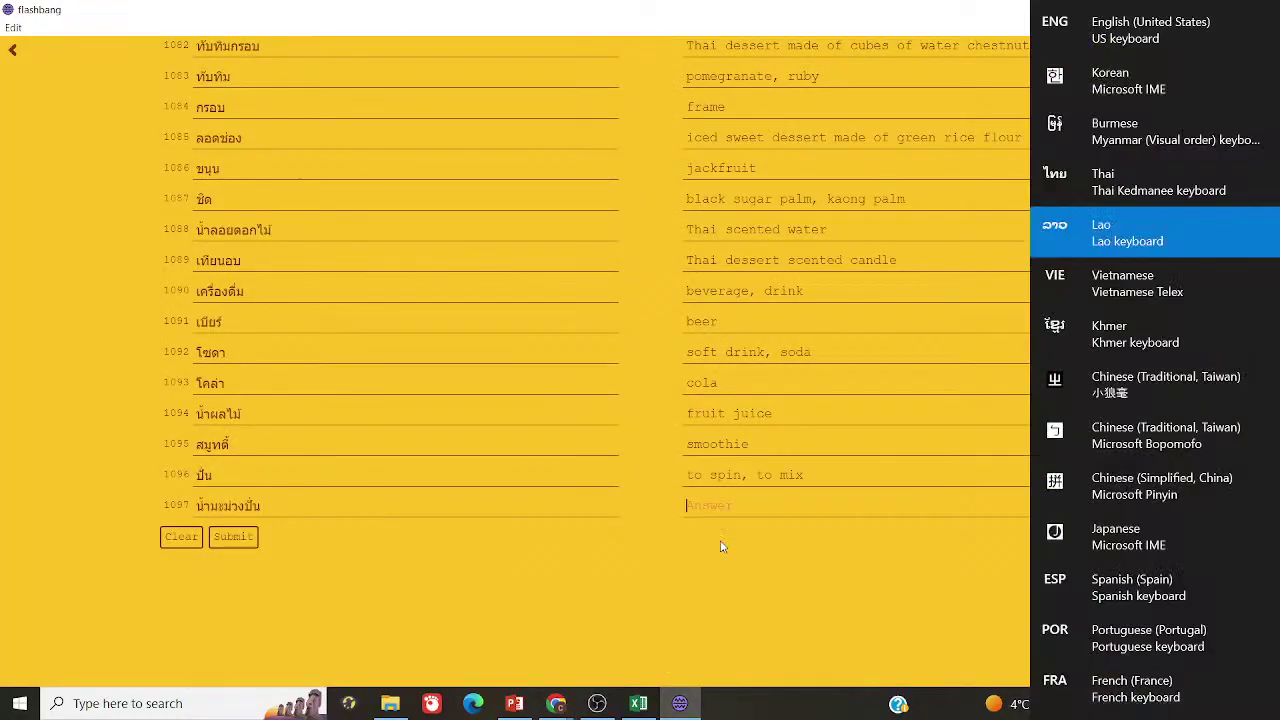
key(super+space)
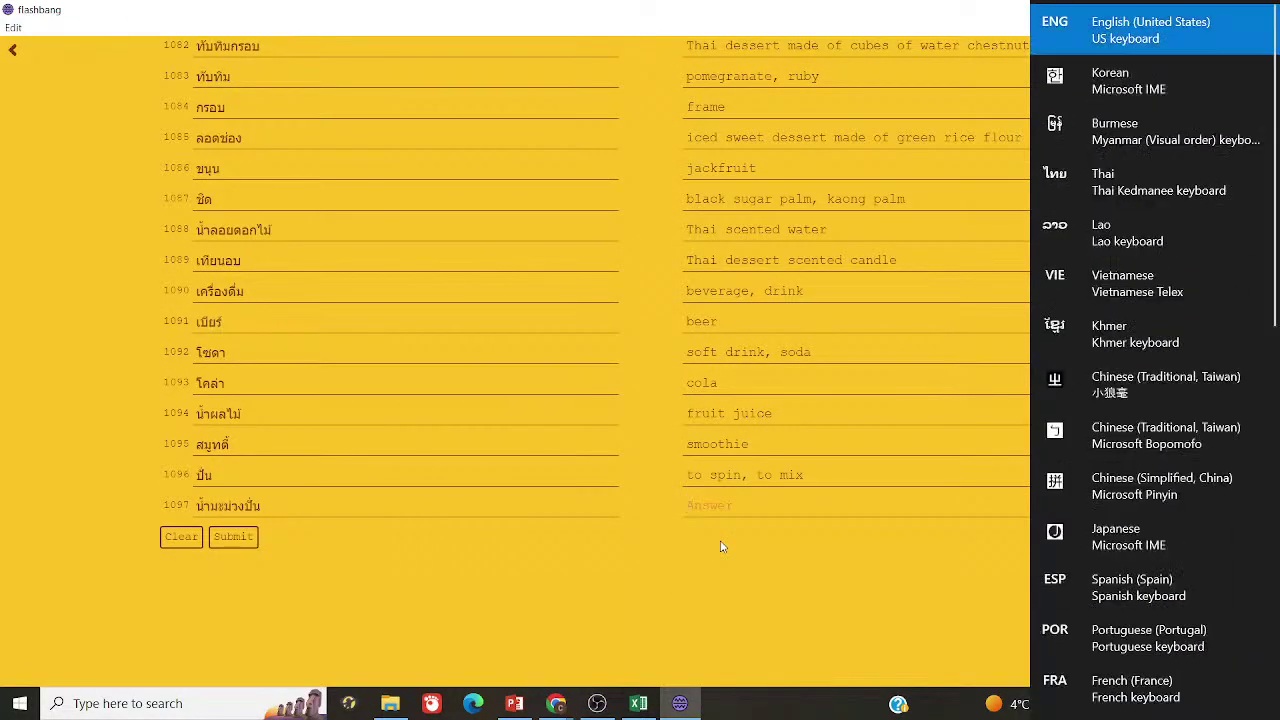
text(ma)
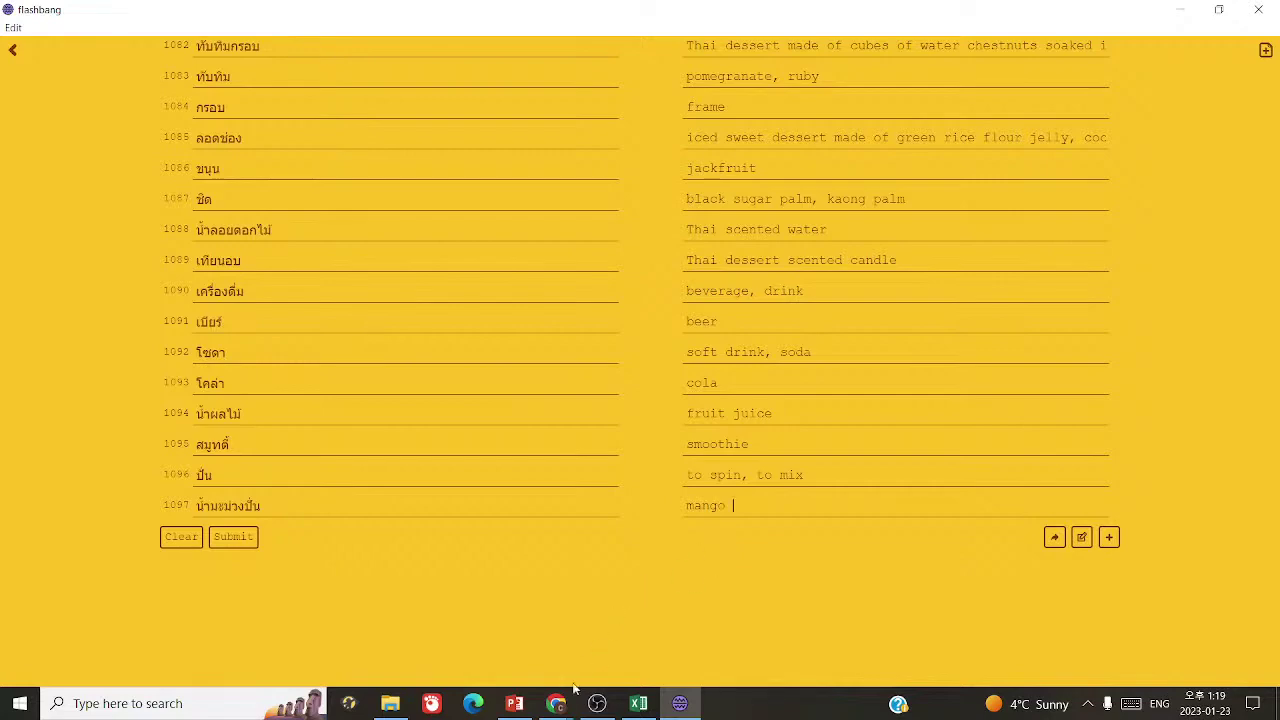
text(ngo)
click(563, 700)
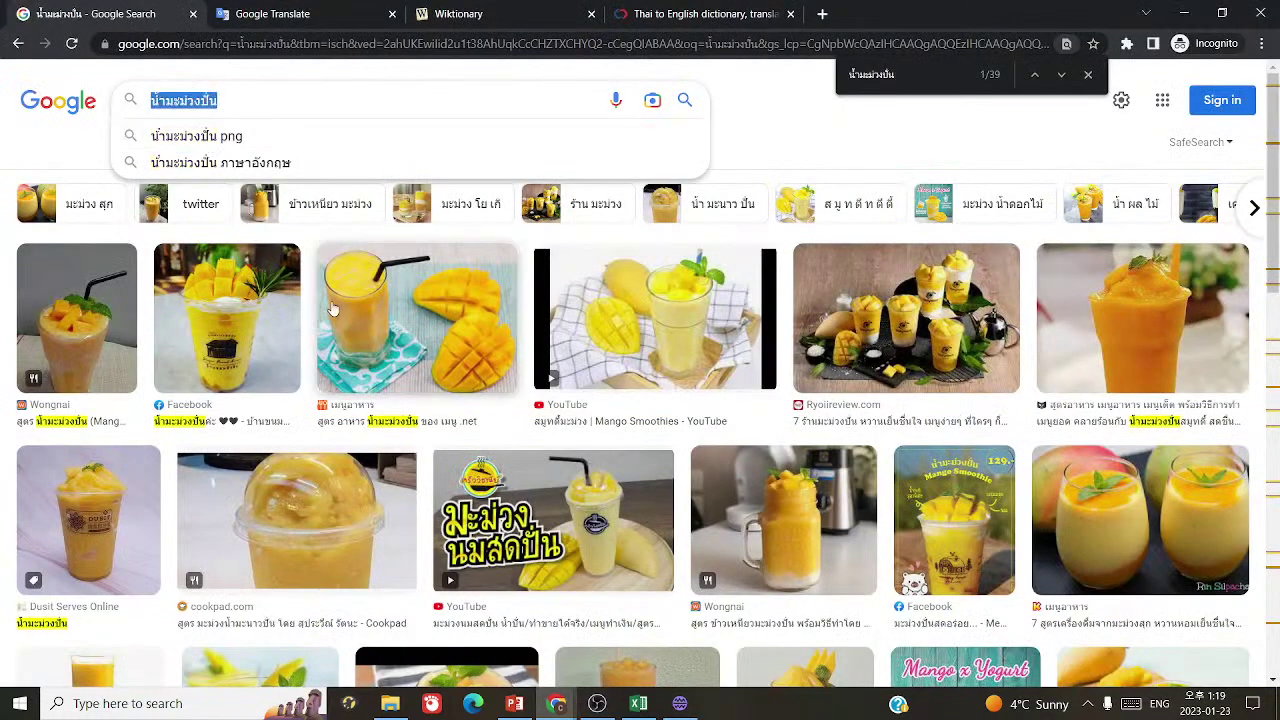
text(mang)
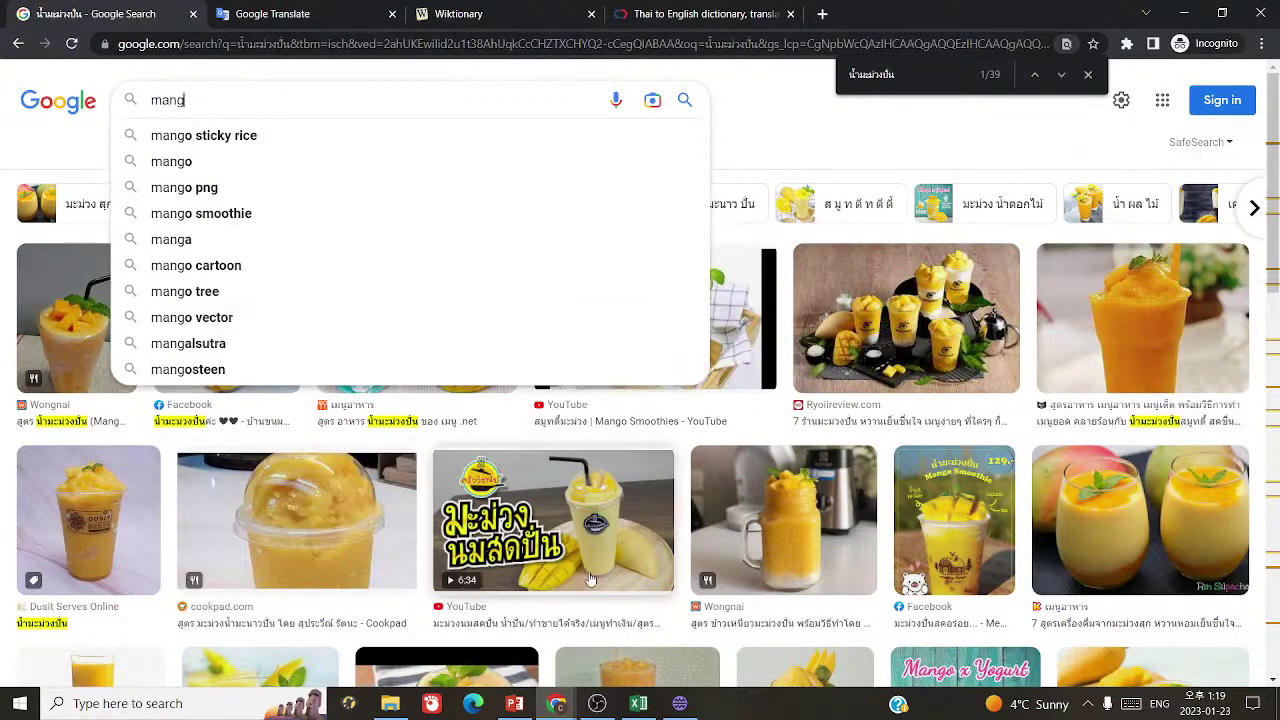
click(681, 704)
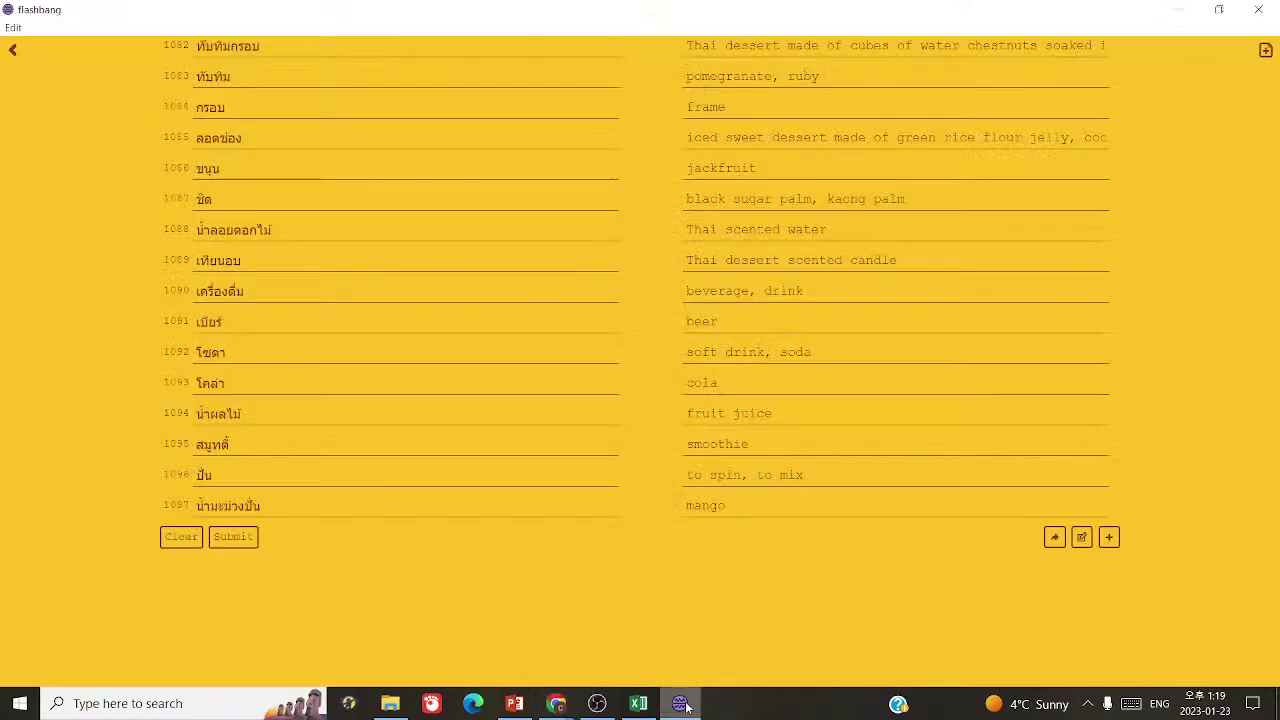
- Complete the answer of card 1097 as "mango smoothie, mango shake" and add a blank card below it
text(smoothie, mango shake)
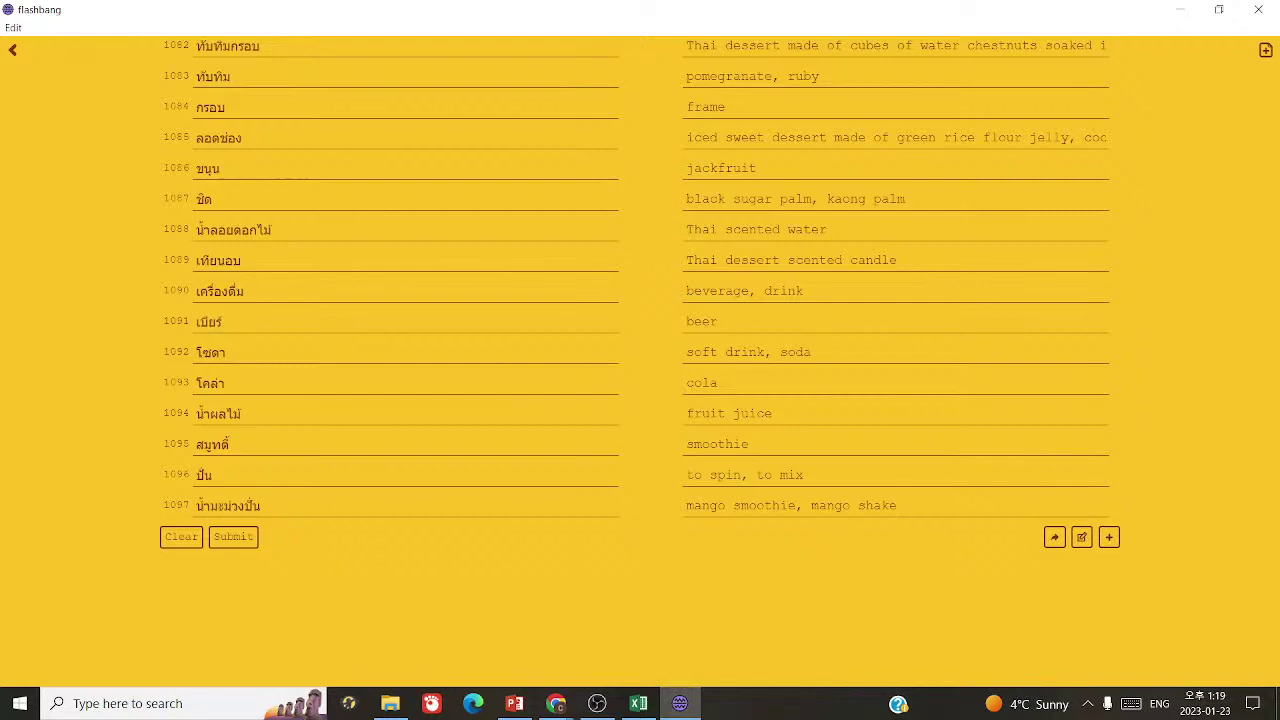
click(1106, 539)
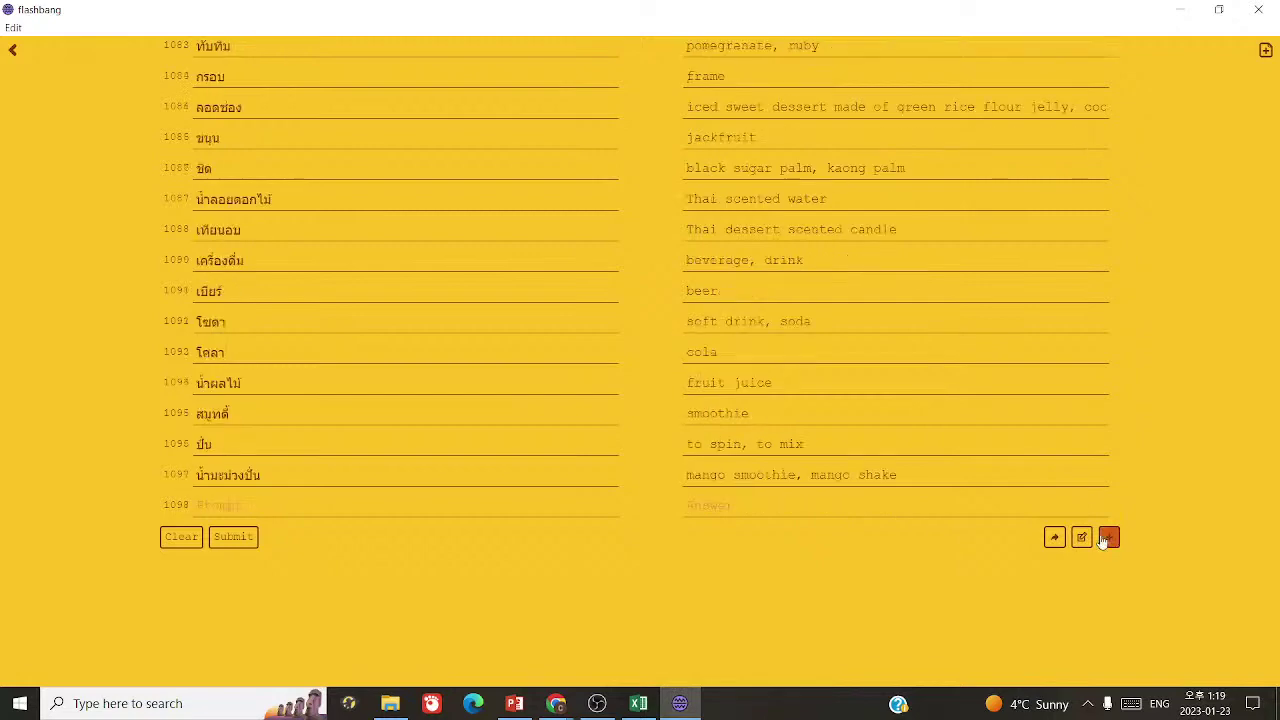
- Check the Drinks slide in PowerPoint and the Excel word list, and translate "wine" into Thai in Google Translate
click(514, 703)
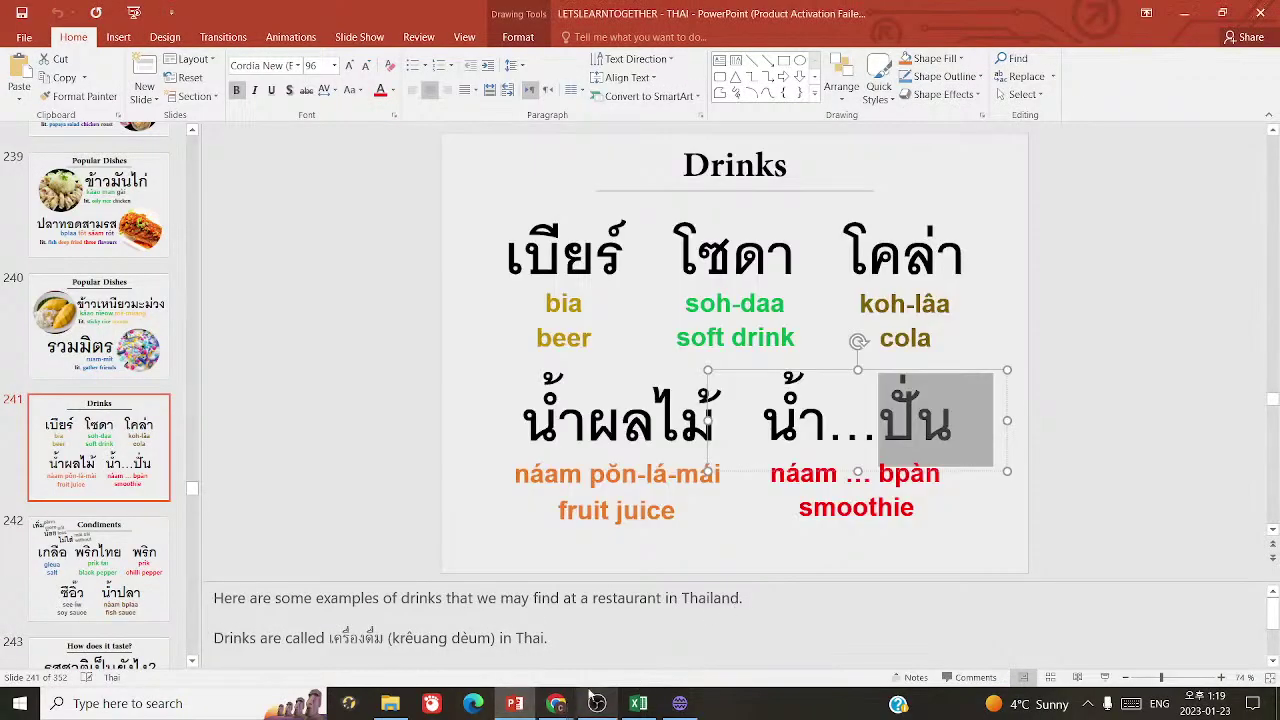
click(638, 703)
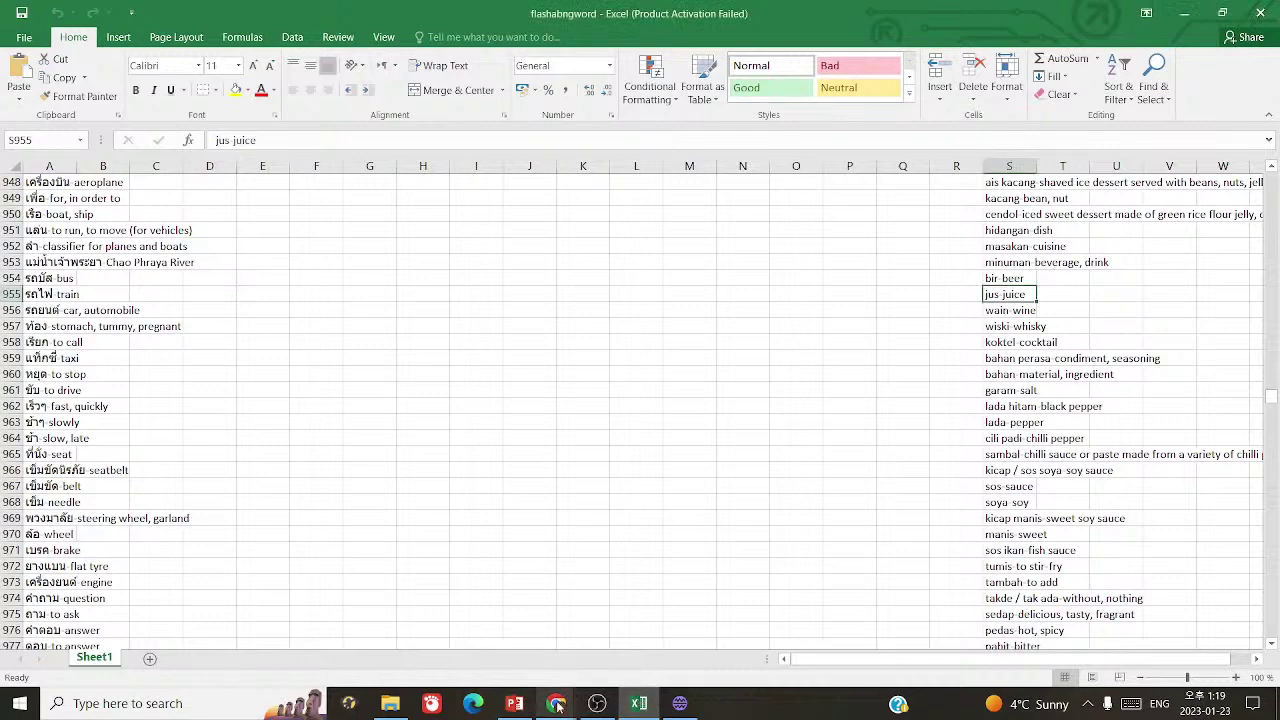
mouse_move(557, 706)
click(650, 575)
click(280, 13)
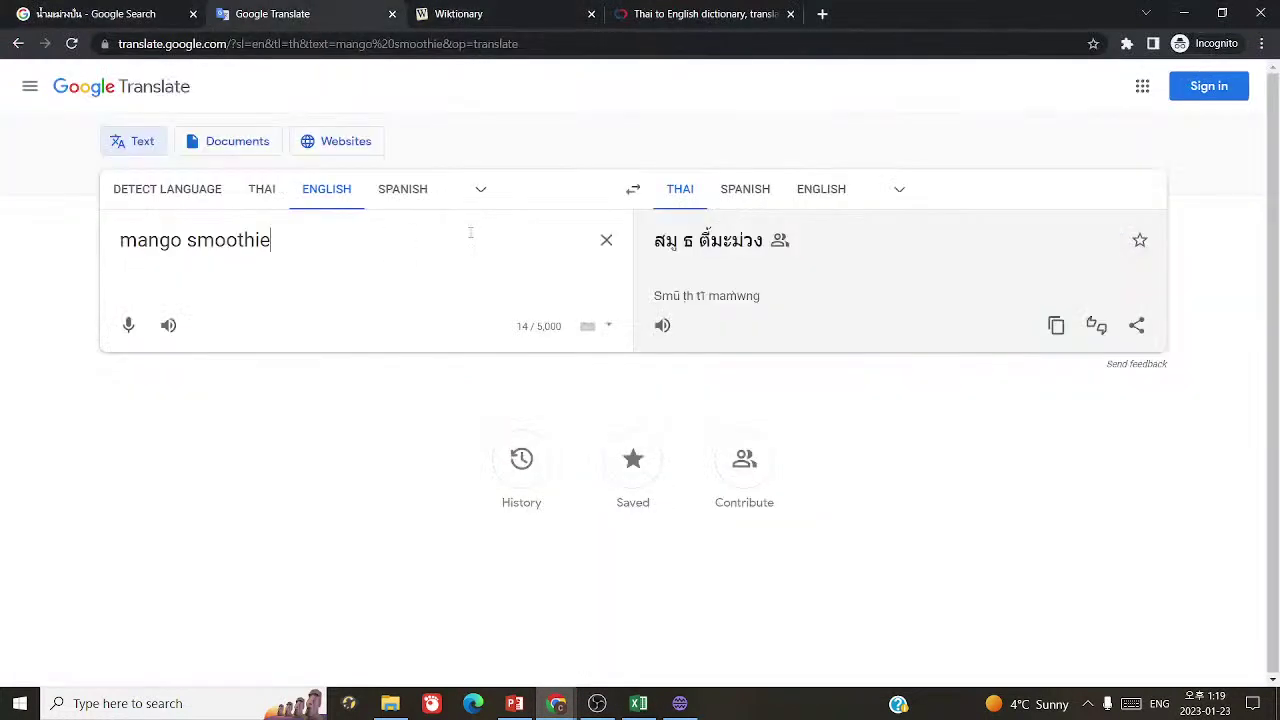
triple_click(500, 246)
text(wine)
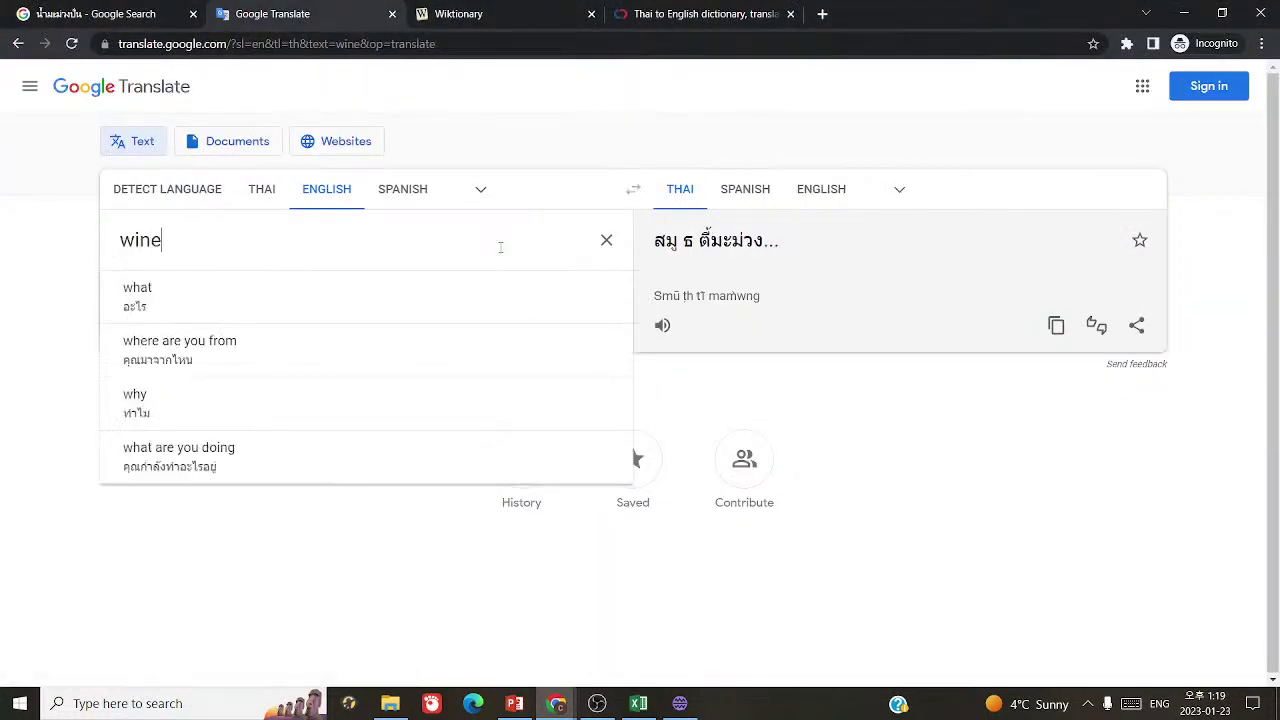
- Search the Excel word list for ไวน์
click(638, 703)
click(724, 447)
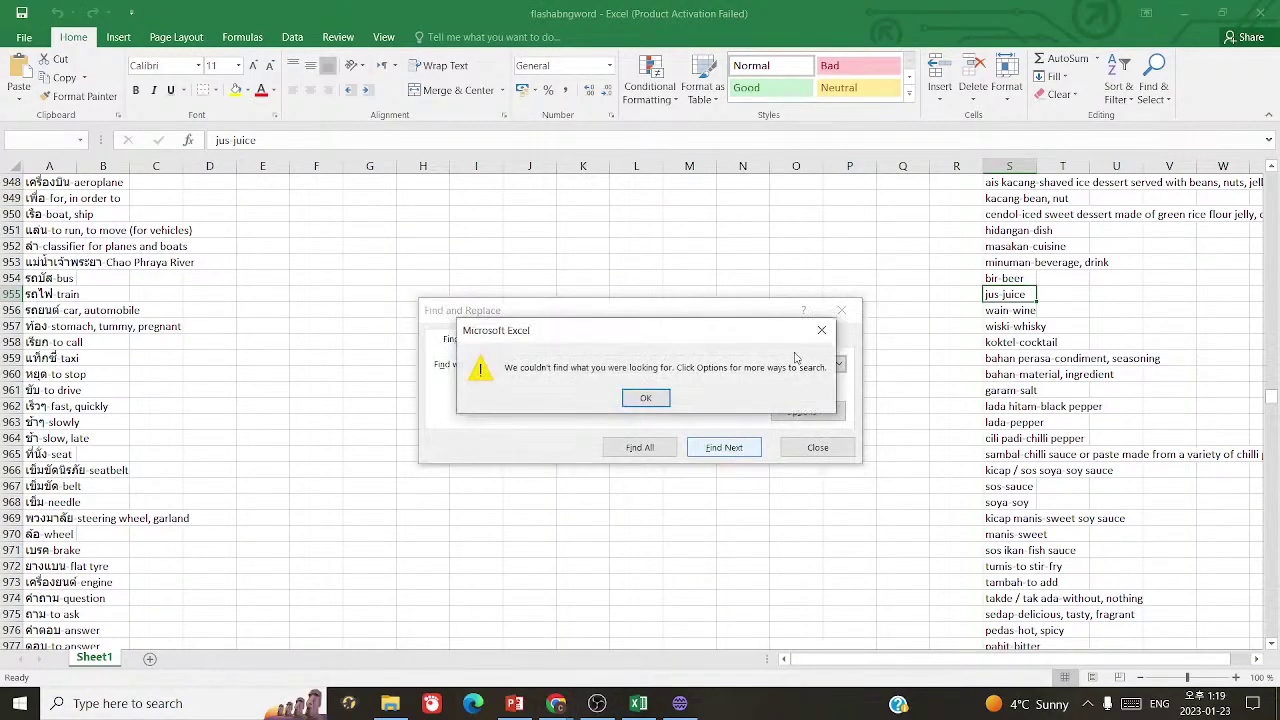
click(648, 398)
- Fill card 1098 in flashbang with the prompt ไวน์ and the answer "wine", and add another blank card
click(680, 703)
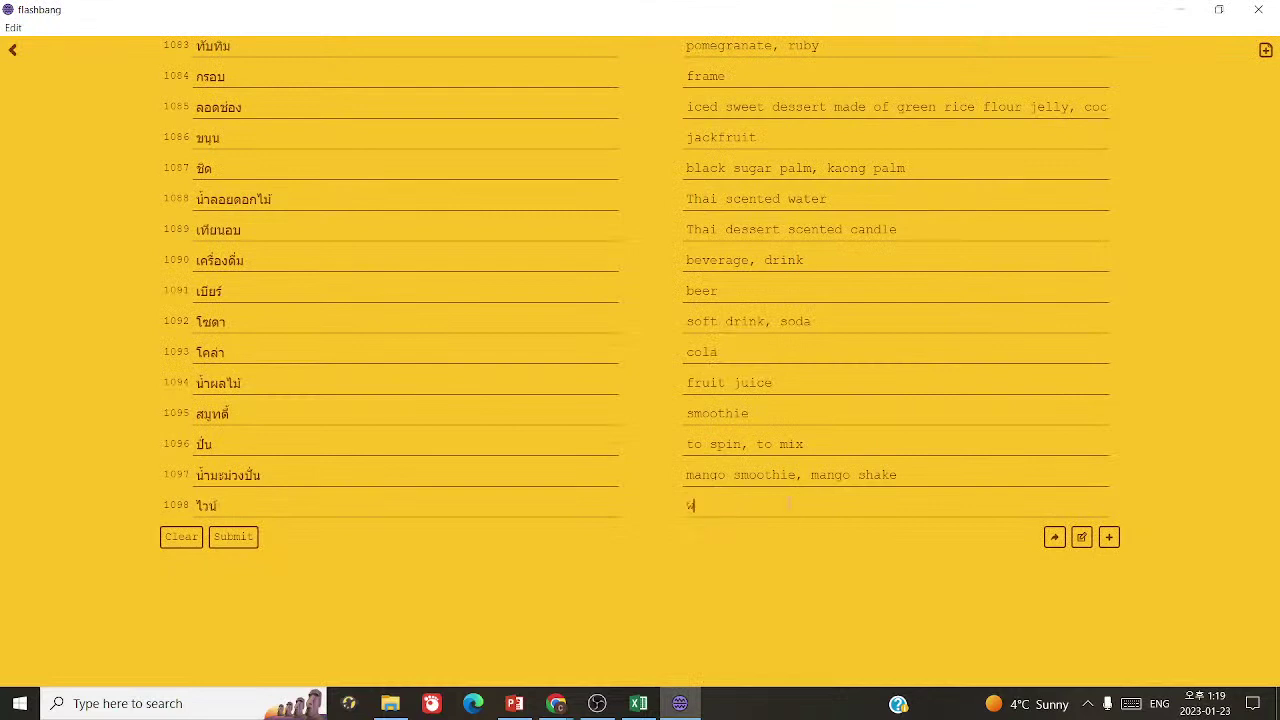
click(1108, 537)
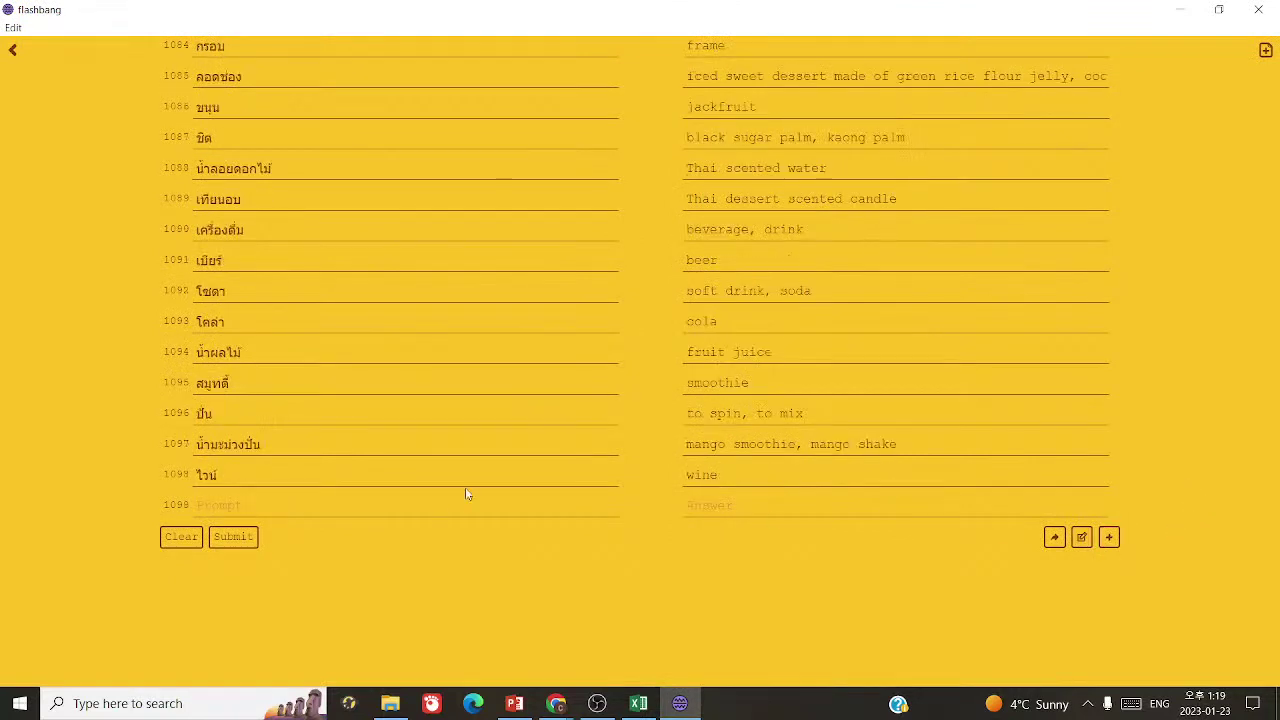
- Recheck the Drinks slide and the Excel word list, and translate "whisky" into Thai in Google Translate
click(514, 703)
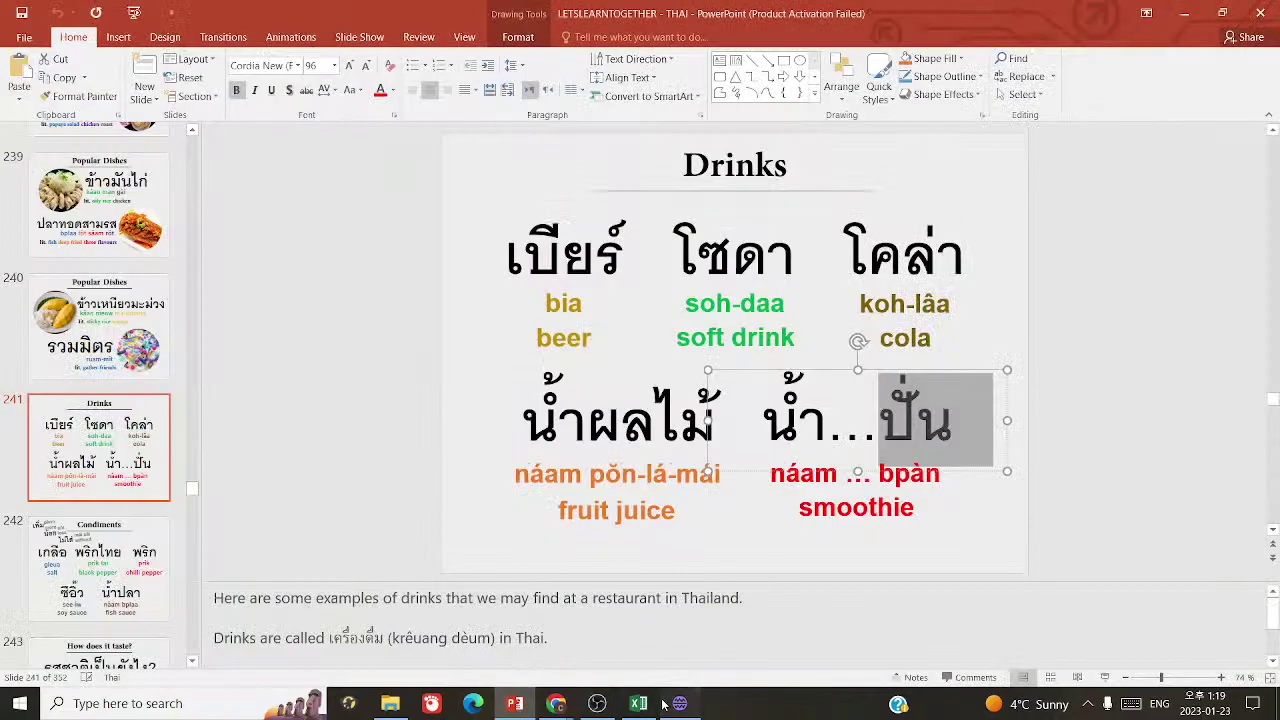
click(514, 703)
click(639, 703)
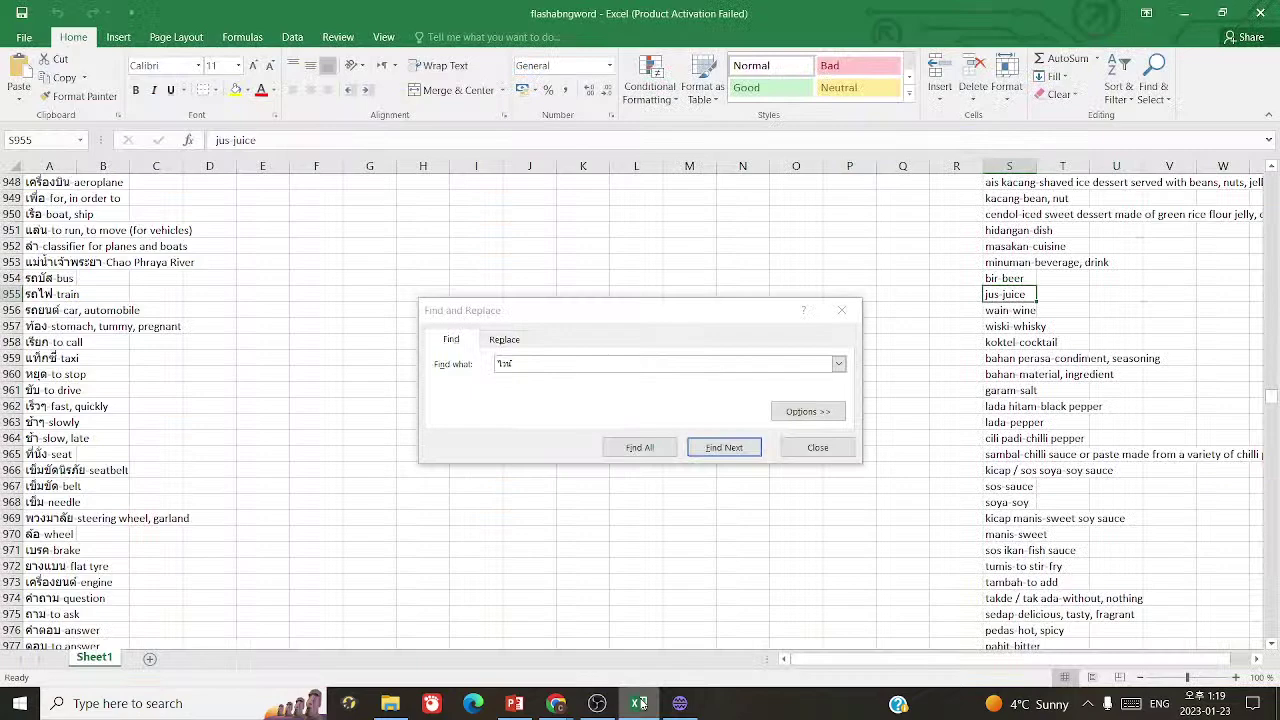
click(556, 703)
click(657, 543)
drag(118, 240, 296, 244)
text(whisky)
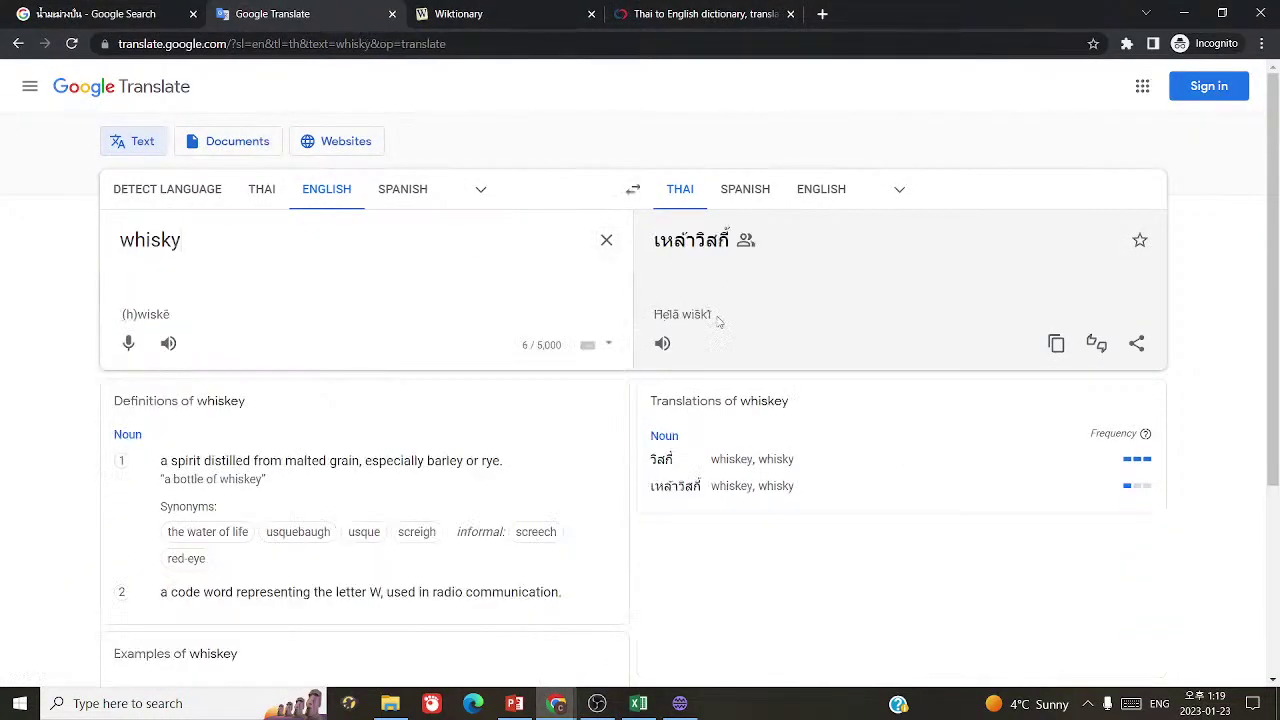
- Play the Thai pronunciation of whisky and copy เหล้าวิสกี้ into card 1099 in flashbang, with whisky as its answer
click(662, 343)
drag(650, 249, 735, 253)
key(ctrl+c)
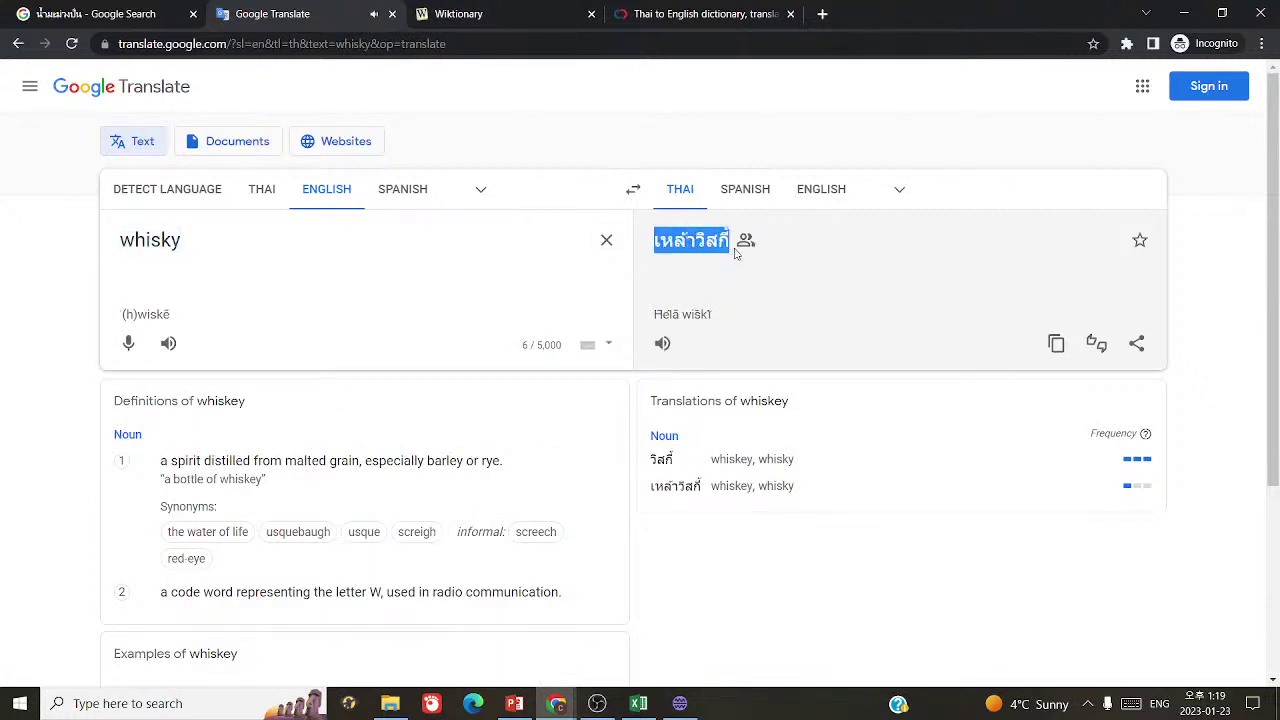
click(700, 712)
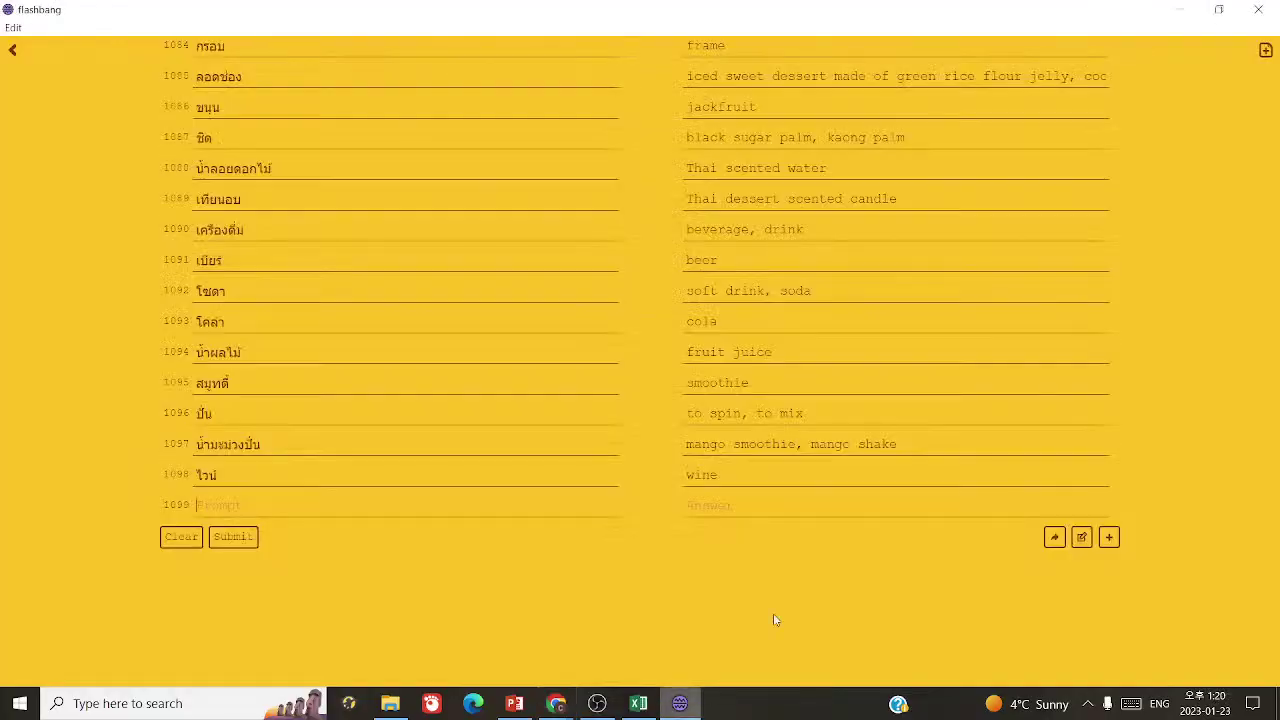
key(ctrl+v)
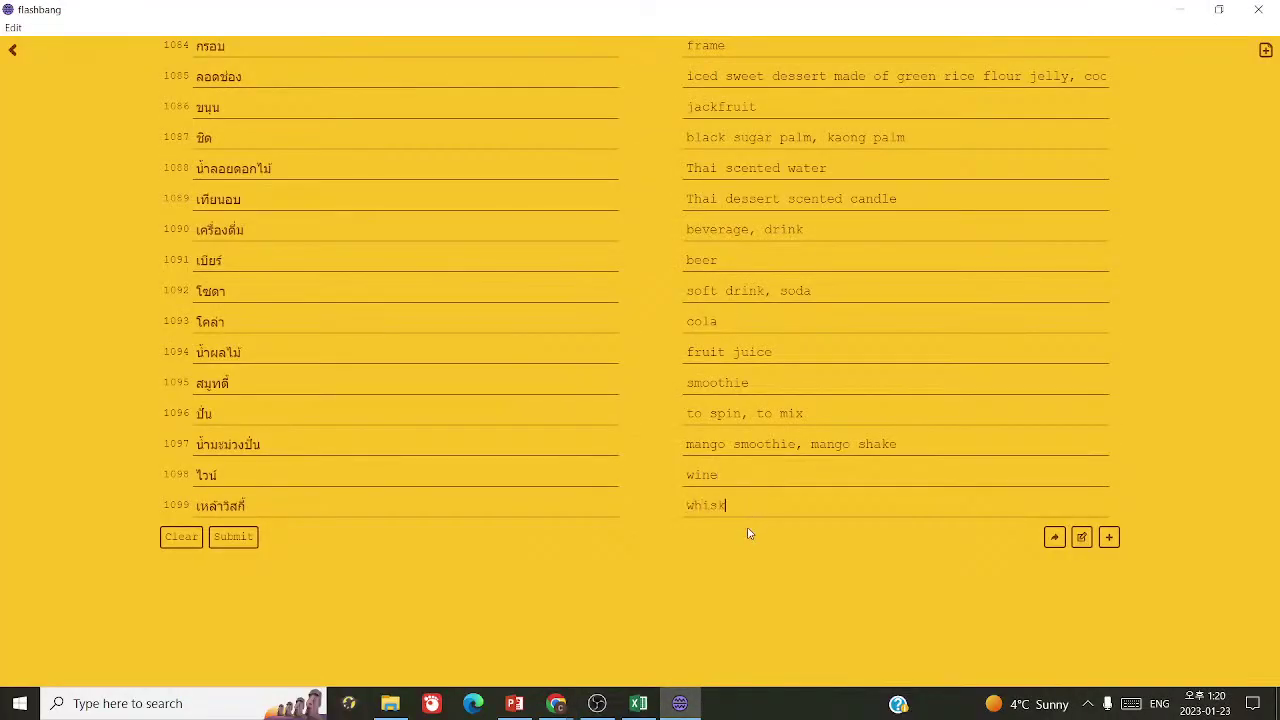
- Copy เหล้า from the prompt of card 1099 and translate it from Thai to English in Google Translate
drag(224, 506, 149, 514)
key(ctrl+c)
mouse_move(556, 703)
click(646, 571)
key(ctrl+a)
key(ctrl+v)
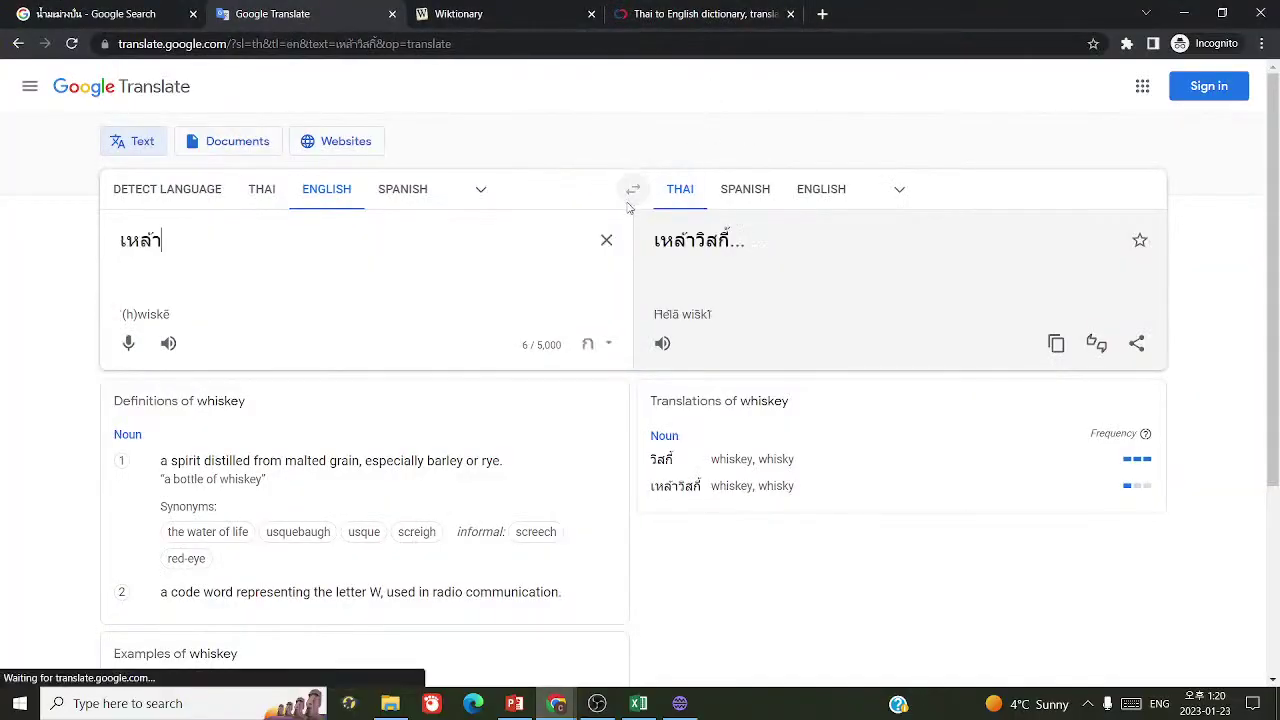
click(633, 189)
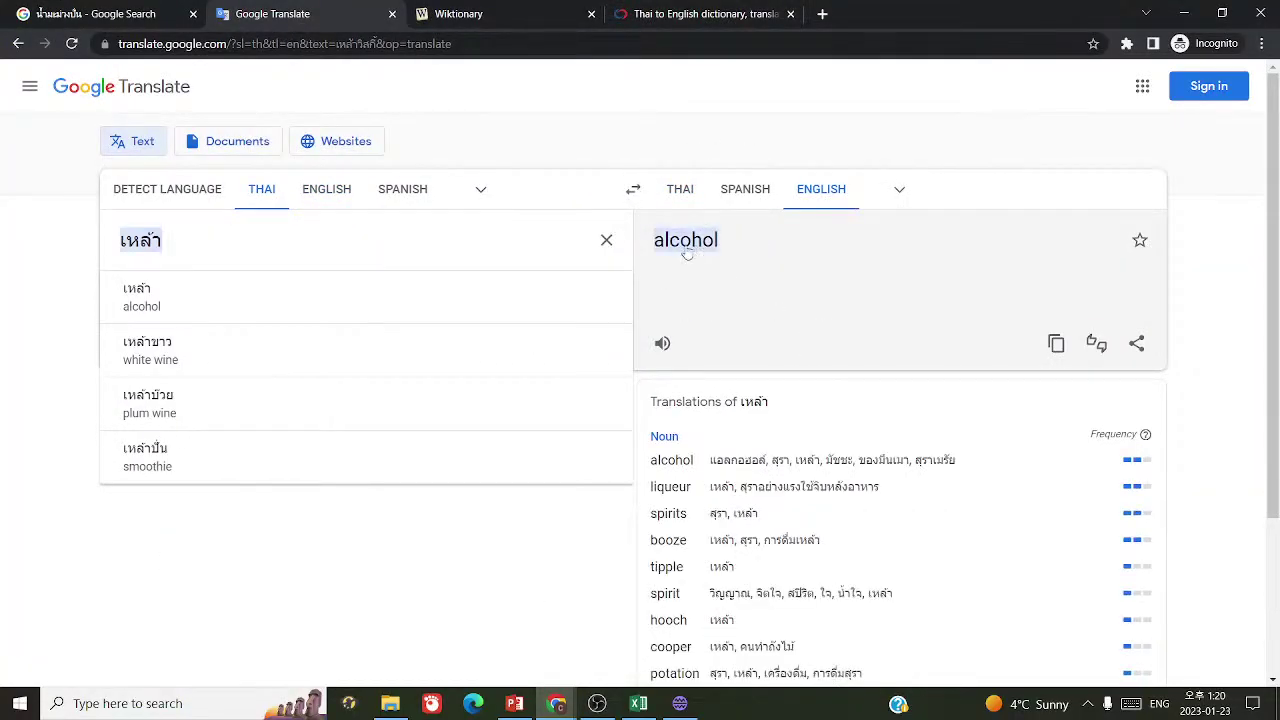
key(ctrl+a)
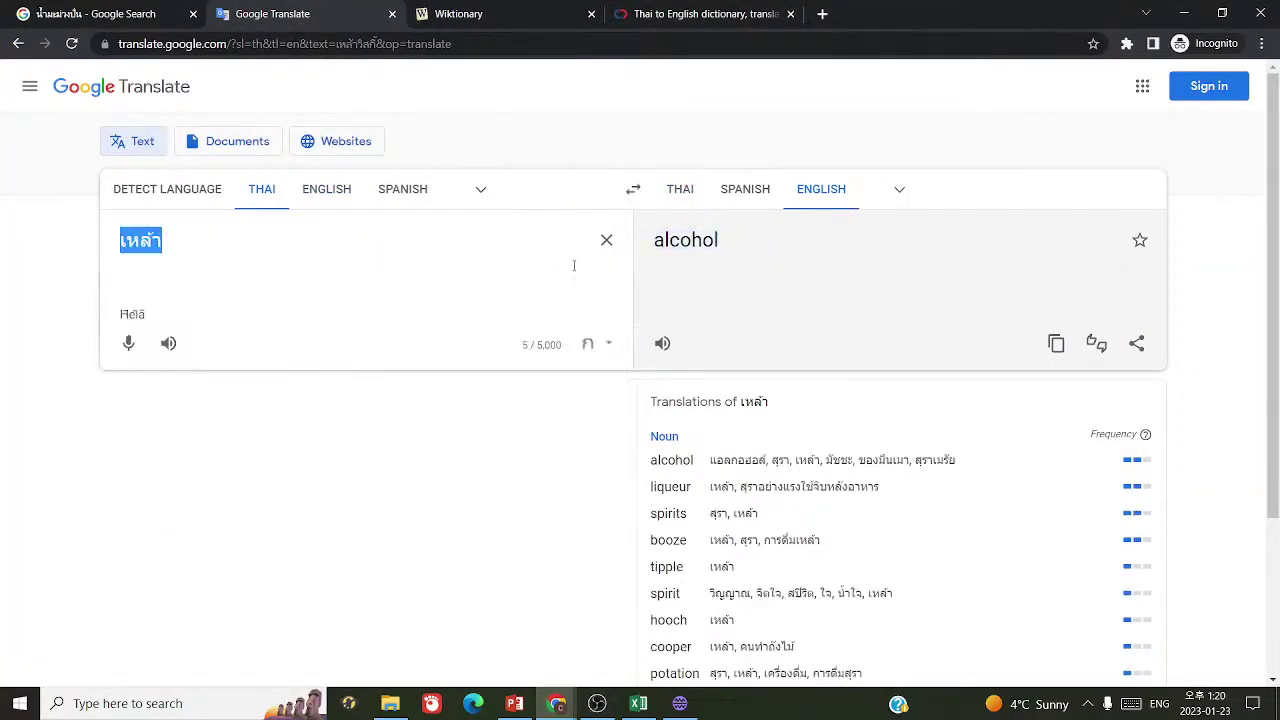
- Search Google for "liquor liqueur" and look through the general web results for the difference between the two terms
click(114, 13)
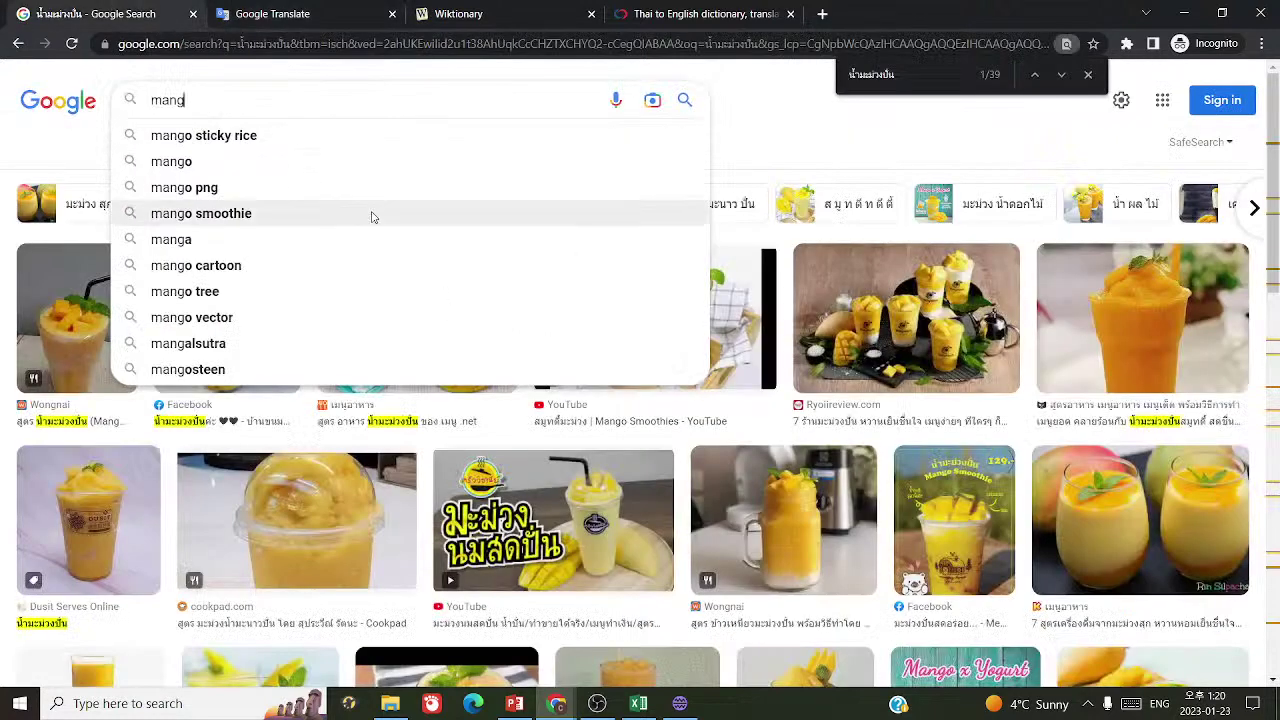
key(ctrl+a)
text(liq)
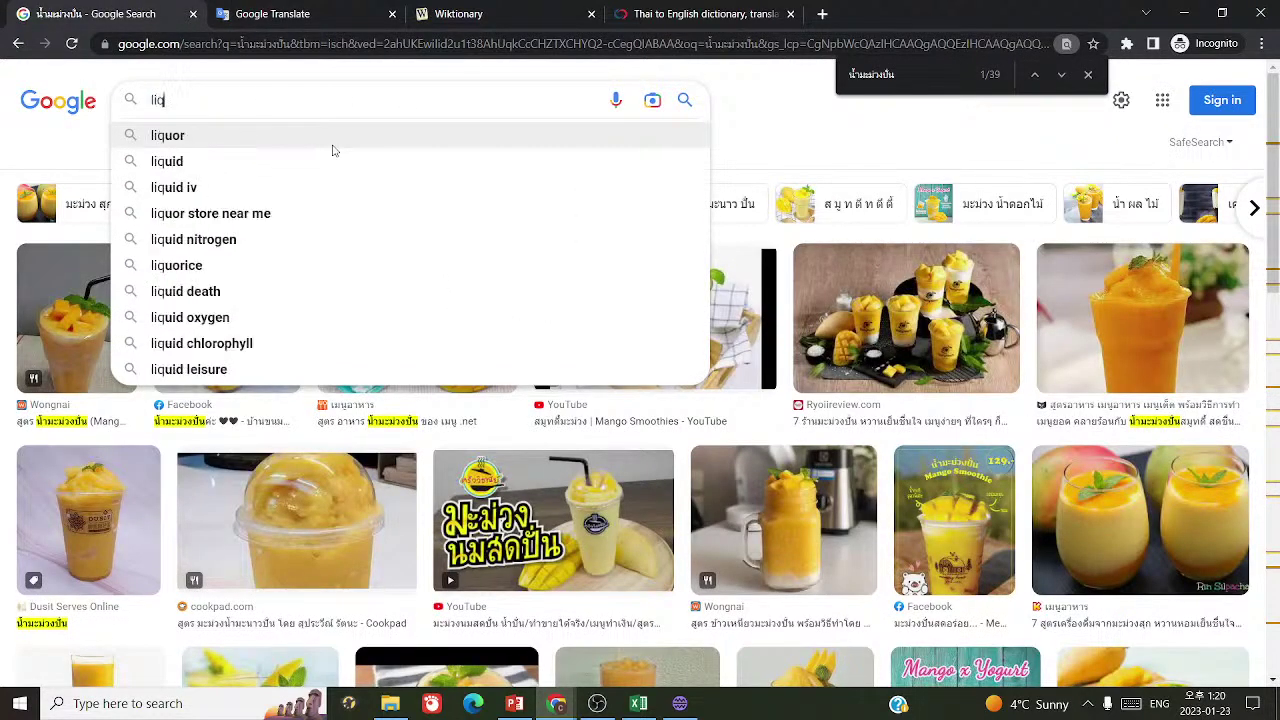
text(uor liqueur)
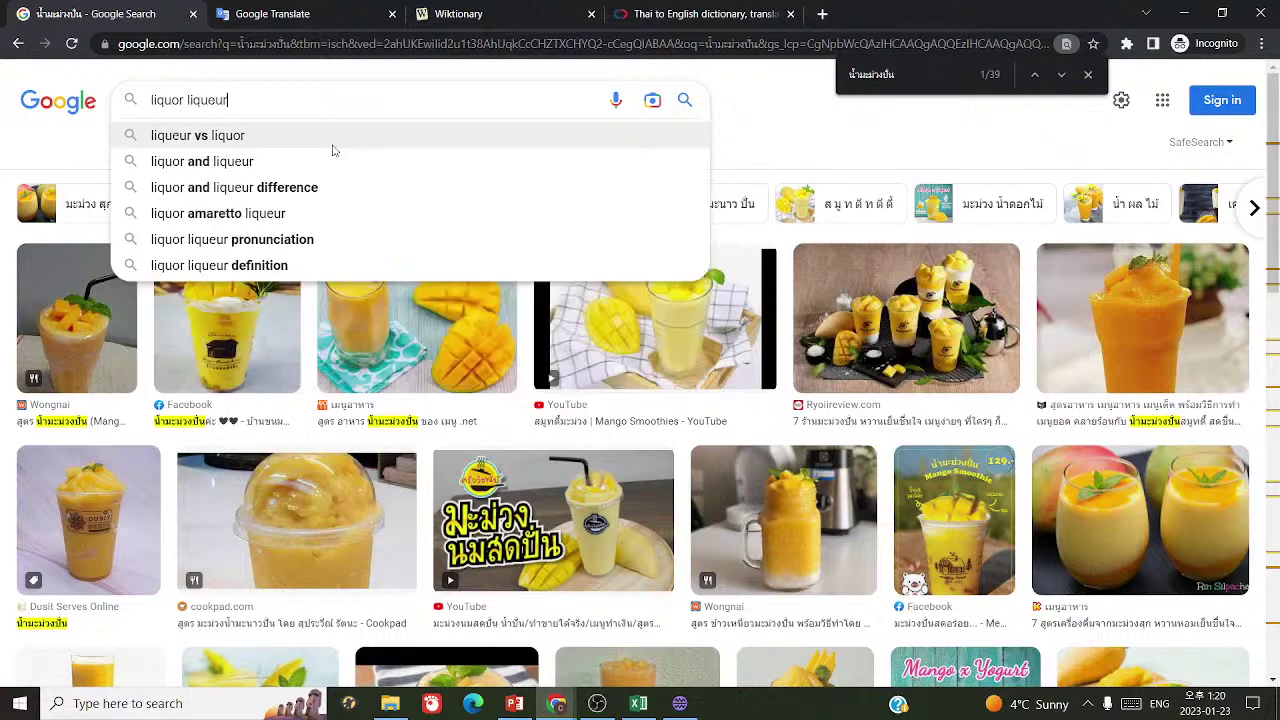
key(Return)
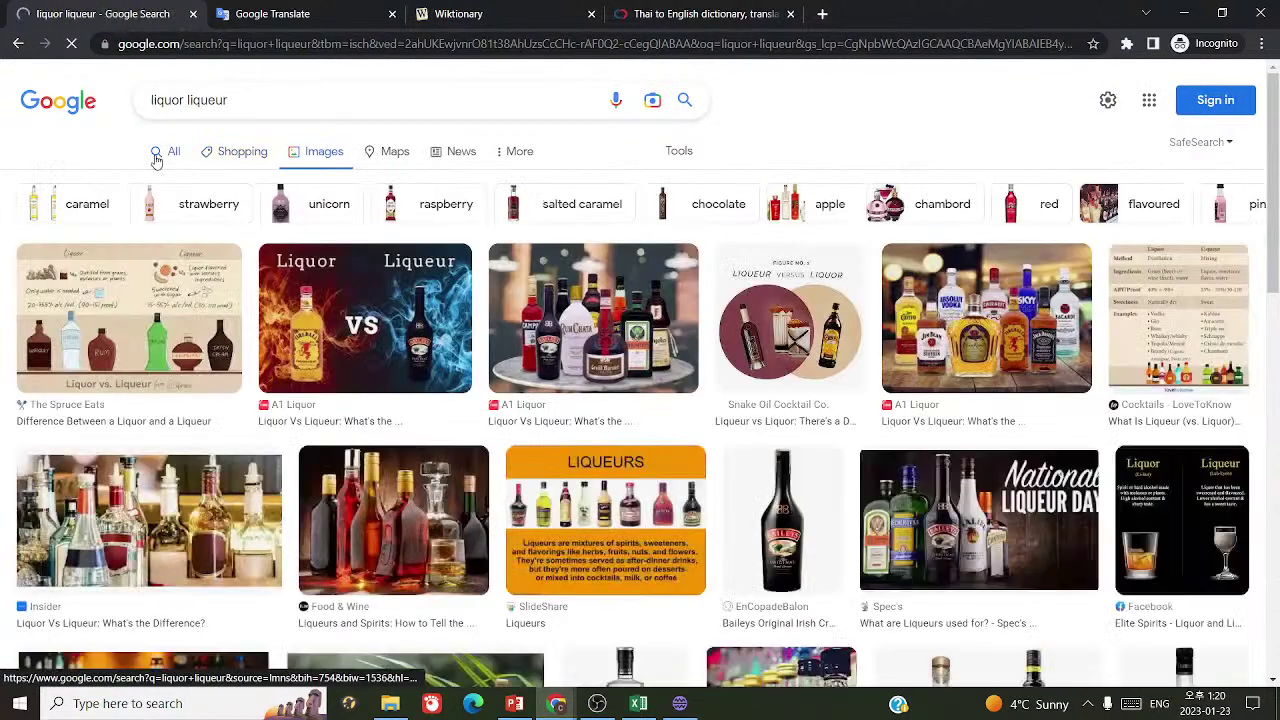
click(168, 152)
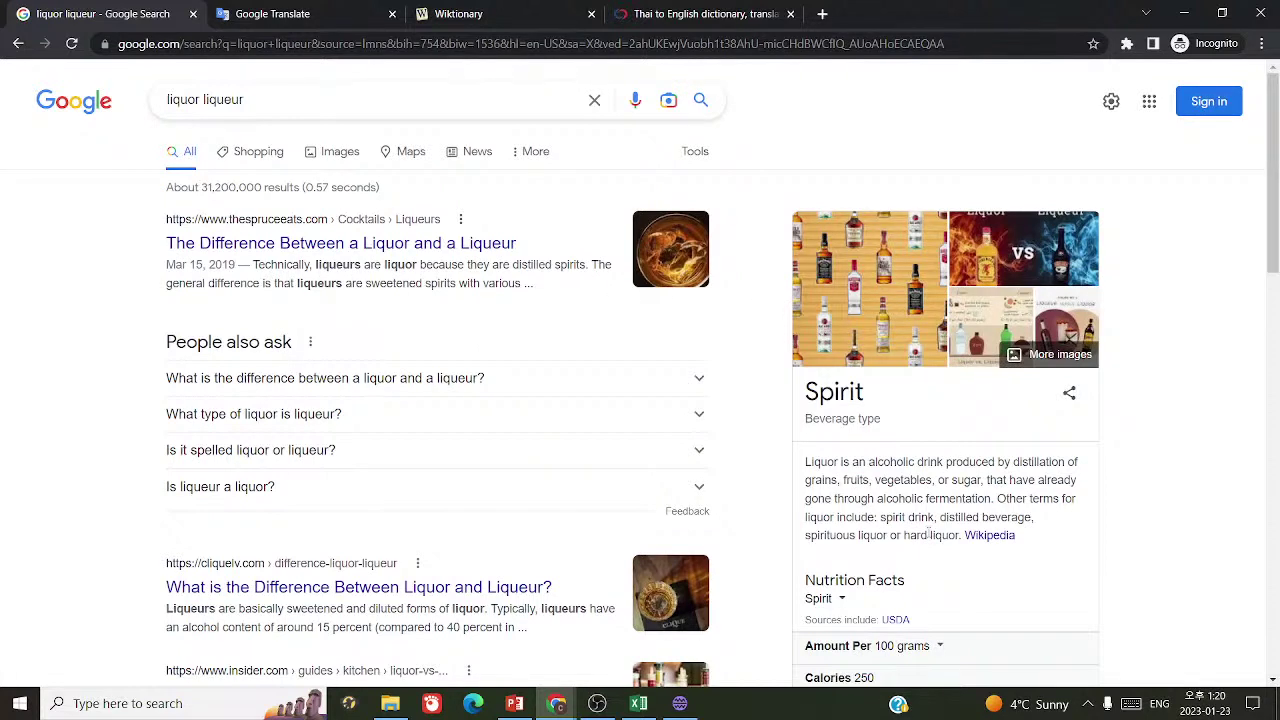
scroll(414, 389, down, 3)
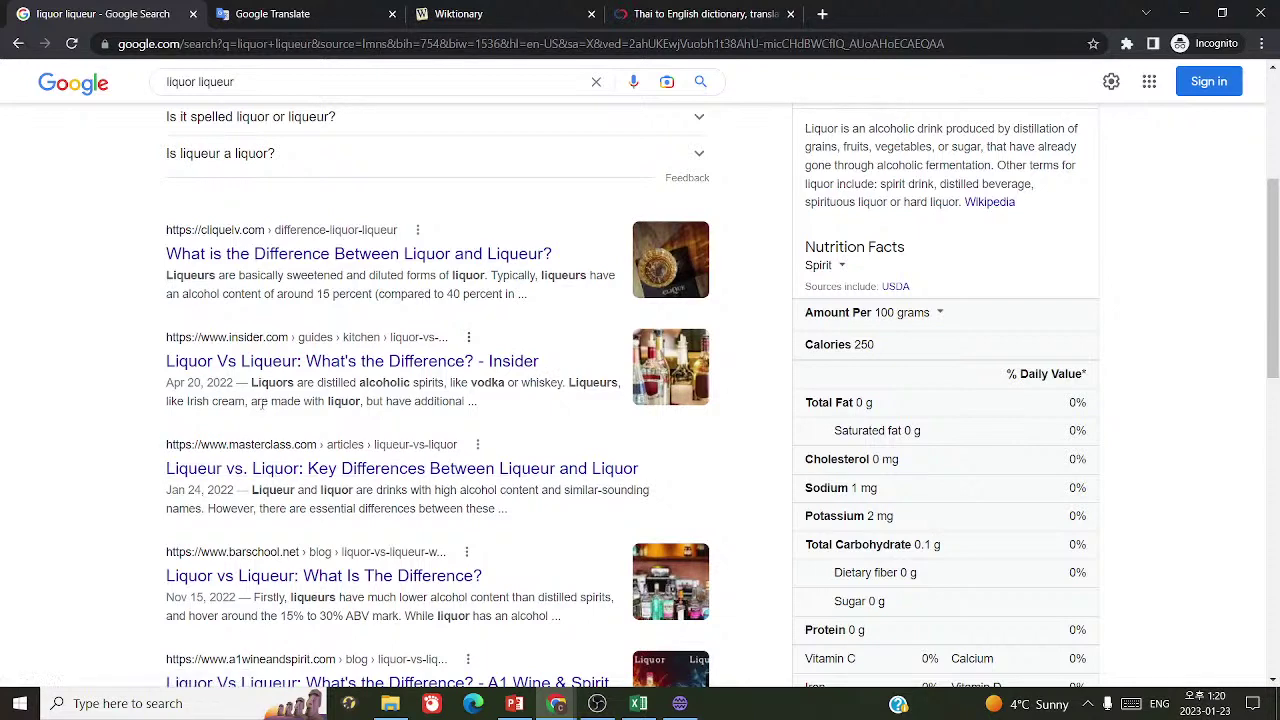
scroll(533, 378, up, 3)
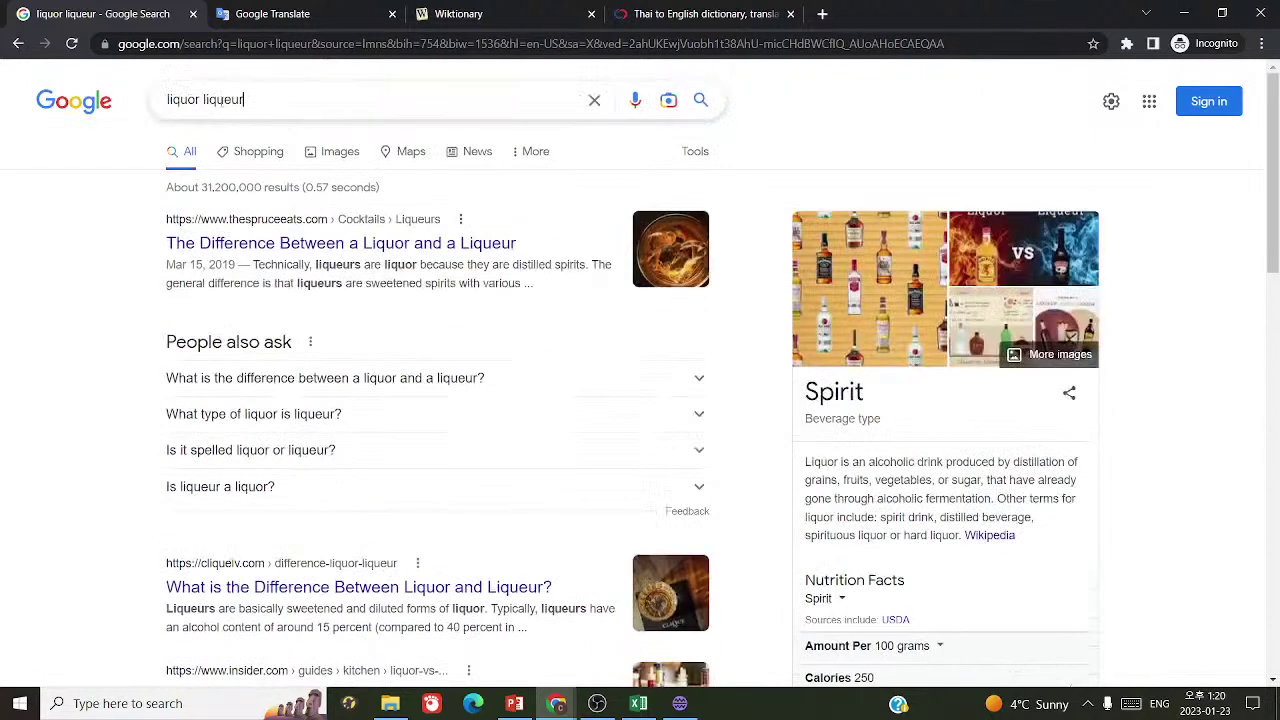
- Search Google for "liqueur pronunciation", play the audio and check the British pronunciation setting
key(ctrl+a)
text(liqueur )
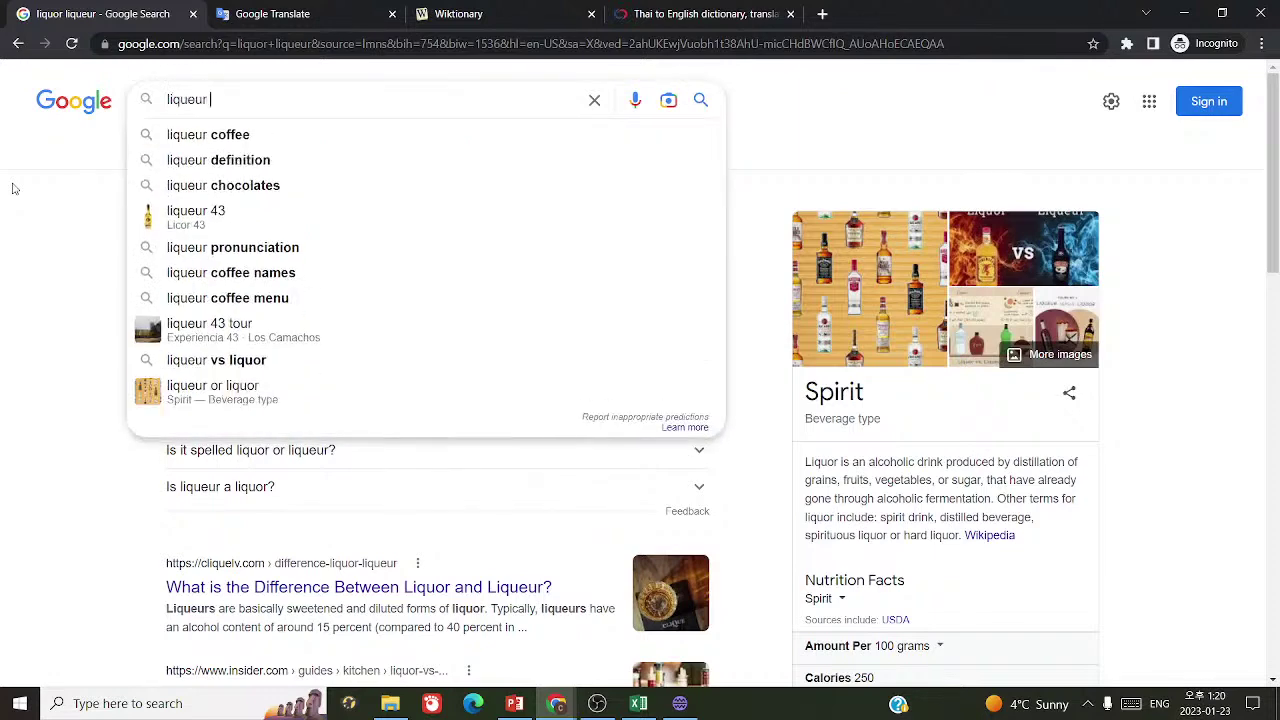
text(pronunciation)
key(Return)
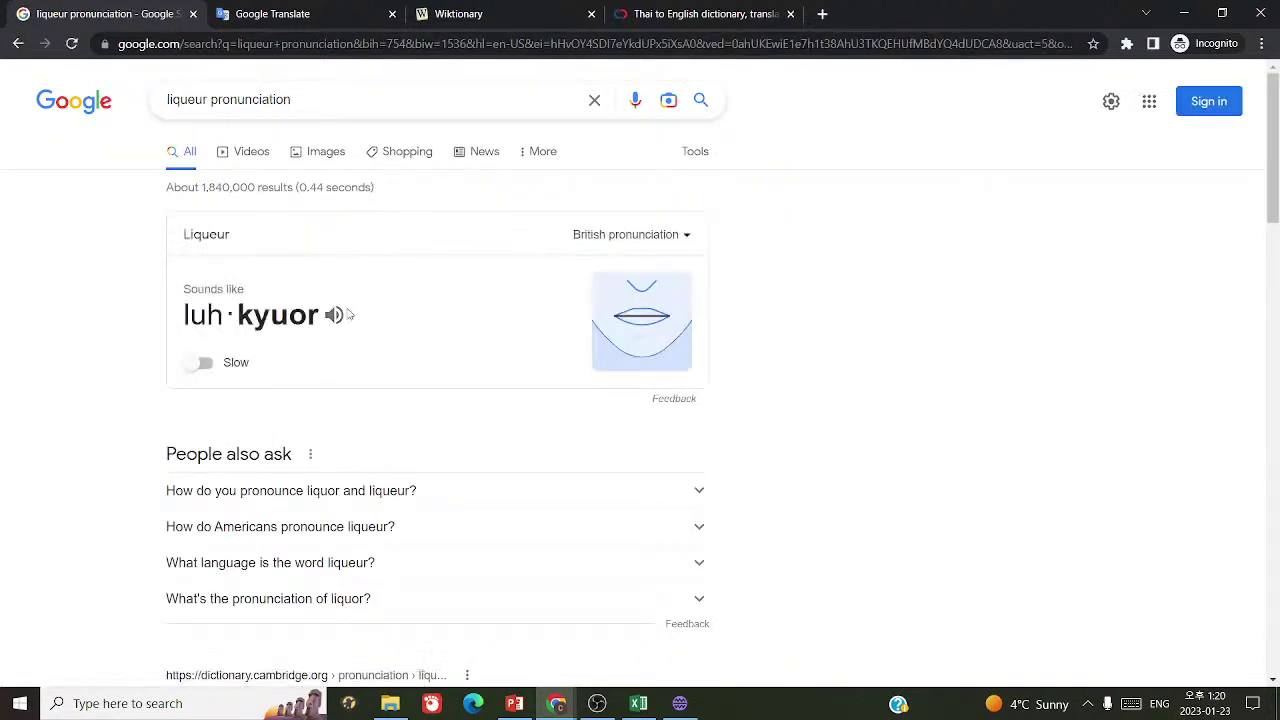
click(337, 315)
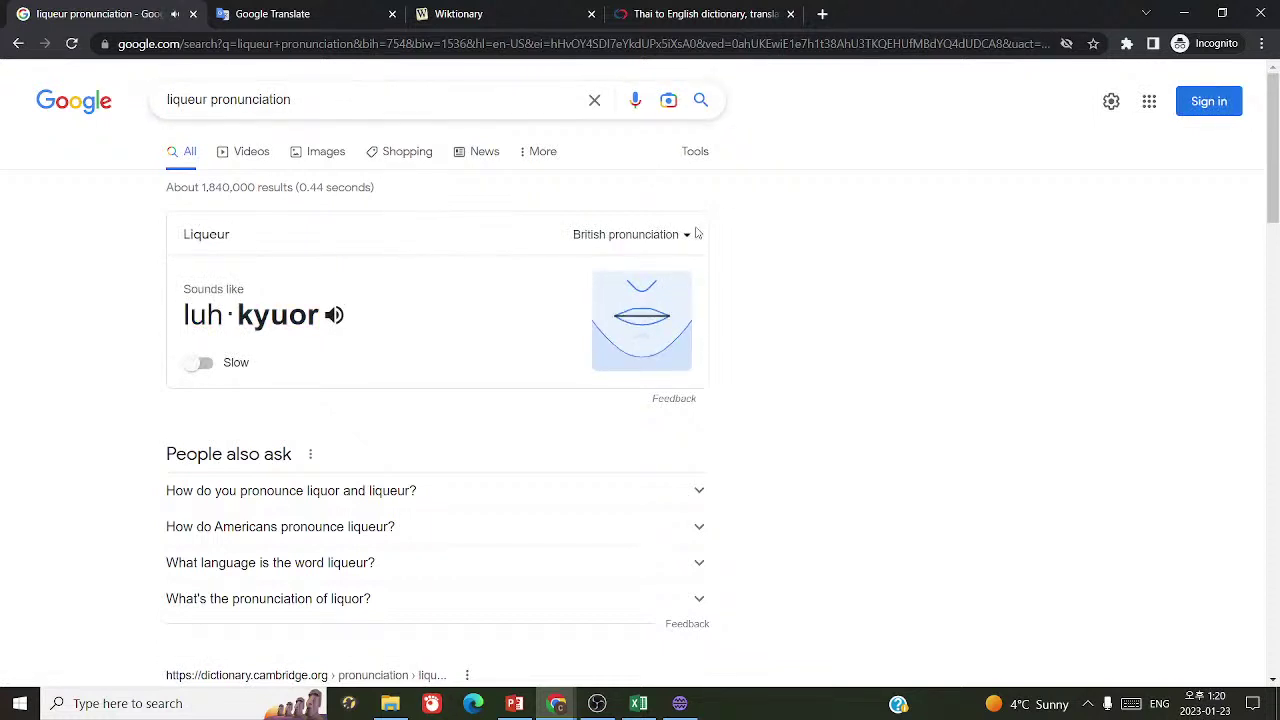
click(658, 236)
- Search Google for "liquor pronunciation", then return to the "liquor liqueur" results
click(228, 100)
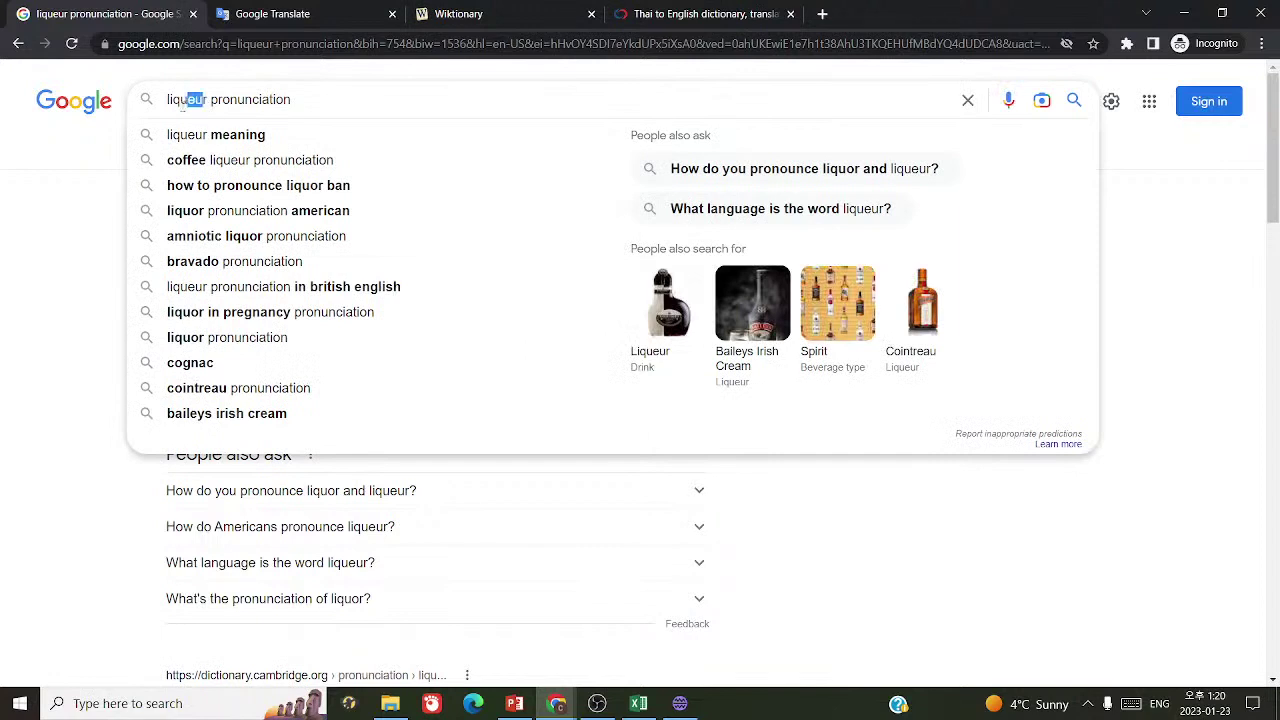
key(BackSpace)
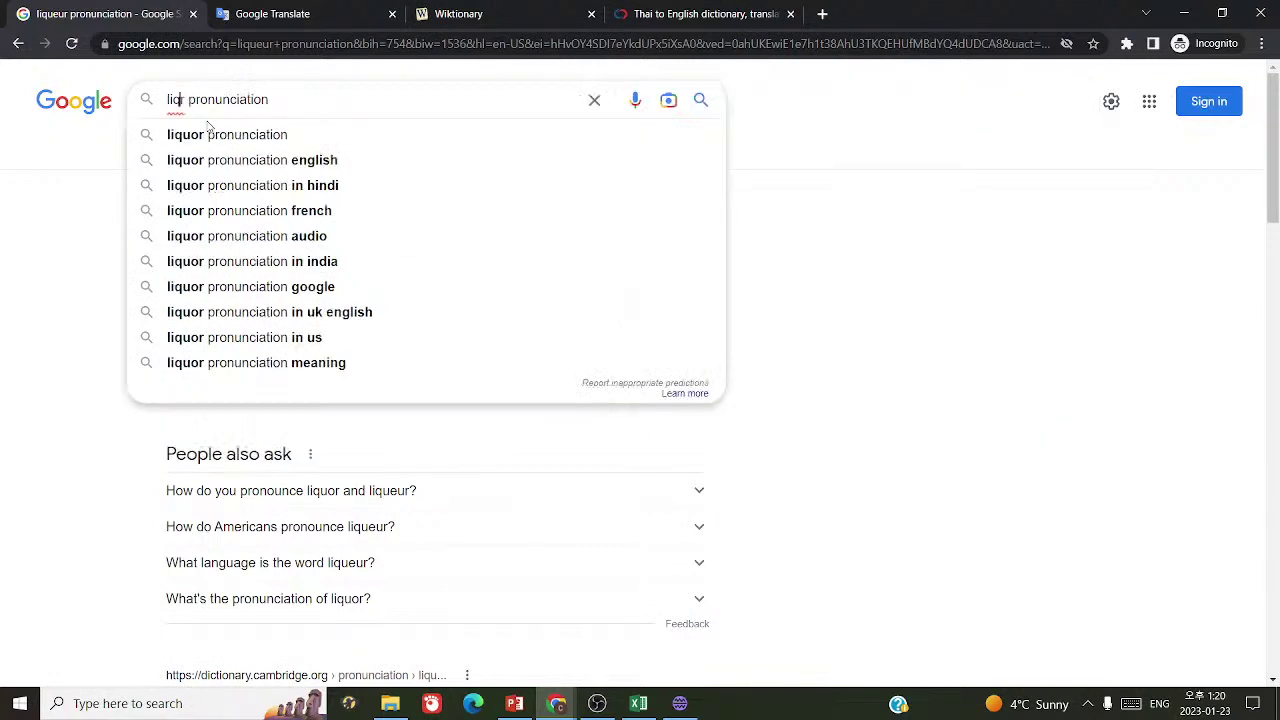
text(uor)
key(Return)
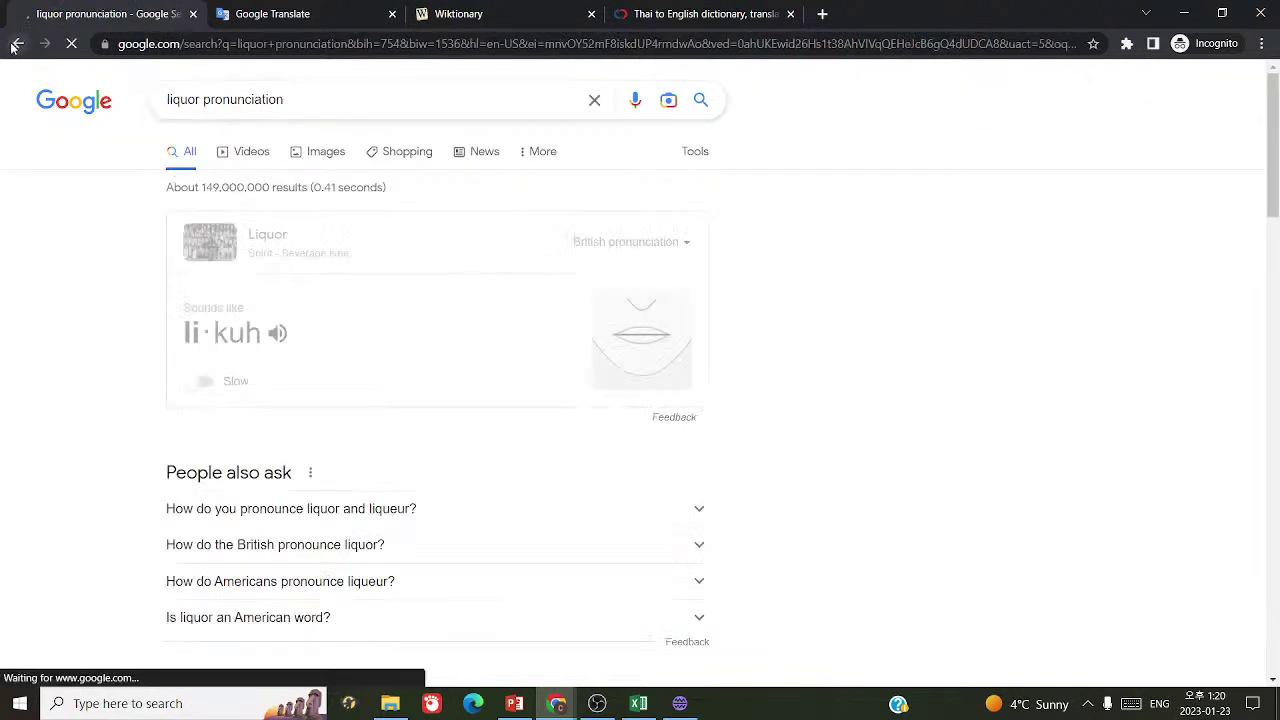
click(17, 43)
click(17, 43)
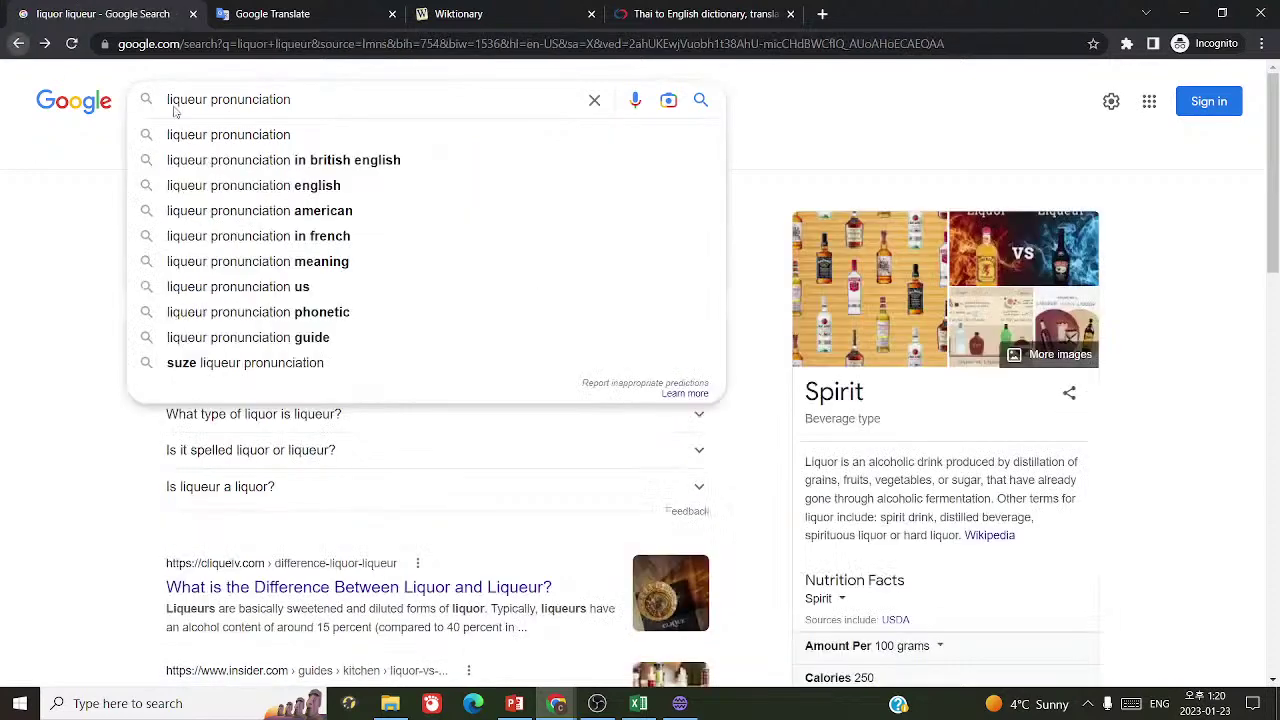
- Look up เหล้า in Wiktionary, read its pronunciation and noun entry, and compare with the Google Translate translations
click(360, 12)
click(427, 8)
text(เหล่า)
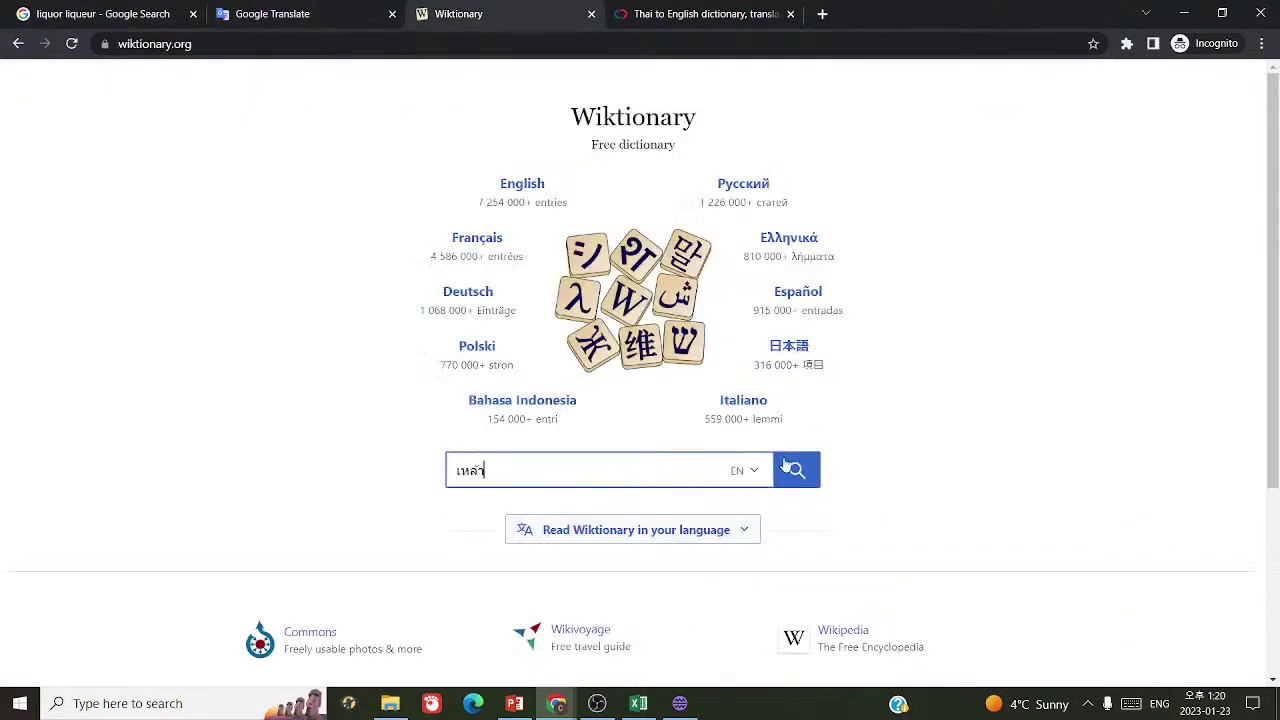
click(796, 470)
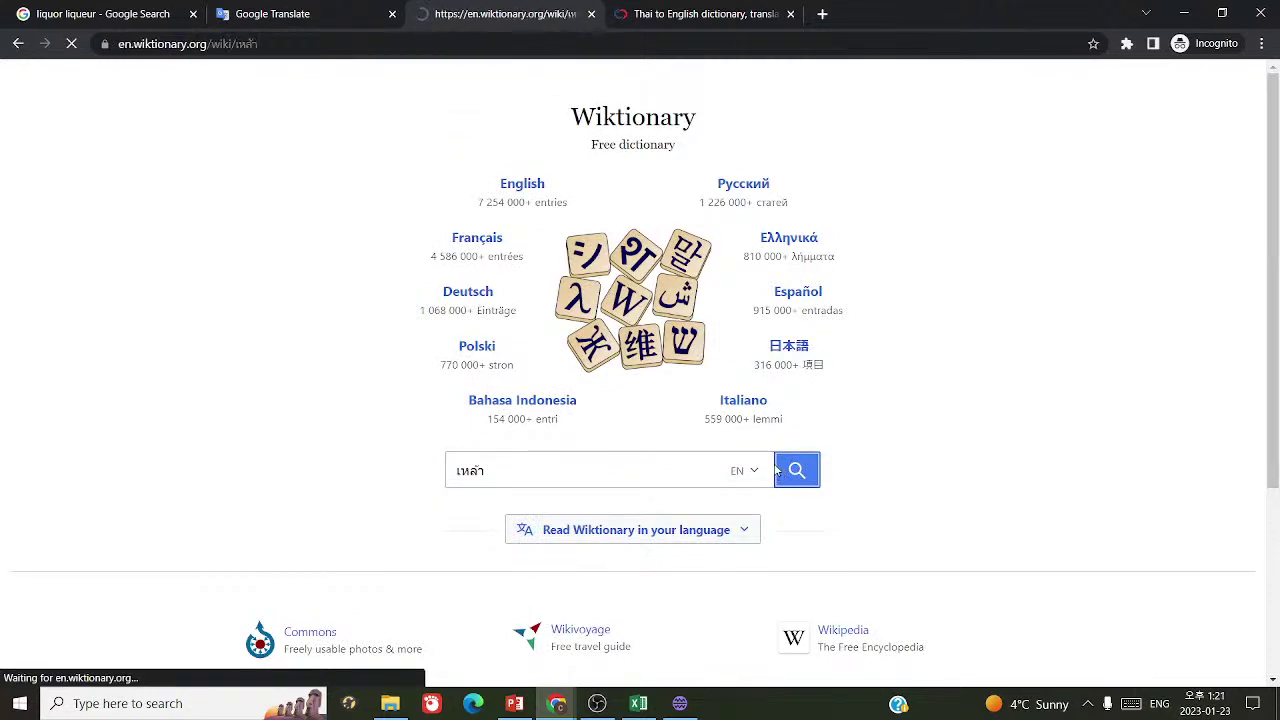
scroll(775, 470, down, 3)
scroll(775, 470, down, 2)
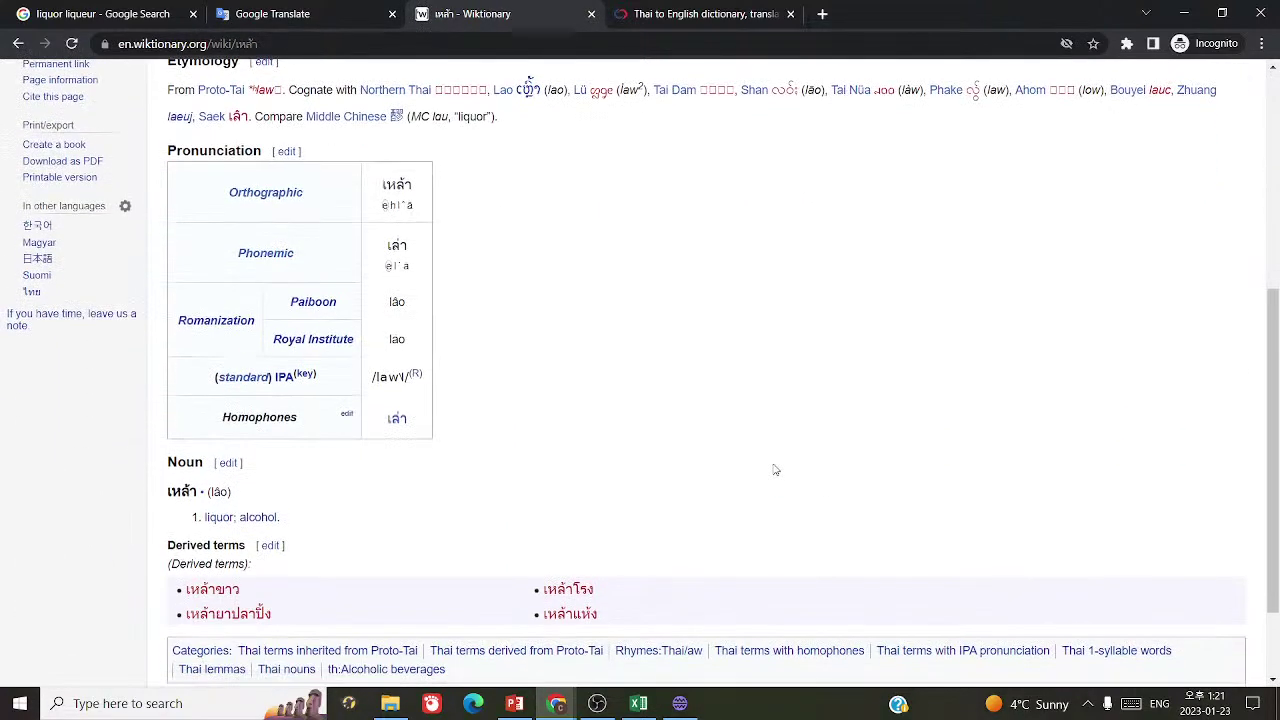
scroll(775, 470, down, 2)
click(246, 7)
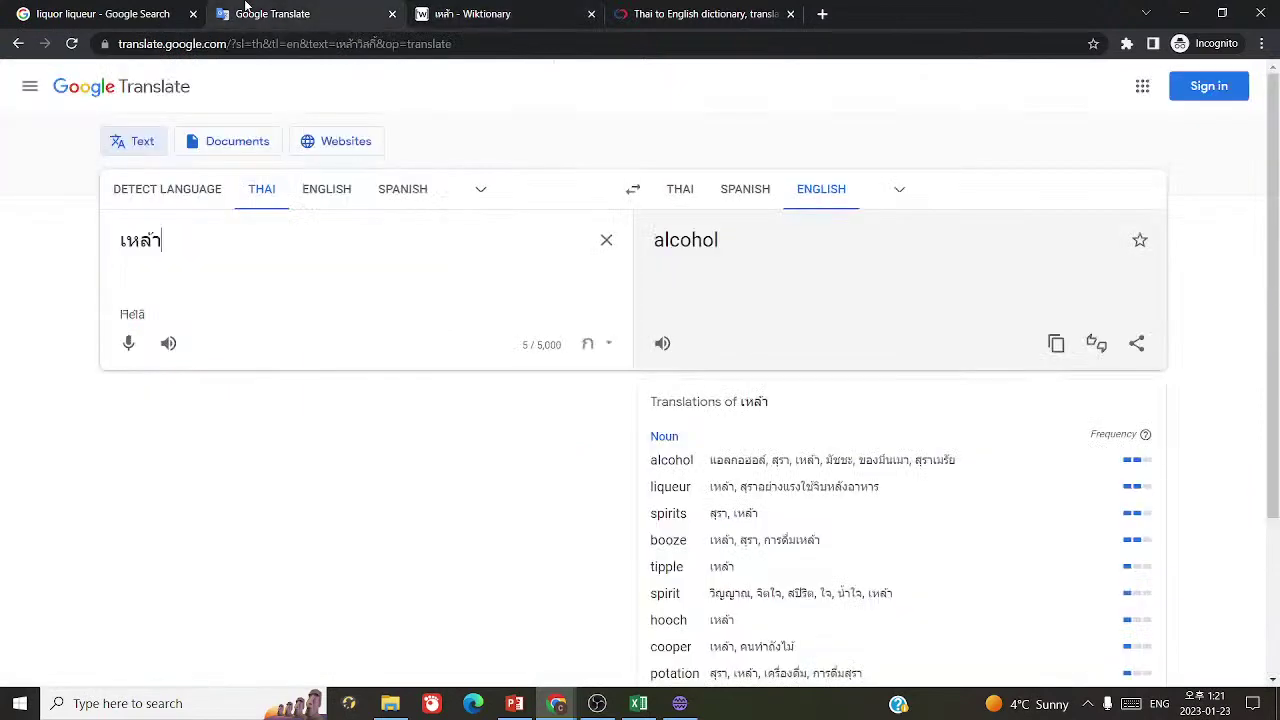
key(ctrl+Tab)
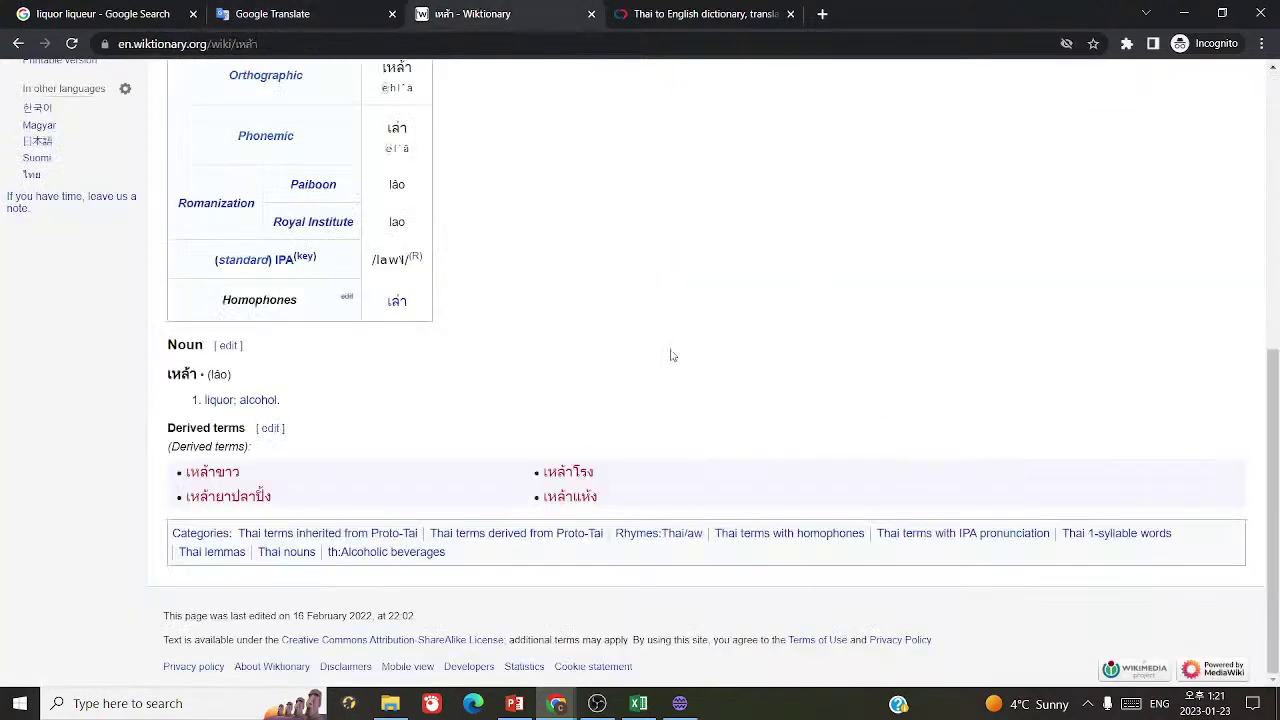
- In flashbang, add card 1100 with the prompt เหล้า and answer "alcohol, liquor", and append an empty card after it
key(alt+Tab)
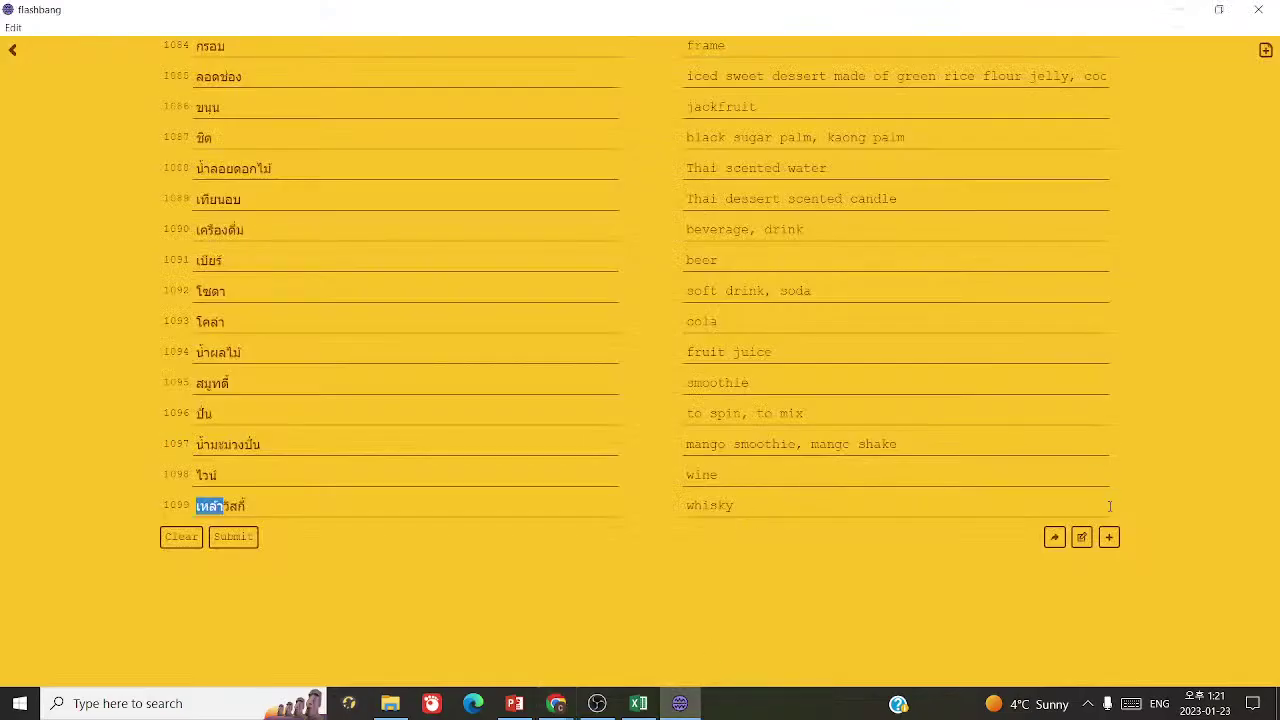
click(1109, 537)
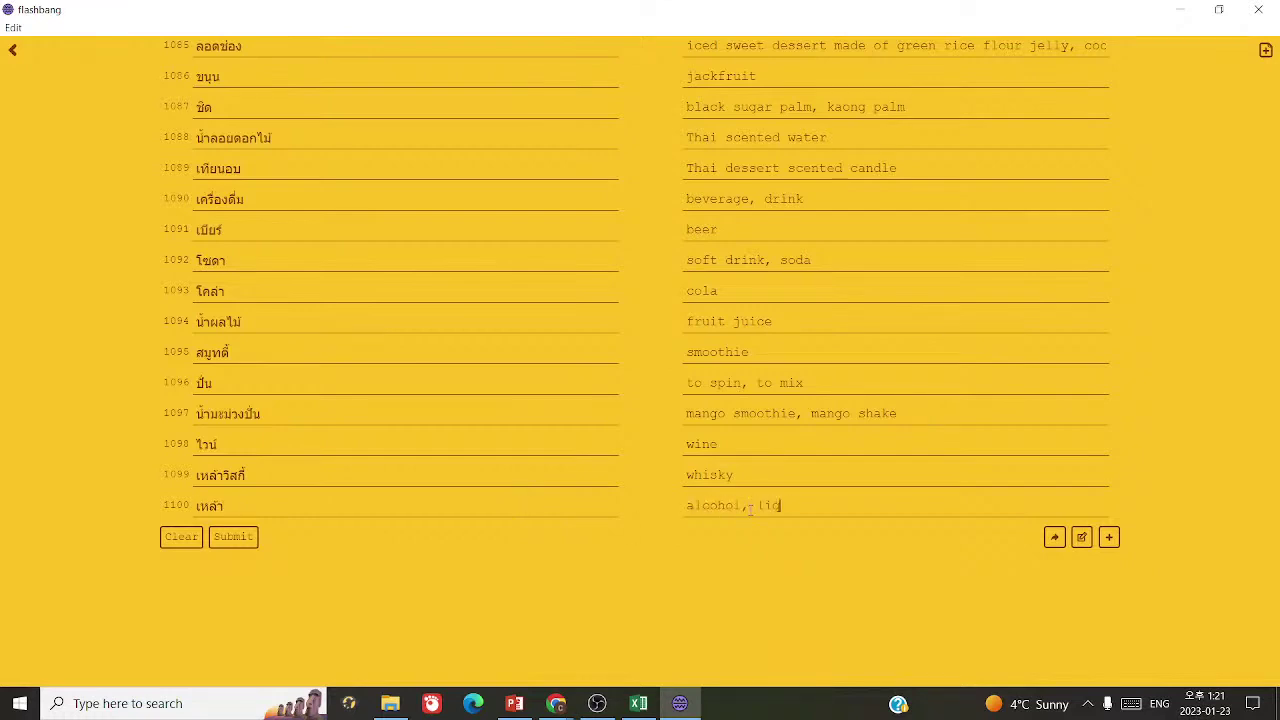
click(1109, 537)
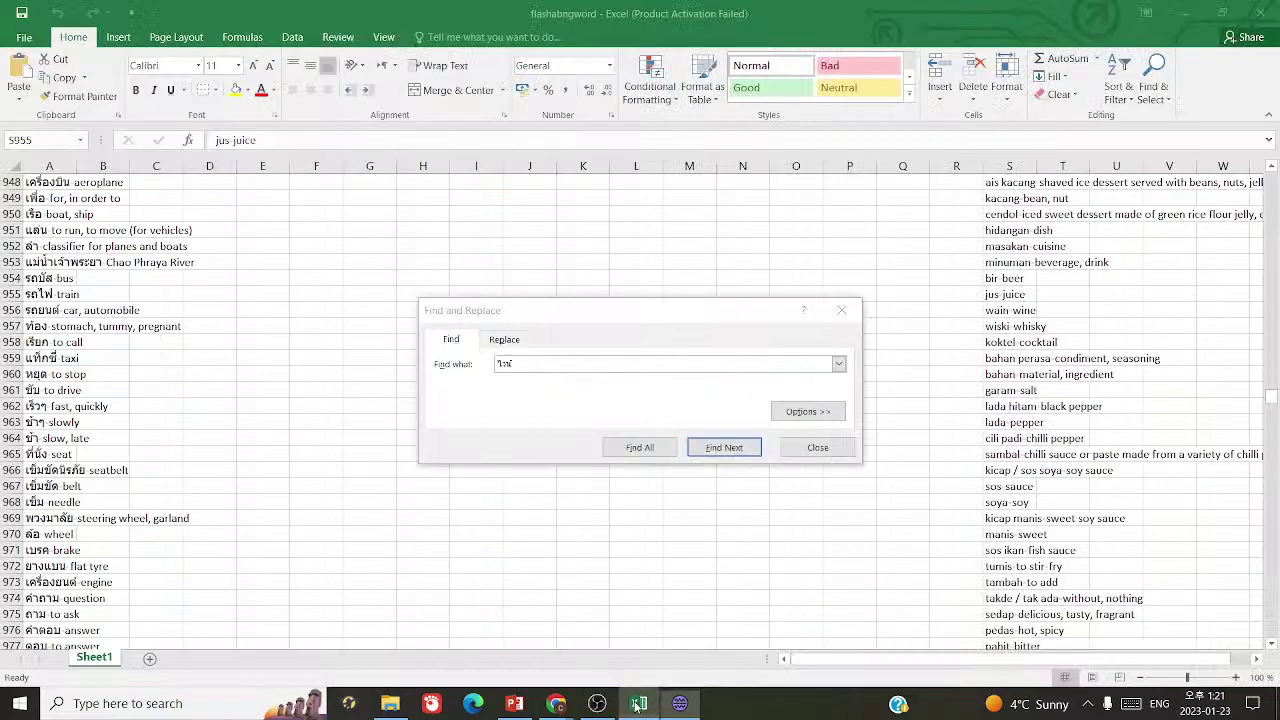
- Switch to the Excel word list and go through the wine, whisky and cocktail entries in column S
click(638, 703)
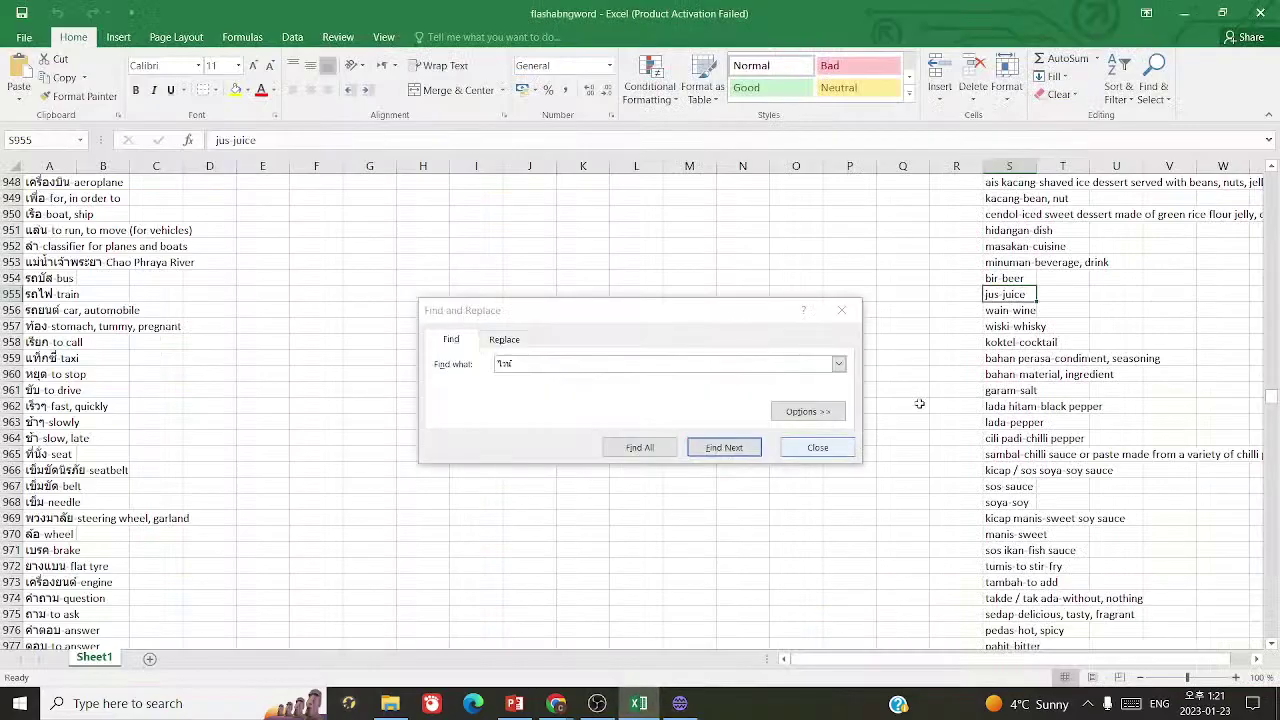
click(1000, 309)
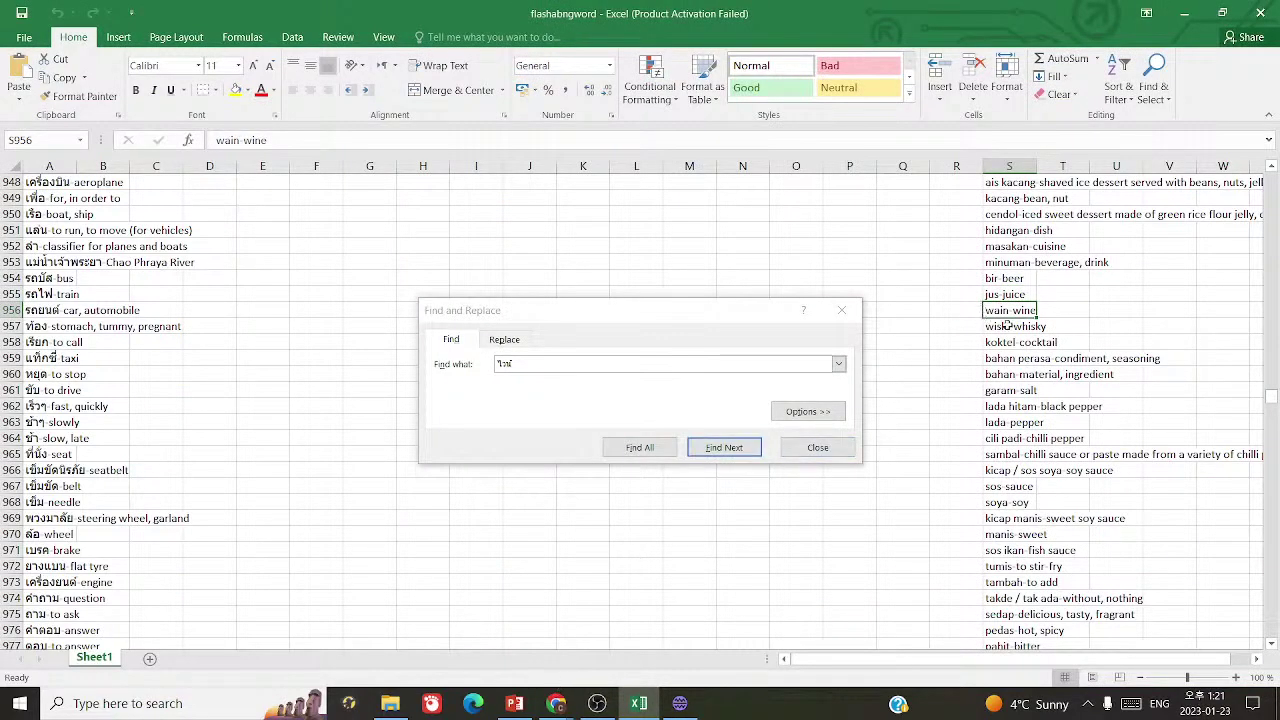
click(1007, 325)
click(990, 341)
- Translate "cocktail" from English to Thai in Google Translate, copy ค็อกเทล and play its Thai pronunciation
click(556, 703)
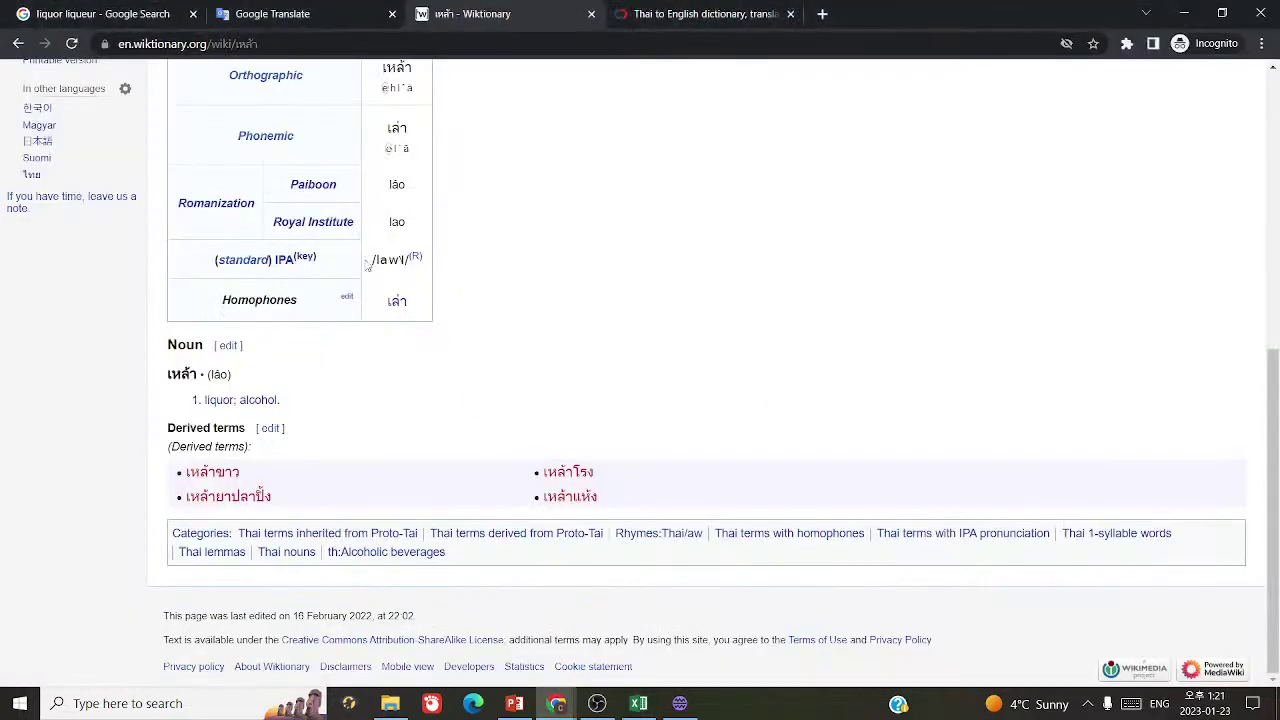
click(320, 14)
click(340, 200)
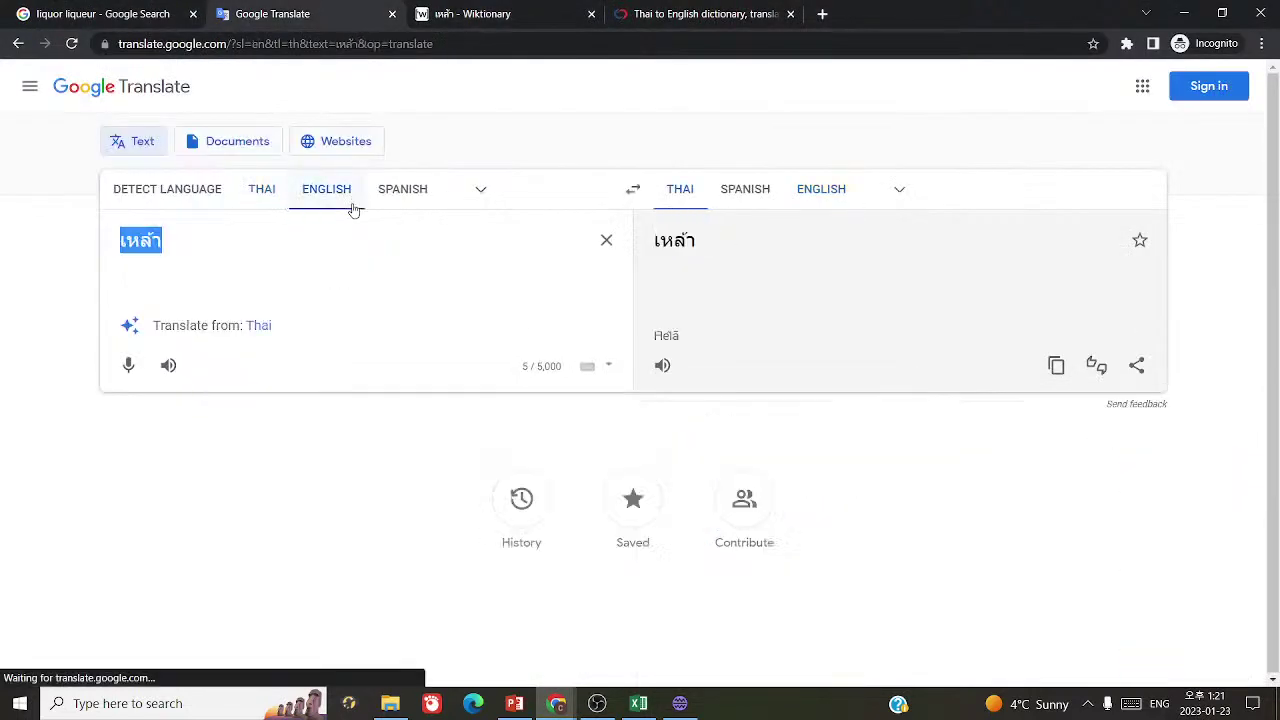
text(cocktail)
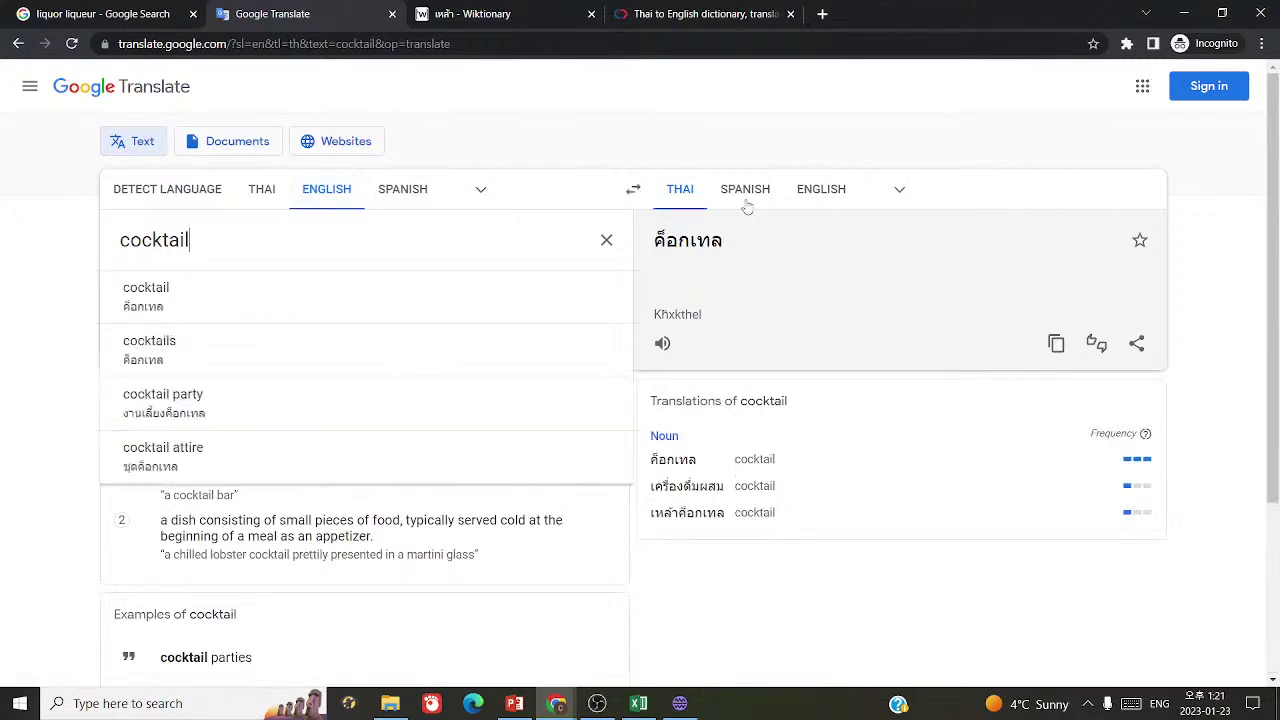
drag(652, 241, 775, 275)
key(ctrl+c)
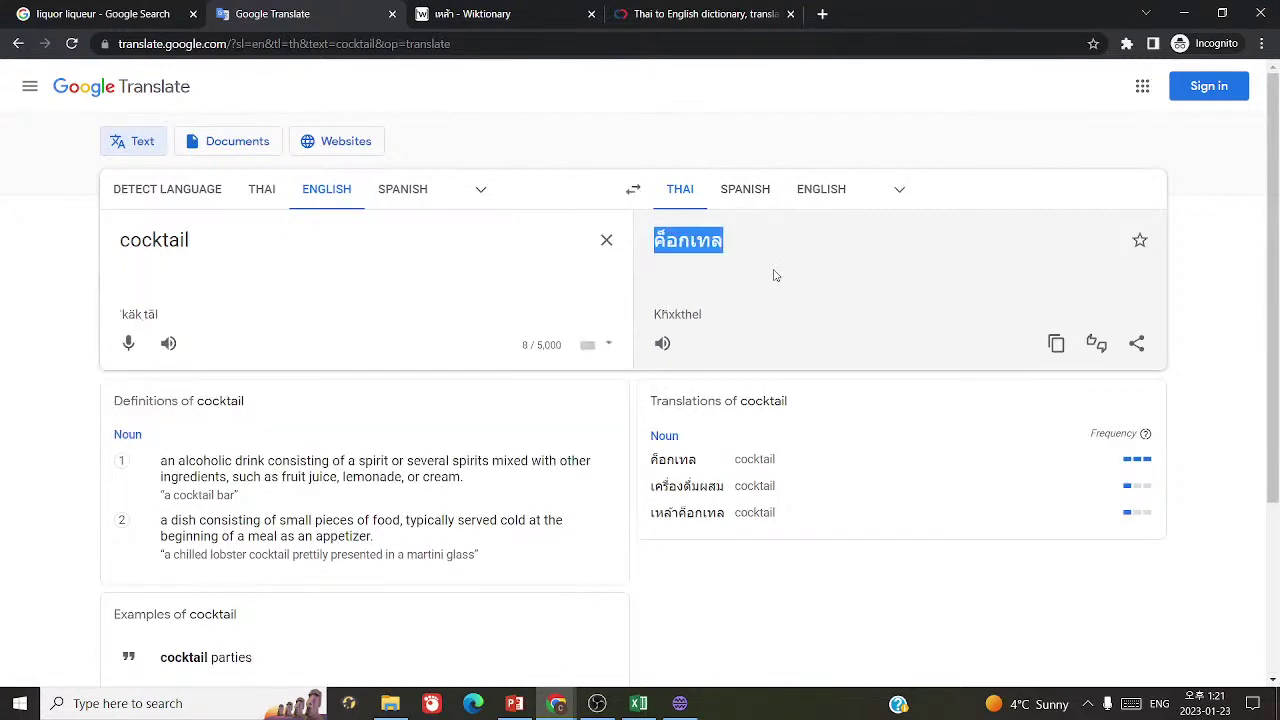
click(661, 344)
- Fill flashbang card 1101 with the prompt ค็อกเทล and the answer "cocktail", and append an empty card 1102
click(680, 703)
key(ctrl+v)
click(746, 511)
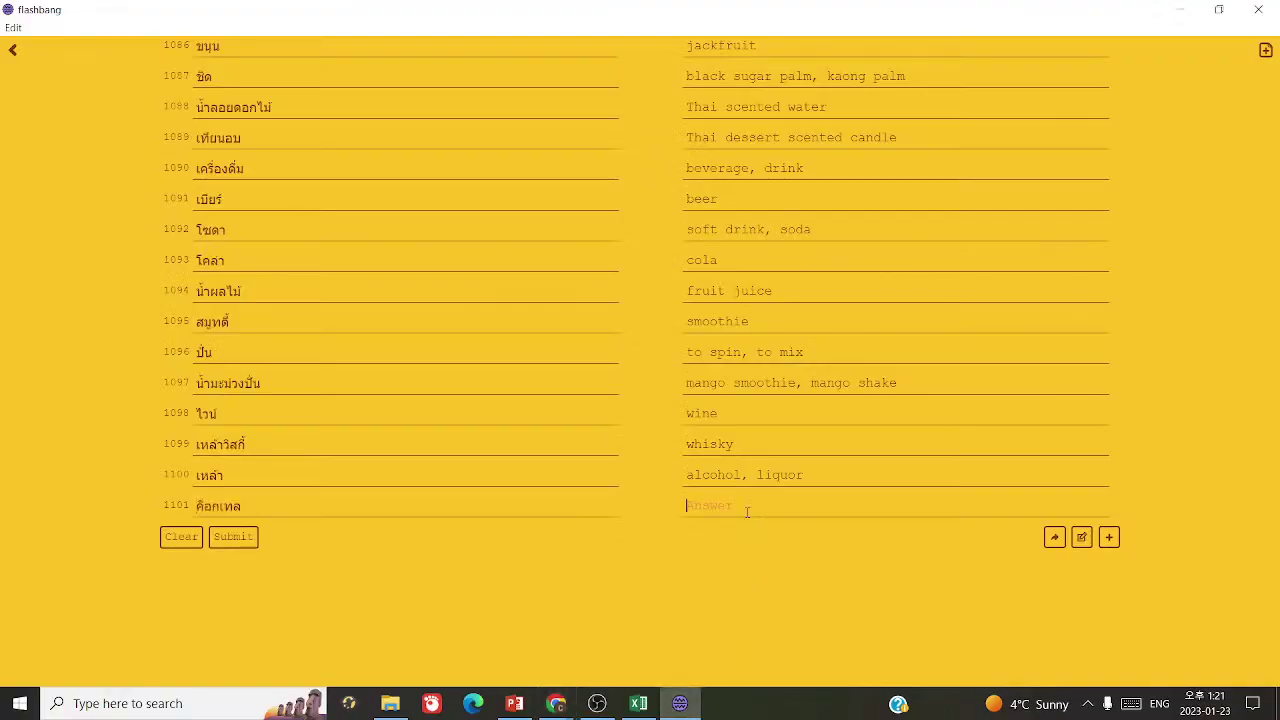
text(cocktail)
click(1108, 537)
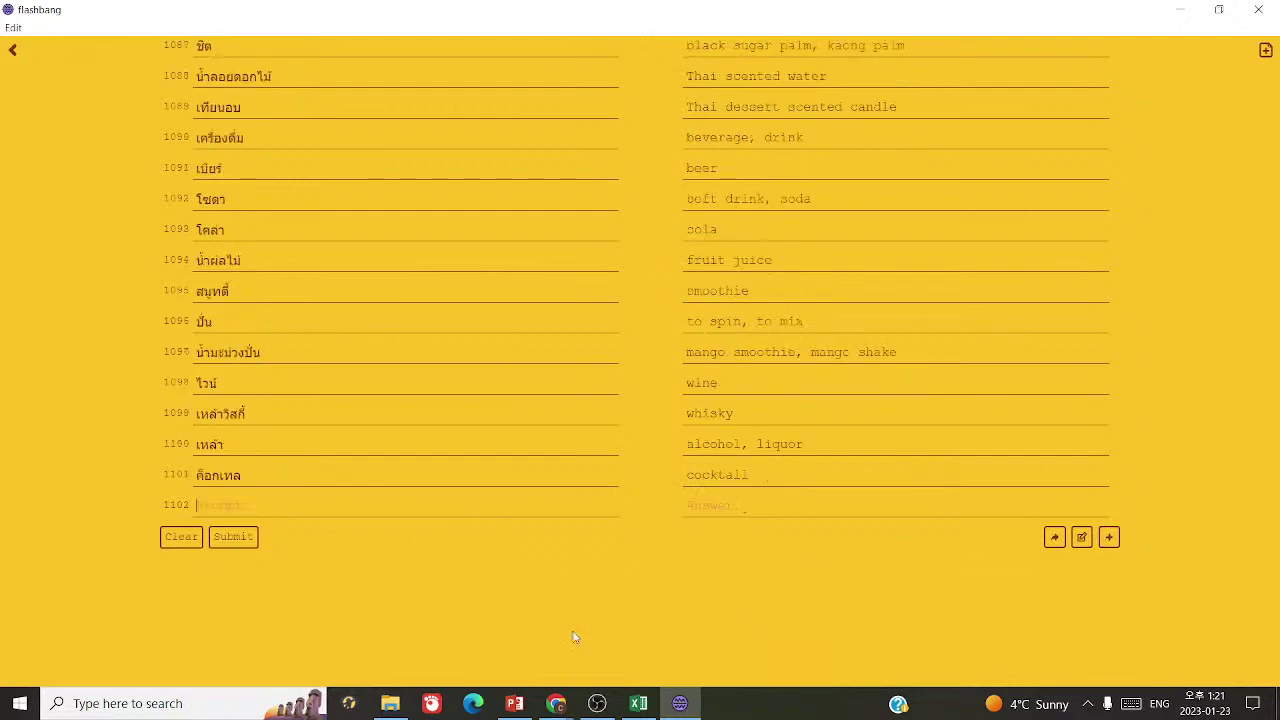
- Search Google for "thailand popular drinks" in place of the "liquor liqueur" search
click(556, 703)
click(100, 13)
click(289, 95)
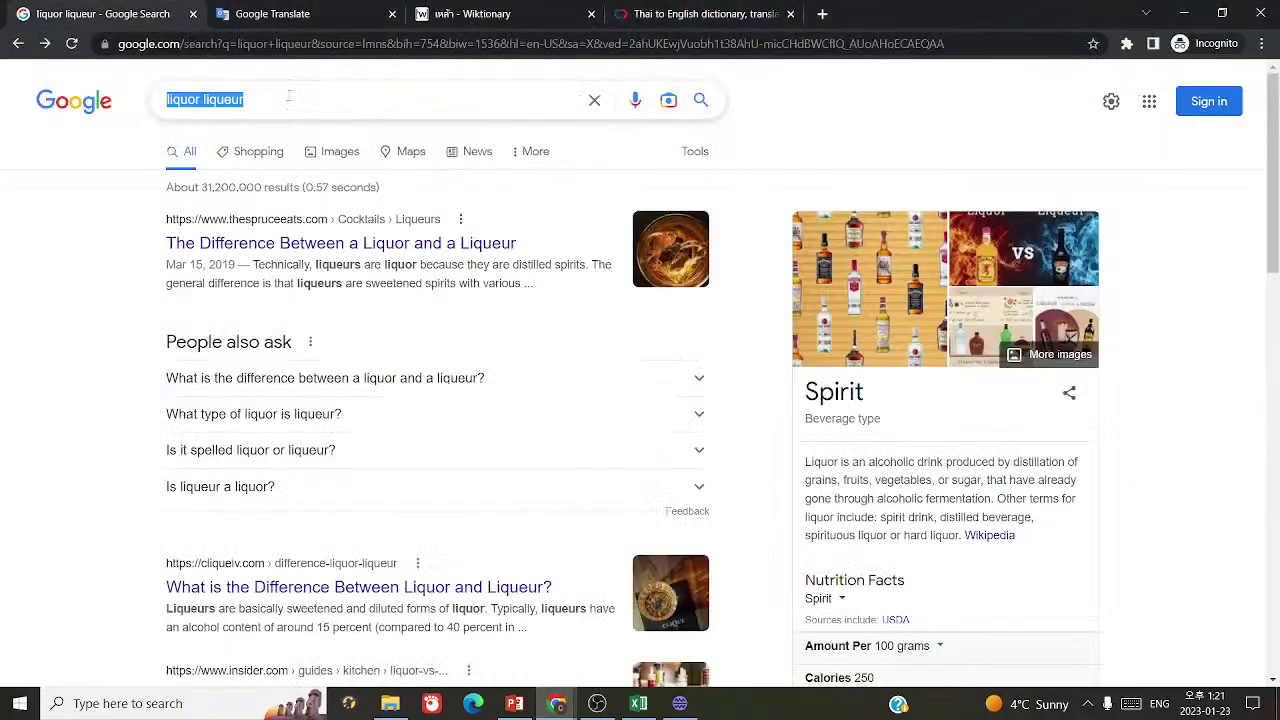
text(thai)
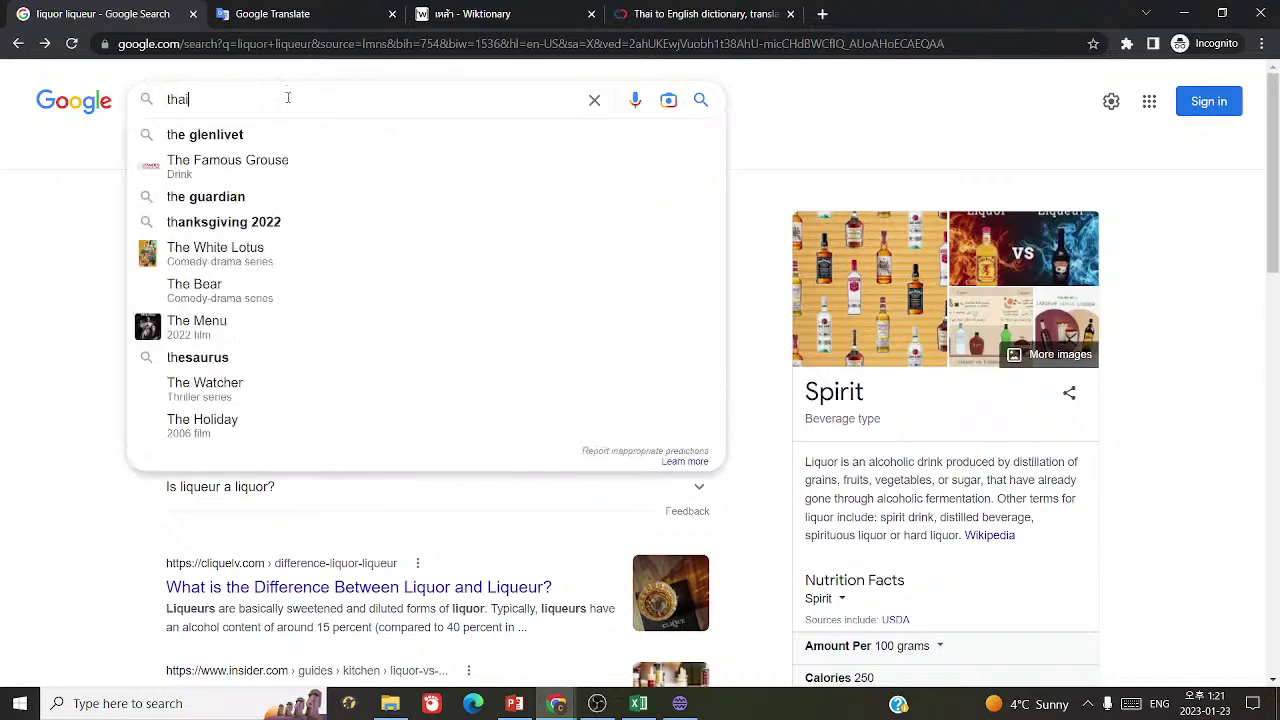
text(land popular dri)
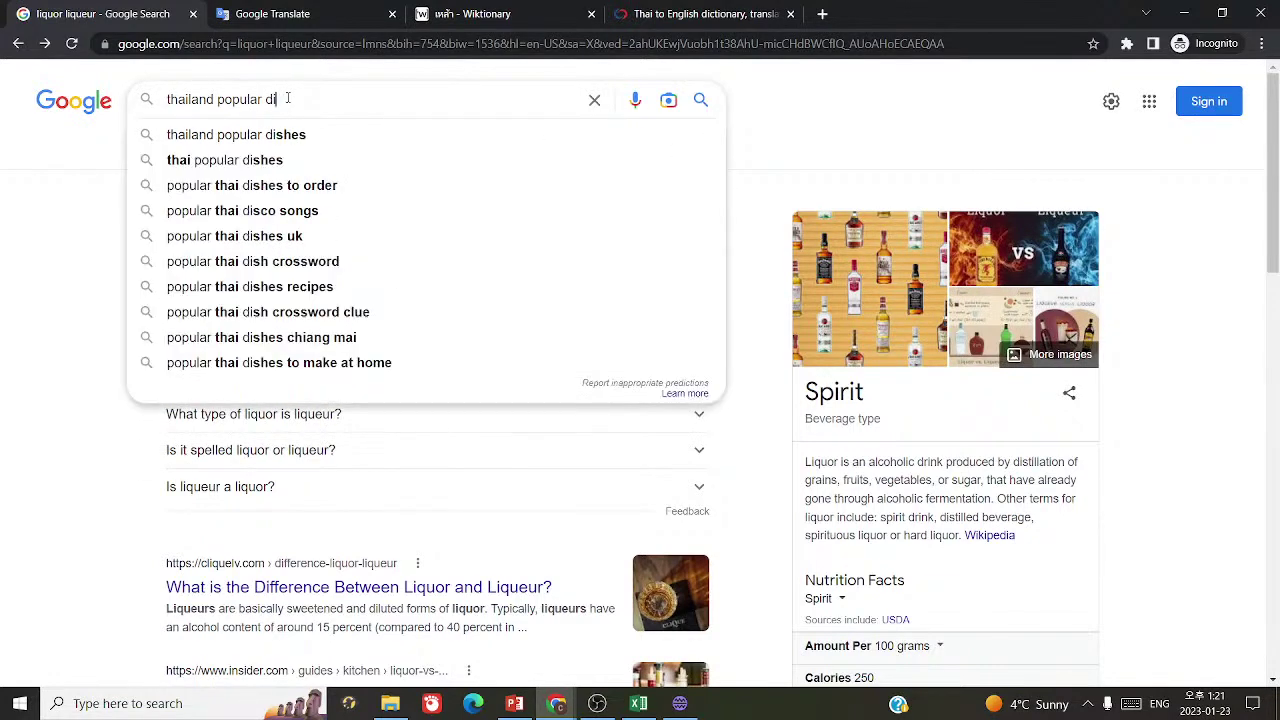
key(BackSpace)
text(rinks)
key(Return)
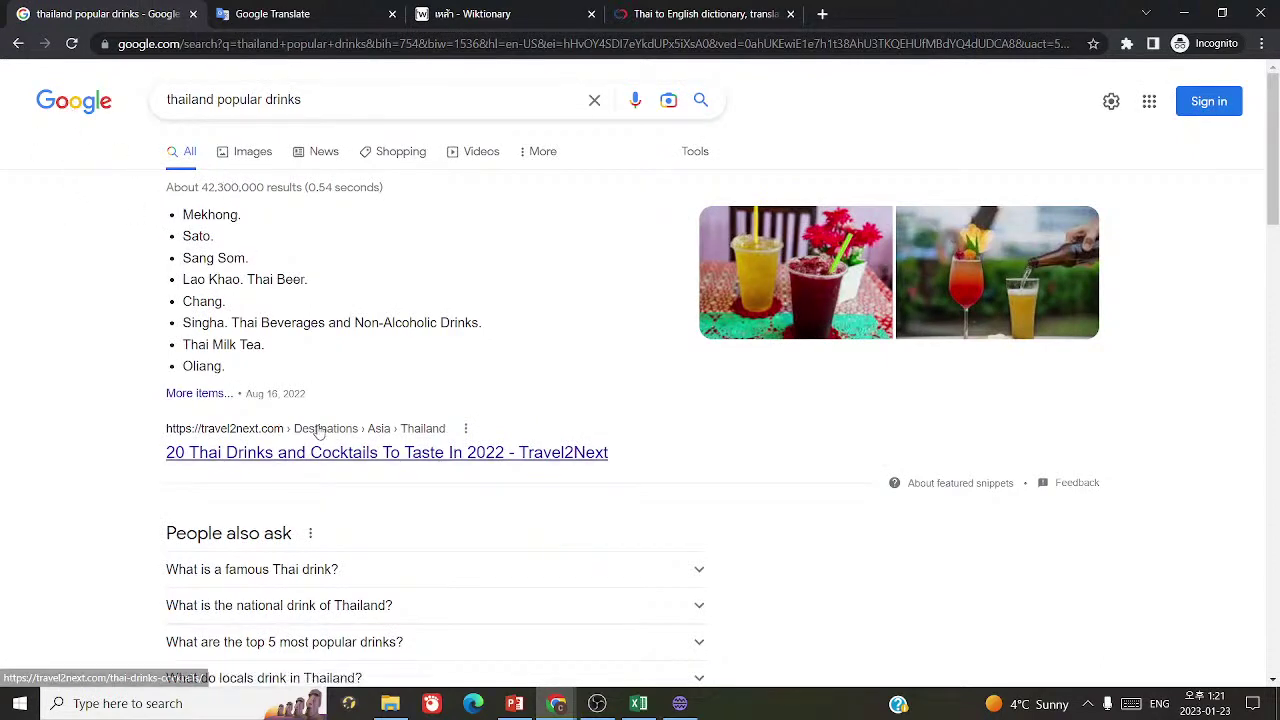
- Open the "12 Thai Drinks To Try - What To Drink In Thailand" result in a new tab and switch to it
scroll(318, 425, down, 4)
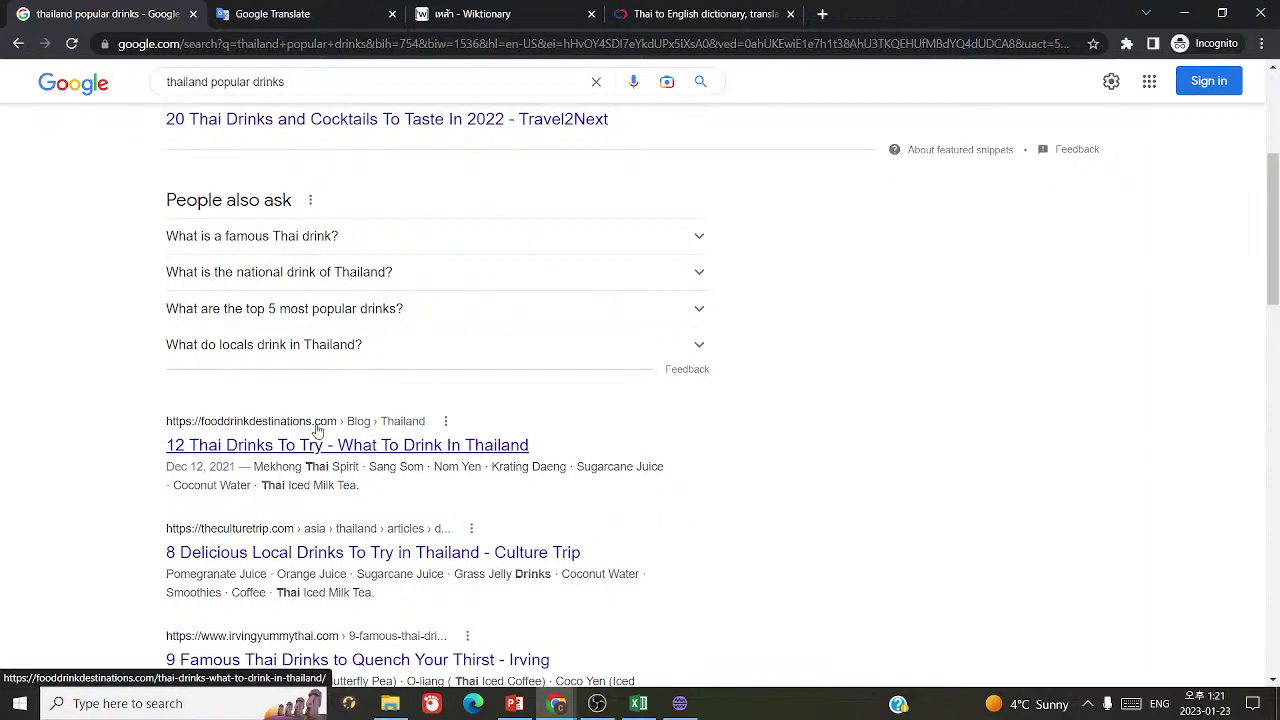
right_click(318, 430)
click(370, 437)
key(ctrl+Tab)
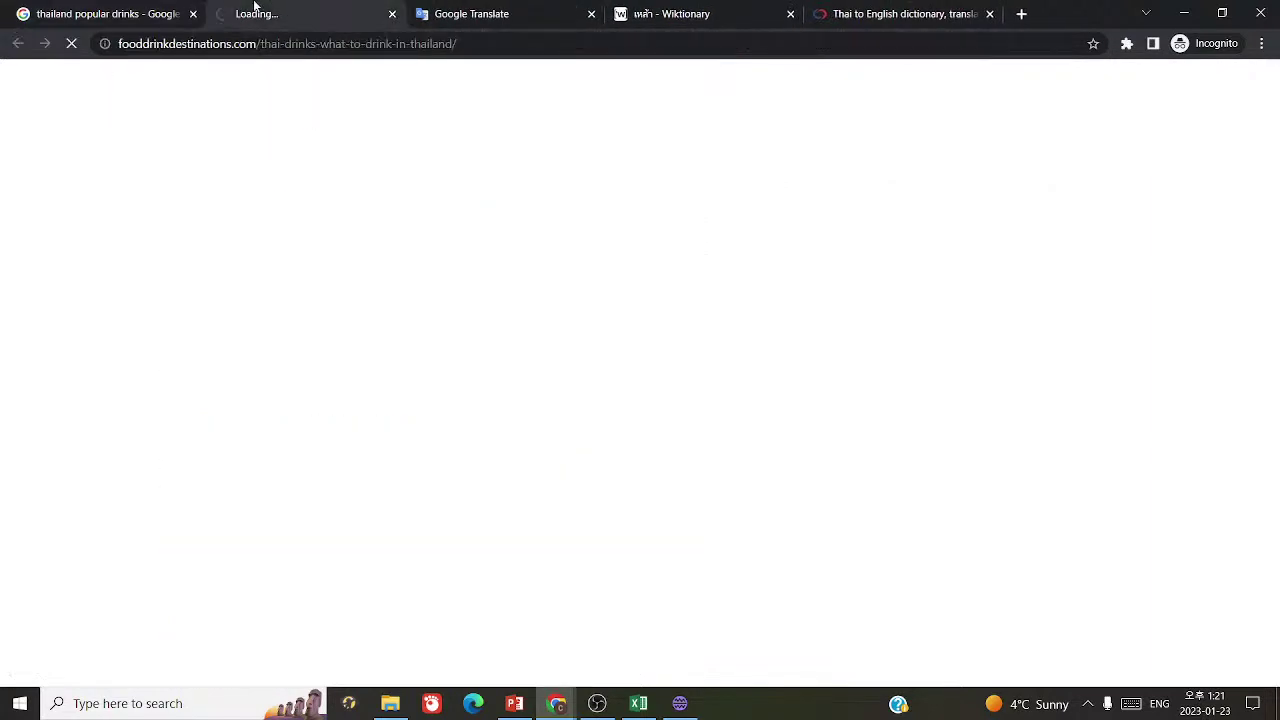
- Accept the cookie consent and read through the Thai drinks article down to the Nom Yen and Krating Daeng entries
scroll(712, 360, down, 9)
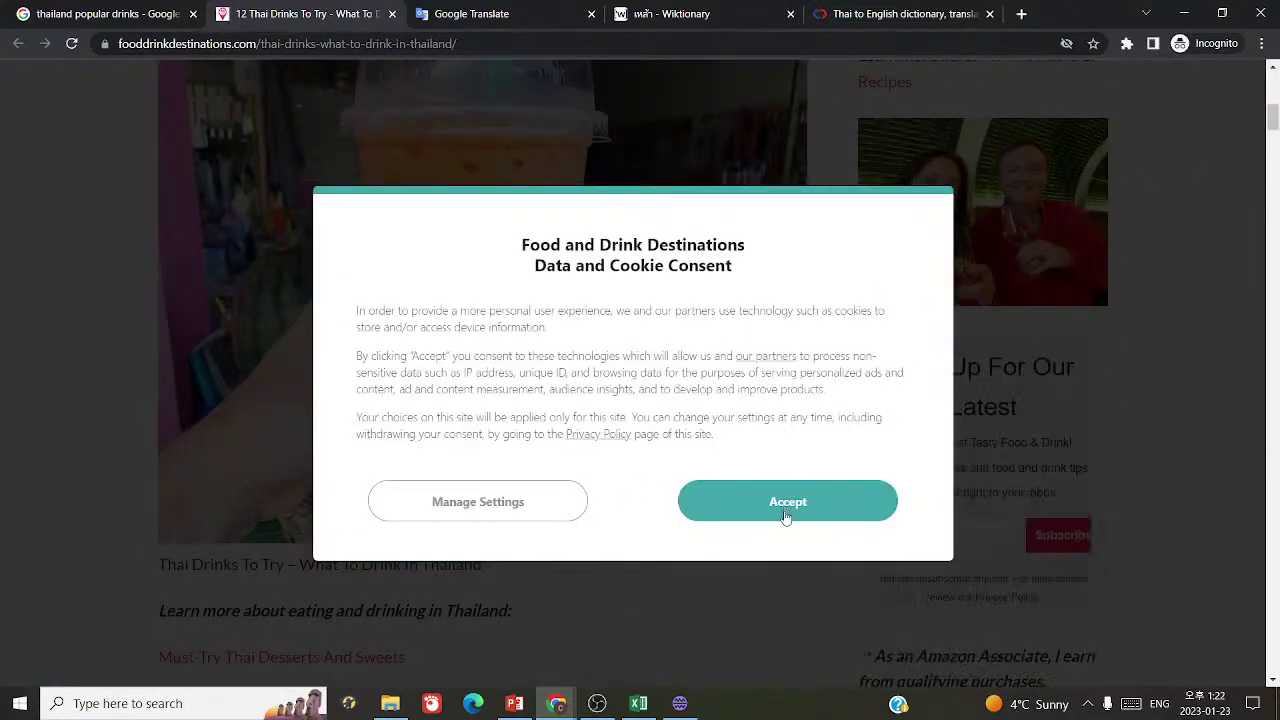
click(786, 512)
scroll(781, 503, up, 2)
scroll(781, 503, down, 2)
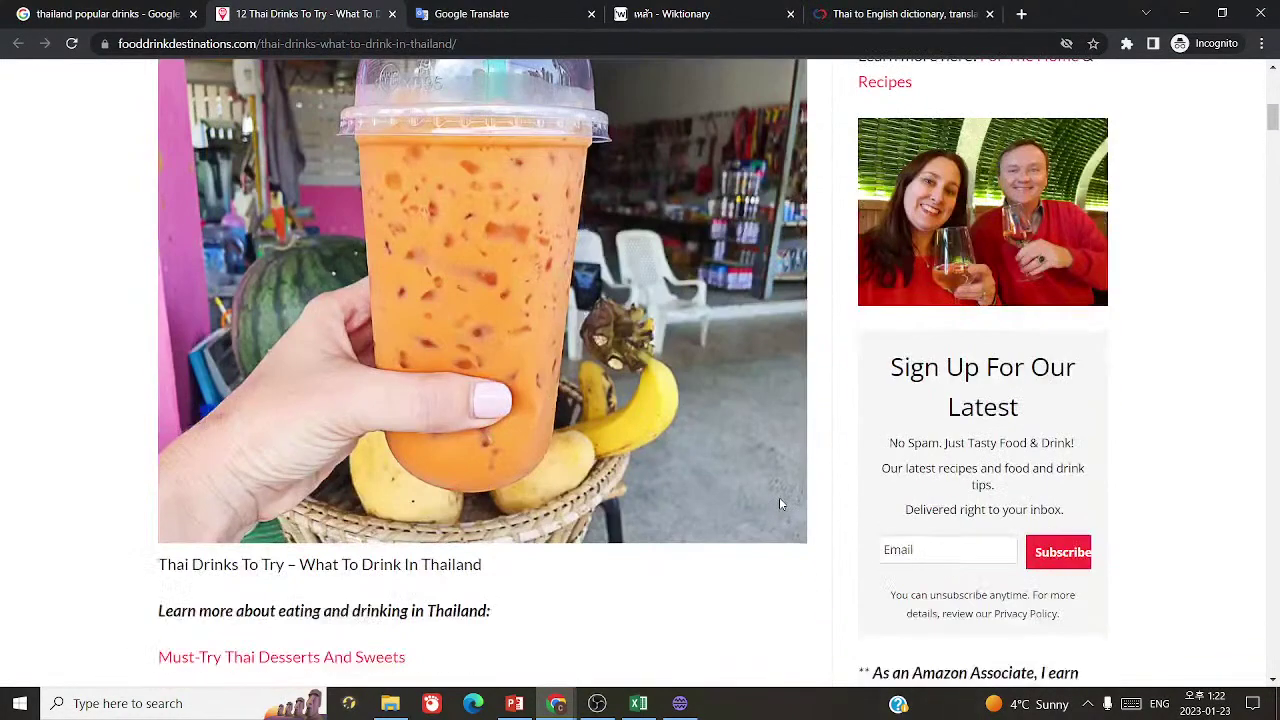
scroll(781, 503, up, 7)
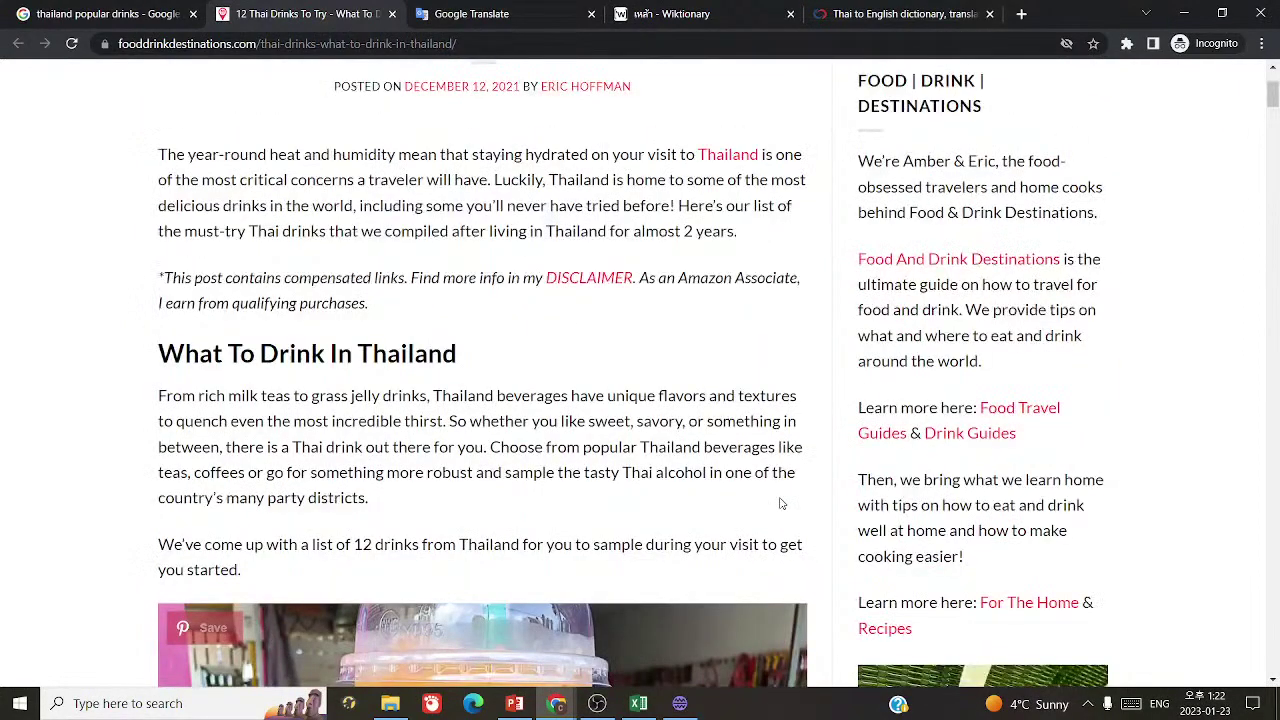
scroll(781, 503, up, 1)
scroll(759, 512, down, 9)
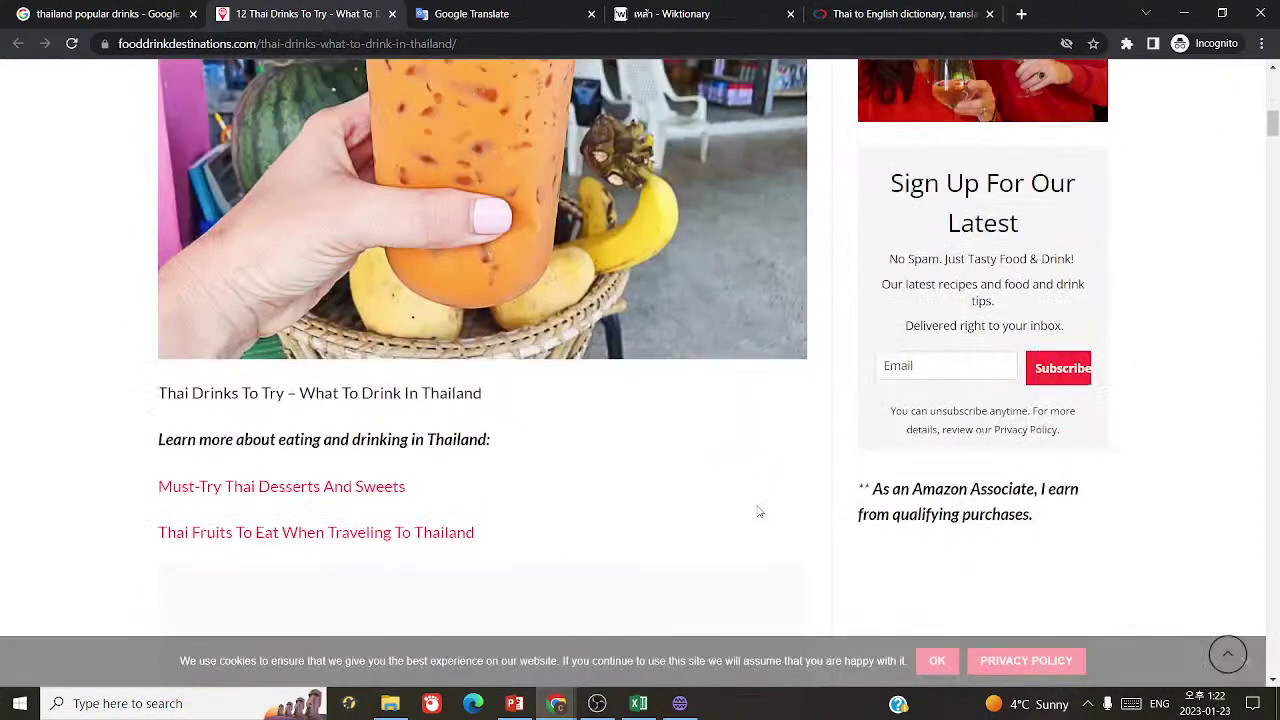
scroll(759, 512, down, 8)
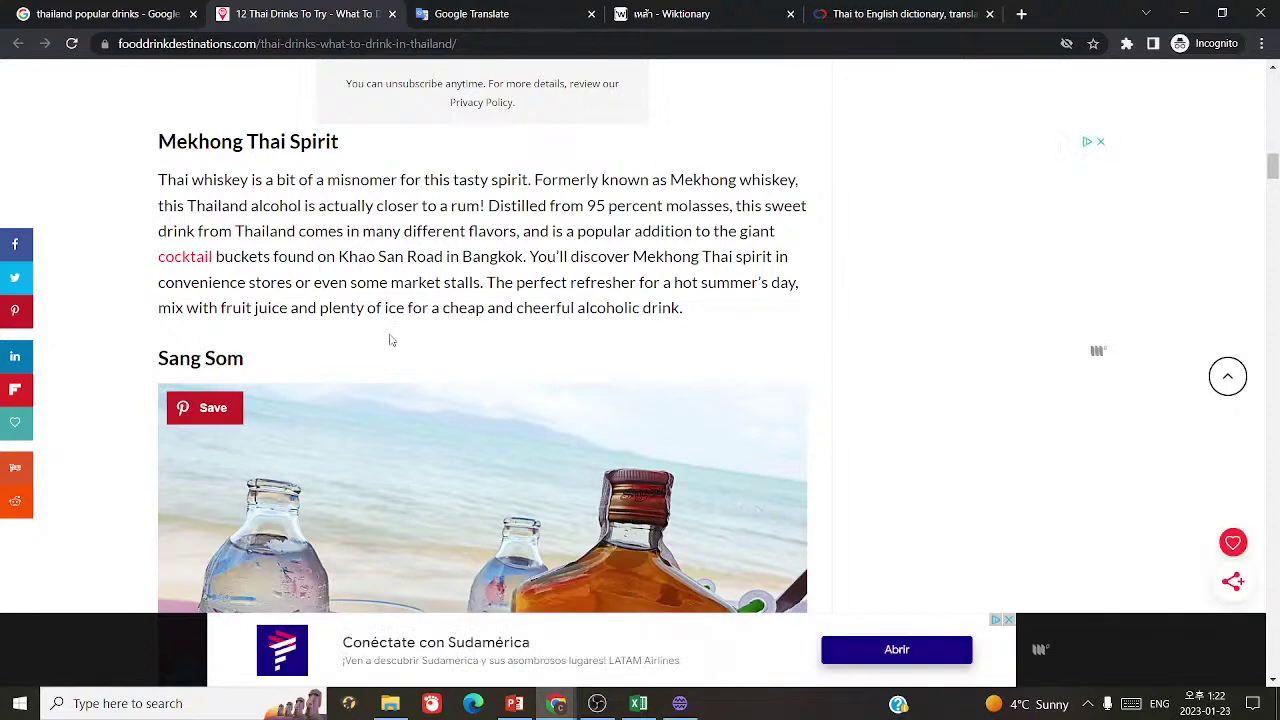
scroll(389, 271, down, 3)
scroll(449, 295, down, 10)
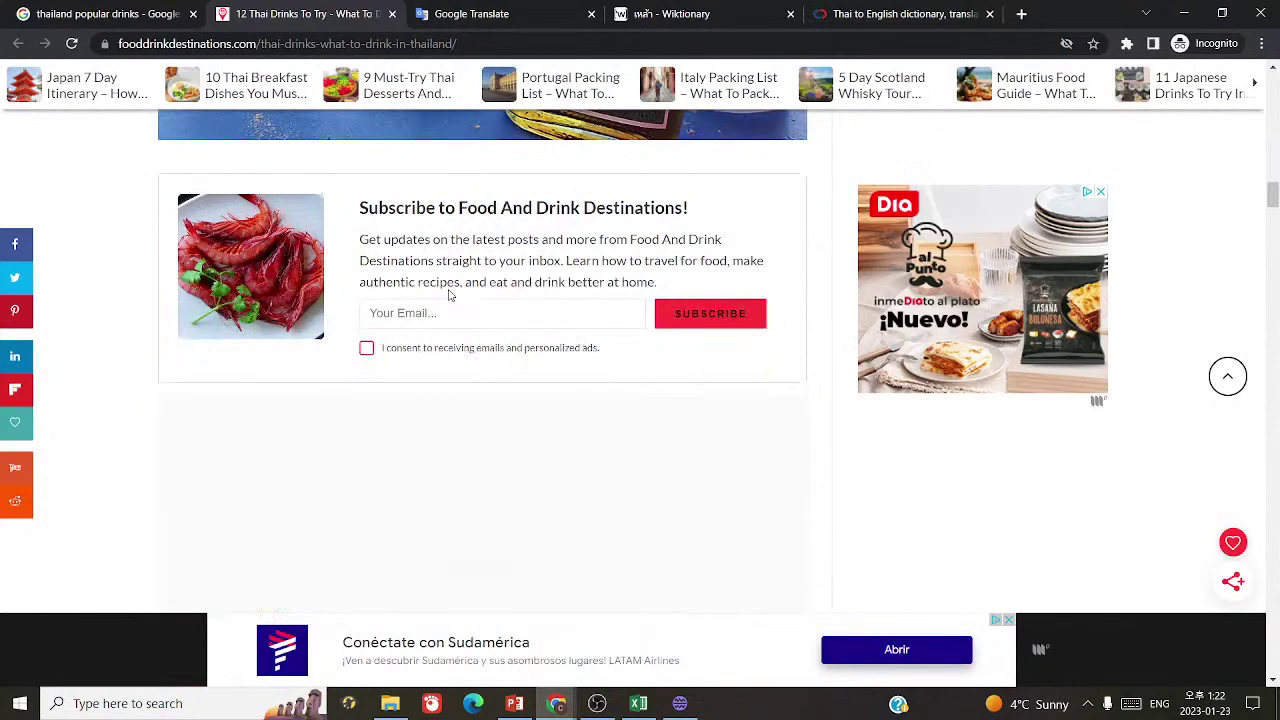
scroll(451, 296, down, 3)
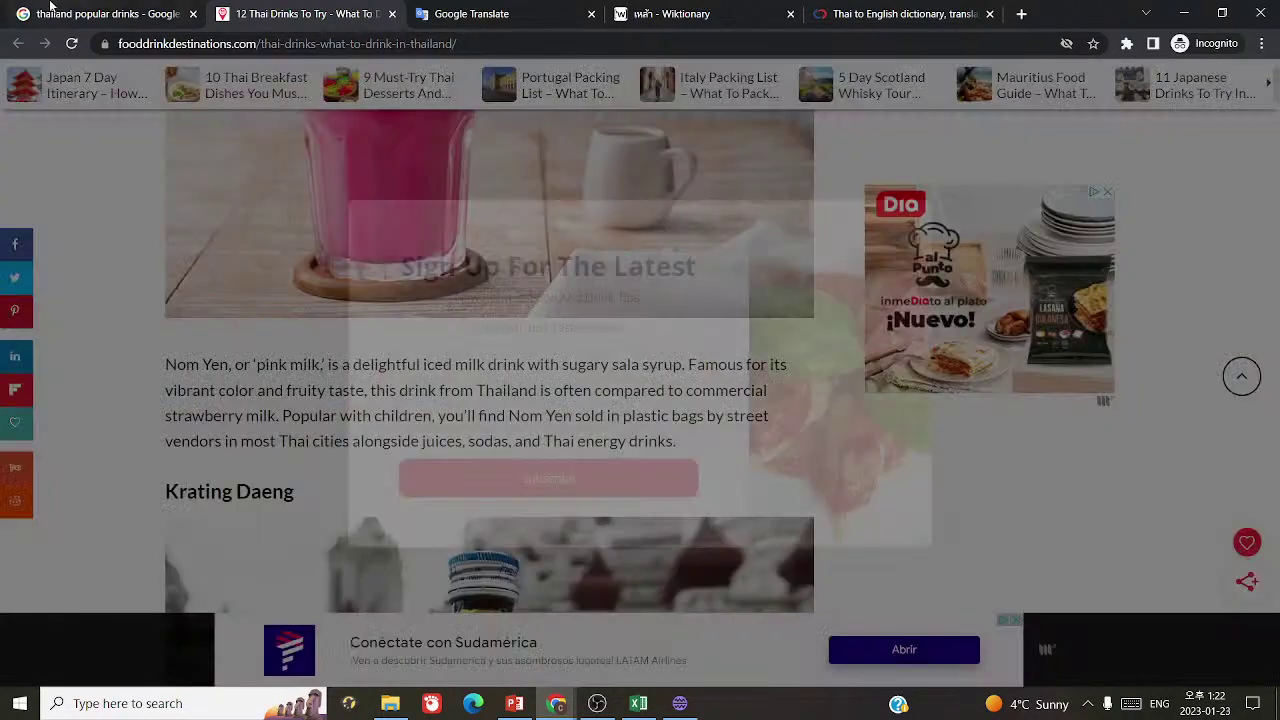
- Search Google for "nom yen" in place of the "thailand popular drinks" search
click(100, 13)
triple_click(315, 95)
text(nom yen)
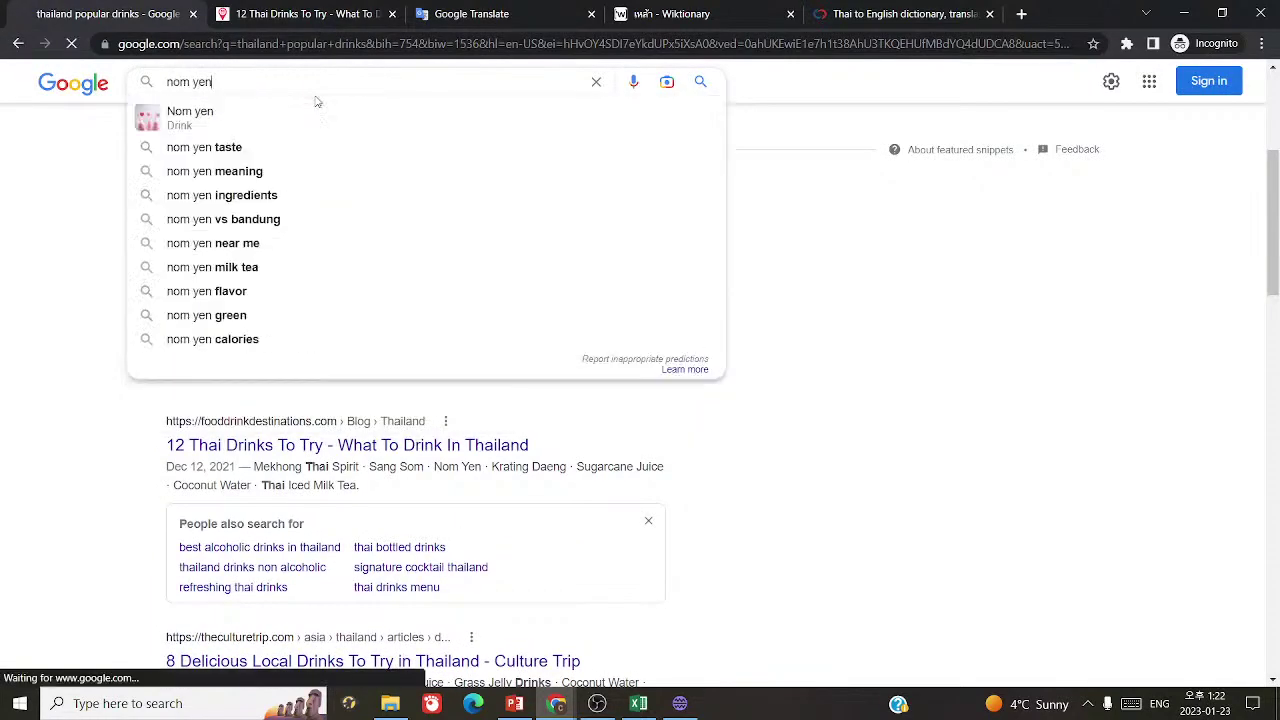
key(Return)
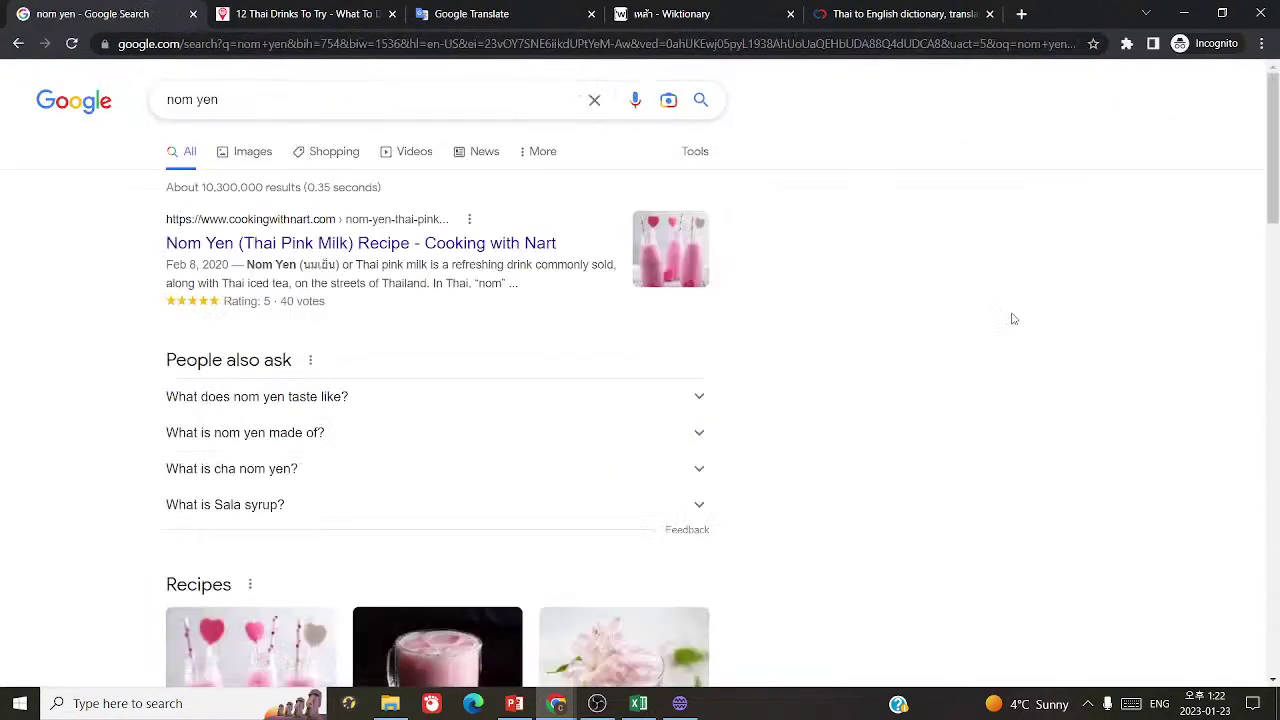
- Search Google for just the Thai name นมเย็น, taken from the Pink Milk result title, and copy it
scroll(1013, 318, down, 4)
scroll(1013, 318, down, 4)
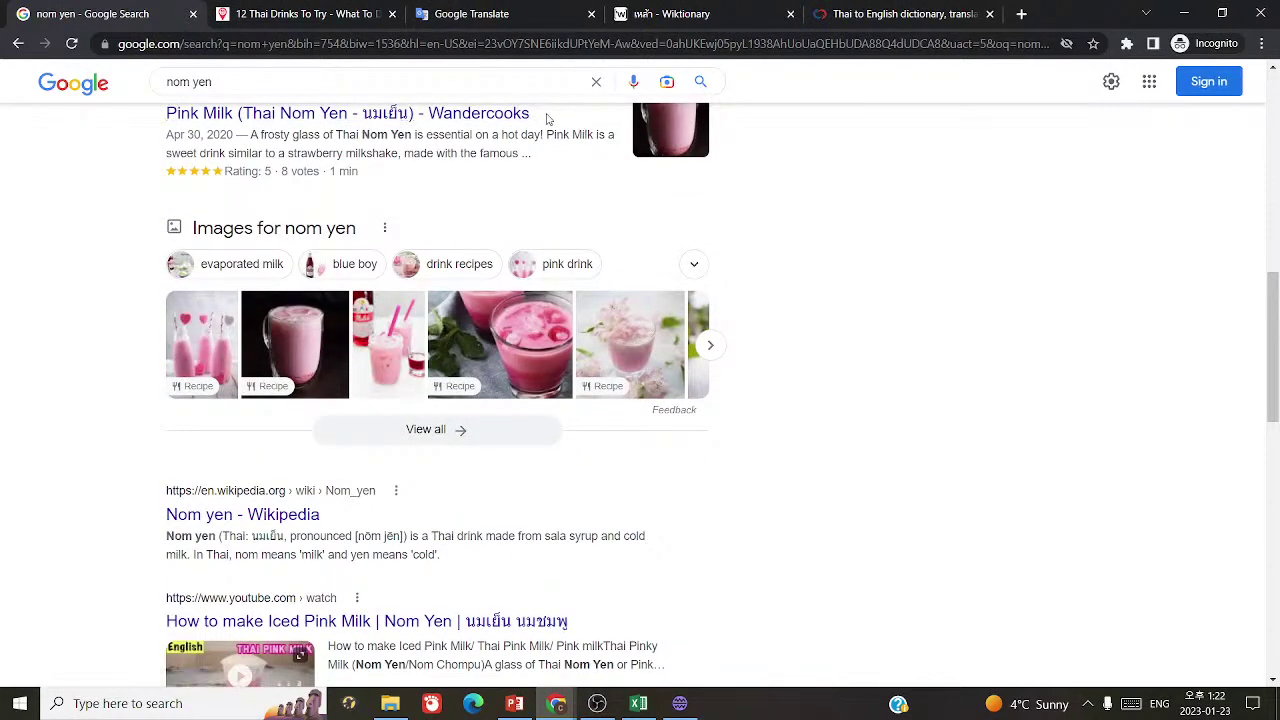
drag(546, 119, 349, 80)
key(BackSpace)
key(BackSpace)
key(BackSpace)
key(BackSpace)
key(BackSpace)
key(BackSpace)
key(BackSpace)
key(BackSpace)
key(BackSpace)
key(BackSpace)
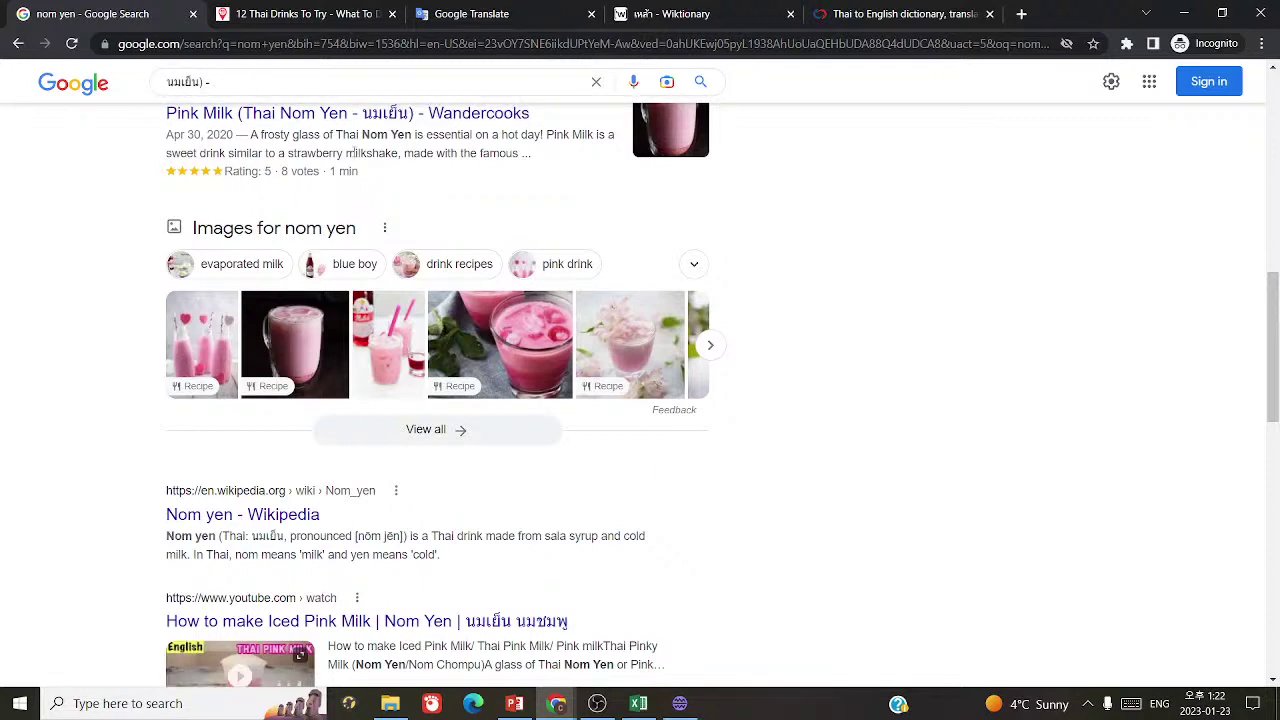
key(Return)
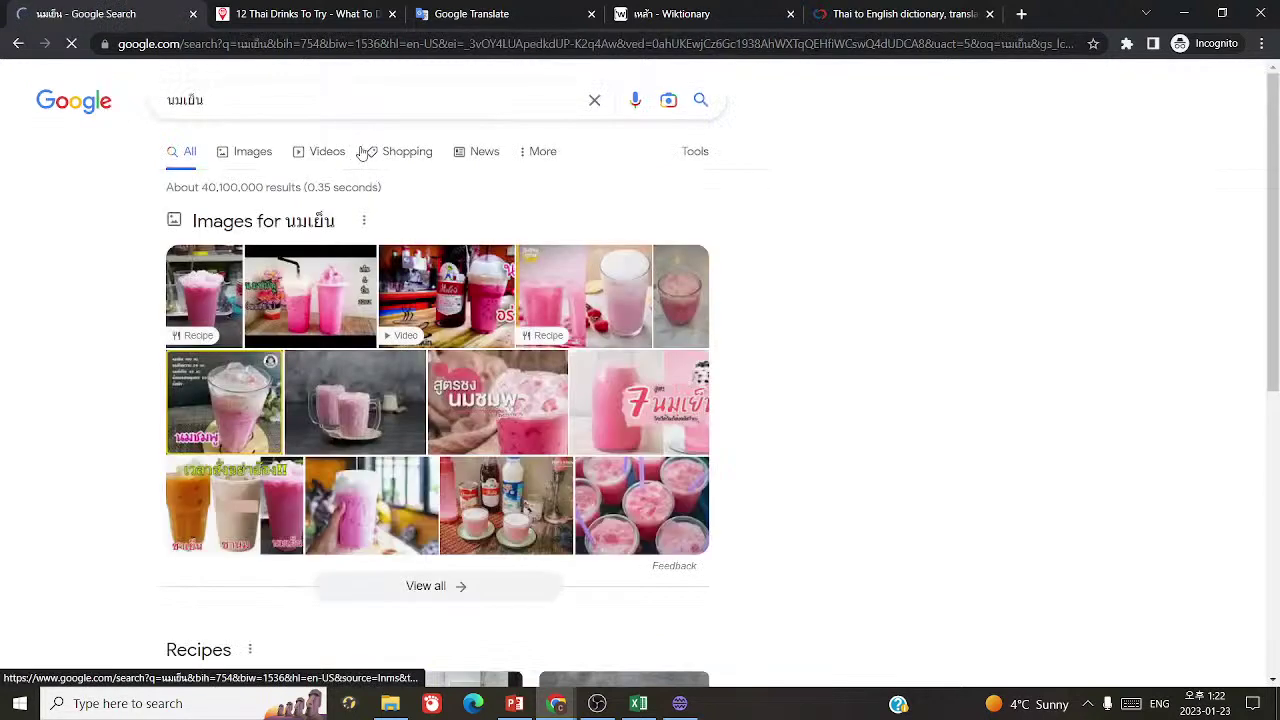
triple_click(282, 91)
key(ctrl+c)
- Return to the "nom yen" results and open the "Nom yen - Wikipedia" article
click(18, 43)
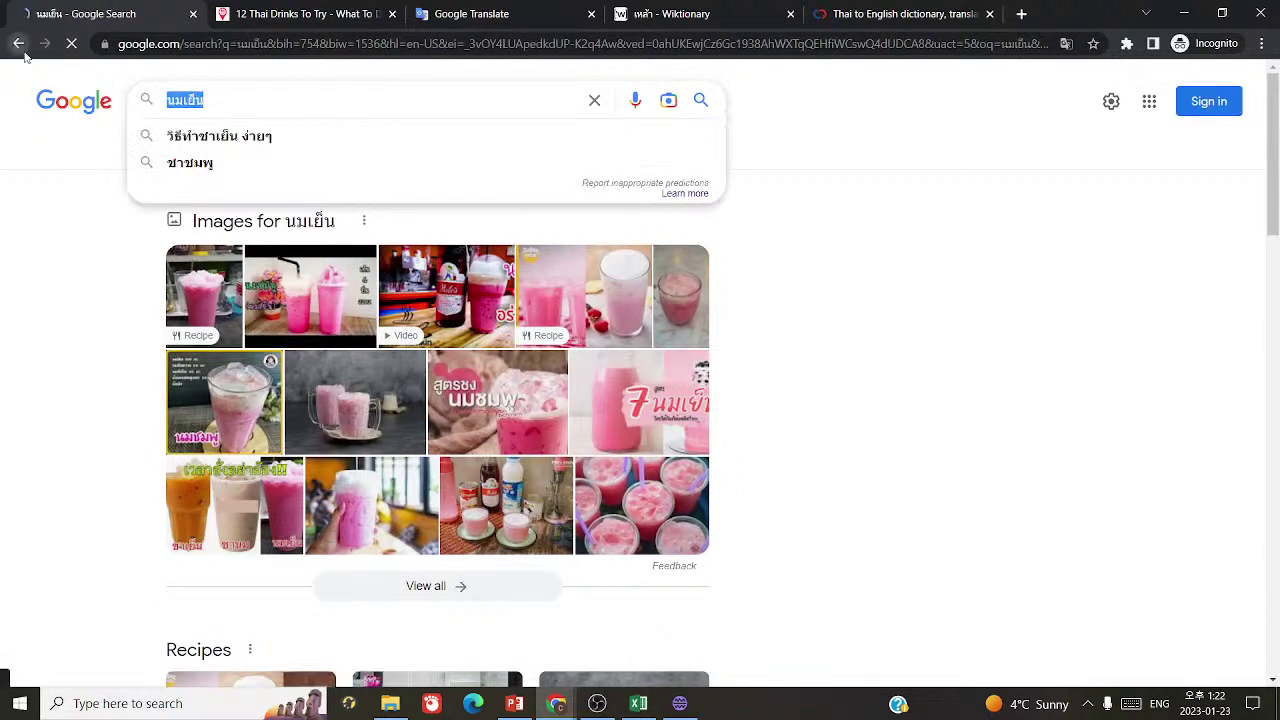
scroll(145, 323, down, 2)
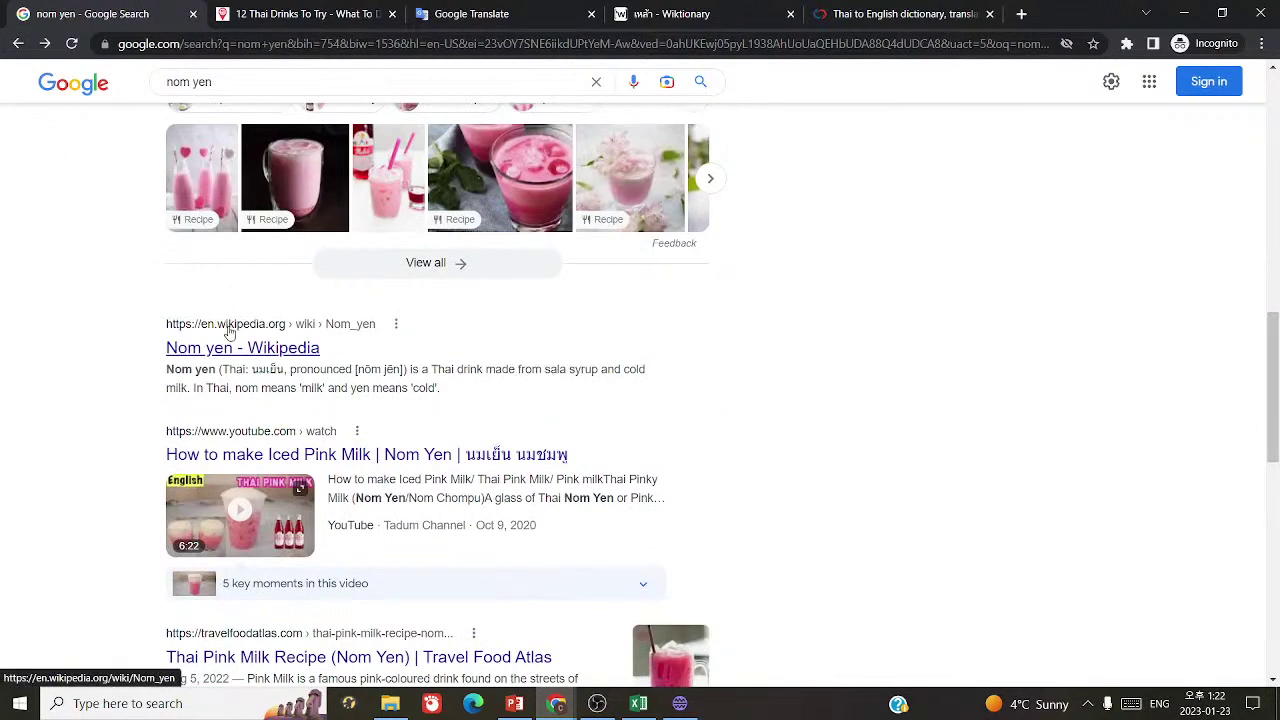
click(230, 332)
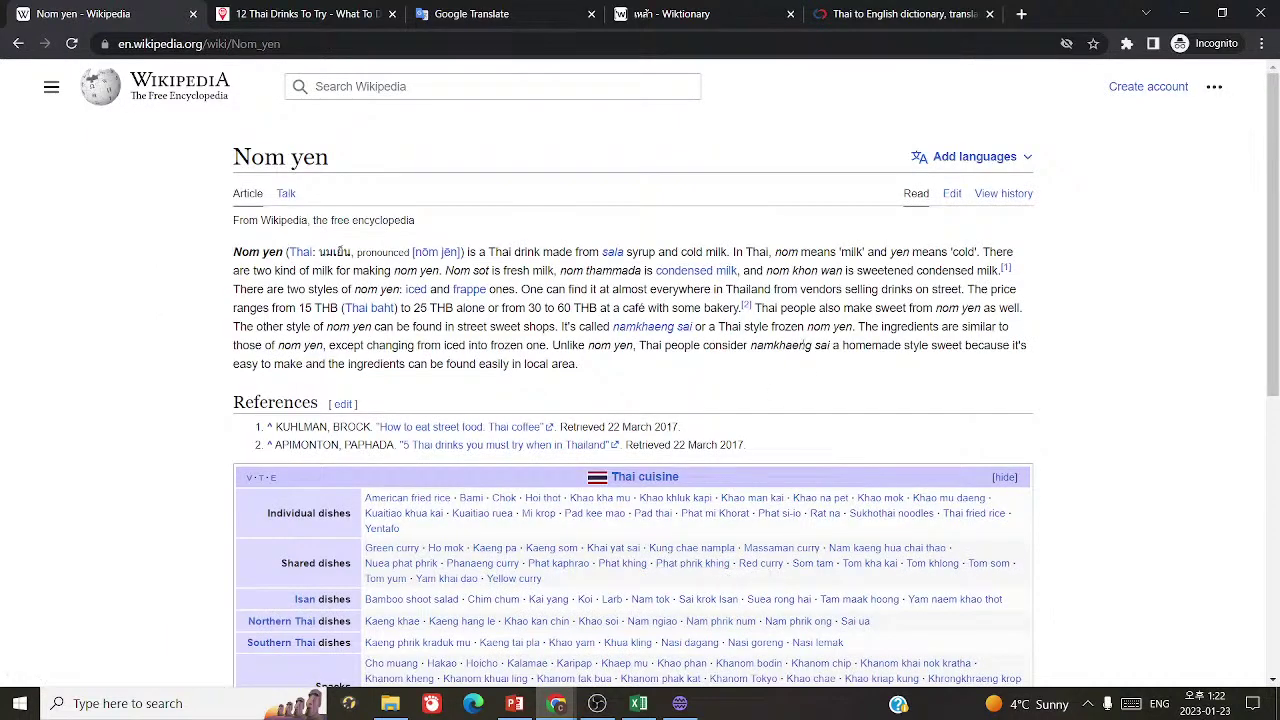
mouse_move(613, 254)
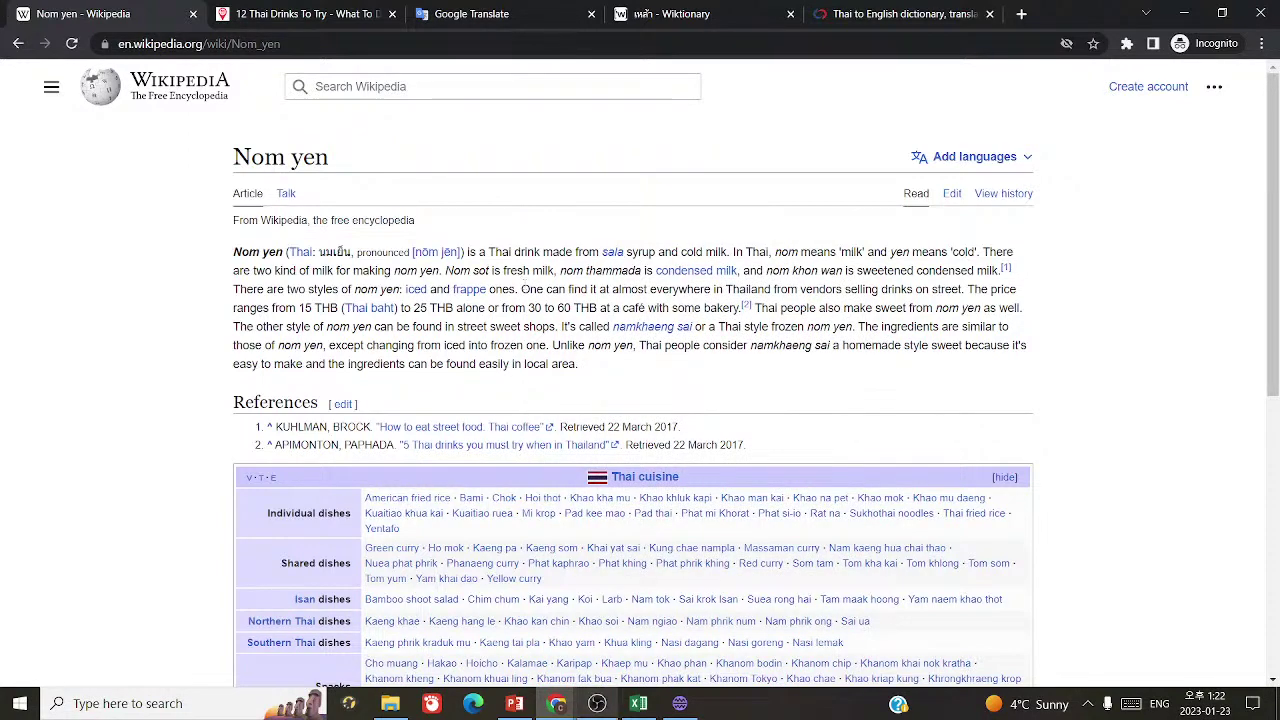
- Fill flashbang card 1102 with the prompt นมเย็น and the answer "iced milk, pink"
click(679, 703)
key(ctrl+v)
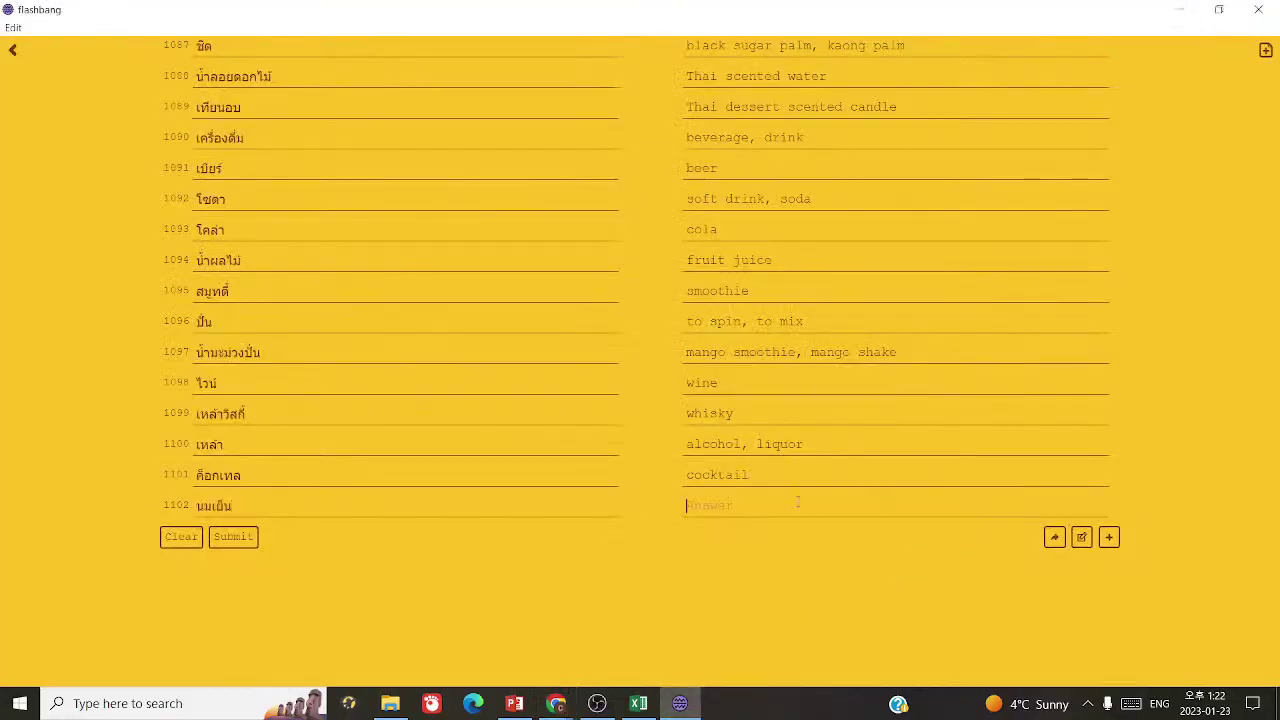
text(iced milk, pink)
- Copy "Thai drink made from sala syrup and cold milk" from the Wikipedia article and replace "pink" in card 1102's answer with it
mouse_move(556, 703)
click(650, 625)
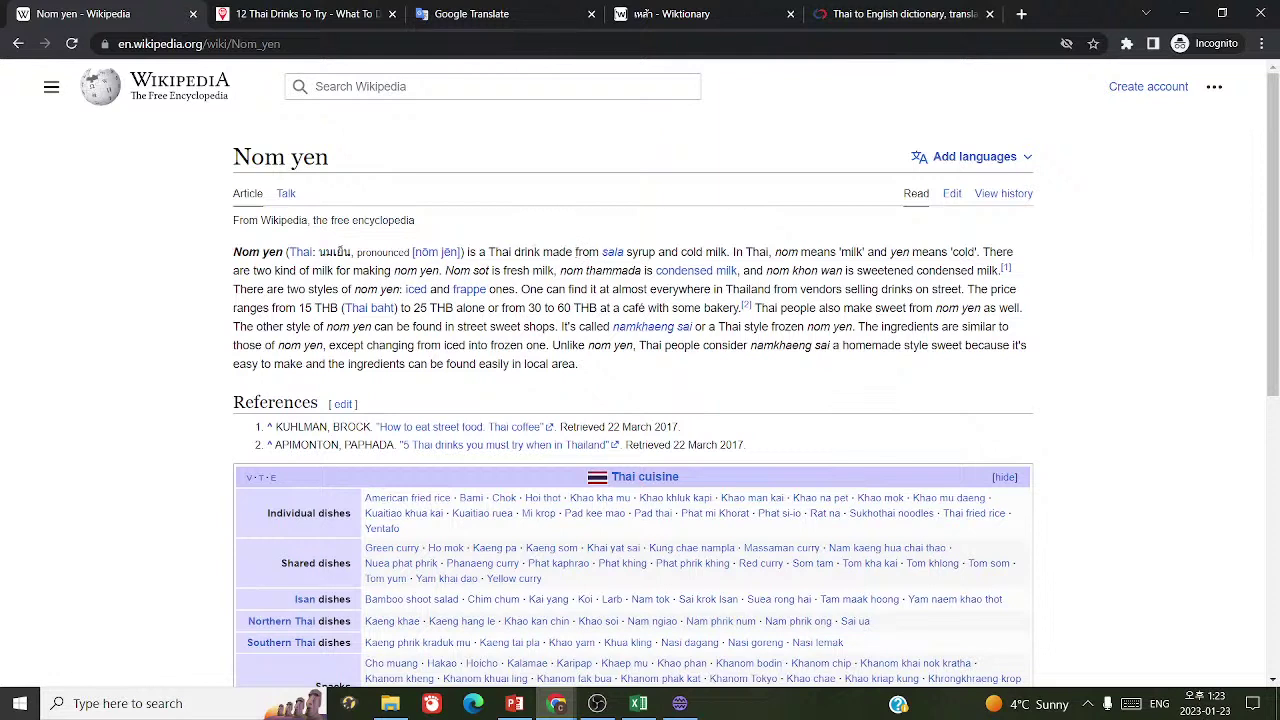
drag(490, 251, 729, 252)
key(ctrl+c)
click(680, 703)
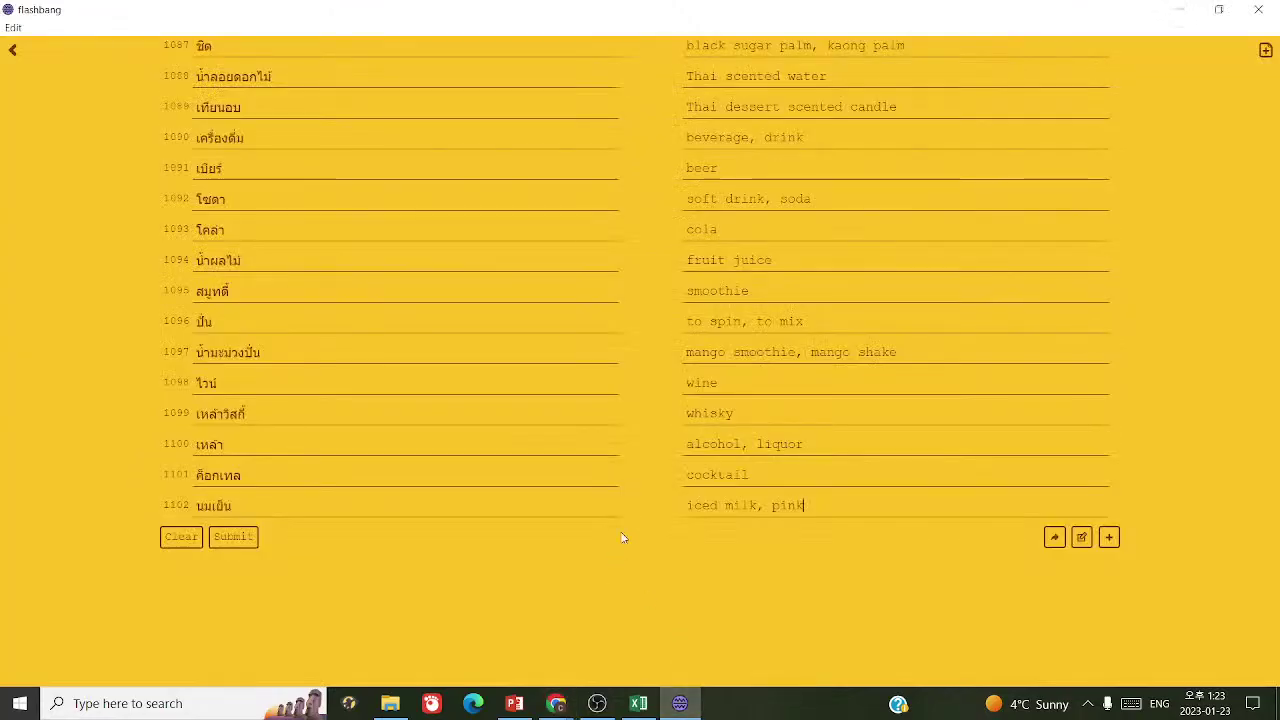
double_click(775, 507)
key(ctrl+v)
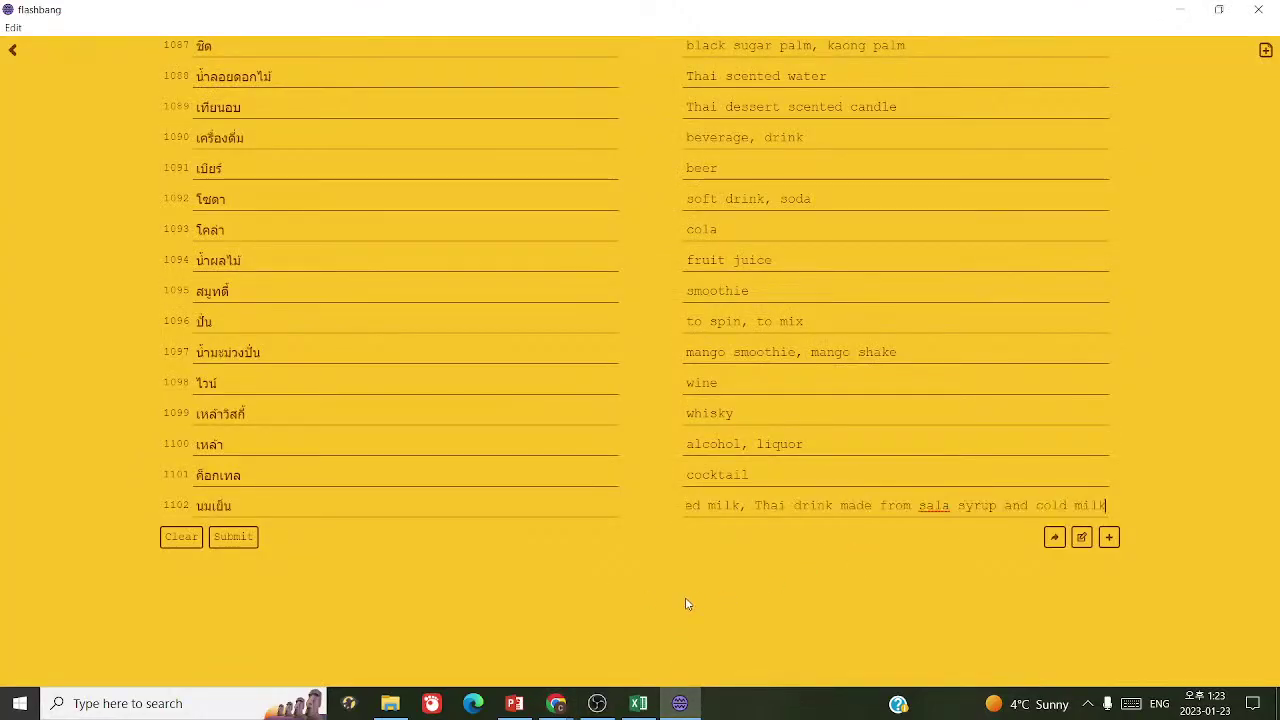
- Open the sala link in the Nom yen Wikipedia article
click(556, 703)
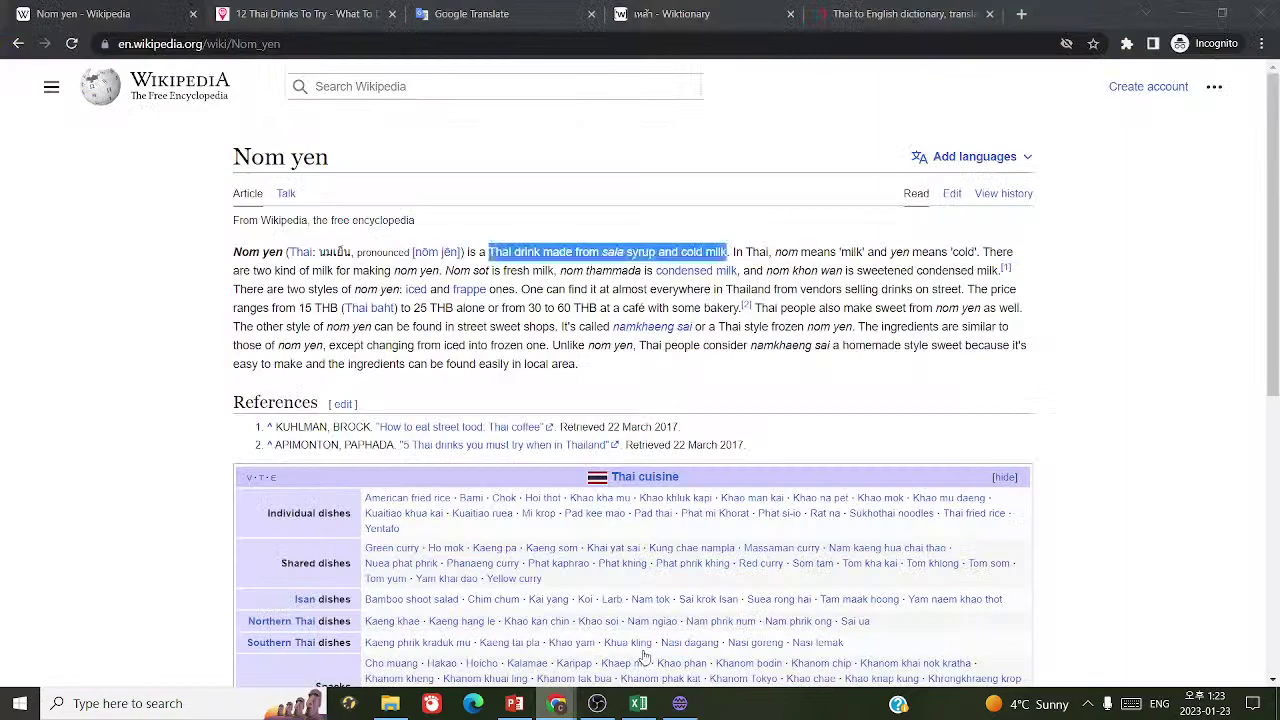
click(612, 252)
- Rework card 1102's answer in flashbang to "Thai drink made from sala syrup and cold milk (lit. 'iced milk')"
key(alt+Tab)
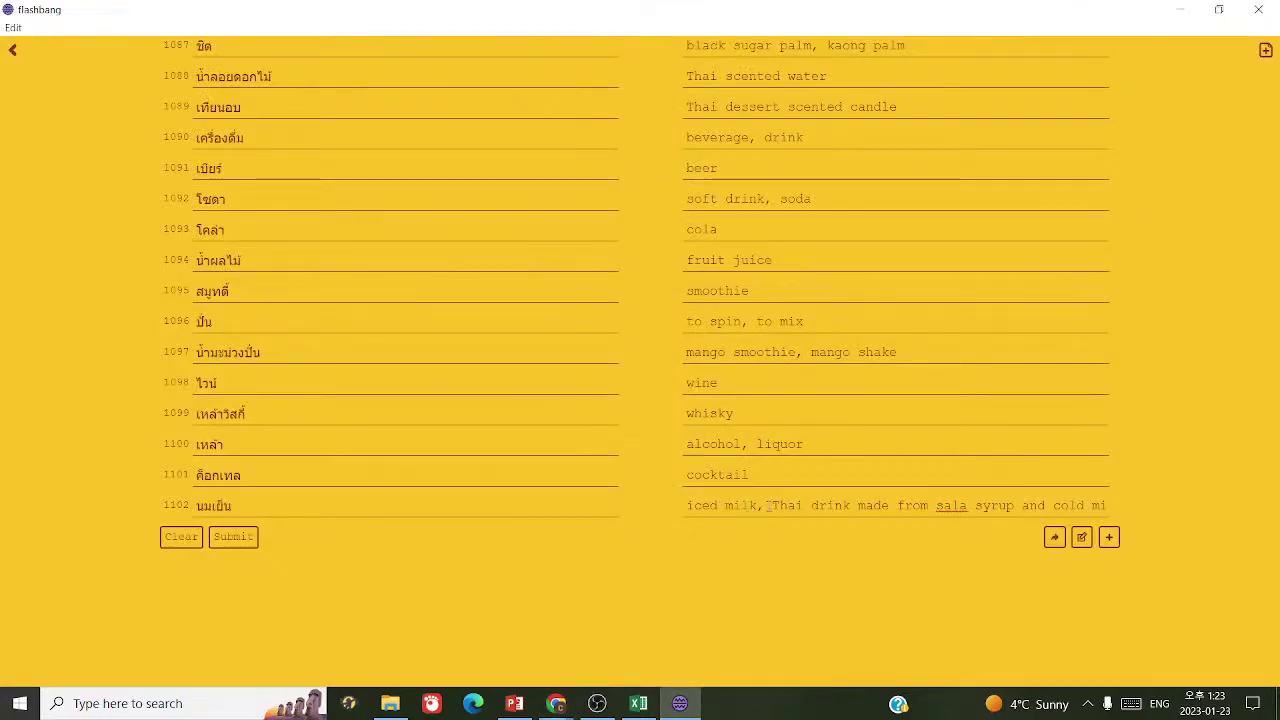
drag(768, 505, 553, 531)
key(BackSpace)
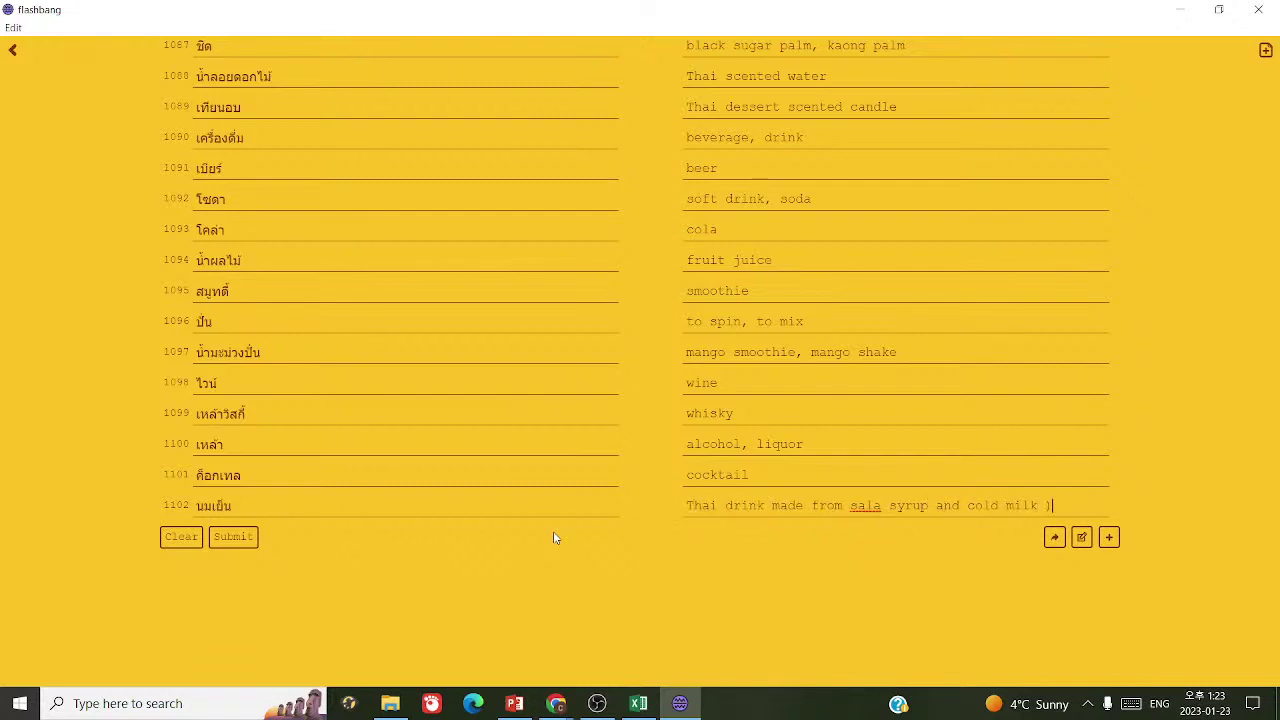
text('iced milk'))
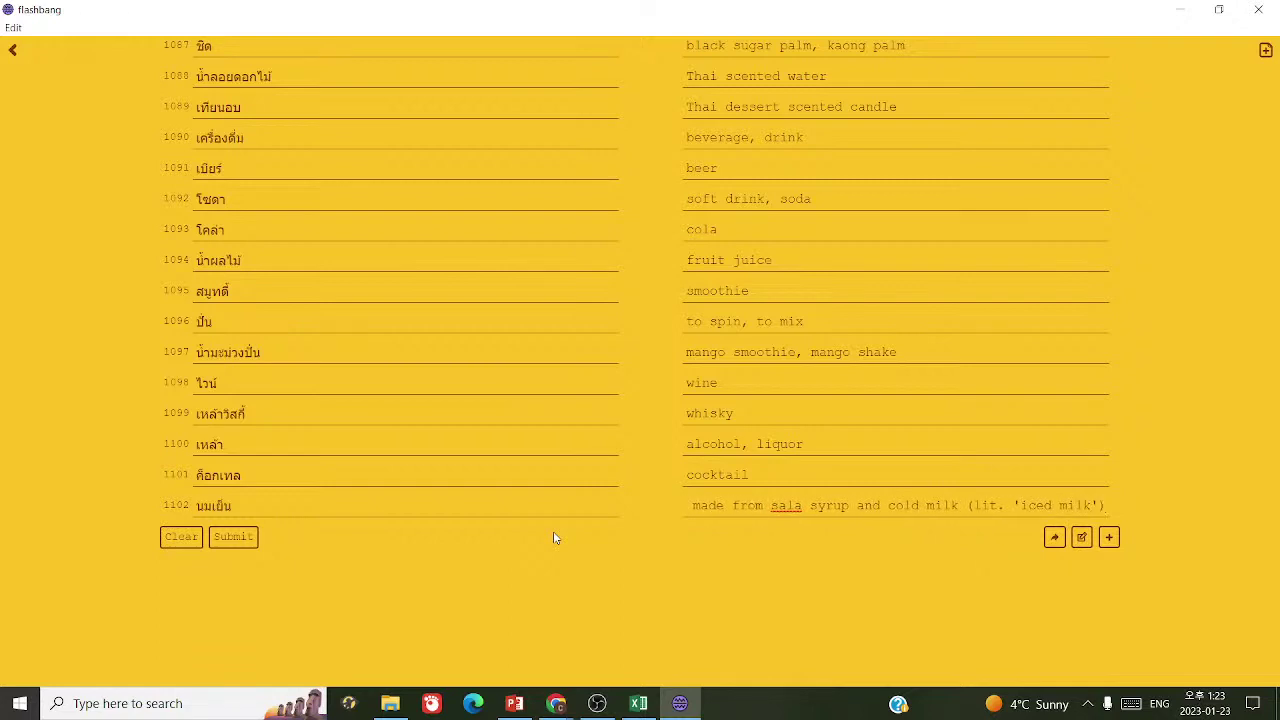
drag(766, 505, 655, 524)
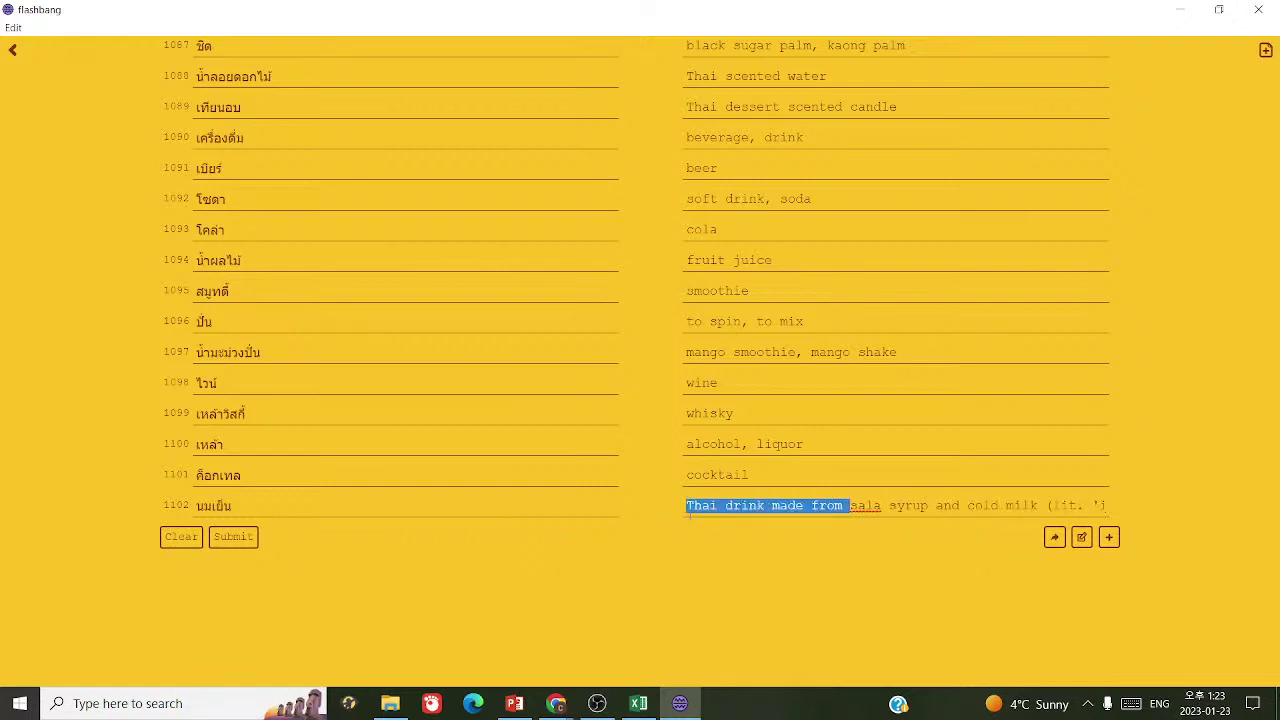
click(689, 508)
- Open the Thai version of the Salak Wikipedia article, copy สละ from its title, and return to the English article
mouse_move(556, 703)
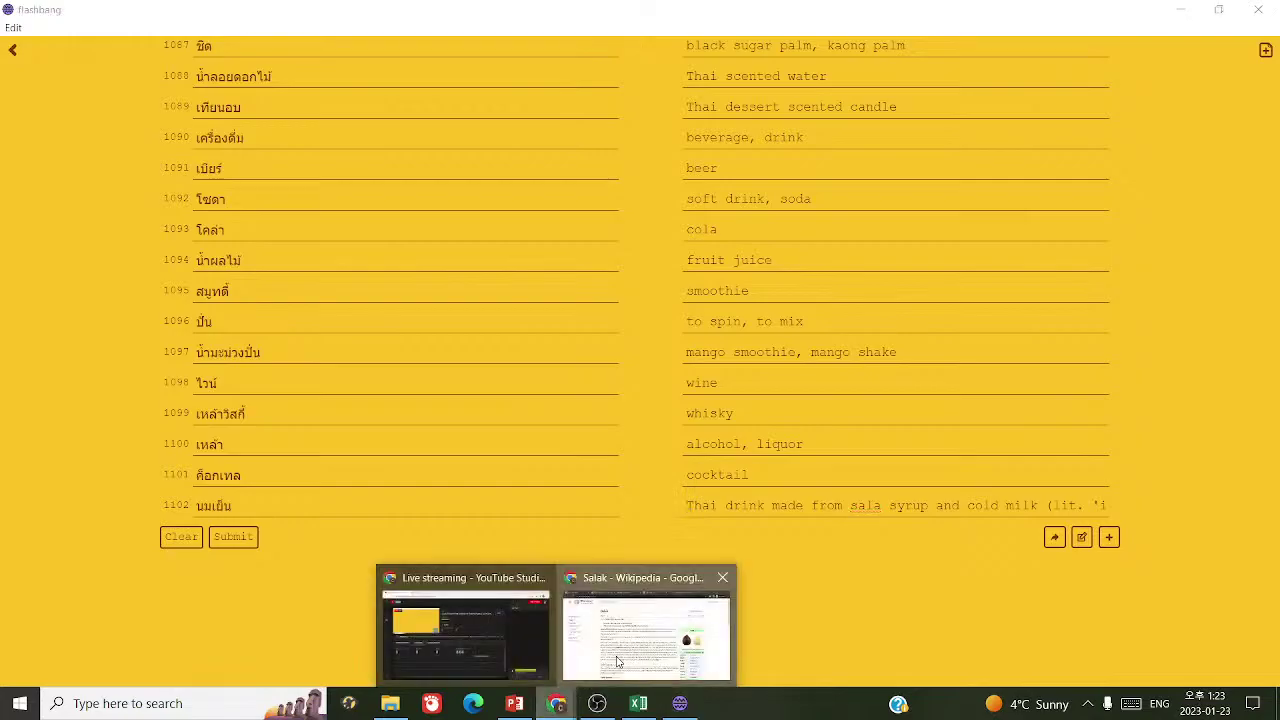
click(651, 614)
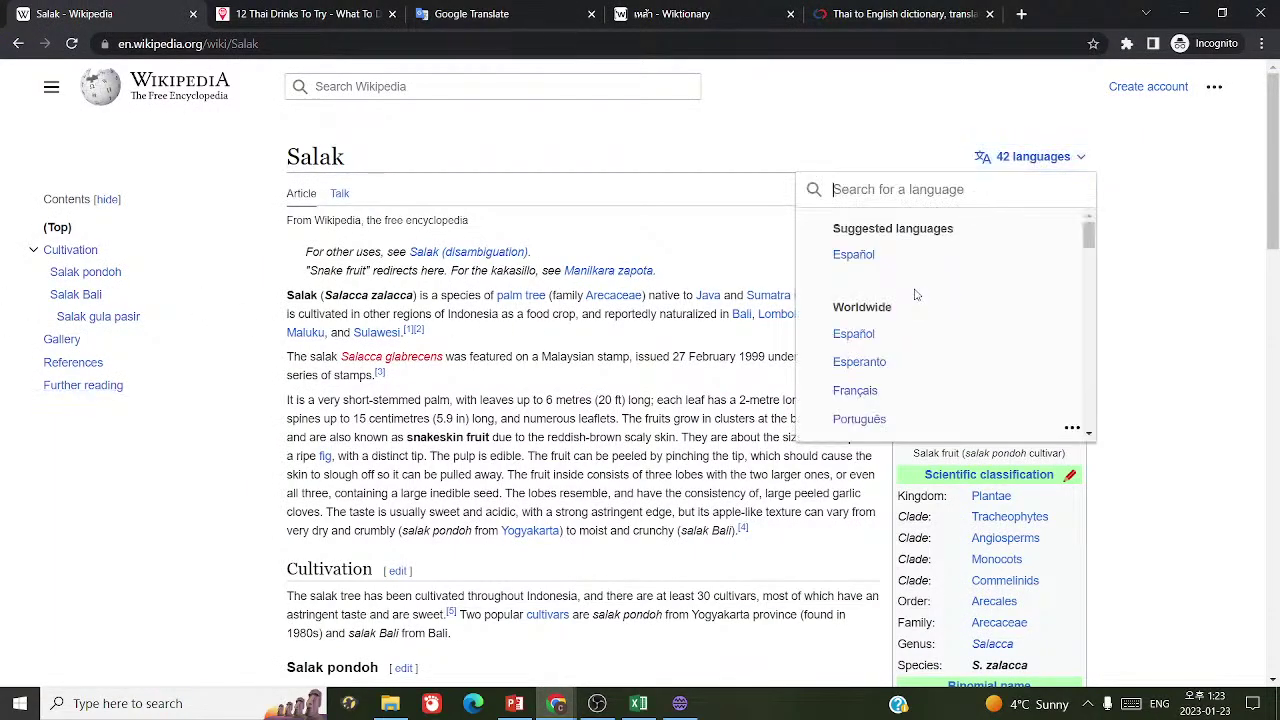
text(thai)
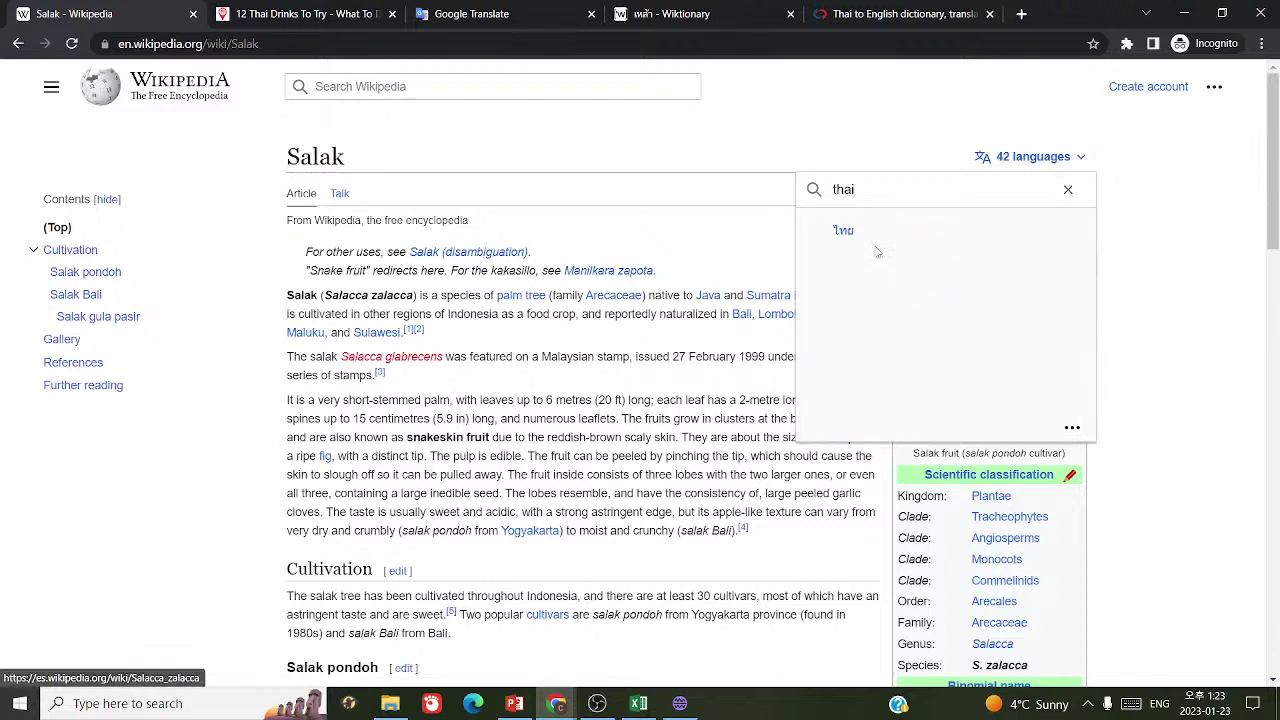
click(850, 230)
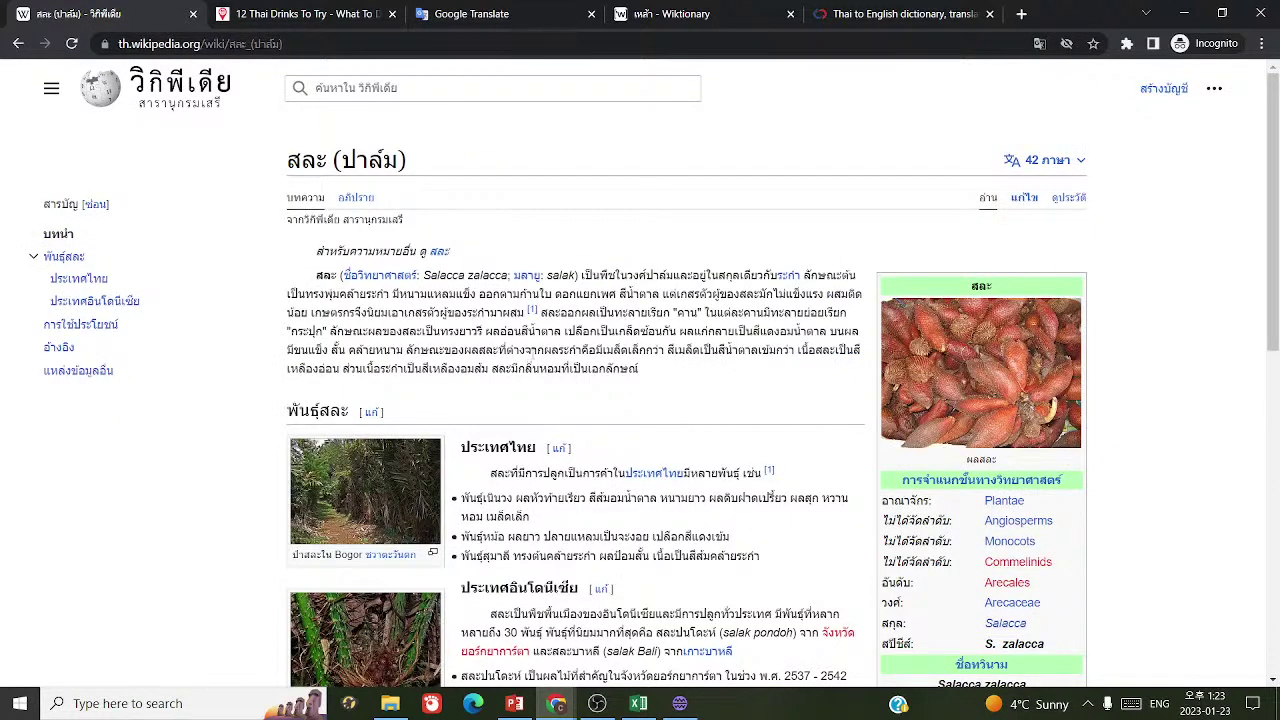
drag(284, 168, 327, 162)
key(ctrl+c)
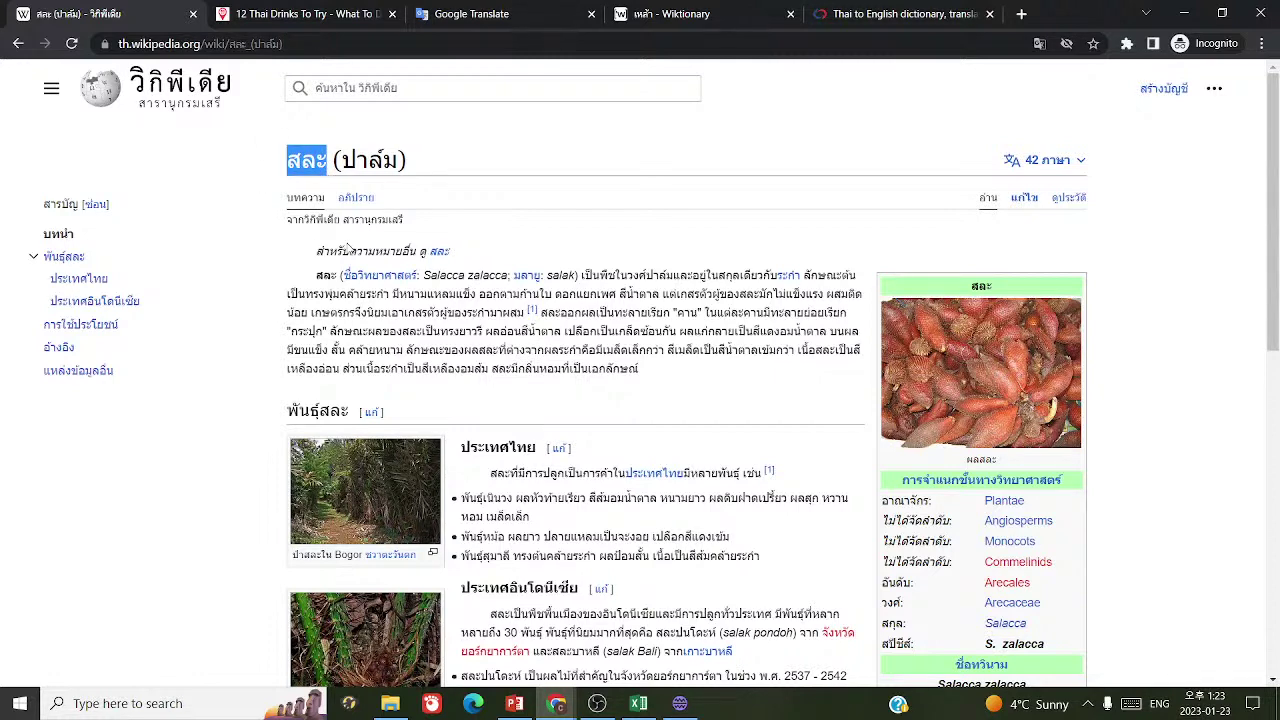
click(18, 43)
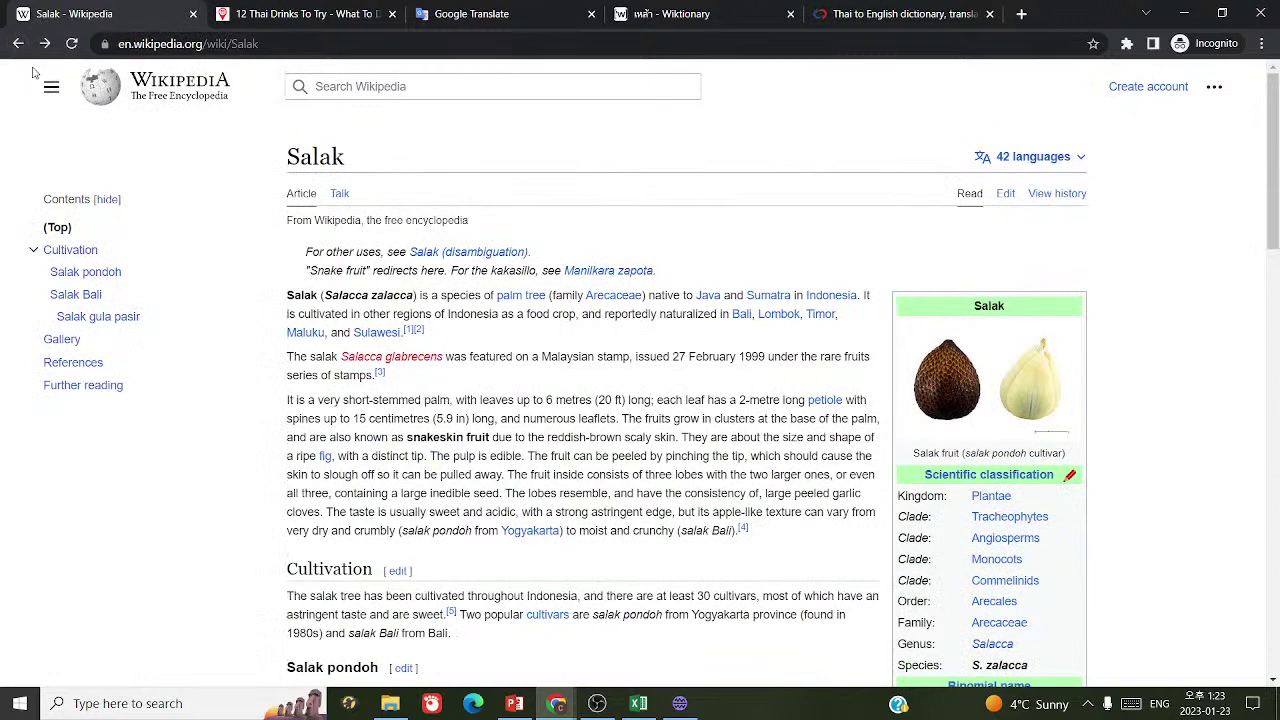
- Translate สละ from Thai to English in Google Translate, play its pronunciation, copy the word, and go back to the Salak article
click(470, 14)
key(ctrl+v)
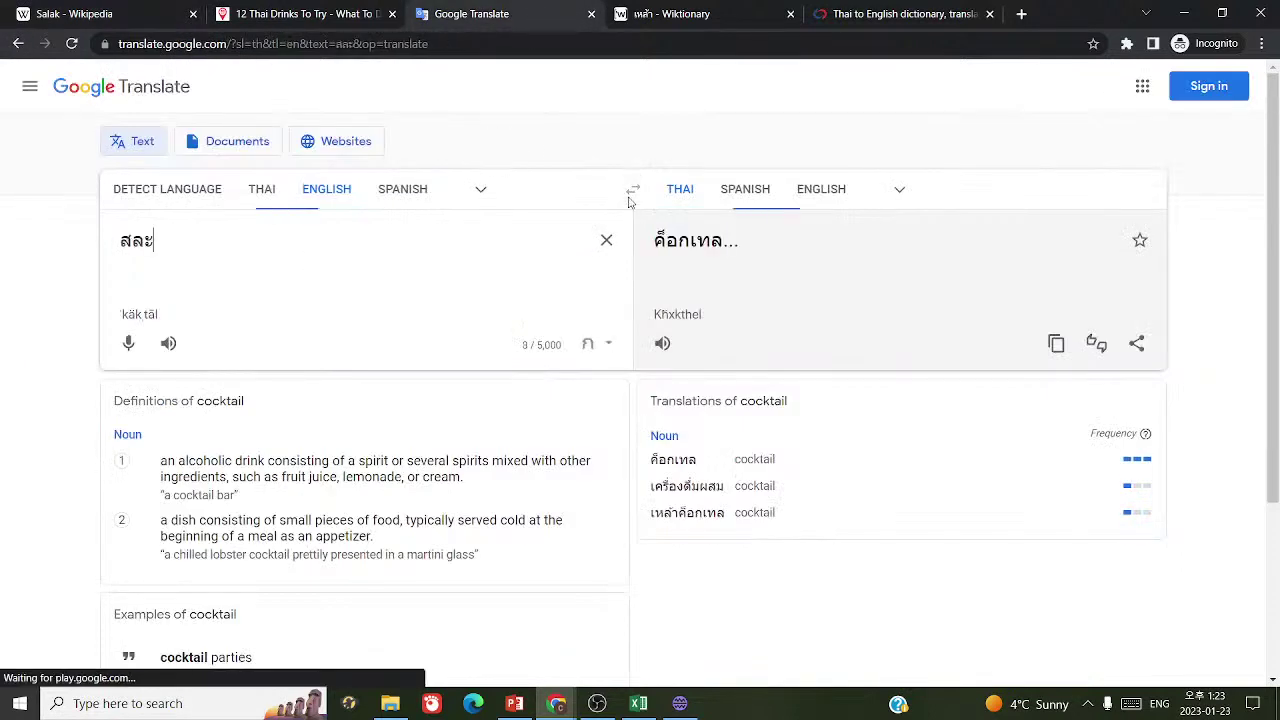
click(632, 192)
click(168, 343)
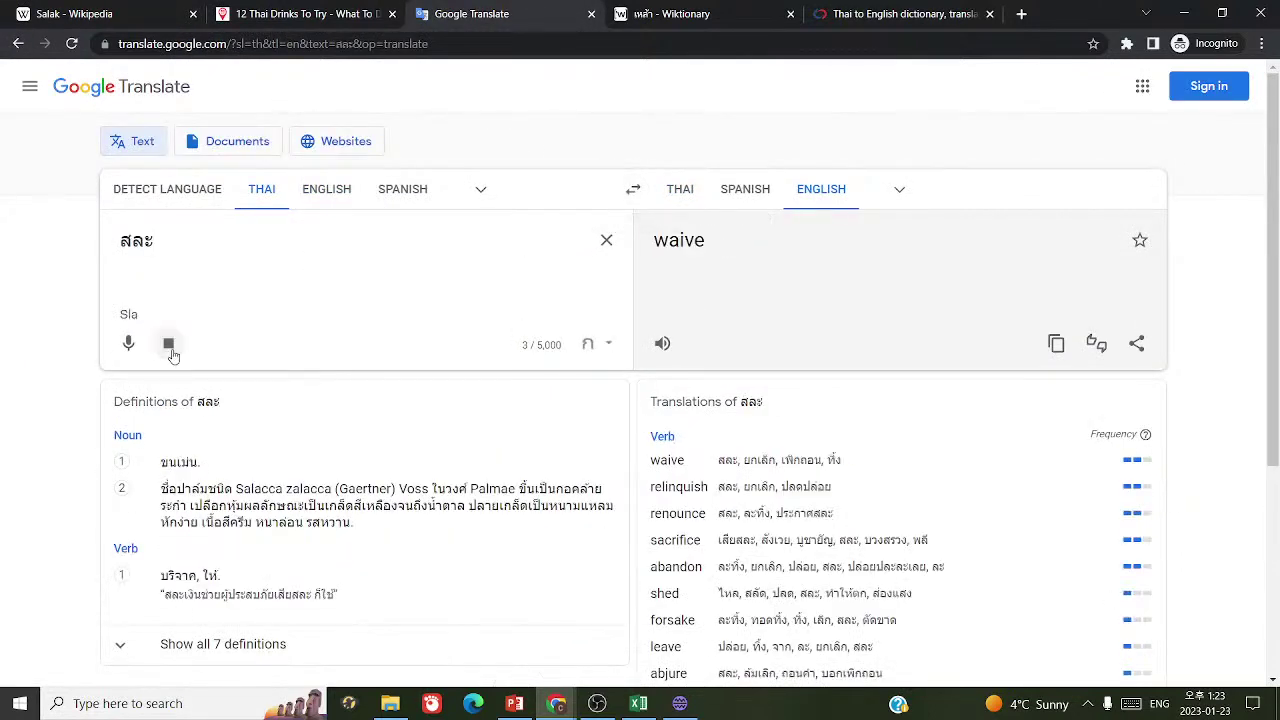
double_click(251, 266)
key(ctrl+c)
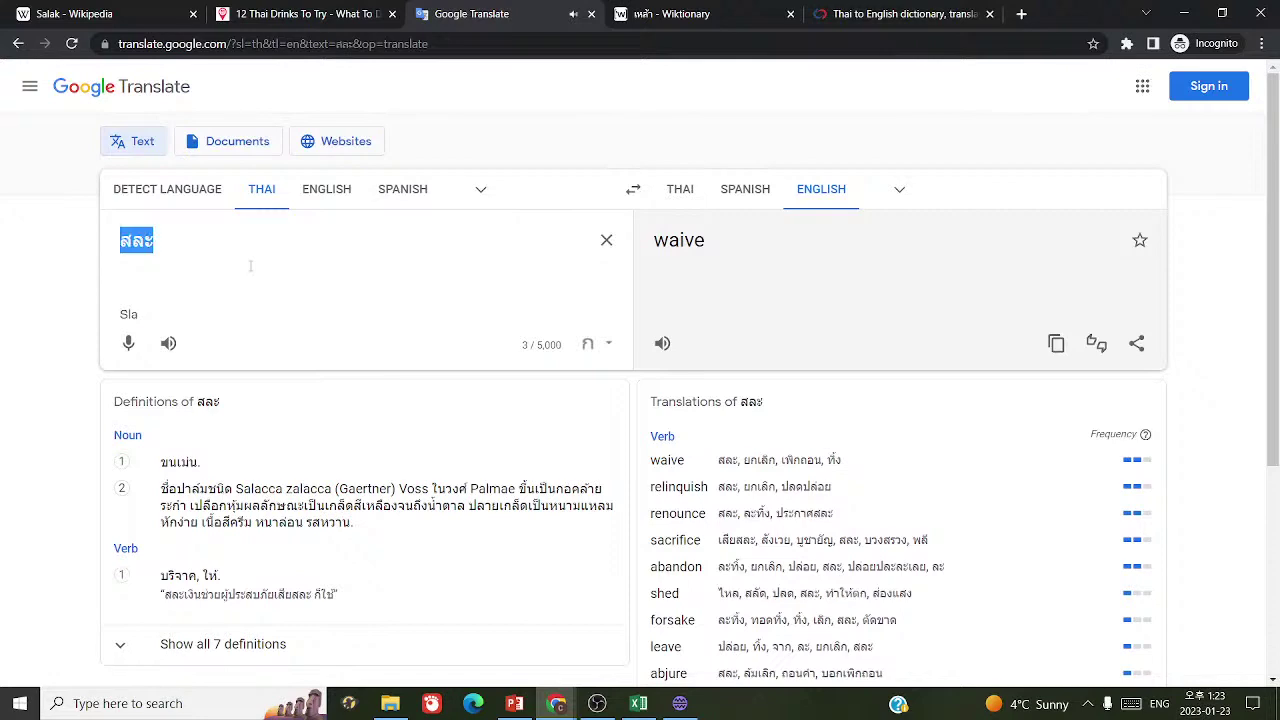
click(6, 14)
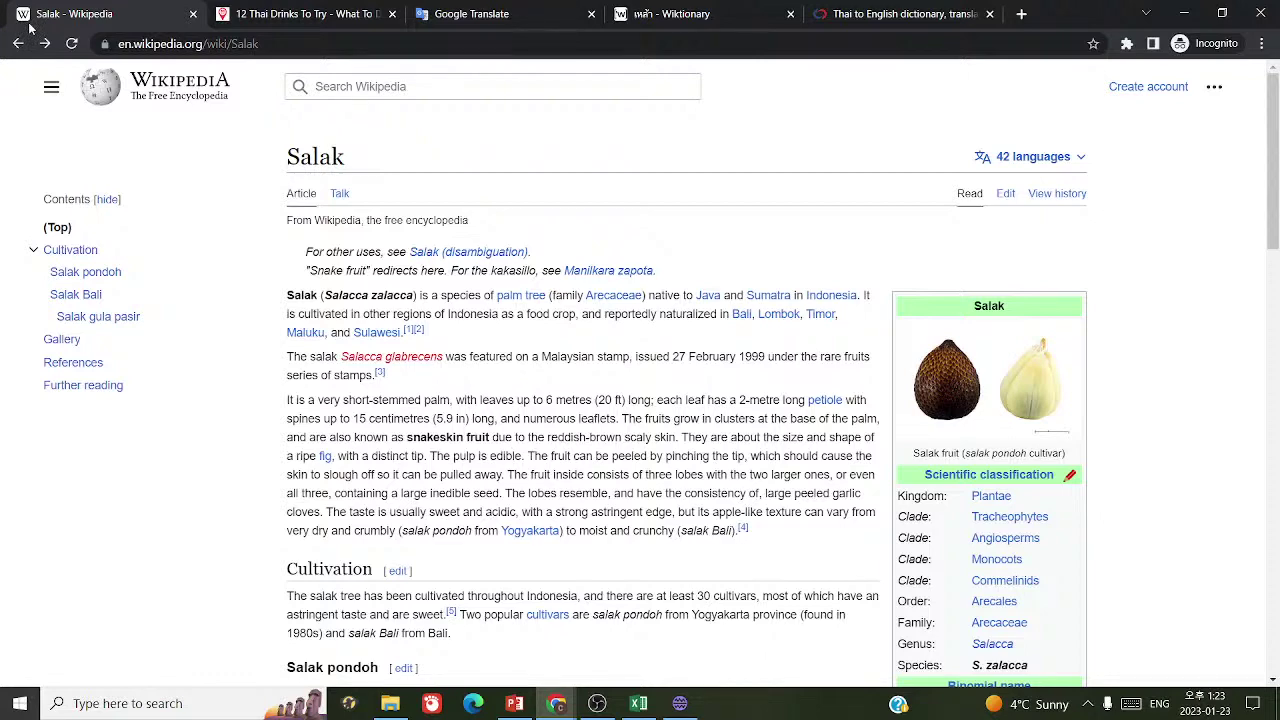
- Add card 1103 in flashbang with the copied prompt สละ and the answer "salak, sala, to waive"
click(683, 704)
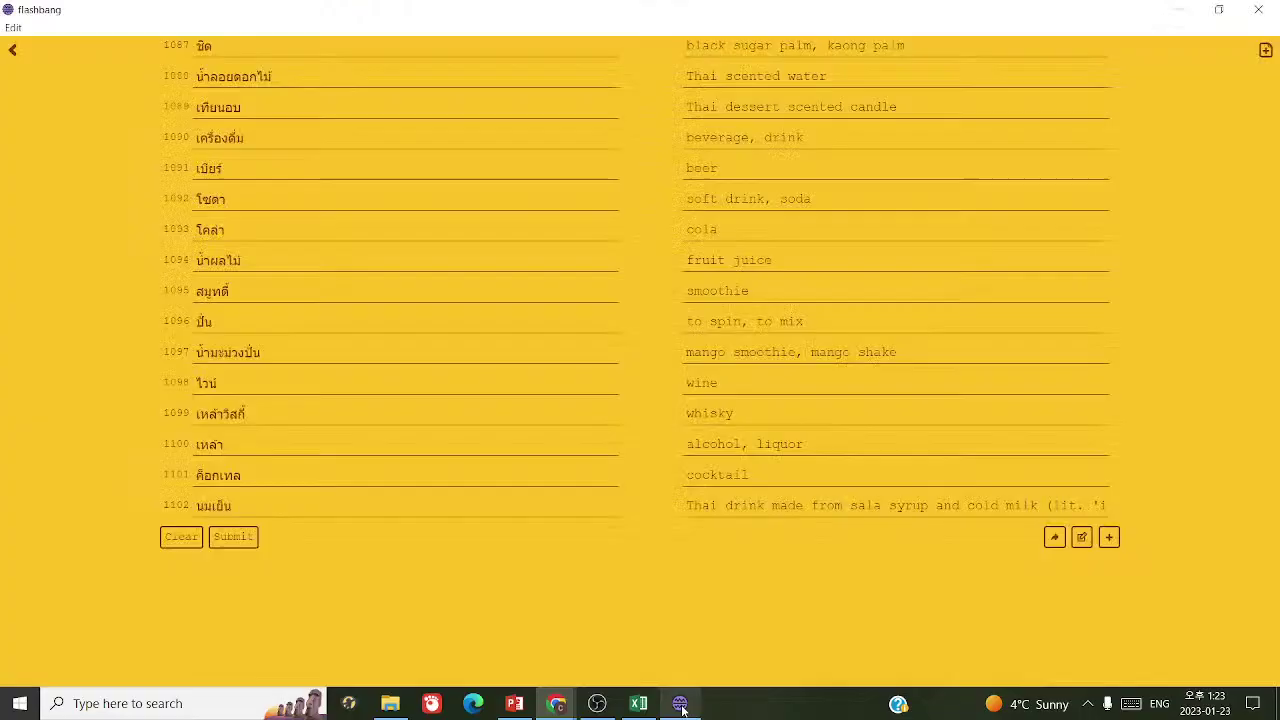
click(1113, 538)
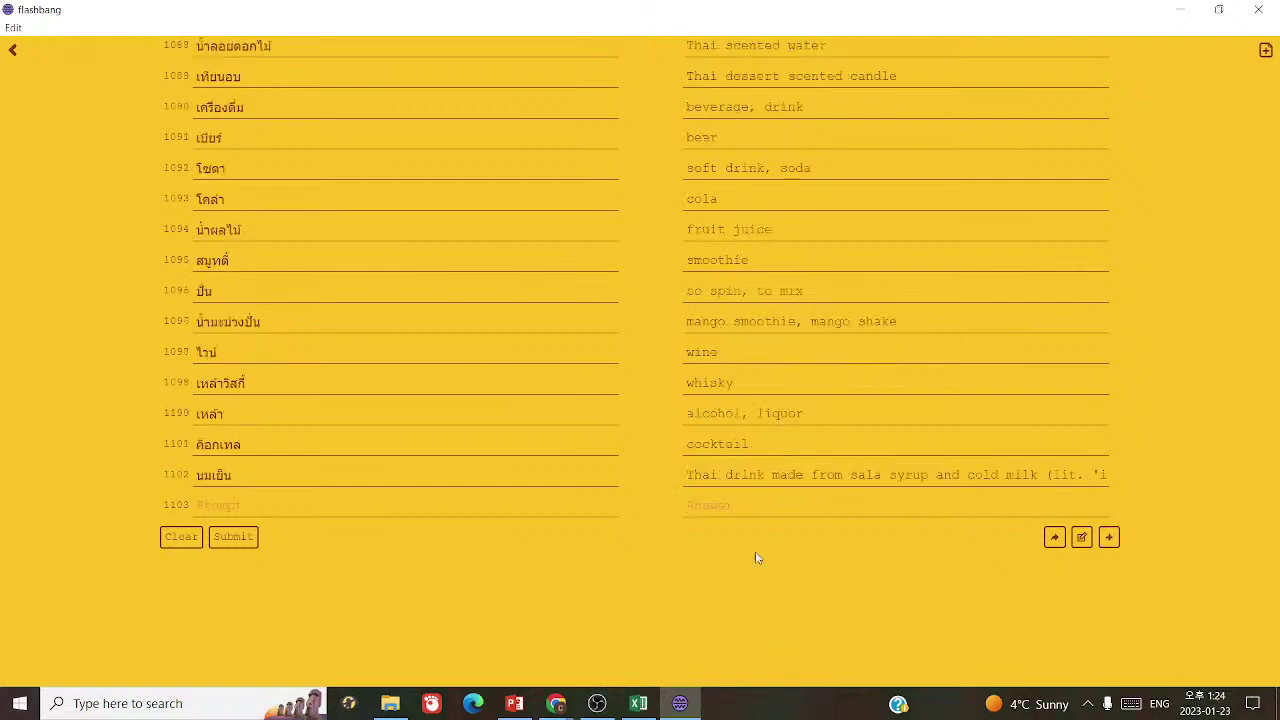
key(ctrl+v)
click(741, 511)
text(salak)
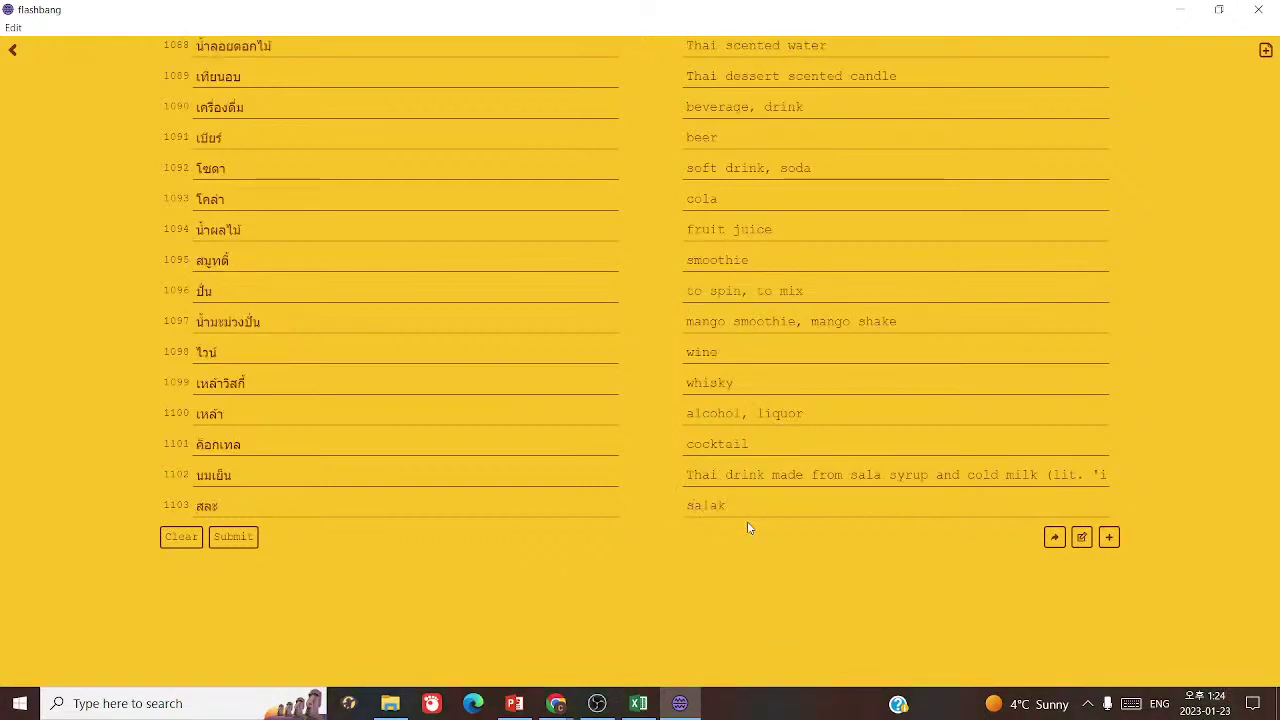
text(, sala, to waive)
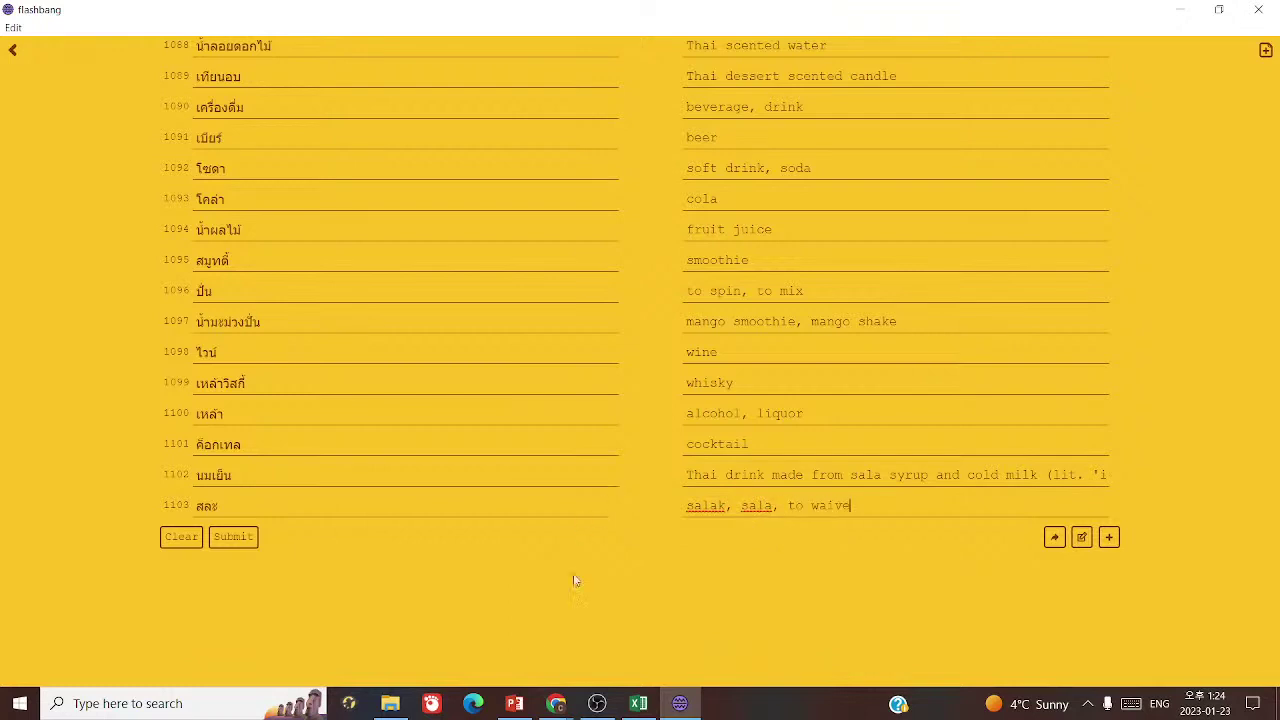
- Check the live stream's page in YouTube Studio and return to the Salak Wikipedia article
mouse_move(556, 703)
click(605, 673)
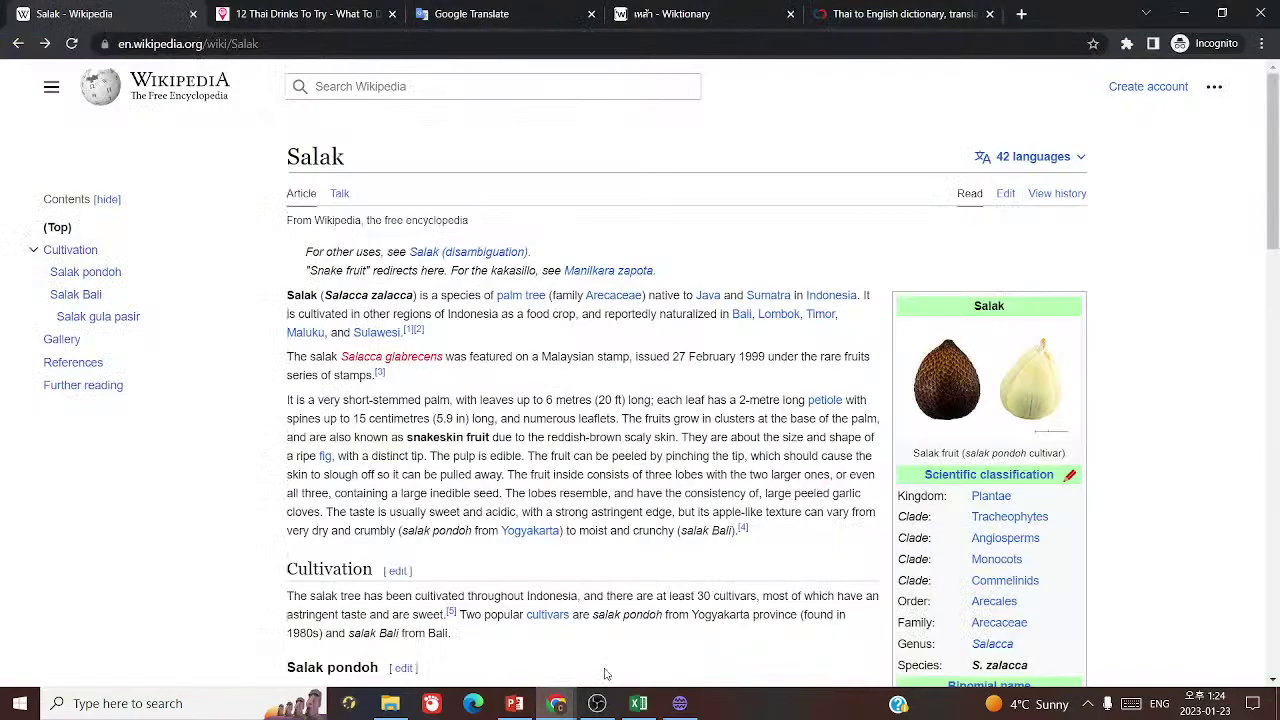
click(597, 703)
click(557, 703)
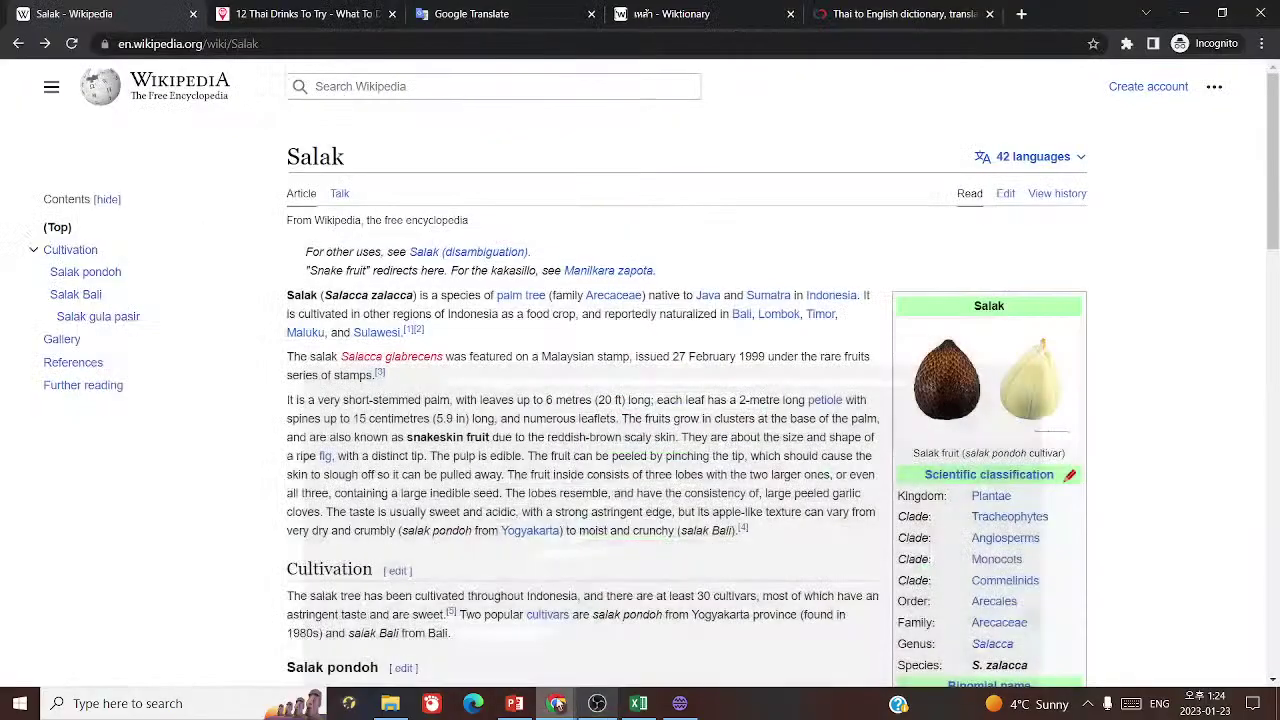
mouse_move(557, 703)
click(520, 620)
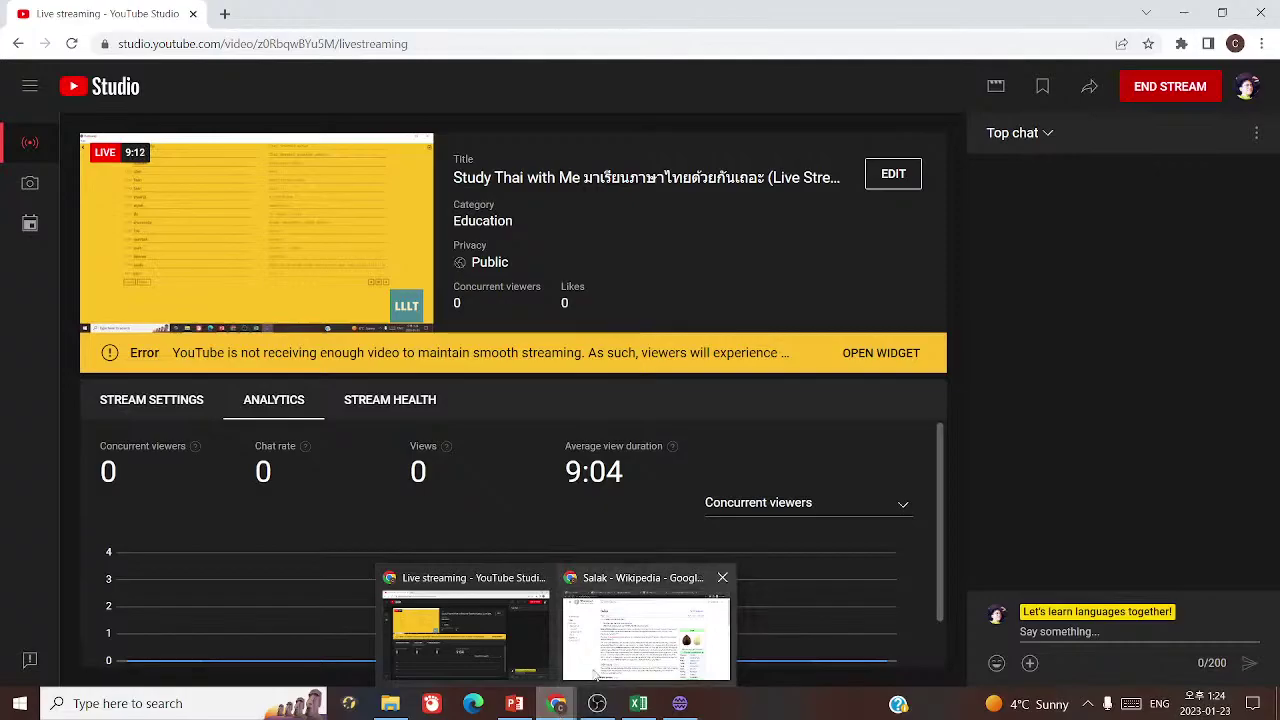
click(595, 674)
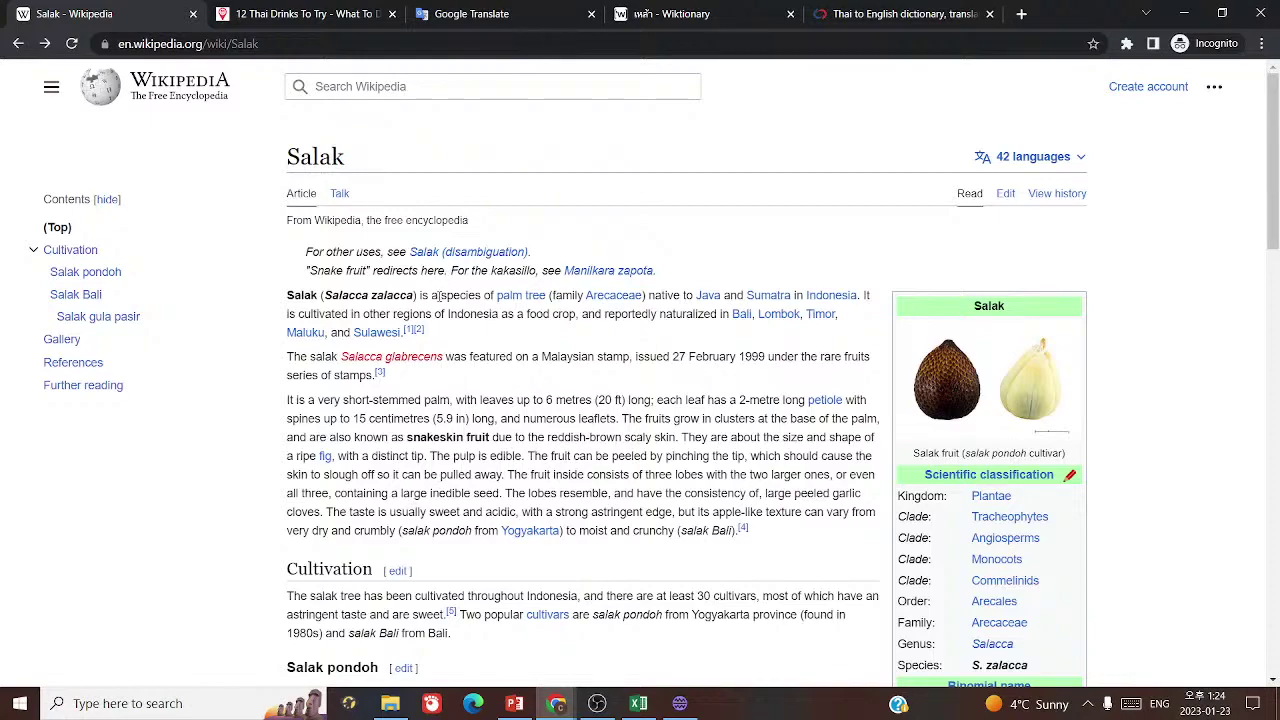
- Look through the Salak article, including its gallery, and find the mentions of "snake fruit" in the page text
scroll(441, 298, down, 7)
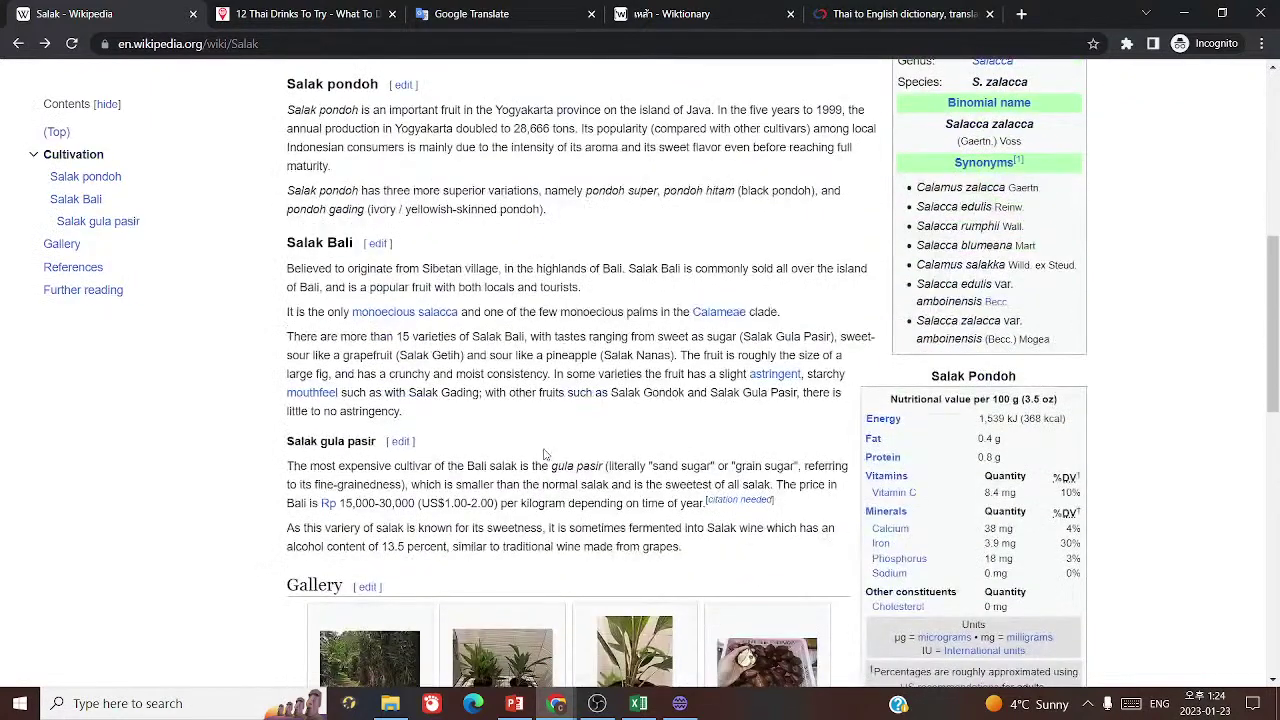
scroll(545, 453, down, 3)
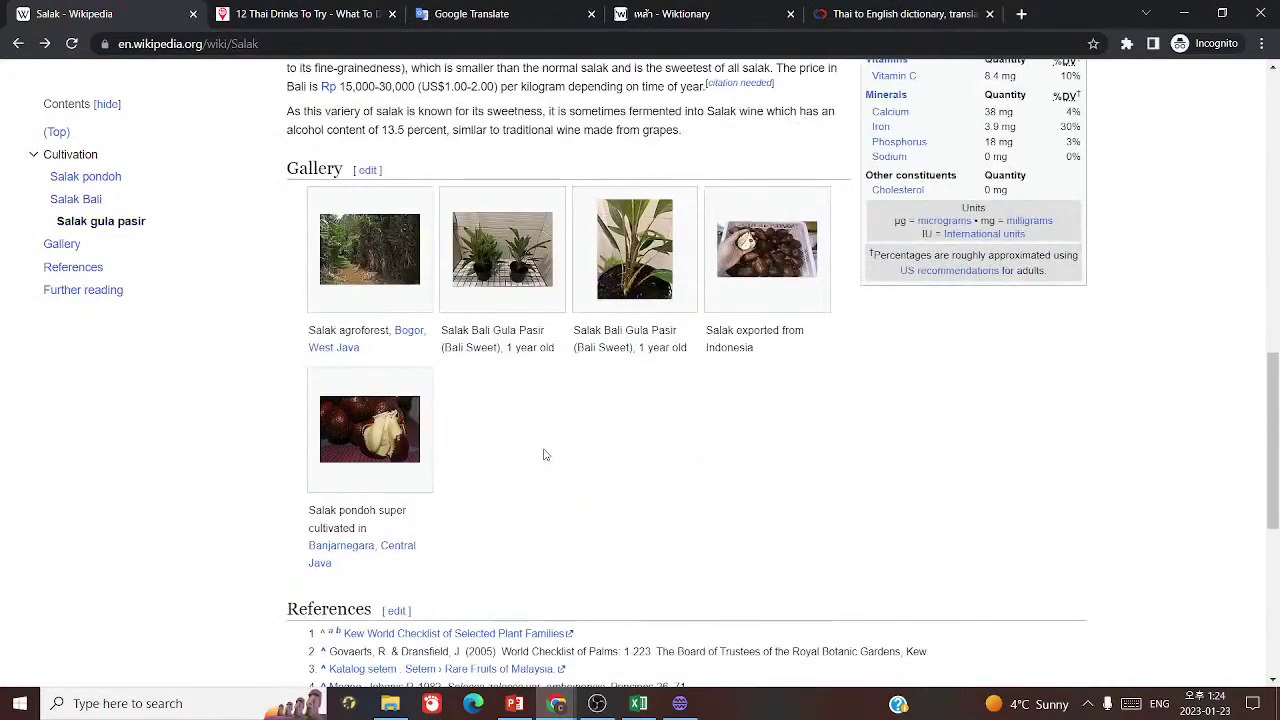
scroll(575, 479, up, 10)
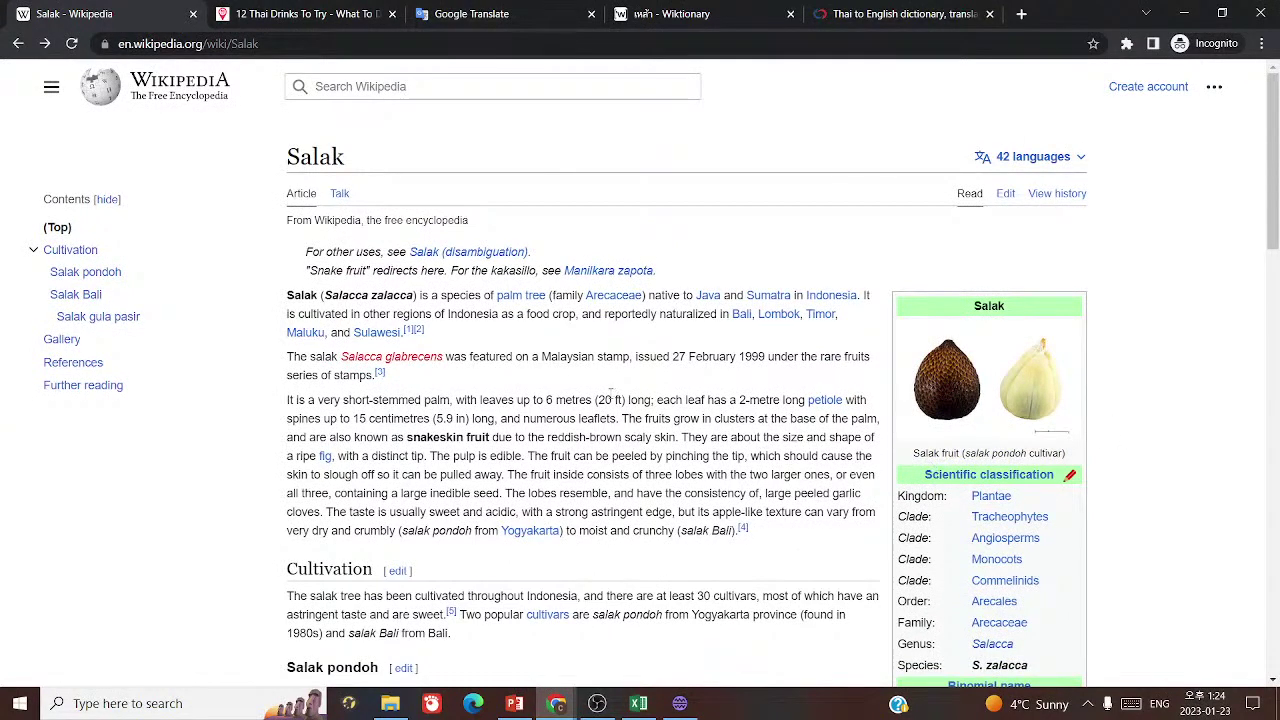
click(18, 44)
click(18, 44)
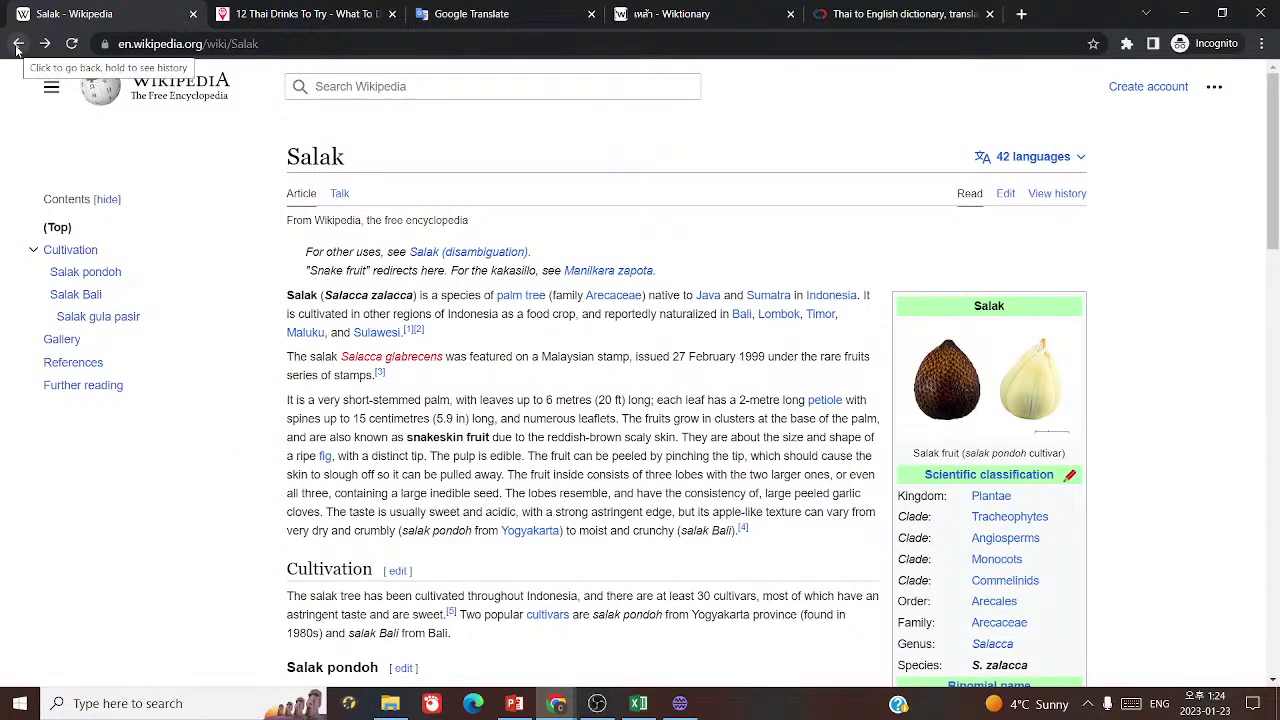
key(ctrl+f)
text(sn)
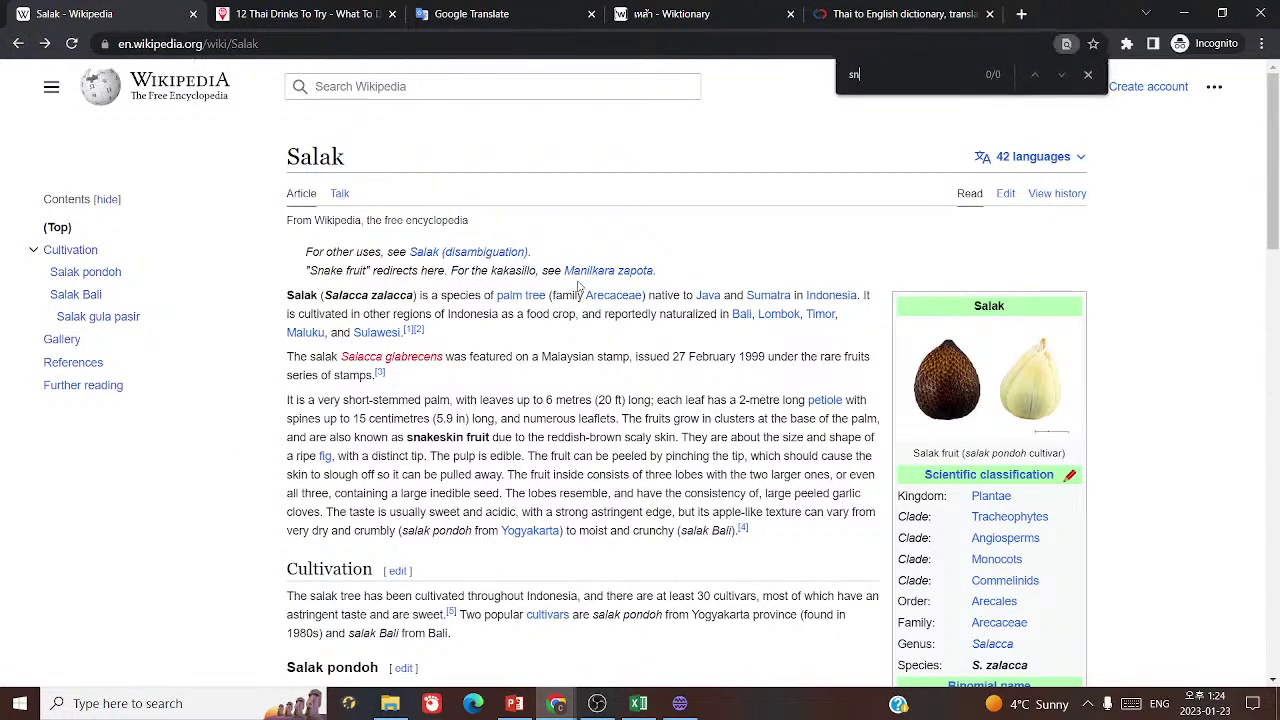
text(ake fruit)
key(Return)
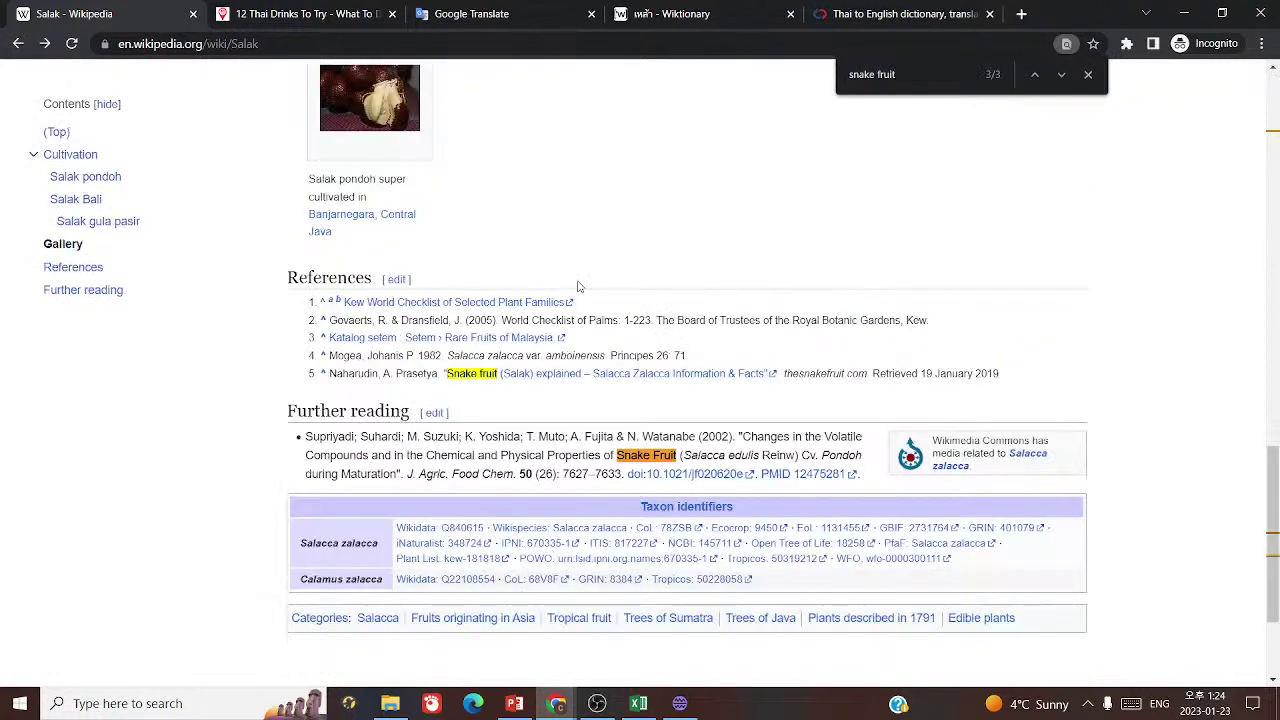
key(Return)
- Insert "snake fruit" before "to waive" in card 1103's answer in flashbang and add an empty card below it
click(680, 703)
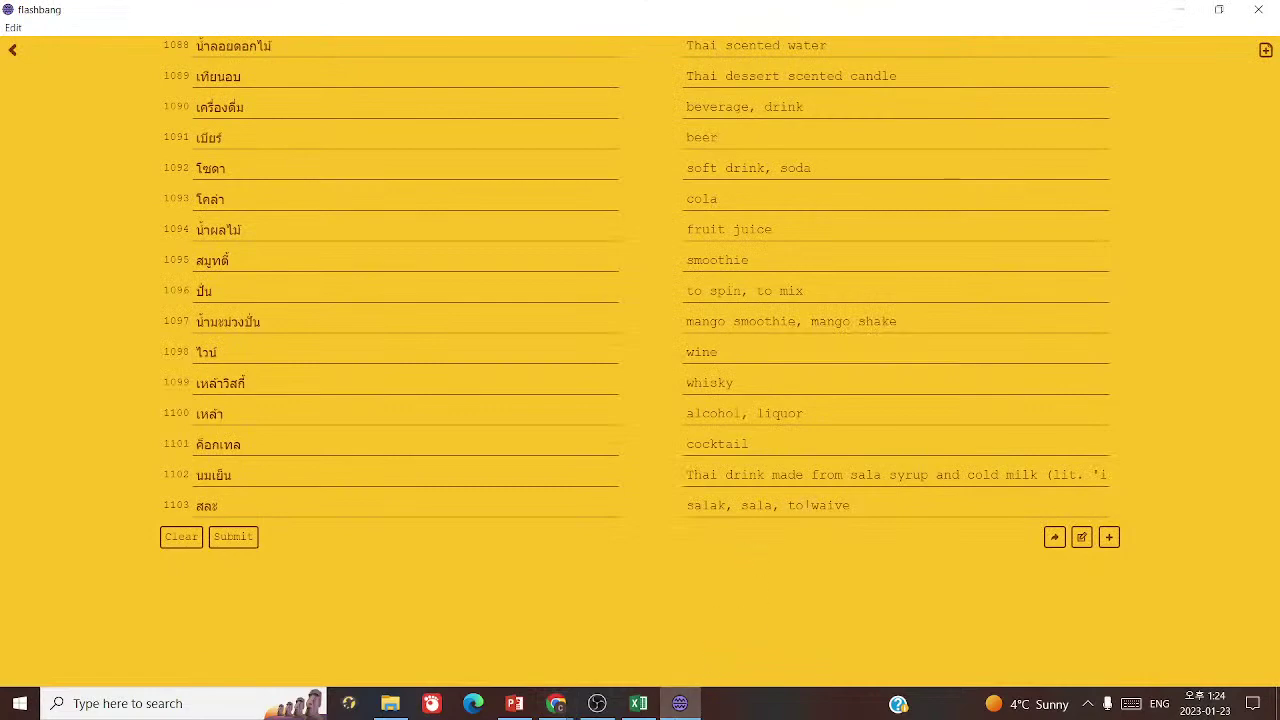
click(777, 505)
text(snake f )
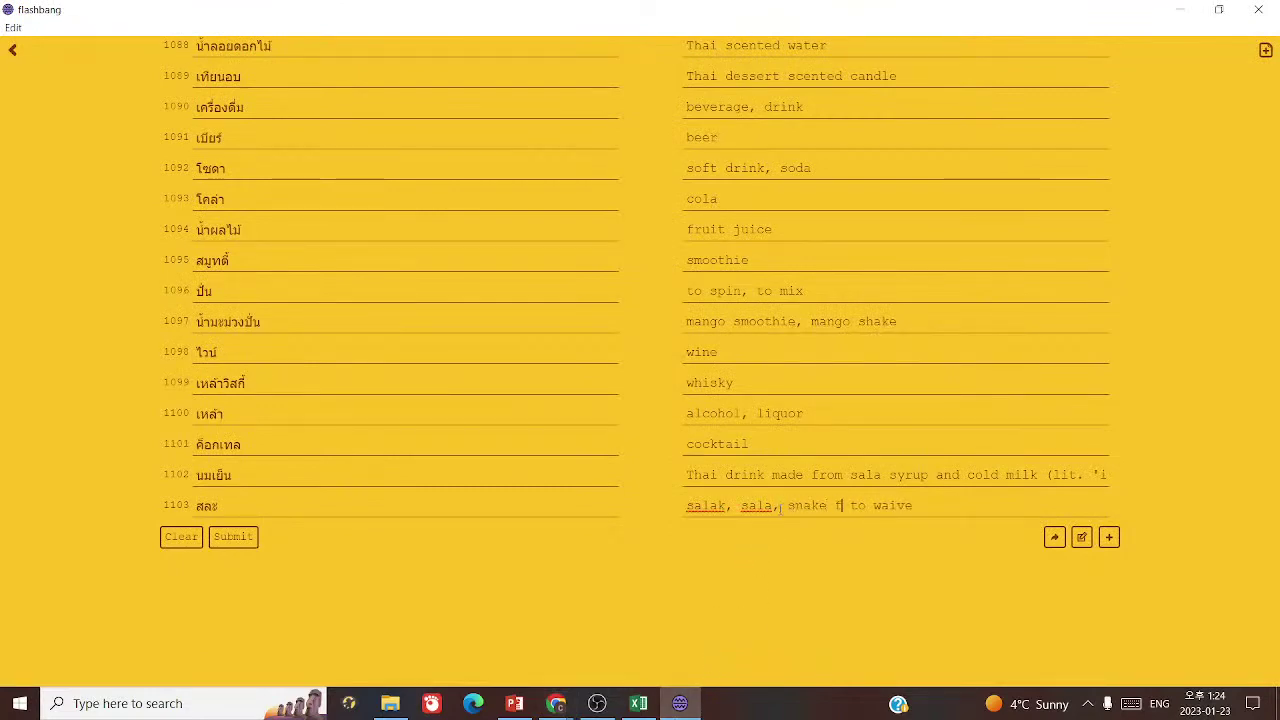
text(ruit,)
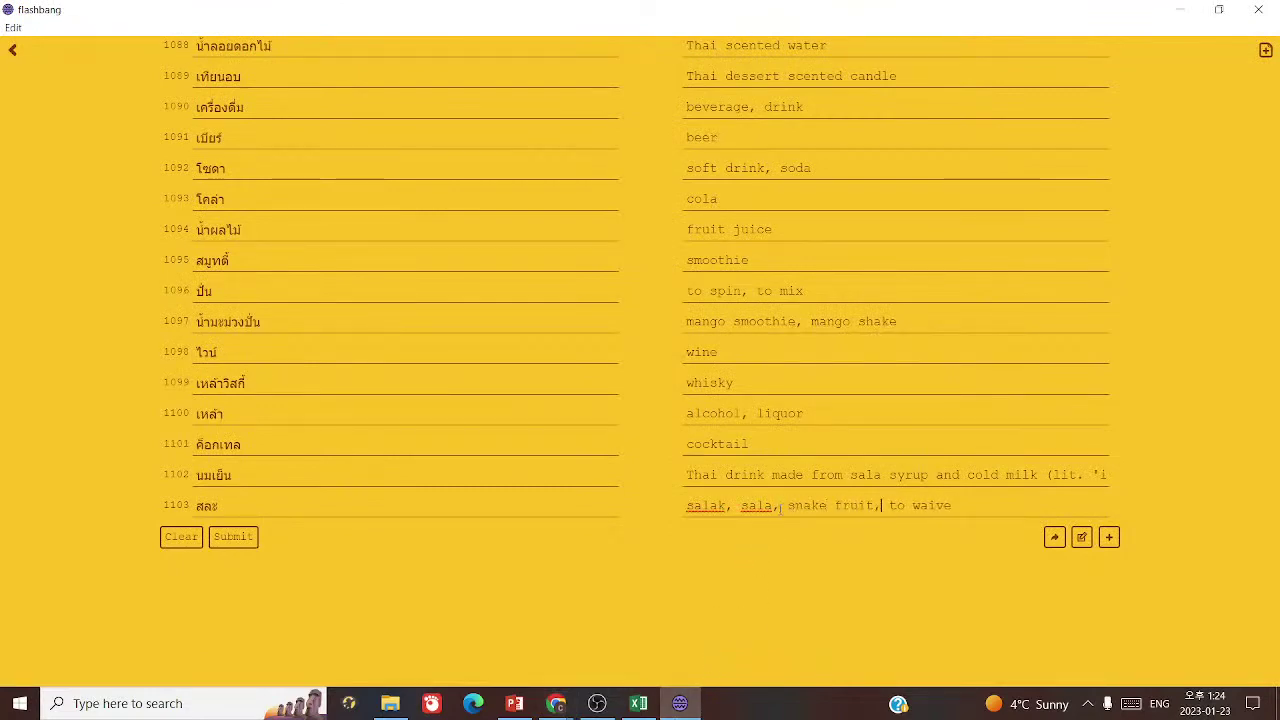
click(1109, 537)
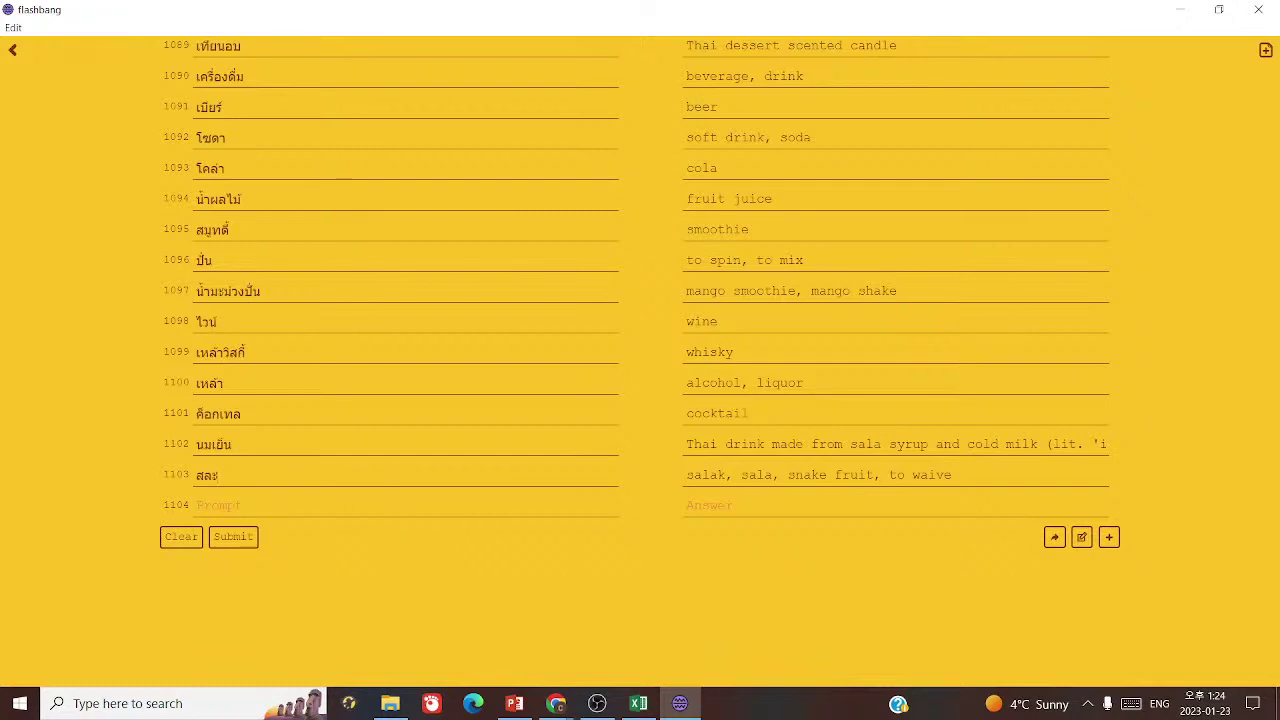
- Browse the 12 Thai Drinks article in Chrome from Nom Yen to the sugarcane picture, dismissing the newsletter sign-up
mouse_move(547, 708)
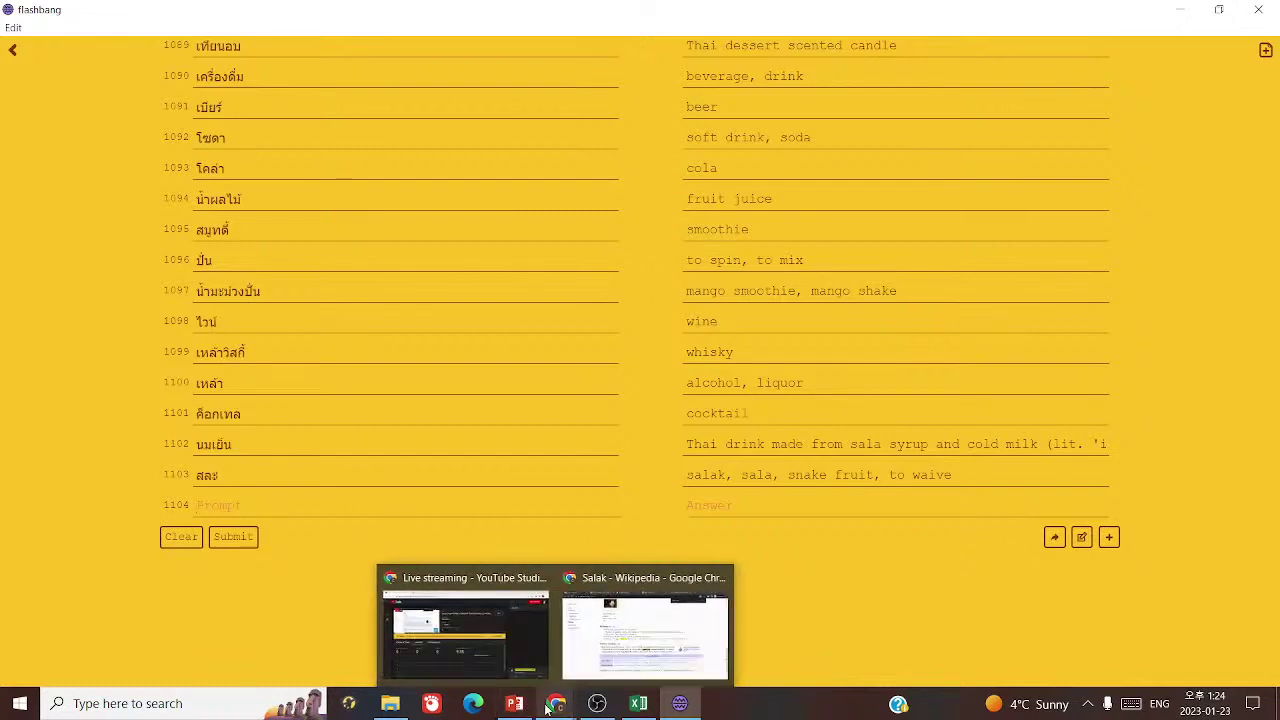
click(590, 635)
click(323, 12)
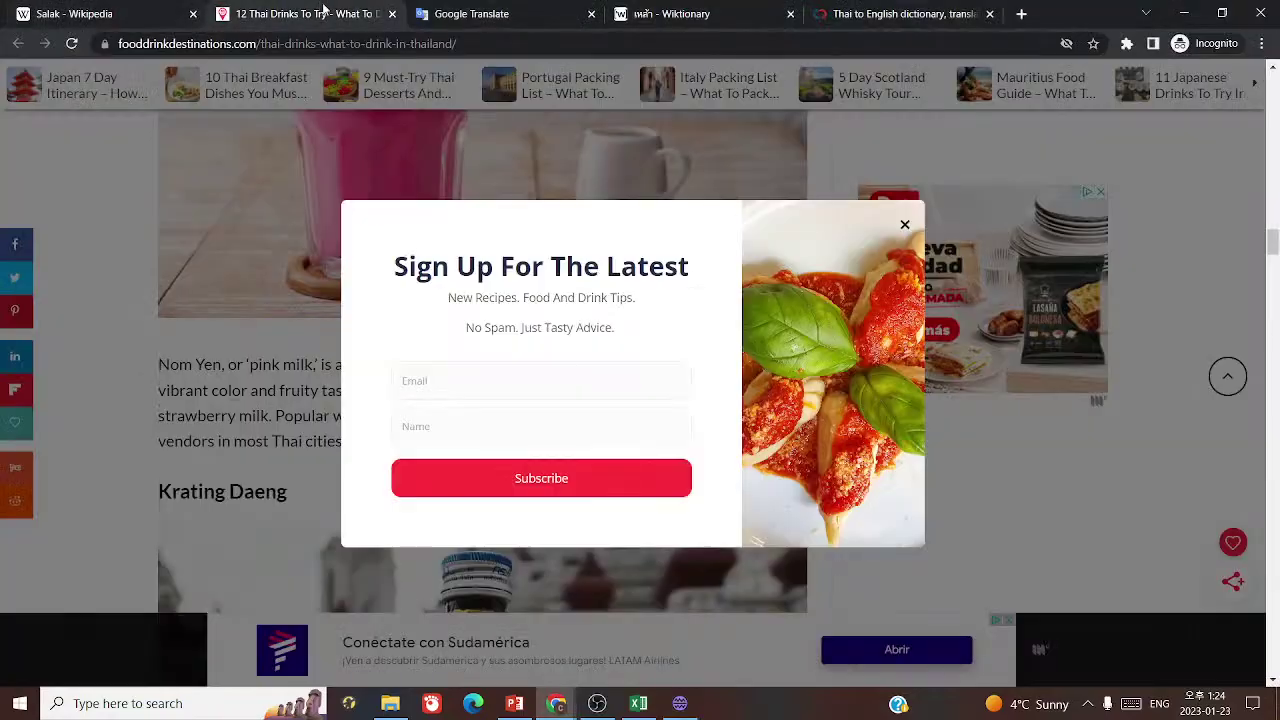
click(905, 224)
scroll(789, 323, down, 3)
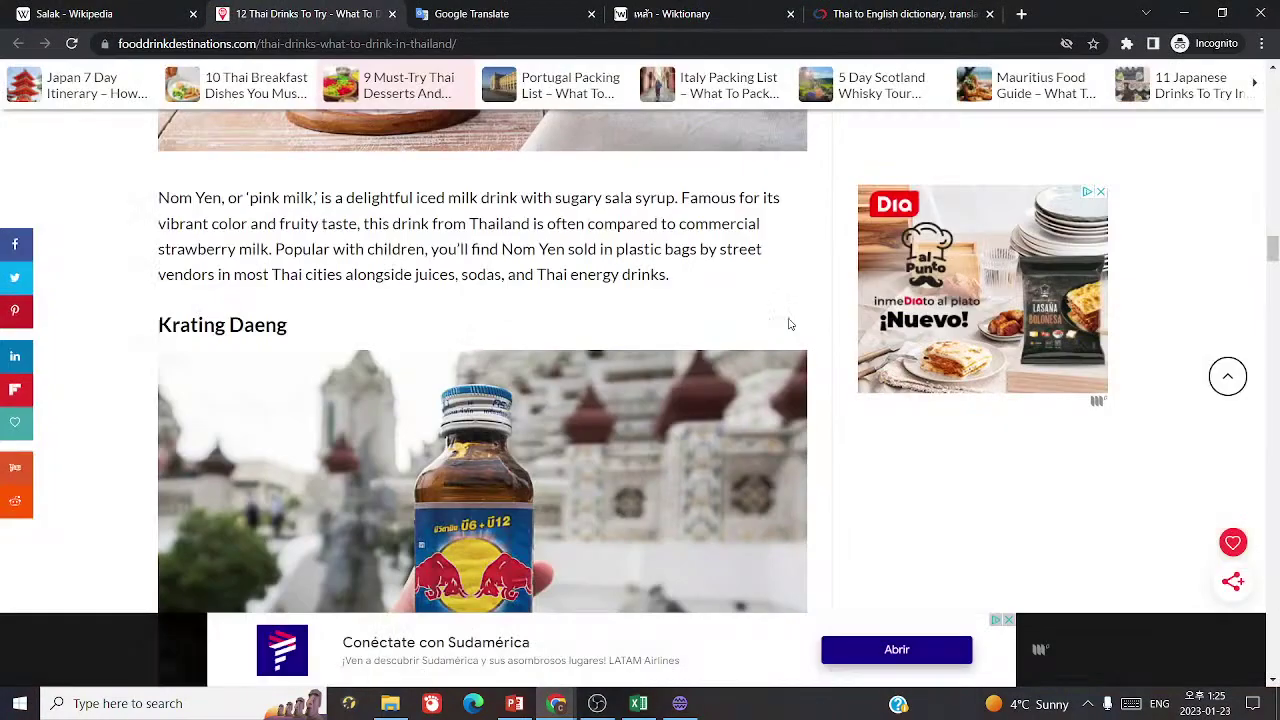
scroll(789, 325, down, 2)
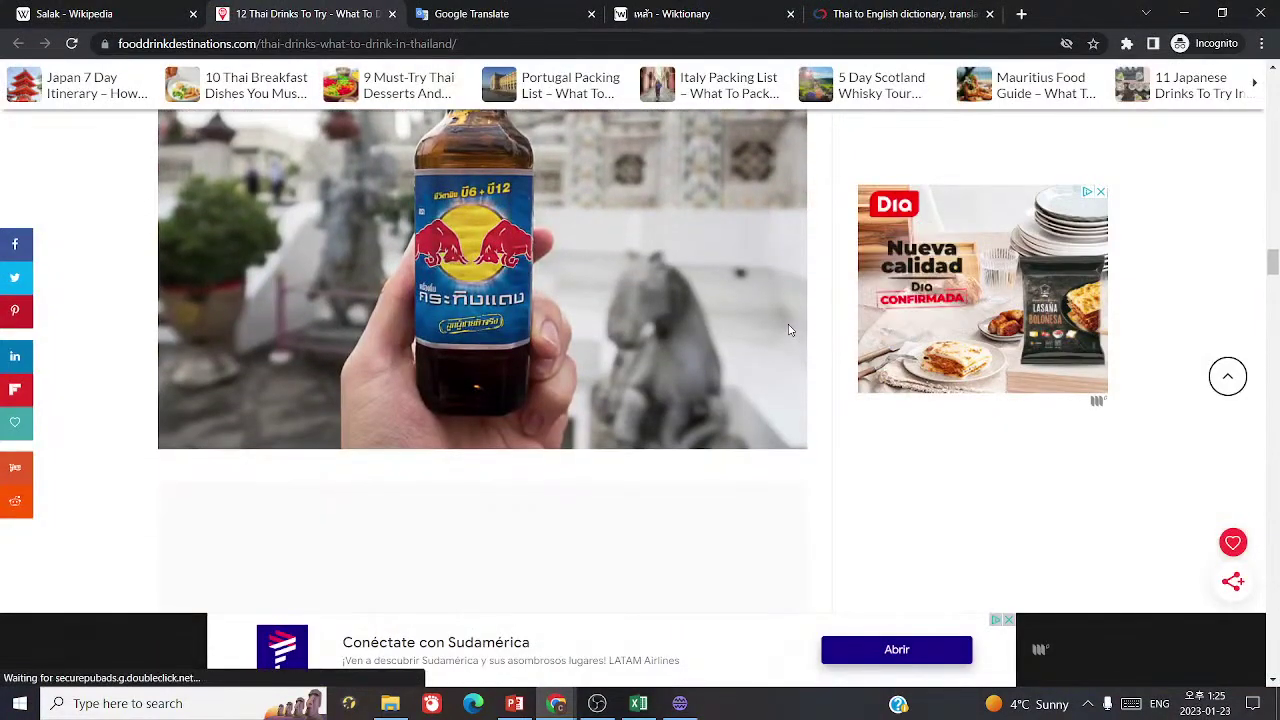
scroll(789, 330, down, 8)
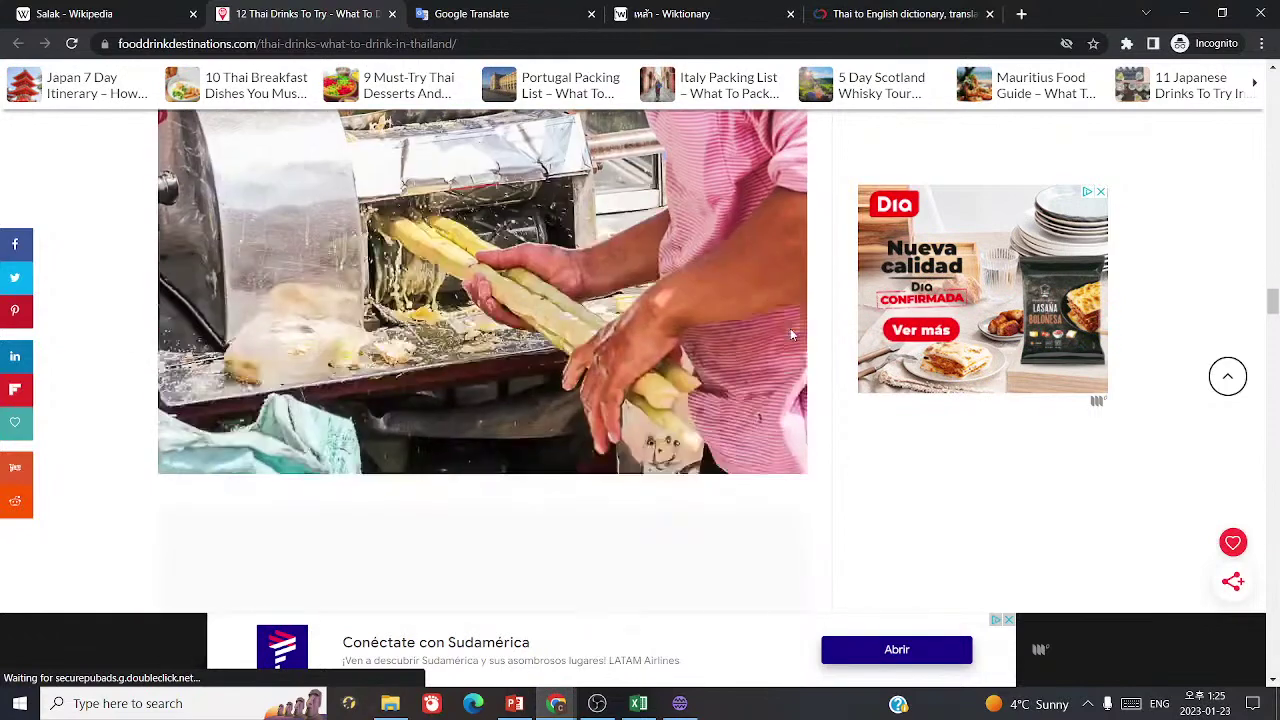
- Translate "sugarcane juice" from English to Thai in Google Translate and copy the Thai translation
click(465, 12)
click(327, 189)
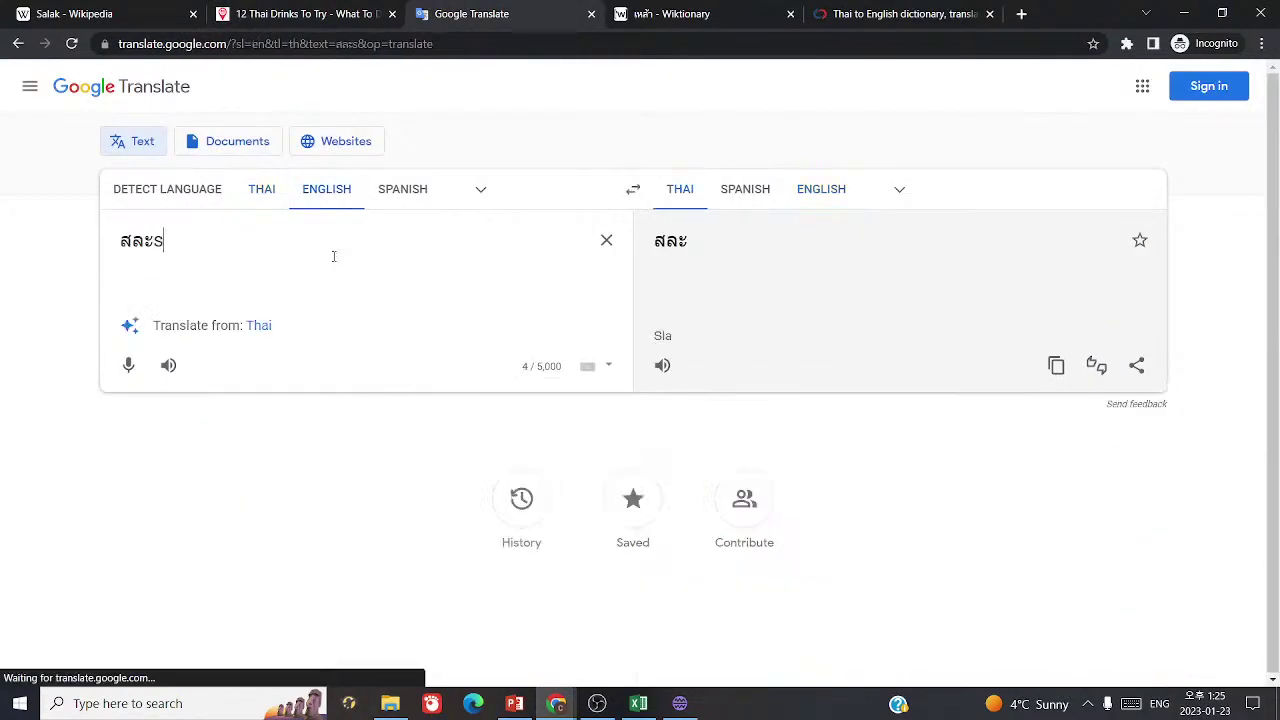
triple_click(334, 254)
text(sui)
key(BackSpace)
text(garcane)
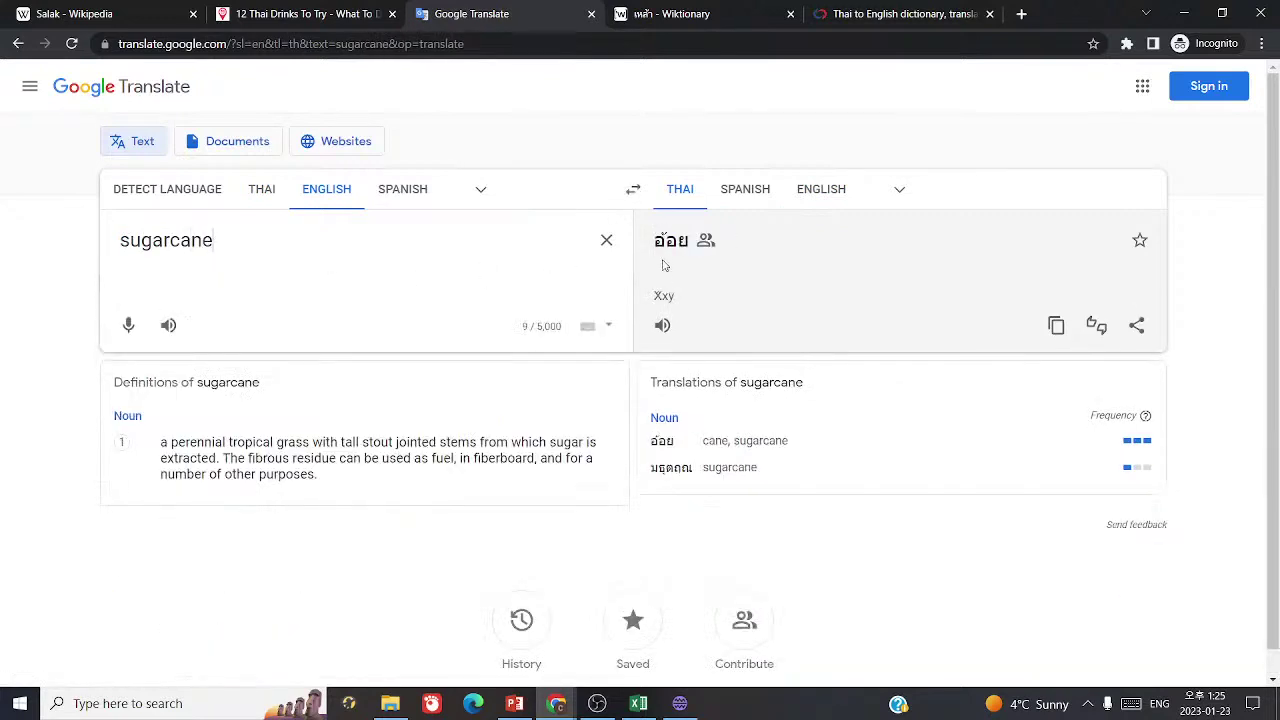
text( jucie)
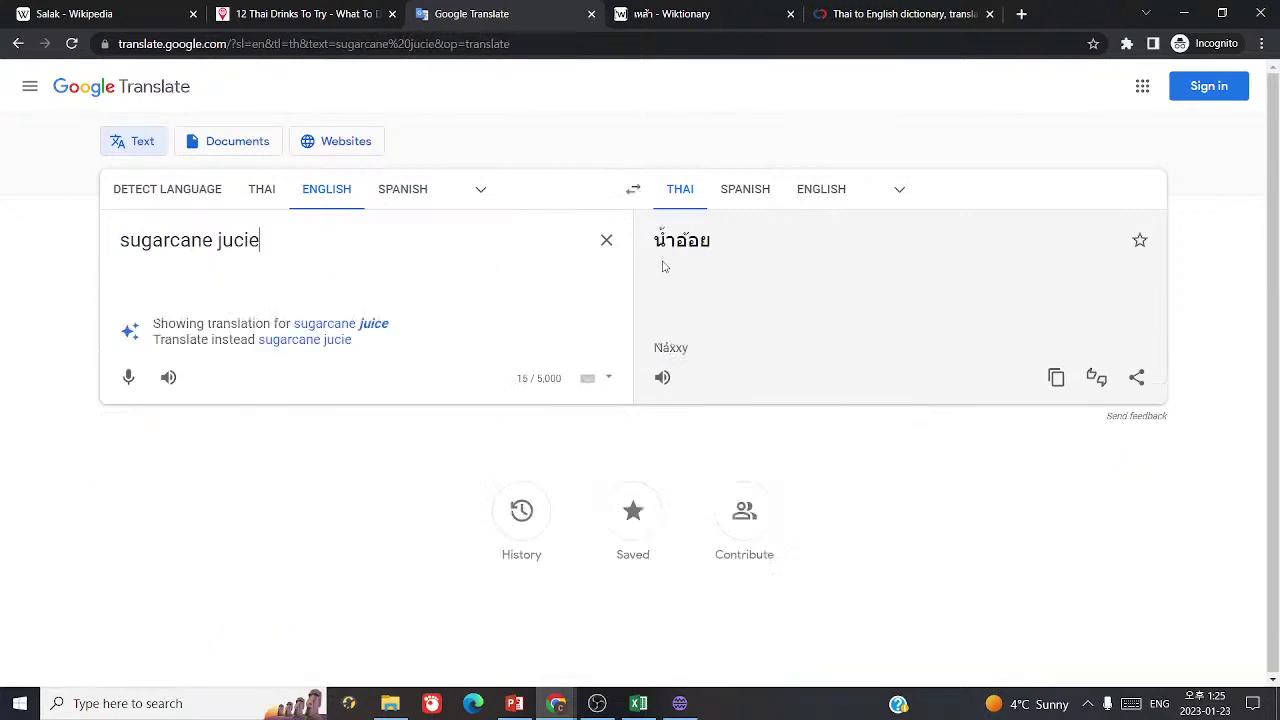
click(372, 323)
drag(648, 240, 751, 242)
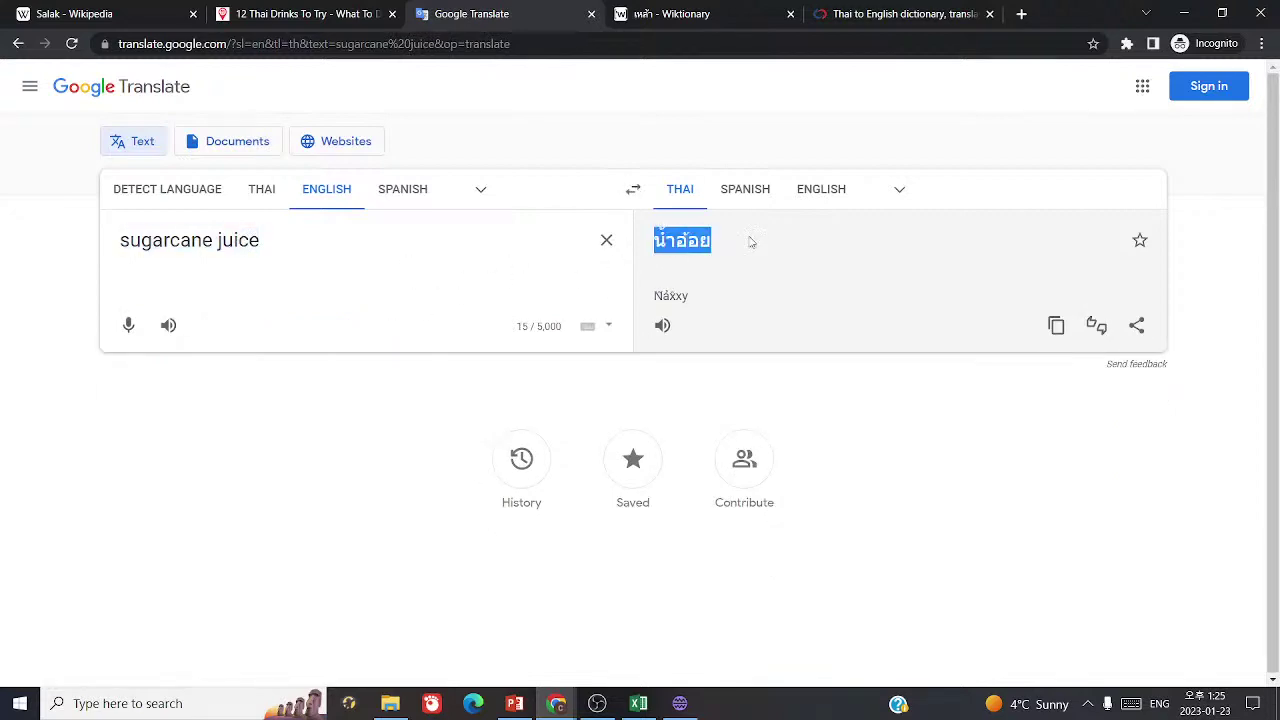
- Go back from the Salak article to the Google results and search for น้ำอ้อย
click(150, 12)
click(14, 44)
click(12, 44)
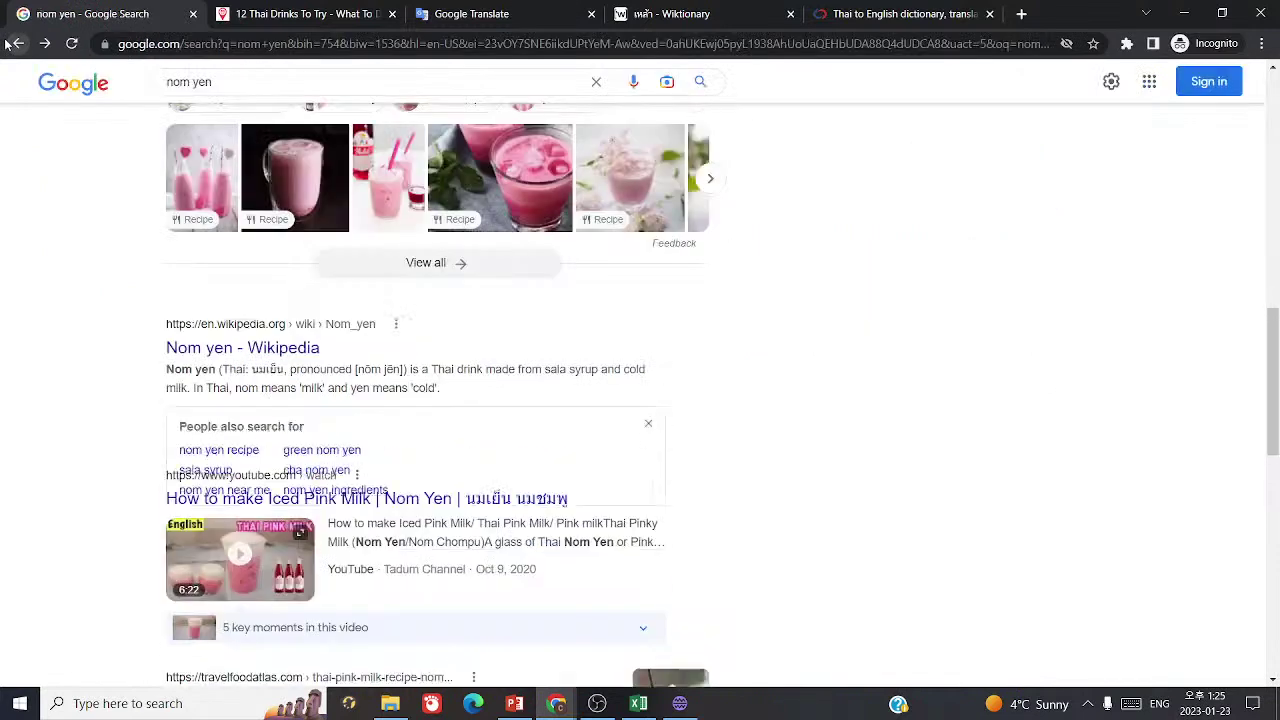
triple_click(205, 80)
text(น้ำอ้อย)
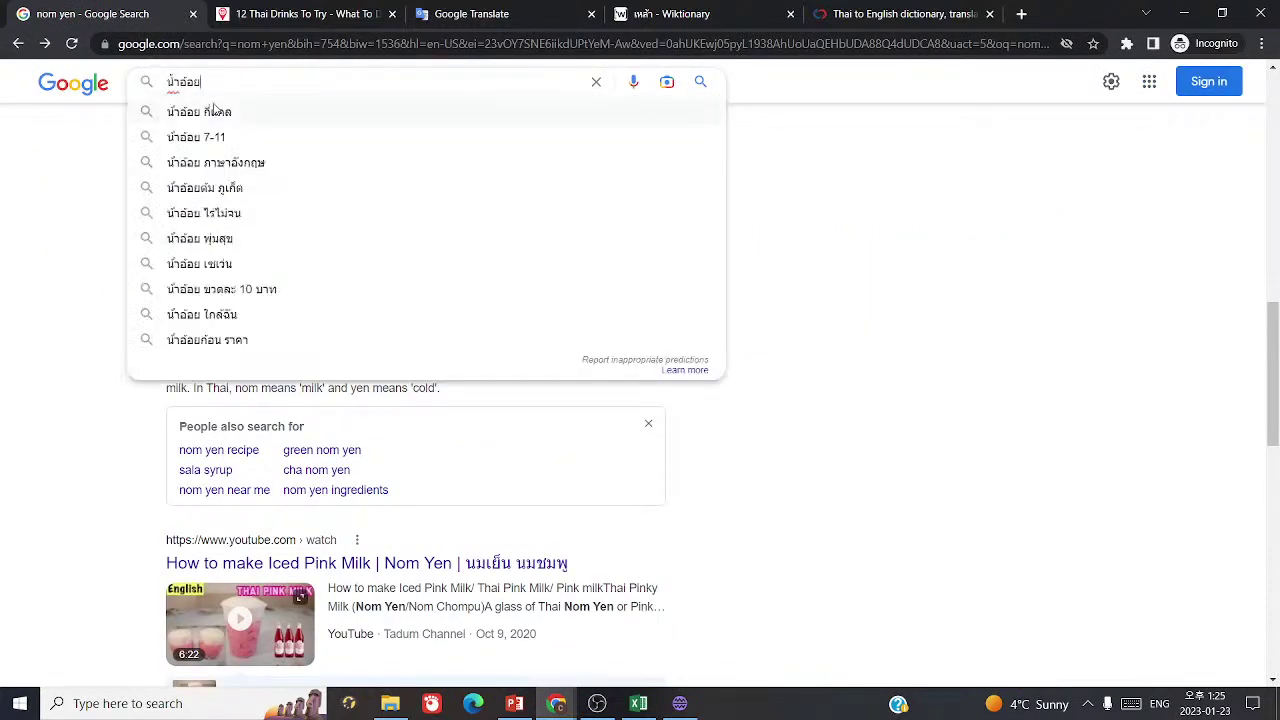
key(Return)
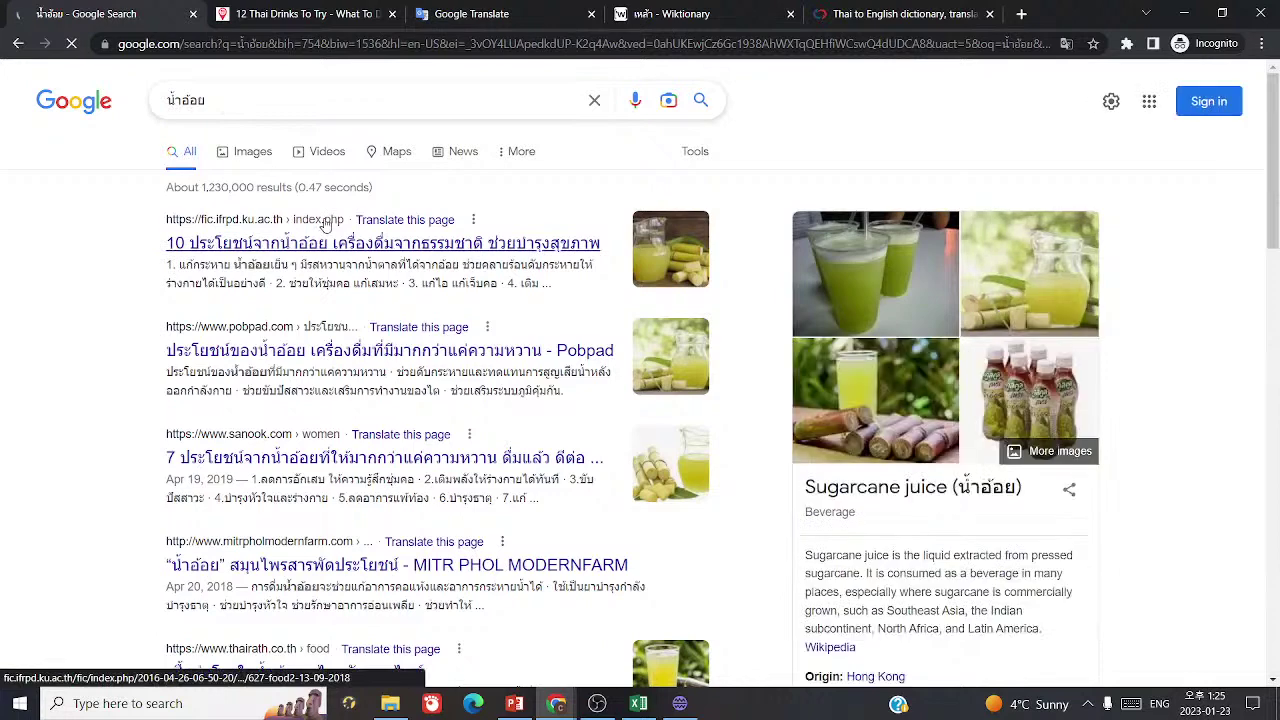
- Copy อ้อย from the search query into flashbang card 1104 with the answer "sugarcane", and add another empty card
triple_click(174, 105)
drag(182, 101, 210, 101)
key(ctrl+c)
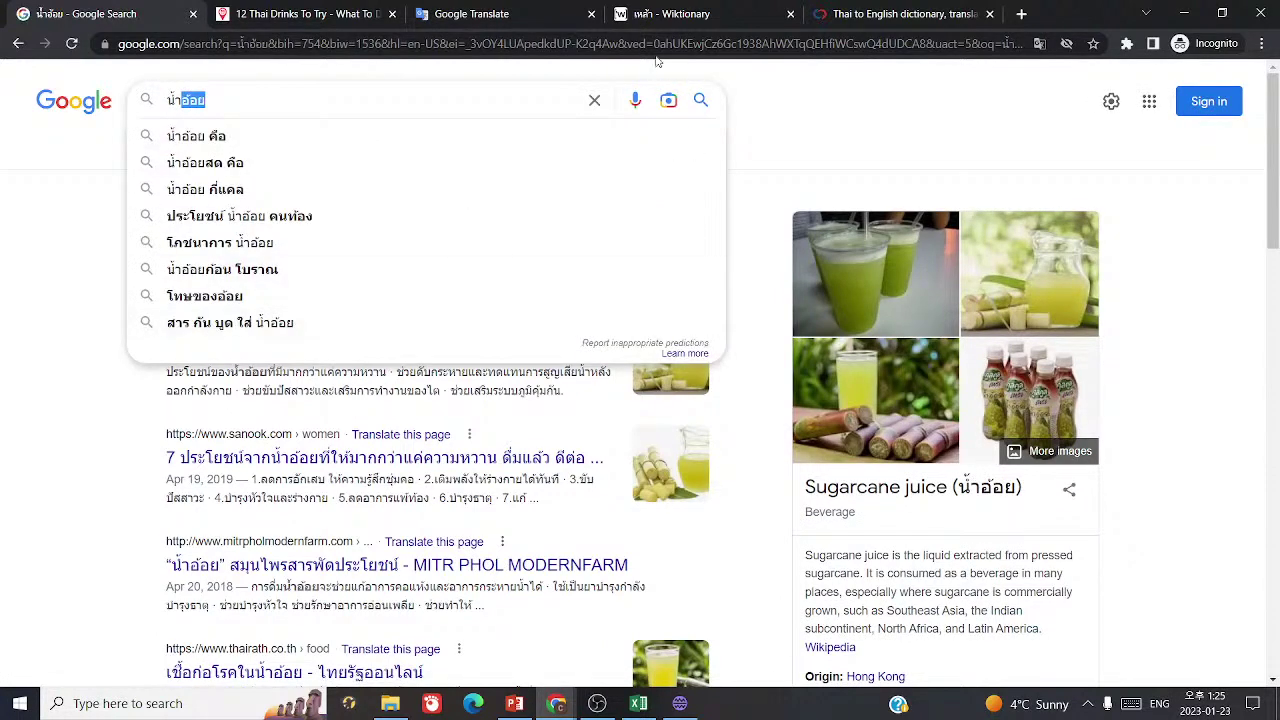
click(680, 704)
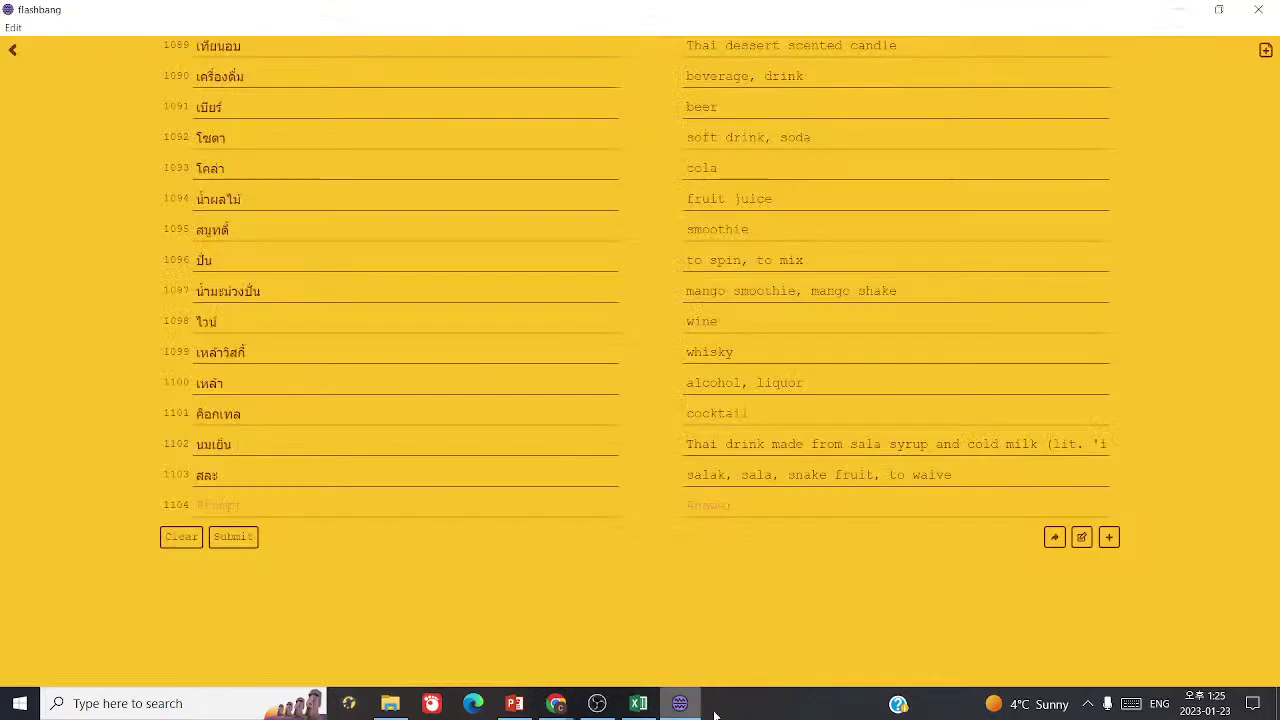
key(ctrl+v)
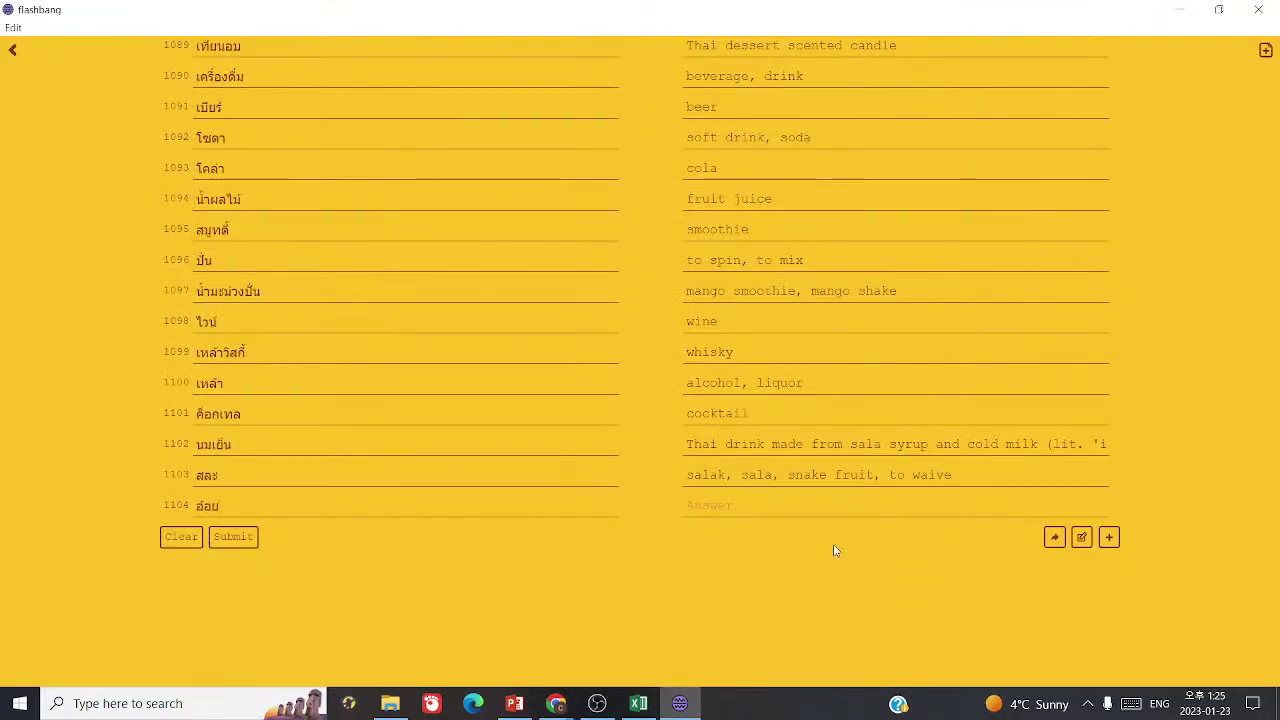
text(sugarcane)
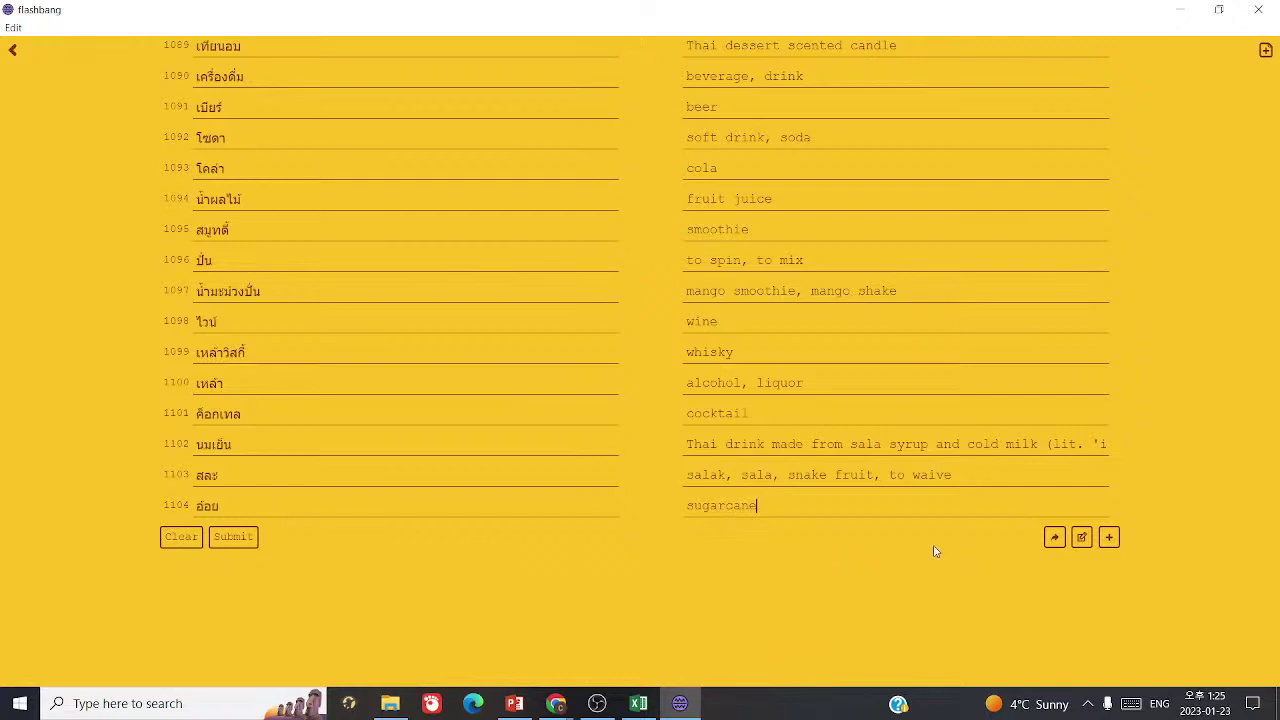
click(1110, 539)
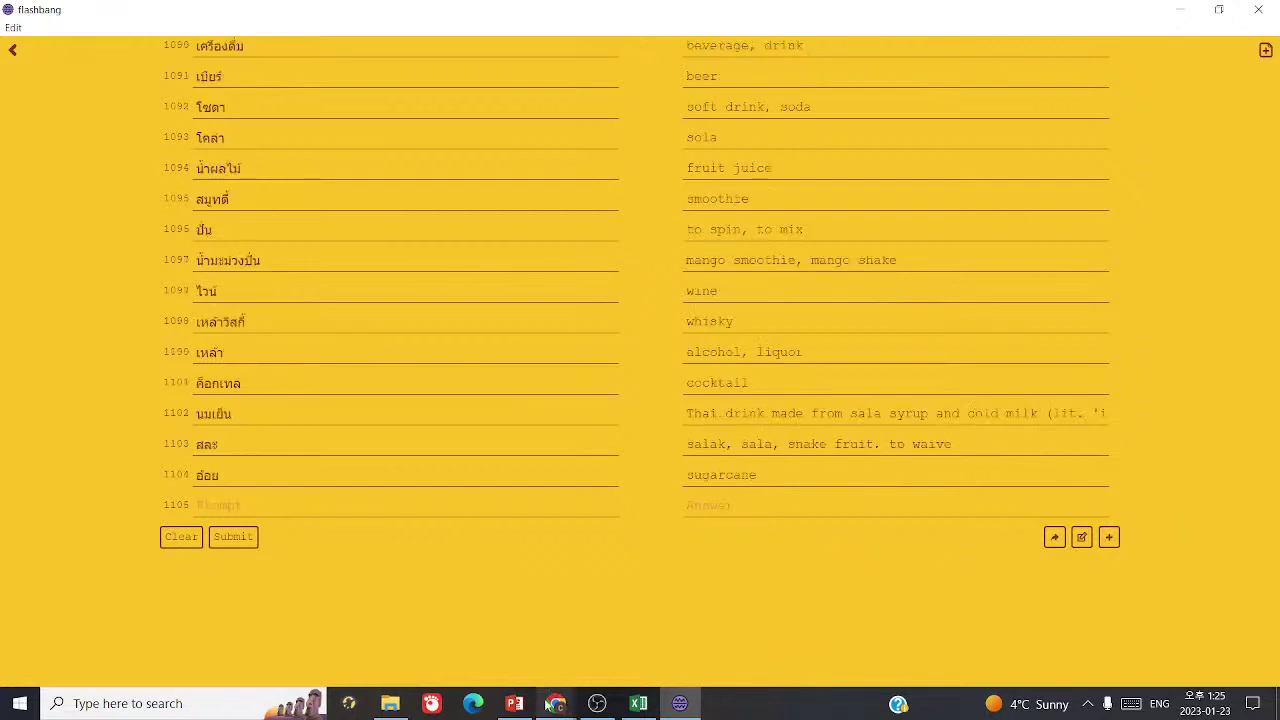
- Switch to Chrome and browse the 12 Thai Drinks article down to the Coconut Water section
click(514, 703)
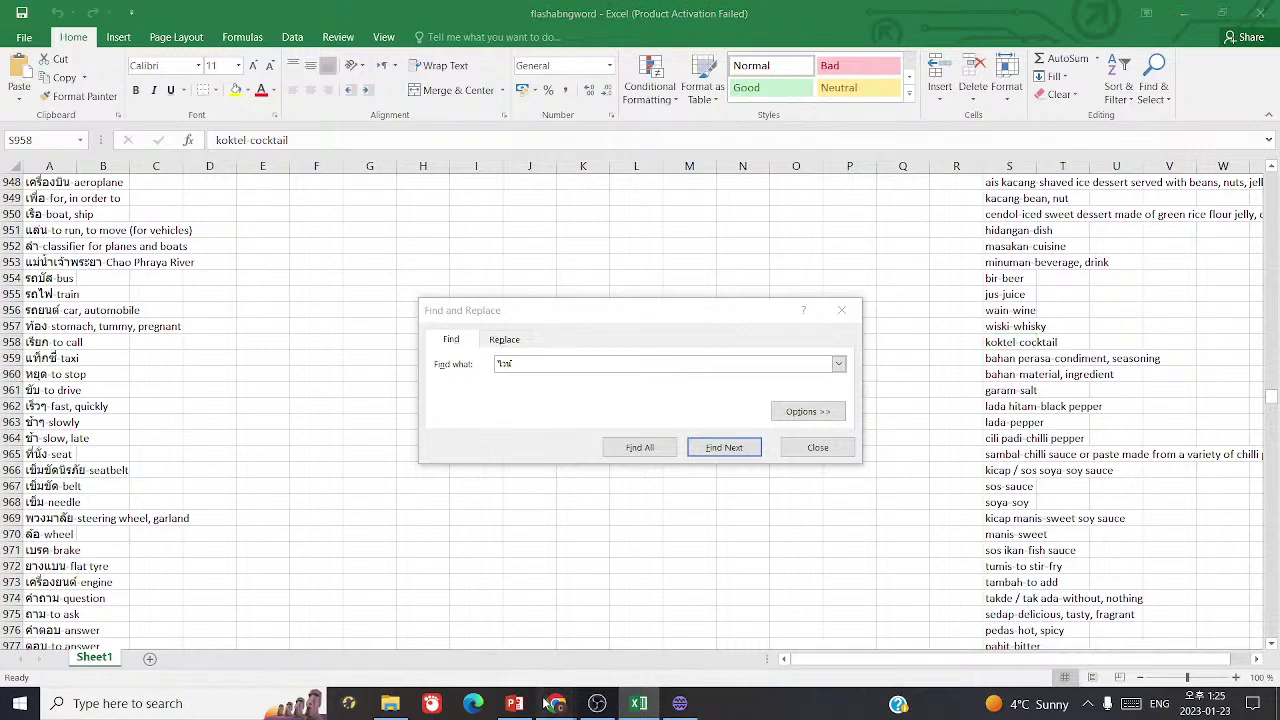
click(619, 671)
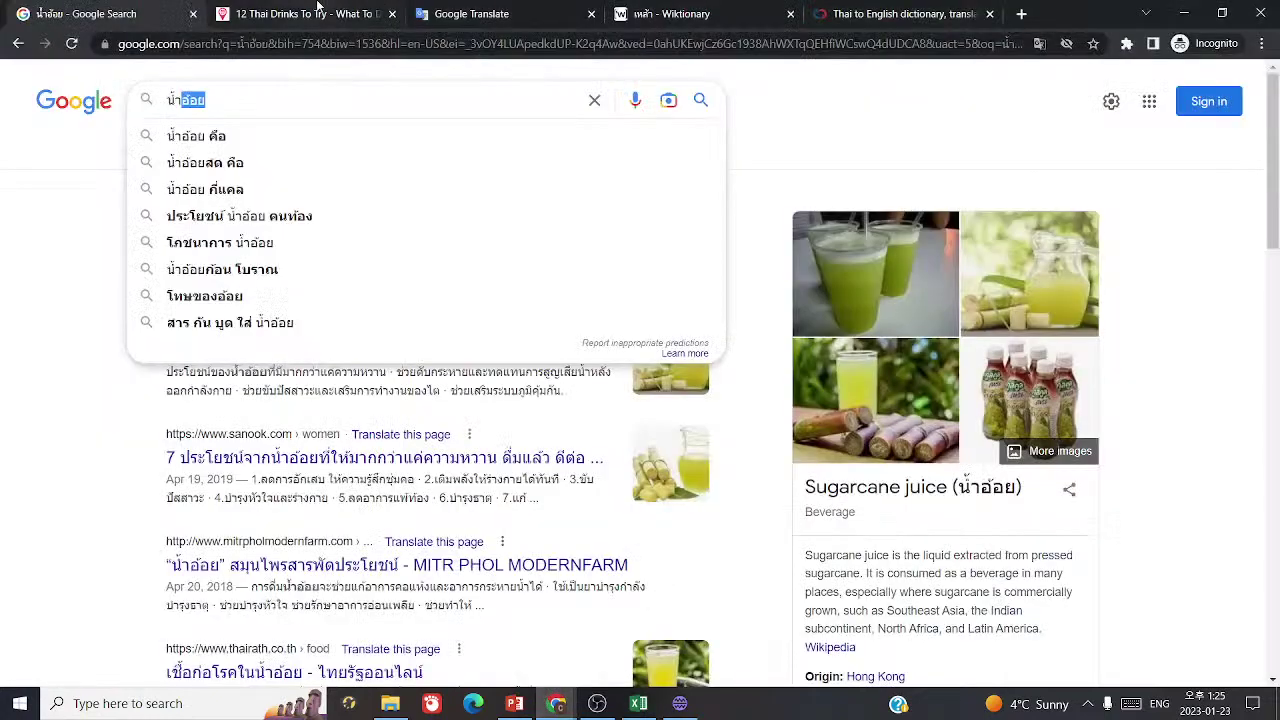
key(ctrl+Tab)
scroll(837, 532, down, 5)
scroll(837, 532, down, 2)
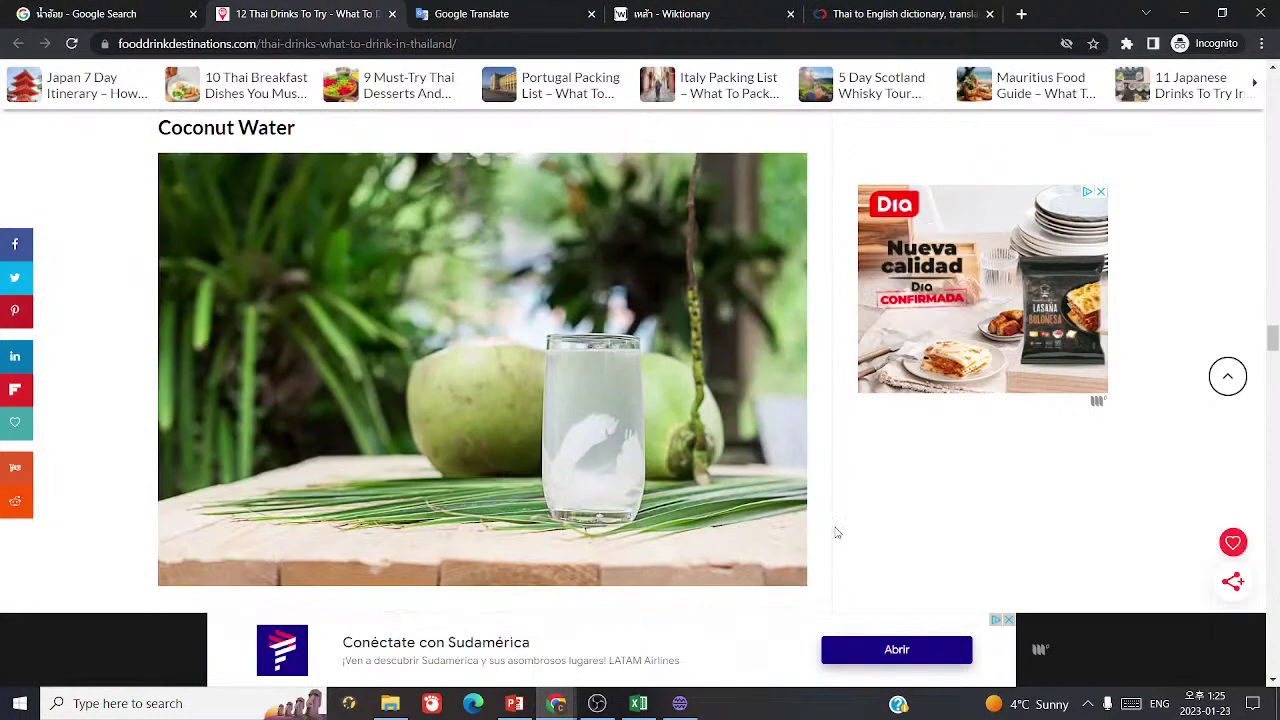
- Translate "coconut water" from English to Thai in Google Translate and copy the Thai translation
key(ctrl+Tab)
triple_click(338, 234)
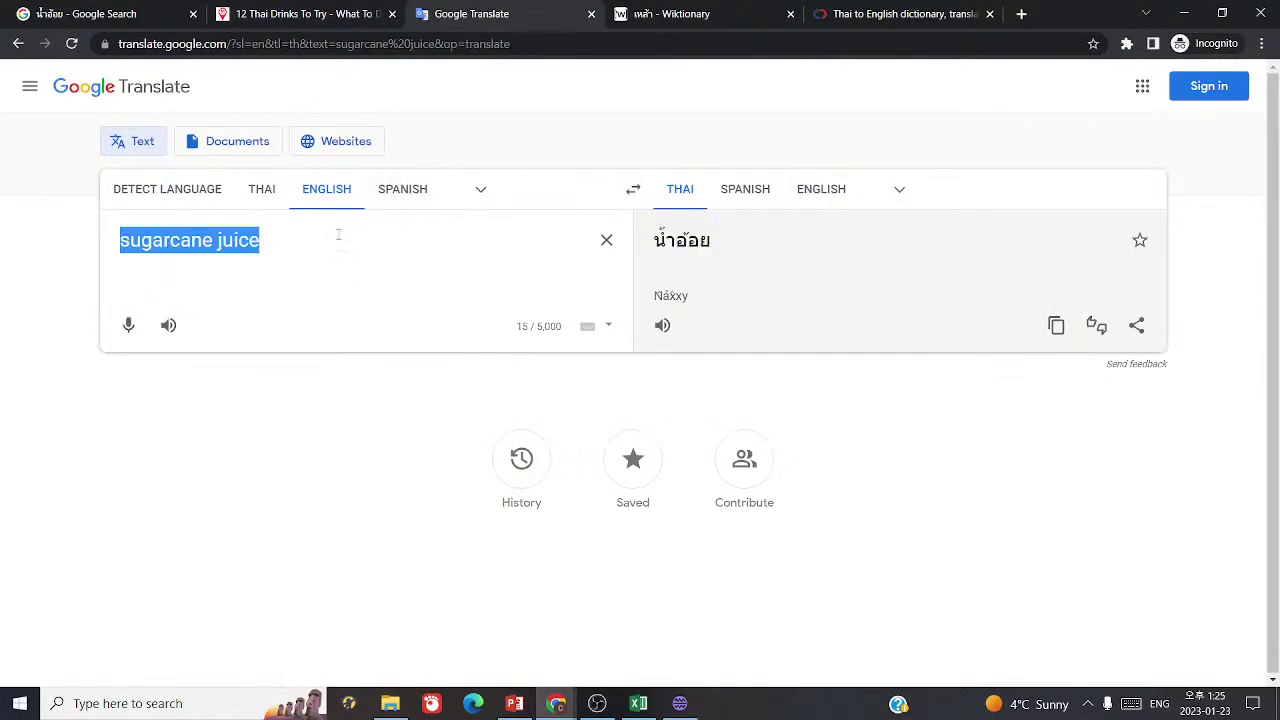
text(coco)
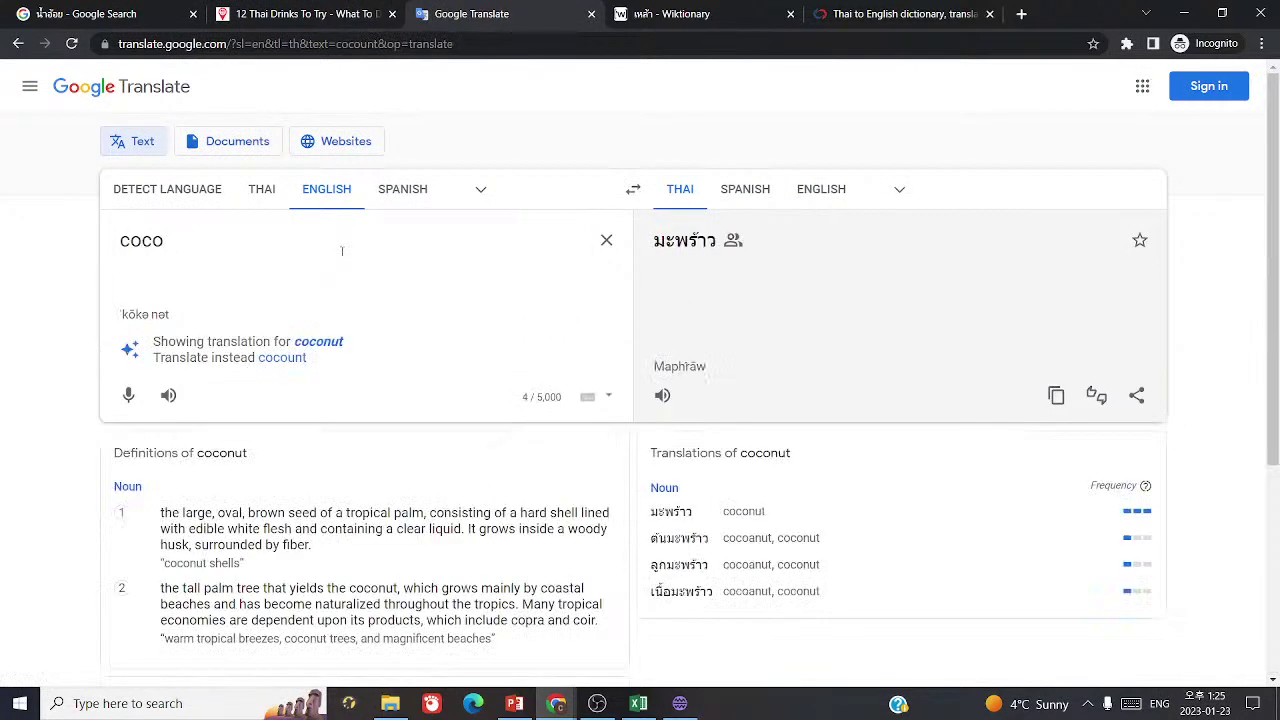
text(nut water)
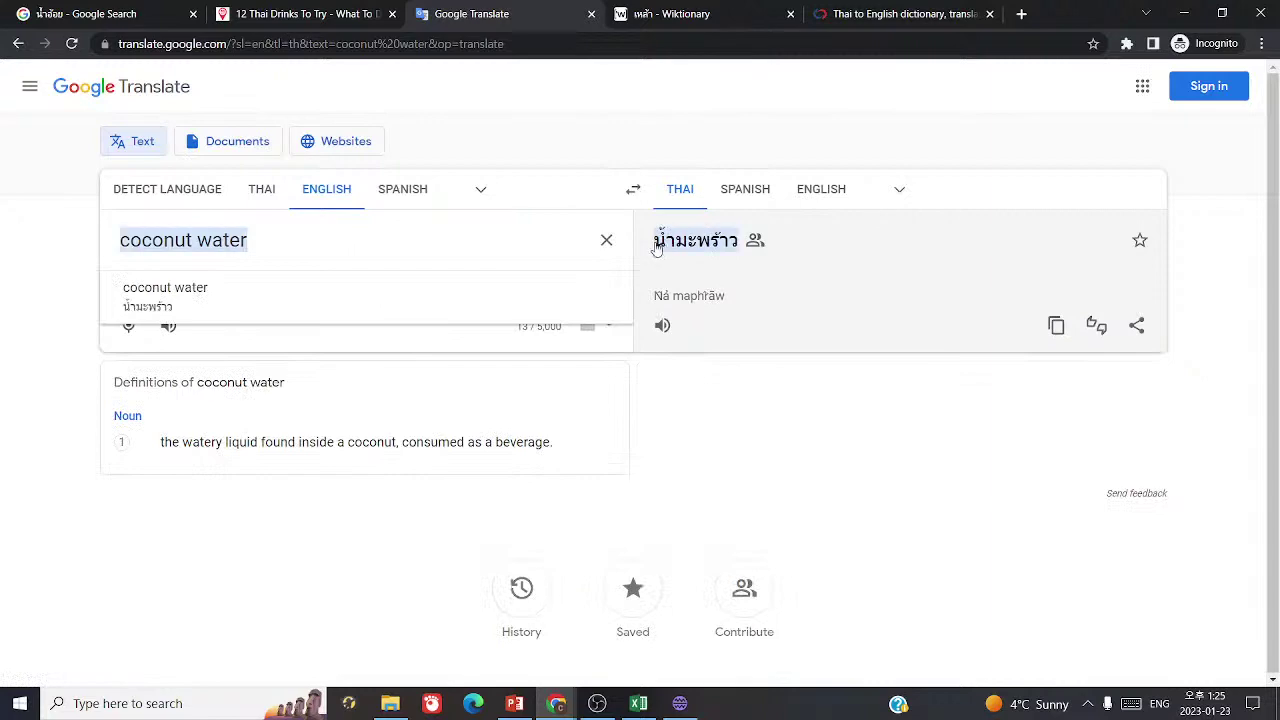
double_click(694, 240)
key(ctrl+c)
- Search Google for น้ำมะพร้าว and view the image results
click(67, 8)
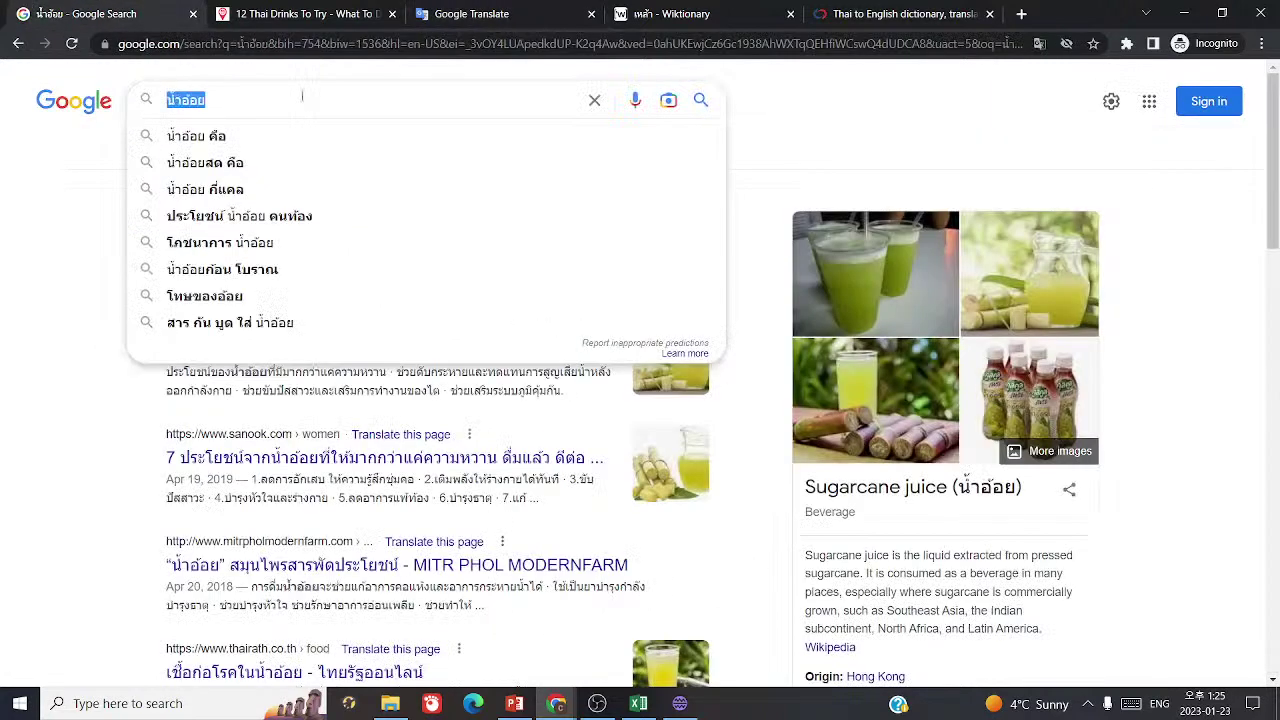
key(ctrl+v)
click(701, 101)
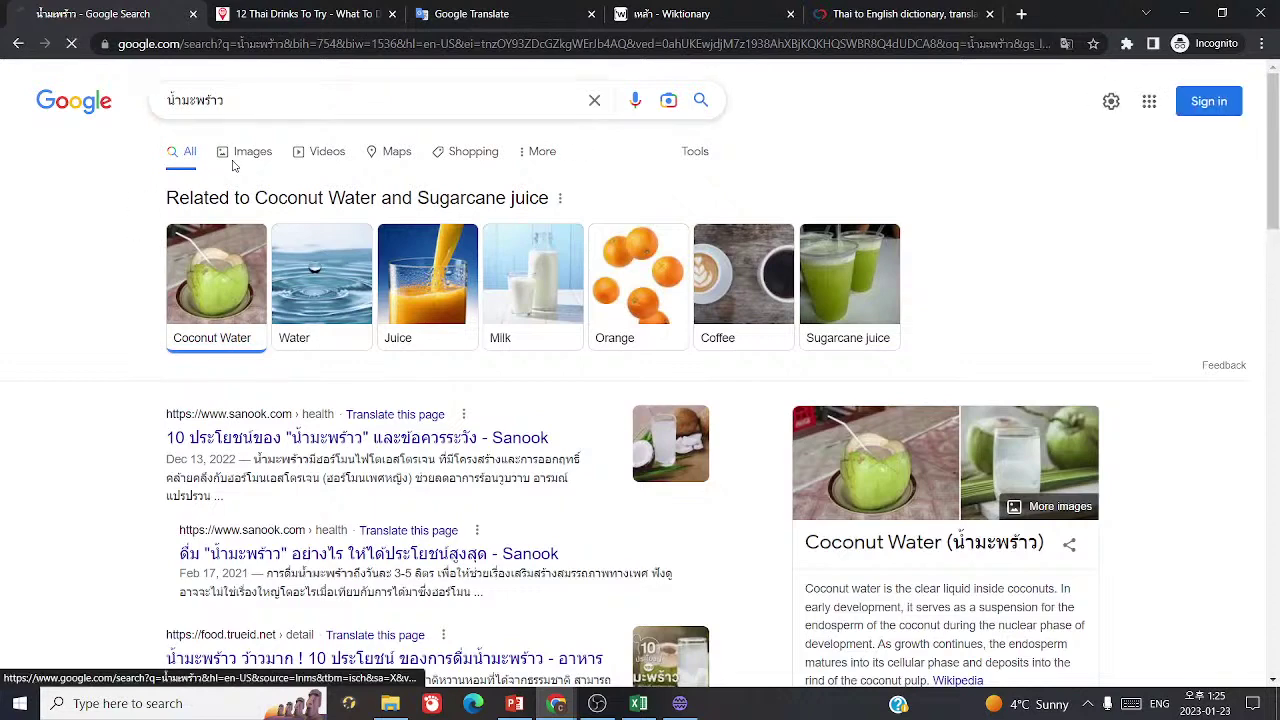
click(234, 165)
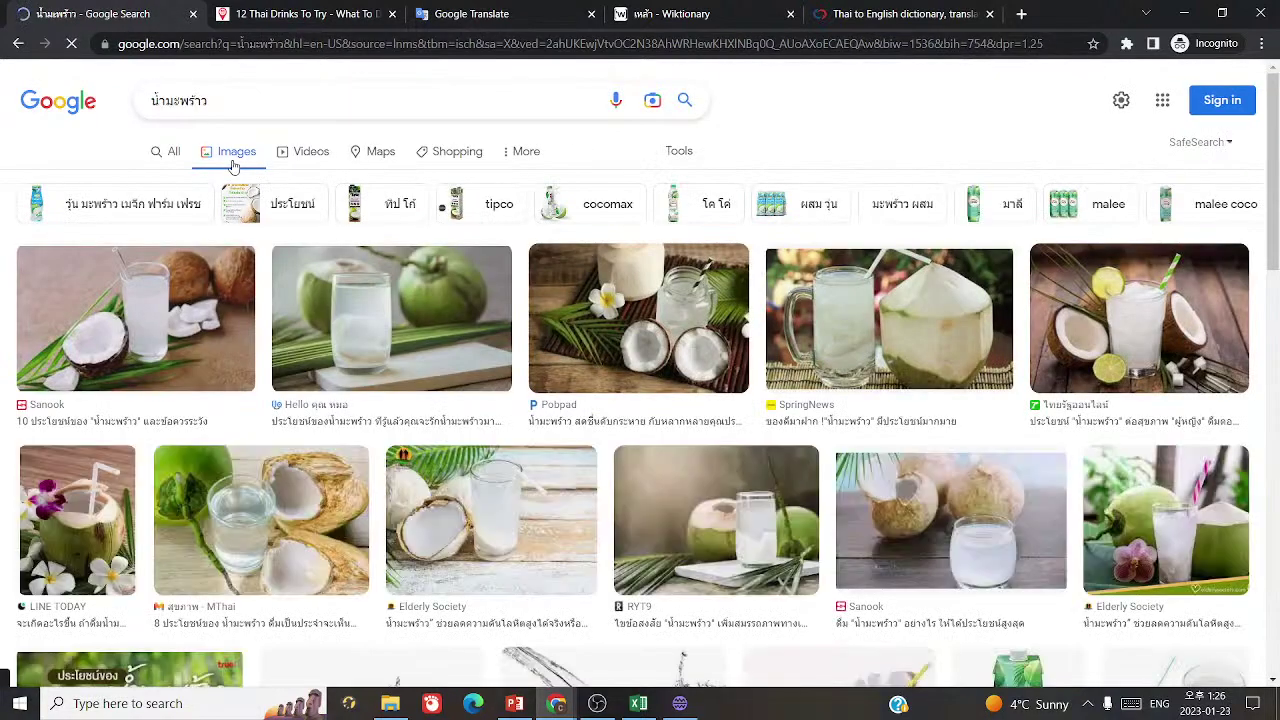
- Translate only the มะพร้าว part of the coconut water translation from Thai to English in Google Translate
click(549, 7)
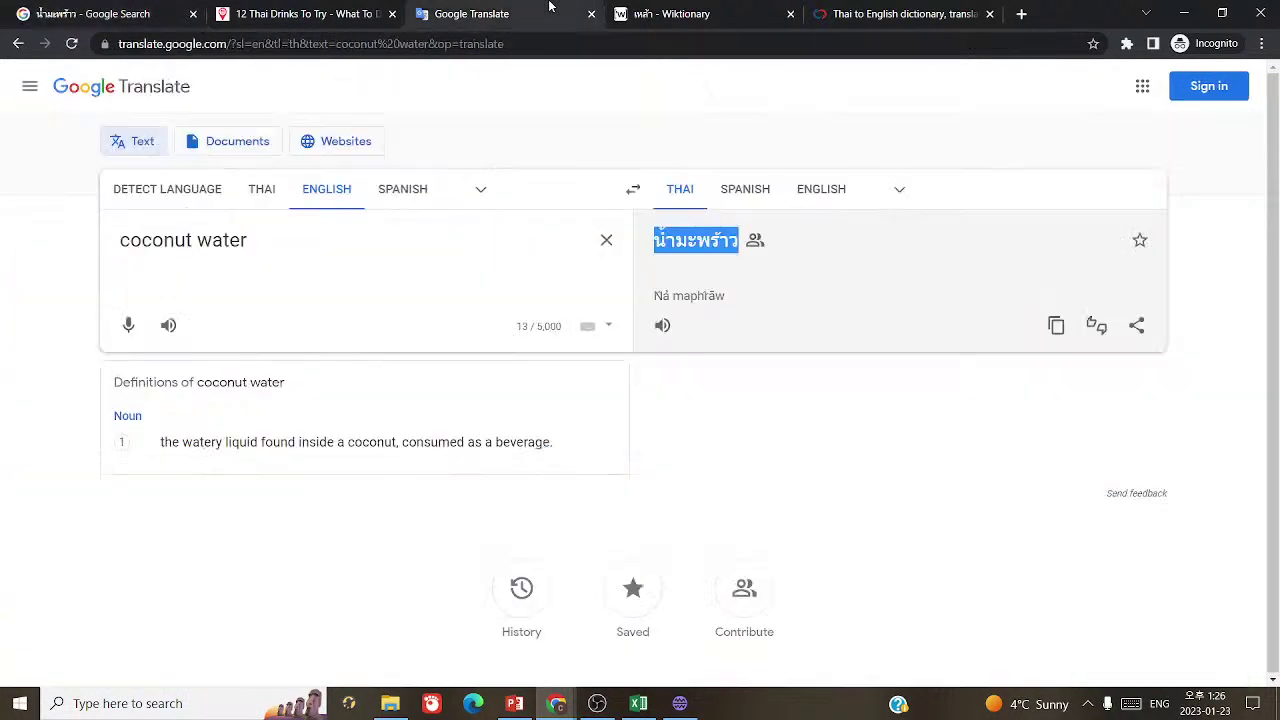
drag(676, 240, 750, 240)
click(632, 191)
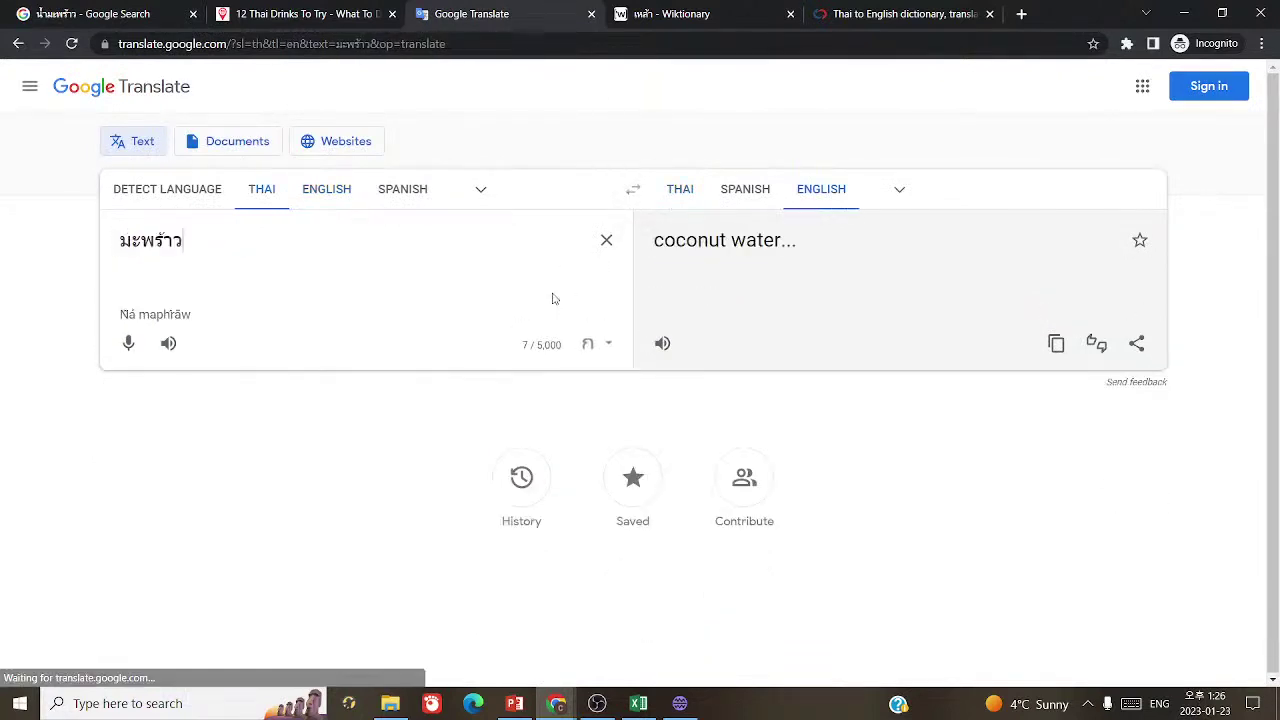
key(ctrl+a)
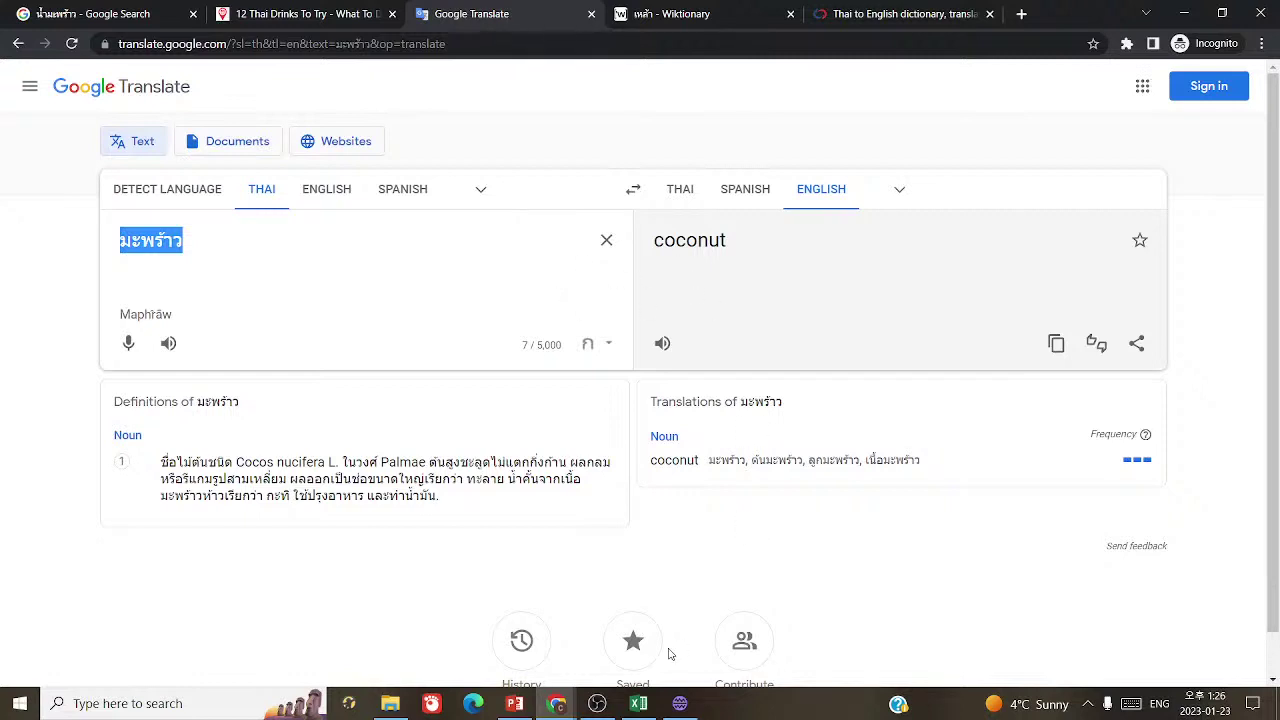
- Search the flashabngword workbook in Excel for มะพร้าว and dismiss the search message
click(679, 703)
click(638, 703)
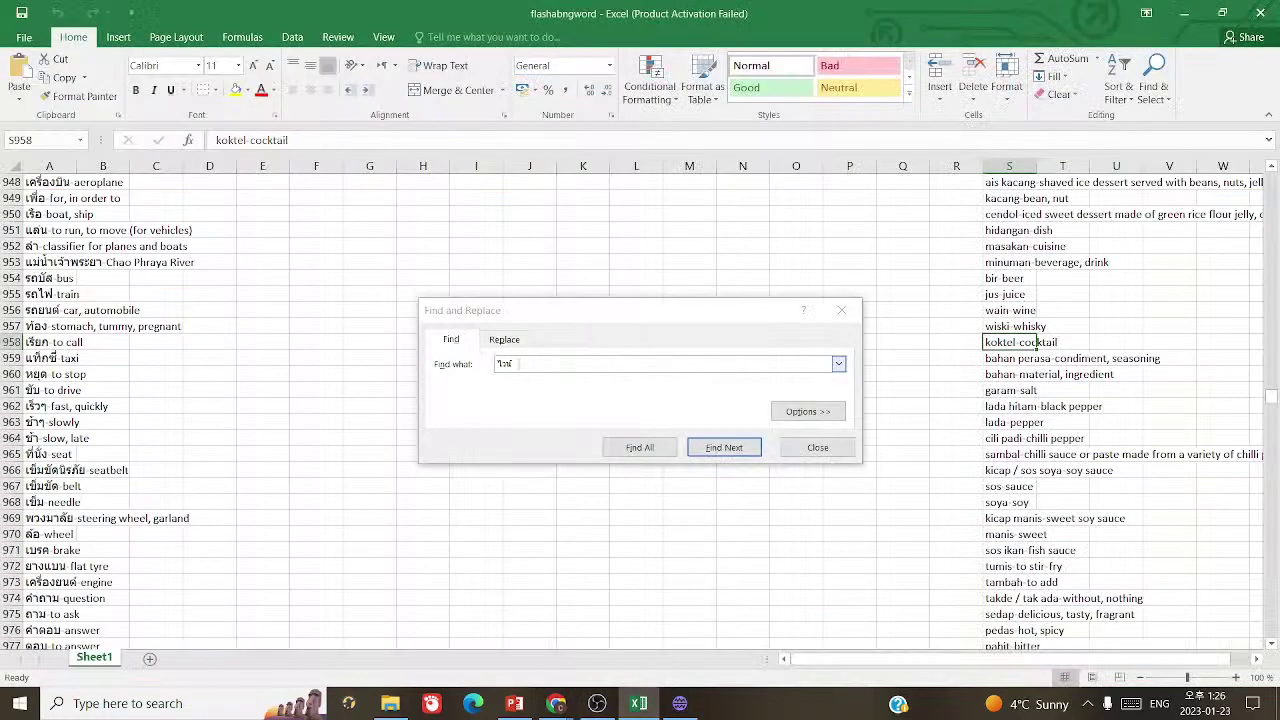
text(wain)
click(724, 447)
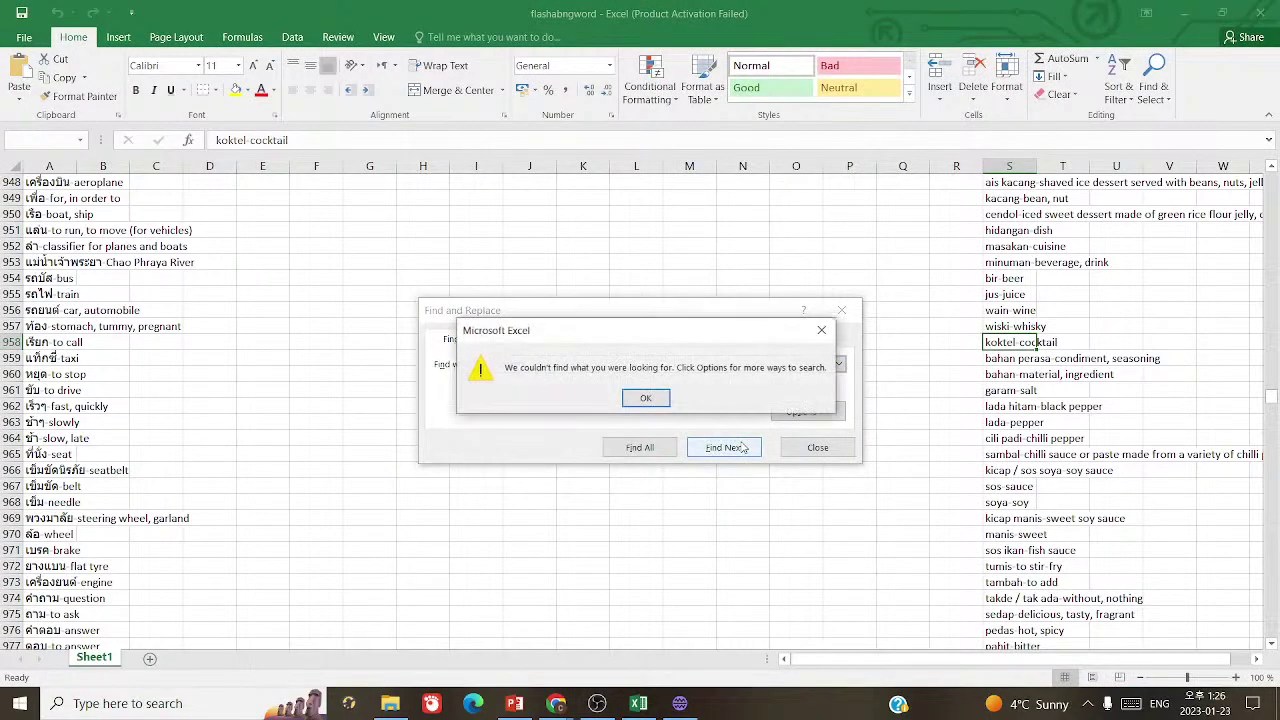
click(668, 396)
- Fill flashbang card 1105 with the prompt มะพร้าว and the answer "coconut", and add another empty card
click(679, 703)
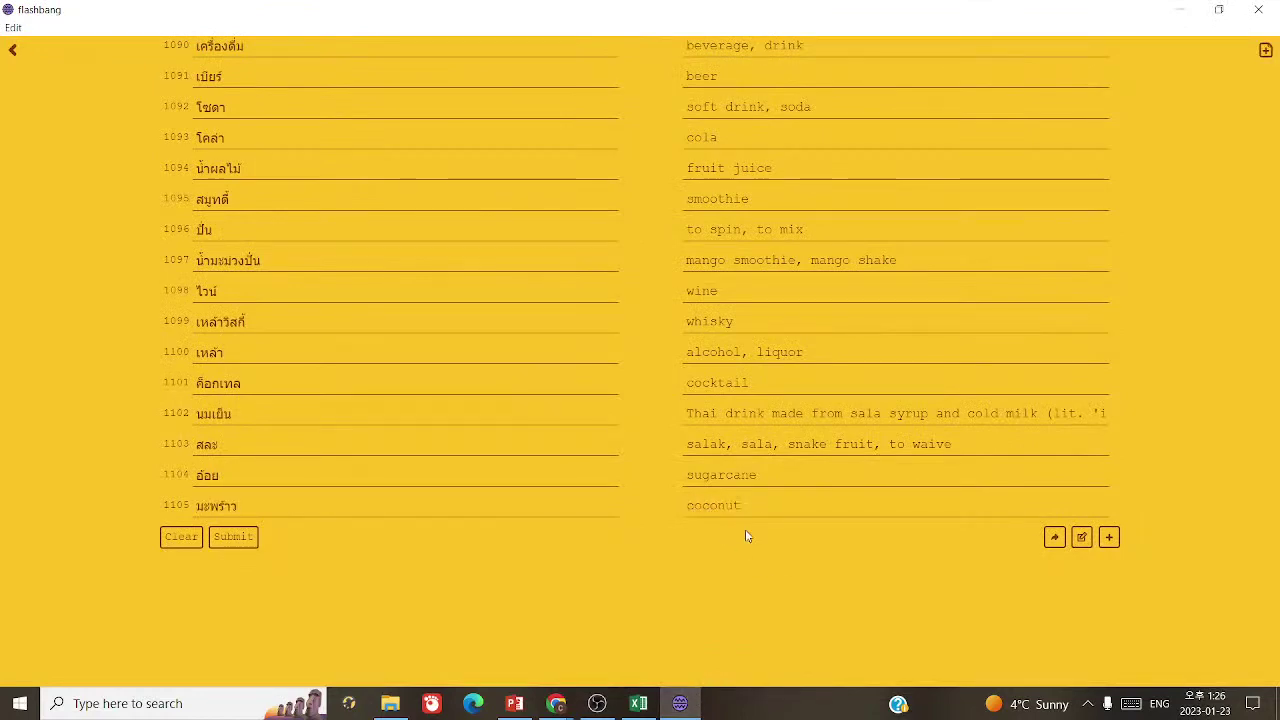
click(1110, 540)
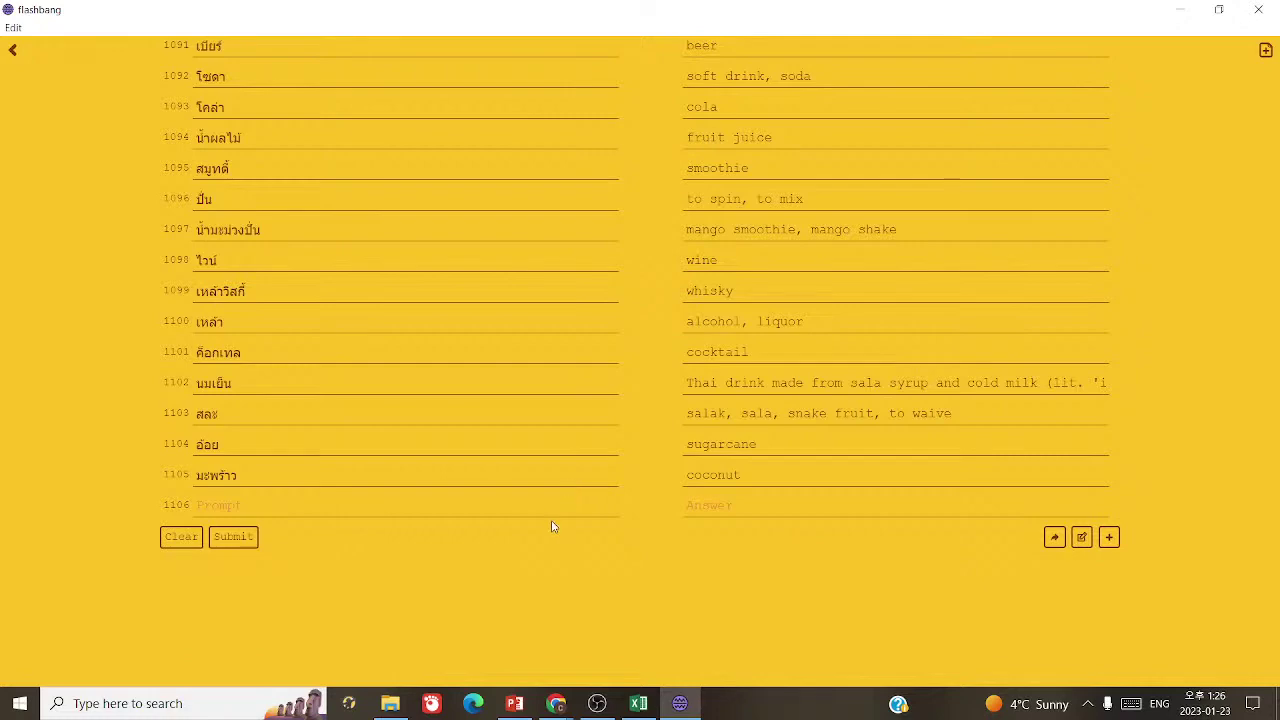
- Return to the 12 Thai Drinks article in Chrome and read from Coconut Water to the Thai iced milk tea section
mouse_move(556, 700)
click(640, 615)
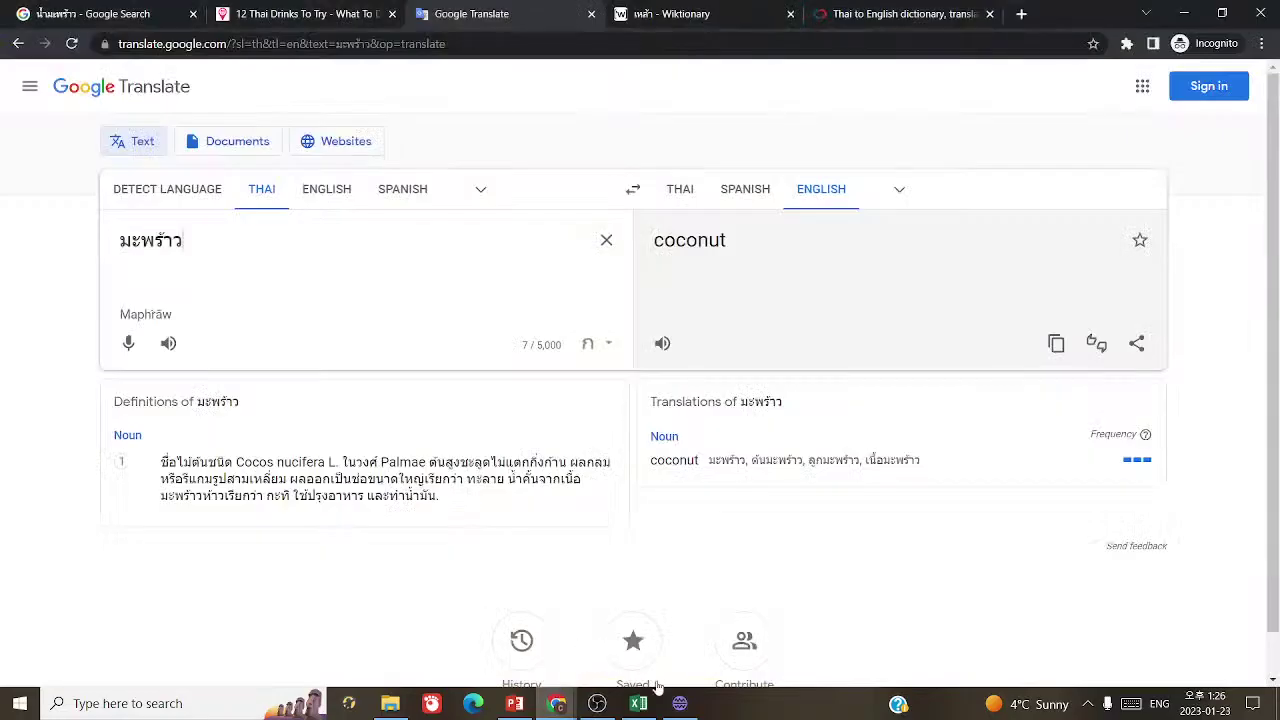
click(638, 703)
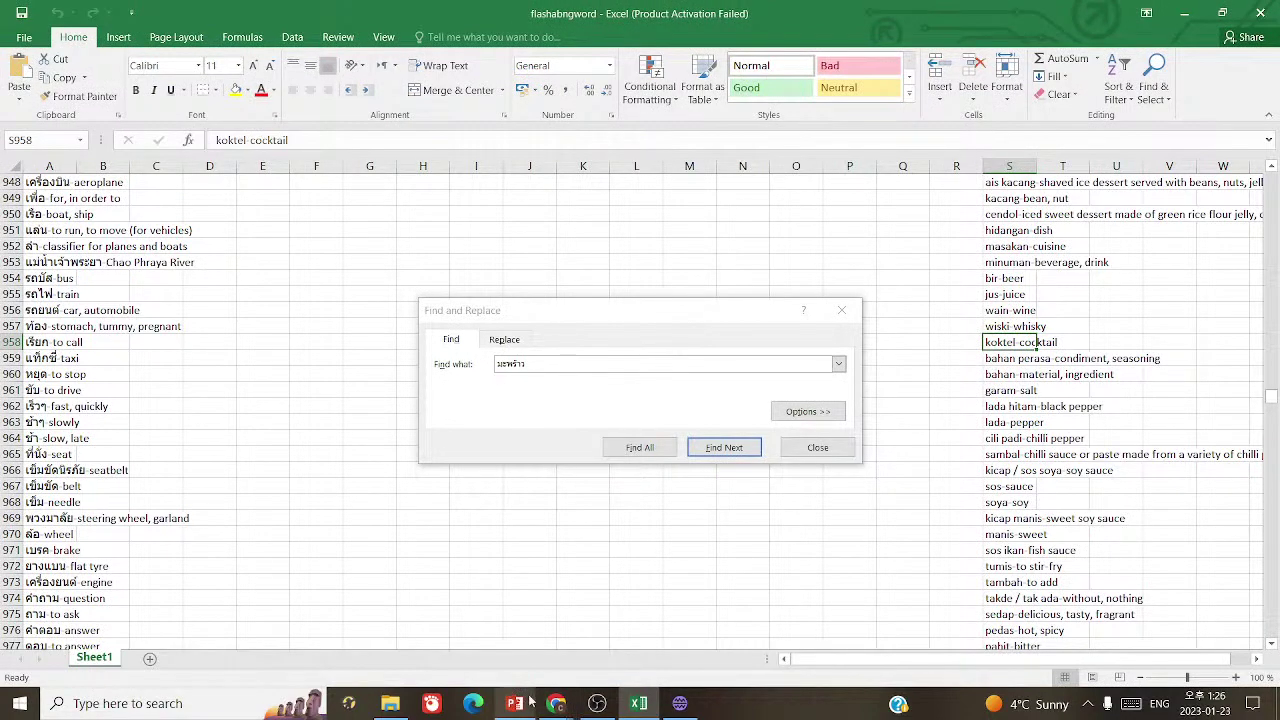
mouse_move(556, 703)
click(650, 605)
click(295, 13)
scroll(693, 478, down, 12)
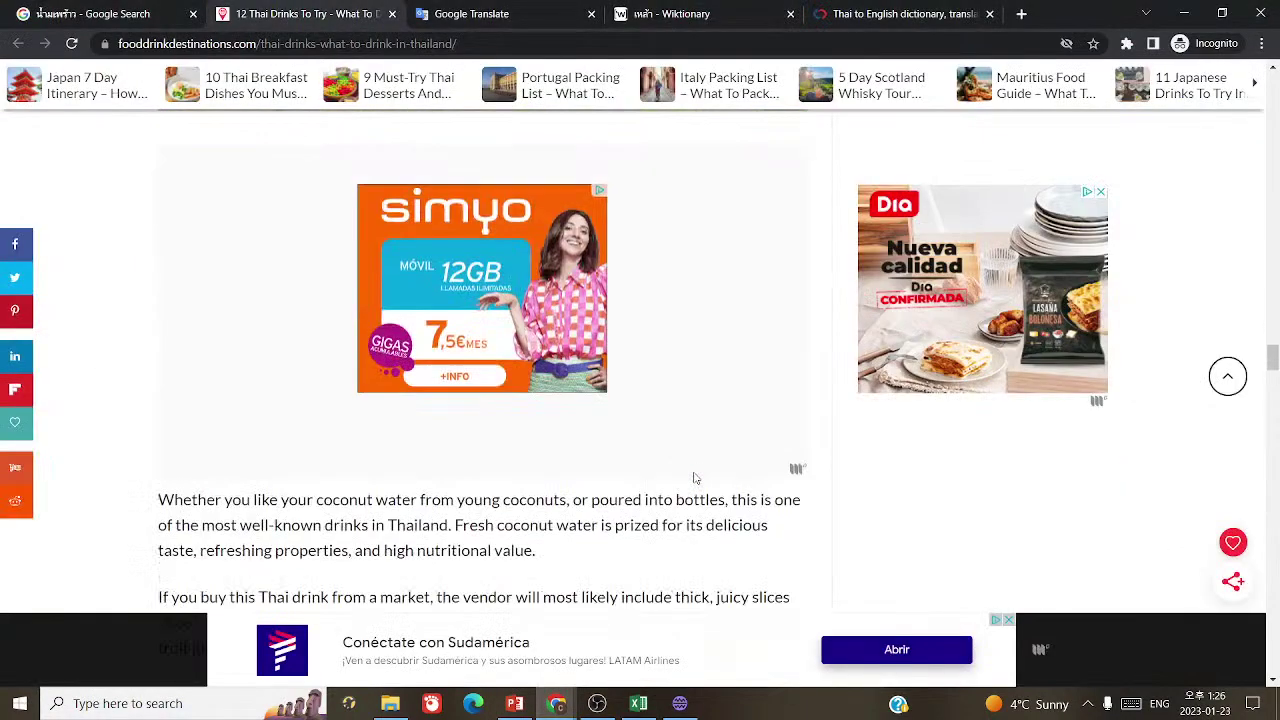
scroll(693, 478, down, 7)
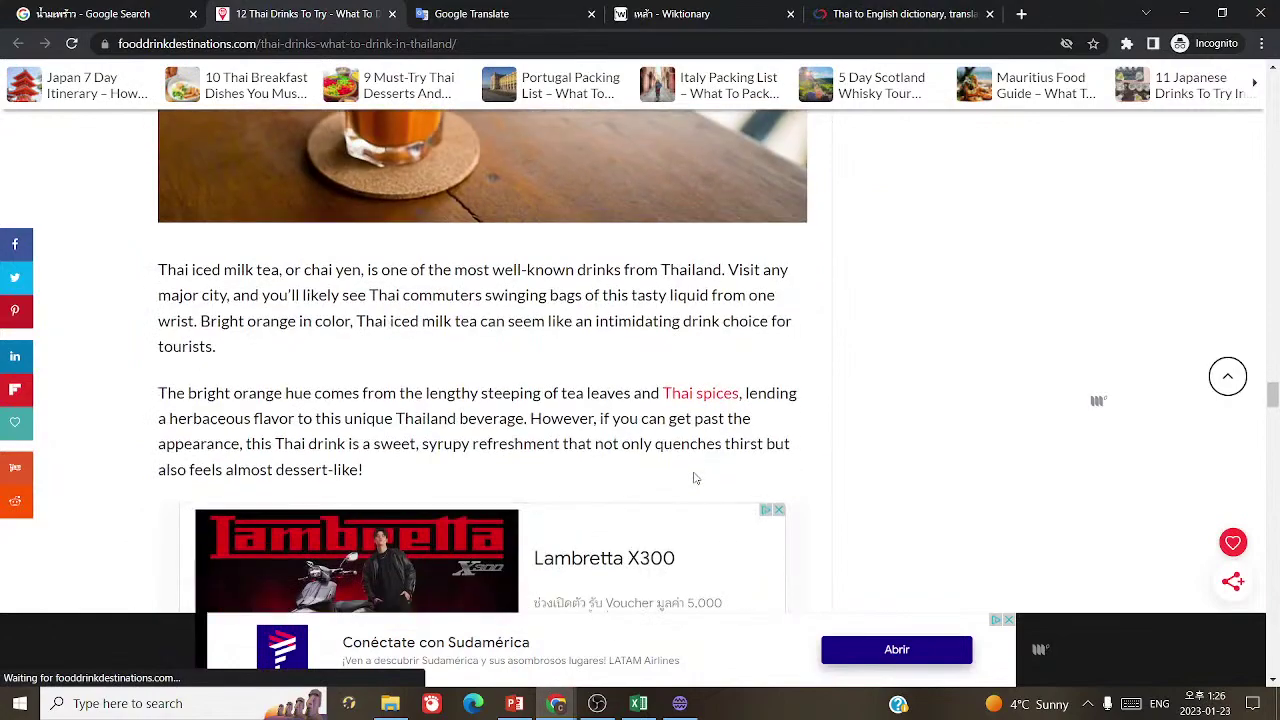
scroll(694, 486, up, 10)
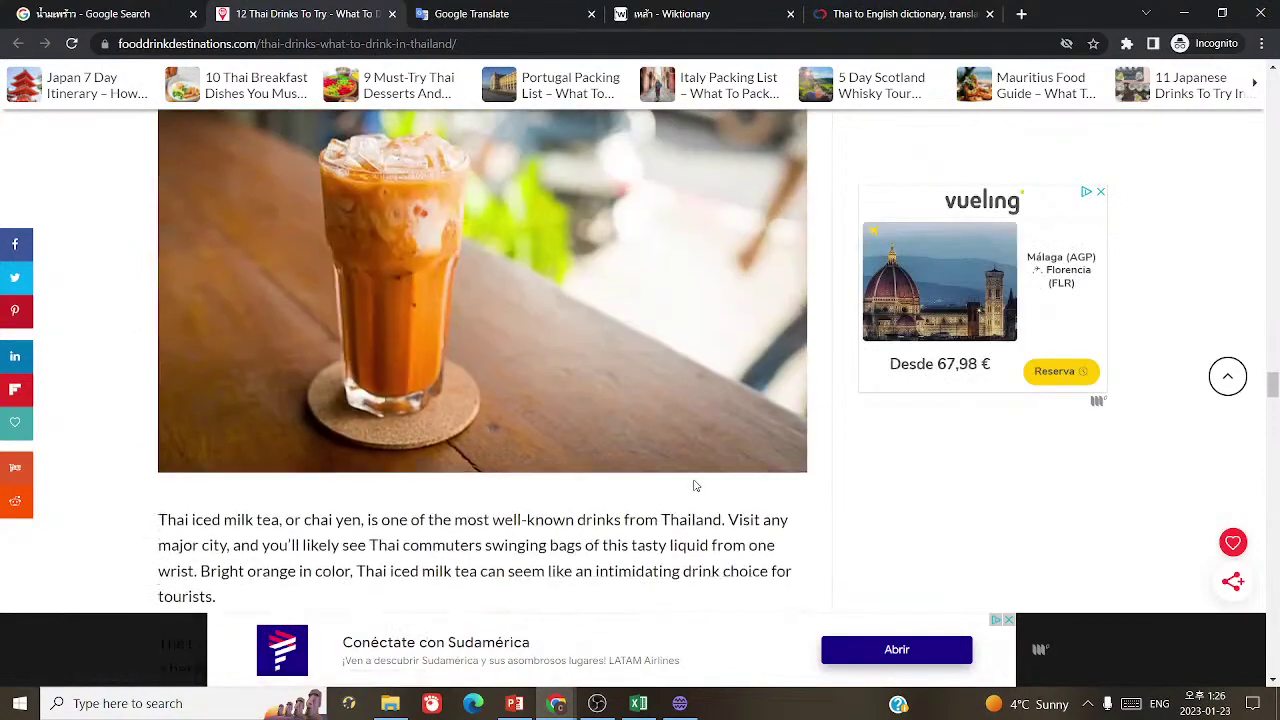
drag(297, 337, 511, 301)
click(511, 301)
scroll(520, 301, down, 9)
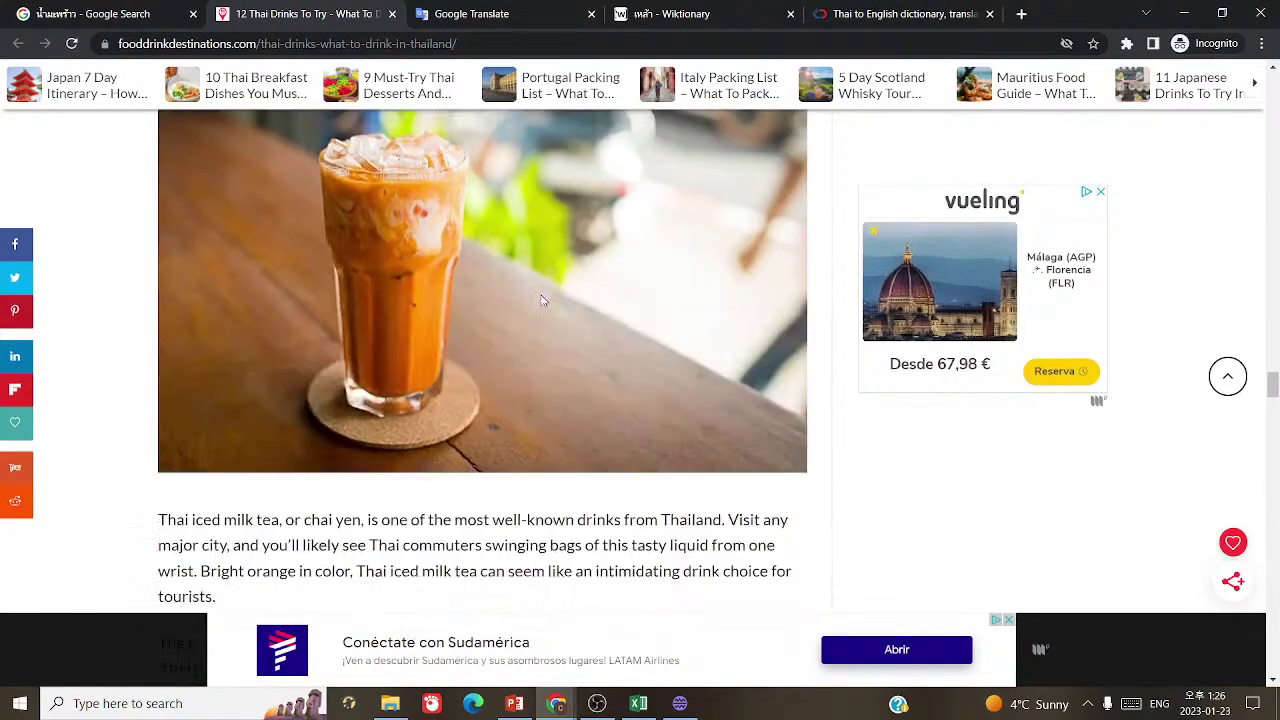
- Browse the article's Chang and Singha Beer section and continue to Oliang Thai Iced Coffee
scroll(541, 301, down, 8)
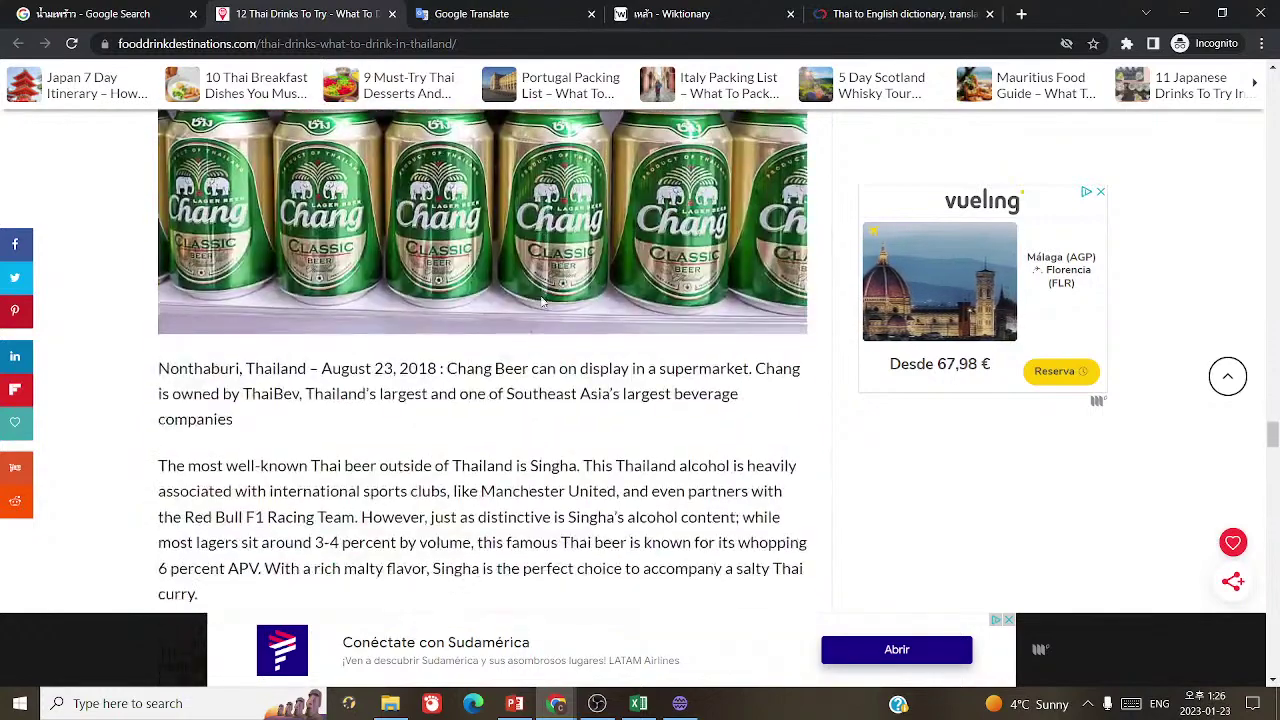
scroll(541, 296, up, 5)
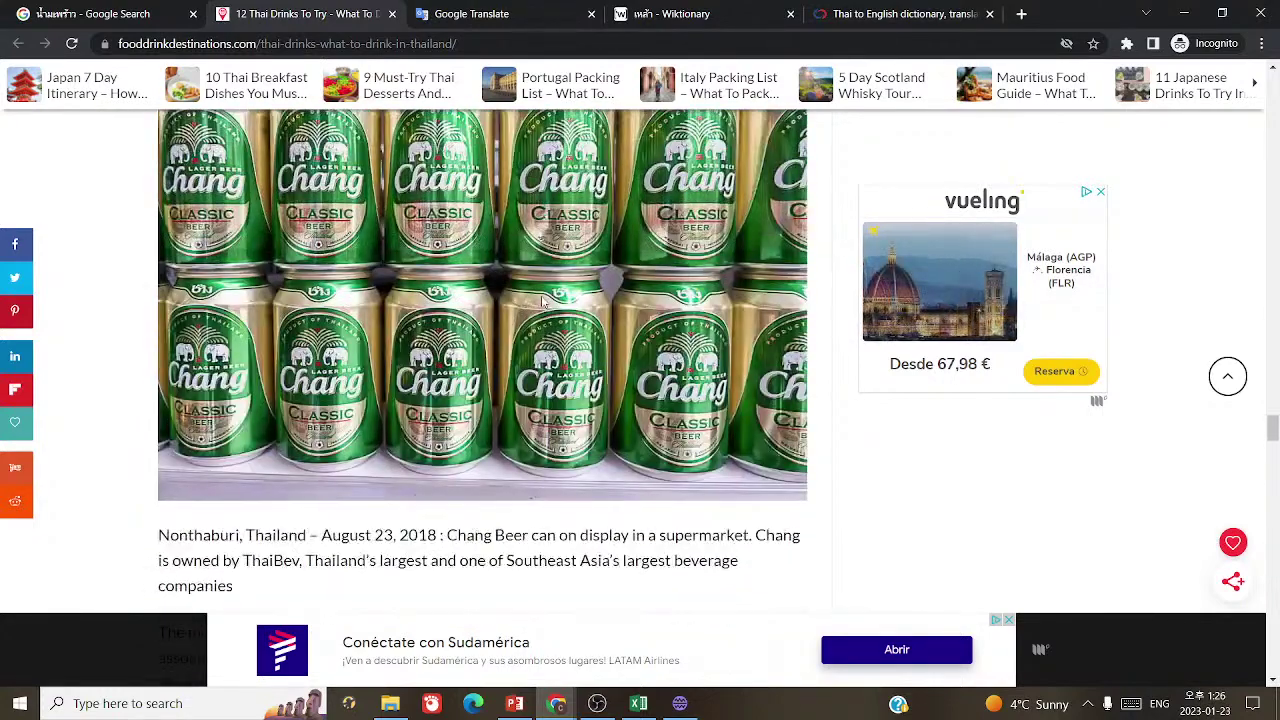
scroll(542, 298, down, 8)
scroll(542, 298, up, 10)
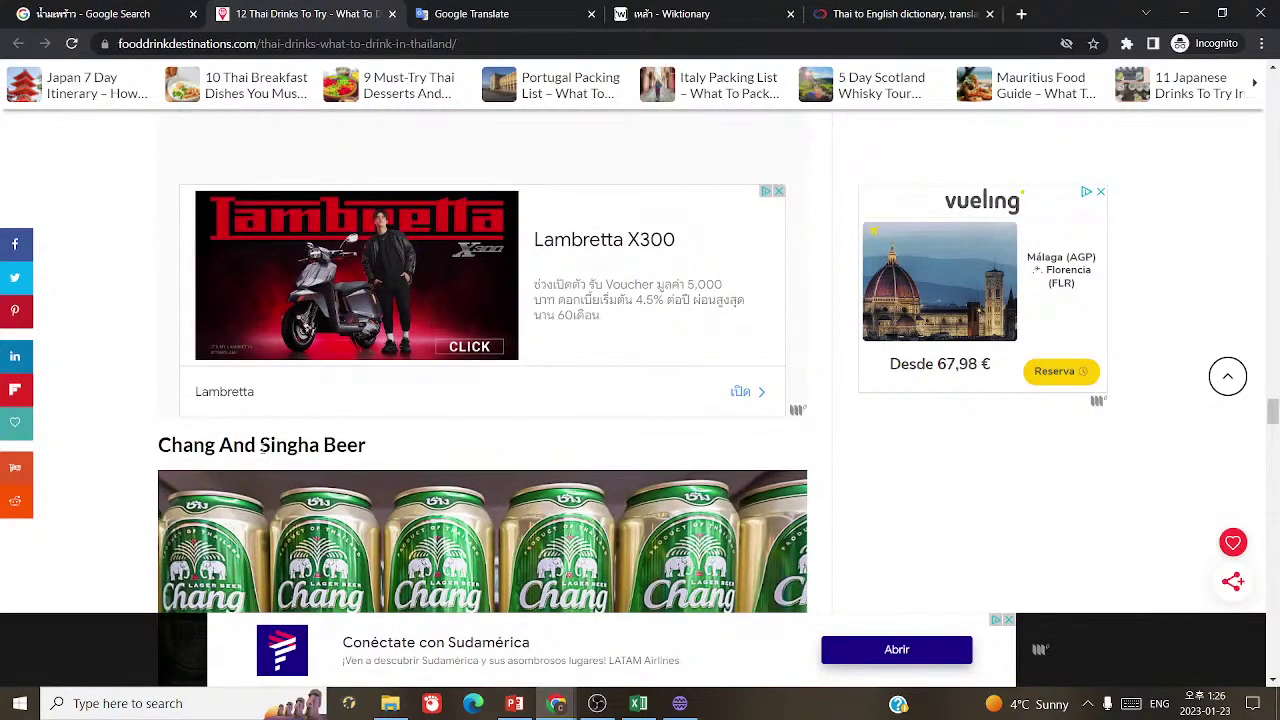
scroll(261, 449, down, 8)
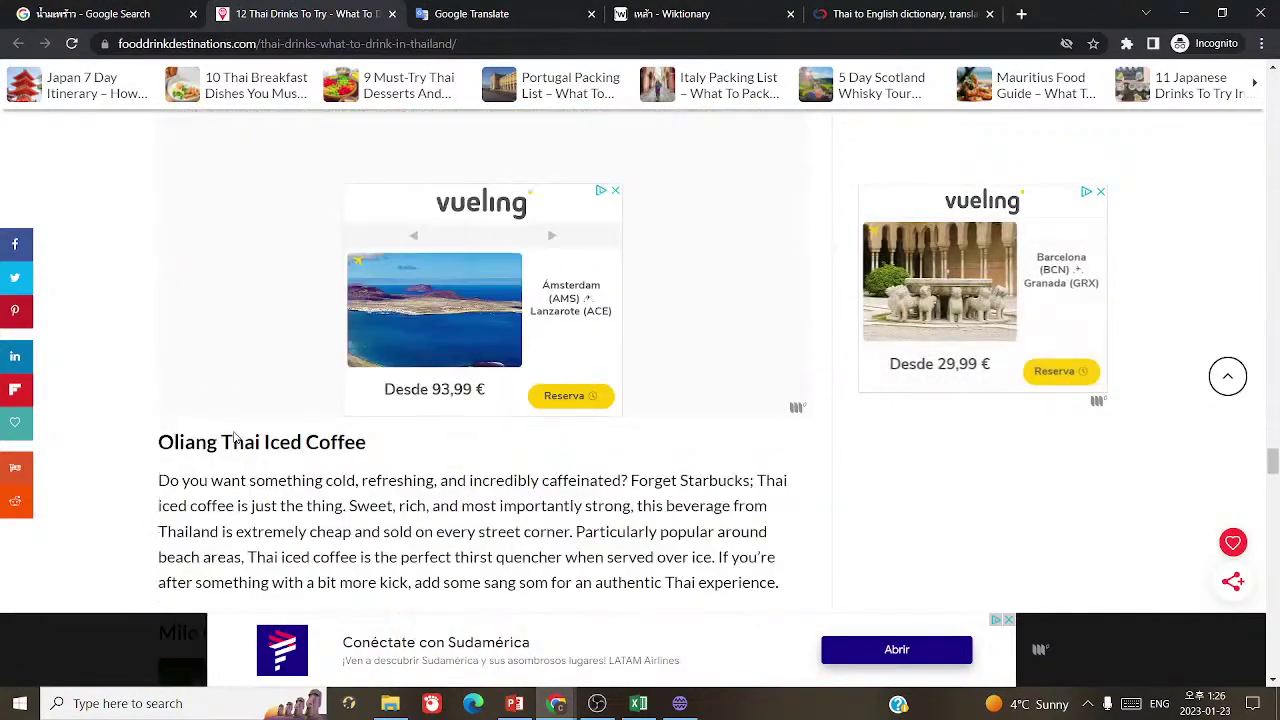
scroll(235, 437, down, 4)
scroll(235, 437, up, 2)
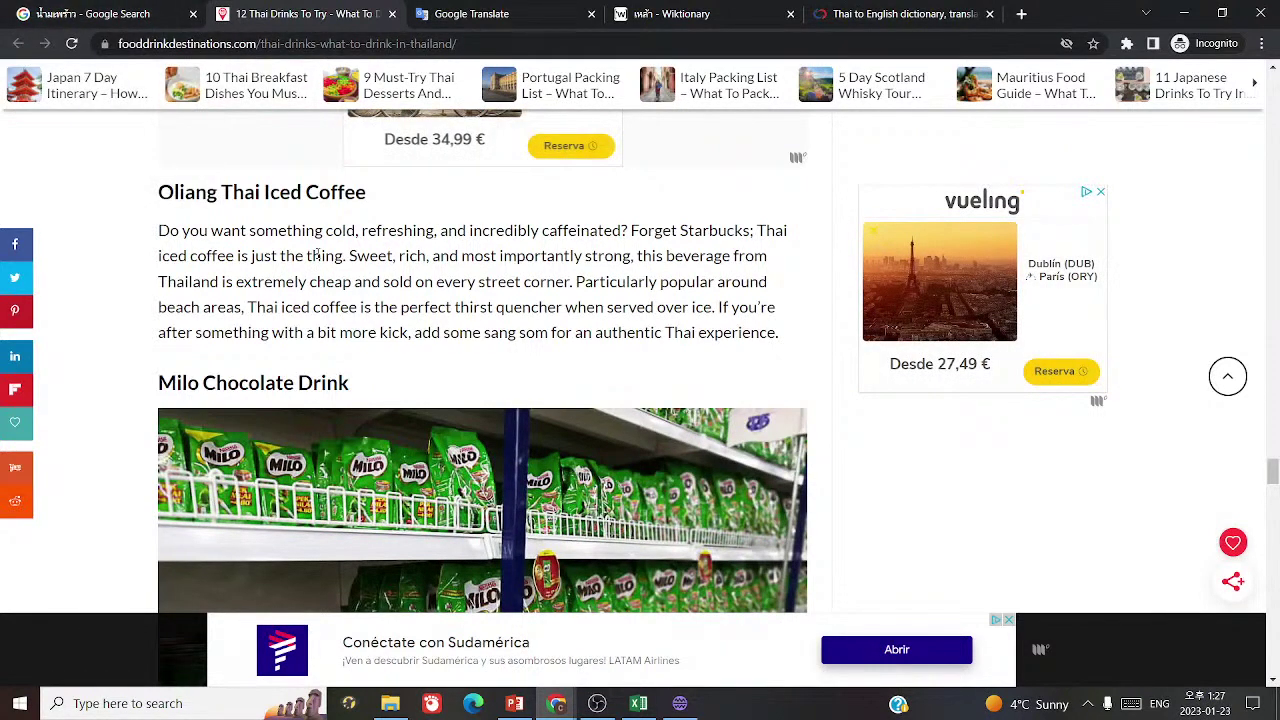
- Search Google for "oliang" and change from image results to all results
click(60, 13)
triple_click(262, 108)
text(oliang)
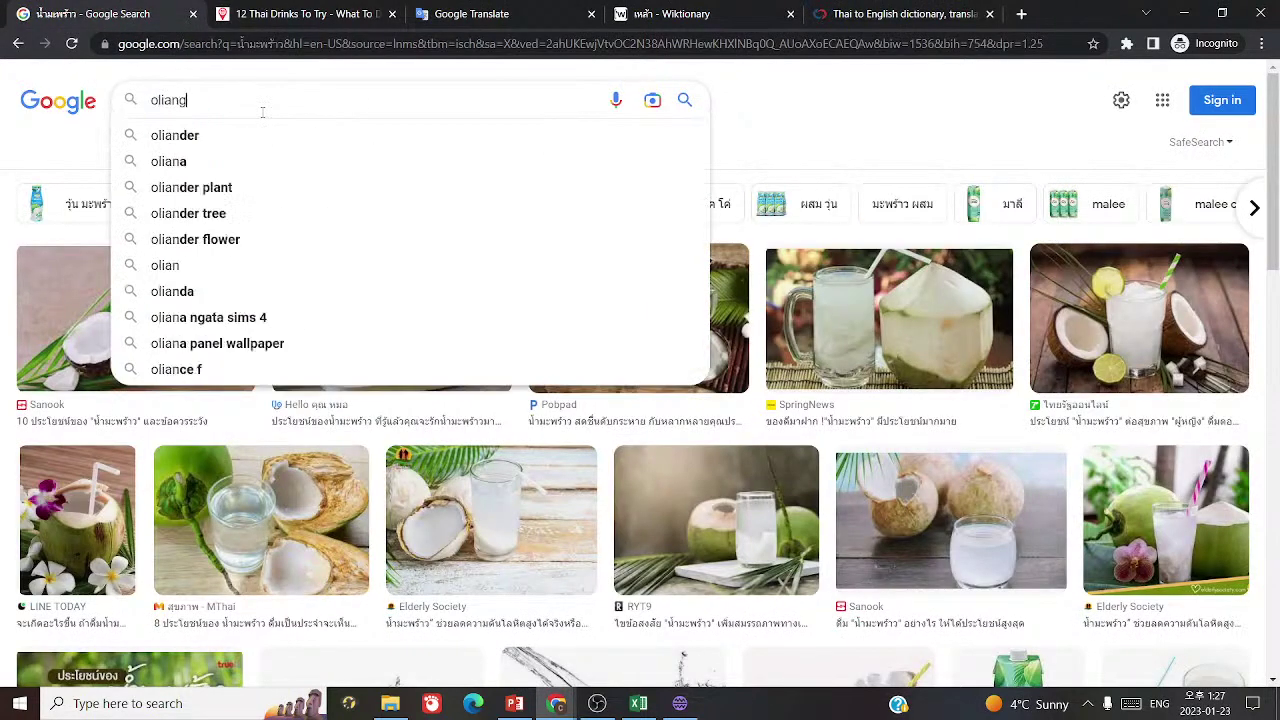
key(Return)
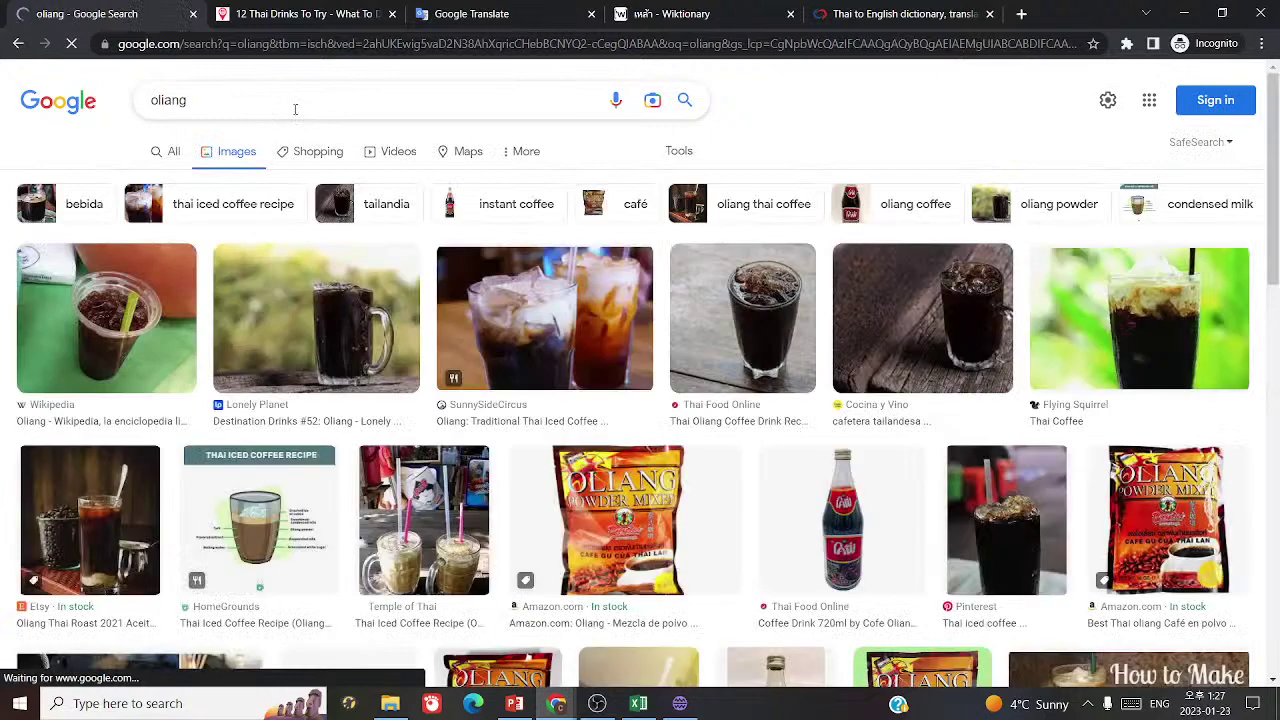
click(160, 158)
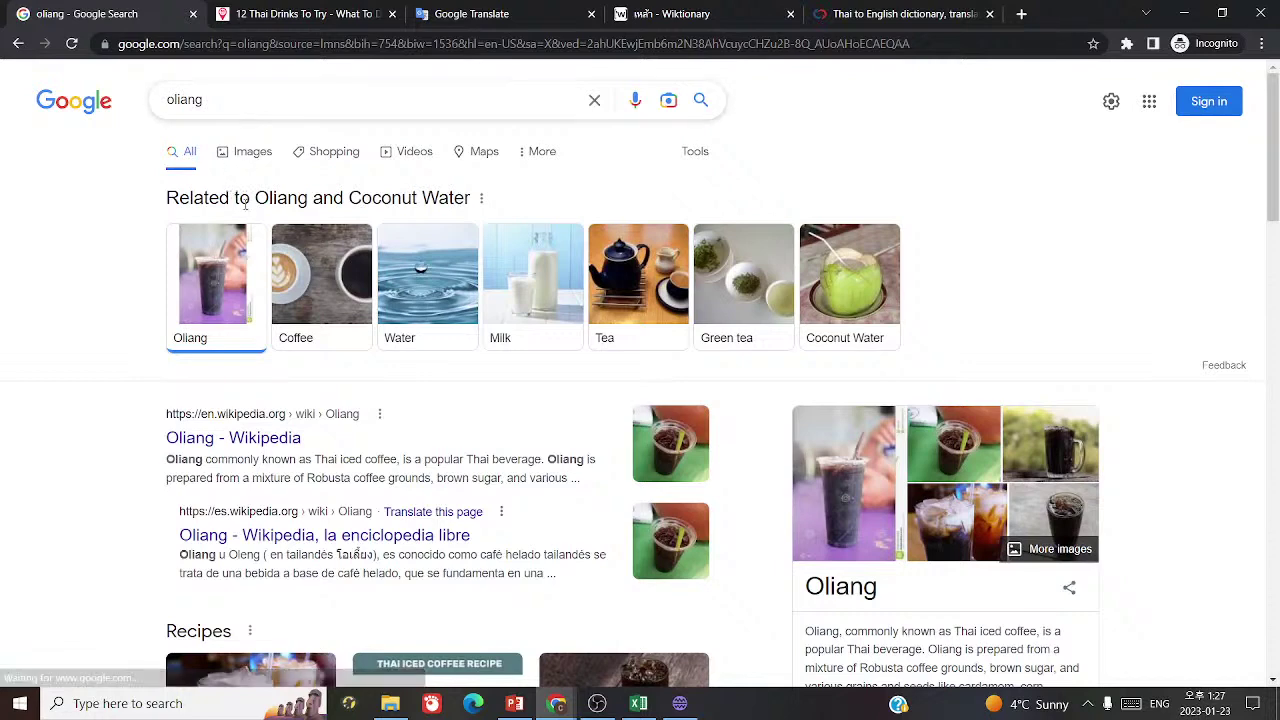
- Open the English Wikipedia article on Oliang in a new tab and select the Thai name โอเลี้ยง in its introduction
right_click(219, 446)
click(283, 454)
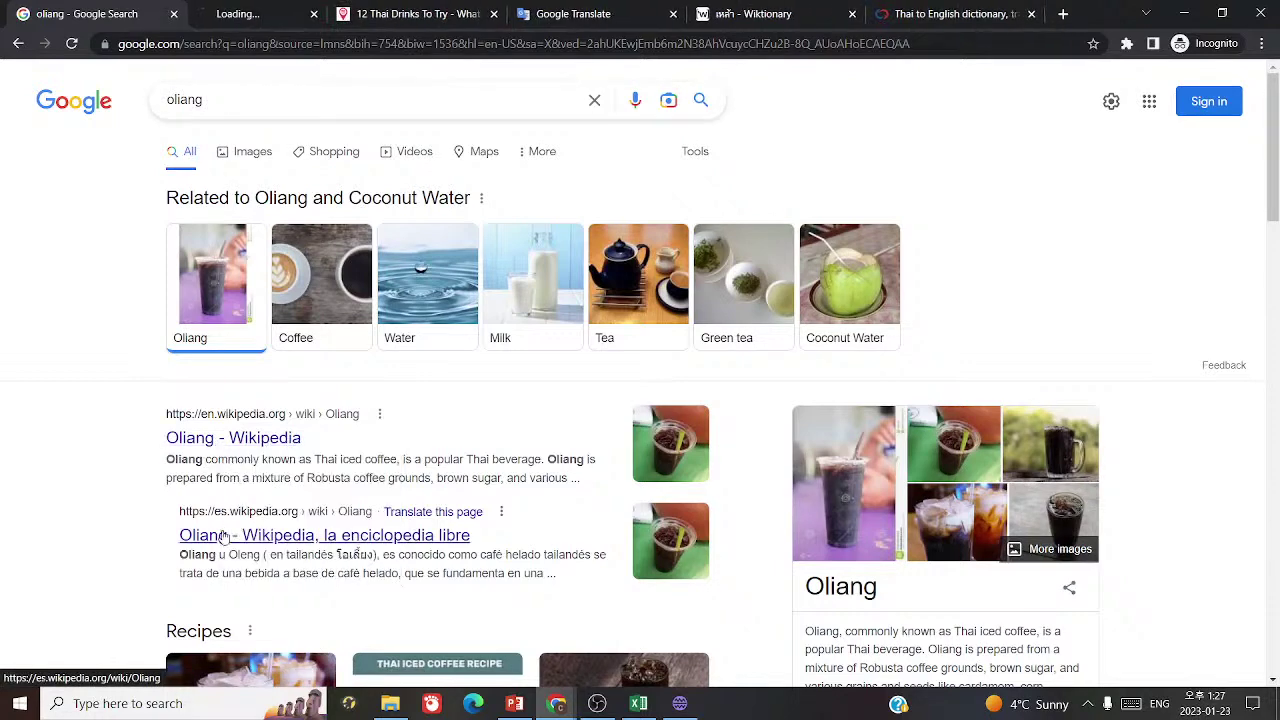
click(255, 14)
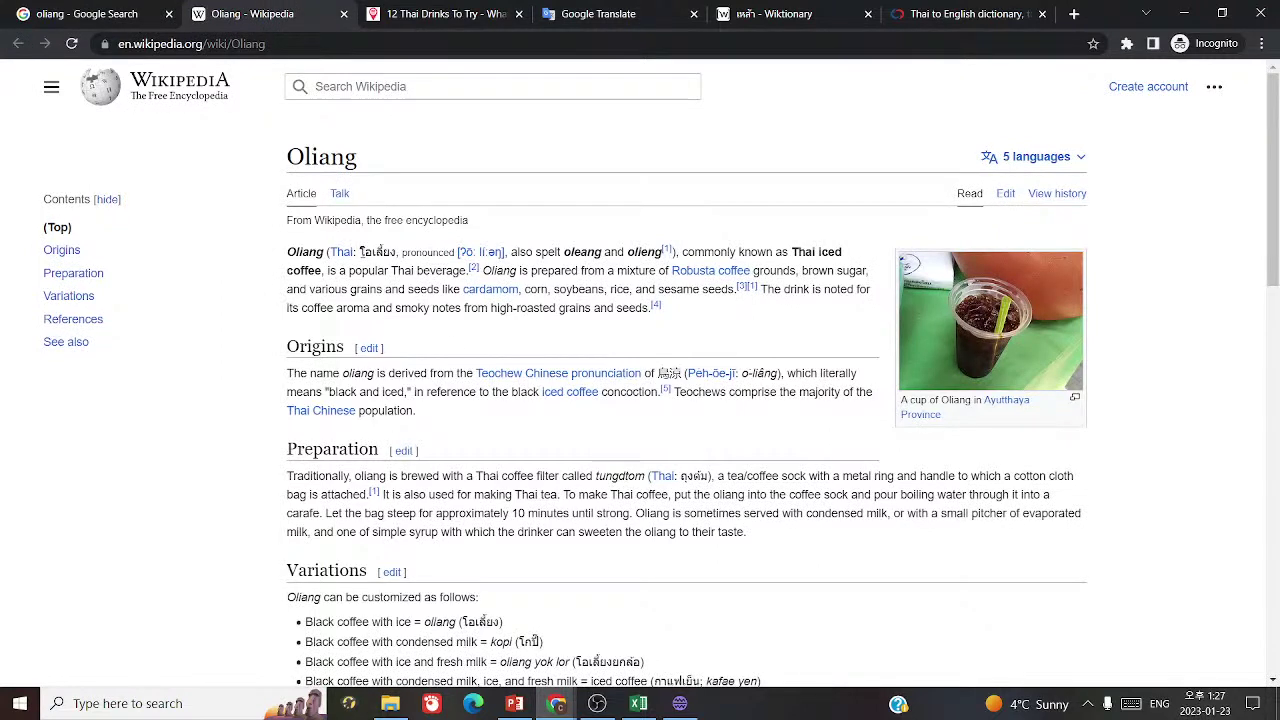
drag(359, 252, 422, 253)
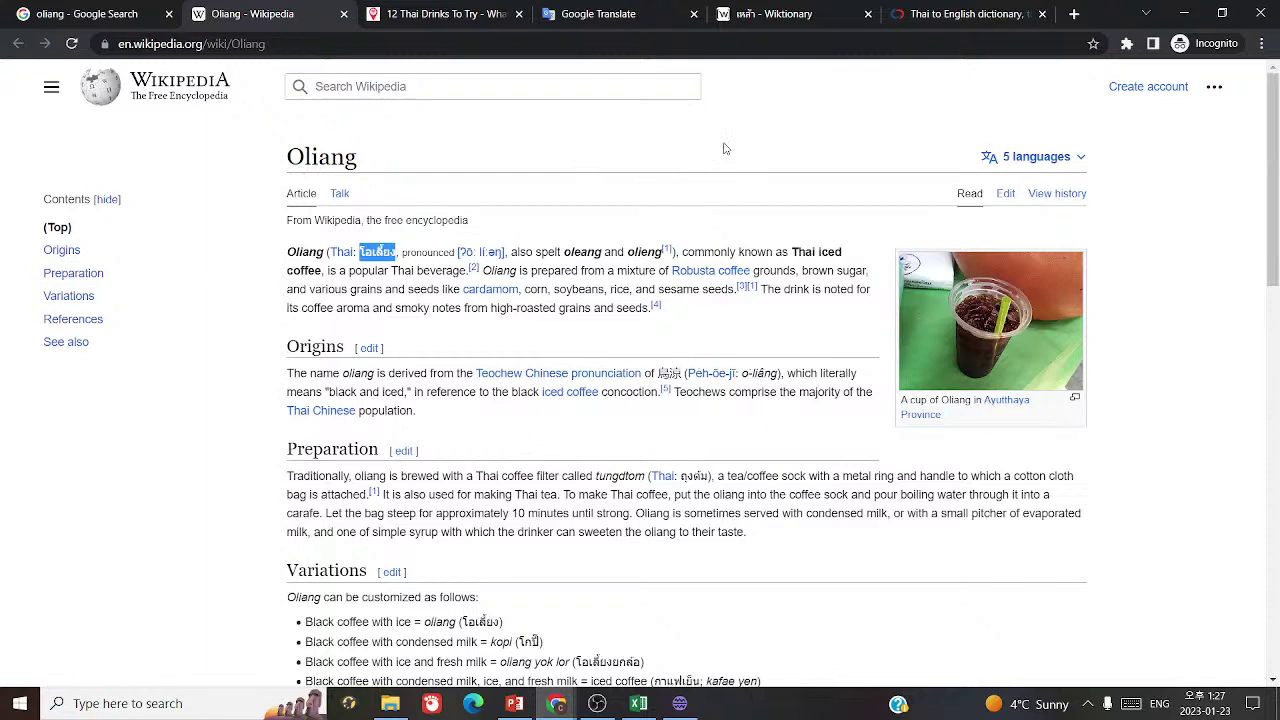
- Translate โอเลี้ยง from Thai to English in Google Translate and select the source word
click(598, 14)
text(โอเลี้ยง)
key(ctrl+a)
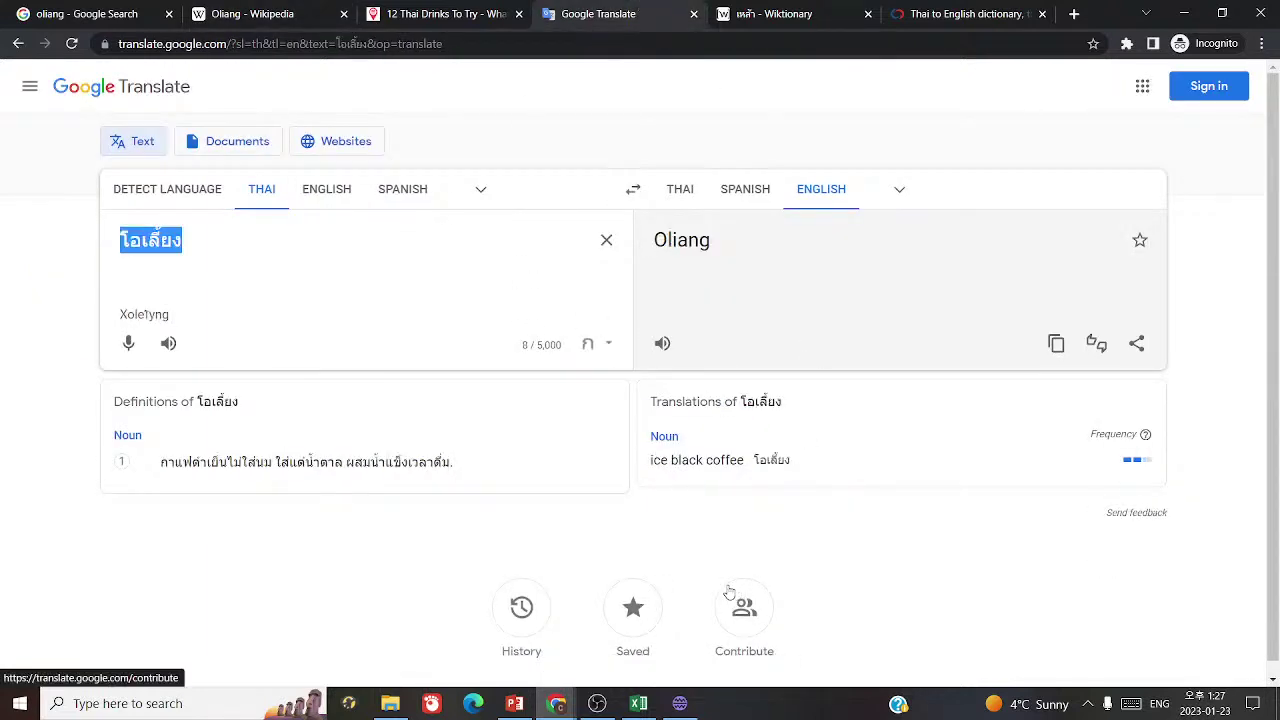
- Switch to flashbang, add a card with prompt โอเลี้ยง and answer "oliang, iced coffee", and start a new blank card
click(679, 703)
text(โอเลี้ยง)
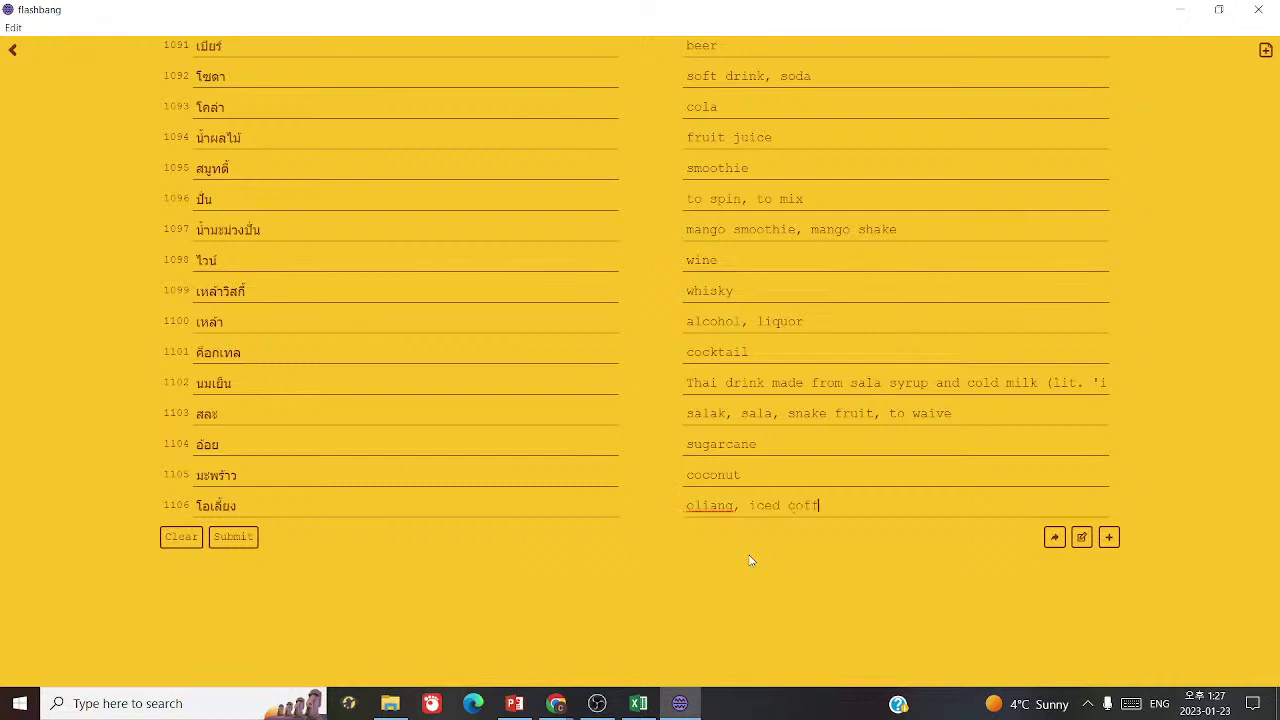
click(1109, 539)
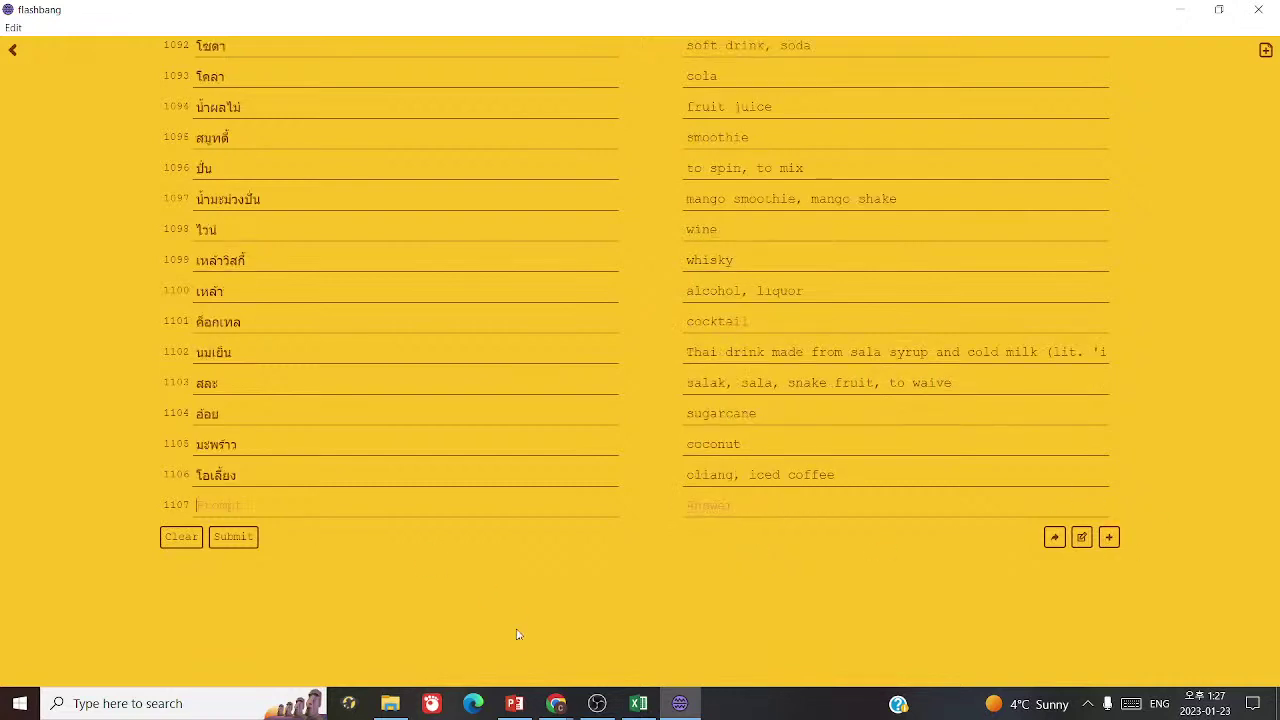
- Return to the Thai drinks article in the browser and review the sections from Oliang through Milo, Grass Jelly and M-150 Energy Drink to its end
click(556, 703)
click(63, 10)
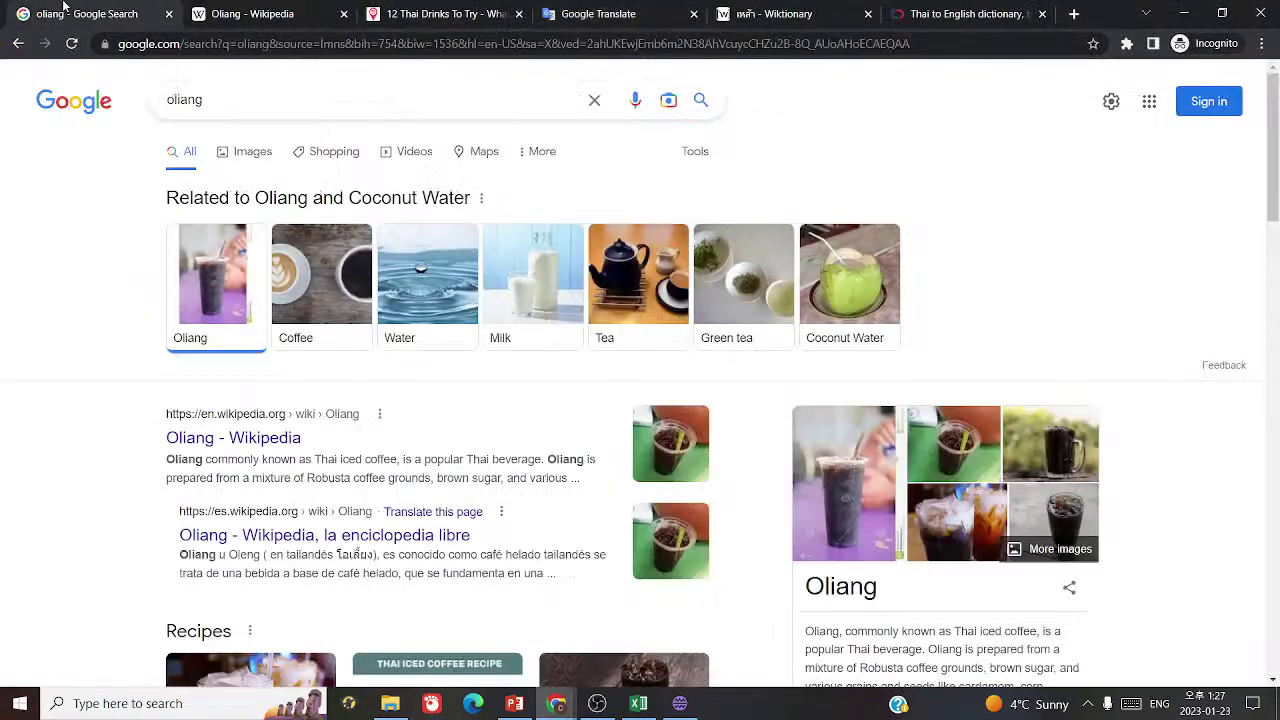
click(313, 9)
click(476, 20)
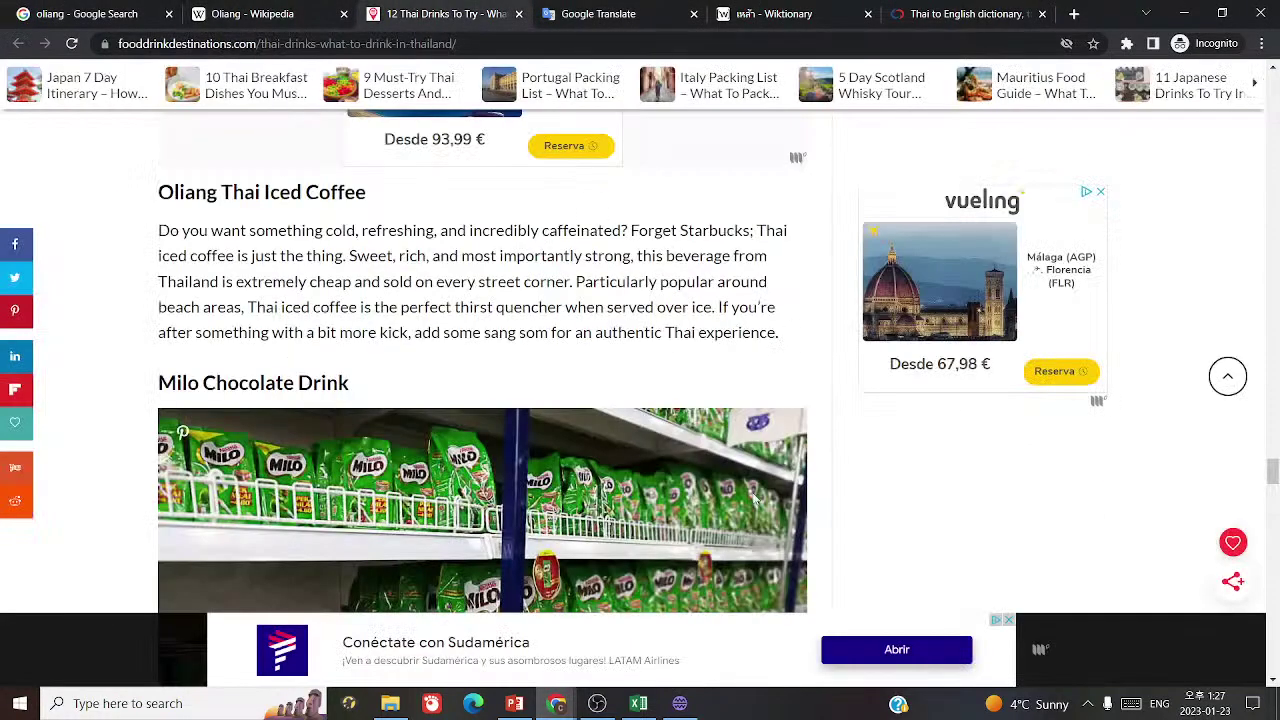
scroll(770, 480, down, 3)
scroll(775, 478, down, 3)
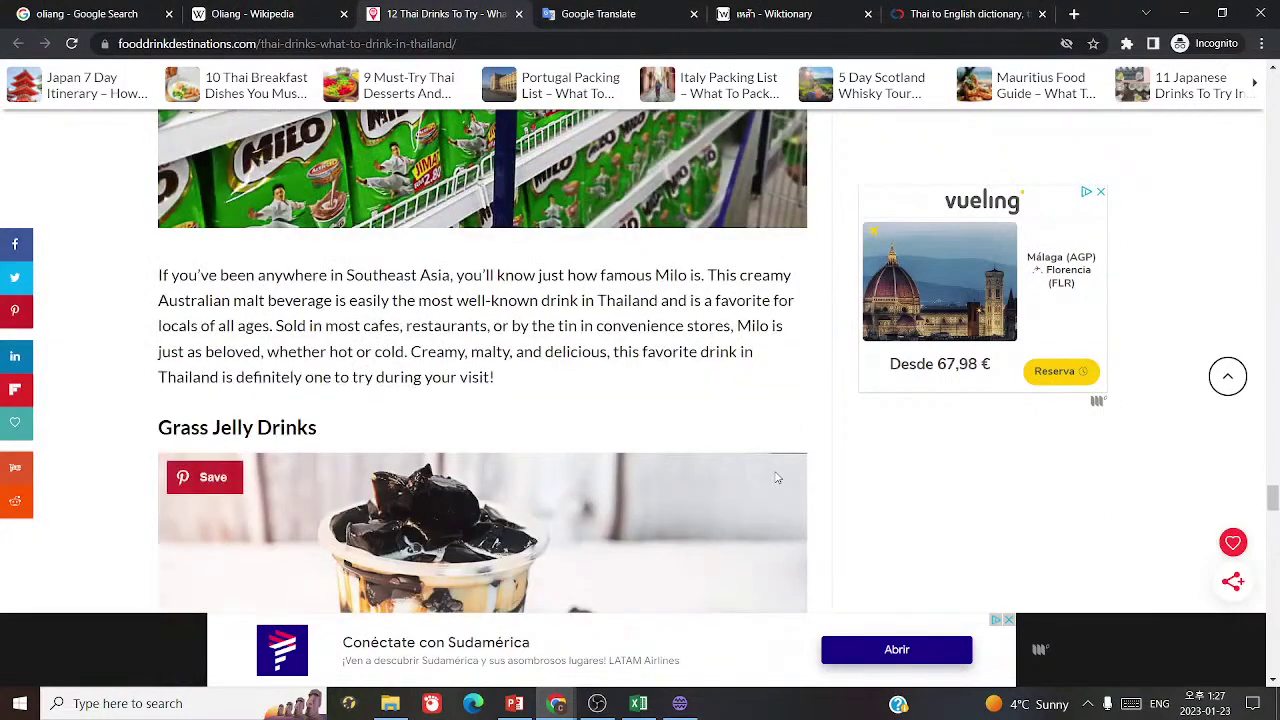
scroll(777, 478, down, 6)
scroll(777, 478, down, 15)
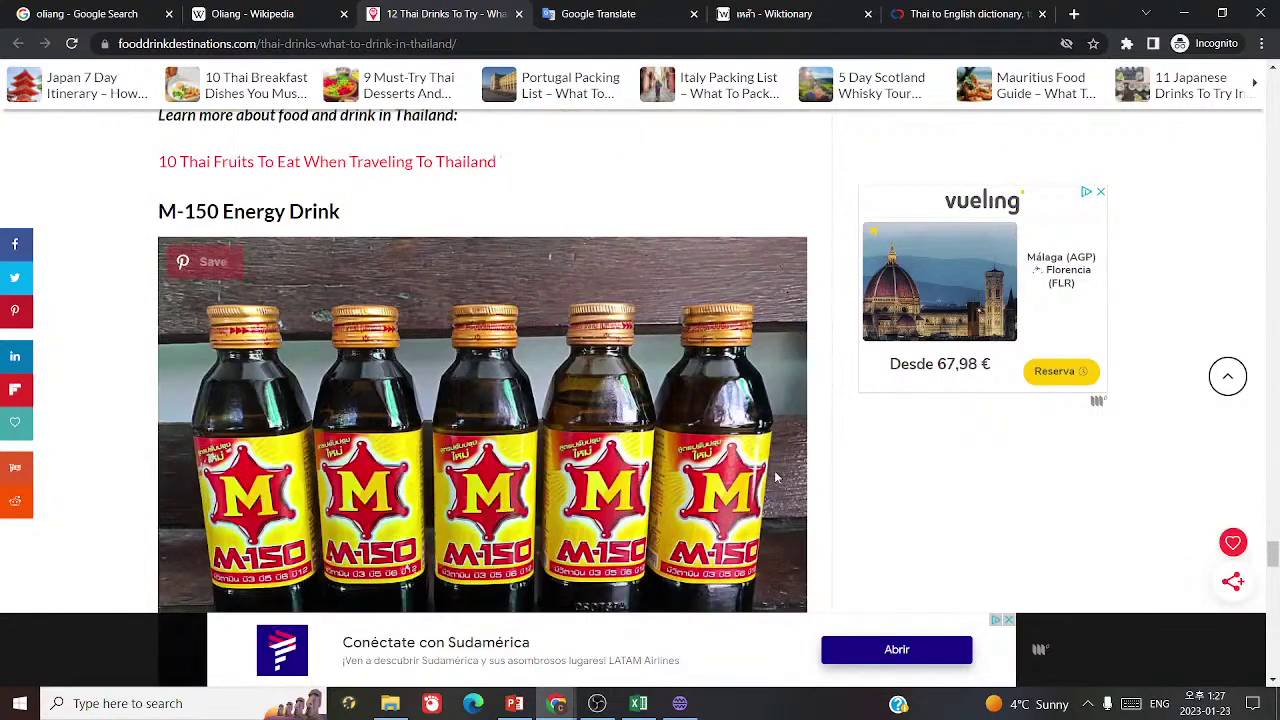
scroll(777, 478, down, 5)
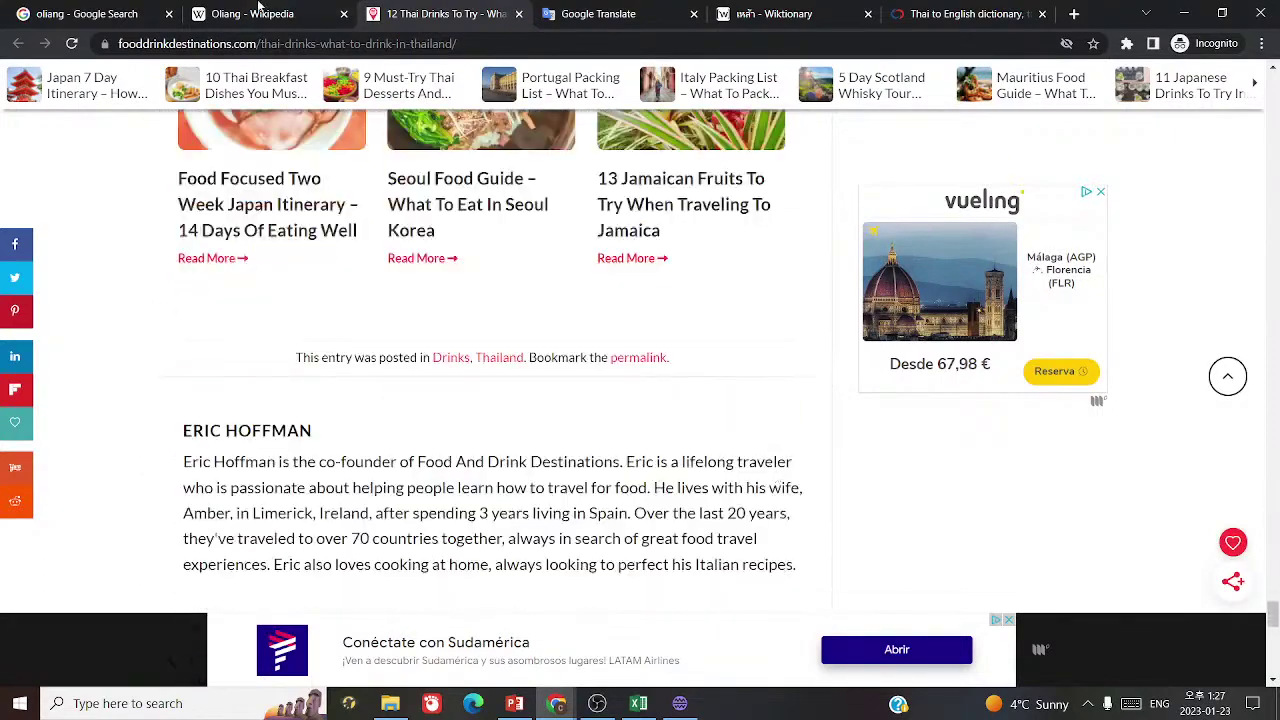
- Close the Oliang Wikipedia page and the Thai drinks article, and go back to the oliang Google results
click(343, 14)
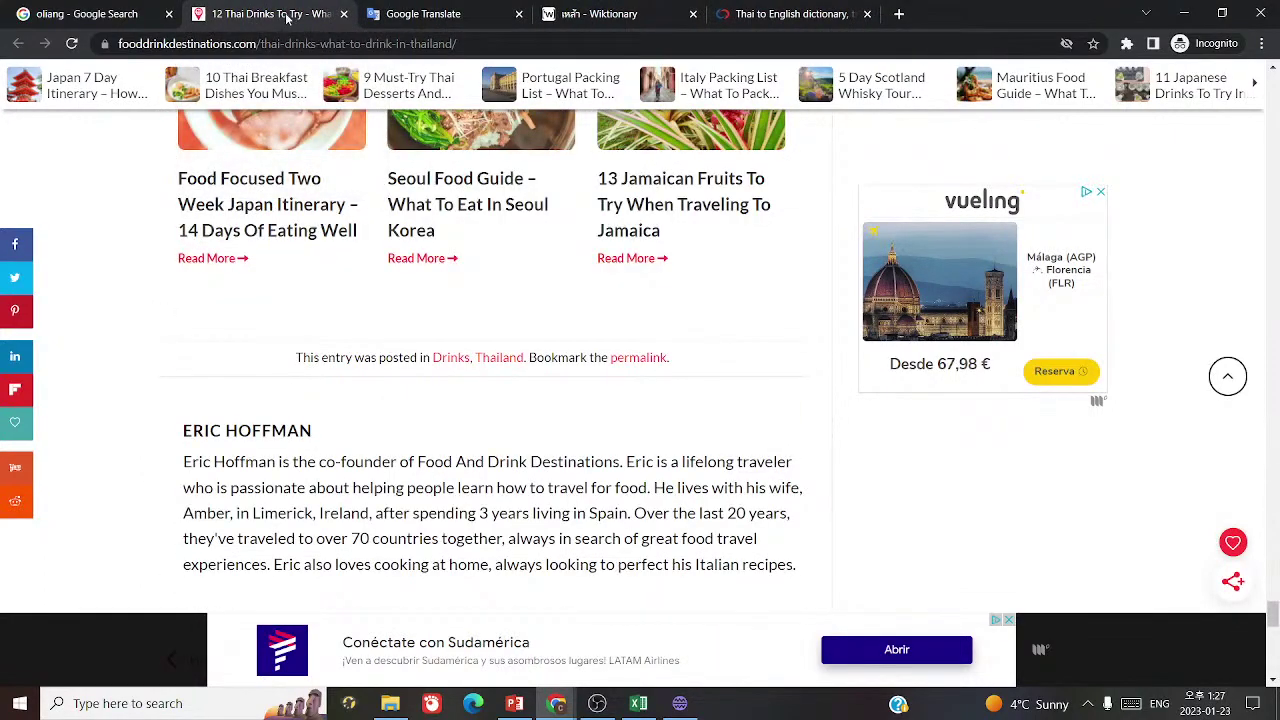
click(343, 14)
click(90, 14)
scroll(1083, 484, down, 5)
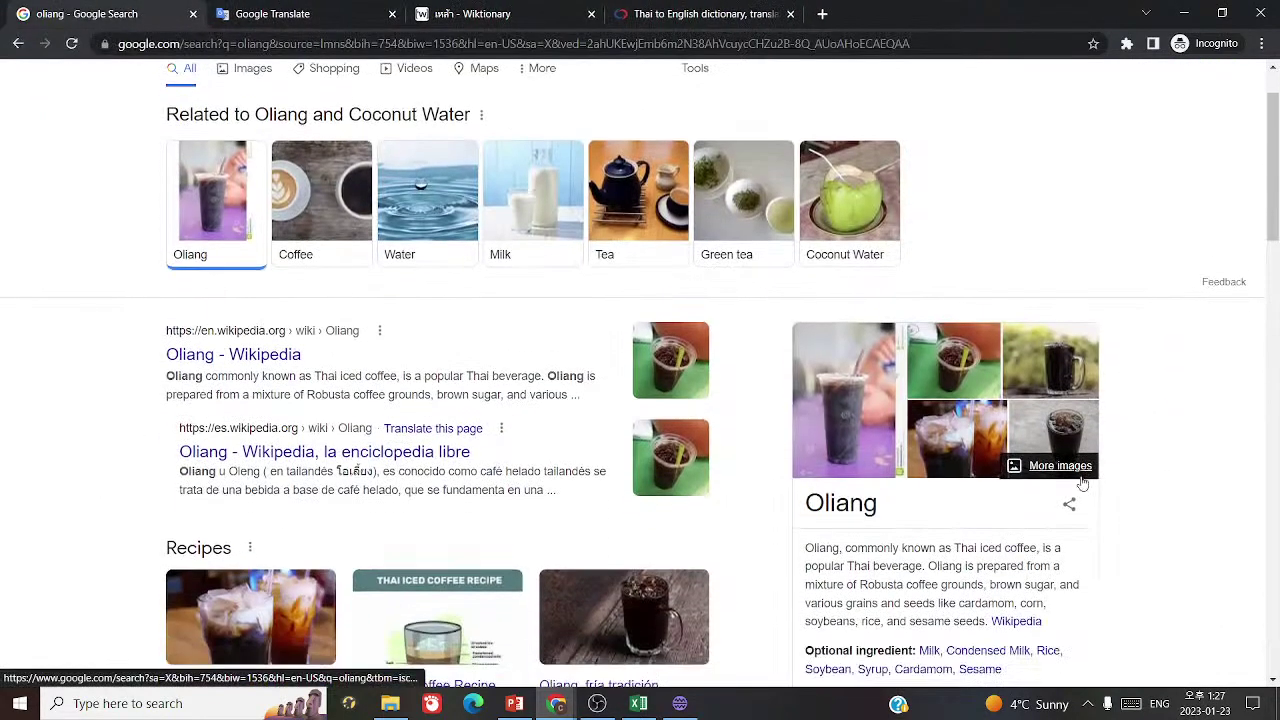
- Select the "bahan perasa-condiment, seasoning" entry in the Excel word list and consult the Condiments slide in PowerPoint
key(alt+Tab)
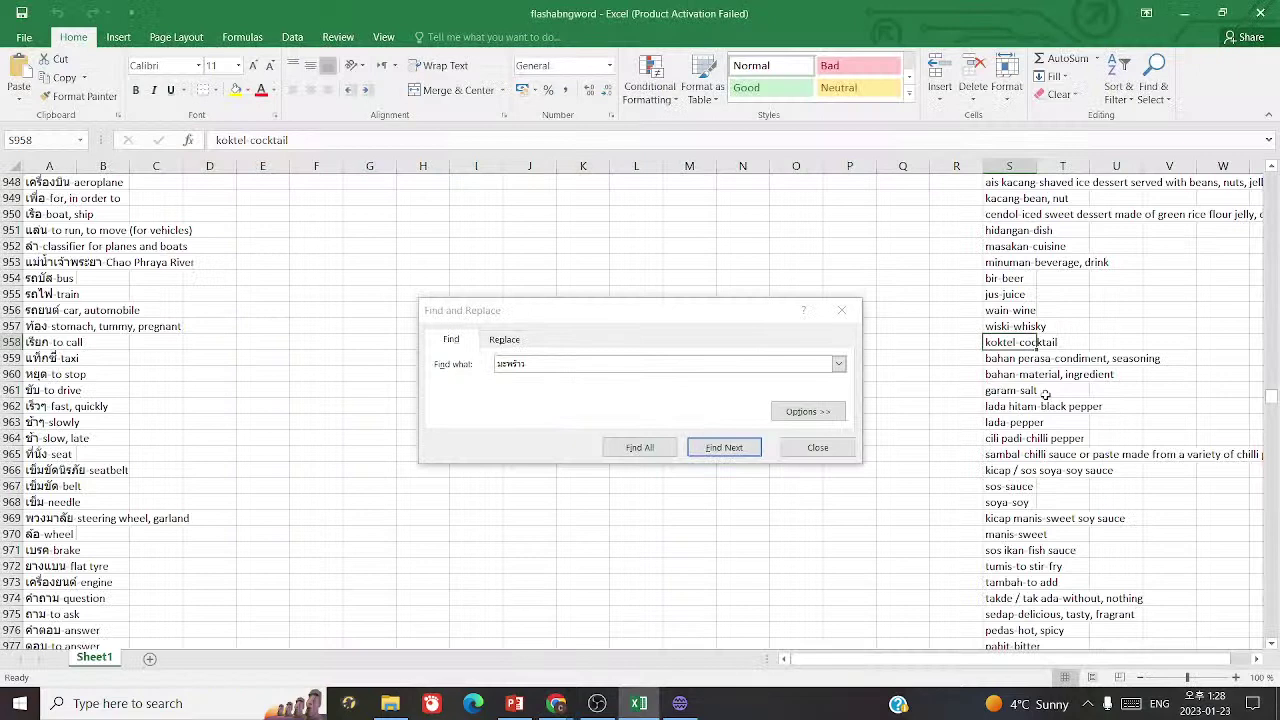
click(1003, 358)
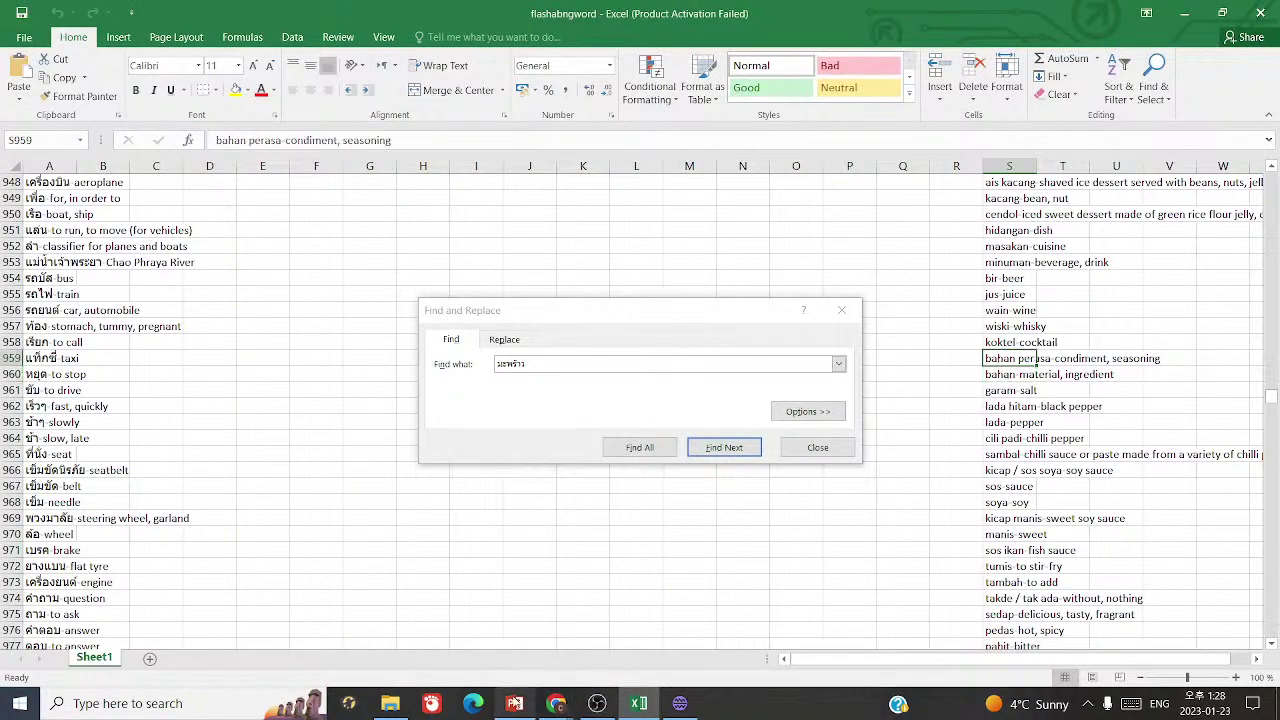
click(514, 703)
scroll(590, 648, down, 2)
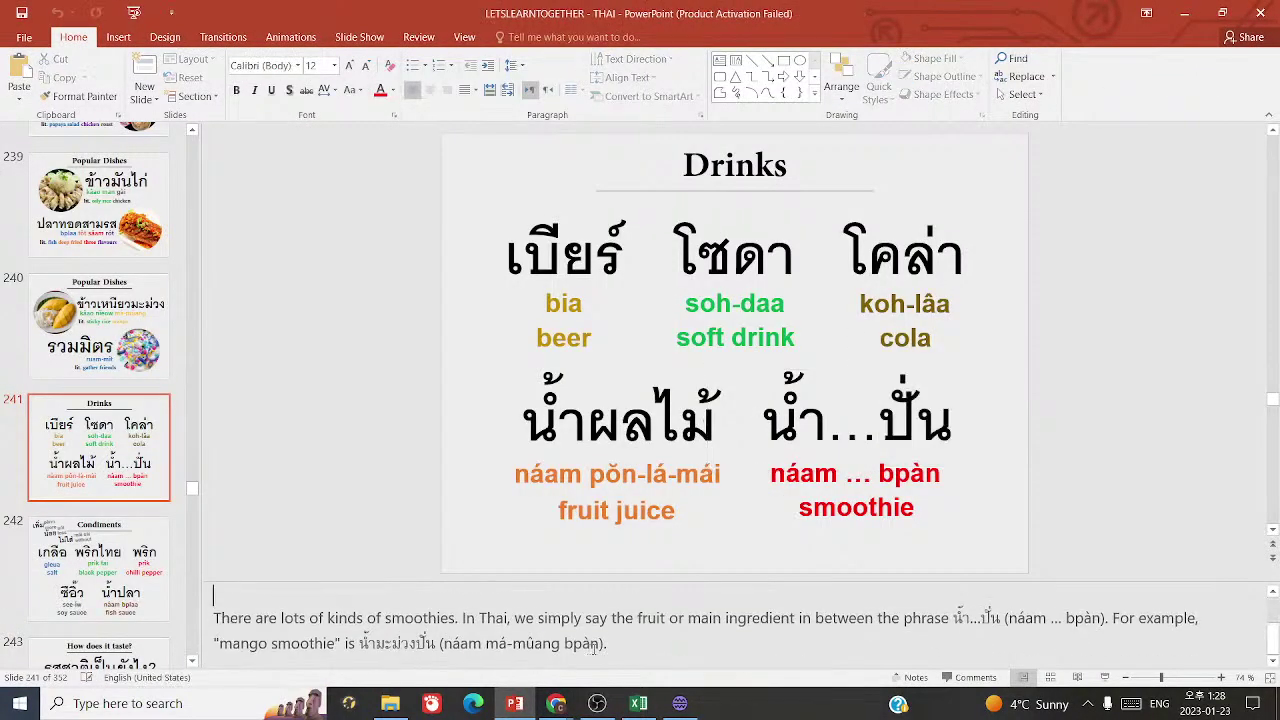
click(112, 533)
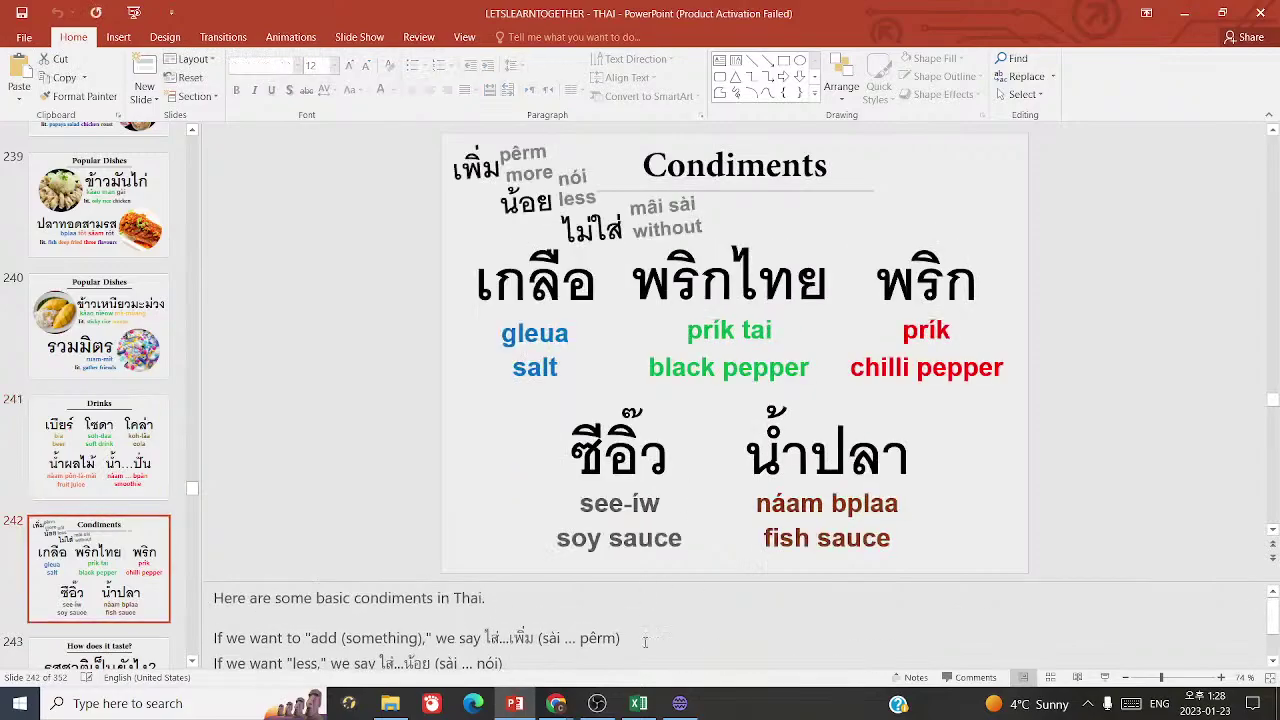
click(679, 703)
click(640, 703)
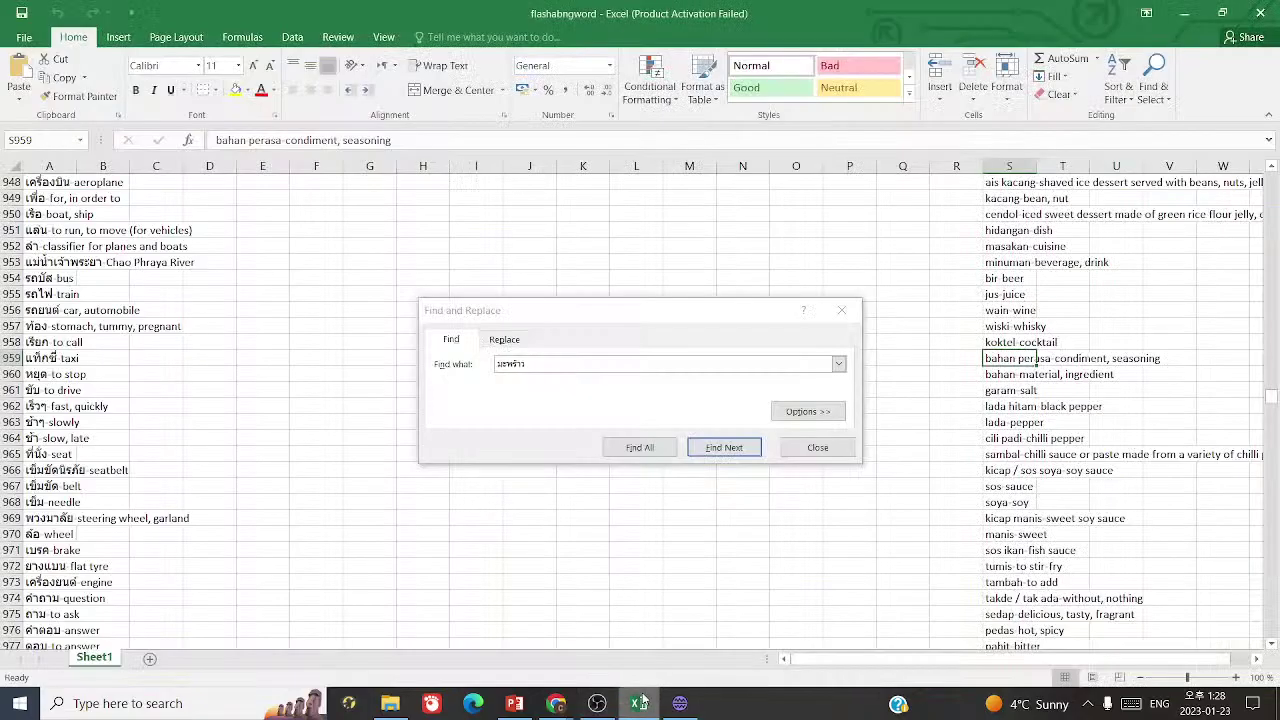
- Translate "condiments" and "seasoning" from English to Thai in Google Translate
mouse_move(556, 703)
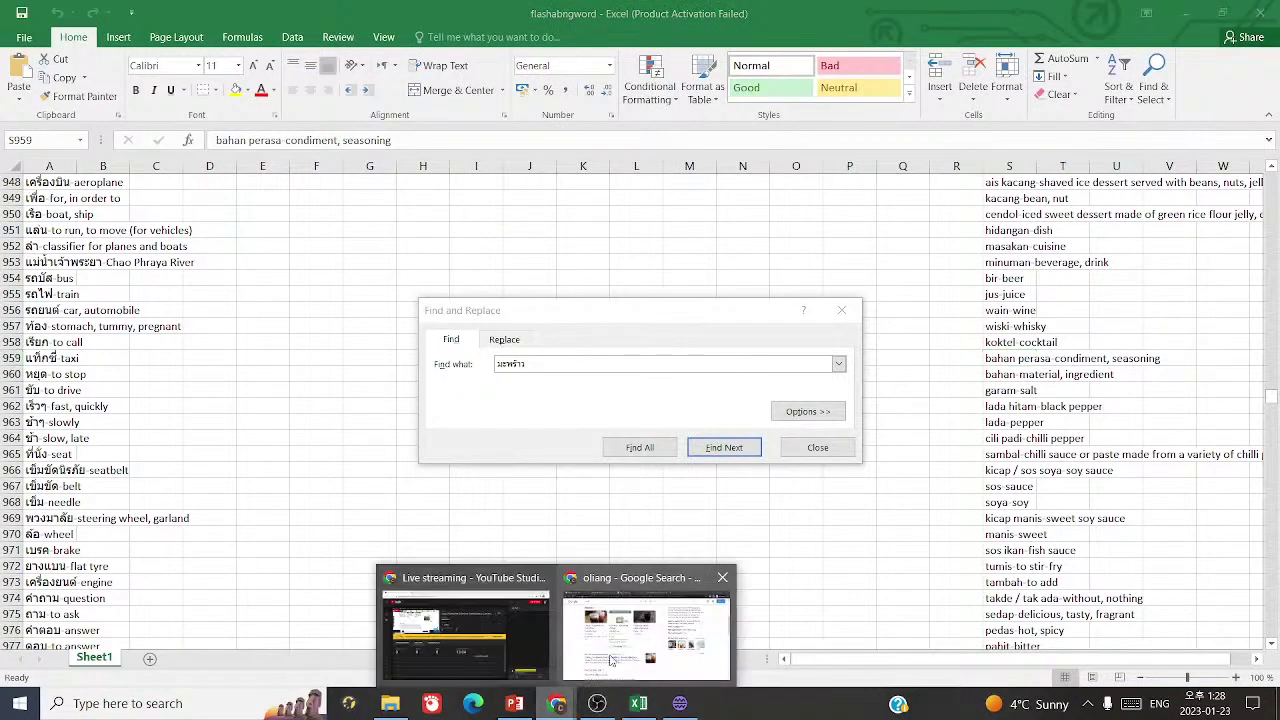
click(672, 622)
click(472, 13)
click(272, 13)
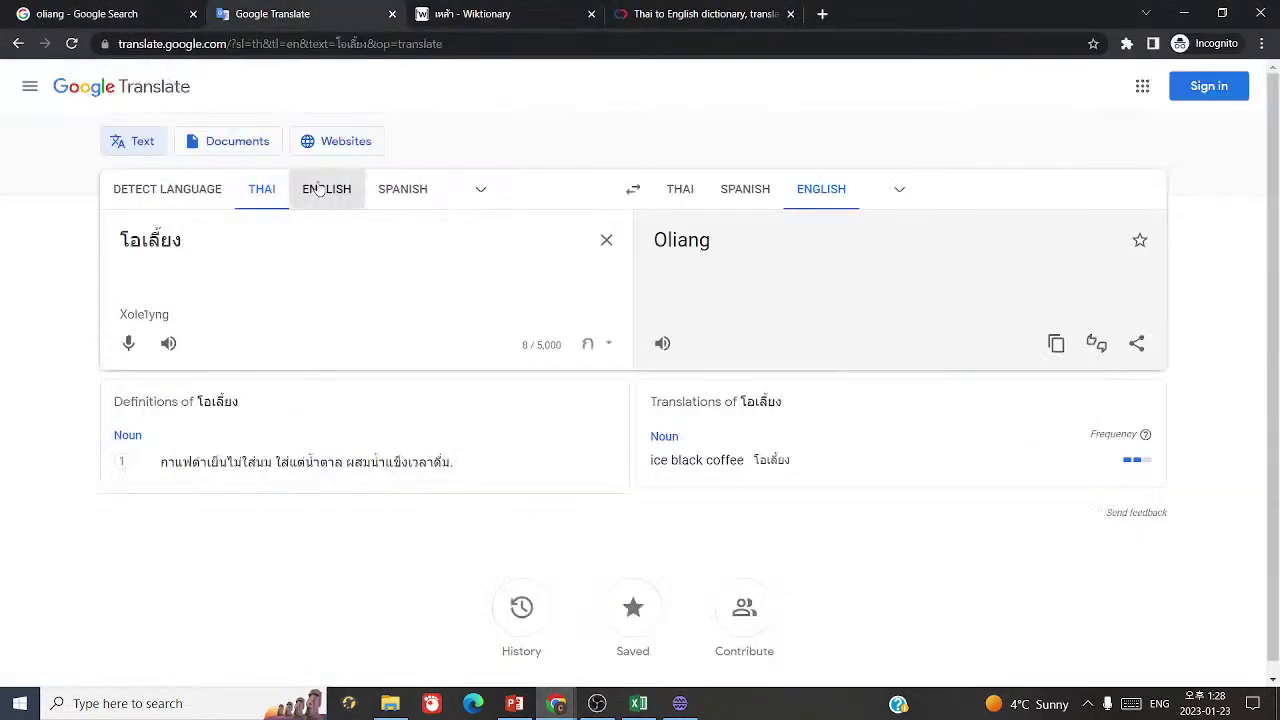
click(326, 189)
text(condiments)
key(Return)
text(seasons)
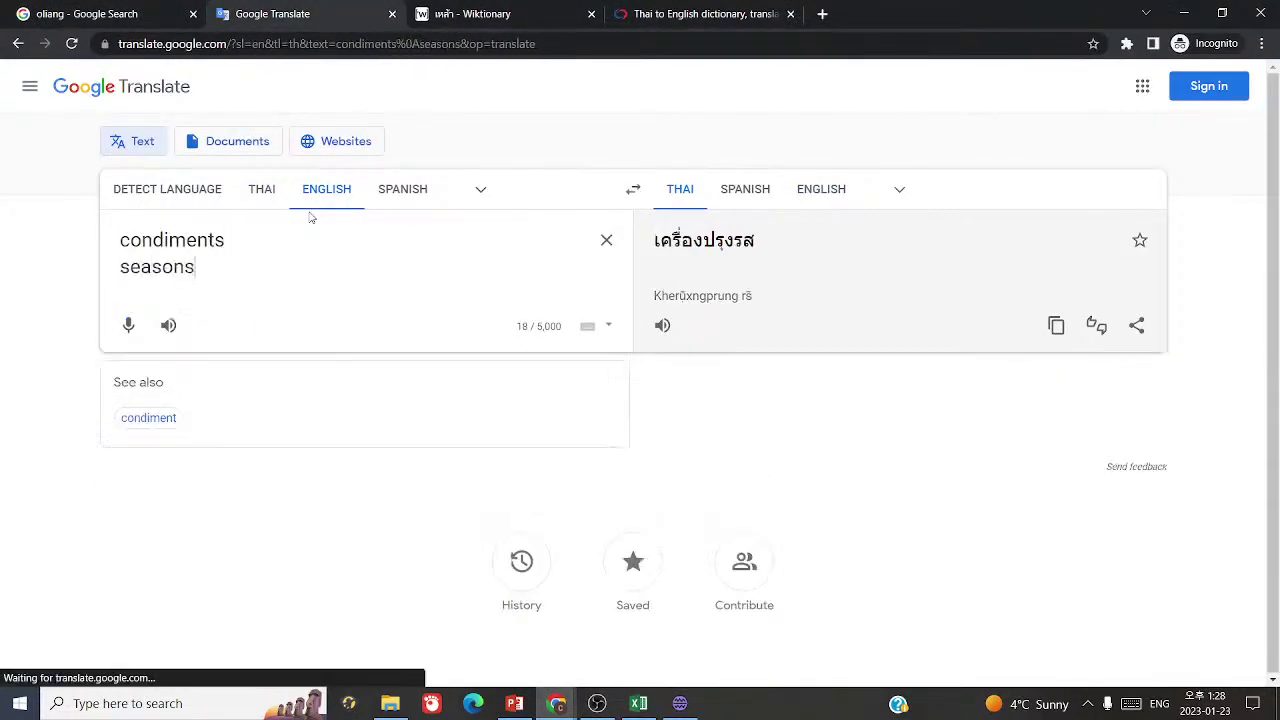
key(BackSpace)
text(ing)
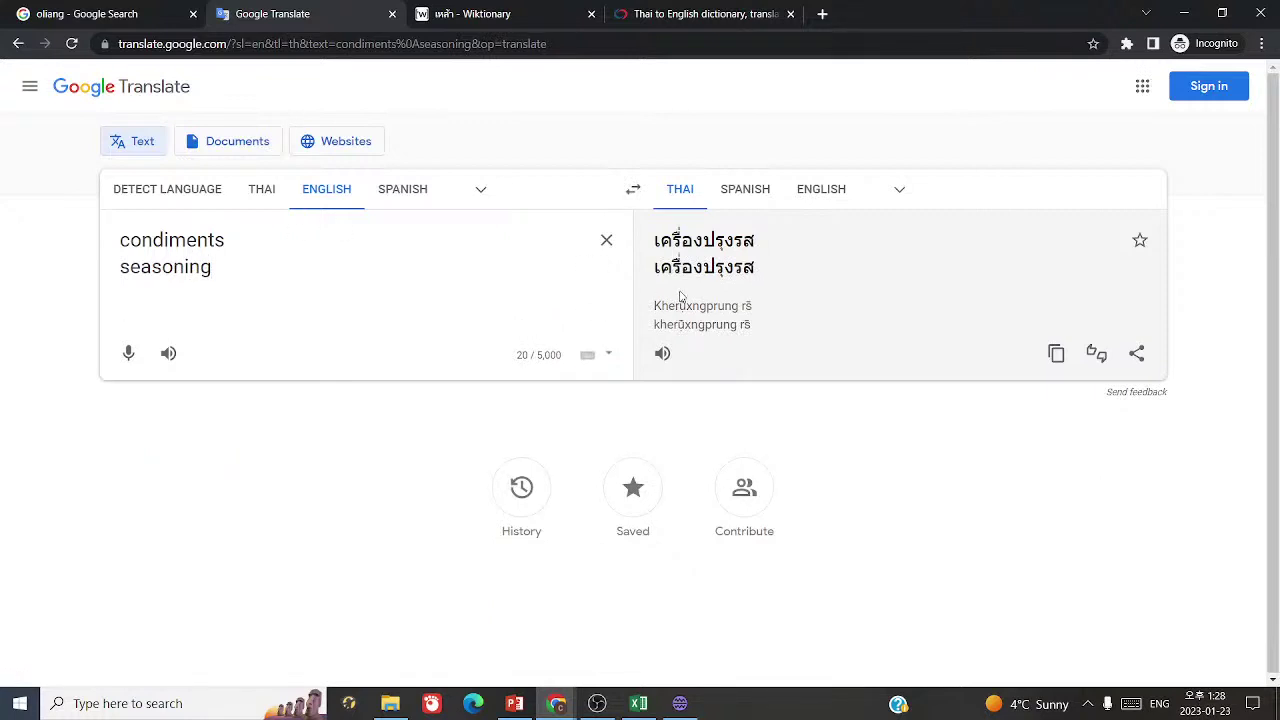
- Copy the Thai translation เครื่องปรุงรส and inspect its component ปรุงรส and the alternative translations
click(712, 244)
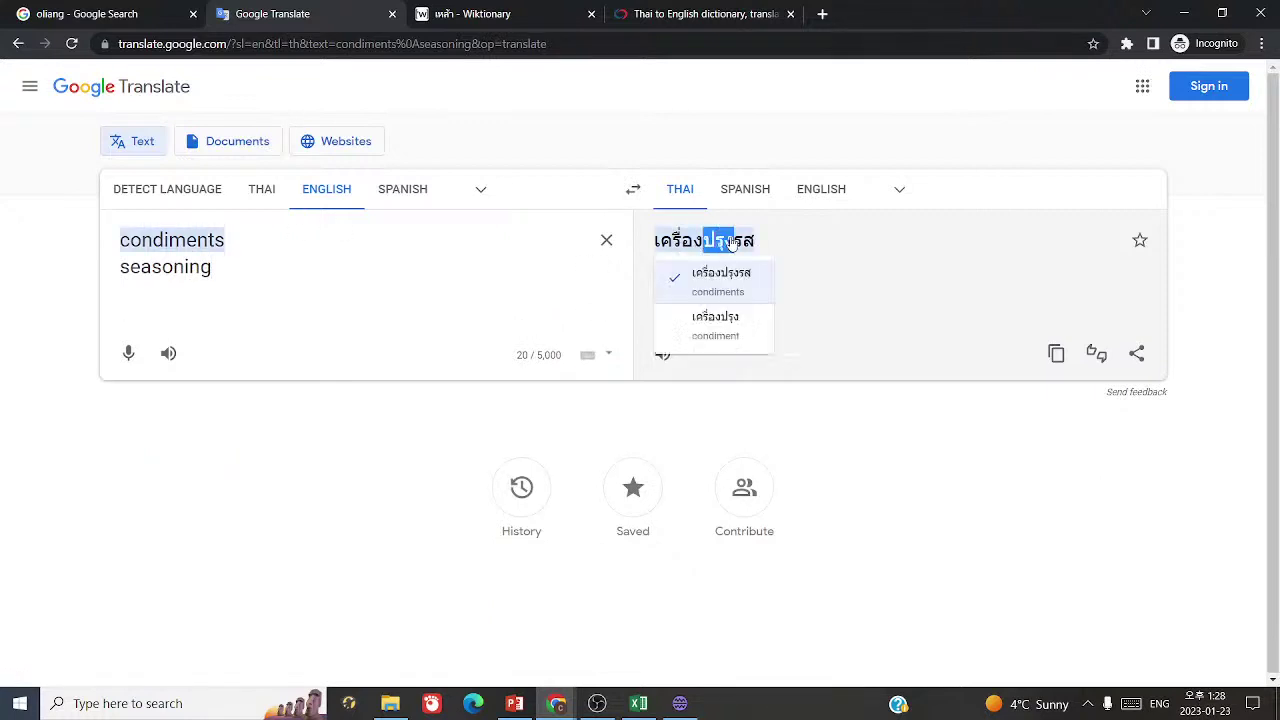
drag(777, 244, 653, 246)
key(ctrl+c)
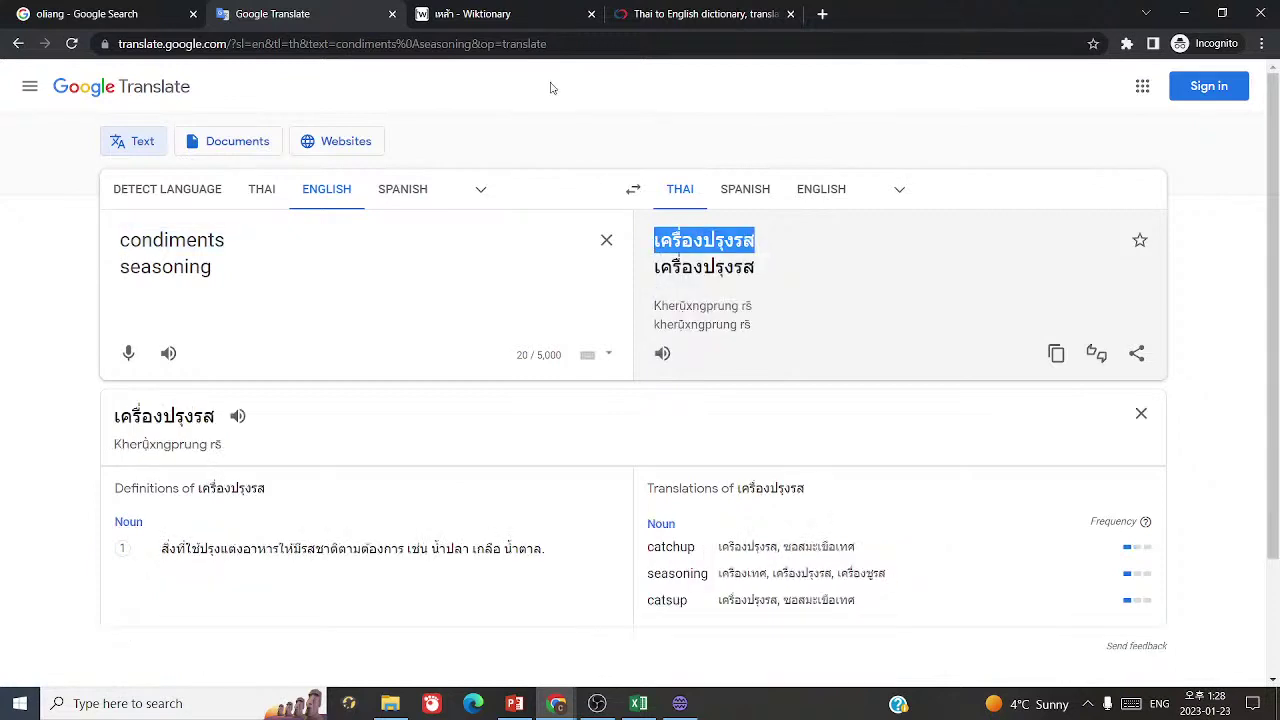
click(779, 231)
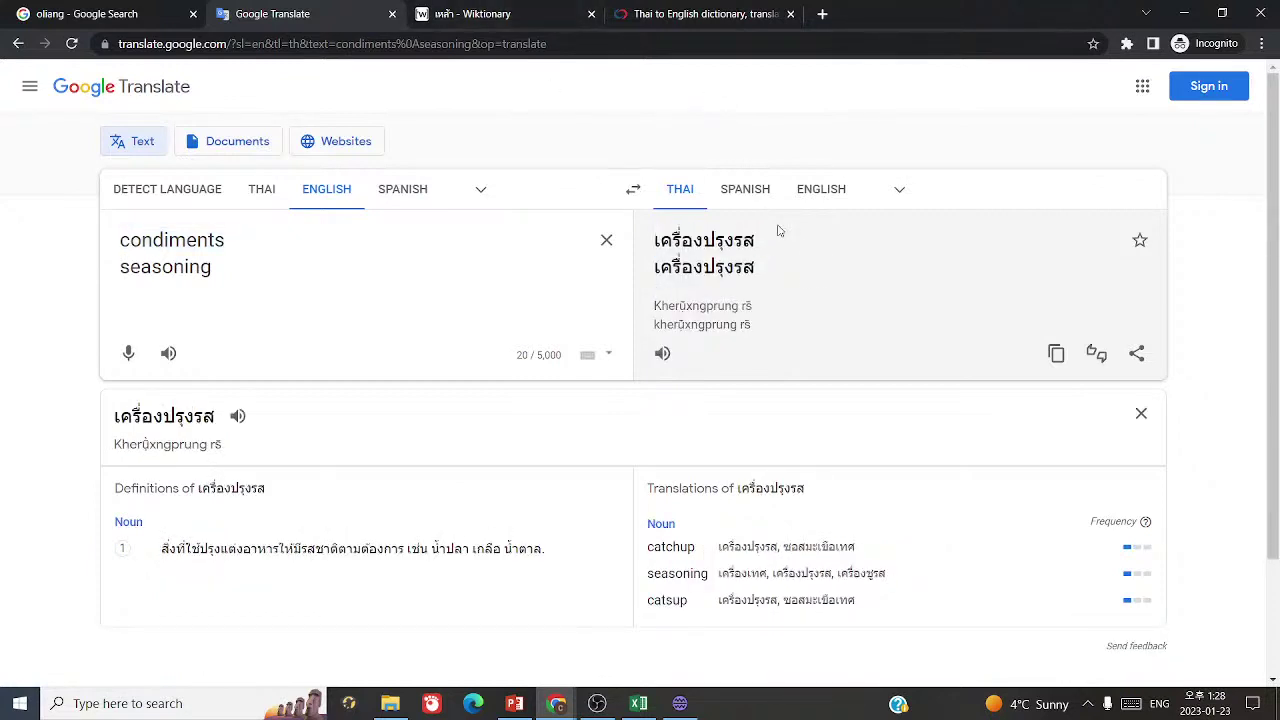
click(705, 245)
drag(705, 245, 763, 246)
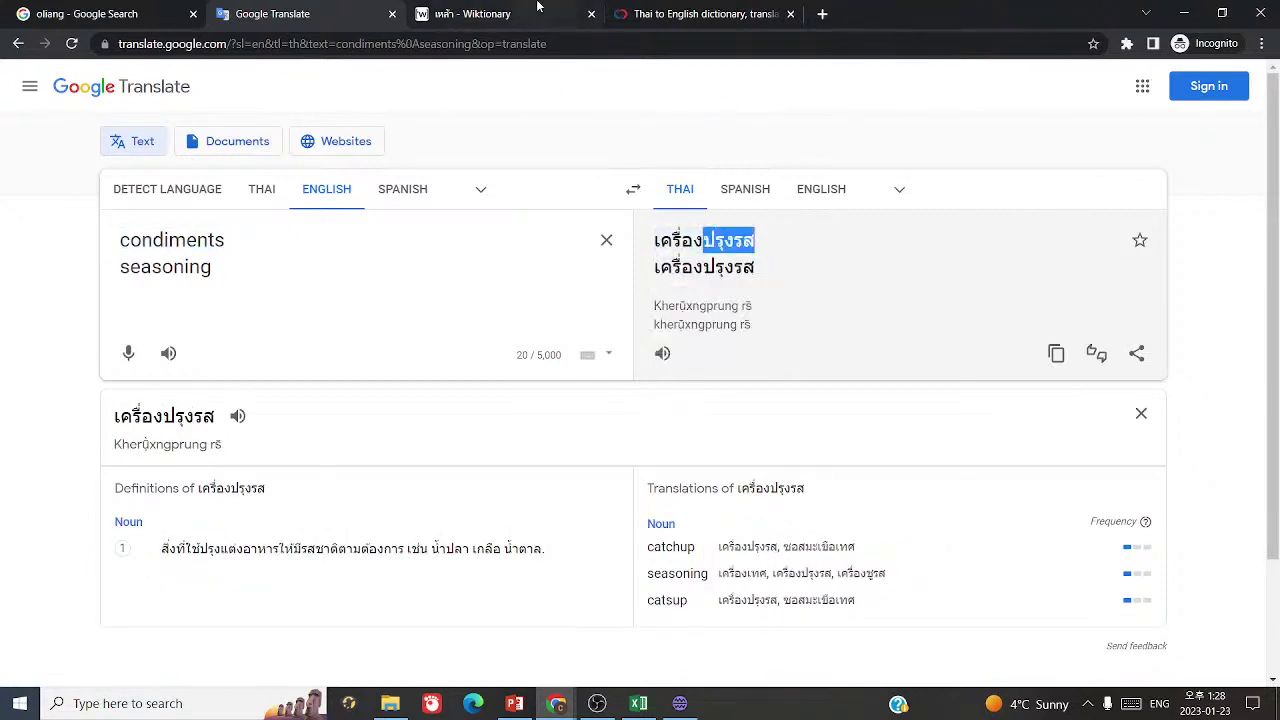
click(668, 243)
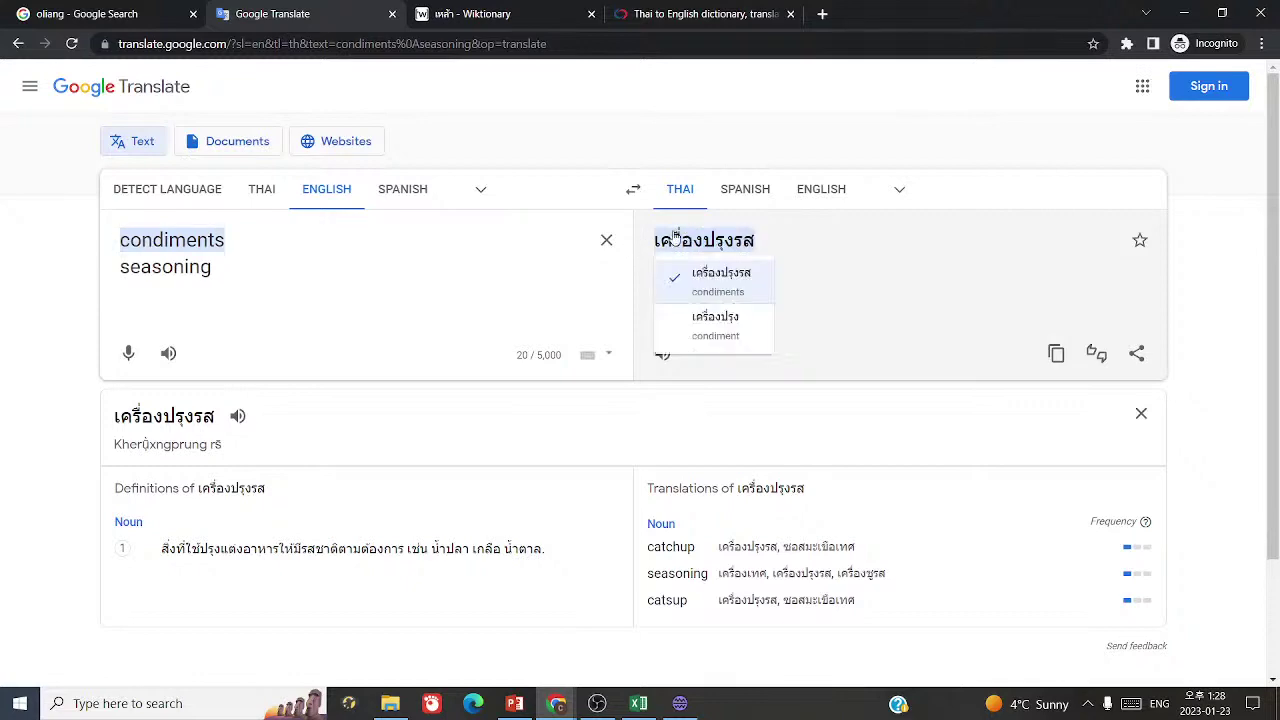
- Search Google for เครื่องปรุงรส to check what the word refers to
click(100, 14)
click(246, 81)
key(ctrl+a)
key(ctrl+v)
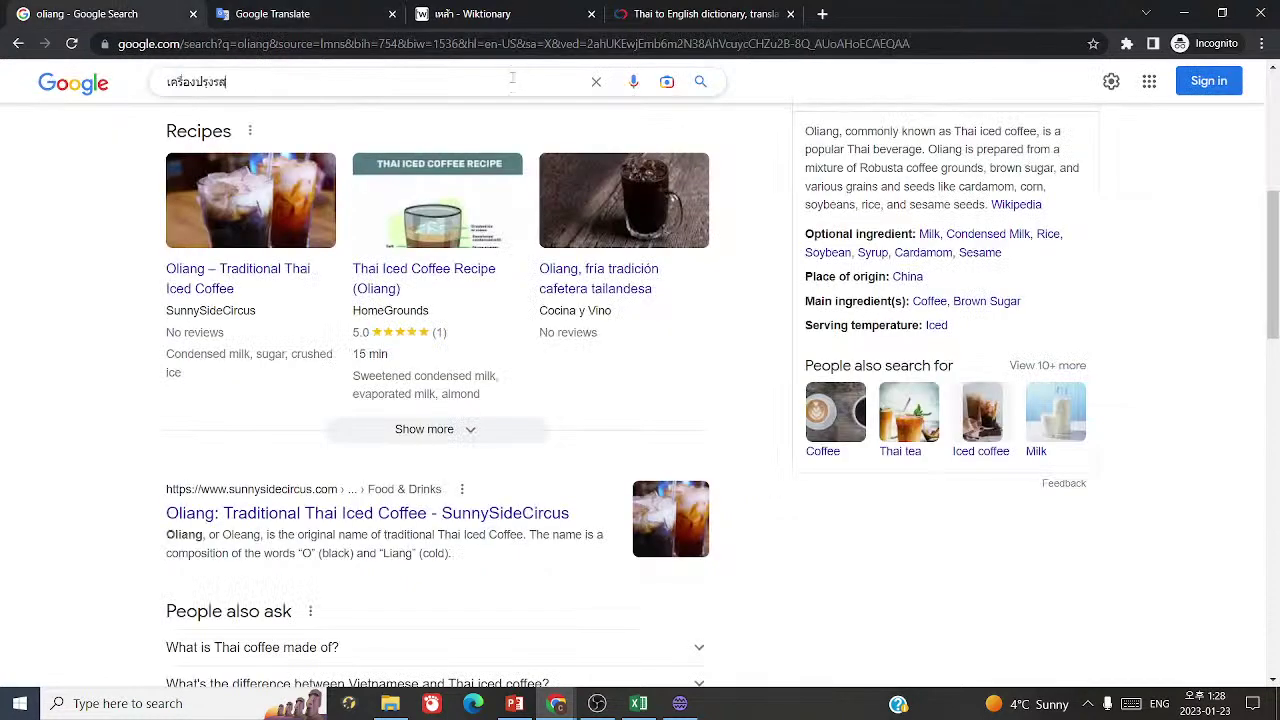
click(700, 82)
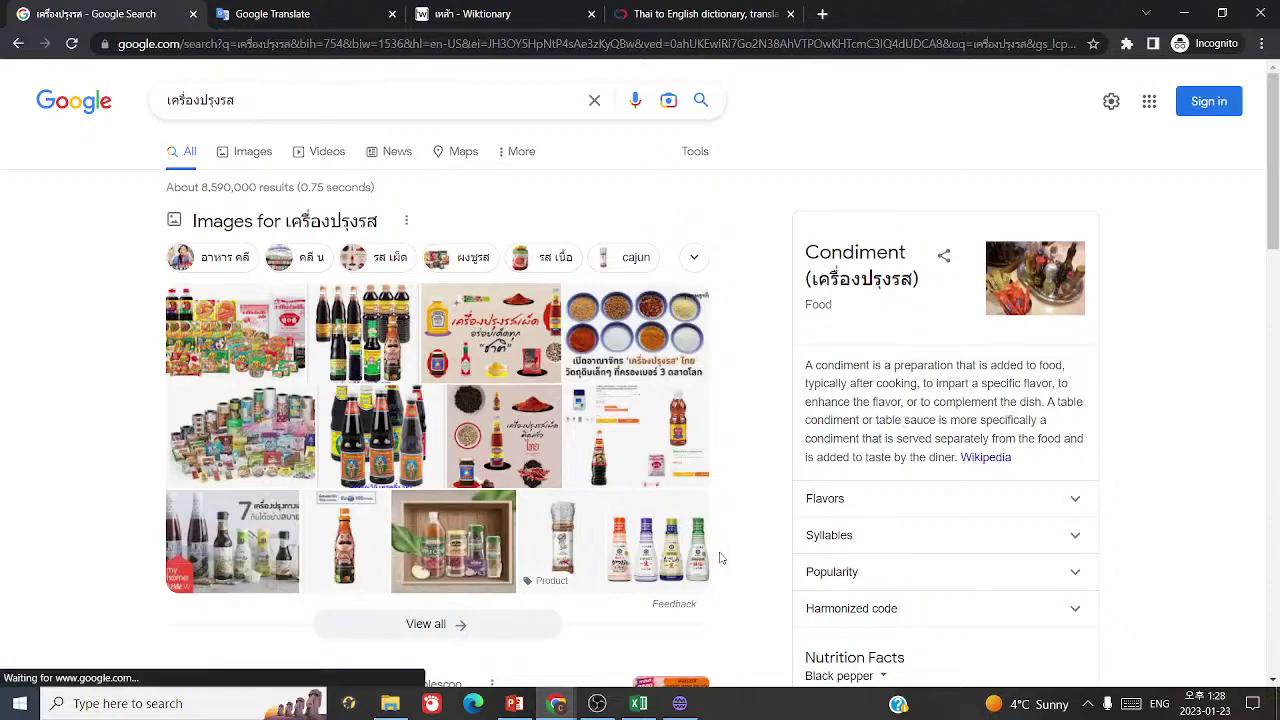
- Add a flashbang card with prompt เครื่องปรุงรส and answer "condiment, seasoning", and start a new blank card
key(alt+Tab)
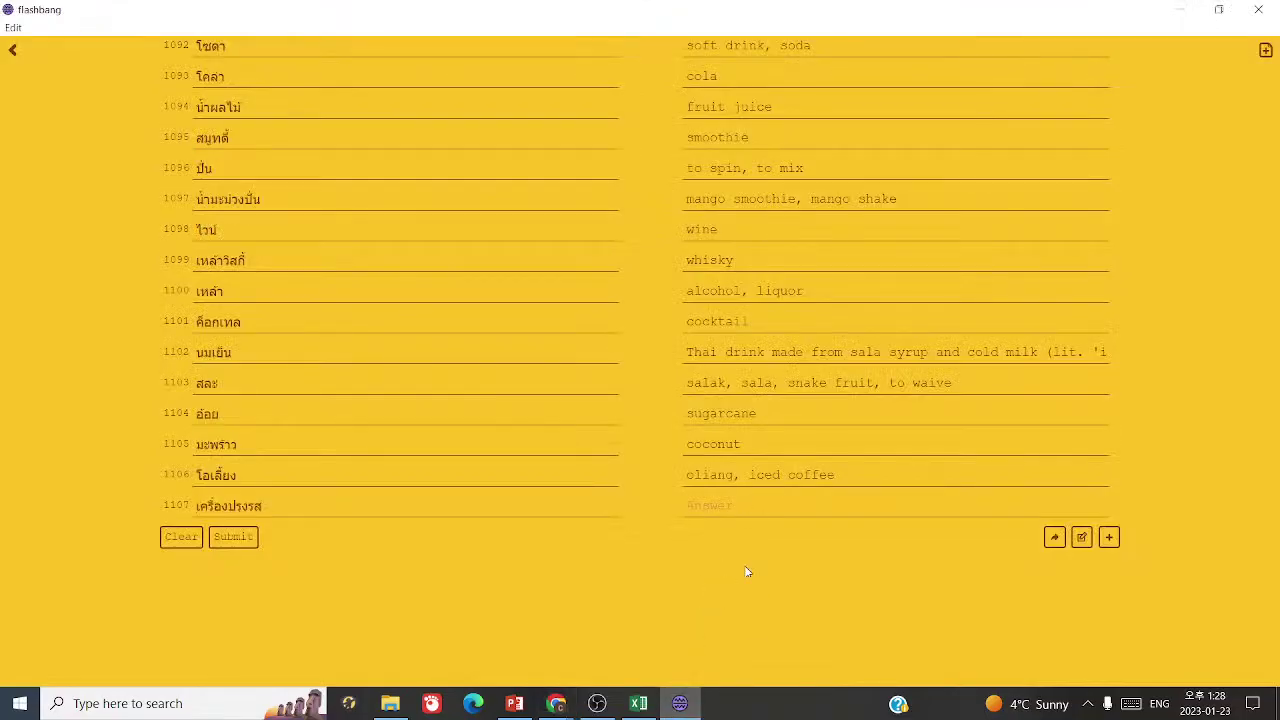
text(confi)
click(640, 704)
click(680, 704)
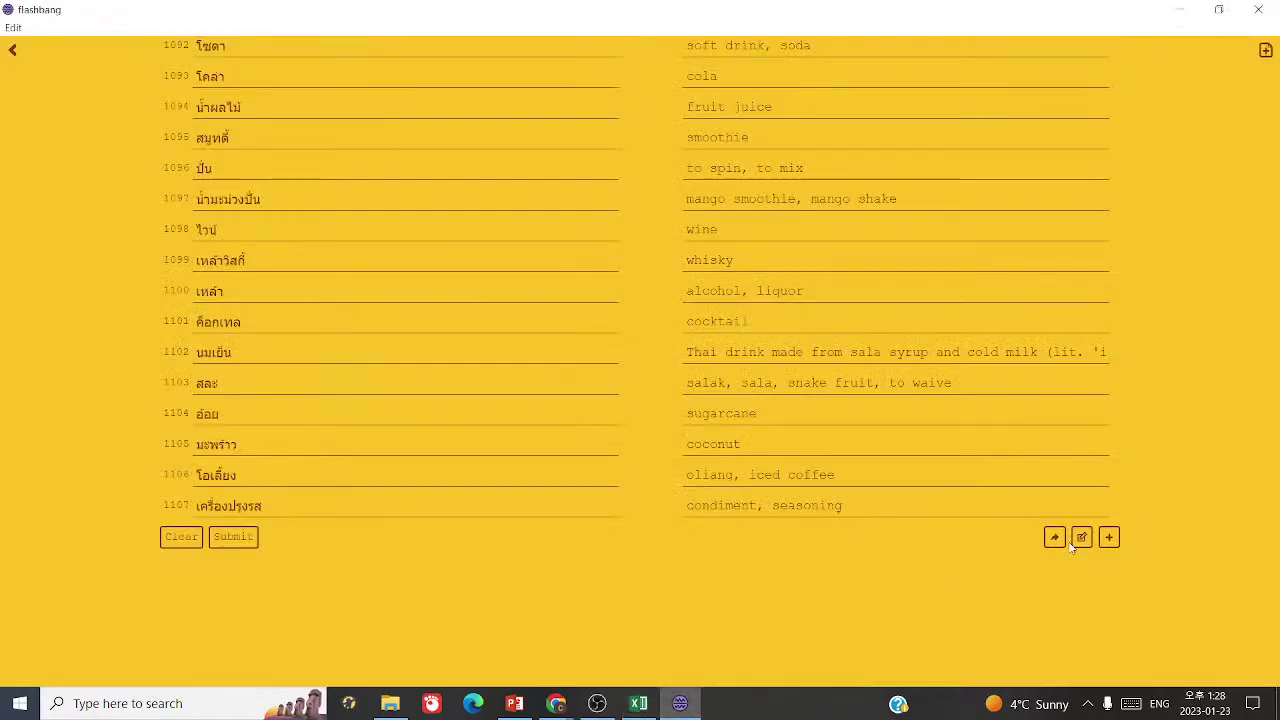
click(1108, 537)
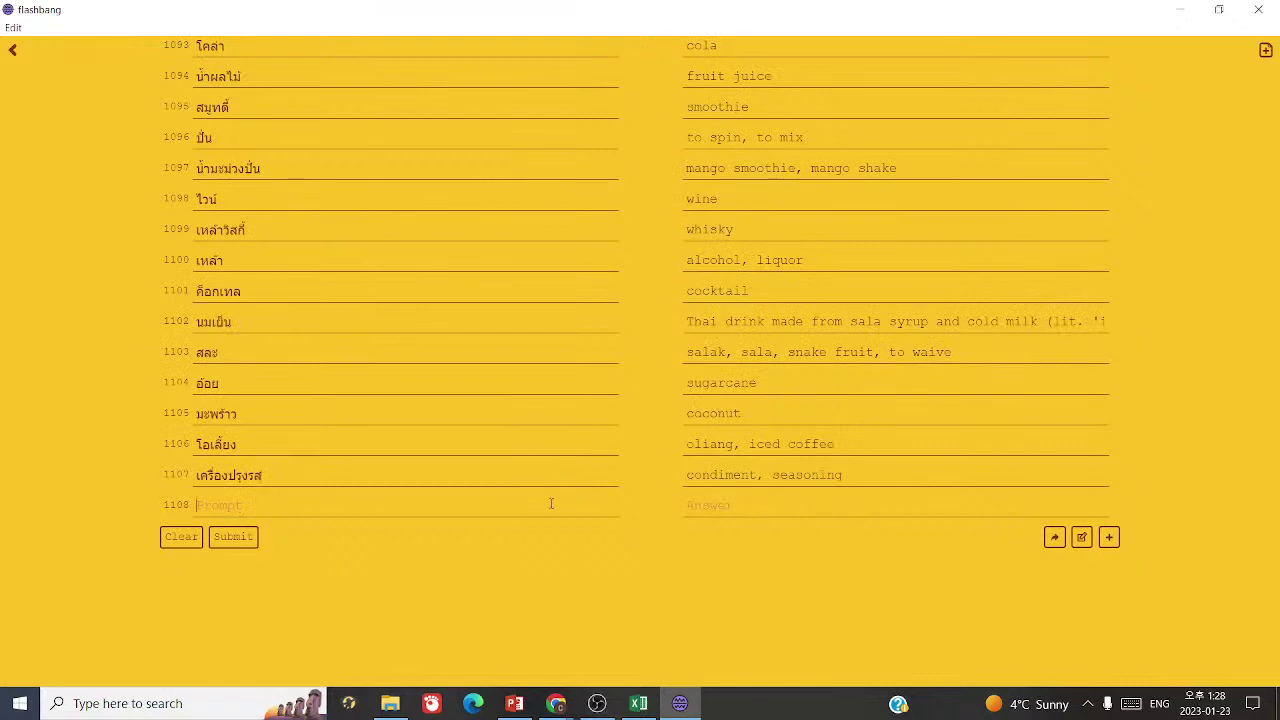
- Look up ปรุง within the Thai translation of "condiments" in Google Translate
click(556, 704)
click(342, 22)
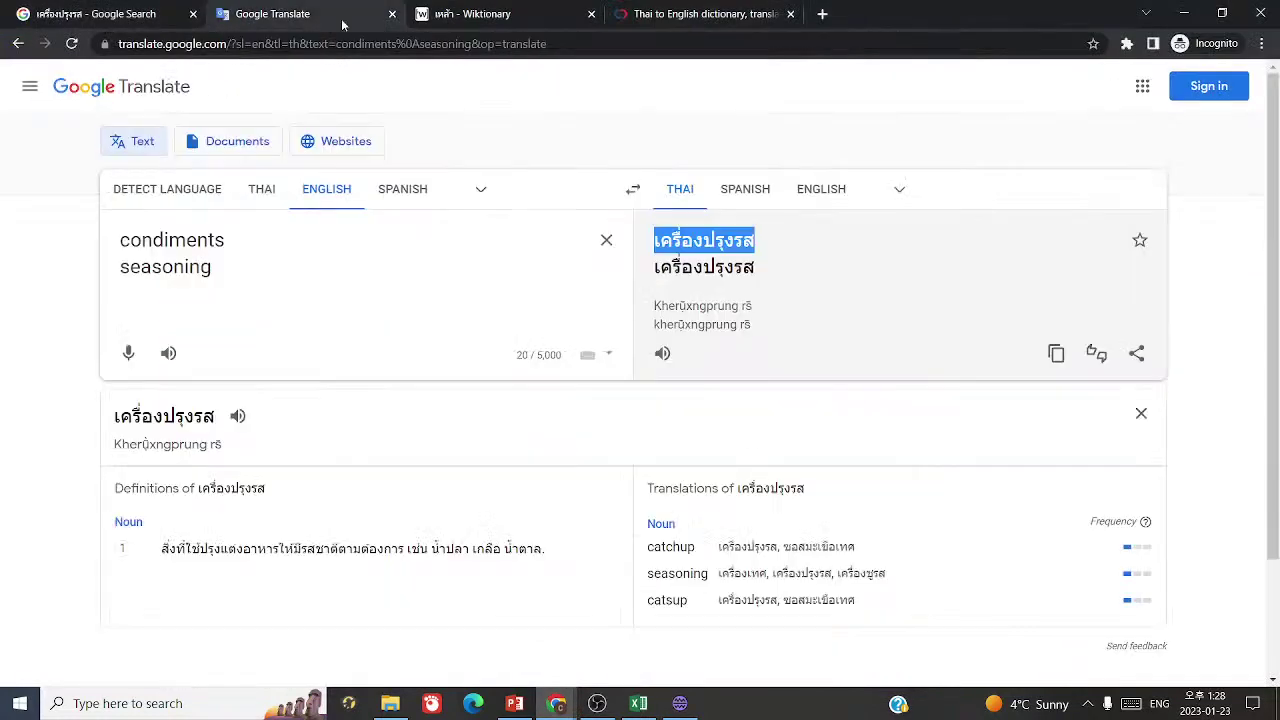
click(722, 240)
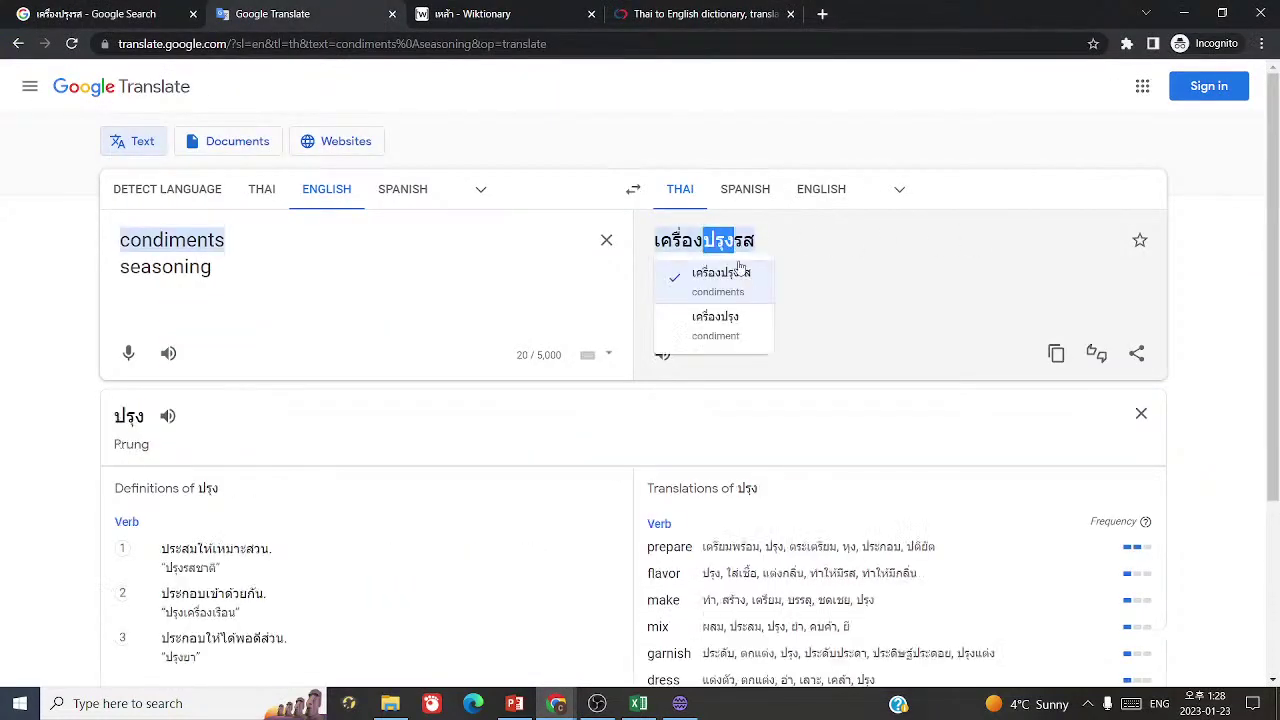
- Look up ปรุง in the thai2english dictionary and review its meaning and example compounds
click(681, 13)
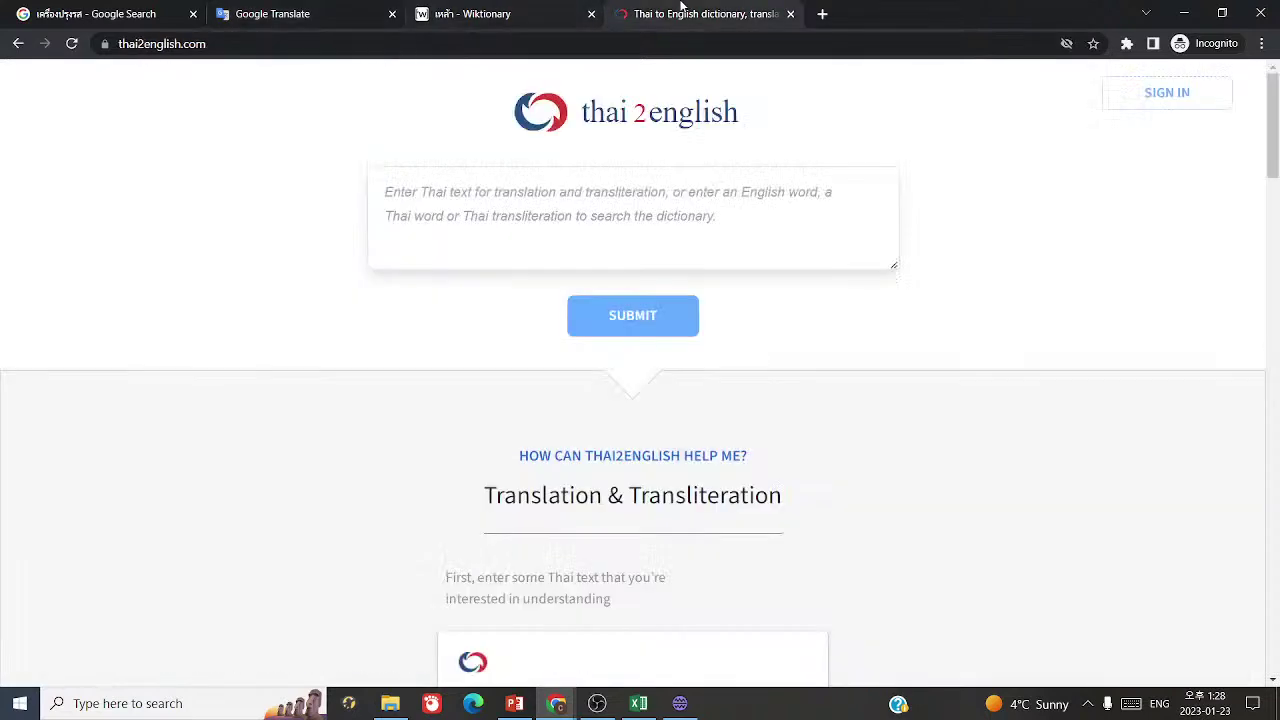
click(615, 195)
text(ปรุง)
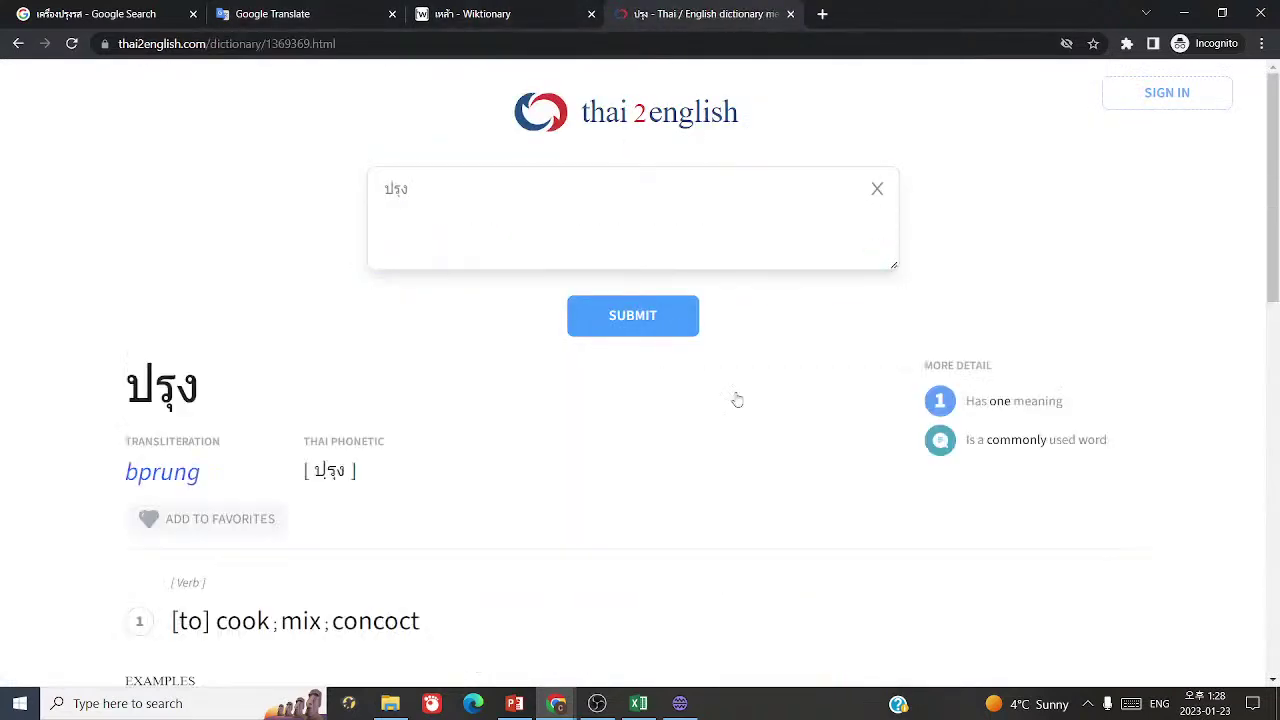
scroll(796, 472, down, 3)
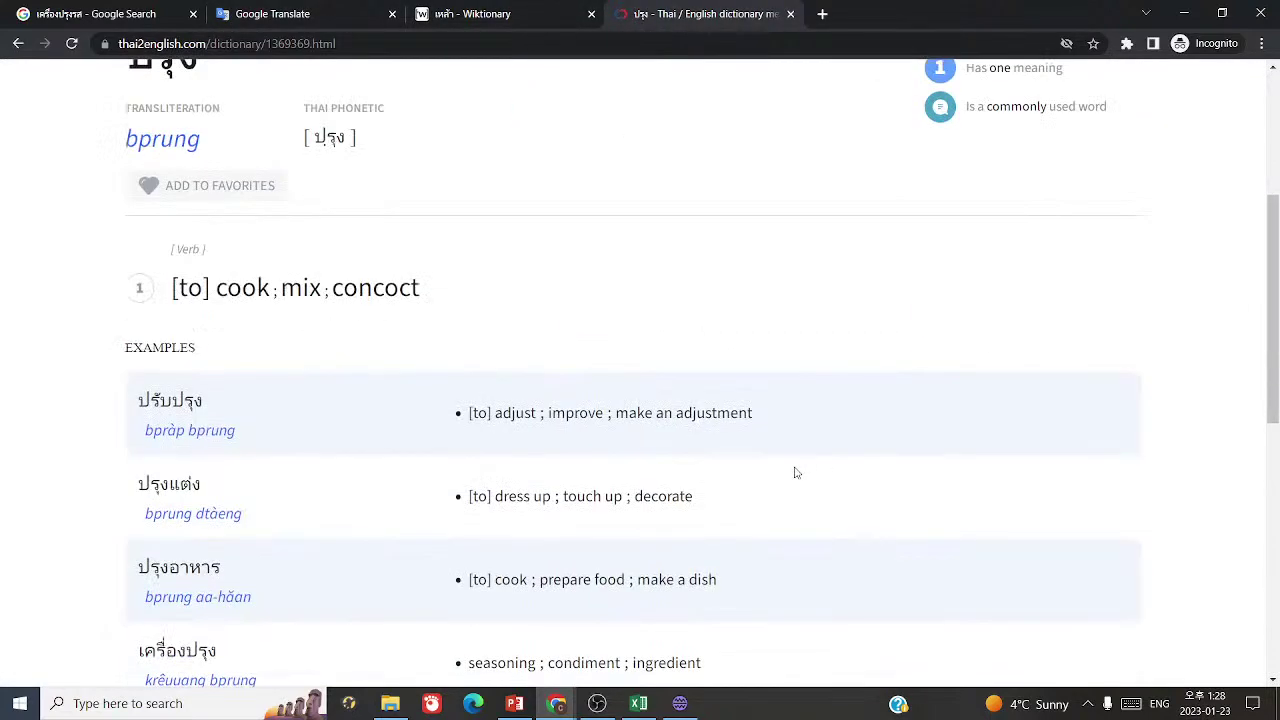
scroll(796, 472, down, 2)
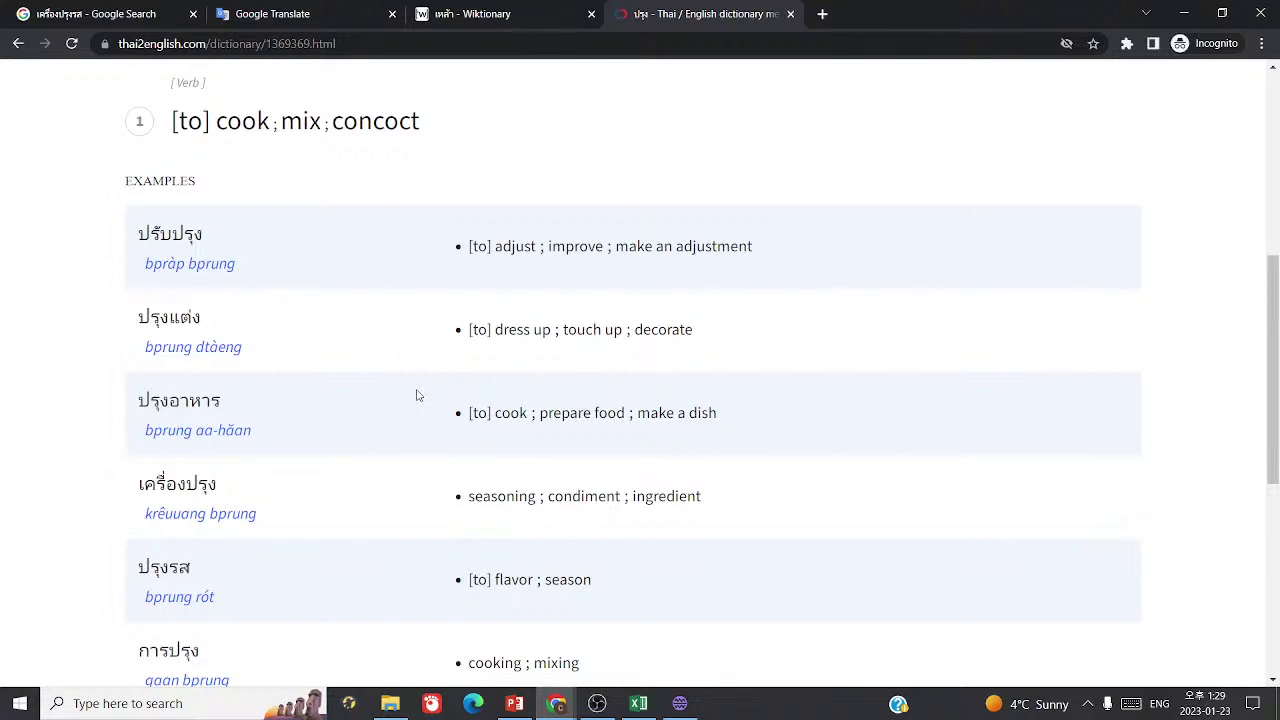
scroll(418, 396, down, 3)
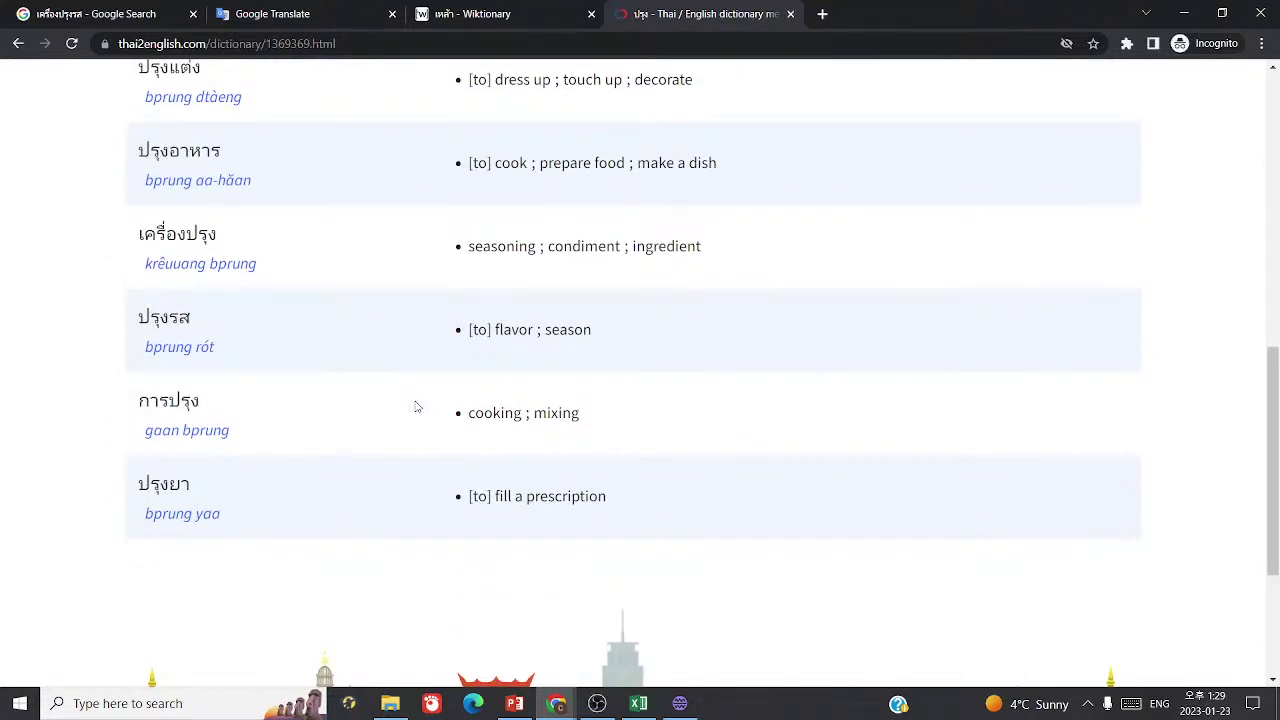
- Look up ปรุง on Wiktionary and read its verb meanings and derived terms
click(500, 14)
scroll(1239, 119, up, 10)
click(1238, 98)
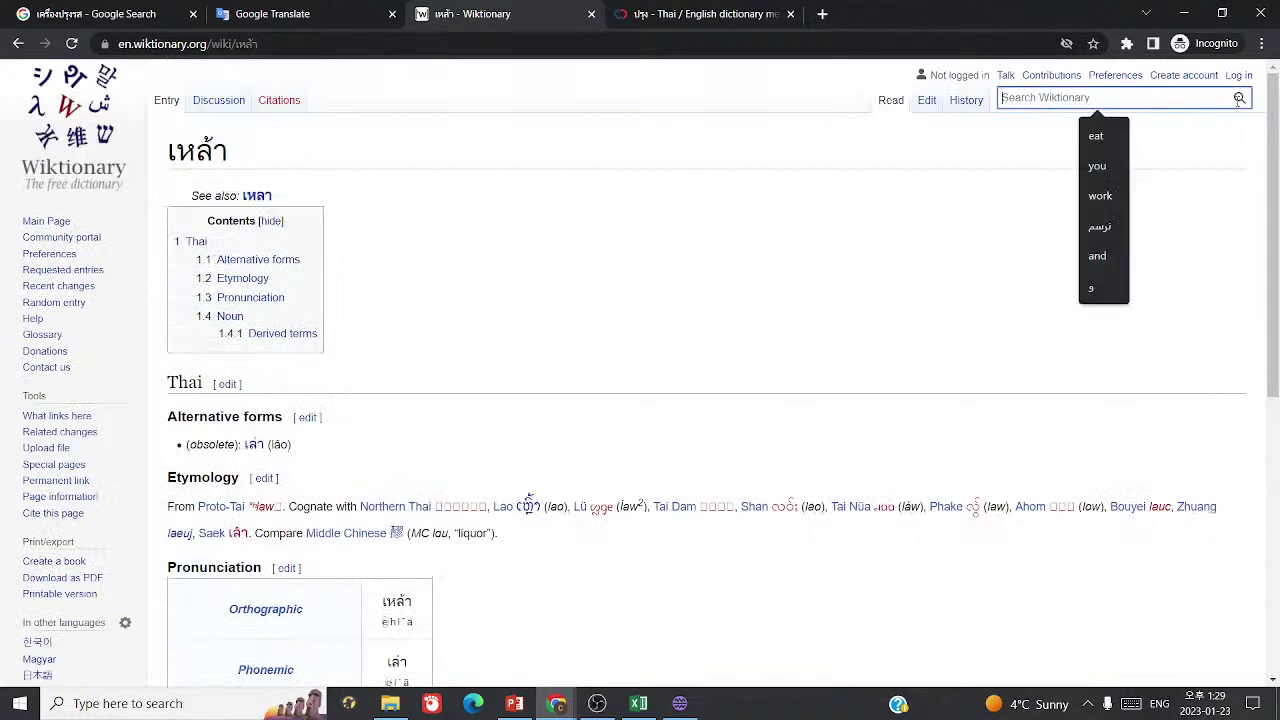
text(ปรุง)
key(Return)
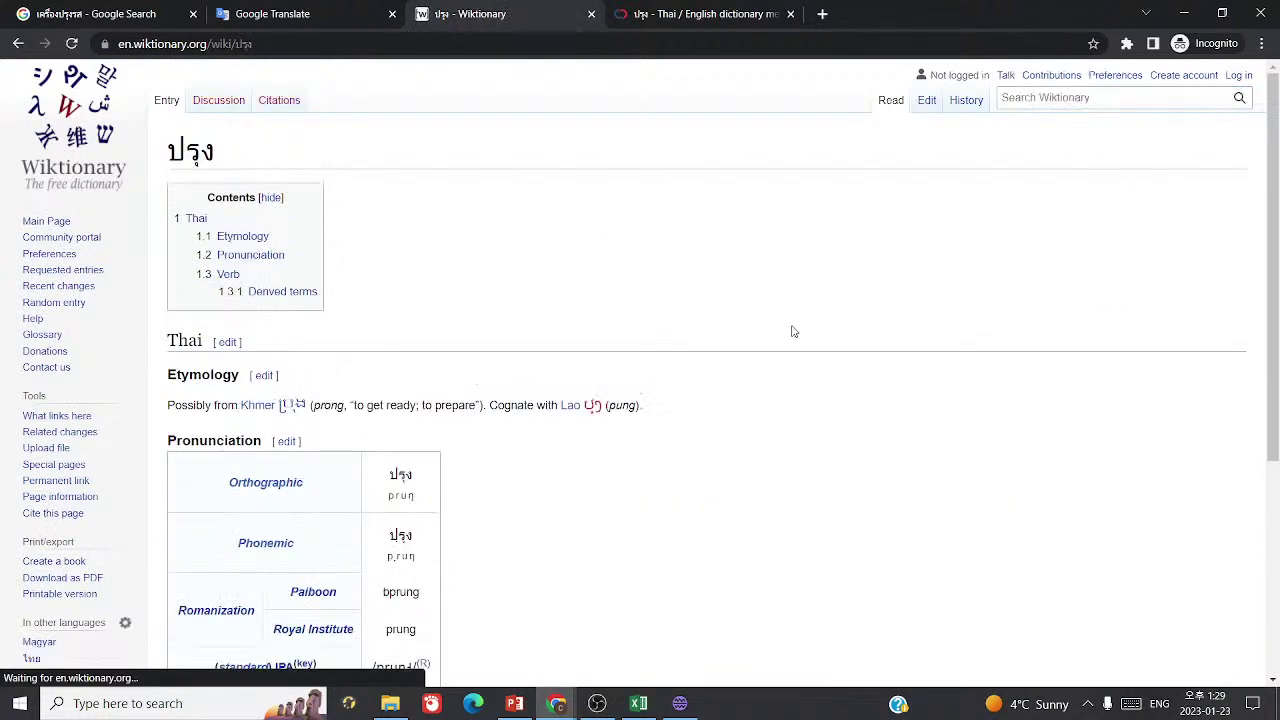
scroll(857, 432, down, 3)
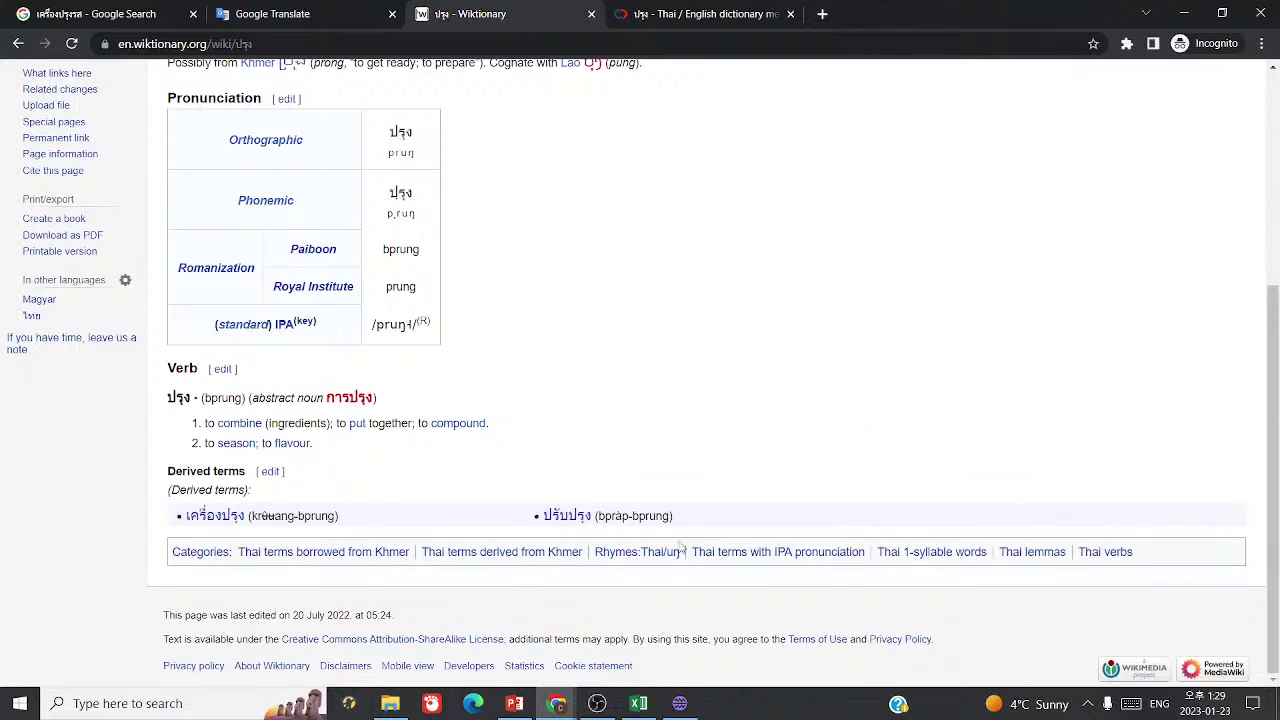
- Add a flashbang card with prompt ปรุง and answer "to combine ingredients, to season", and start a new blank card
click(680, 703)
text(ปรุง)
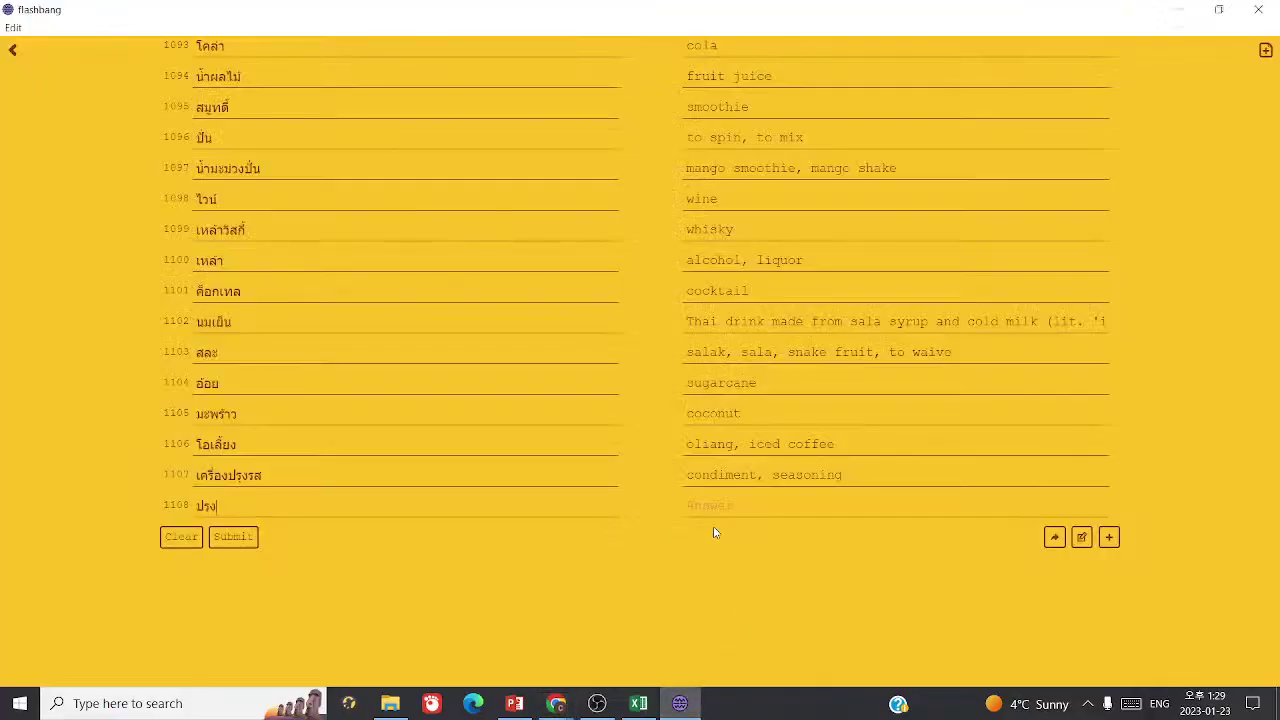
text(to com)
key(BackSpace)
text(season, to comib)
key(ctrl+a)
text(to combine ingredients, to season)
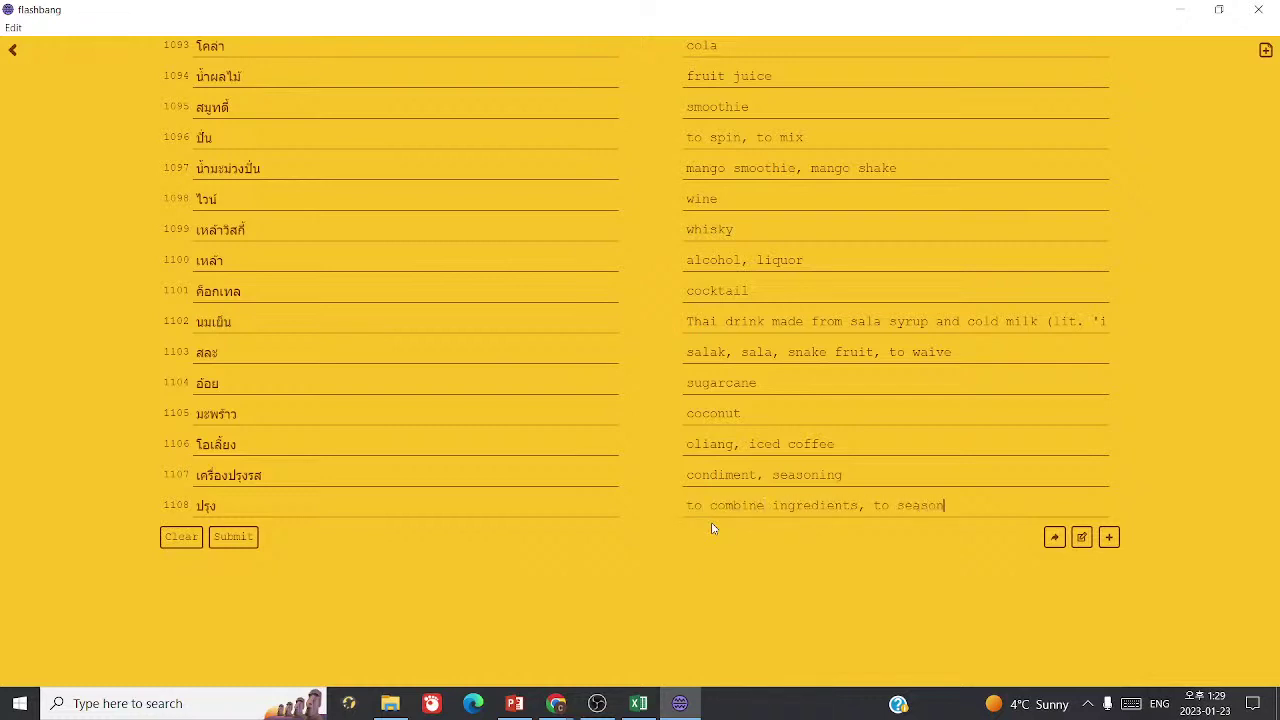
click(1108, 537)
- Recheck the Wiktionary senses of ปรุง and append ", to flavour" to the answer on its flashbang card
click(556, 703)
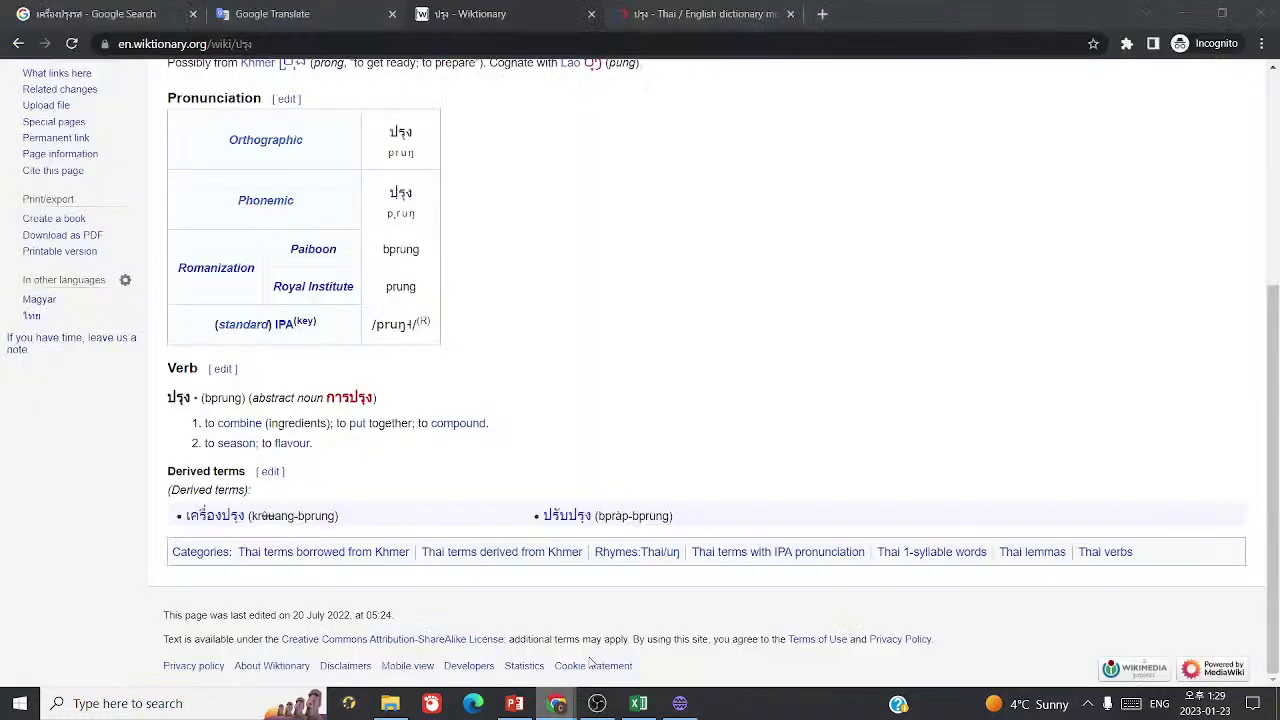
key(alt+Tab)
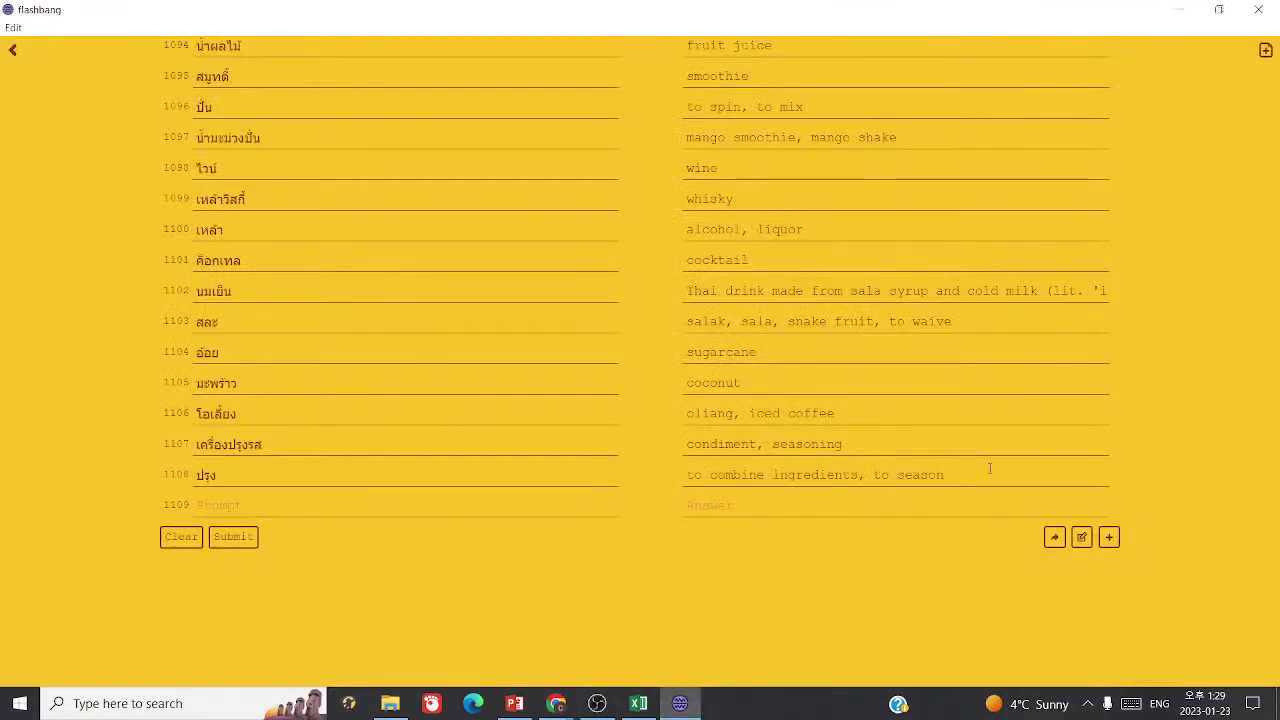
text(, to flavour)
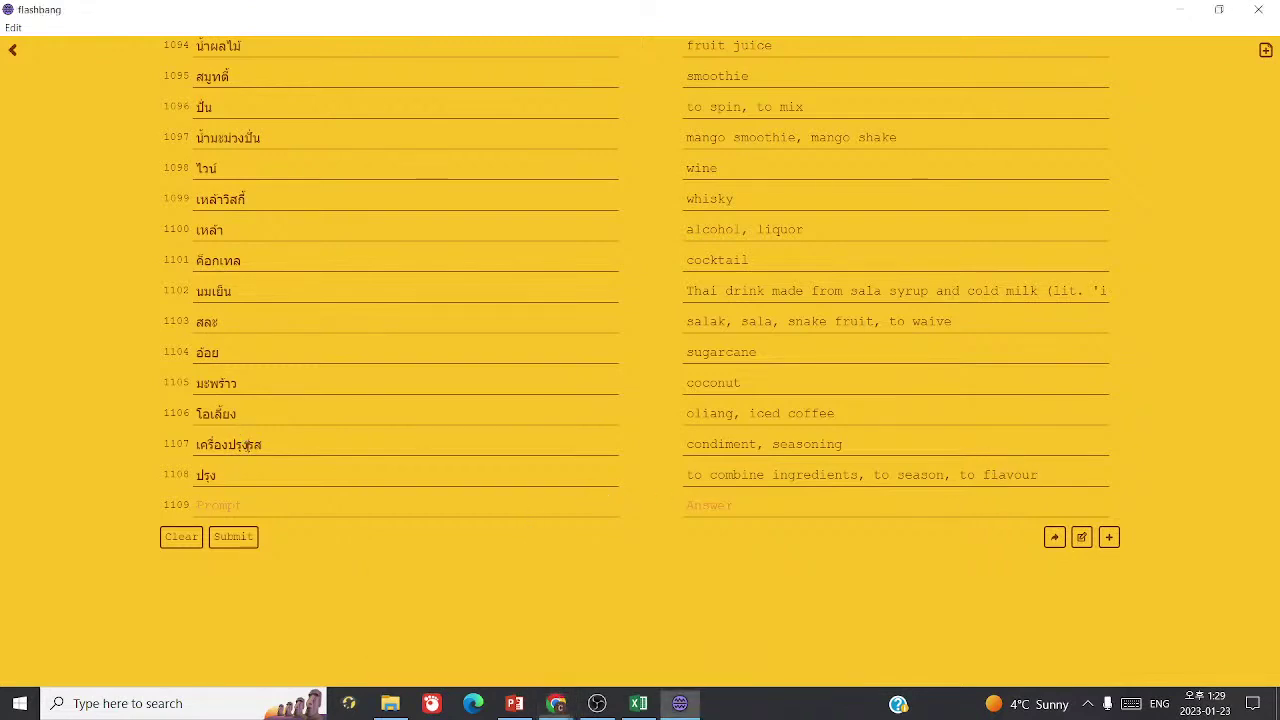
- Search the Excel word list for รส to check whether it is already included, and return to flashbang
key(alt+Tab)
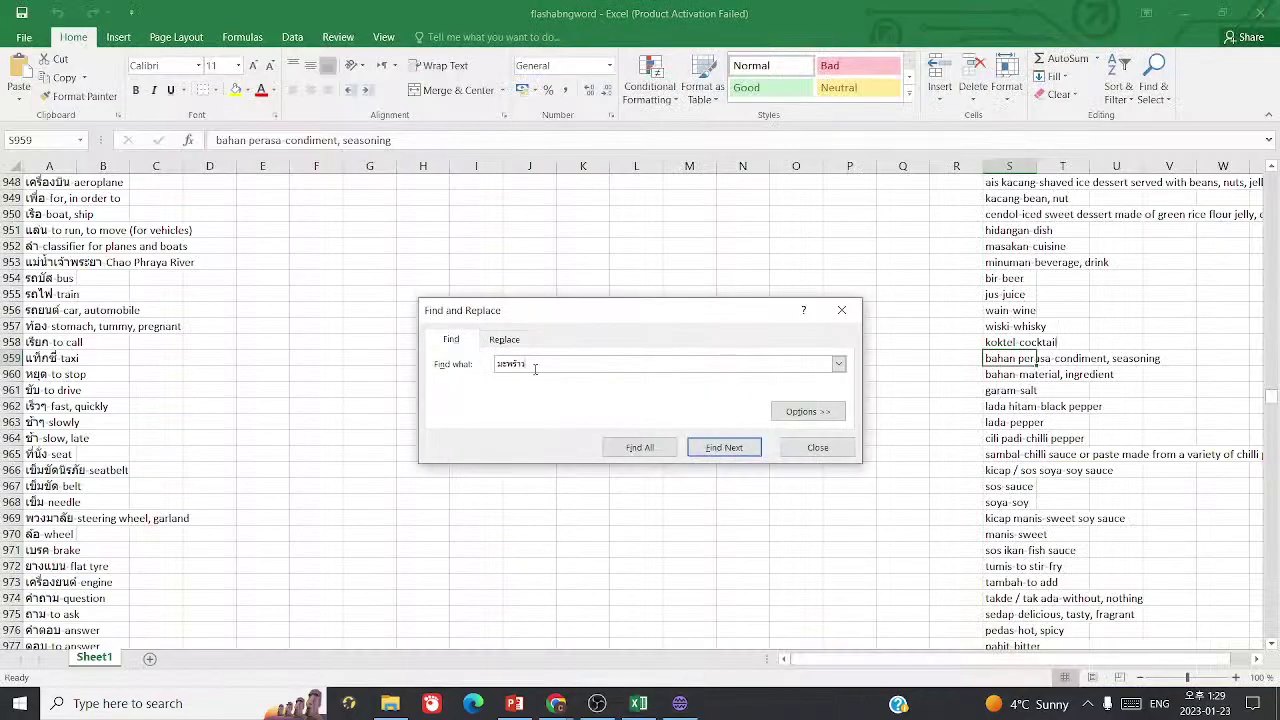
double_click(535, 368)
text(รส)
click(724, 447)
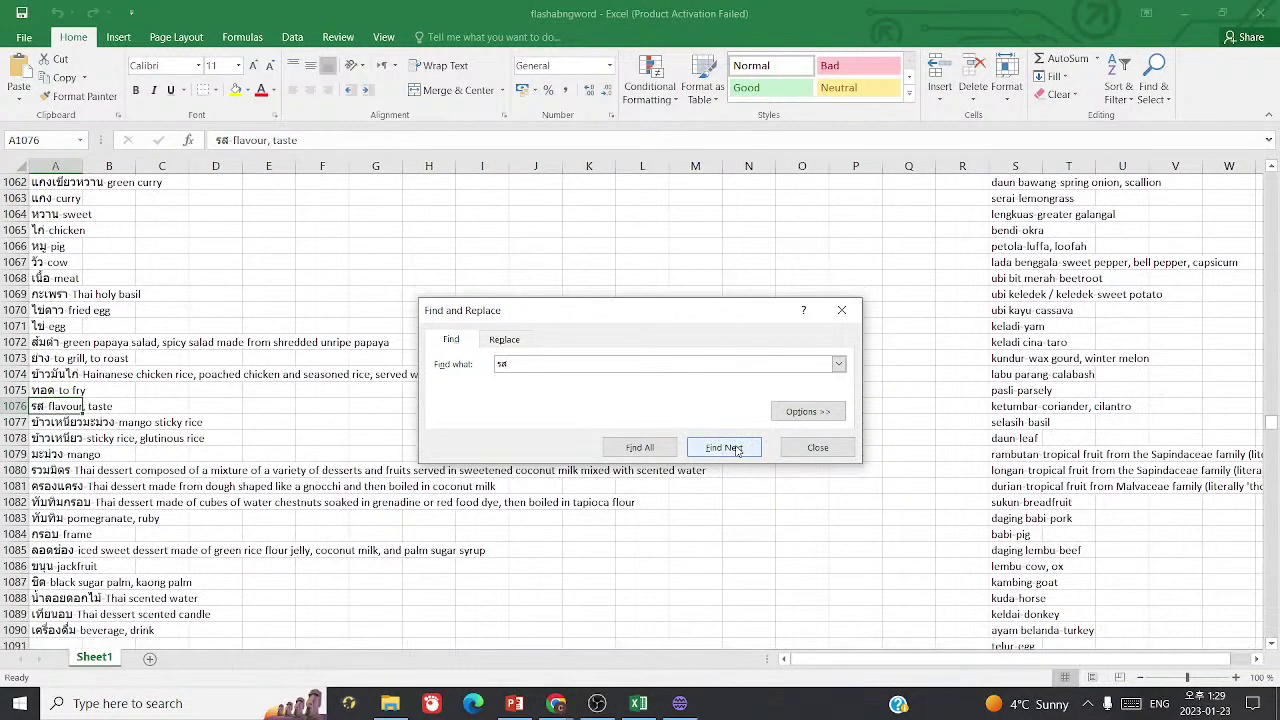
key(alt+Tab)
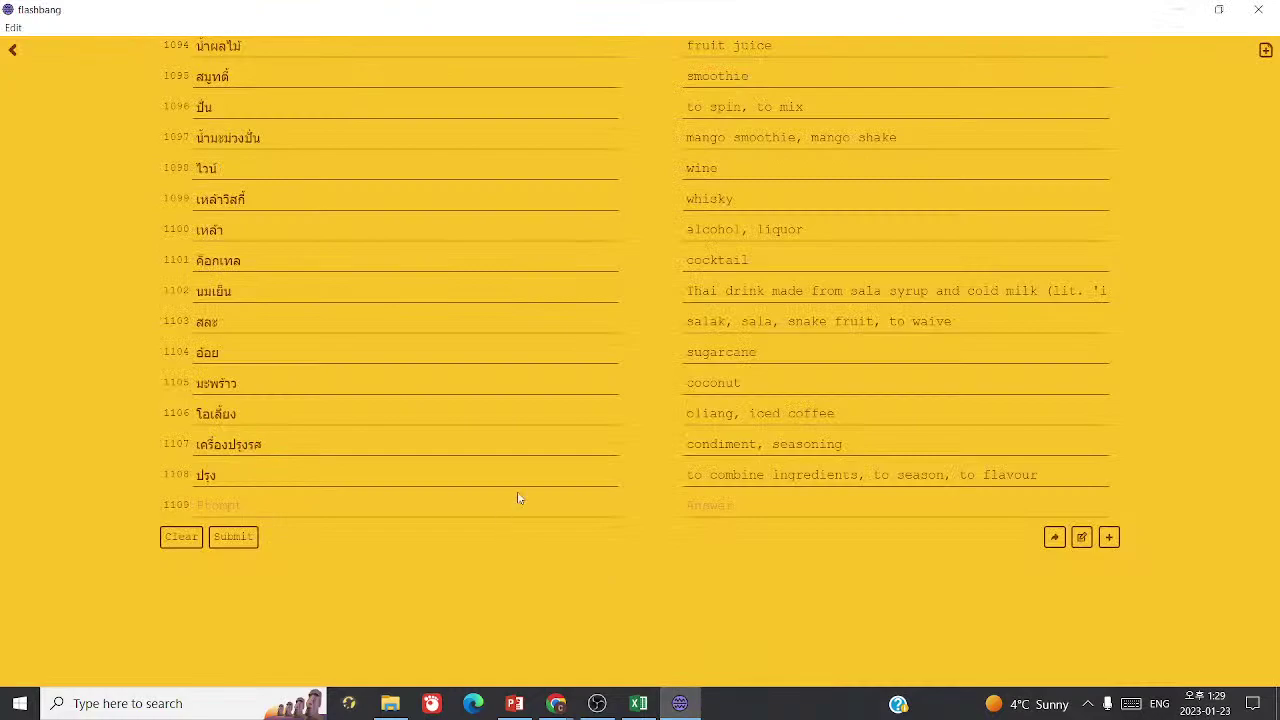
- Close the Excel search and find the "bahan-material, ingredient" entry in column S, below the condiment entry
click(638, 703)
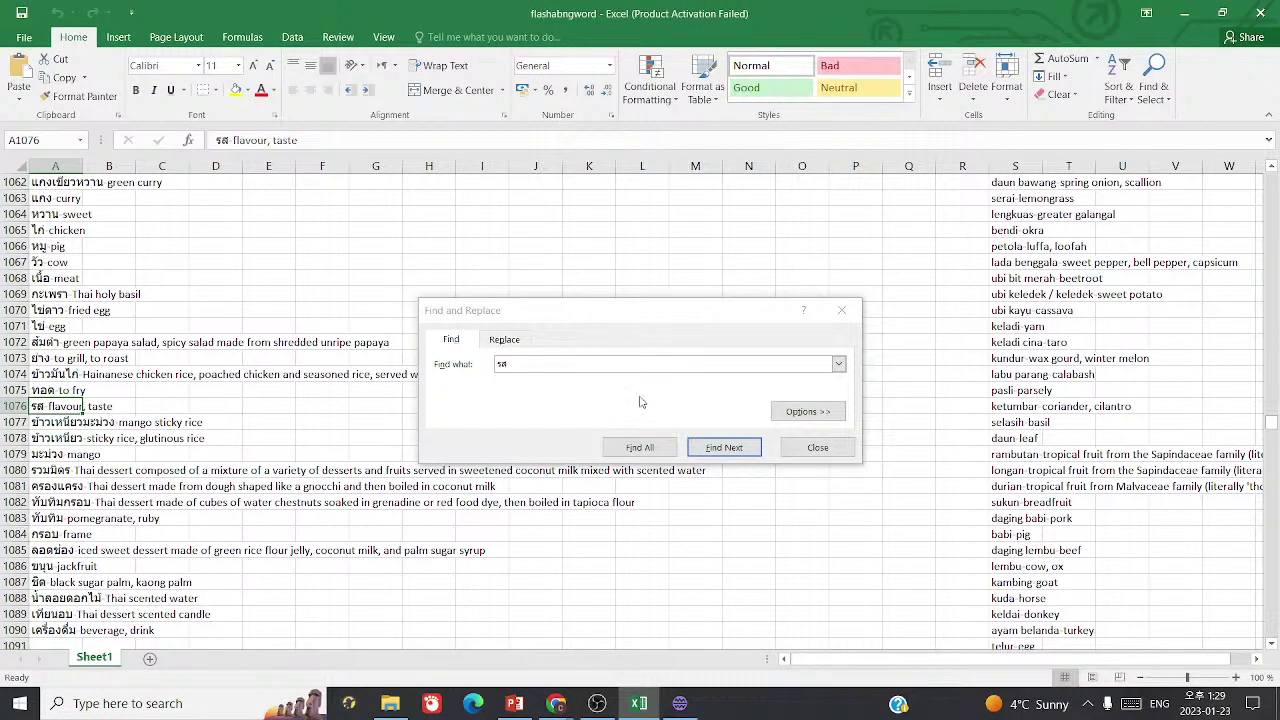
click(1066, 472)
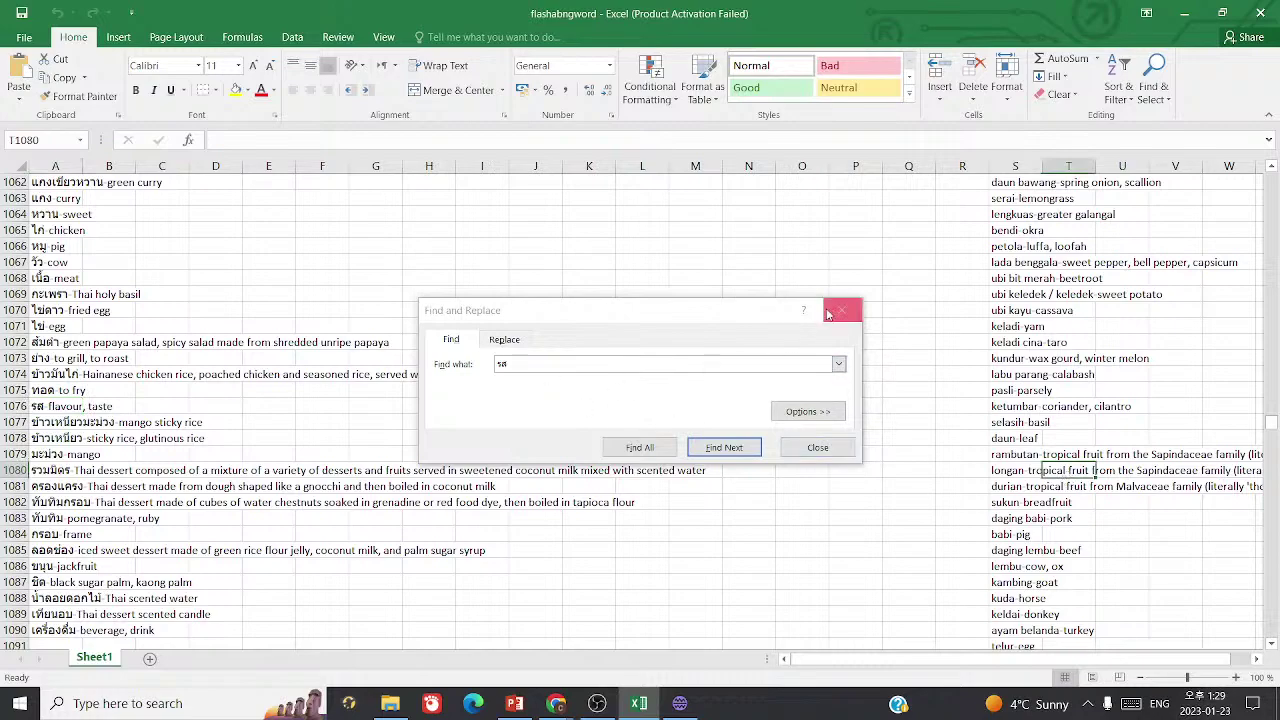
click(841, 311)
scroll(1036, 344, up, 19)
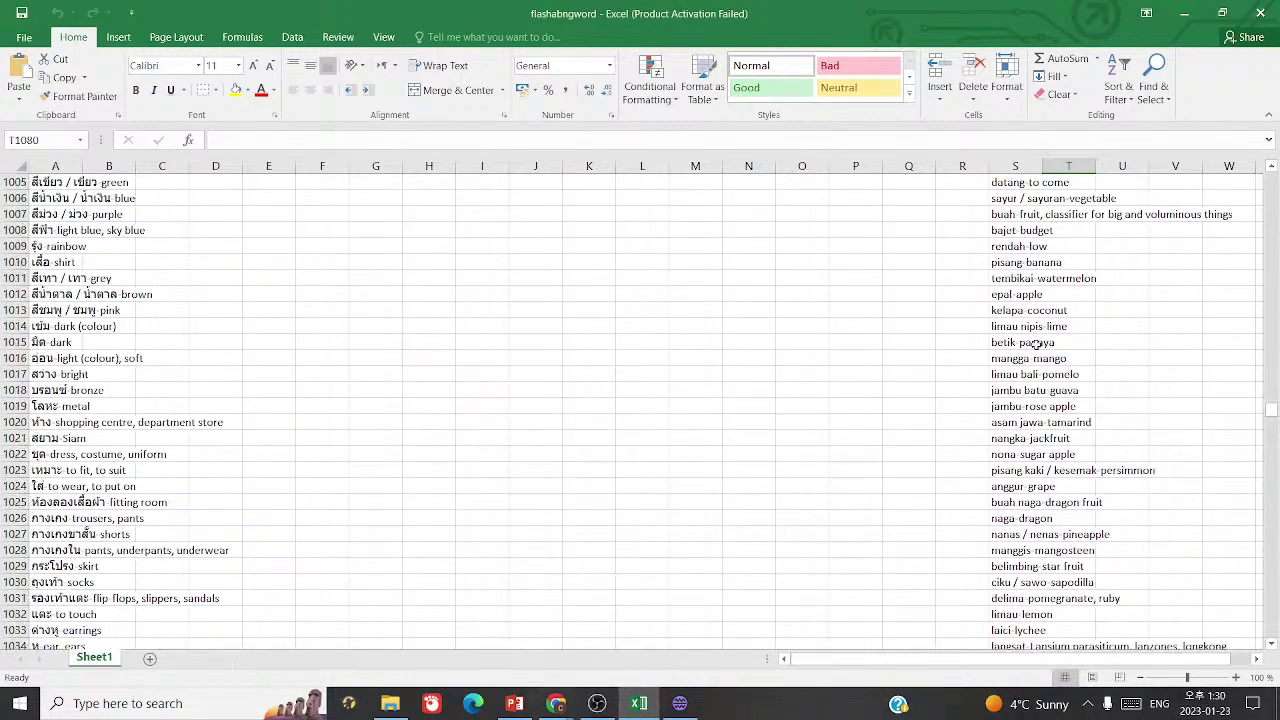
scroll(1036, 344, up, 15)
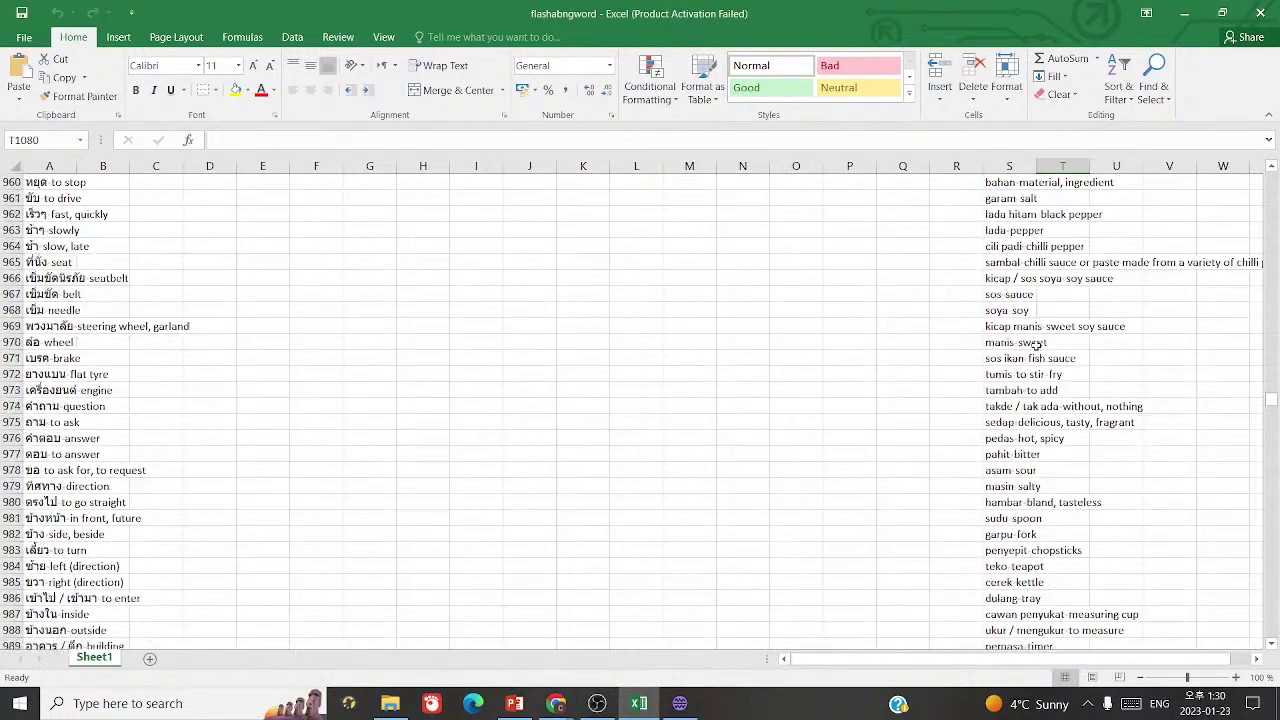
scroll(998, 183, up, 1)
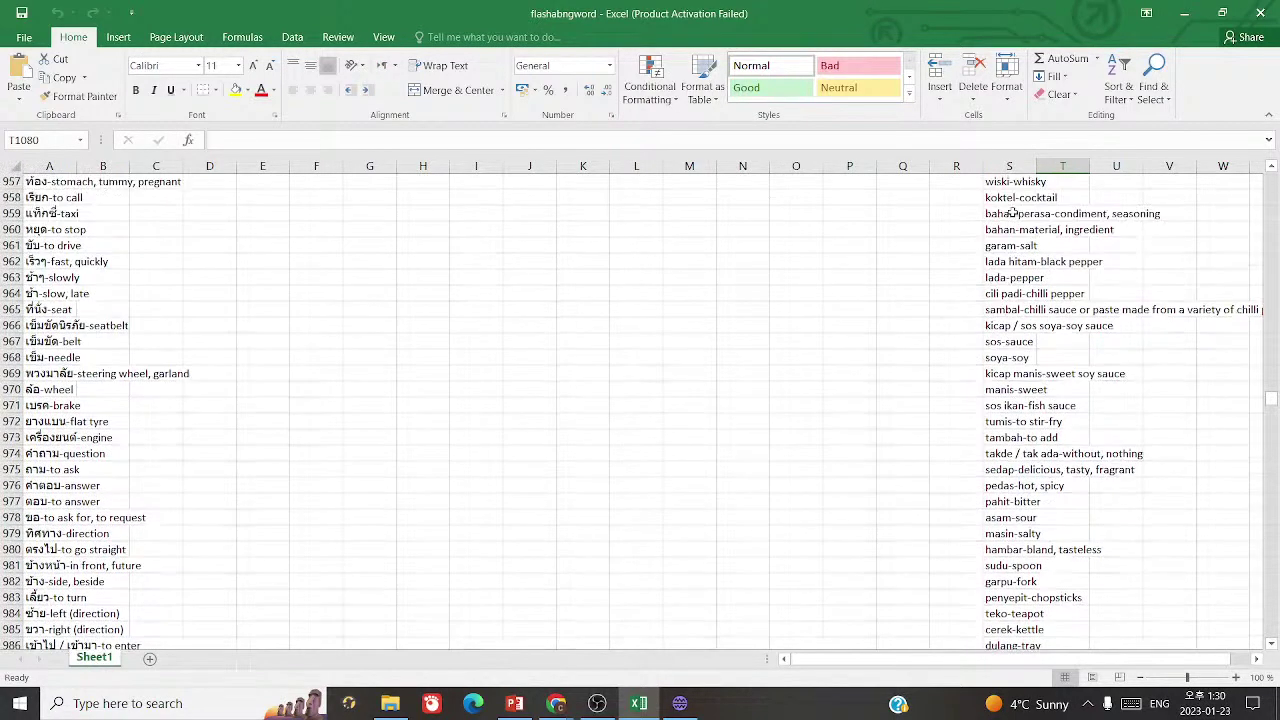
click(1010, 230)
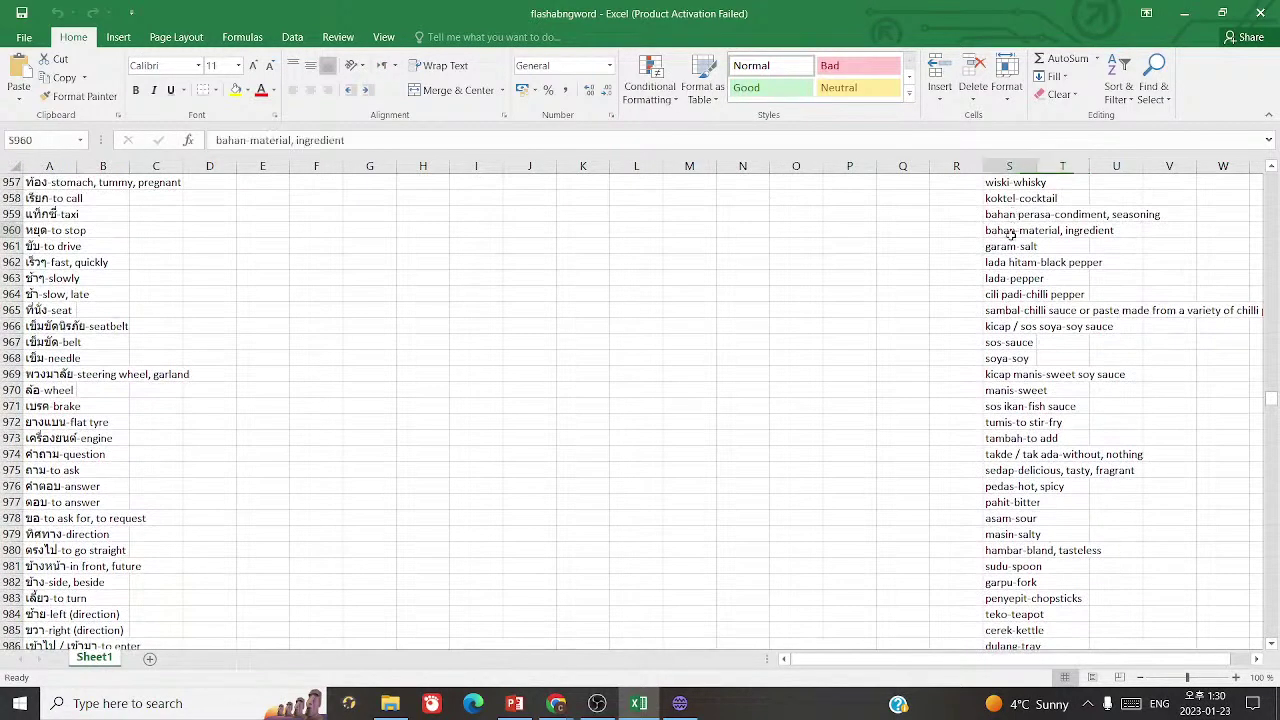
- Translate "ingredient" from English to Thai in Google Translate and listen to the Thai pronunciation
click(556, 703)
click(309, 15)
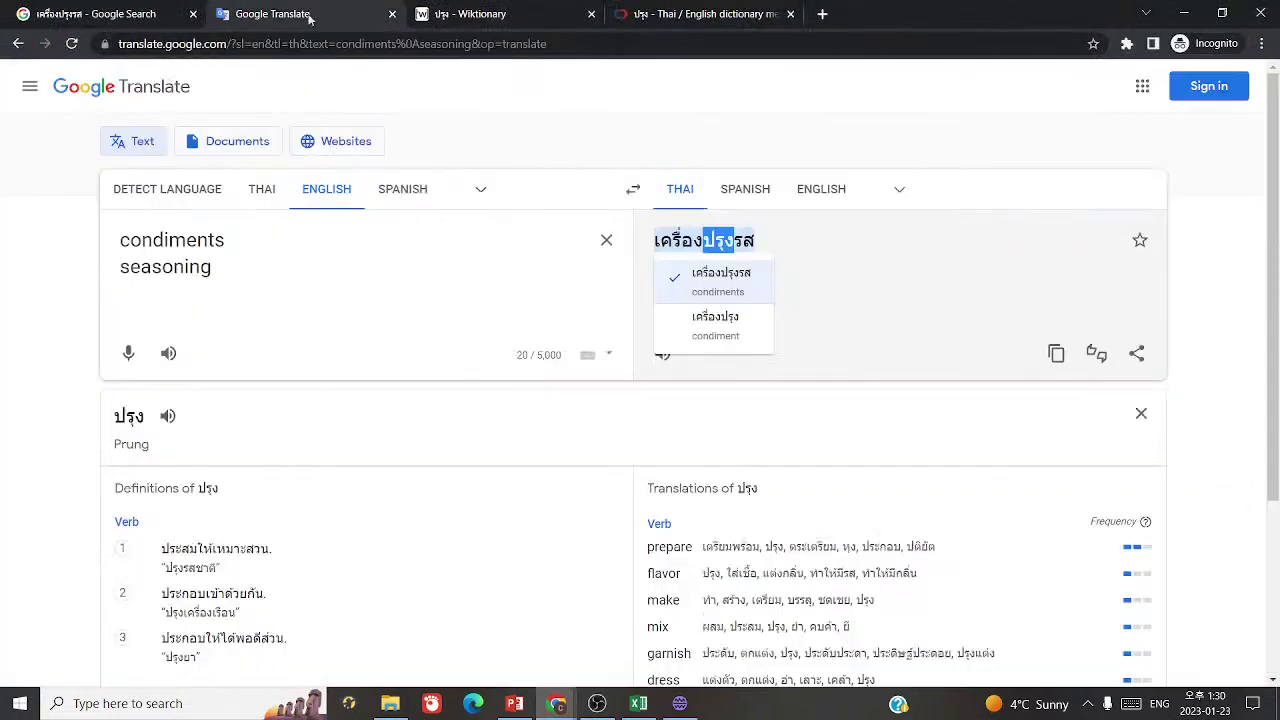
click(348, 236)
key(ctrl+a)
text(ingre)
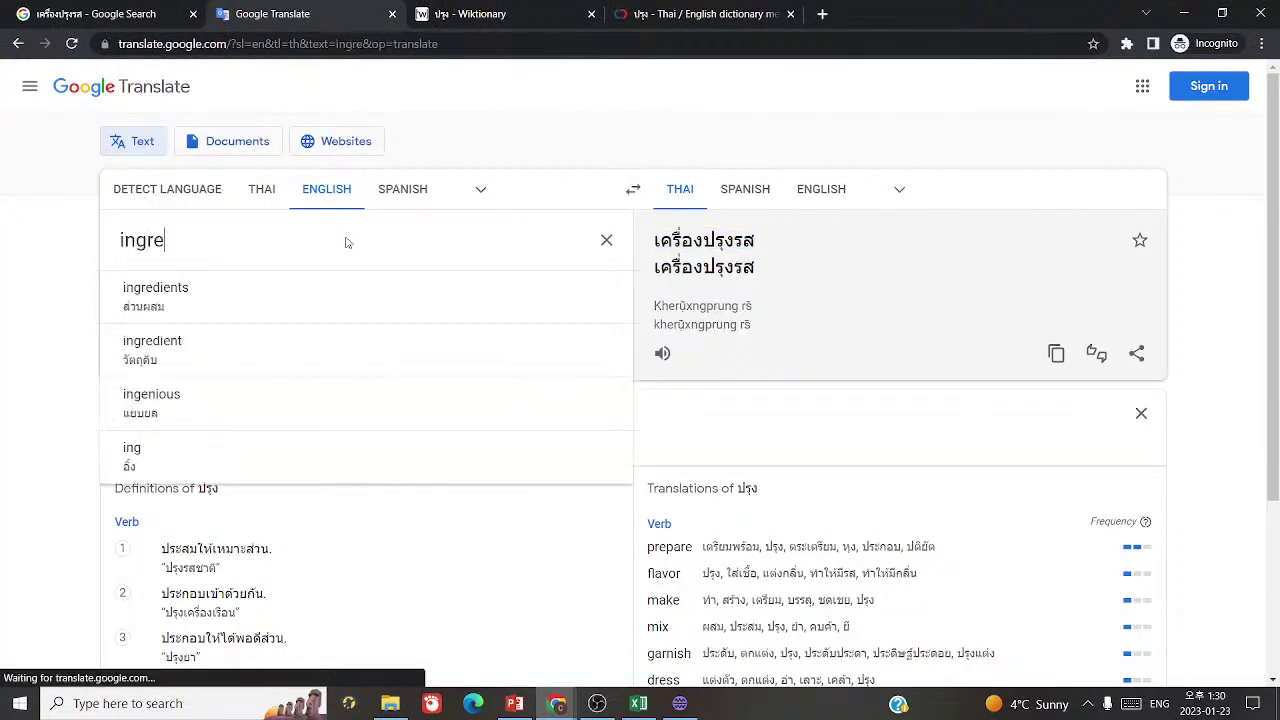
text(dient)
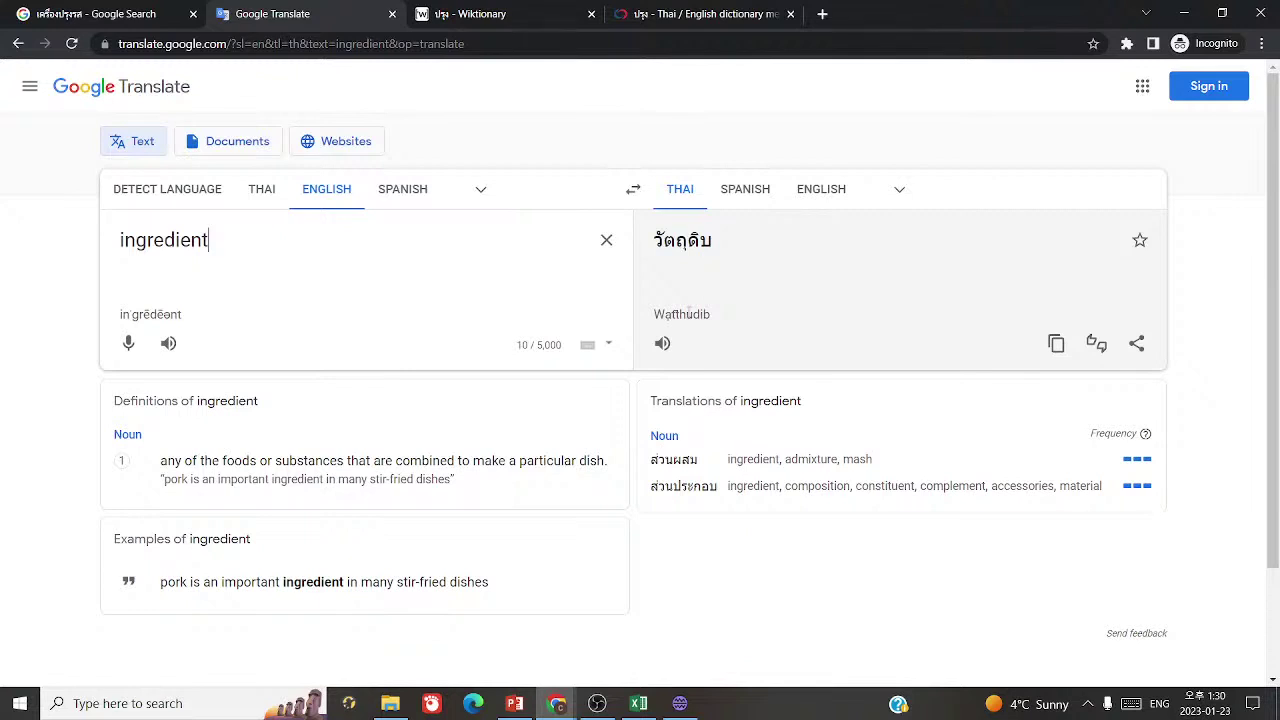
click(663, 343)
double_click(690, 240)
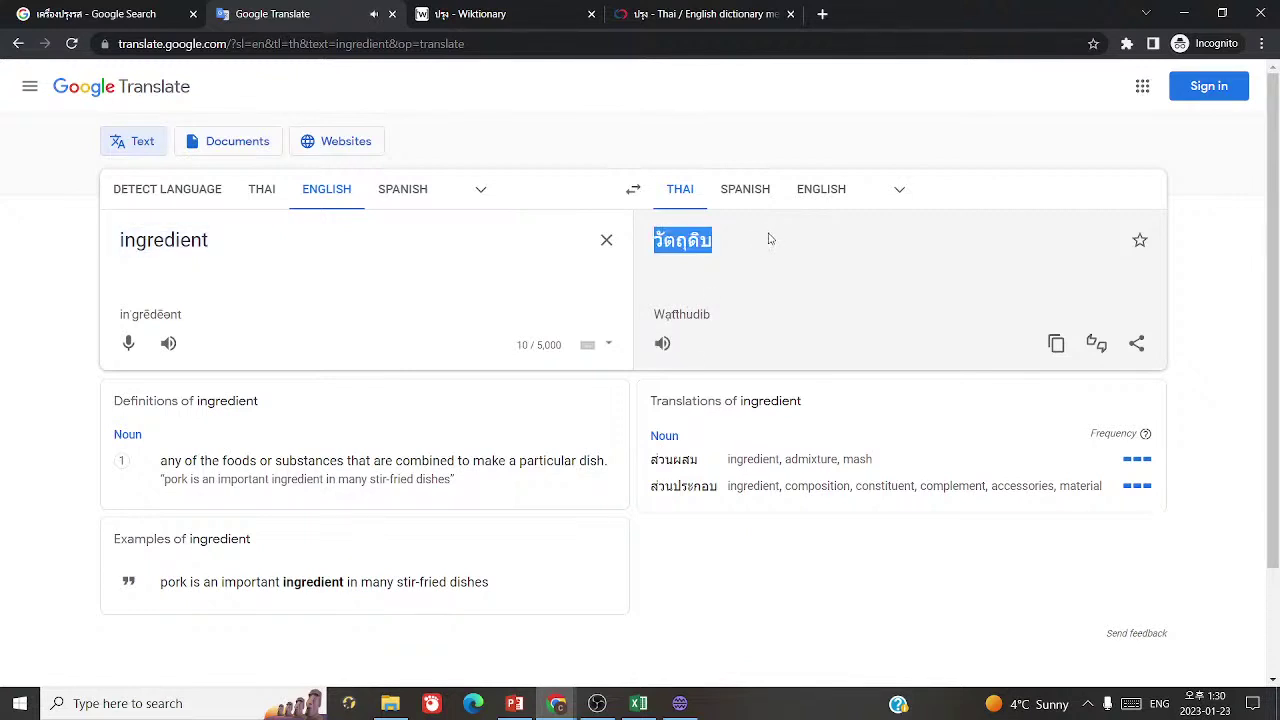
- Change the Google Translate source text to "ingredients", play the Thai pronunciation and copy the translation ส่วนผสม
click(340, 243)
text(s)
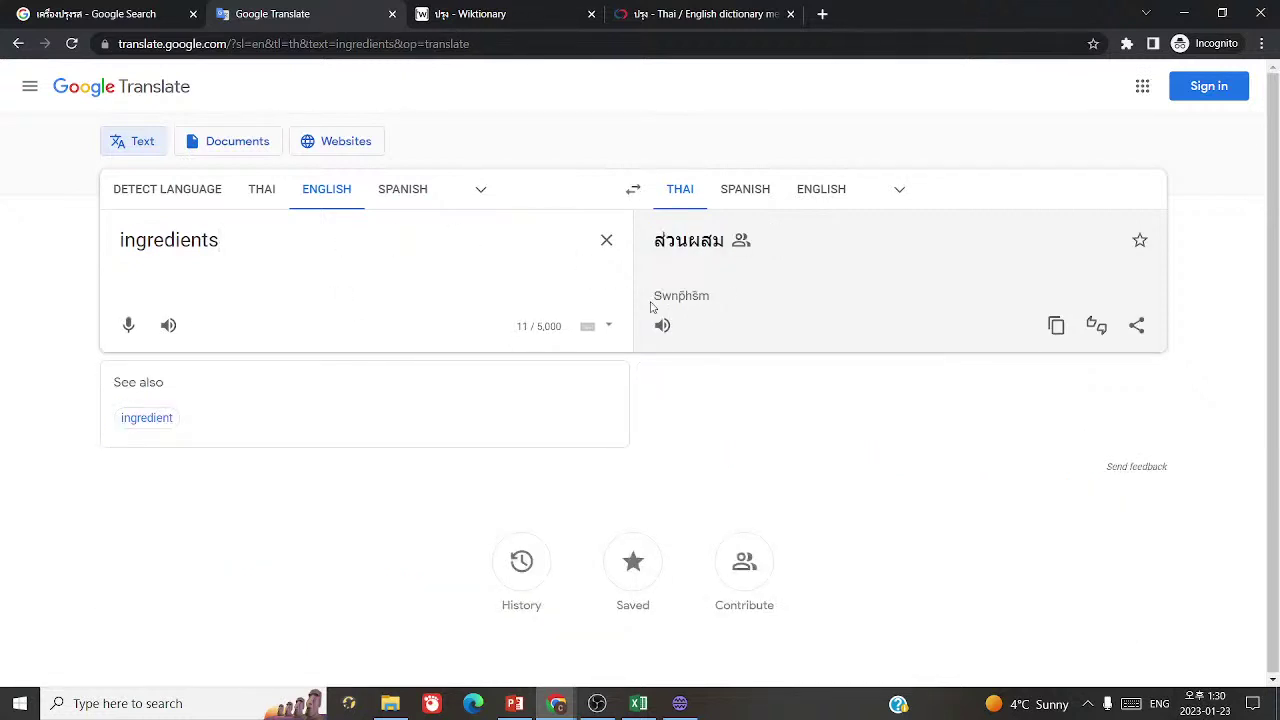
click(662, 324)
drag(654, 240, 736, 242)
key(ctrl+c)
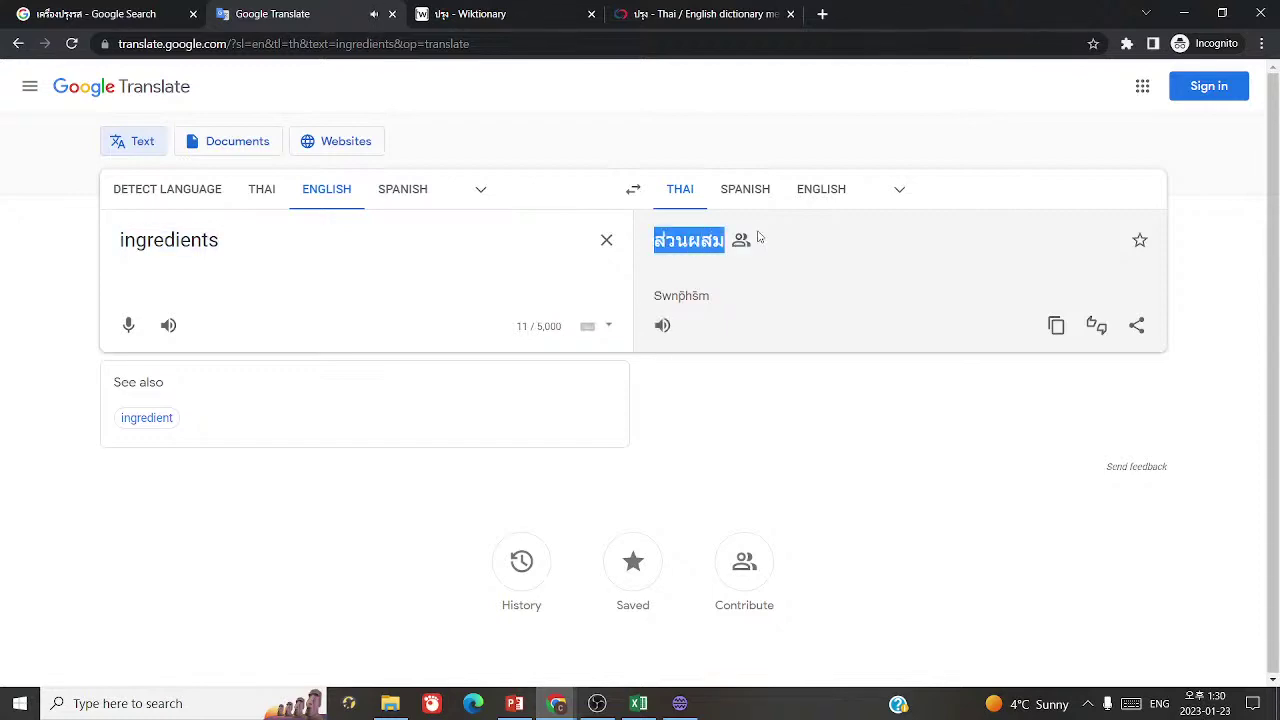
- Look up the copied word ส่วนผสม in the thai2english dictionary
click(703, 13)
scroll(746, 166, up, 10)
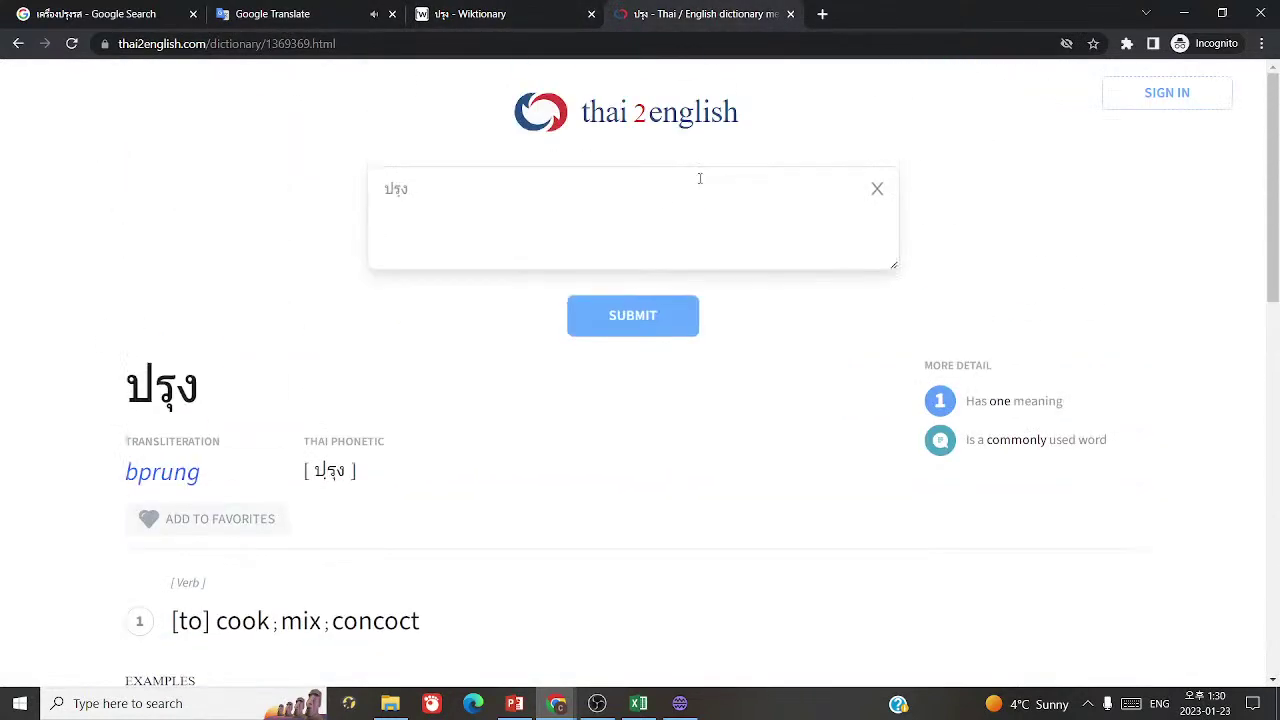
click(651, 260)
key(ctrl+a)
key(ctrl+v)
click(631, 317)
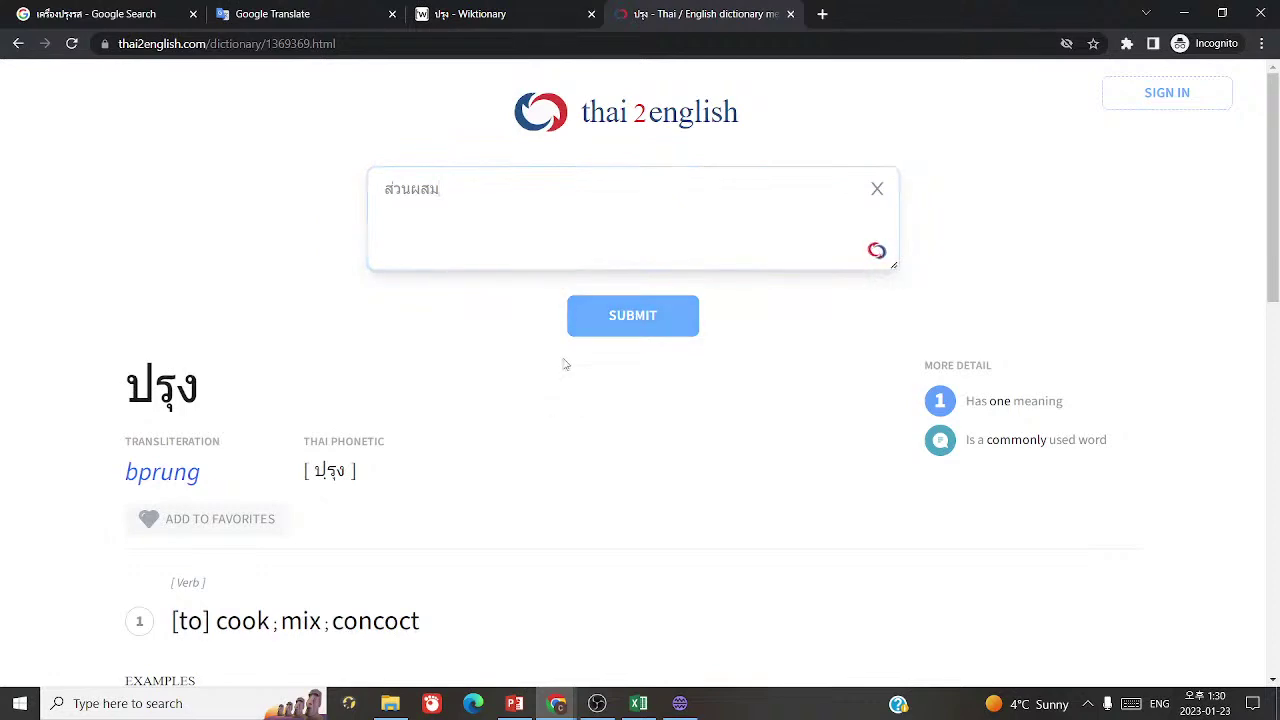
- Examine the definition, components, example compounds and word-by-word glosses of the example sentences for ส่วนผสม
scroll(565, 365, down, 3)
scroll(565, 365, down, 5)
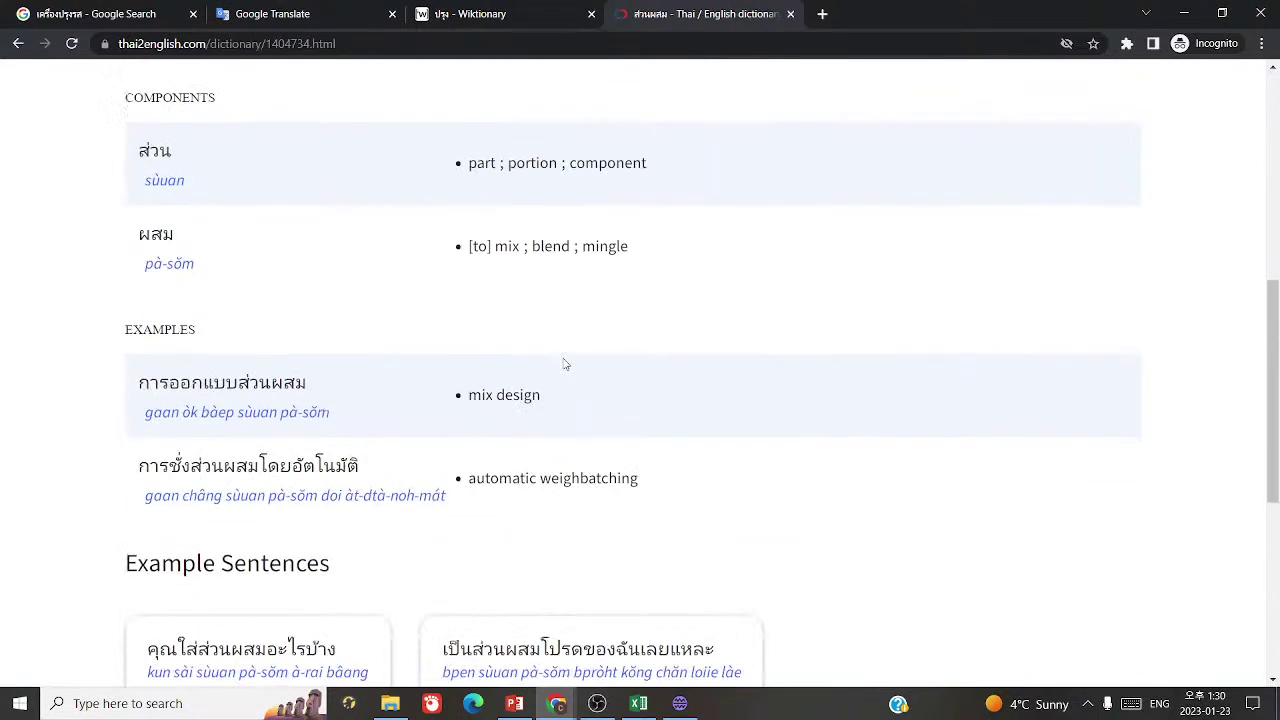
scroll(565, 365, down, 1)
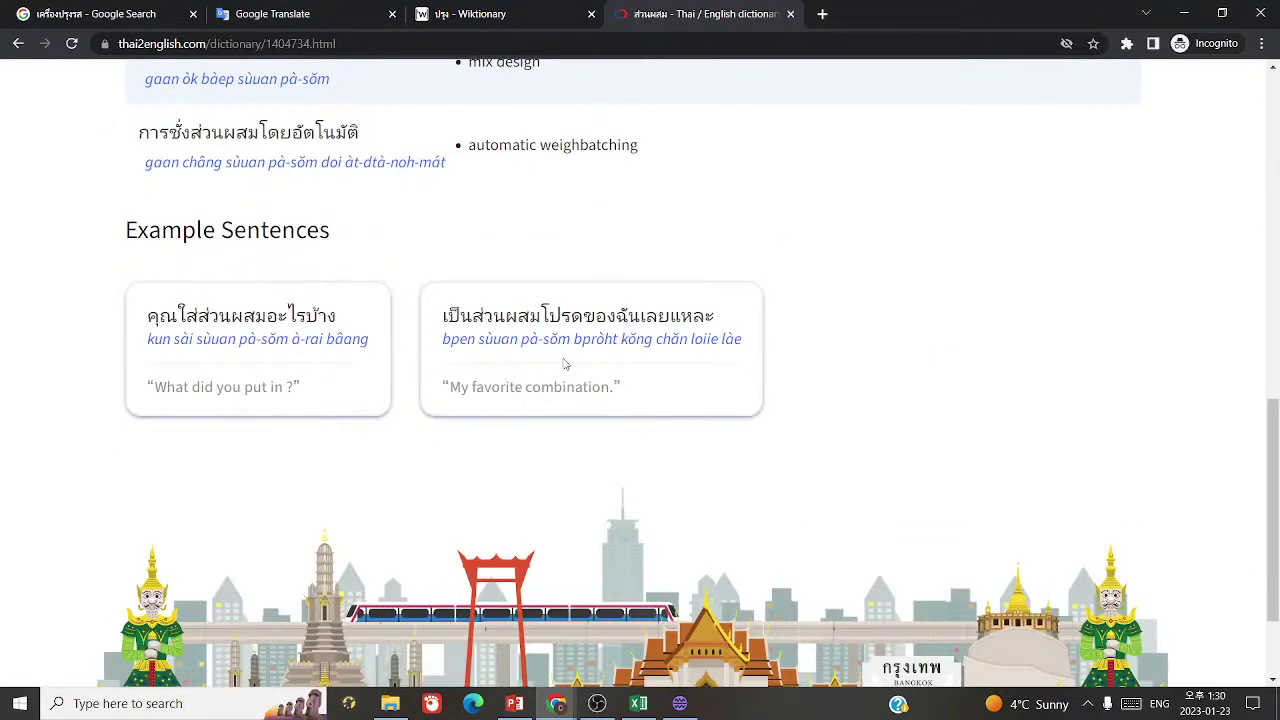
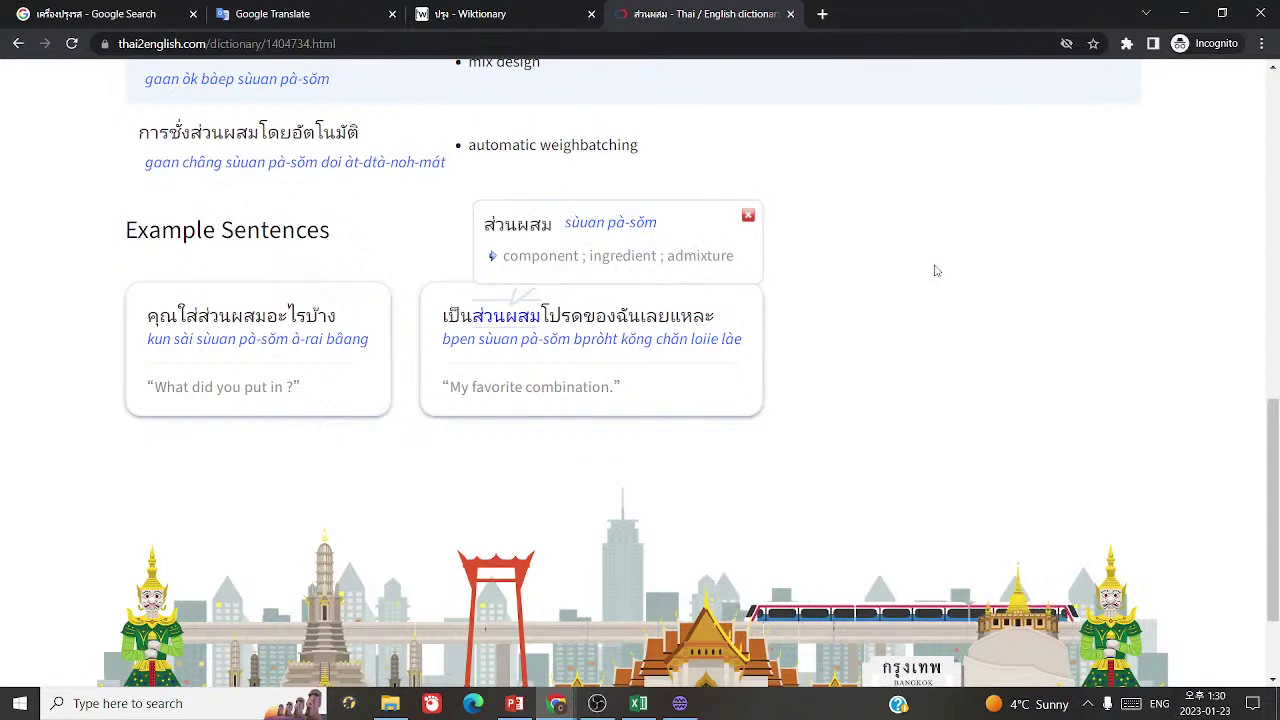
scroll(1077, 245, up, 3)
scroll(1077, 245, up, 7)
scroll(666, 371, down, 6)
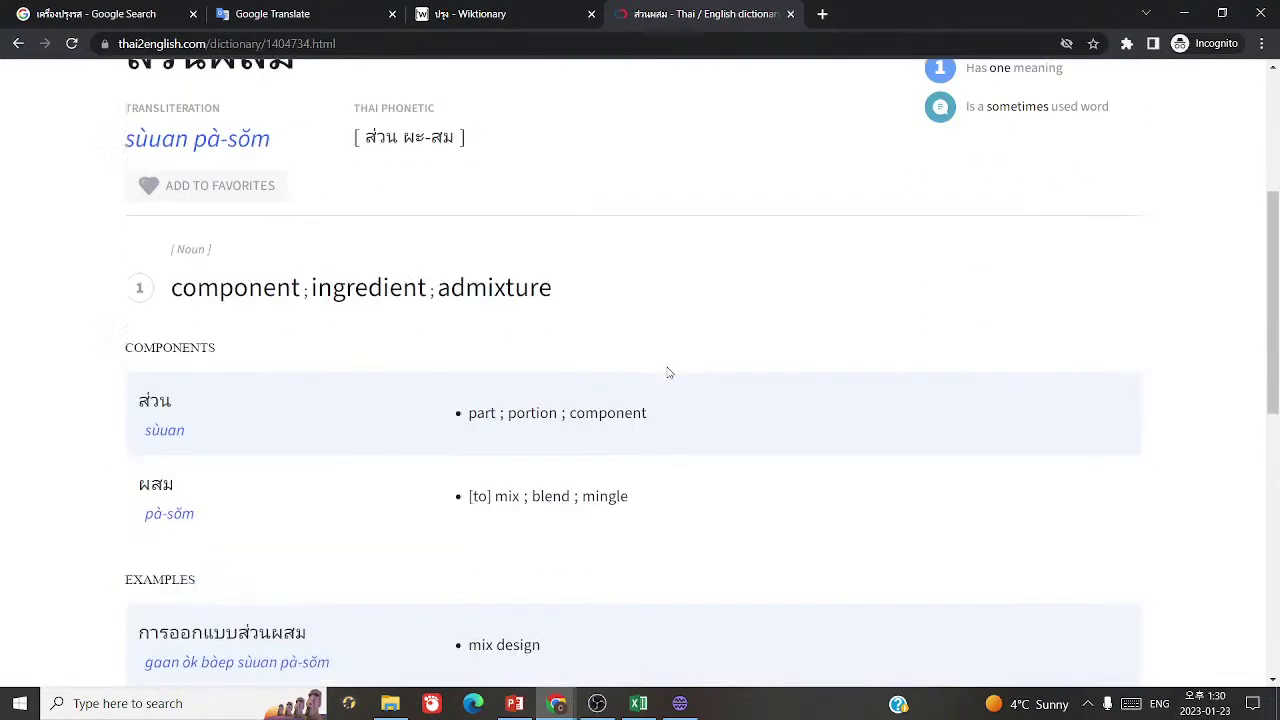
scroll(669, 372, down, 2)
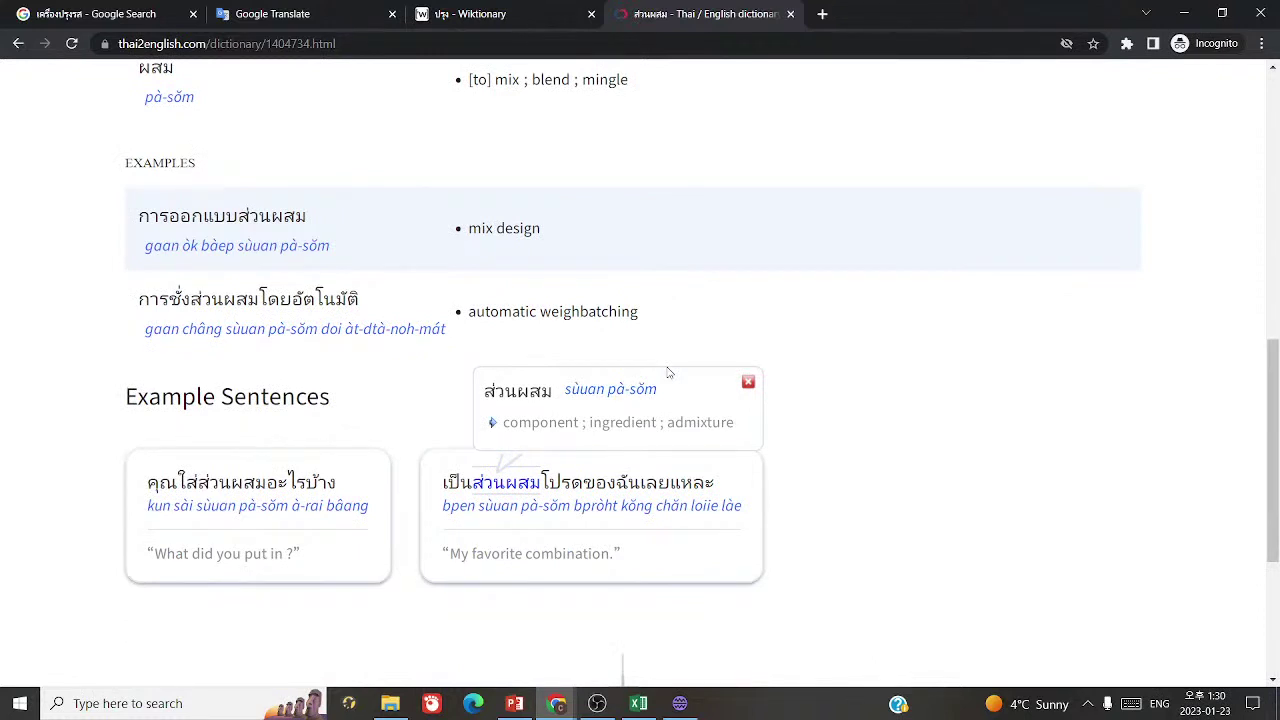
mouse_move(553, 487)
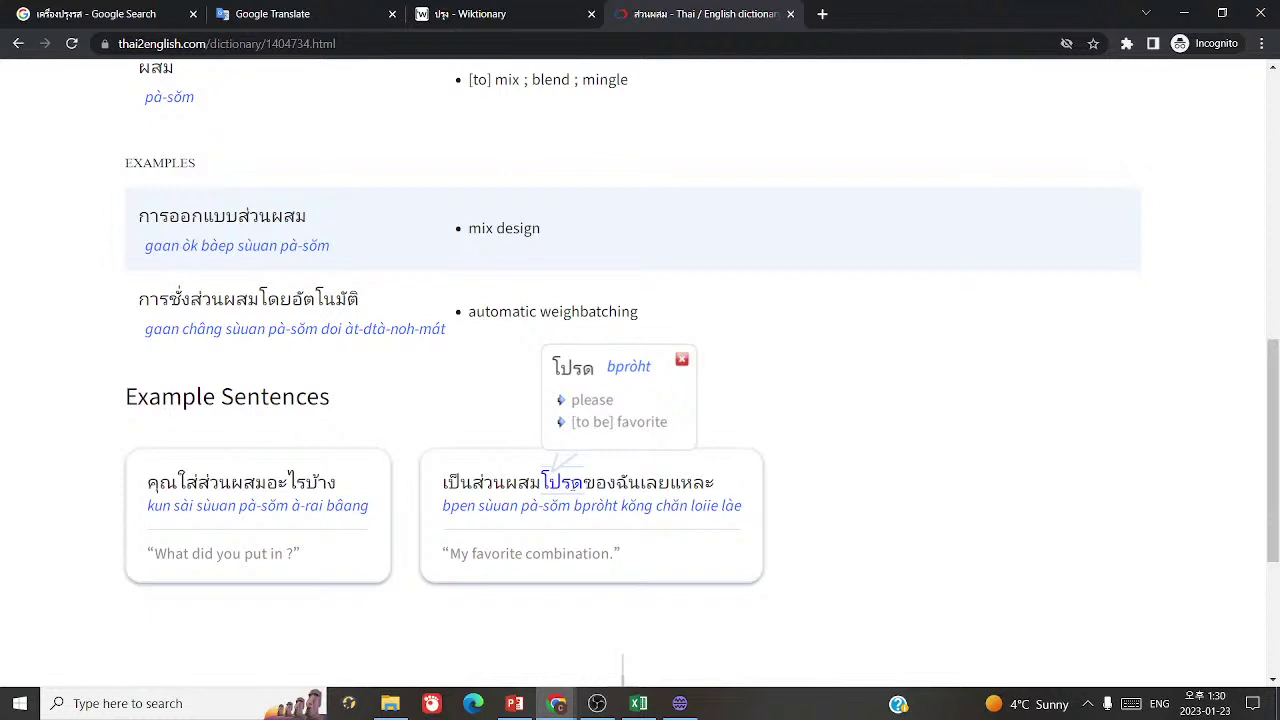
scroll(960, 368, up, 2)
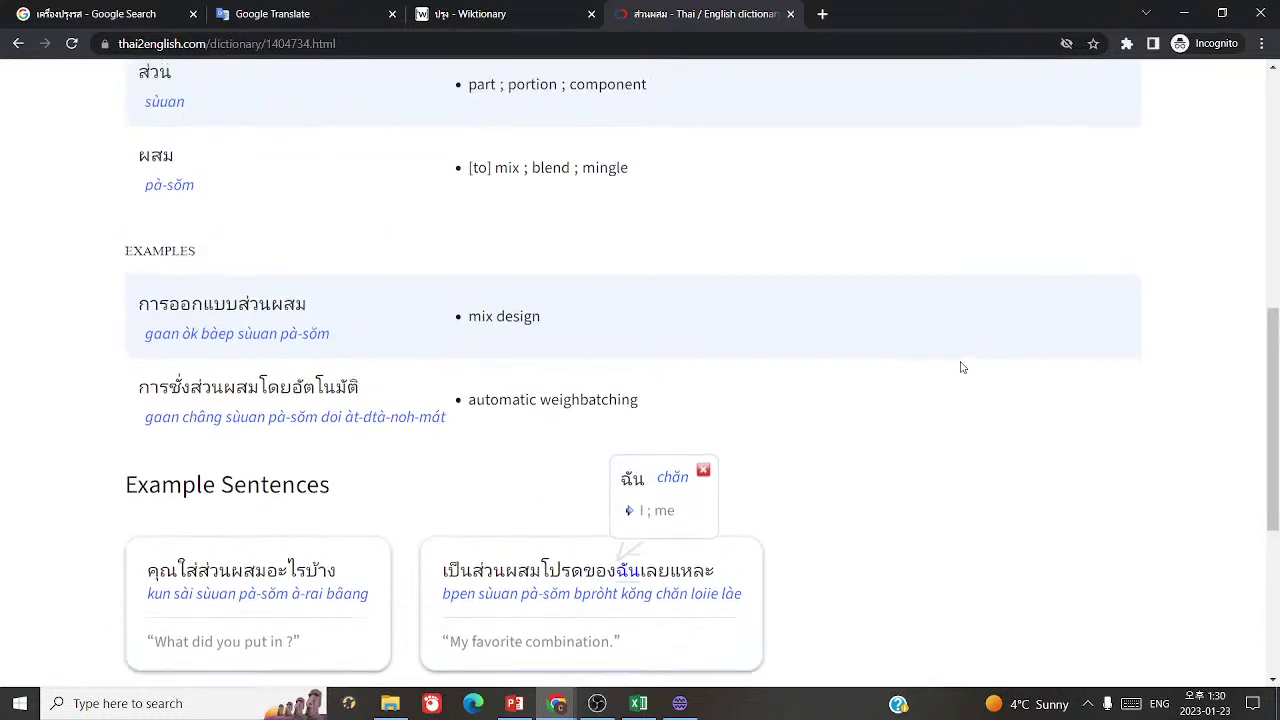
scroll(960, 368, up, 3)
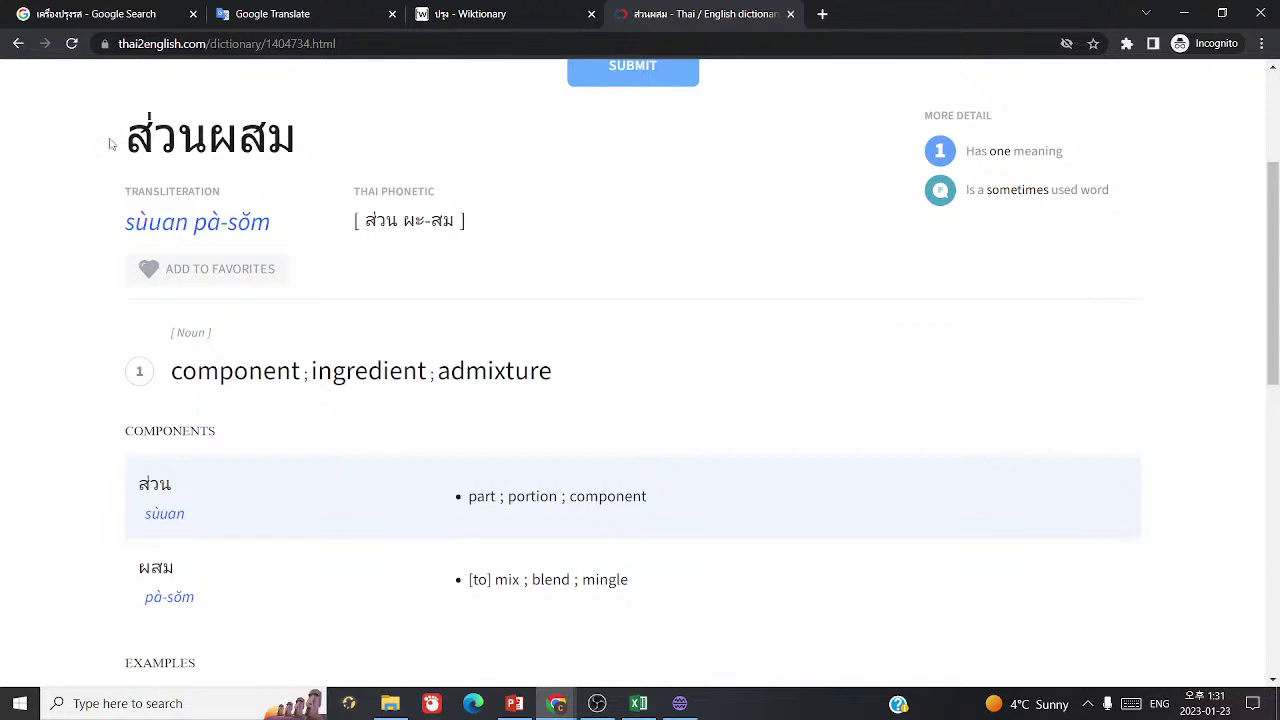
- Copy the headword ส่วนผสม from thai2english and search for it on Wiktionary
drag(111, 144, 517, 129)
key(ctrl+c)
click(510, 8)
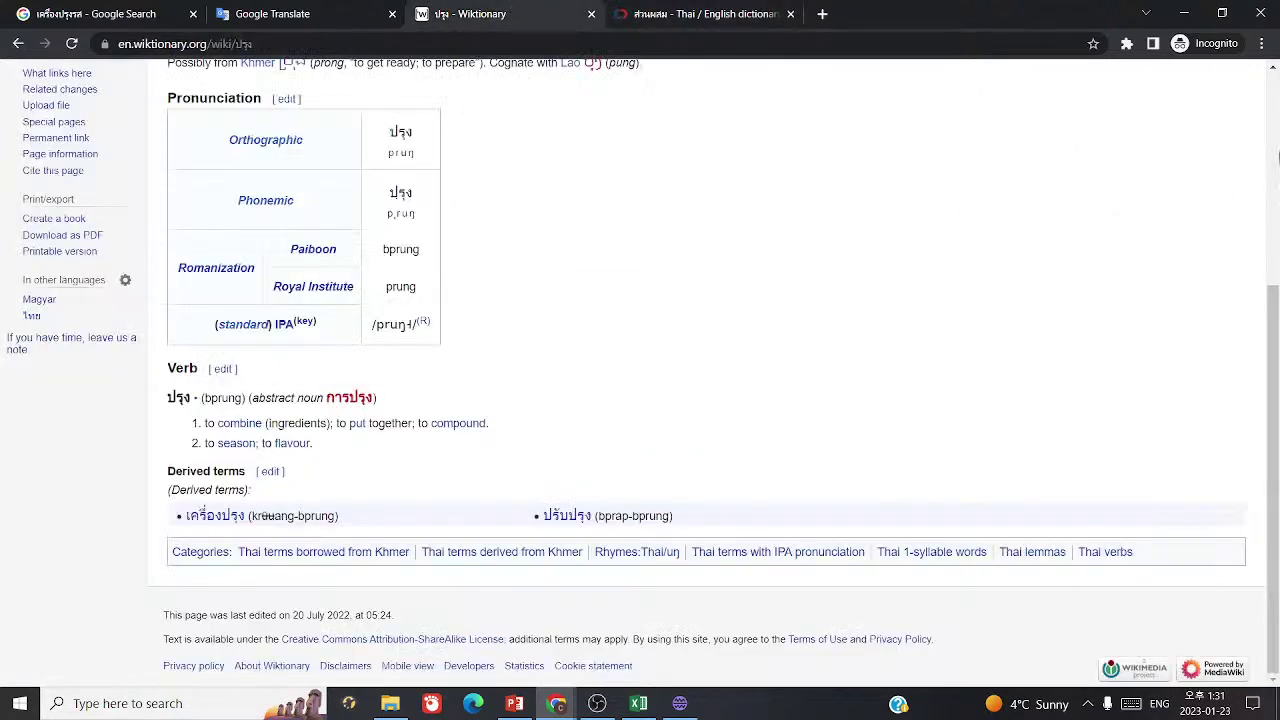
scroll(706, 370, up, 3)
click(1120, 98)
key(ctrl+v)
key(Return)
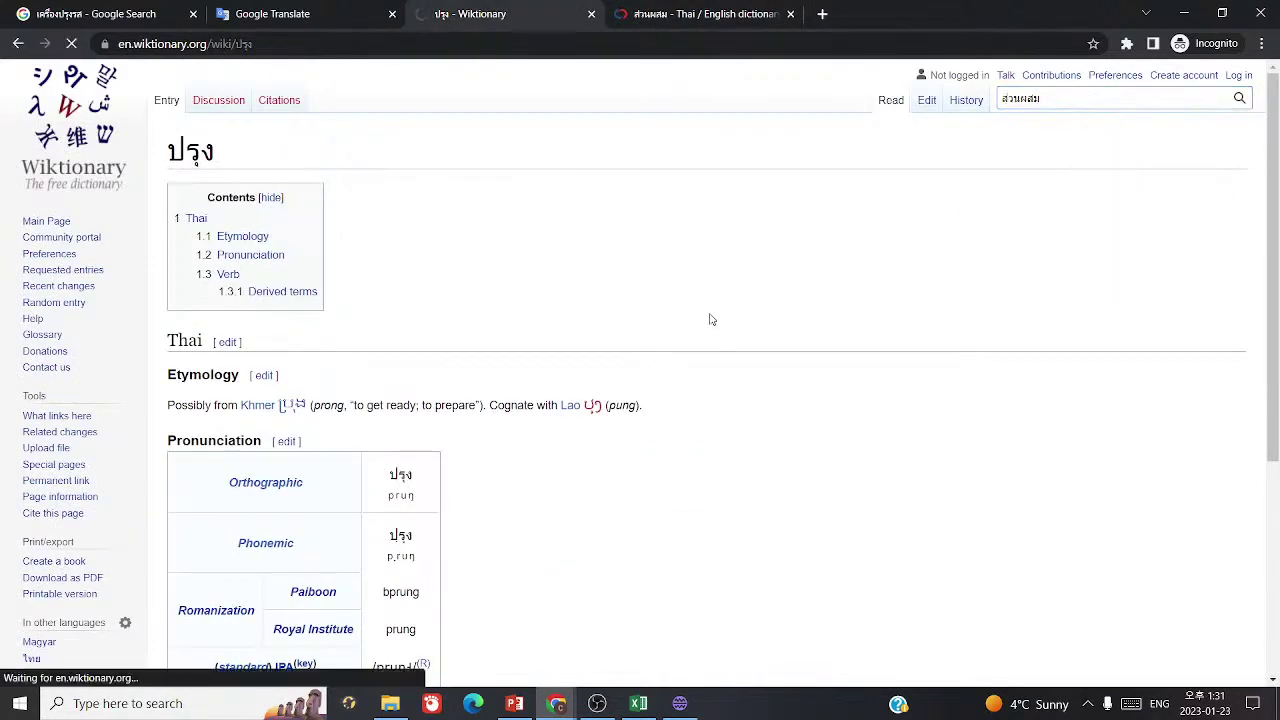
- Read the Wiktionary entry for ส่วนผสม, then swap the languages in Google Translate and copy the Thai source word
scroll(711, 322, down, 4)
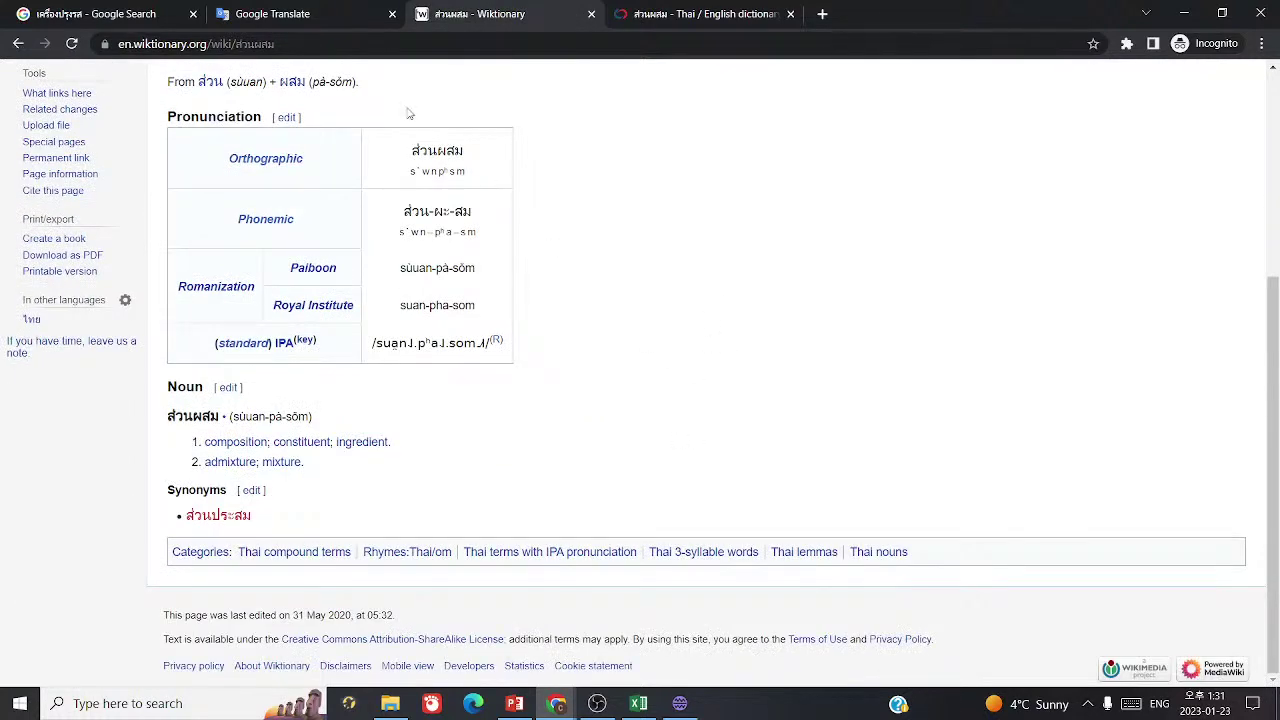
click(295, 16)
click(632, 188)
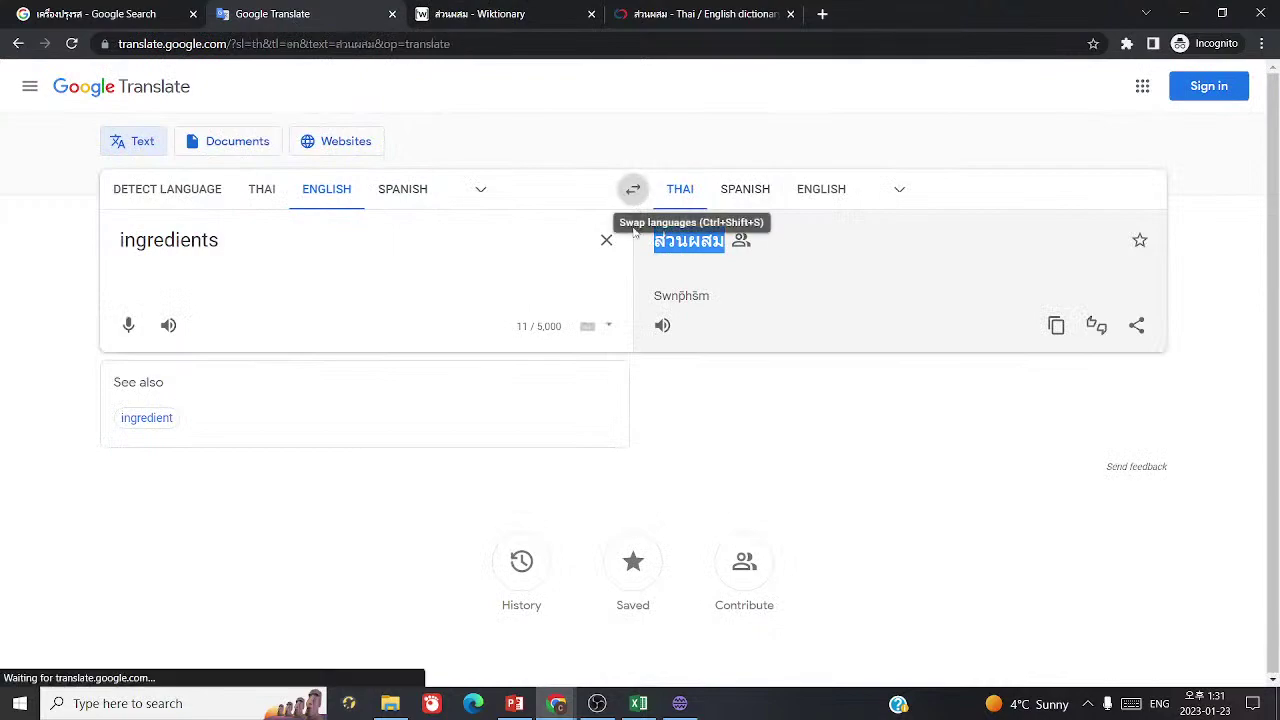
key(ctrl+a)
key(ctrl+c)
- In flashbang, add a card with the prompt ส่วนผสม and the answer "ingredient, admixture"
click(680, 703)
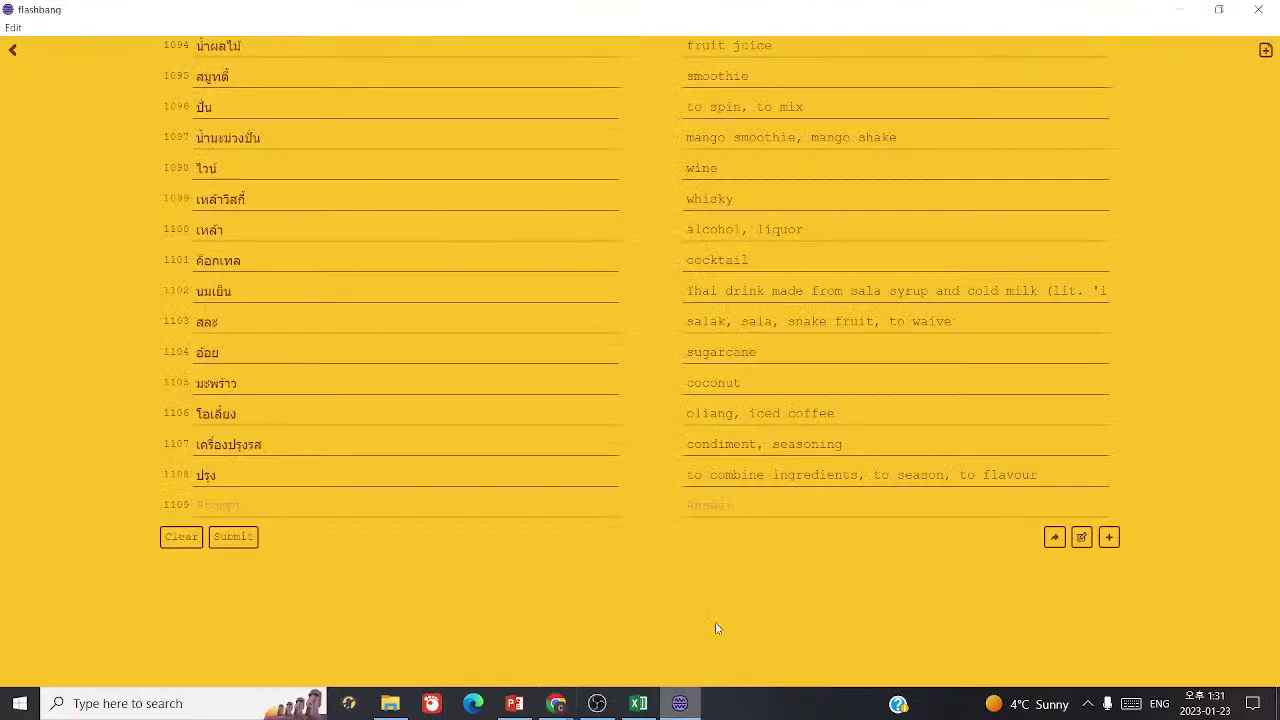
key(ctrl+v)
key(Tab)
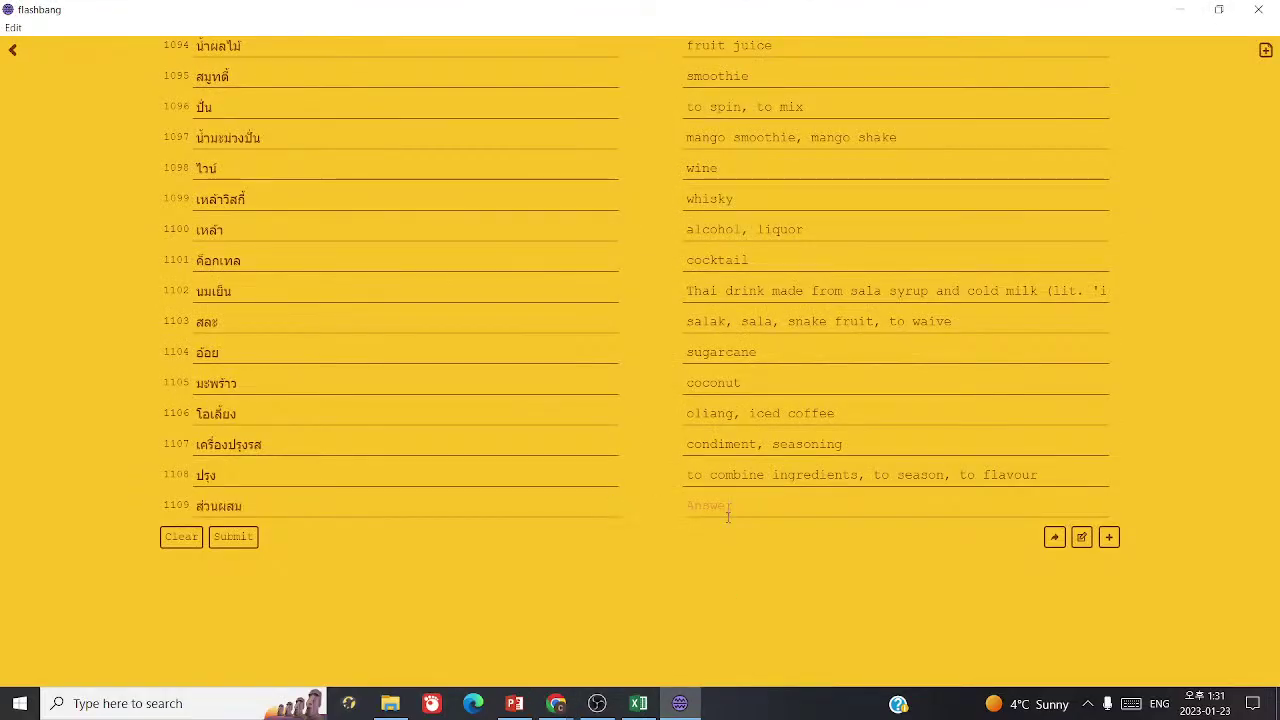
text(mixture,)
key(ctrl+a)
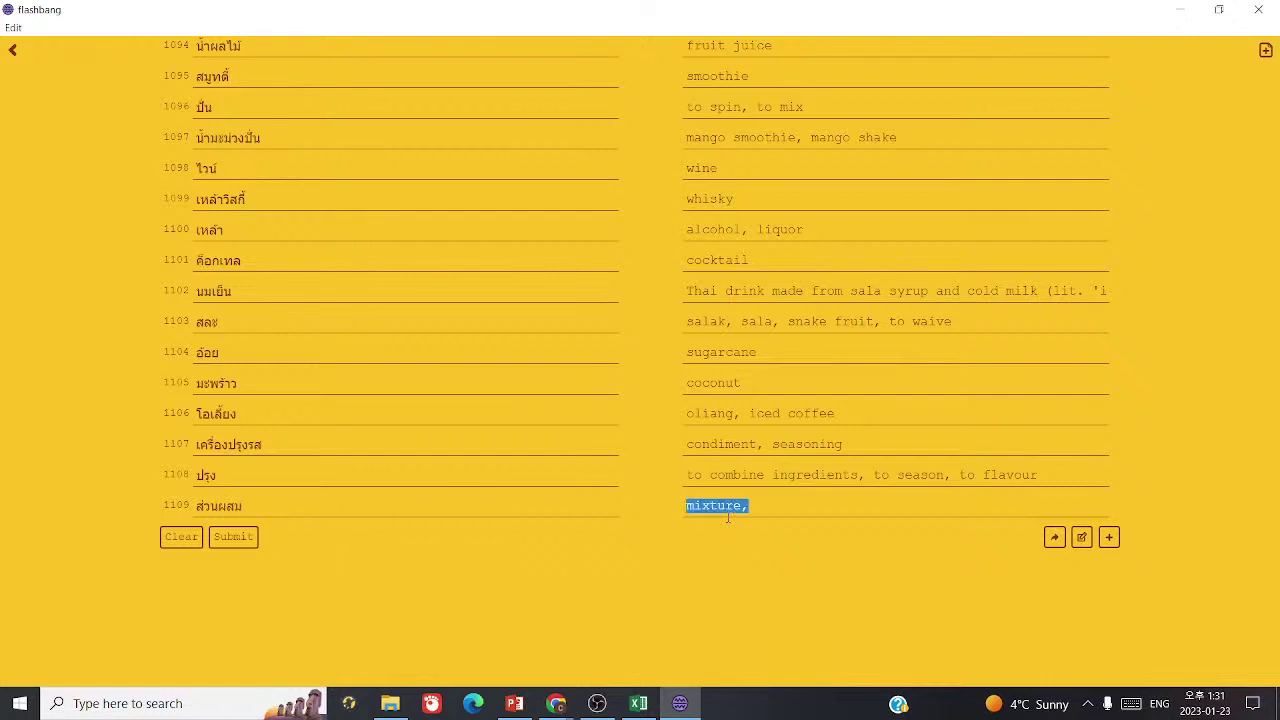
text(ingredie)
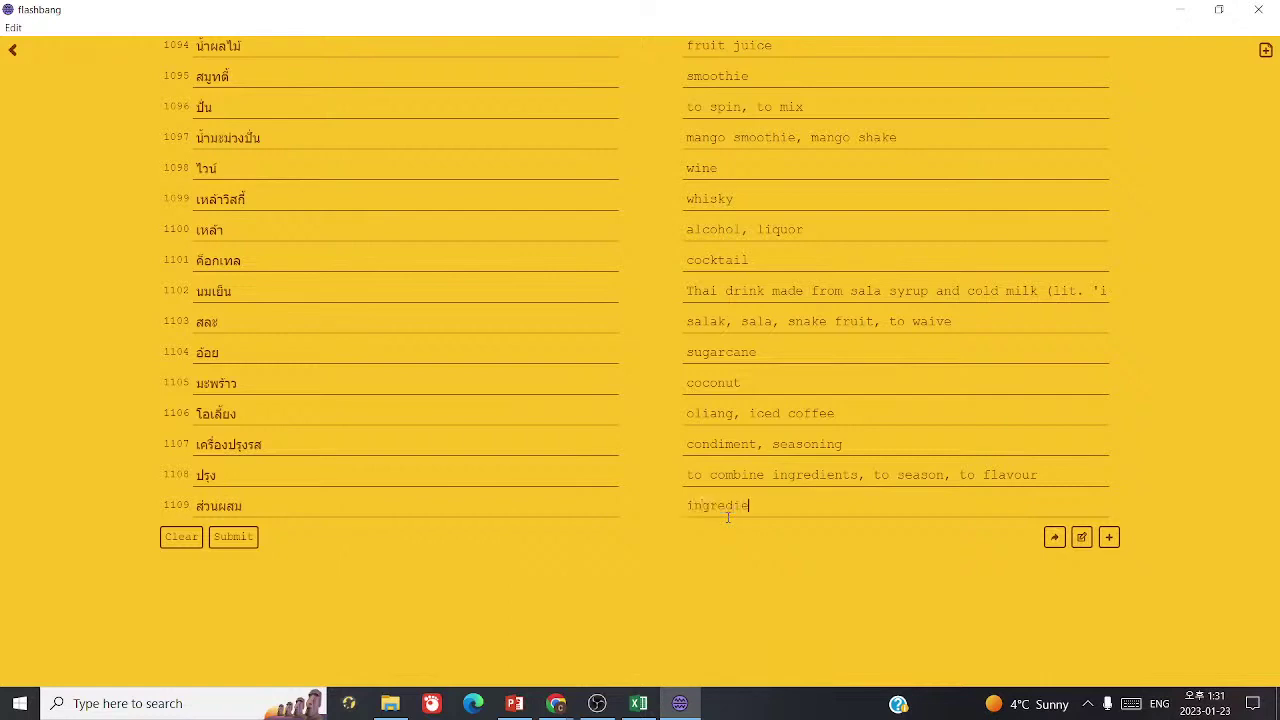
text(nt, admixture)
click(1109, 537)
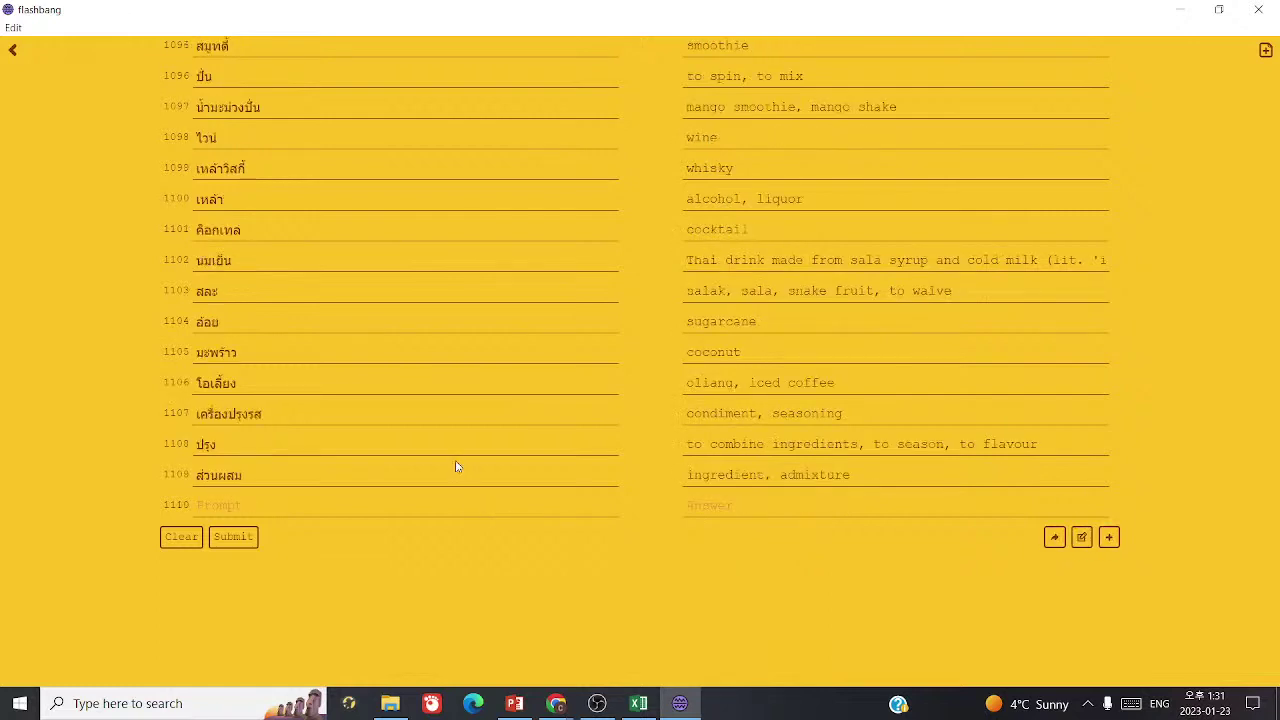
- In Google Translate, cut the source word down to ผสม to translate it alone, and select it for copying
click(556, 703)
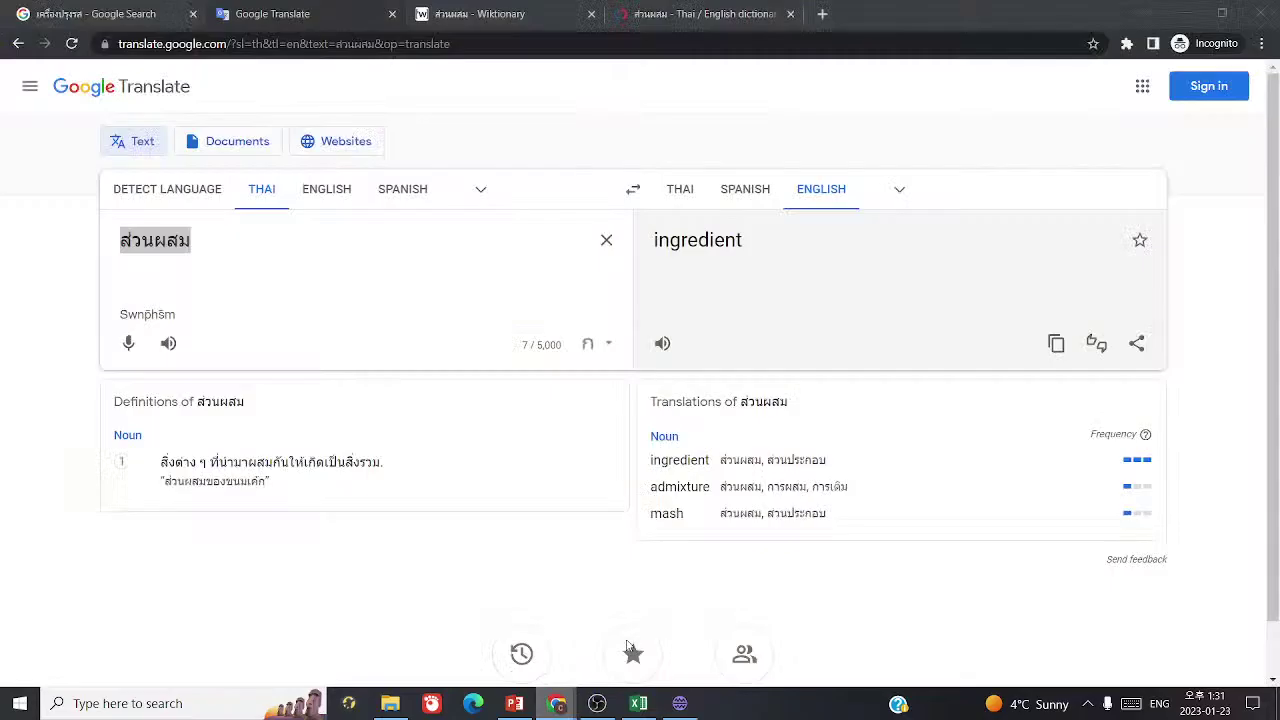
drag(156, 240, 100, 245)
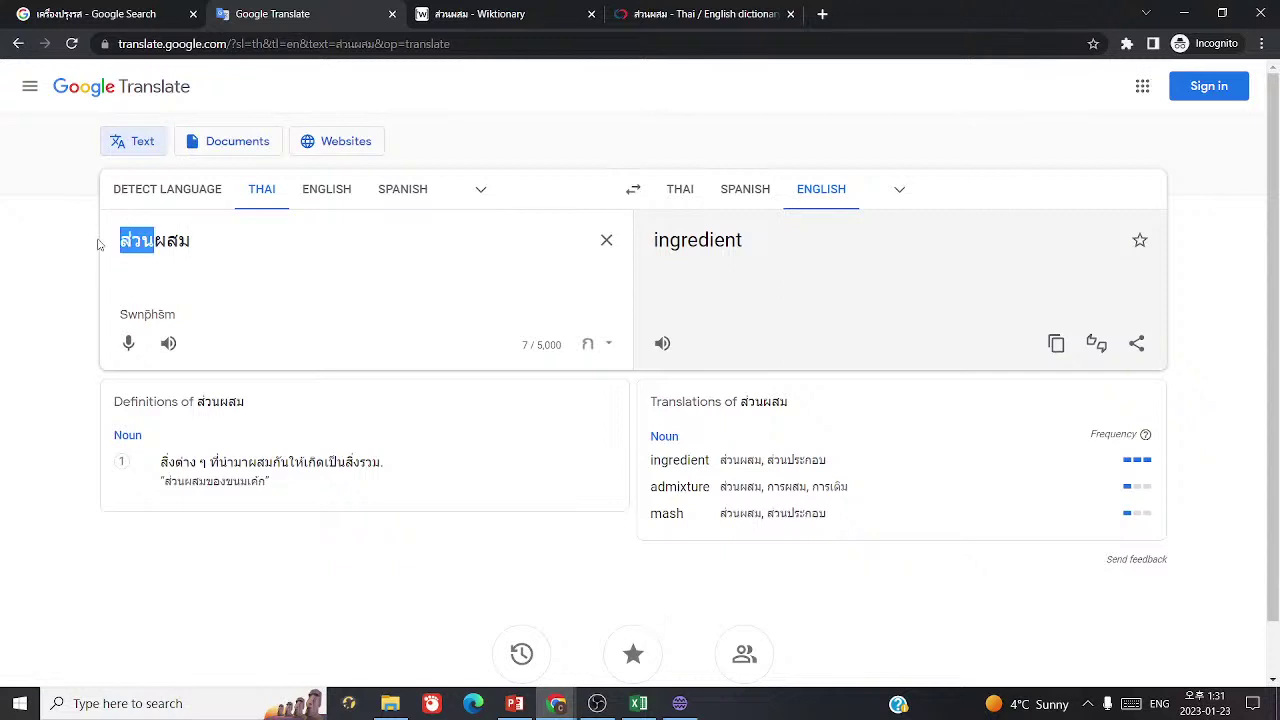
key(BackSpace)
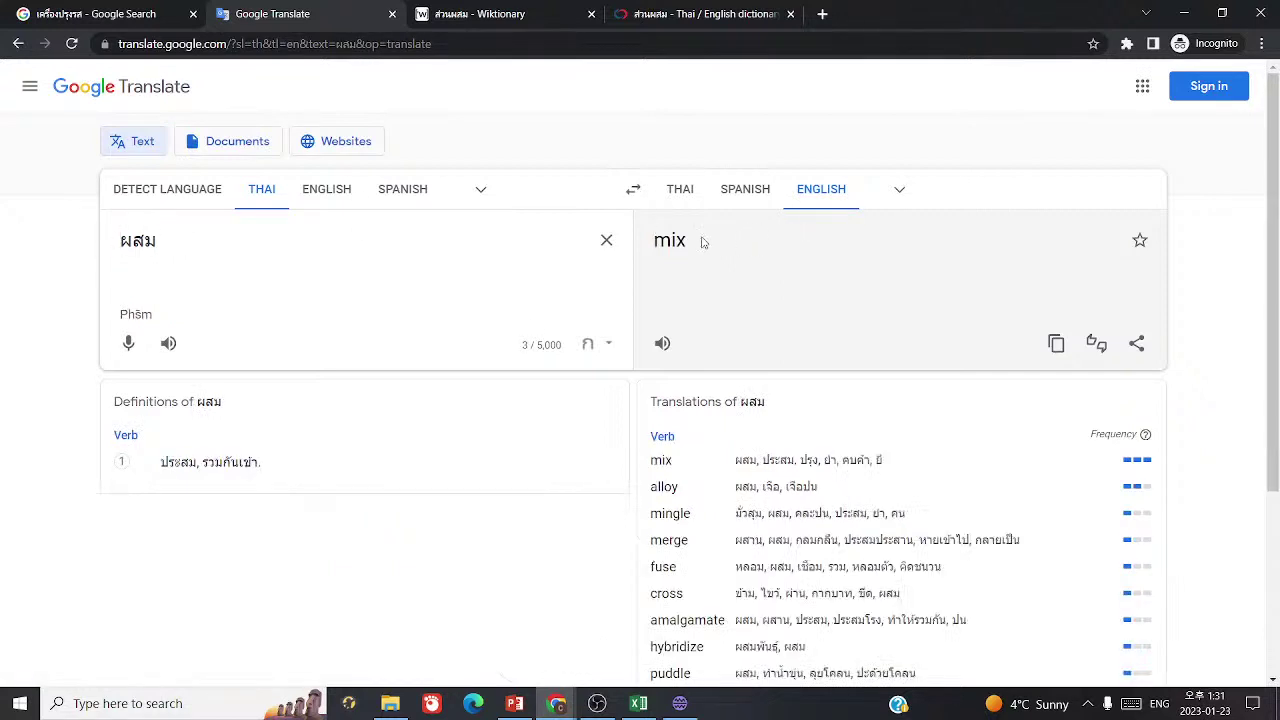
click(701, 242)
click(472, 272)
key(ctrl+a)
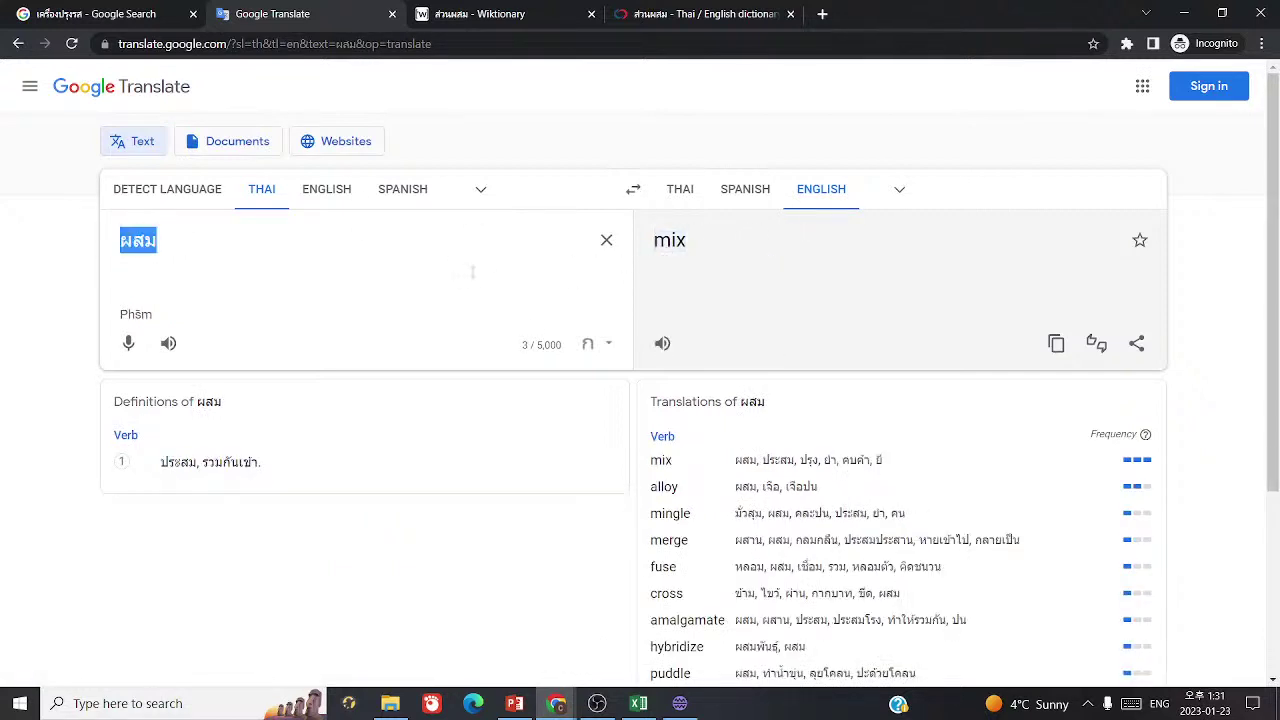
- Open the Wiktionary entry for the component ผสม from the ส่วนผสม etymology and read its verb definition and derived terms
click(480, 14)
scroll(300, 320, up, 3)
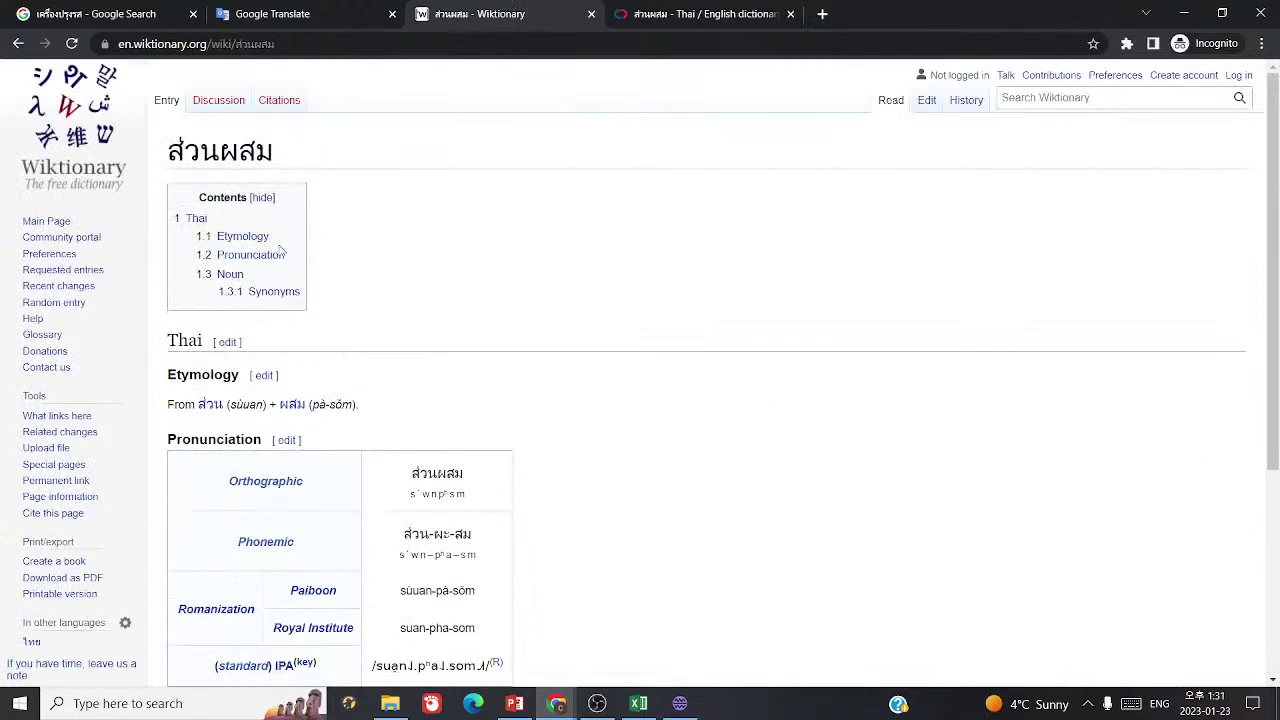
click(293, 414)
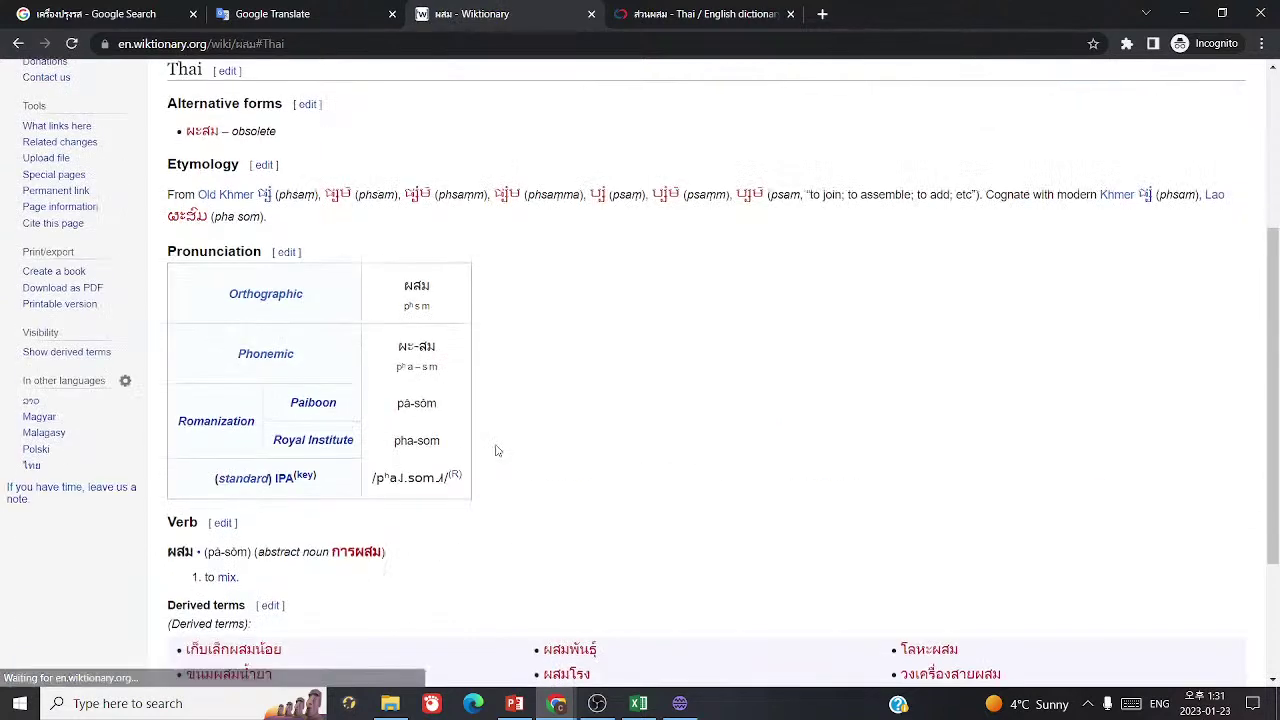
scroll(494, 449, down, 3)
- Search the Excel word list for ผสม and close the search
click(636, 705)
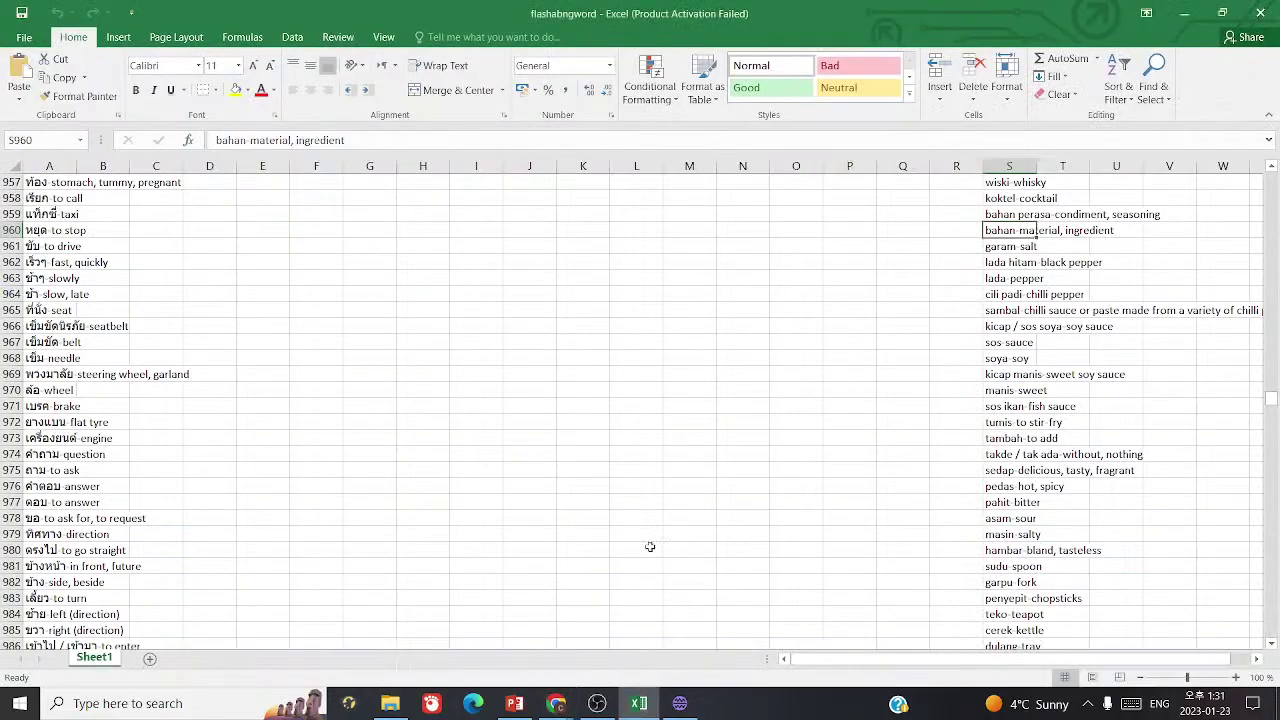
key(ctrl+f)
click(724, 467)
key(Return)
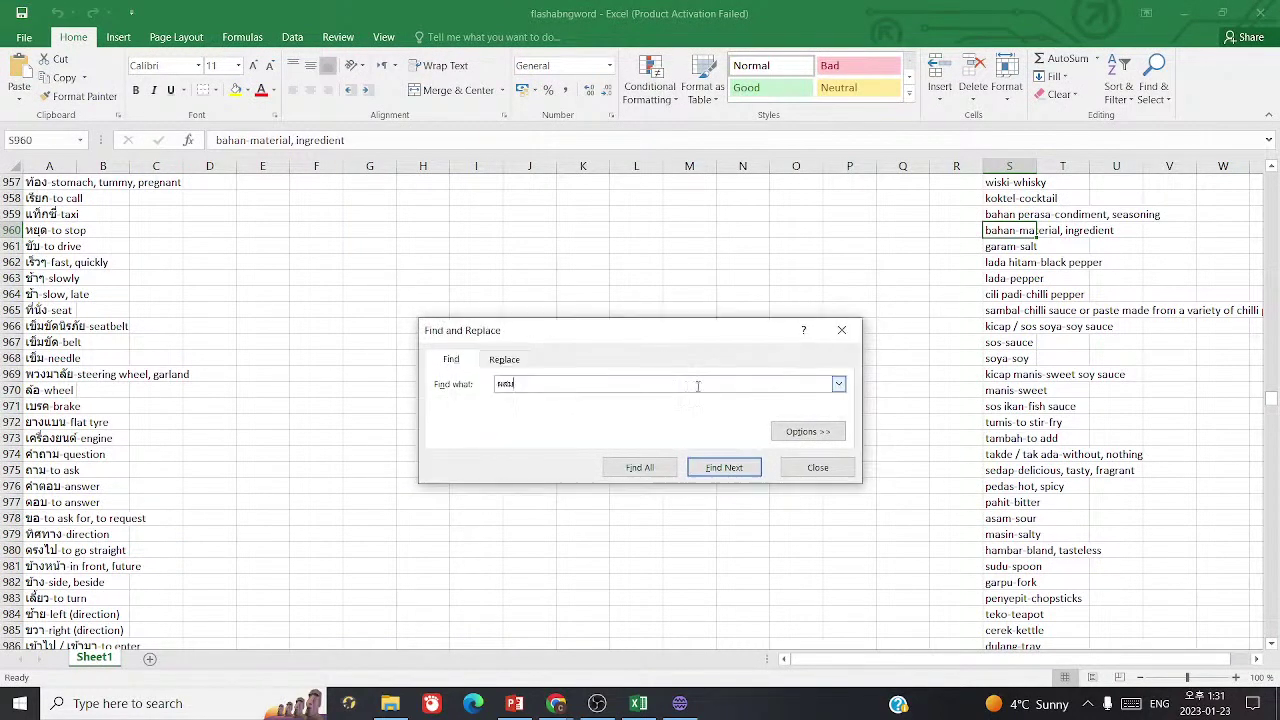
click(841, 330)
- In flashbang, add a card with the prompt ผสม and the answer "to mix"
click(679, 703)
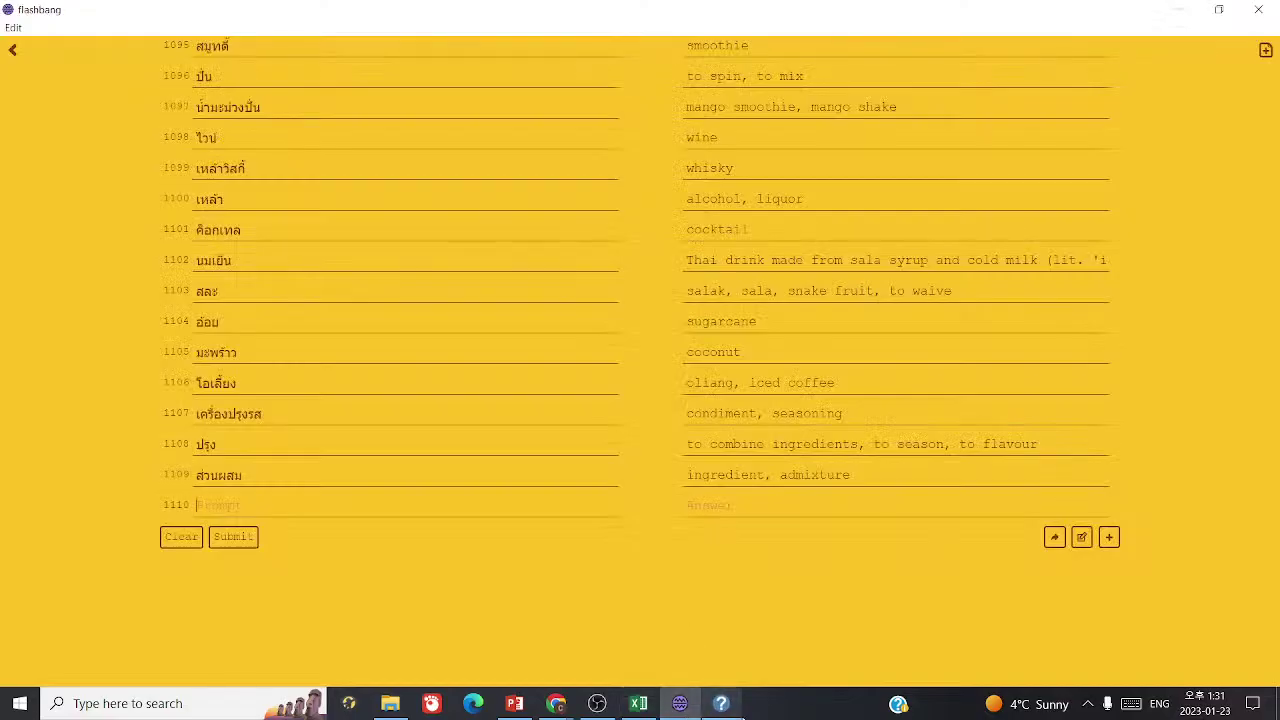
click(794, 126)
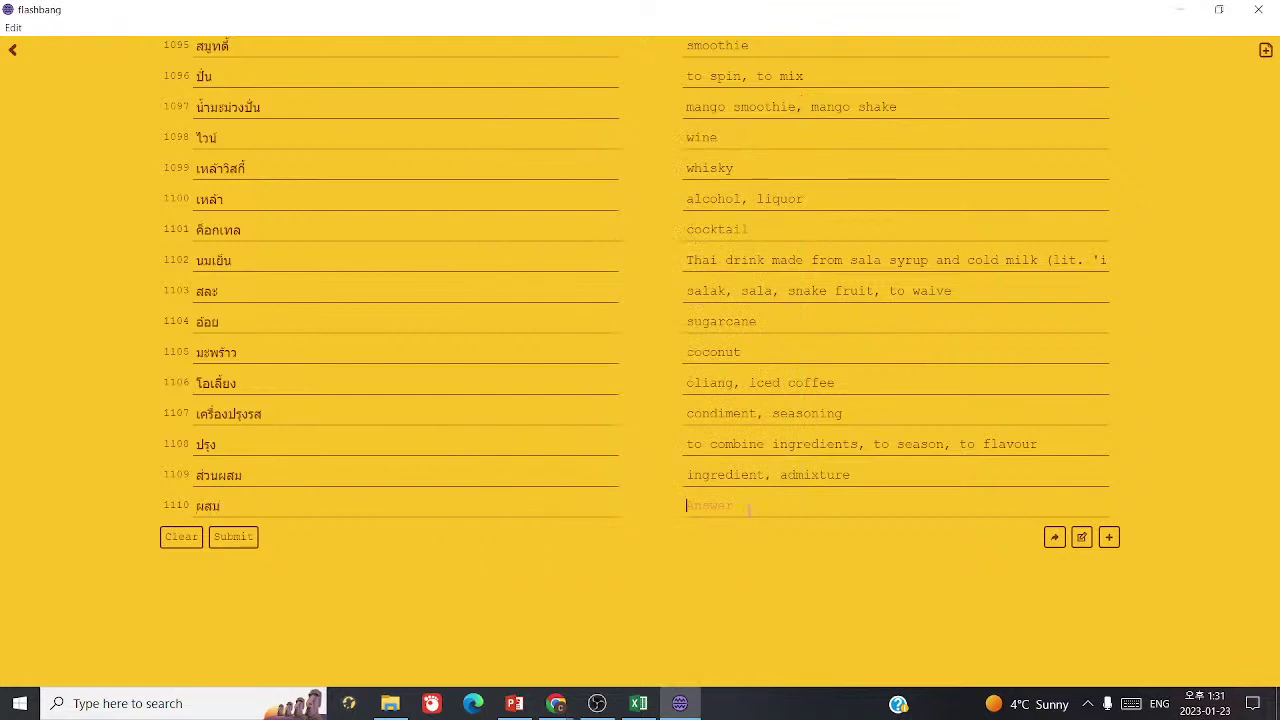
text(to mix)
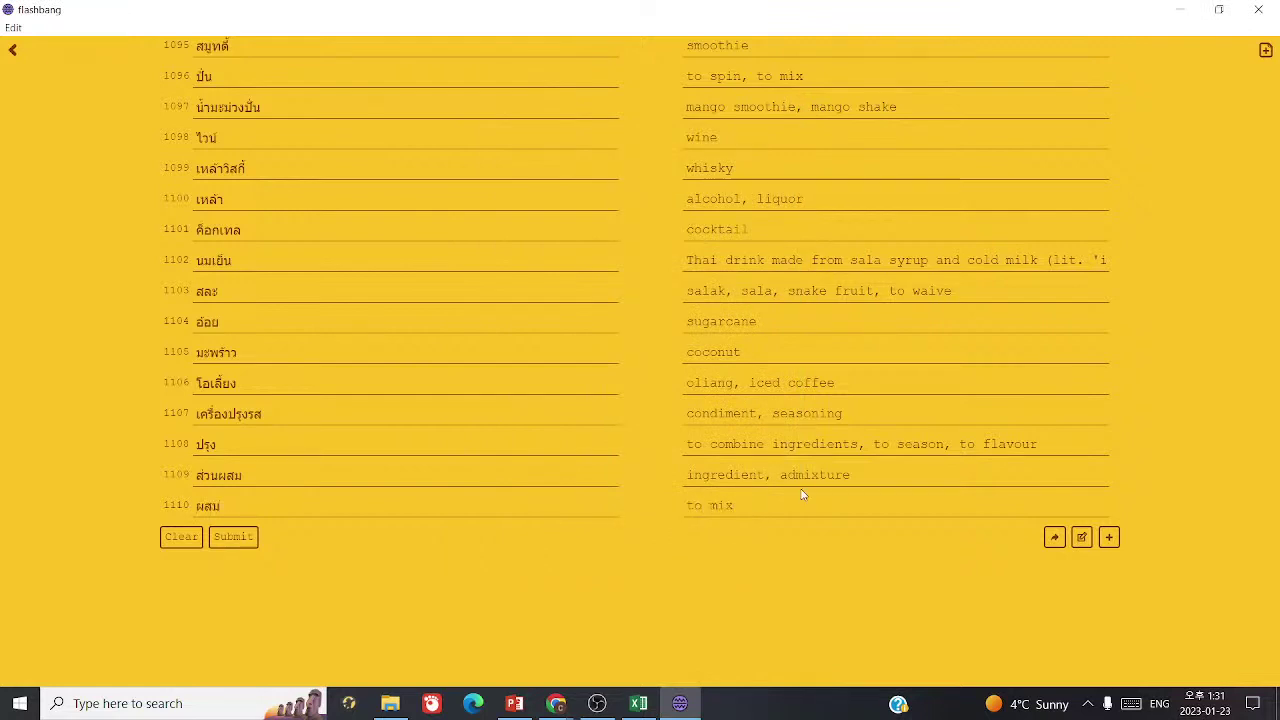
click(1108, 537)
- Select the "garam-salt" entry in the Excel word list and copy เกลือ from the Condiments slide in PowerPoint
click(638, 703)
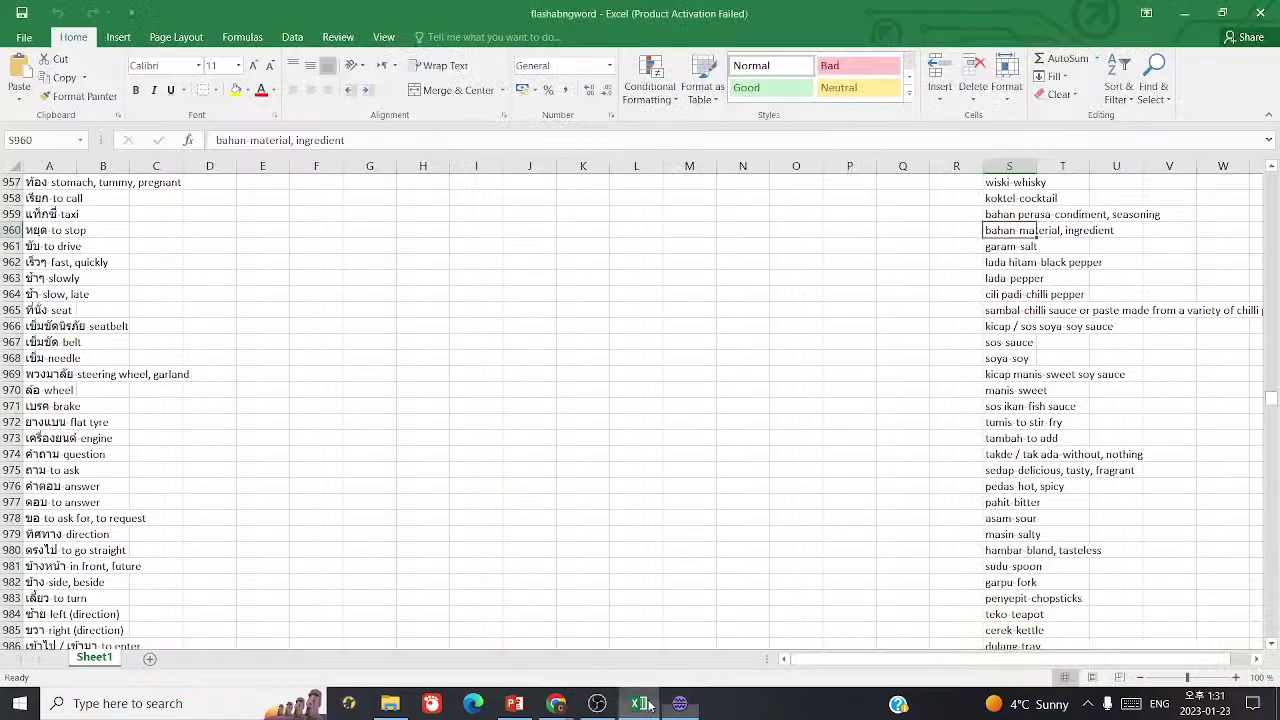
click(1004, 245)
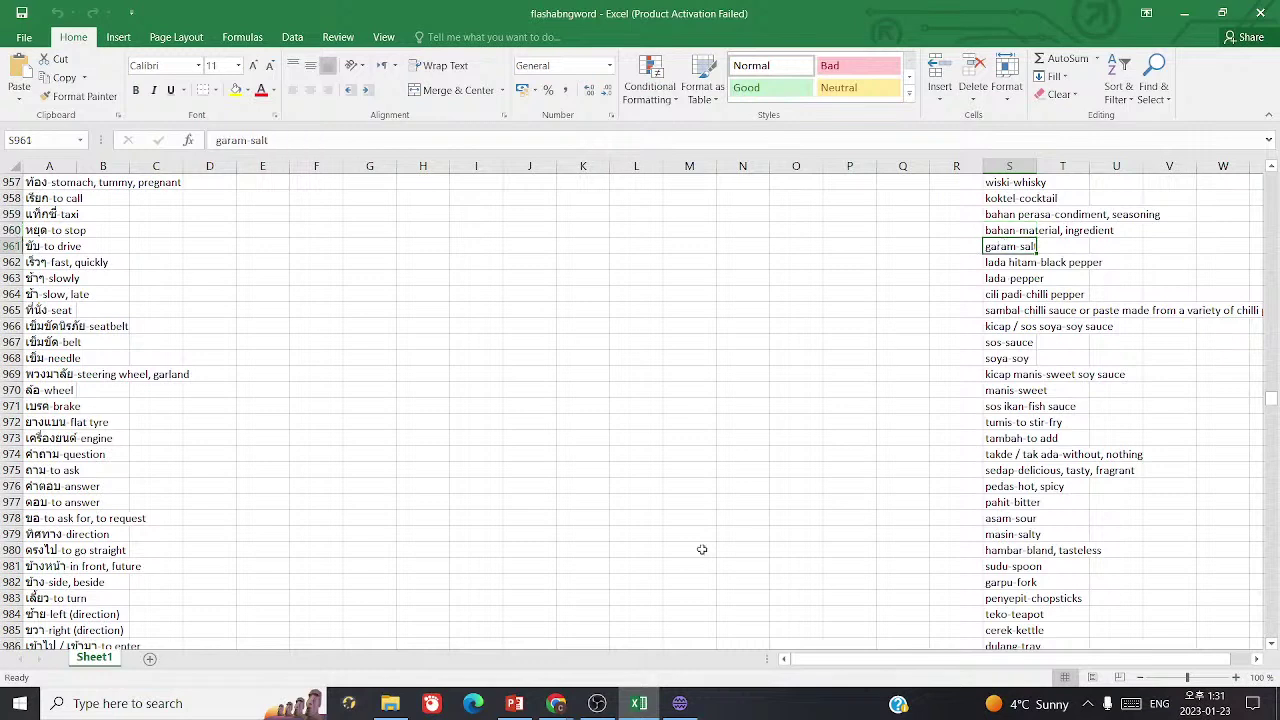
mouse_move(556, 703)
click(542, 639)
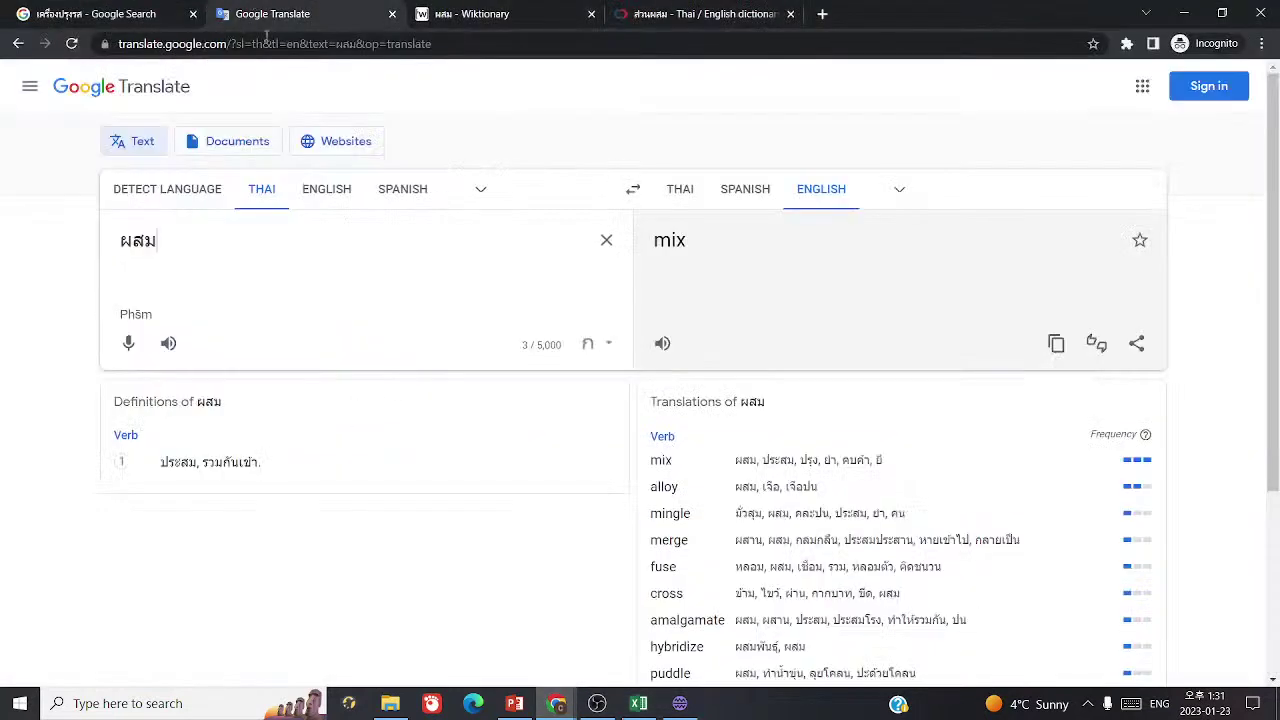
click(515, 704)
double_click(541, 270)
key(ctrl+c)
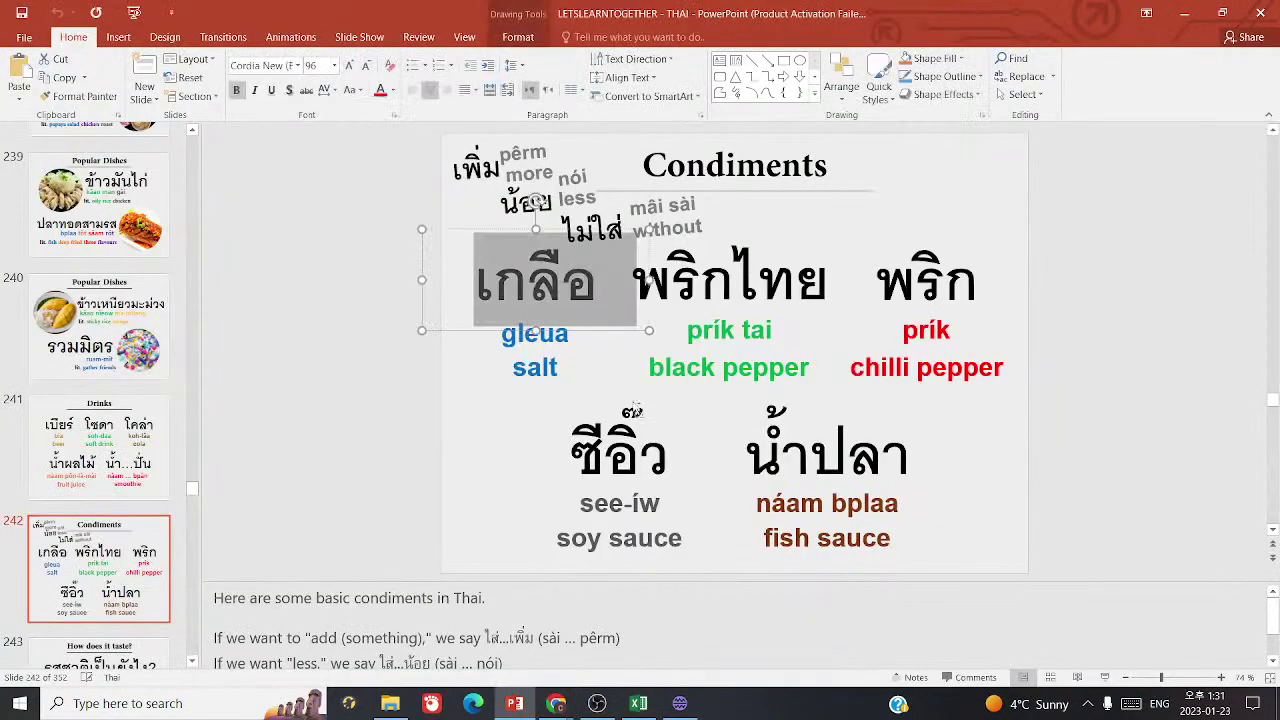
- In flashbang, add a card with the prompt เกลือ and the answer "salt"
click(680, 703)
key(ctrl+v)
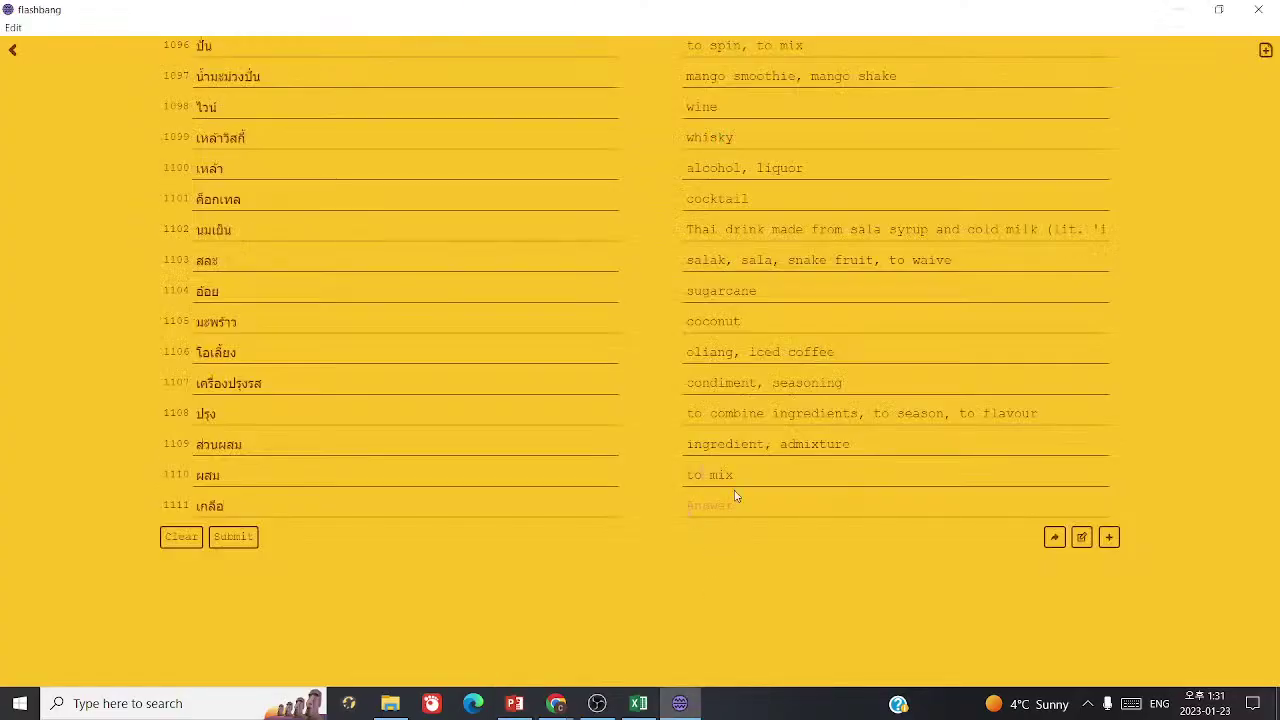
click(739, 512)
text(salt)
click(1108, 537)
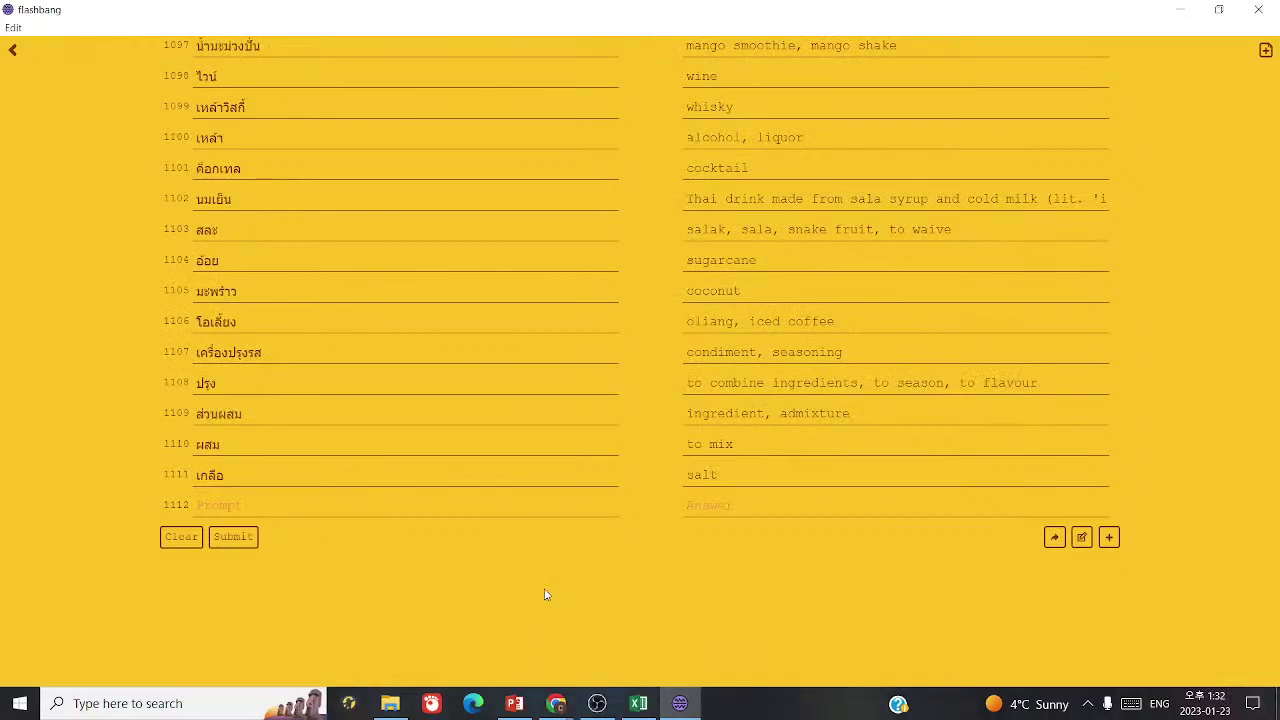
- Copy พริกไทย from the Condiments slide in PowerPoint and add it in flashbang with the answer "black pepper"
click(638, 703)
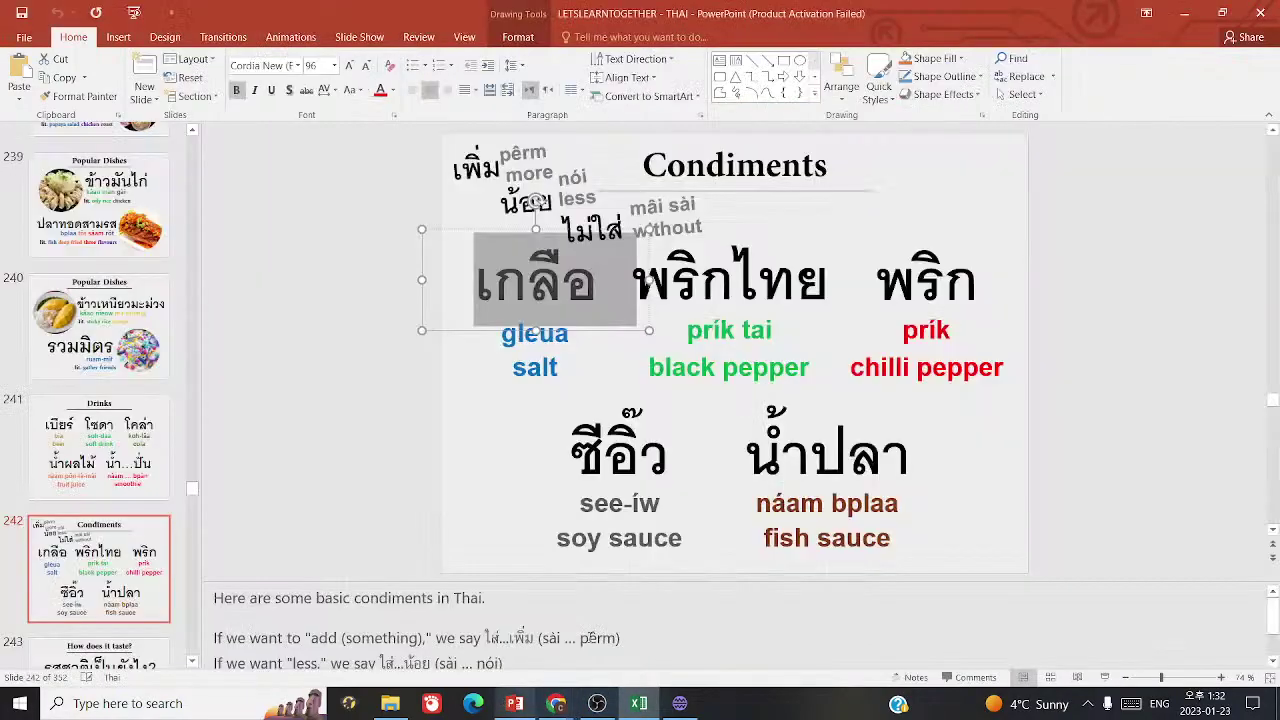
click(514, 703)
double_click(742, 310)
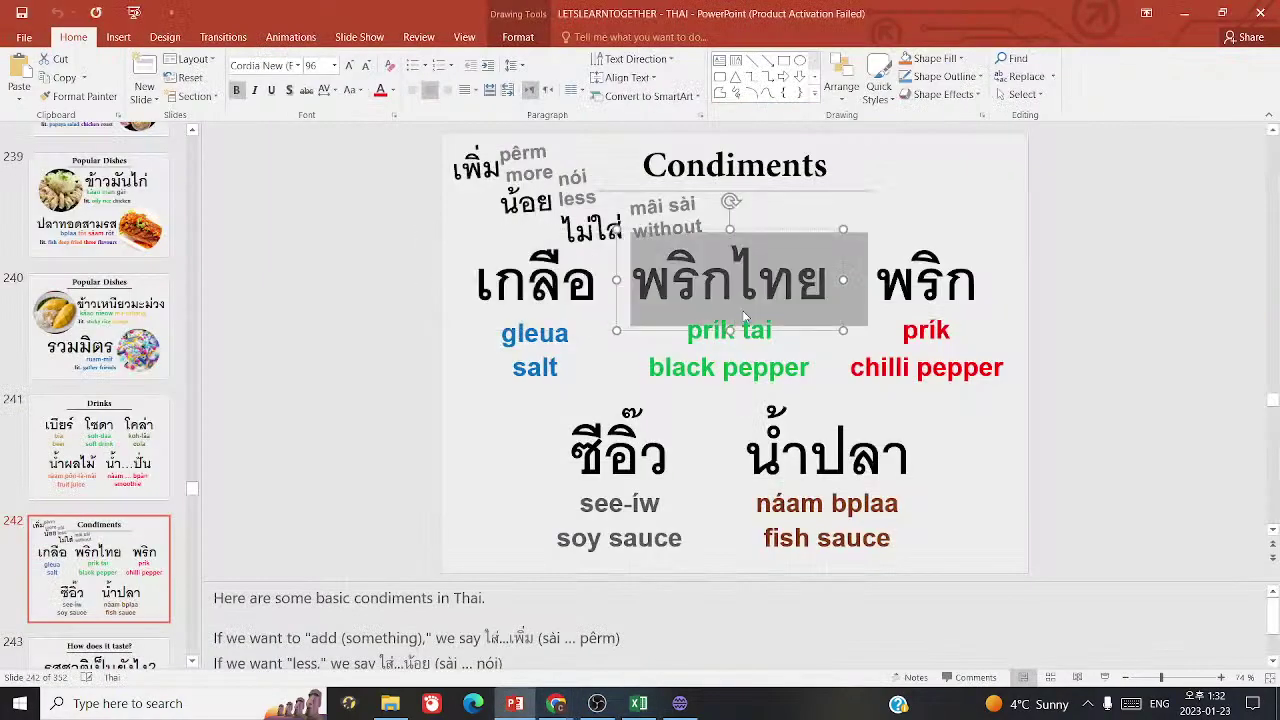
key(ctrl+c)
key(alt+Tab)
key(ctrl+v)
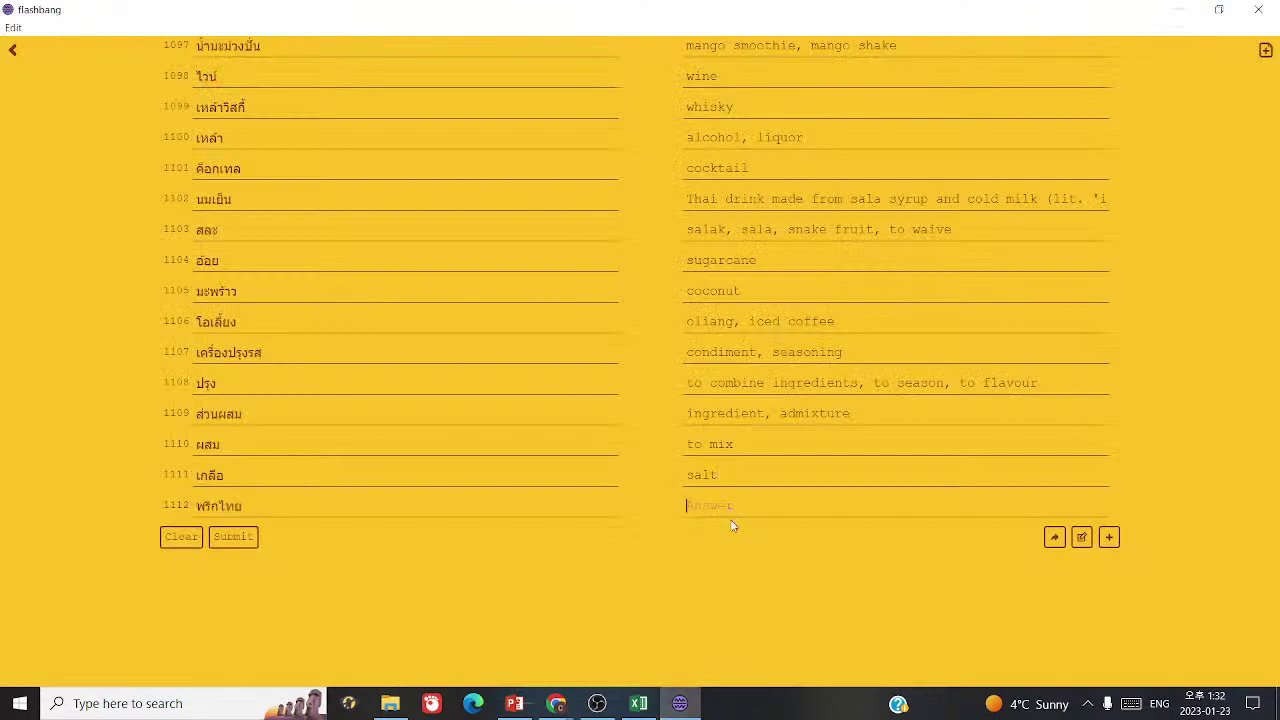
text(black )
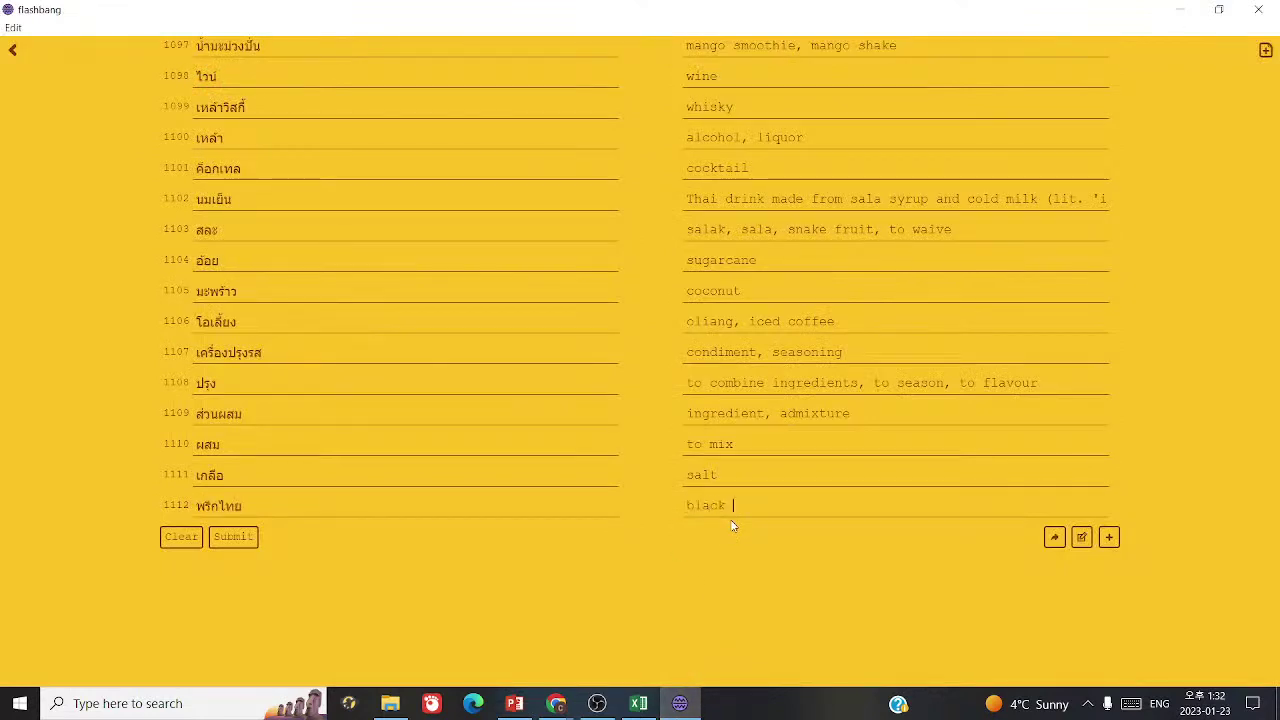
text(pepper)
click(1108, 537)
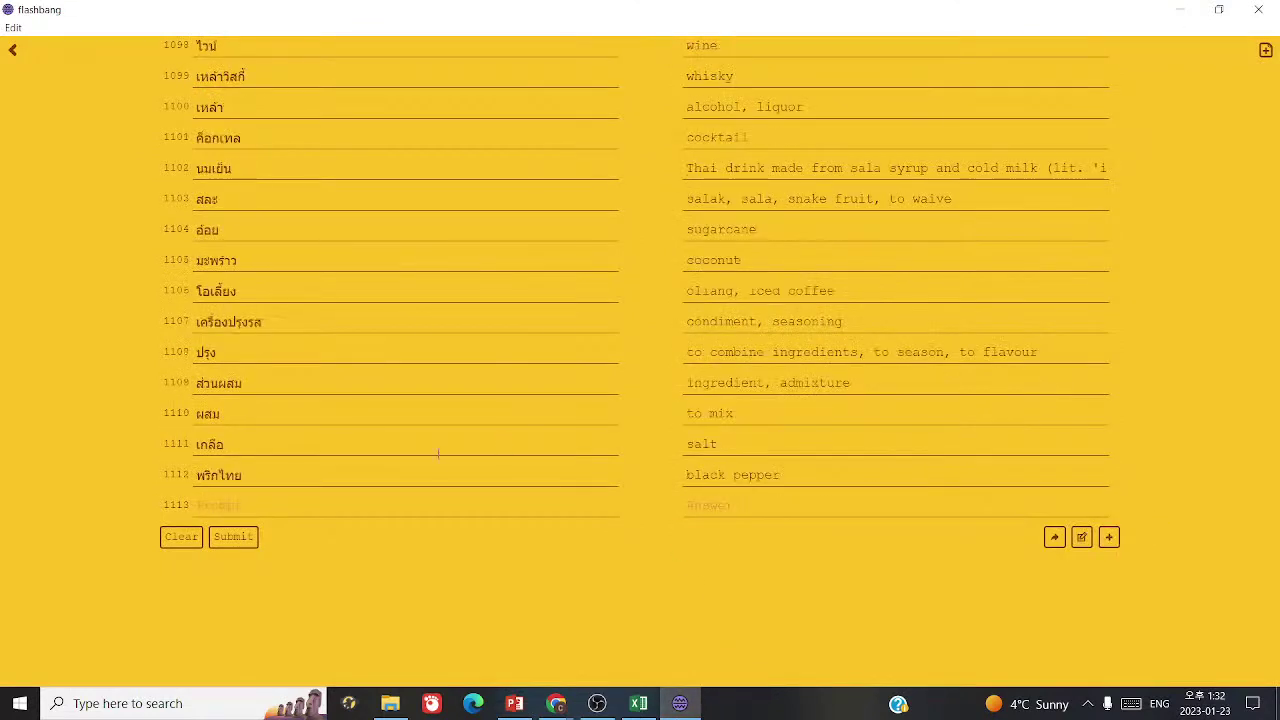
- Copy พริก from the Condiments slide in PowerPoint and add it in flashbang with the answer "chilli pepper"
click(638, 703)
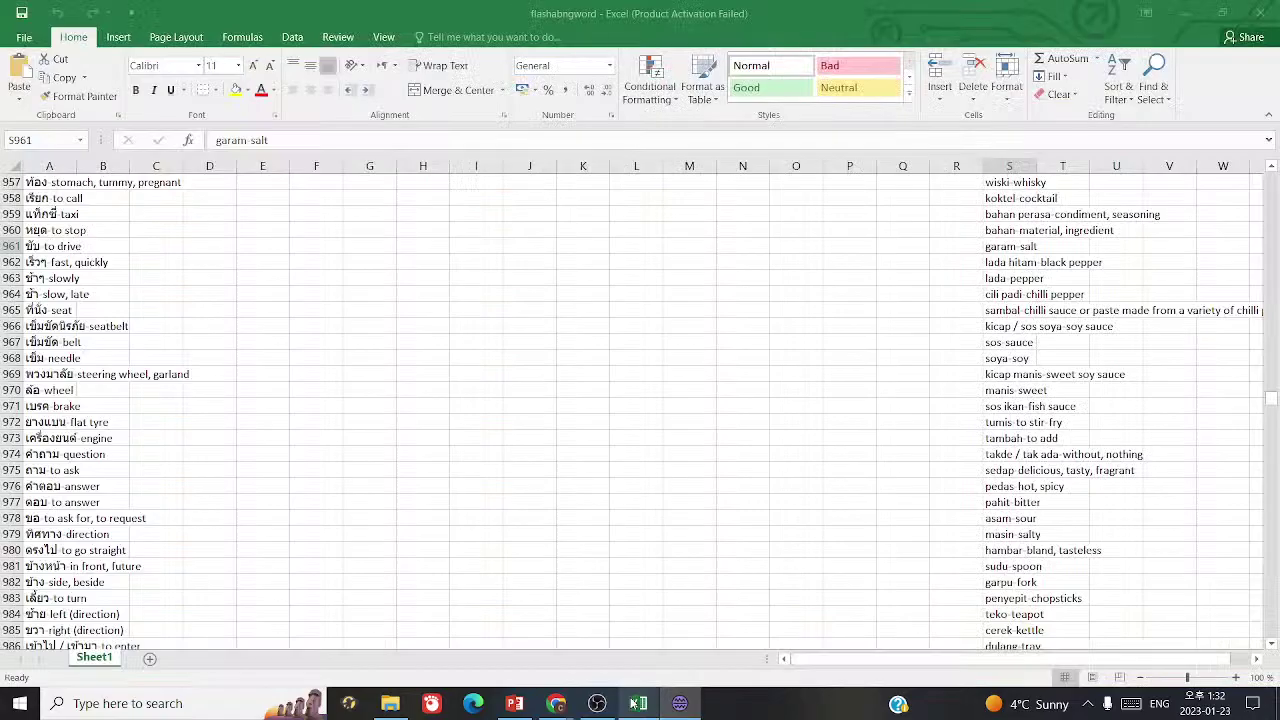
click(514, 703)
double_click(955, 282)
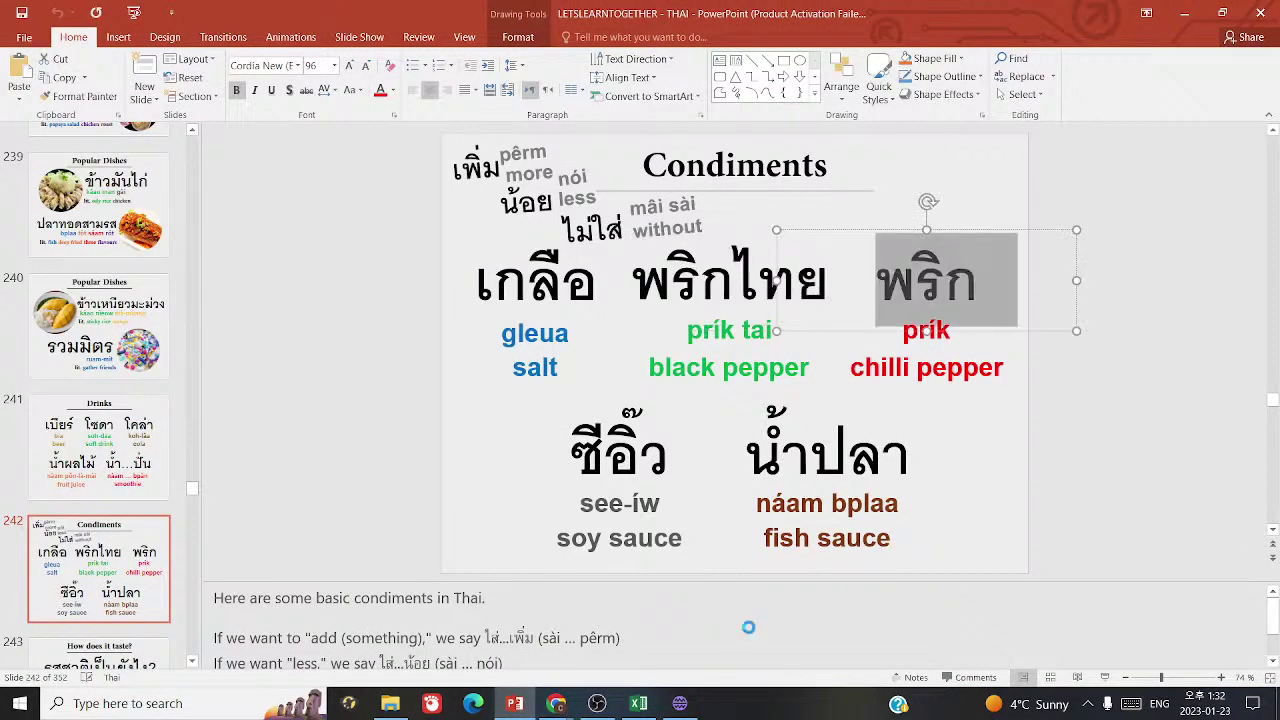
click(680, 703)
text(hilli pepper)
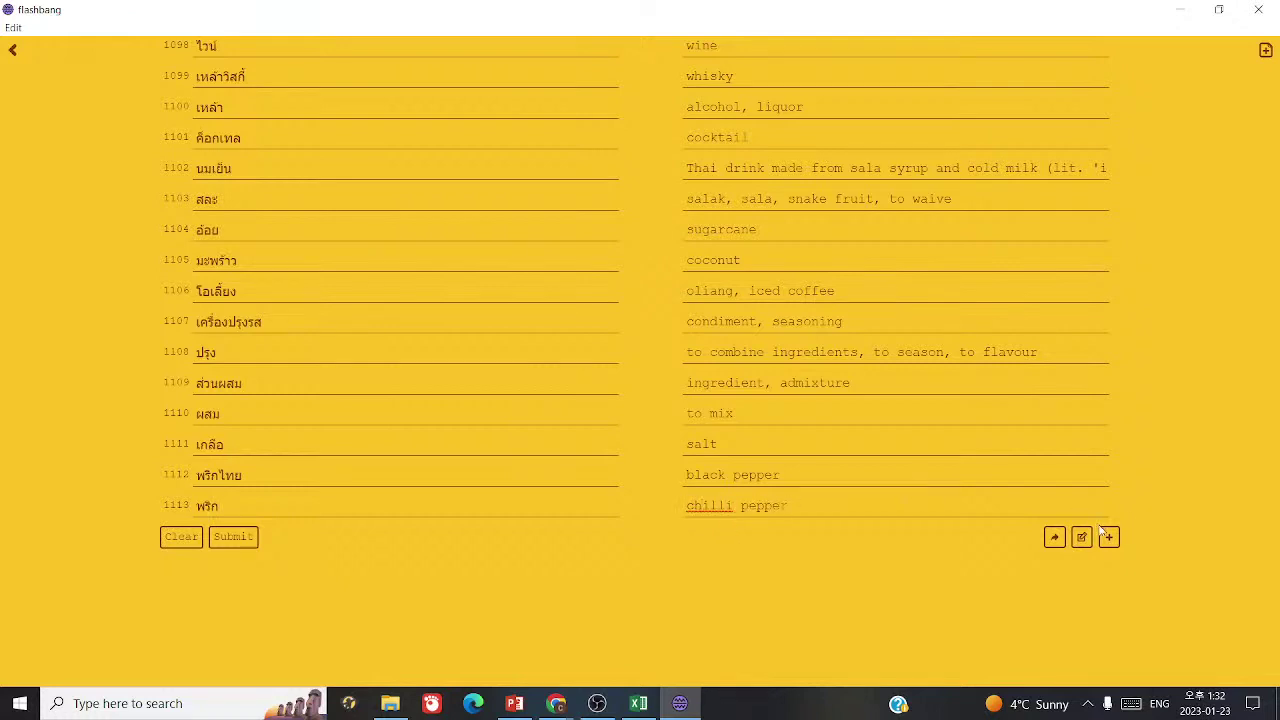
click(1107, 537)
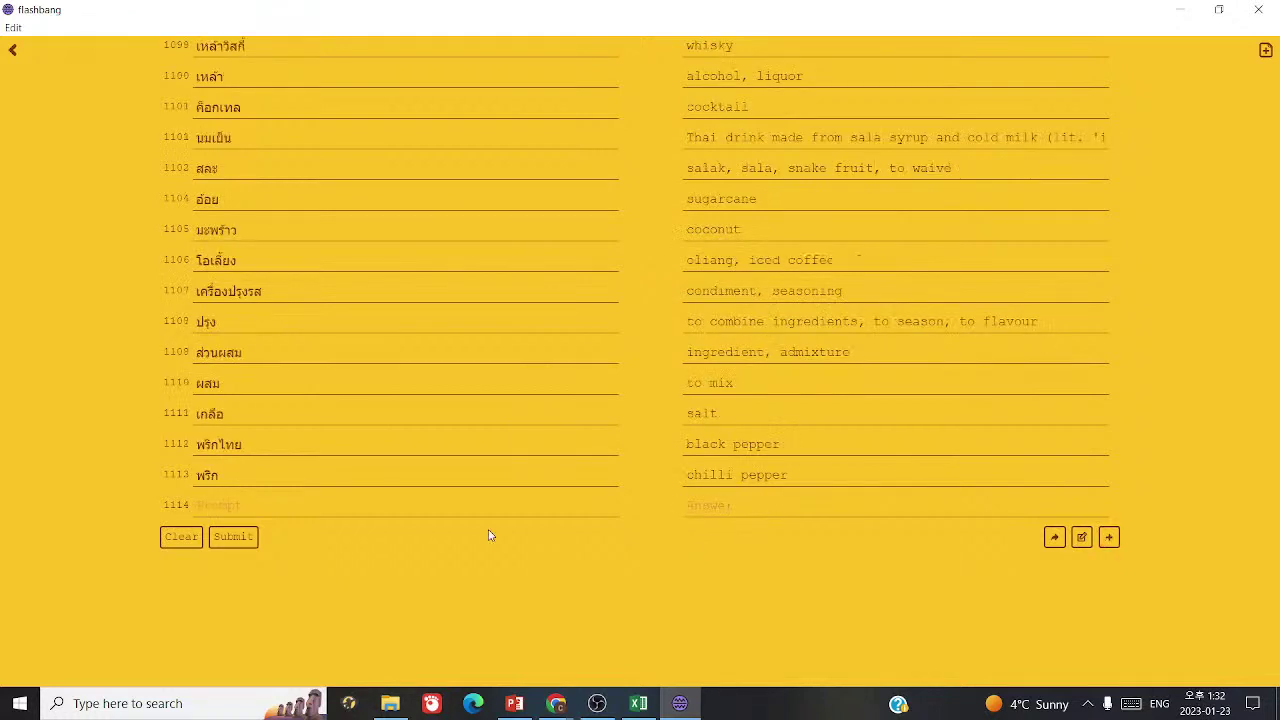
- Select the "lada-pepper" entry in the Excel word list and translate "pepper" from English to Thai in Google Translate
click(639, 703)
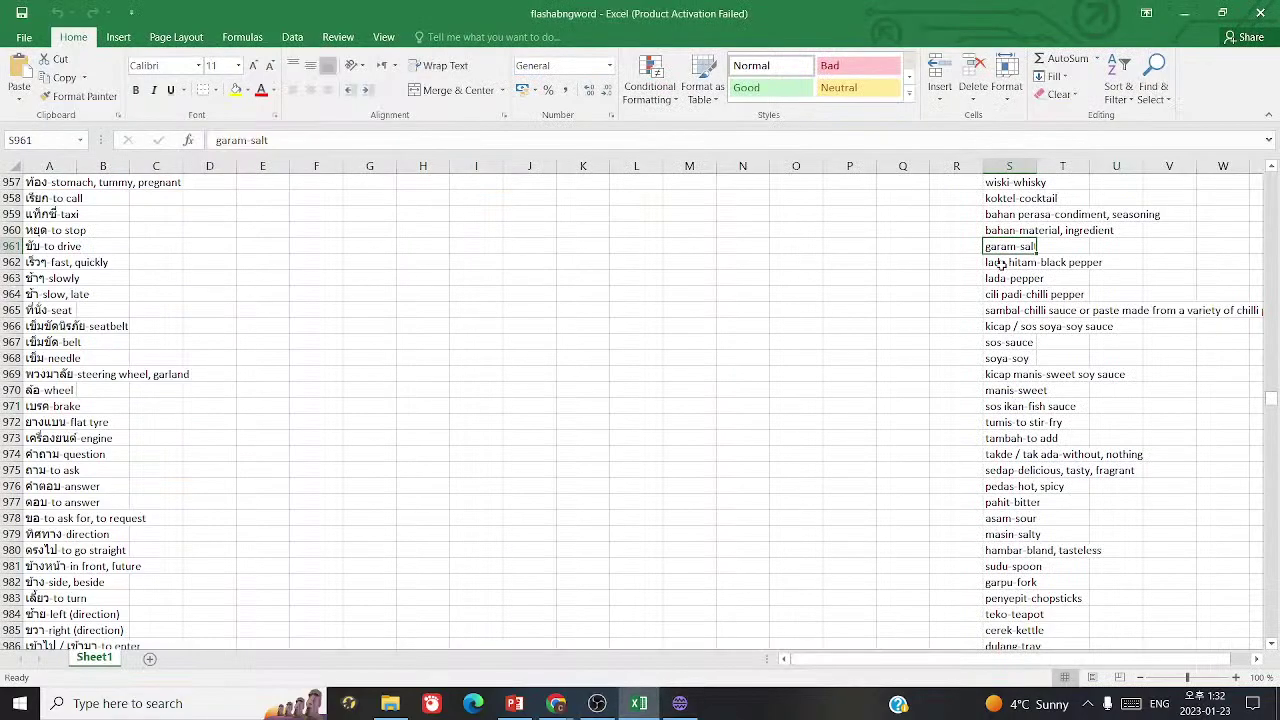
click(1002, 280)
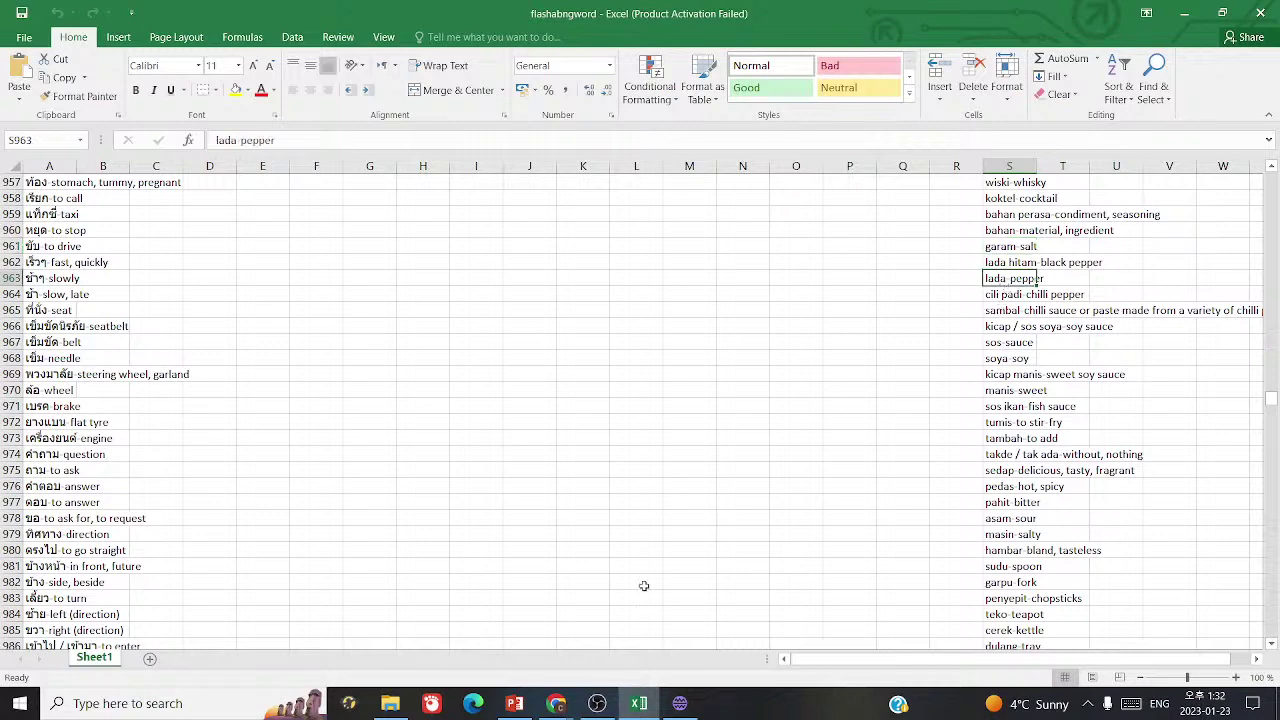
click(556, 703)
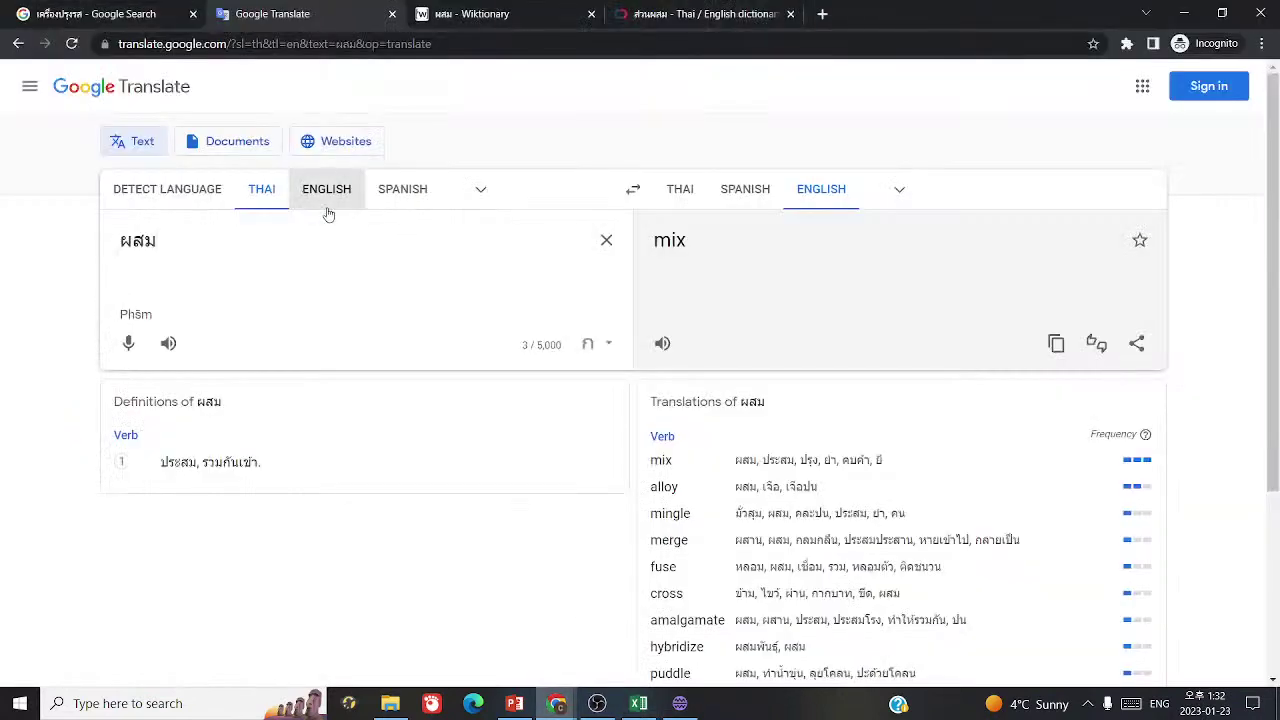
click(327, 200)
key(ctrl+a)
text(pepper)
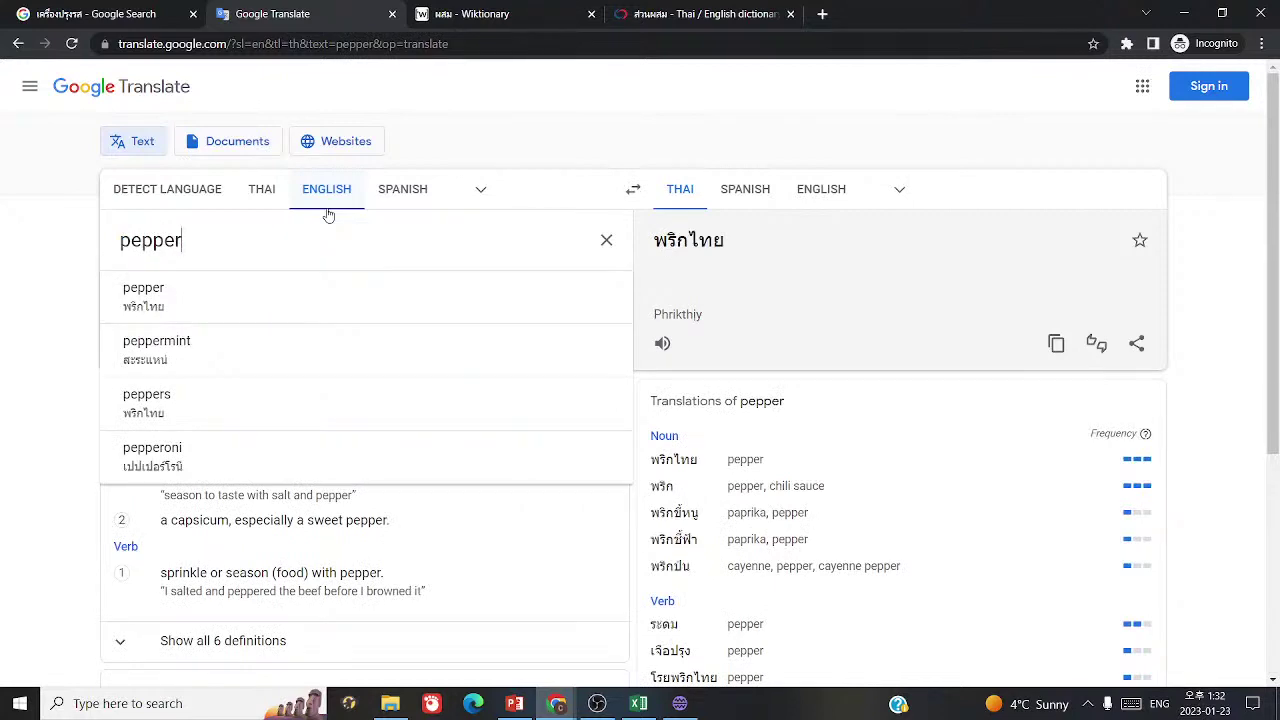
- Search Google for พริกไทย and review the alternative Thai translations of "pepper" in Google Translate
drag(652, 245, 726, 245)
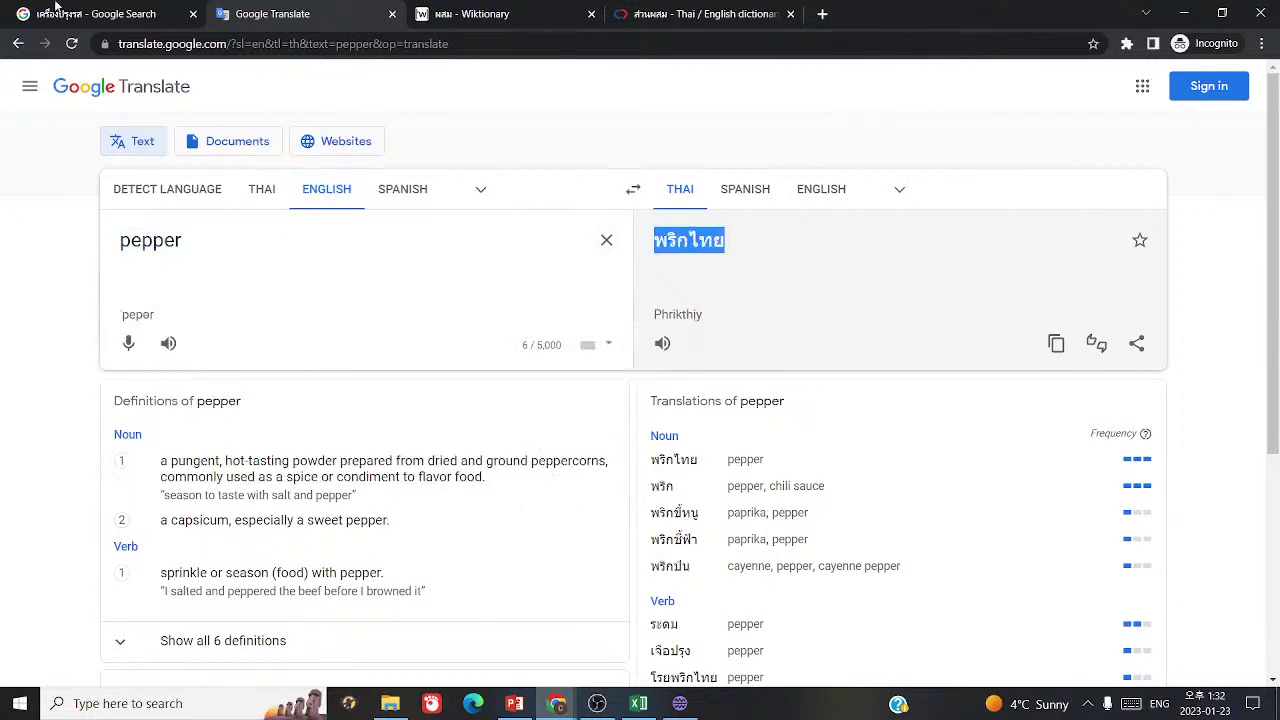
click(57, 8)
triple_click(300, 100)
key(ctrl+v)
click(709, 99)
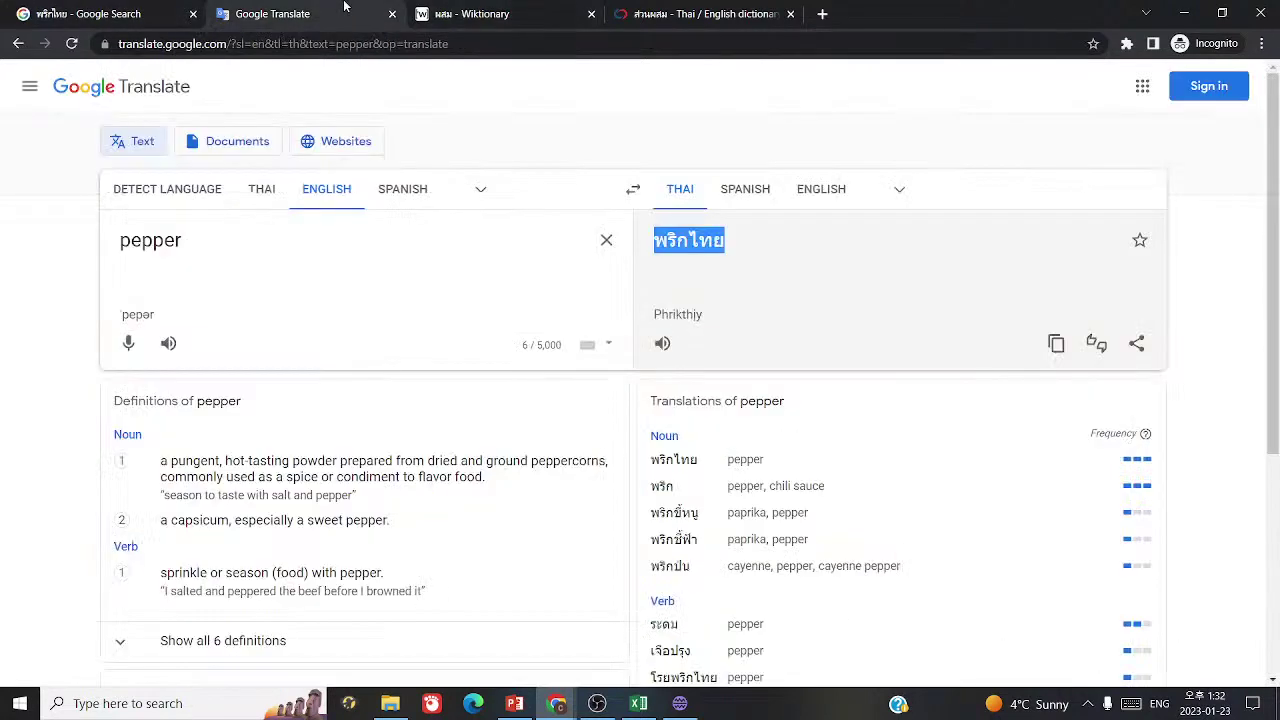
click(290, 13)
click(795, 277)
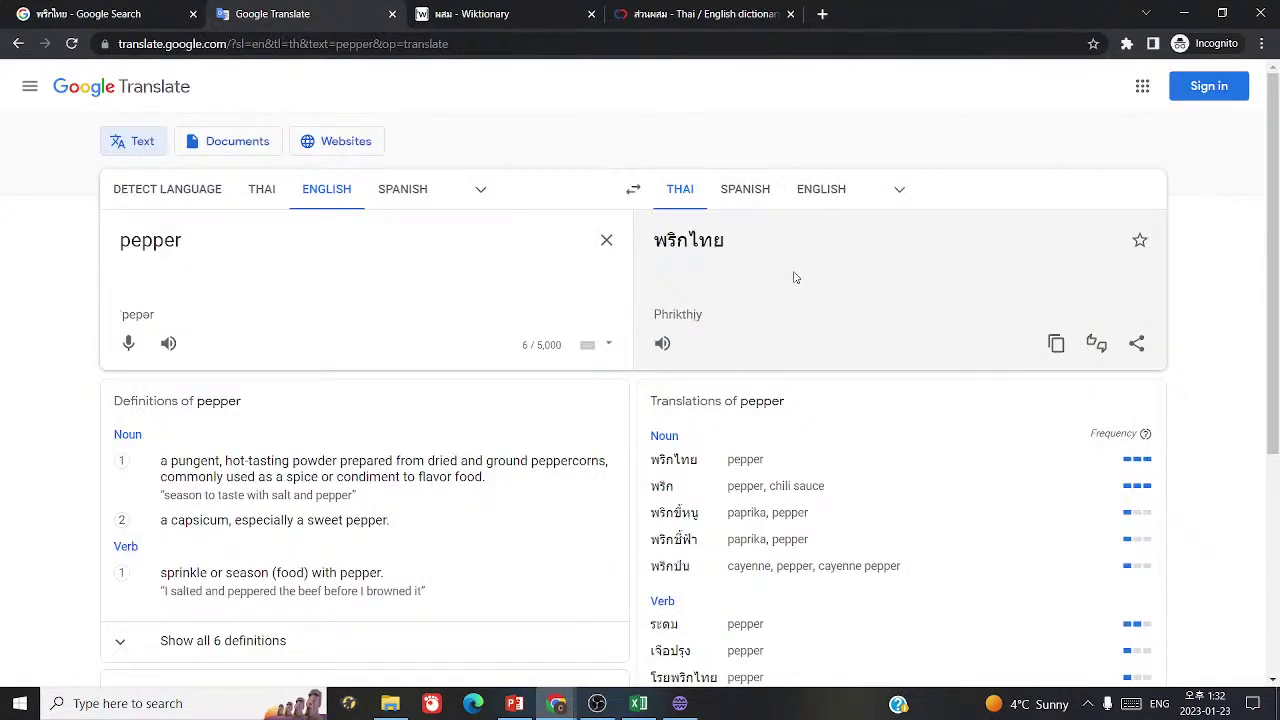
scroll(792, 614, down, 2)
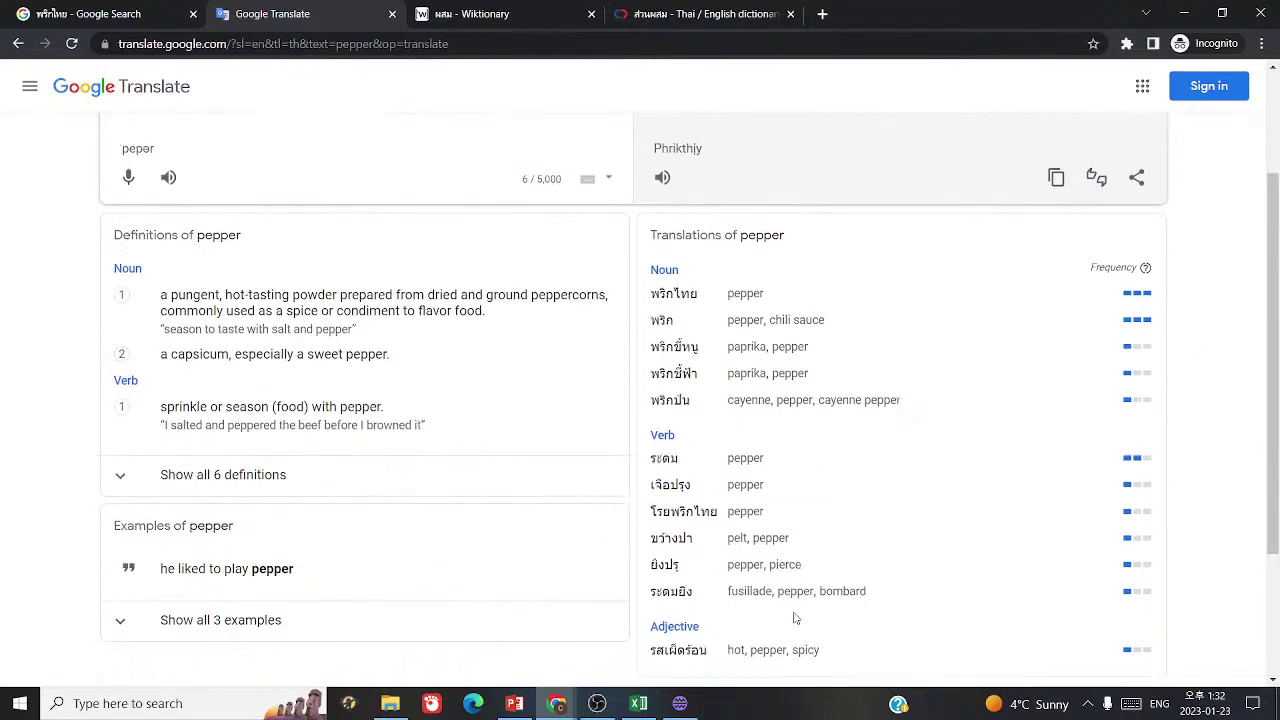
- In flashbang, change the answer of the พริก card to "pepper, chilli pepper"
click(698, 702)
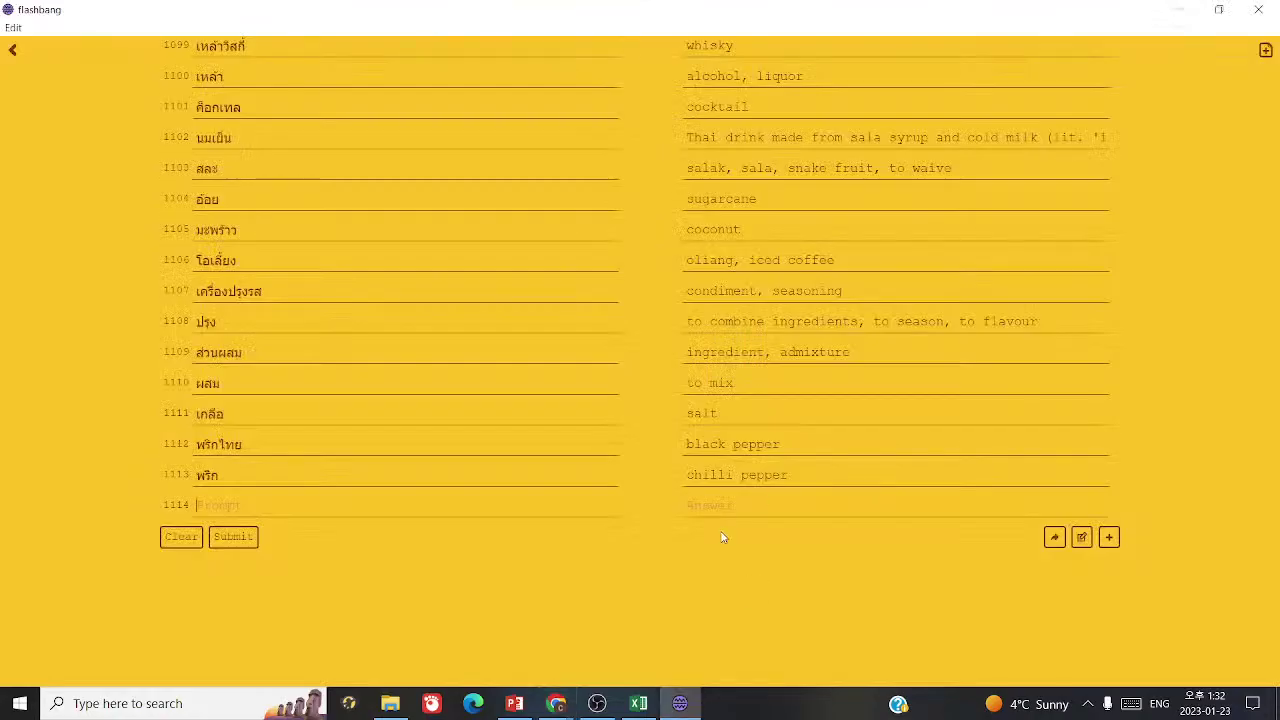
drag(740, 475, 610, 460)
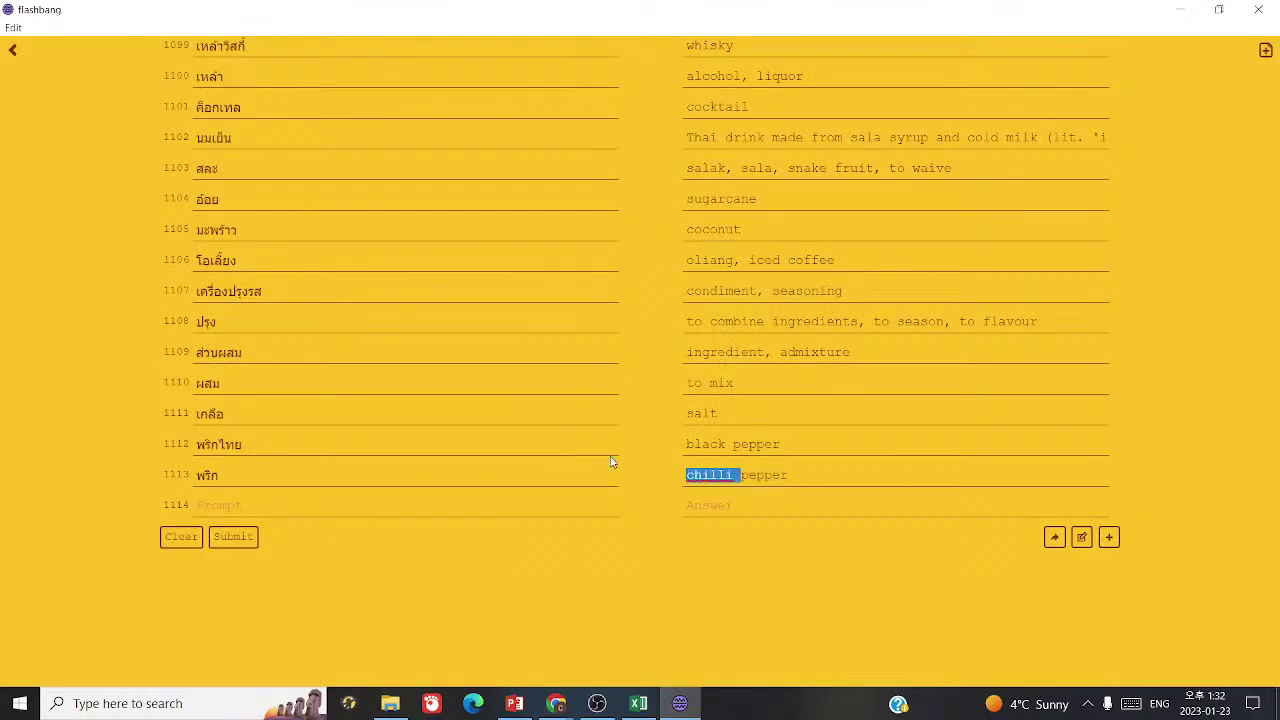
key(BackSpace)
text(, c)
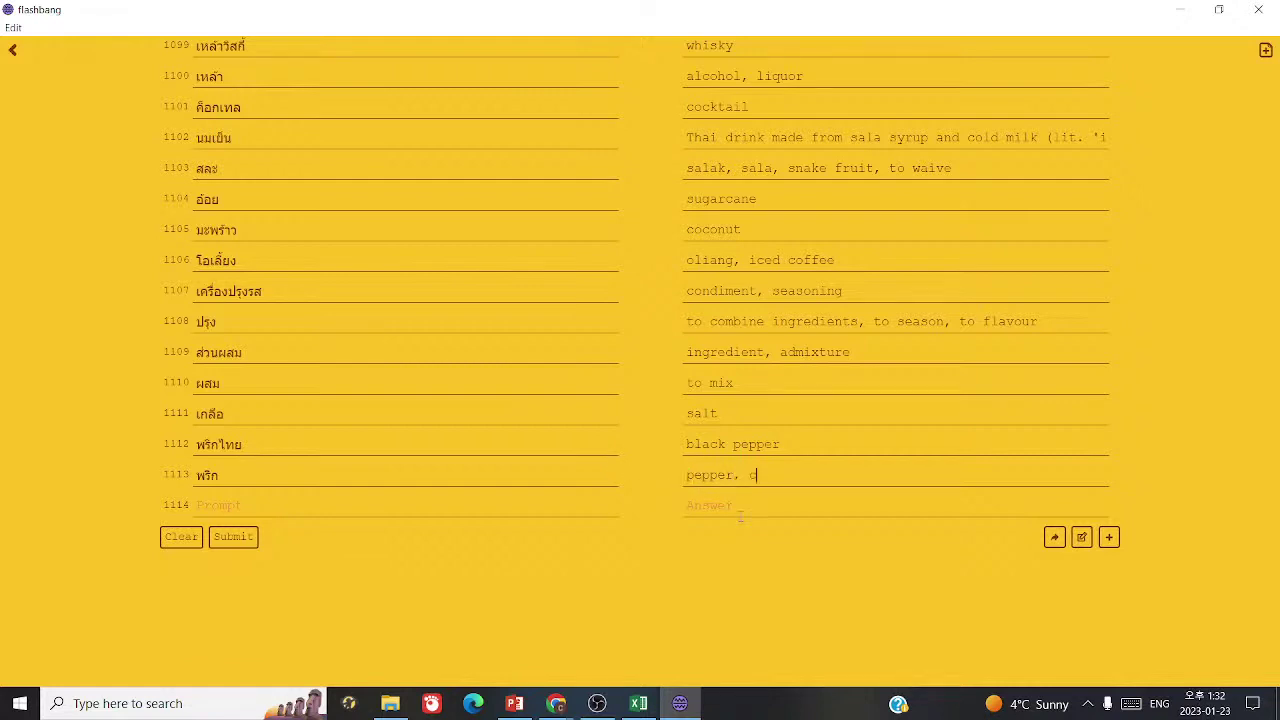
text(illi)
text(hilli pepper)
- Select the "kicap / sos soya-soy sauce" entry in the Excel word list and copy ซีอิ๊ว from the Condiments slide in PowerPoint
click(638, 703)
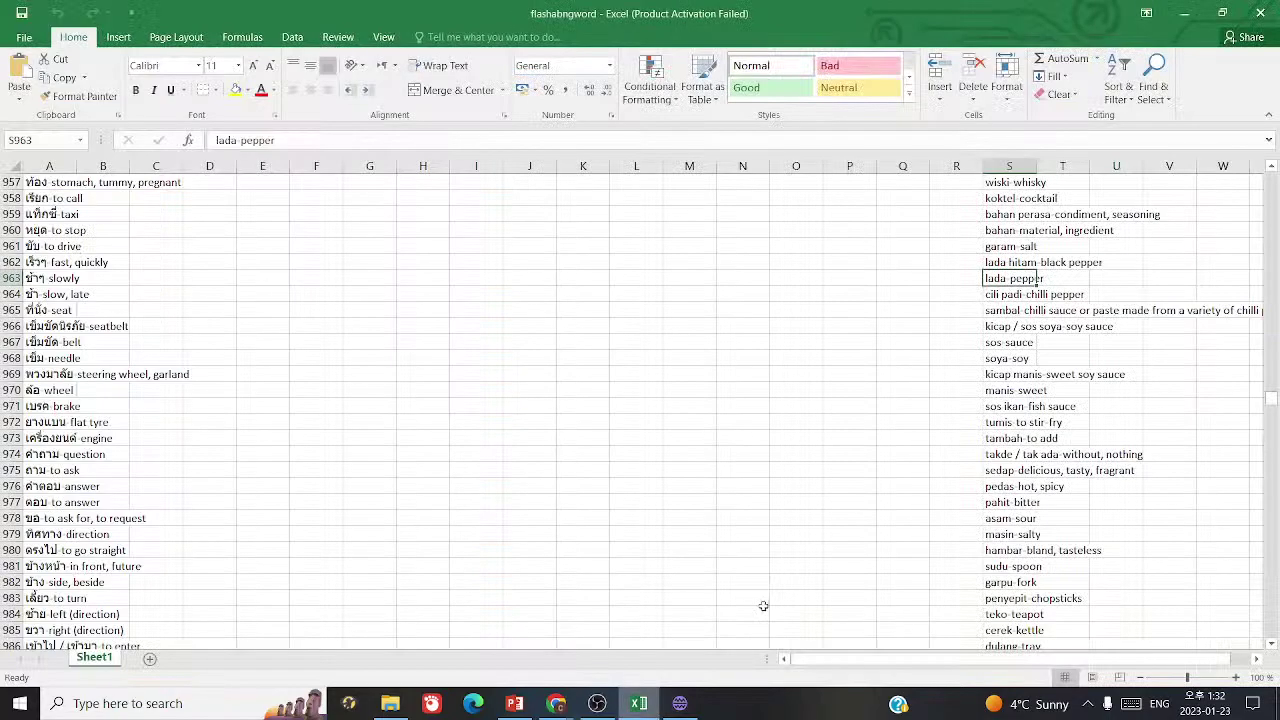
click(997, 296)
click(1000, 311)
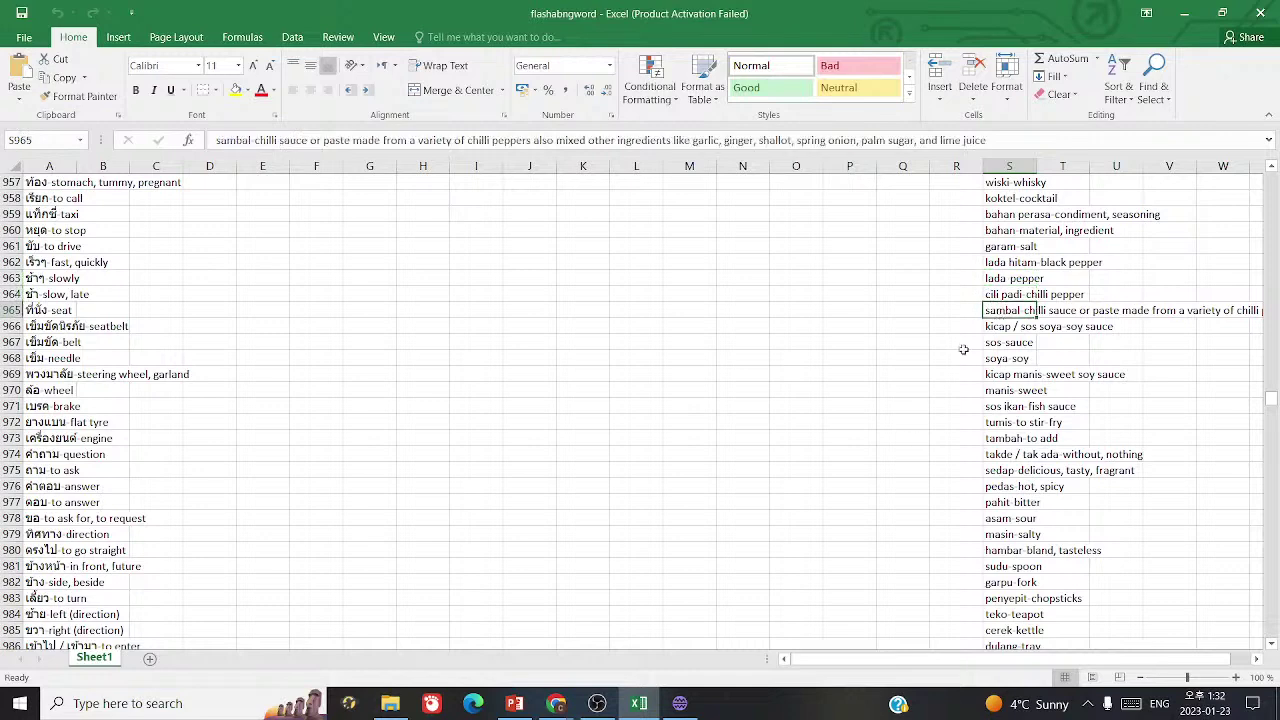
click(1003, 328)
click(514, 703)
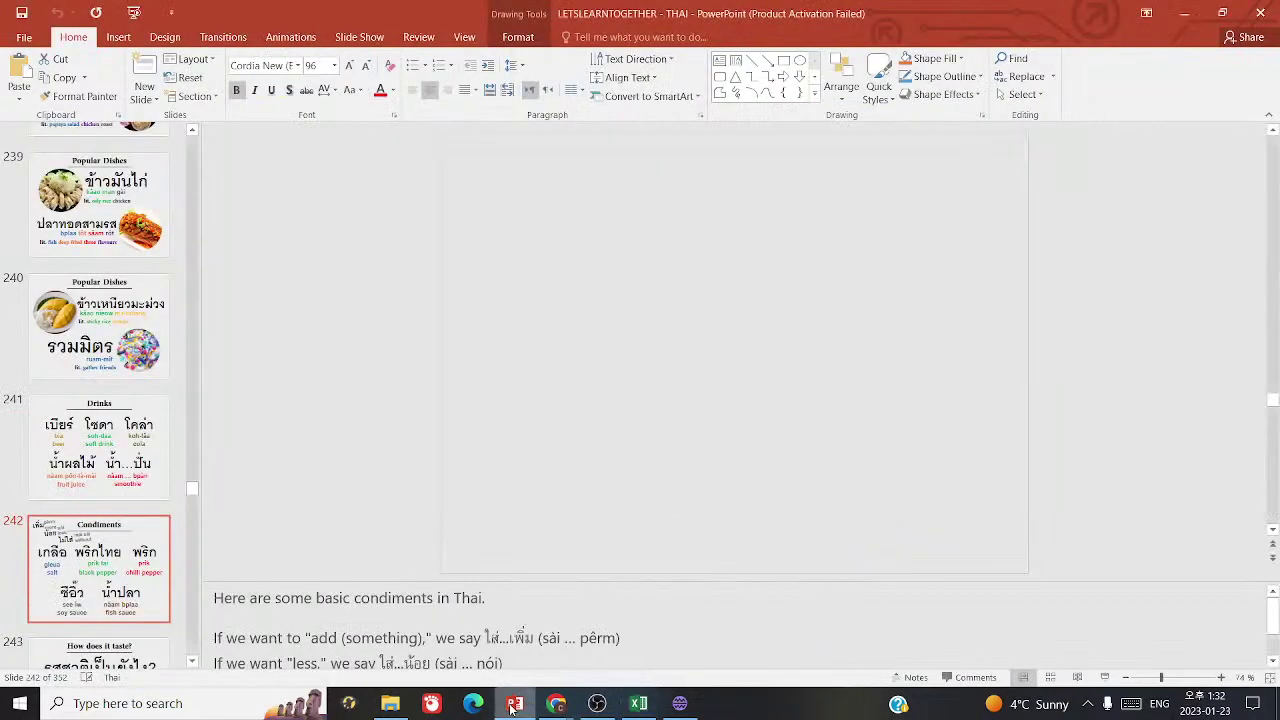
double_click(649, 440)
key(ctrl+c)
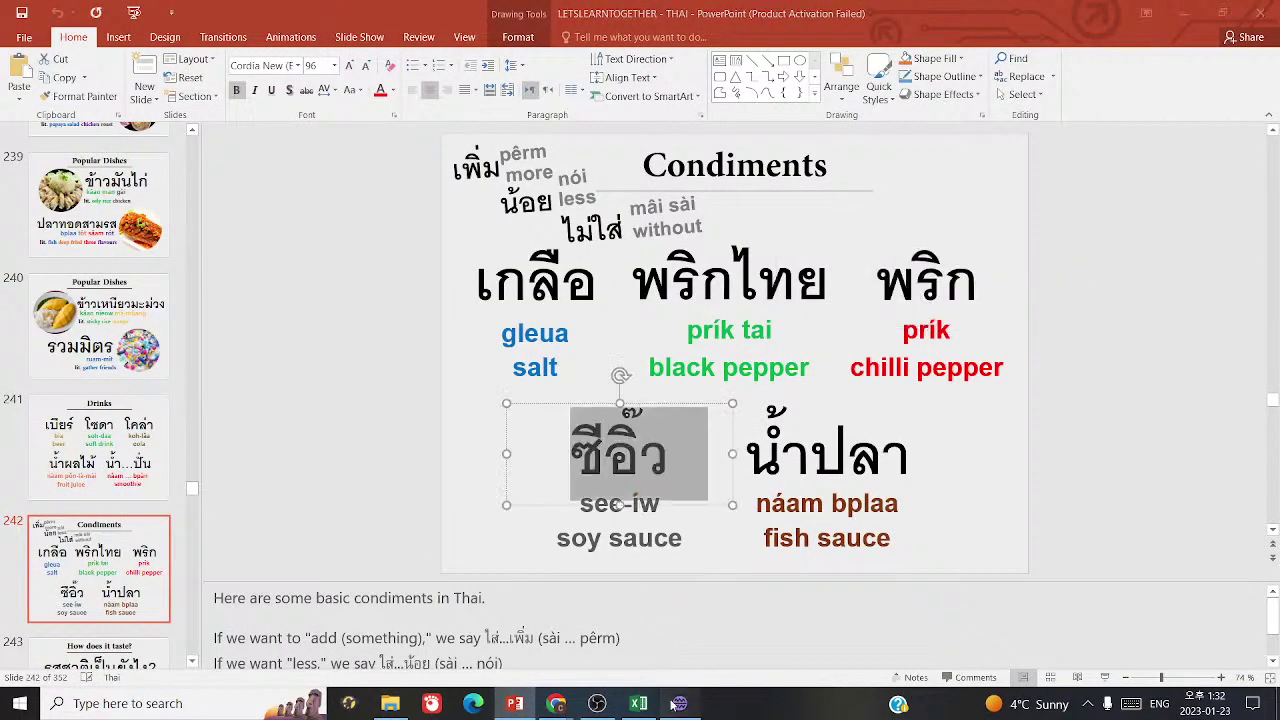
- In flashbang, add a card with the prompt ซีอิ๊ว and the answer "soy sauce"
click(679, 703)
key(ctrl+v)
click(741, 503)
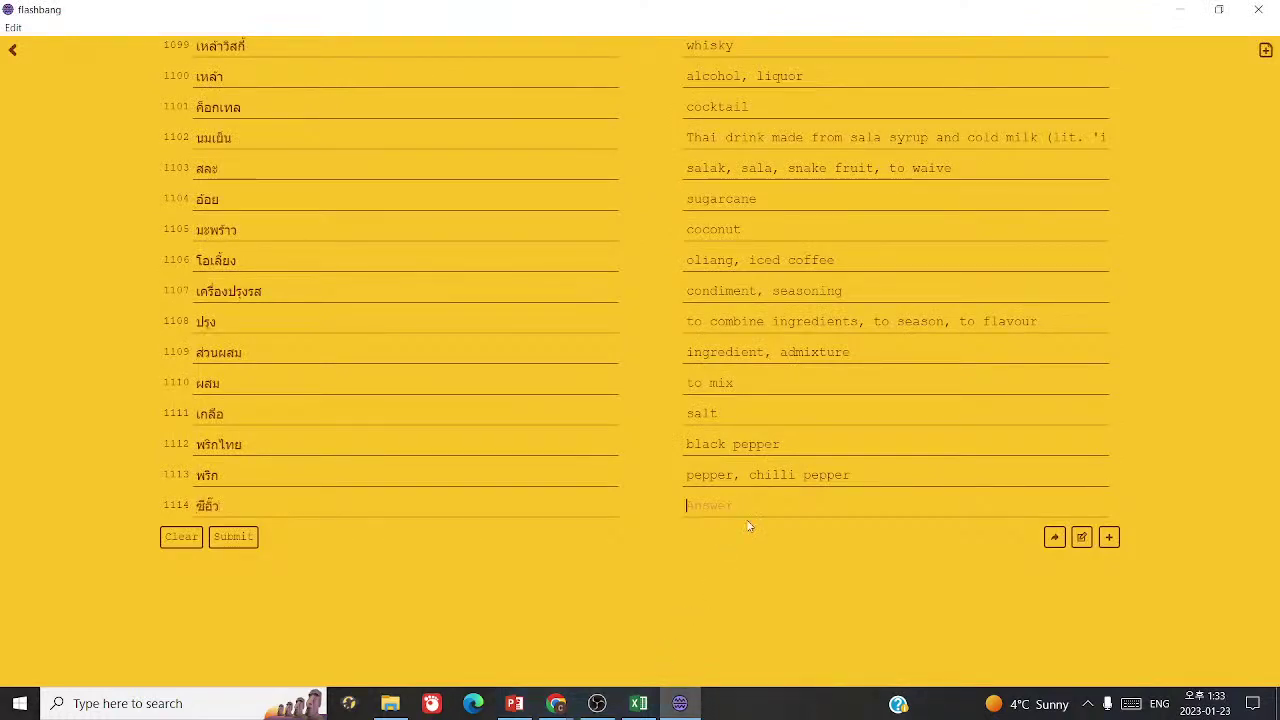
text(soy sauce)
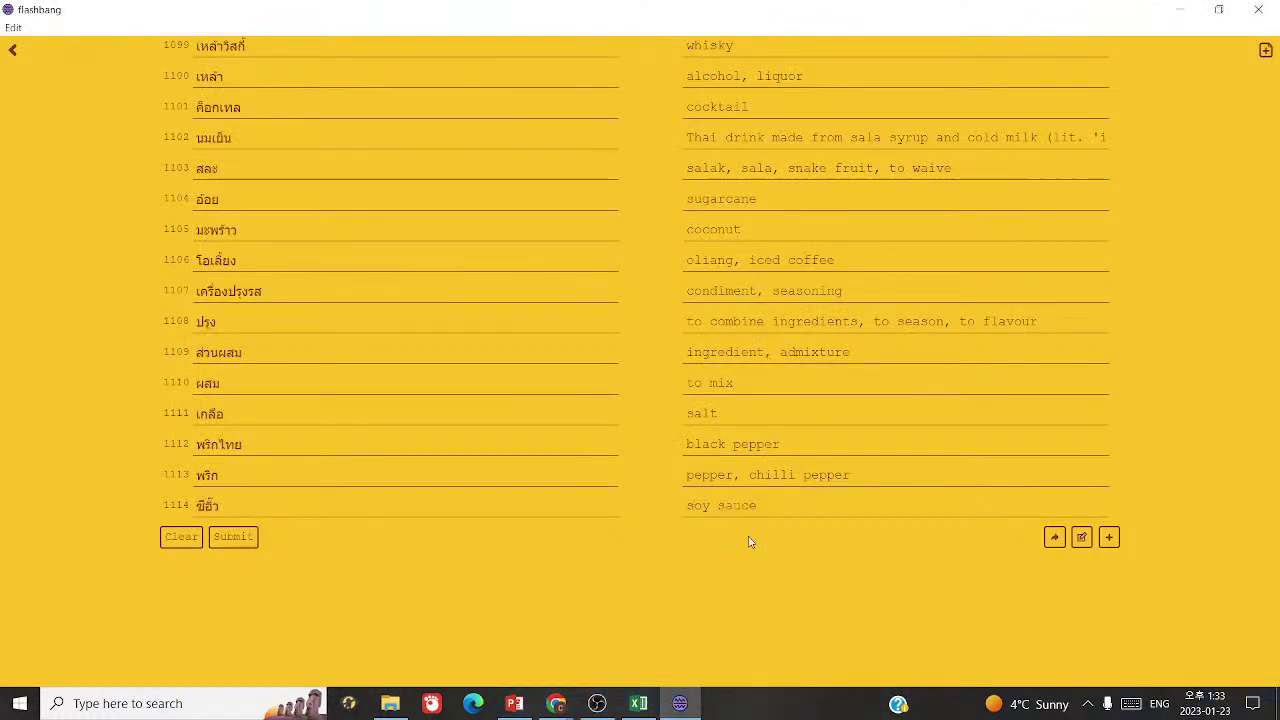
click(1108, 537)
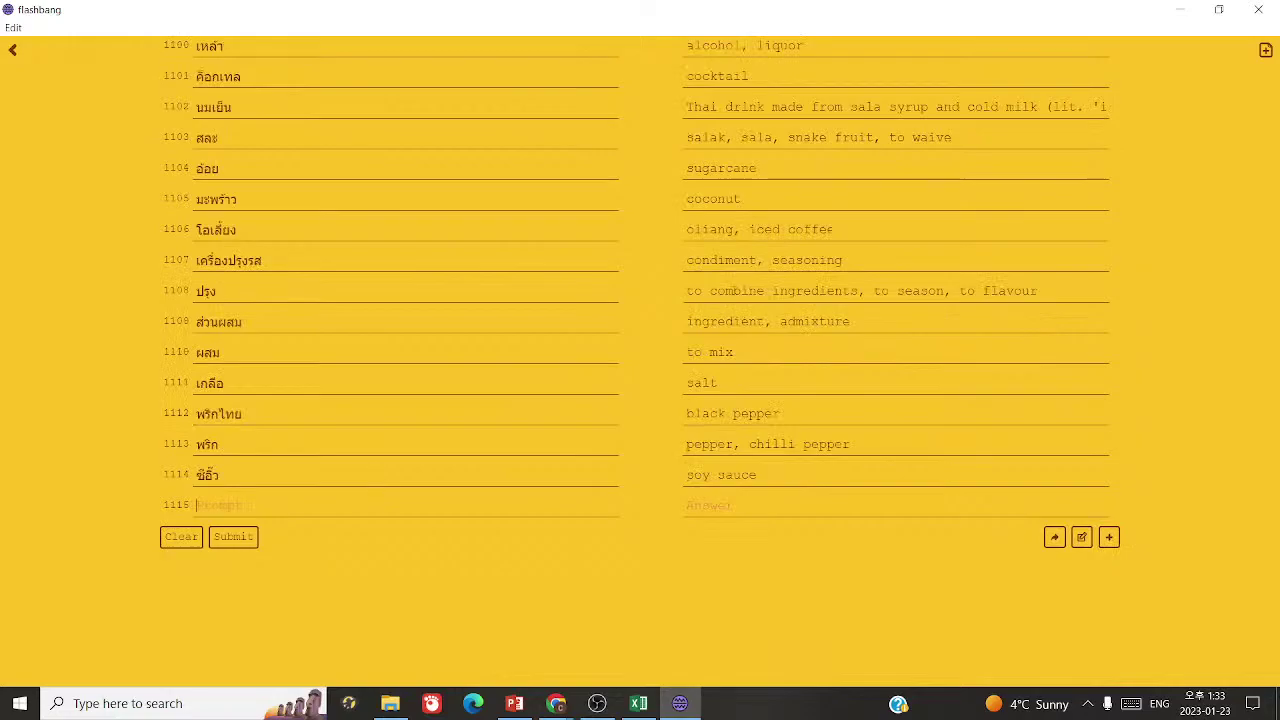
- Copy น้ำปลา from the Condiments slide in PowerPoint and add it in flashbang with the answer "fish sauce"
click(514, 703)
double_click(810, 432)
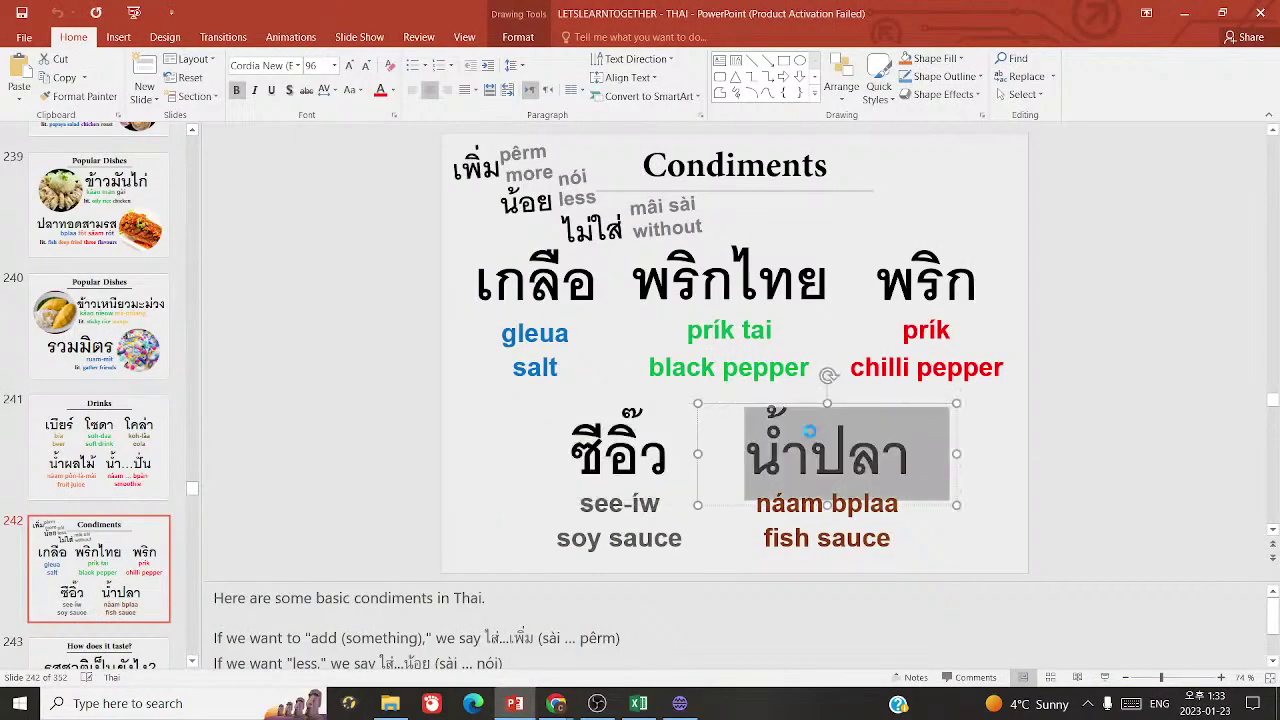
key(alt+Tab)
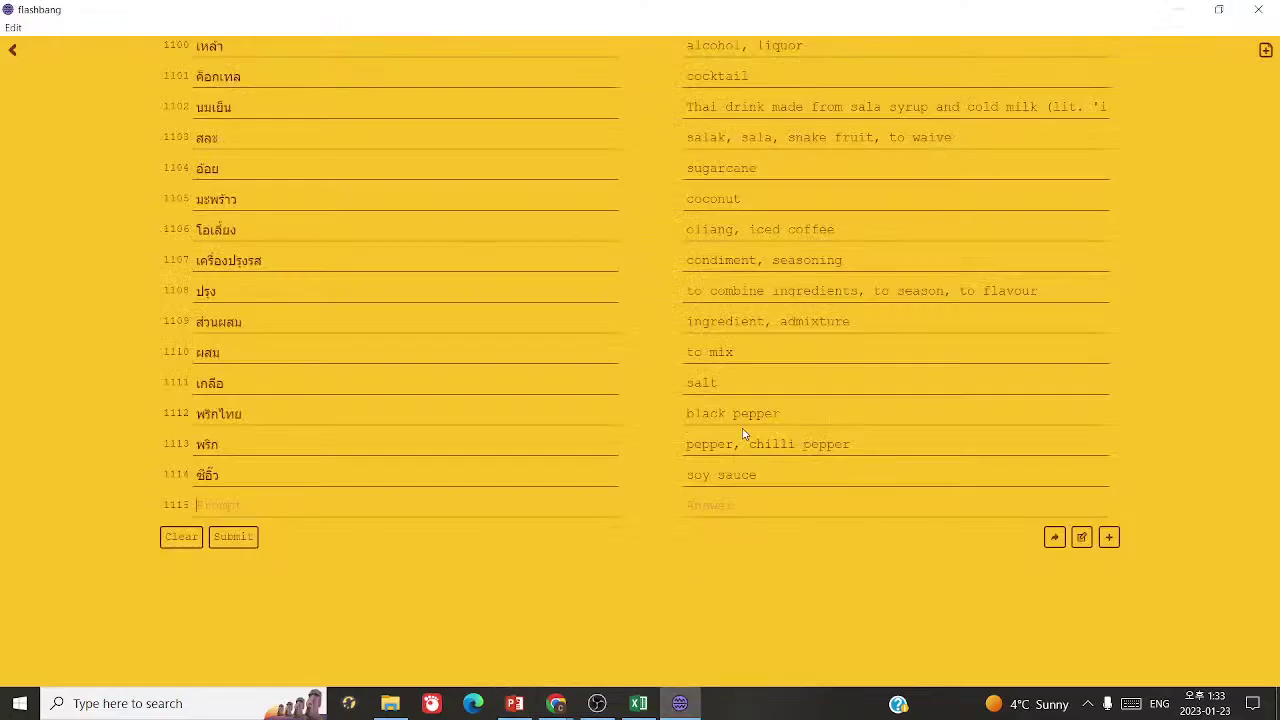
key(ctrl+v)
text(fish sauce)
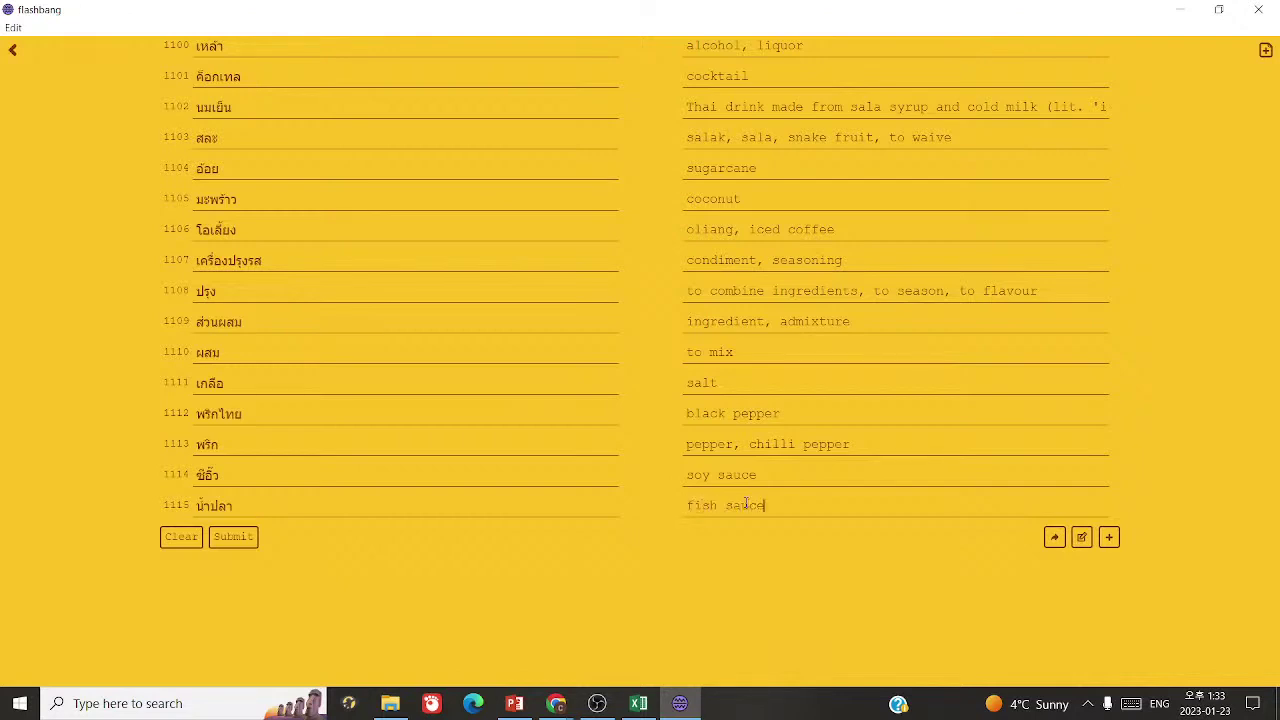
click(1108, 537)
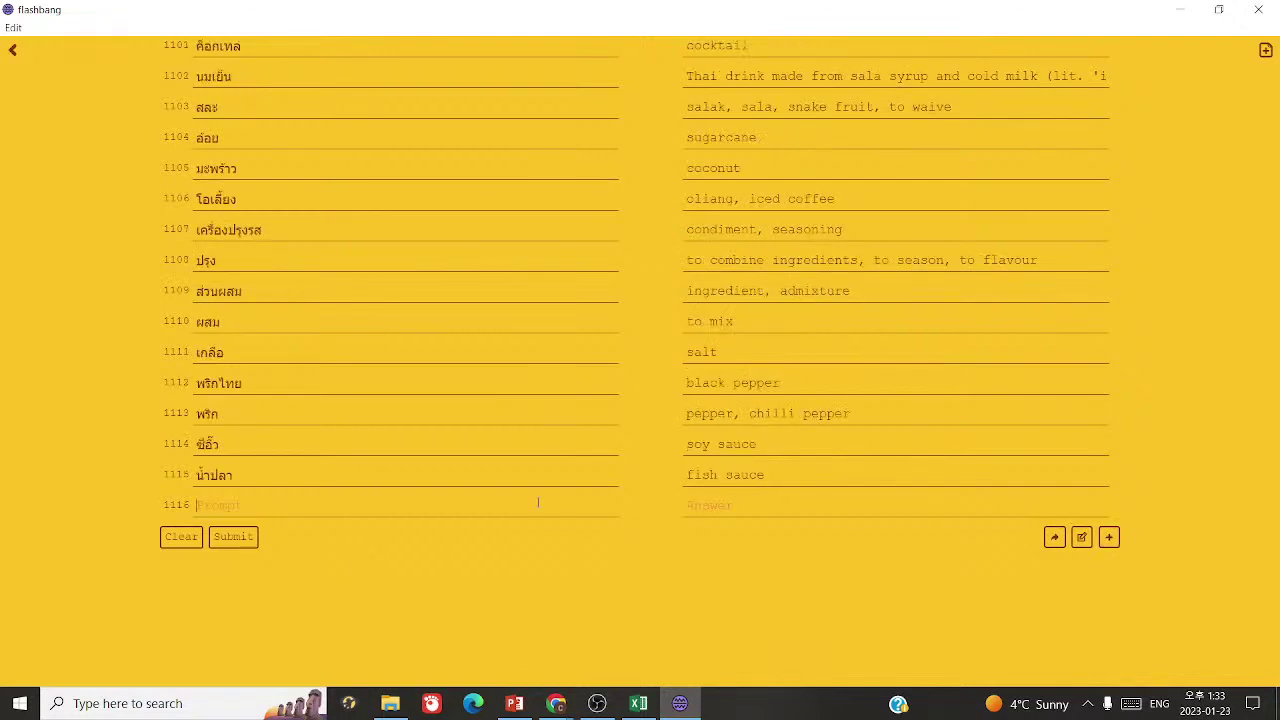
mouse_move(556, 703)
click(655, 615)
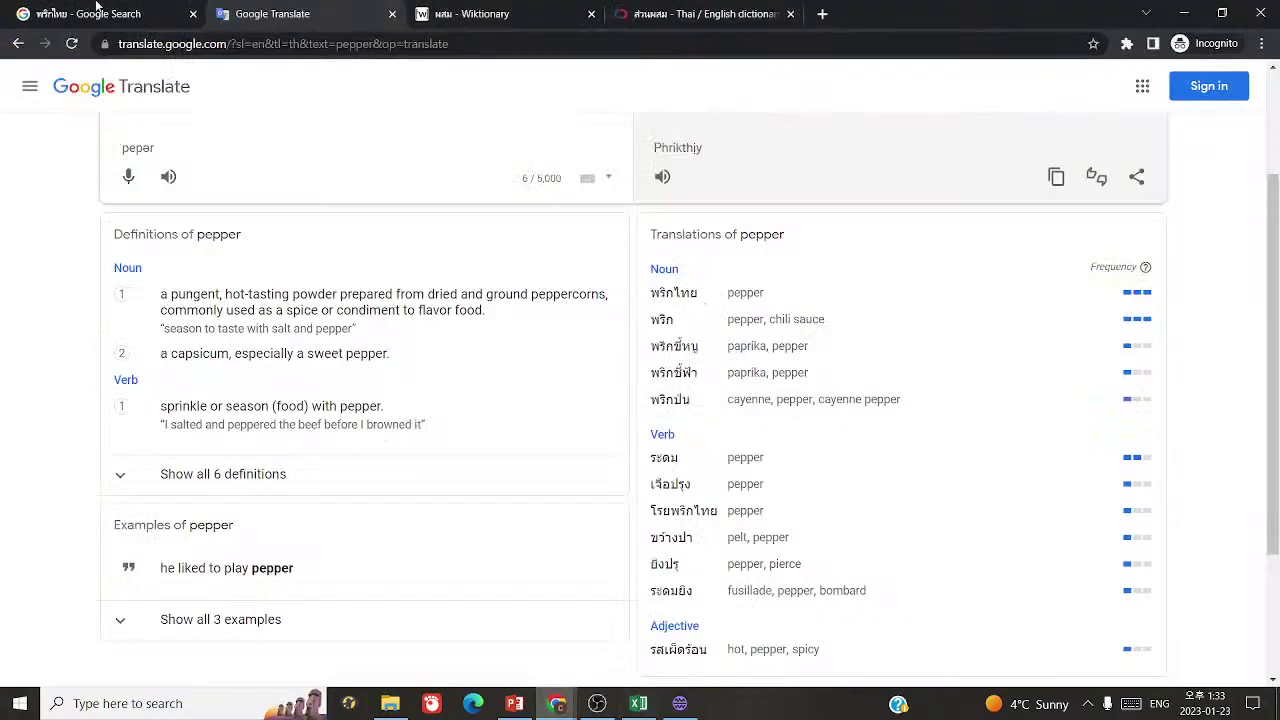
key(ctrl+shift+Tab)
triple_click(343, 101)
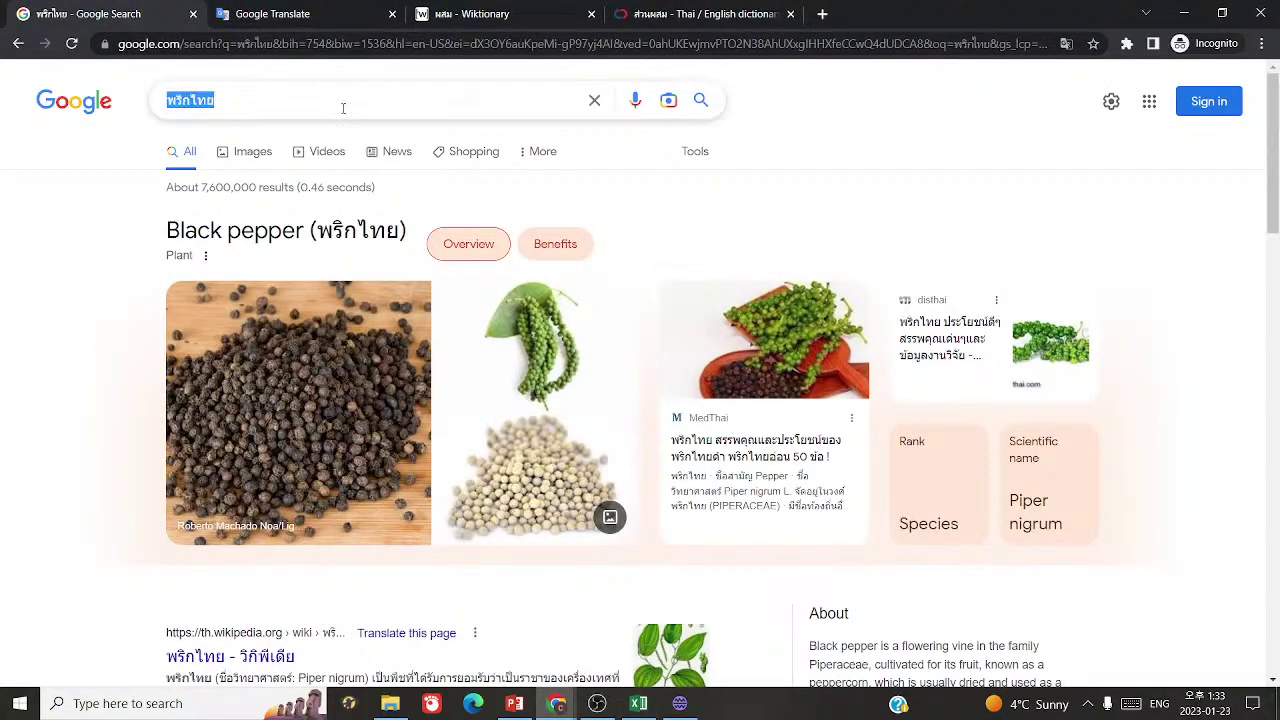
- Check the Excel word list and translate "sauce" from English to Thai in Google Translate
click(645, 704)
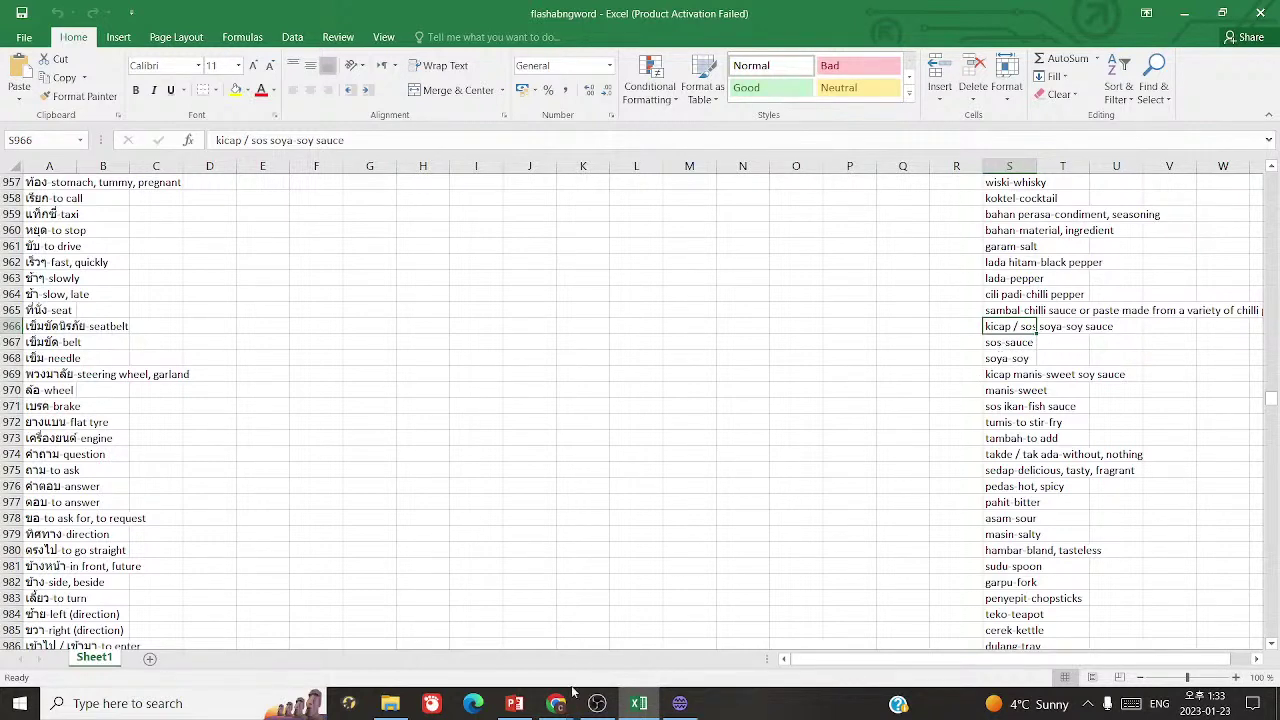
mouse_move(556, 703)
click(640, 600)
click(300, 14)
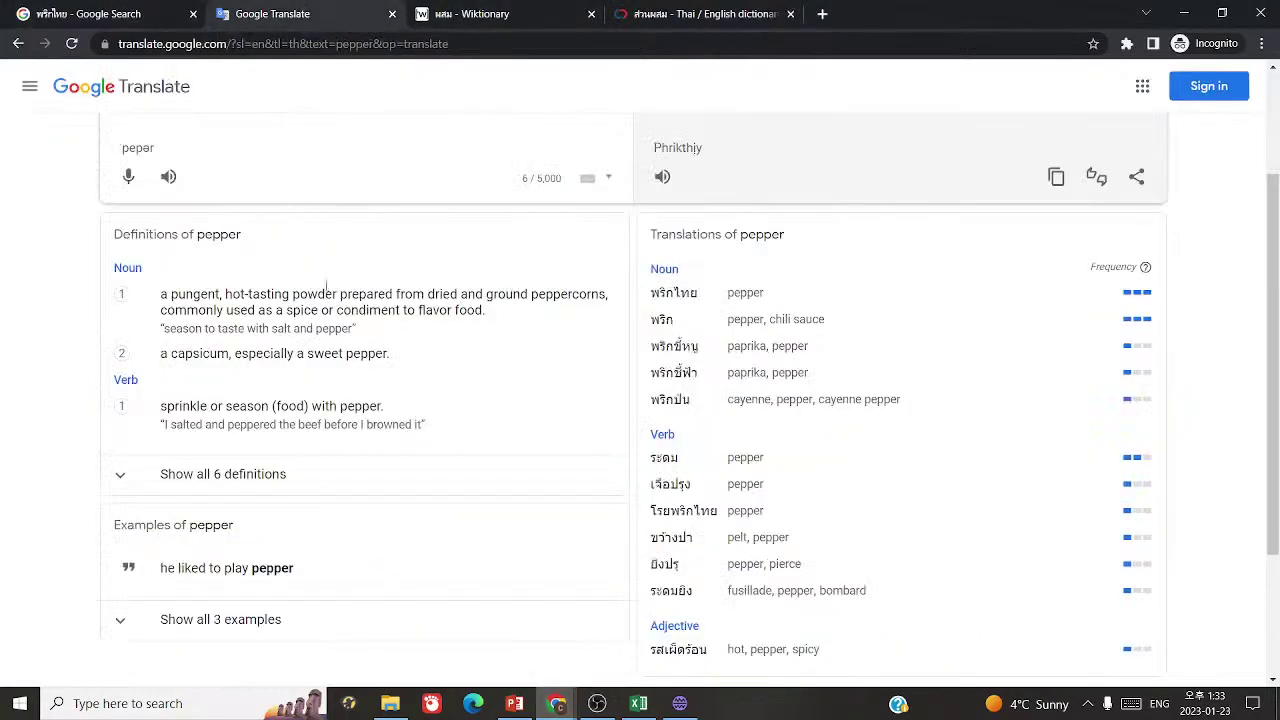
scroll(327, 285, up, 3)
double_click(323, 270)
text(sauce)
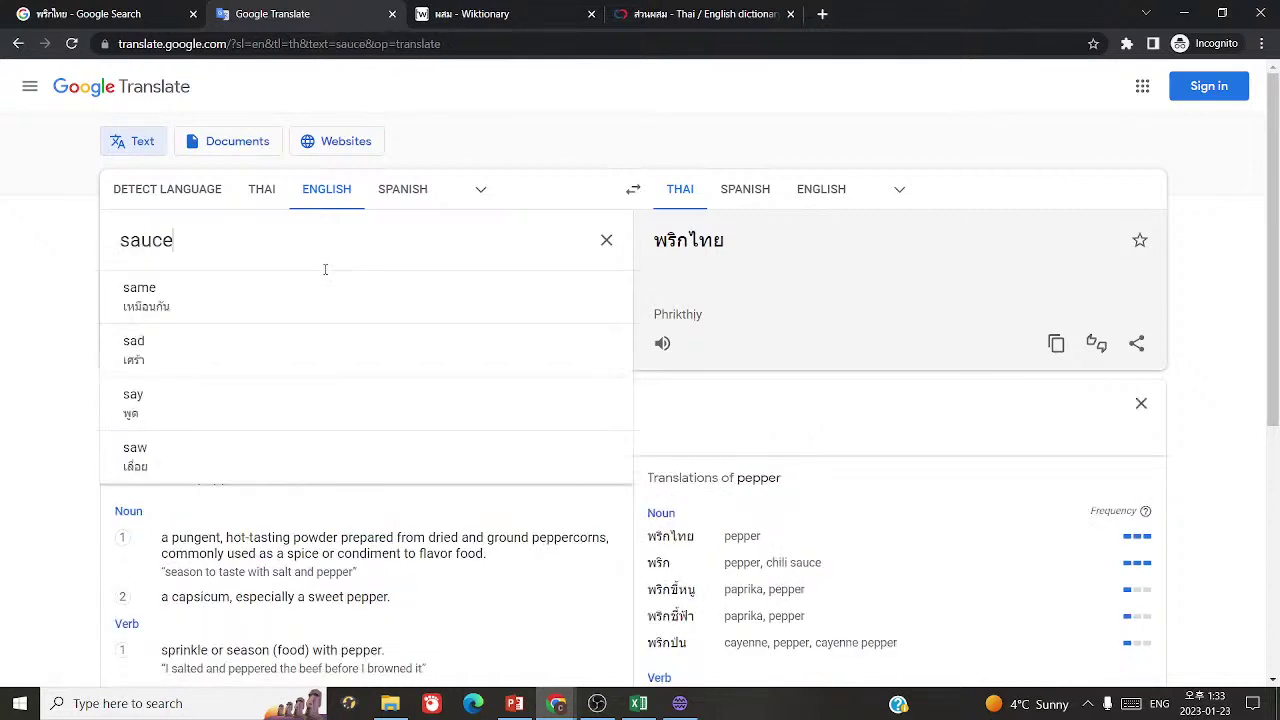
- Listen to the pronunciation of ซอส in Google Translate, copy the word and switch to flashbang
click(664, 345)
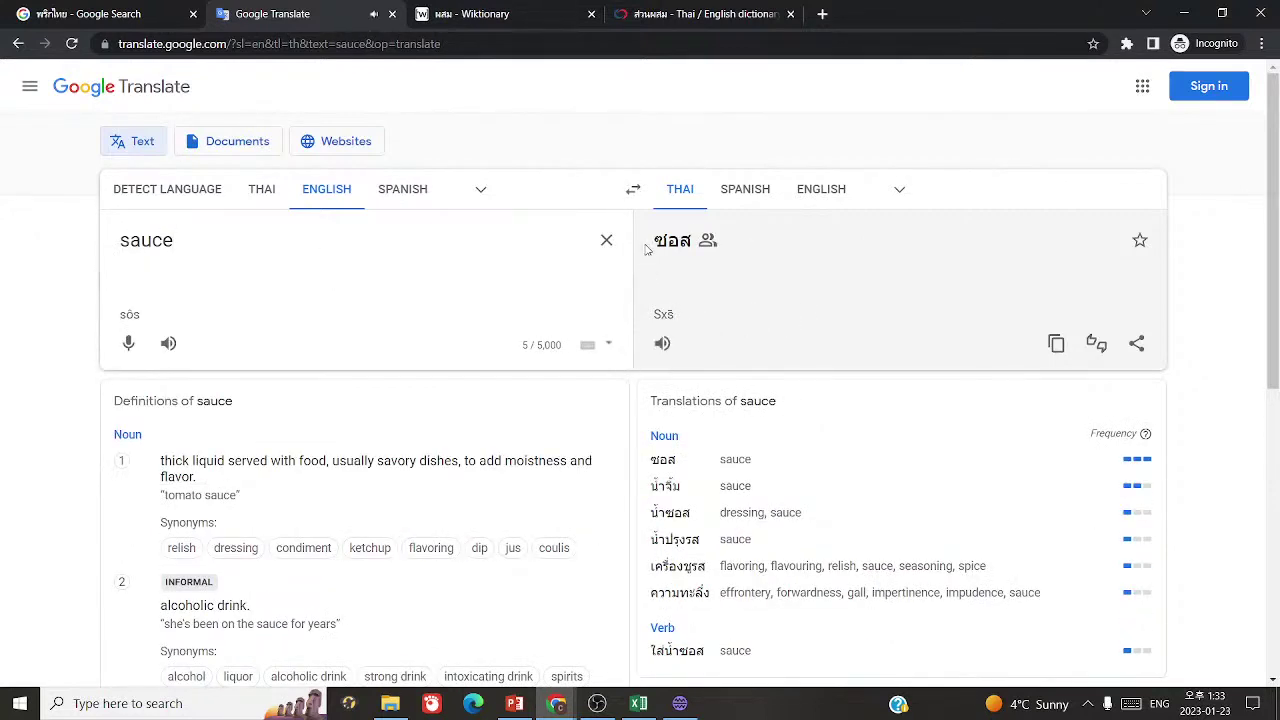
drag(650, 244, 707, 245)
click(679, 703)
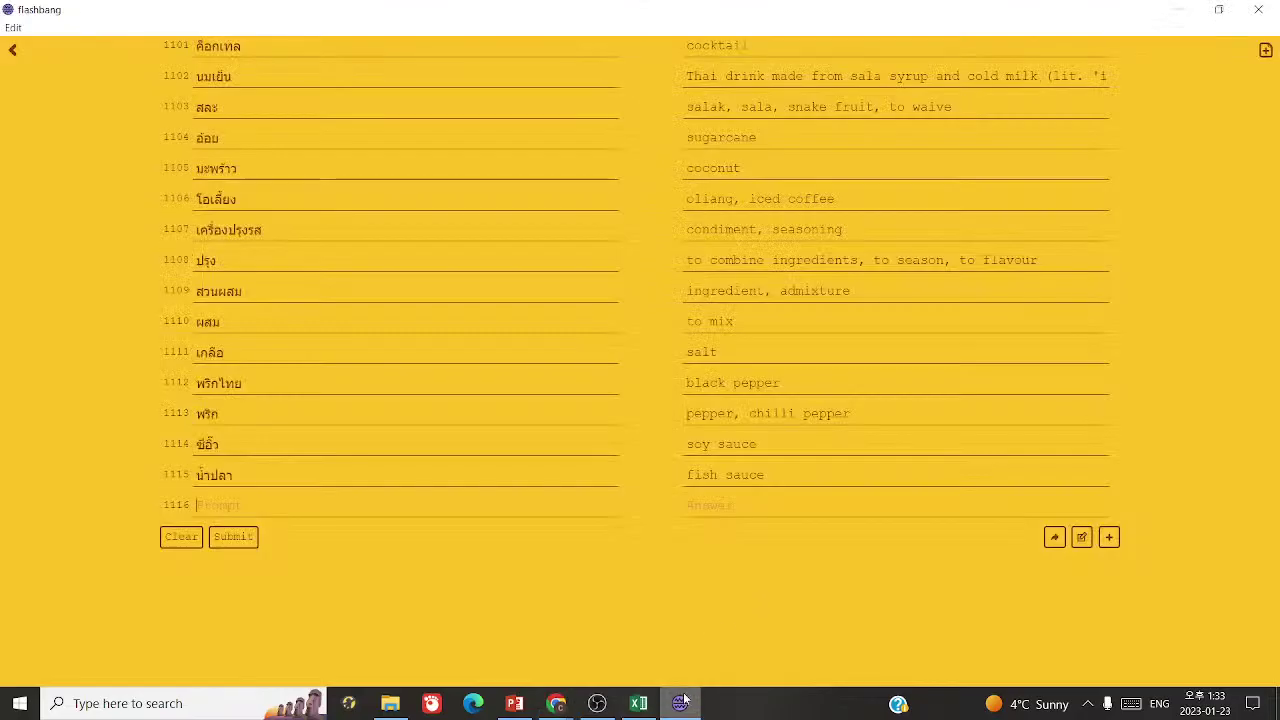
- Fill flashcard 1116 with the copied prompt ซอส and the answer "sauce", and add an empty card below it
key(ctrl+v)
click(708, 508)
text(sauce)
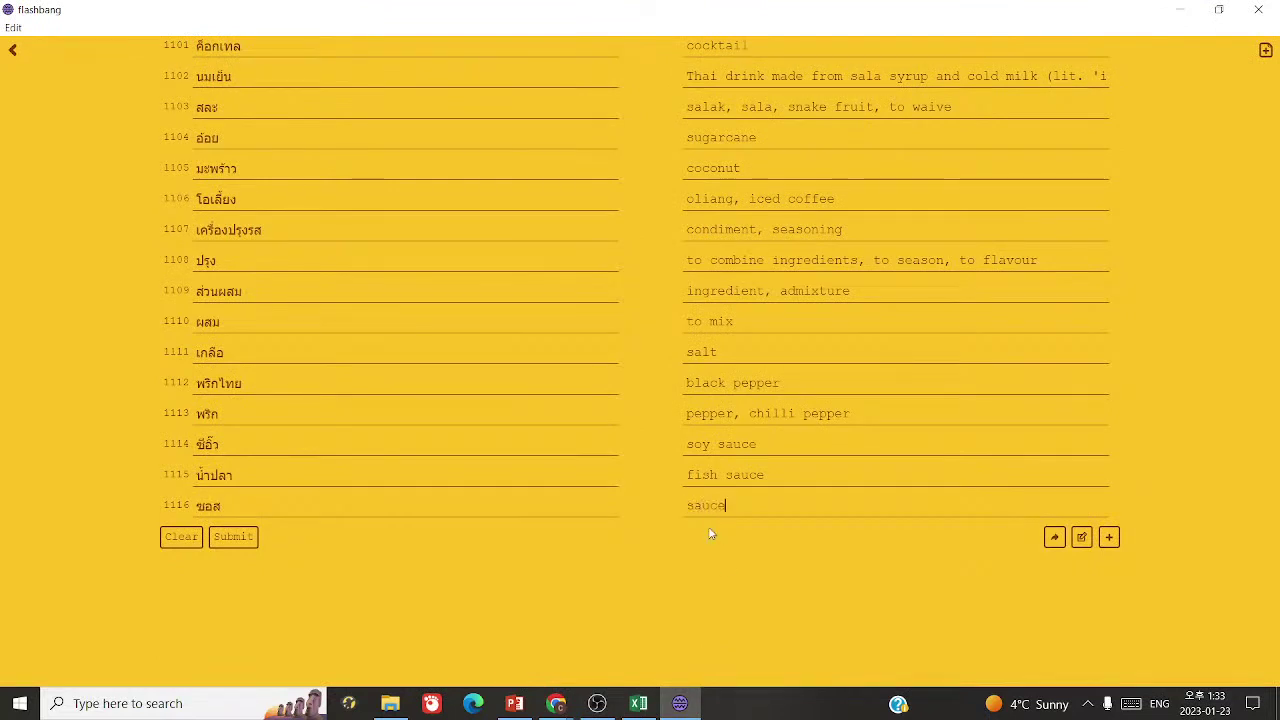
click(1109, 537)
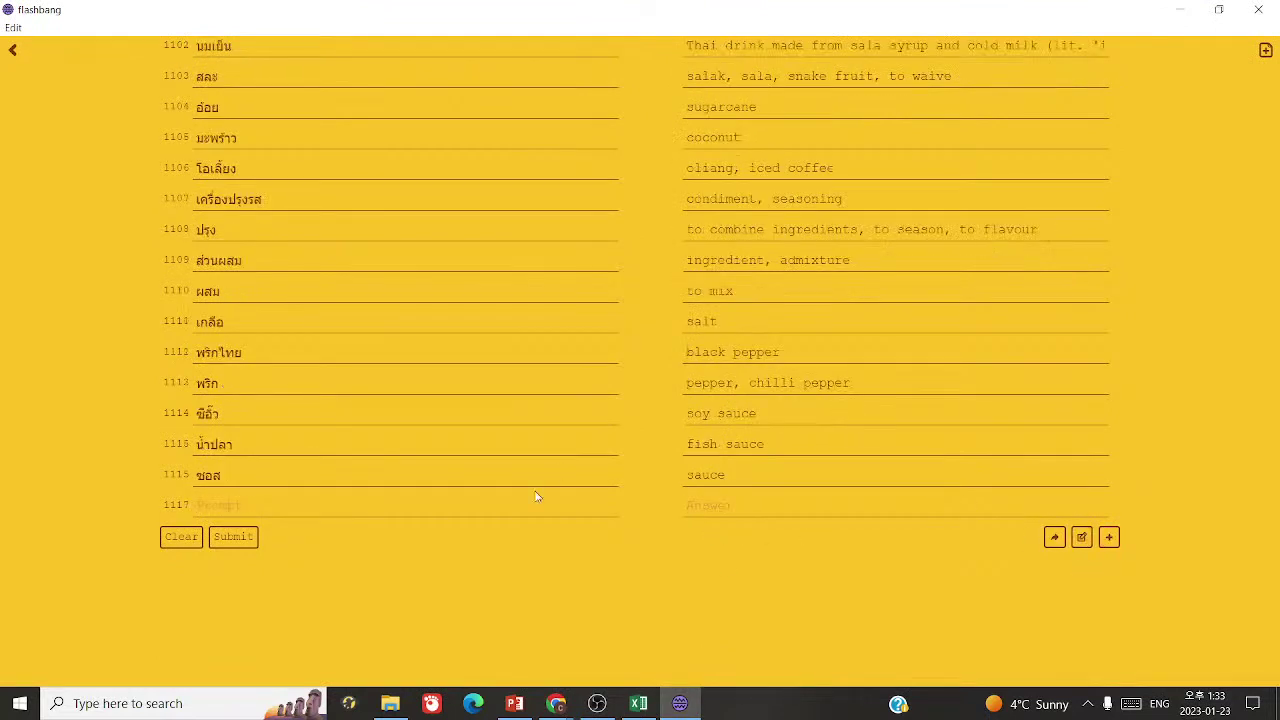
- Check the Condiments slide in PowerPoint and the Excel word list, and enter "ketchup" for English-to-Thai translation in Google Translate
click(518, 704)
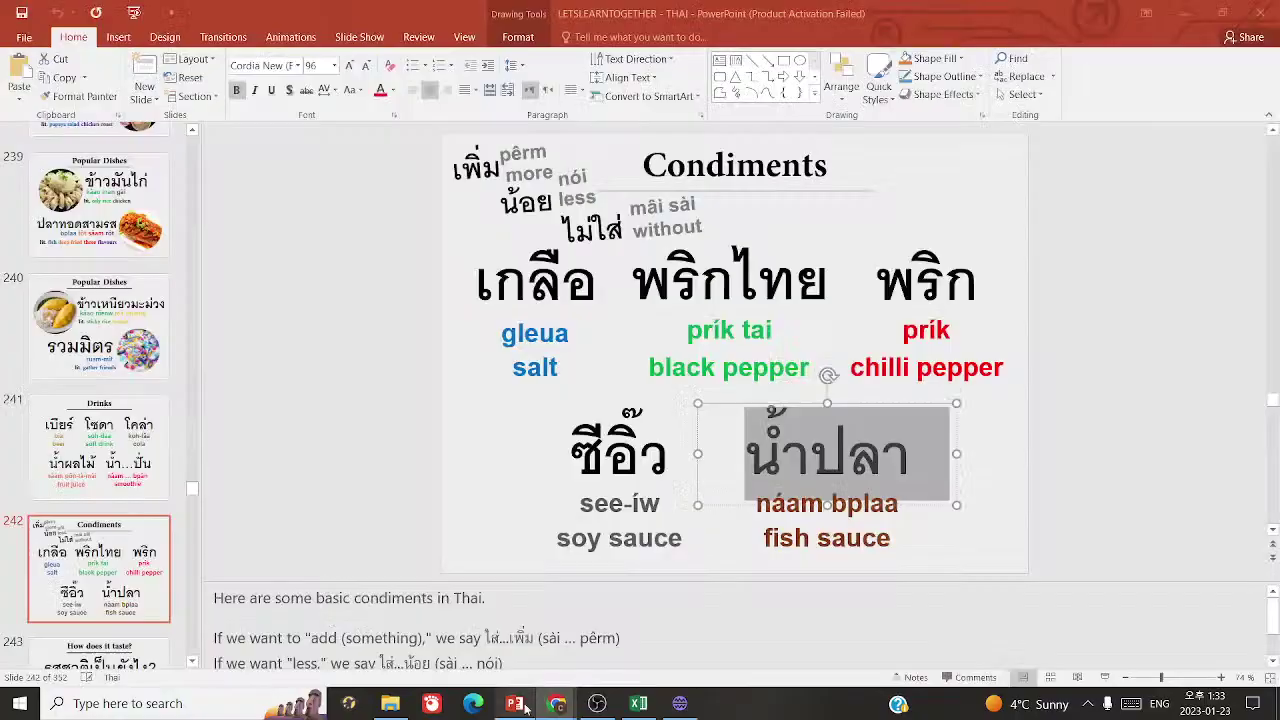
click(642, 704)
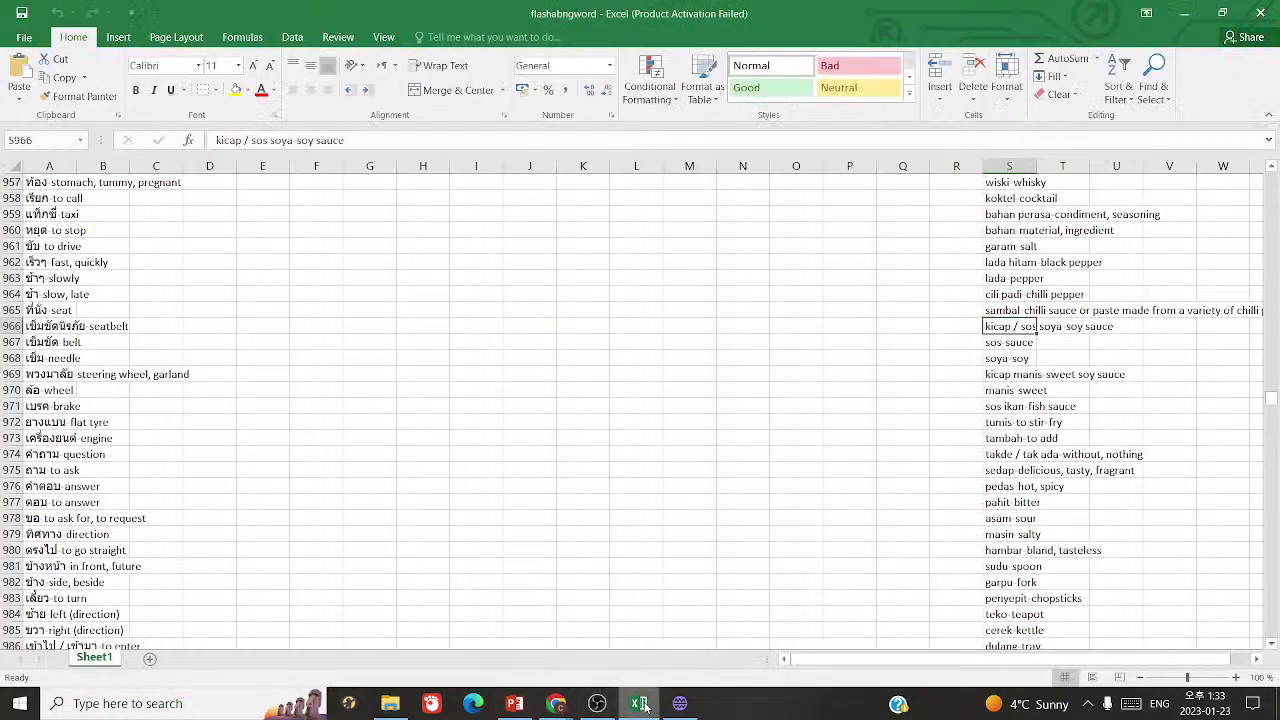
mouse_move(556, 704)
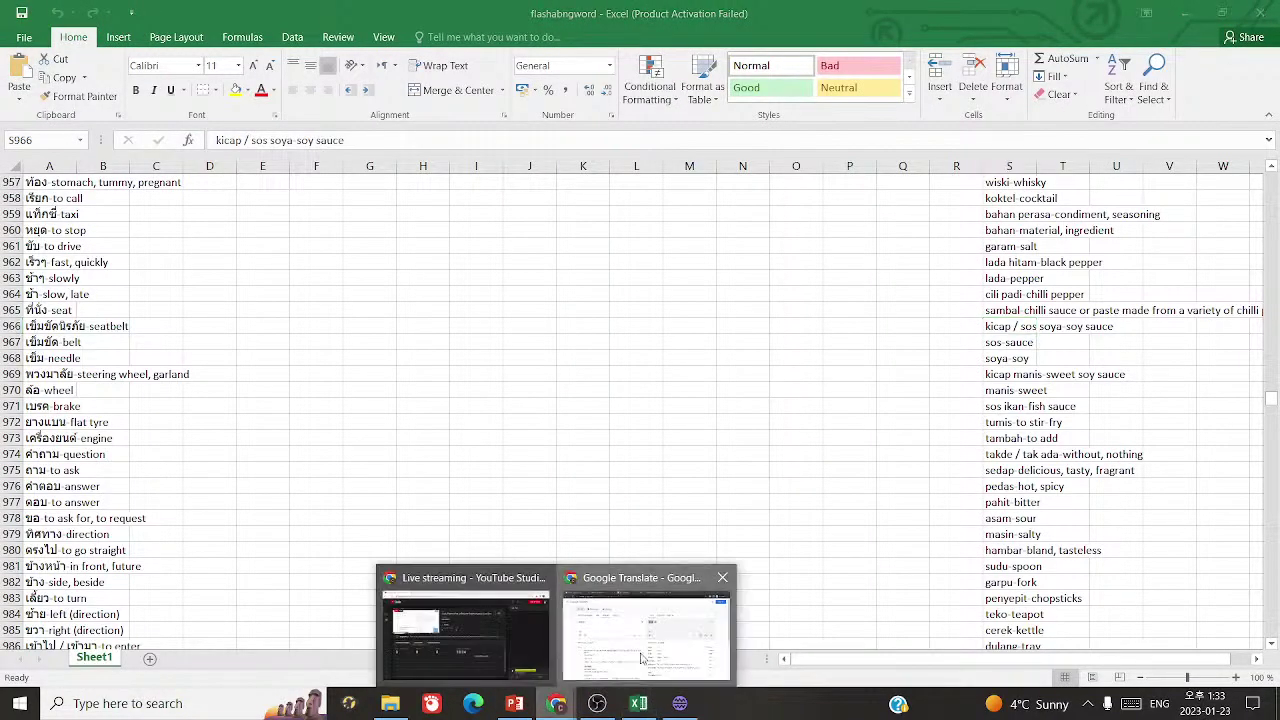
click(650, 625)
double_click(321, 240)
text(ketchup)
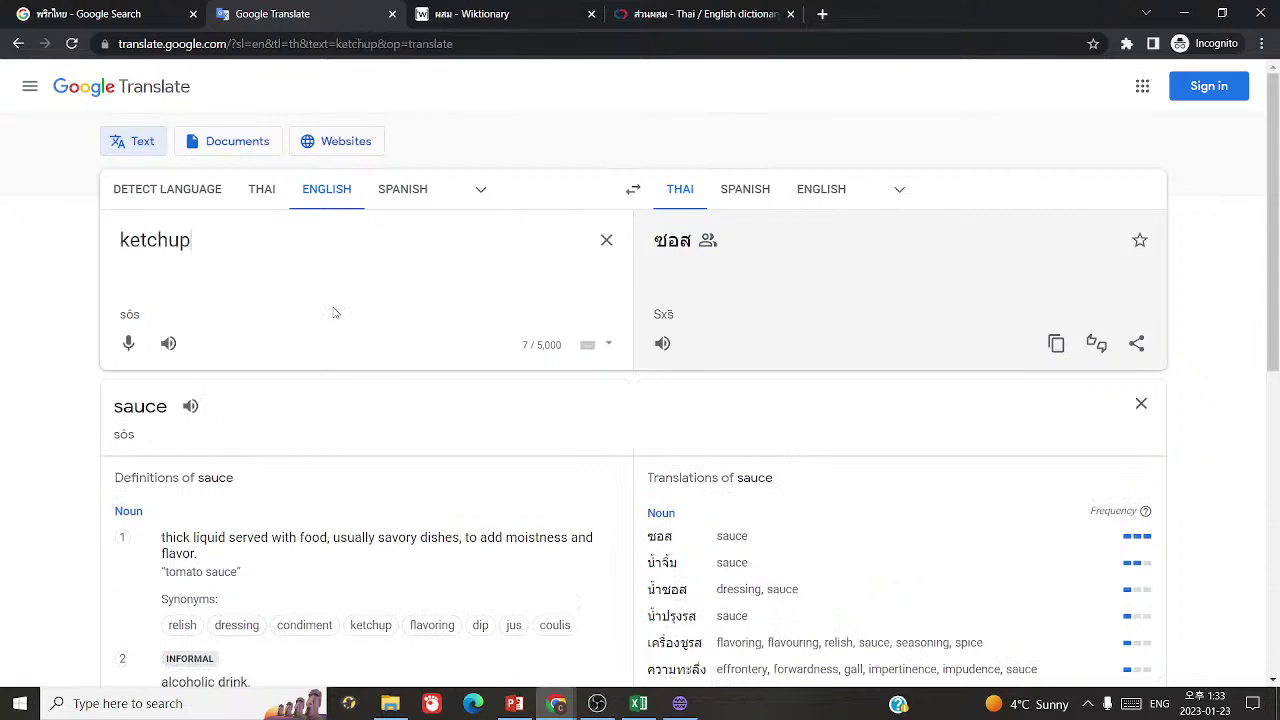
click(898, 190)
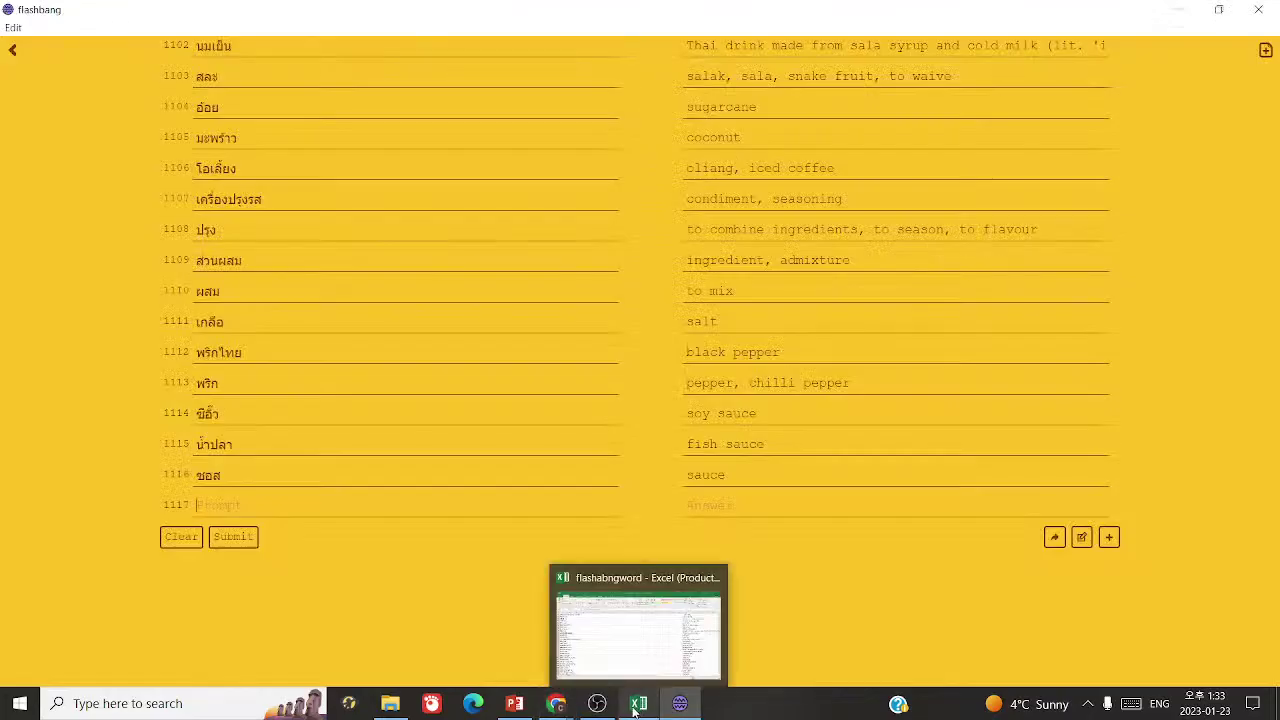
- Search the Excel word list for "sos tomato" and for "kicap"
click(638, 703)
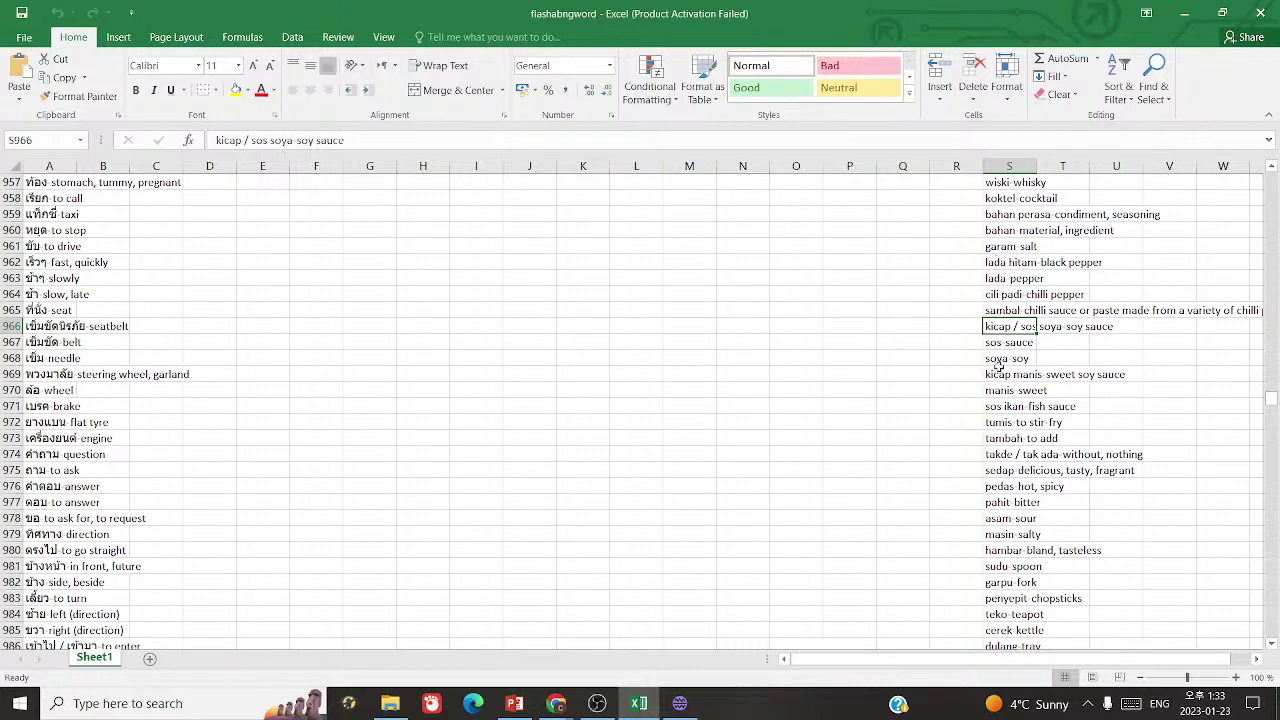
key(ctrl+f)
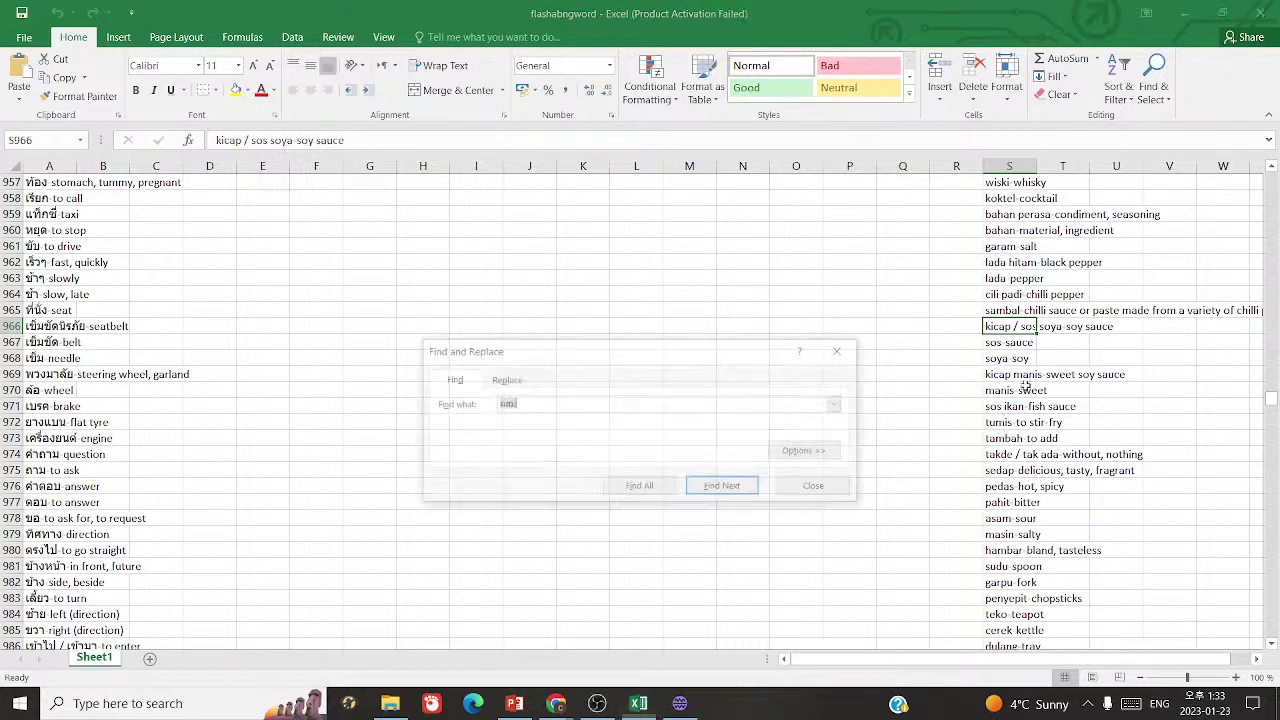
text(sos)
key(Return)
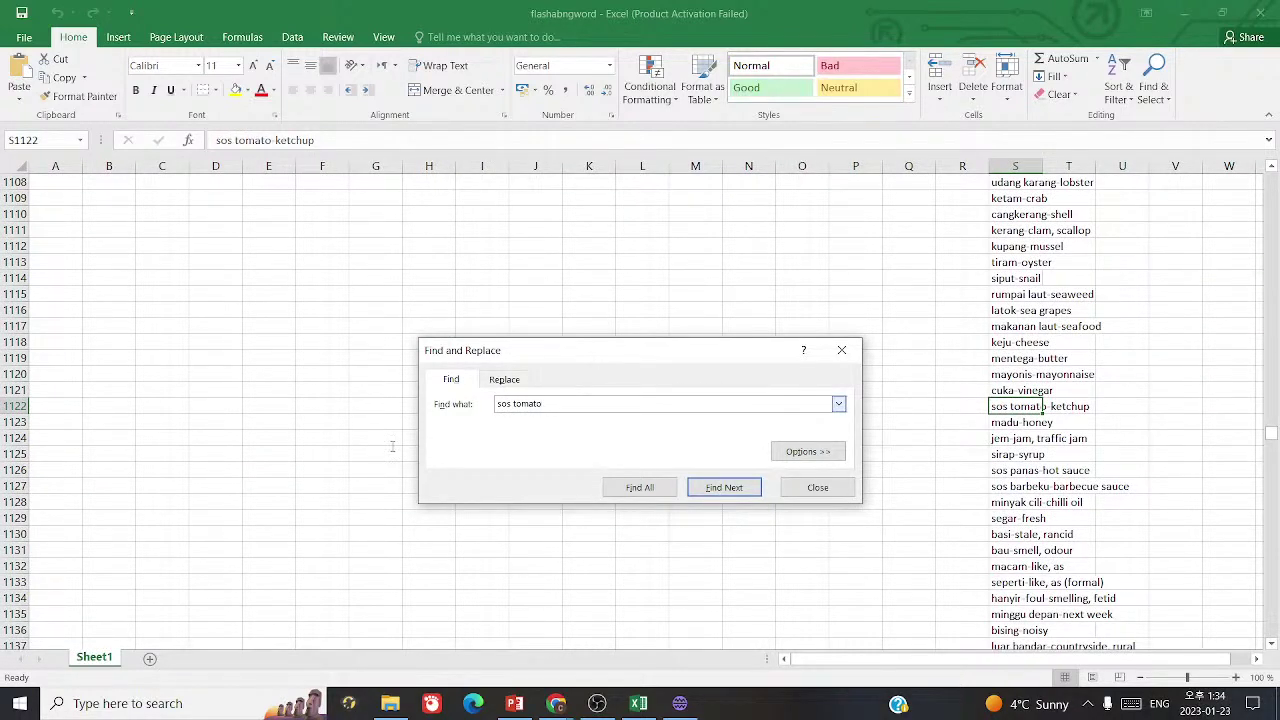
key(ctrl+a)
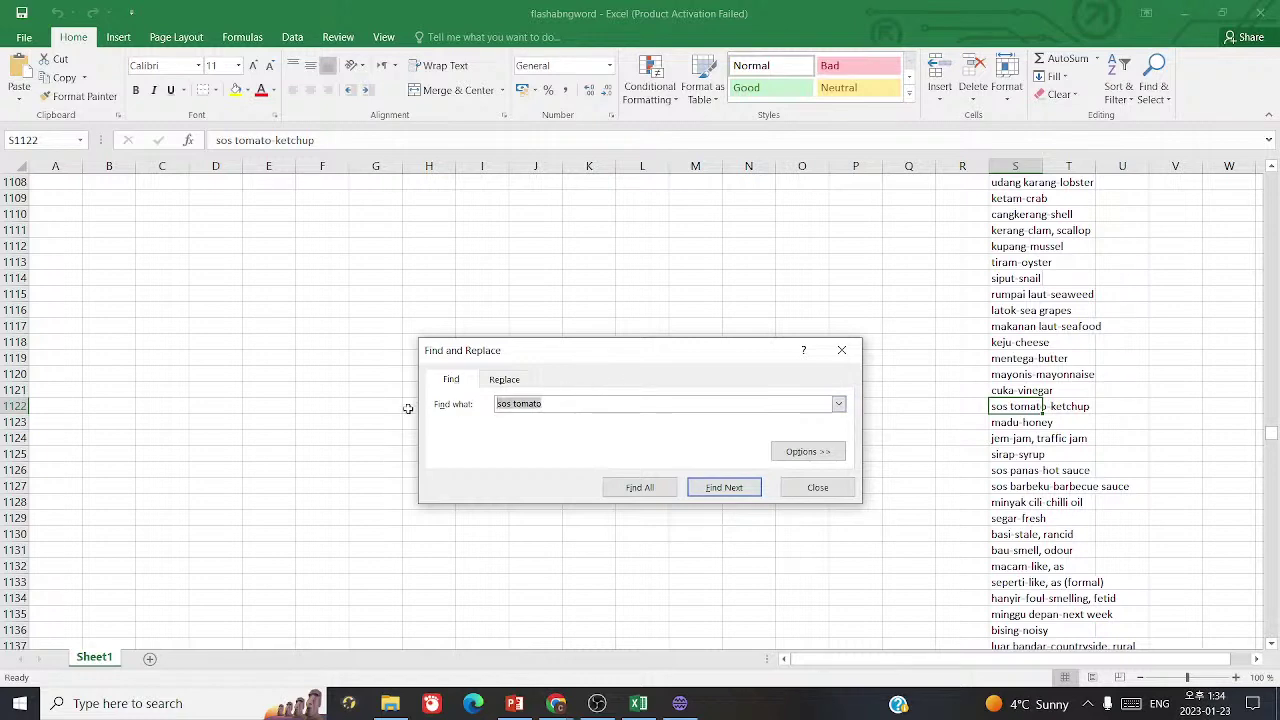
key(BackSpace)
key(Return)
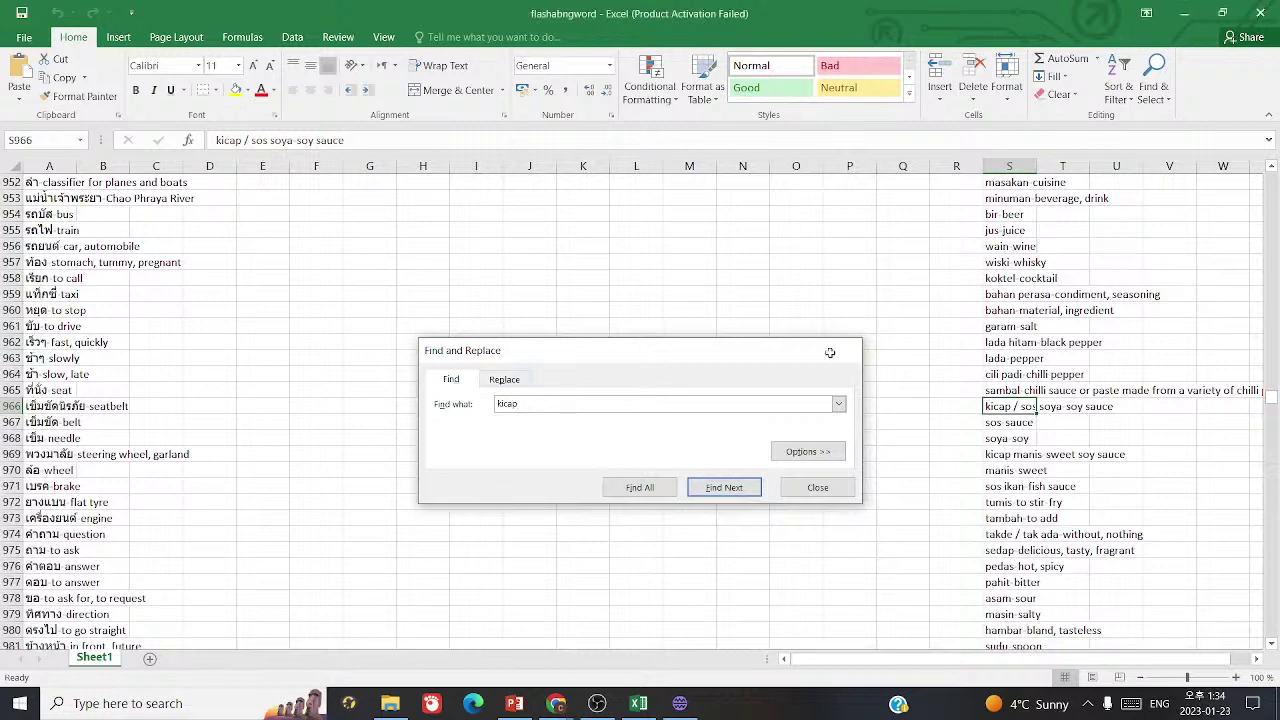
key(Escape)
- Switch back to Google Translate, dismiss the language list and play the Thai pronunciation of "ketchup"
click(556, 703)
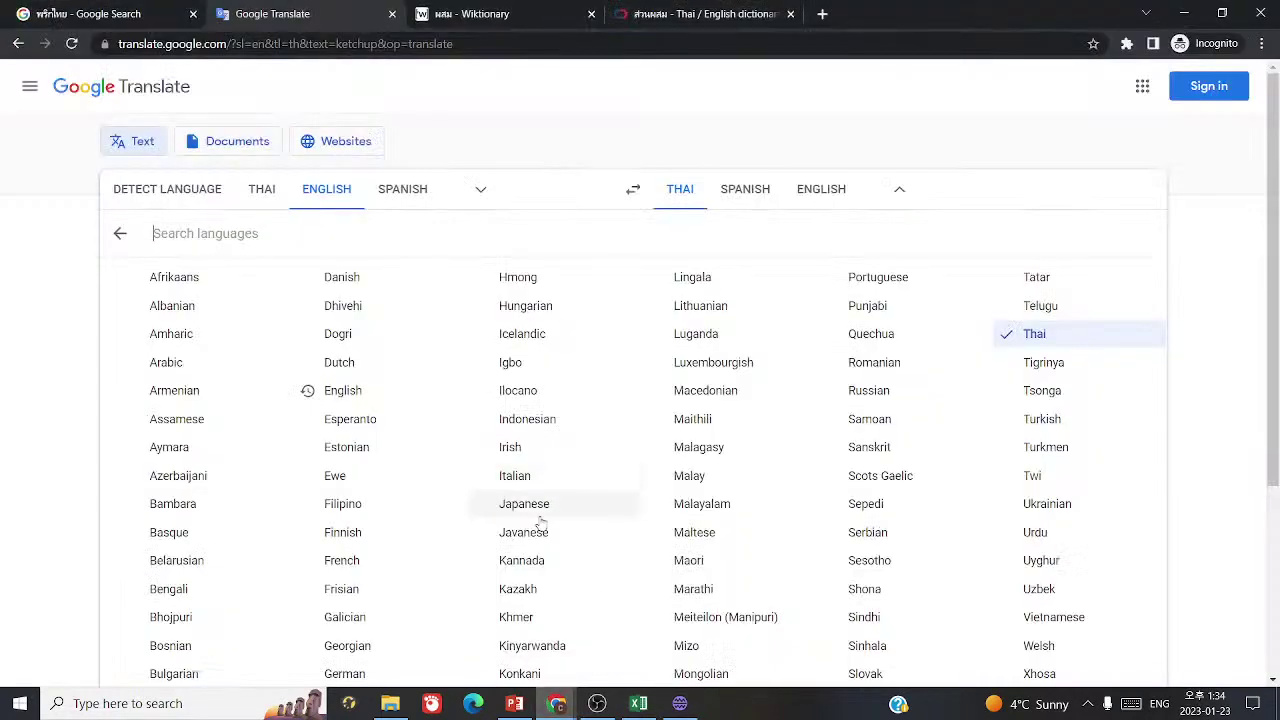
click(955, 212)
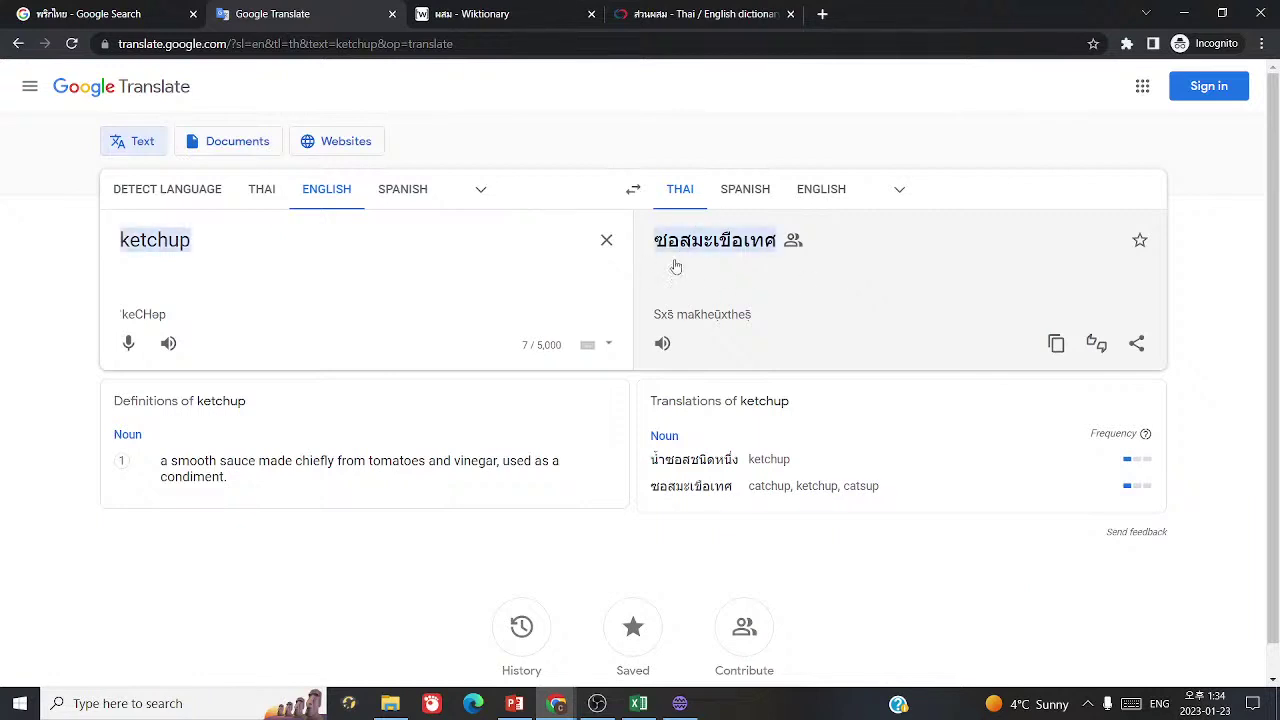
click(656, 344)
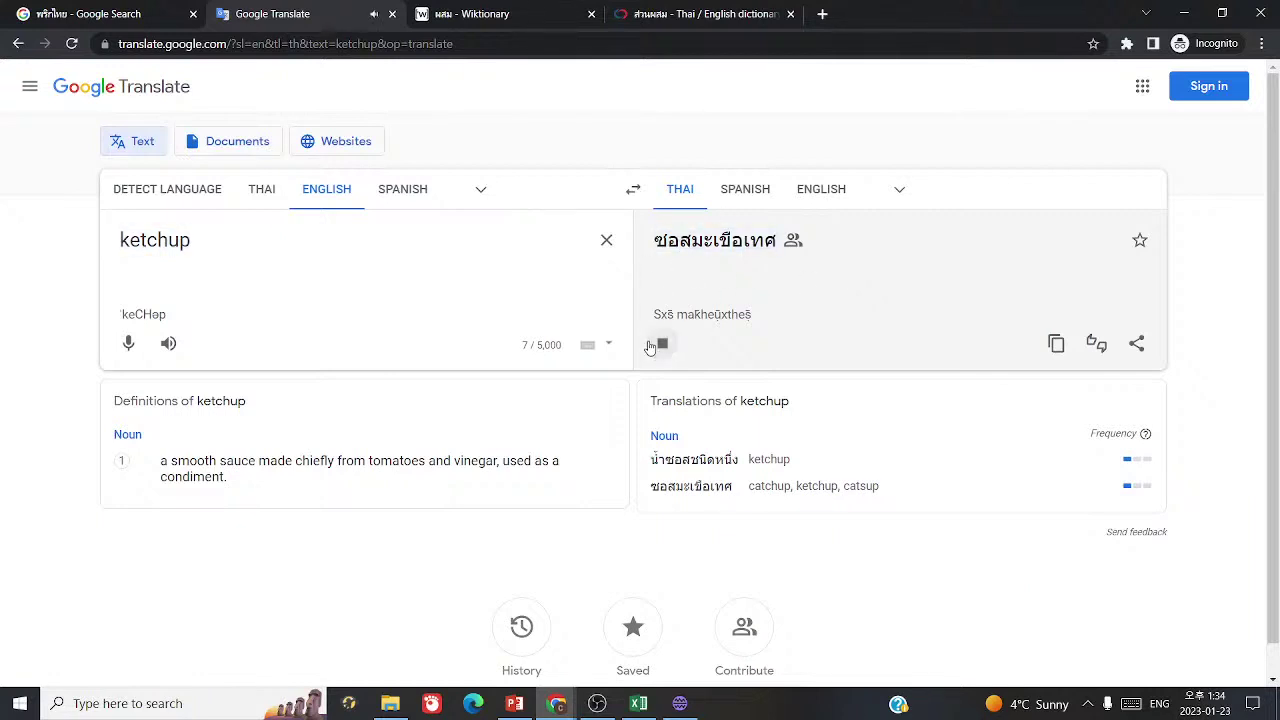
- Copy the translation ซอสมะเขือเทศ into the prompt of flashcard 1117 in flashbang and enter "ketchup" as its answer
drag(654, 240, 889, 224)
key(ctrl+c)
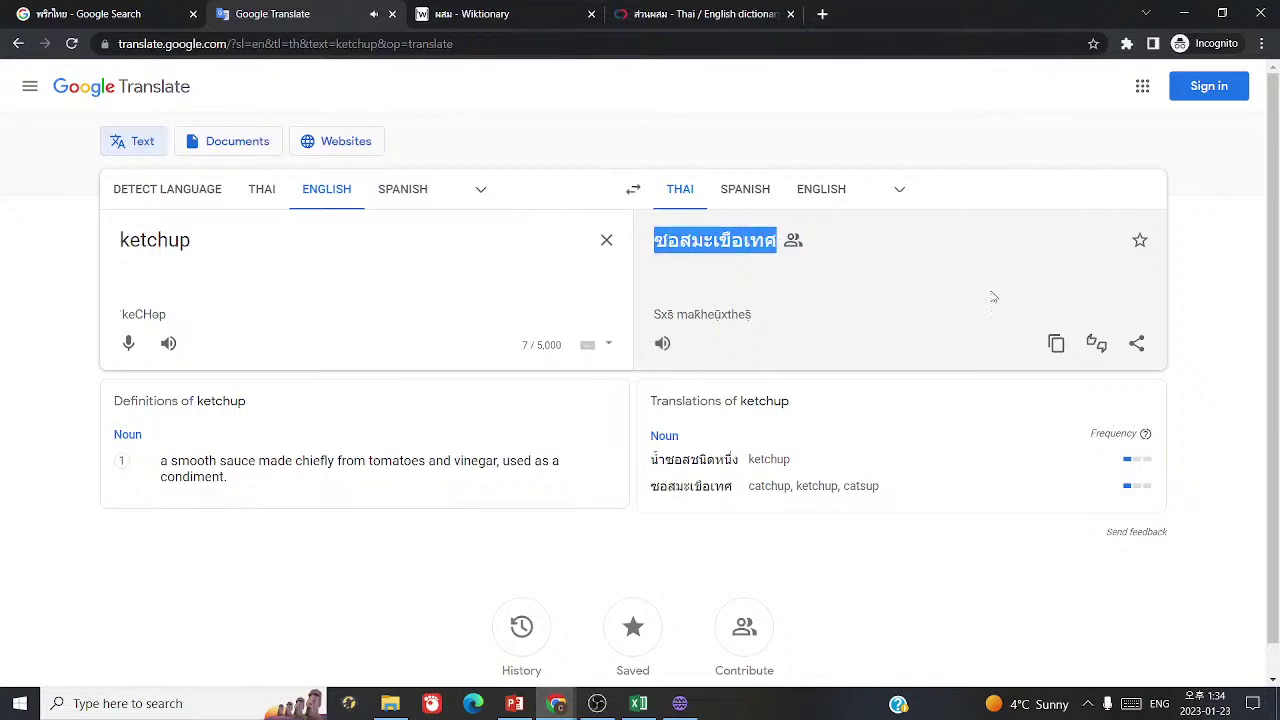
click(680, 703)
key(ctrl+v)
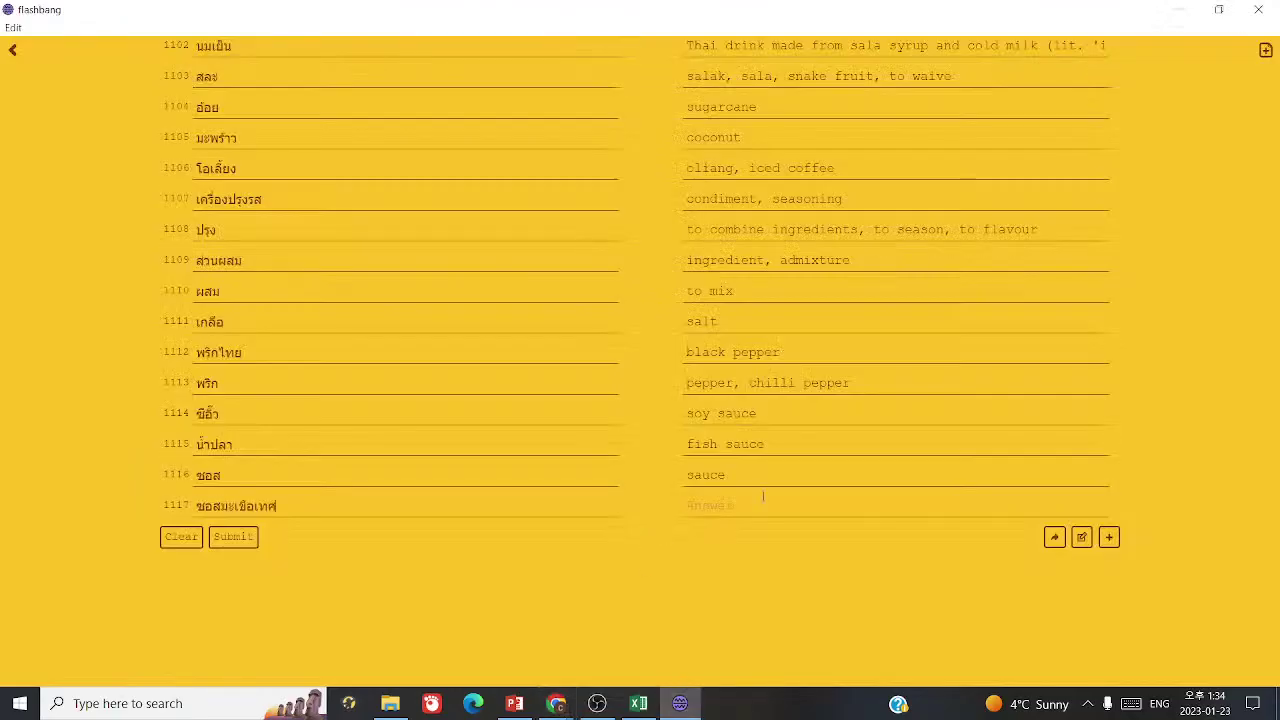
text(ketchup)
- Add flashcard 1118 using the part after ซอส copied from the ketchup prompt, with the answer "tomato", and add another empty card
drag(221, 505, 358, 503)
key(ctrl+c)
click(1108, 537)
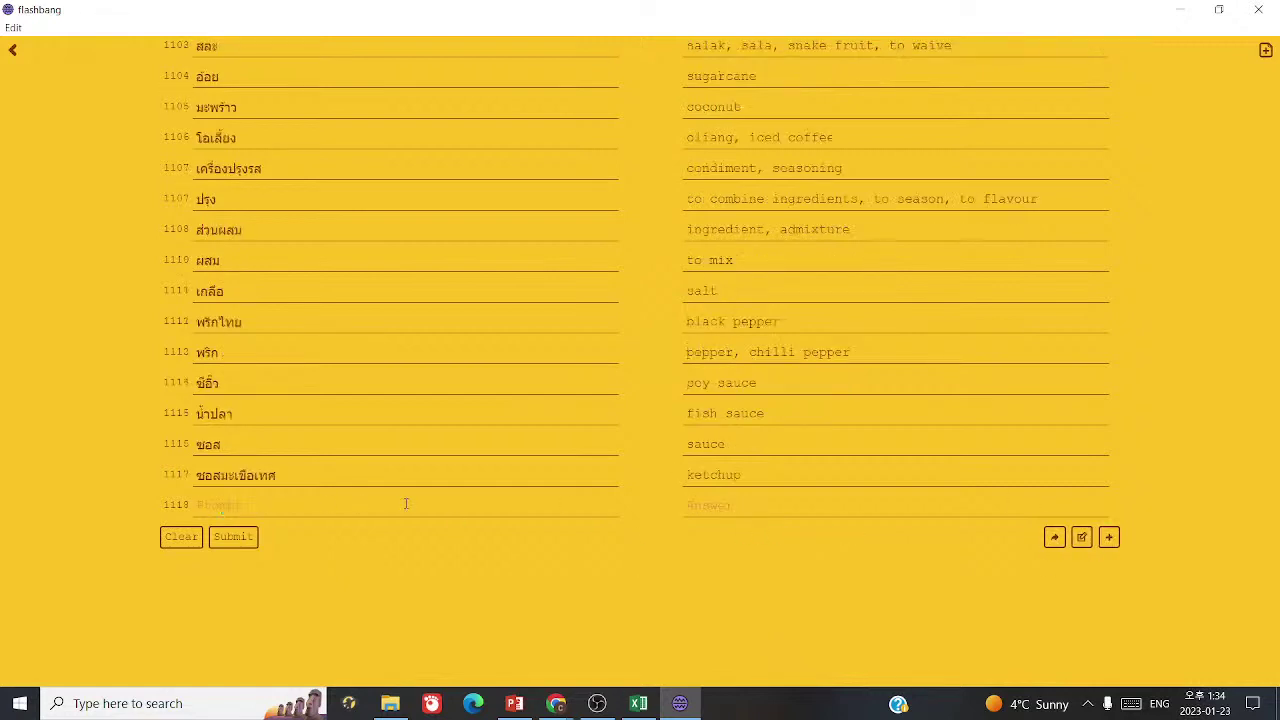
key(ctrl+v)
click(793, 505)
text(tomato)
click(1108, 537)
- Glance at the Excel word list and search Google in Chrome for "thailand common condiments"
click(646, 705)
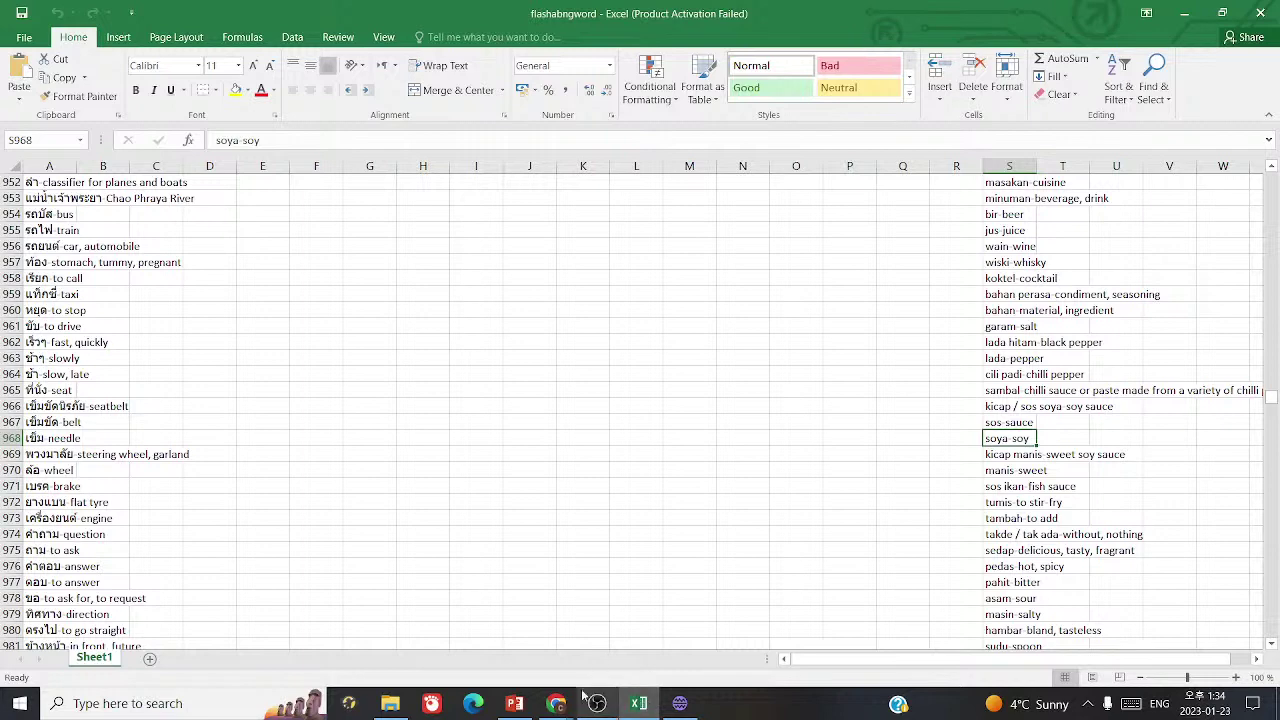
mouse_move(556, 703)
click(660, 625)
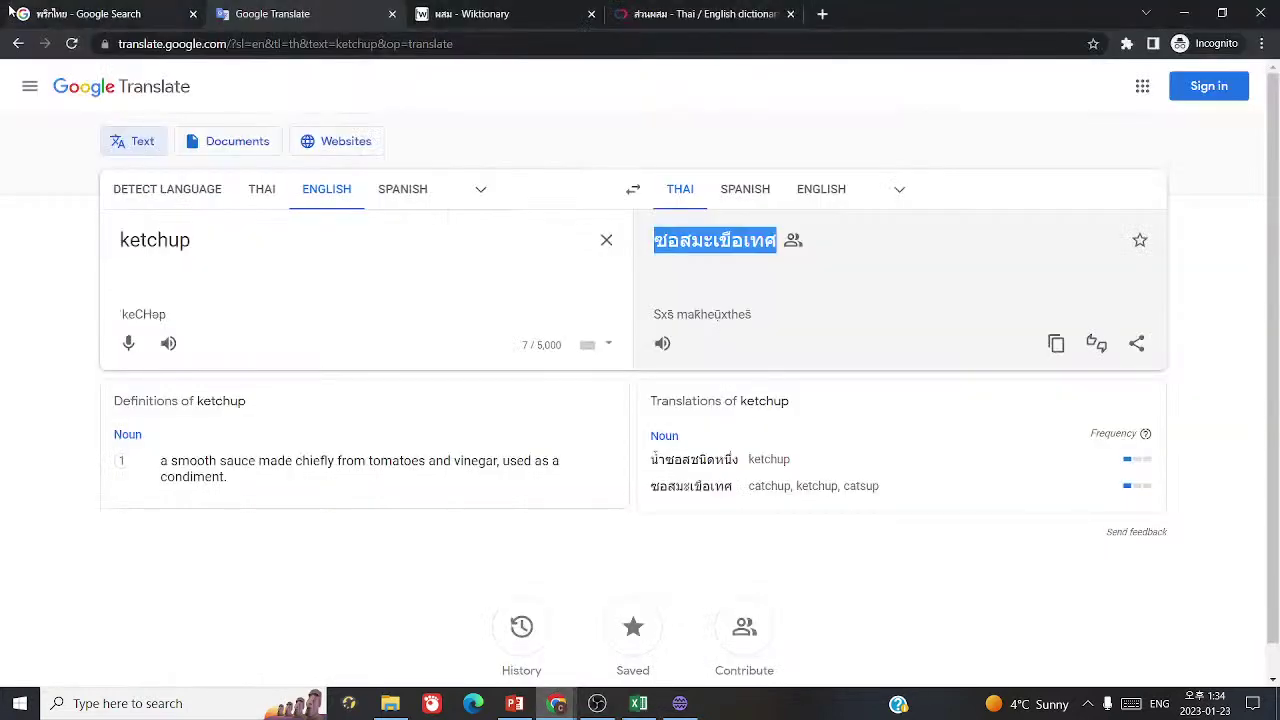
click(82, 14)
double_click(241, 104)
text(thailand)
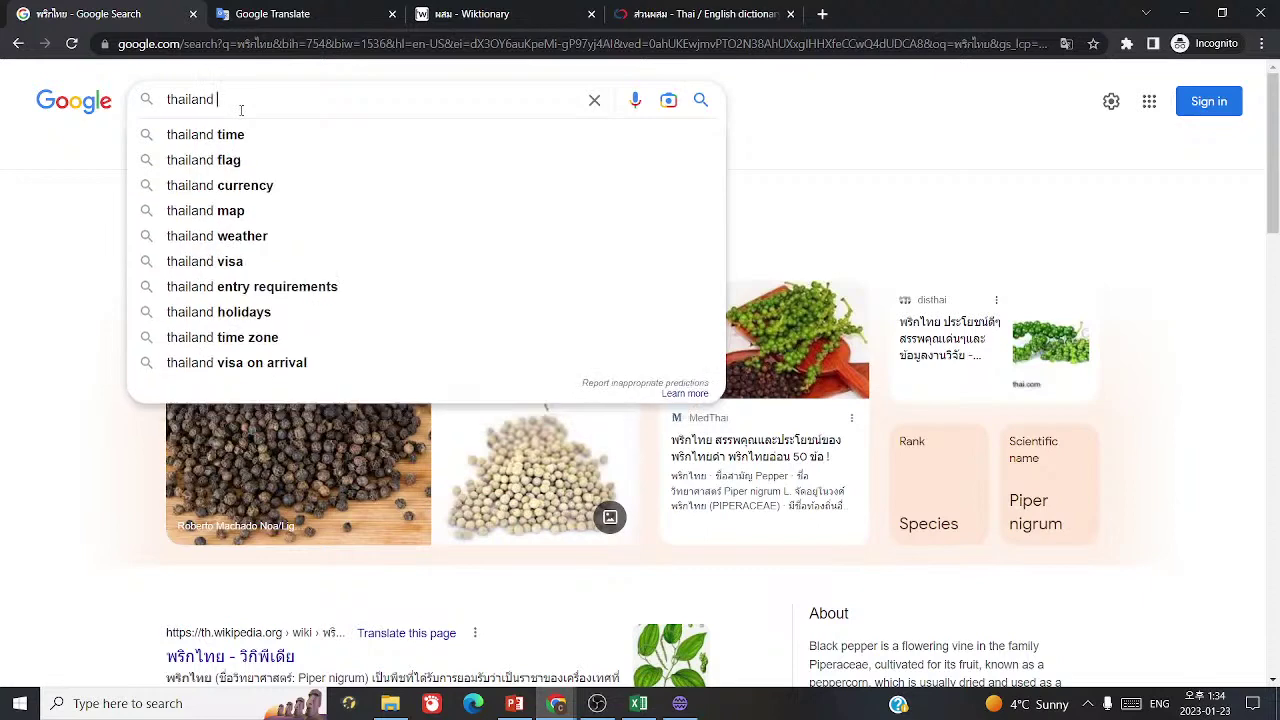
text( common condiment)
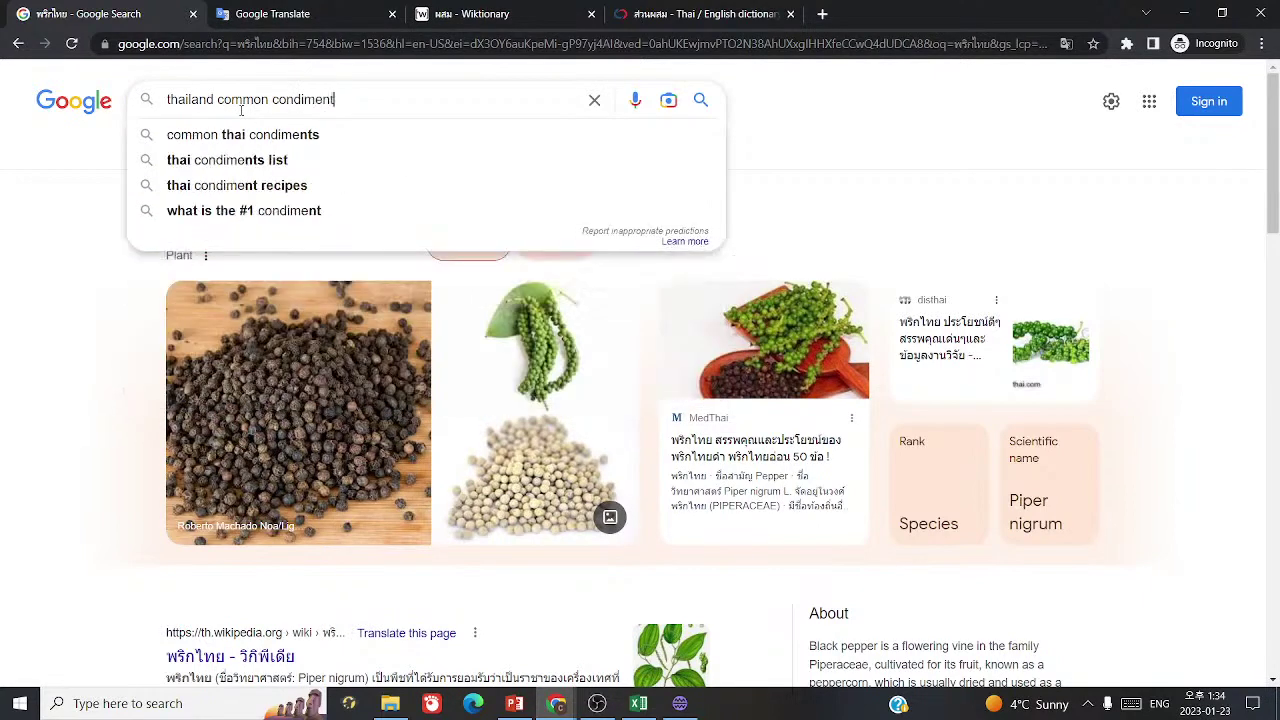
text(s)
key(Return)
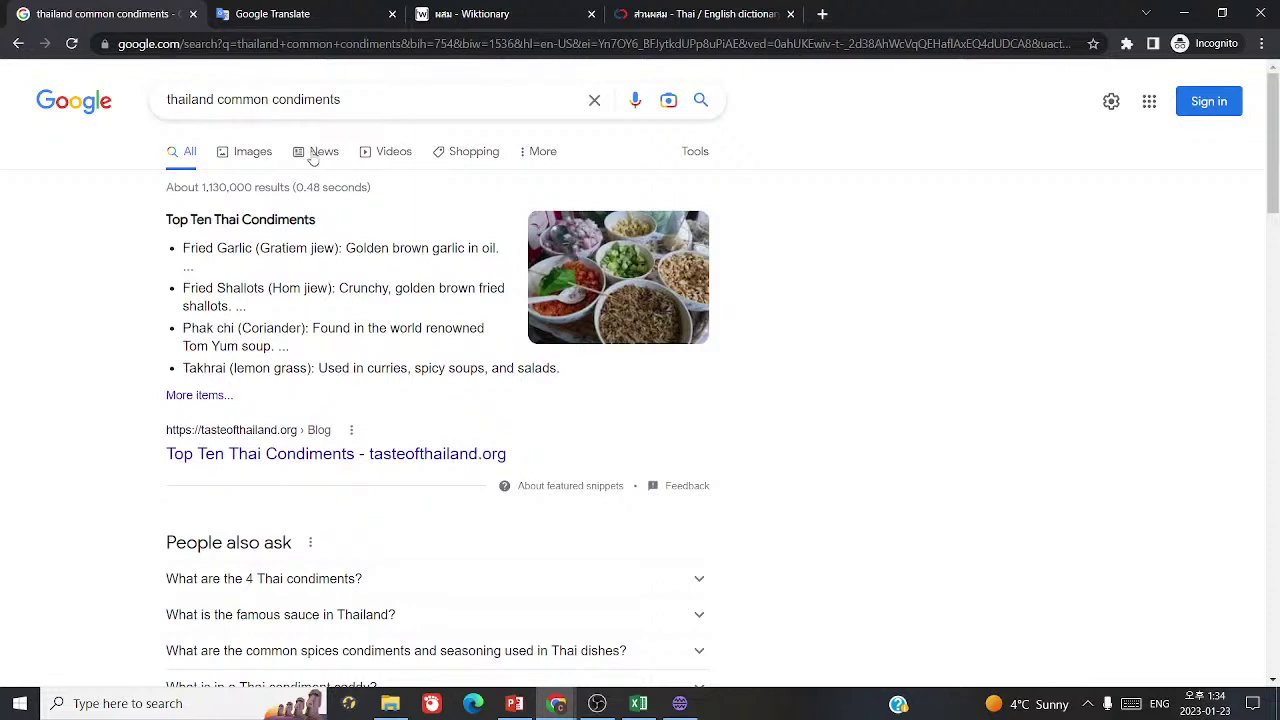
- Show the image results for the Thai condiments and preview the Spice and Life picture and the Food52 picture
click(265, 157)
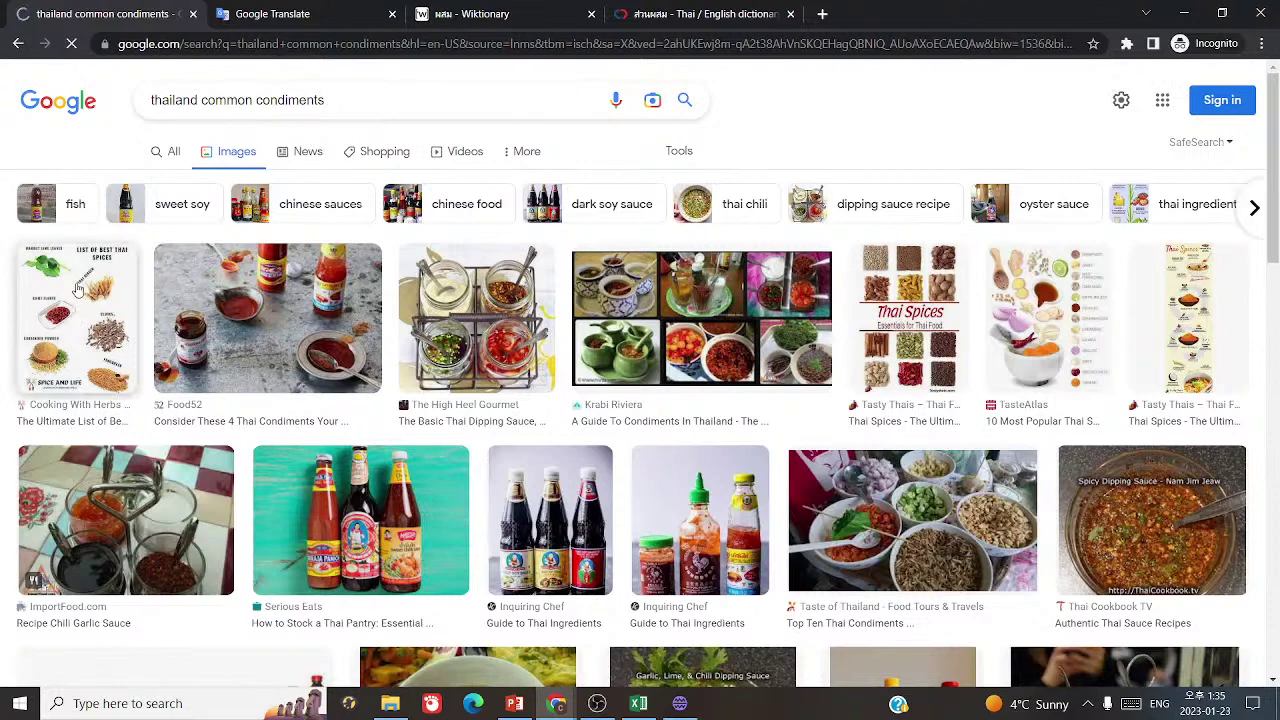
click(77, 289)
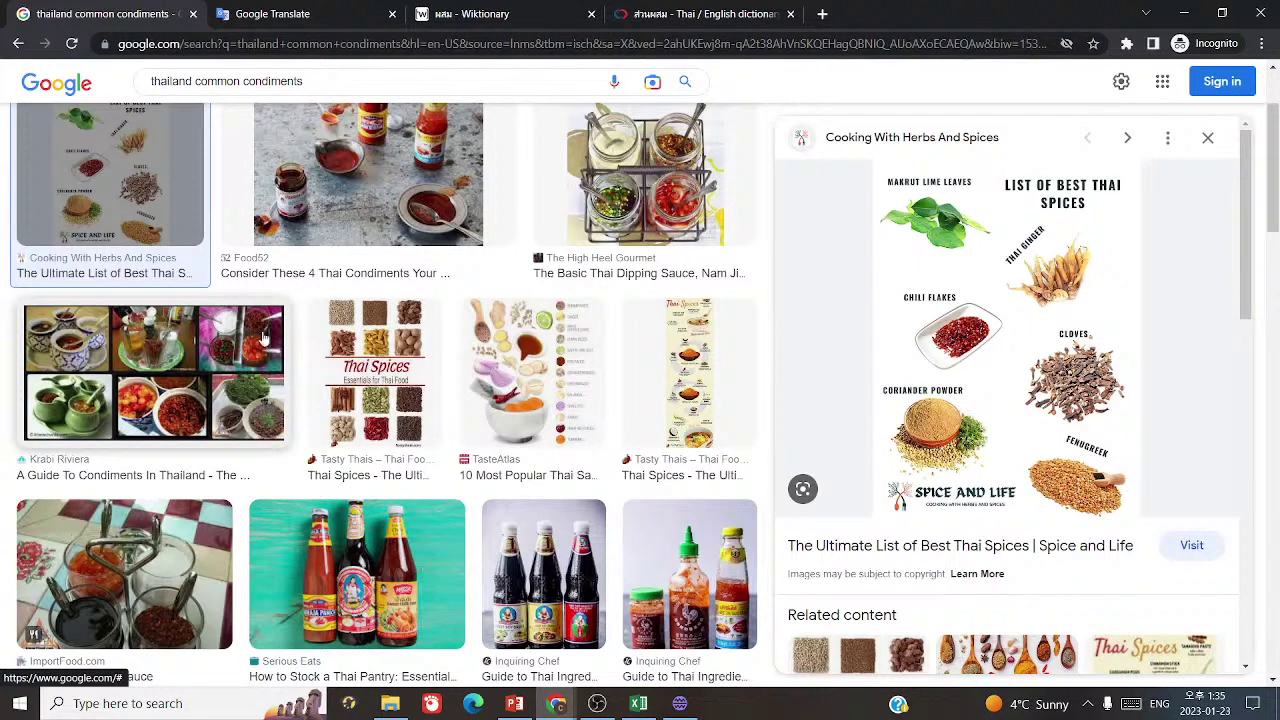
click(375, 235)
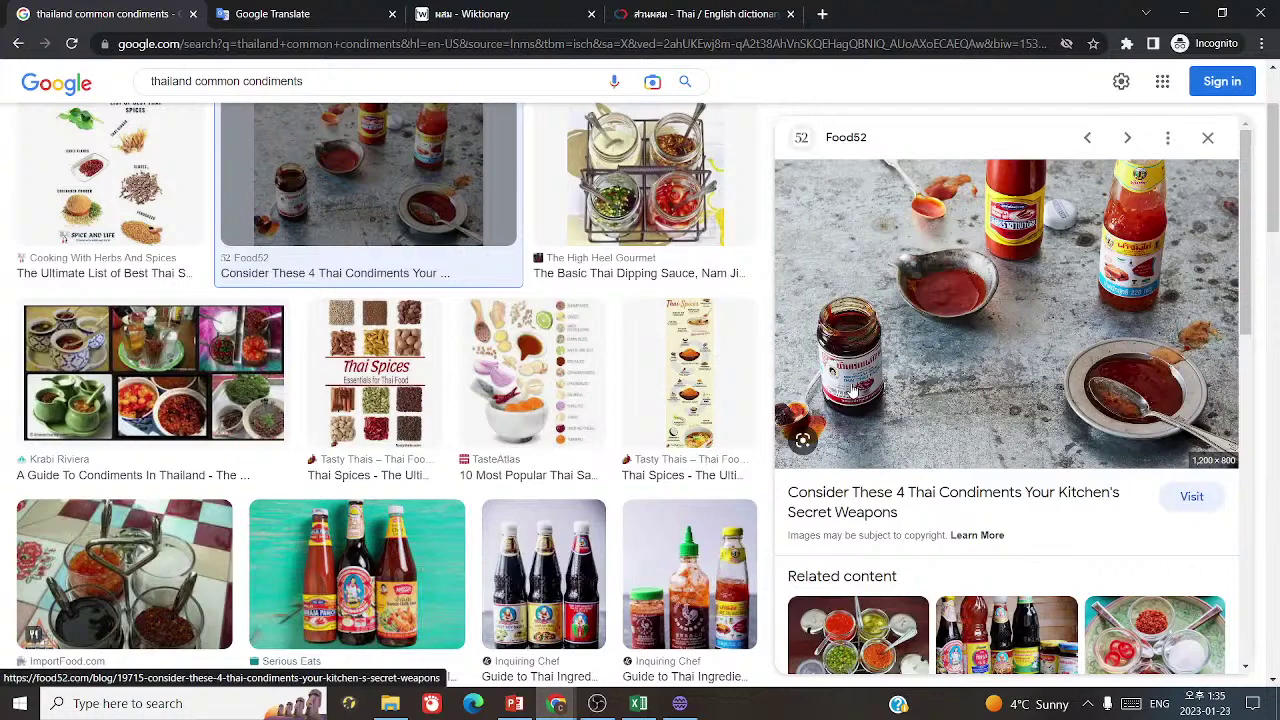
- Check the "sos ikan" entry in the Excel word list and enter "chilli paste" for Thai translation in Google Translate
click(638, 703)
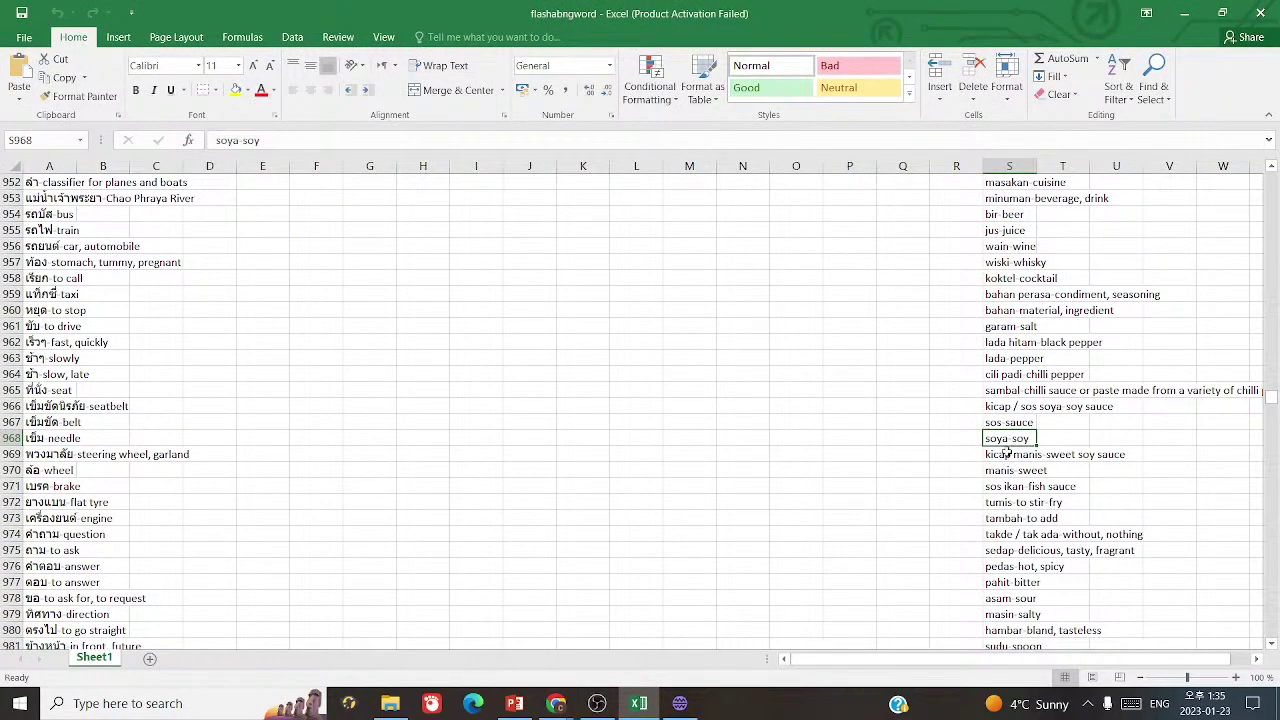
click(1002, 488)
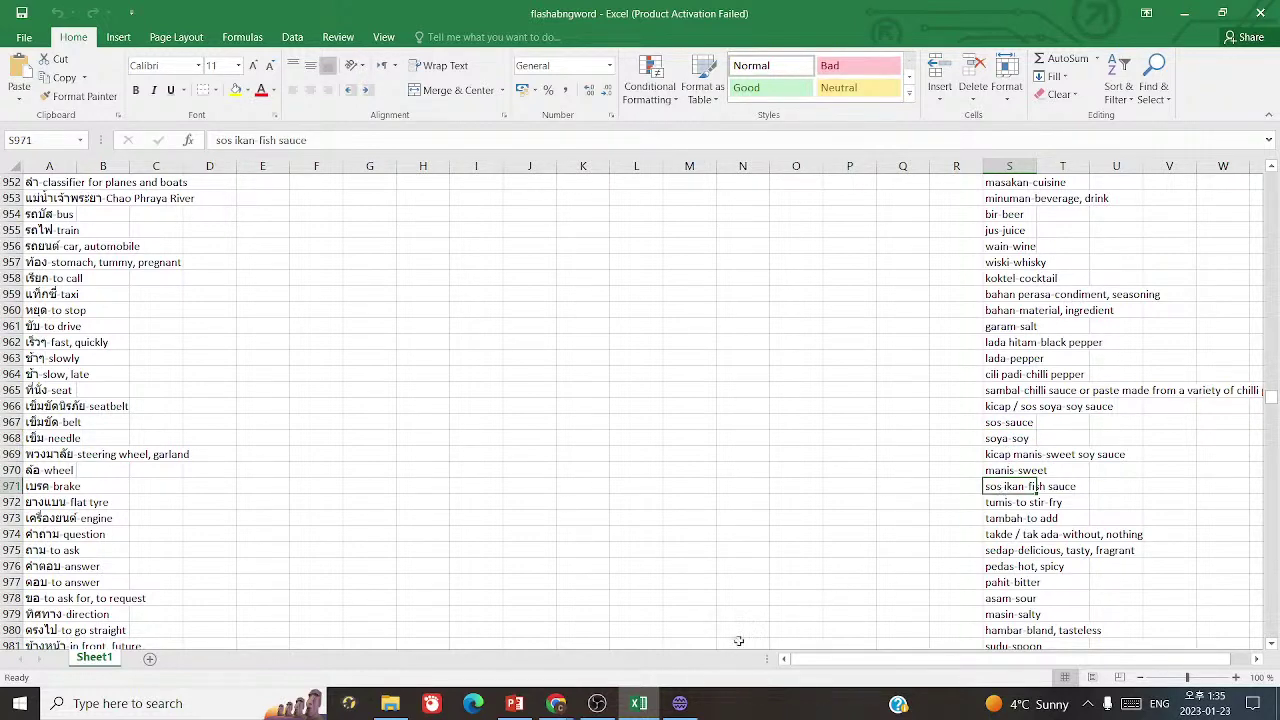
click(556, 703)
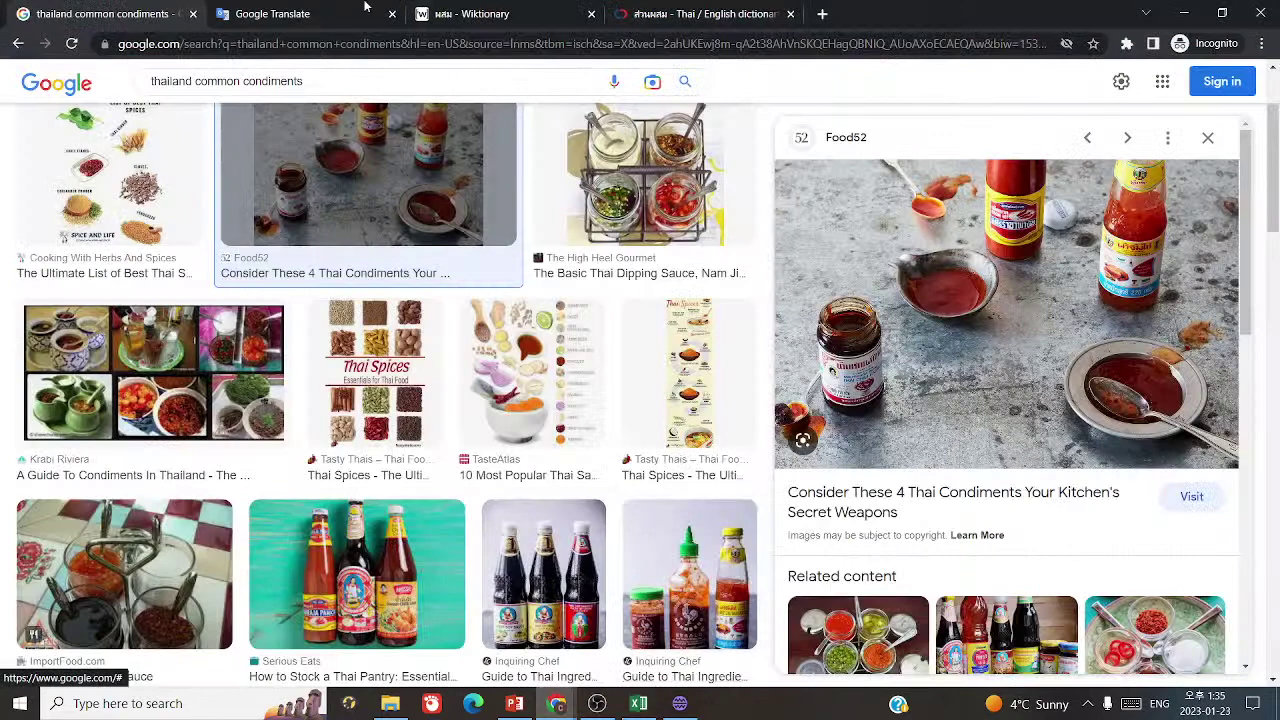
click(272, 13)
key(ctrl+a)
click(336, 308)
key(ctrl+a)
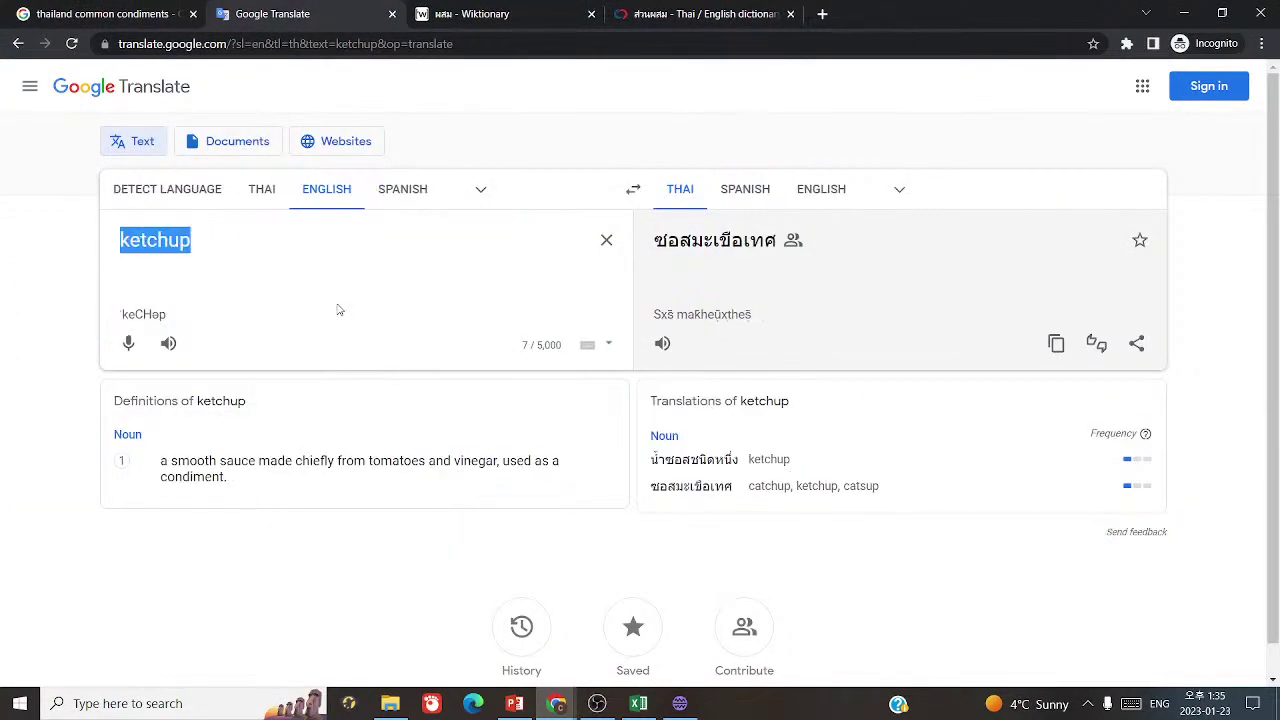
text(chilli paste)
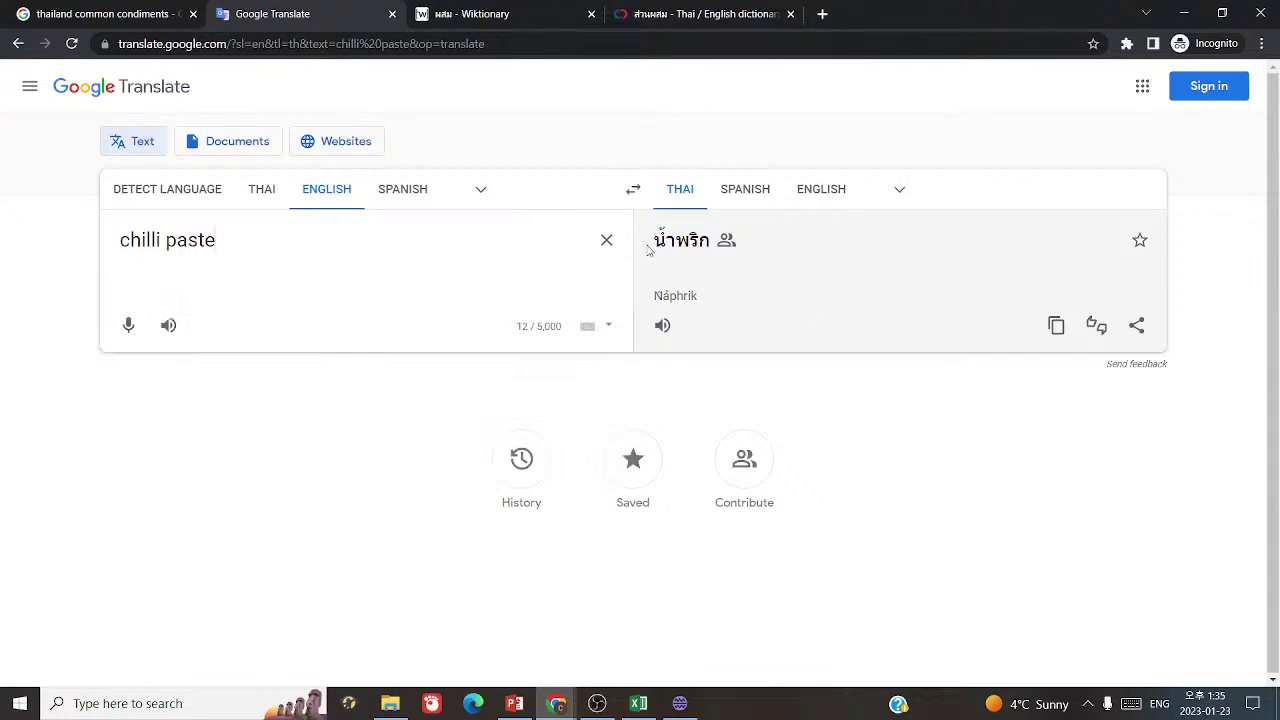
- Copy the translation น้ำพริก and search Google Images for it
drag(650, 252, 763, 249)
key(ctrl+c)
click(4, 8)
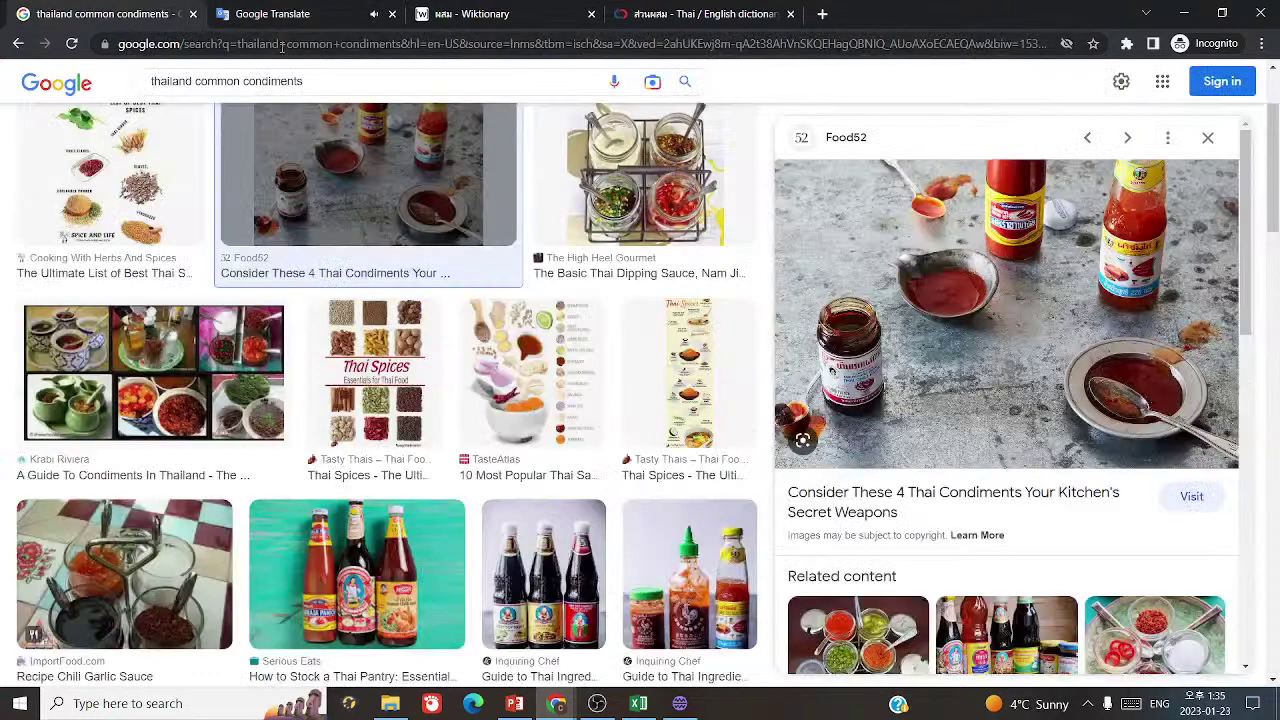
key(ctrl+a)
key(ctrl+v)
key(Return)
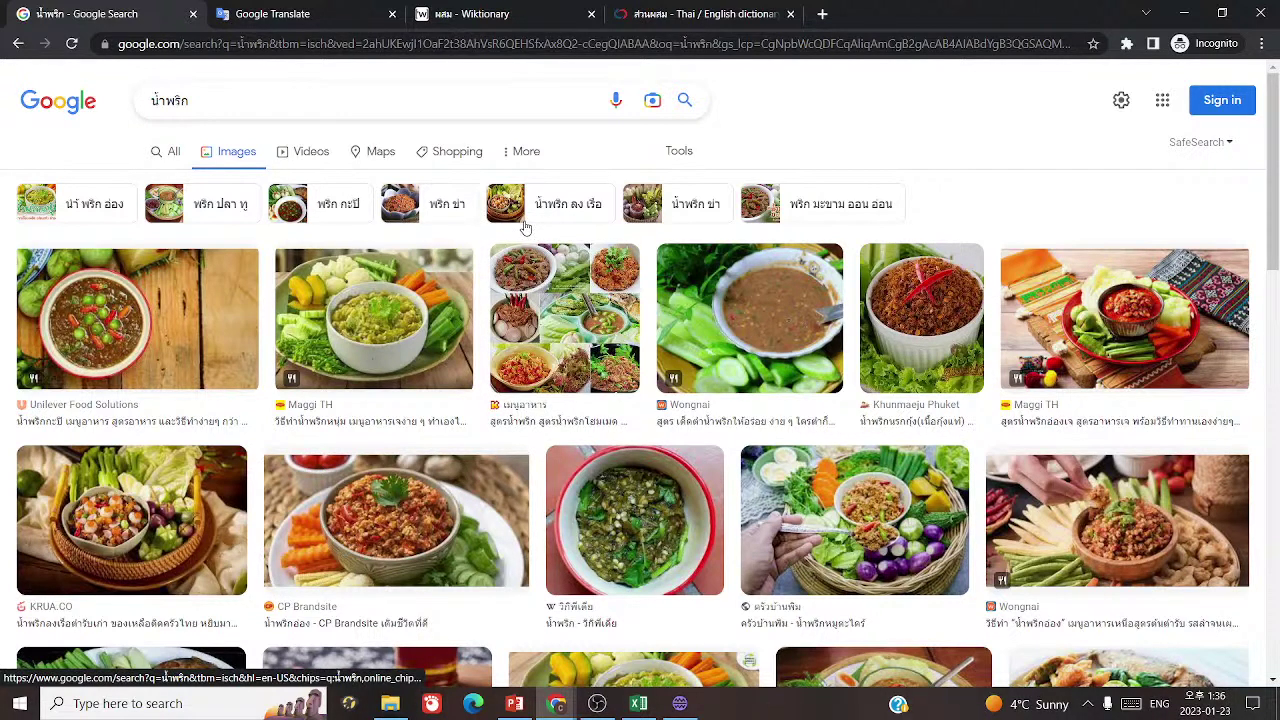
- Swap the languages in Google Translate to translate น้ำพริก from Thai back into English
click(335, 12)
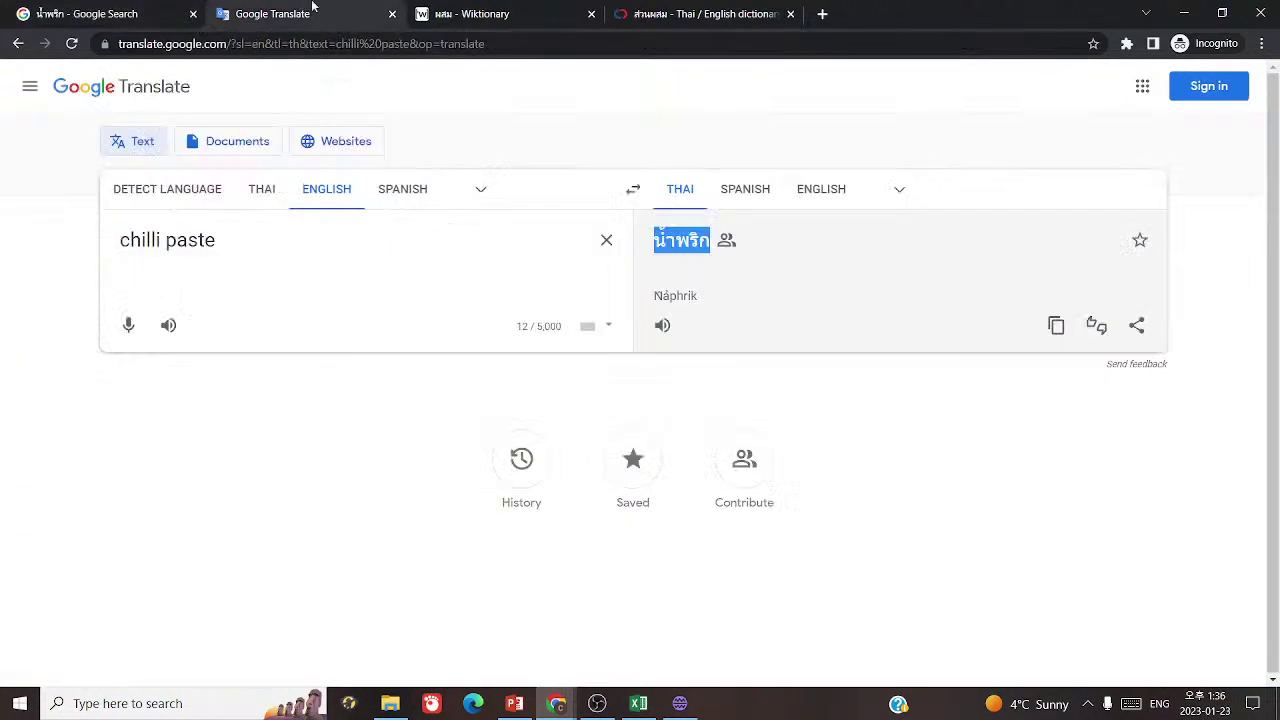
click(628, 195)
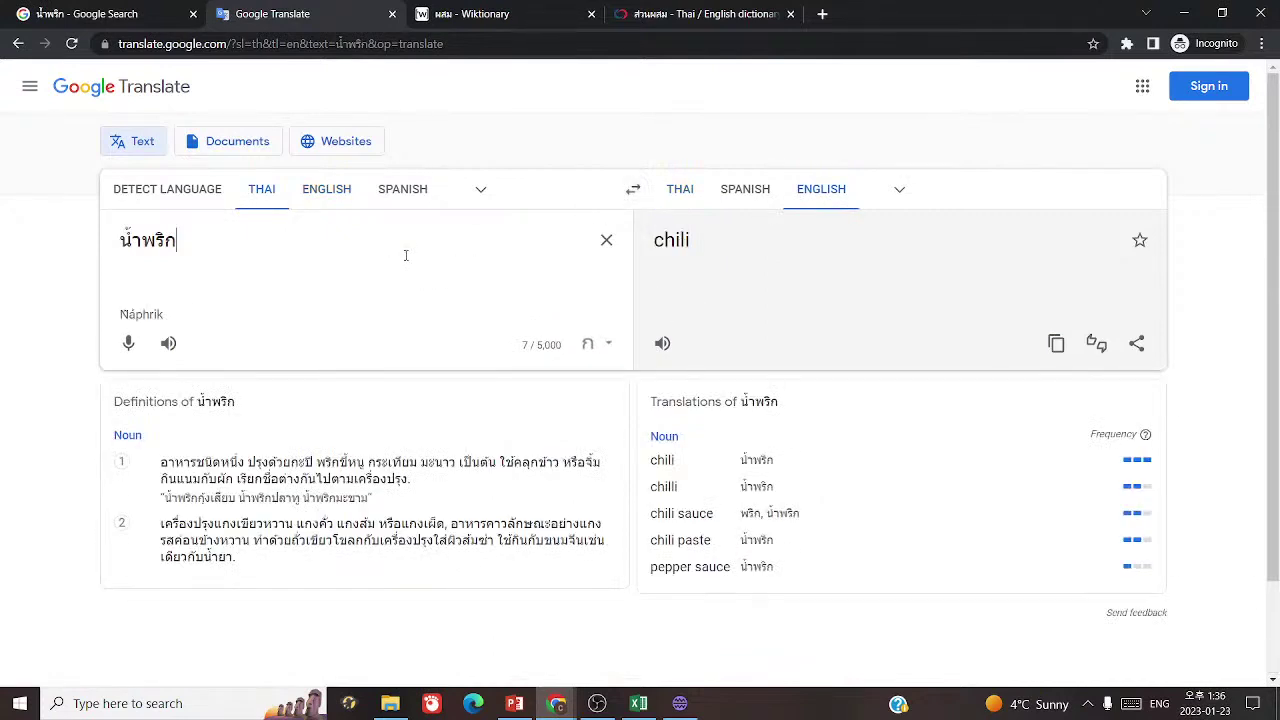
- Copy น้ำพริก from Google Translate and add it in flashbang as a card with the answer "chilli sauce, chilli paste"
key(ctrl+a)
key(ctrl+c)
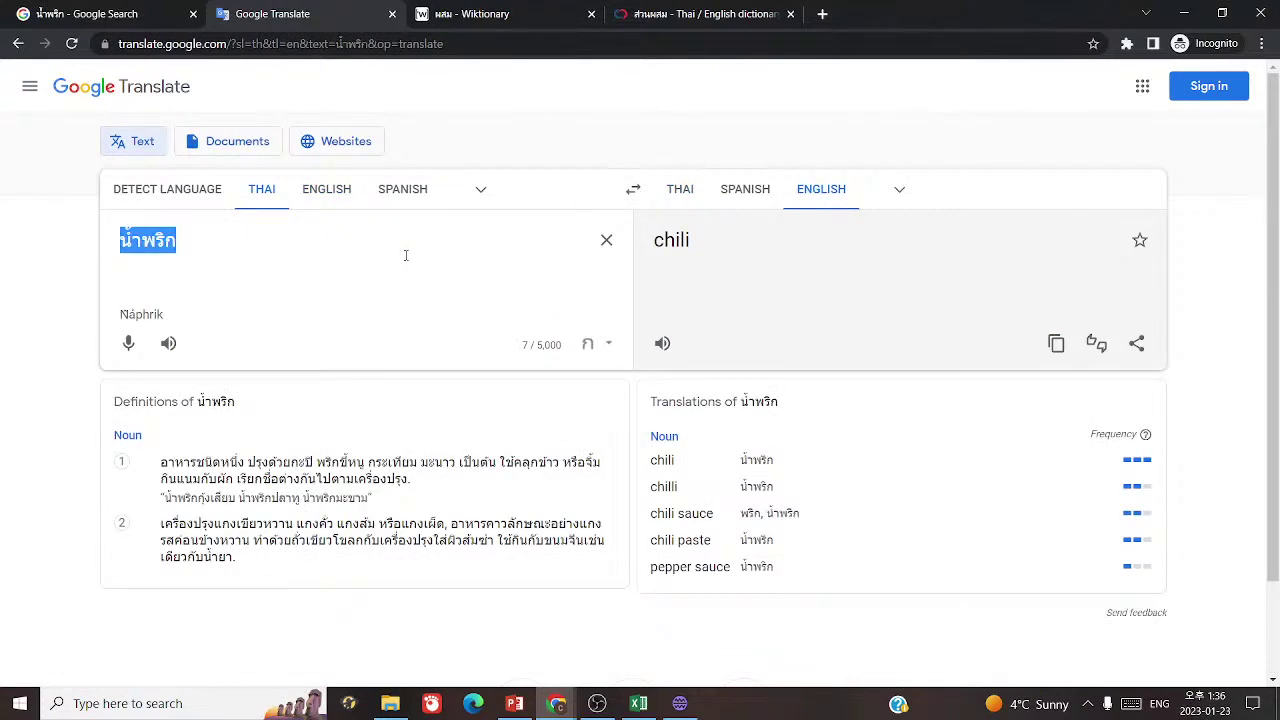
click(680, 703)
key(ctrl+v)
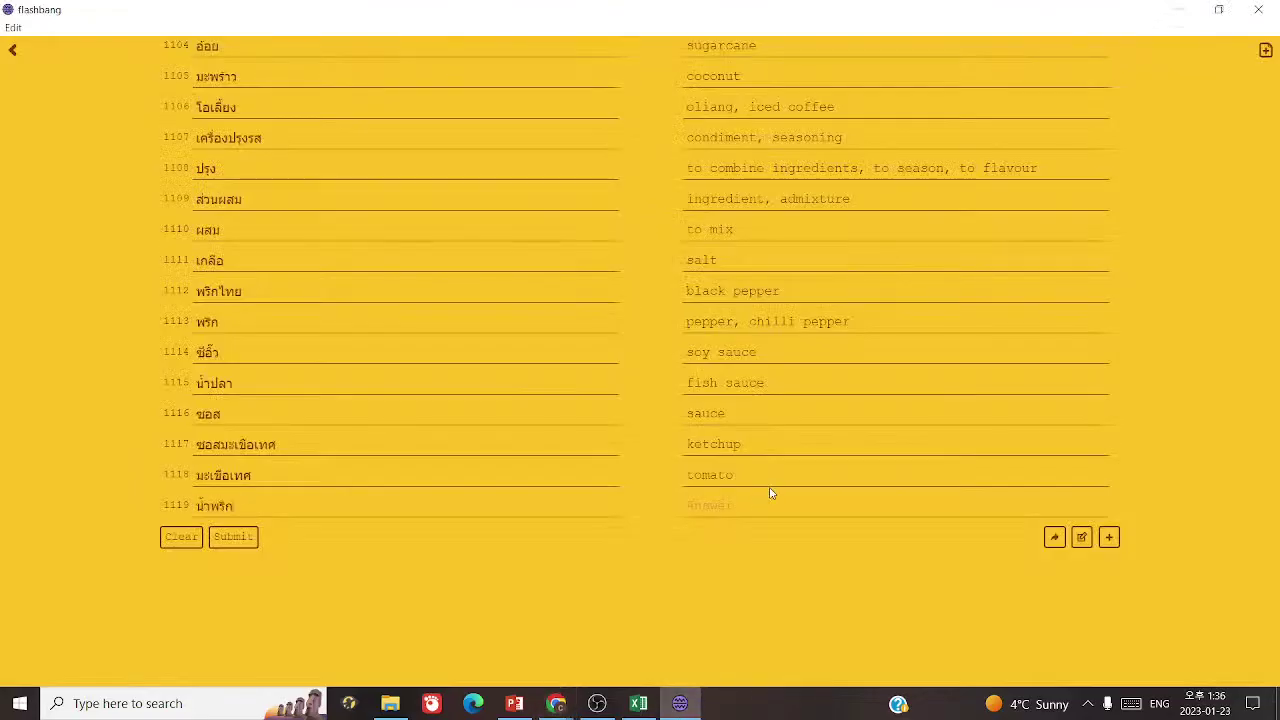
text(chilli sauce,)
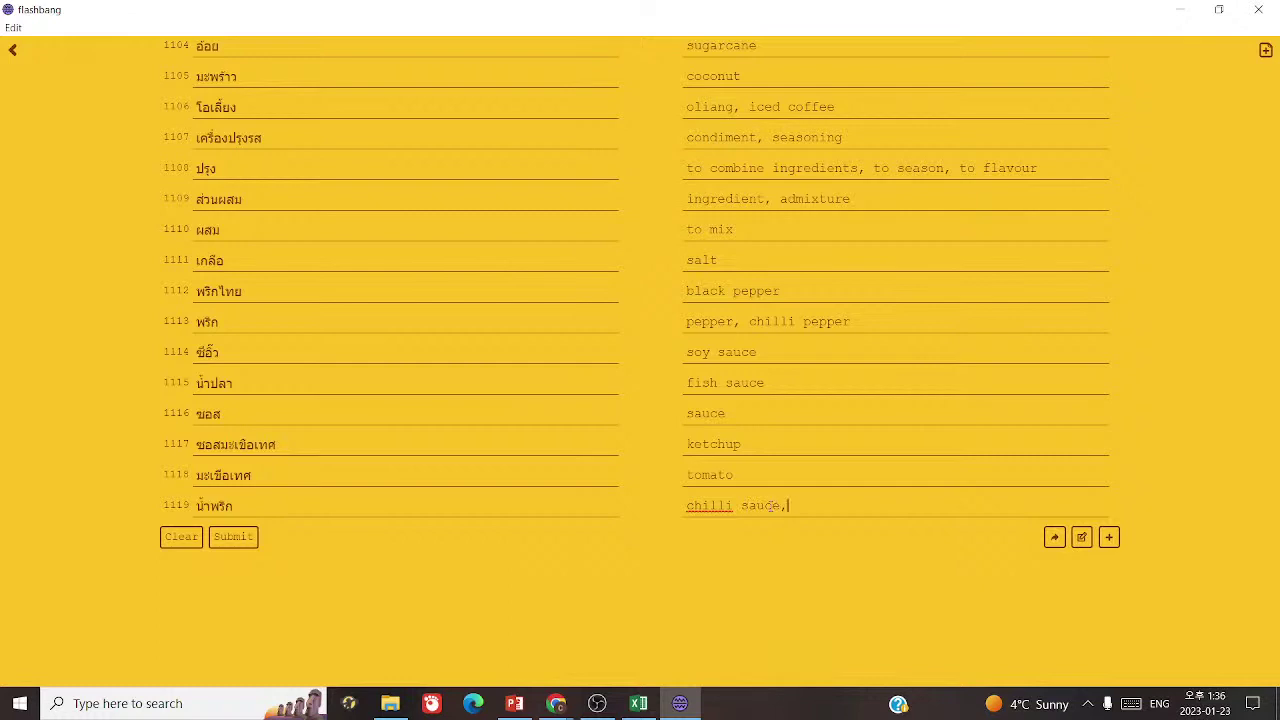
key(BackSpace)
key(BackSpace)
key(BackSpace)
text(ce, chilli paste)
key(Return)
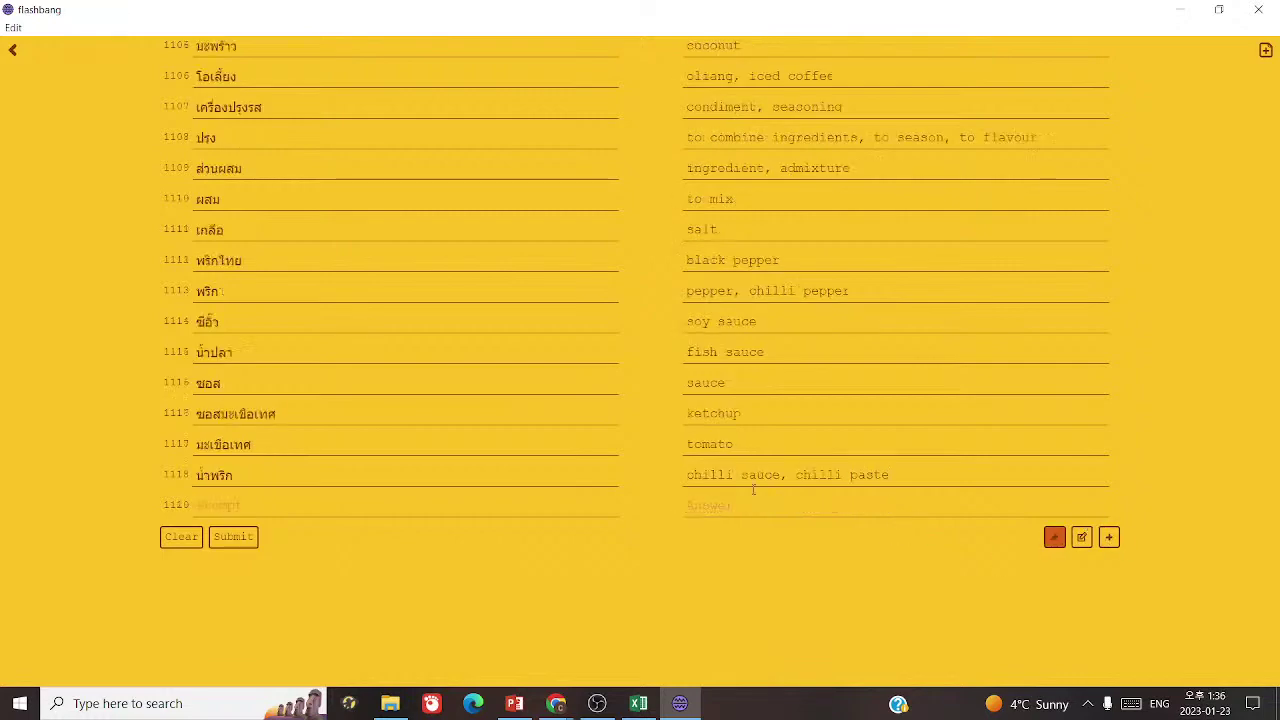
- Review the sauce entries from "sos" to "sos ikan" and the "tumis" entry in the Excel word list
click(638, 703)
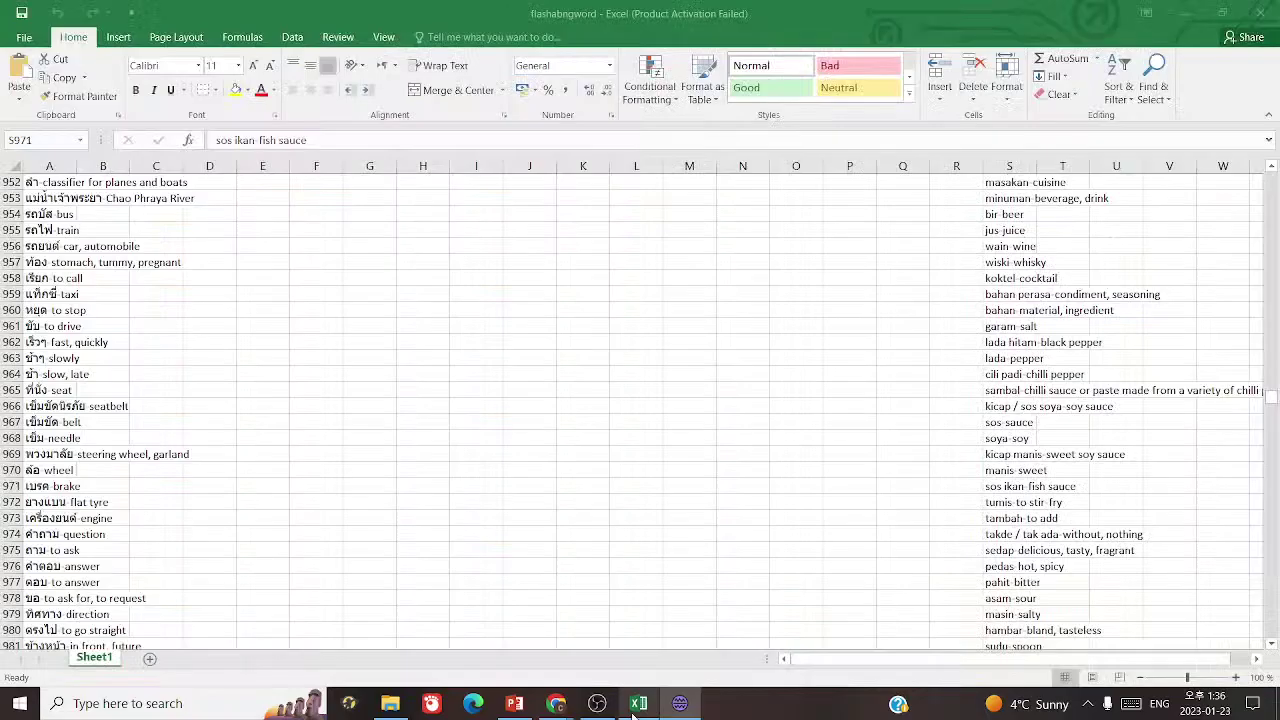
click(1013, 505)
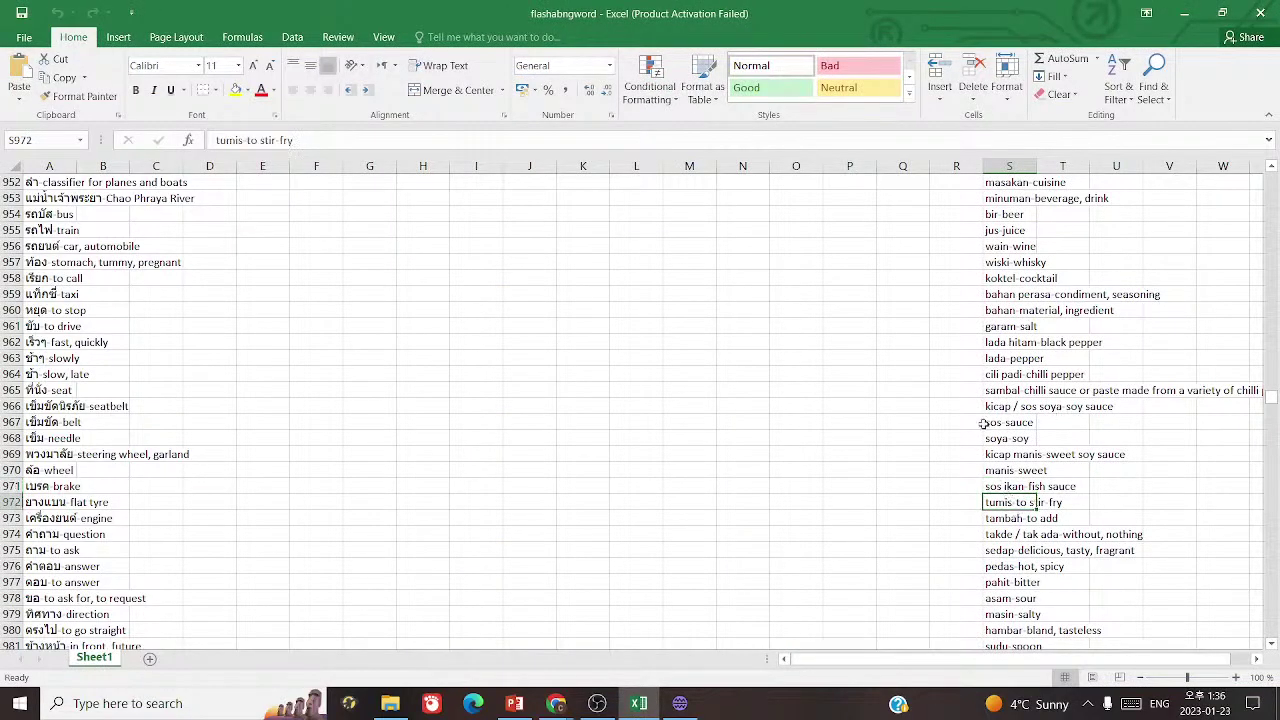
click(988, 425)
click(997, 452)
click(993, 438)
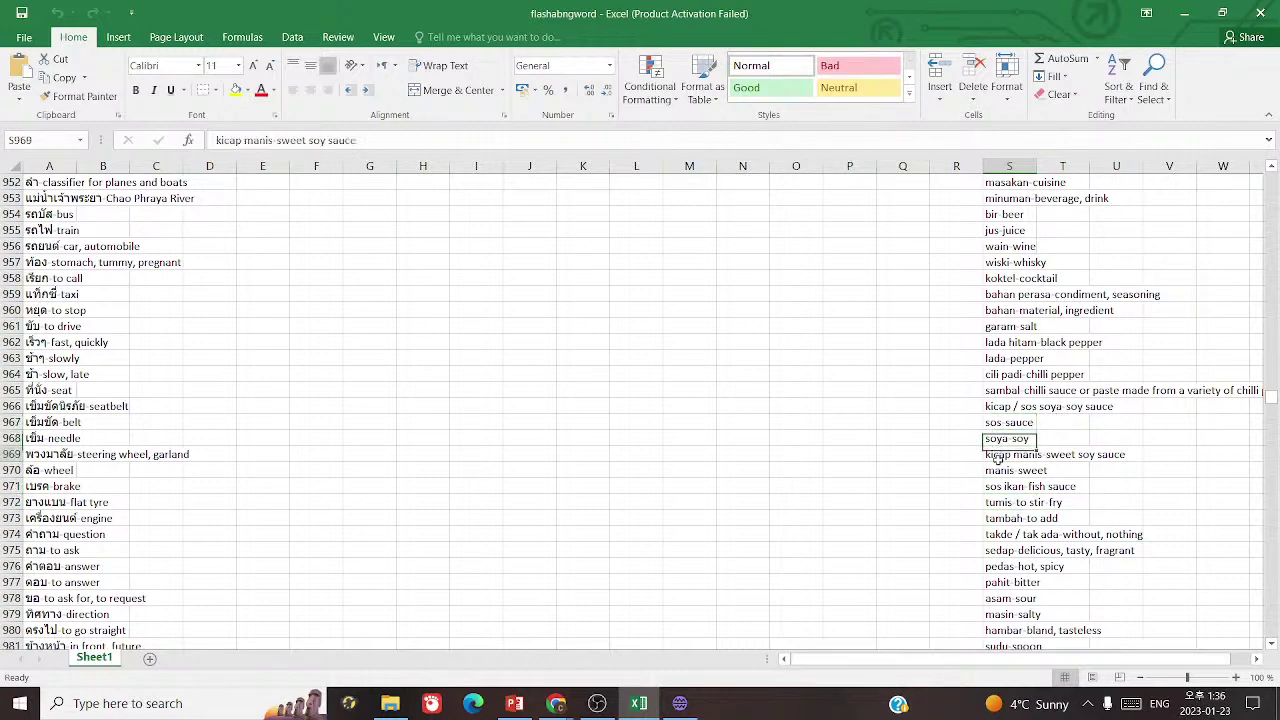
click(997, 455)
click(1003, 484)
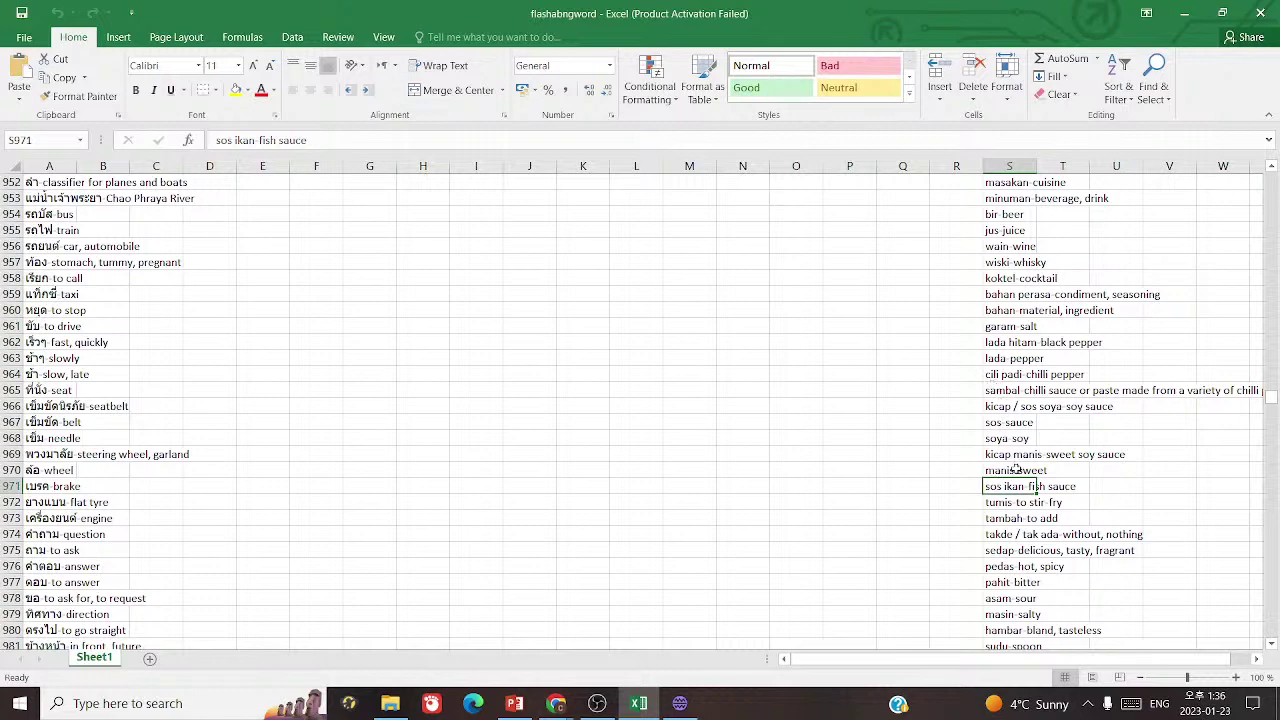
click(1011, 500)
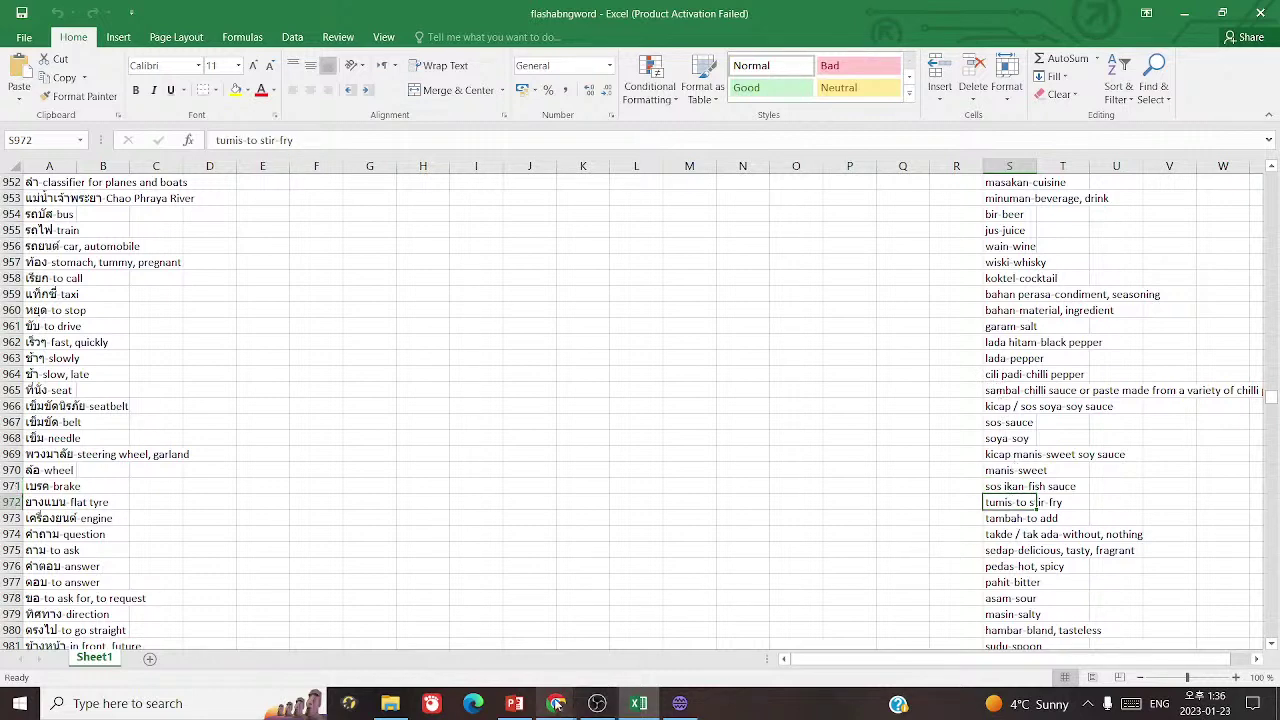
- Translate "stir fry" from English into Thai in Google Translate and copy the translation ผัด
mouse_move(556, 703)
click(634, 660)
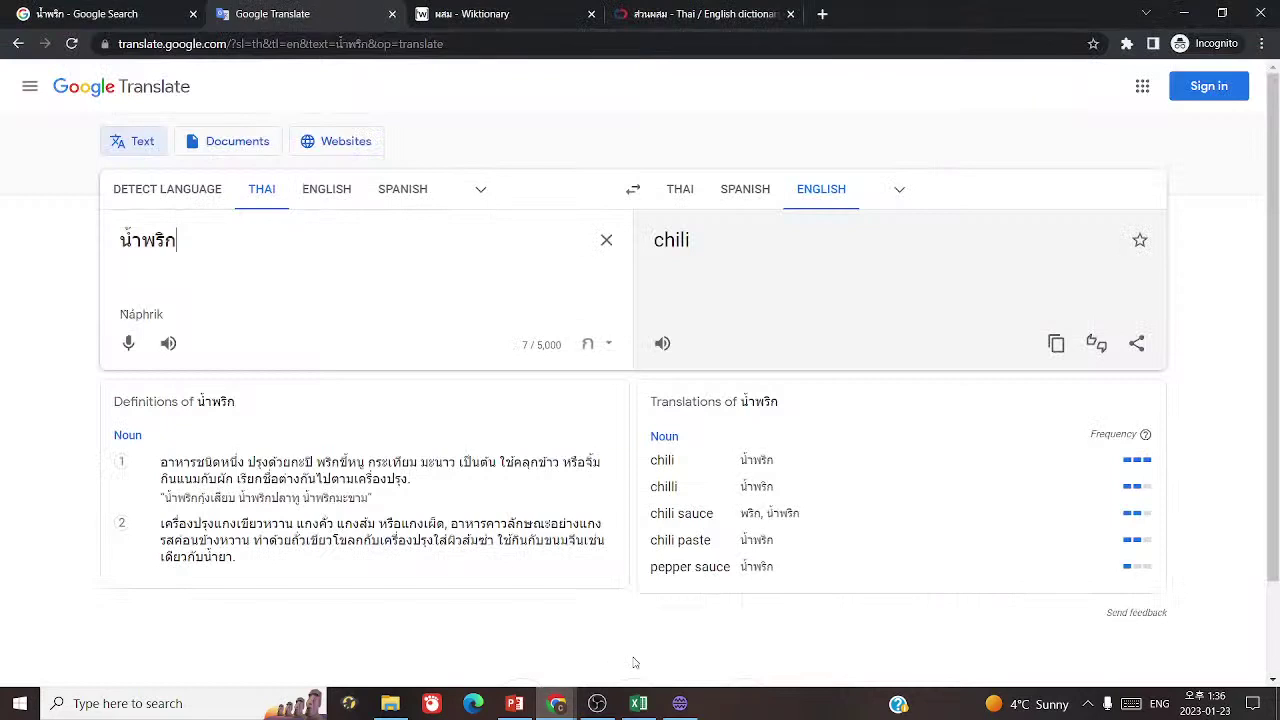
click(321, 190)
text(stir fry)
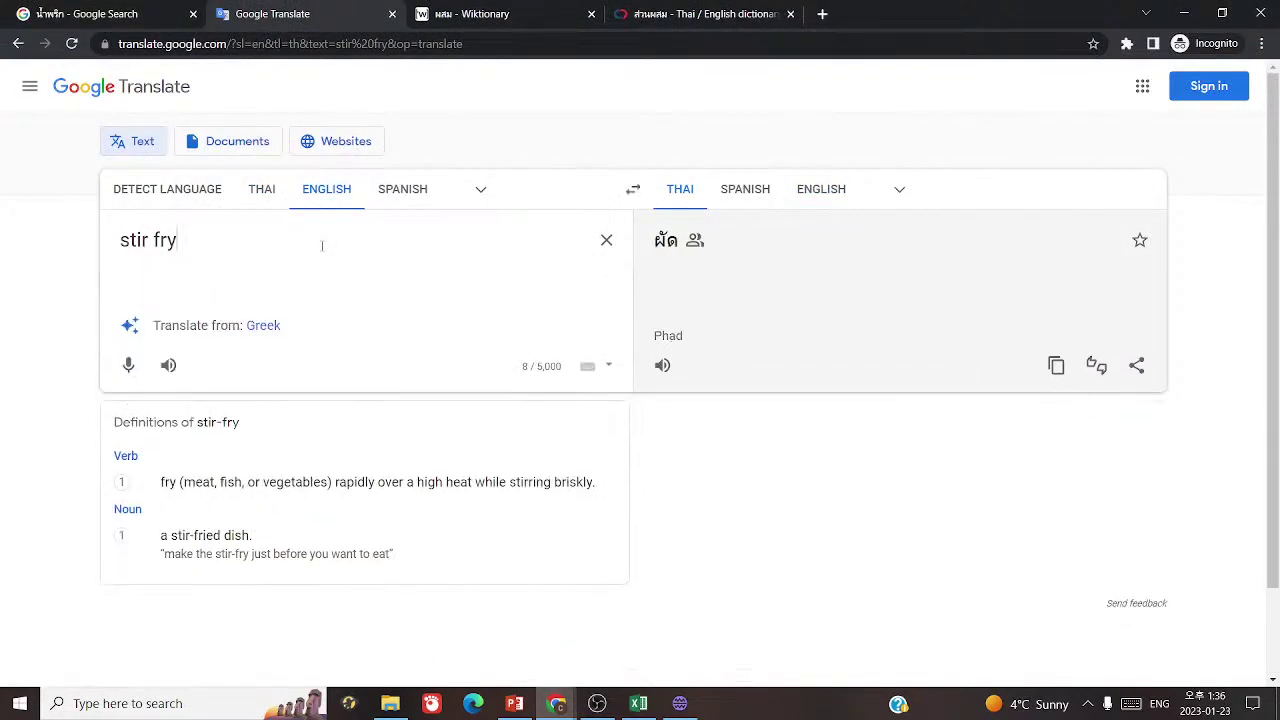
drag(655, 240, 692, 242)
key(ctrl+c)
- Search the Excel word list for ผัด and step through the matches to its own entry
click(640, 706)
key(ctrl+f)
key(ctrl+v)
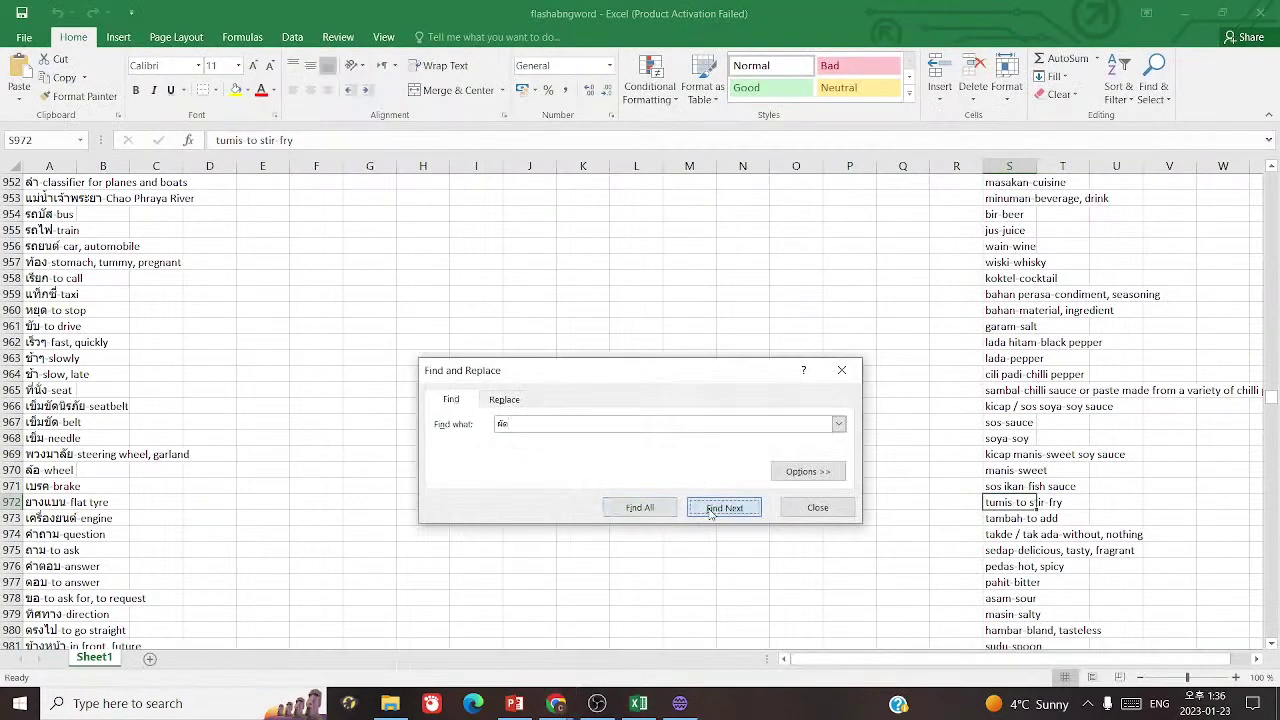
click(710, 508)
click(710, 508)
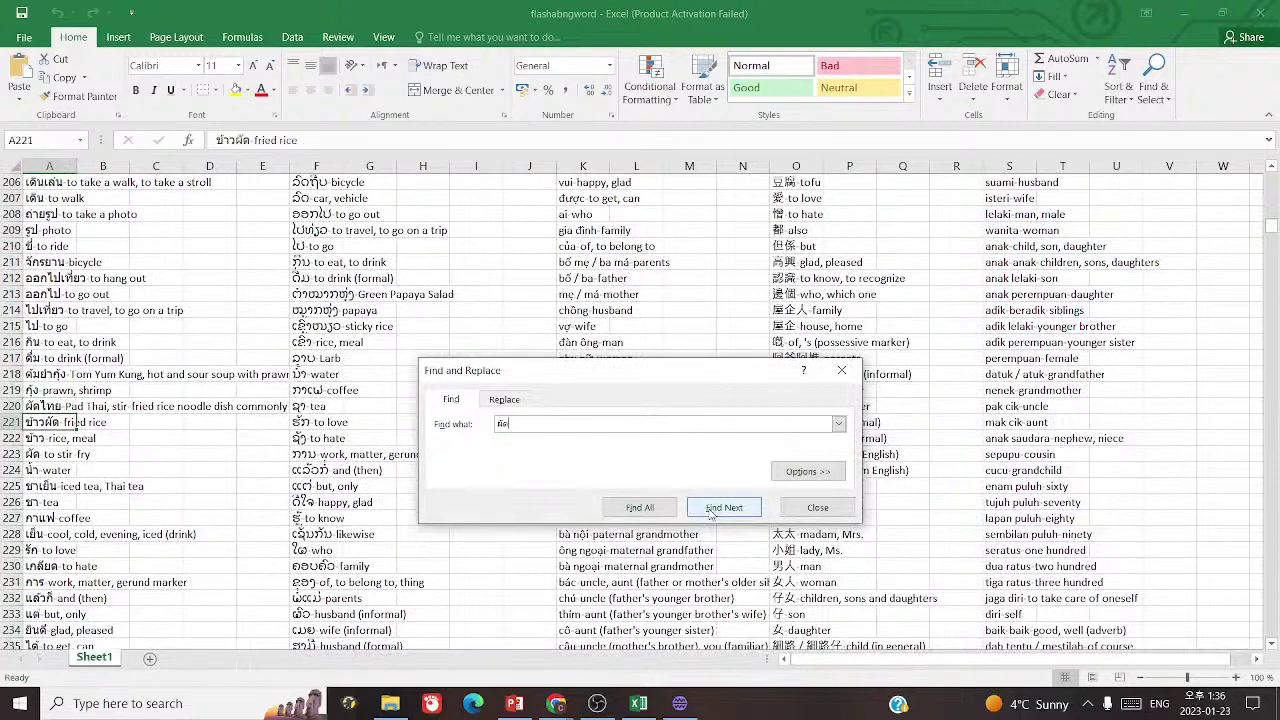
click(710, 508)
- Find "tumis" in the Excel word list and close the search
double_click(603, 422)
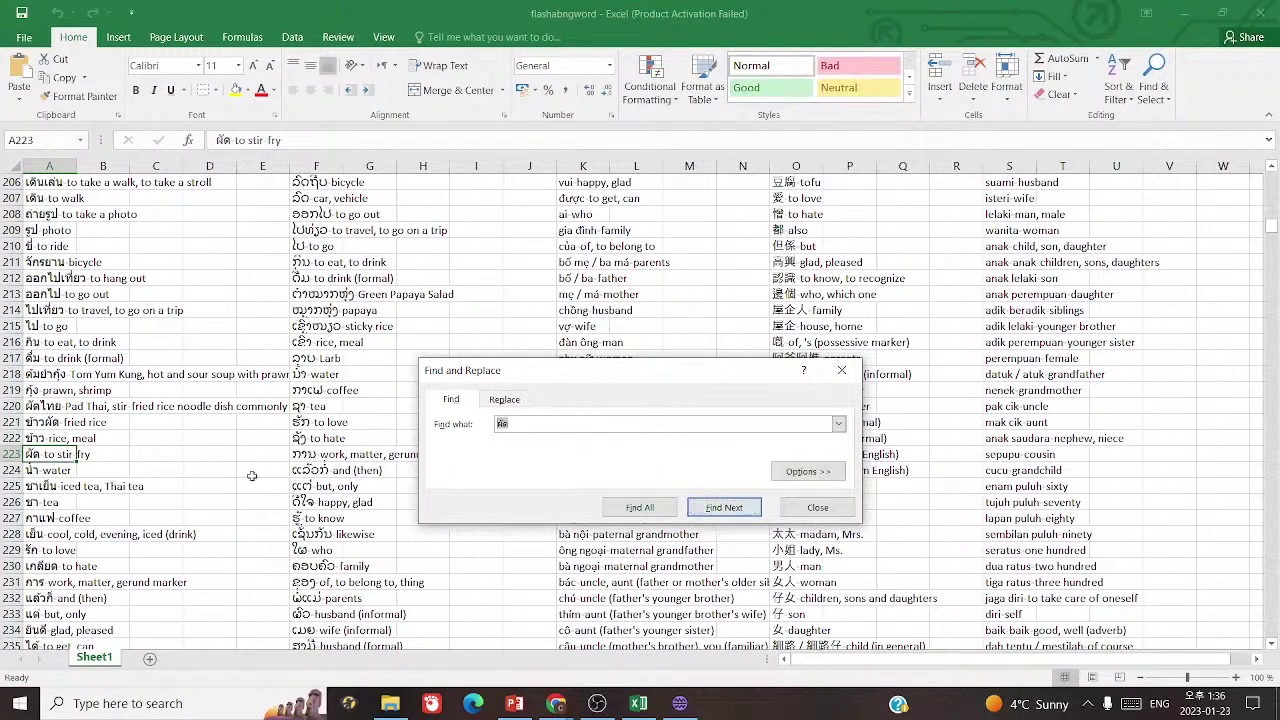
key(Return)
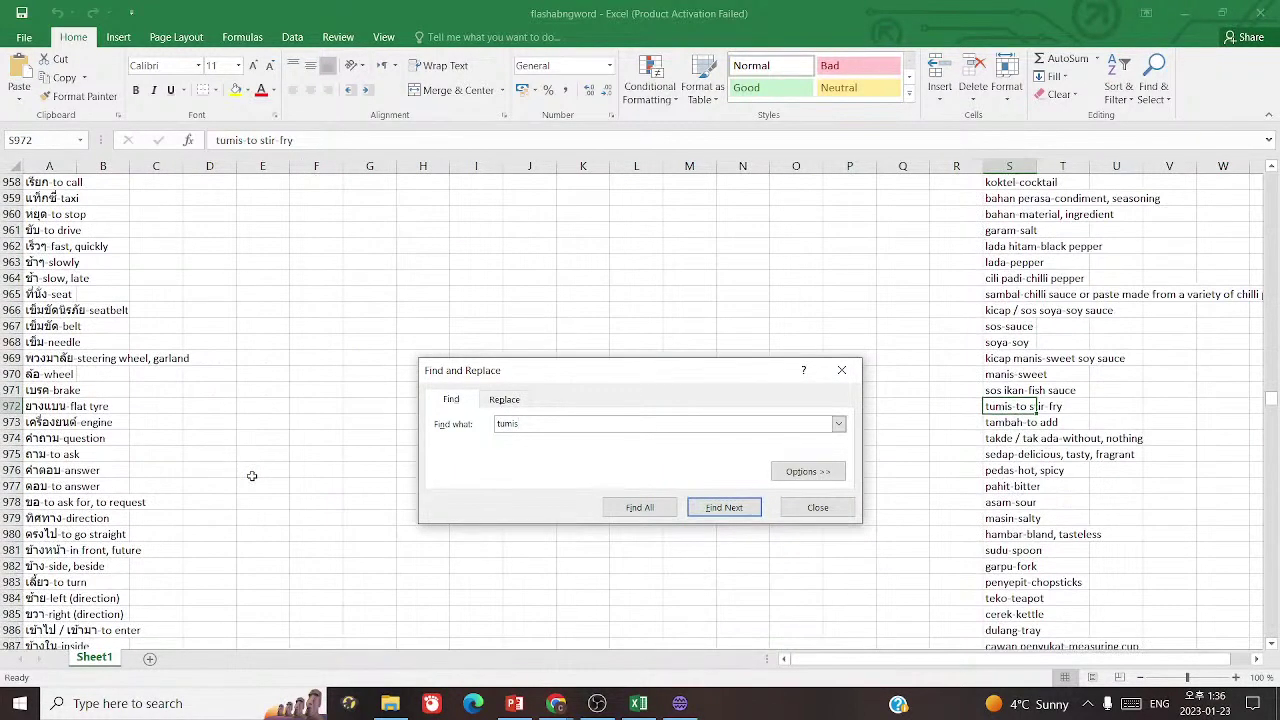
click(842, 371)
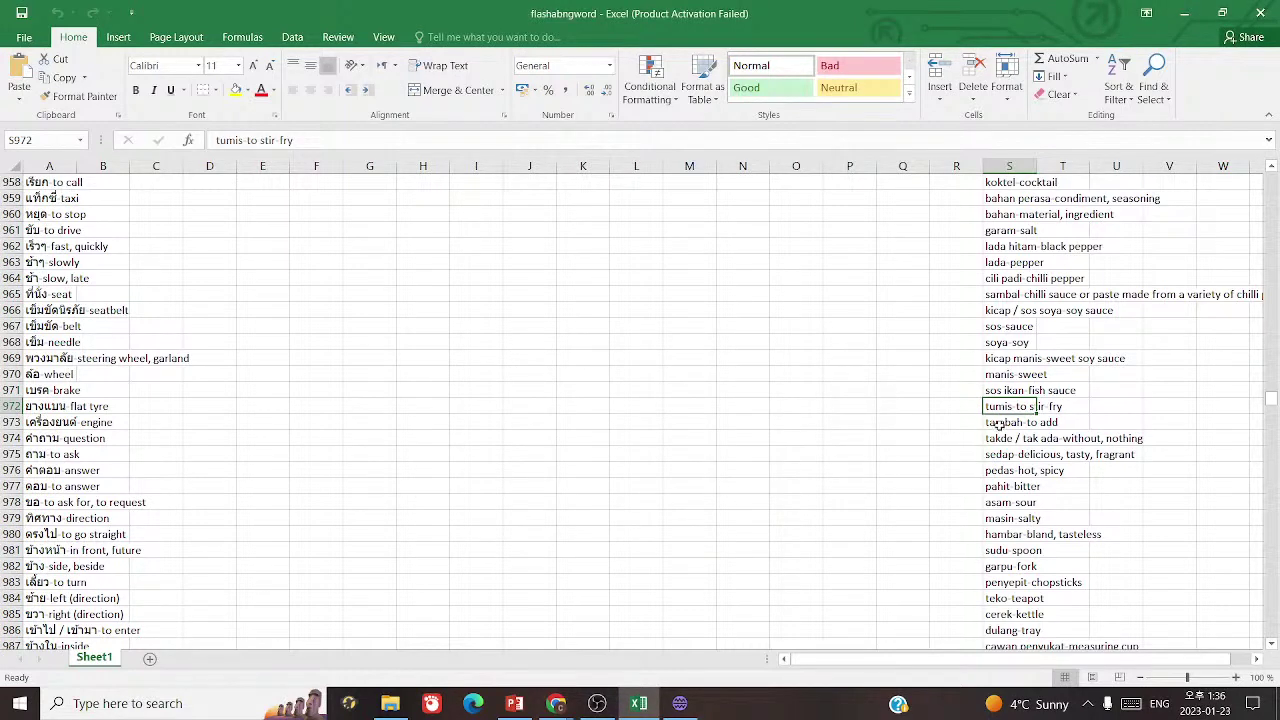
- Search Google Images for "sambal tumis" in the browser
mouse_move(556, 703)
click(660, 625)
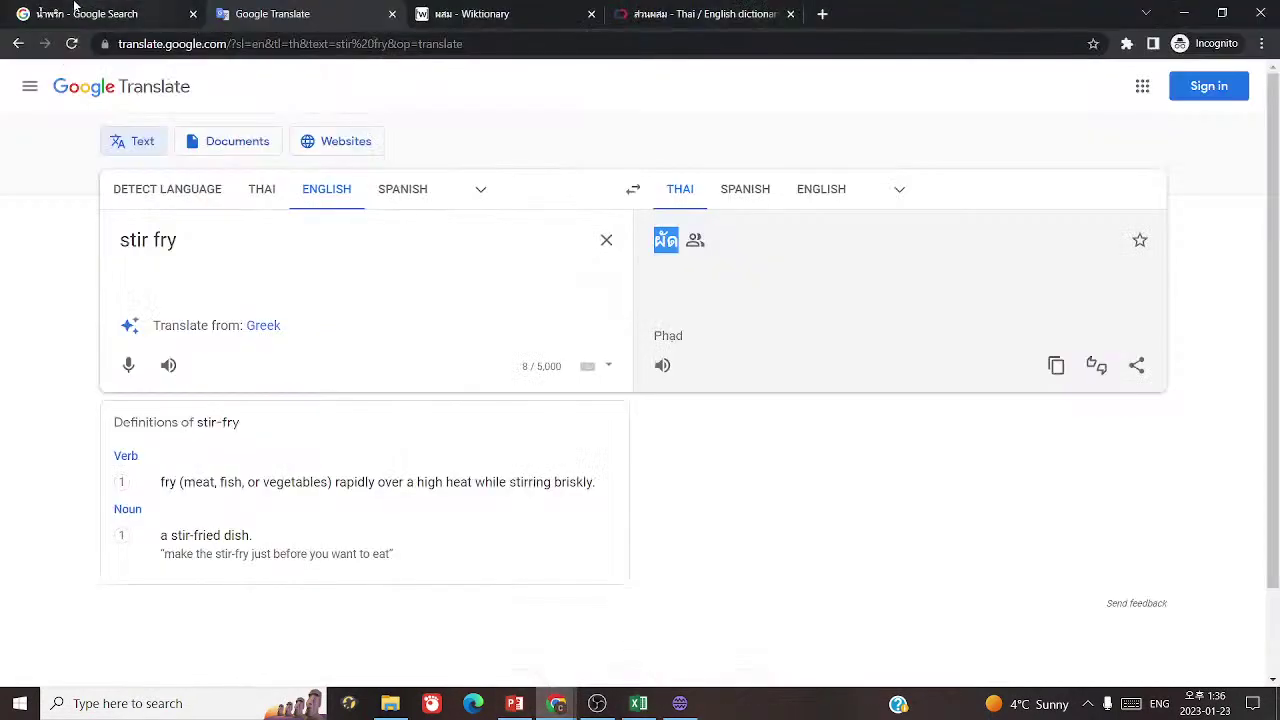
click(74, 13)
double_click(209, 96)
text(sambal)
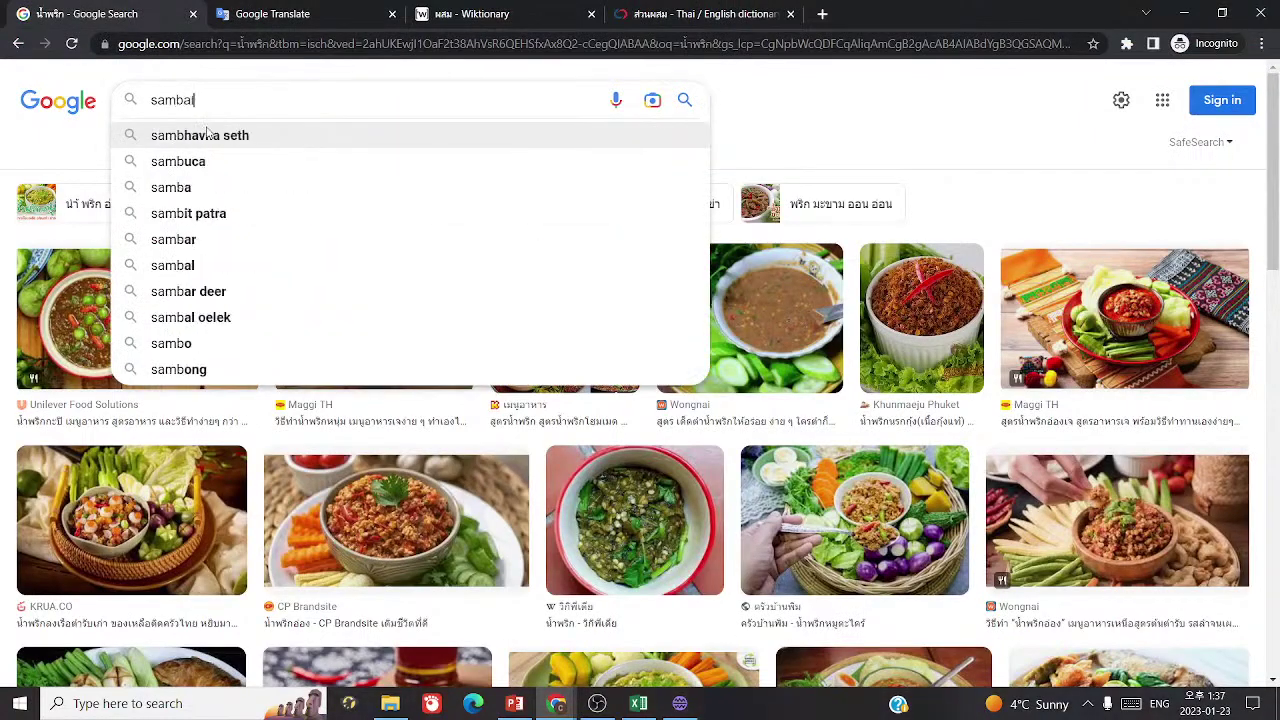
text( tumis)
key(Return)
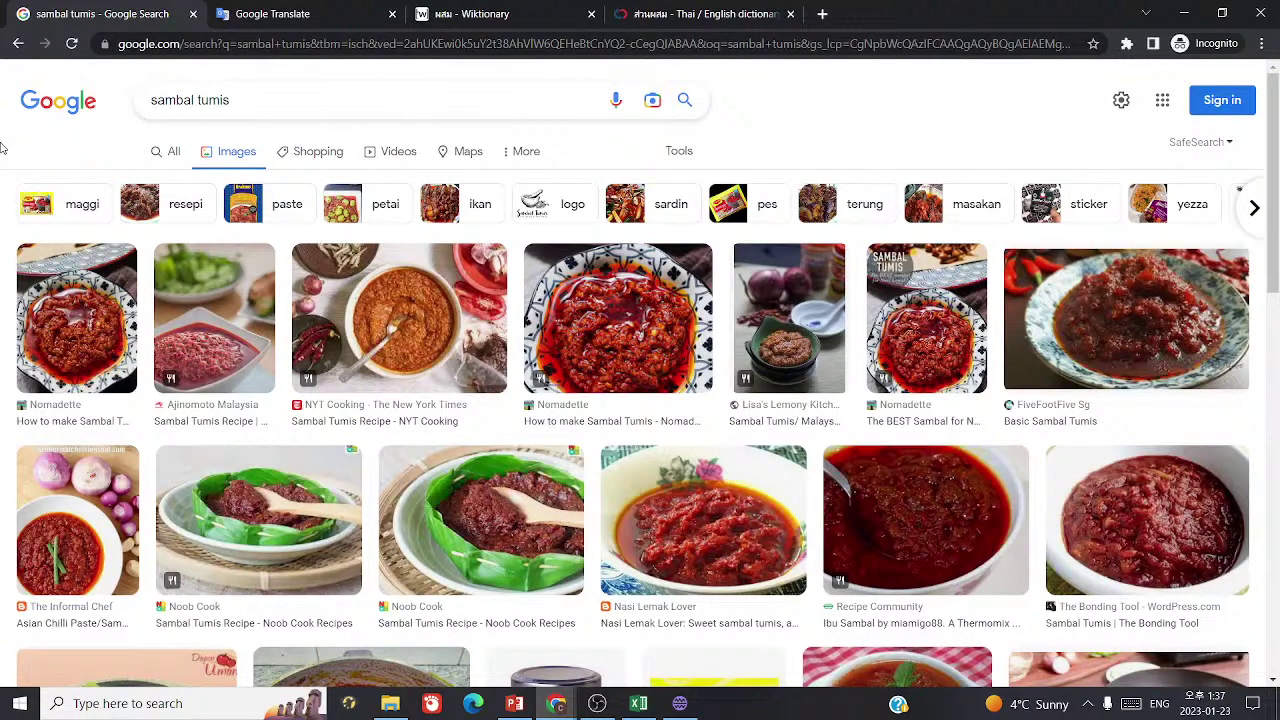
- Copy เพิ่ม from the Condiments slide in PowerPoint and translate it from Thai into English in Google Translate
click(308, 16)
click(638, 703)
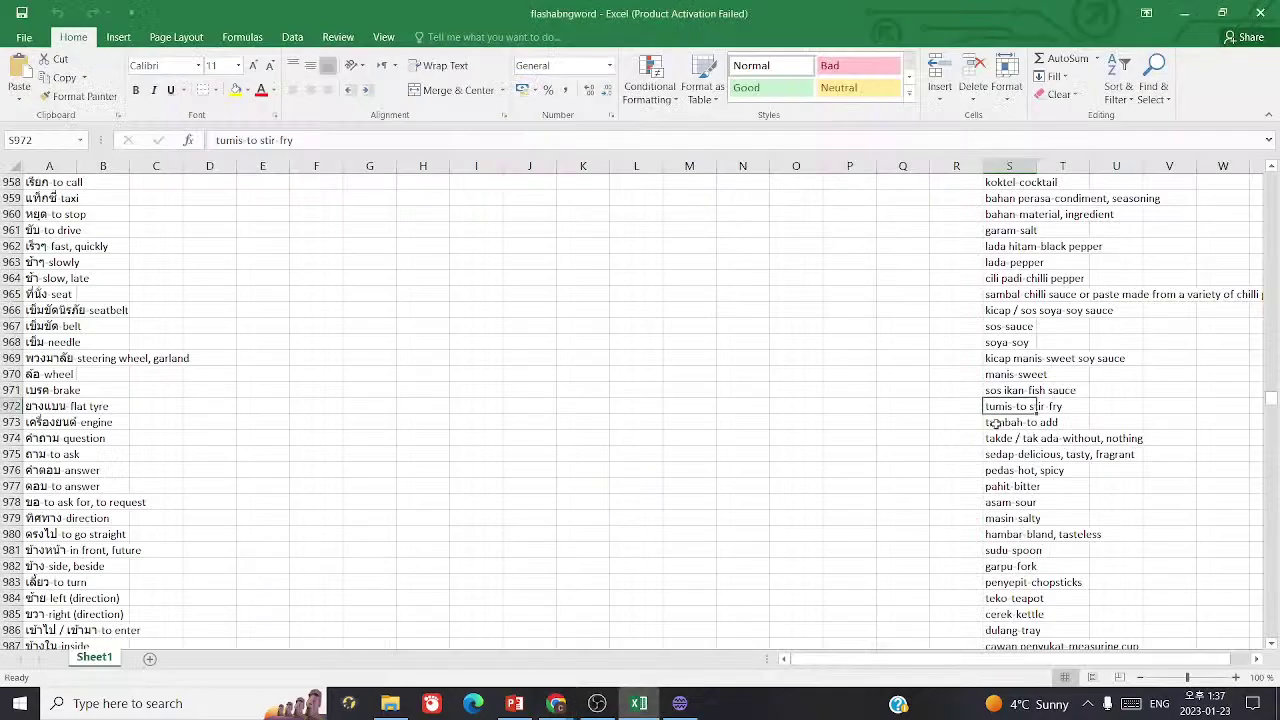
click(514, 703)
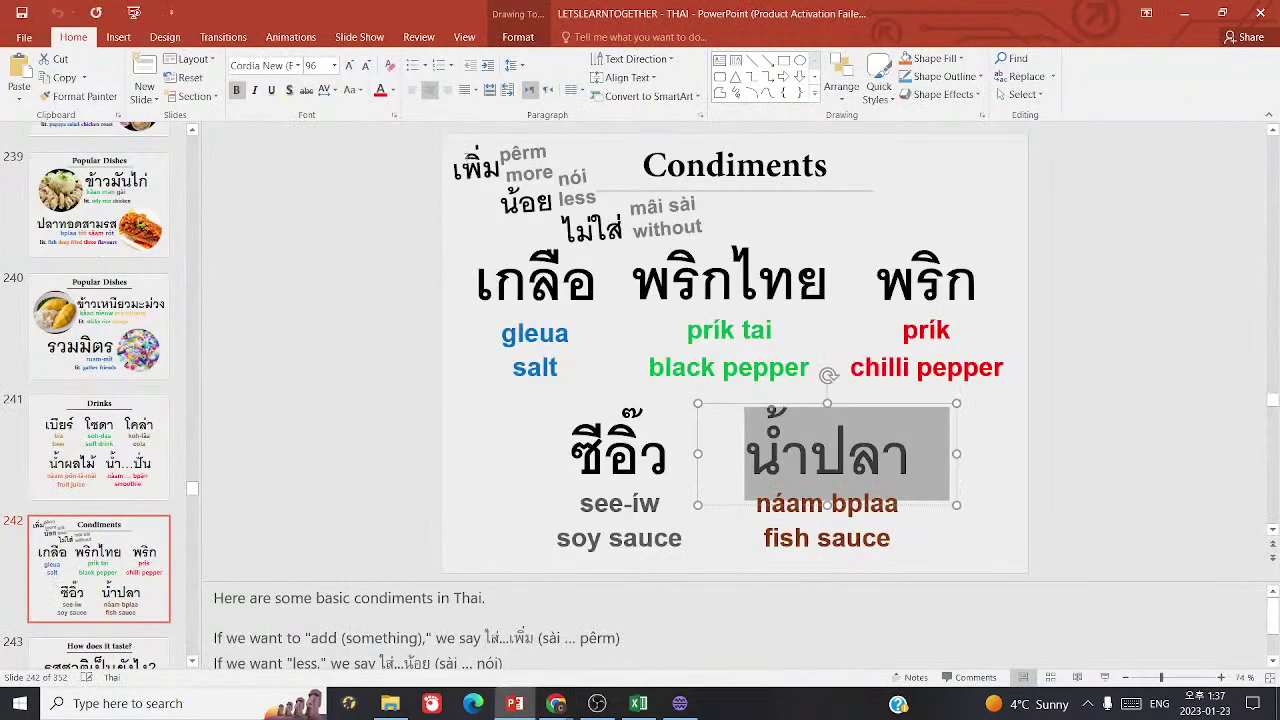
click(474, 178)
click(556, 703)
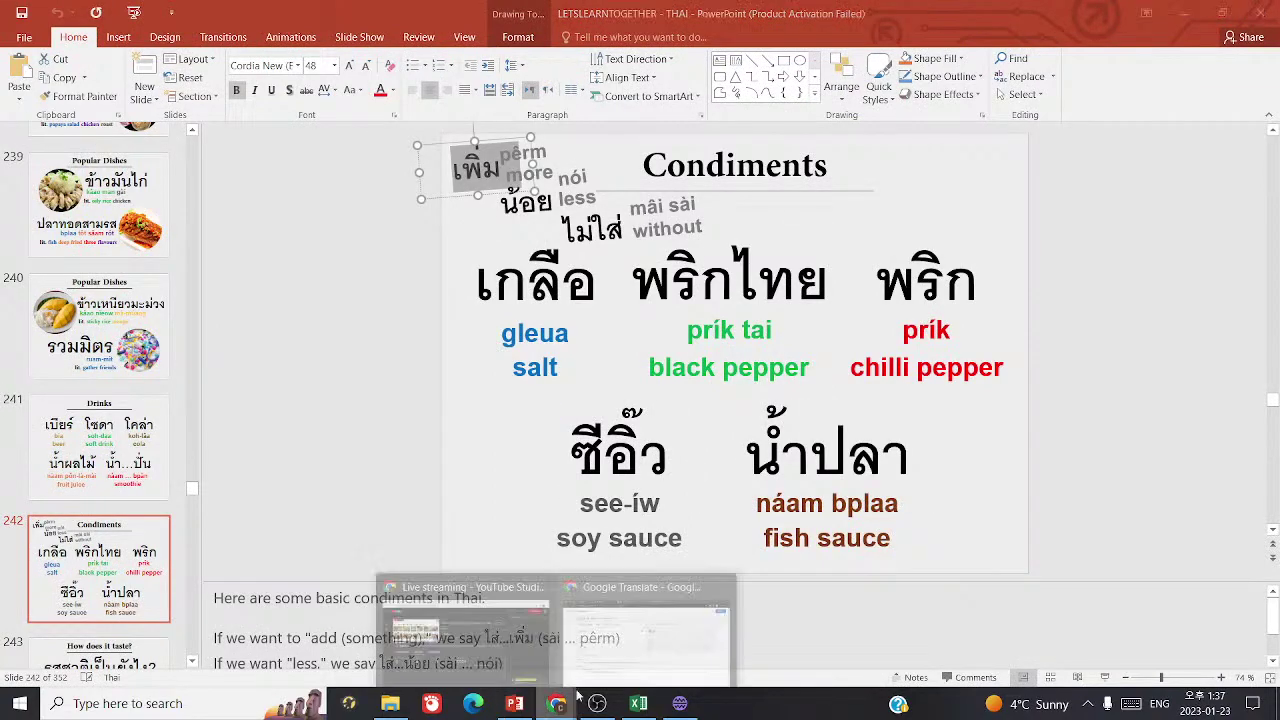
click(610, 640)
click(634, 189)
text(เพิ่ม)
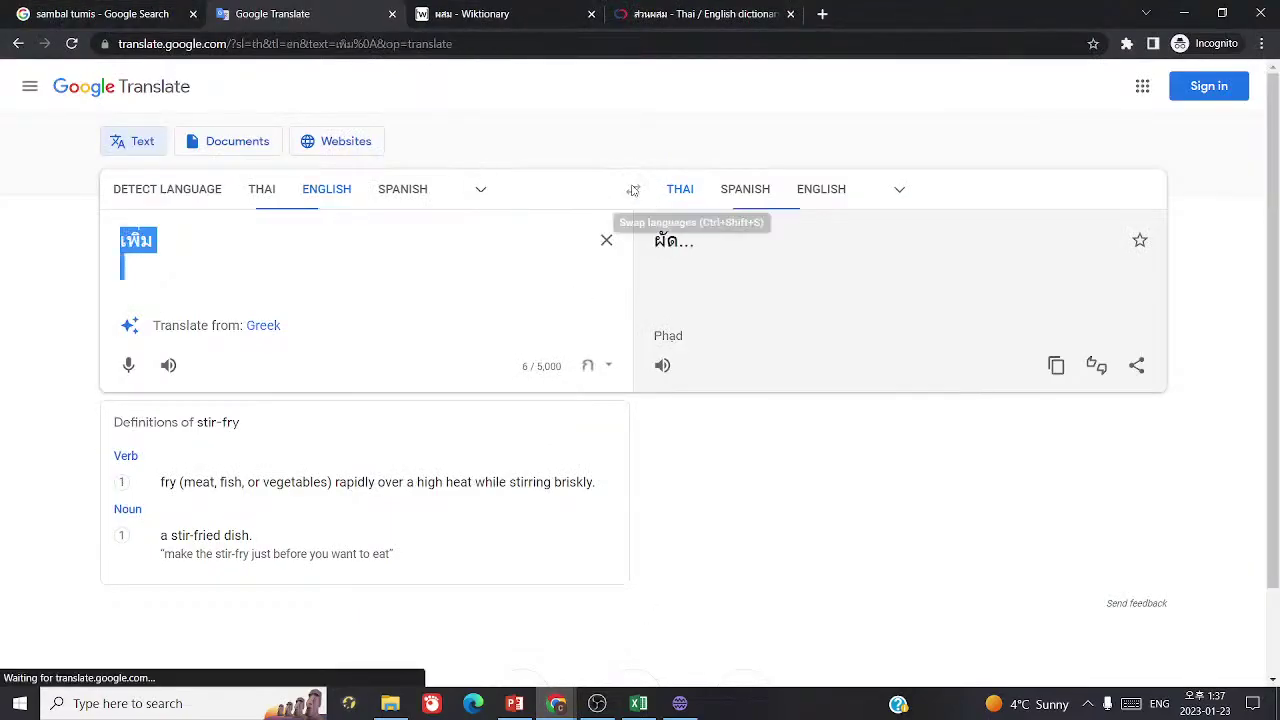
click(465, 266)
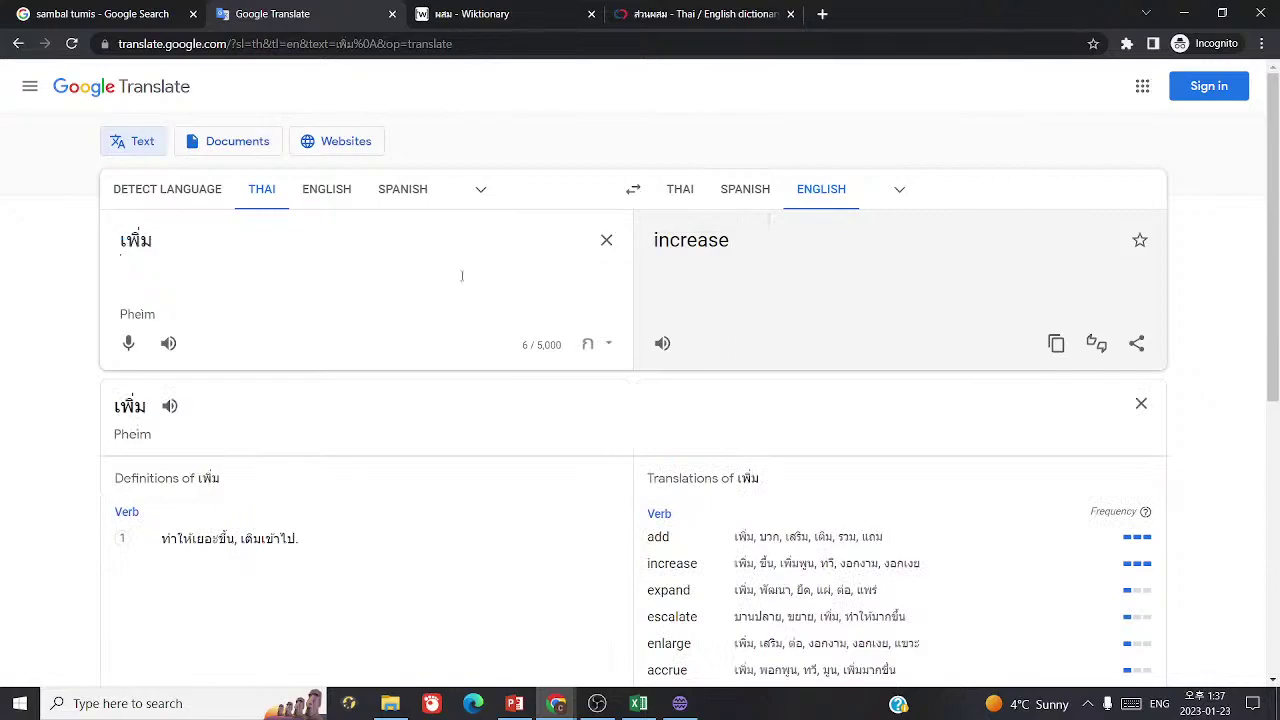
- Remove the extra line after เพิ่ม, copy the word, and add it in flashbang as a card with the answer "to add"
key(BackSpace)
key(ctrl+a)
key(ctrl+c)
key(alt+Tab)
key(ctrl+v)
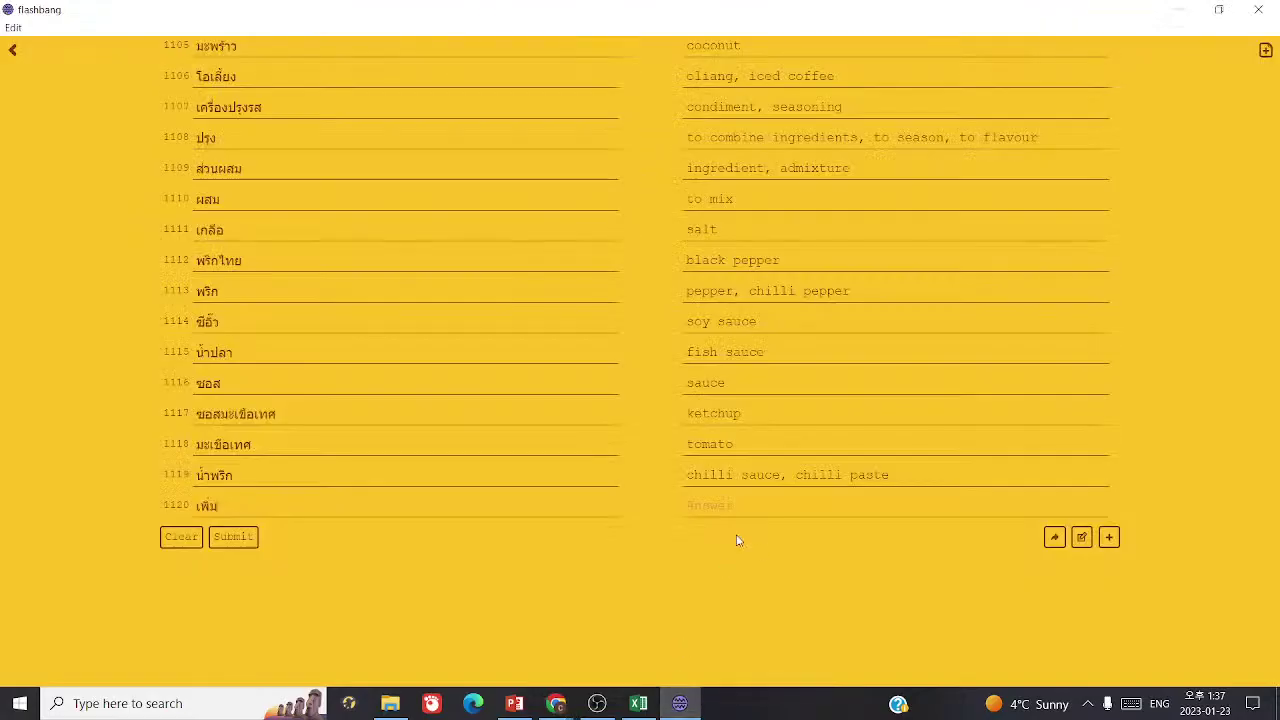
text(to add)
click(1108, 537)
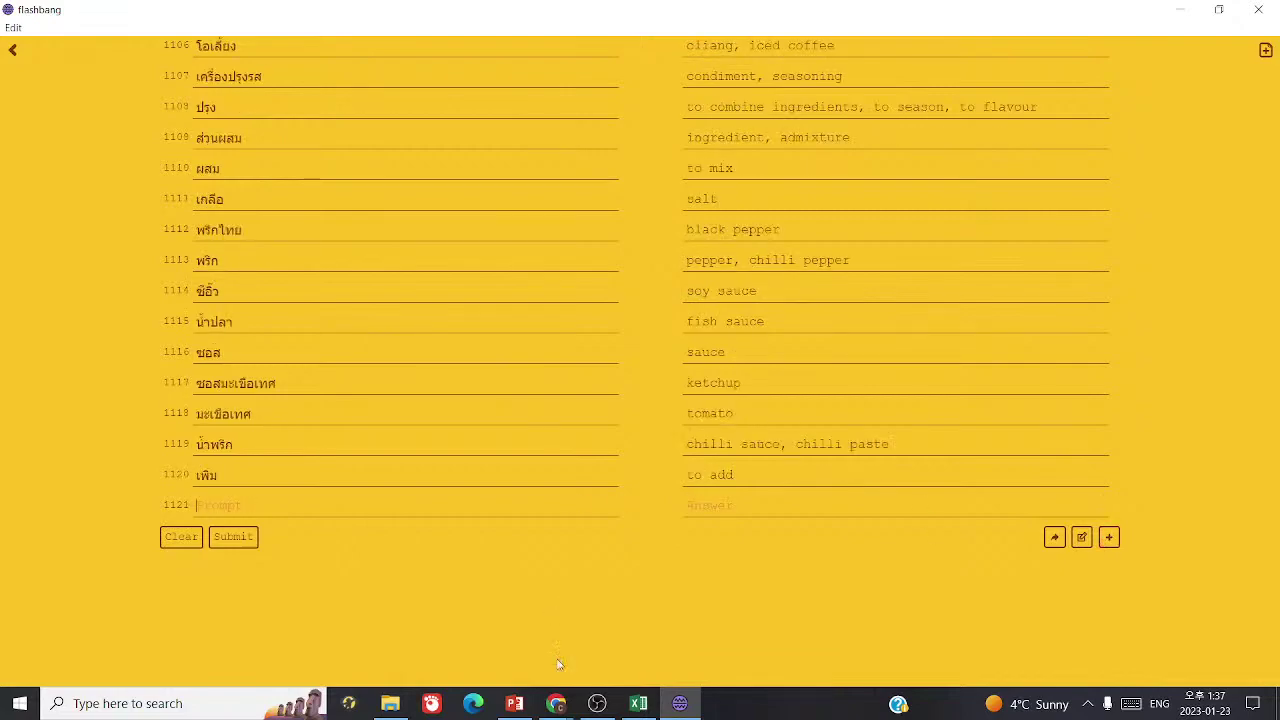
- Check the "takde / tak ada" entry in Excel, copy น้อย from the Condiments slide in PowerPoint, and search the word list for it
click(638, 703)
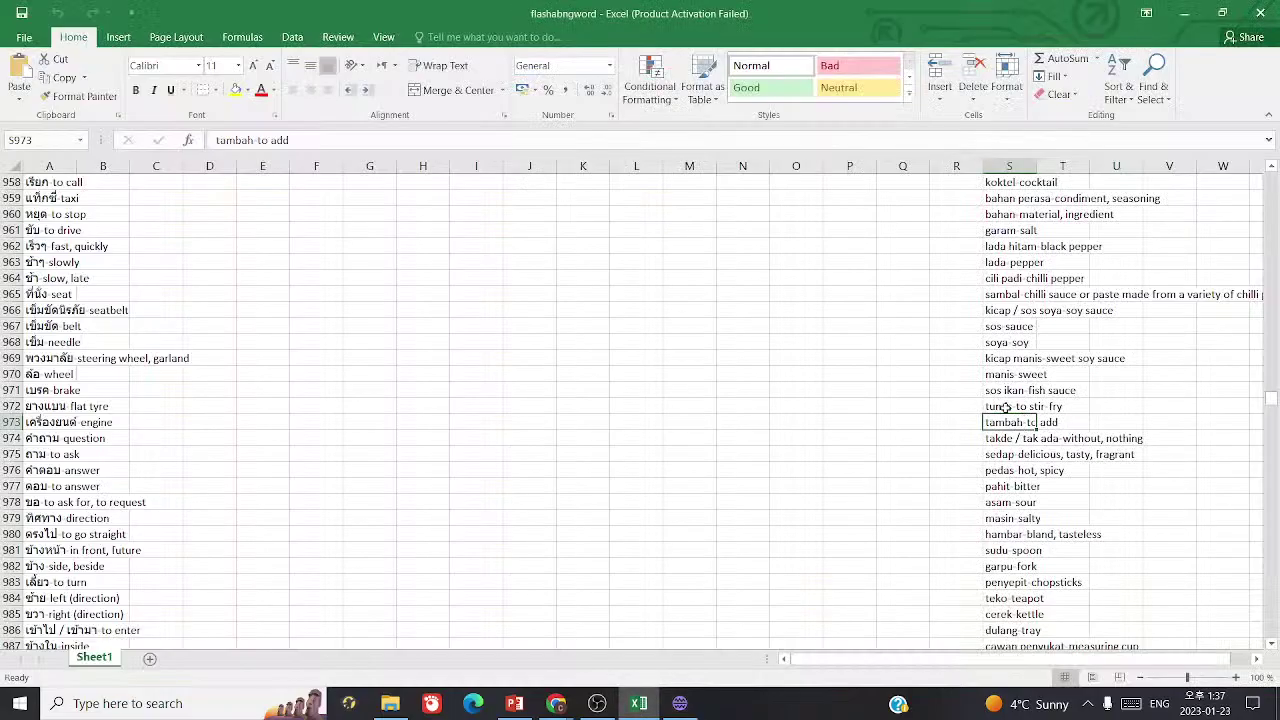
click(995, 440)
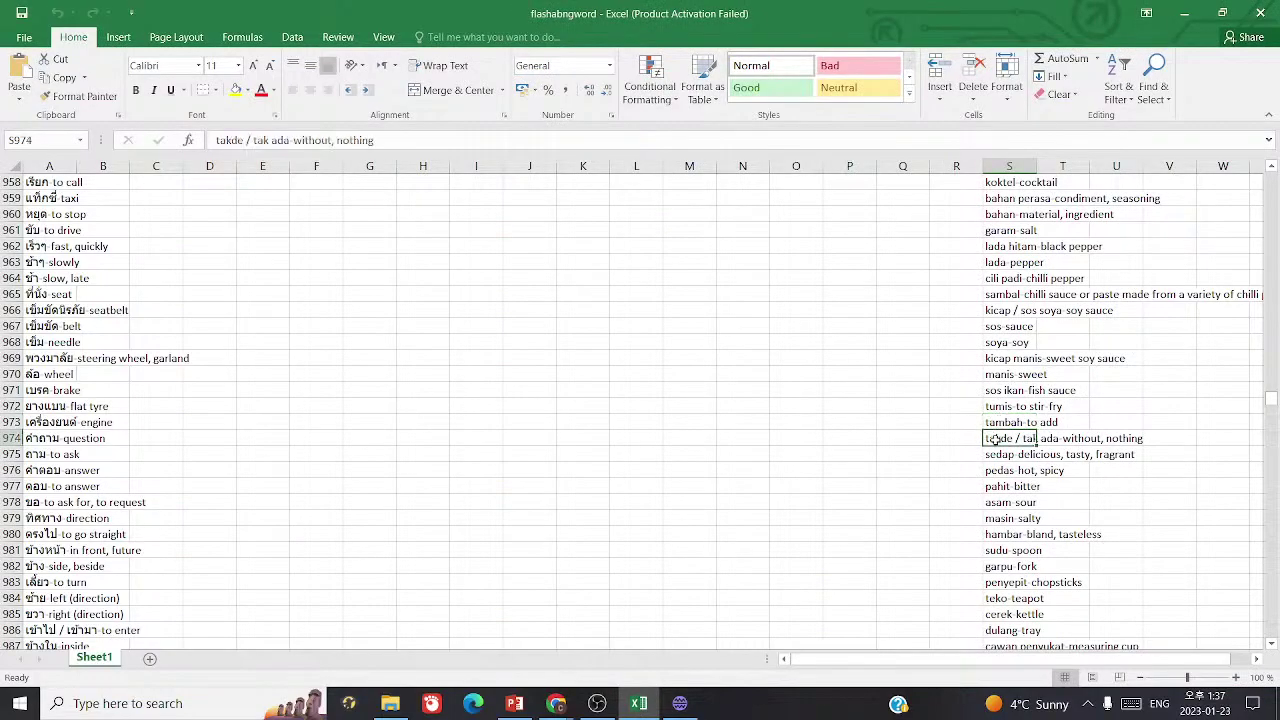
click(514, 704)
key(Tab)
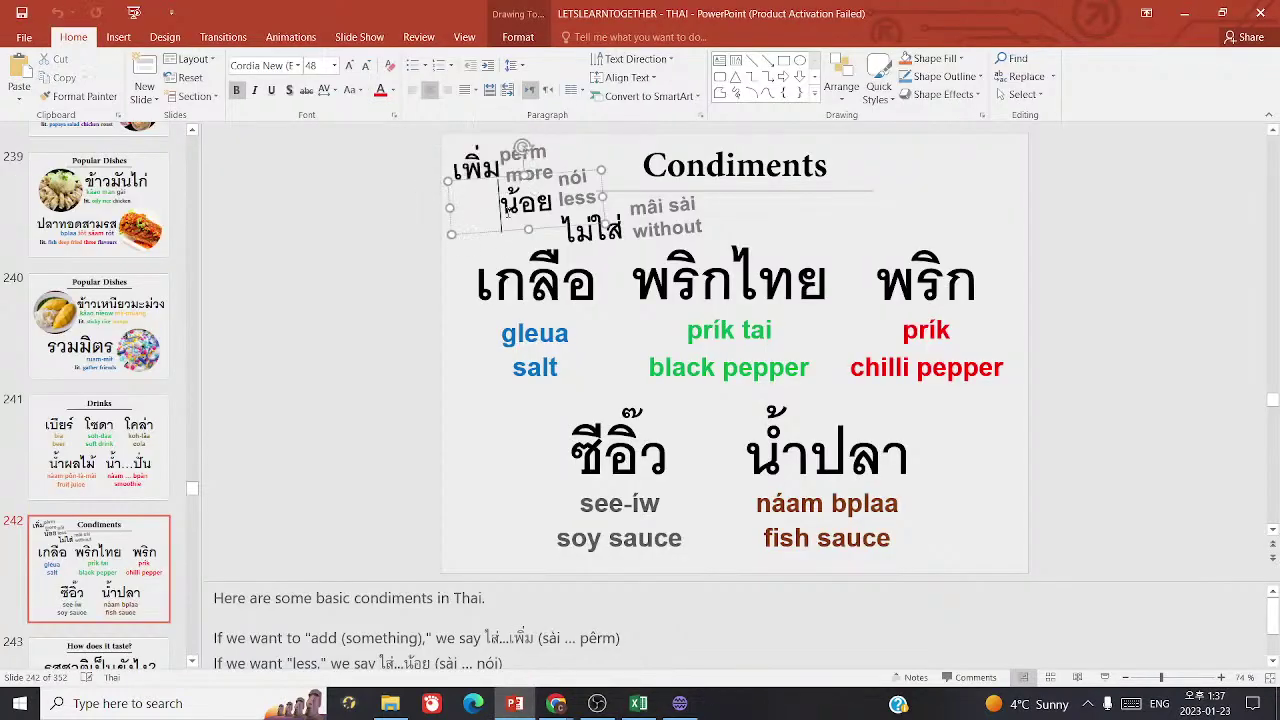
click(638, 703)
key(ctrl+f)
key(ctrl+v)
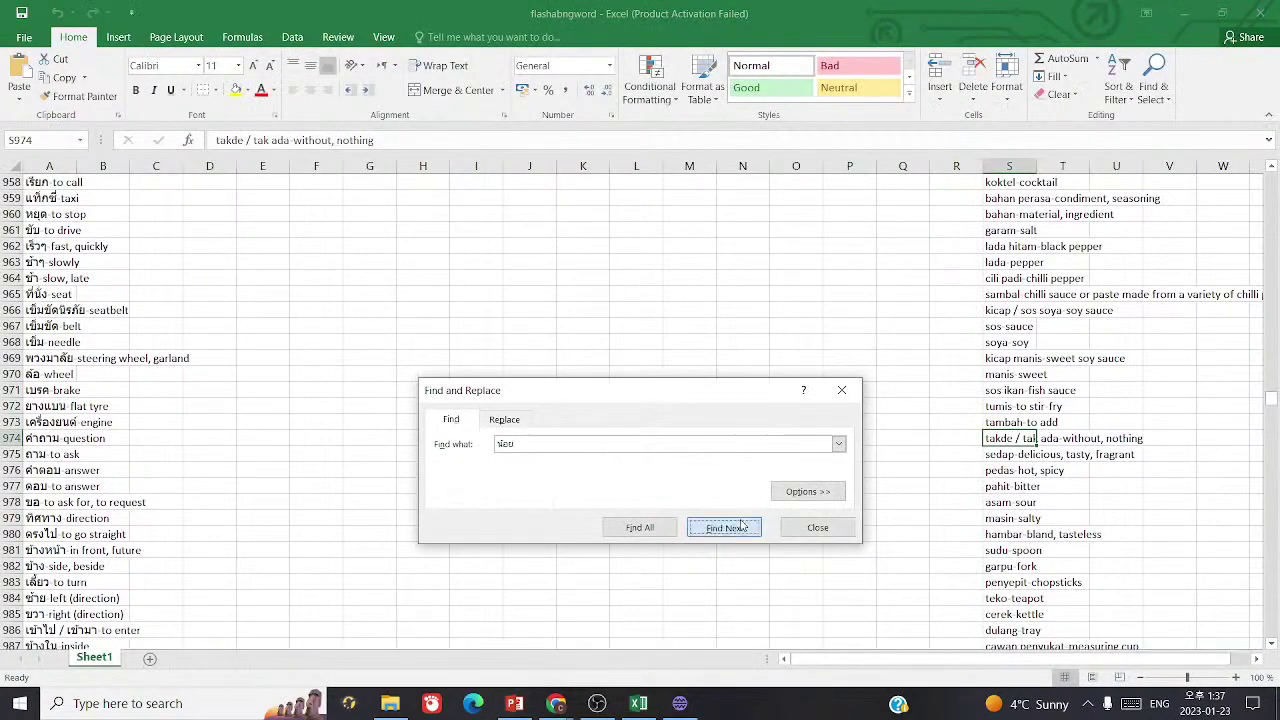
click(724, 527)
click(646, 398)
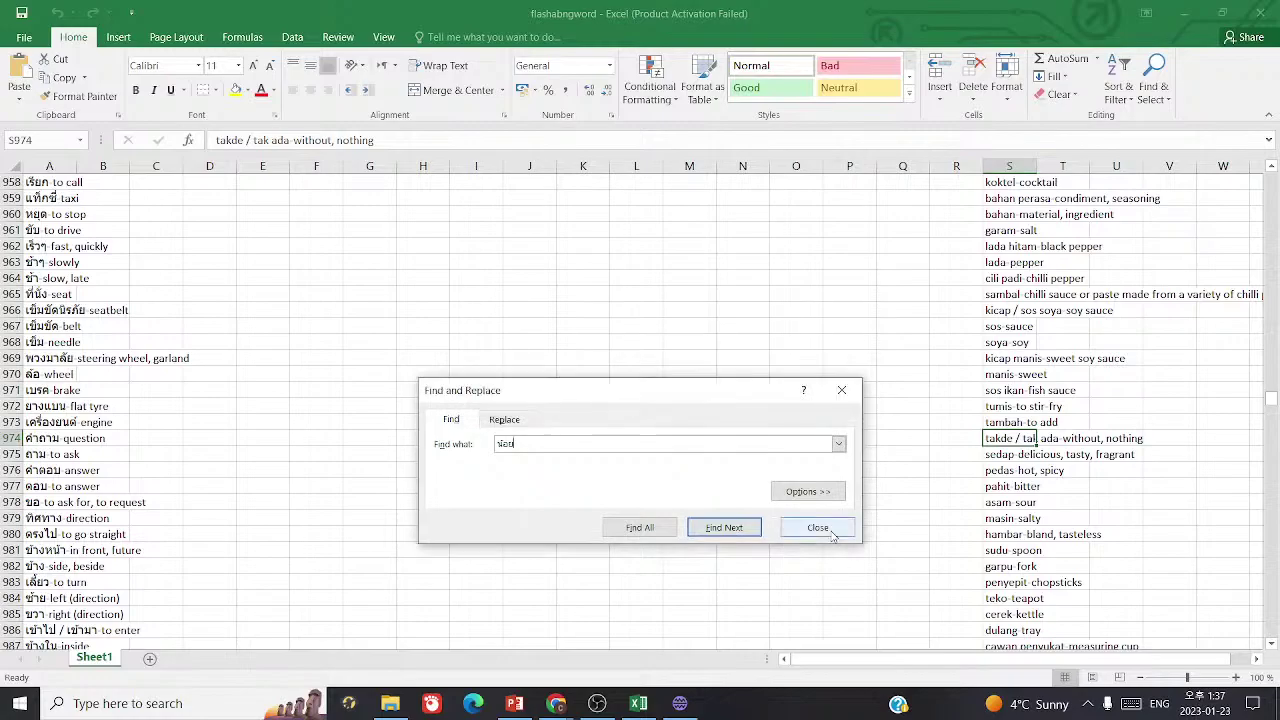
click(822, 530)
- Enter น้อย as the next flashbang card with the answer "less"
click(680, 703)
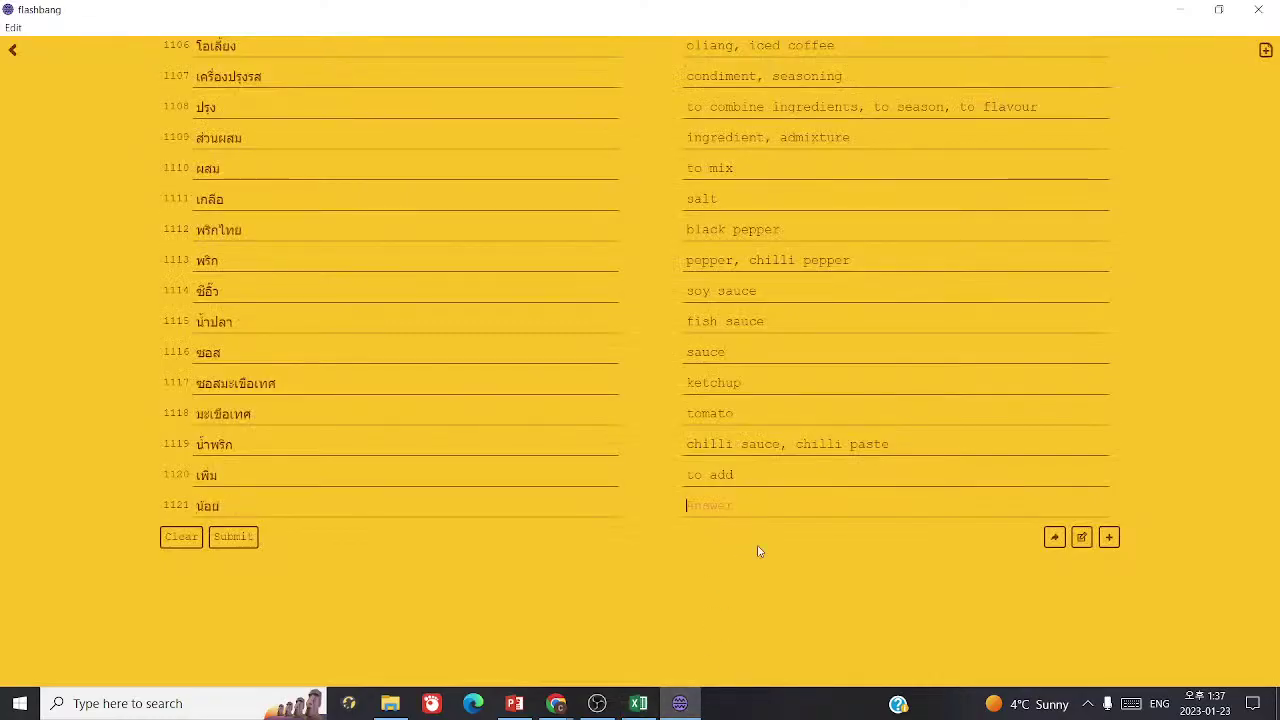
text(less)
- Translate น้อย from Thai into English in Google Translate in Chrome
click(556, 703)
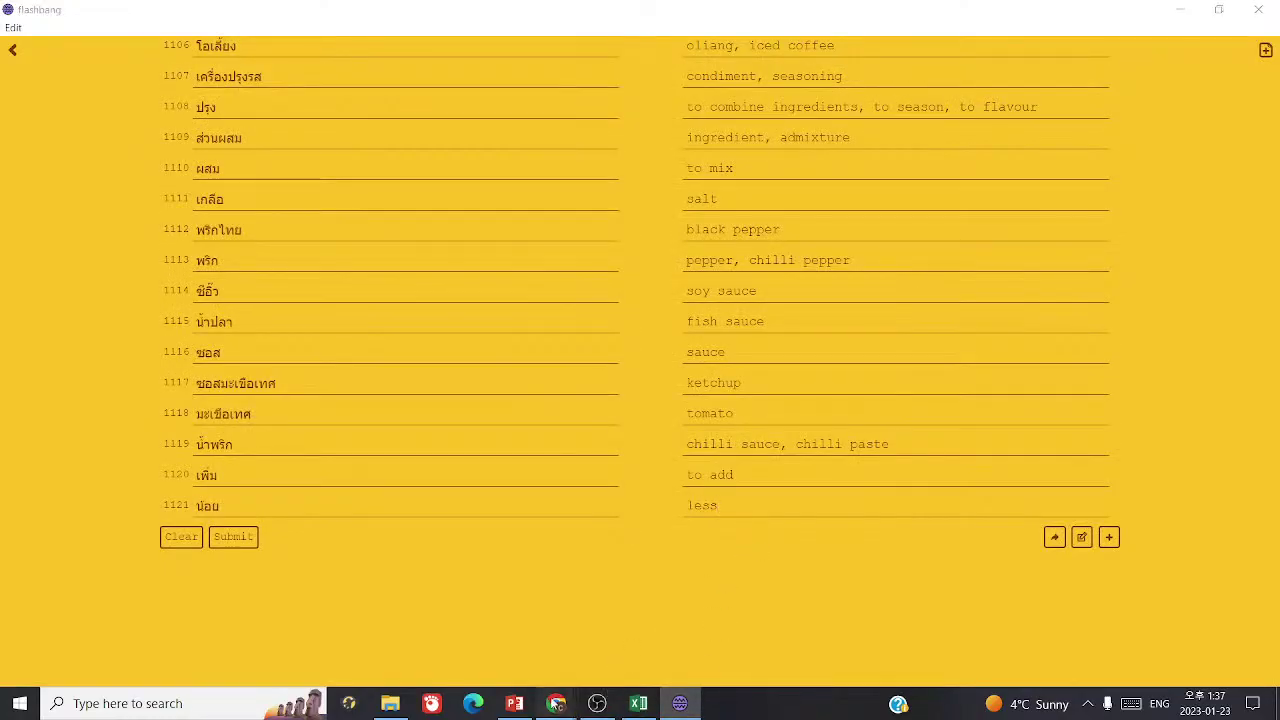
key(ctrl+a)
key(ctrl+v)
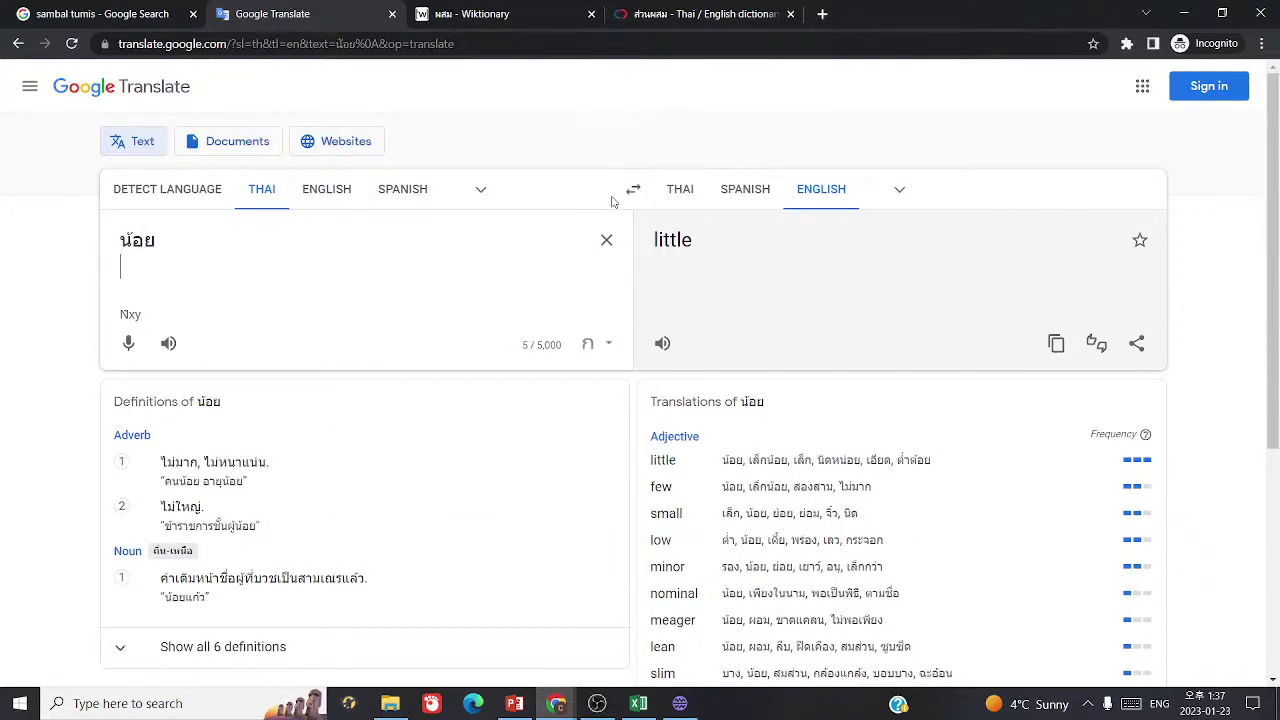
- Look up น้อย in the thai2english dictionary and read through its meanings, example phrases and example sentences
click(560, 14)
click(690, 14)
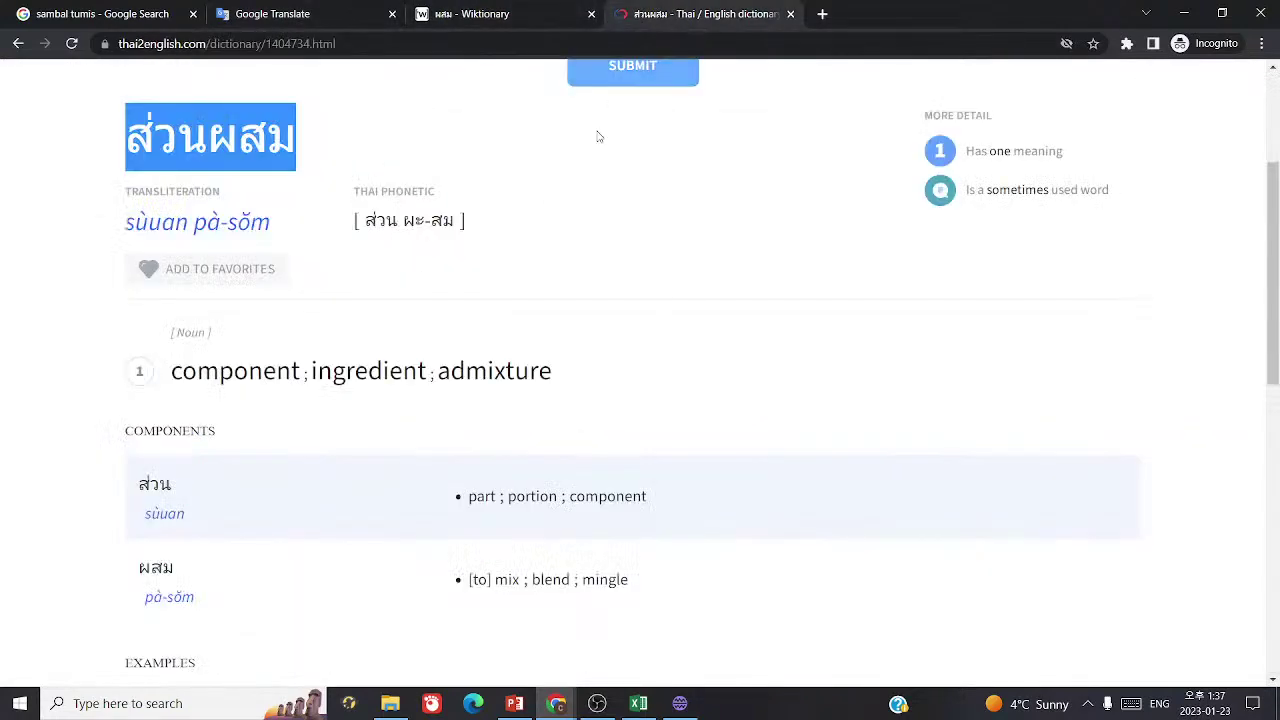
click(628, 170)
key(ctrl+a)
key(ctrl+v)
click(624, 232)
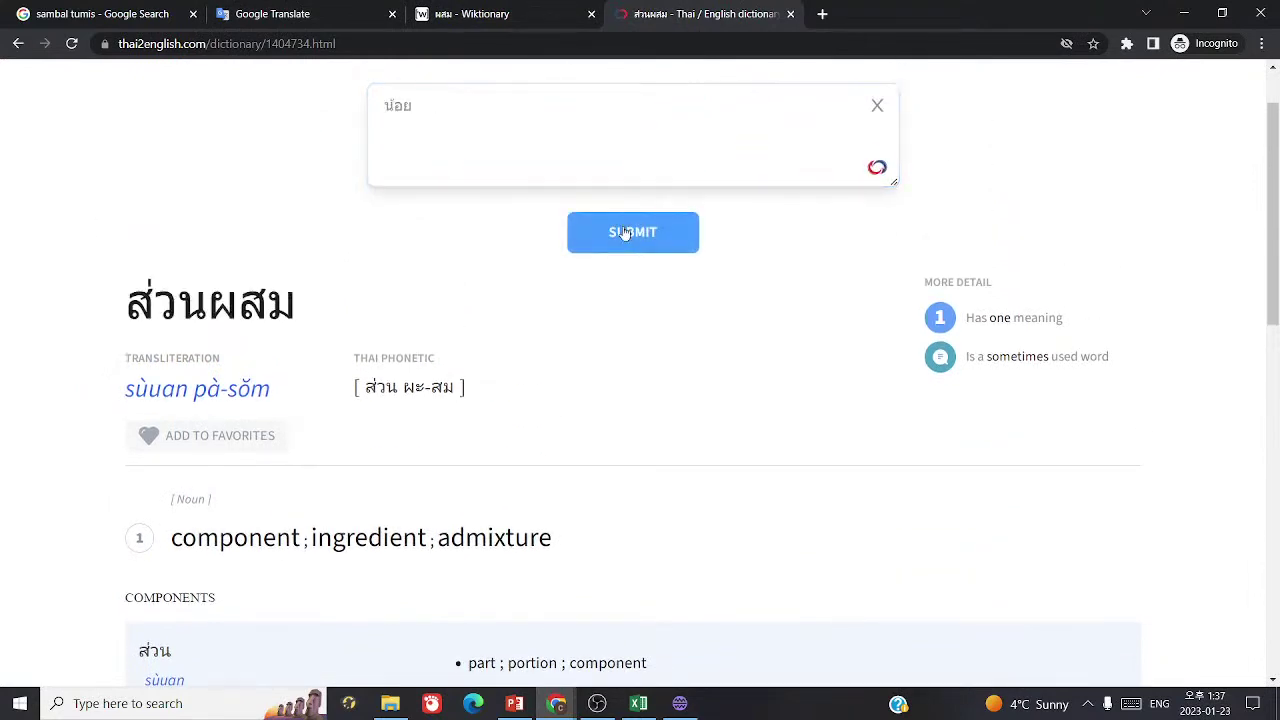
scroll(893, 498, down, 3)
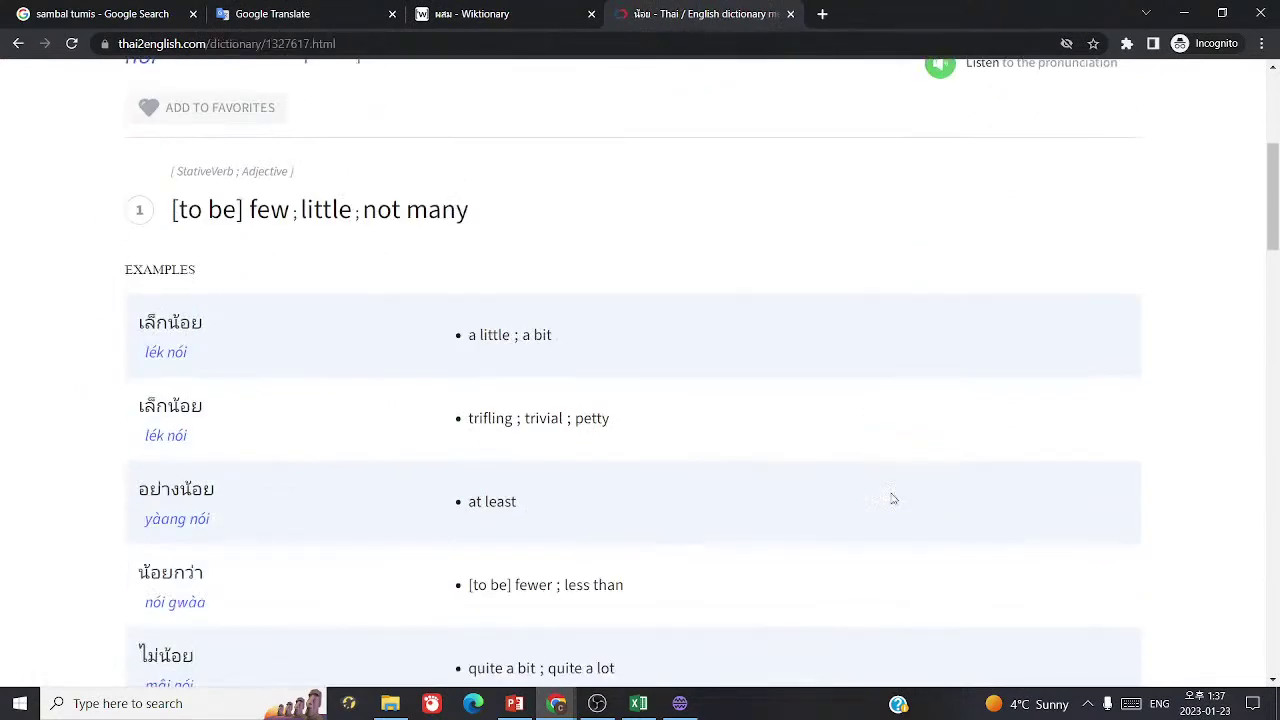
scroll(893, 498, down, 15)
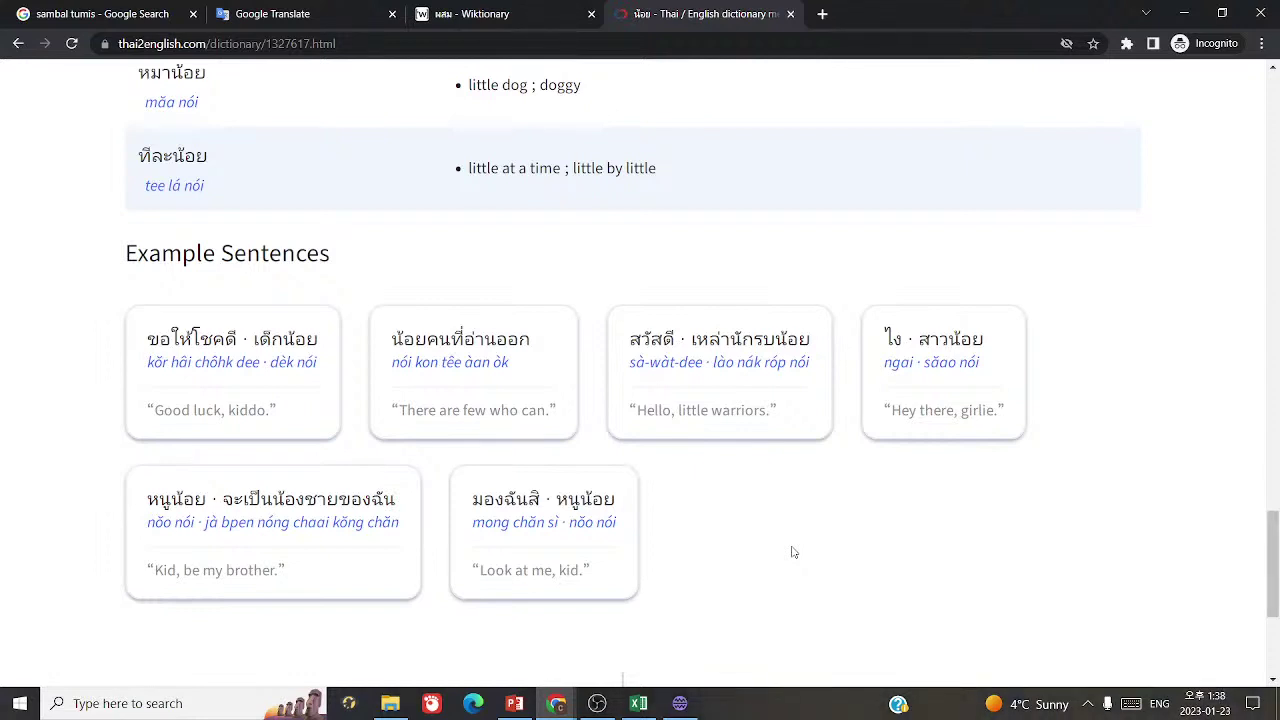
- Check the meanings of ไง and มอง in the example sentences, and return to the main definition of น้อย
click(892, 339)
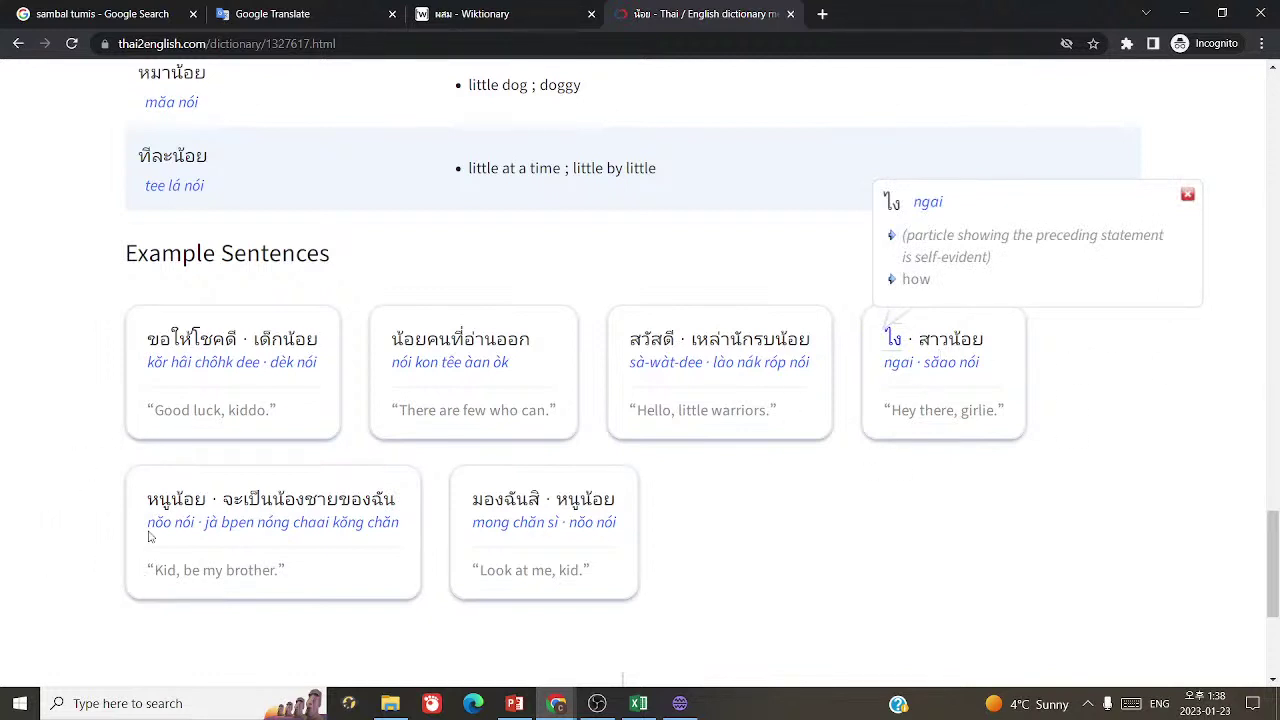
click(1239, 438)
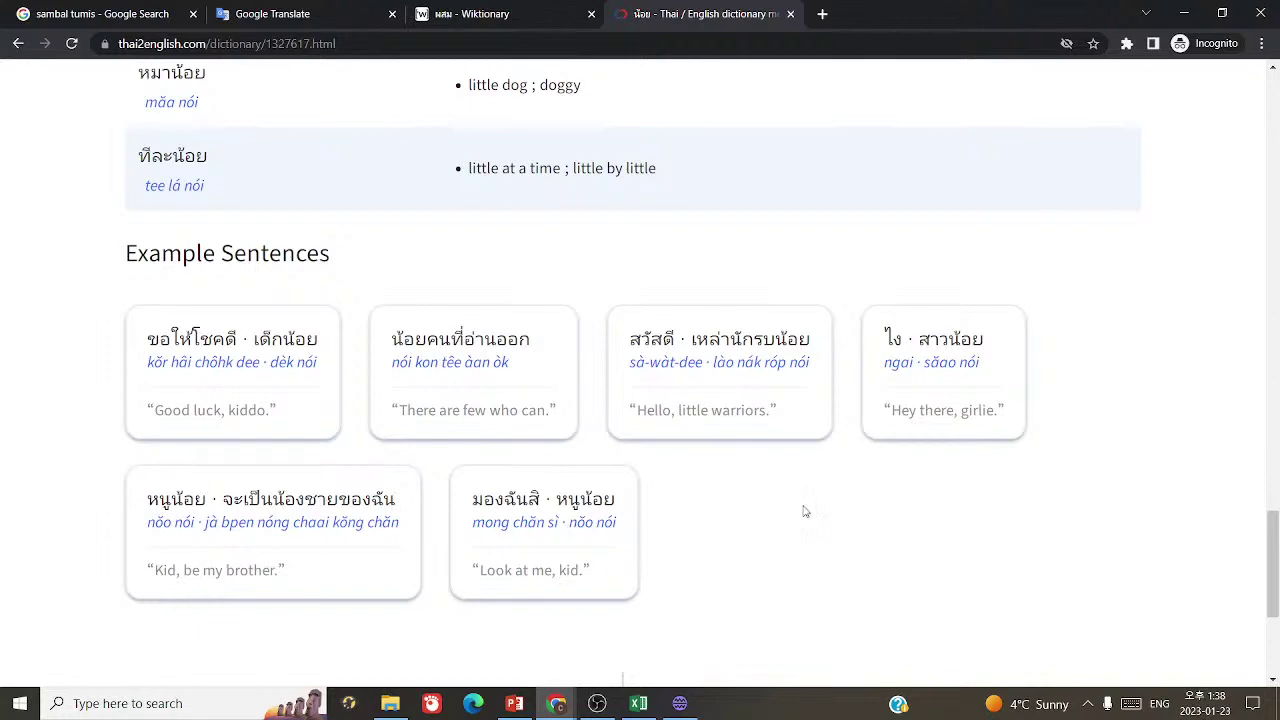
click(567, 507)
click(488, 499)
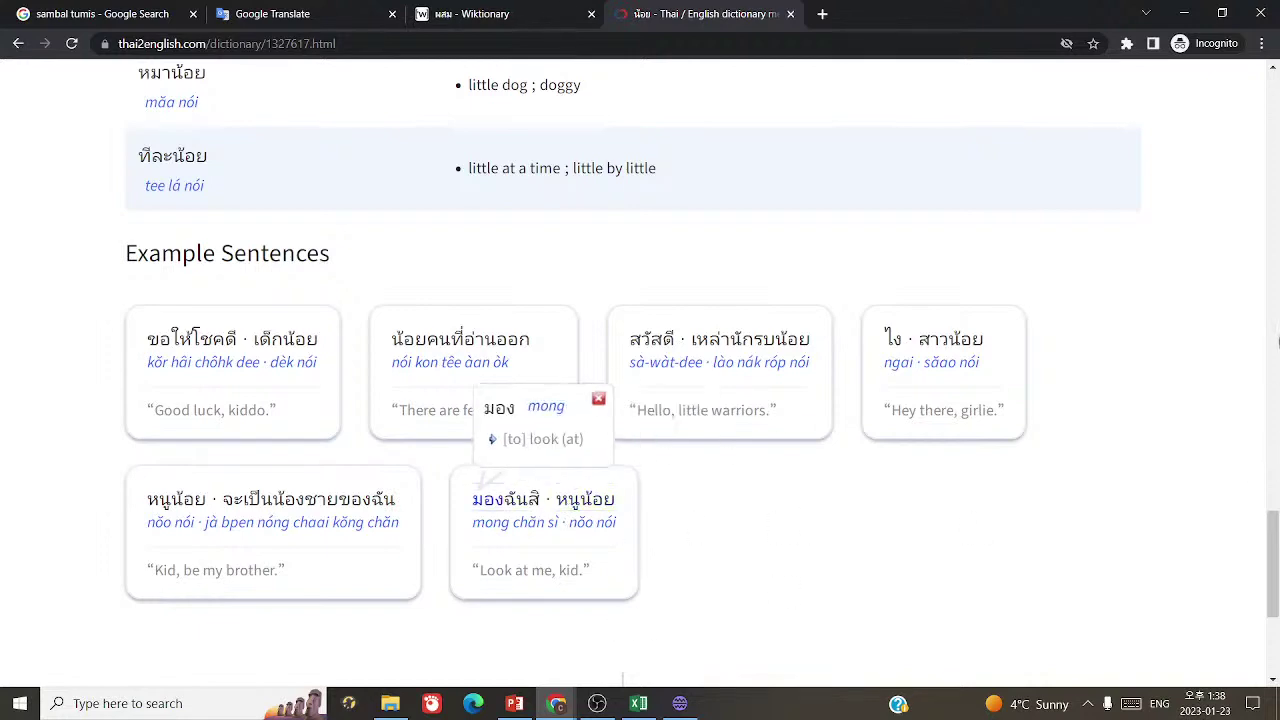
drag(1272, 560, 1196, 158)
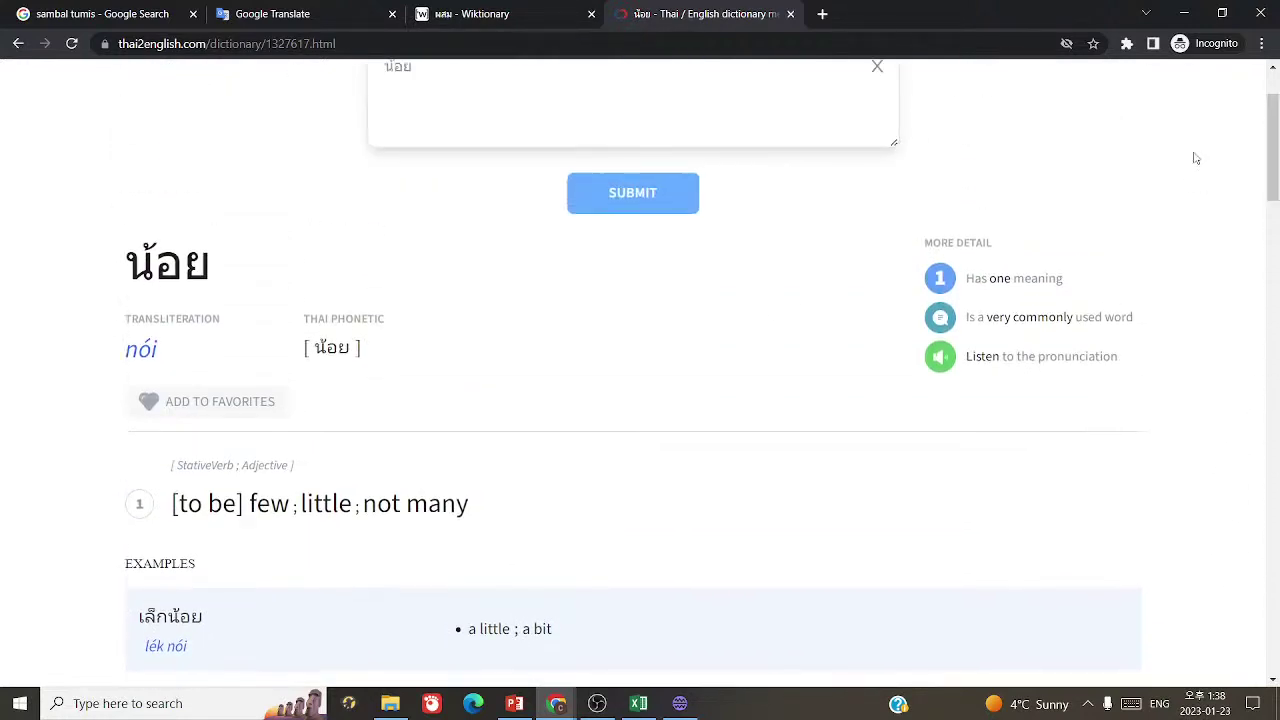
- Extend the answer of the น้อย card in flashbang to "less, few, little" and add a new blank card
click(679, 703)
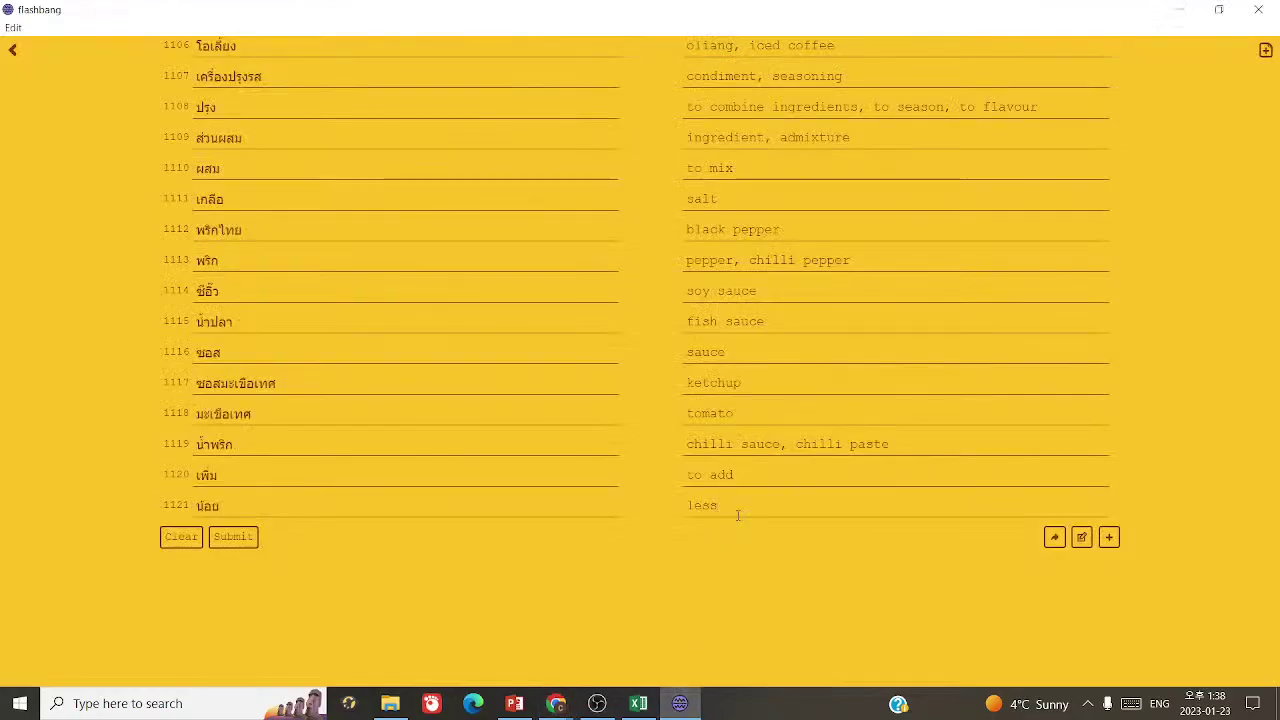
text(w, little)
click(1108, 538)
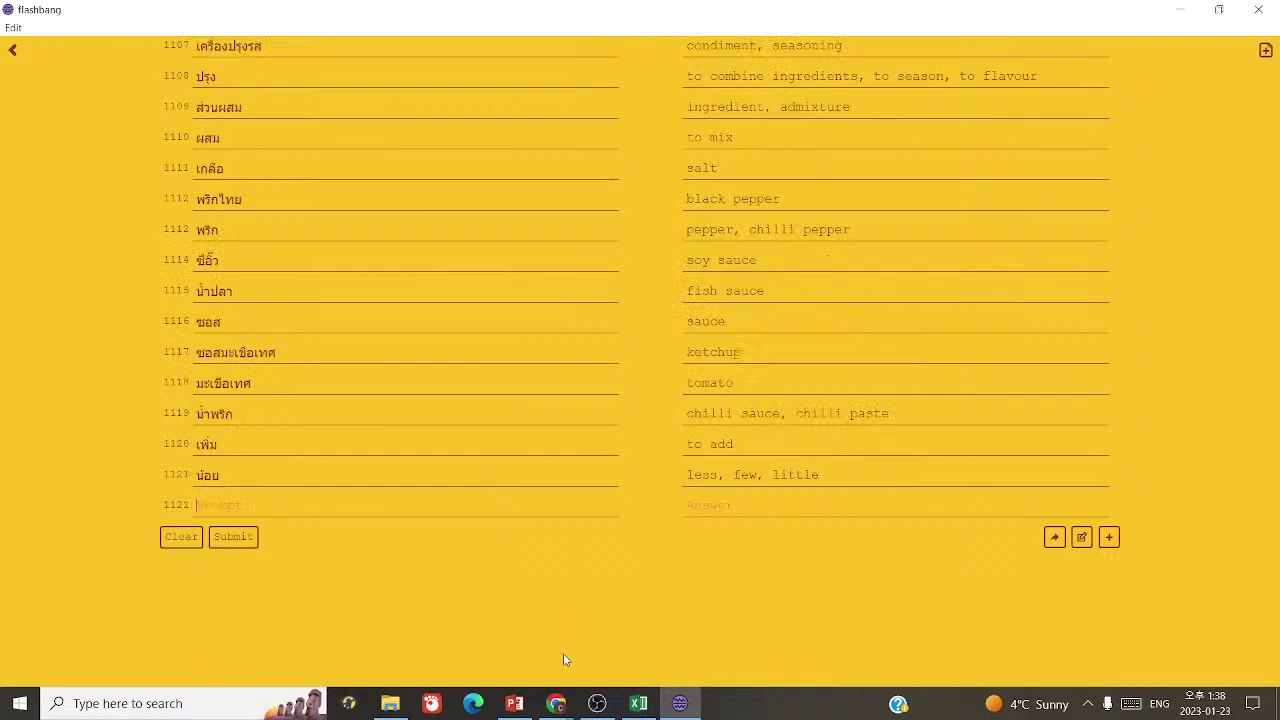
- Copy ไม่ใส่ from the Condiments slide in PowerPoint and enter it in flashbang with the answer "without", checking the Excel word list
click(514, 703)
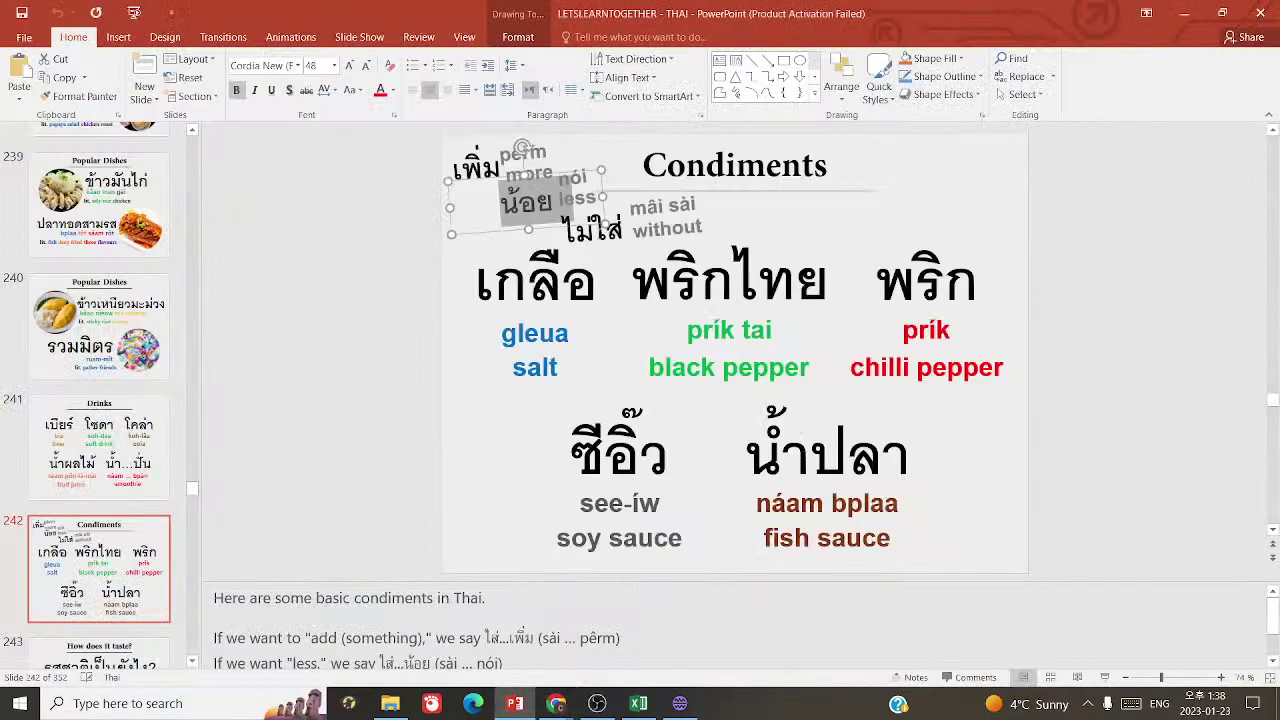
key(Tab)
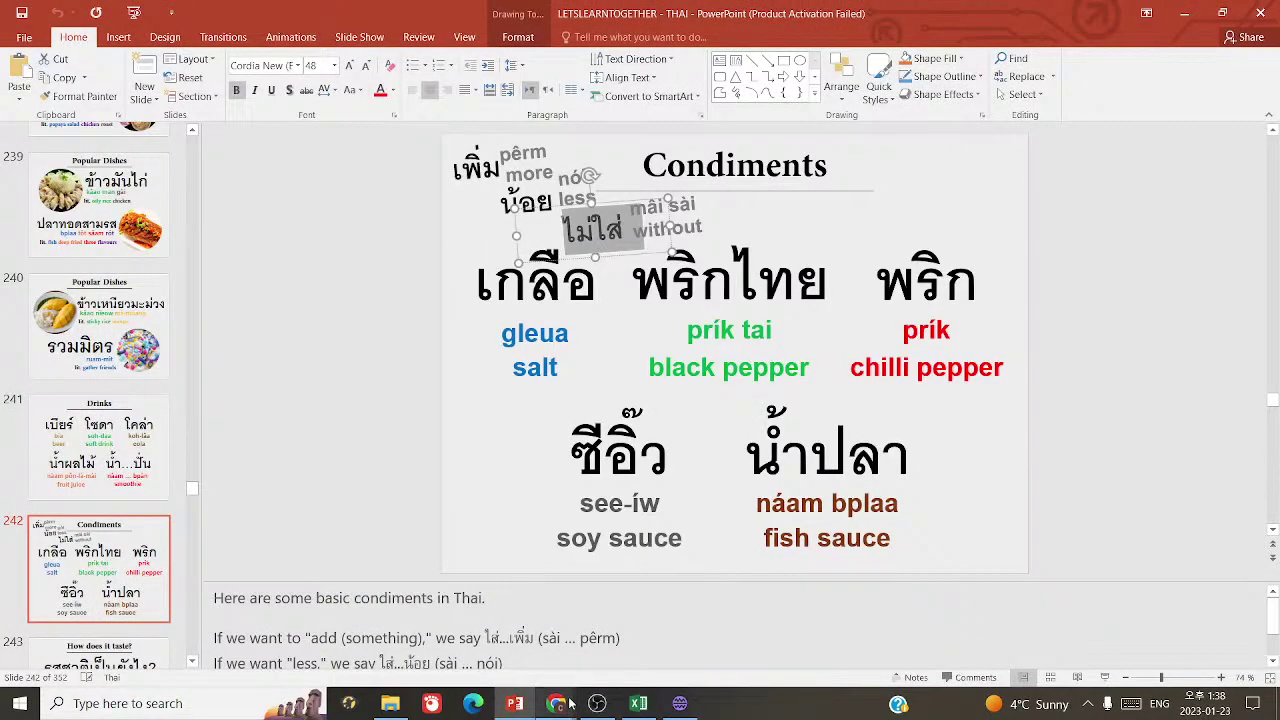
click(620, 645)
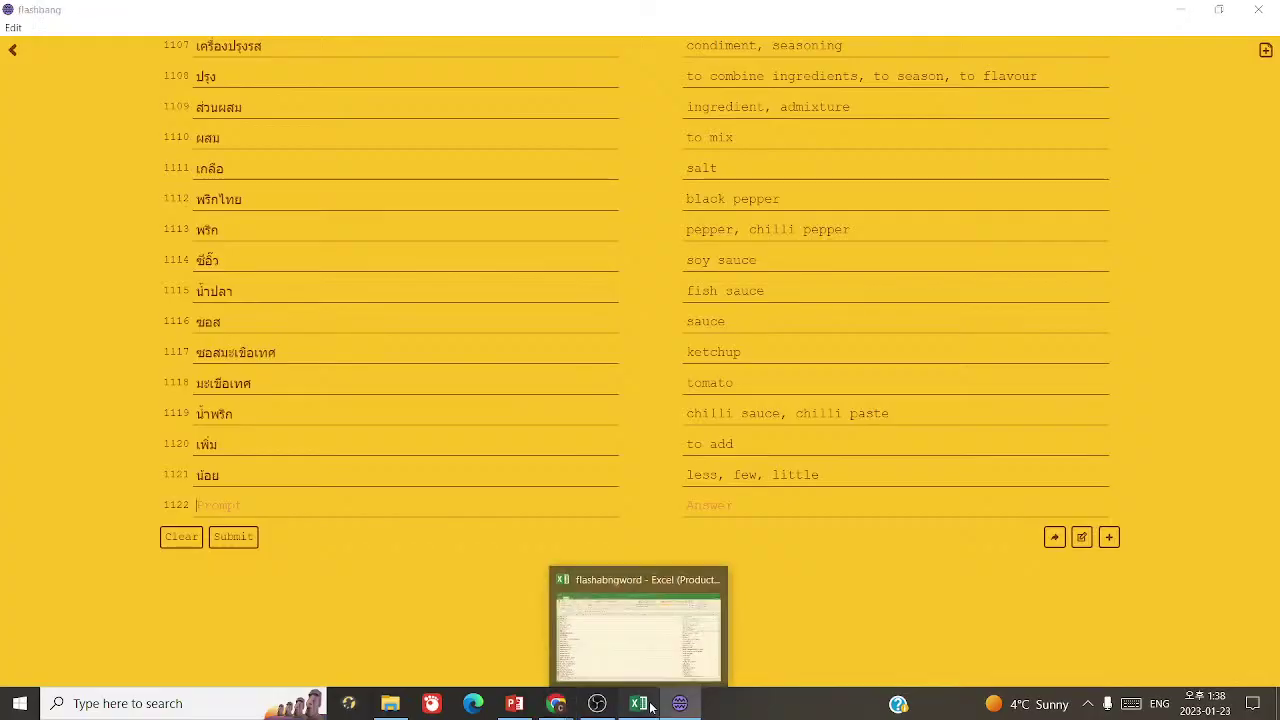
click(640, 703)
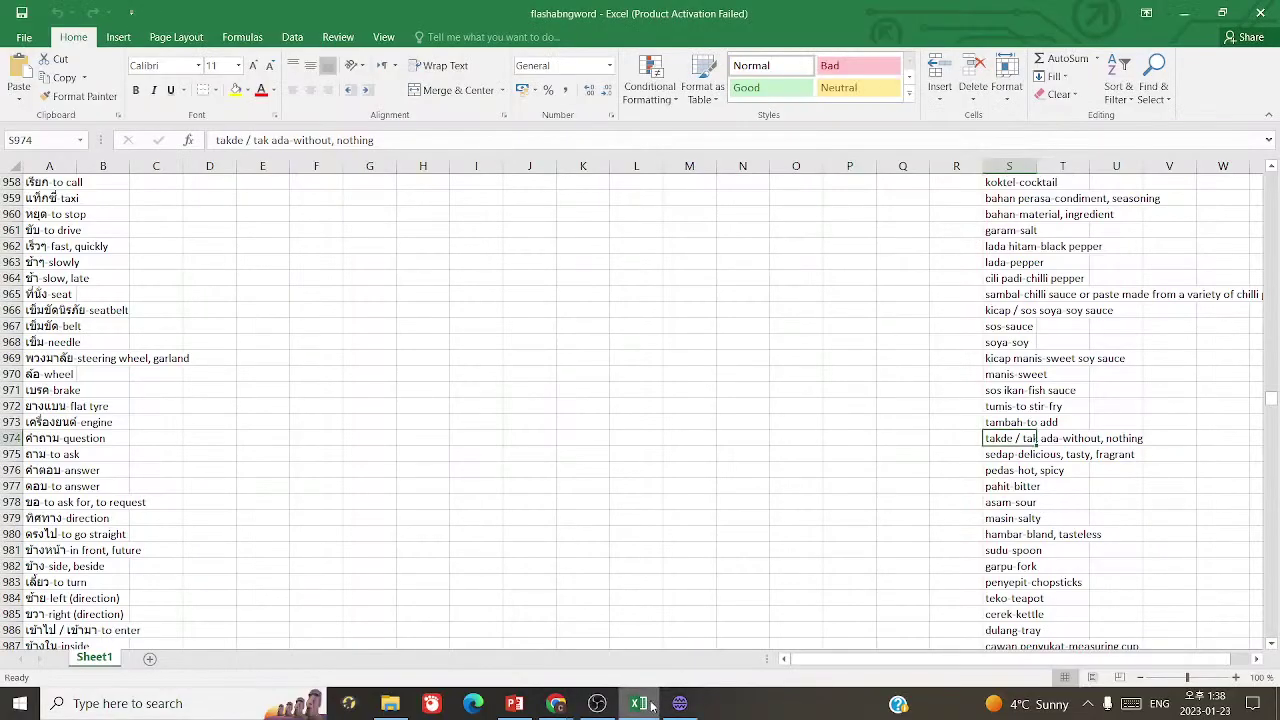
click(679, 703)
text(without)
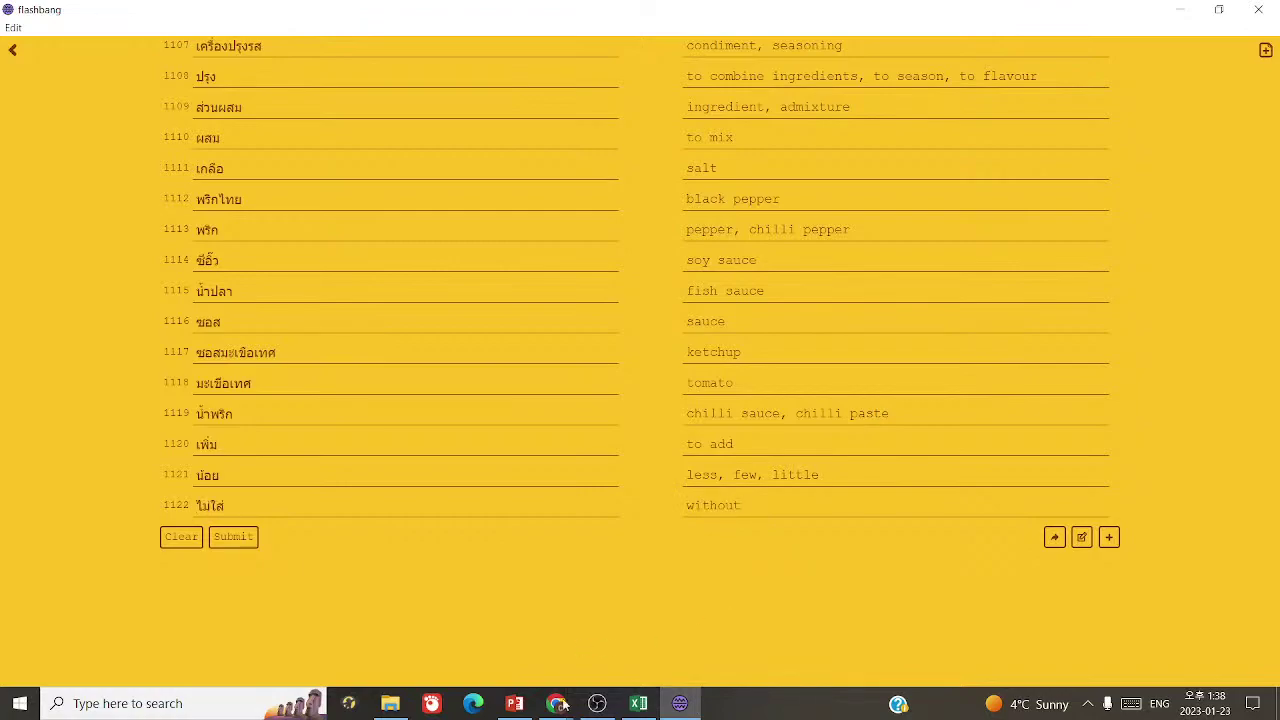
- Translate ไม่ใส่ into English in Google Translate in Chrome and view its alternative translations
click(557, 703)
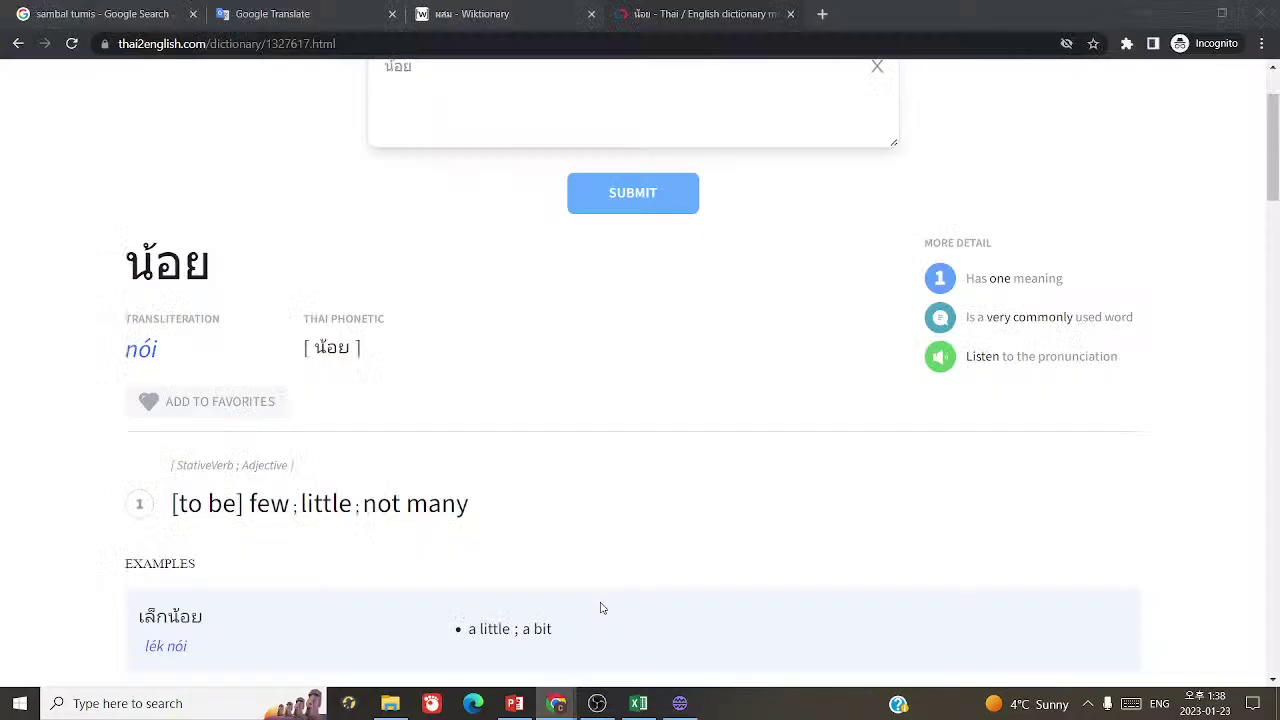
click(272, 13)
key(ctrl+a)
text(ไม่ใส่)
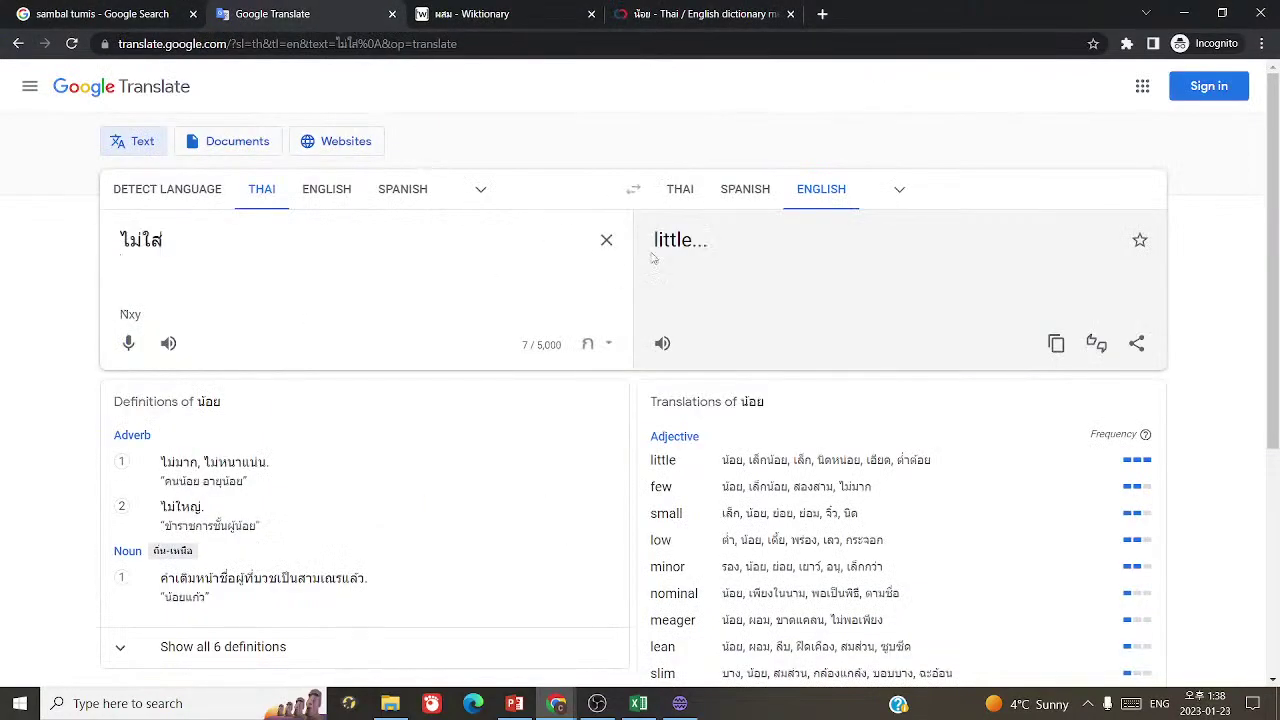
click(661, 255)
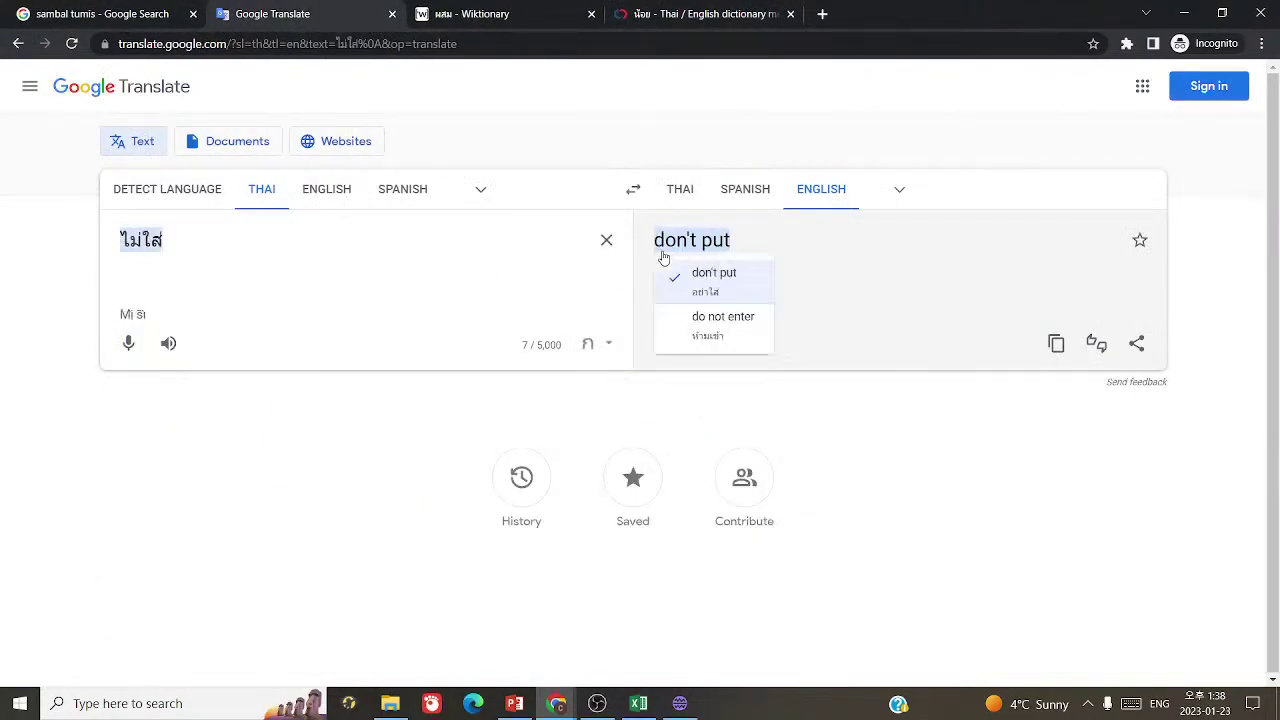
- Translate "without" from English into Thai in Google Translate and look up the alternative ไม่มี
click(633, 190)
key(BackSpace)
text(without)
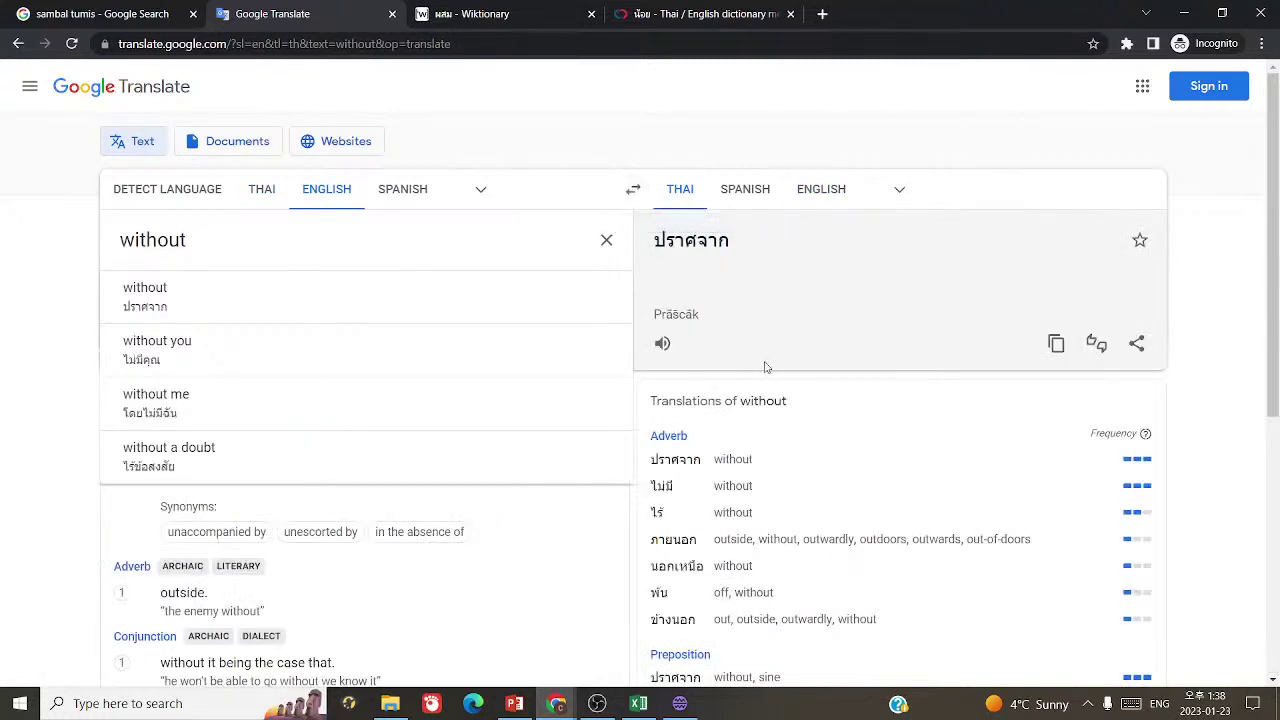
click(662, 343)
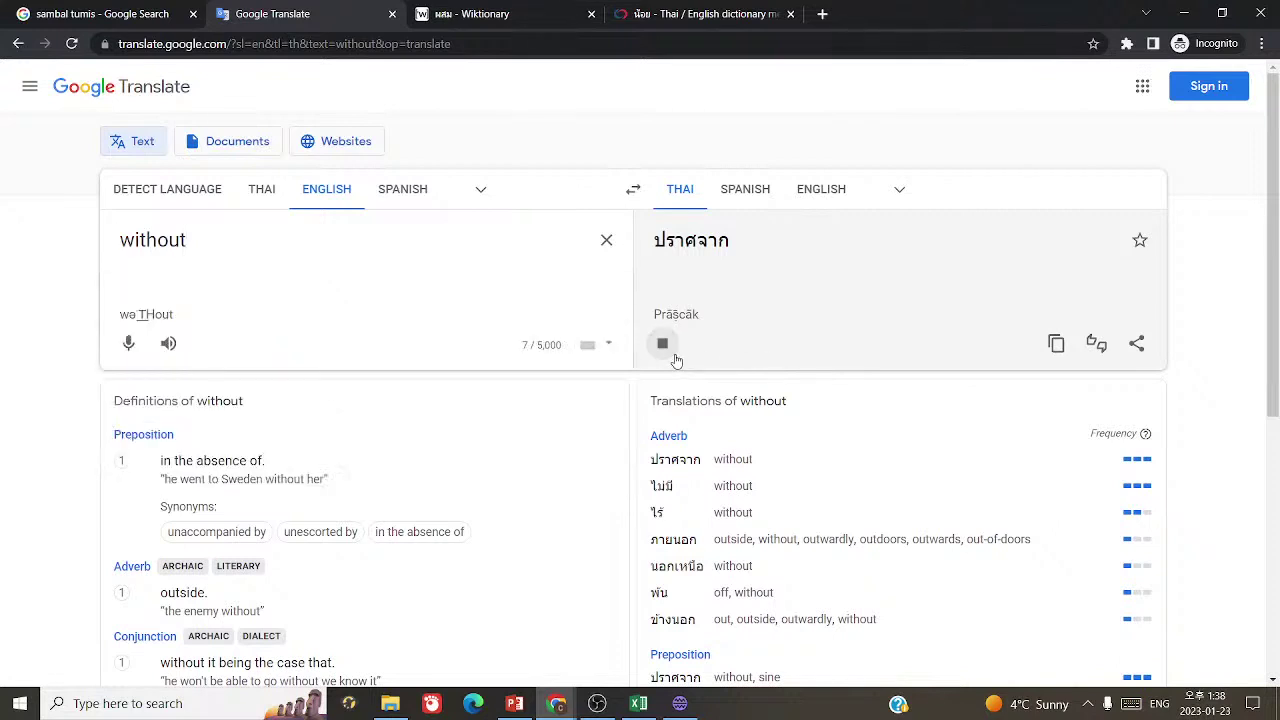
click(662, 492)
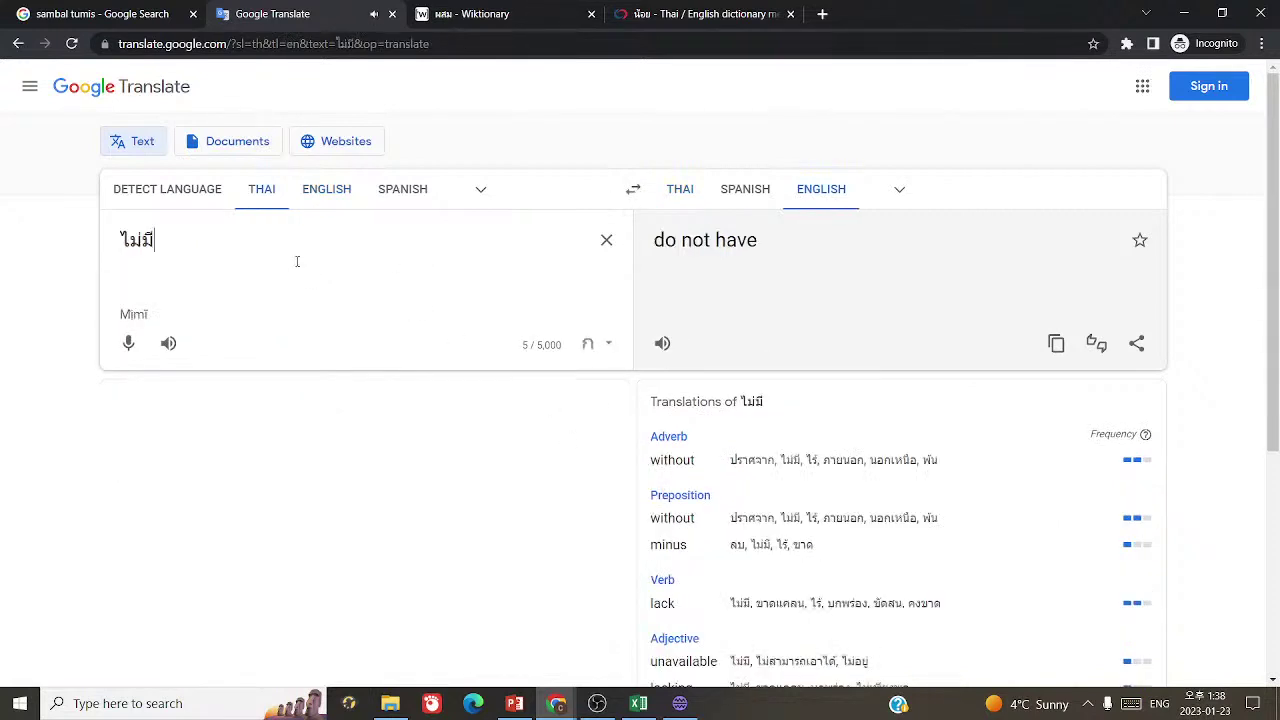
key(ctrl+a)
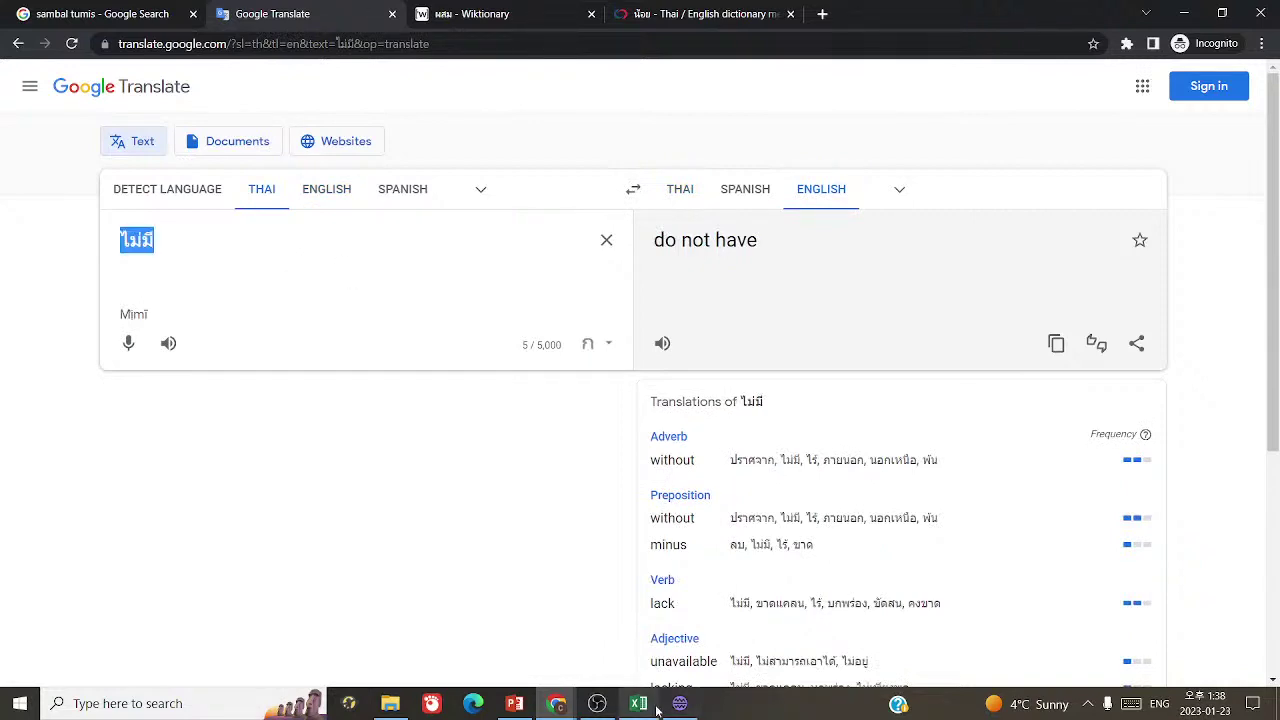
- Switch to flashbang and look through the deck's earlier Thai cards and their English answers
click(697, 704)
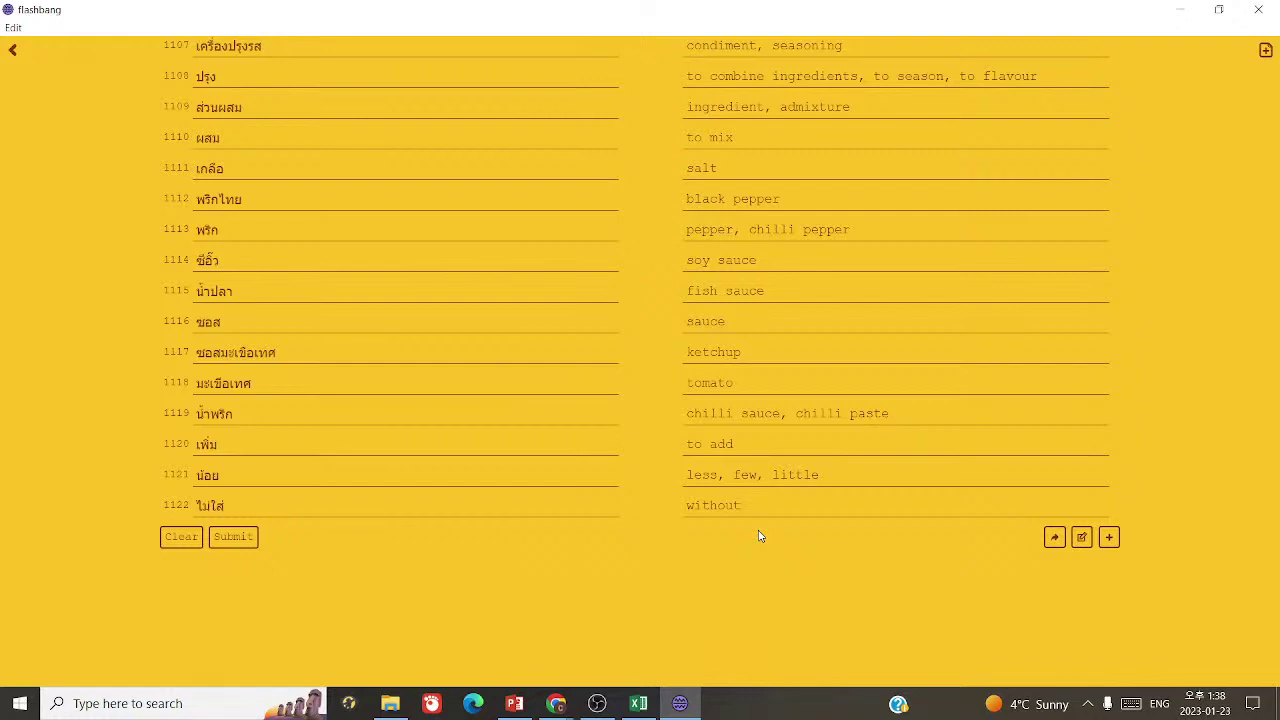
scroll(470, 549, up, 6)
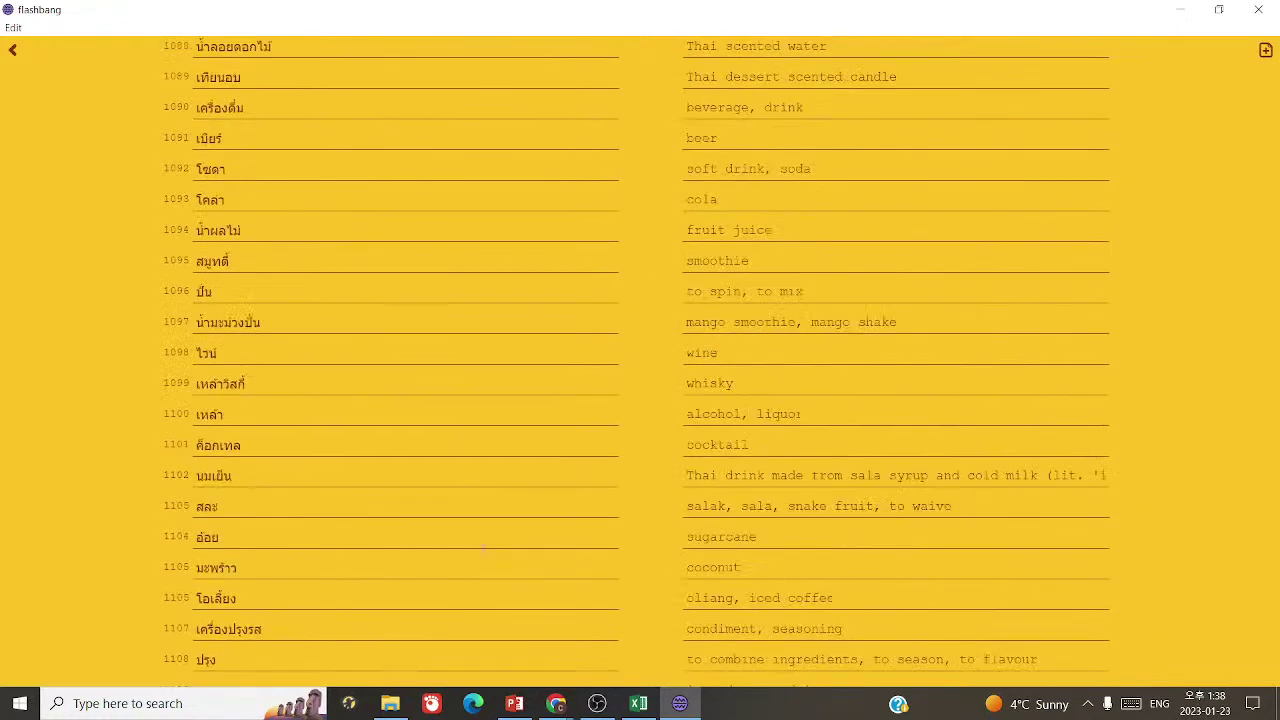
scroll(481, 555, up, 4)
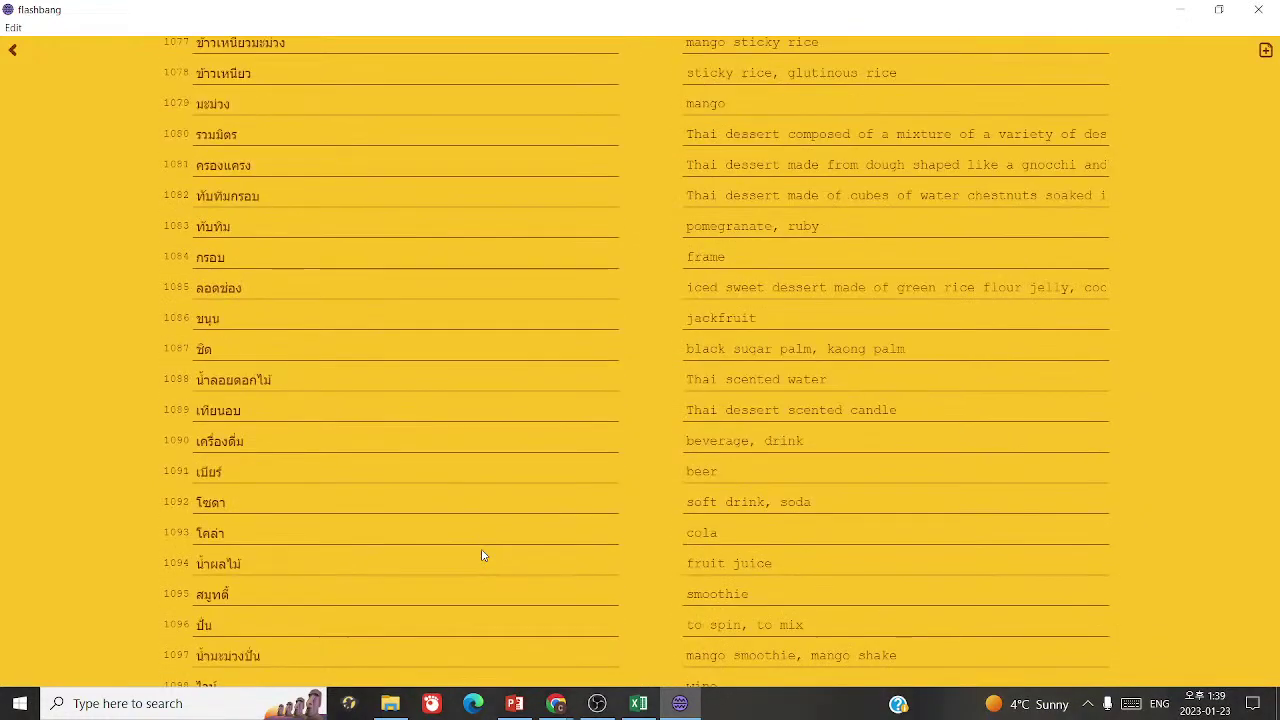
scroll(481, 555, down, 4)
scroll(481, 555, up, 10)
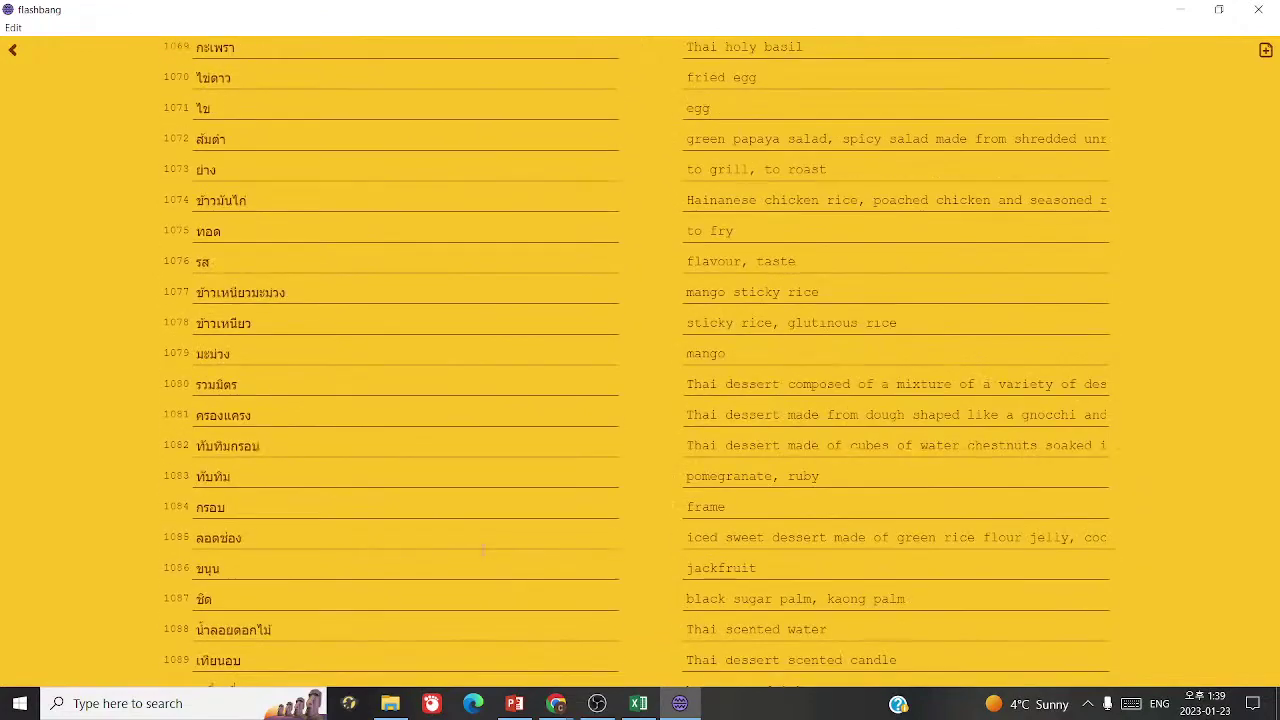
scroll(481, 555, up, 4)
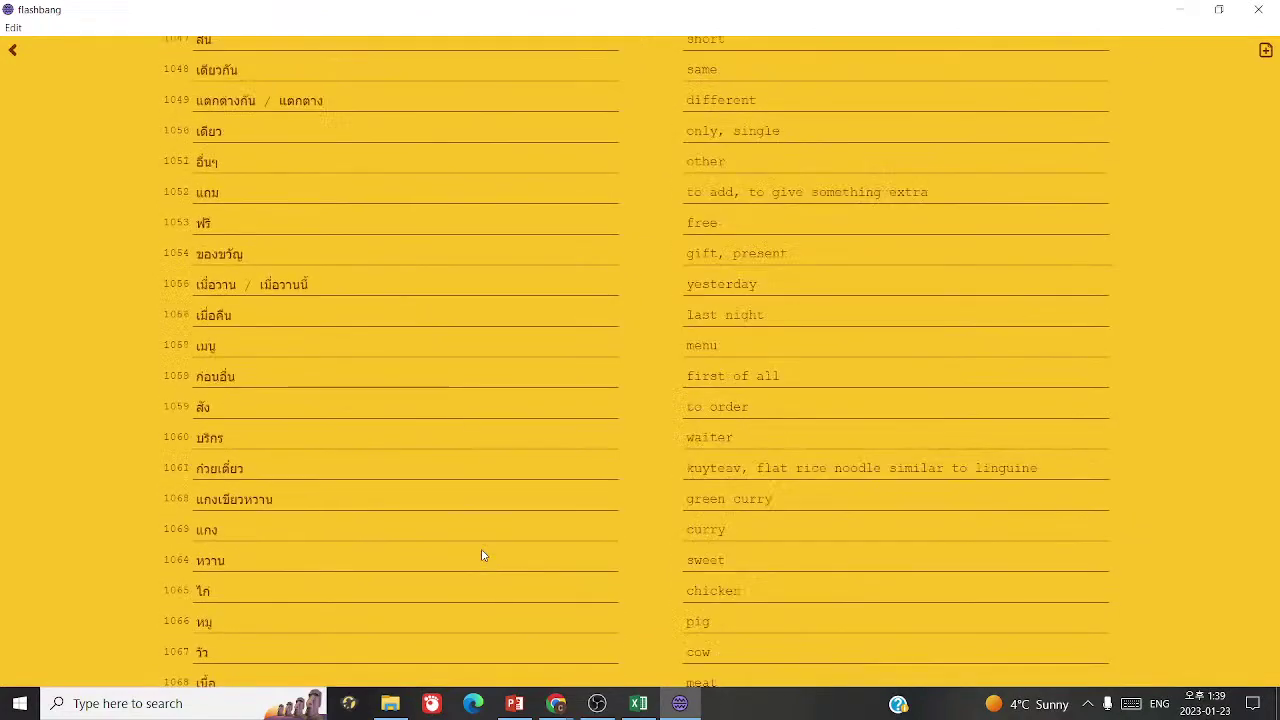
scroll(483, 549, up, 4)
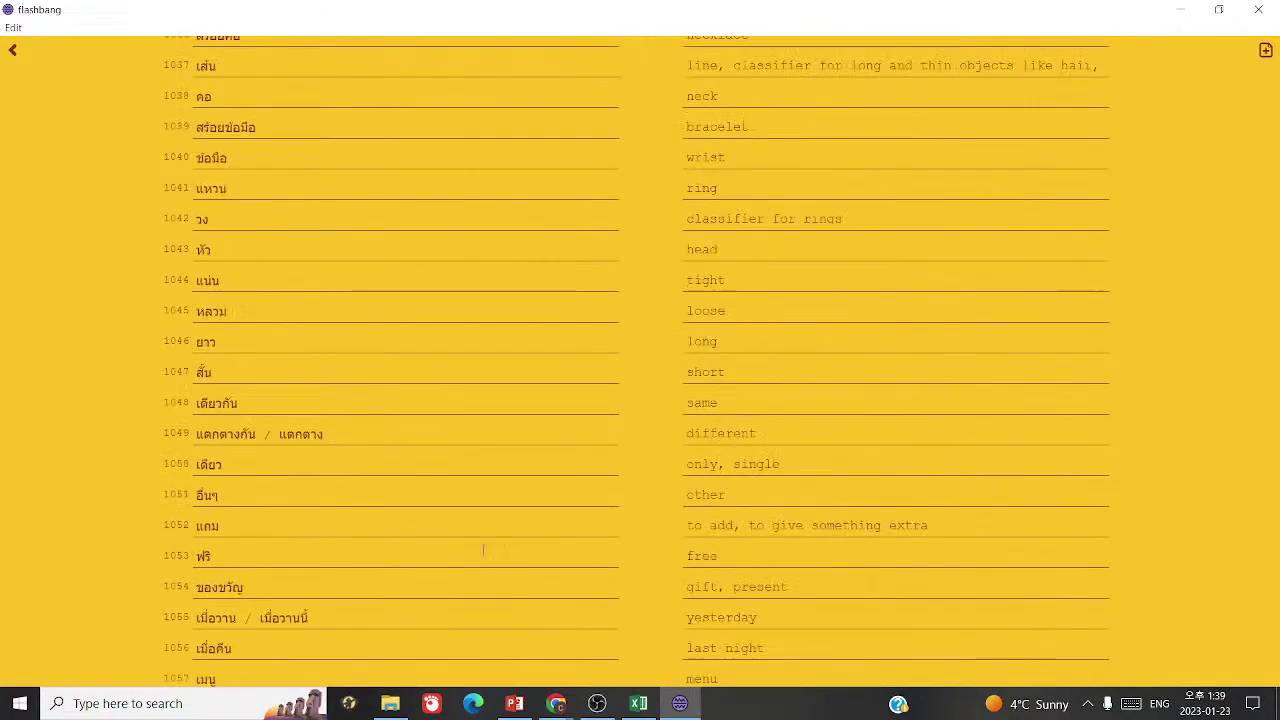
scroll(493, 543, up, 4)
scroll(494, 544, up, 1)
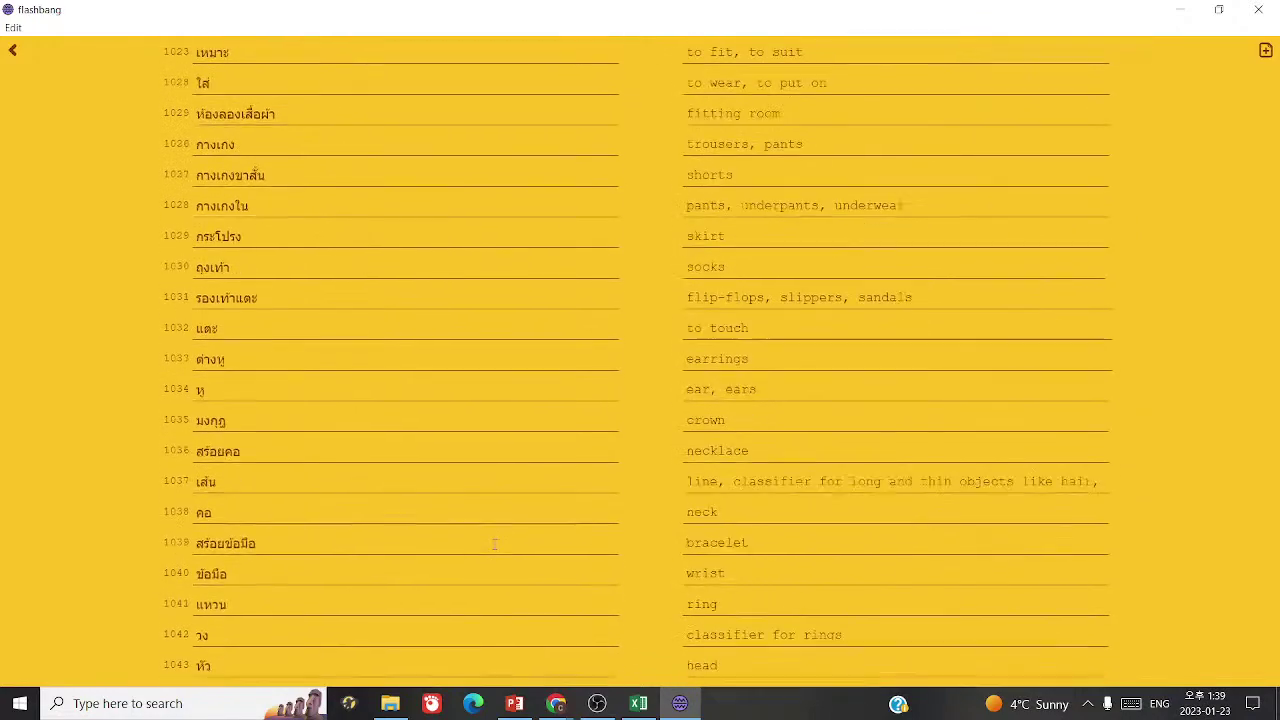
scroll(494, 548, up, 2)
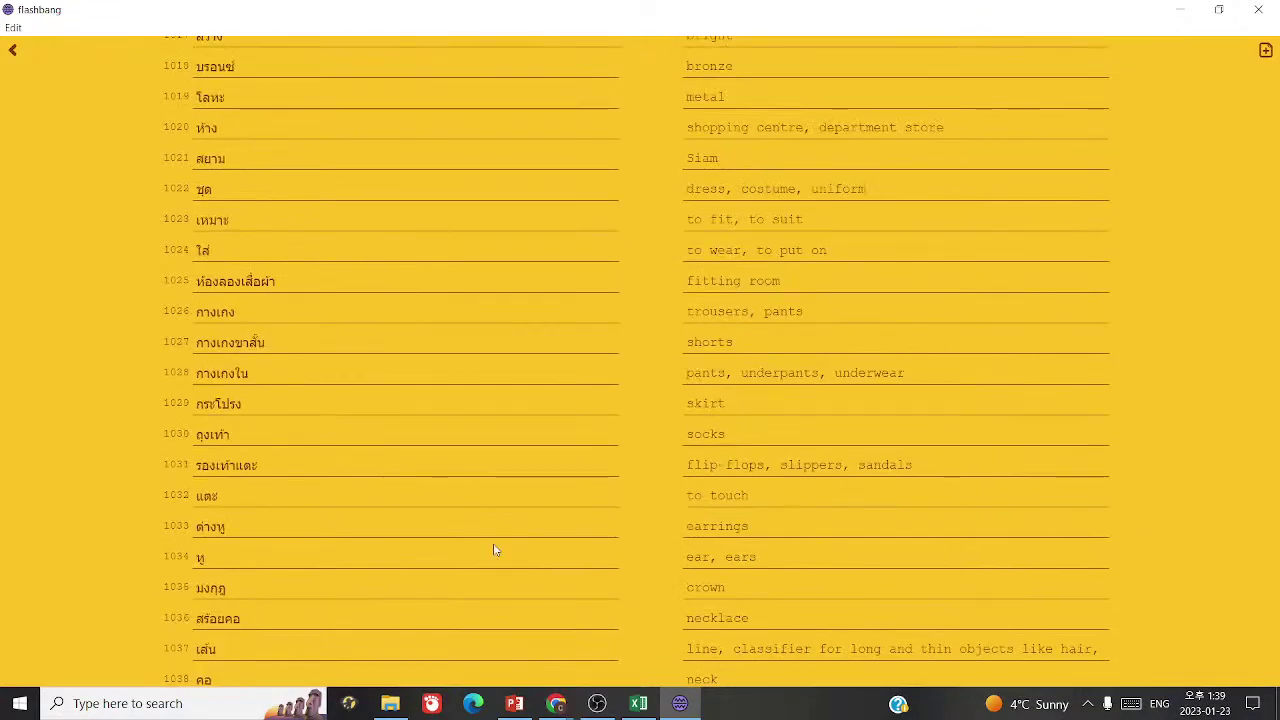
scroll(493, 545, up, 3)
scroll(493, 545, down, 12)
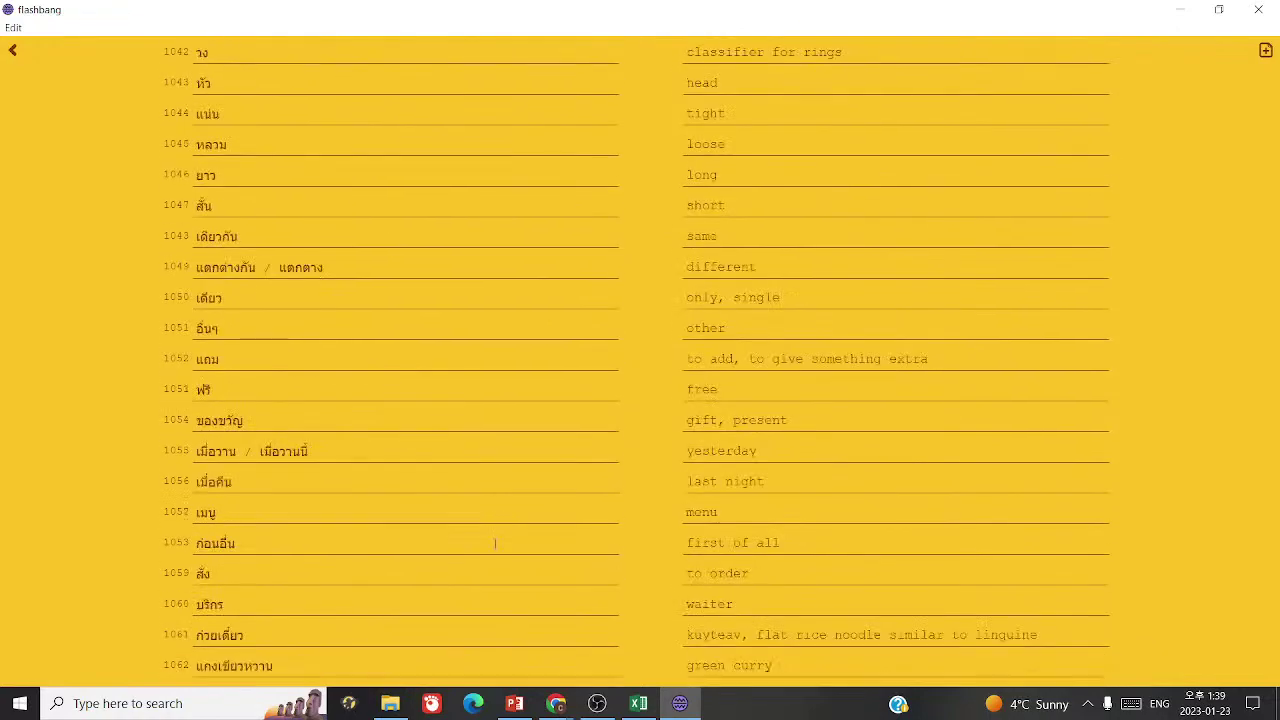
scroll(494, 545, down, 2)
scroll(495, 549, up, 2)
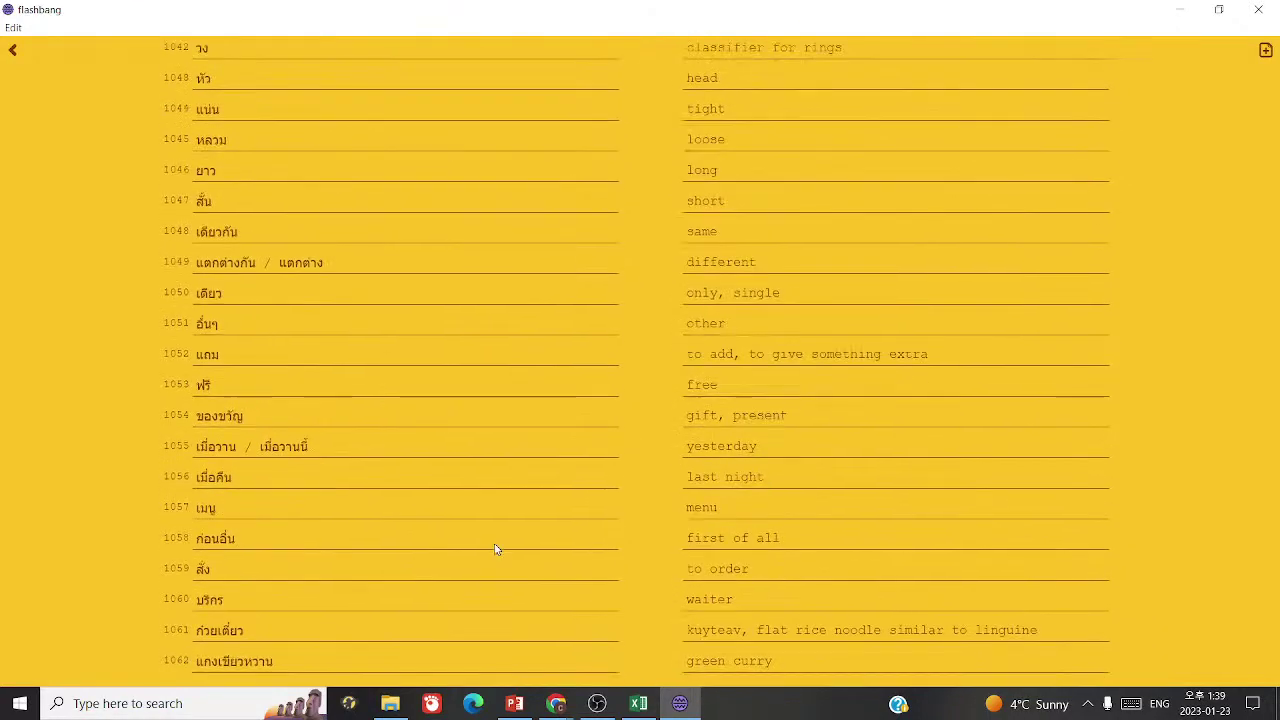
scroll(494, 548, down, 5)
scroll(495, 549, up, 8)
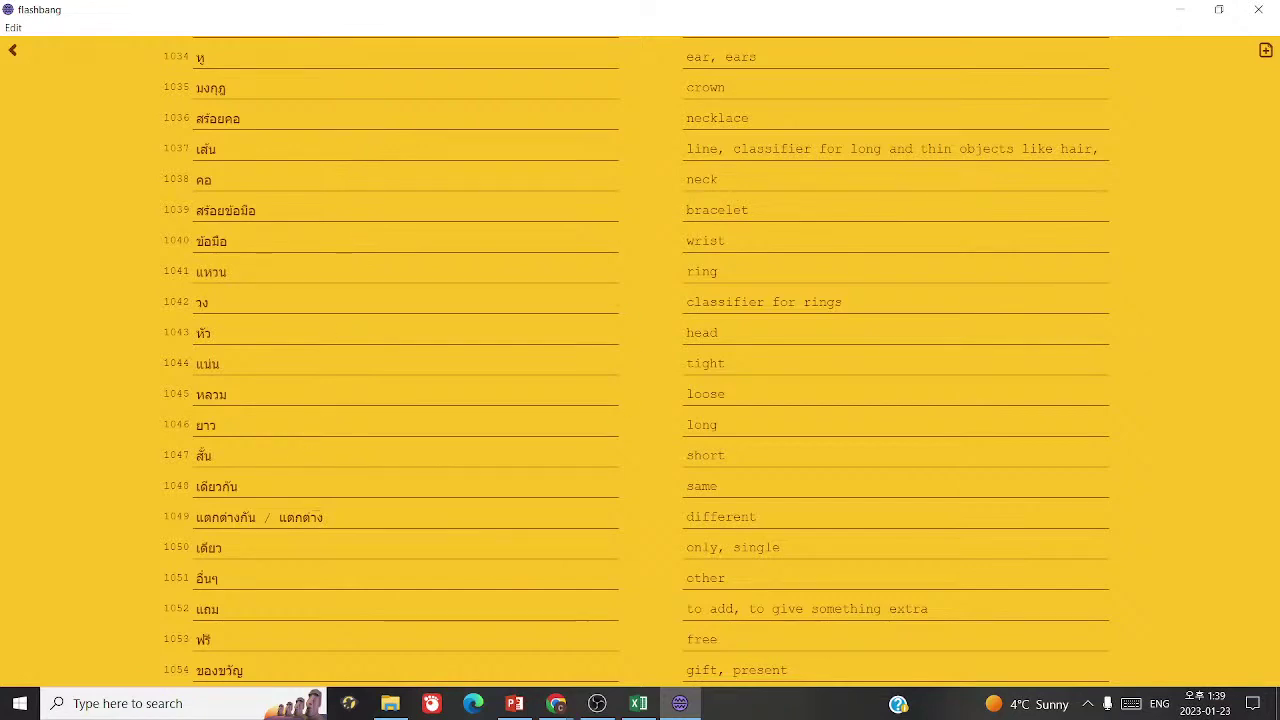
- Copy ใส่ from its flashbang card and translate it from Thai into English in Google Translate in Chrome
scroll(327, 487, up, 6)
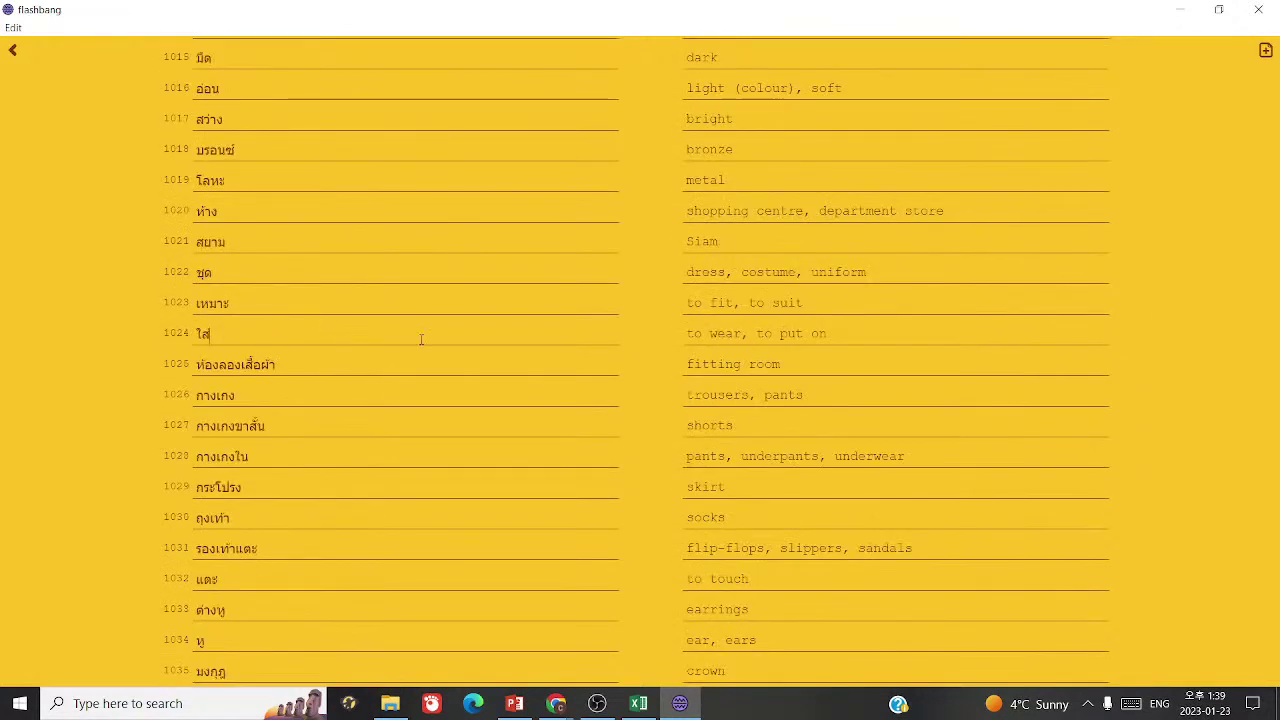
mouse_move(556, 703)
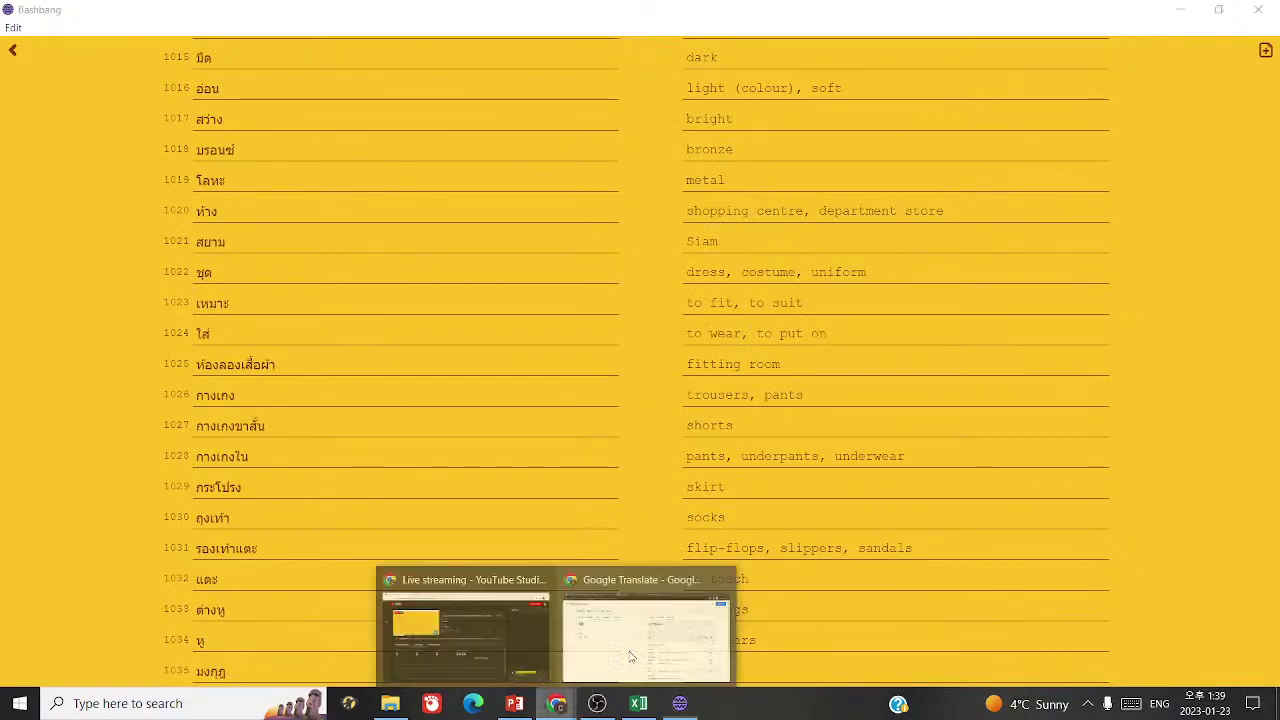
click(630, 656)
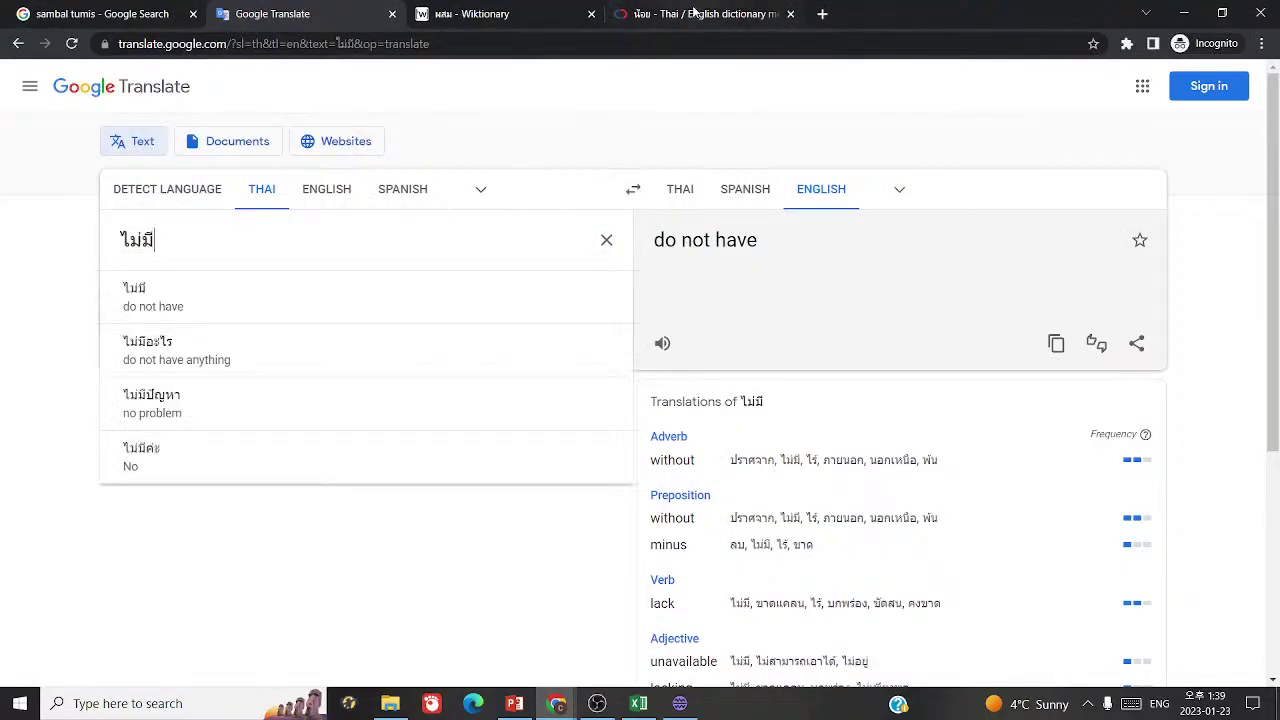
click(679, 703)
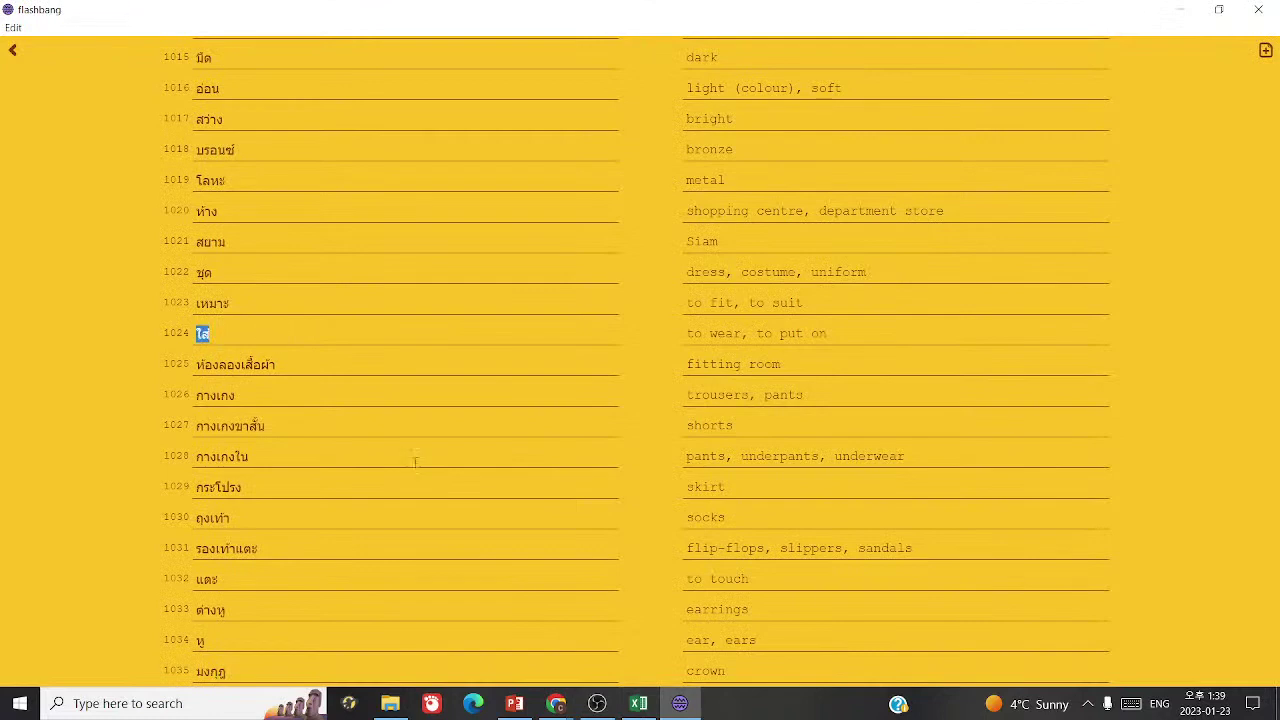
mouse_move(556, 703)
click(650, 620)
text(ใส่)
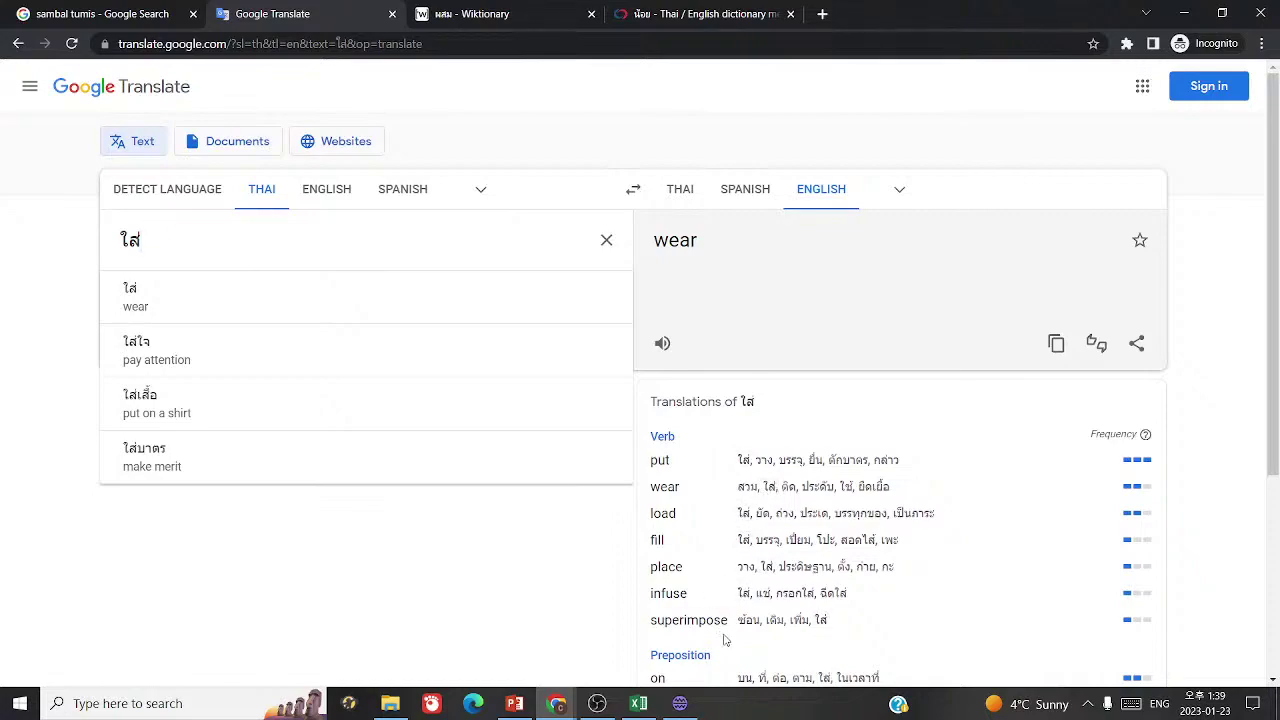
- Add "to put" to the English answer of the ใส่ card in flashbang
click(693, 705)
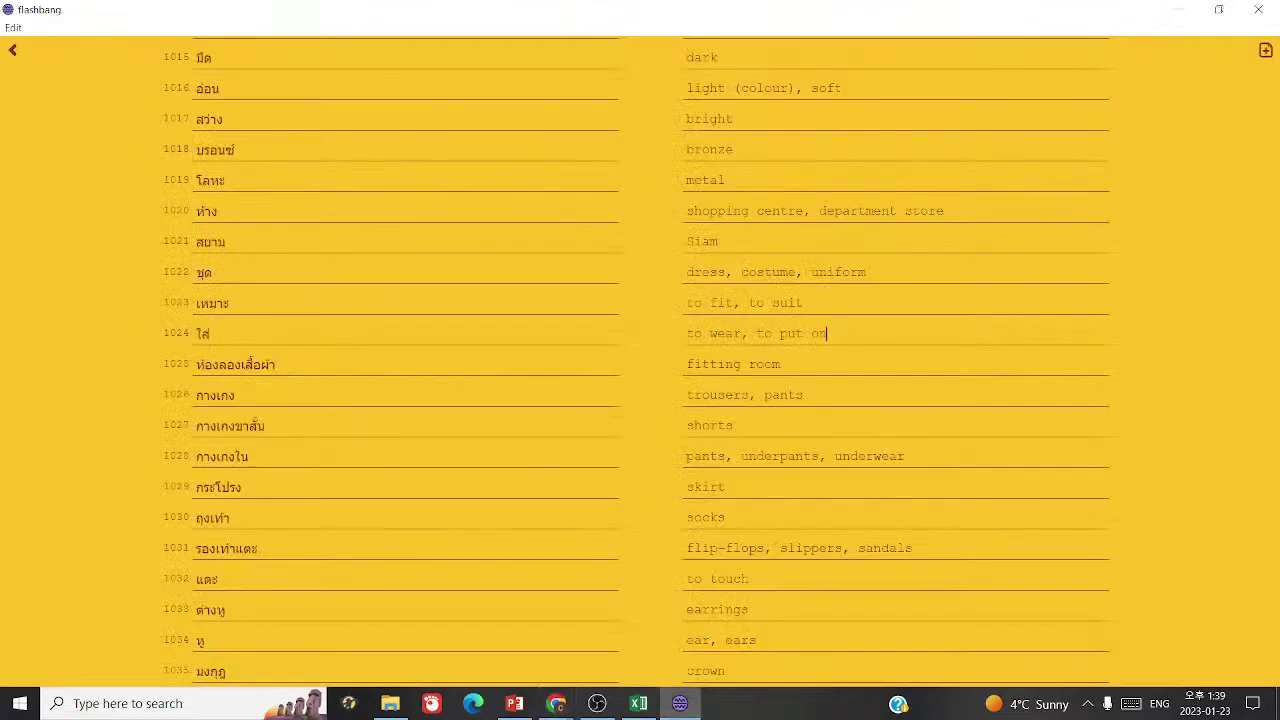
text(to put)
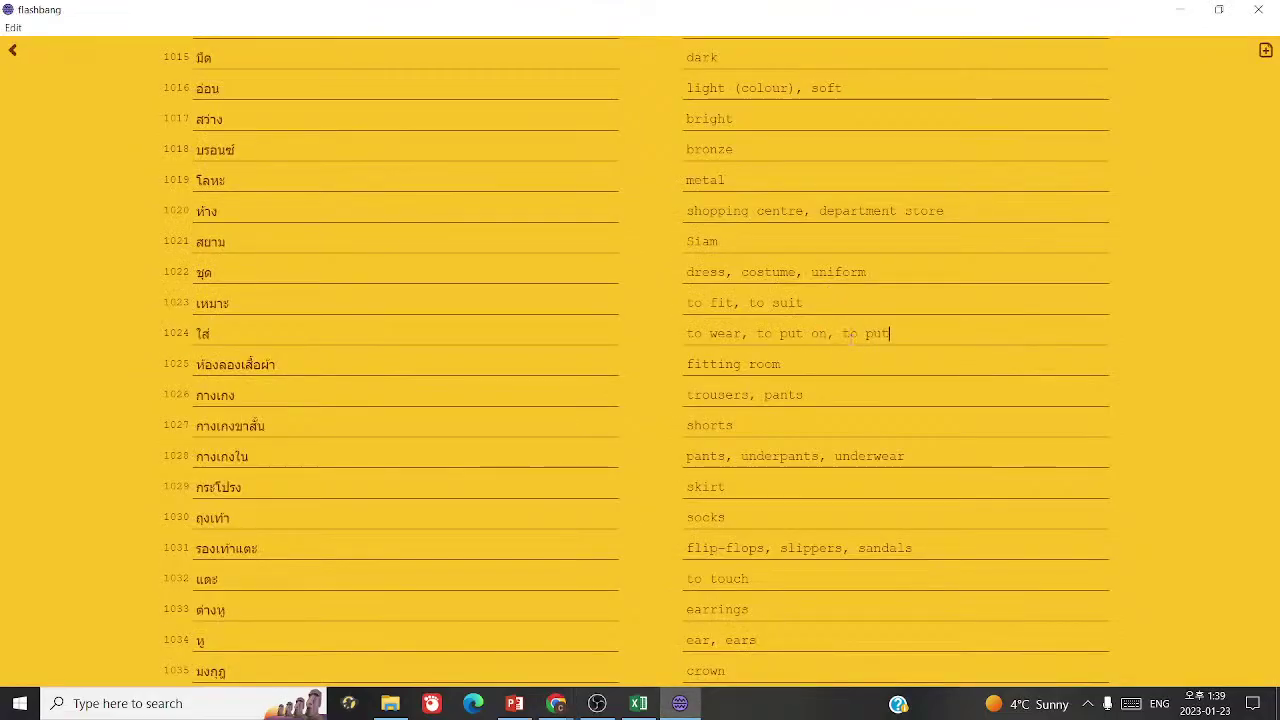
scroll(1138, 373, down, 20)
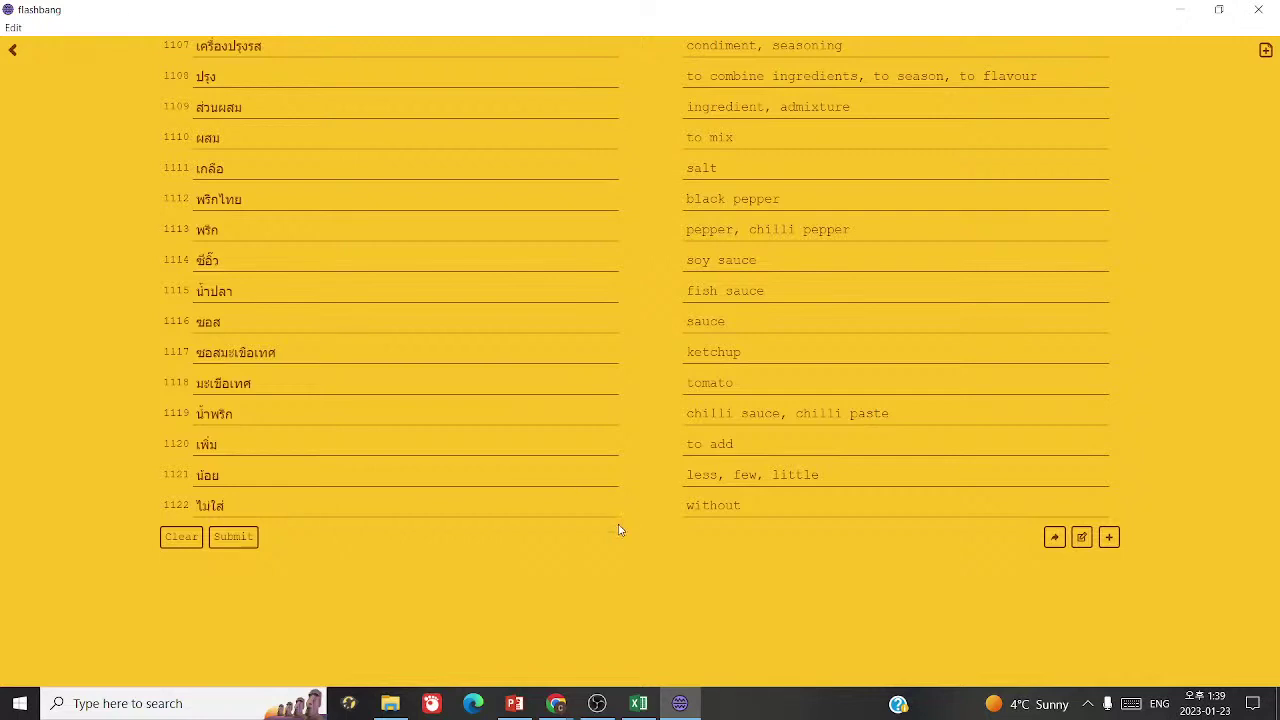
- Review the ใส่ translations in Google Translate and check the "takde / tak ada" entry in the Excel word list
mouse_move(572, 695)
click(615, 648)
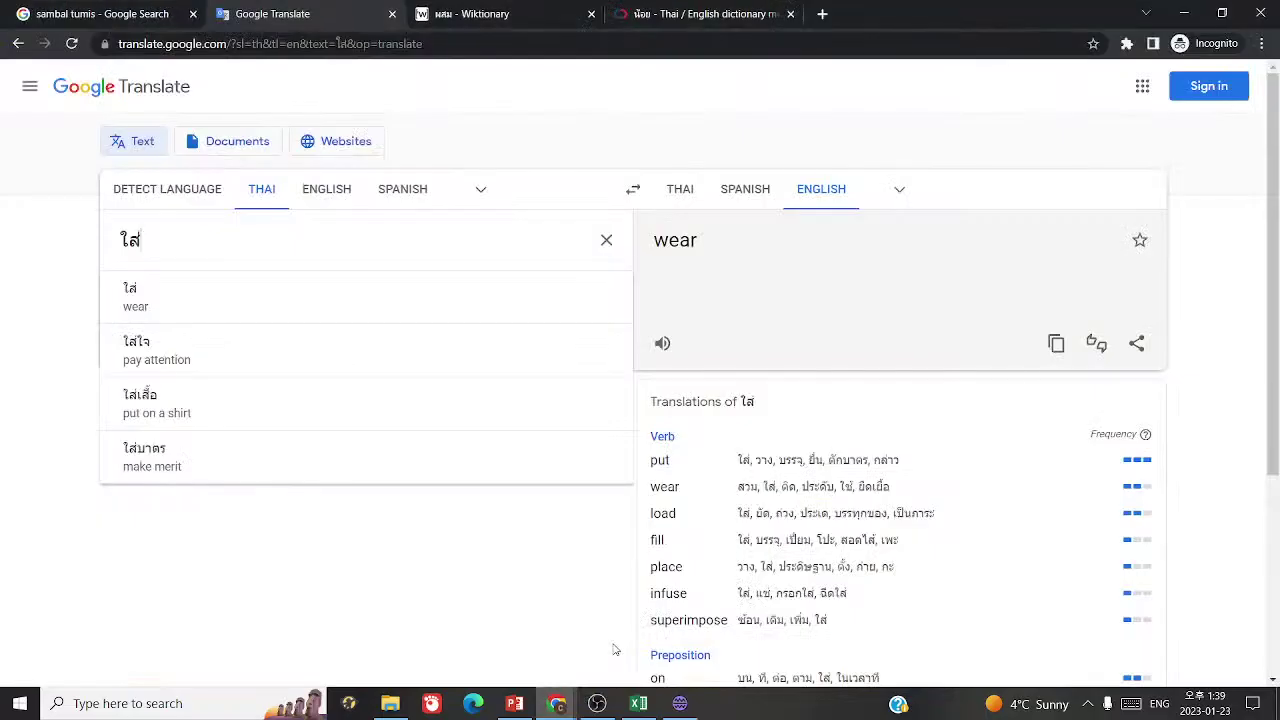
click(745, 282)
click(638, 703)
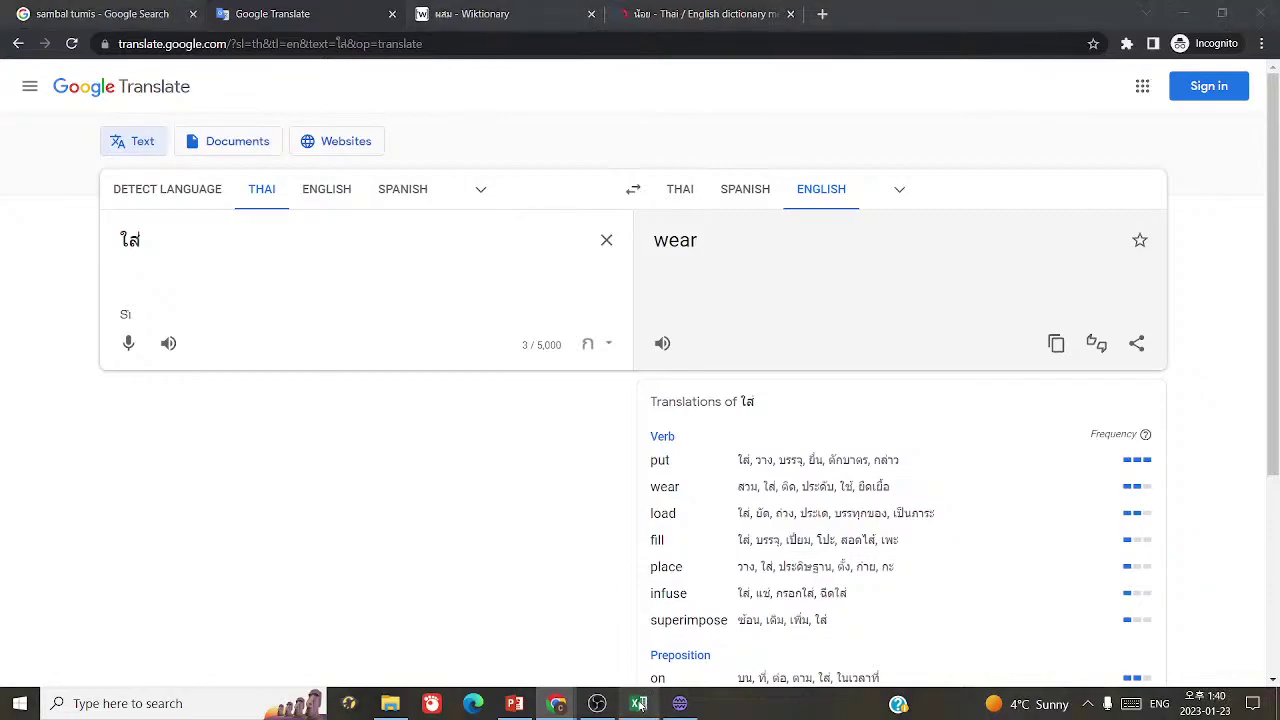
click(679, 703)
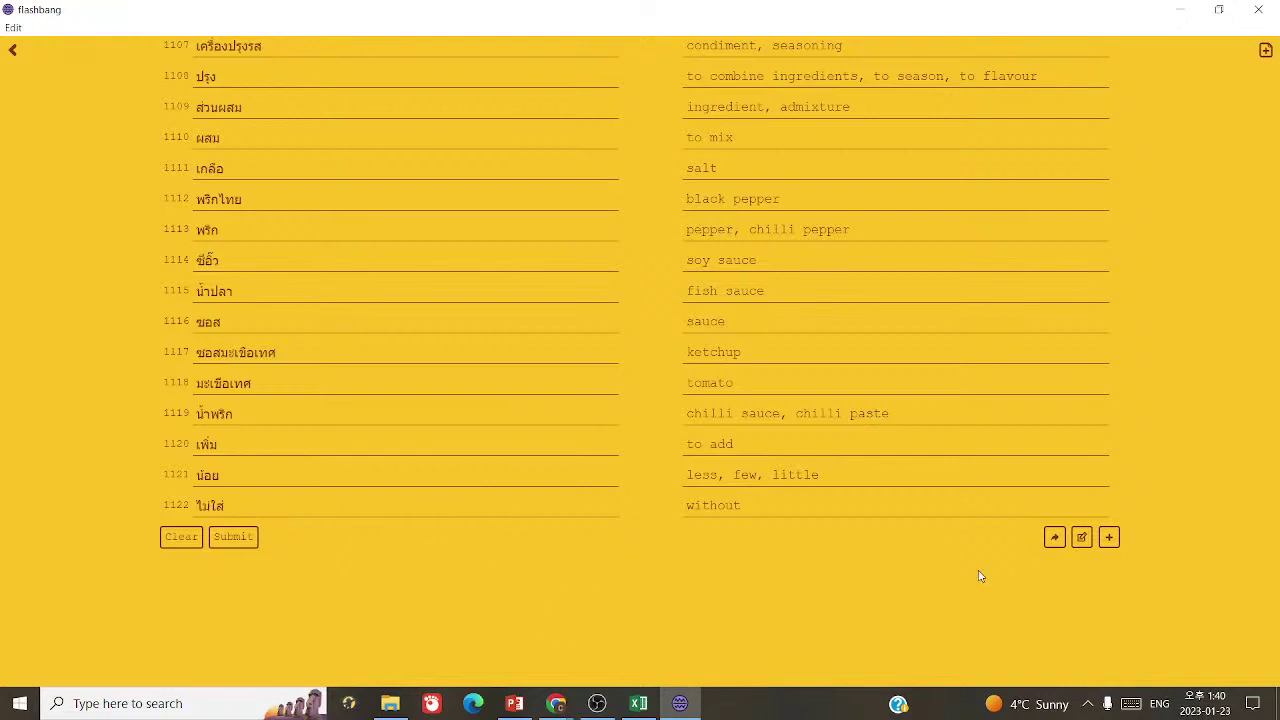
click(639, 703)
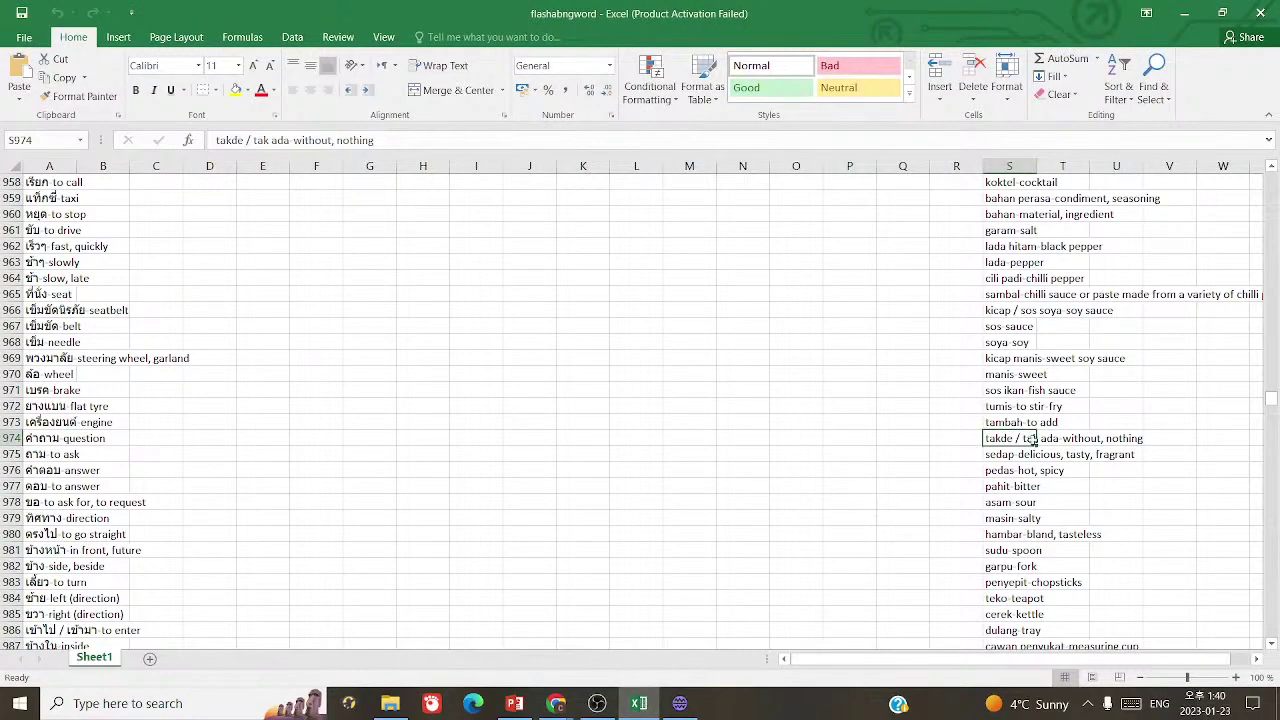
click(1045, 438)
click(1004, 442)
- Translate "nothing" from English into Thai in Google Translate in Chrome and copy the result ไม่มีอะไร
click(556, 703)
click(334, 197)
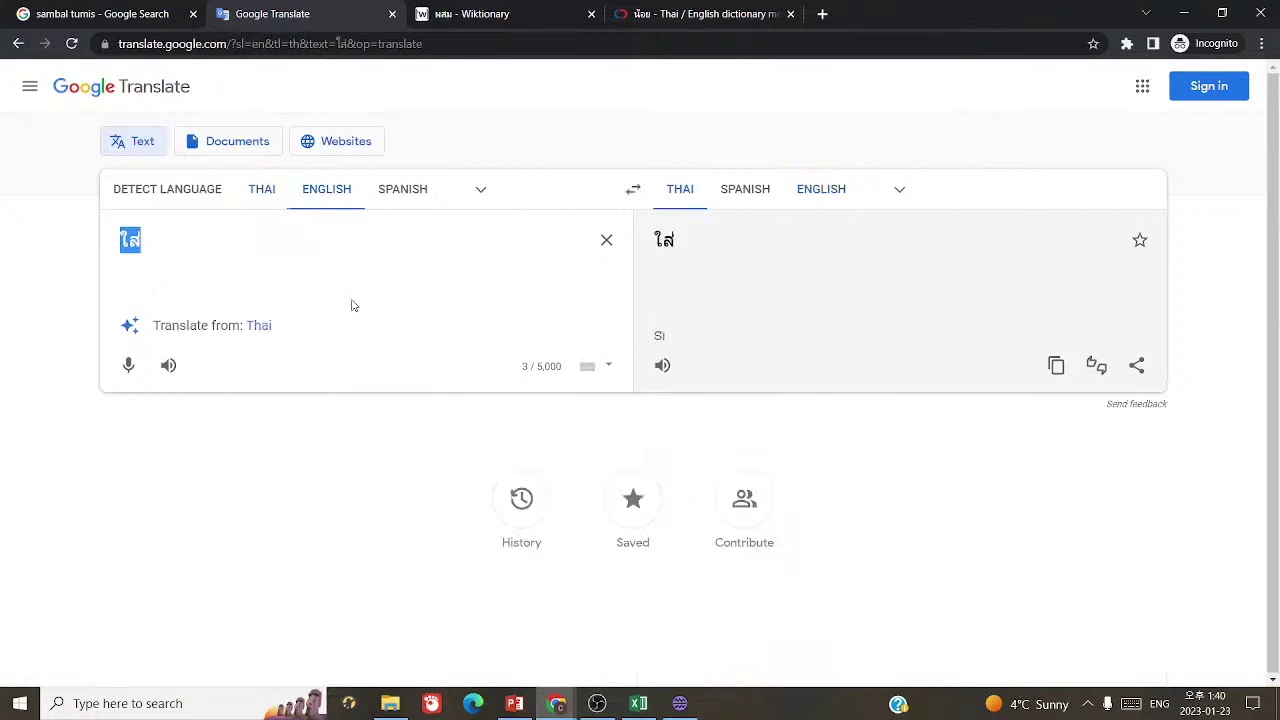
text(nothing)
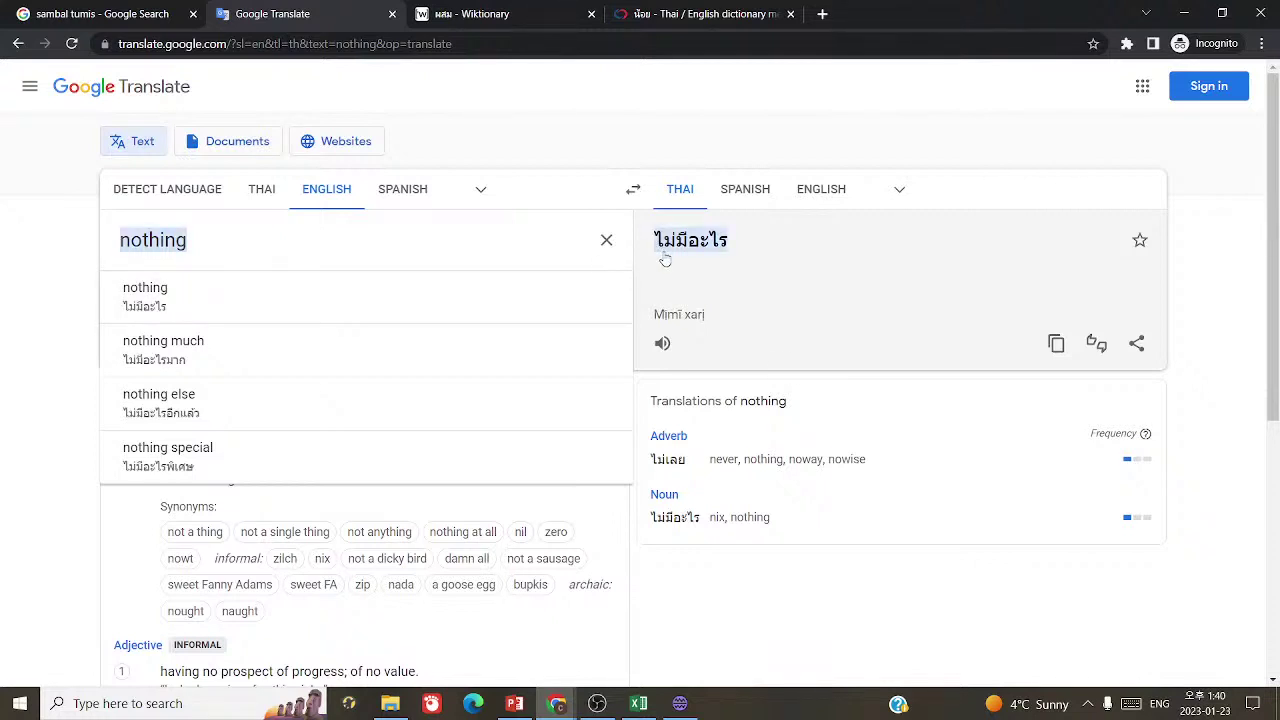
drag(665, 259, 762, 256)
key(ctrl+c)
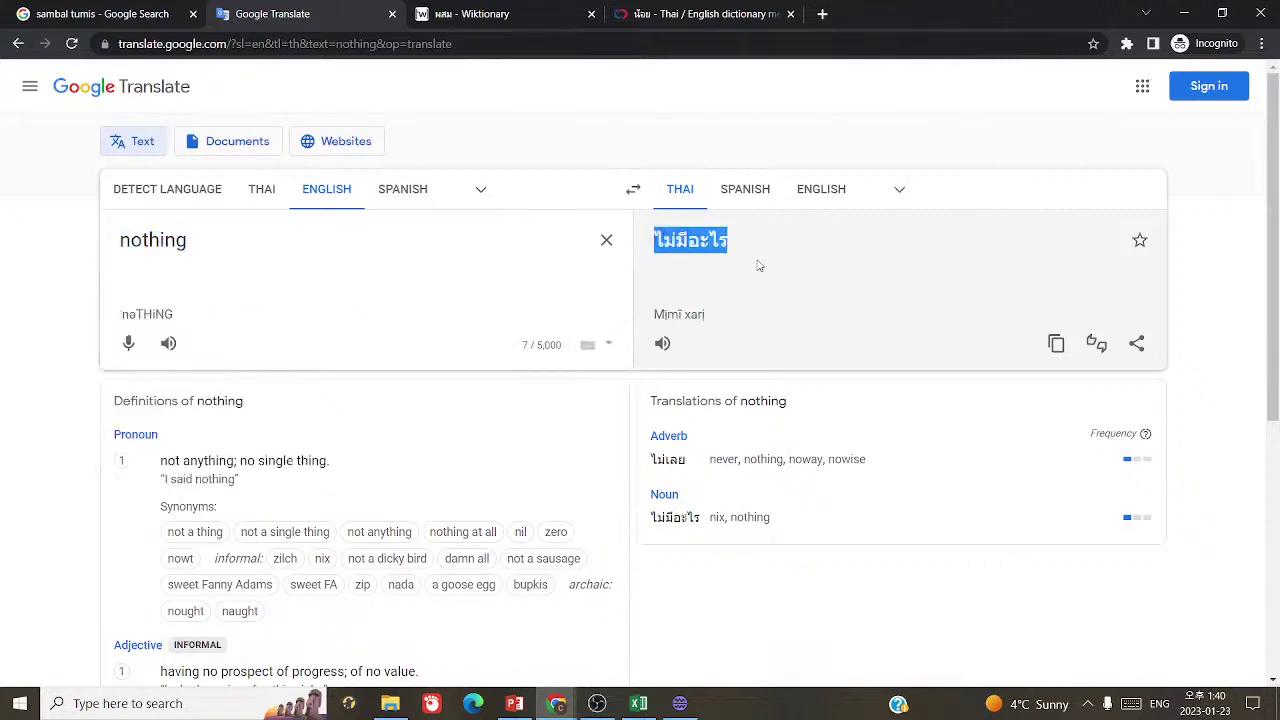
- Try ไม่มีอะไร as the Thai text of the "without" card in flashbang and undo the replacement
click(681, 704)
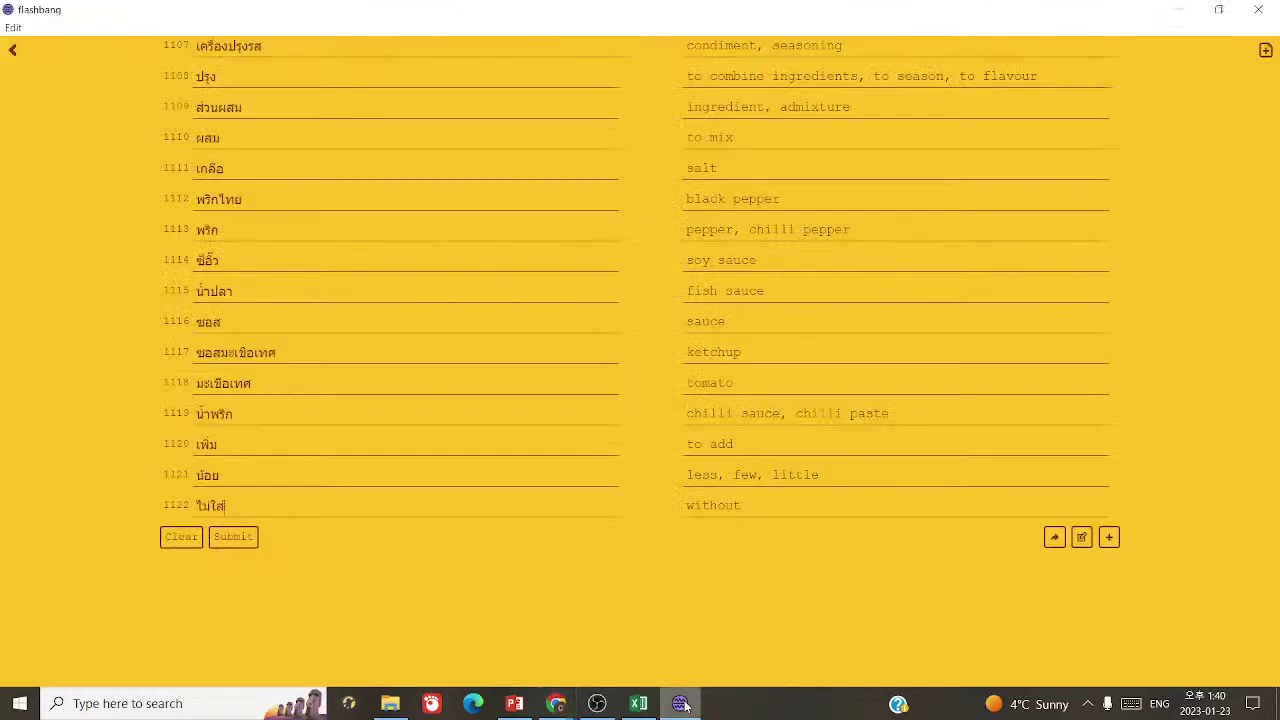
key(ctrl+a)
key(ctrl+v)
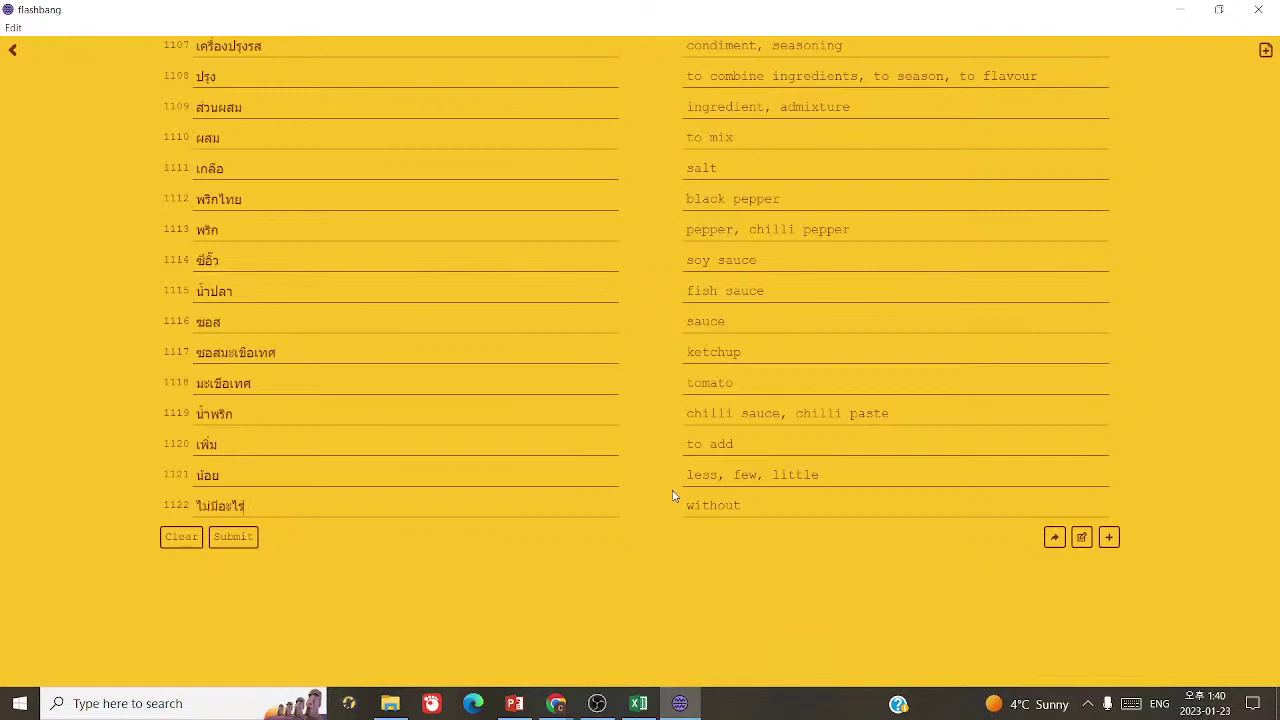
key(ctrl+z)
- Recheck ไม่ใส่ on the Condiments slide in PowerPoint and in flashbang, and go to the "sedap" entry in the Excel word list
click(514, 703)
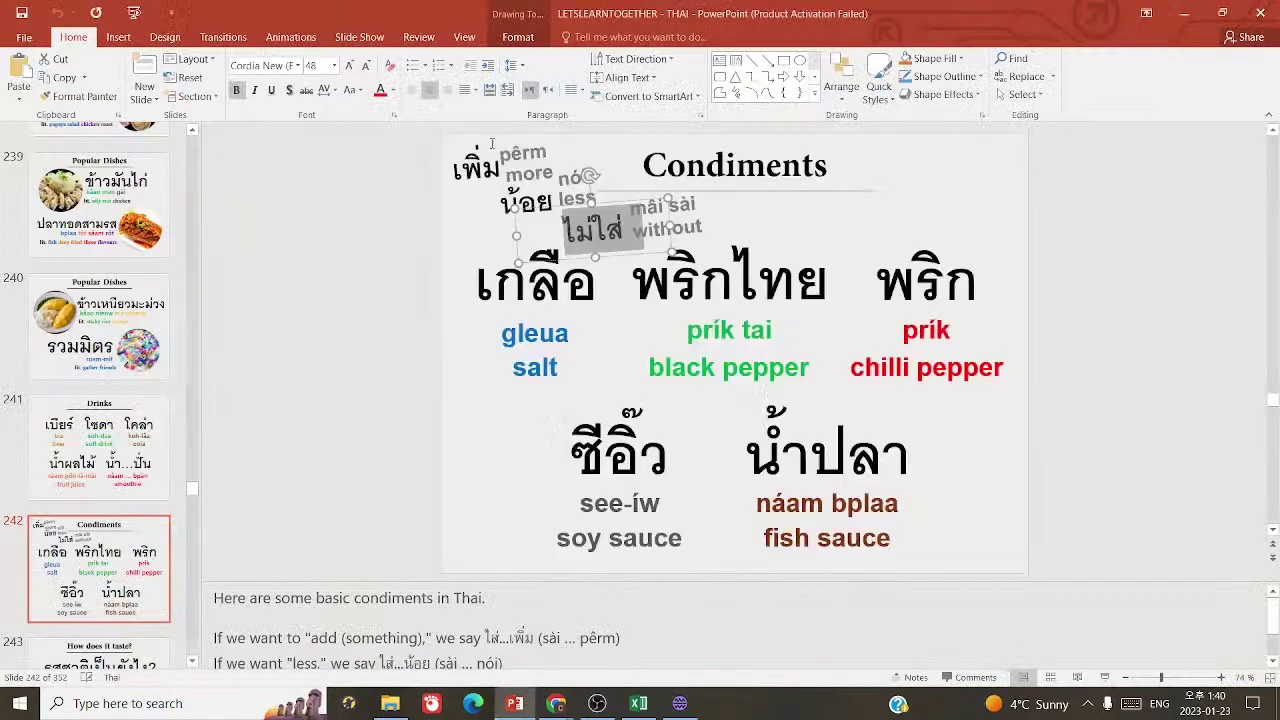
click(354, 310)
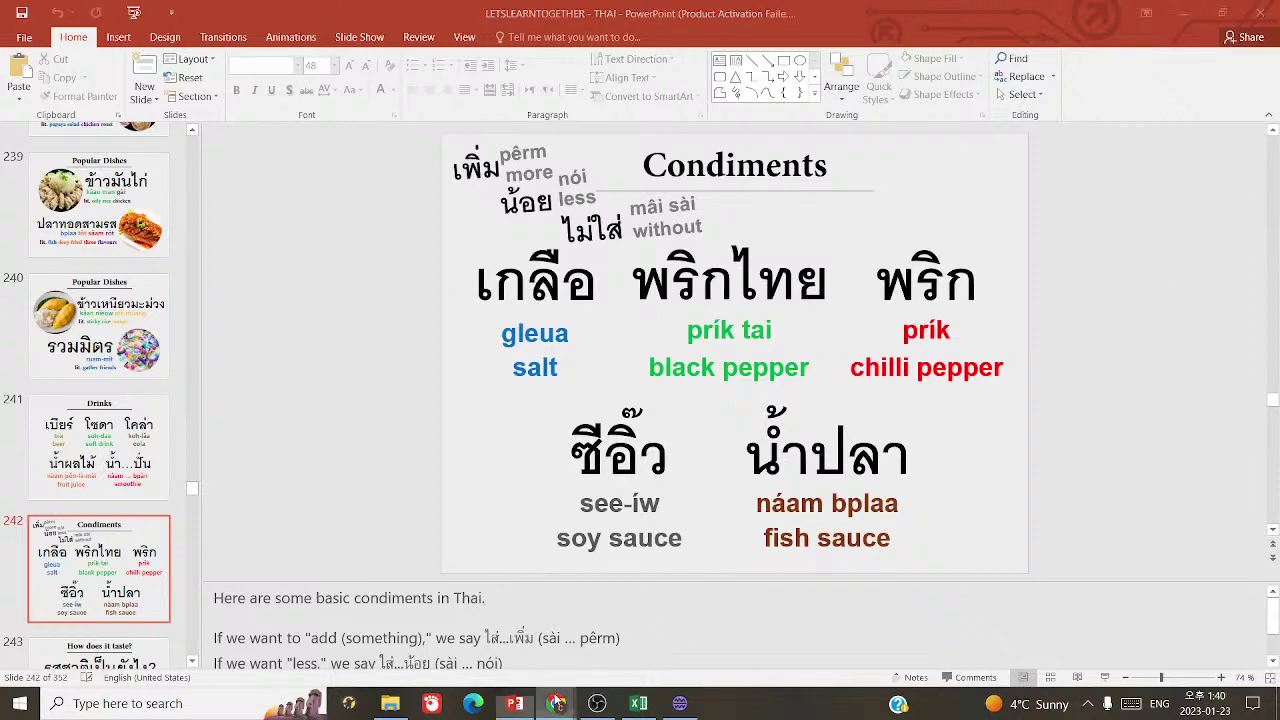
mouse_move(556, 703)
click(597, 640)
click(680, 703)
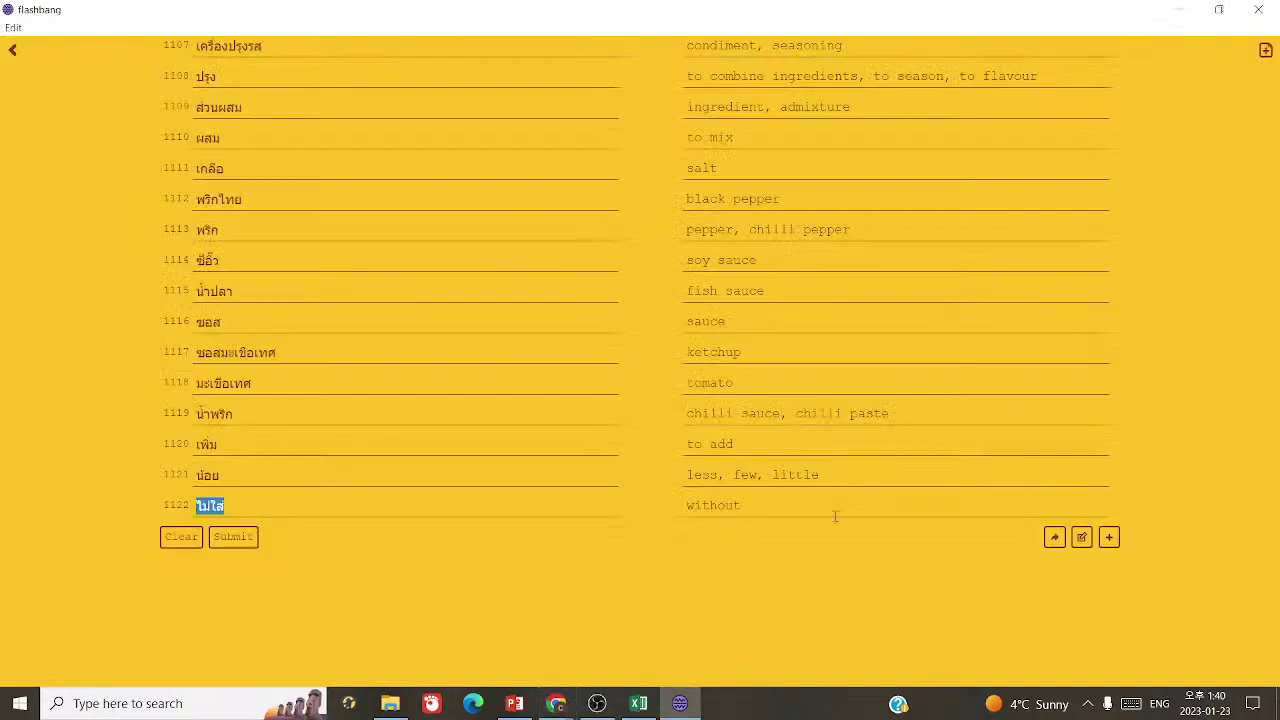
click(639, 700)
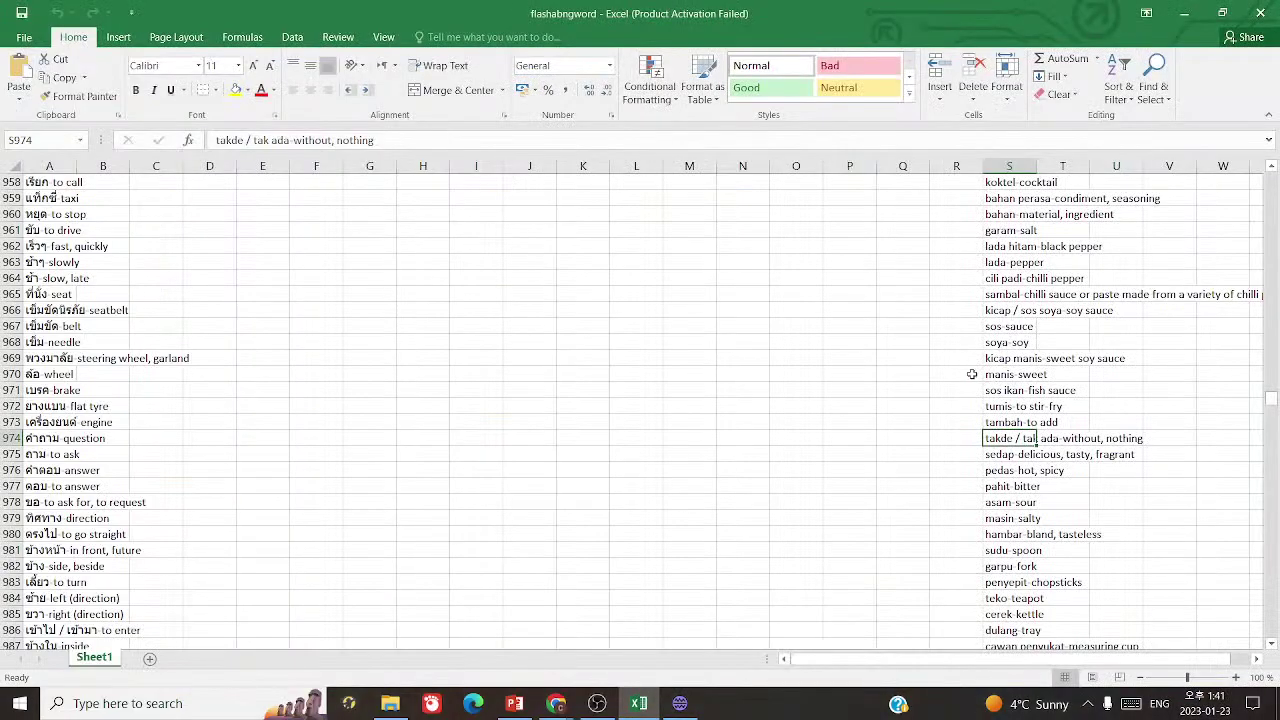
click(1006, 462)
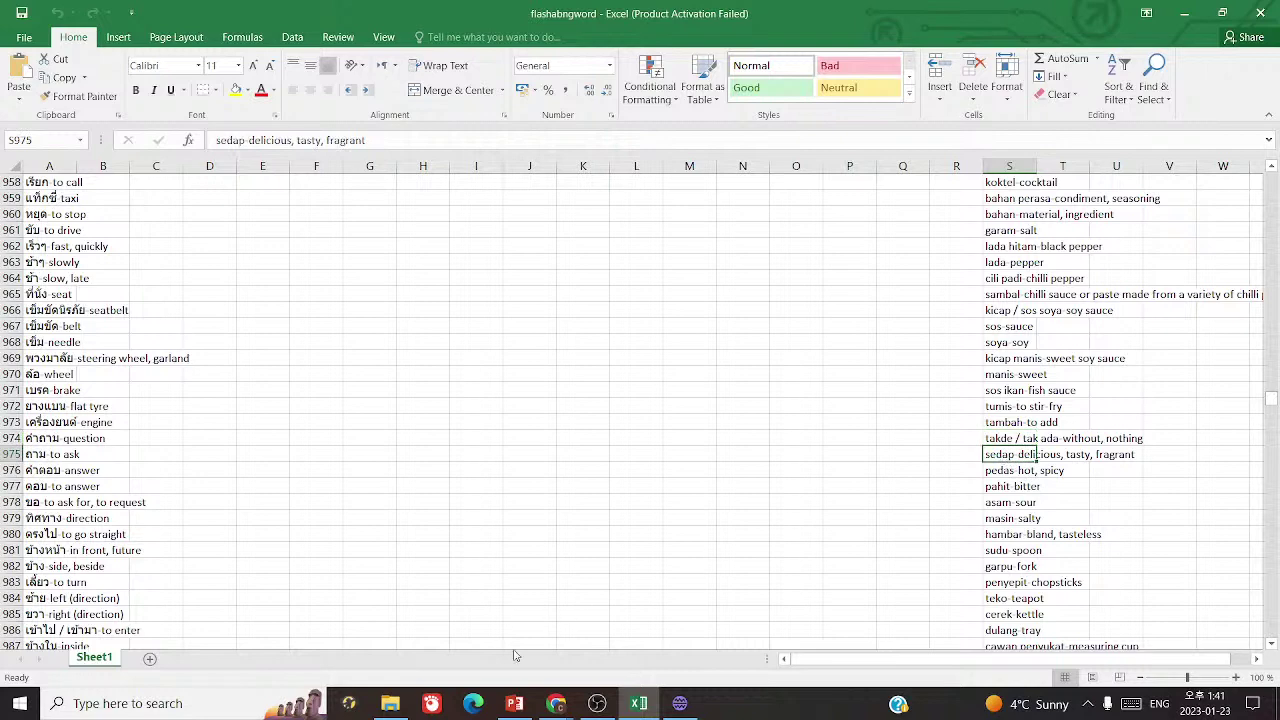
- Read the Condiments slide notes in PowerPoint and copy รสชาติ from the "How does it taste?" slide
click(514, 703)
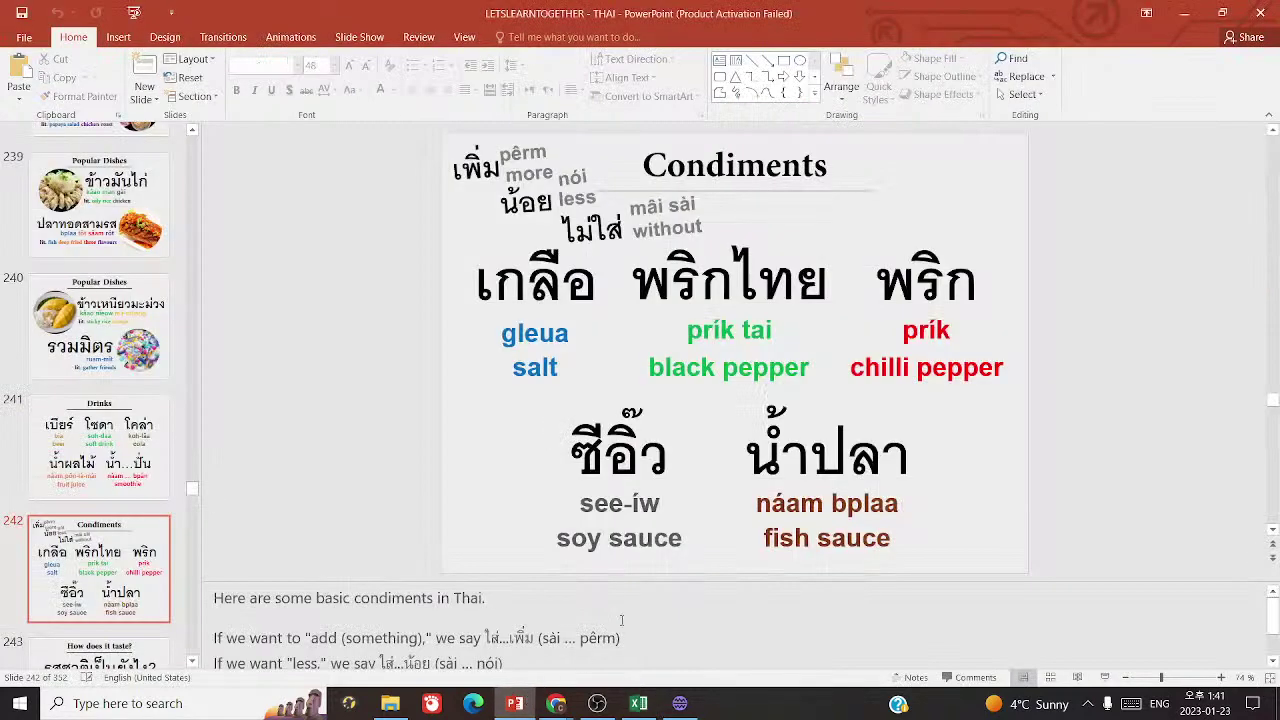
scroll(561, 620, down, 2)
click(561, 621)
scroll(75, 460, down, 3)
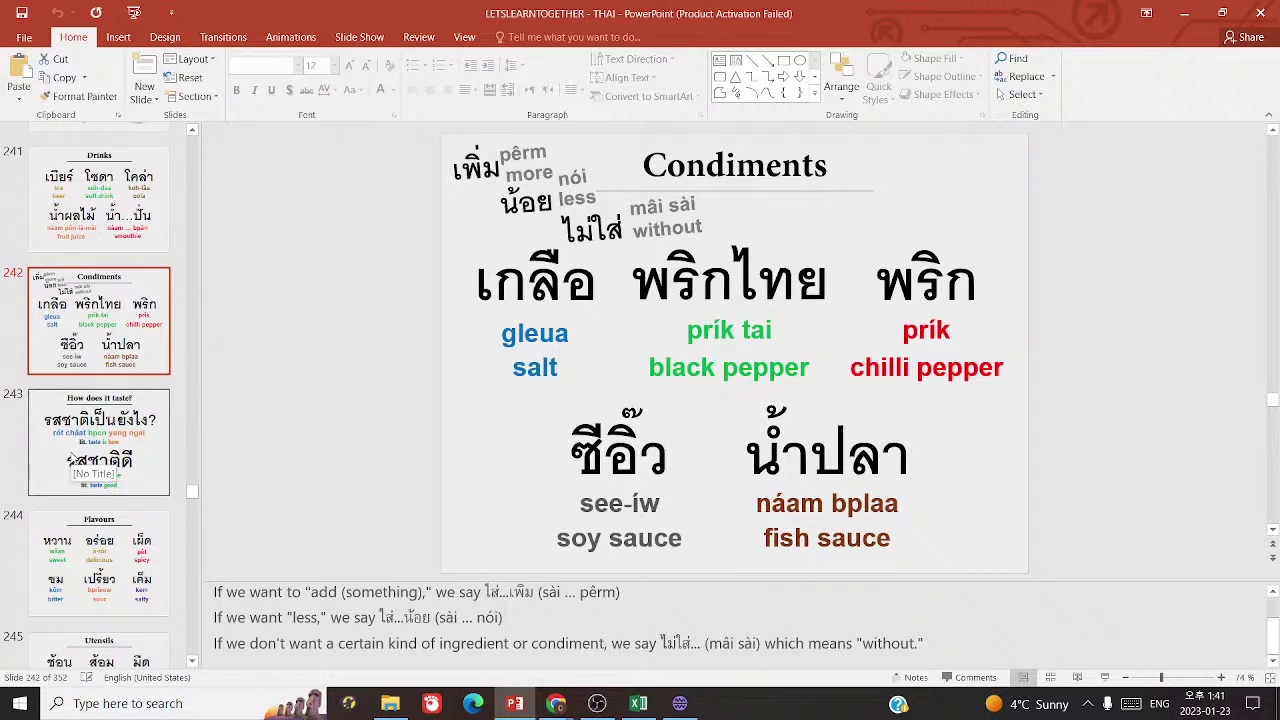
click(75, 460)
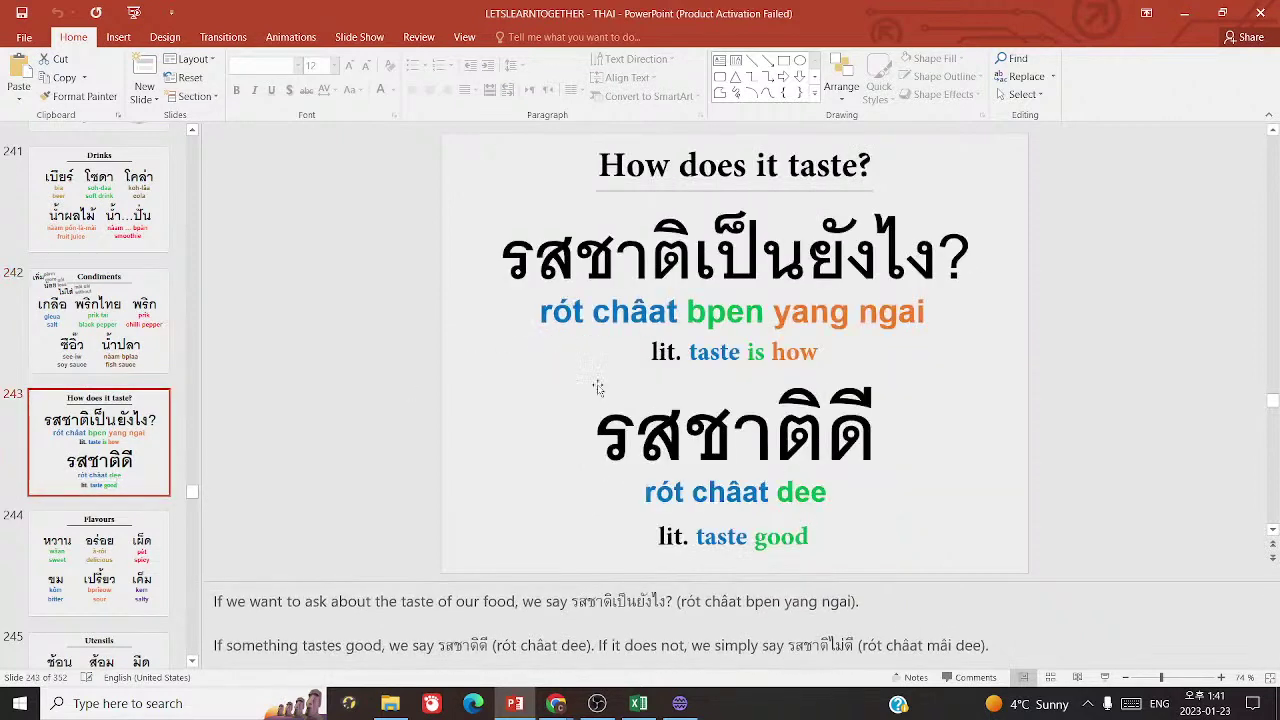
drag(692, 258, 500, 258)
key(ctrl+c)
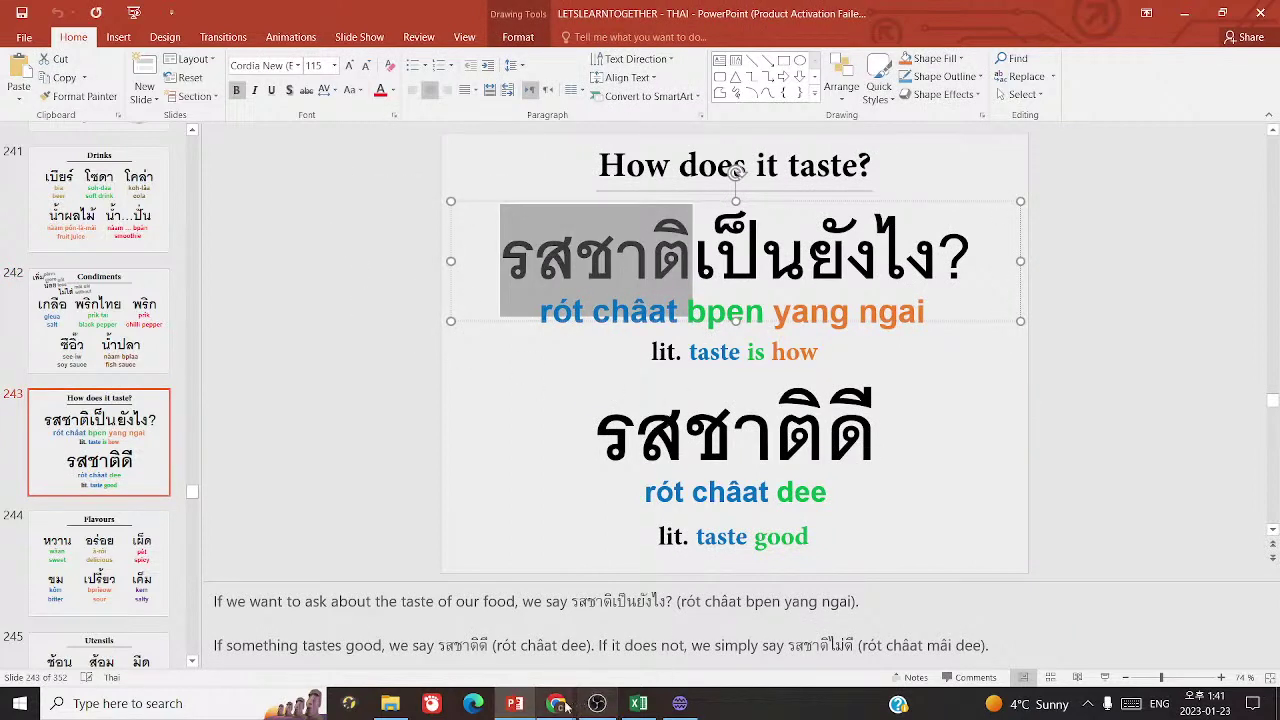
- Translate รสชาติ from Thai into English in Google Translate in Chrome and view the alternative translations
mouse_move(556, 703)
click(650, 645)
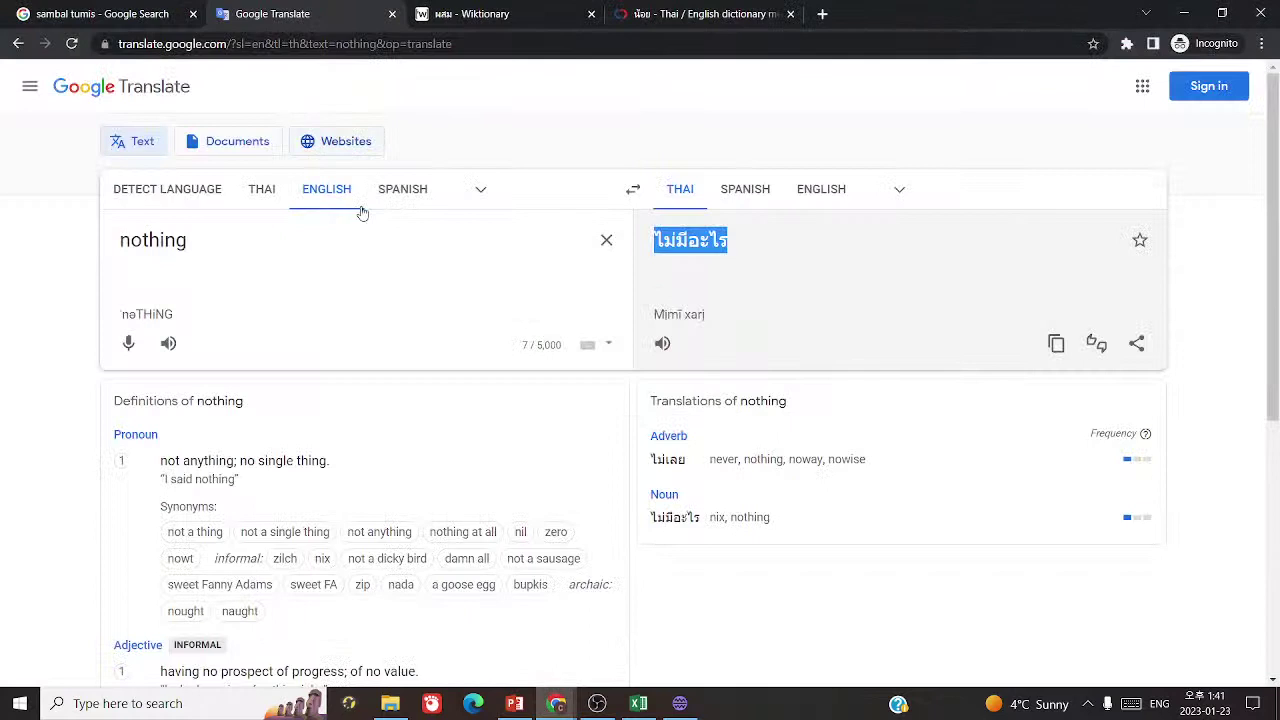
click(633, 189)
key(ctrl+v)
double_click(682, 250)
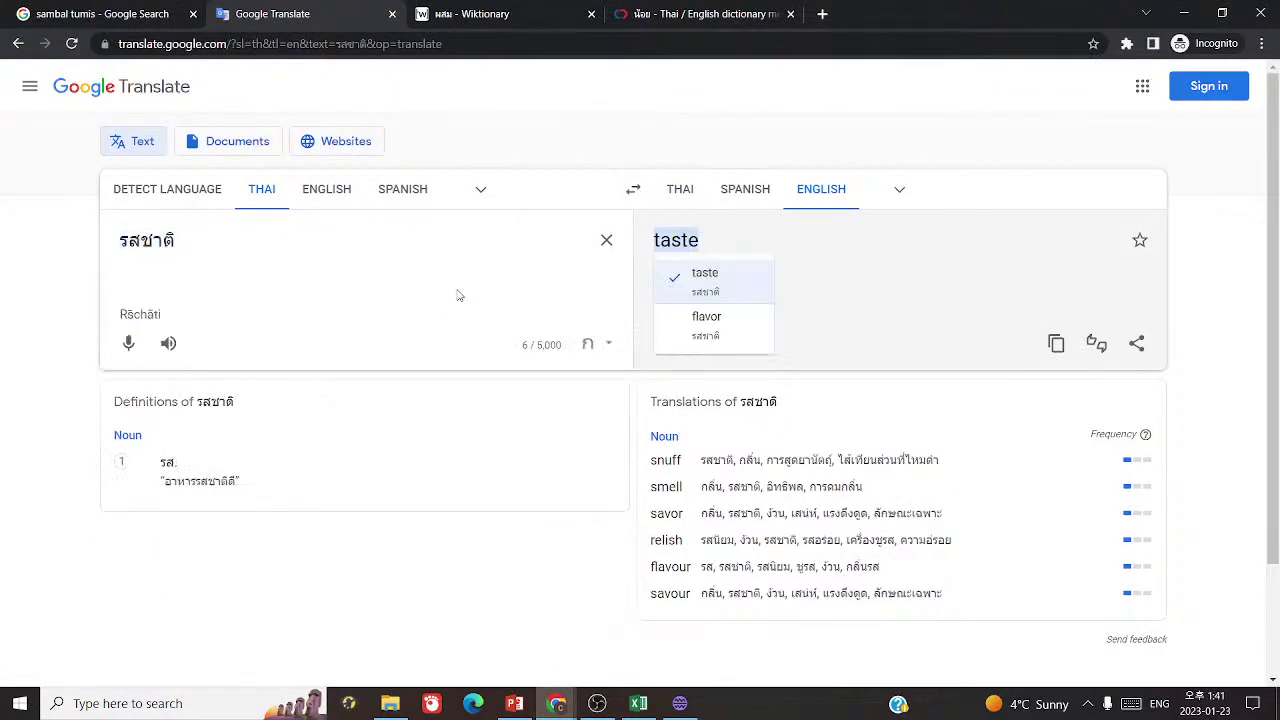
- Look up รสชาติ in the thai2english dictionary and examine its meaning, components and example sentences
triple_click(459, 295)
key(ctrl+c)
click(710, 10)
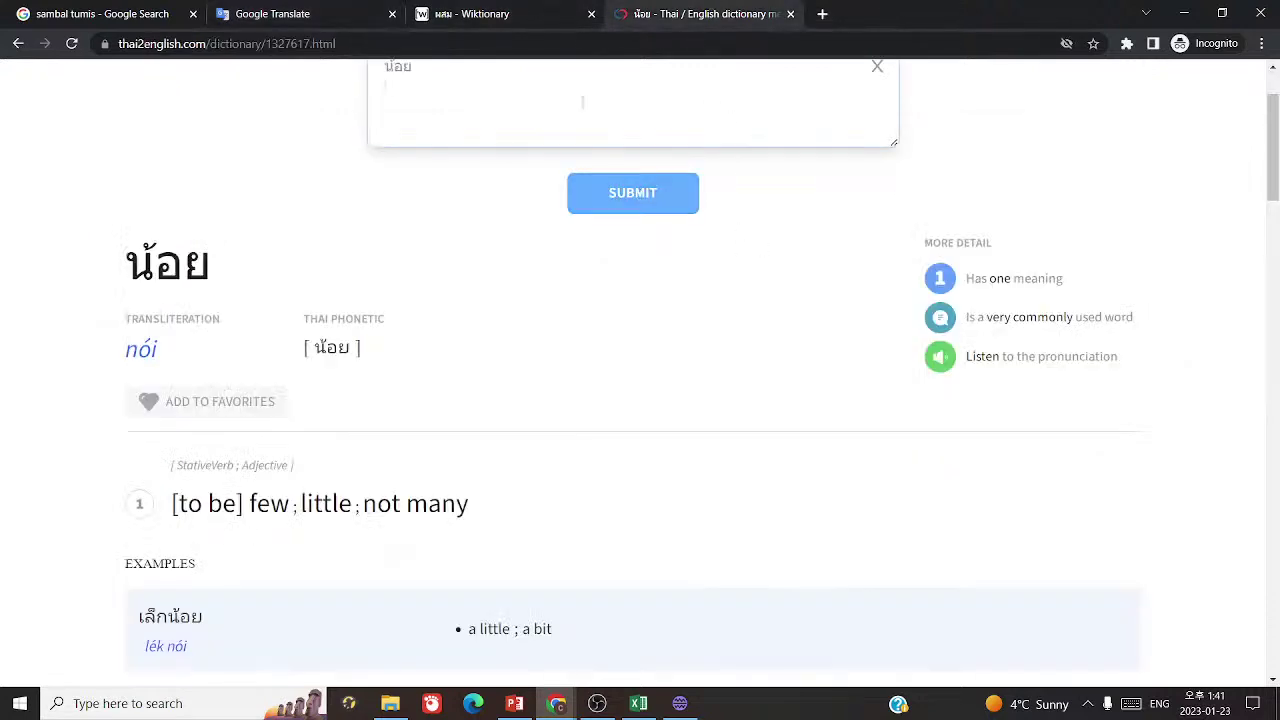
key(ctrl+v)
click(636, 206)
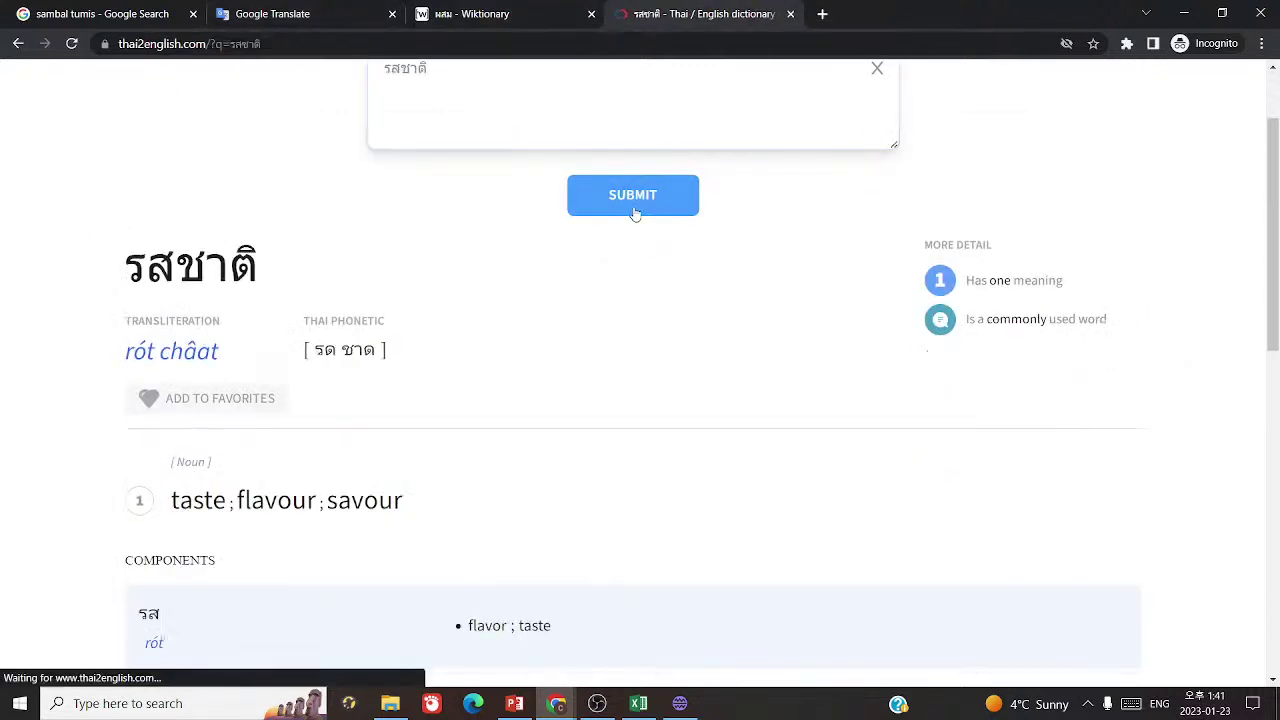
scroll(530, 545, down, 2)
scroll(530, 545, down, 5)
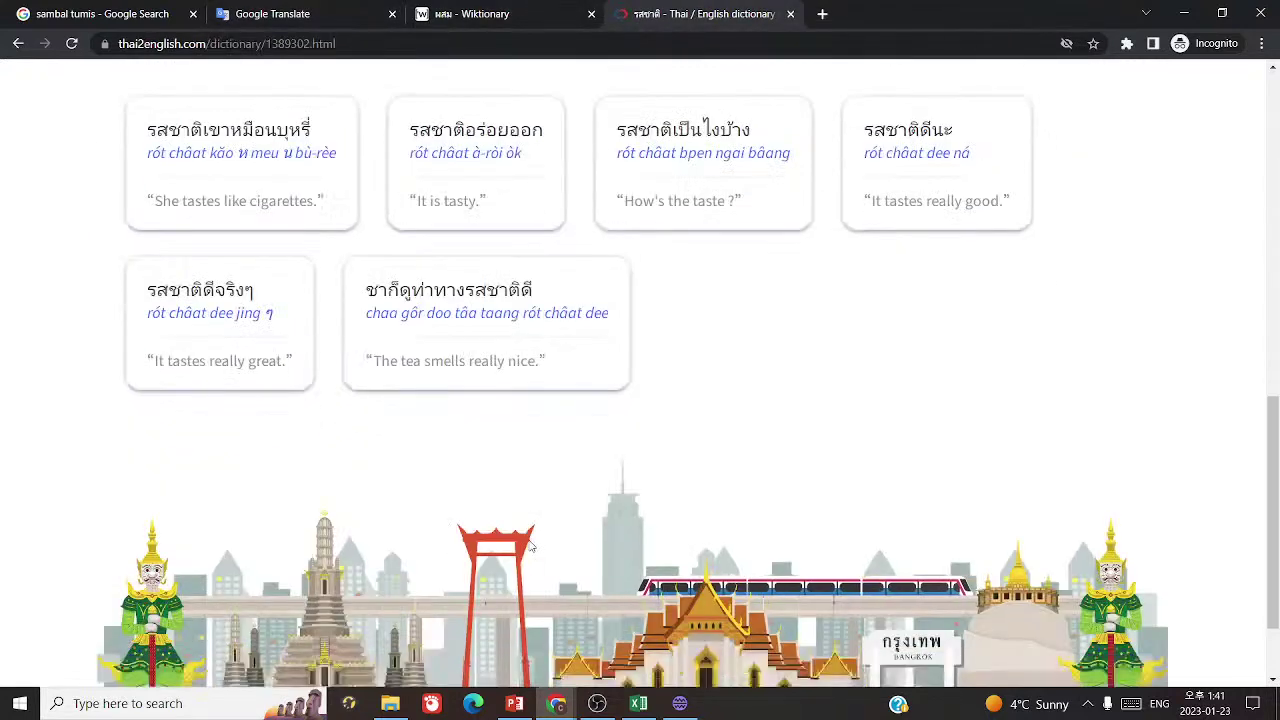
scroll(530, 545, up, 1)
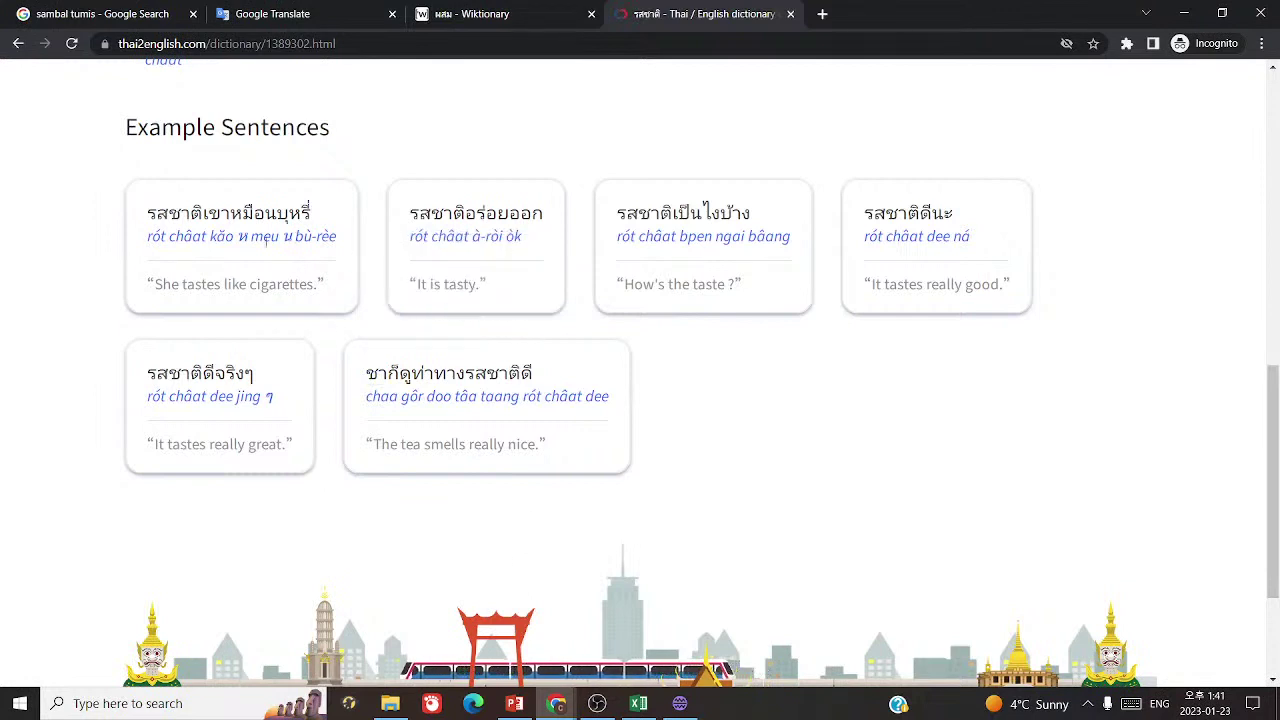
- Look up the meaning of ดูท่าทาง within the thai2english example sentence about tea
mouse_move(252, 212)
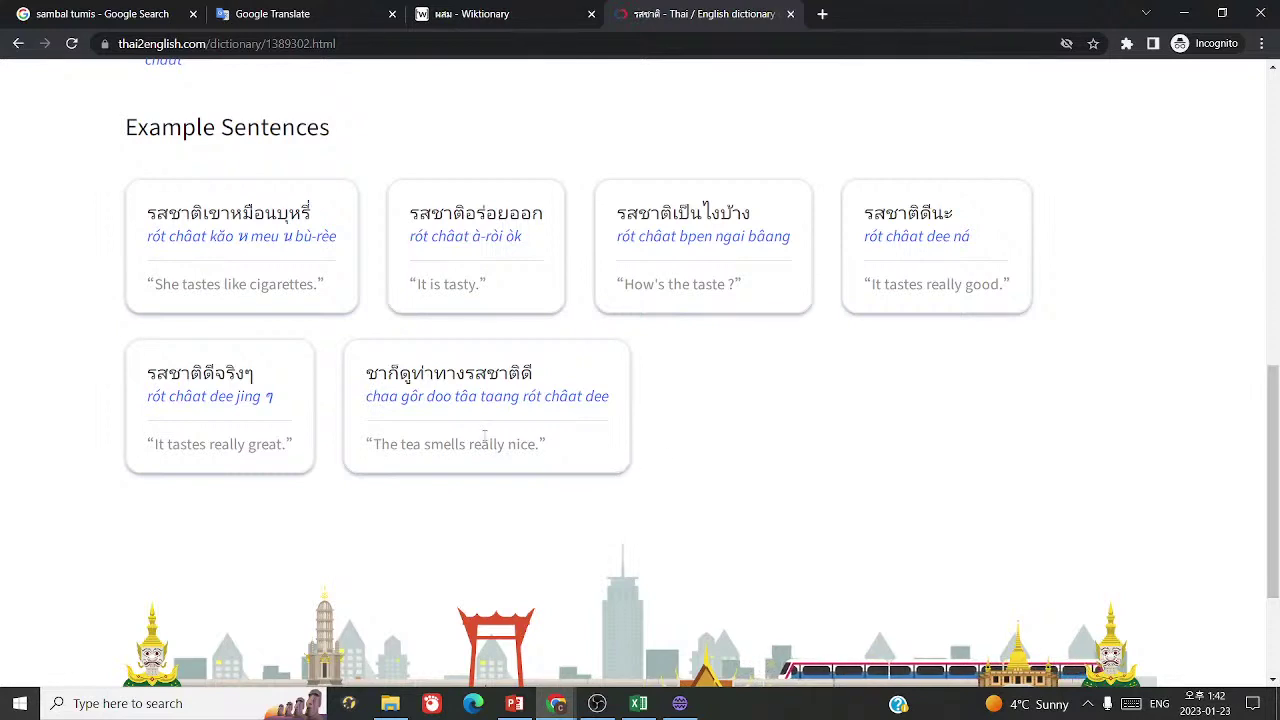
click(430, 375)
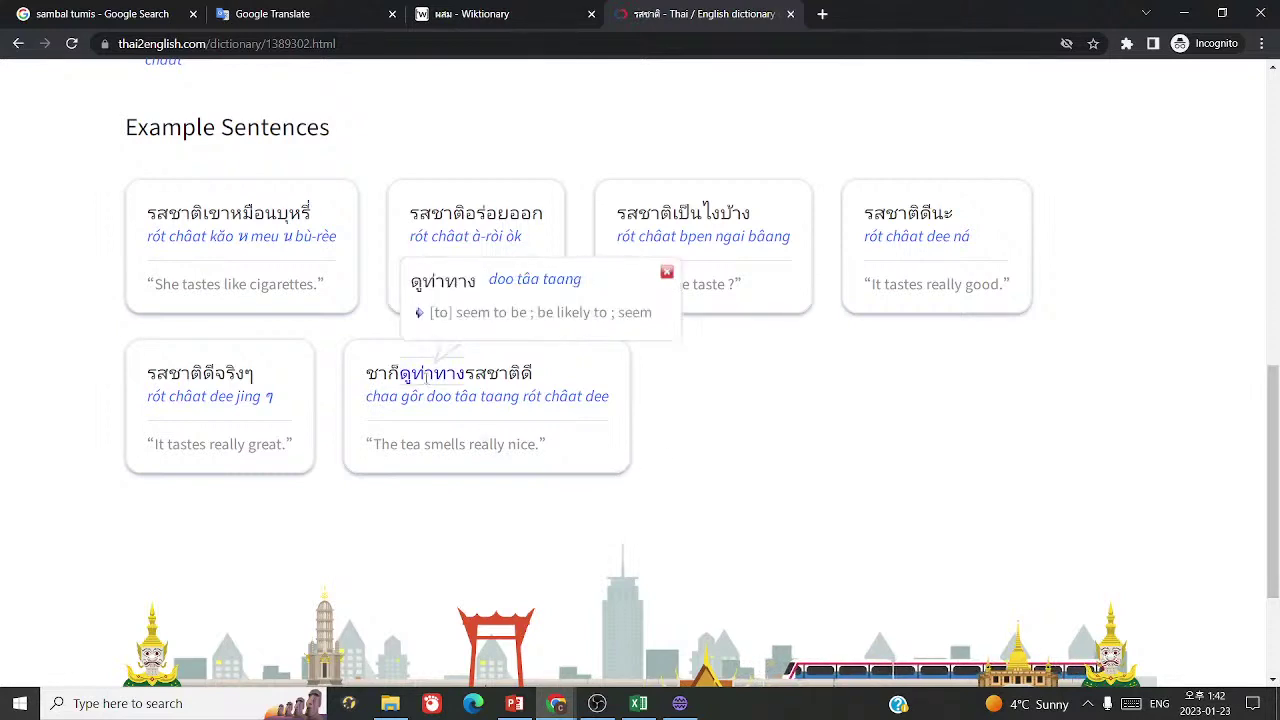
click(1211, 444)
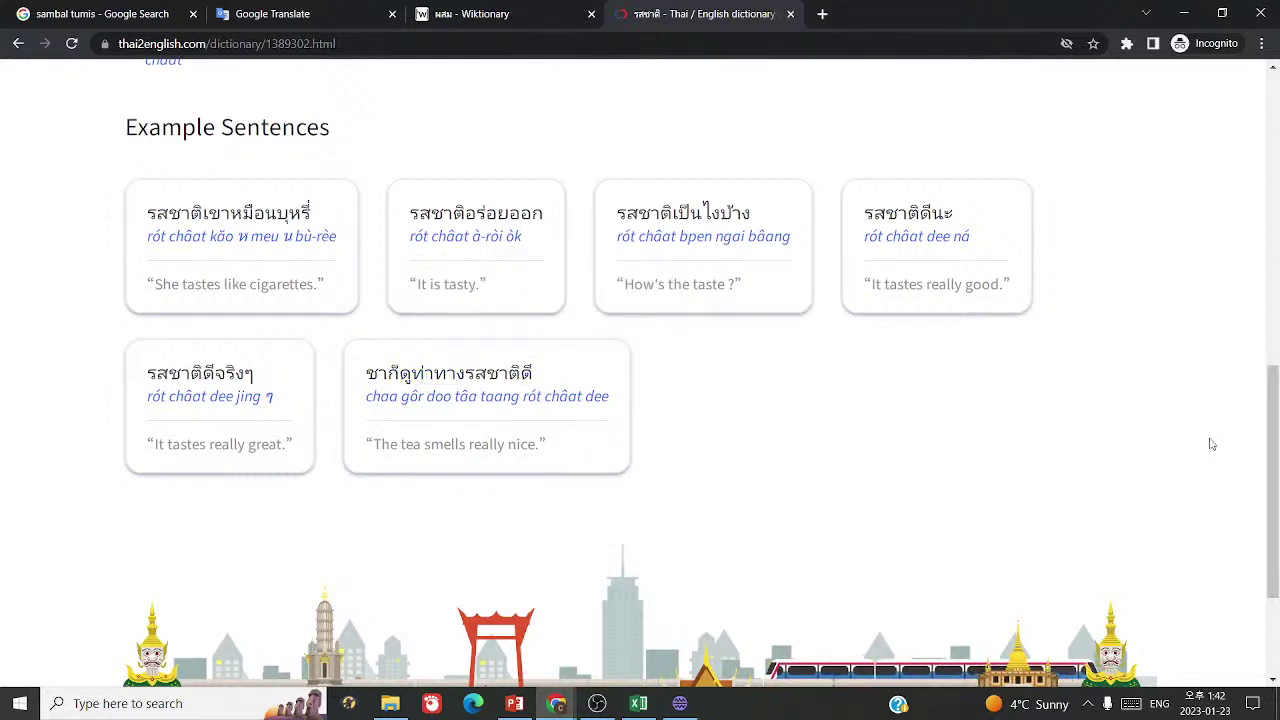
- Paste รสชาติ into card 1122's prompt in flashbang, and search the Excel word list for รสชาติ and รส
key(alt+Tab)
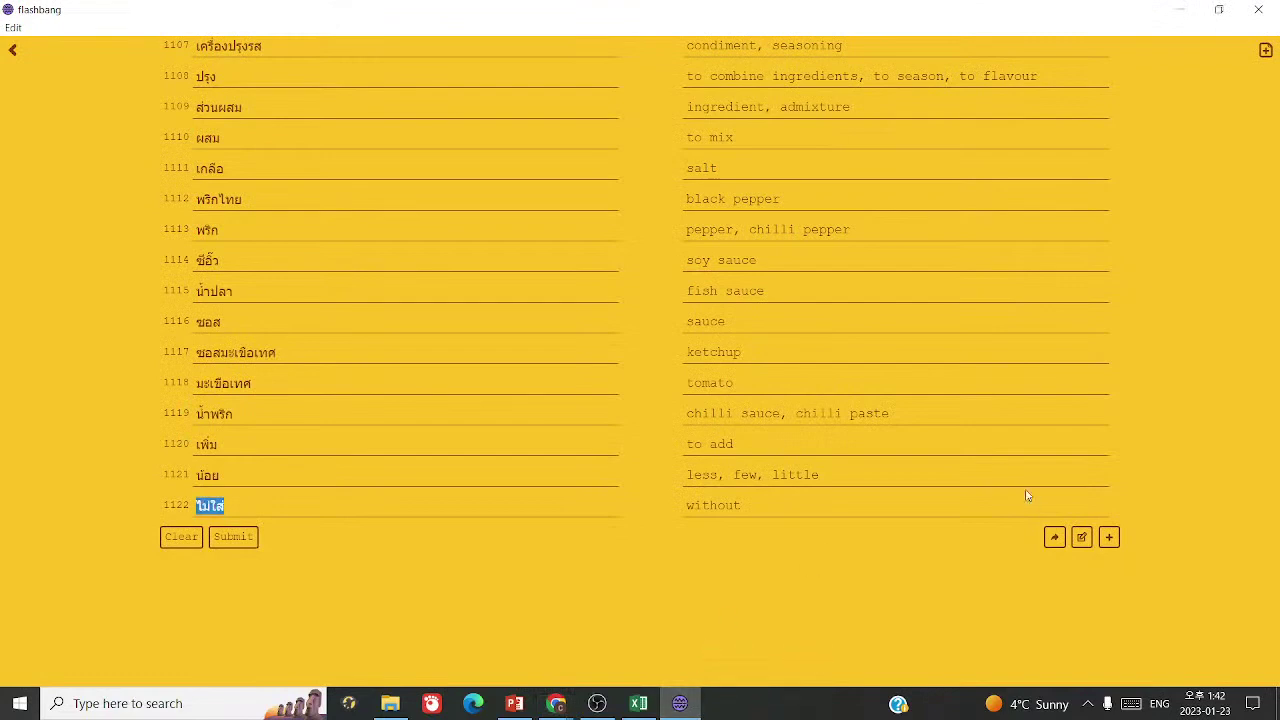
key(ctrl+v)
click(638, 703)
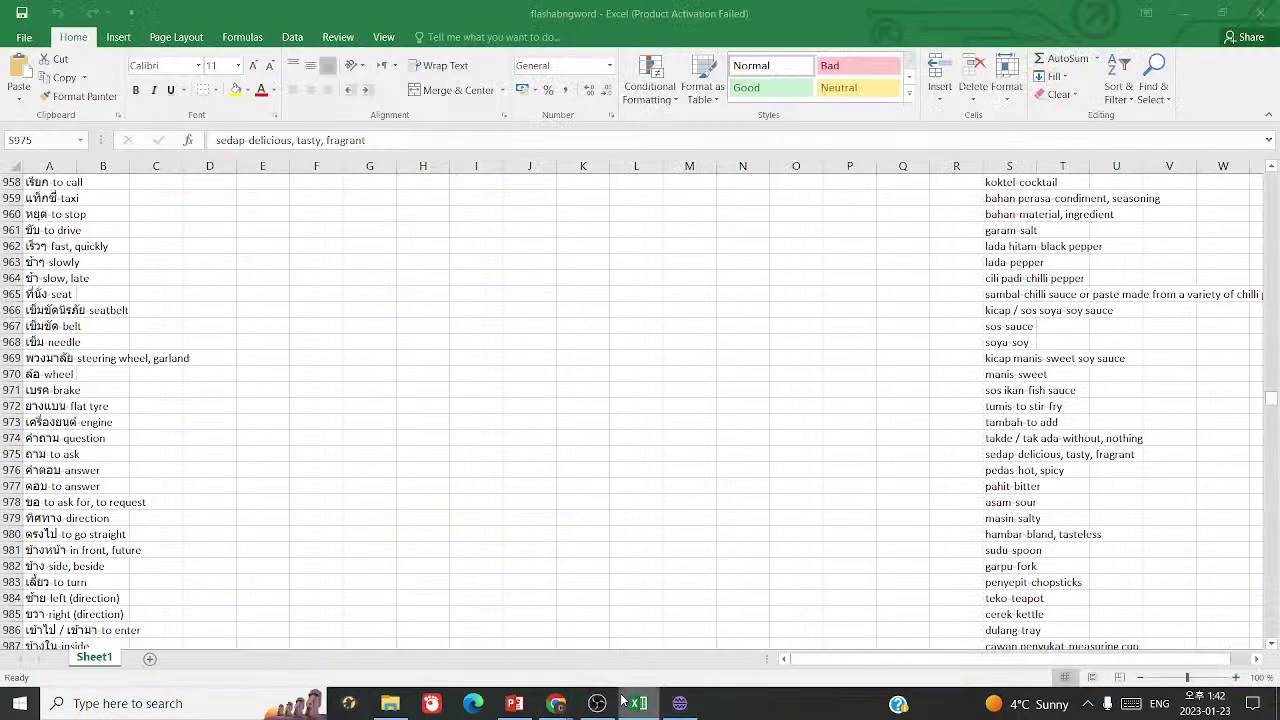
key(ctrl+f)
key(ctrl+v)
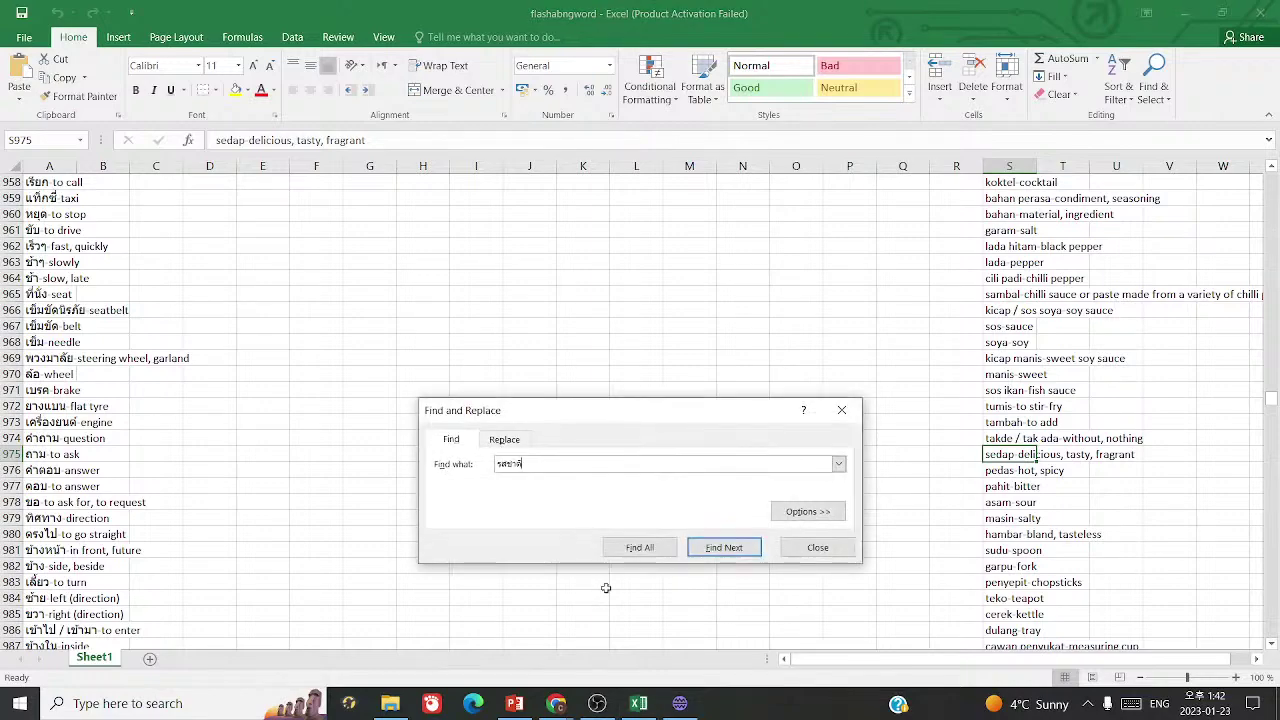
key(Return)
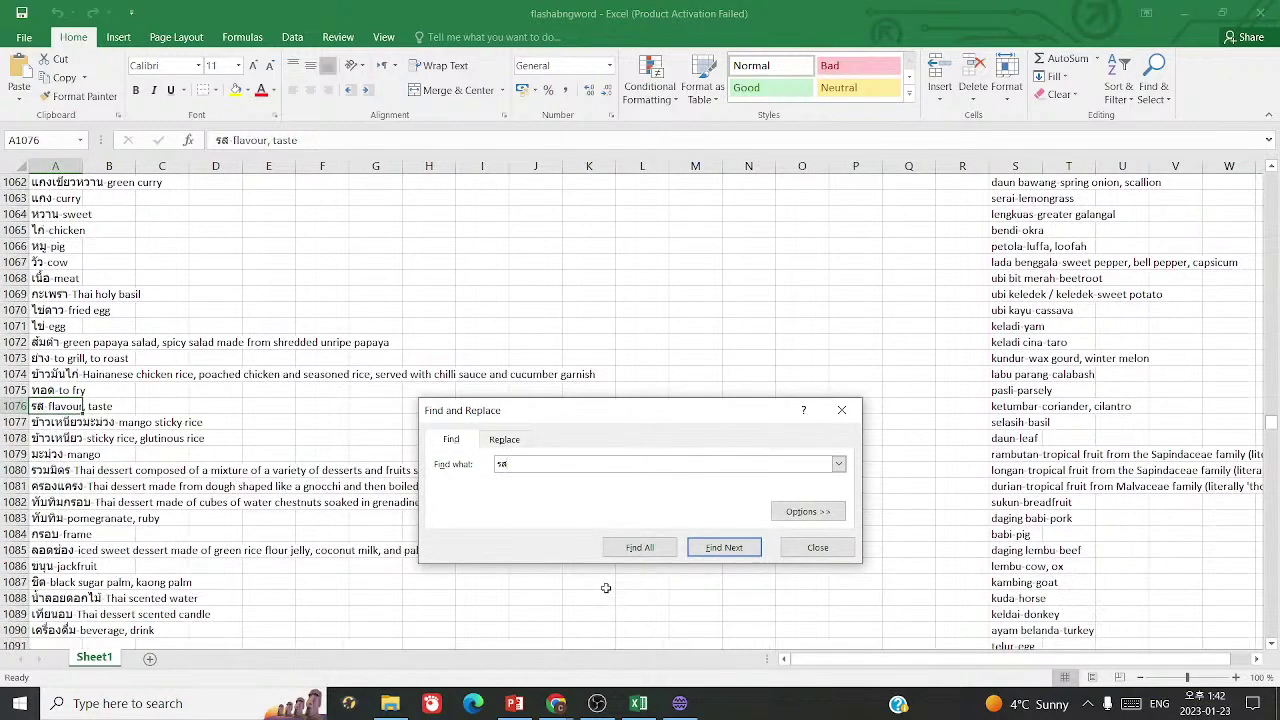
- In flashbang, extend the prompt of card 1076 (flavour, taste) to "รส / รสชาติ"
click(680, 703)
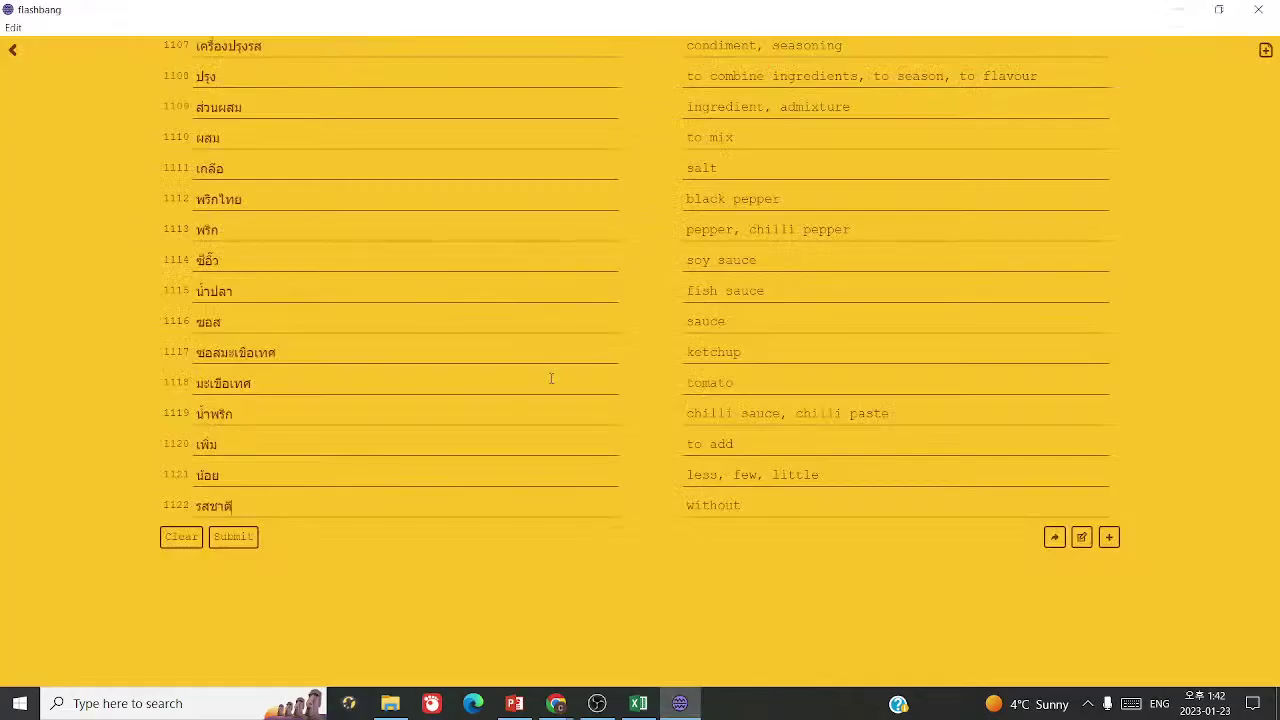
scroll(551, 378, up, 6)
scroll(391, 251, up, 4)
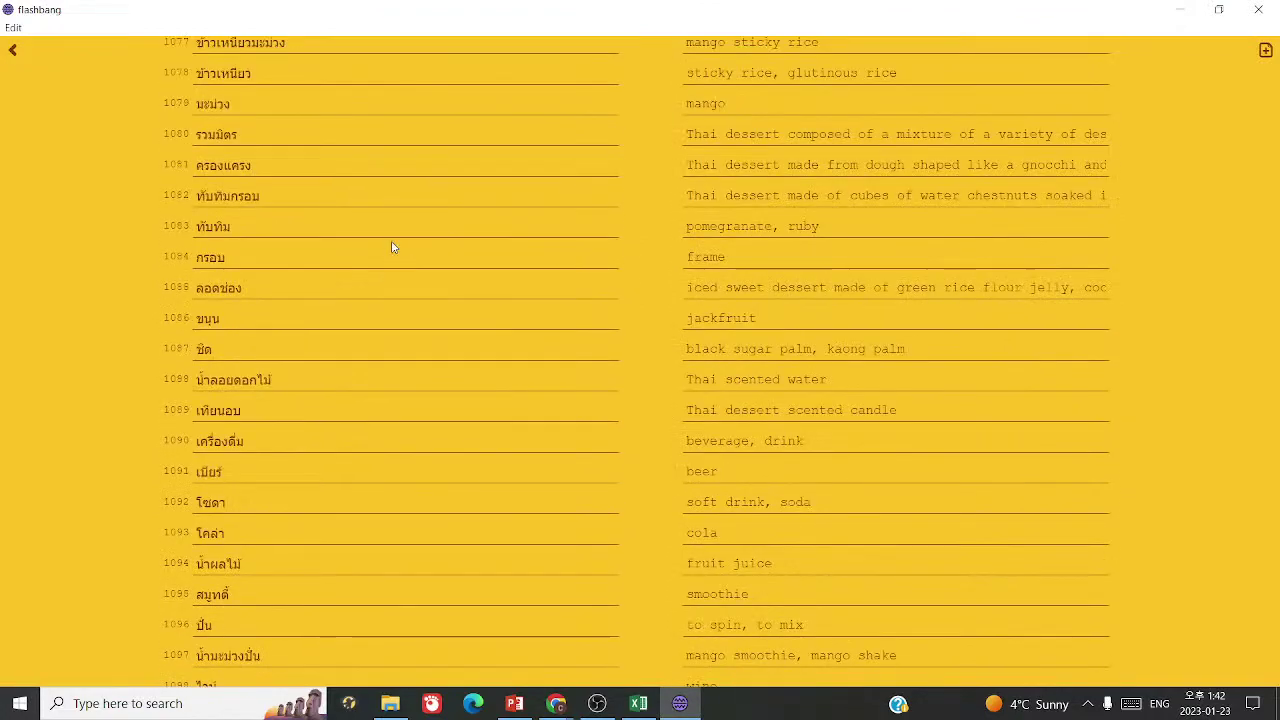
scroll(366, 197, up, 3)
click(364, 264)
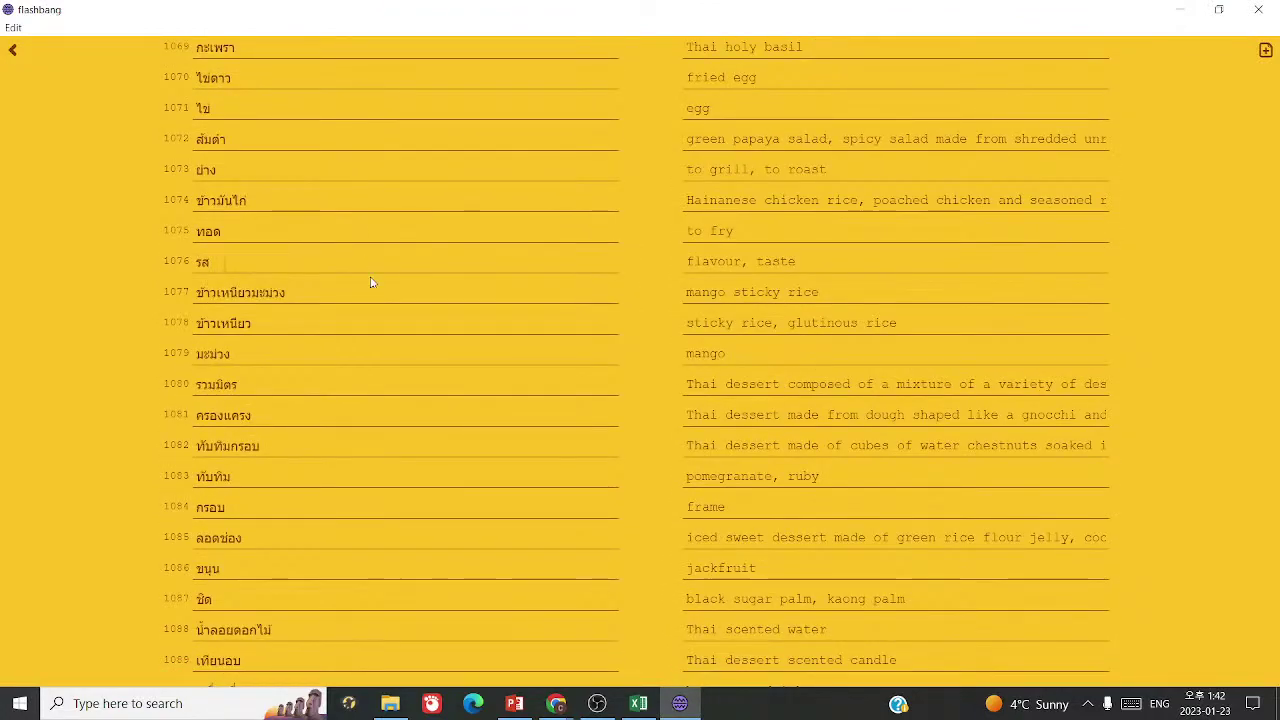
text(/ รสชาติ)
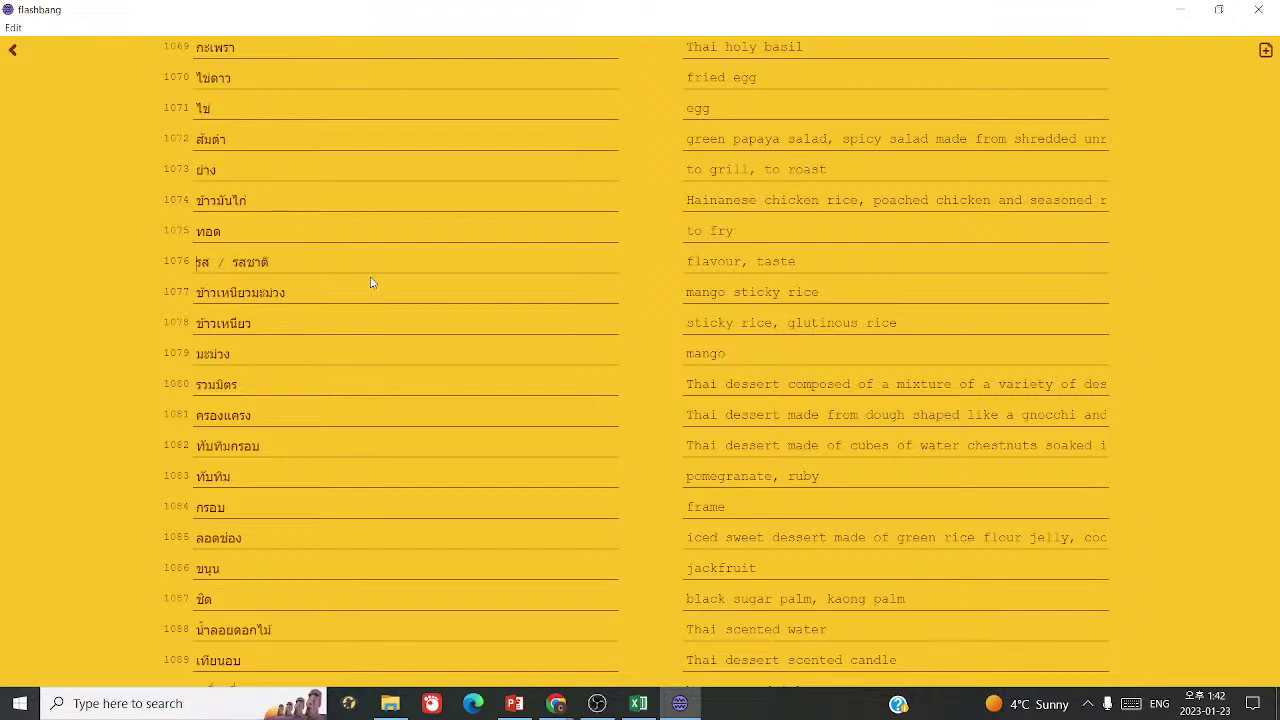
scroll(134, 414, down, 12)
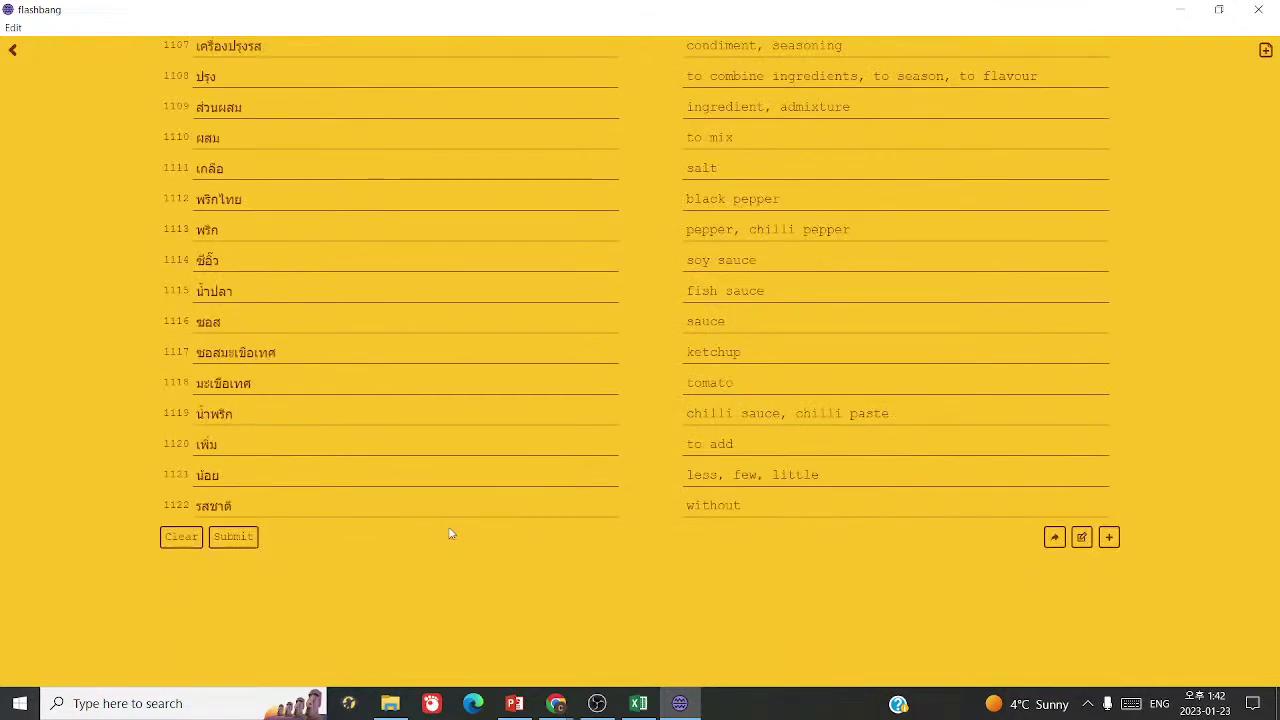
- Copy หวาน from the Flavours slide in PowerPoint and search the Excel word list for it
click(638, 703)
click(514, 703)
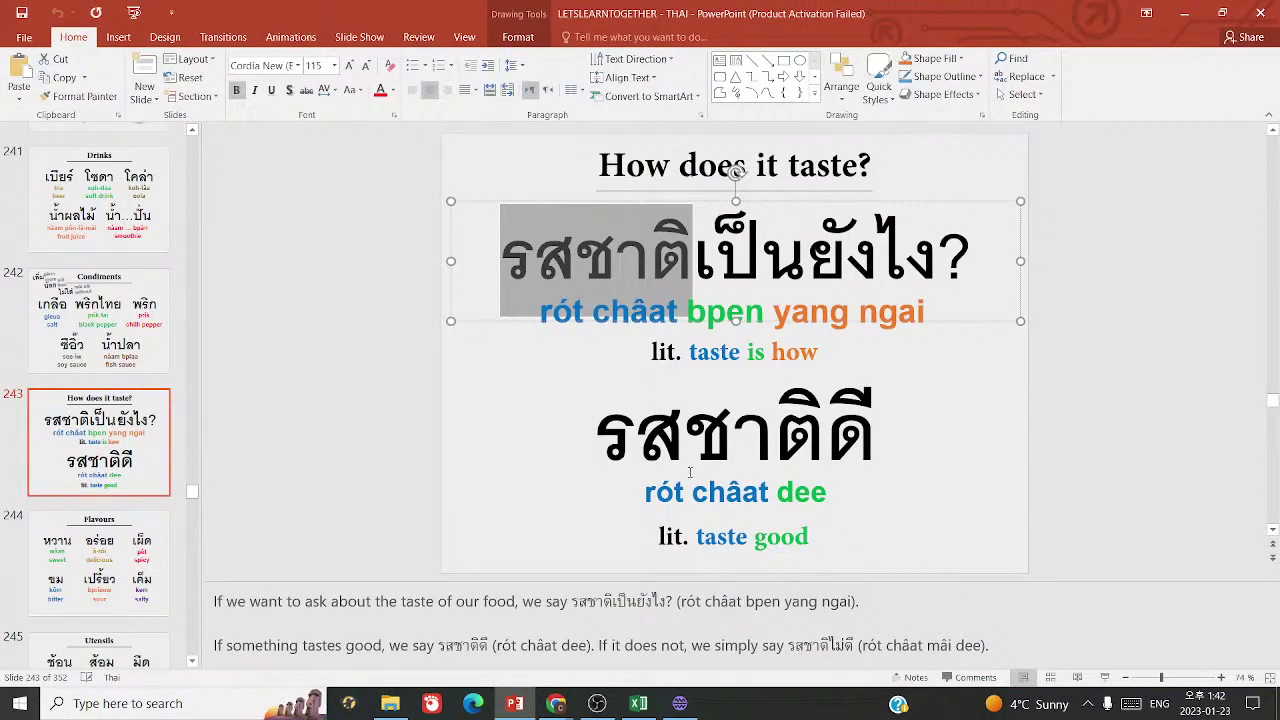
click(360, 620)
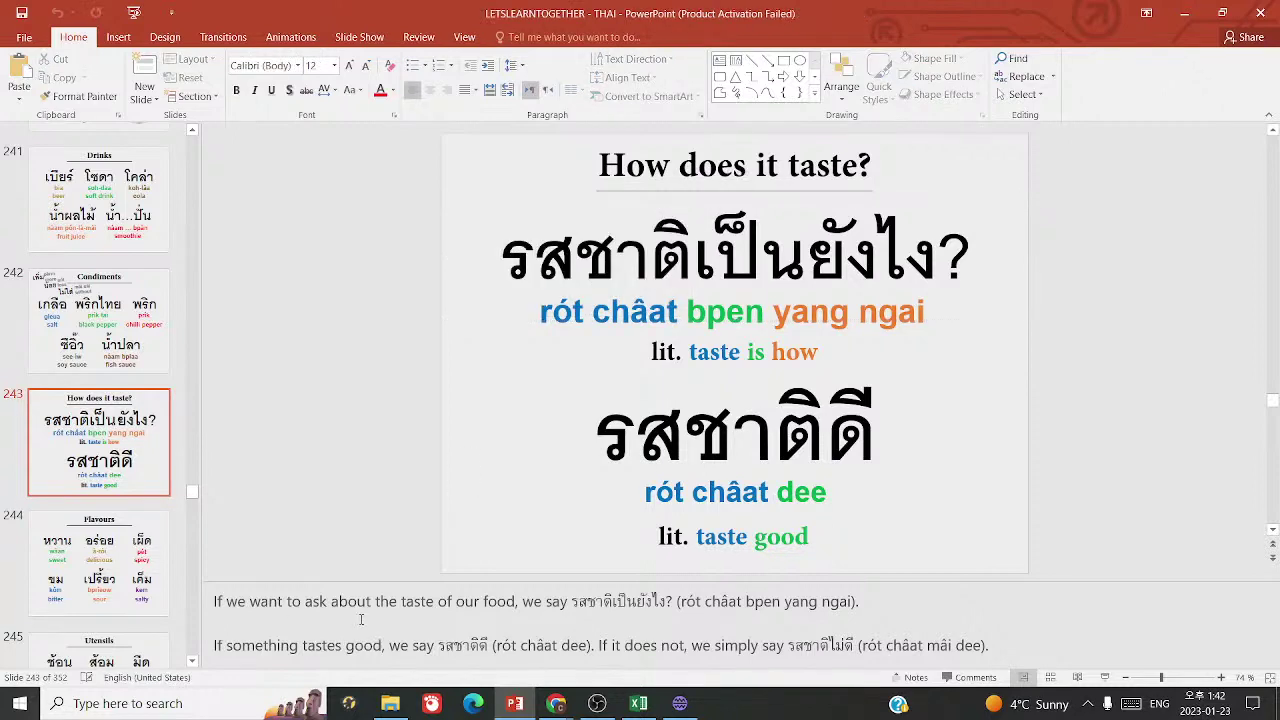
key(shift+F4)
key(ctrl+c)
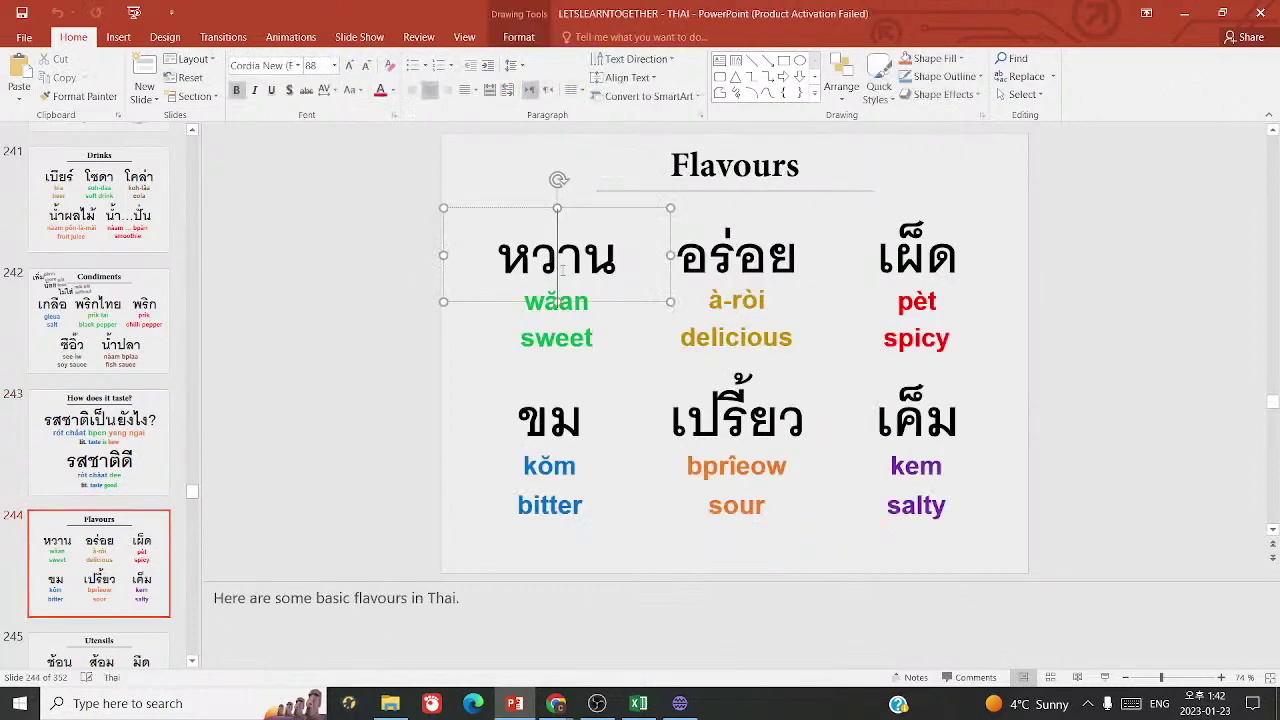
click(638, 703)
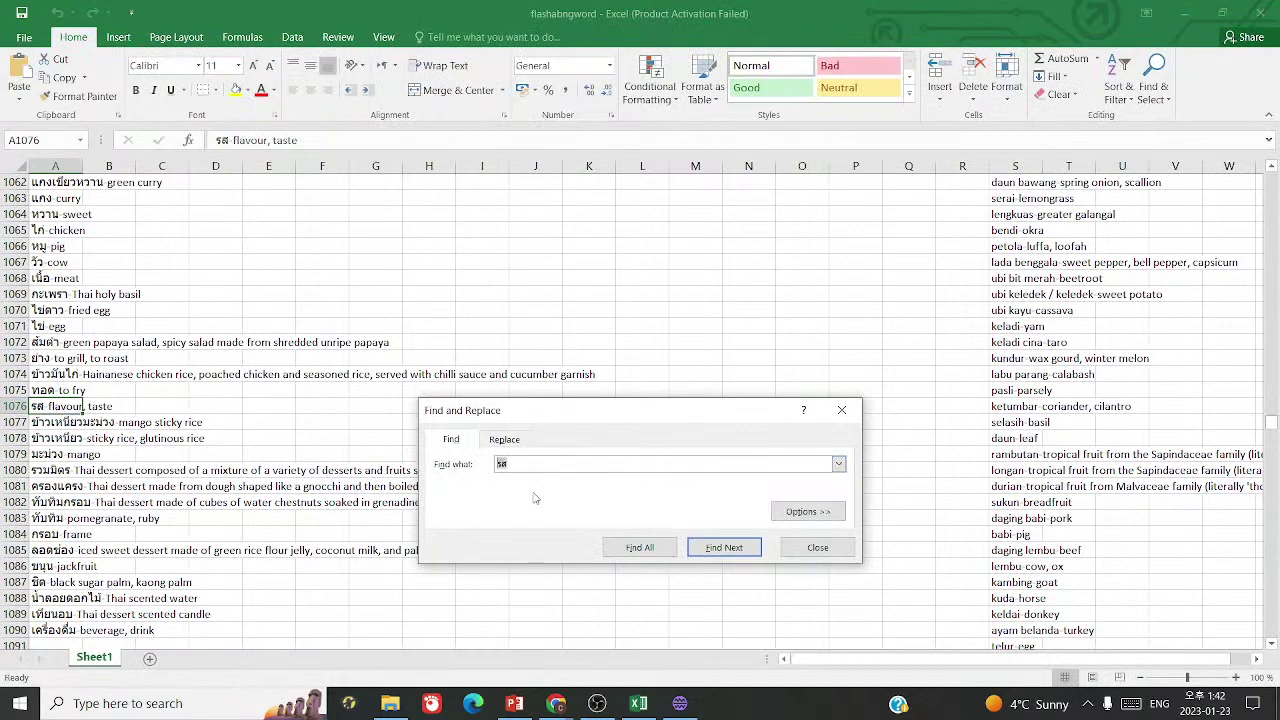
key(ctrl+v)
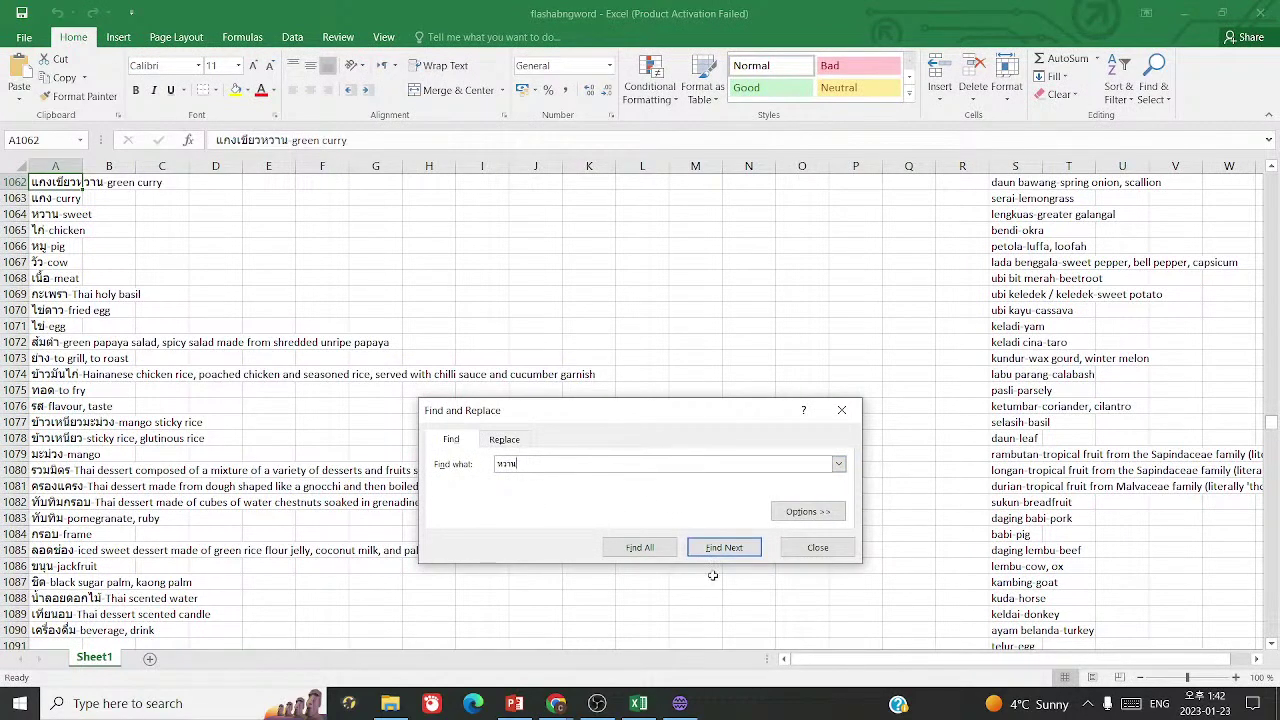
click(514, 703)
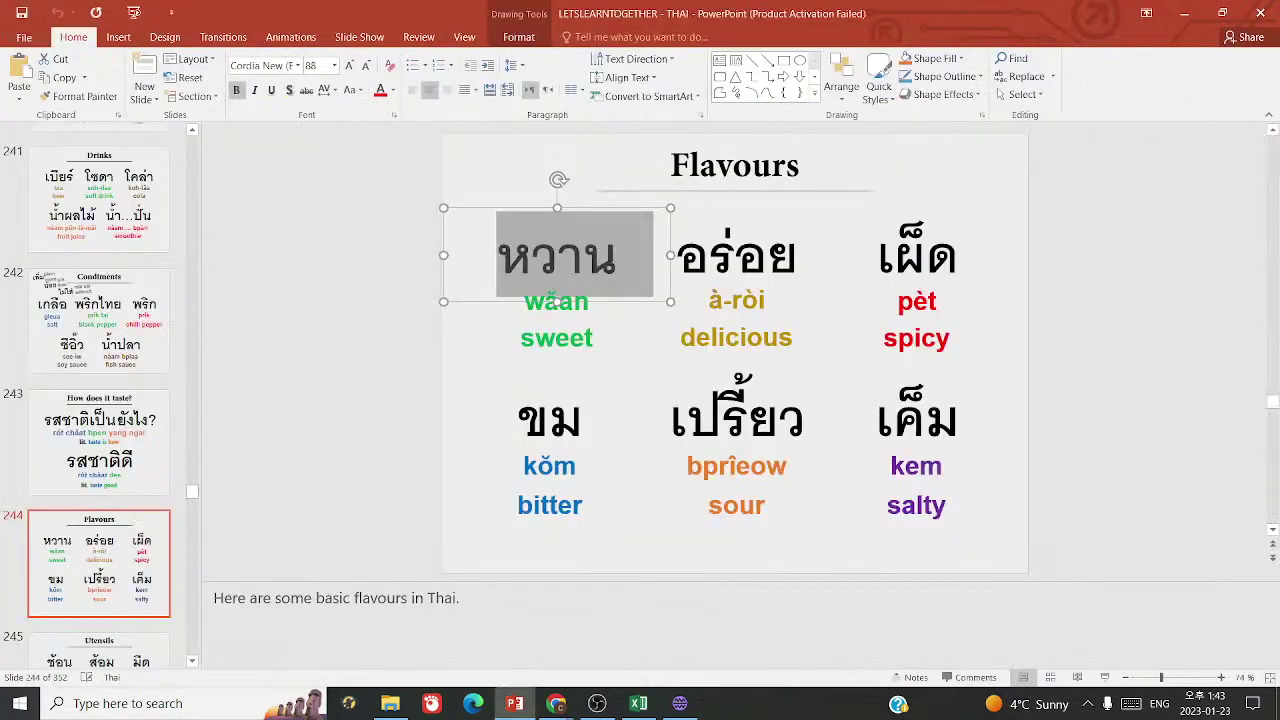
click(638, 703)
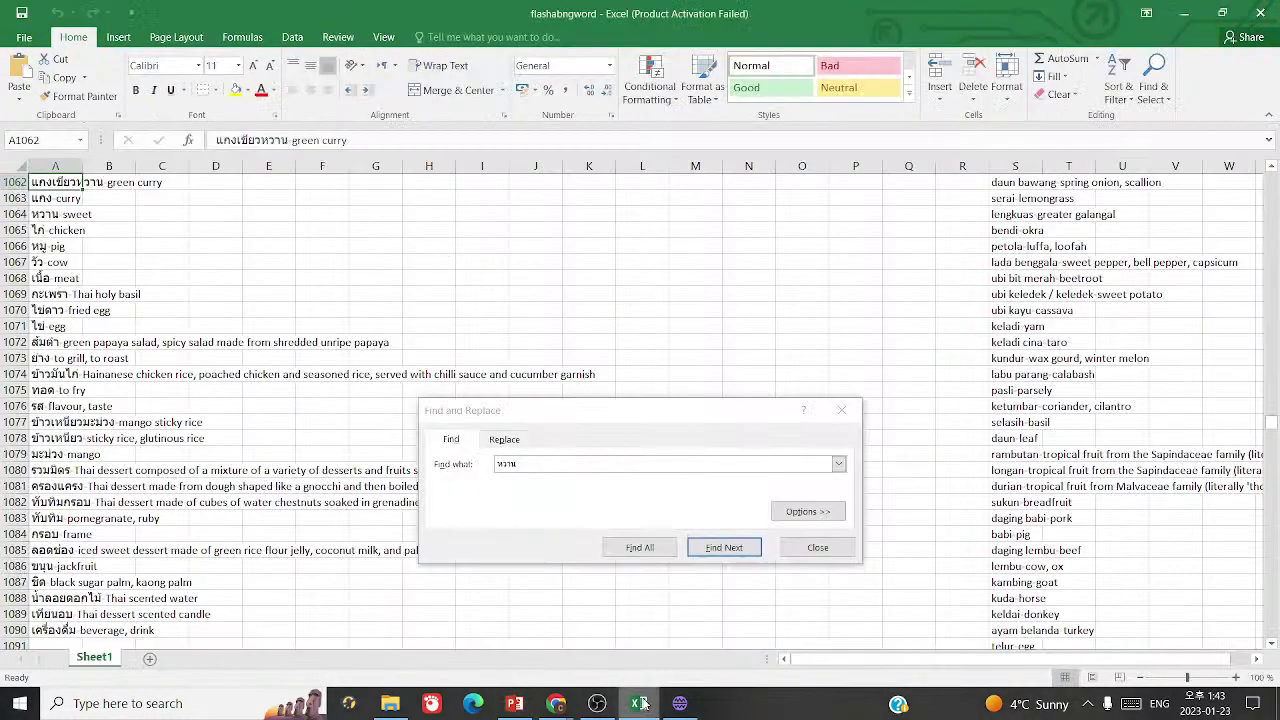
- Copy อร่อย from the Flavours slide in PowerPoint and search the Excel word list for it
click(514, 703)
double_click(748, 258)
key(ctrl+c)
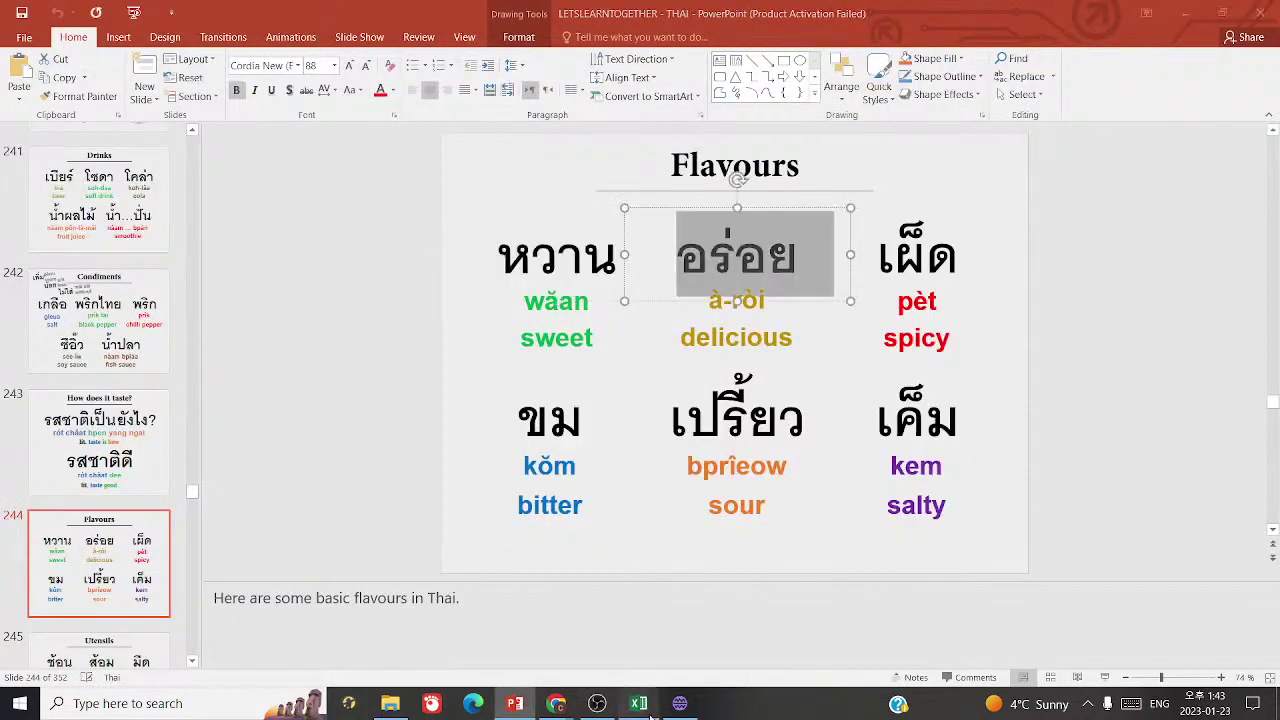
click(638, 703)
double_click(596, 459)
key(ctrl+v)
click(724, 547)
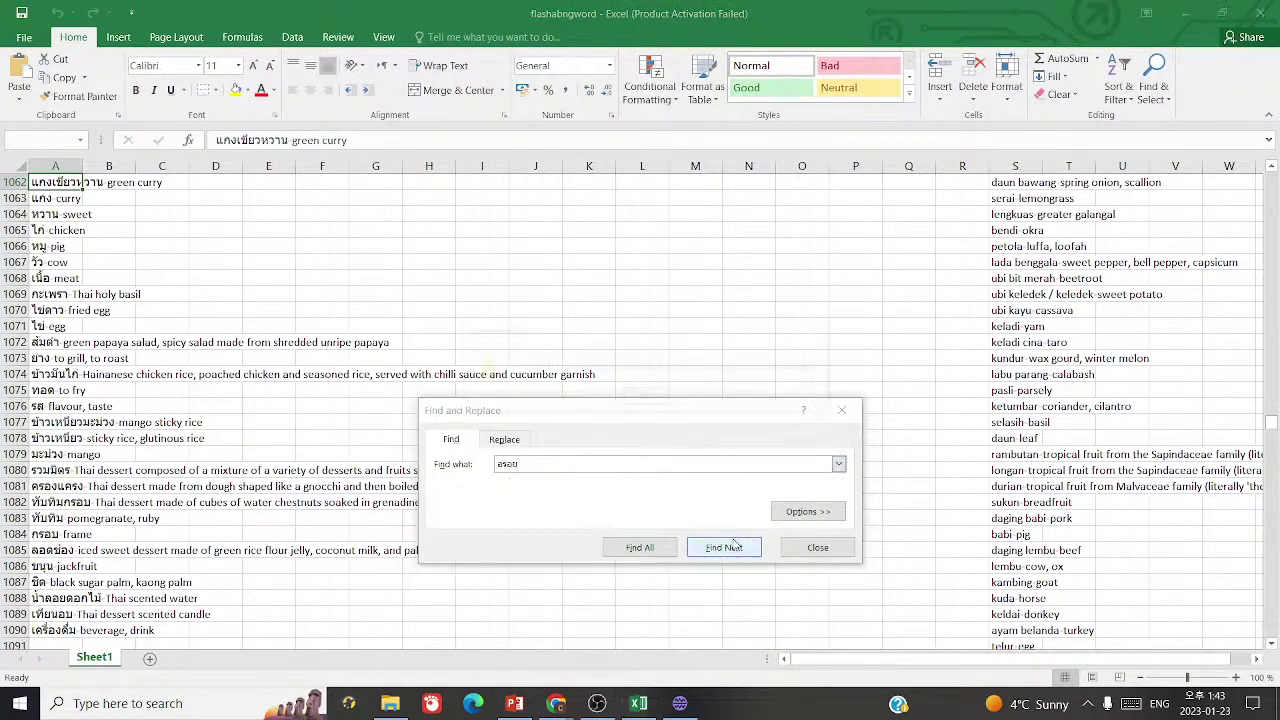
click(646, 398)
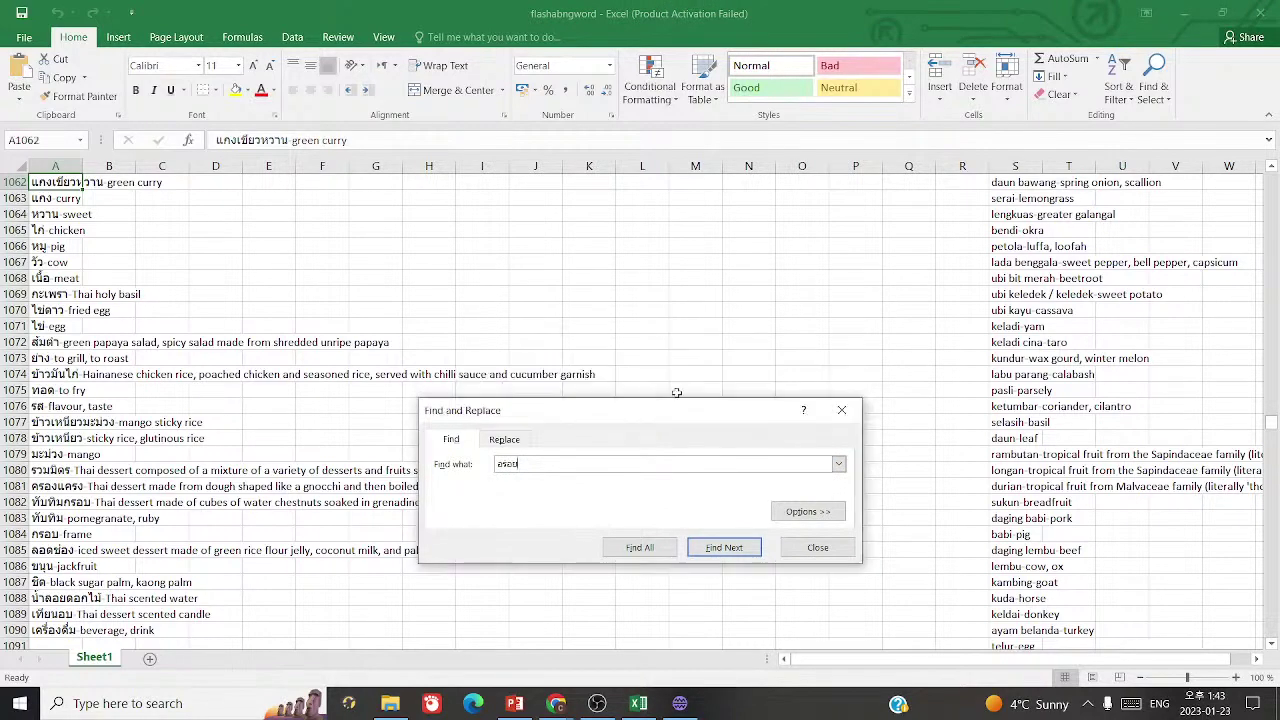
- Close the search and locate the entry "sedap-delicious, tasty, fragrant" in column S of the word list
click(1050, 433)
scroll(1124, 388, up, 8)
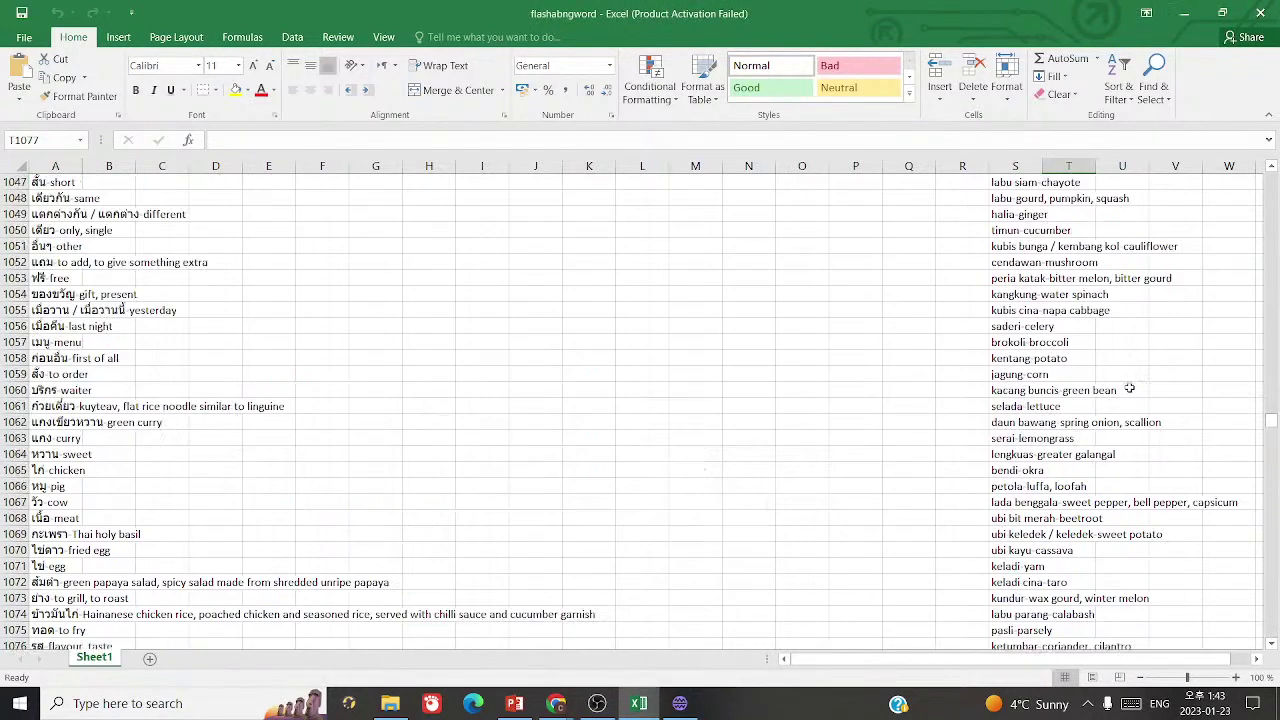
scroll(1124, 388, up, 14)
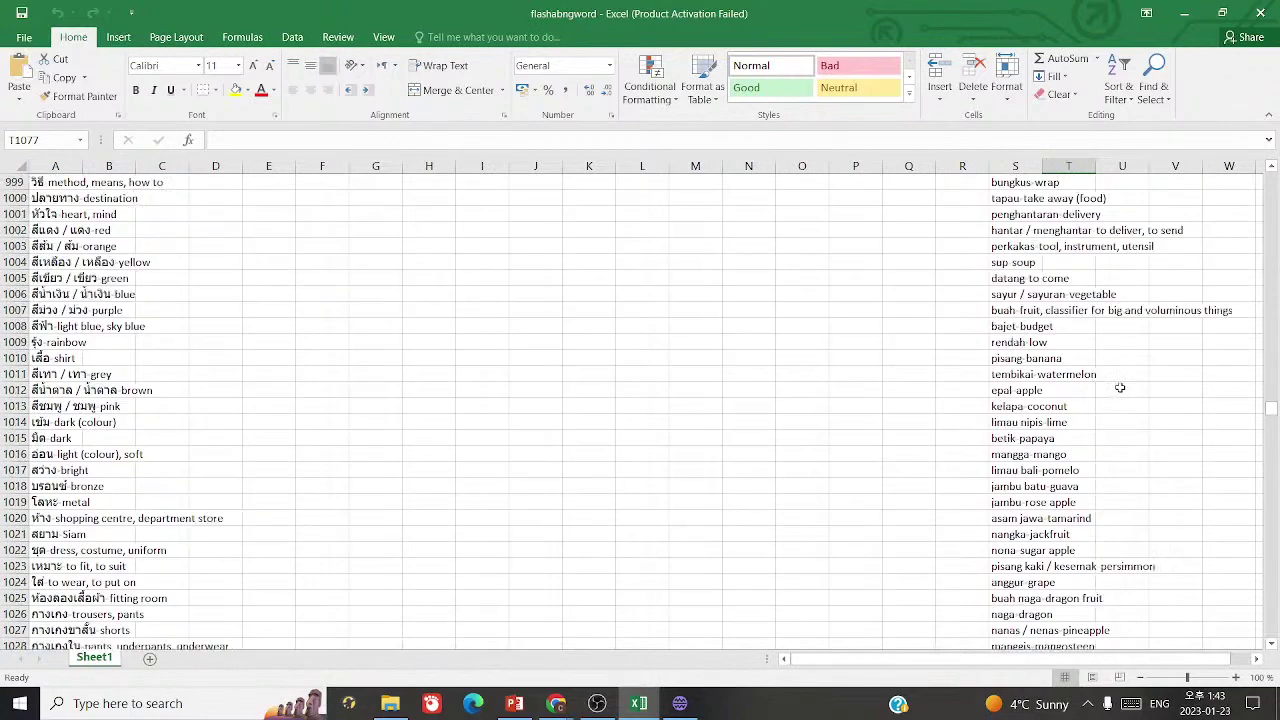
scroll(1112, 390, up, 7)
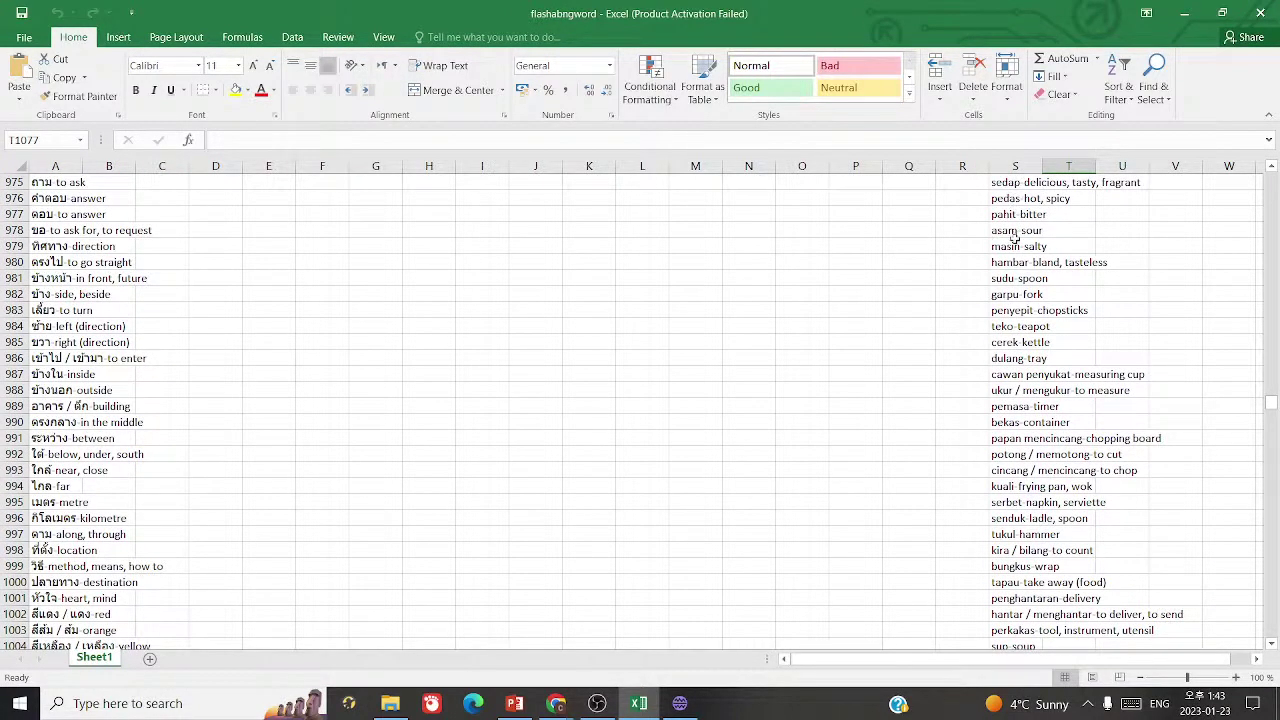
scroll(1002, 284, up, 2)
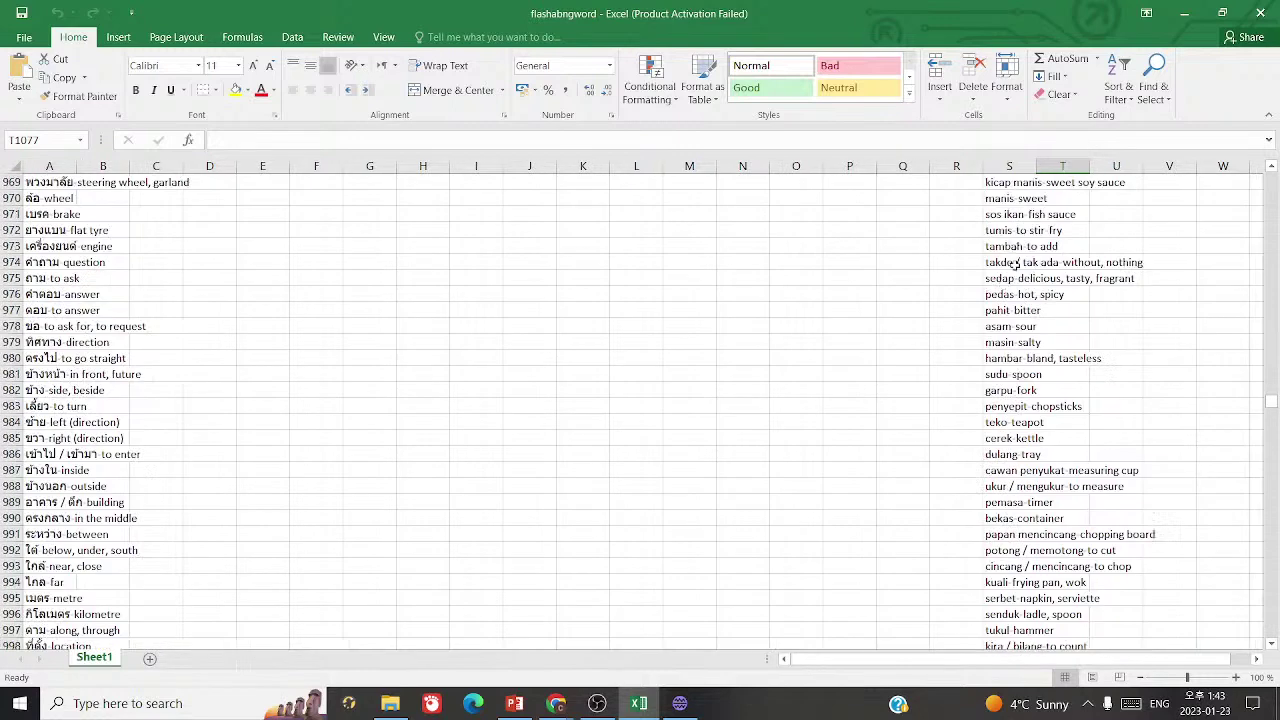
click(1016, 264)
click(1010, 277)
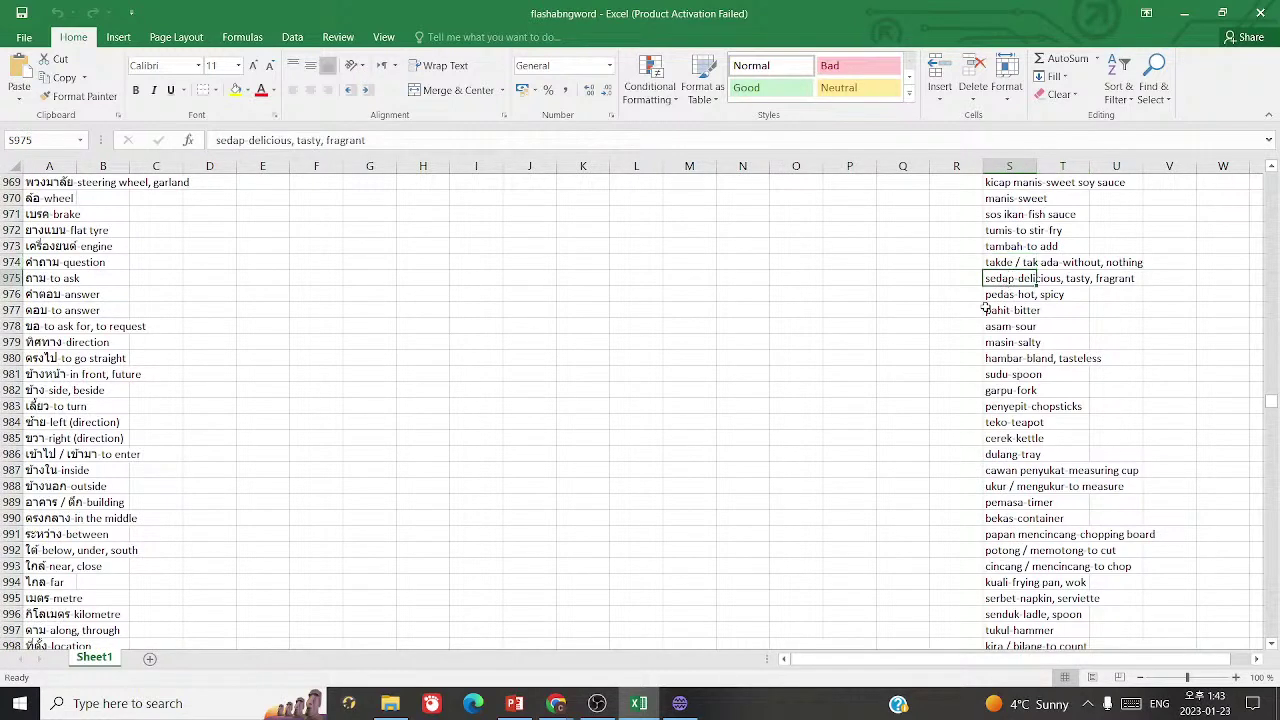
- Look up อร่อย in the thai2english dictionary in Chrome and examine its meaning, example sentences and the words within them
click(556, 703)
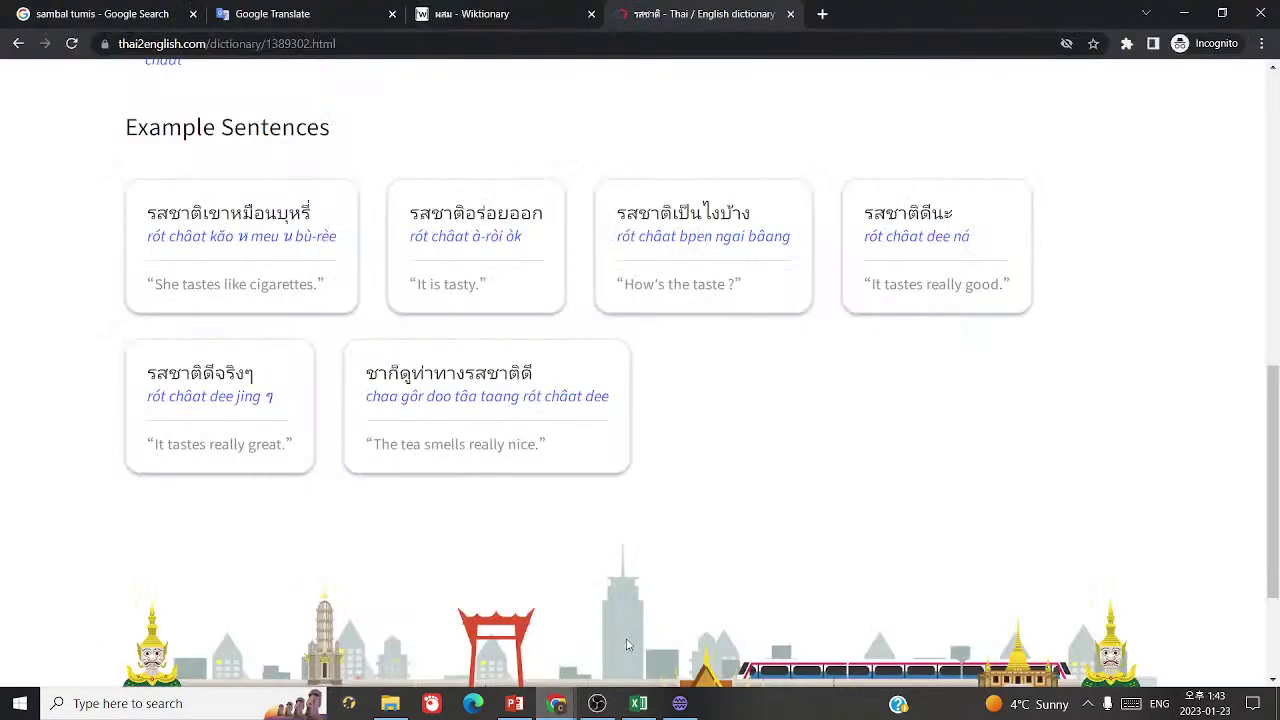
scroll(663, 550, up, 5)
scroll(663, 550, up, 3)
key(ctrl+a)
key(ctrl+v)
click(680, 318)
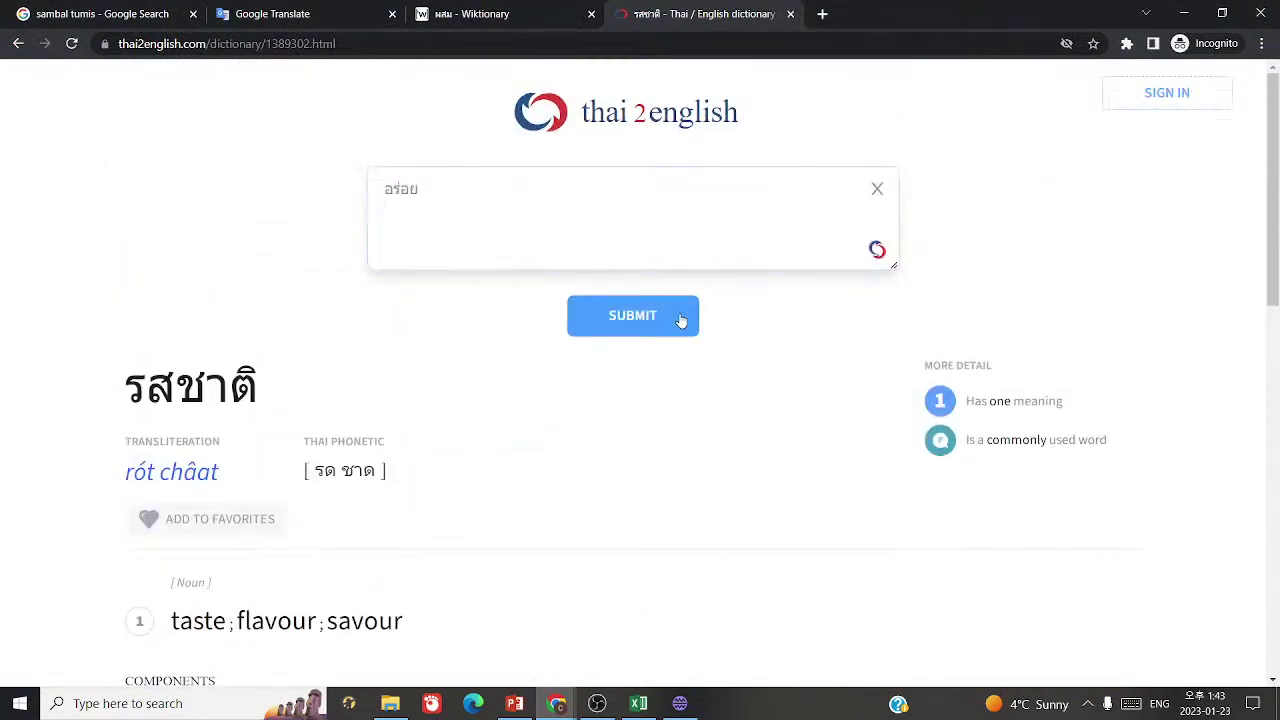
scroll(757, 482, down, 3)
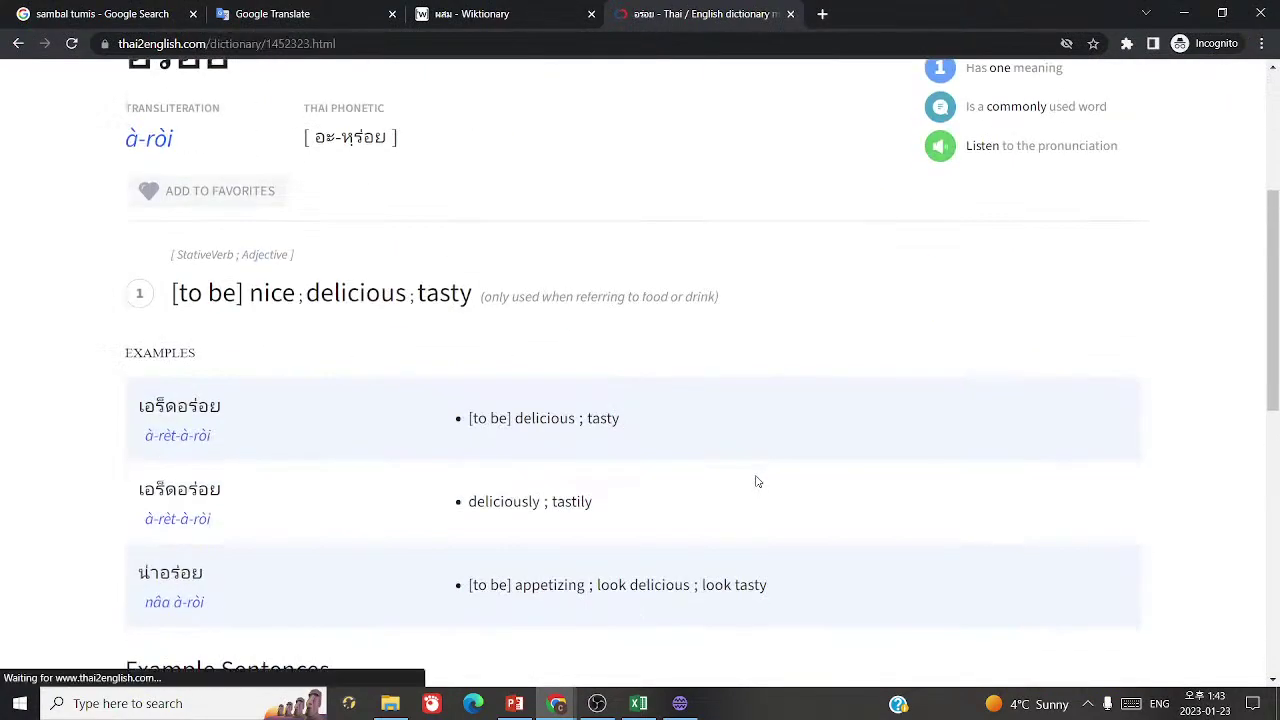
scroll(757, 482, down, 6)
scroll(757, 482, up, 2)
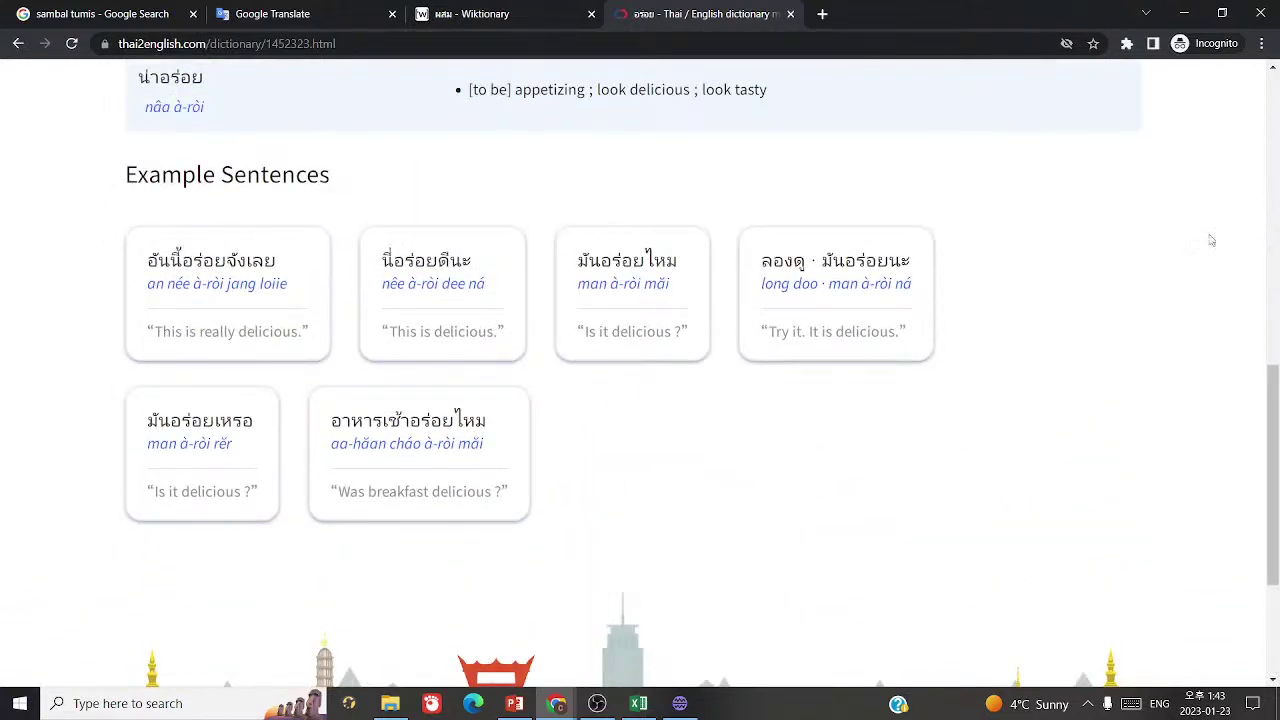
click(866, 262)
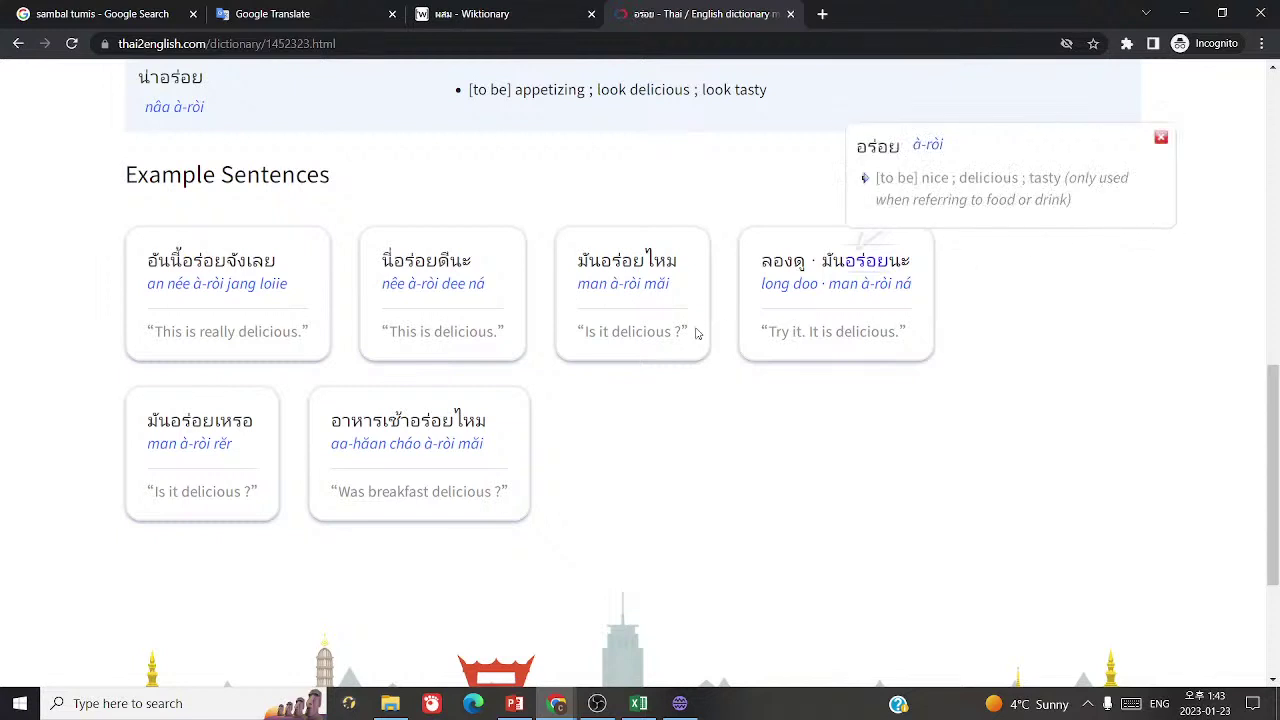
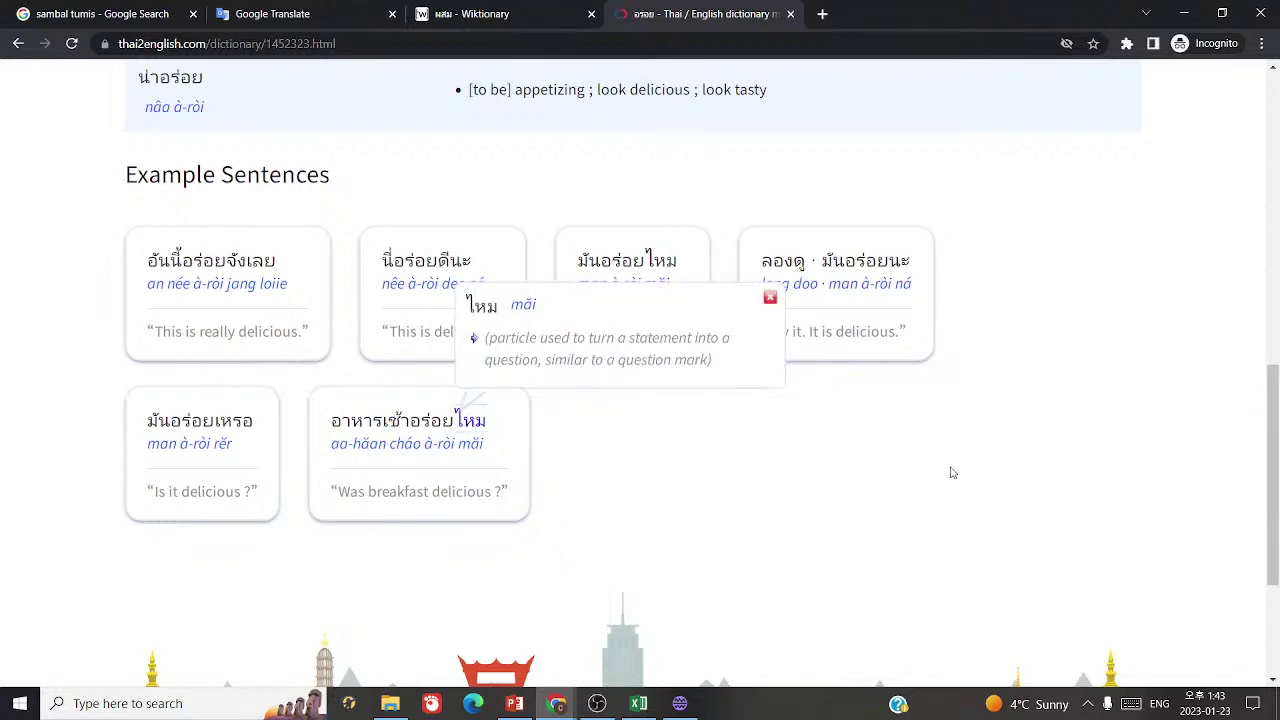
- In flashbang, set card 1122 to prompt อร่อย with the answer "delicious, tasty", add a blank card, and return to Excel
key(alt+Tab)
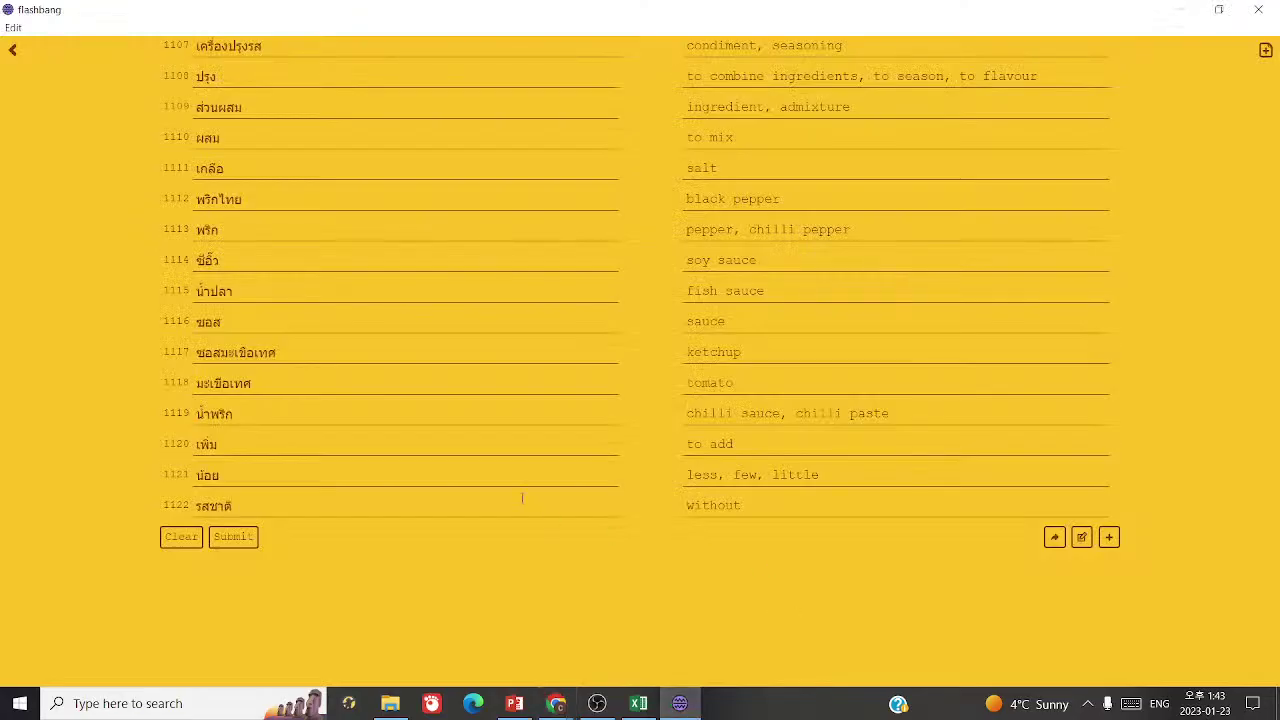
text(อร่อย)
double_click(710, 505)
text(delicious)
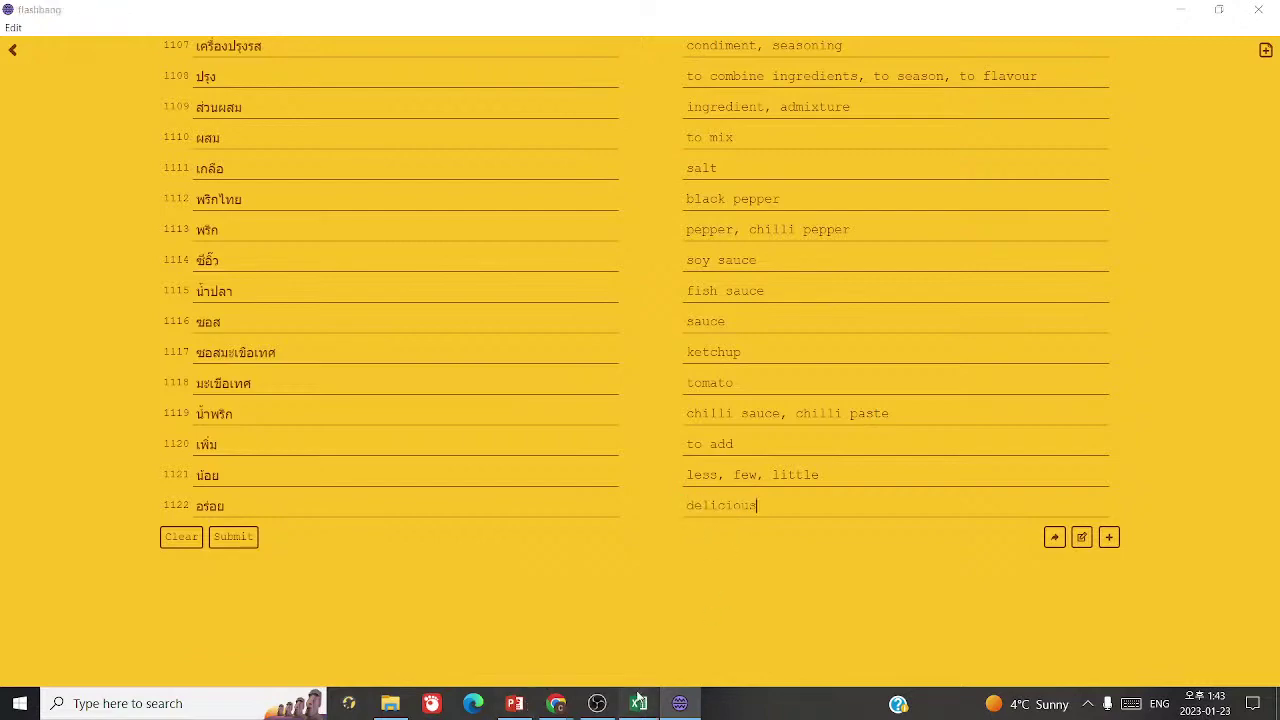
click(638, 700)
mouse_move(680, 700)
click(750, 600)
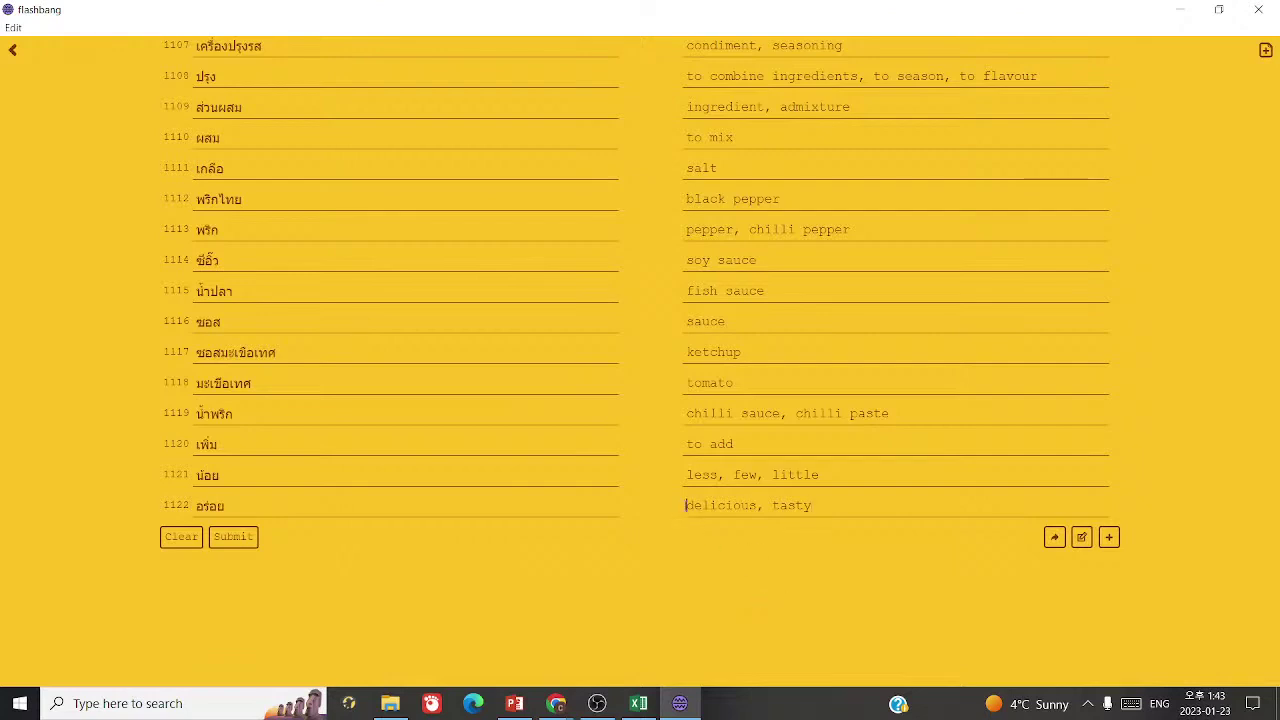
click(1109, 537)
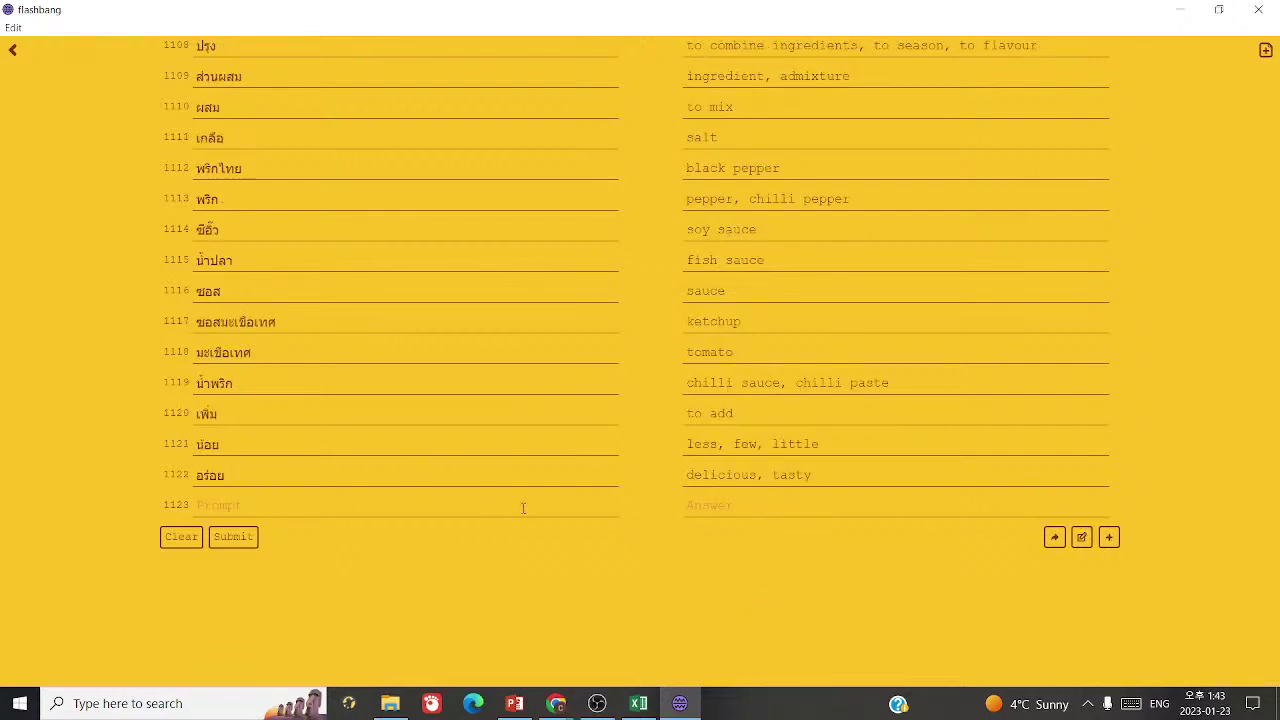
click(638, 703)
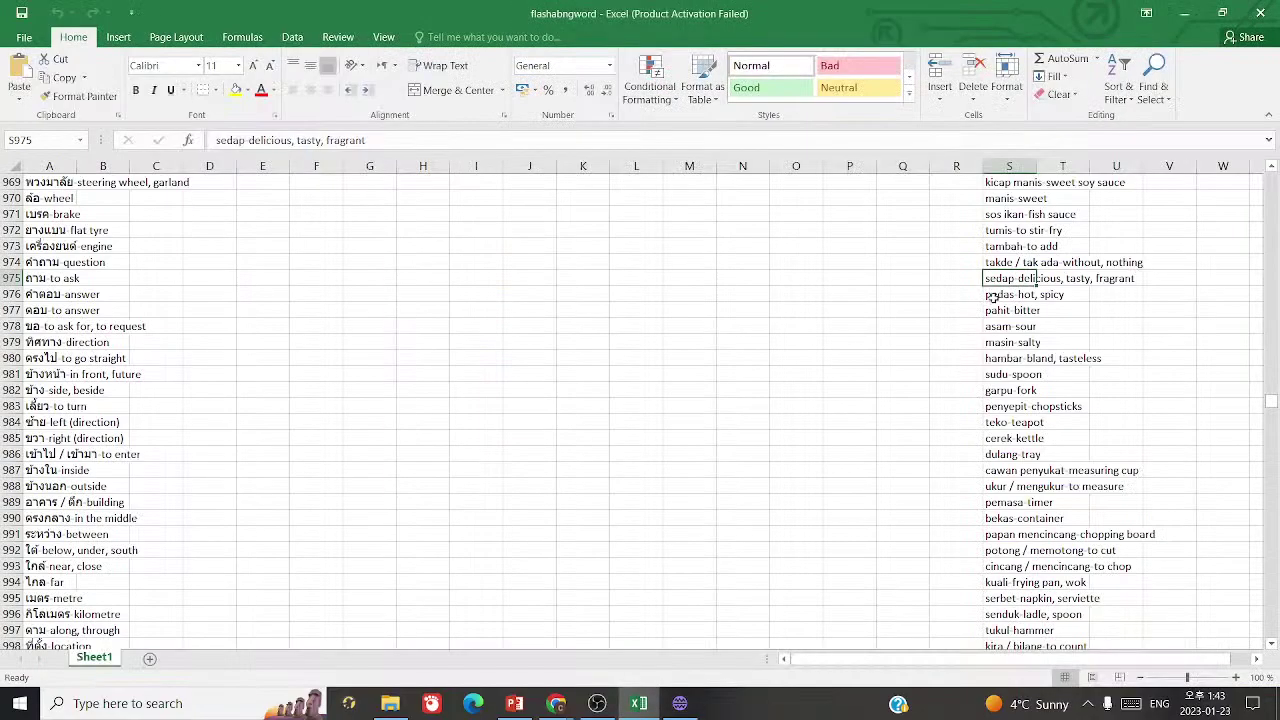
- Copy เผ็ด from the Flavours slide in PowerPoint into flashbang card 1123 with the answer "spicy", and add a blank card
click(514, 703)
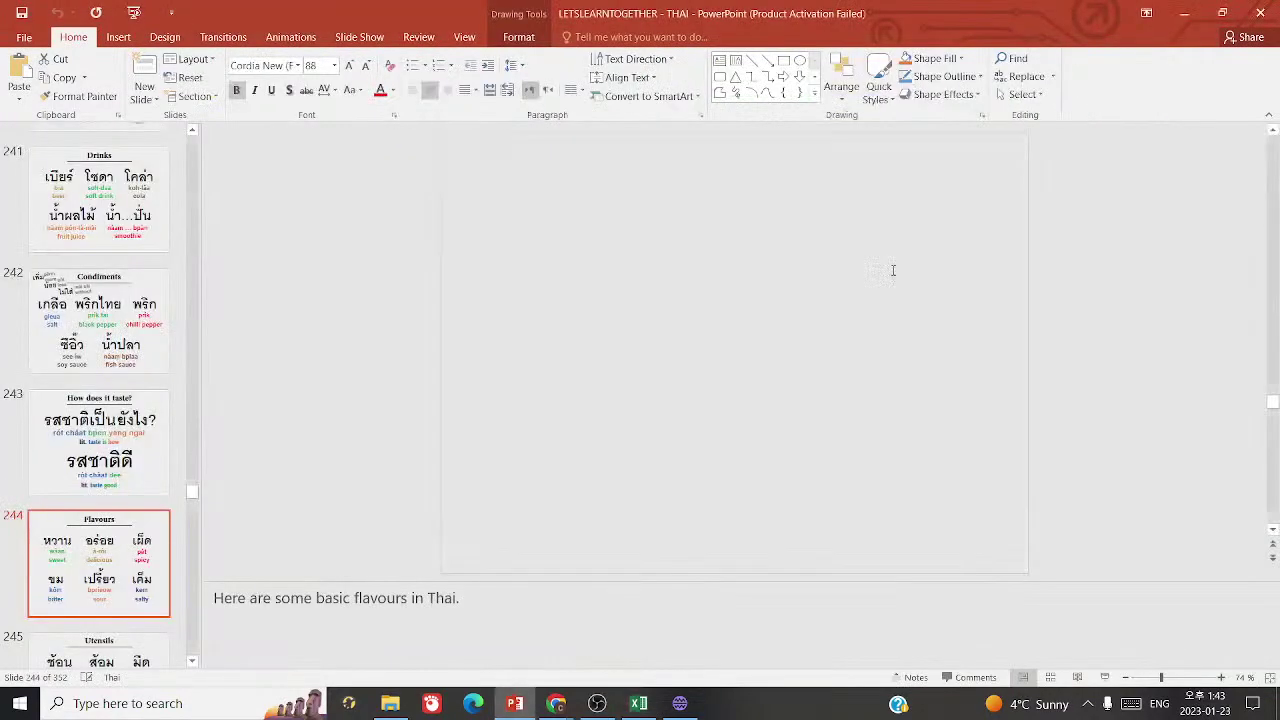
click(893, 270)
double_click(893, 270)
key(ctrl+c)
click(680, 703)
key(ctrl+v)
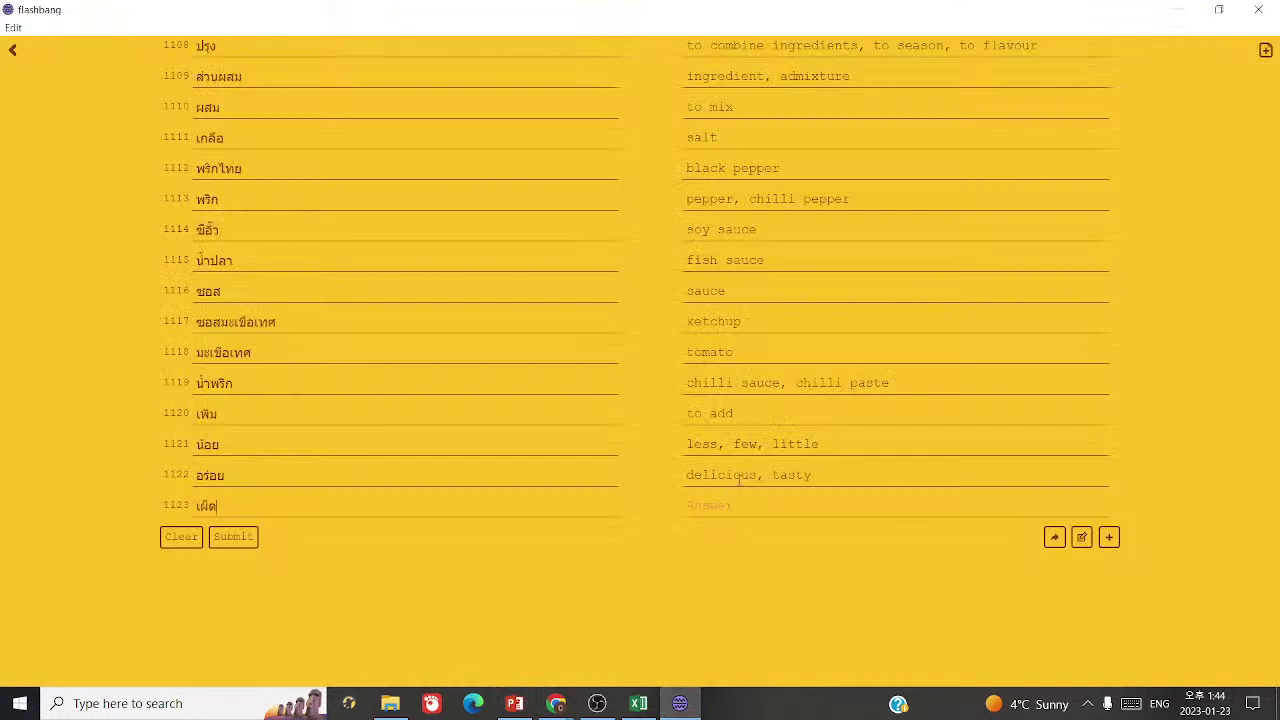
text(spicy)
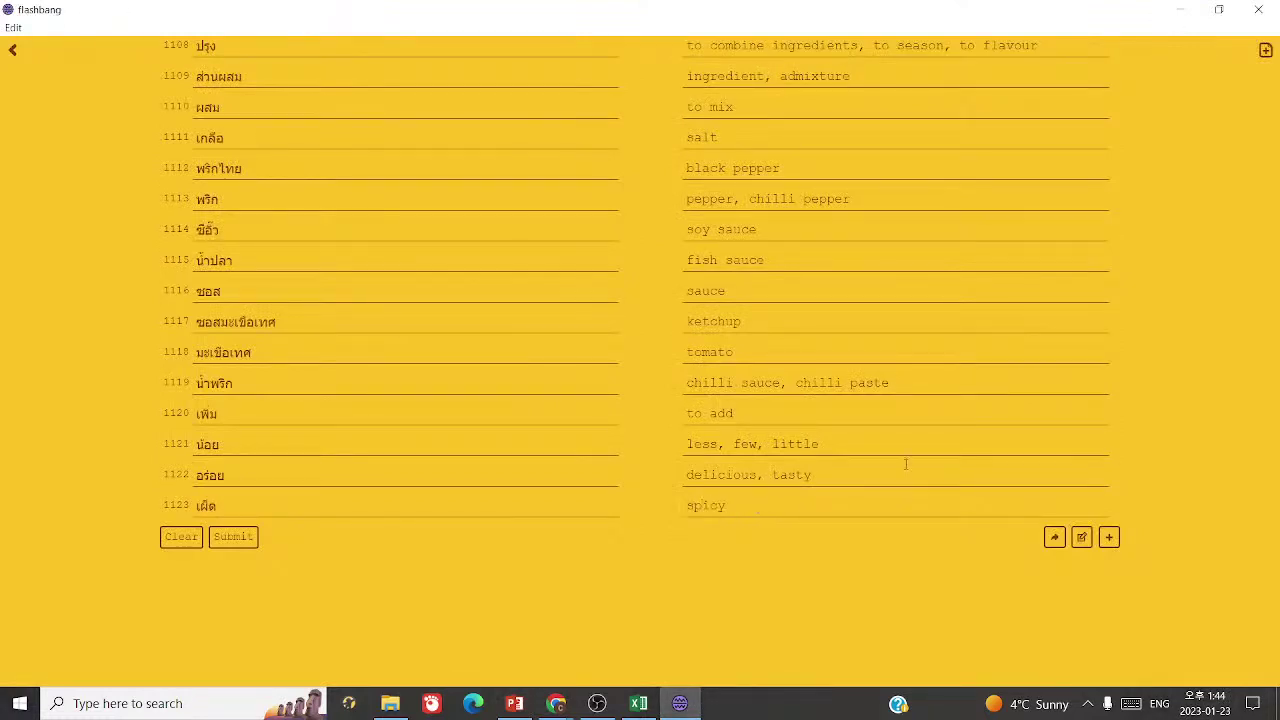
click(1110, 540)
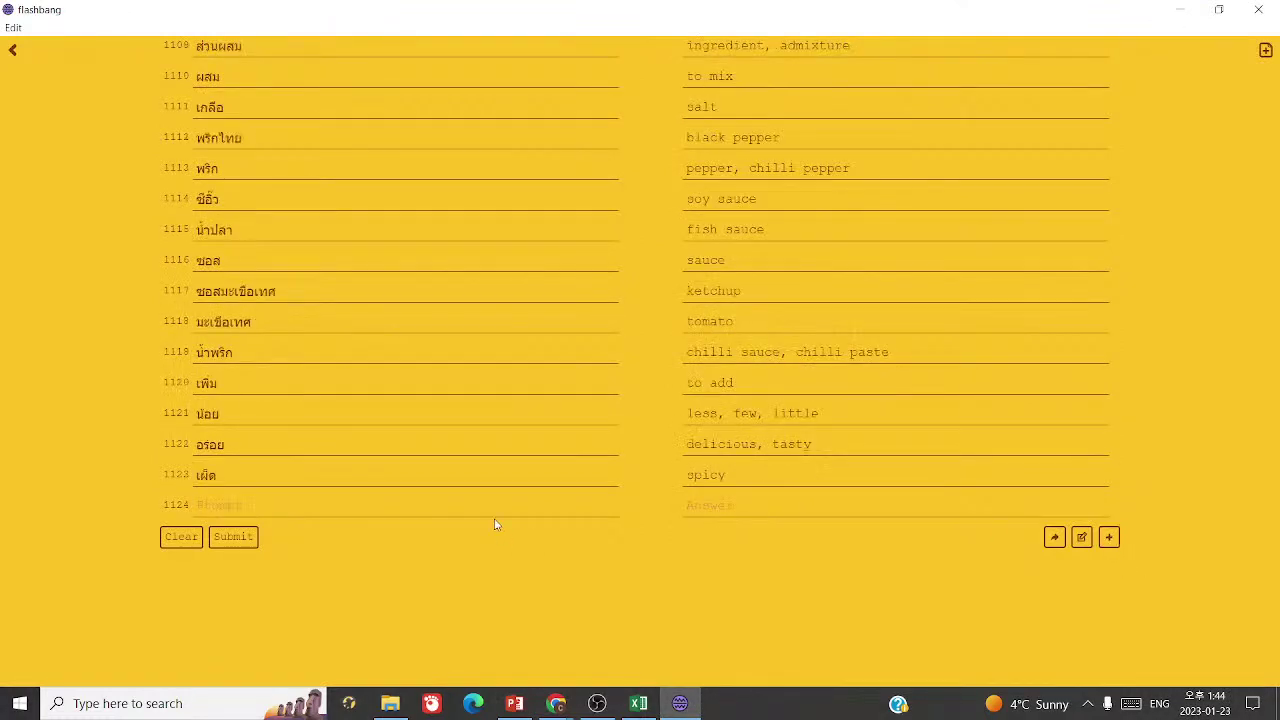
- Check the "pedas-hot, spicy" entry in Excel and look up เผ็ด in the thai2english dictionary, examining its meaning and examples
click(634, 710)
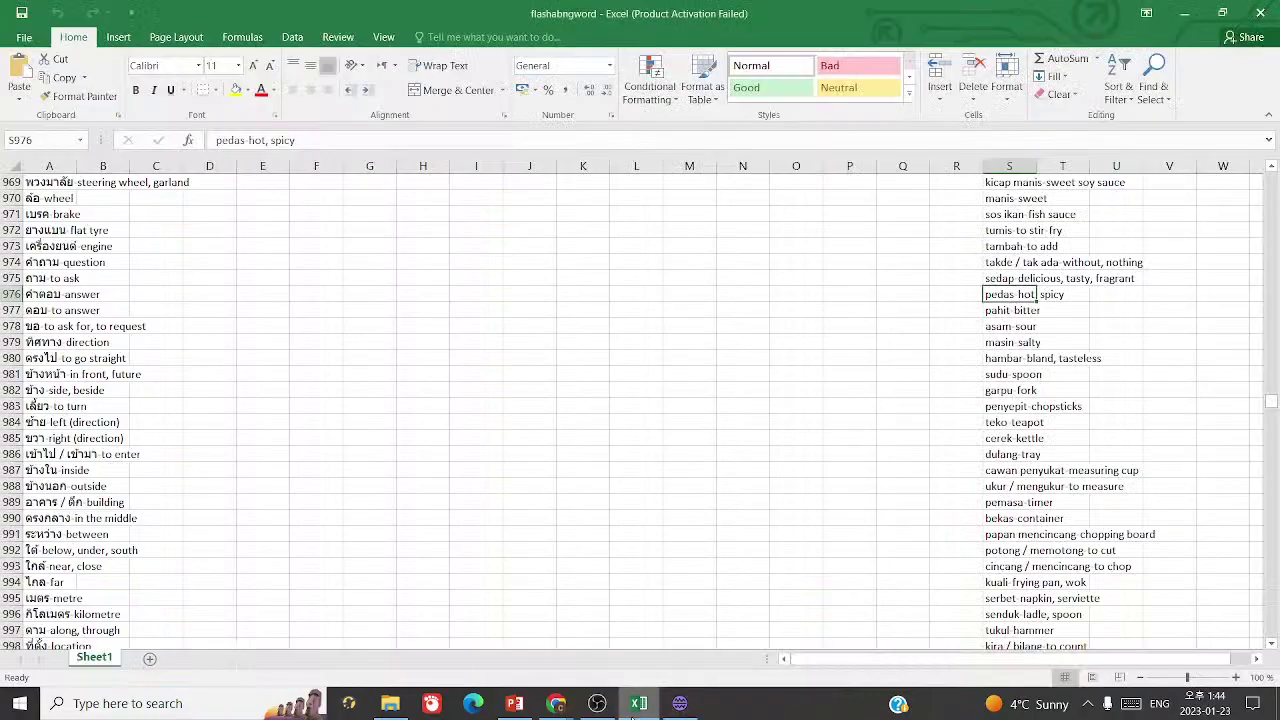
mouse_move(556, 704)
click(652, 625)
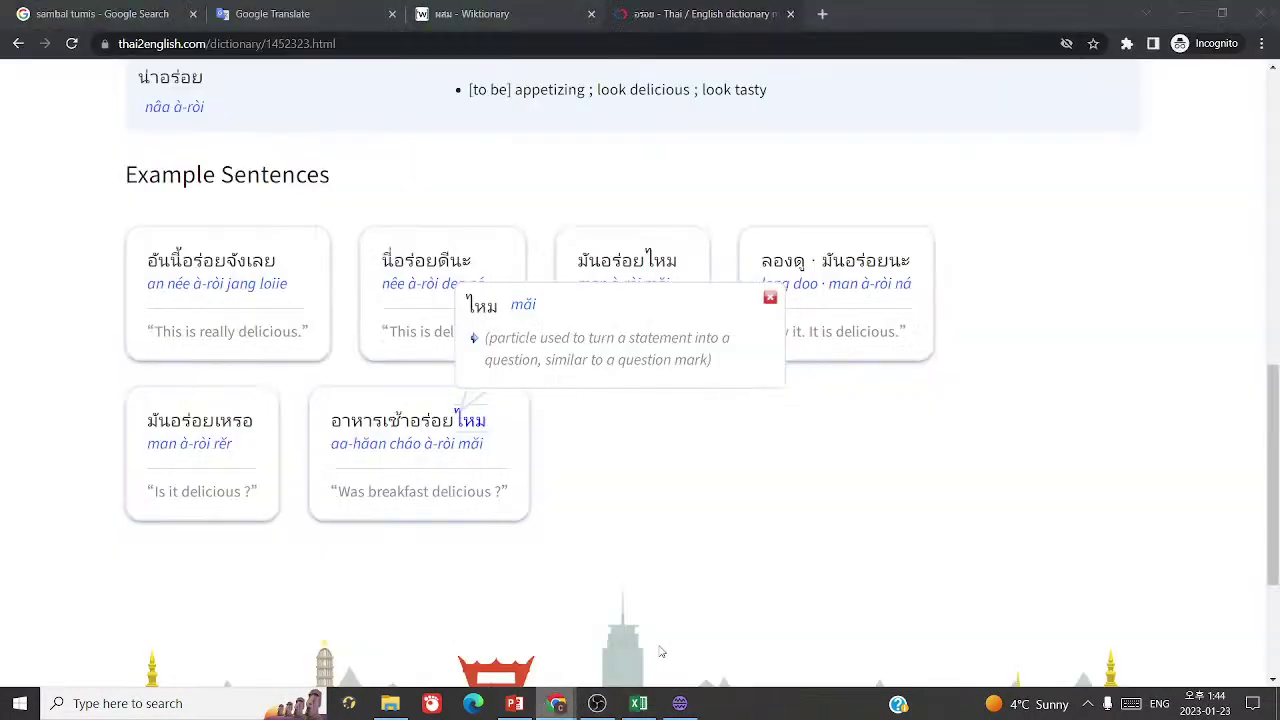
scroll(300, 151, up, 10)
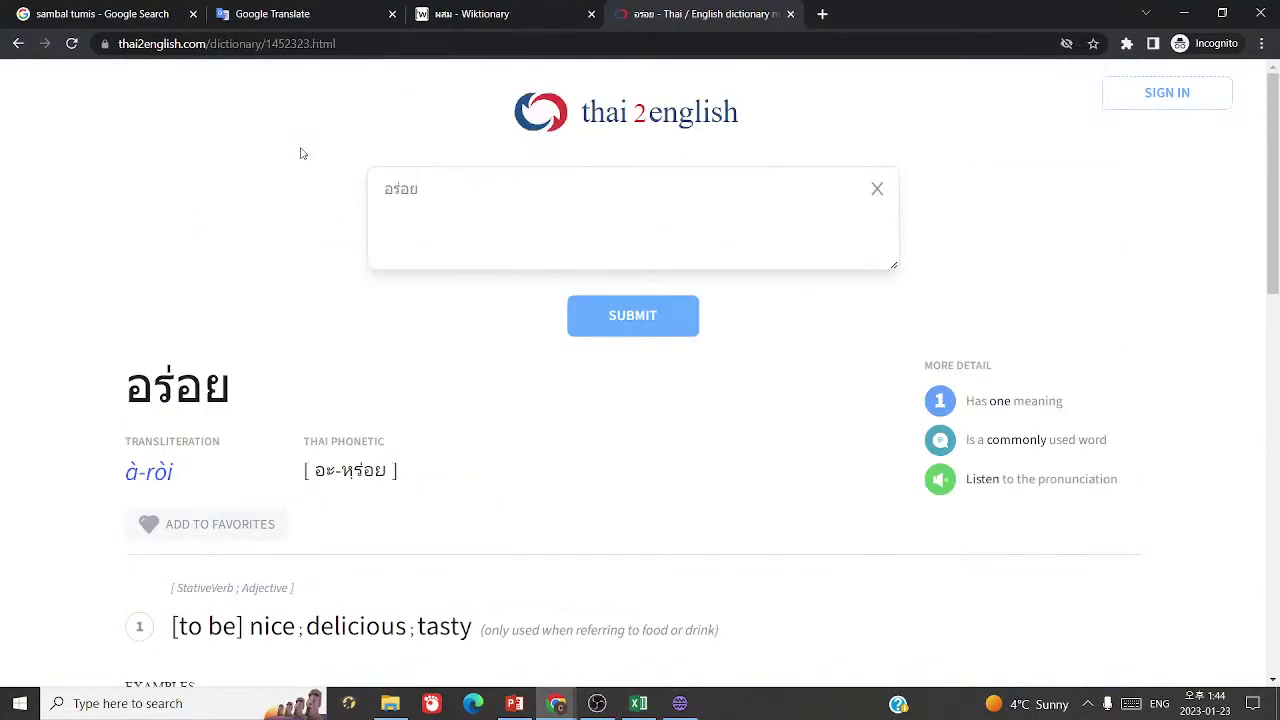
click(571, 240)
click(613, 323)
scroll(770, 525, down, 5)
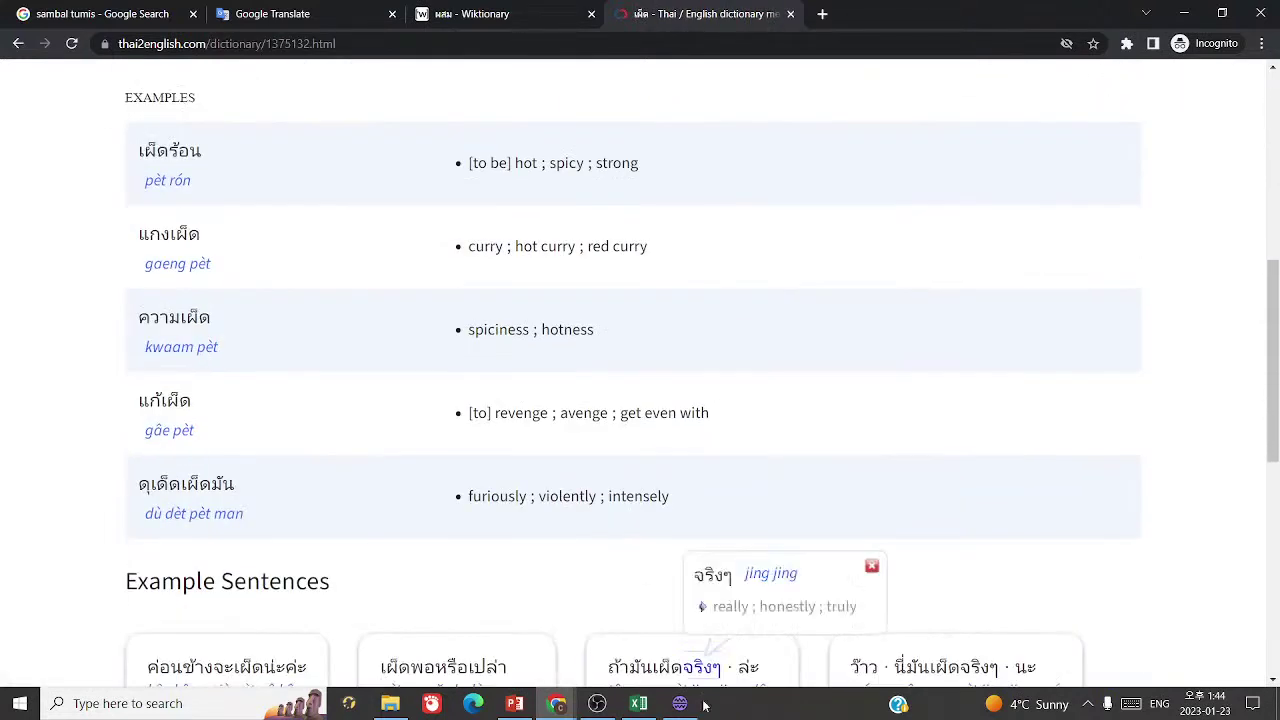
- Return to flashbang and extend the answer of card 1123 to "hot, spicy"
click(638, 704)
click(680, 704)
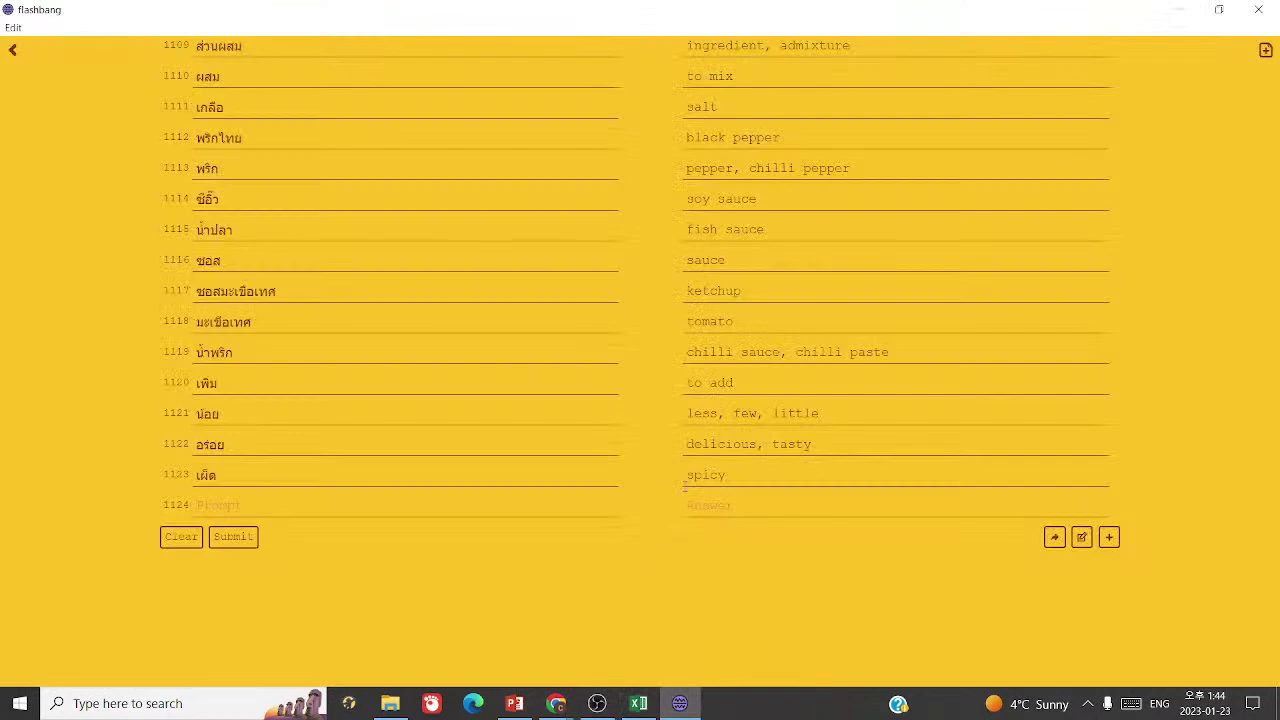
text(hot,)
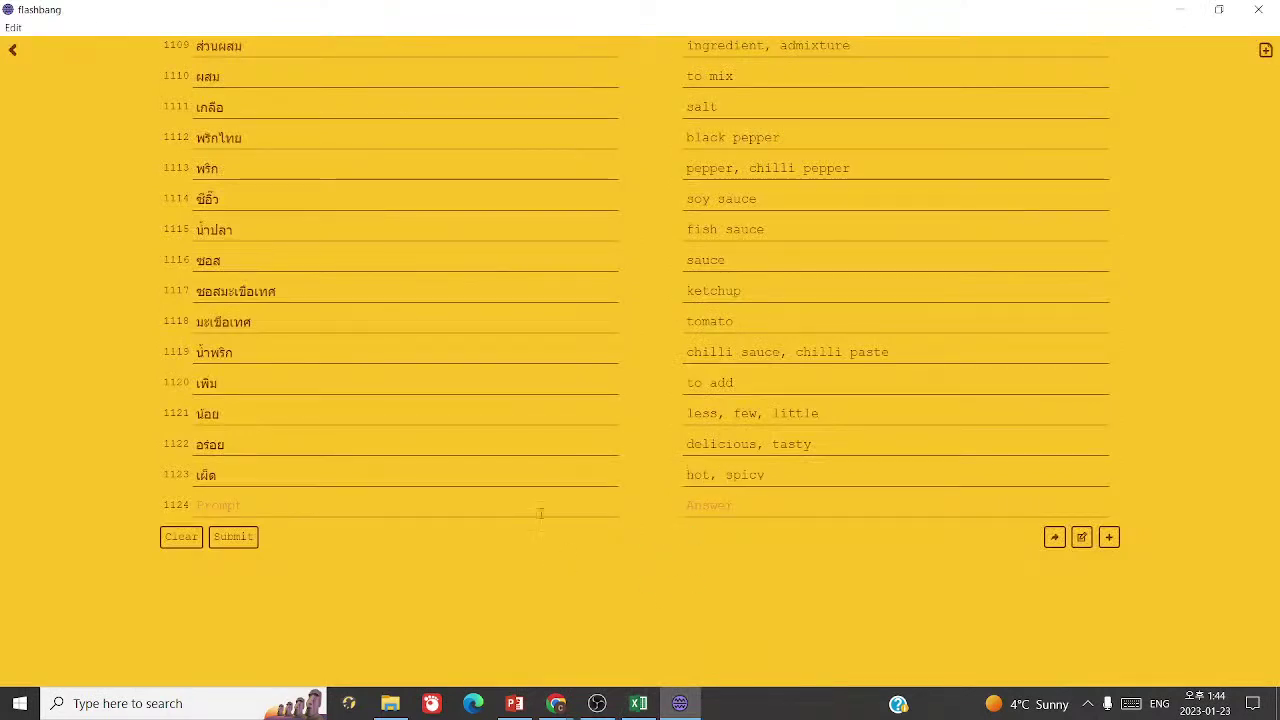
click(540, 512)
- Copy ขม from the Flavours slide in PowerPoint and search the Excel word list for it
click(638, 704)
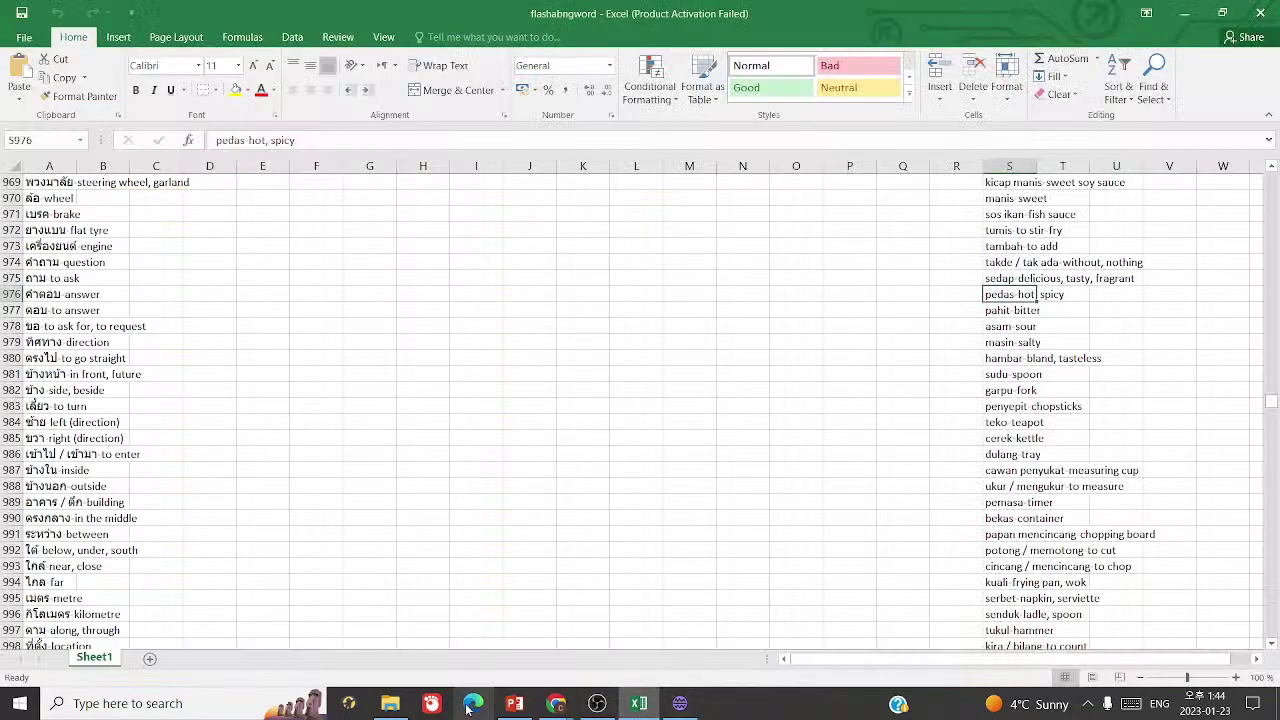
click(512, 704)
click(566, 420)
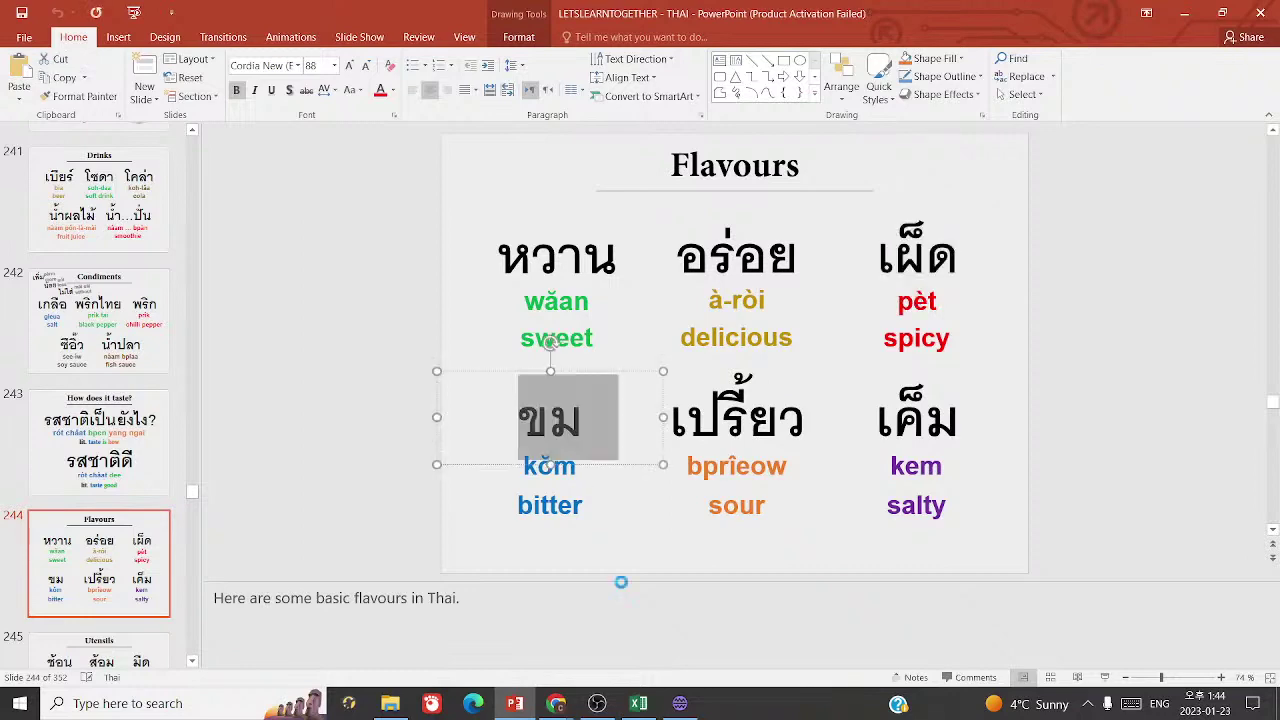
click(638, 704)
key(ctrl+f)
key(ctrl+v)
click(722, 566)
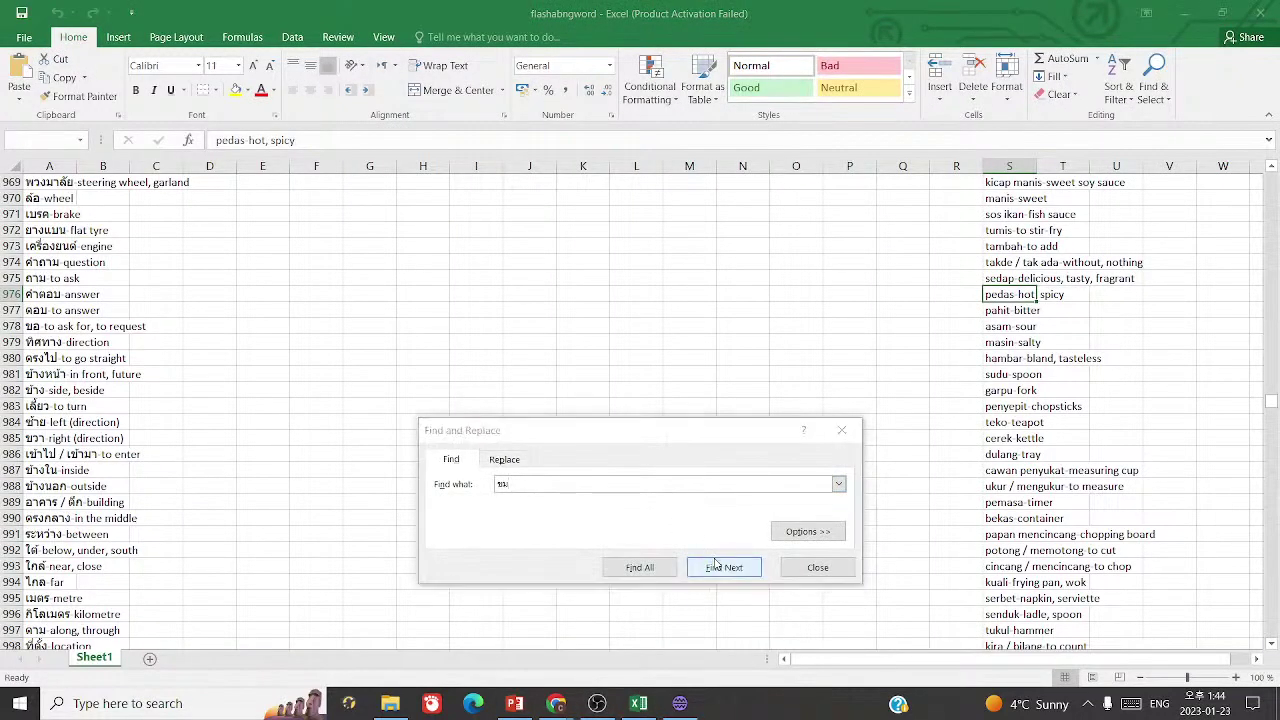
click(645, 398)
- In flashbang, set card 1124 to prompt ขม with the answer "bitter" and add a blank card
click(680, 704)
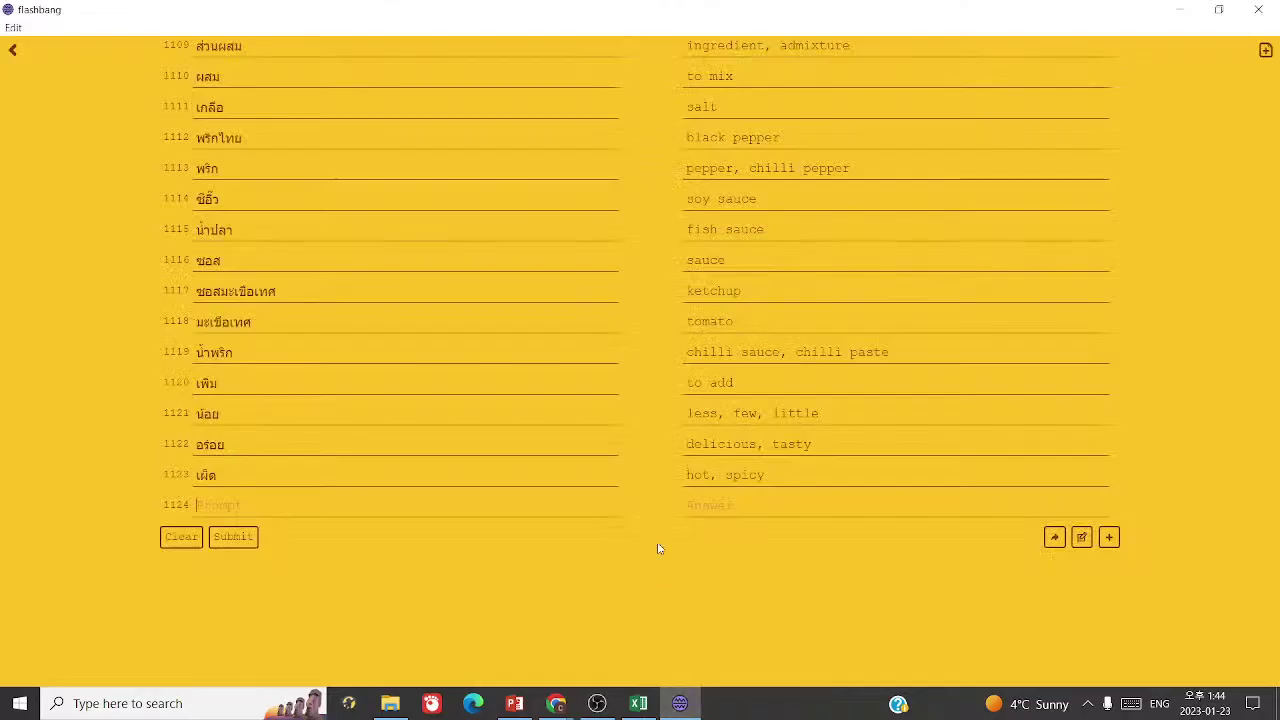
text(bitter)
click(1107, 538)
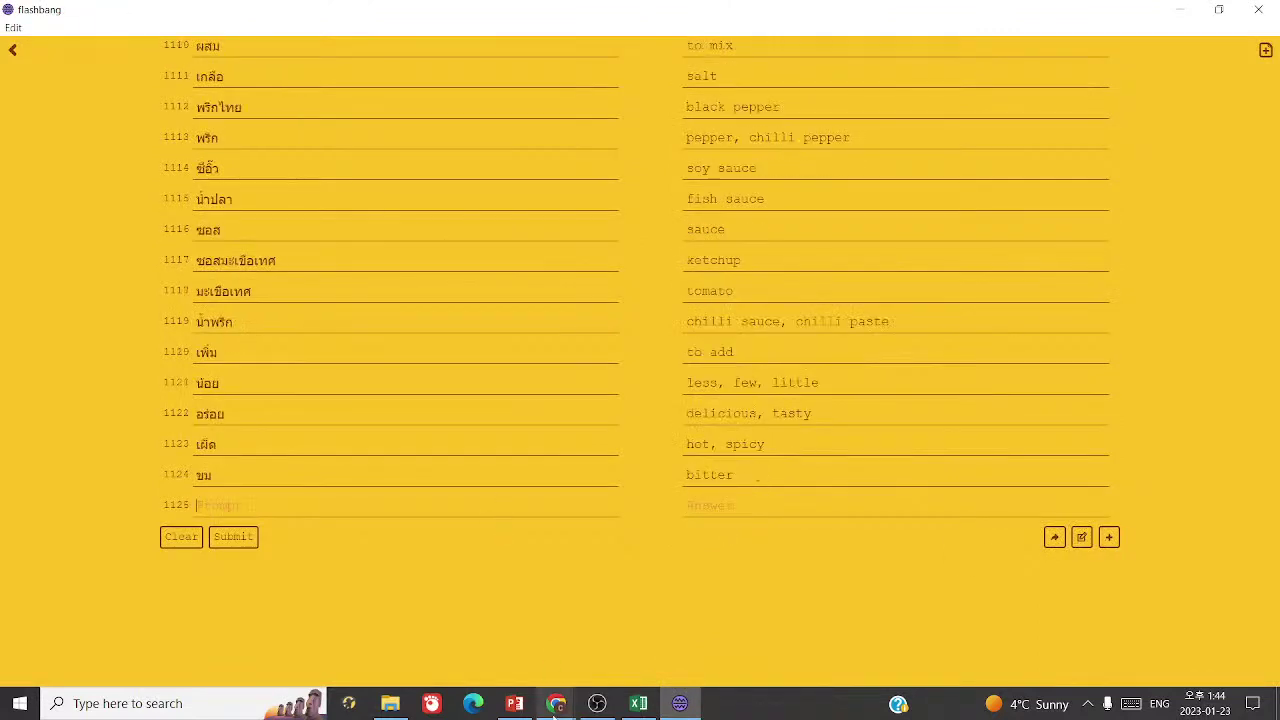
- Copy เปรี้ยว from the Flavours slide in PowerPoint into flashbang card 1125 with the answer "sour", and add a blank card
click(514, 704)
click(736, 442)
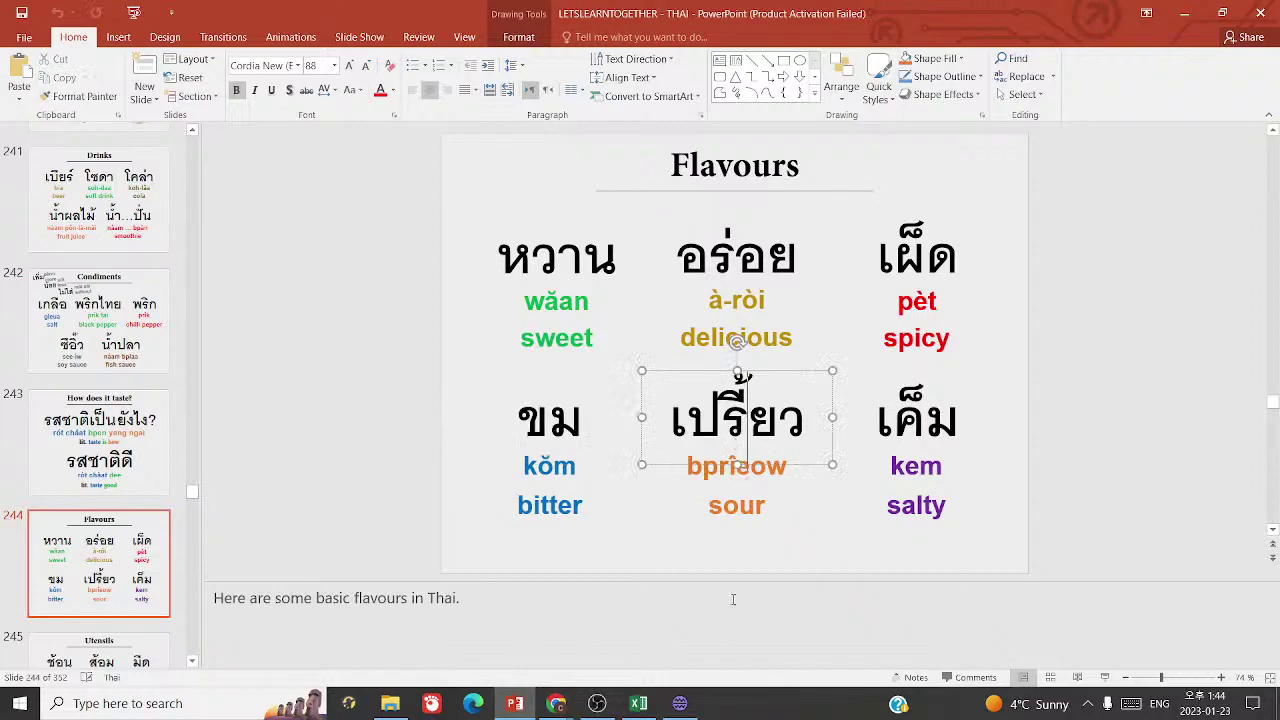
key(ctrl+a)
click(638, 704)
click(680, 704)
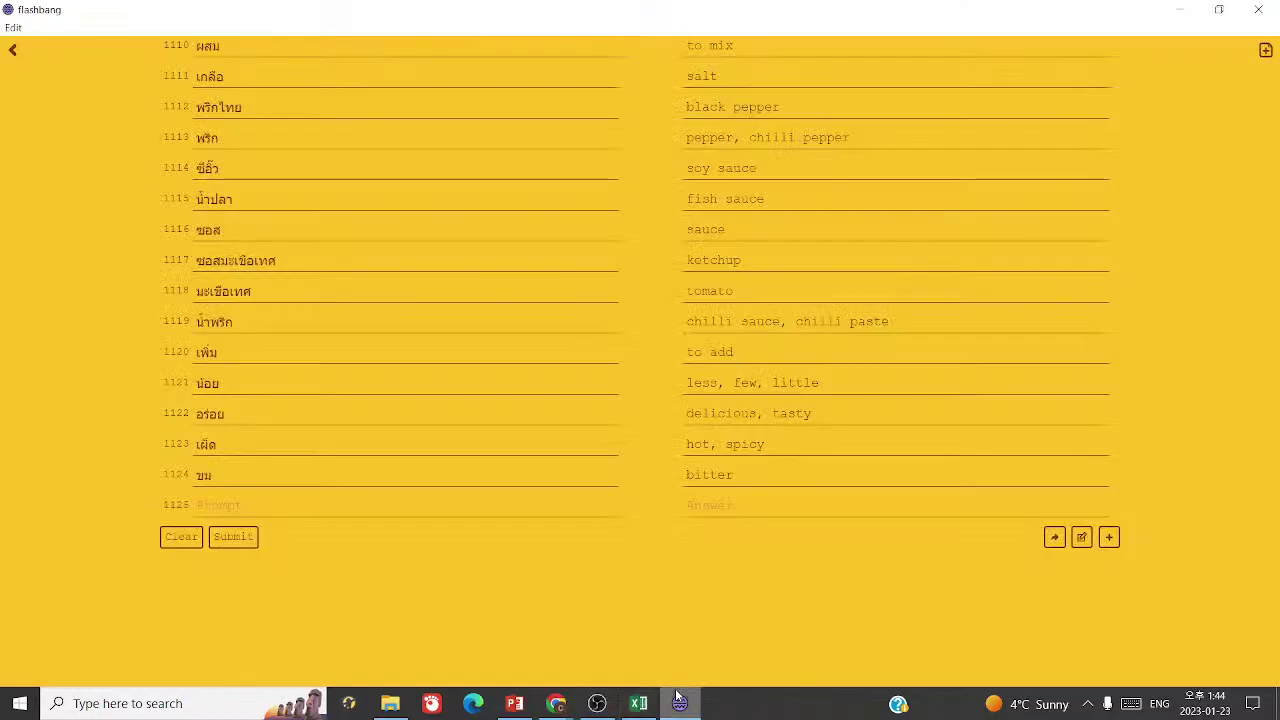
key(ctrl+v)
key(Tab)
text(sou)
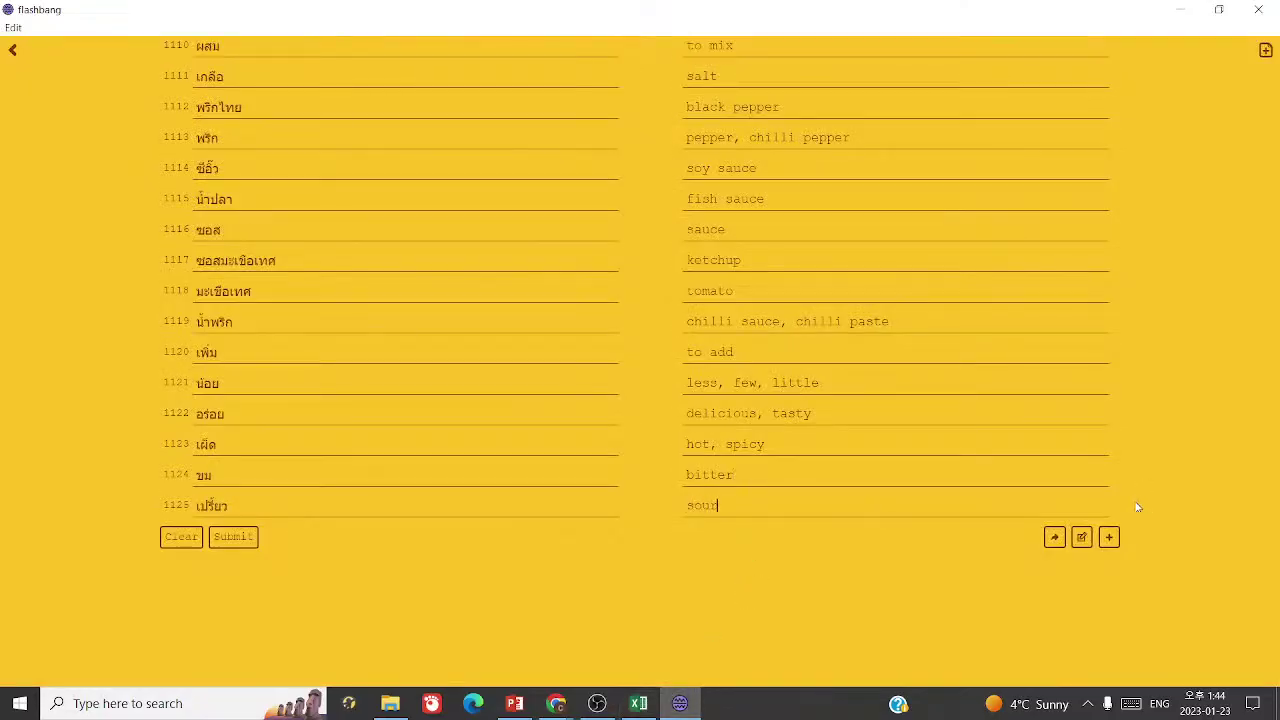
text(r)
click(1108, 537)
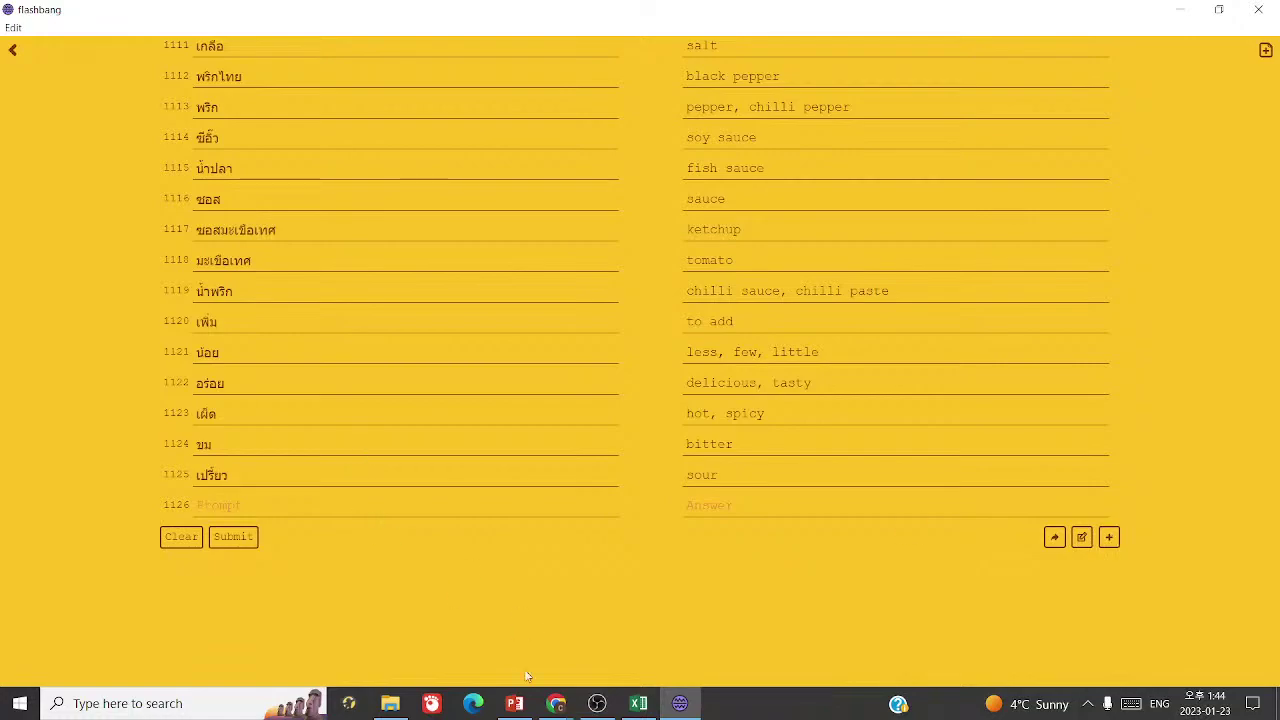
- Copy เค็ม from the Flavours slide in PowerPoint and search the Excel word list for it
click(515, 700)
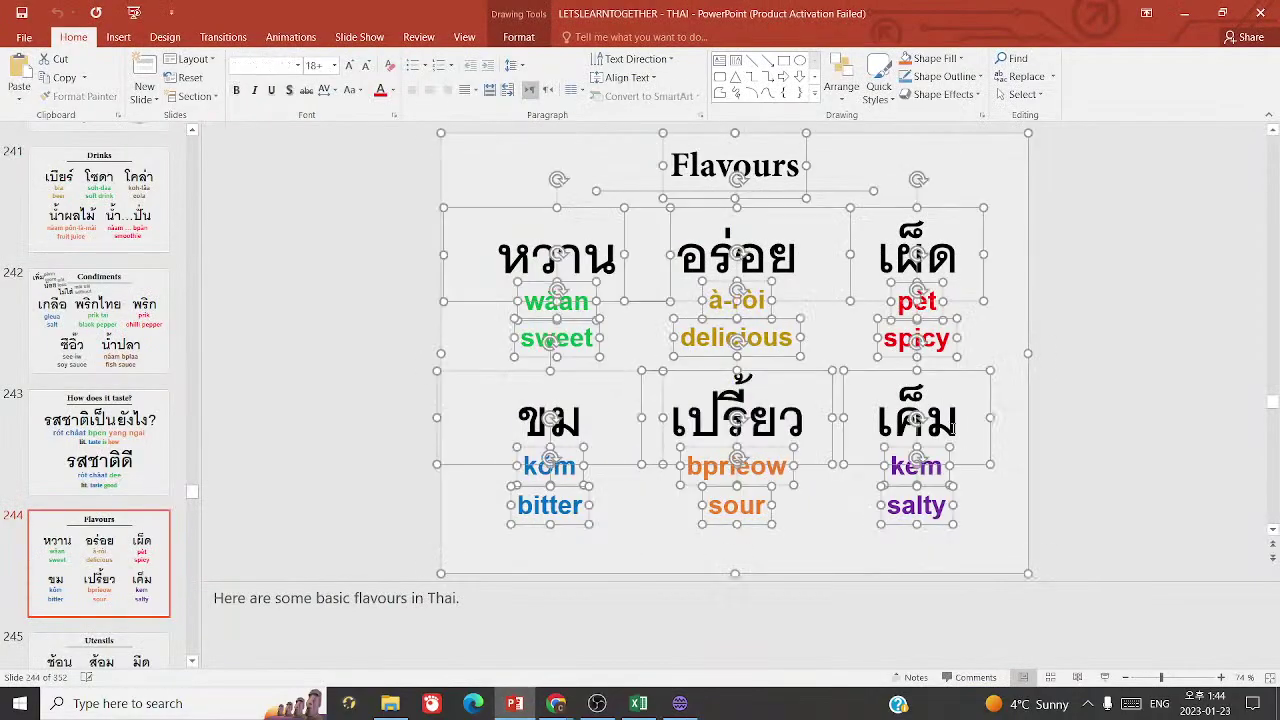
click(970, 426)
key(ctrl+a)
key(ctrl+c)
click(640, 703)
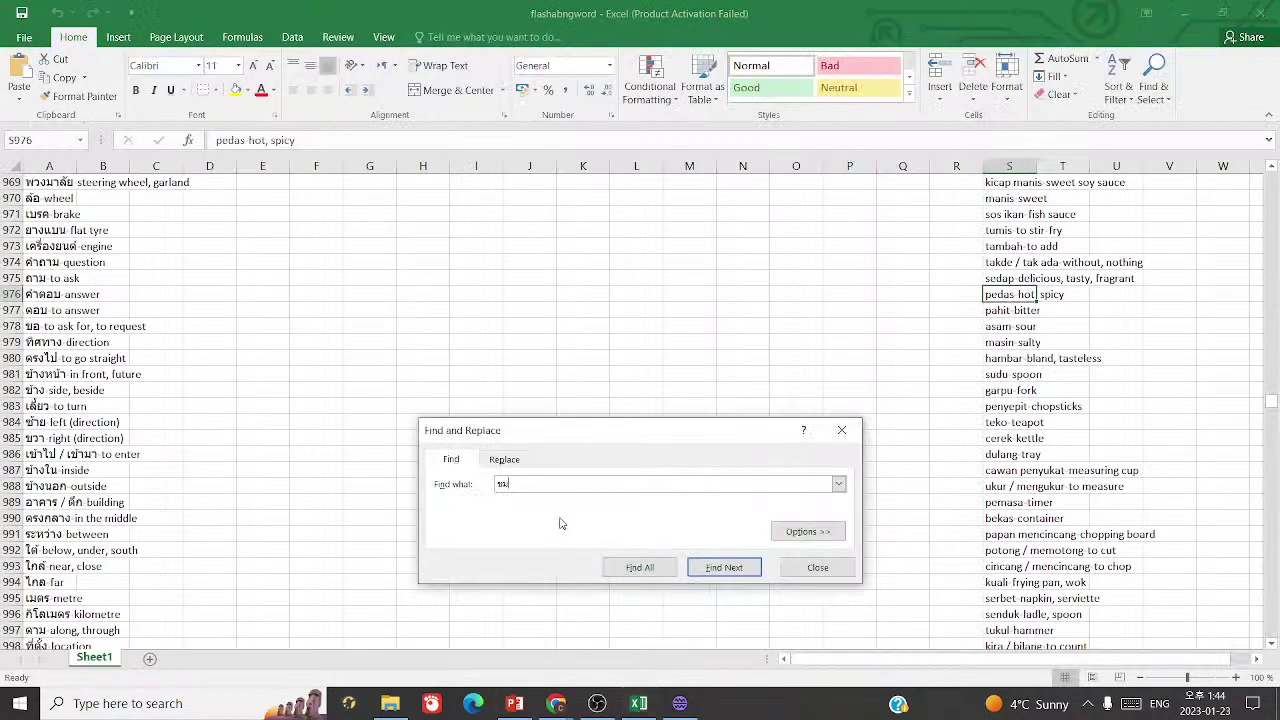
key(ctrl+a)
key(ctrl+v)
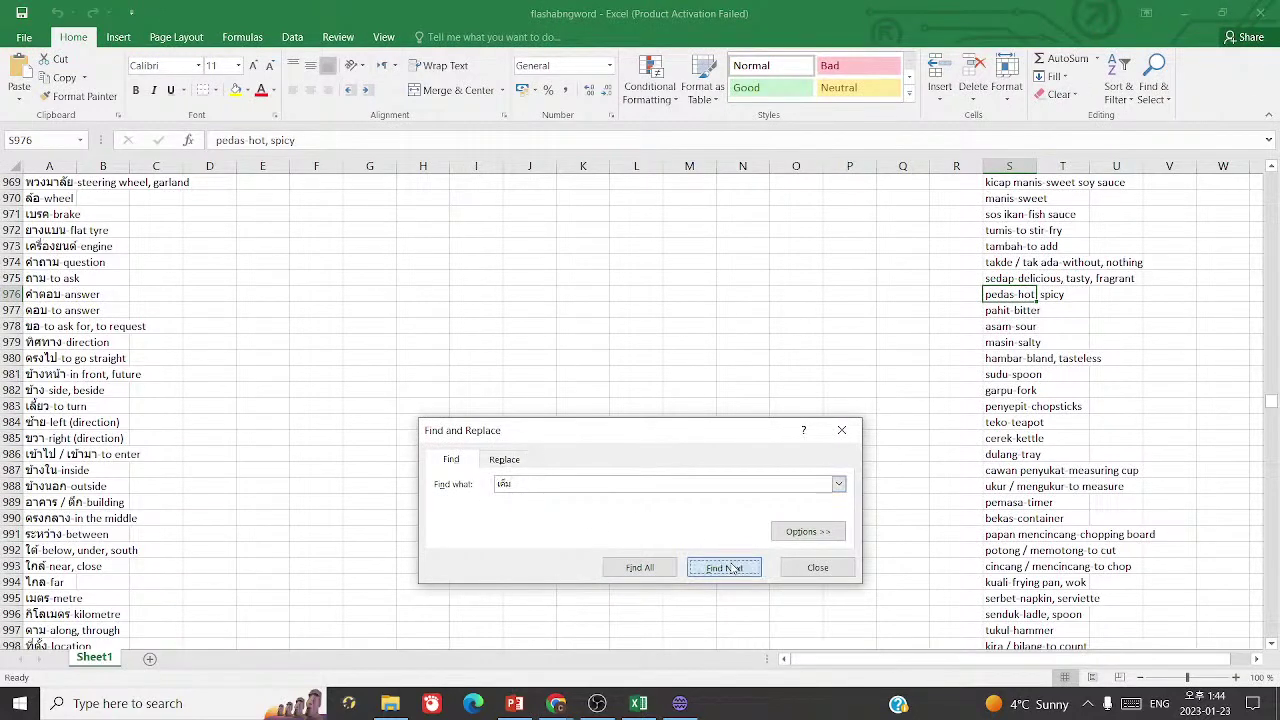
click(724, 567)
click(645, 397)
- In flashbang, set card 1126 to prompt เค็ม with the answer "salty" and add a blank card
click(680, 703)
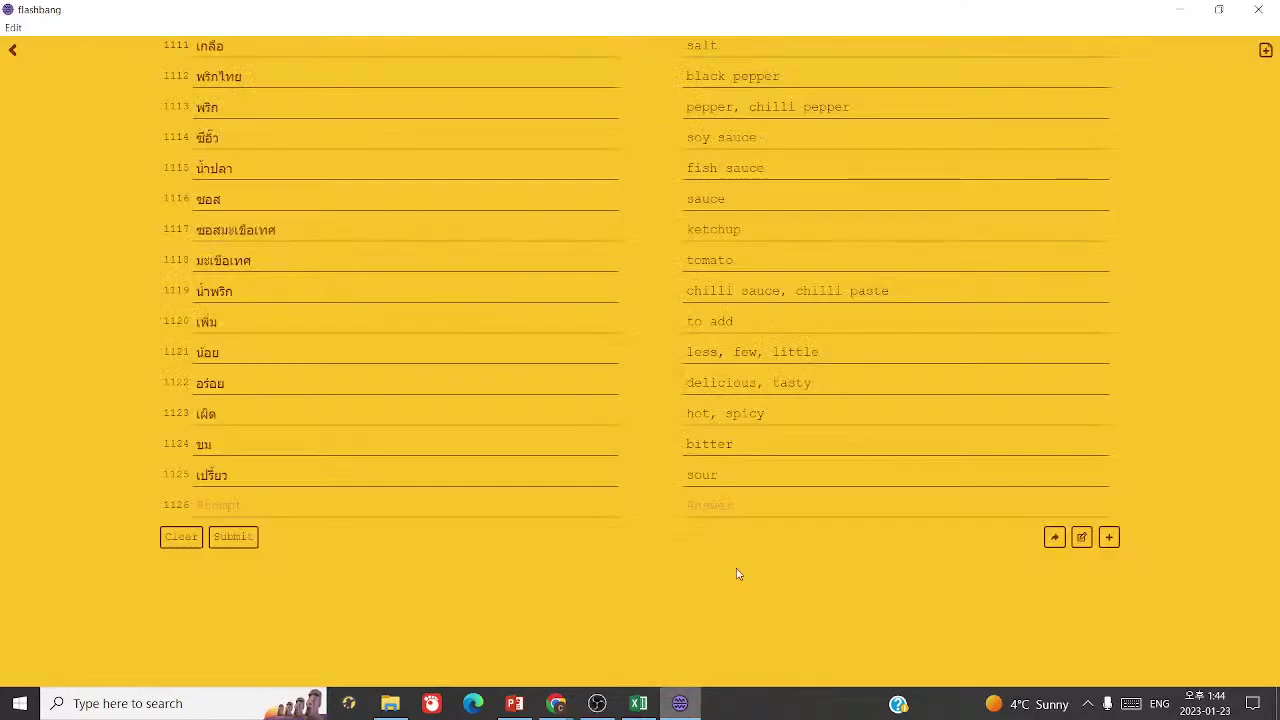
click(606, 509)
key(ctrl+v)
click(762, 515)
text(sa)
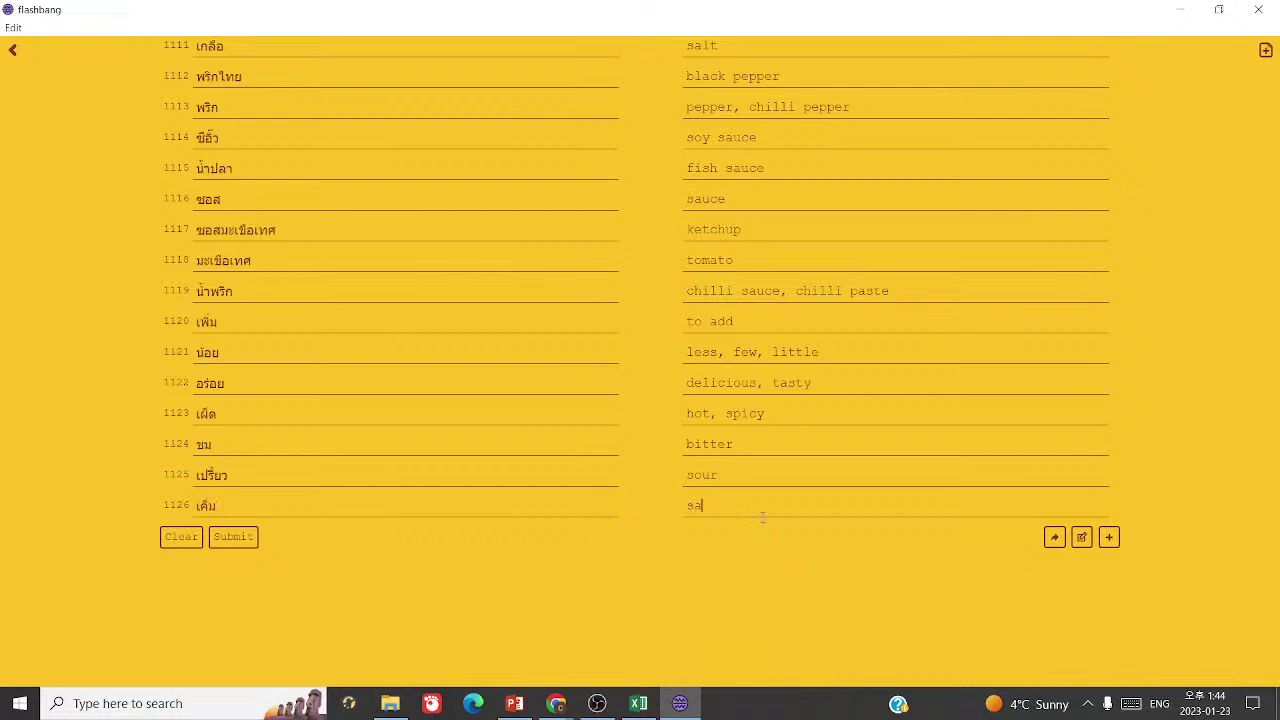
text(lty)
click(1108, 537)
click(394, 475)
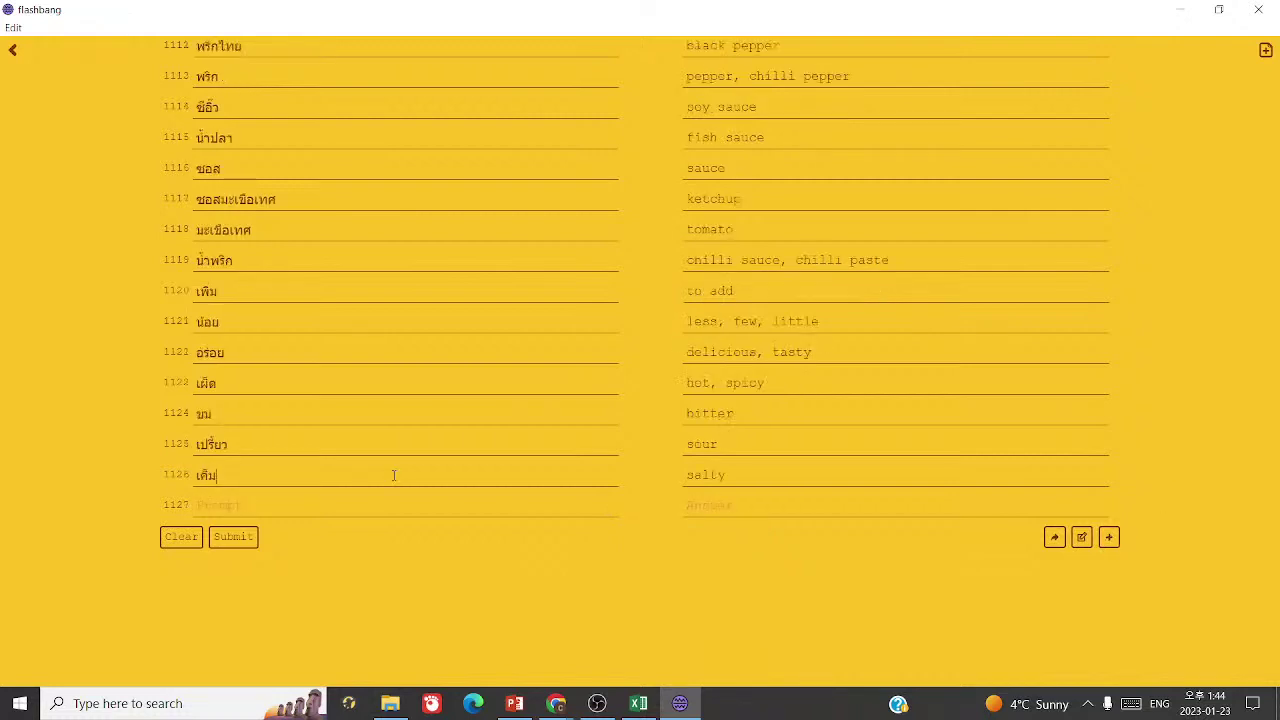
- Go through the taste entries in column S of the Excel word list down to "hambar-bland, tasteless"
click(638, 703)
click(995, 312)
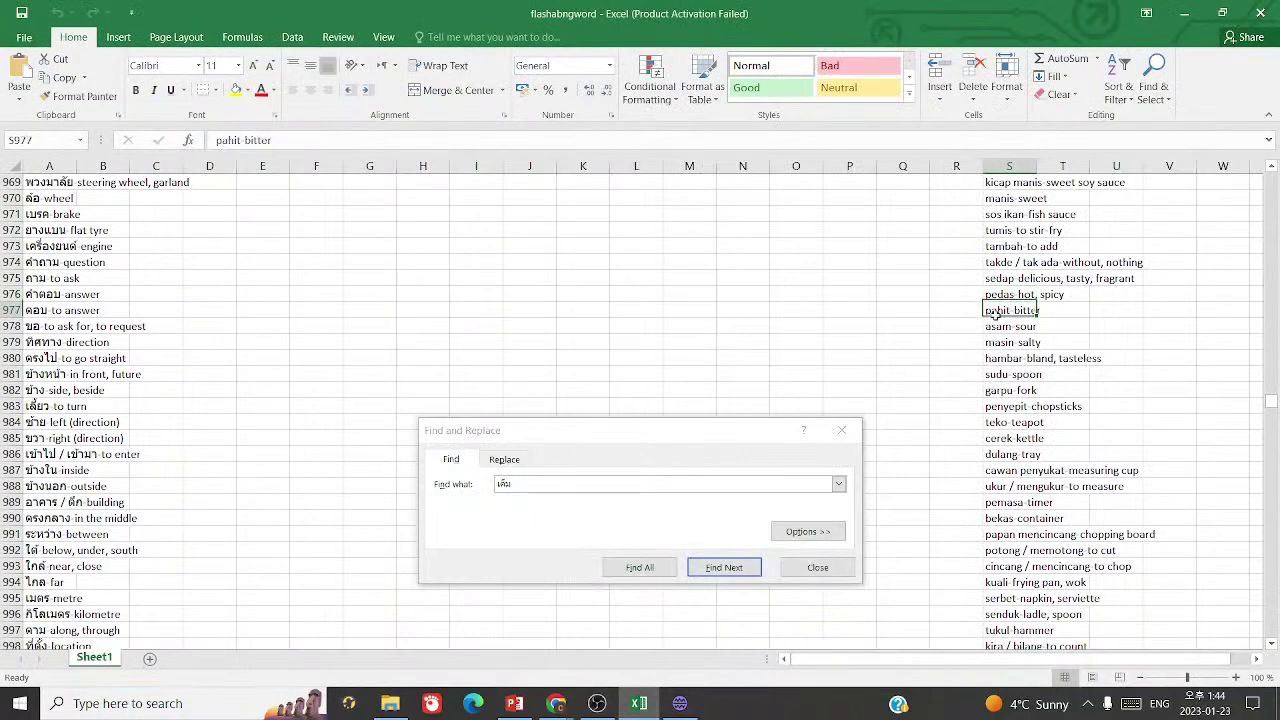
click(1000, 343)
click(1003, 358)
- Translate "bland food" from English to Thai in Google Translate in Chrome, play its pronunciation, and copy รสจืด from the translation
mouse_move(556, 703)
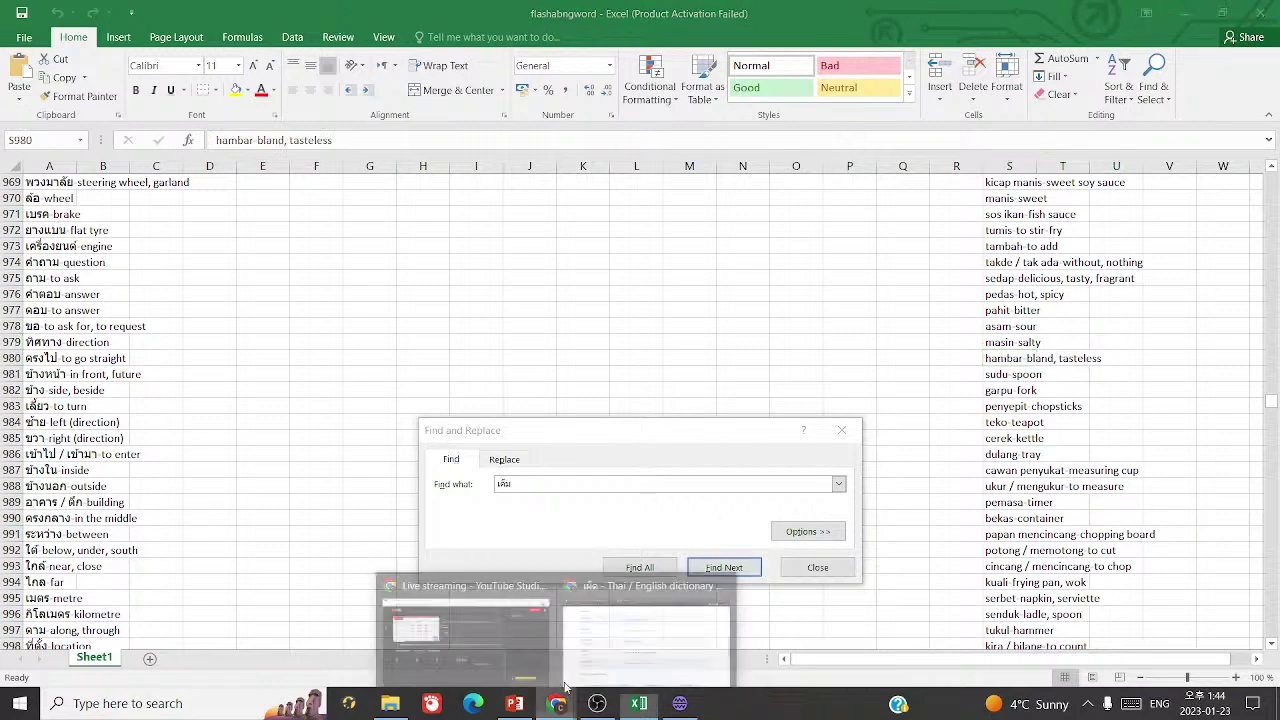
click(464, 640)
click(318, 14)
click(328, 196)
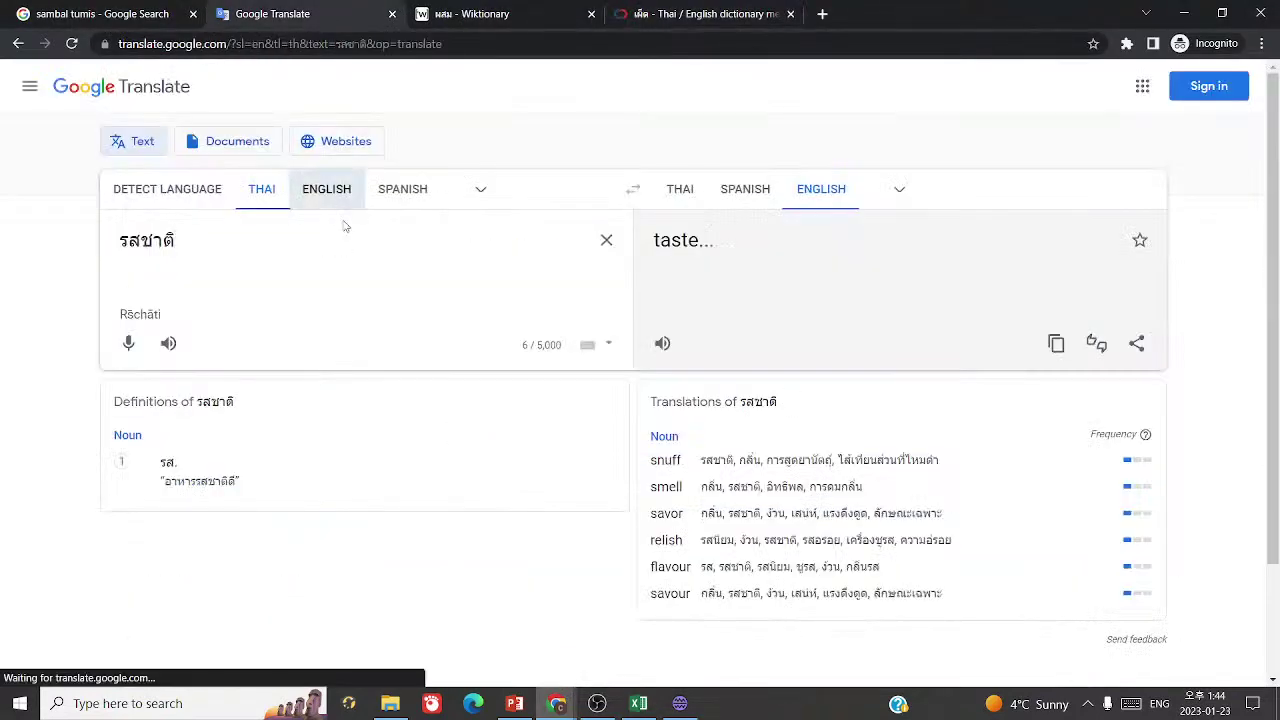
text(bland )
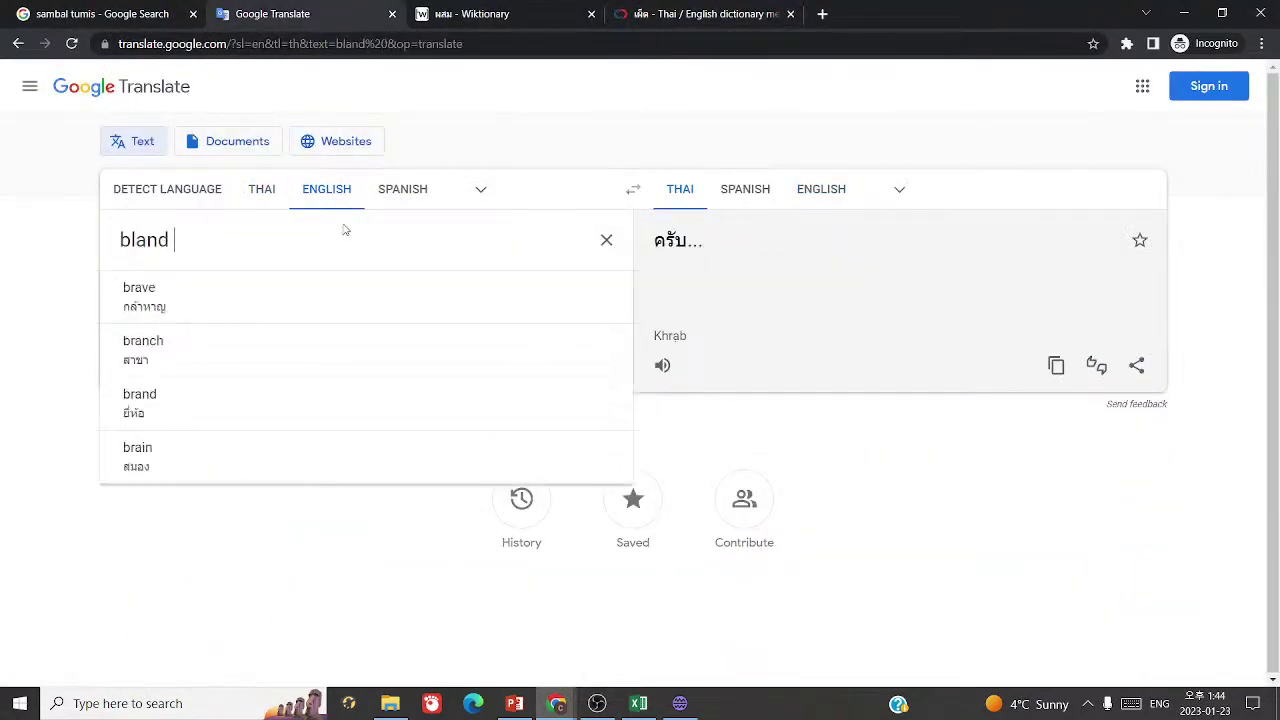
text(food)
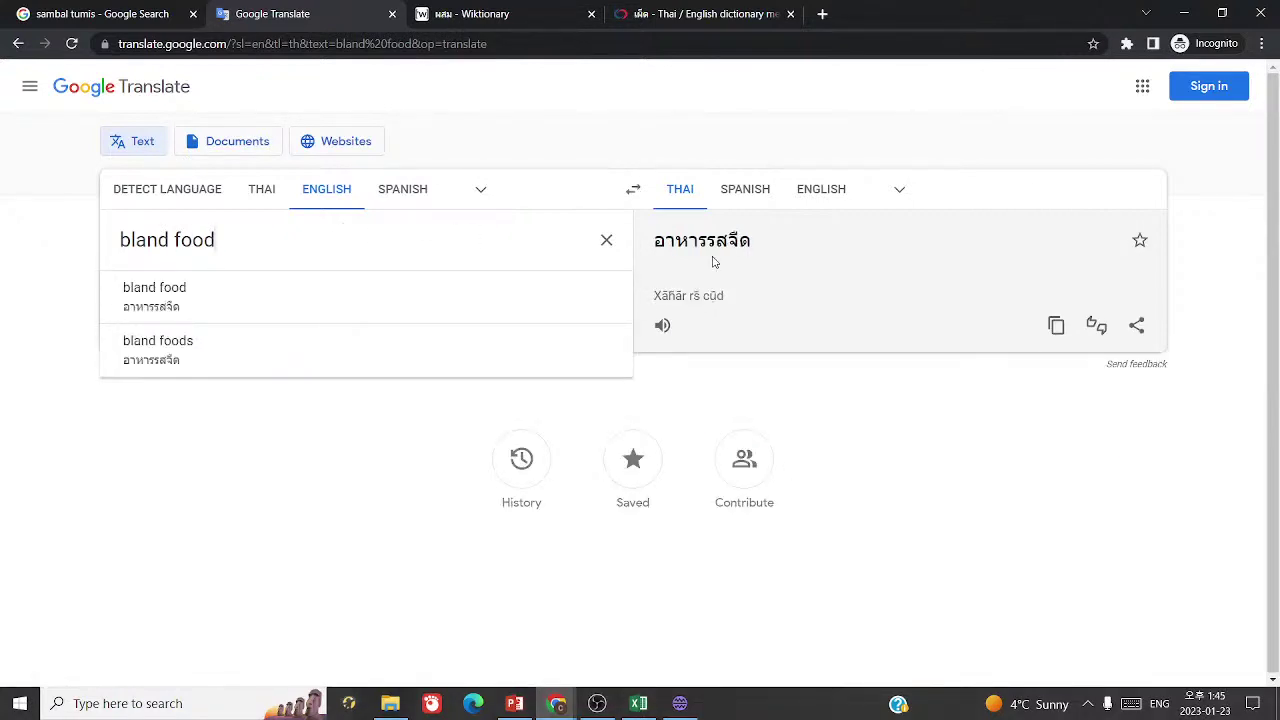
click(662, 325)
drag(707, 250, 819, 244)
key(ctrl+c)
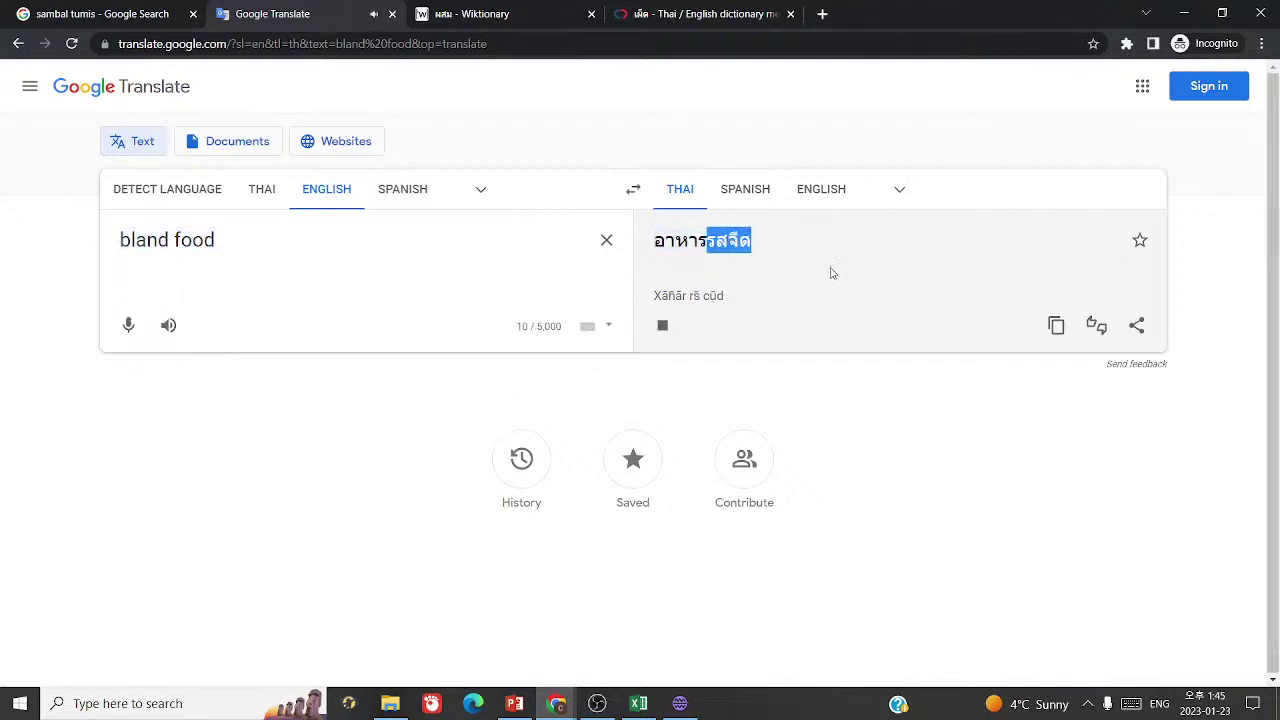
- Look up รสจืด in the thai2english dictionary and examine its meaning and component words
click(720, 16)
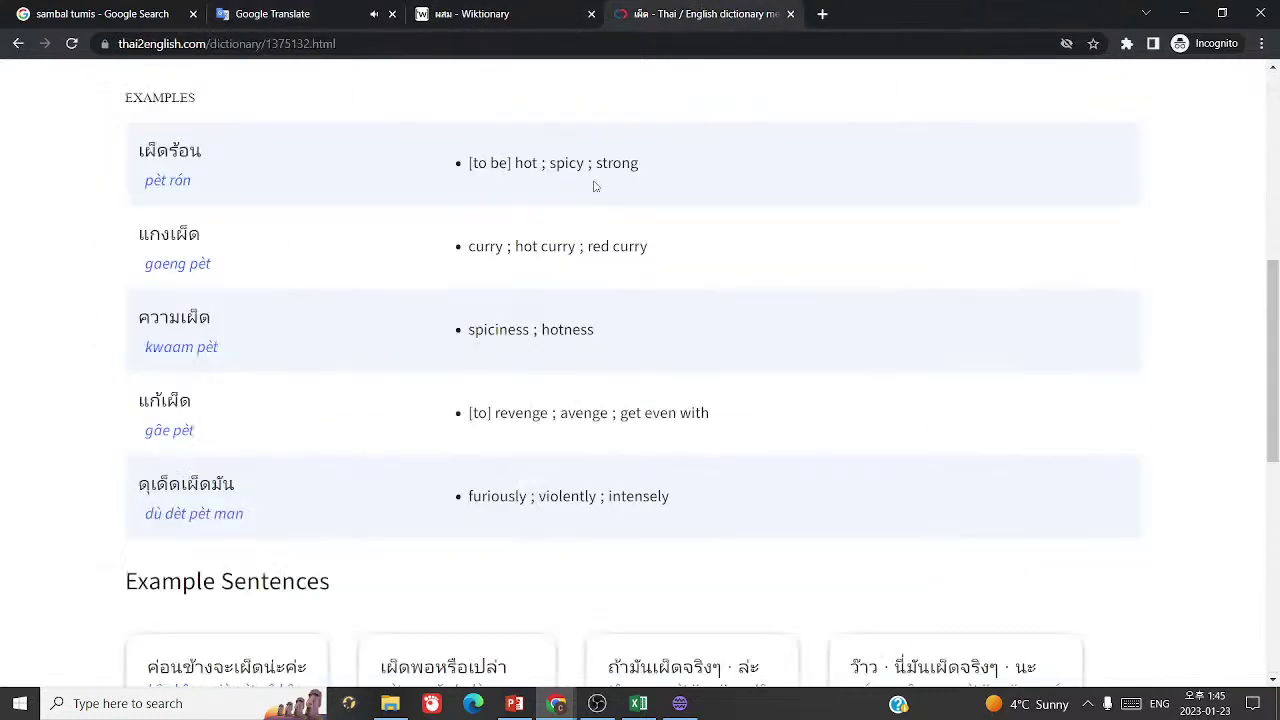
scroll(654, 143, up, 6)
click(654, 145)
key(ctrl+a)
key(ctrl+v)
click(611, 297)
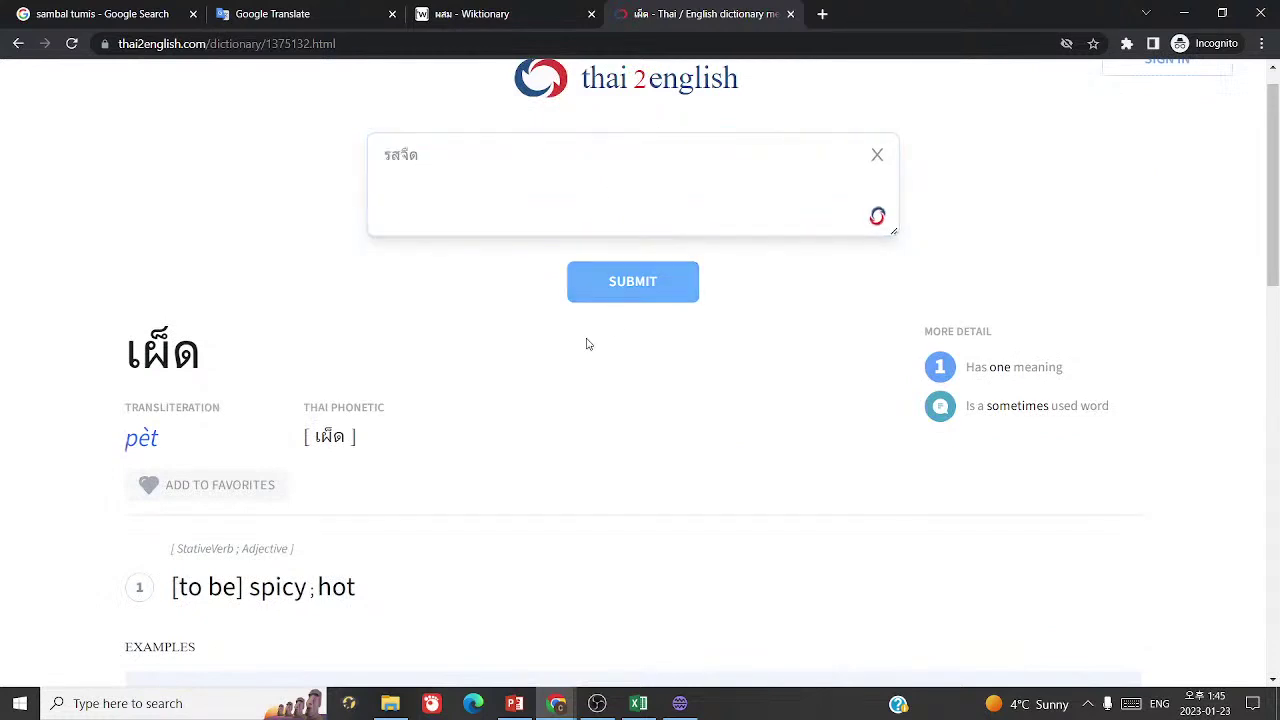
scroll(632, 425, down, 3)
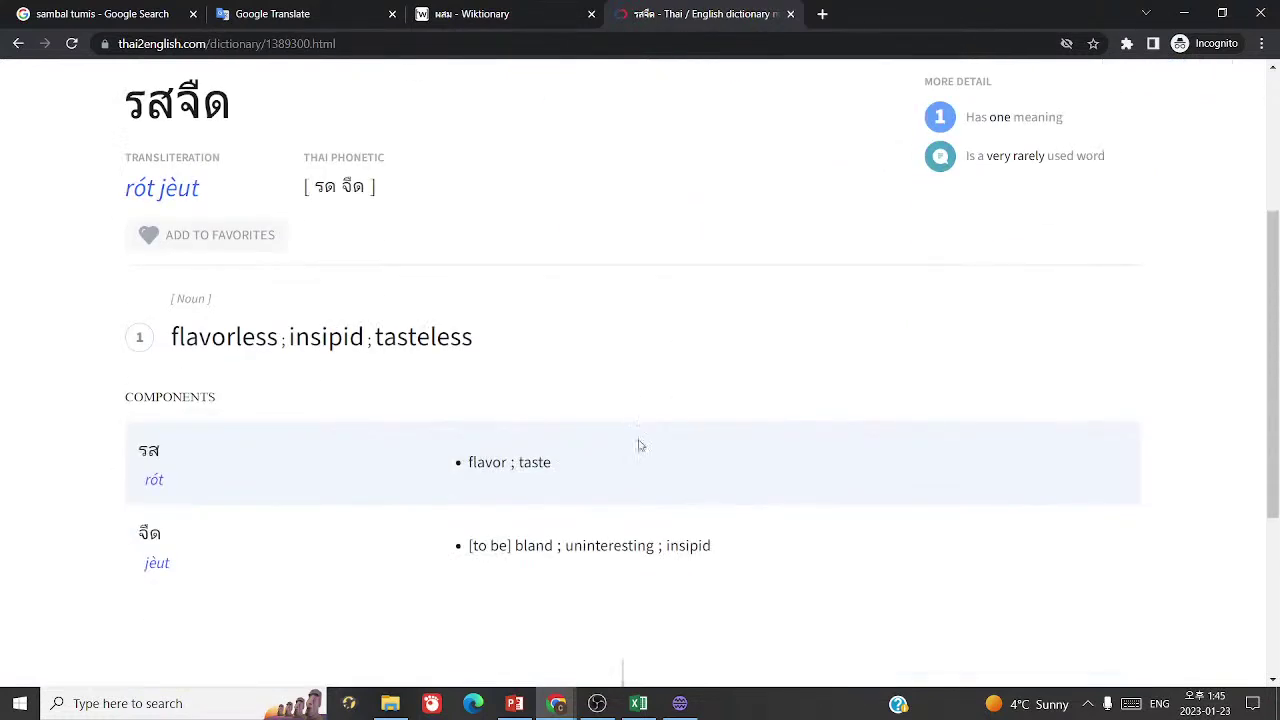
scroll(640, 447, up, 3)
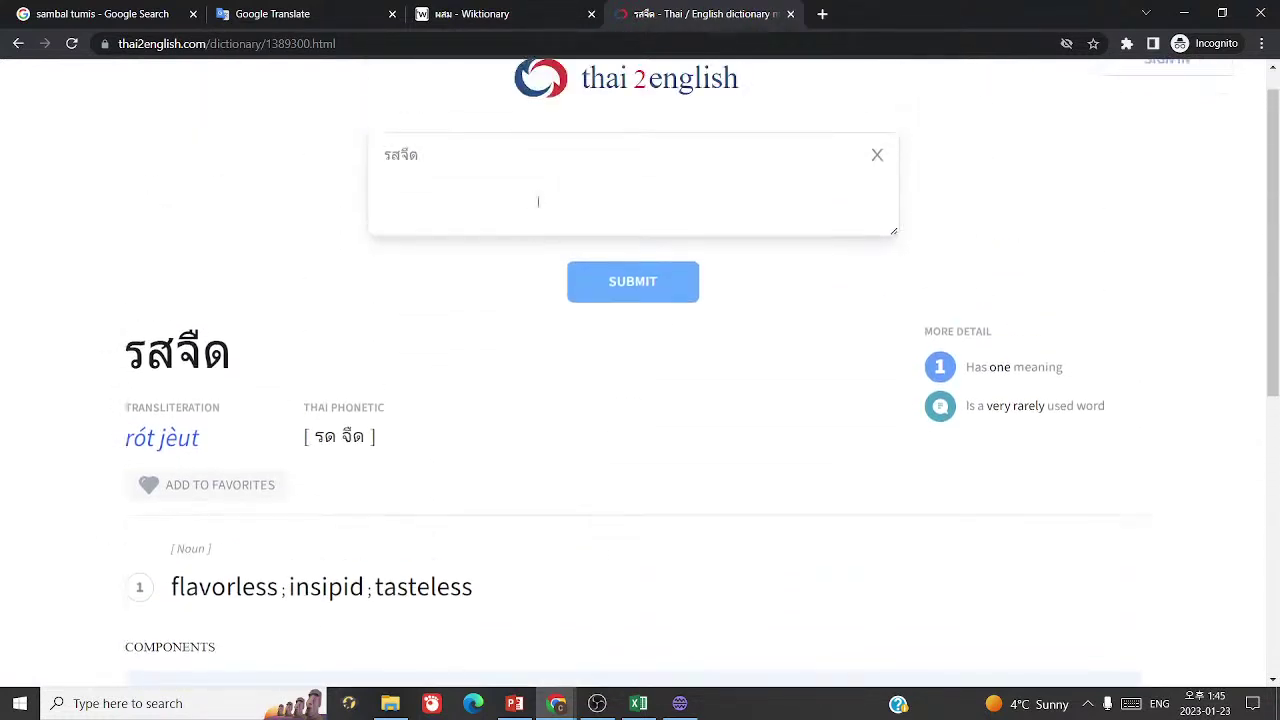
- Replace the query in the thai2english dictionary with "bland" and look up its Thai translation
click(537, 200)
key(ctrl+a)
key(ctrl+c)
key(BackSpace)
text(blan)
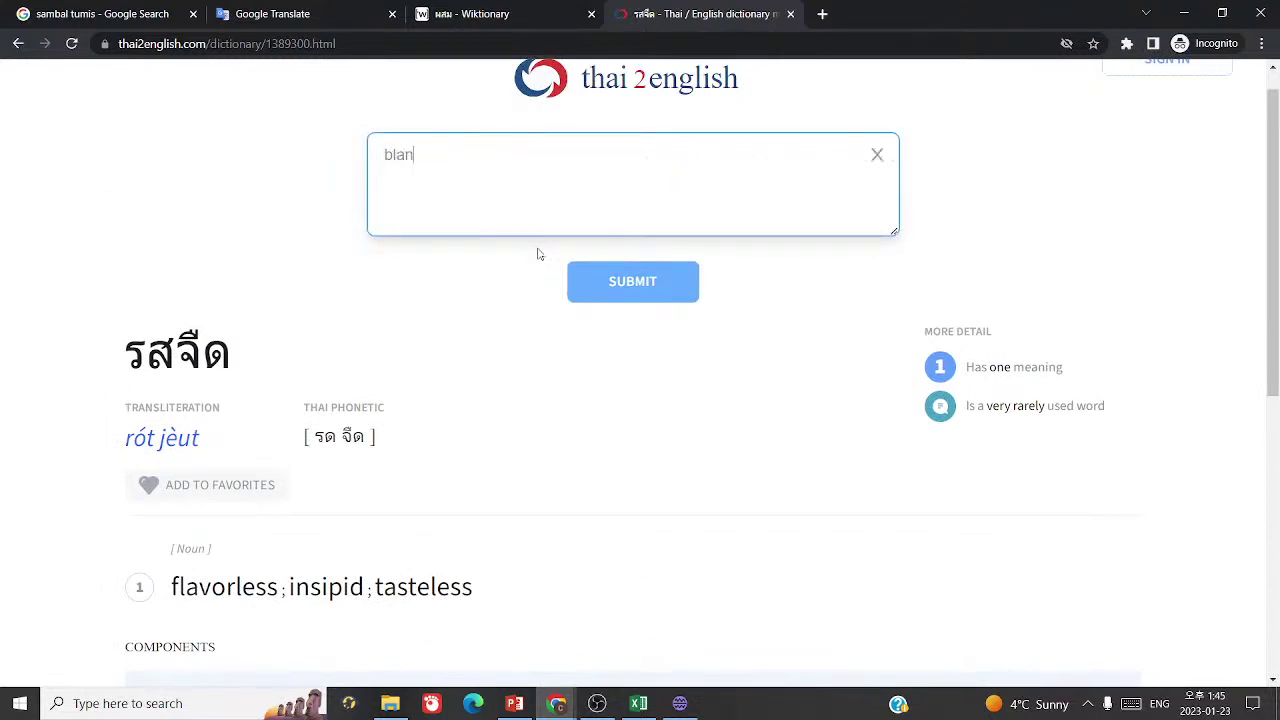
text(d)
click(688, 306)
click(627, 298)
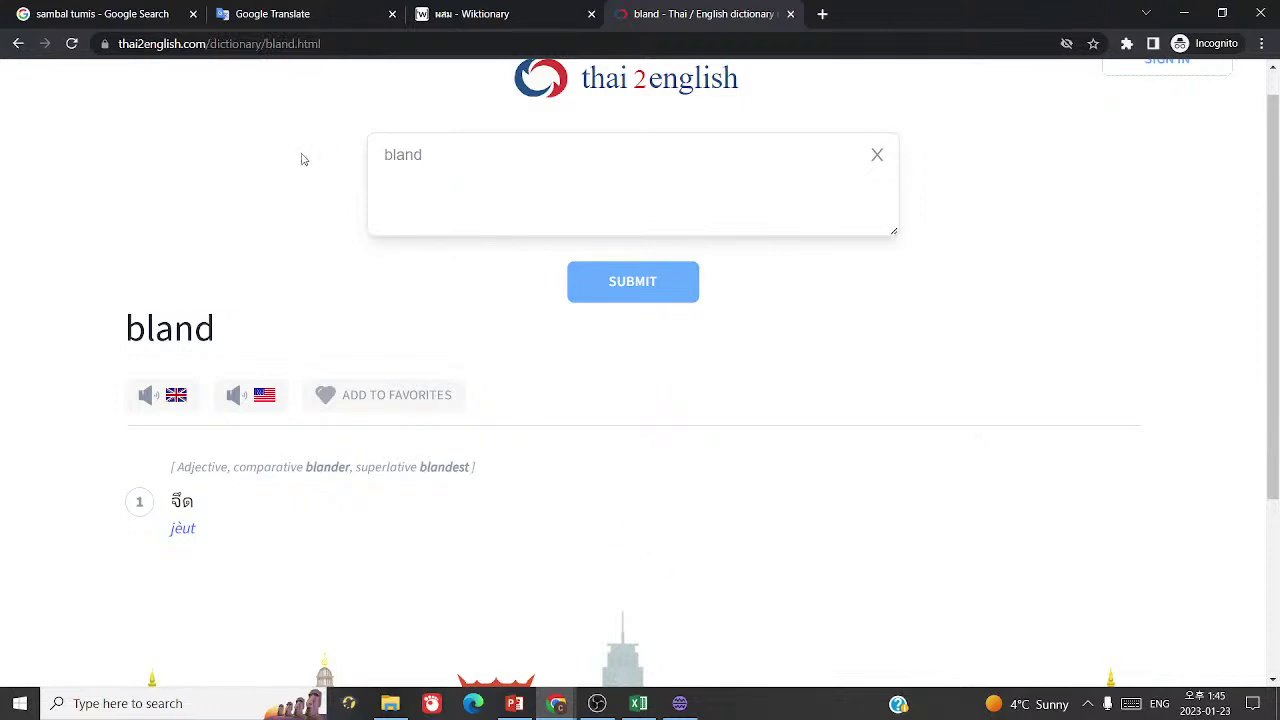
- In Google Translate, check the Thai translations of "bland" and "tasteless"
click(290, 13)
drag(215, 240, 177, 240)
key(BackSpace)
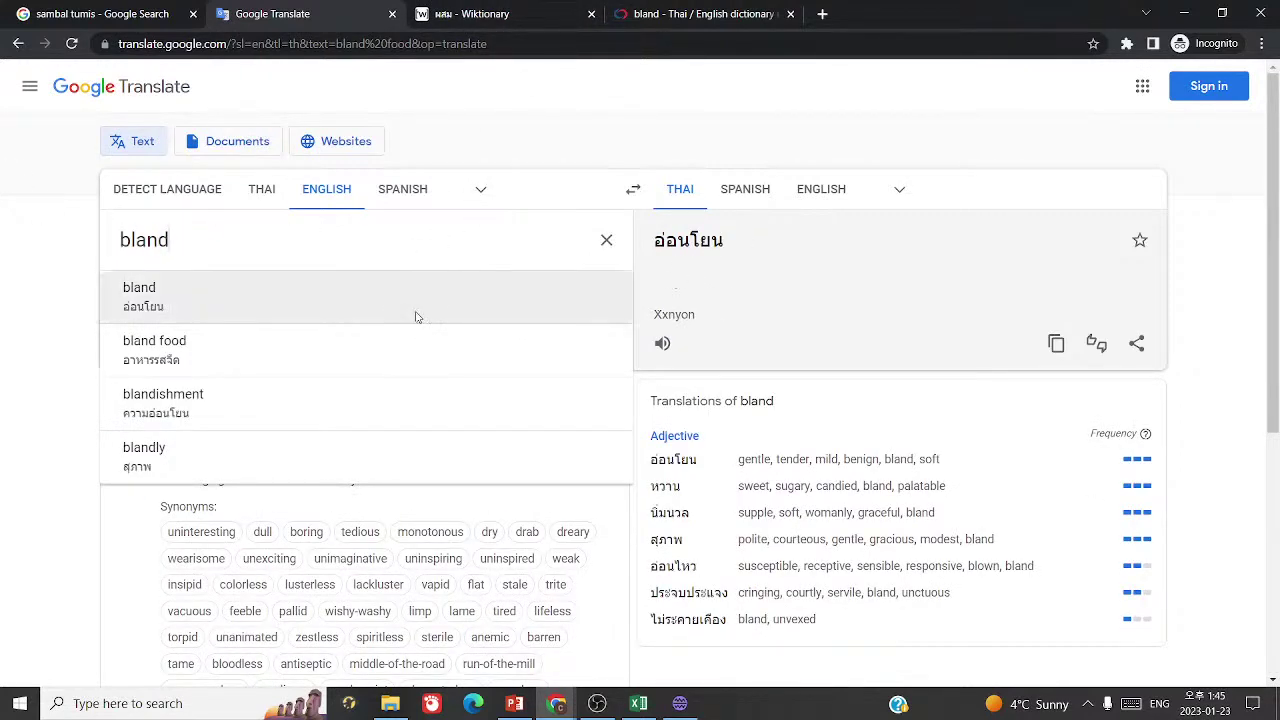
key(ctrl+a)
text(r)
key(BackSpace)
text(t)
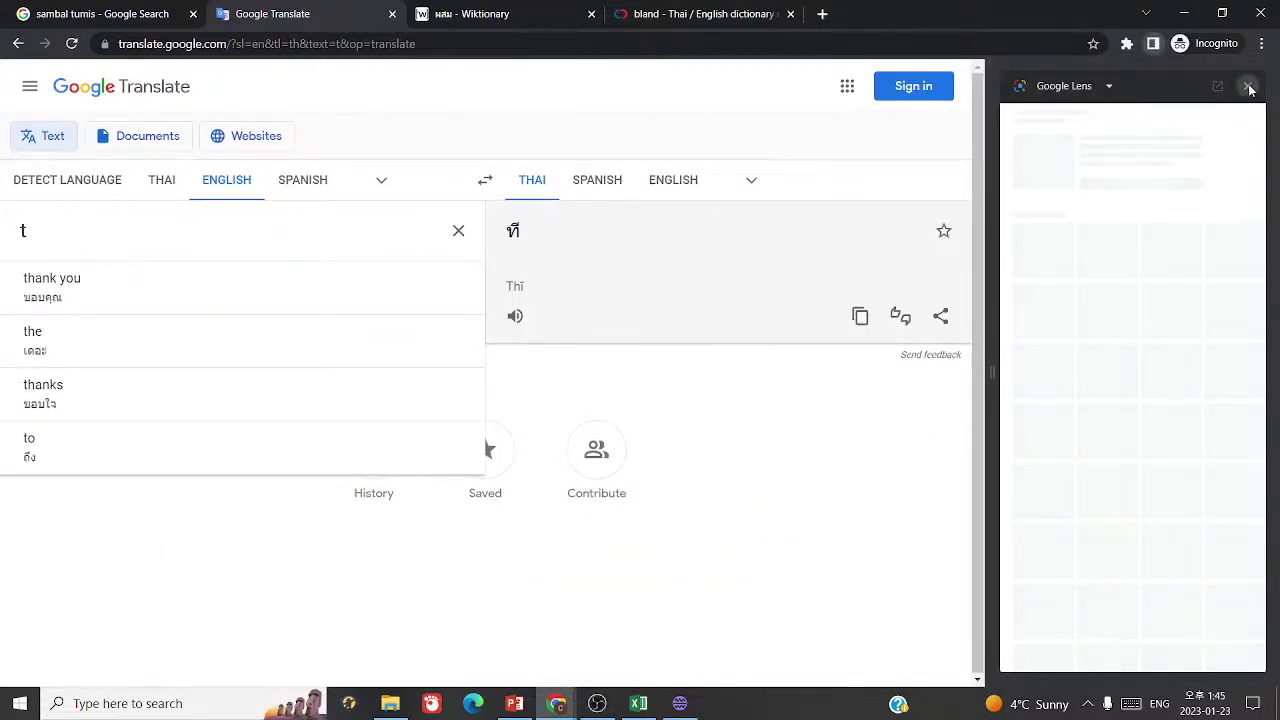
click(1248, 86)
text(teless)
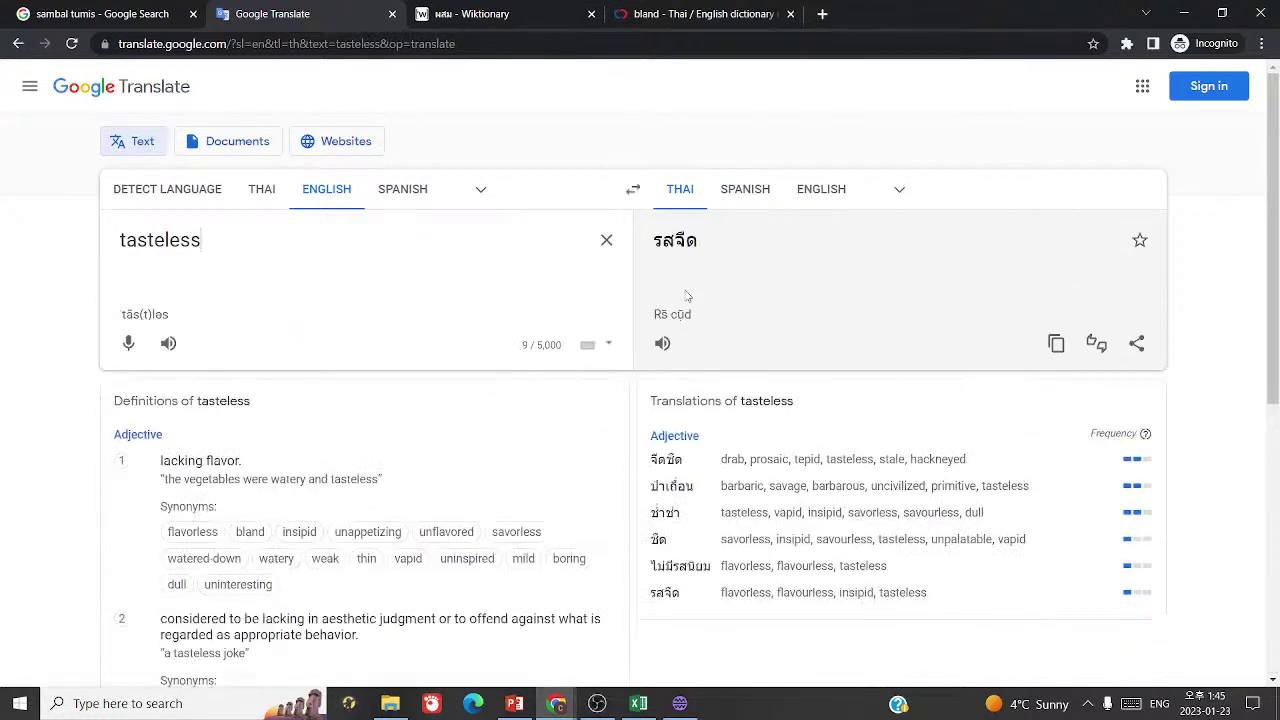
- In flashbang, set card 1127 to prompt รสจืด with the answer "bland, tasteless" and add a blank card
click(679, 703)
key(ctrl+v)
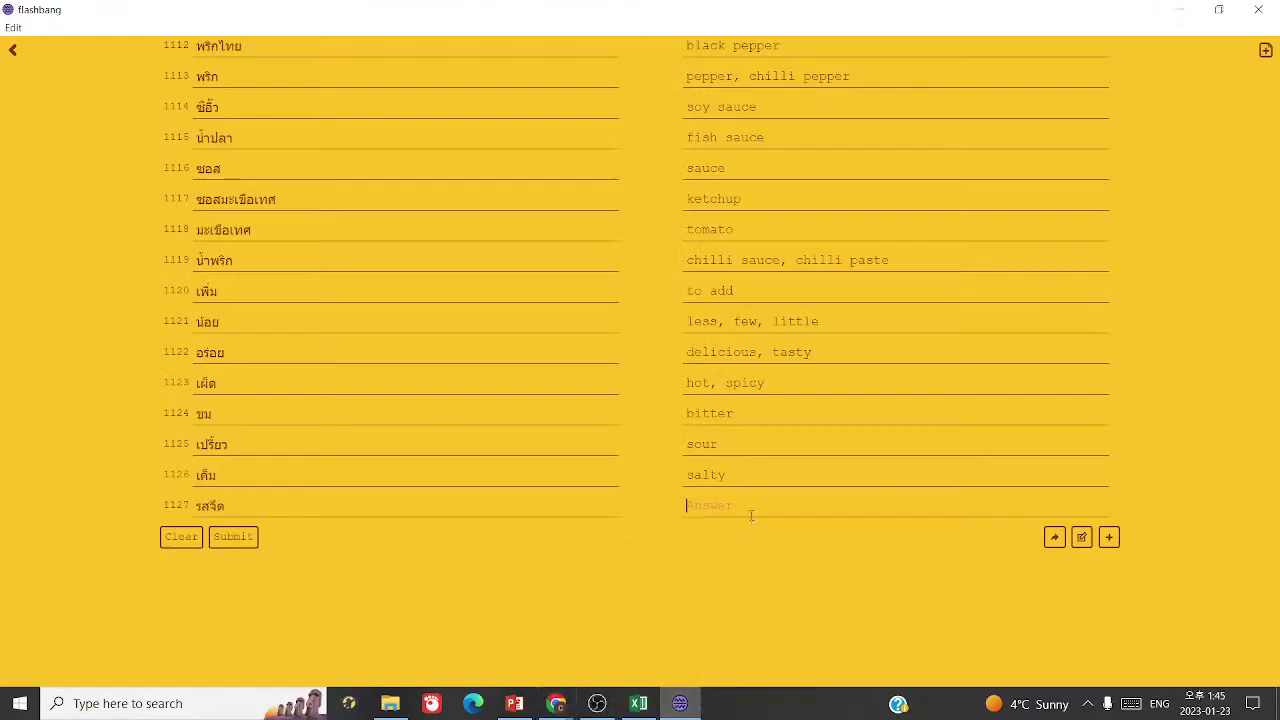
text(bland, tasteless)
click(1109, 537)
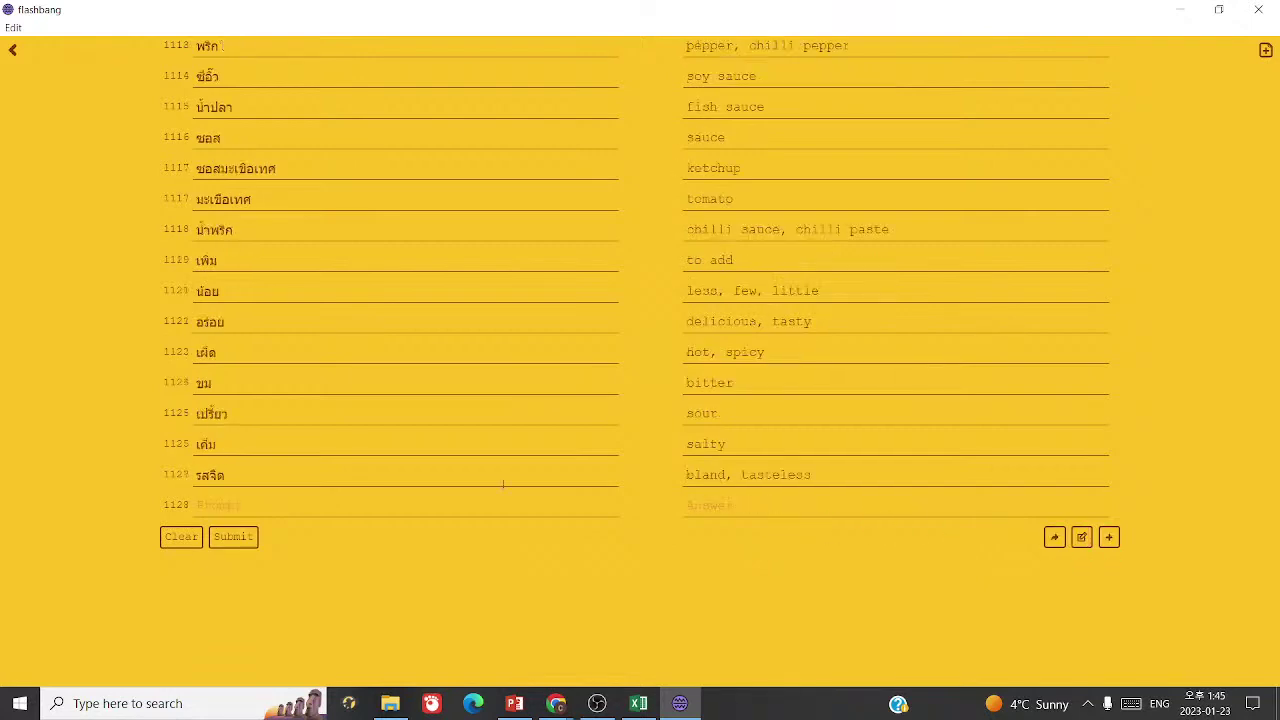
- Move on to "sudu-spoon" in the Excel word list and translate "umami" into Thai in Google Translate in Chrome
click(638, 703)
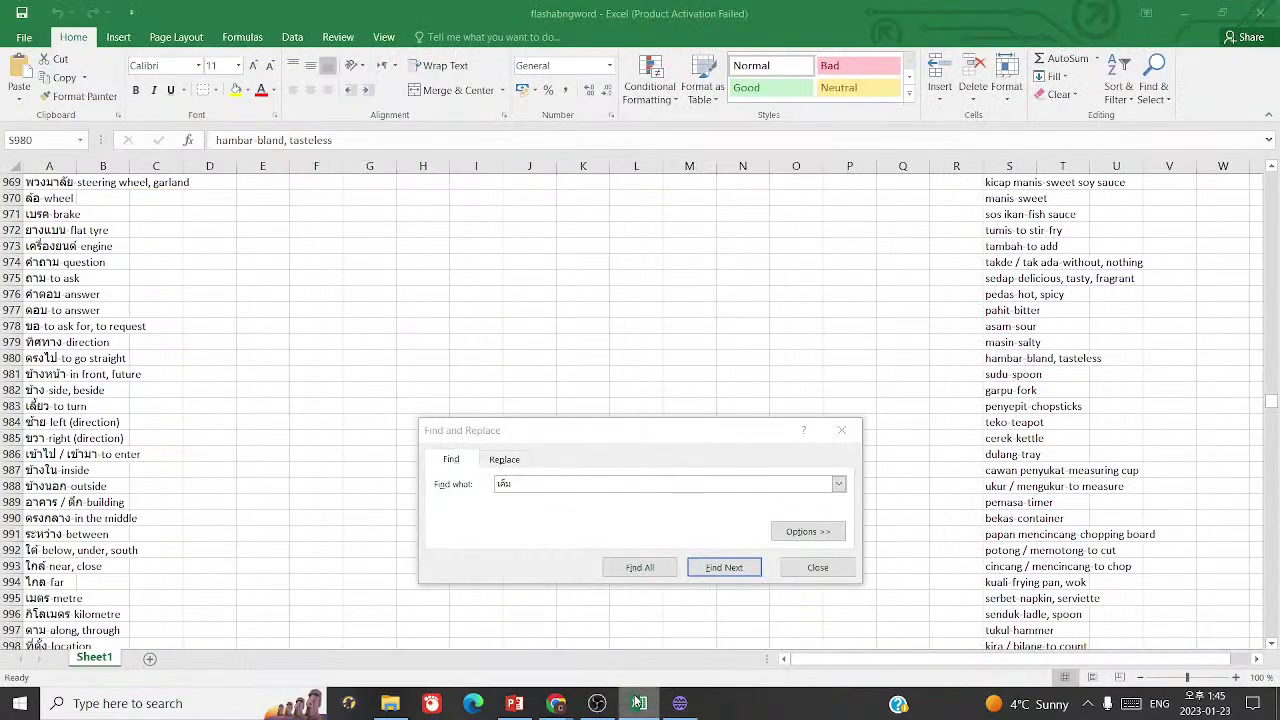
click(987, 381)
click(557, 703)
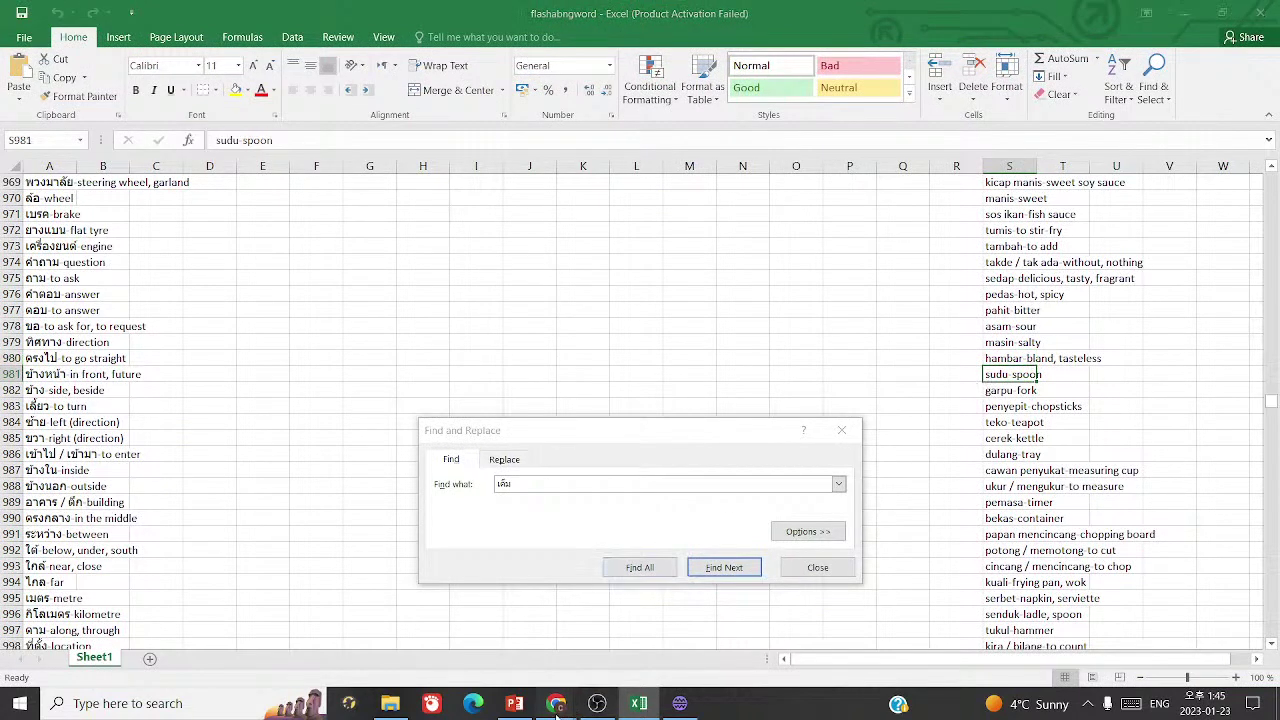
key(ctrl+a)
text(umami)
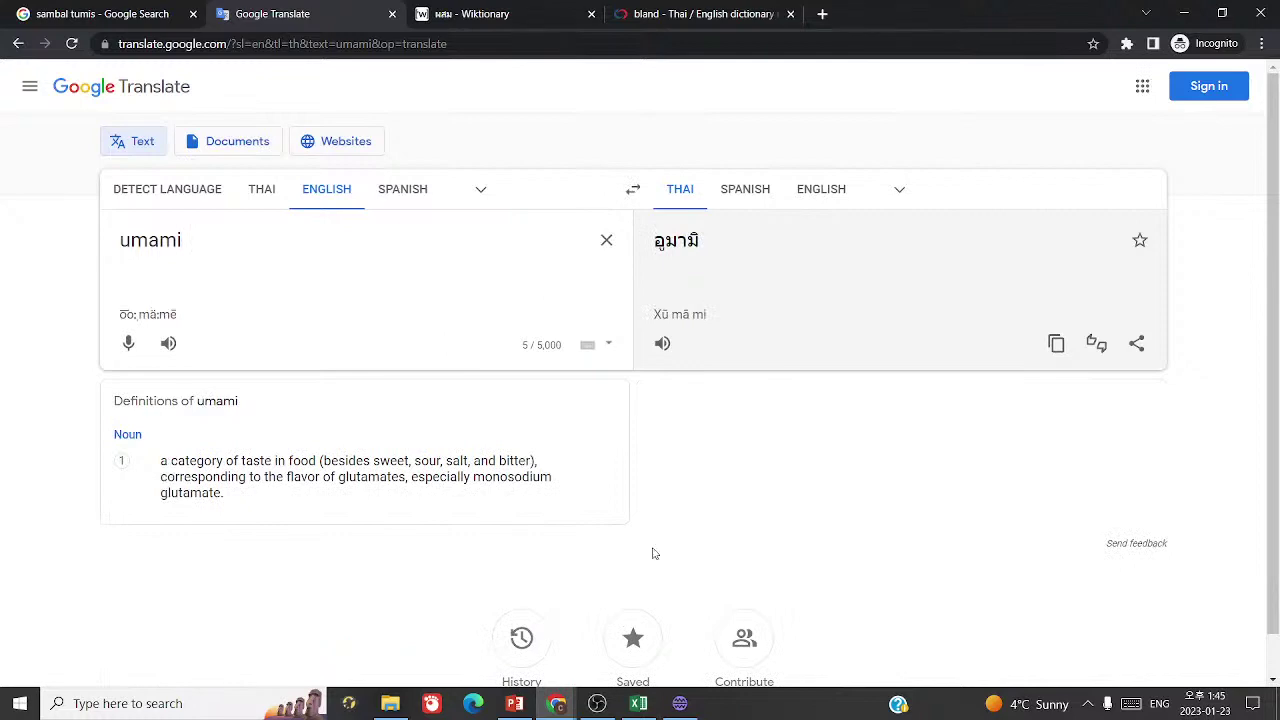
click(638, 703)
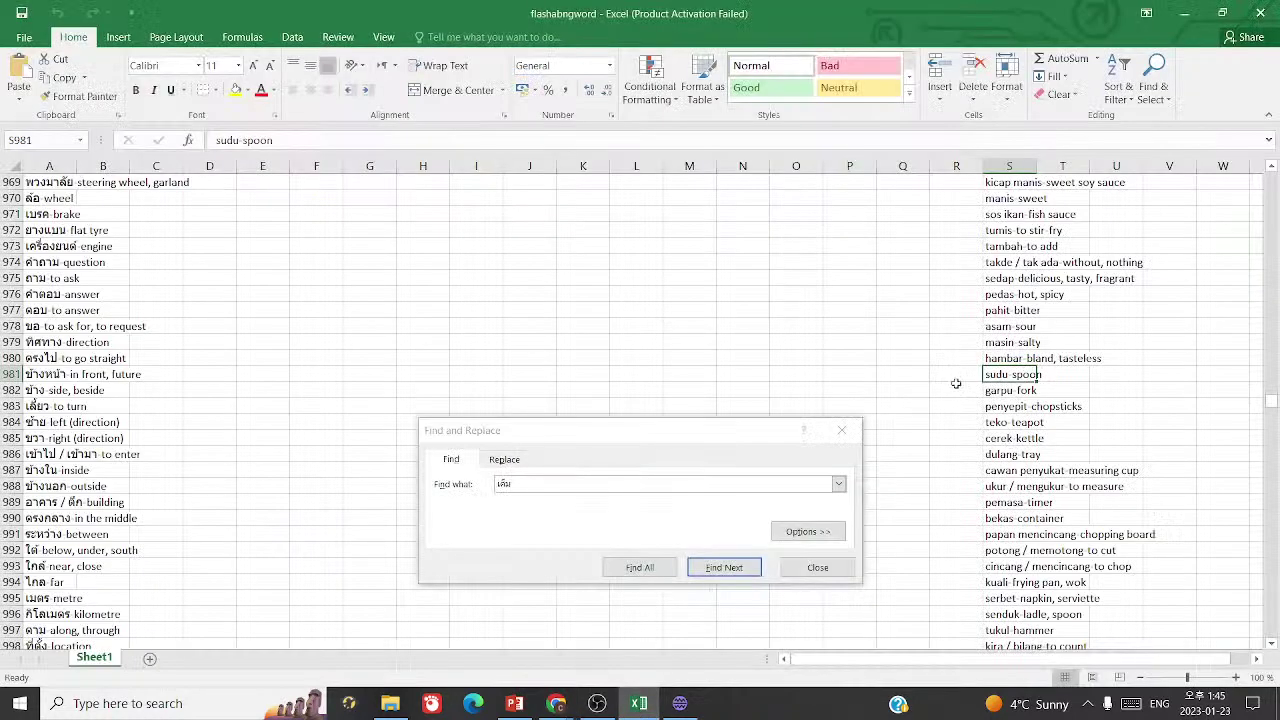
- Switch to PowerPoint, go to the Utensils slide and copy the Thai word for spoon, ช้อน
click(514, 703)
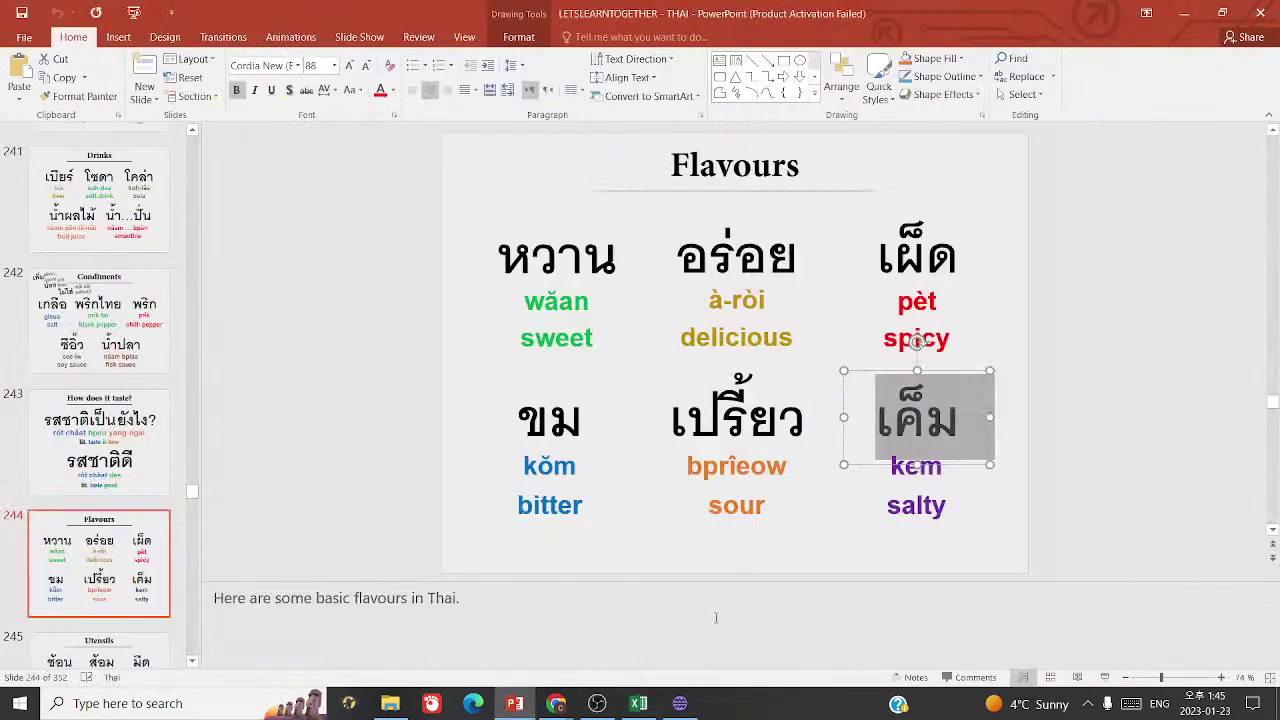
key(Page_Down)
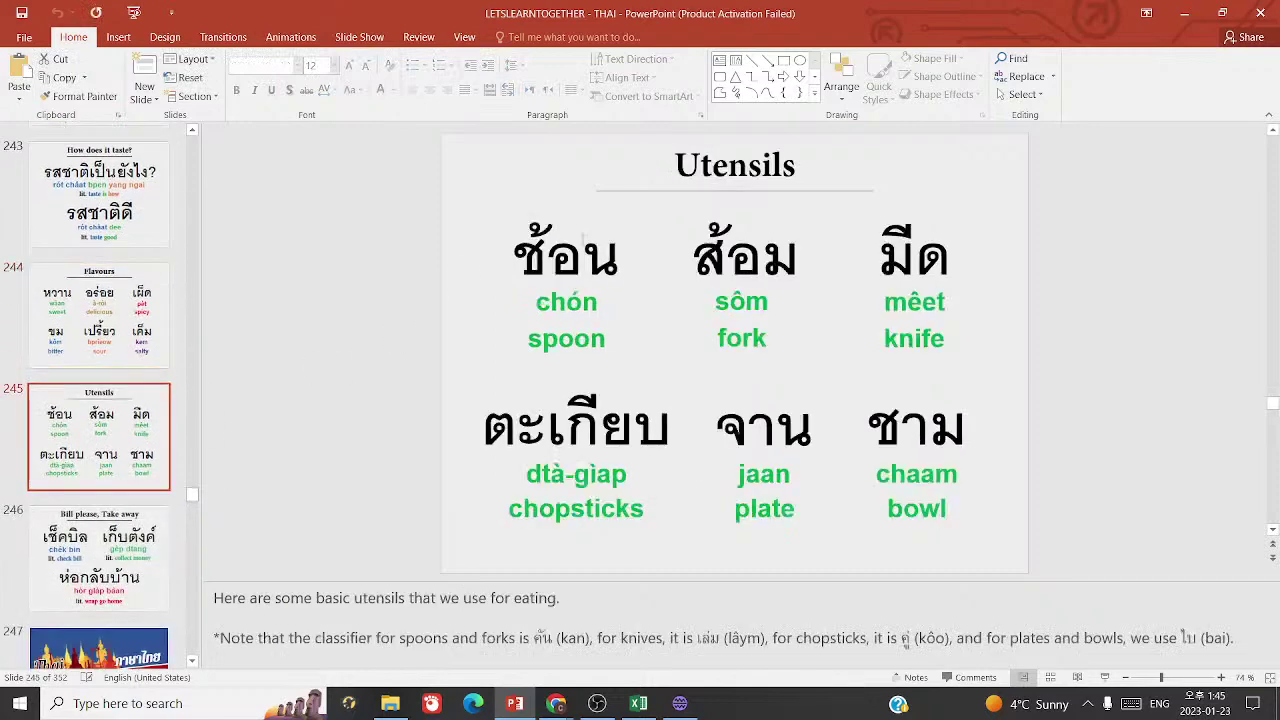
double_click(566, 255)
- Go through the utensil and kitchen entries in column S of the Excel word list, selecting "penyepit-chopsticks"
click(638, 703)
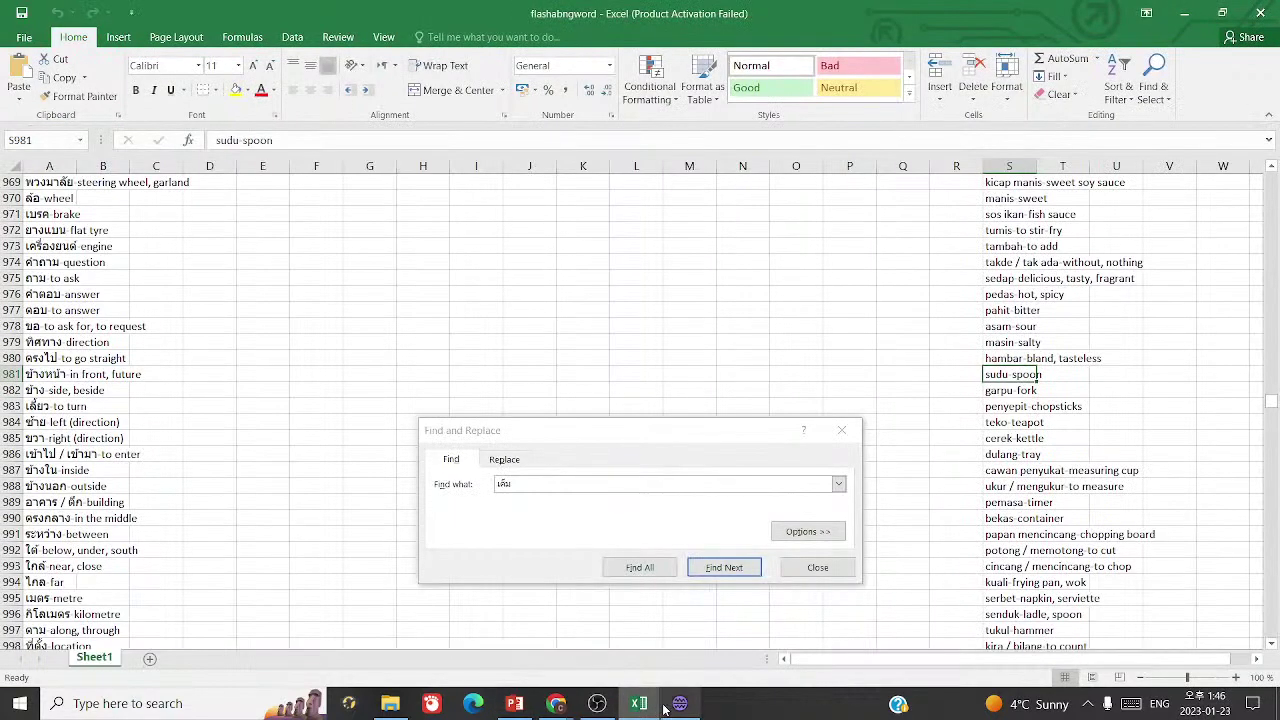
click(569, 483)
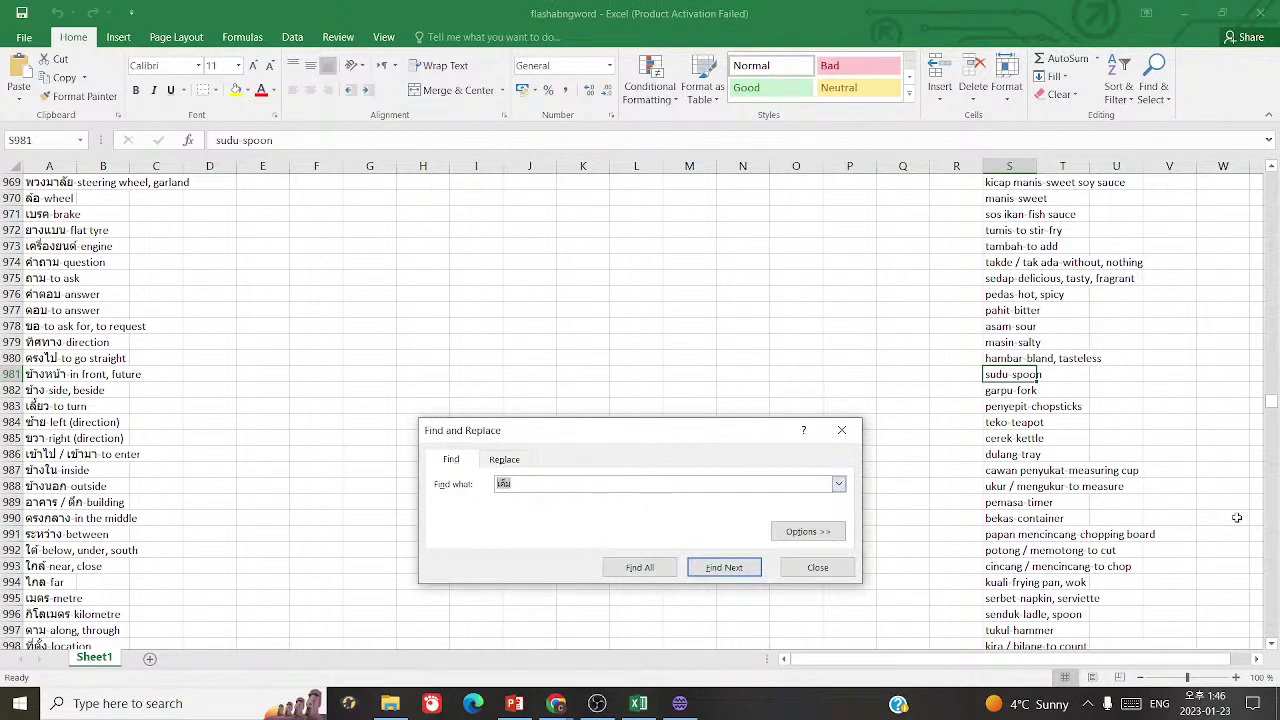
click(1040, 518)
scroll(1040, 518, down, 3)
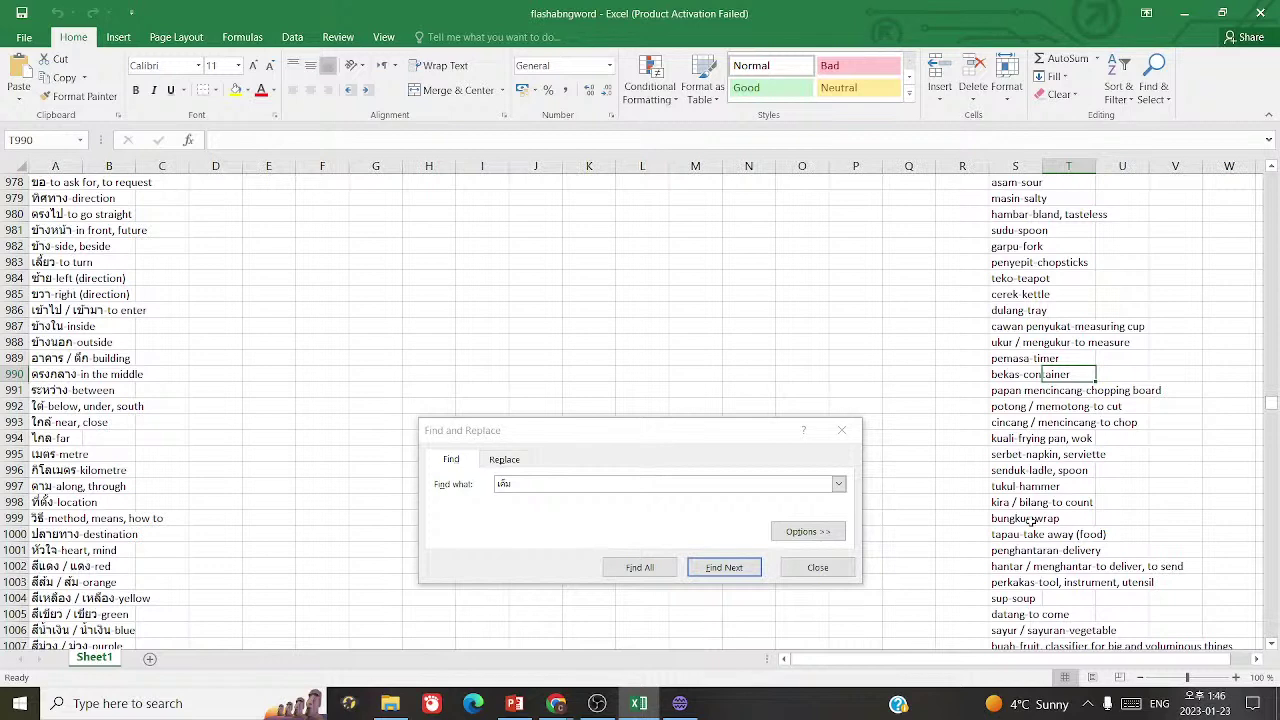
scroll(1030, 521, up, 1)
click(1008, 312)
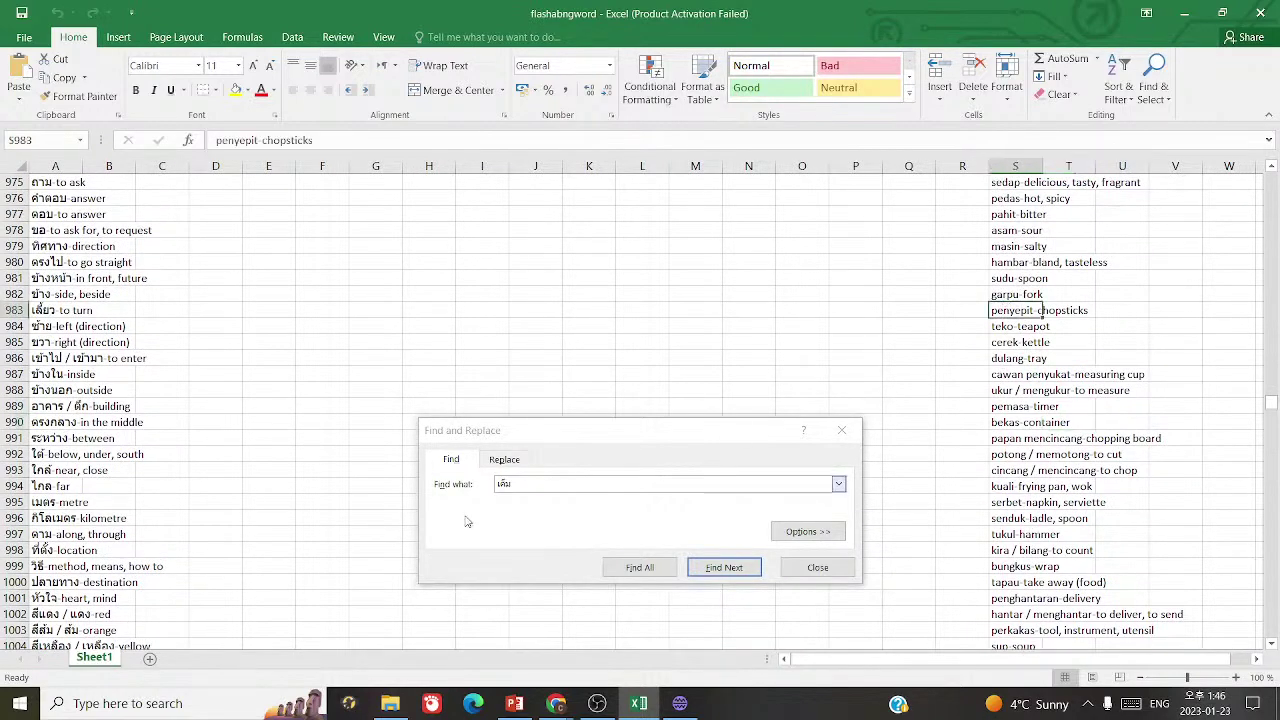
- Search the Excel word list for ช้อน and dismiss the search message
click(505, 489)
text(ช้อน)
click(724, 567)
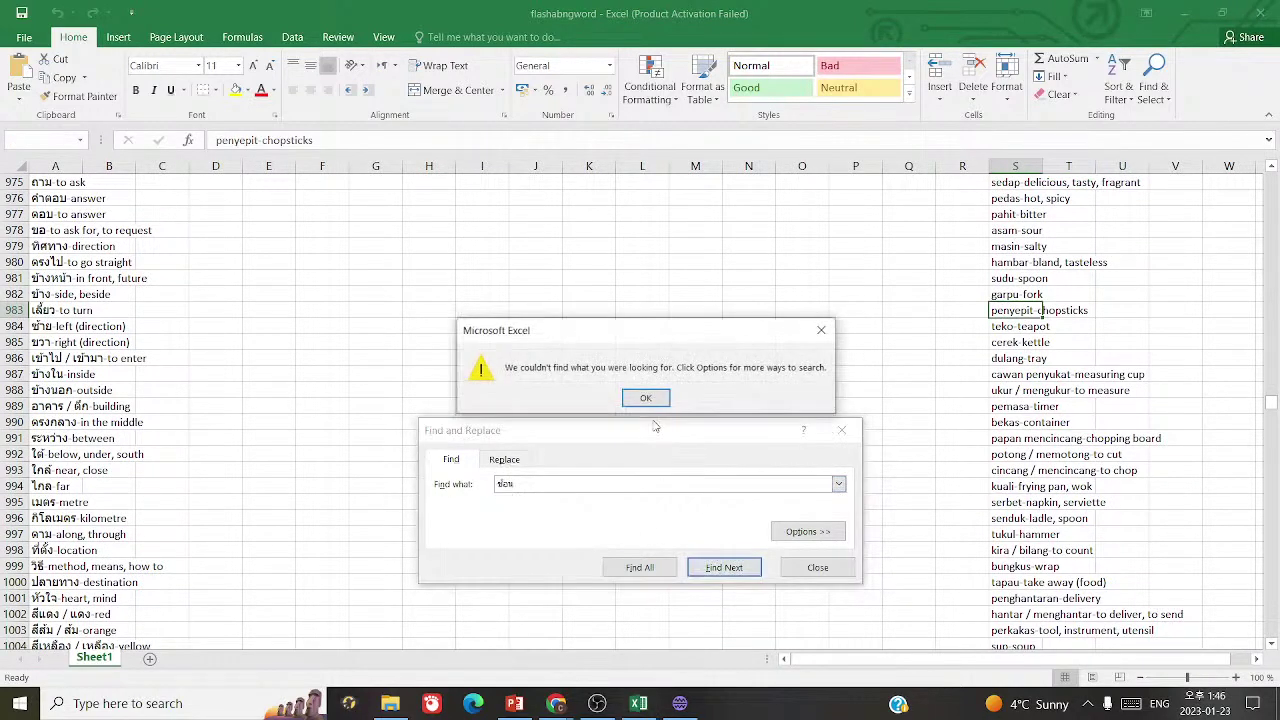
key(Return)
- In flashbang, set card 1128 to prompt ช้อน with the answer "spoon" and add a blank card
click(679, 704)
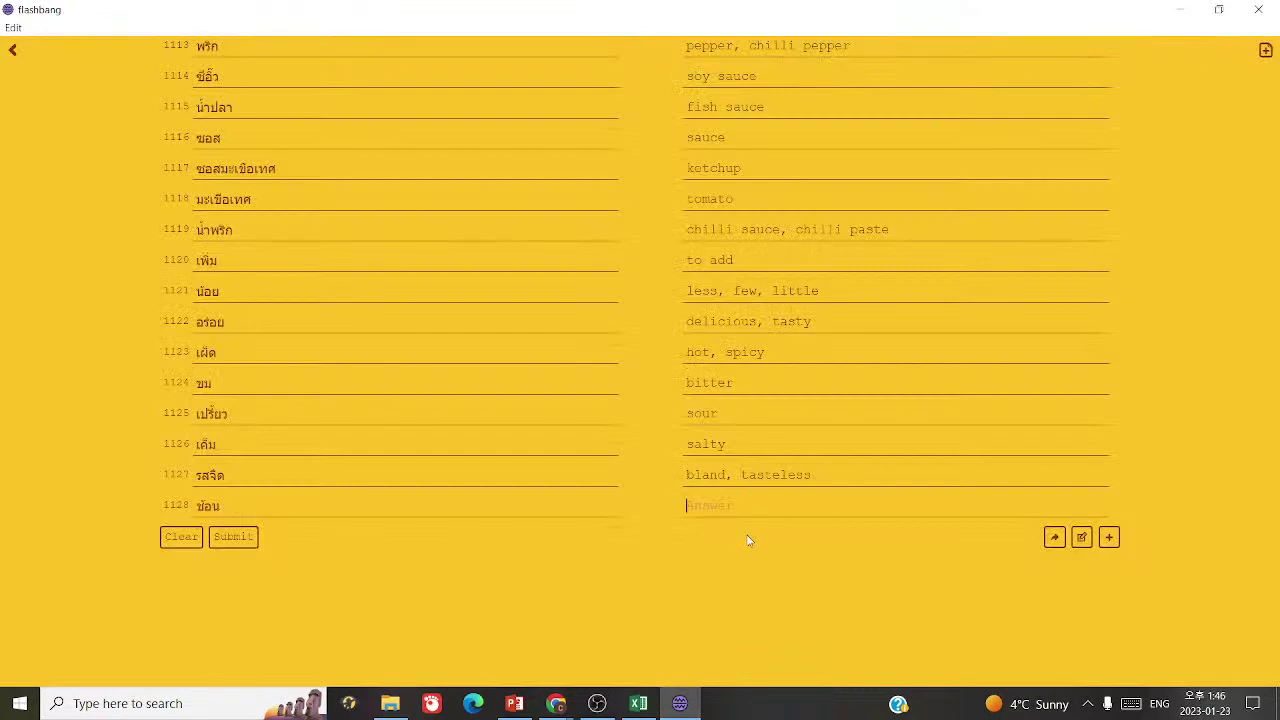
text(spoon)
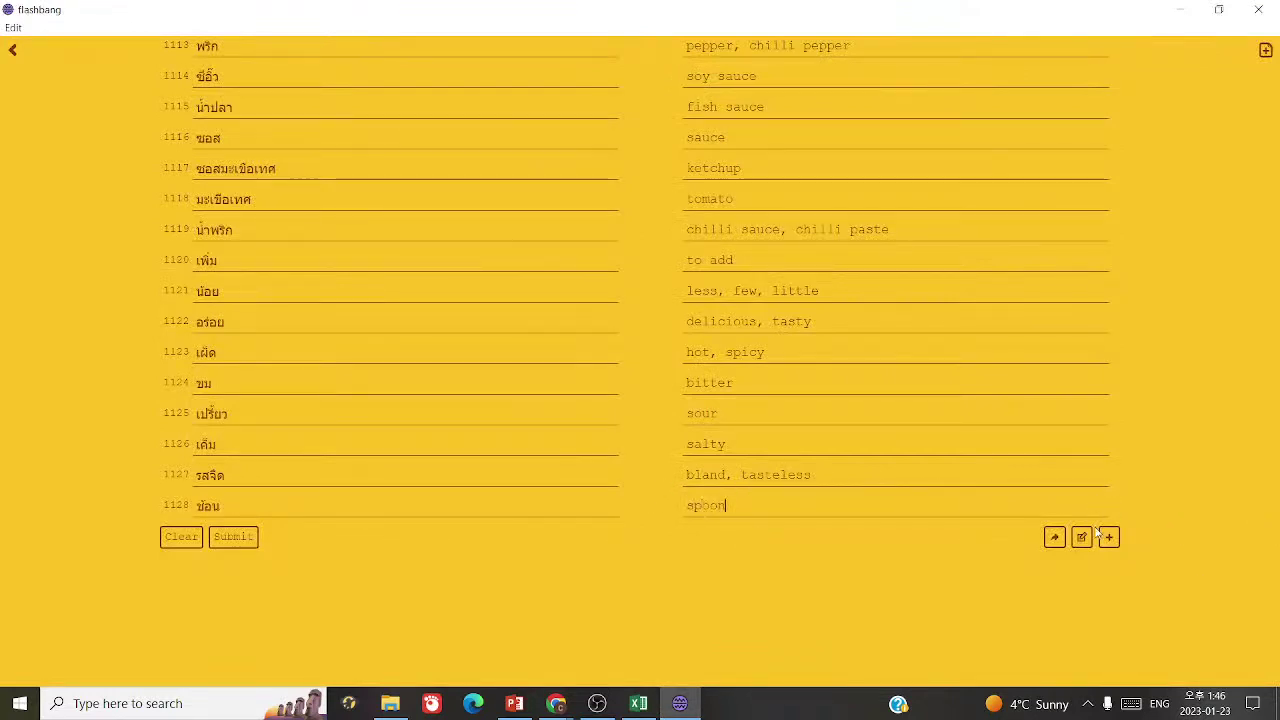
click(1106, 537)
- Copy the spoon and fork classifier คัน from the Utensils slide notes in PowerPoint and search the Excel word list for it
click(527, 706)
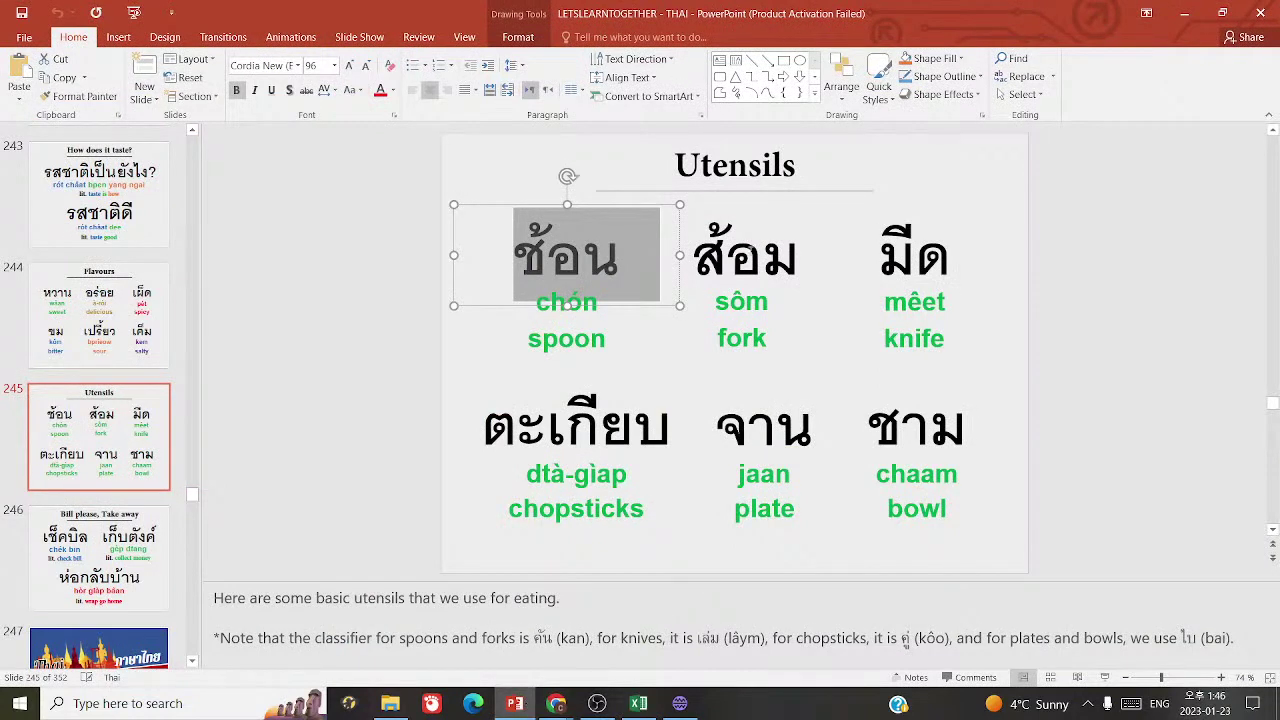
double_click(540, 637)
click(541, 637)
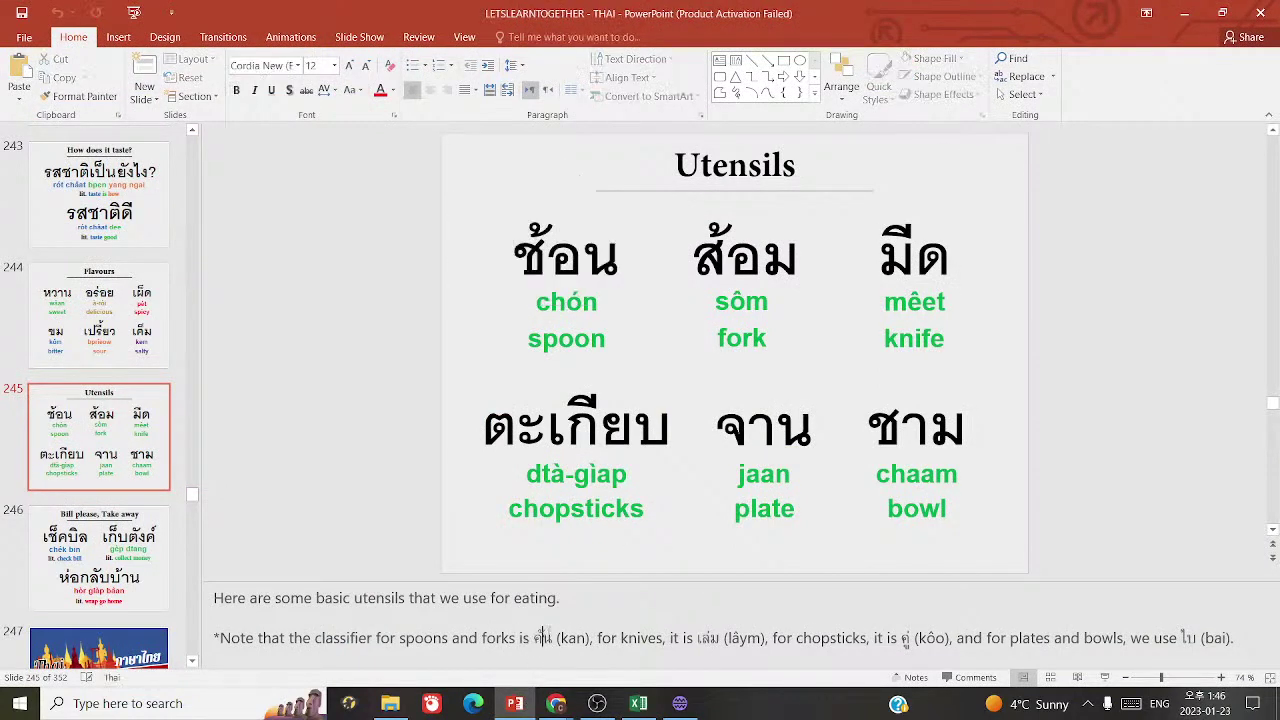
double_click(548, 637)
key(ctrl+c)
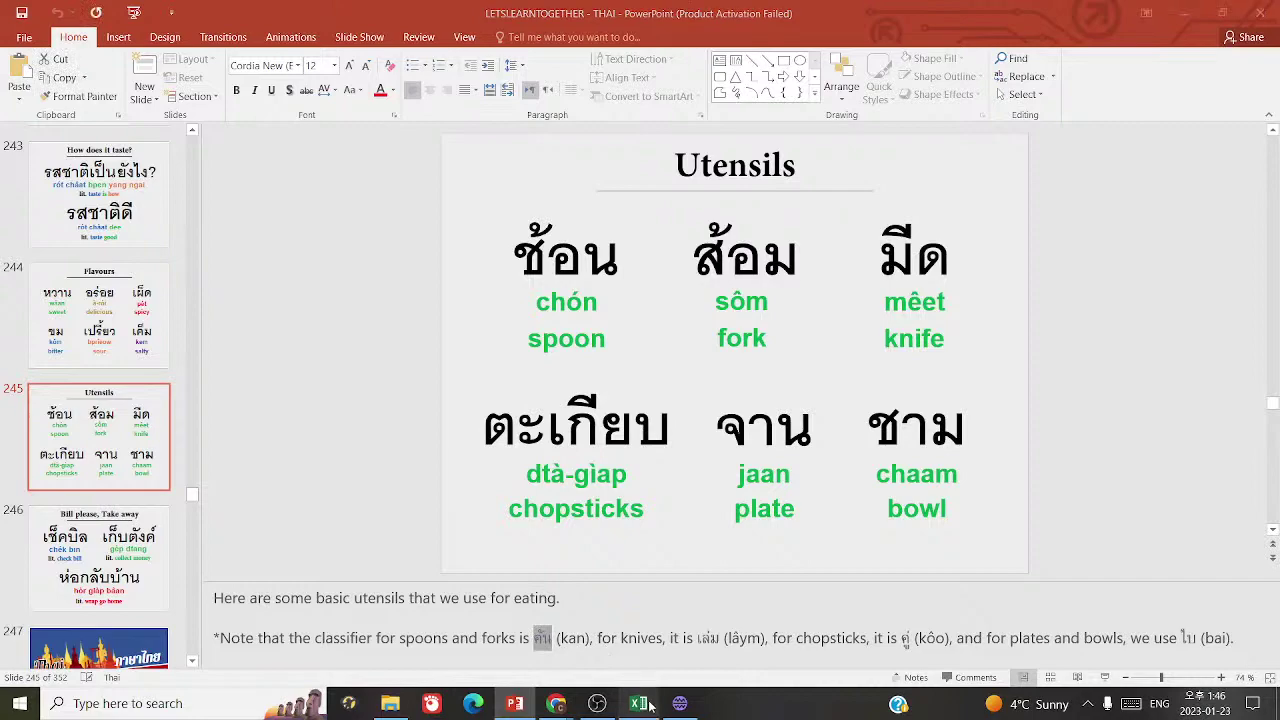
click(638, 703)
click(591, 450)
key(ctrl+v)
click(748, 576)
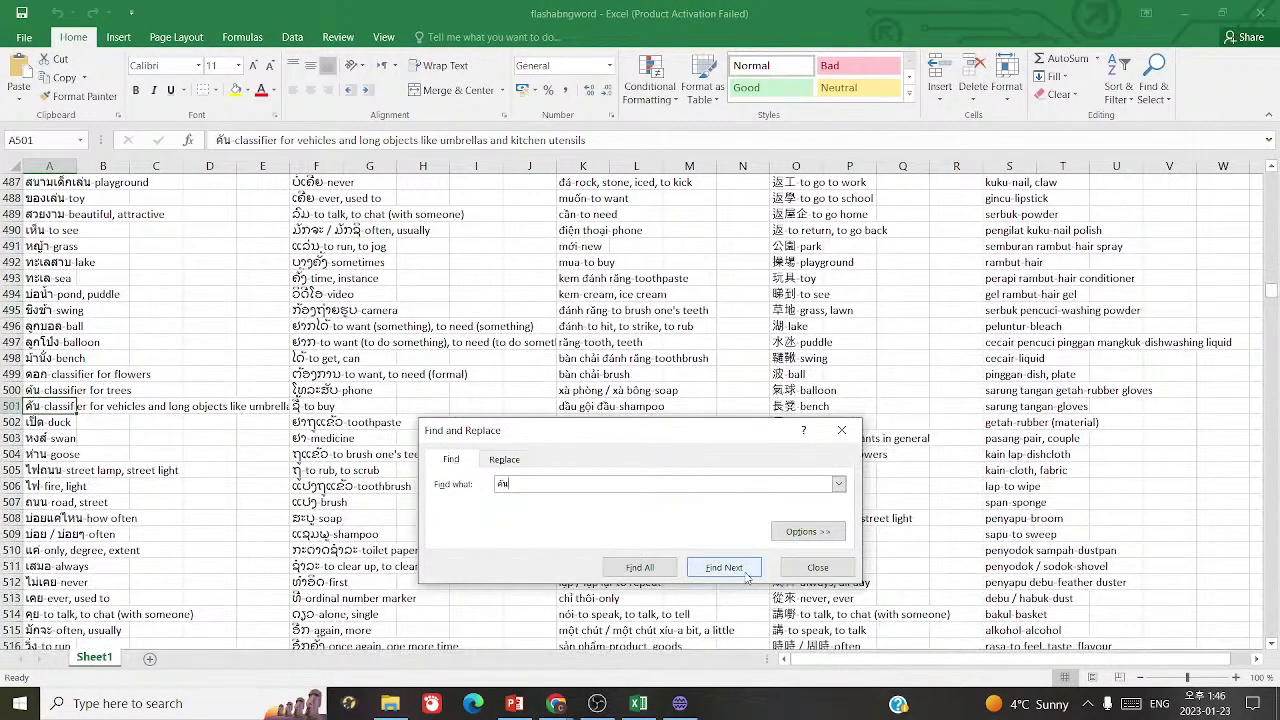
- Copy the knife classifier เล่ม from the Utensils slide notes in PowerPoint and search the Excel word list for its entries
click(514, 703)
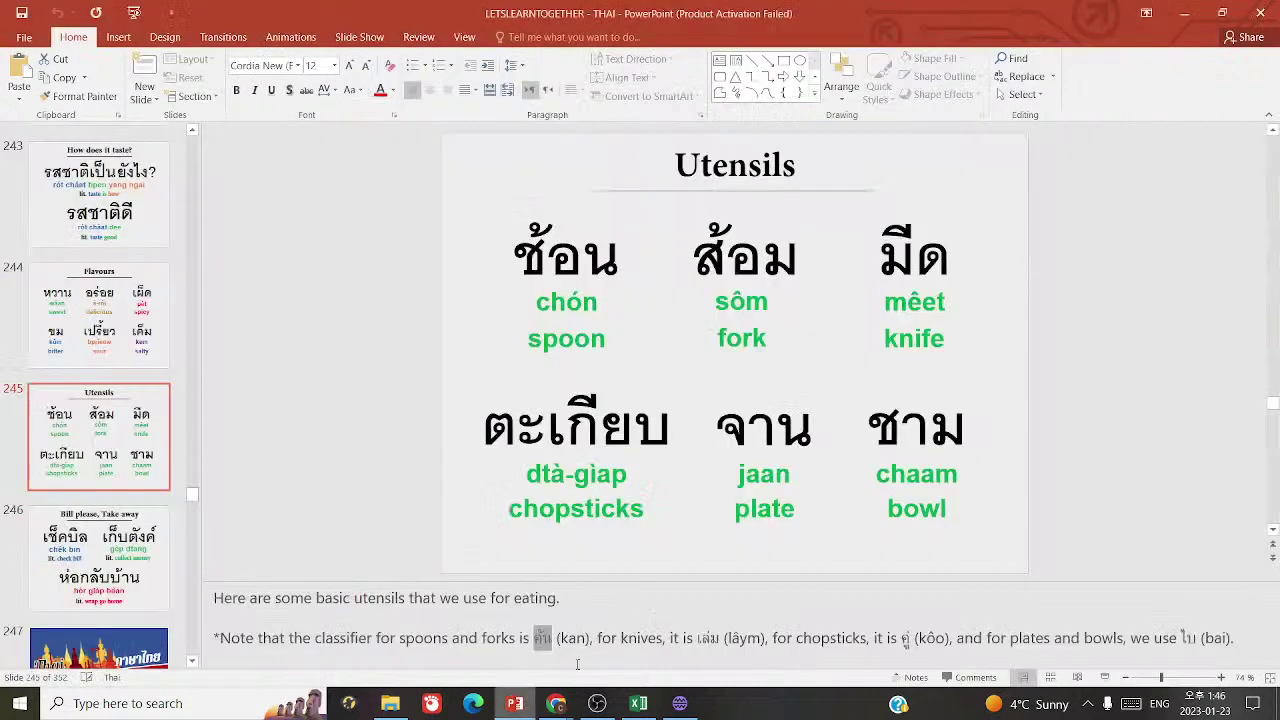
drag(697, 638, 719, 638)
key(ctrl+c)
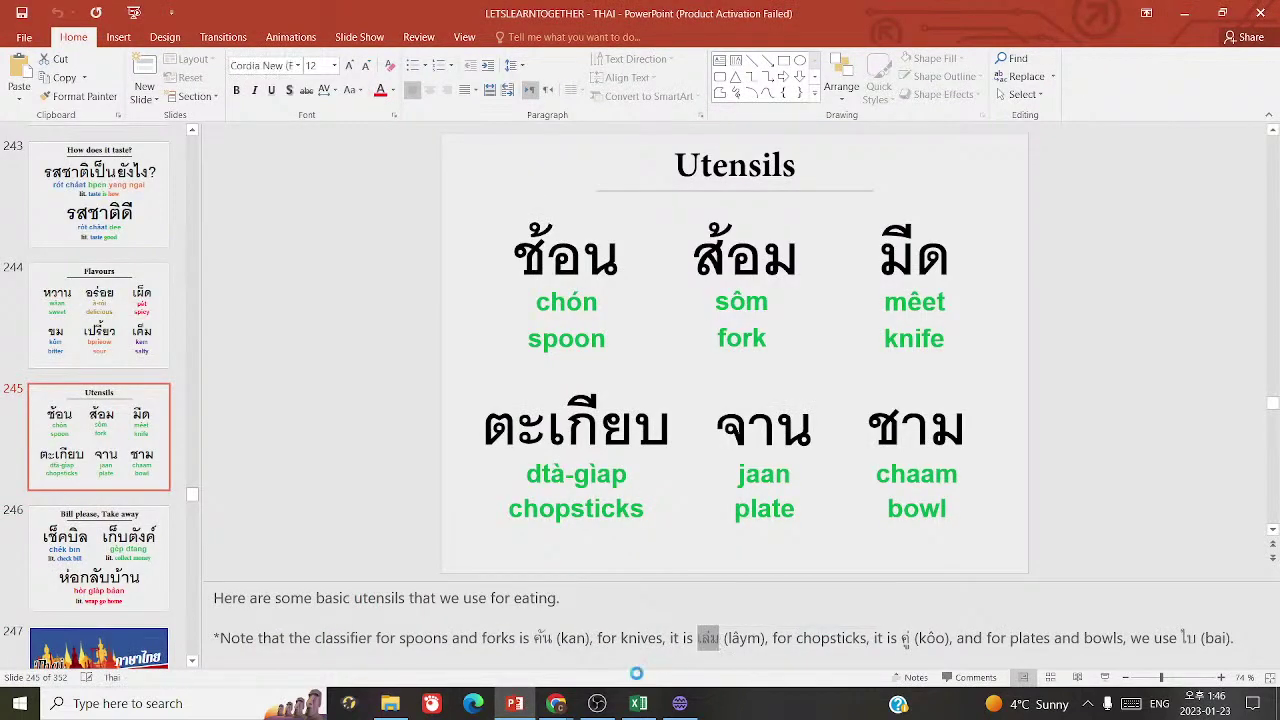
click(638, 703)
key(ctrl+v)
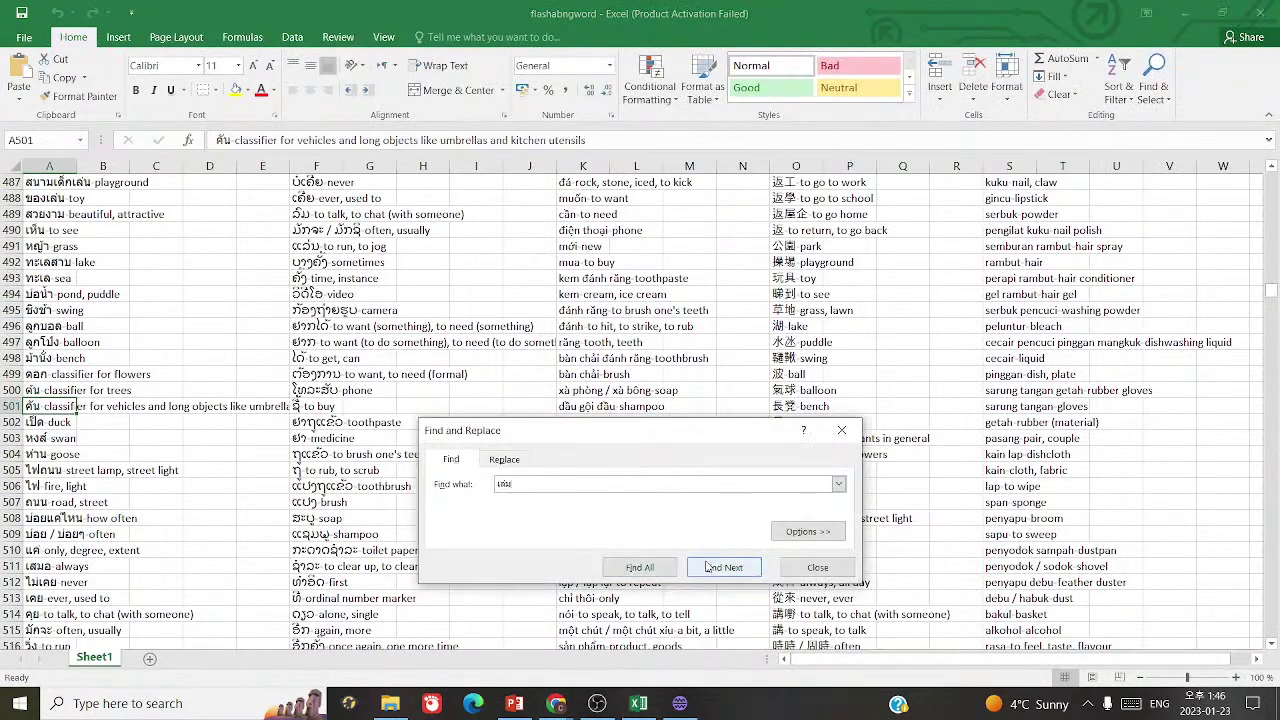
click(735, 572)
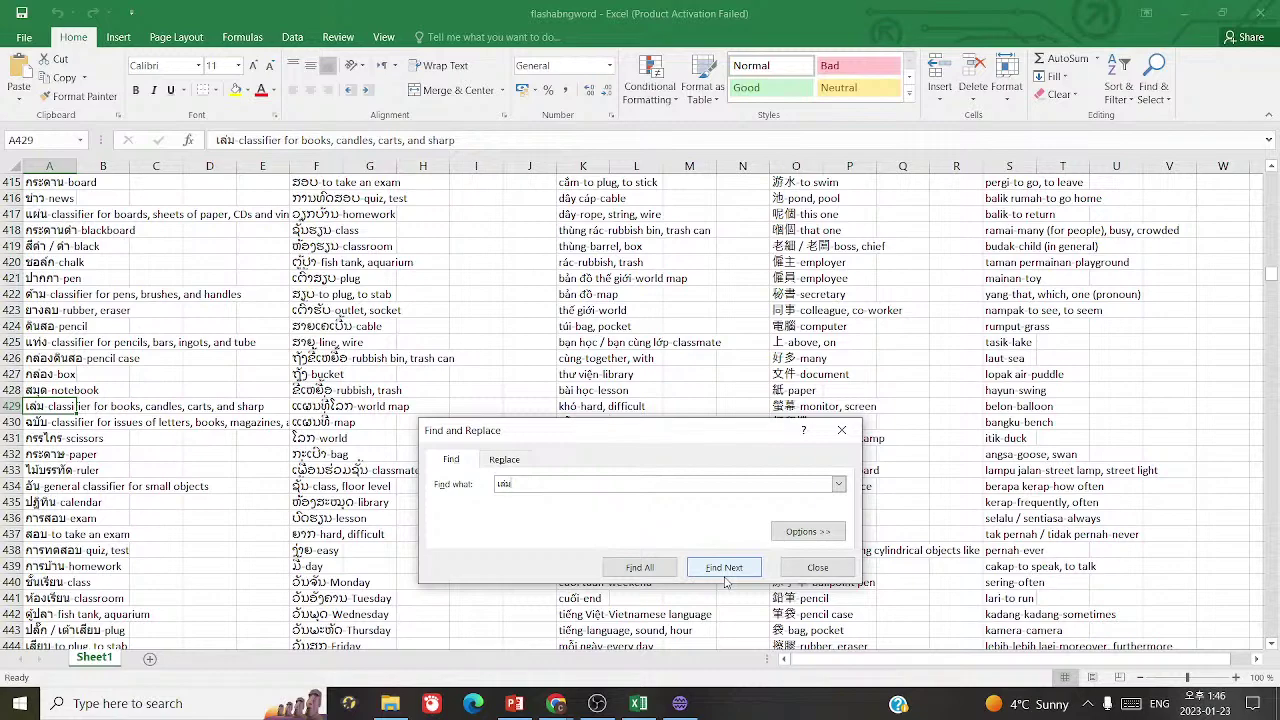
click(725, 568)
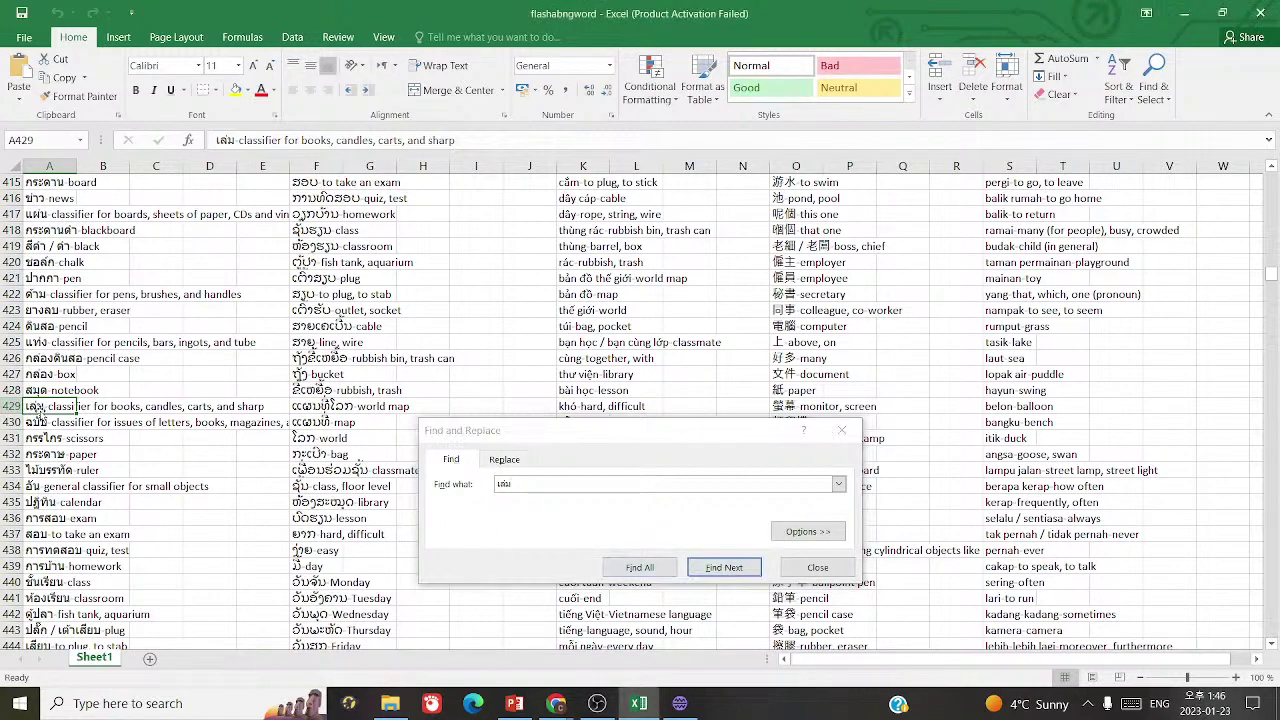
click(545, 488)
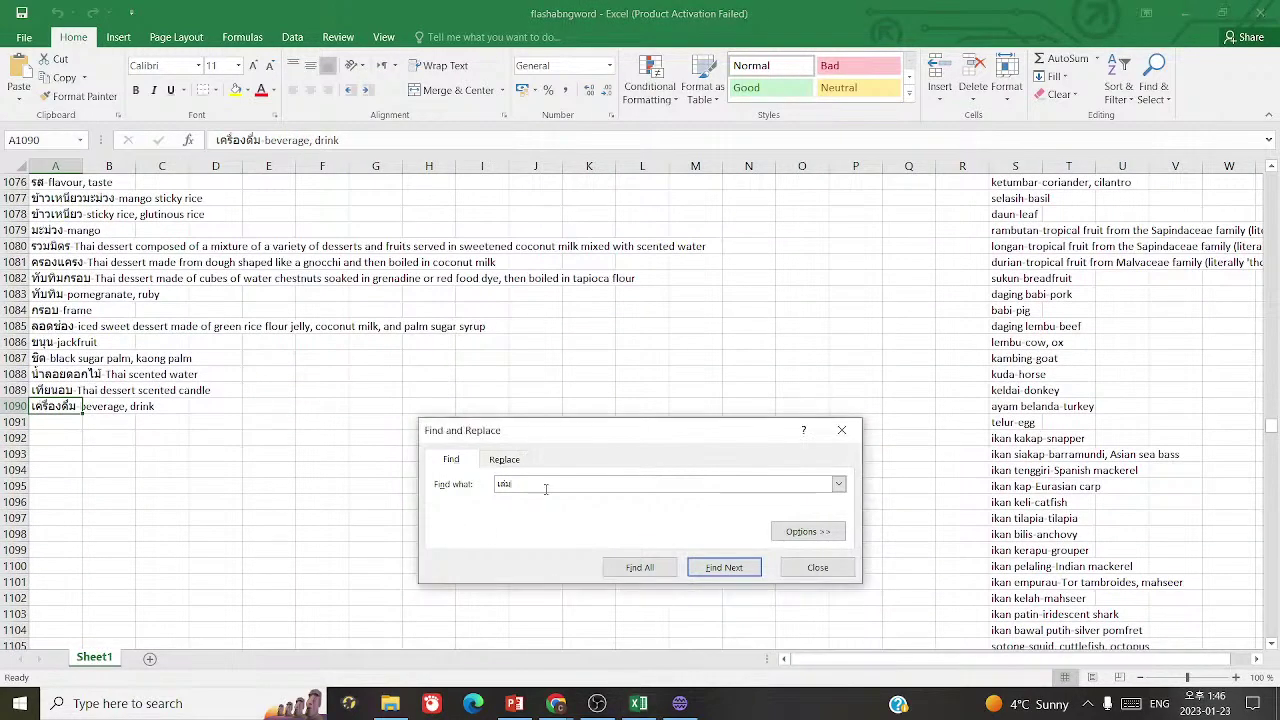
key(Return)
- In flashbang, complete the answer of card 429 (เล่ม) as "classifier for books, candles, carts, and sharp object"
double_click(255, 406)
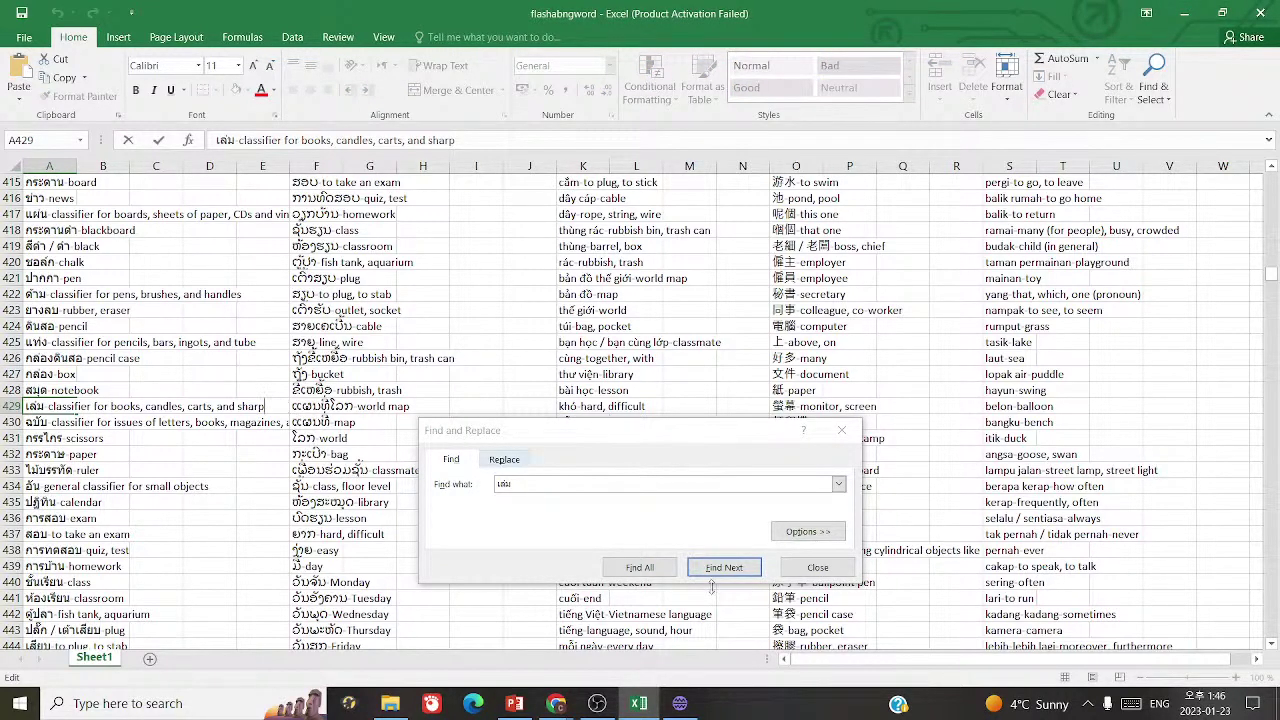
click(679, 703)
key(Home)
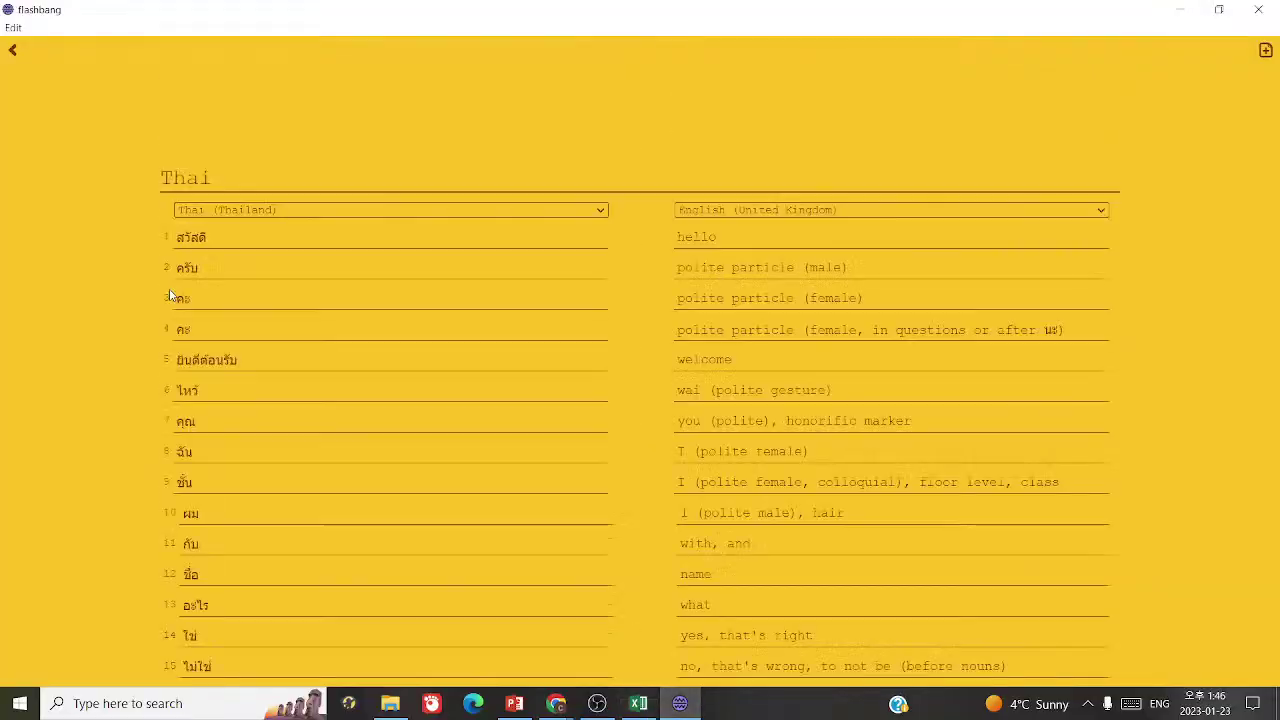
scroll(171, 291, down, 20)
scroll(610, 598, down, 20)
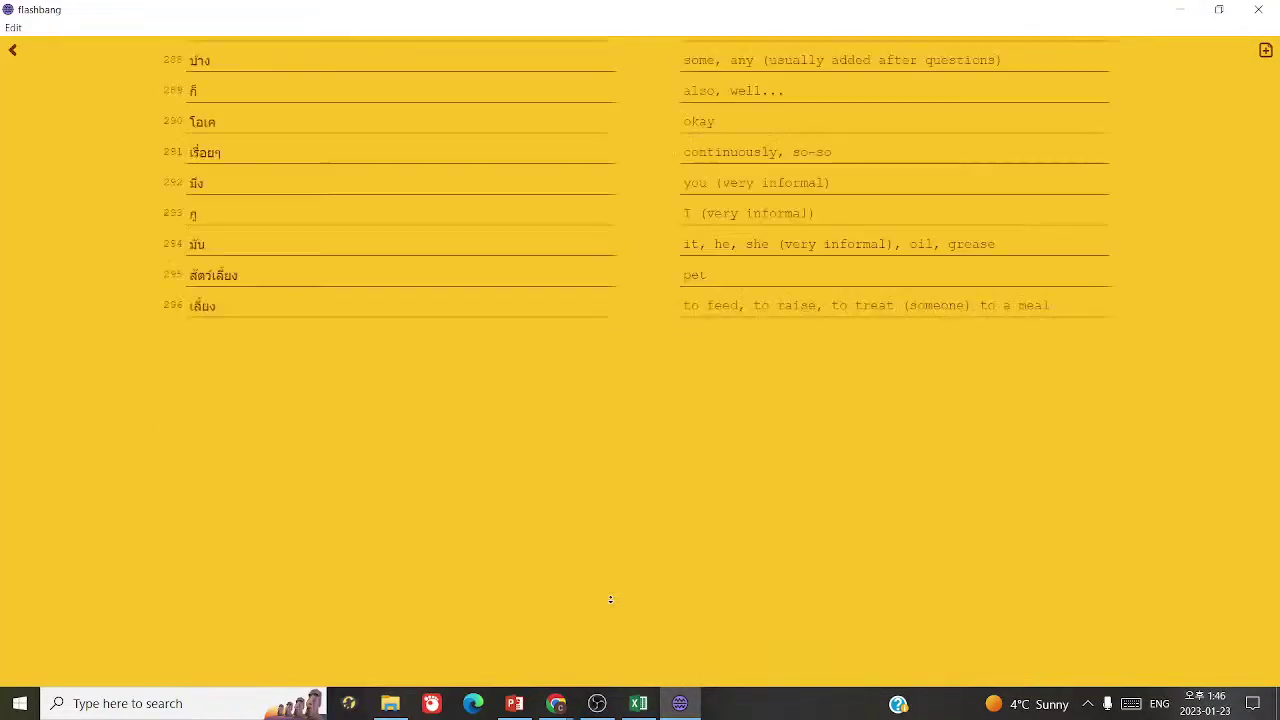
scroll(341, 404, up, 2)
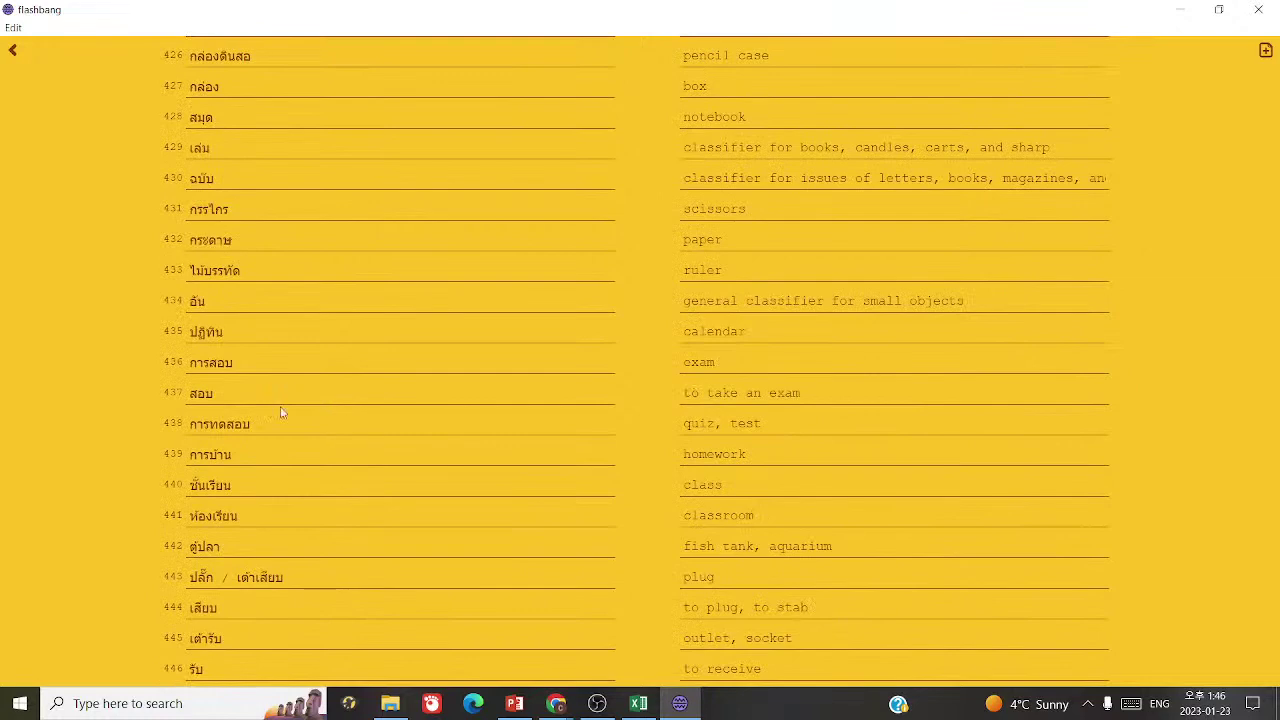
scroll(291, 343, up, 3)
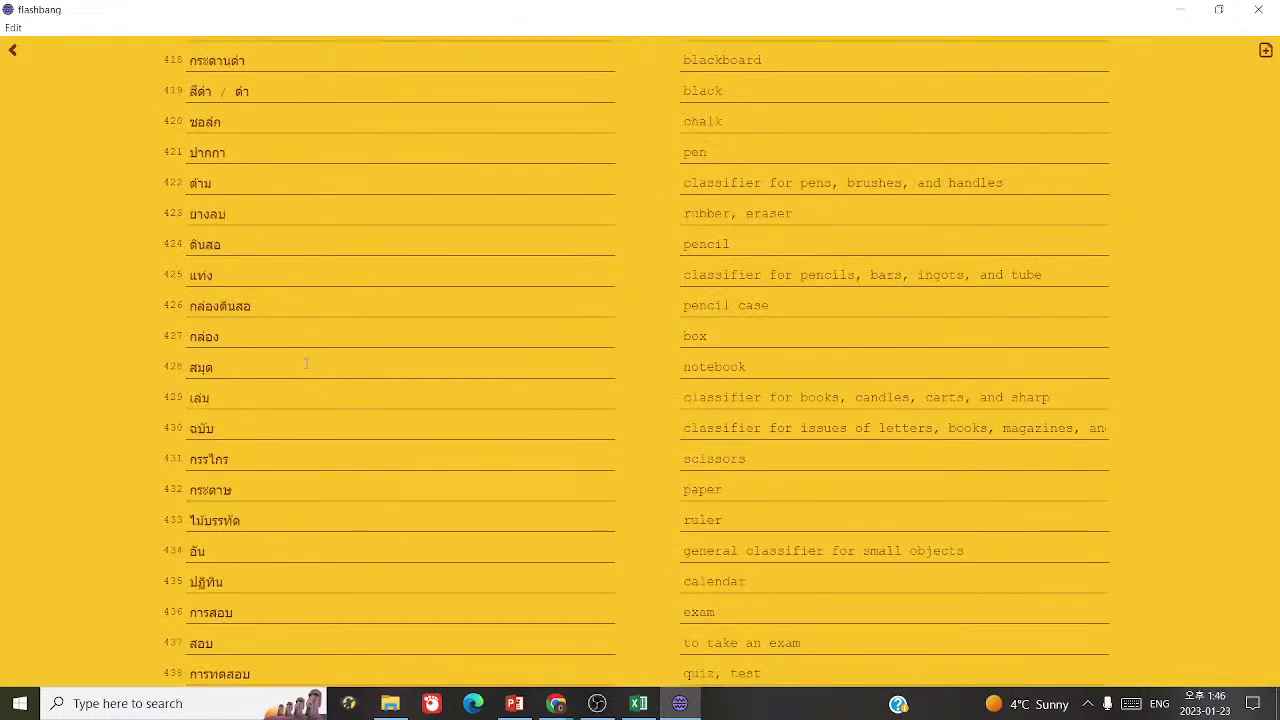
click(1077, 395)
click(1234, 399)
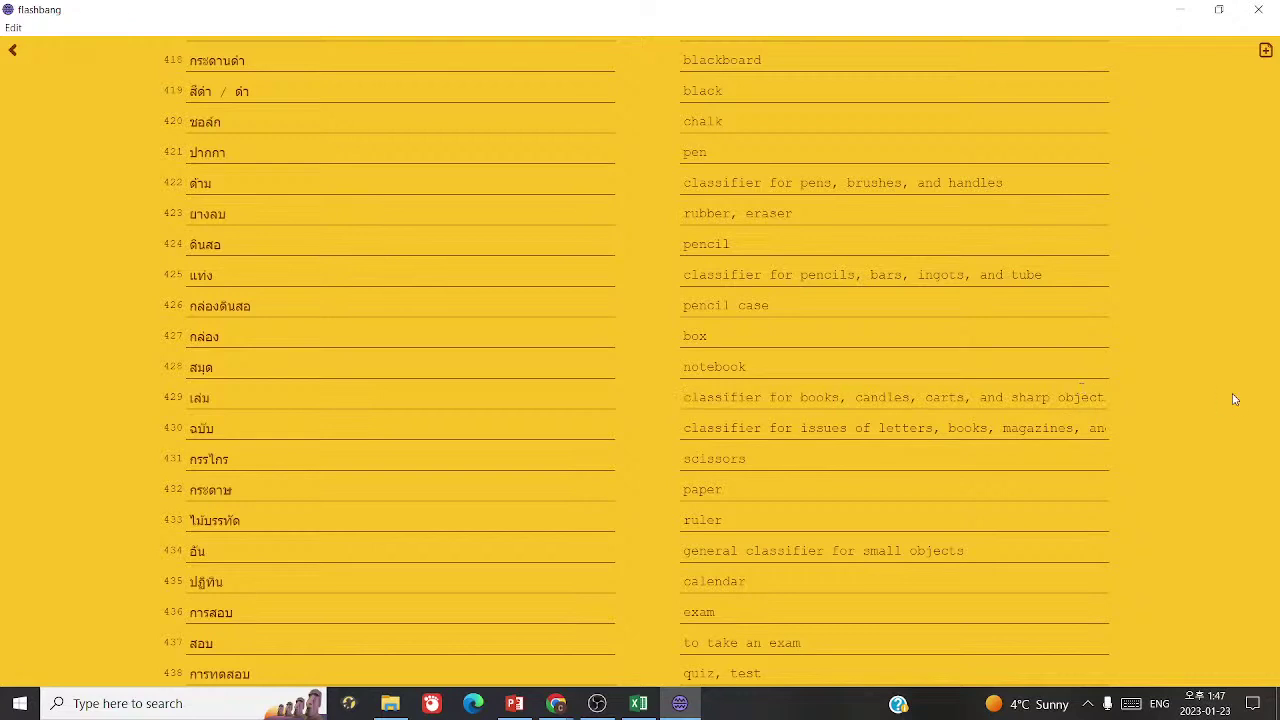
key(End)
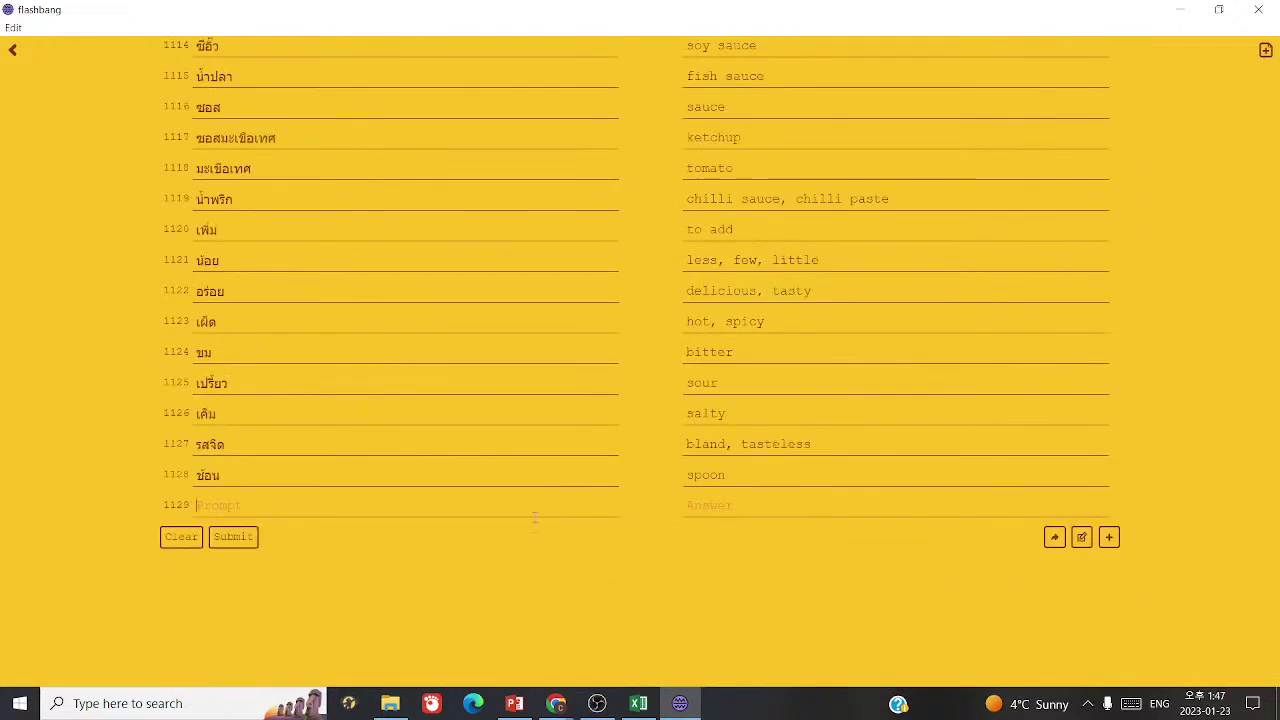
- Copy the plate and bowl classifier ใบ from the Utensils slide notes in PowerPoint and search the Excel word list for its entries
click(514, 703)
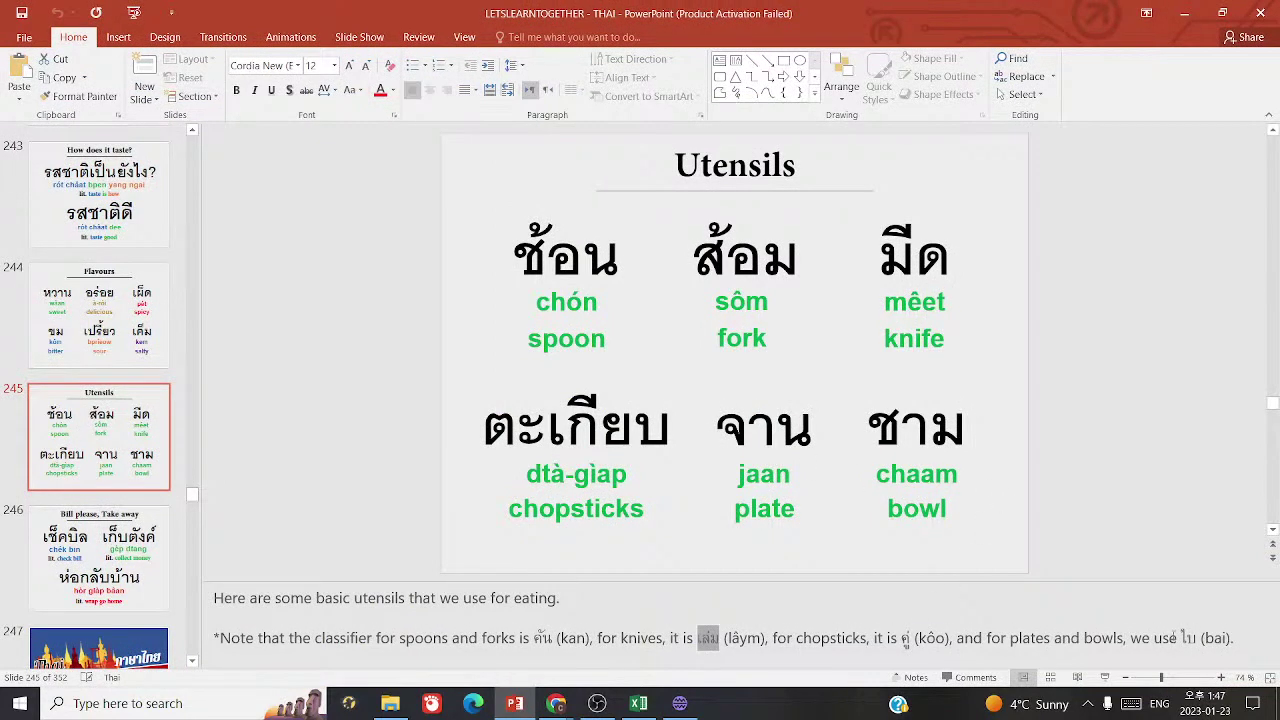
double_click(1188, 637)
key(ctrl+c)
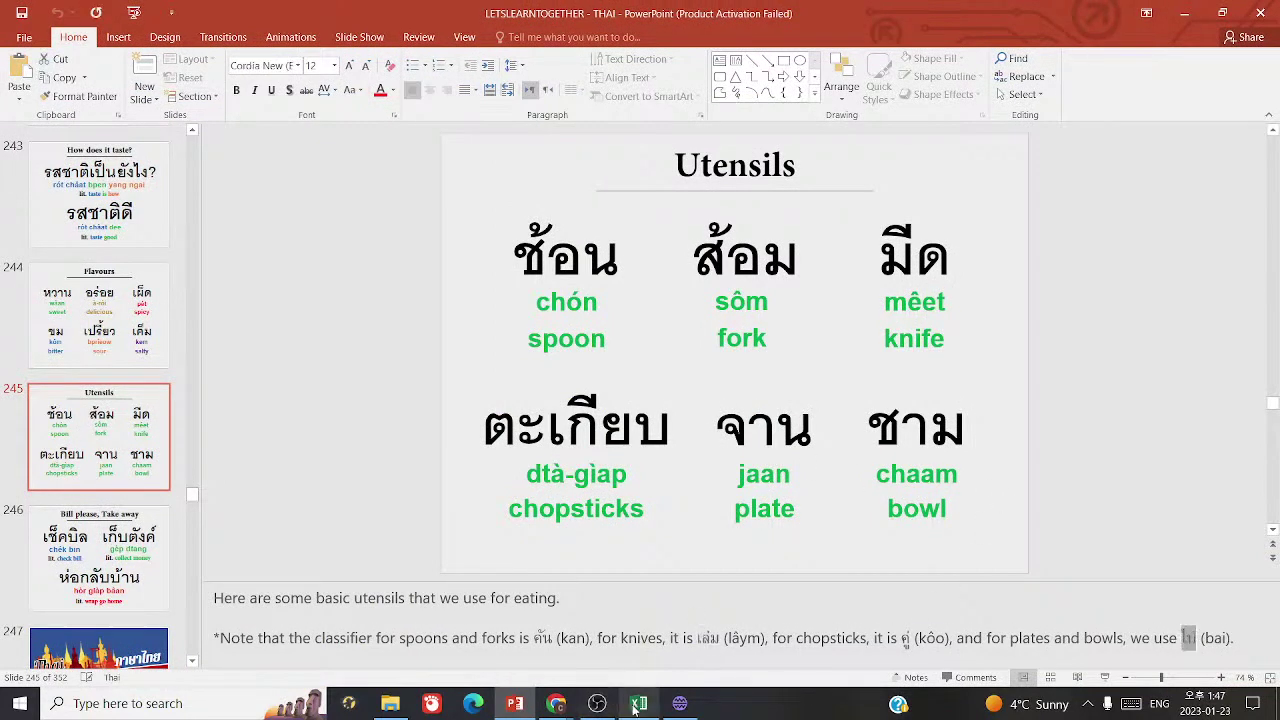
click(638, 703)
key(ctrl+v)
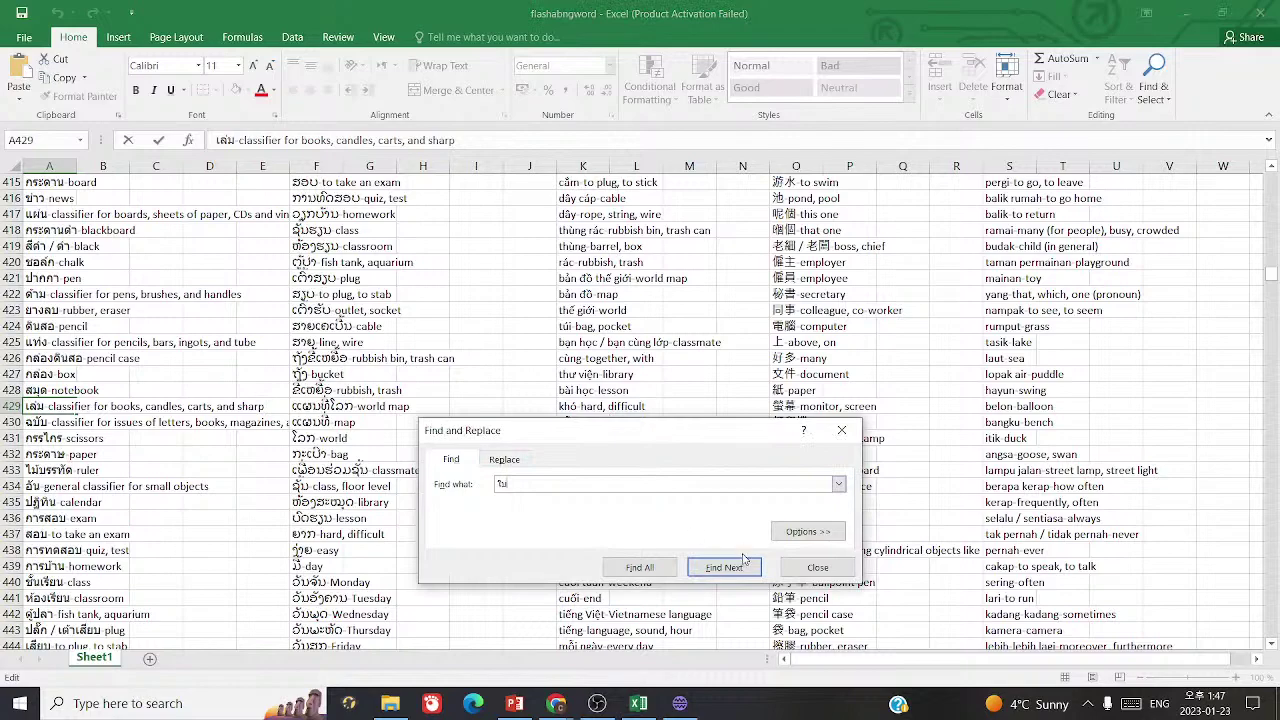
click(736, 565)
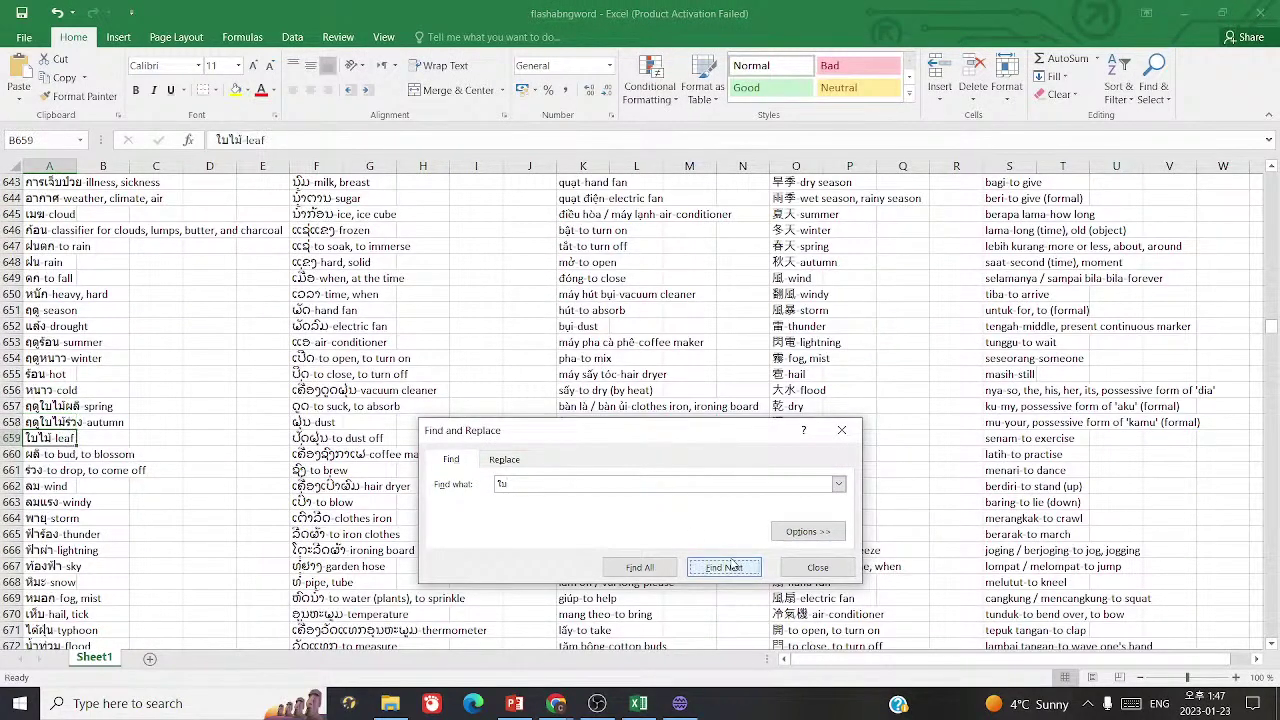
click(728, 566)
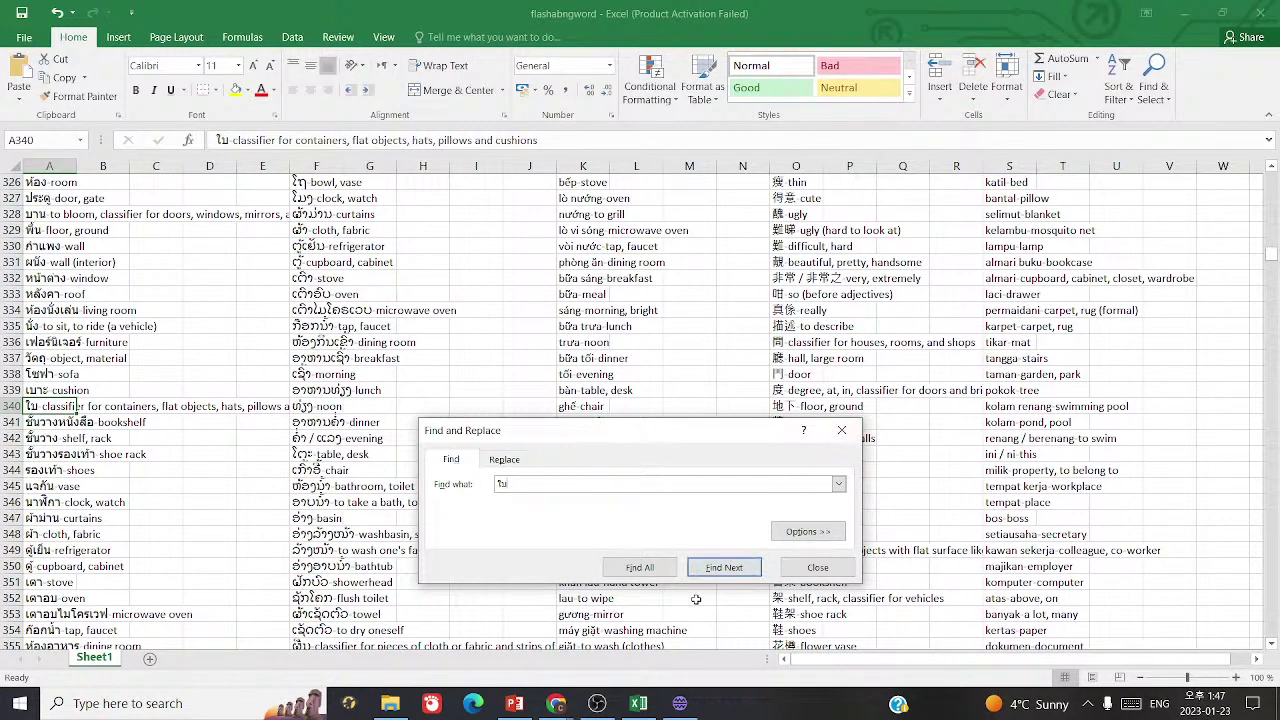
- Copy the word ส้อม (fork) from the Utensils slide in PowerPoint, search the Excel word list for it and dismiss the search message
click(514, 703)
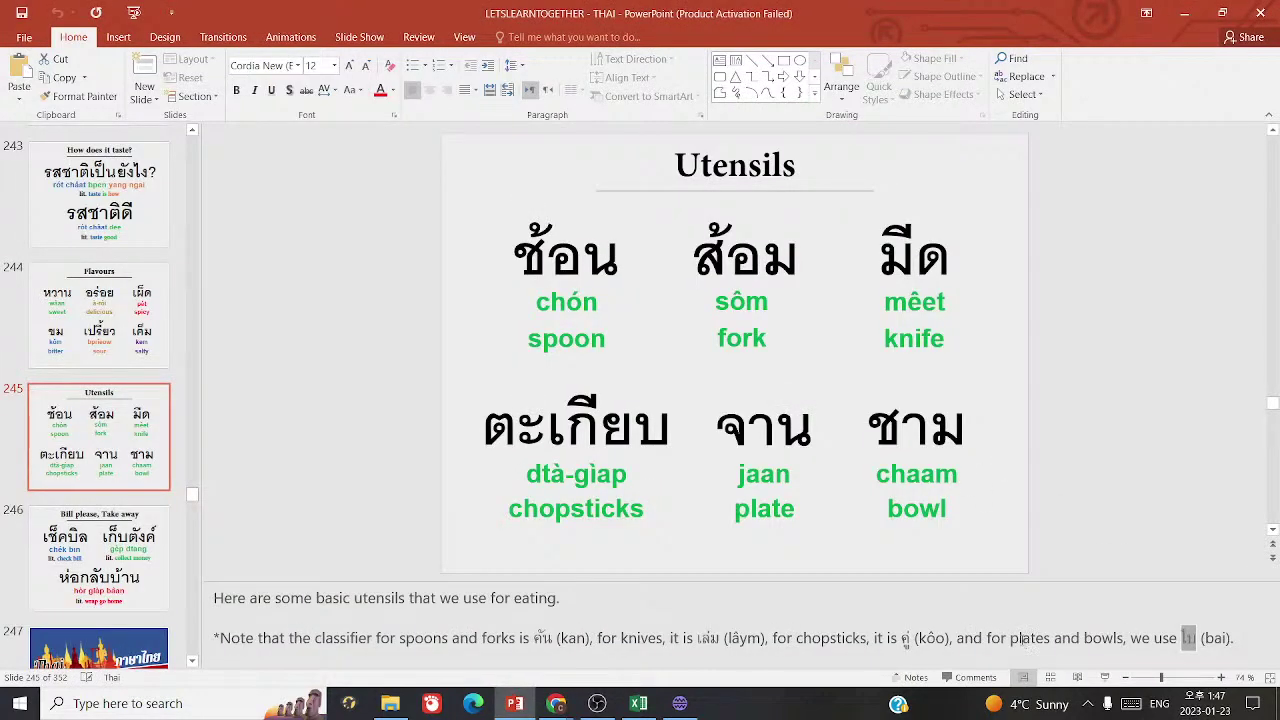
double_click(745, 258)
key(ctrl+c)
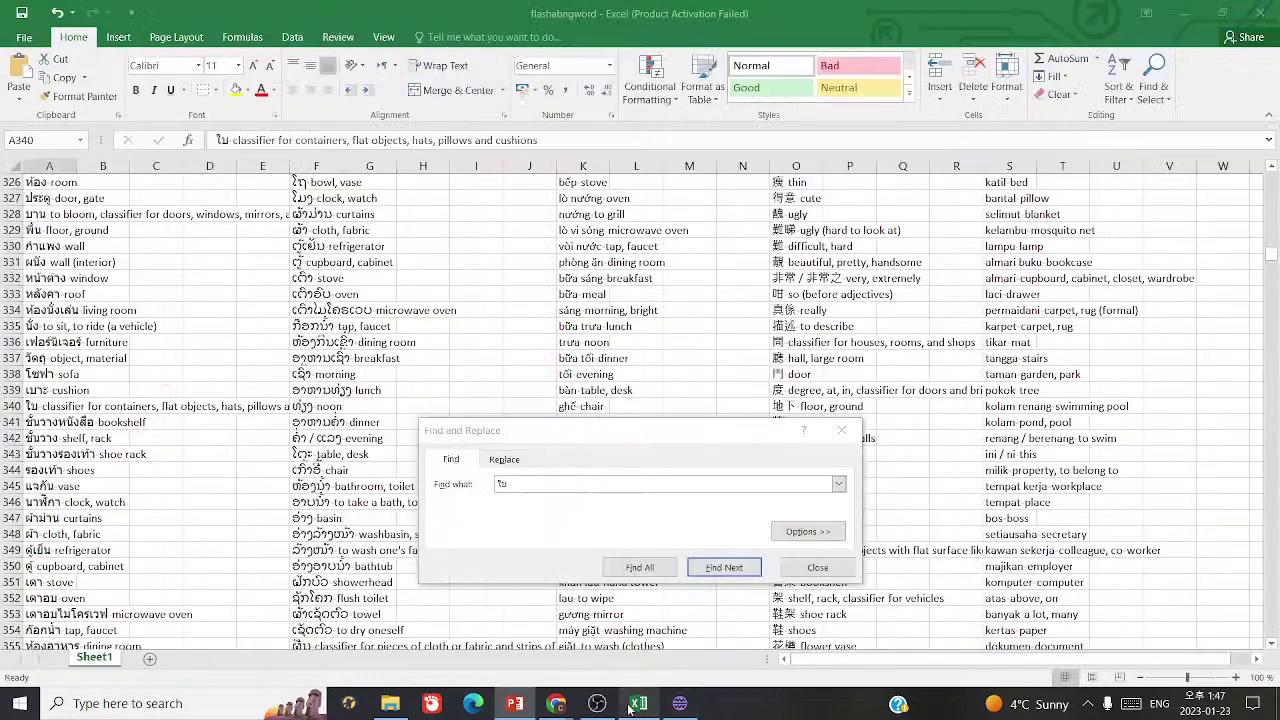
click(638, 703)
key(ctrl+v)
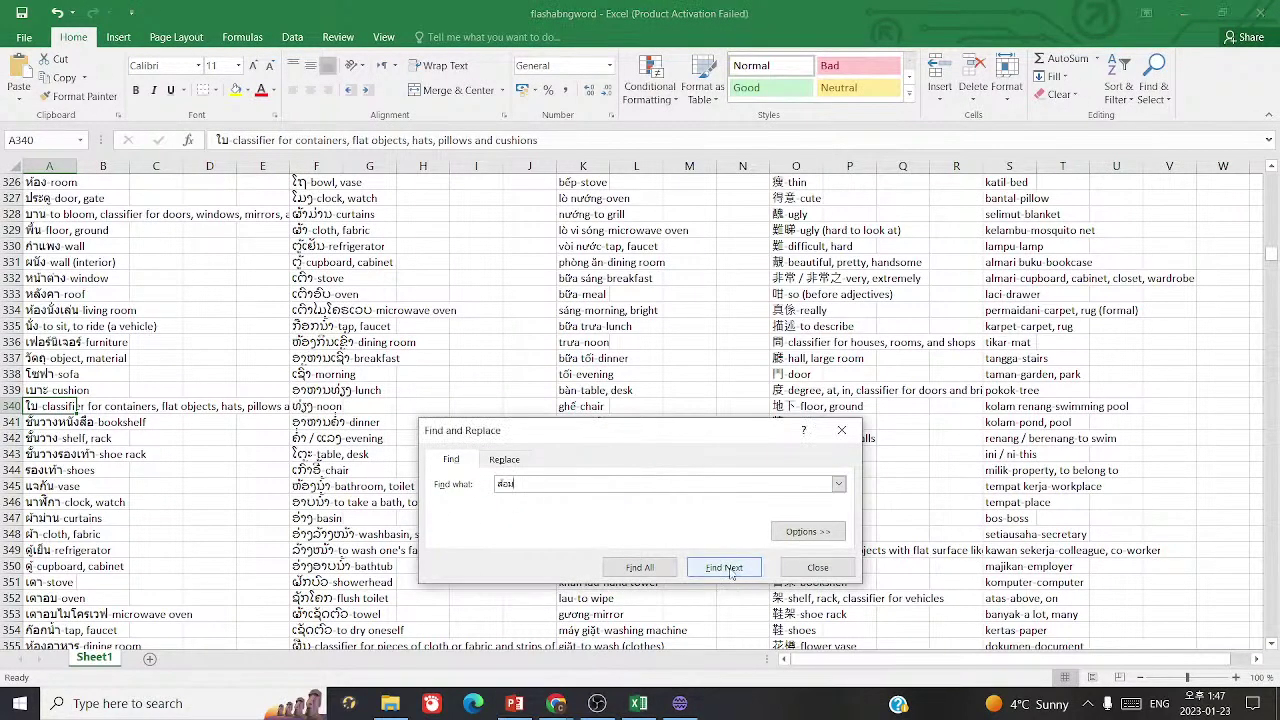
click(724, 567)
click(657, 403)
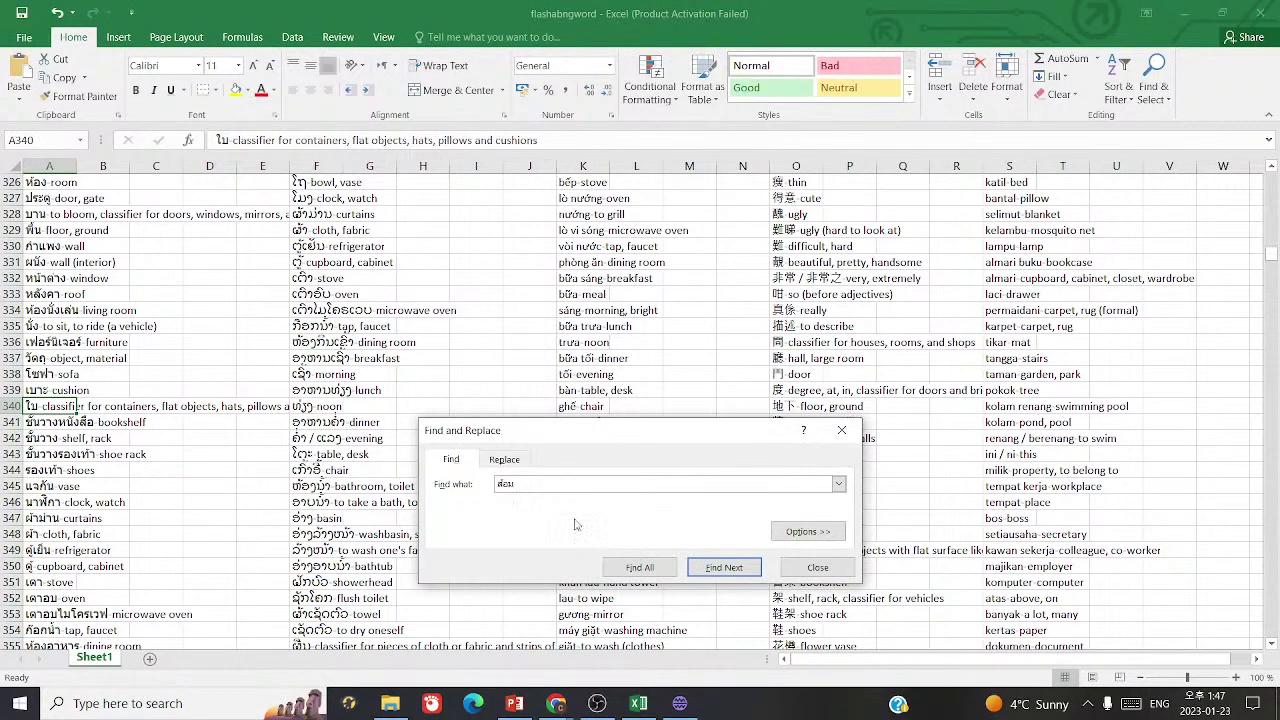
- Search the Excel word list for the Malay word garpu
key(ctrl+a)
text(garpu)
key(Return)
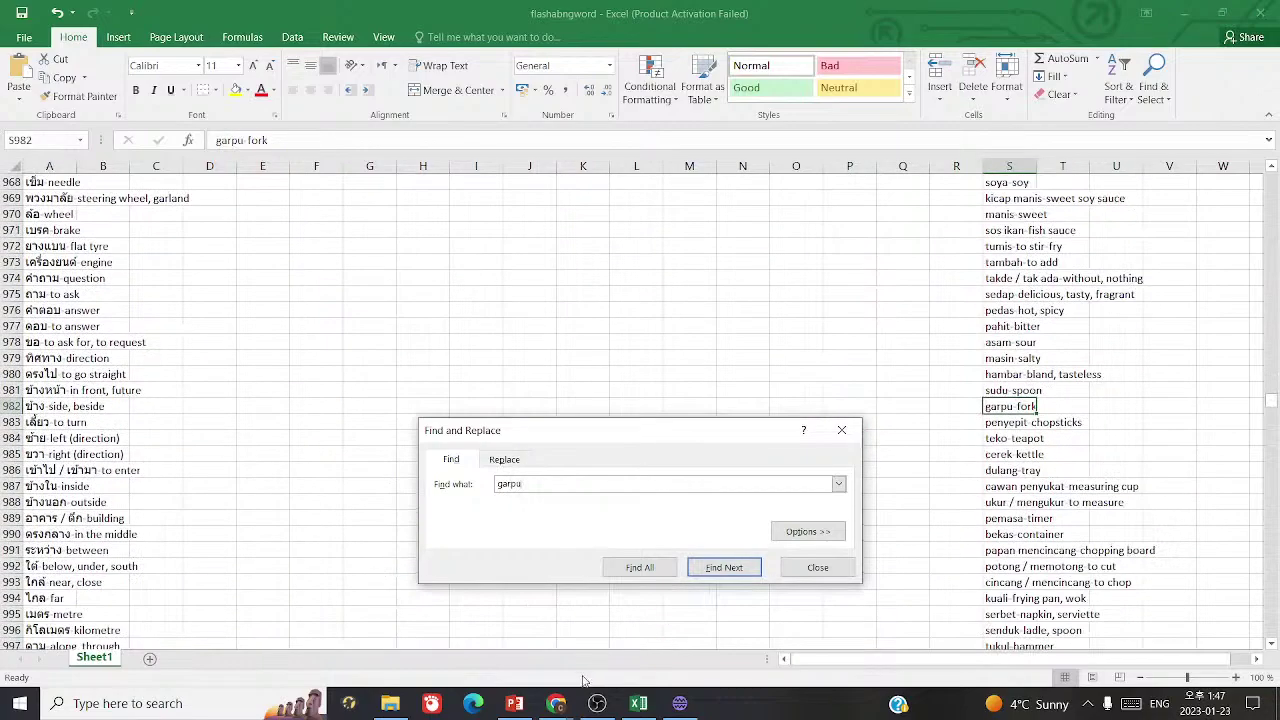
- In flashbang, set card 1129 to prompt ส้อม with the answer "fork" and add a blank card
click(680, 703)
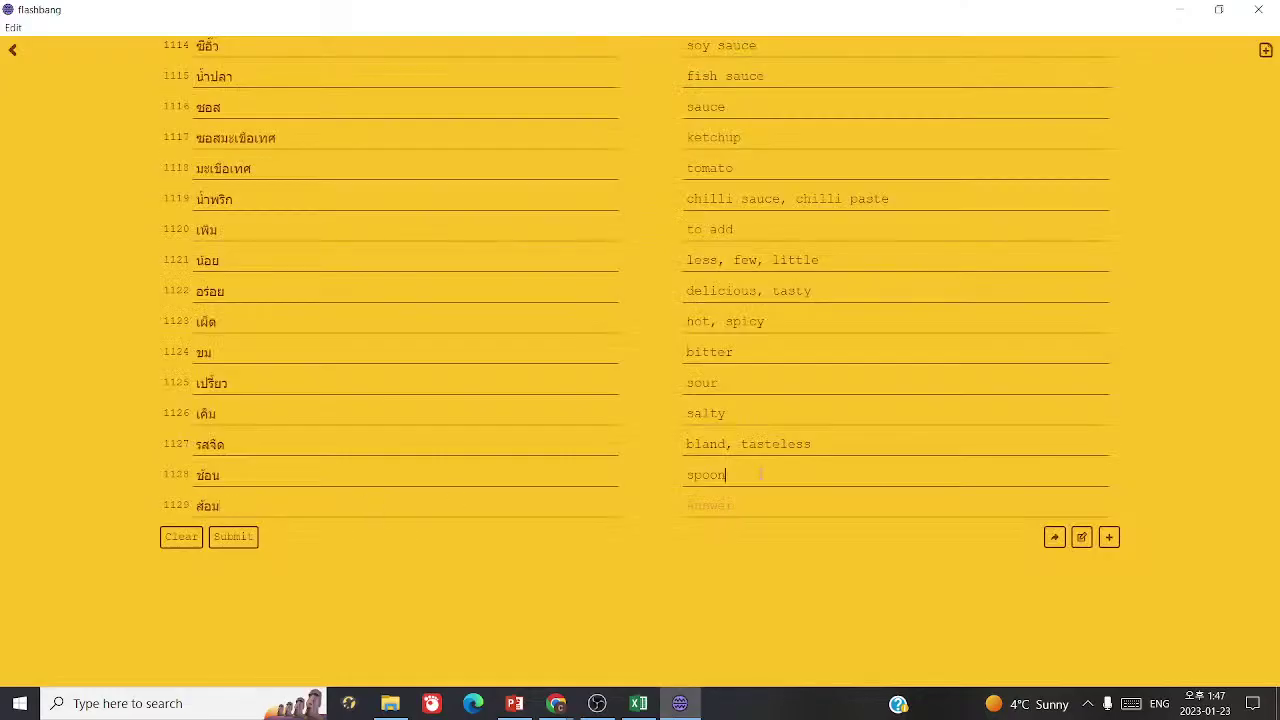
text(fork)
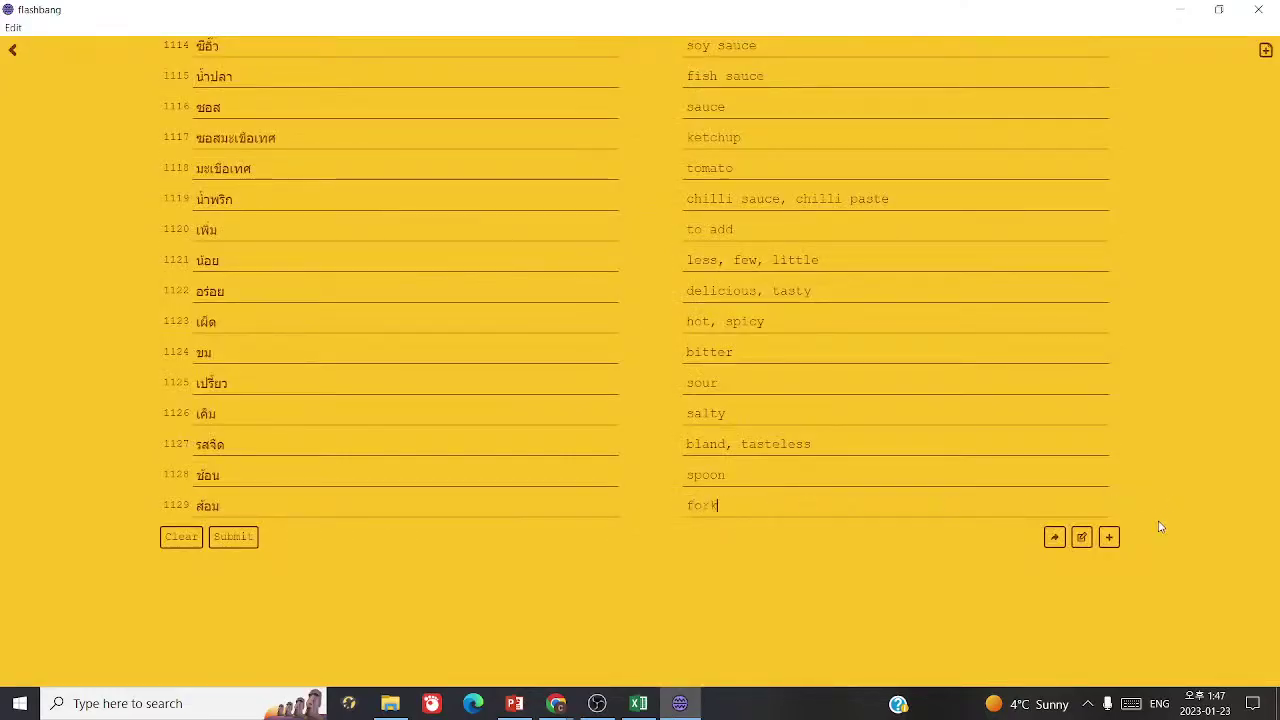
click(1108, 537)
- Copy the word มีด (knife) from the Utensils slide in PowerPoint and search the Excel word list for it
click(514, 703)
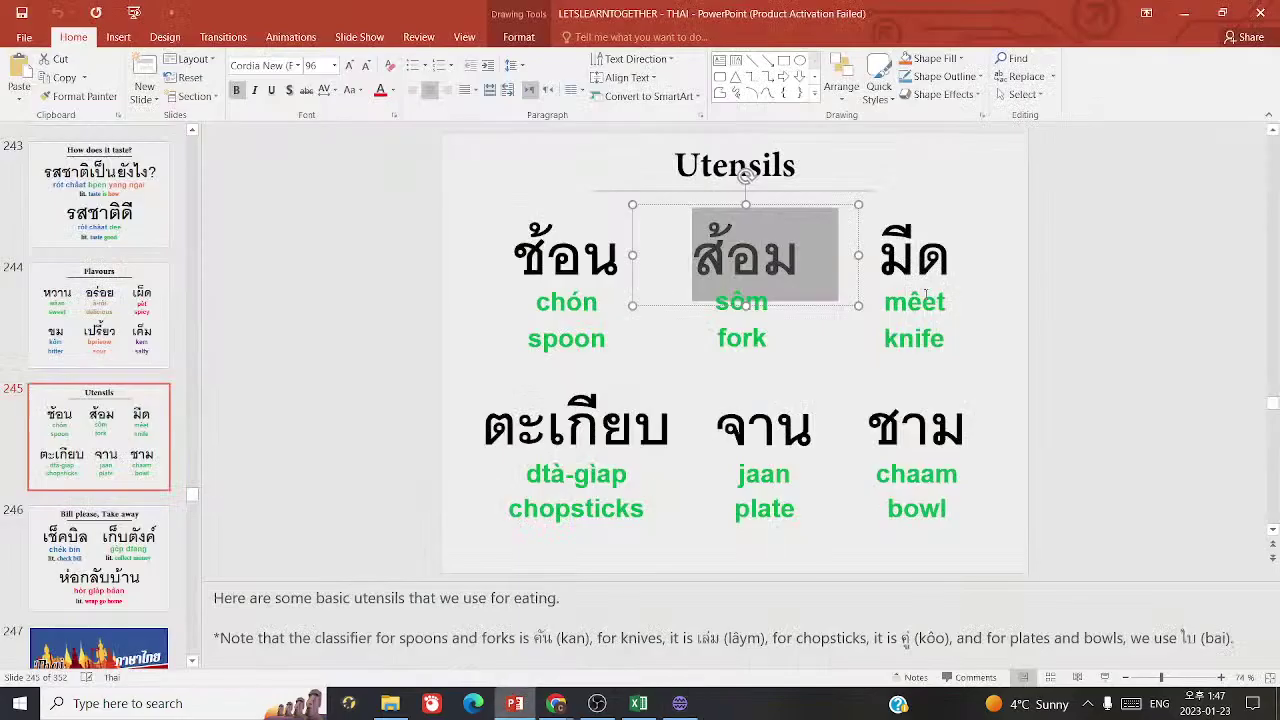
click(962, 248)
double_click(962, 248)
key(ctrl+c)
click(638, 703)
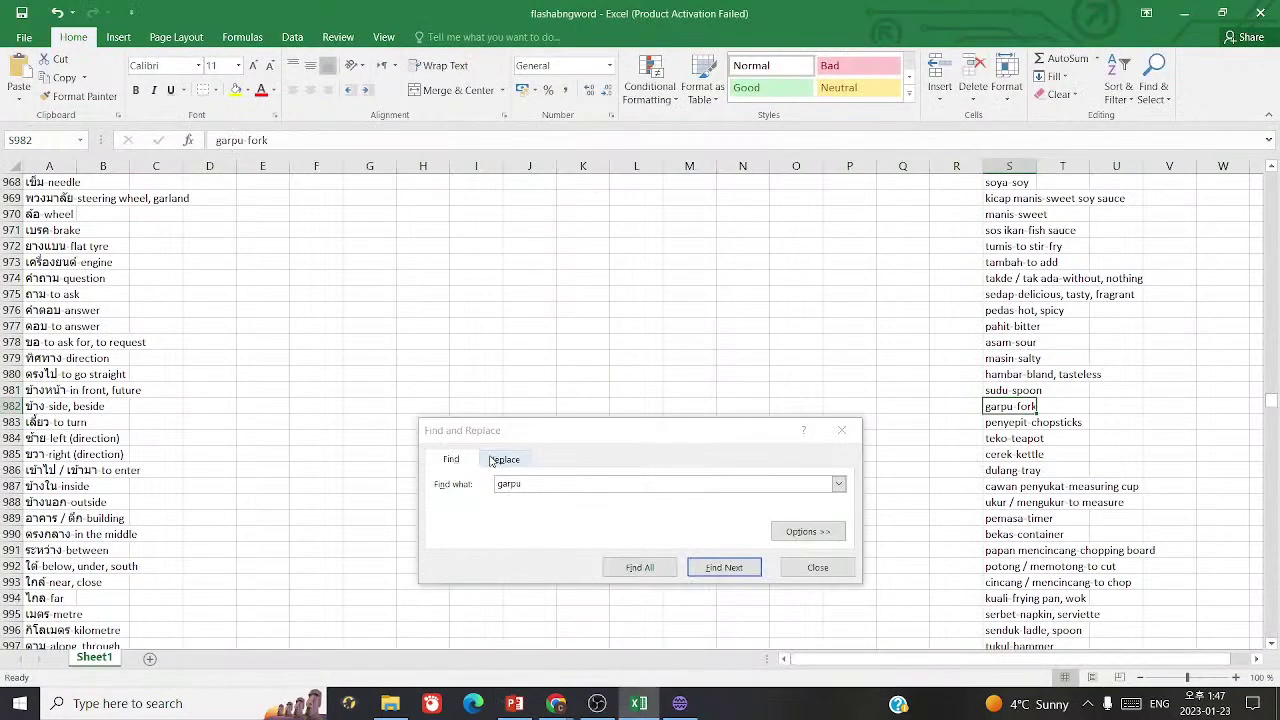
key(ctrl+v)
click(712, 578)
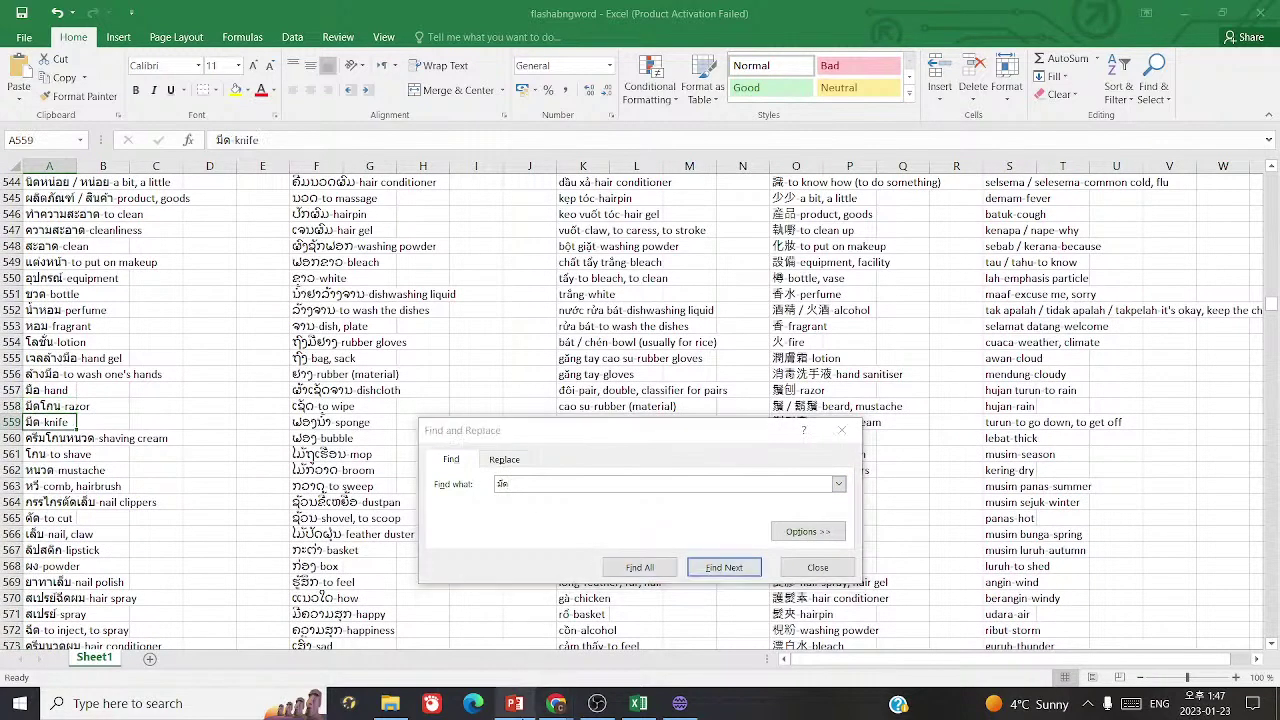
- Copy ตะเกียบ from the Utensils slide in PowerPoint into flashbang card 1130 with the answer "chopsticks", and add a blank card
click(514, 703)
double_click(576, 428)
key(ctrl+c)
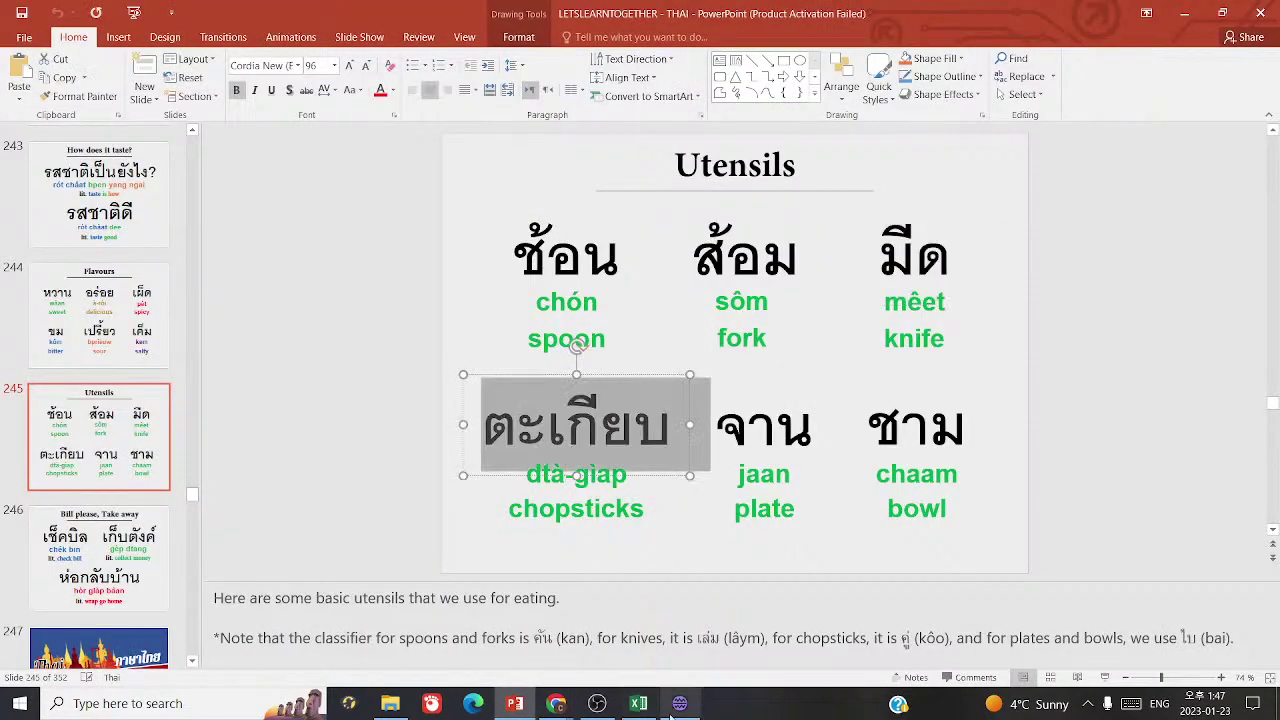
click(676, 705)
key(ctrl+v)
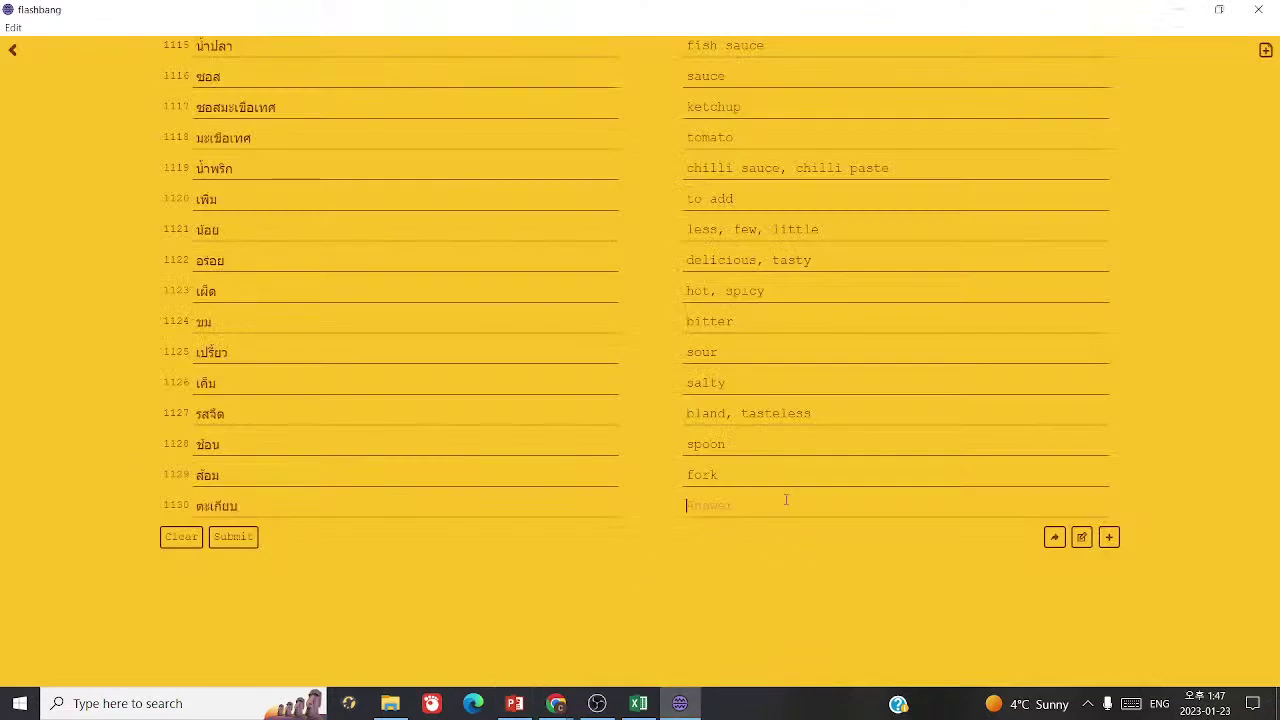
key(Tab)
text(coh)
text(hopsticks)
click(1109, 537)
- Copy the word จาน (plate) from the Utensils slide in PowerPoint and search the Excel word list for its entries
click(638, 703)
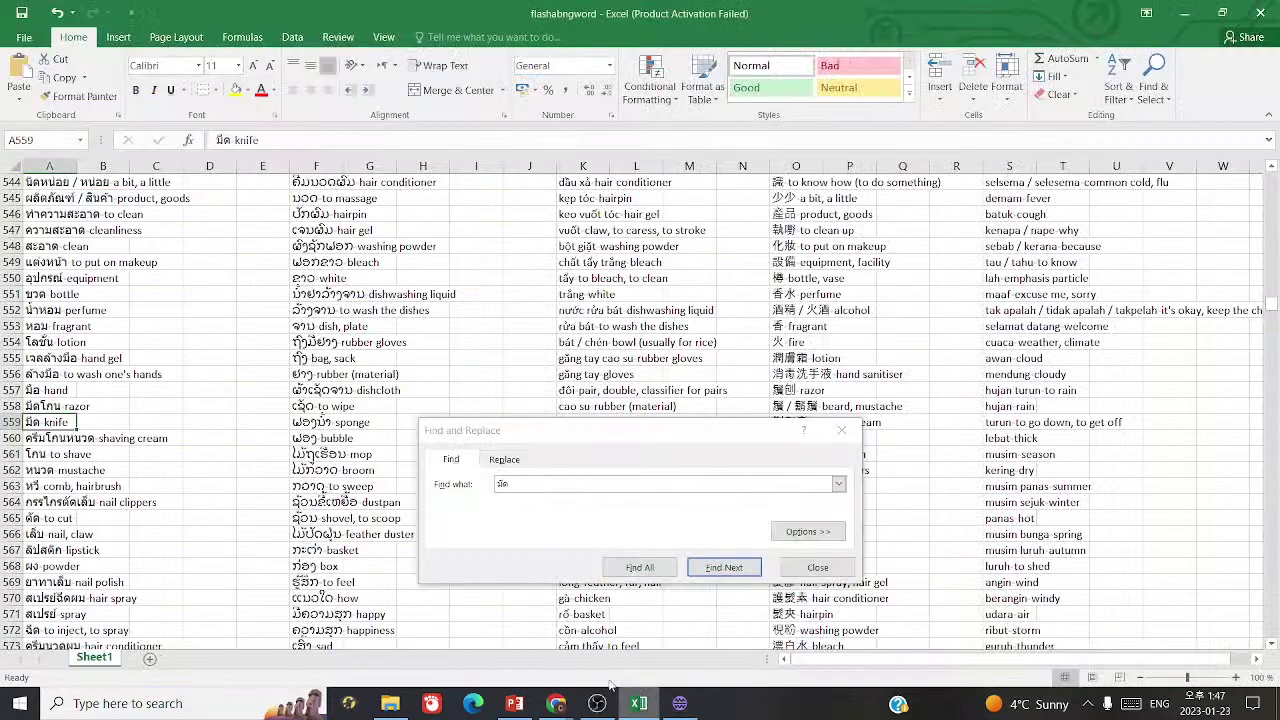
click(514, 703)
key(ctrl+a)
key(ctrl+c)
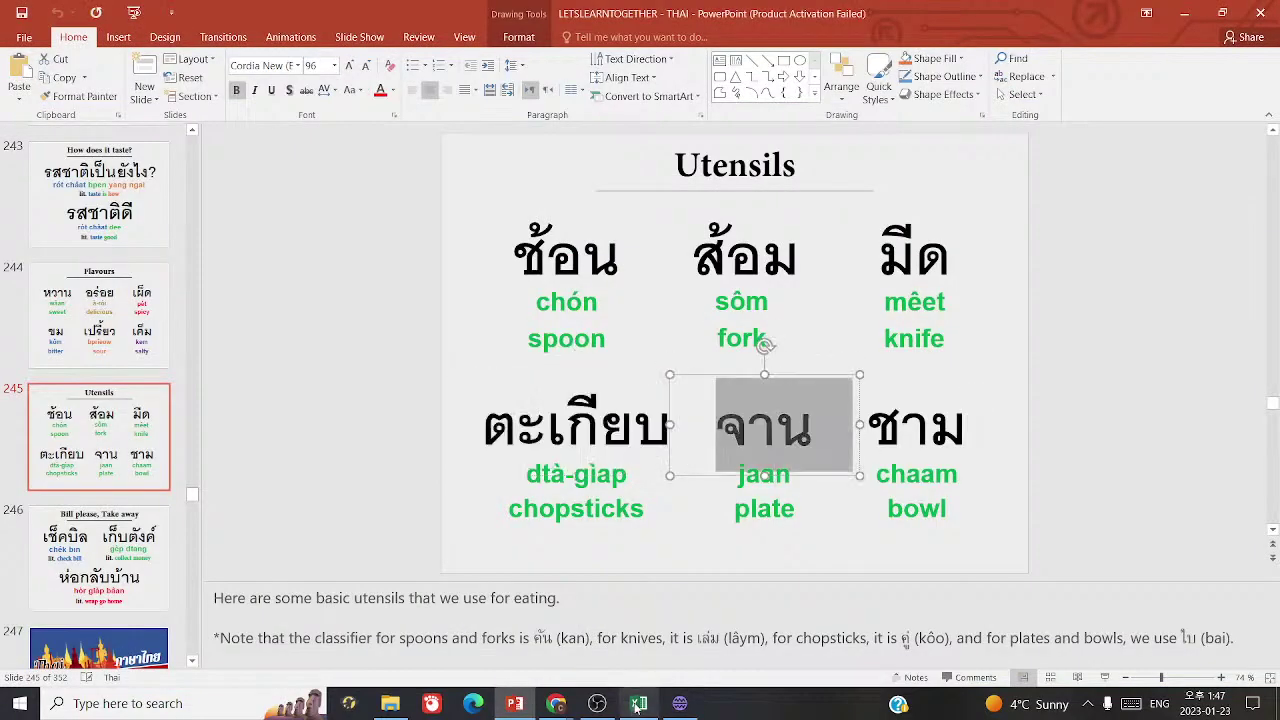
click(638, 703)
key(ctrl+v)
click(715, 569)
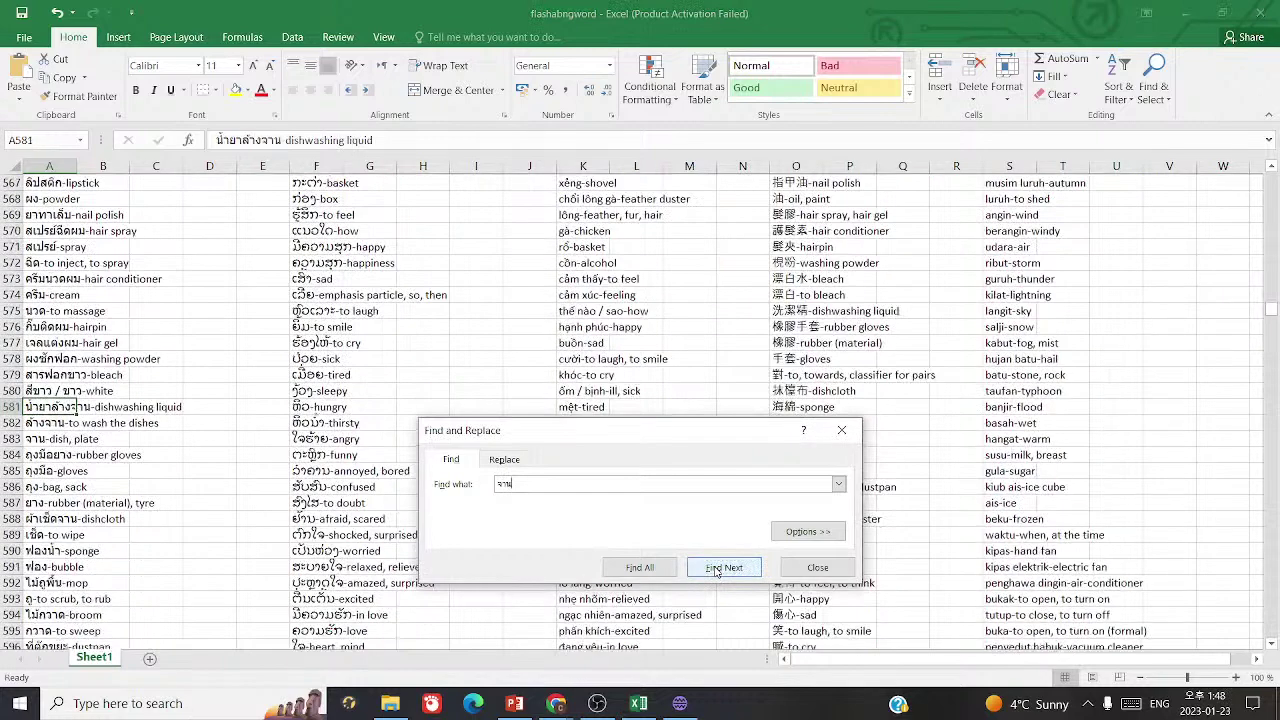
click(715, 569)
click(715, 569)
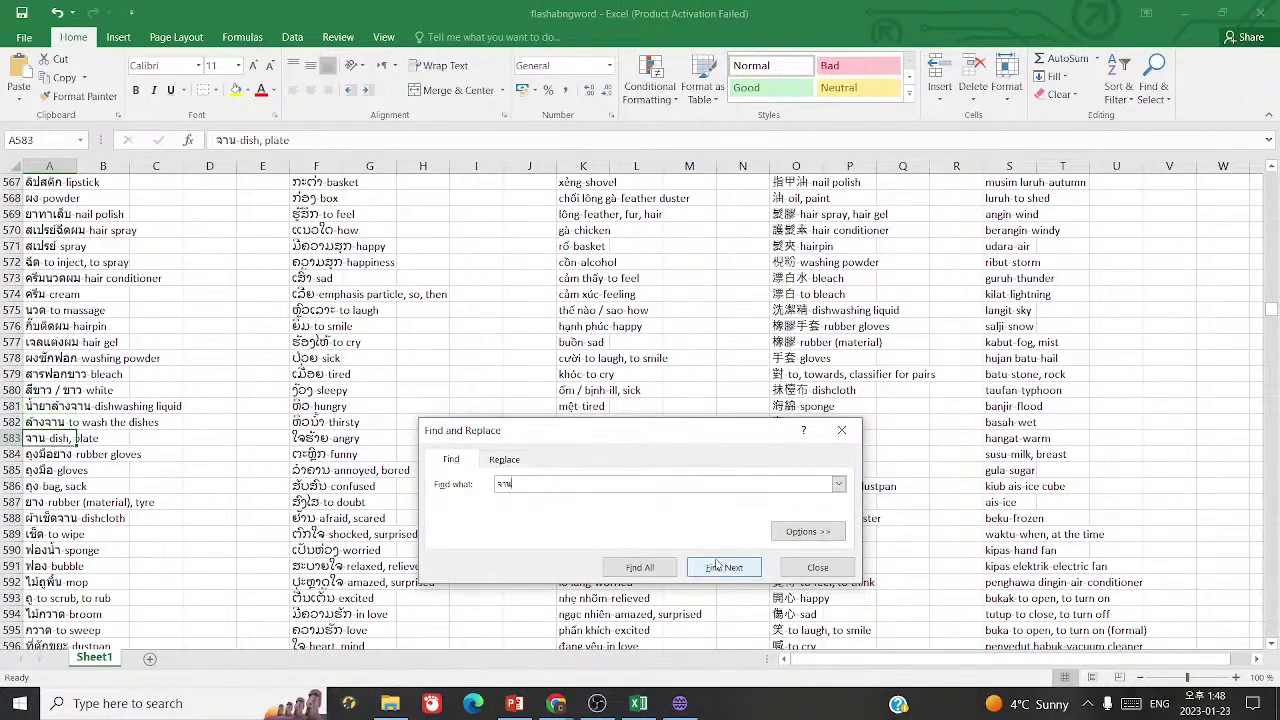
- Copy the word ชาม (bowl) from the Utensils slide in PowerPoint, search the Excel word list for it and dismiss the search message
click(514, 703)
click(938, 458)
key(ctrl+a)
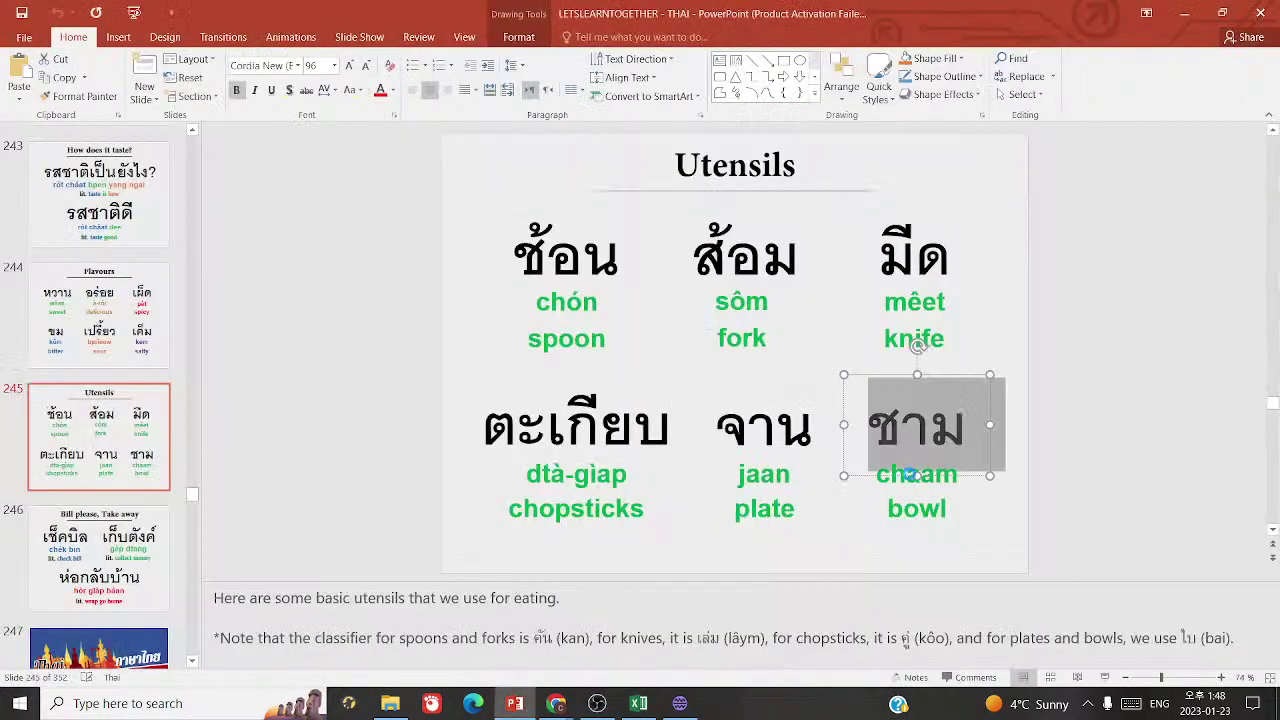
click(638, 703)
key(ctrl+v)
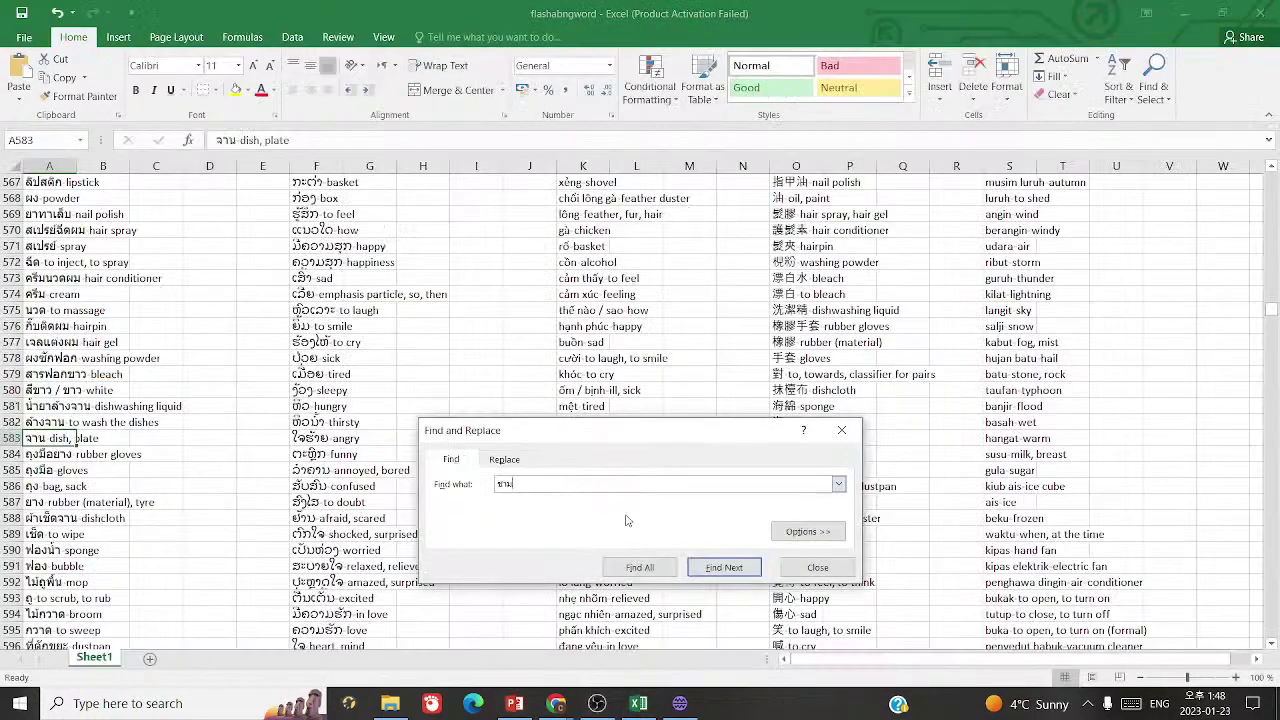
click(700, 567)
click(645, 400)
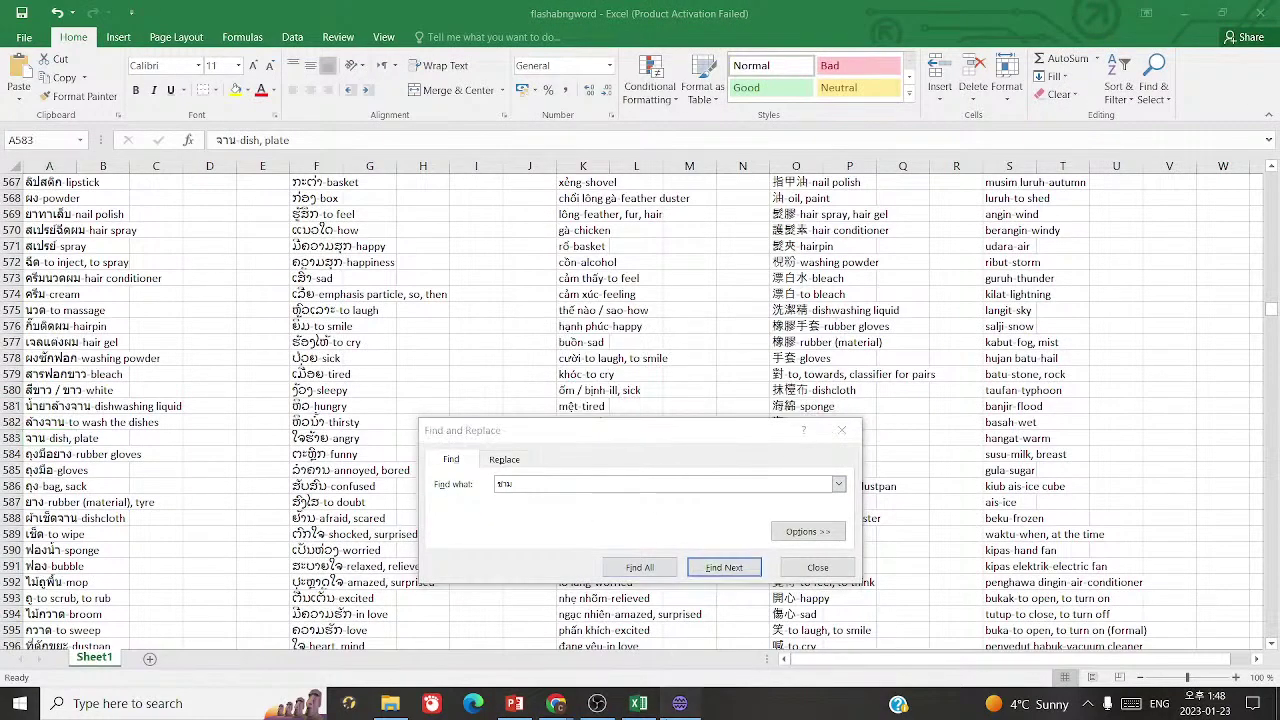
- In flashbang, set card 1131 to prompt ชาม with the answer "bowl"
click(679, 703)
text(bowl)
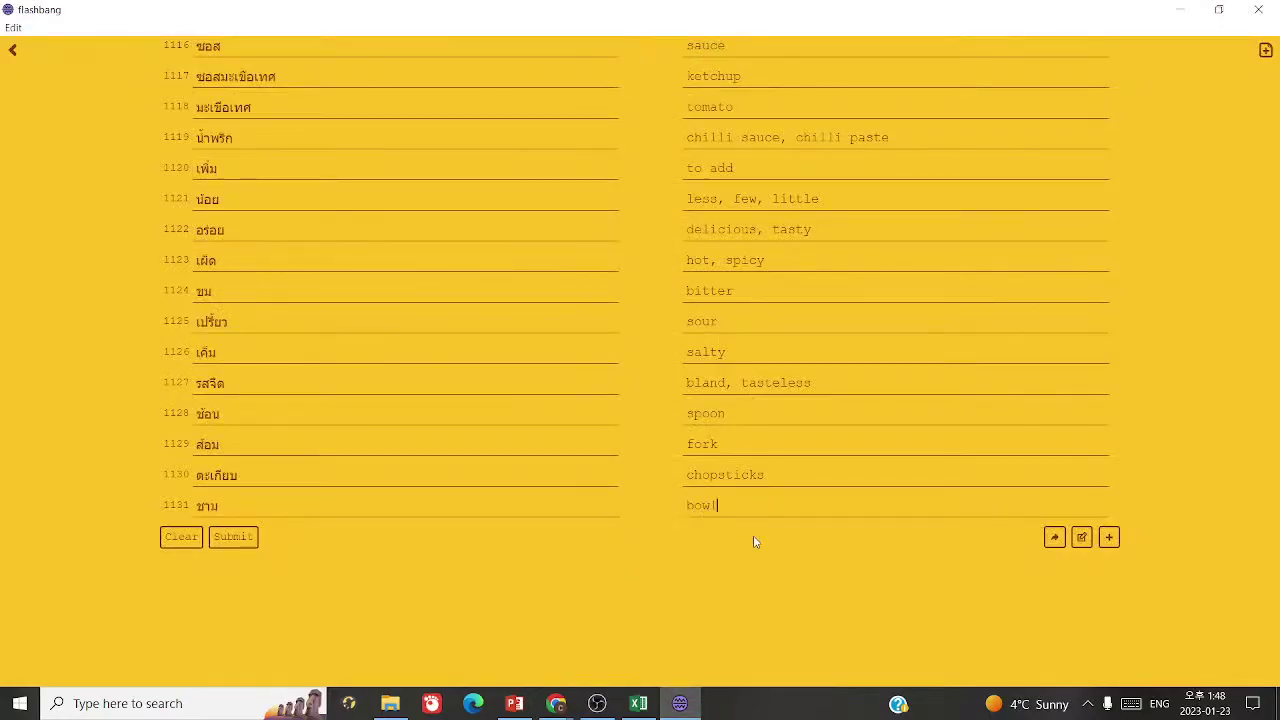
- Find garpu in the Excel word list again, and select the nearby teko-teapot entry after closing the search
click(638, 703)
click(605, 507)
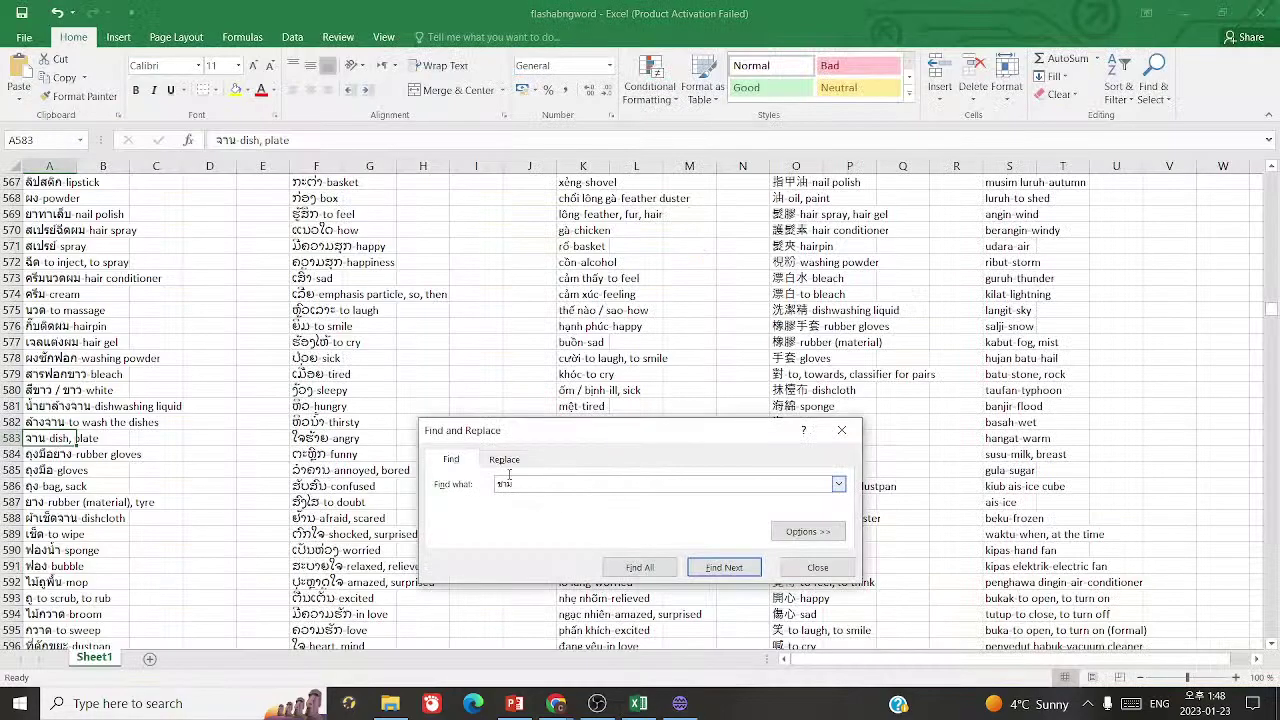
key(ctrl+a)
key(BackSpace)
key(Return)
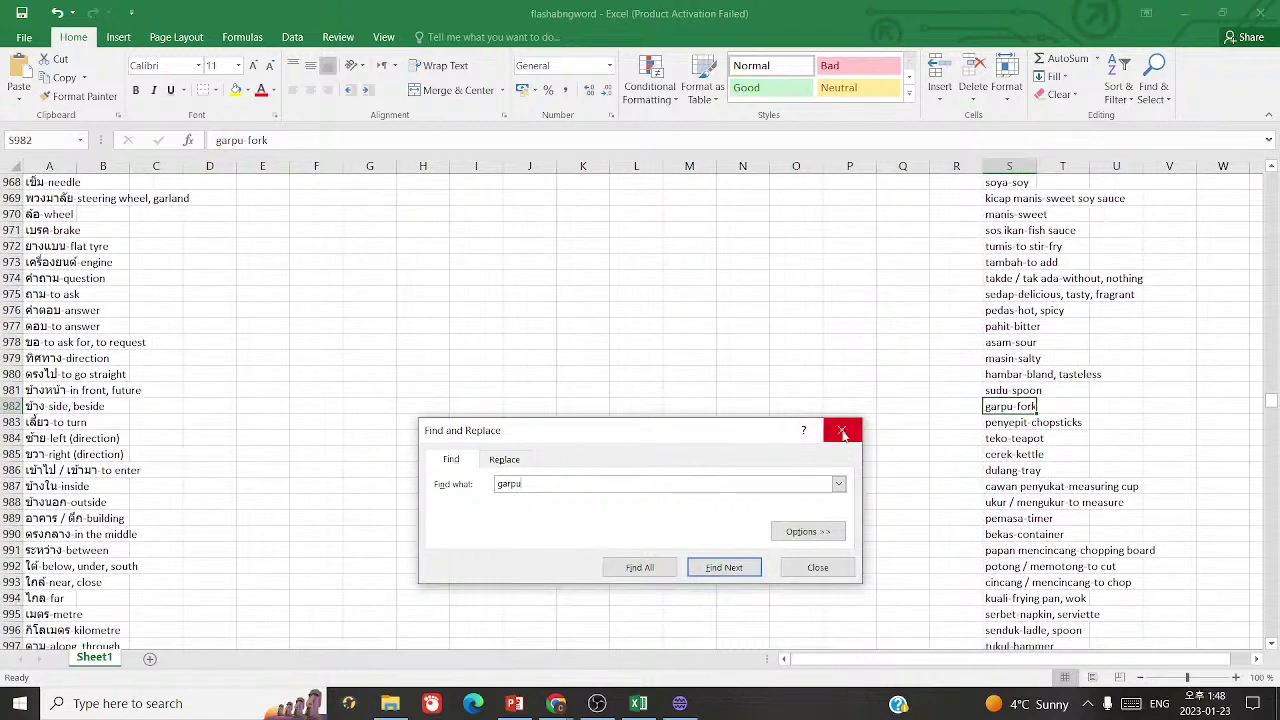
click(842, 430)
click(1008, 420)
click(1000, 437)
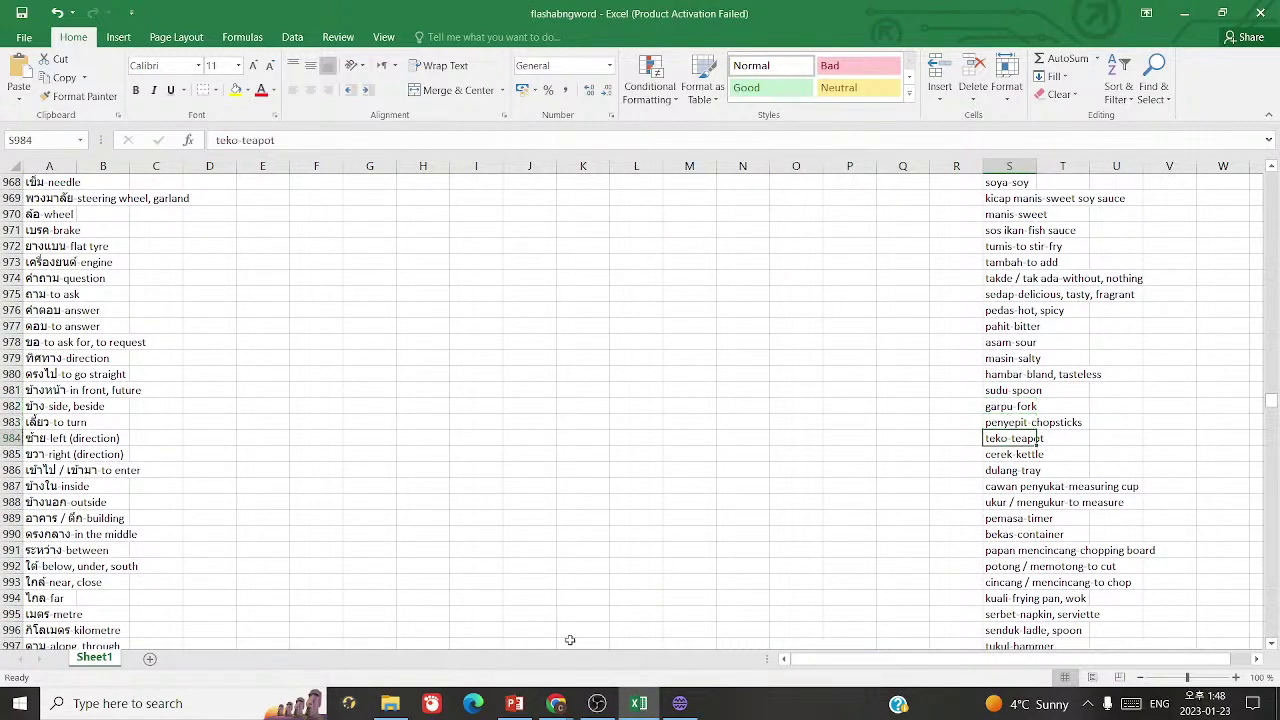
- Switch to Google Translate in Chrome and translate "rice bowl" from English into Thai
click(556, 703)
click(680, 703)
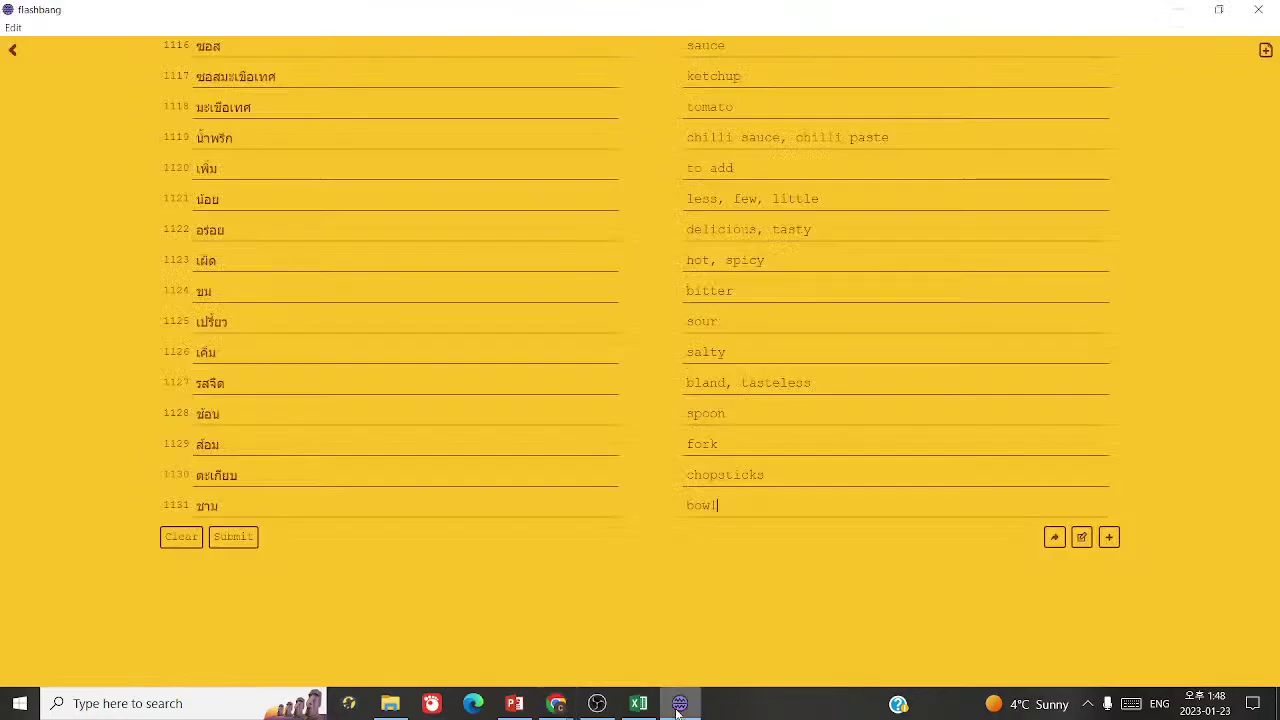
mouse_move(557, 700)
click(627, 657)
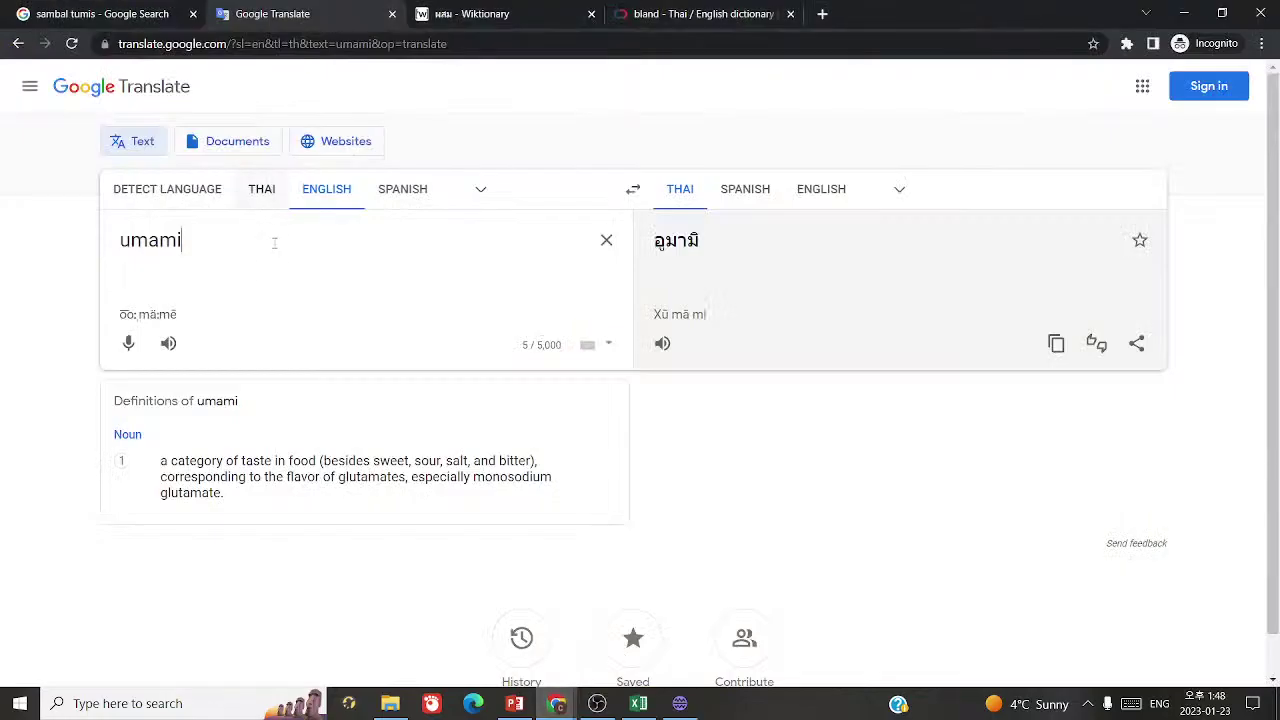
triple_click(289, 280)
text(rice bowl)
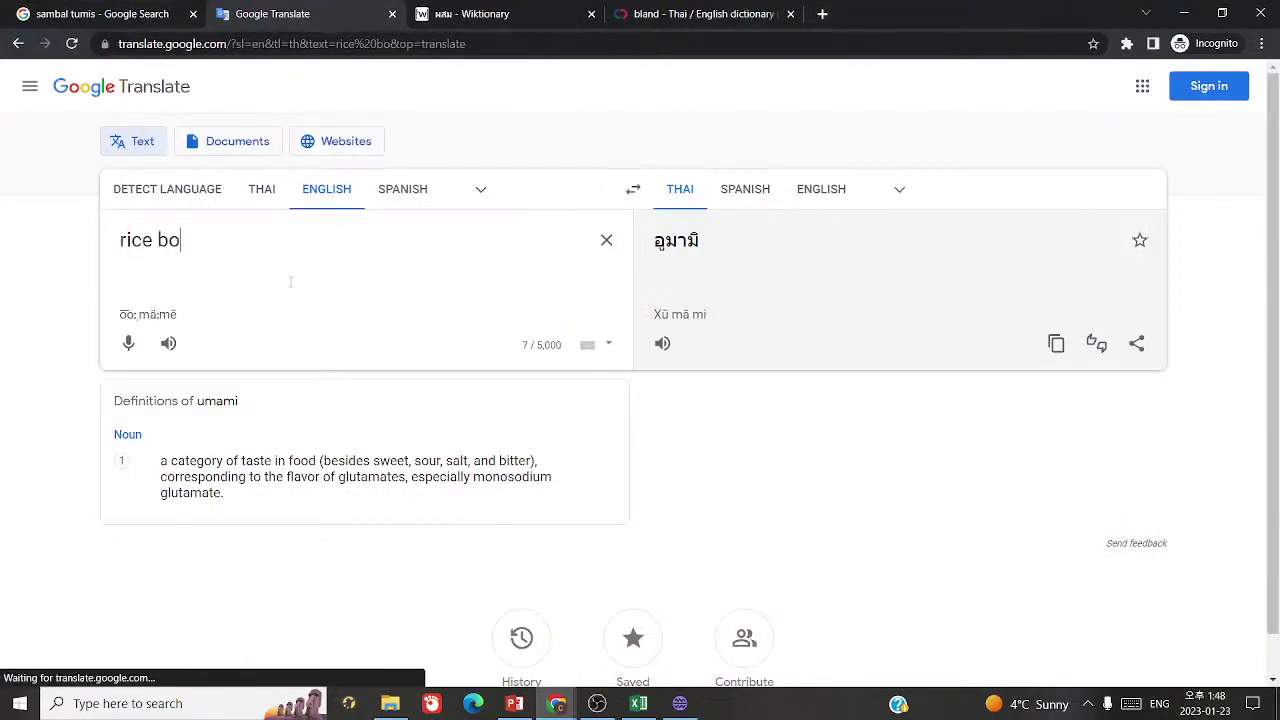
- Translate "teapot" into Thai in place of the previous text and copy the translation กาน้ำชา
click(309, 283)
triple_click(317, 280)
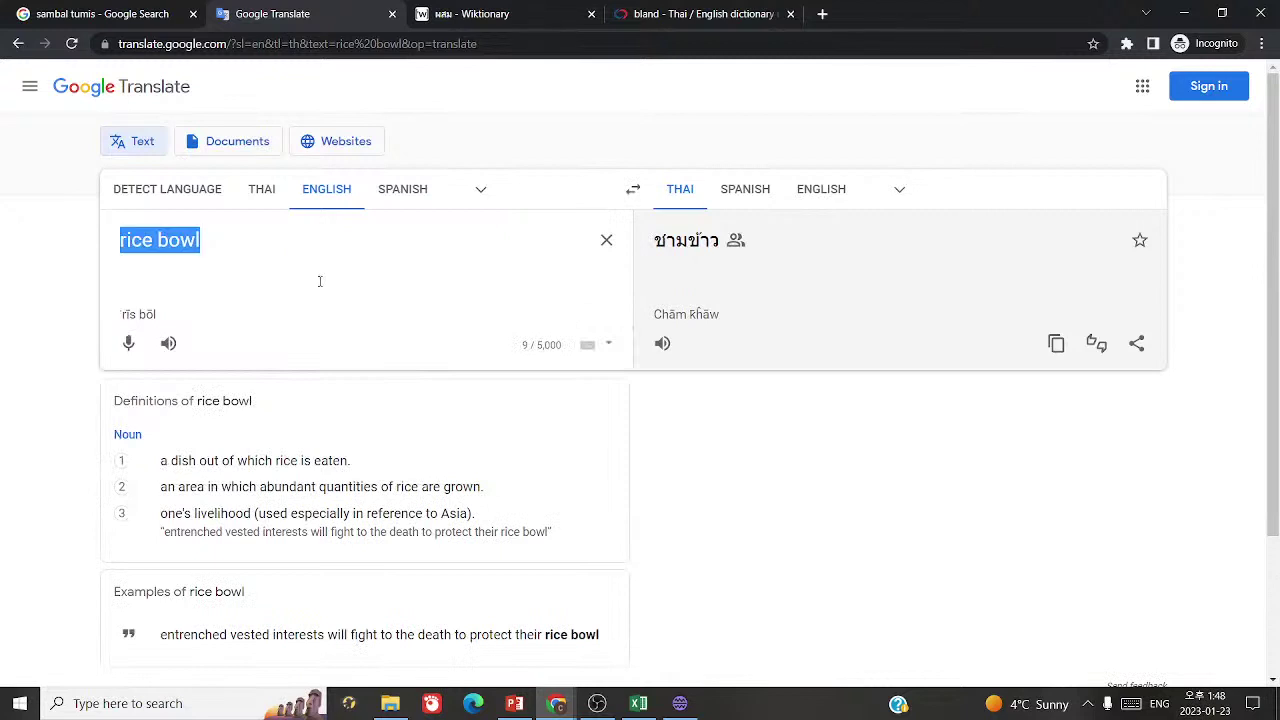
key(BackSpace)
text(teapot)
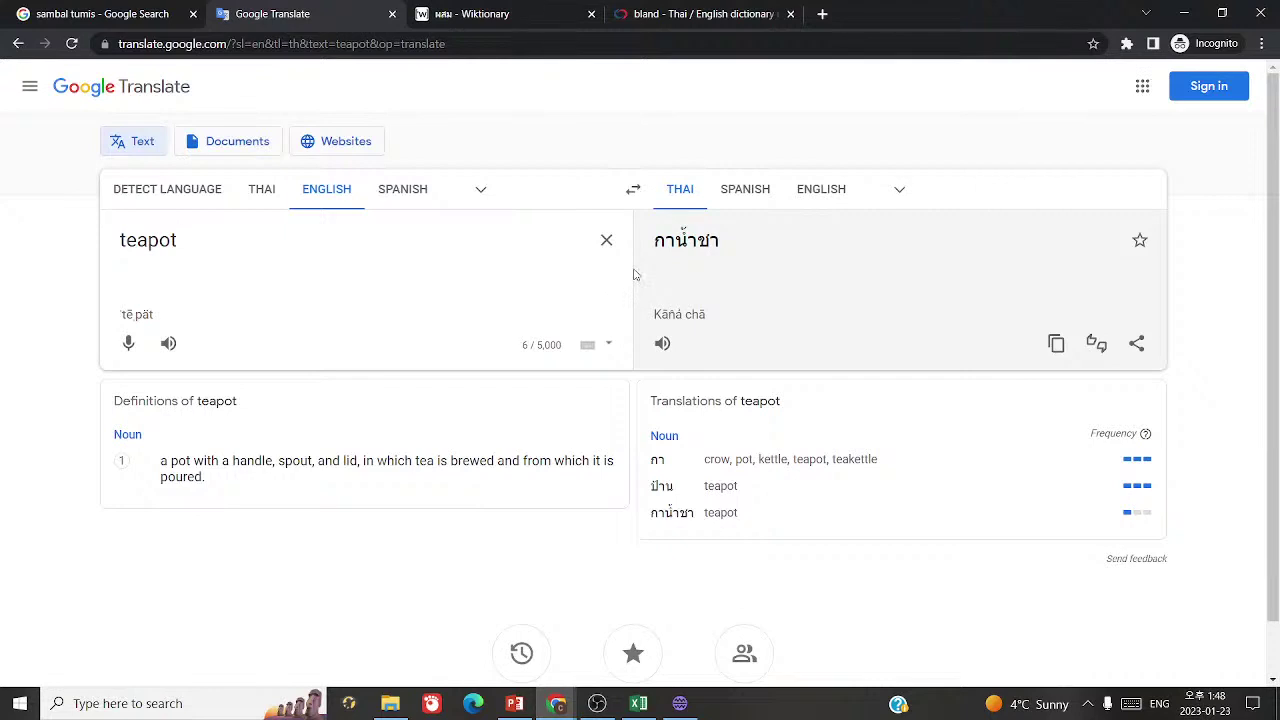
drag(646, 250, 732, 240)
key(ctrl+c)
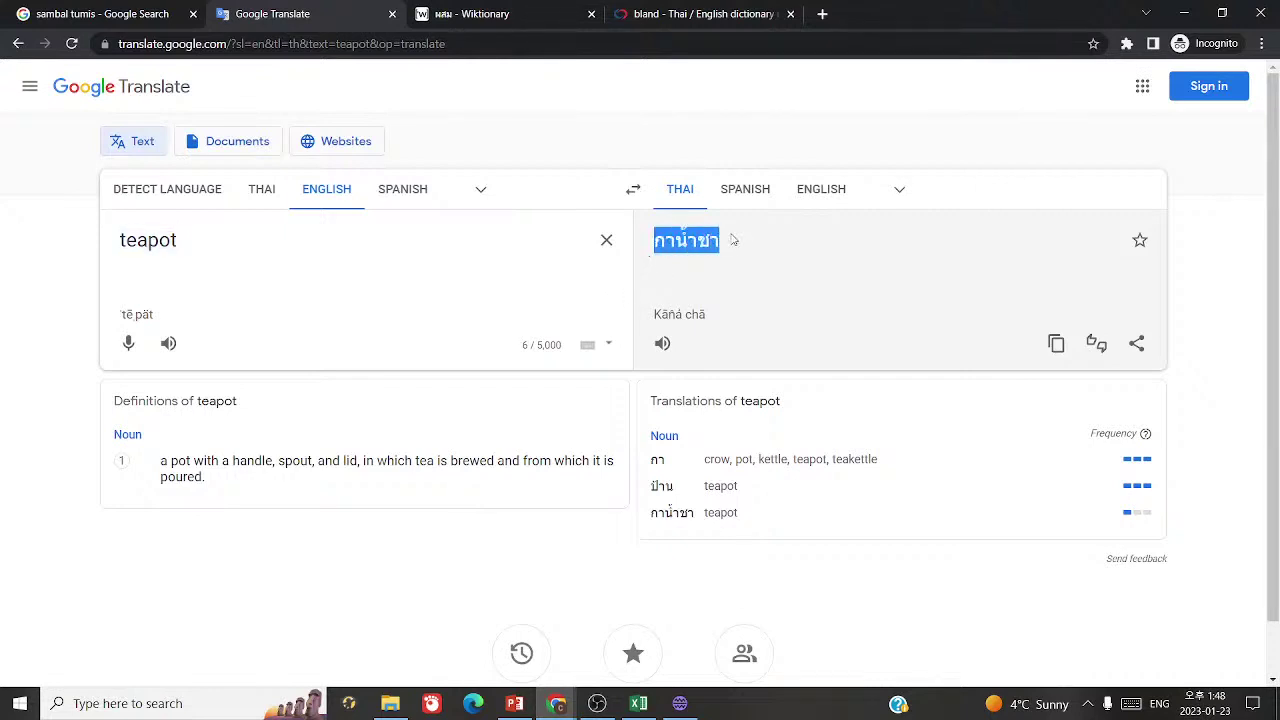
- In flashbang, add card 1132 with prompt กาน้ำชา and answer "teapot", and add a blank card 1133
key(alt+Tab)
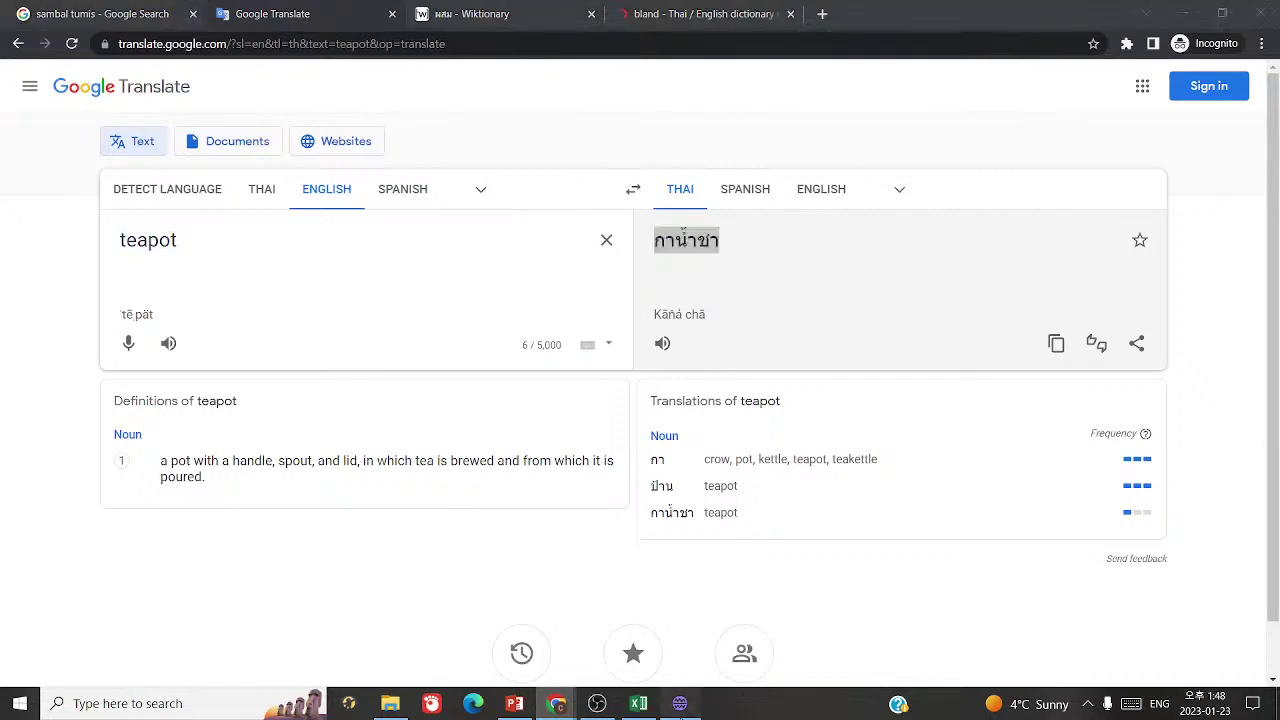
key(ctrl+v)
key(ctrl+z)
click(1110, 542)
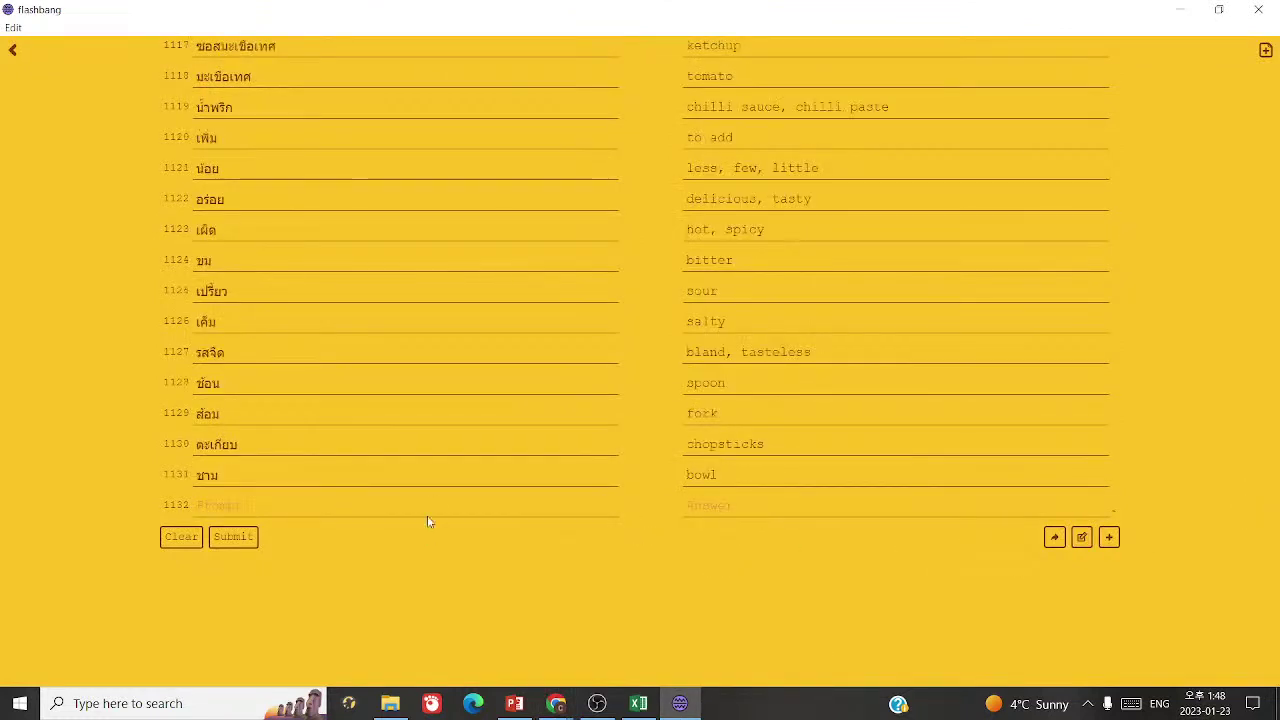
click(428, 510)
key(ctrl+v)
click(807, 504)
click(1109, 537)
click(428, 497)
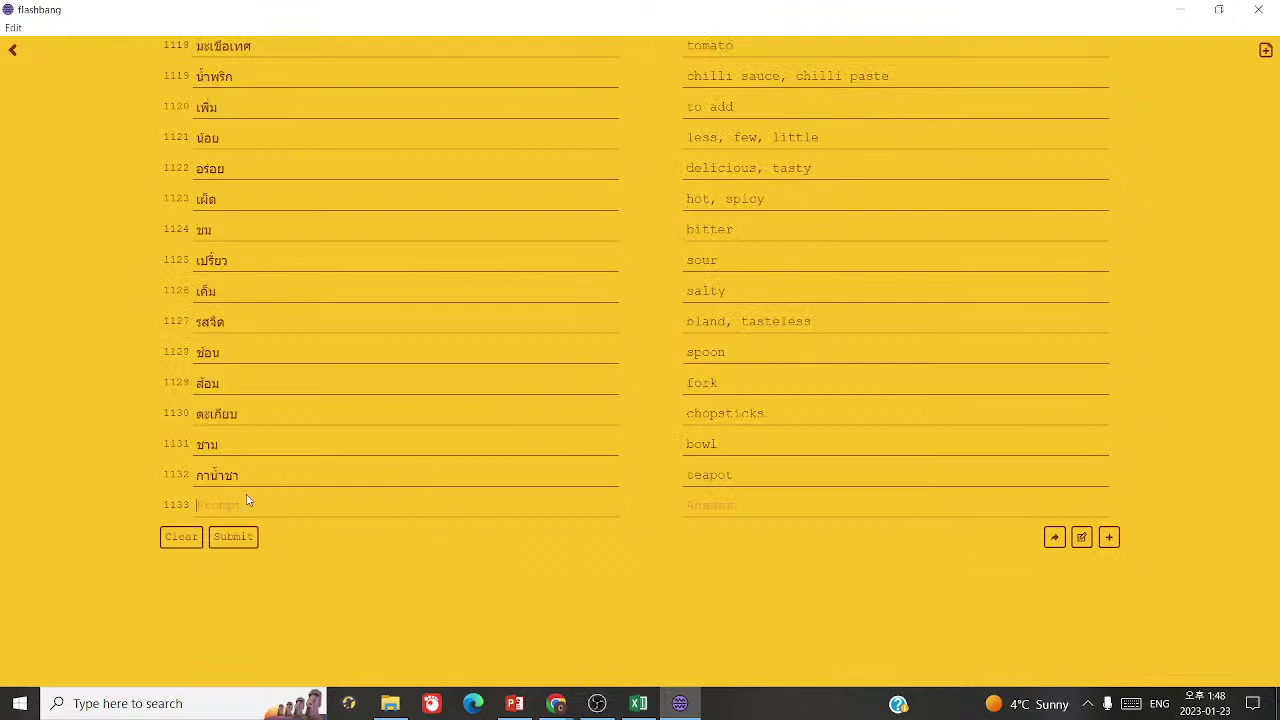
- In Google Translate, swap to Thai-to-English and shorten the source text to กา to check its meaning
double_click(214, 475)
mouse_move(556, 703)
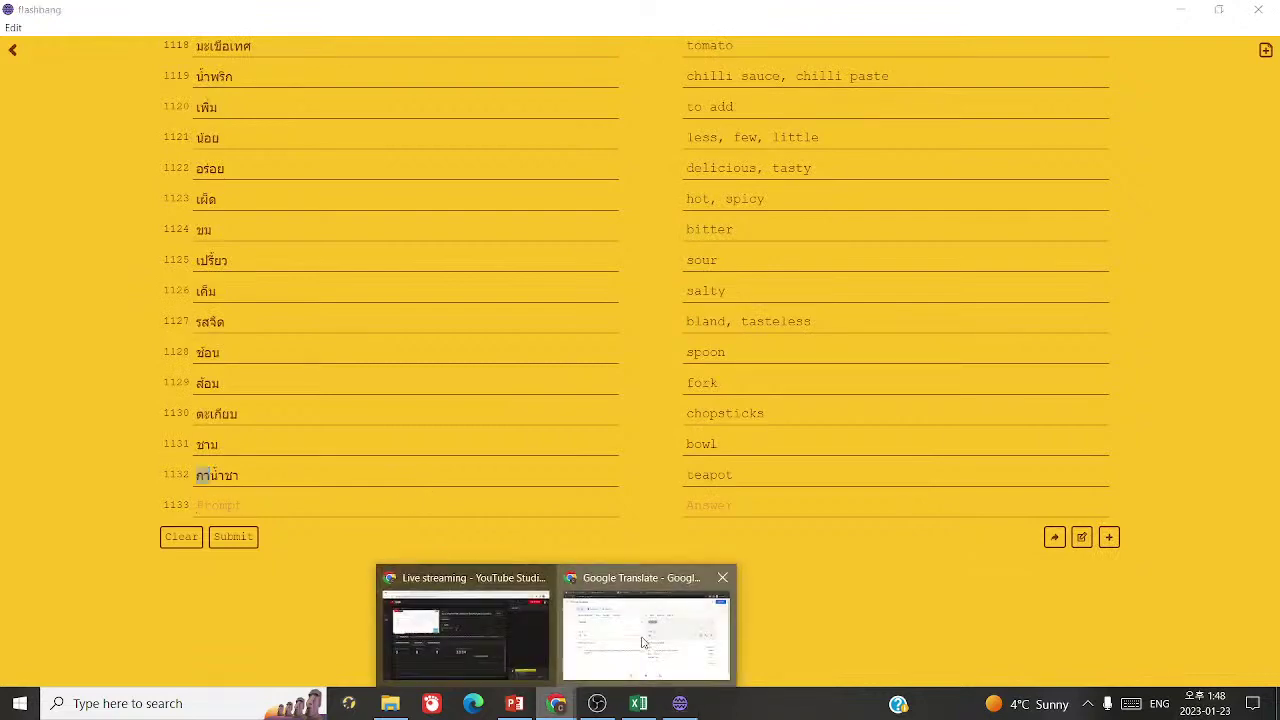
click(645, 630)
click(633, 189)
key(BackSpace)
key(BackSpace)
key(BackSpace)
key(BackSpace)
key(BackSpace)
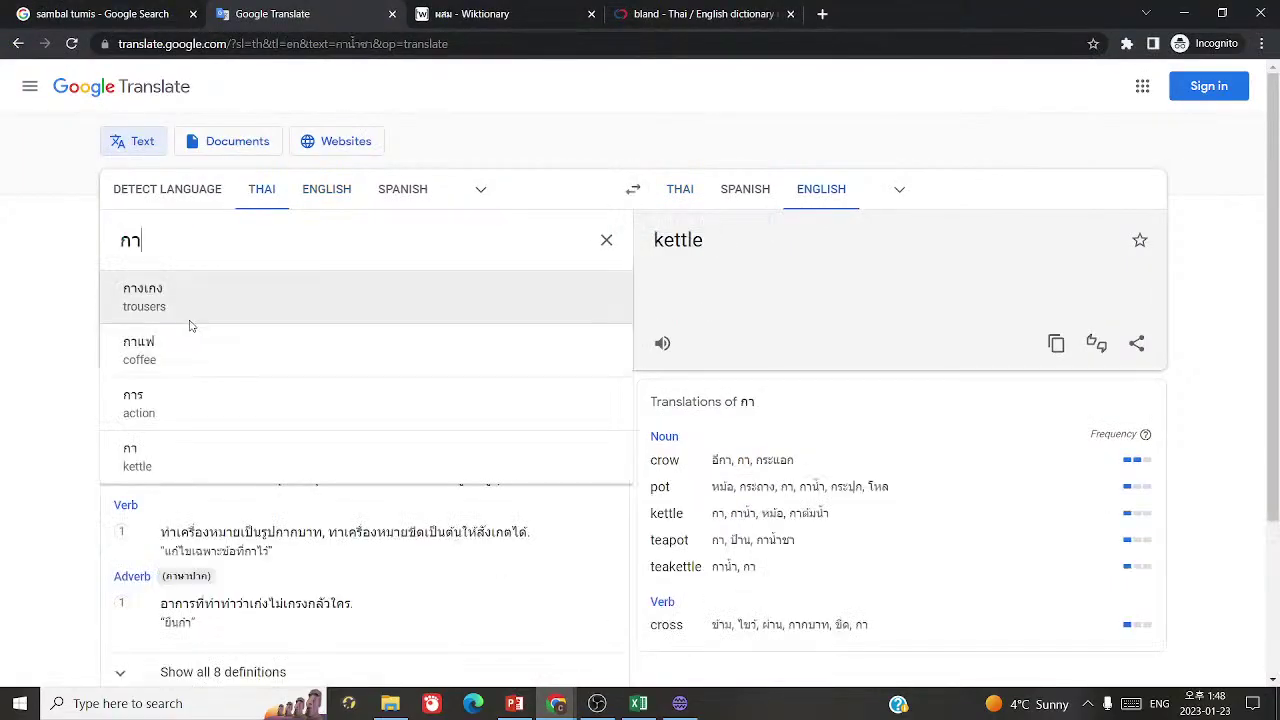
- In flashbang, shorten the prompt of card 1132 to กา
click(640, 704)
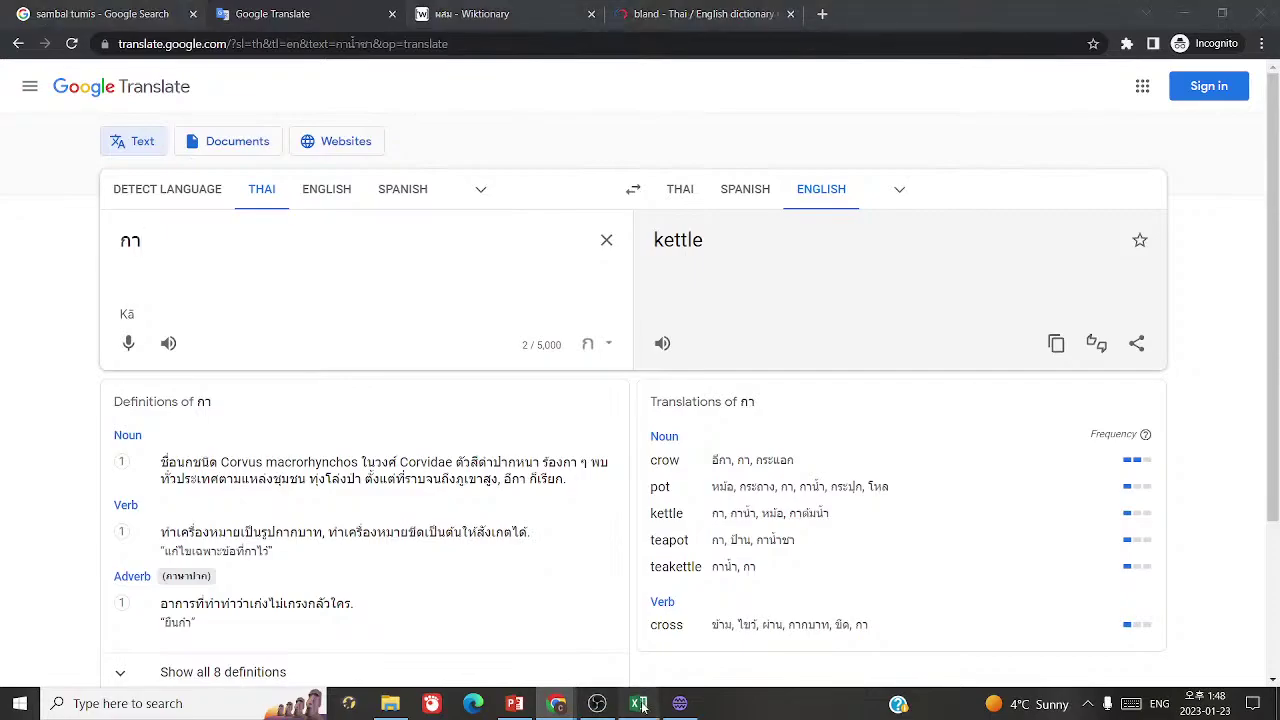
click(698, 703)
click(388, 472)
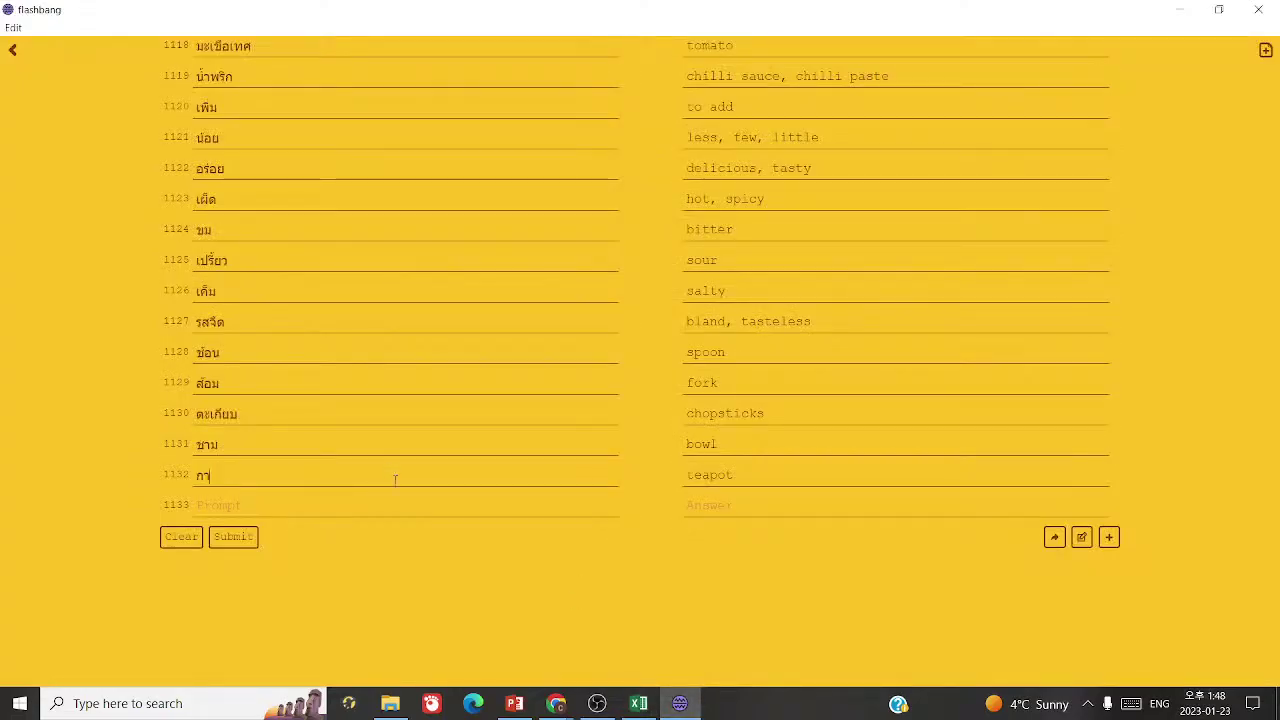
- Switch to the thai2english dictionary in Chrome and look up กา
mouse_move(556, 703)
click(649, 620)
click(703, 20)
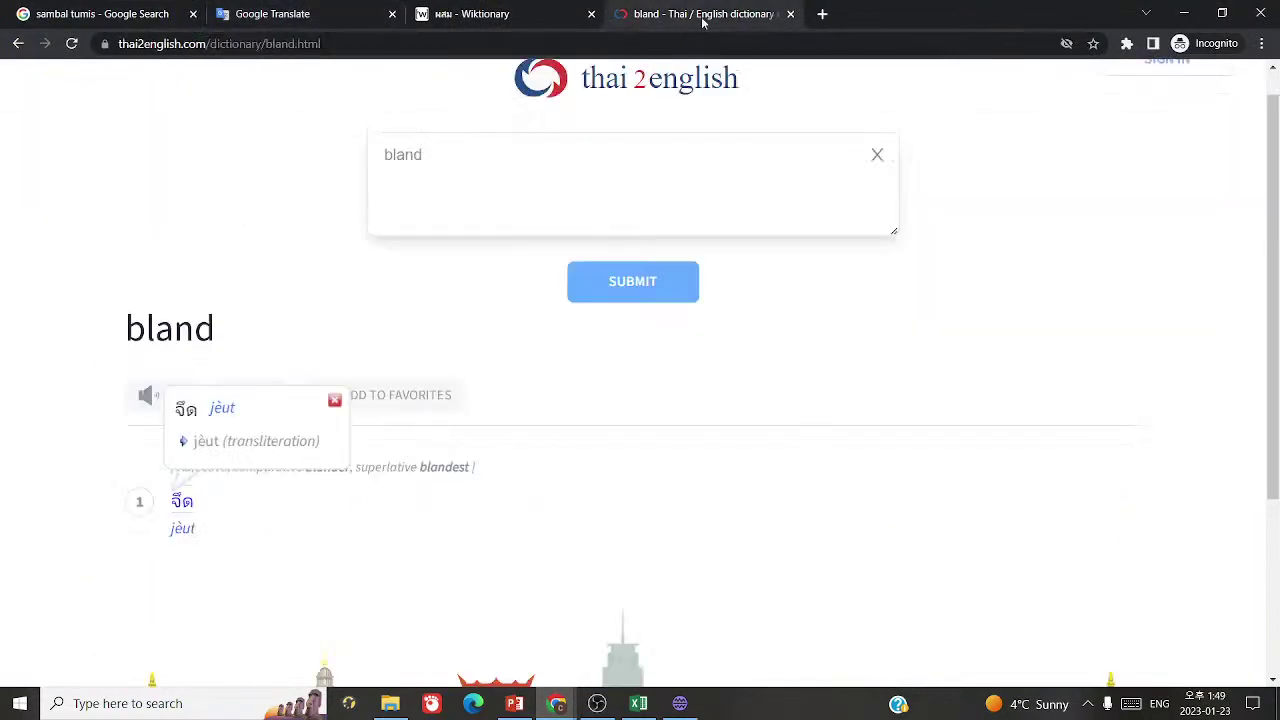
triple_click(600, 226)
text(ผสม)
key(Return)
- Search Wiktionary for กา
key(ctrl+shift+Tab)
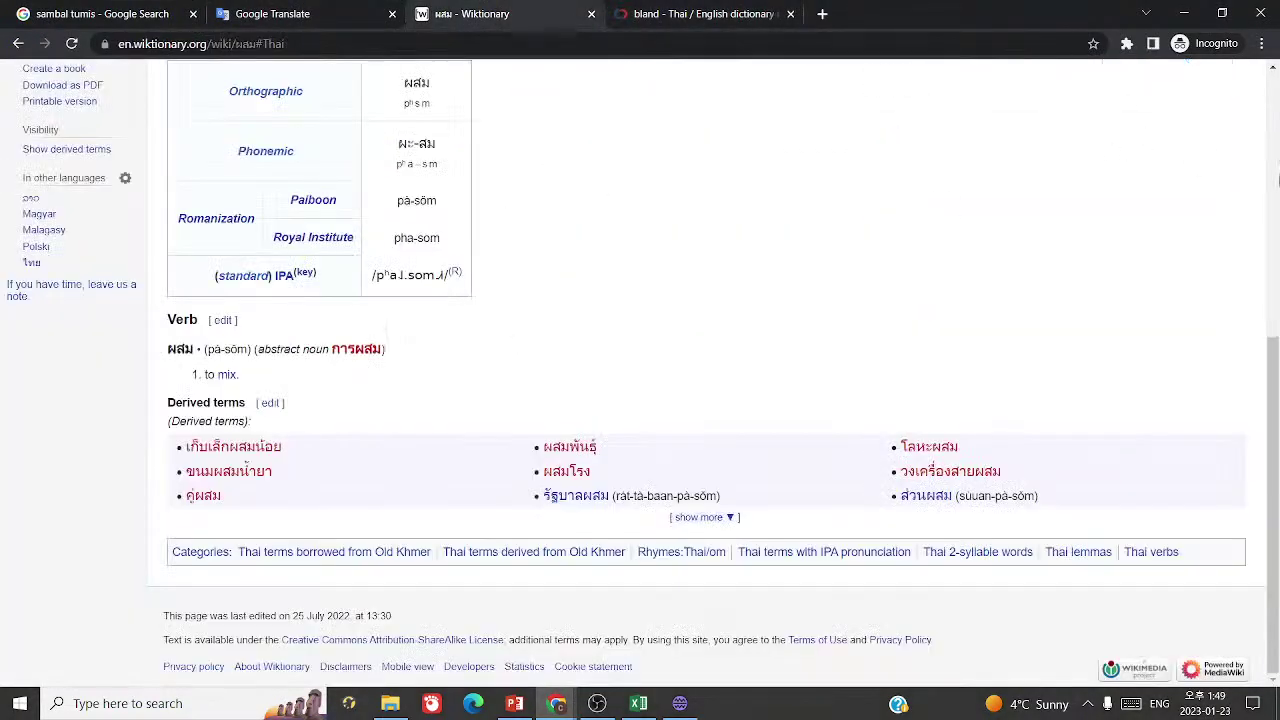
scroll(1245, 184, up, 10)
click(1120, 97)
text(กา)
key(Return)
- Examine the meanings and examples of กา in the thai2english entry and in the Thai section of Wiktionary
key(ctrl+Tab)
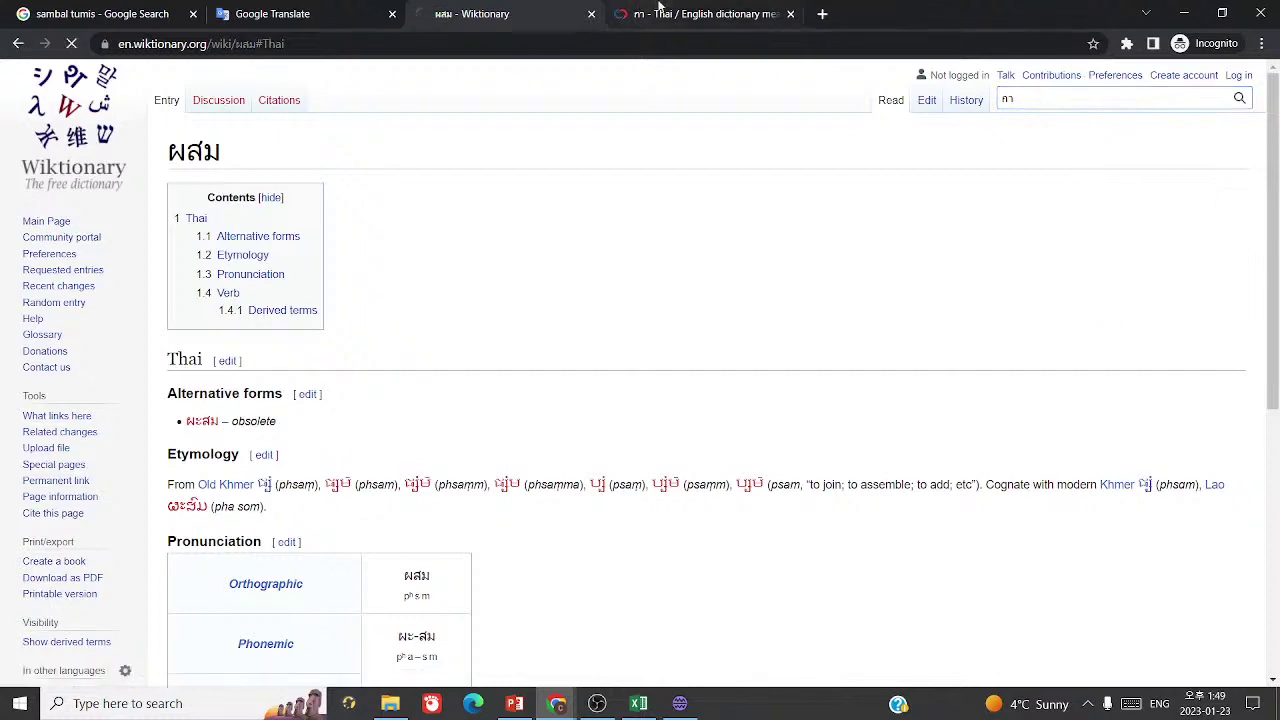
scroll(548, 343, down, 3)
scroll(548, 344, down, 3)
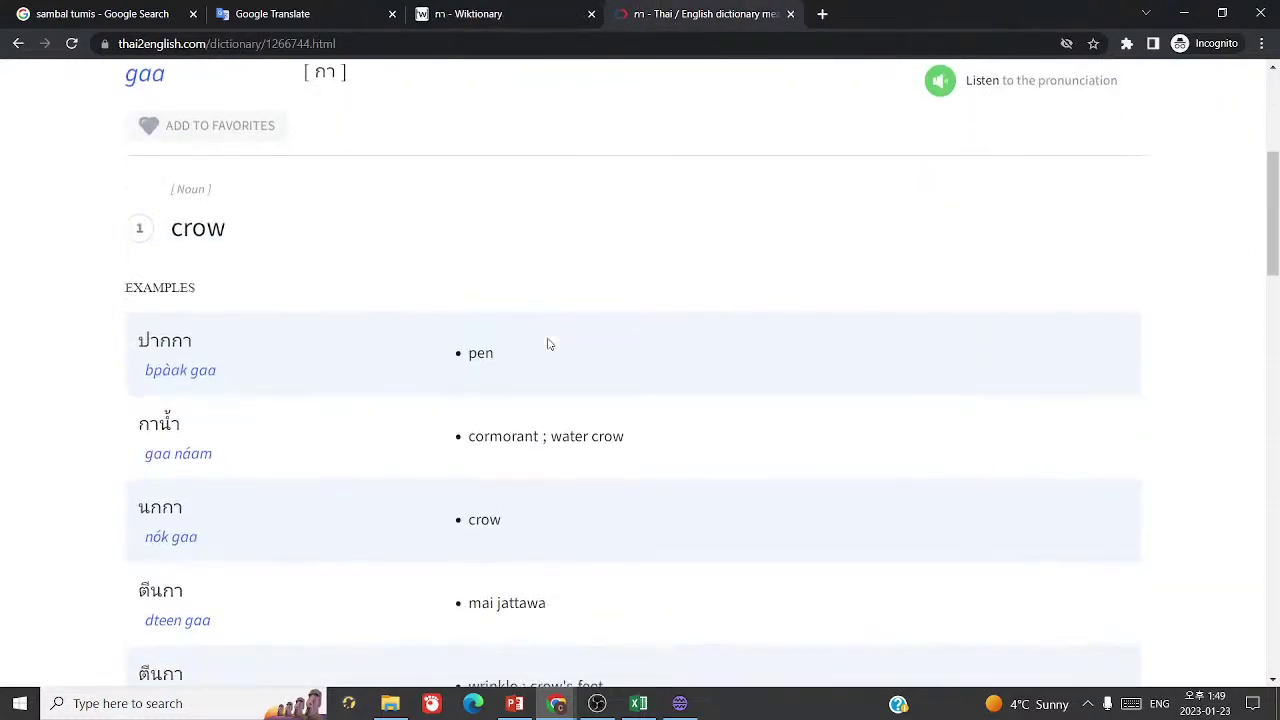
scroll(548, 344, down, 10)
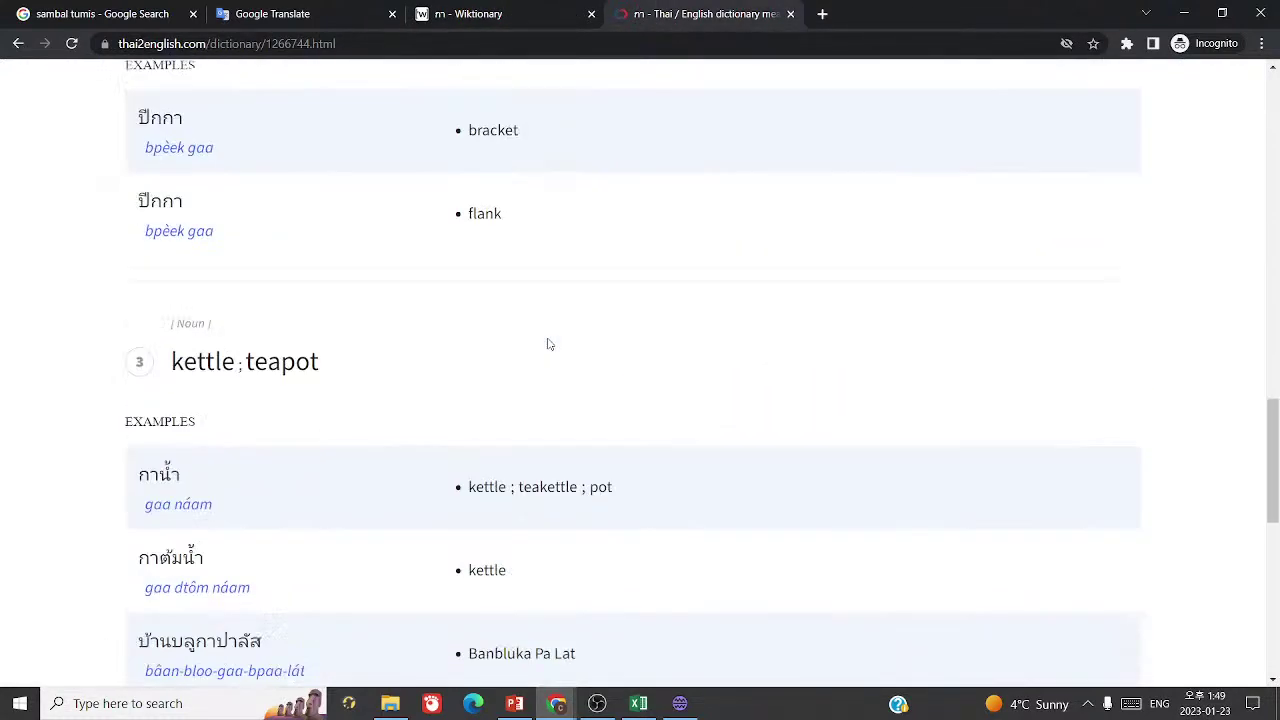
scroll(548, 344, down, 2)
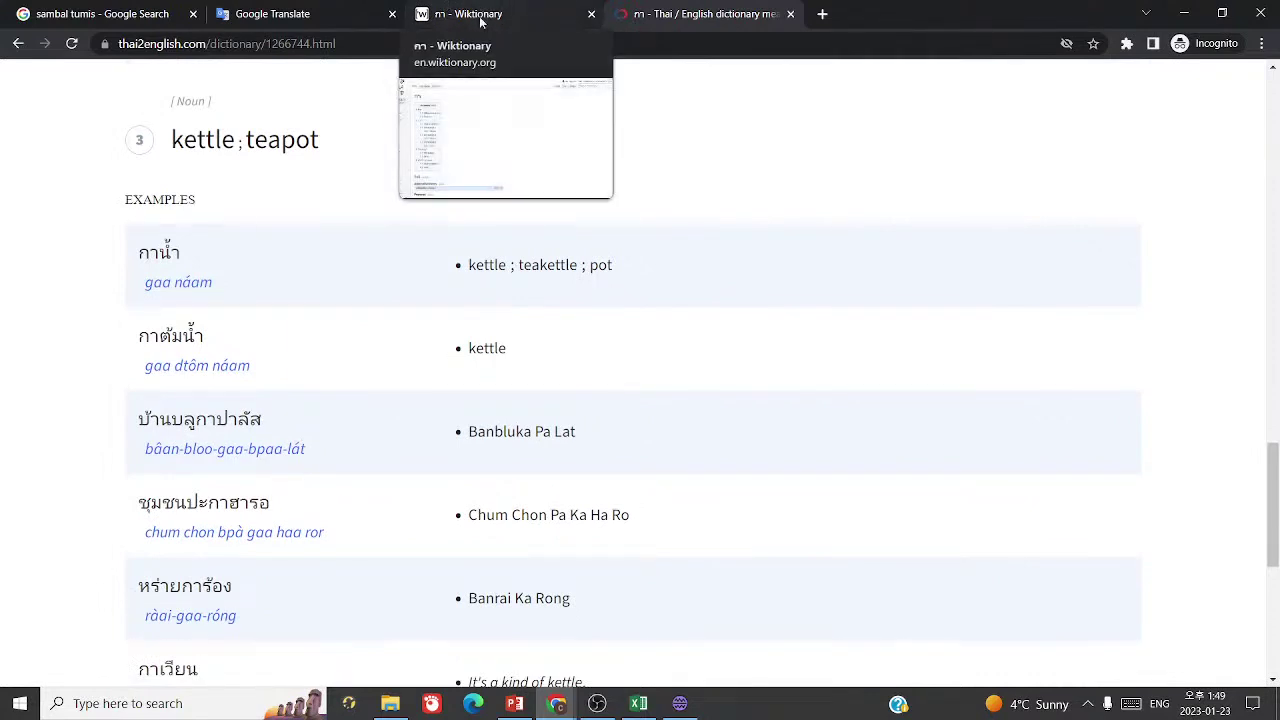
click(421, 8)
scroll(622, 467, down, 6)
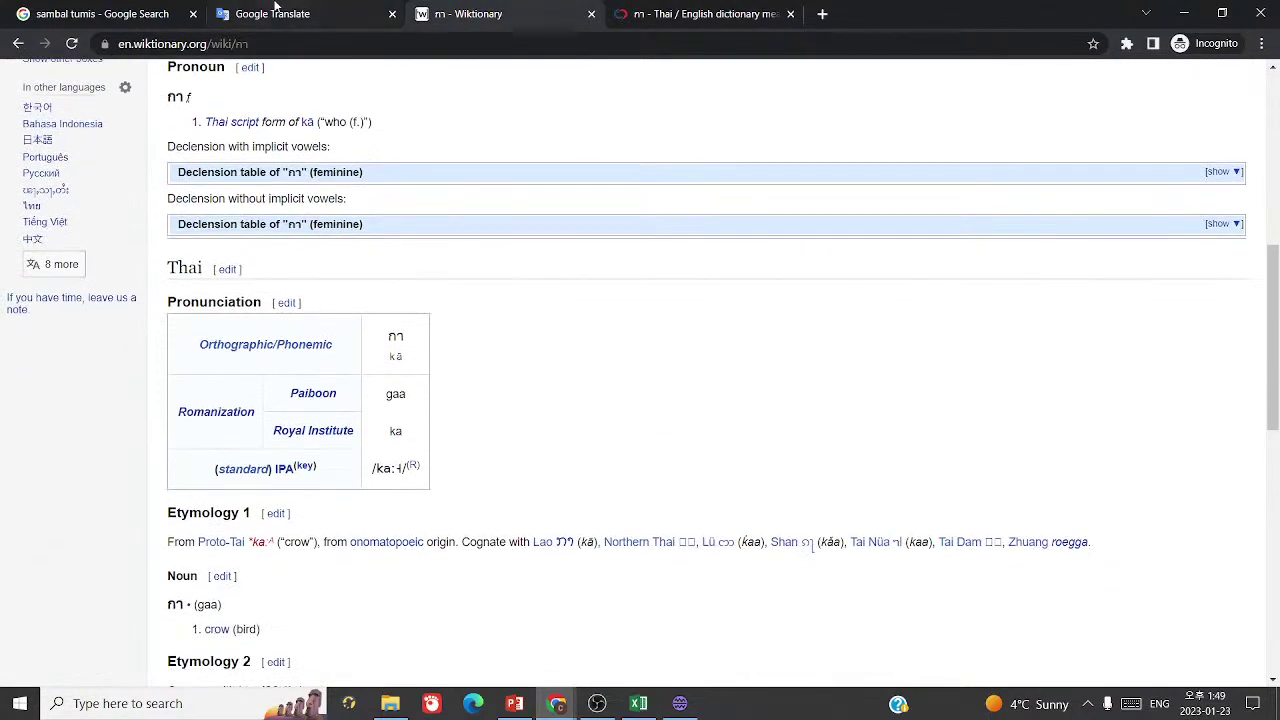
- Return to the teapot translation in Google Translate, translate กาน้ำ into English, and compare it with the thai2english entry
click(276, 8)
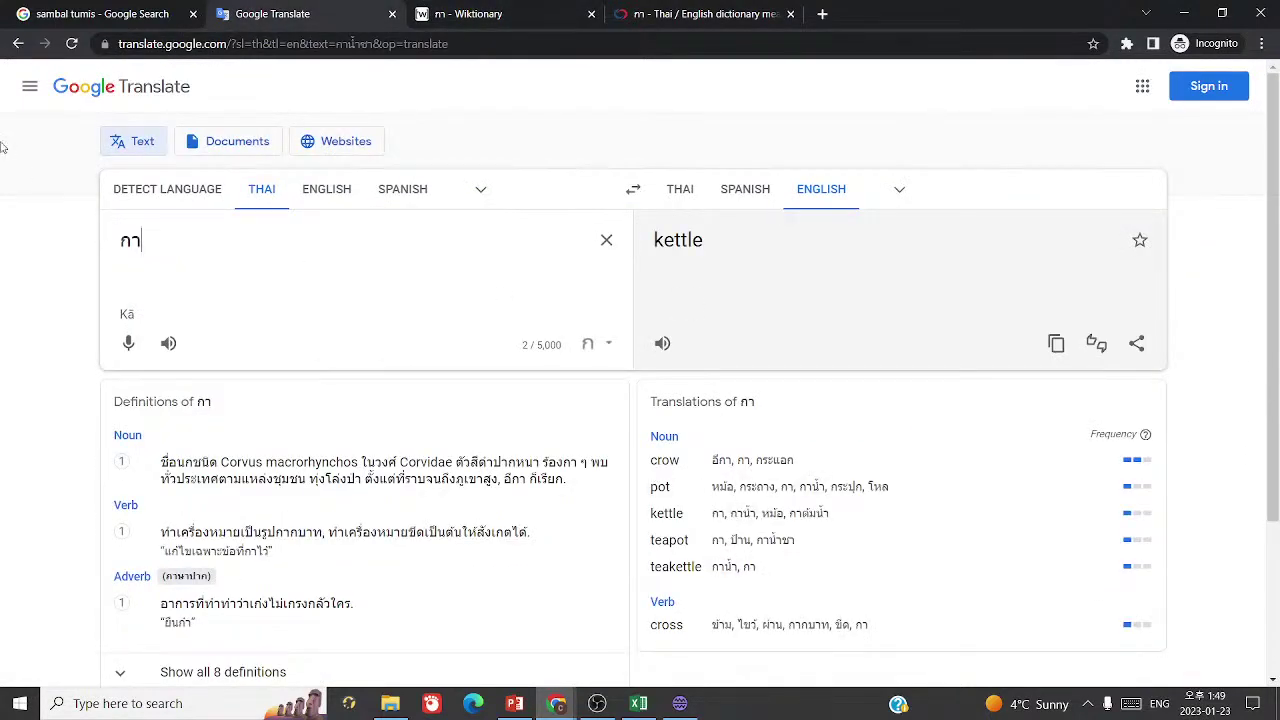
click(17, 45)
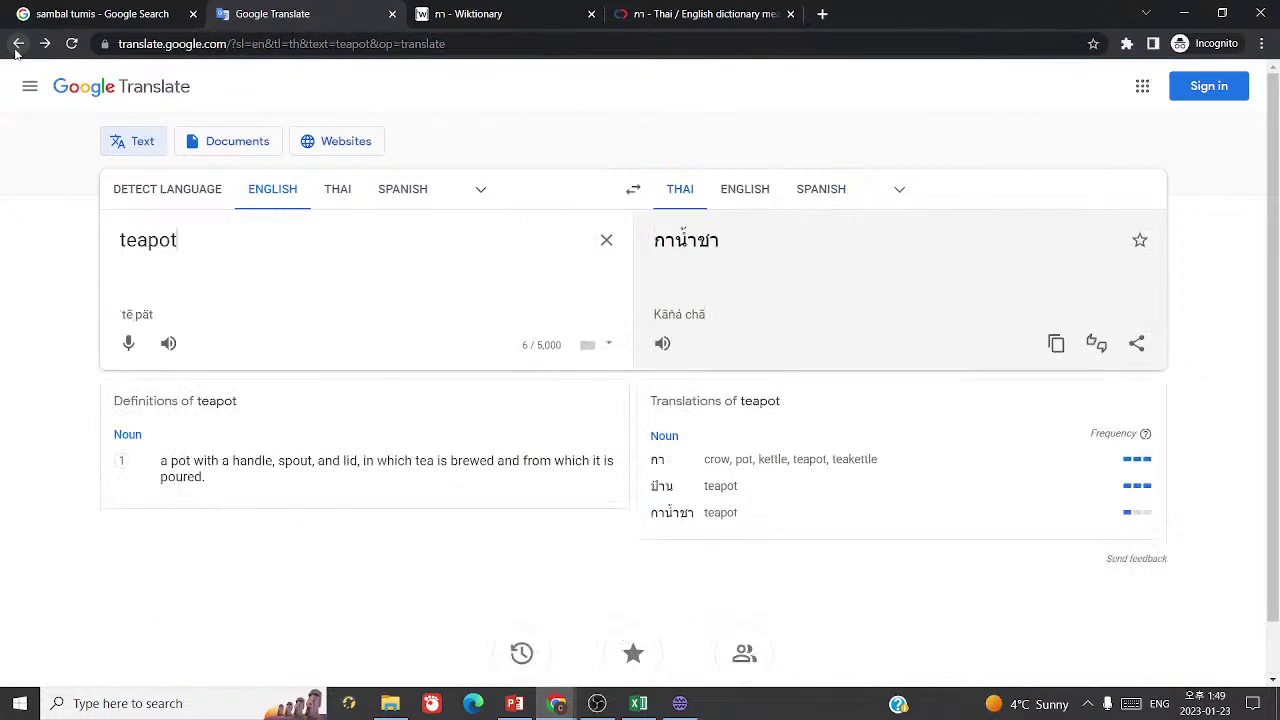
click(17, 45)
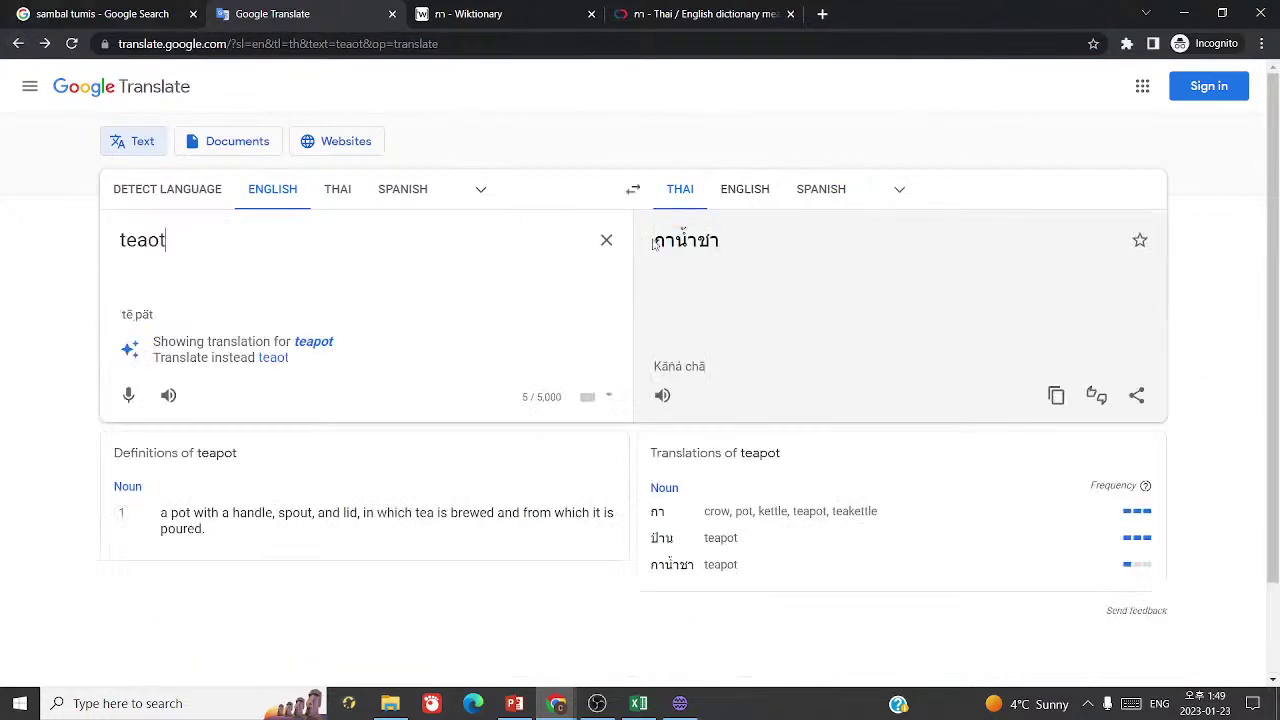
drag(653, 243, 699, 243)
click(633, 189)
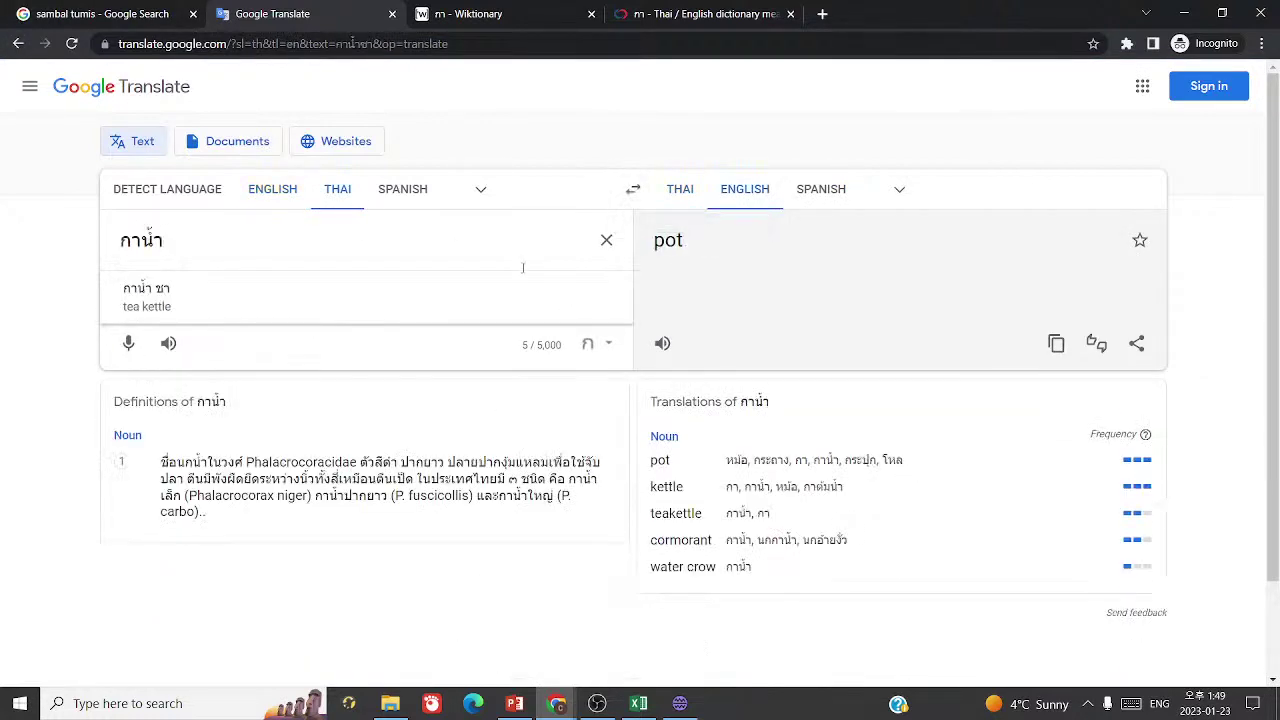
triple_click(461, 237)
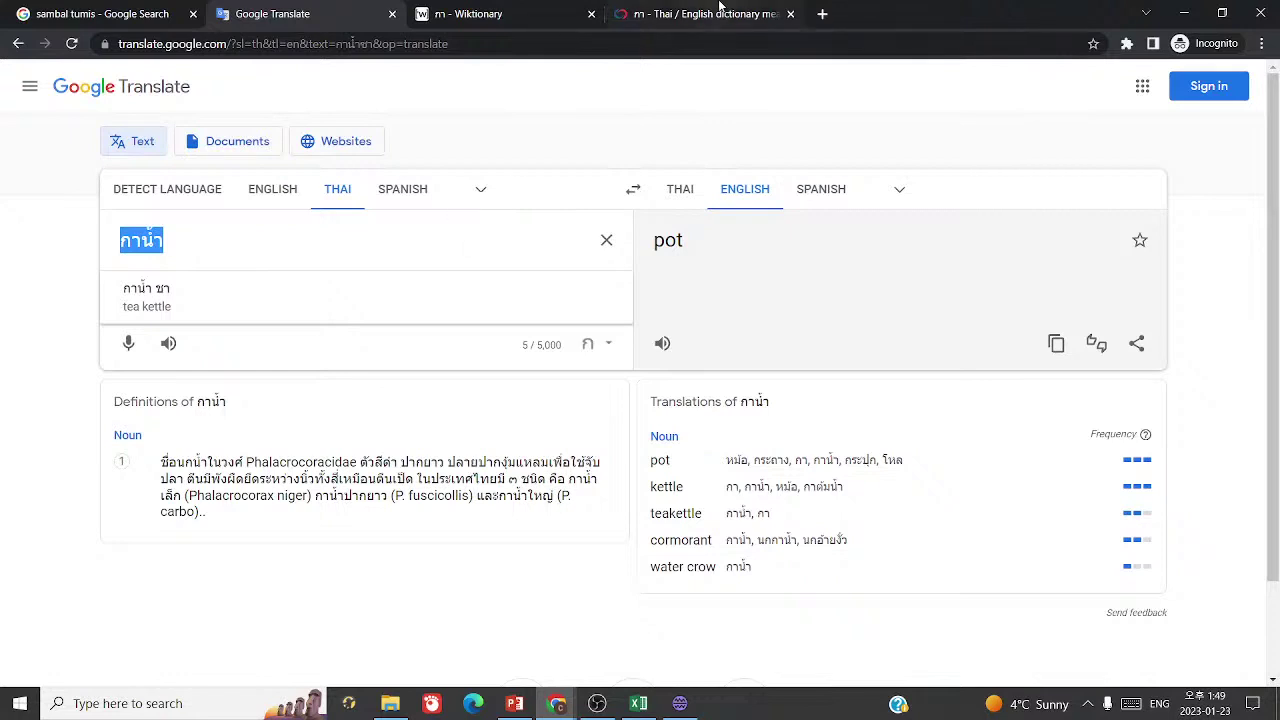
mouse_move(720, 8)
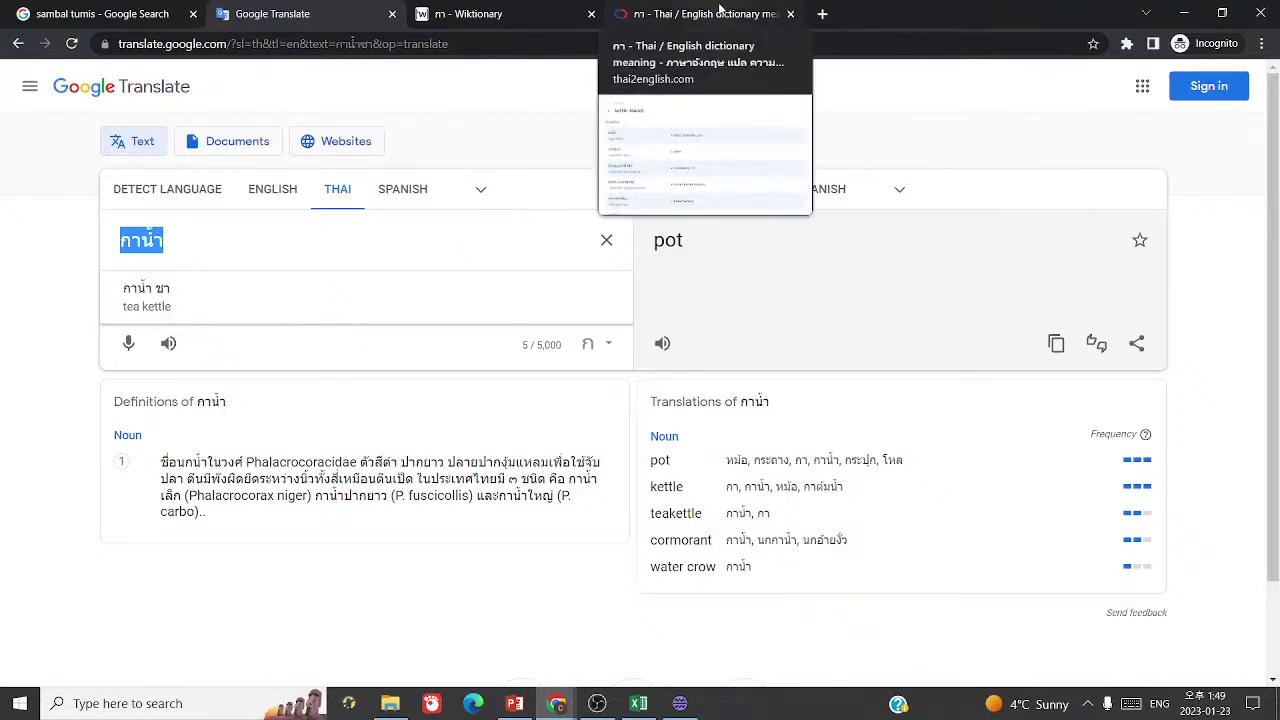
click(720, 8)
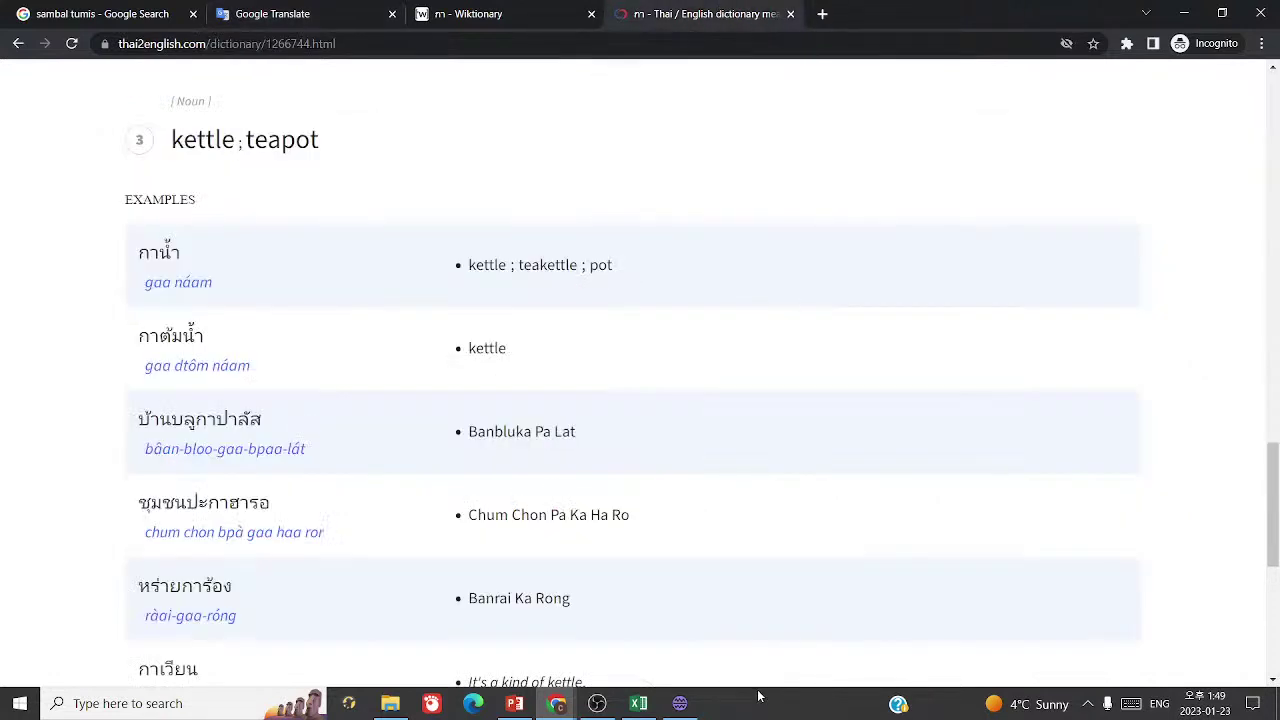
- In flashbang, select the prompt text of card 1132
click(678, 703)
drag(196, 475, 211, 475)
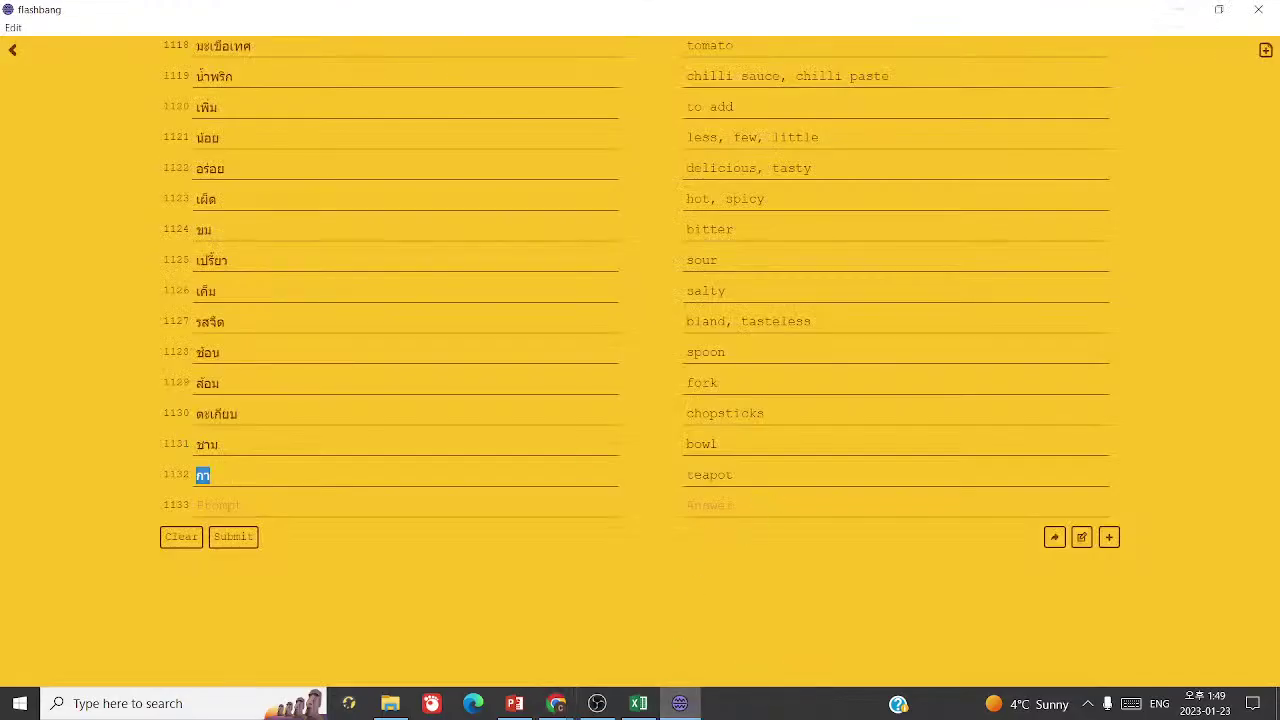
- Complete flashcard row 1132 with the prompt กาน้ำ and the answer "kettle, teapot"
text(ก)
key(Tab)
text(ket)
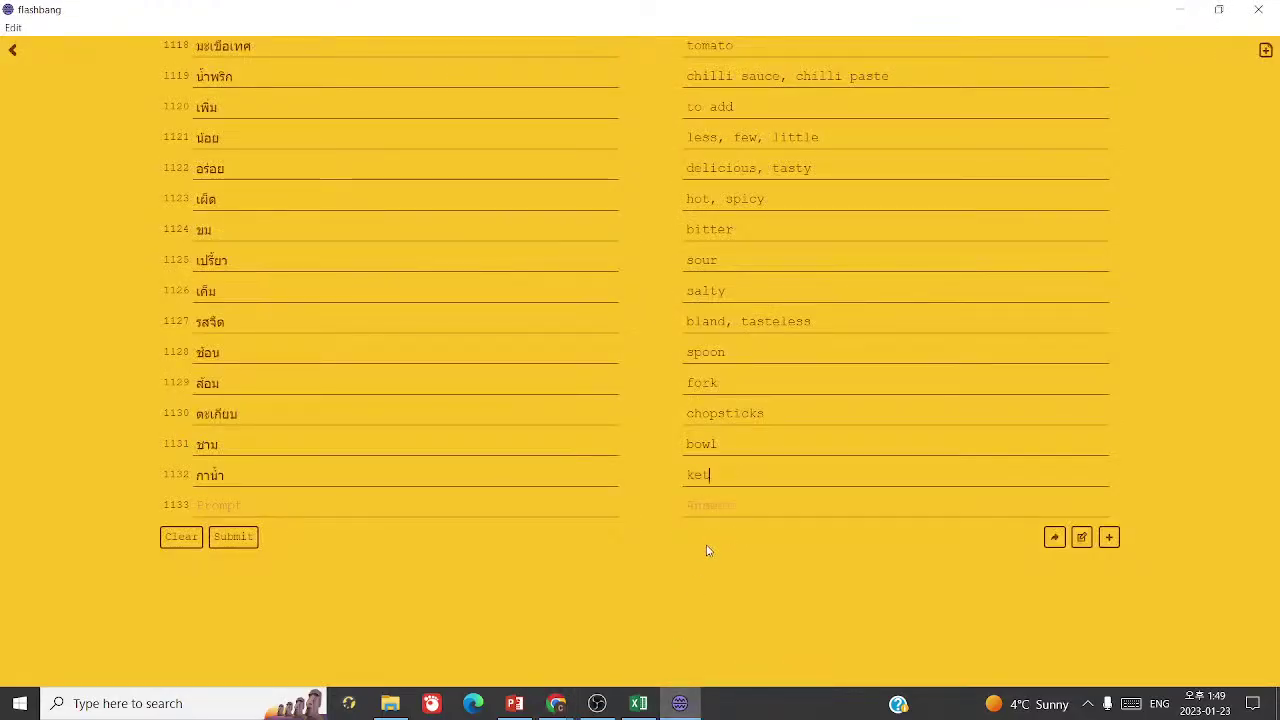
text(tle, teapot)
- Switch to the Excel word list and move down from the teapot entry to "dulang-tray"
click(638, 703)
click(1000, 440)
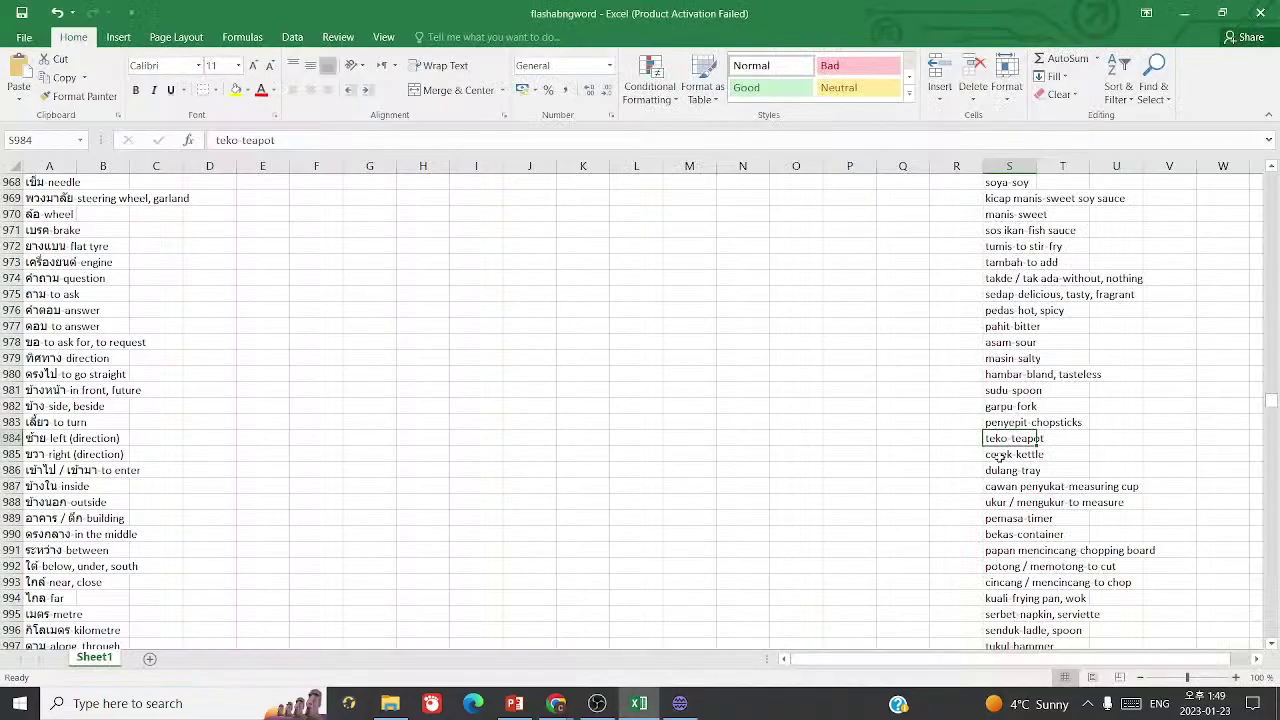
click(1000, 455)
click(1000, 470)
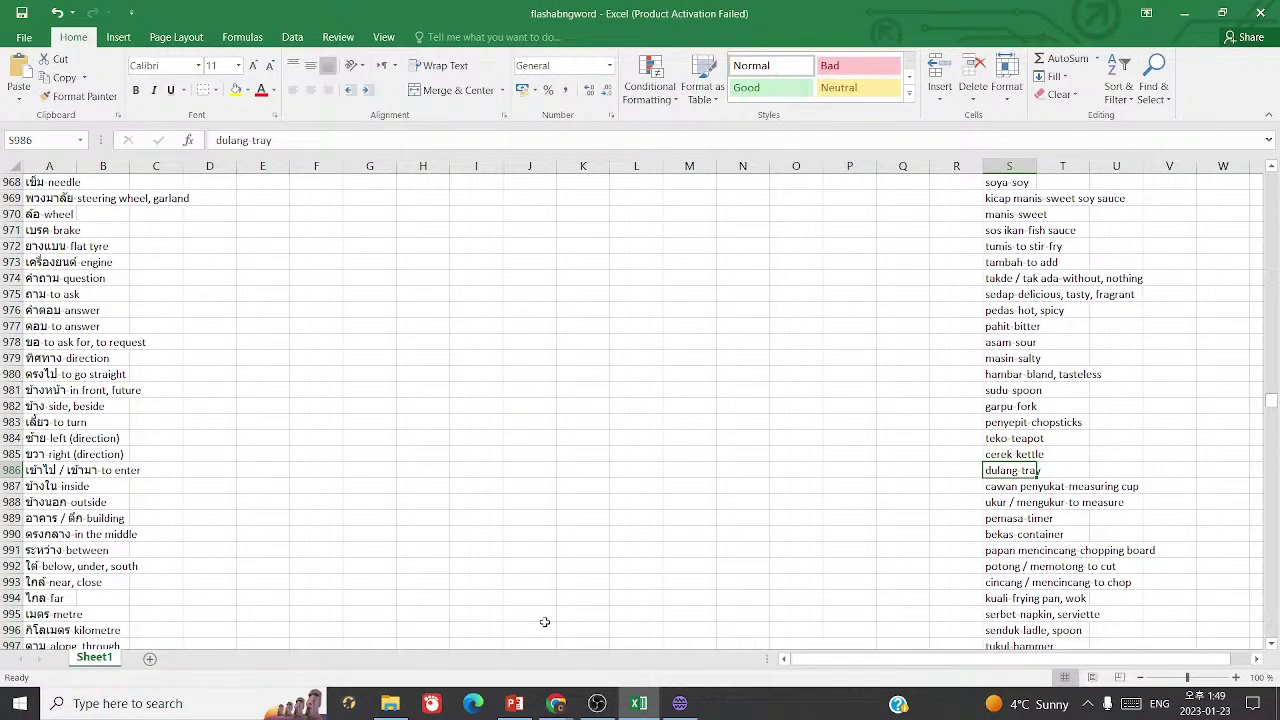
- Switch to Google Translate in Chrome, set the direction to English to Thai, and translate "tray"
click(556, 703)
click(330, 14)
key(ctrl+a)
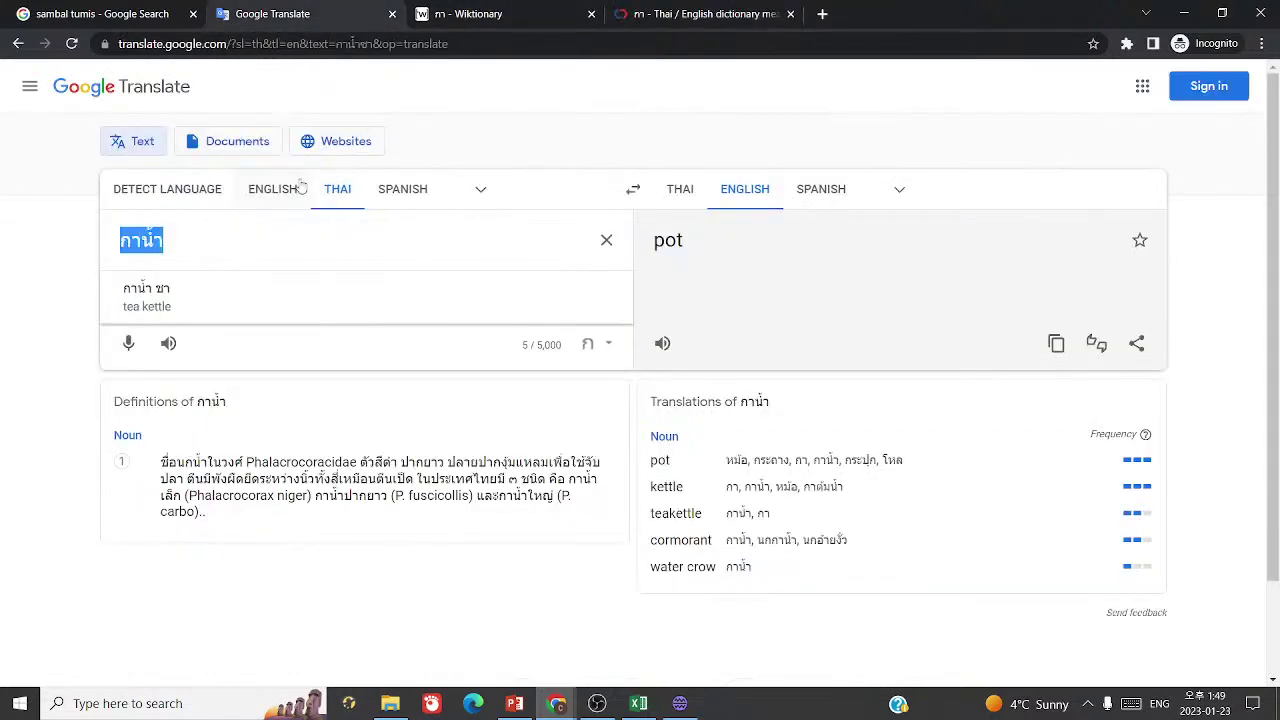
click(287, 172)
key(ctrl+a)
click(296, 210)
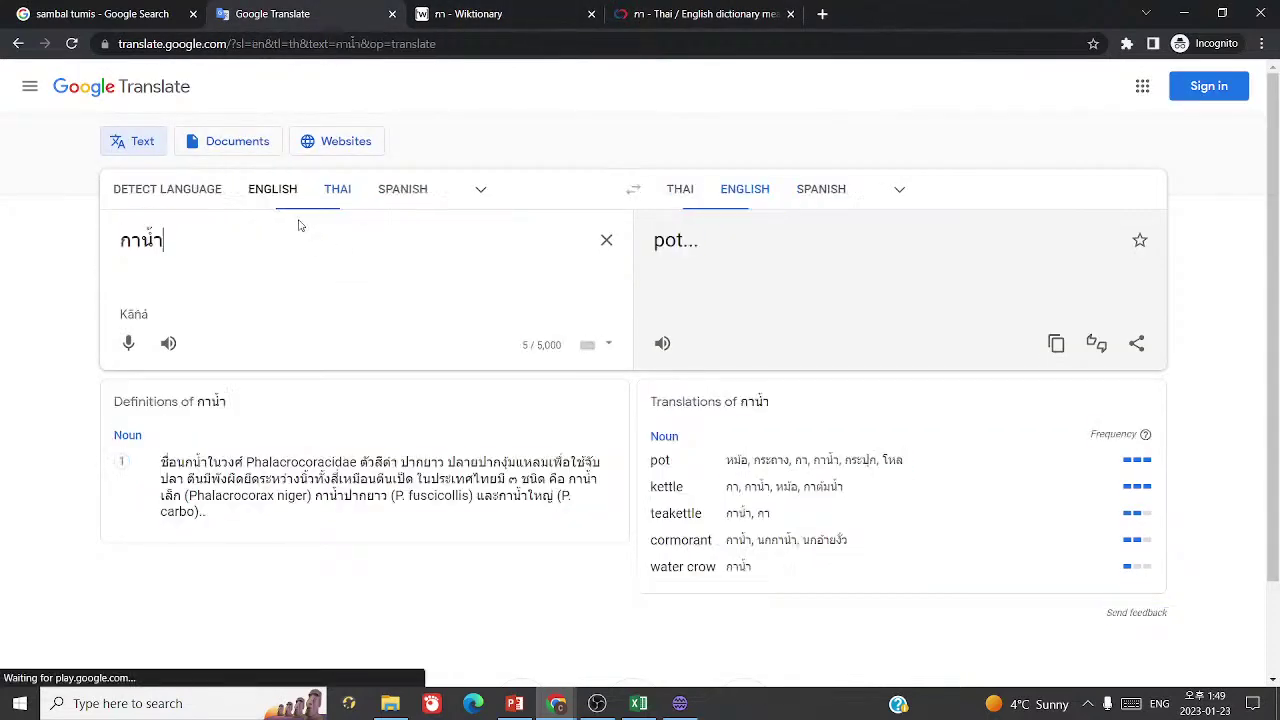
key(ctrl+a)
text(tray)
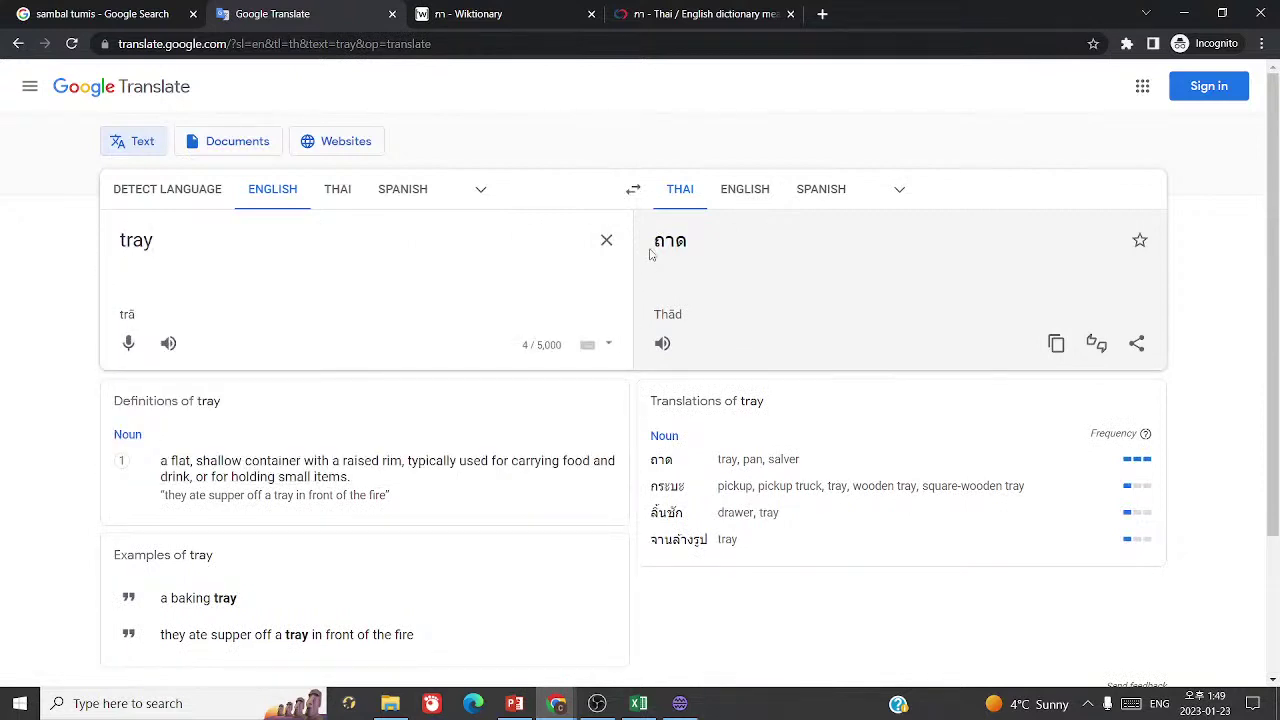
- Listen to the Thai translation ถาด, then copy it into flashbang row 1133 with the answer "tray" and start a new row
click(662, 343)
drag(650, 250, 758, 243)
key(ctrl+c)
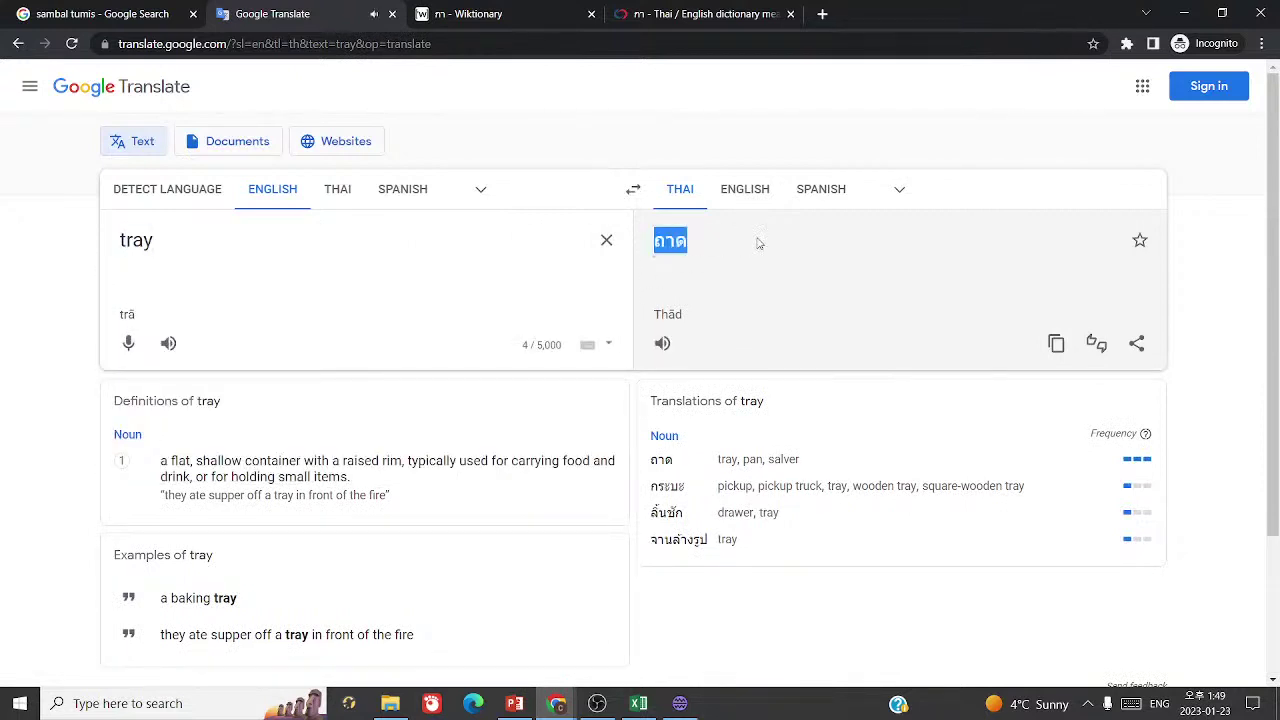
click(679, 703)
key(ctrl+v)
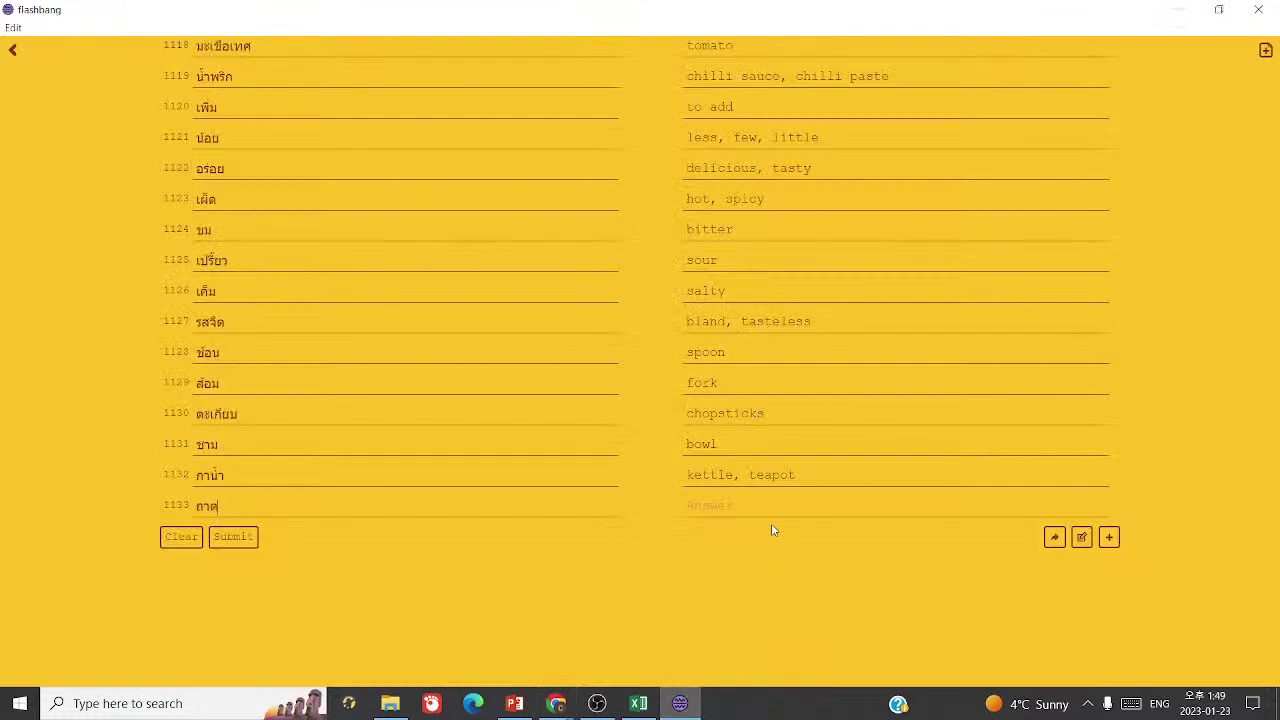
text(tray)
key(Return)
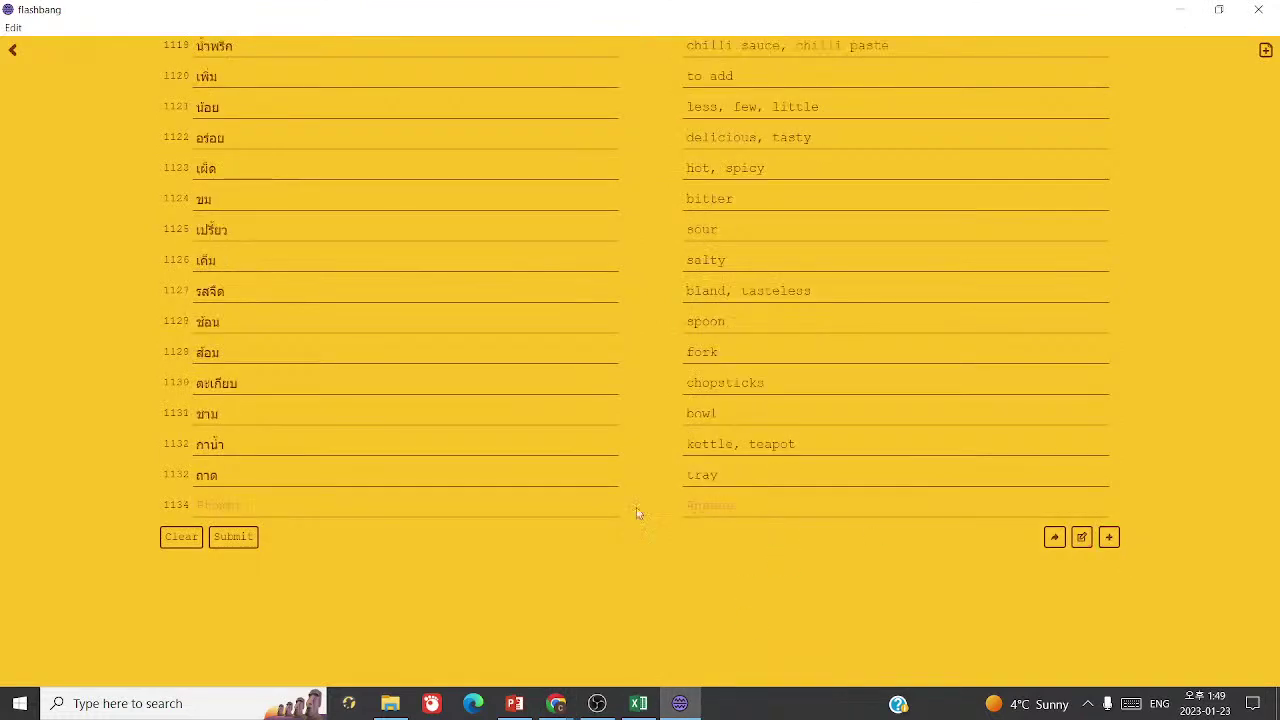
- Check the next entry in the Excel word list and translate "measuring cup" into Thai in Google Translate
click(638, 703)
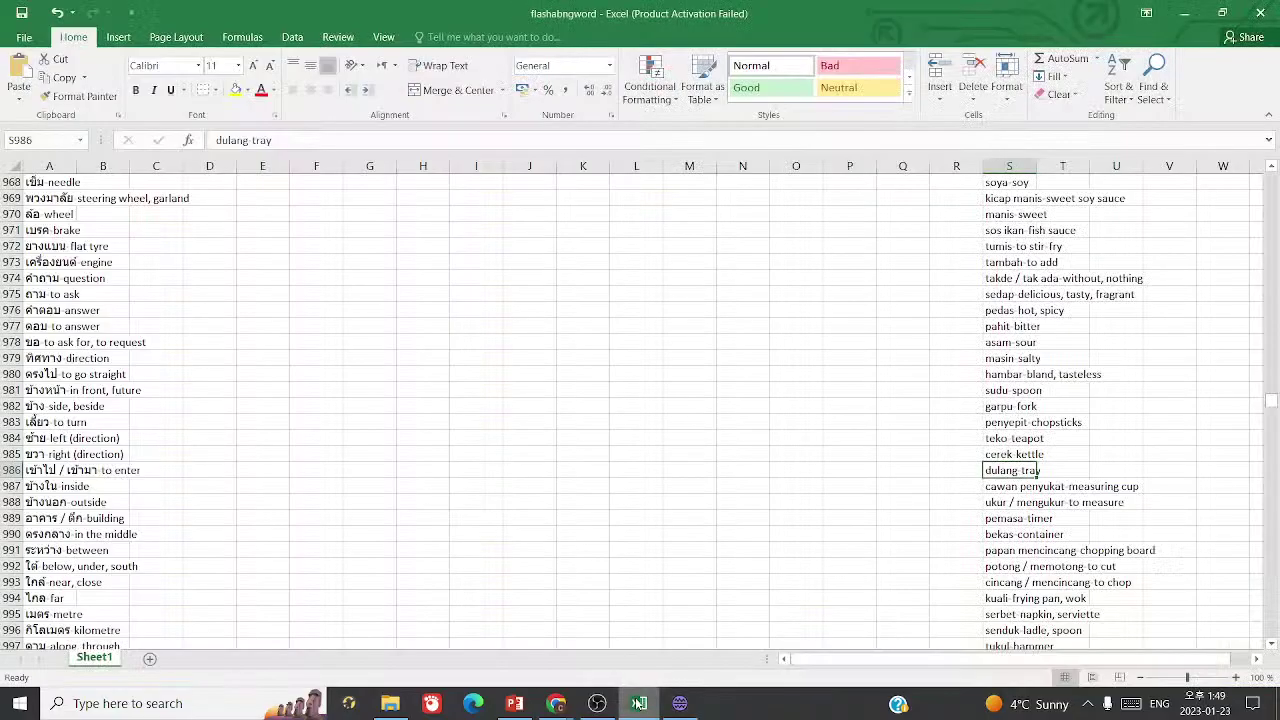
click(556, 703)
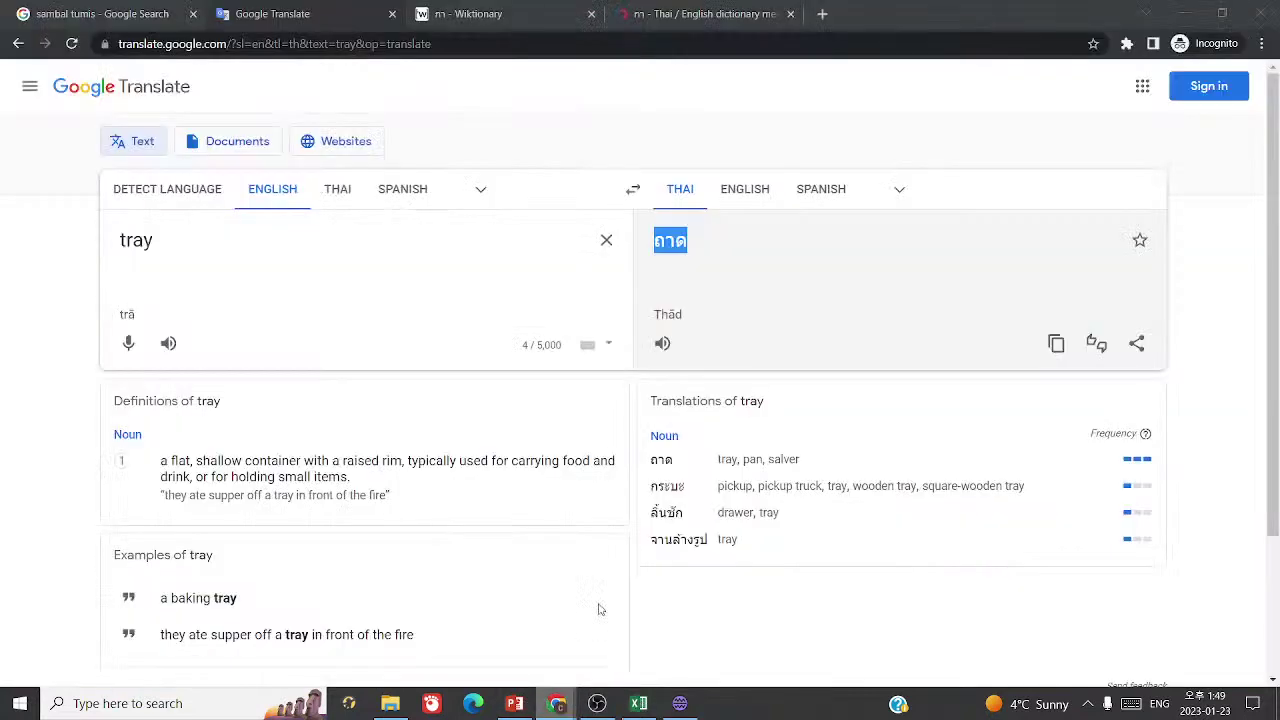
key(ctrl+a)
text(measuring)
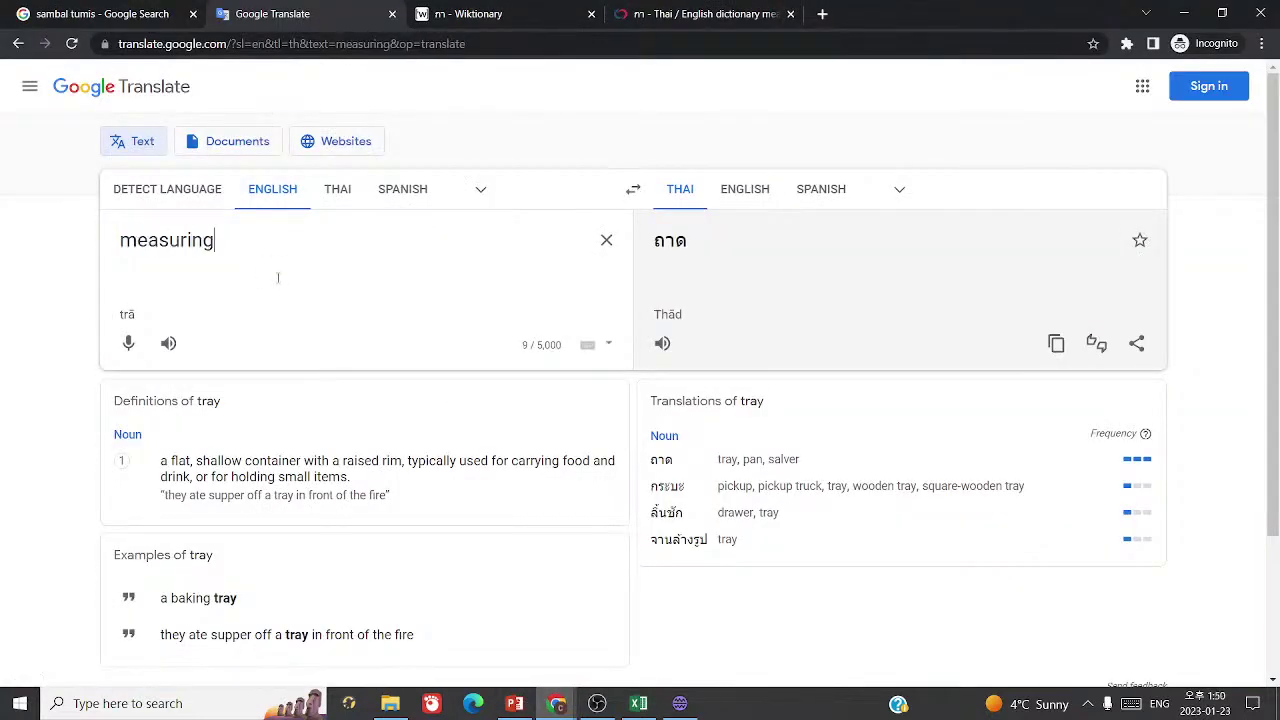
text( cup)
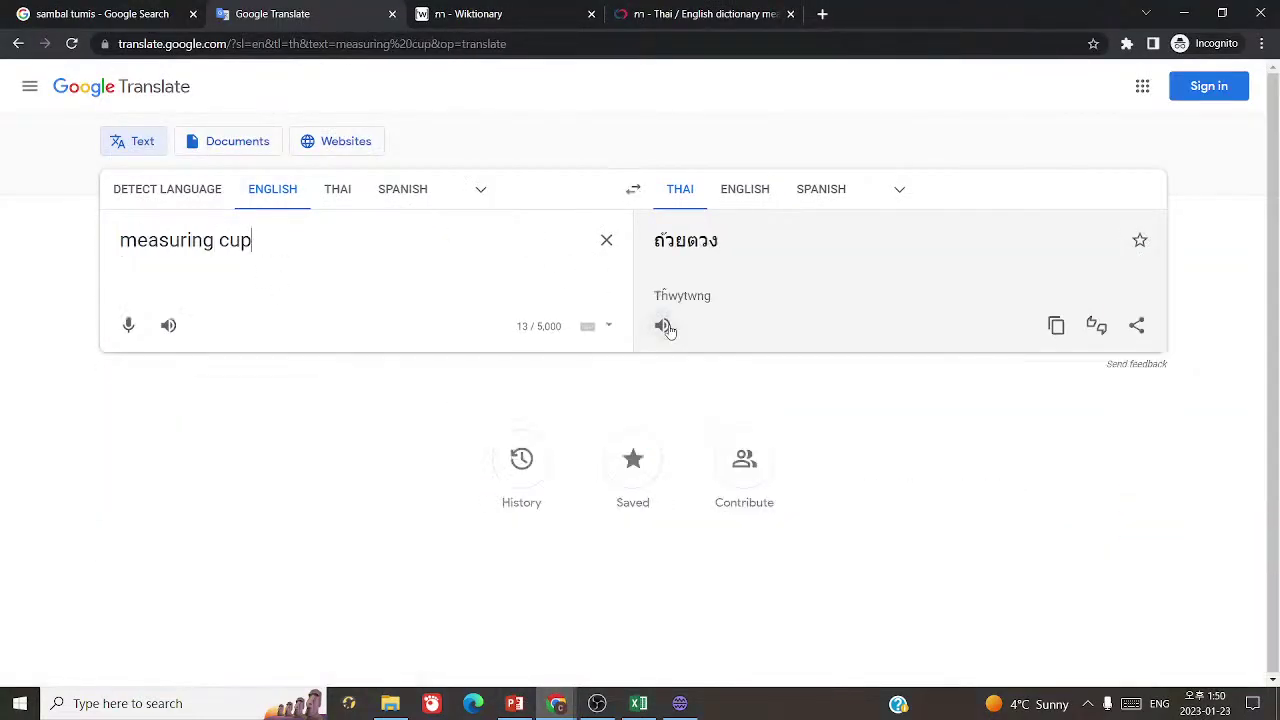
- Play the translation ถ้วยตวง and copy it into flashbang row 1134 with the answer "measuring cup"
click(665, 326)
drag(640, 234, 751, 249)
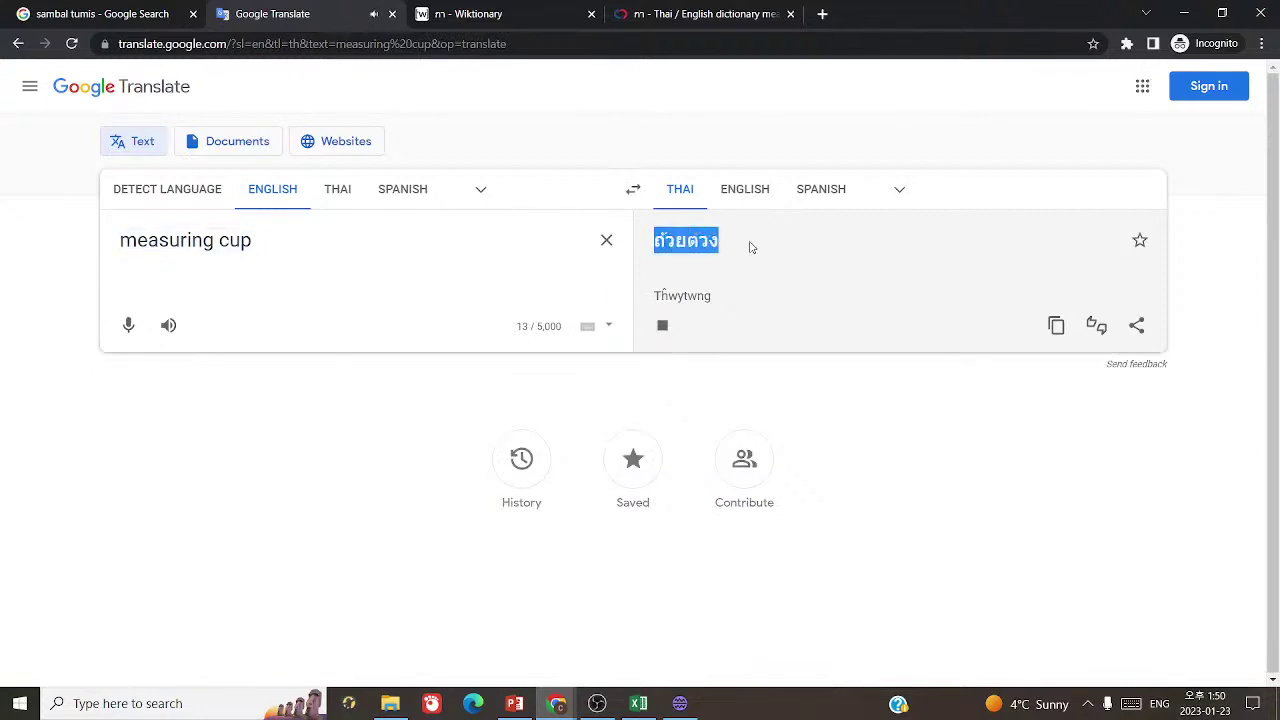
key(ctrl+c)
click(680, 703)
key(ctrl+v)
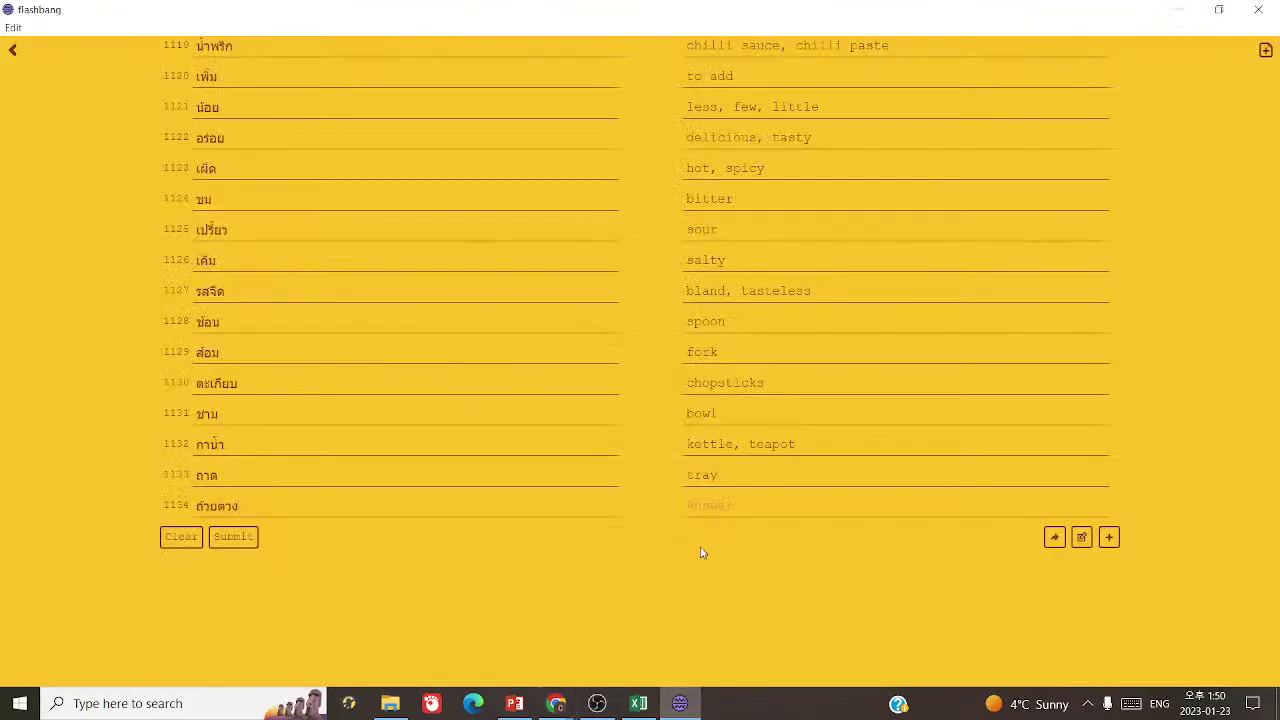
click(687, 505)
text(measuring cup)
- Copy ถ้วย from the row 1134 prompt and search the Excel word list for it
drag(217, 505, 160, 505)
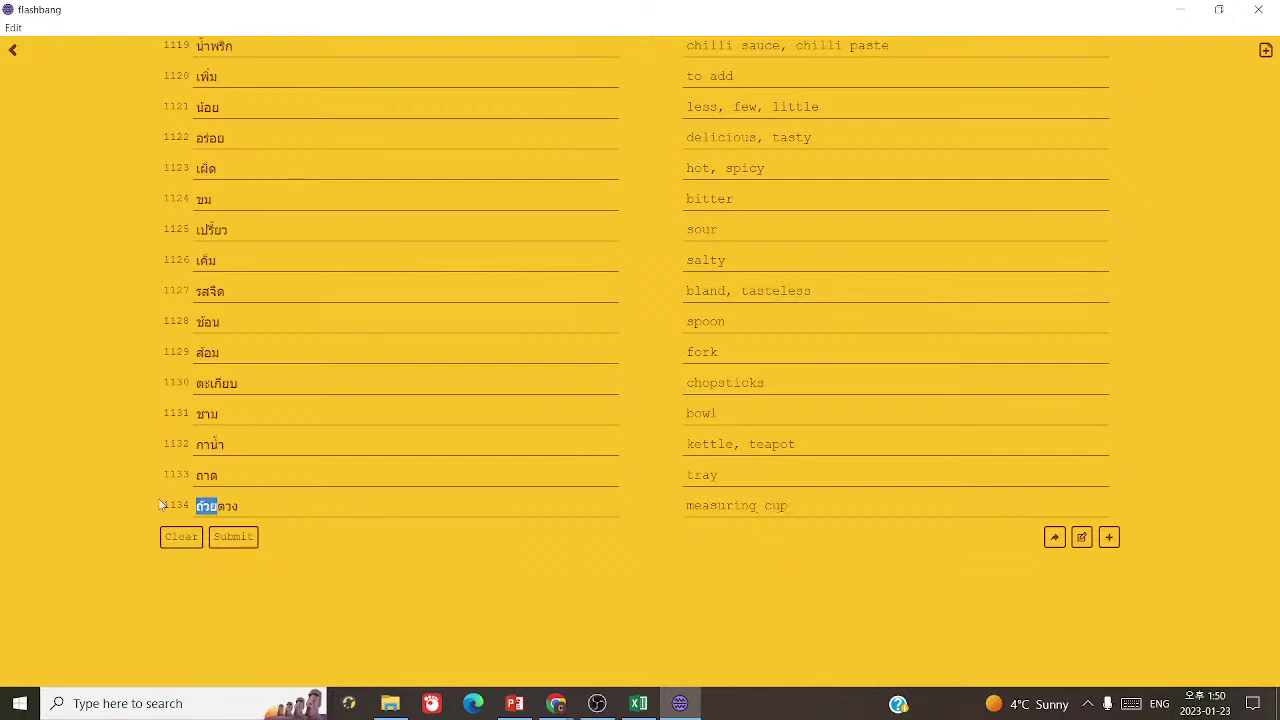
key(ctrl+c)
click(638, 703)
key(ctrl+f)
key(ctrl+v)
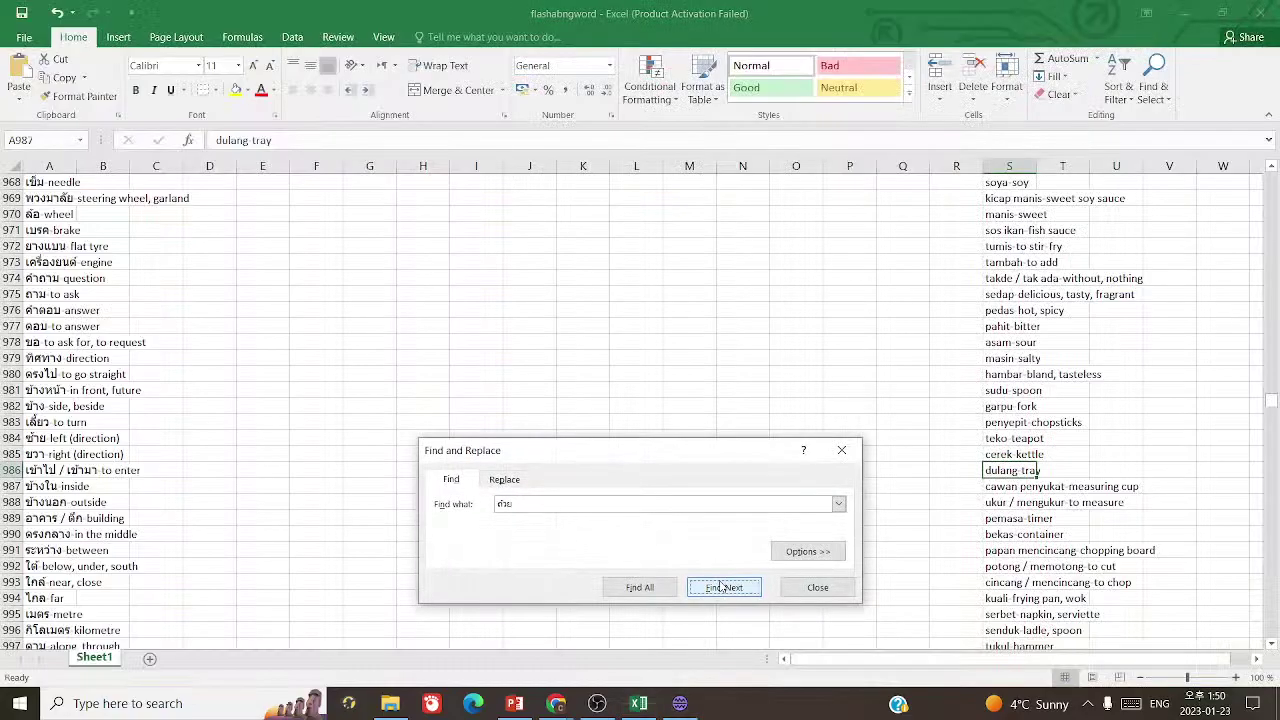
click(724, 587)
click(645, 398)
- Look up ถ้วย on Wiktionary in Chrome and read its pronunciation and noun meanings
click(556, 703)
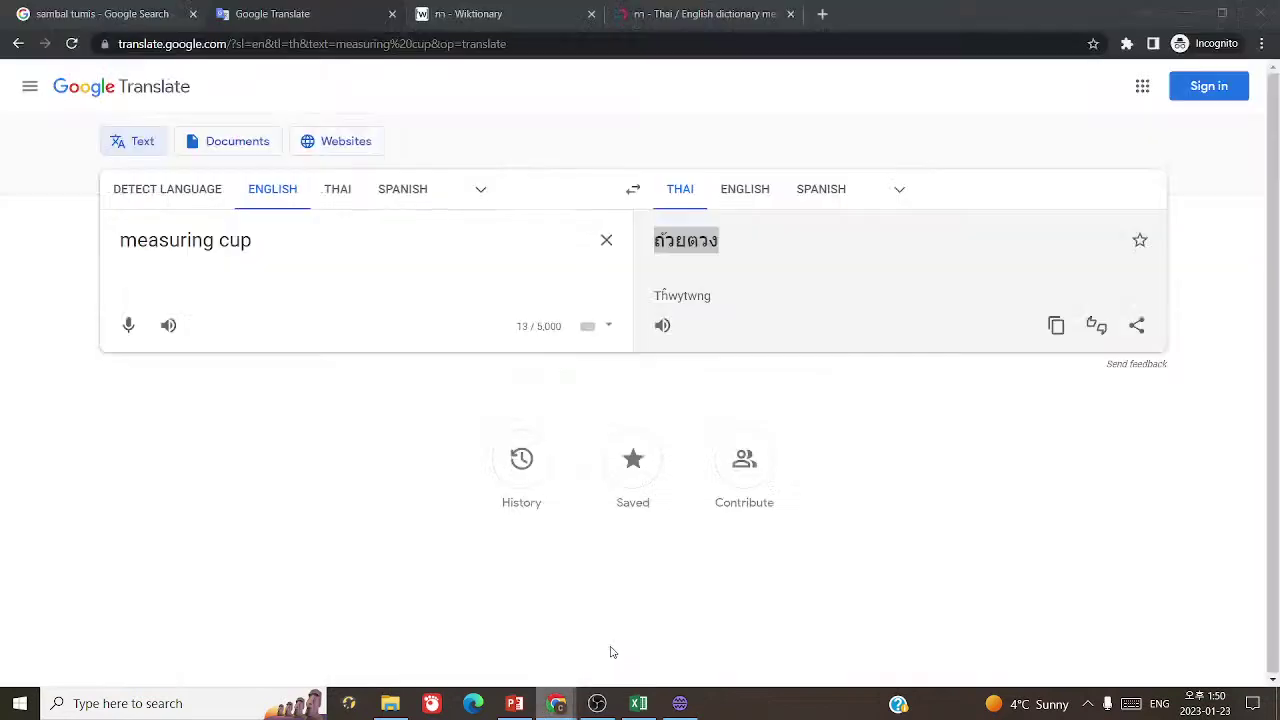
click(480, 13)
scroll(1213, 97, up, 6)
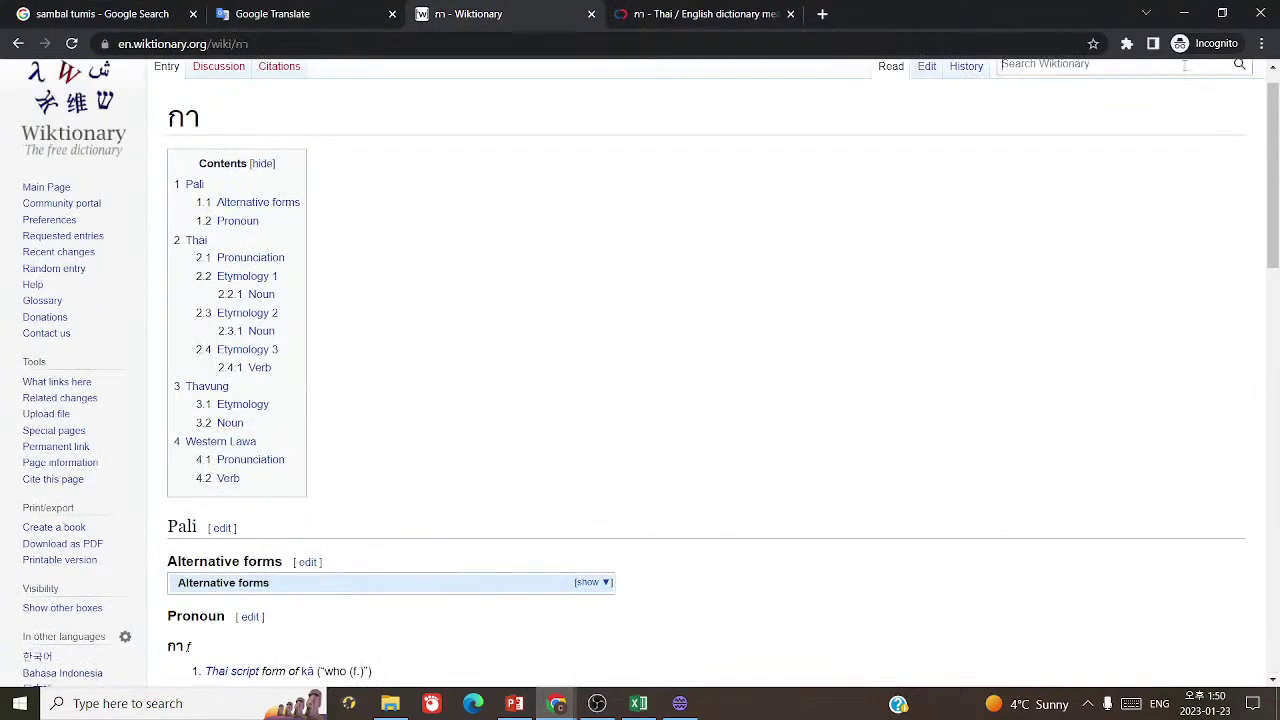
click(1184, 65)
key(ctrl+v)
key(Return)
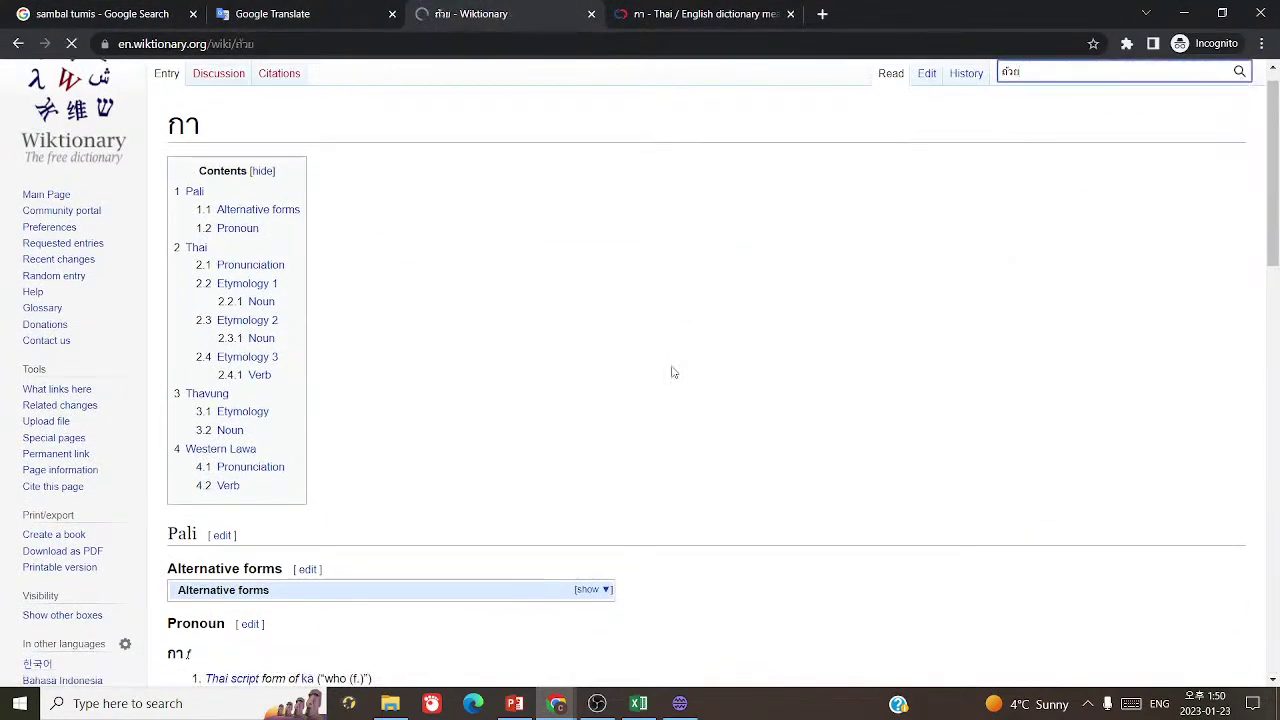
scroll(813, 486, down, 5)
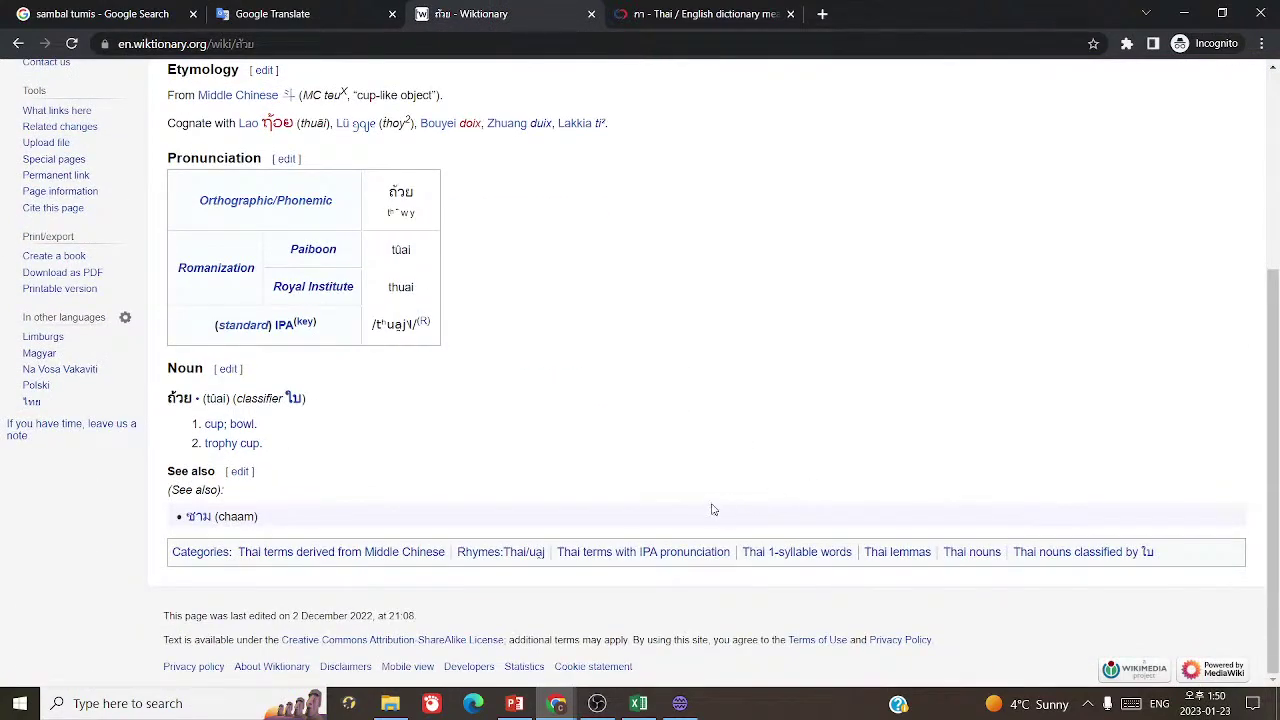
- Search Google Images for ถ้วย, examine the pictures, and return to the Wiktionary entry
key(ctrl+1)
key(ctrl+v)
click(713, 103)
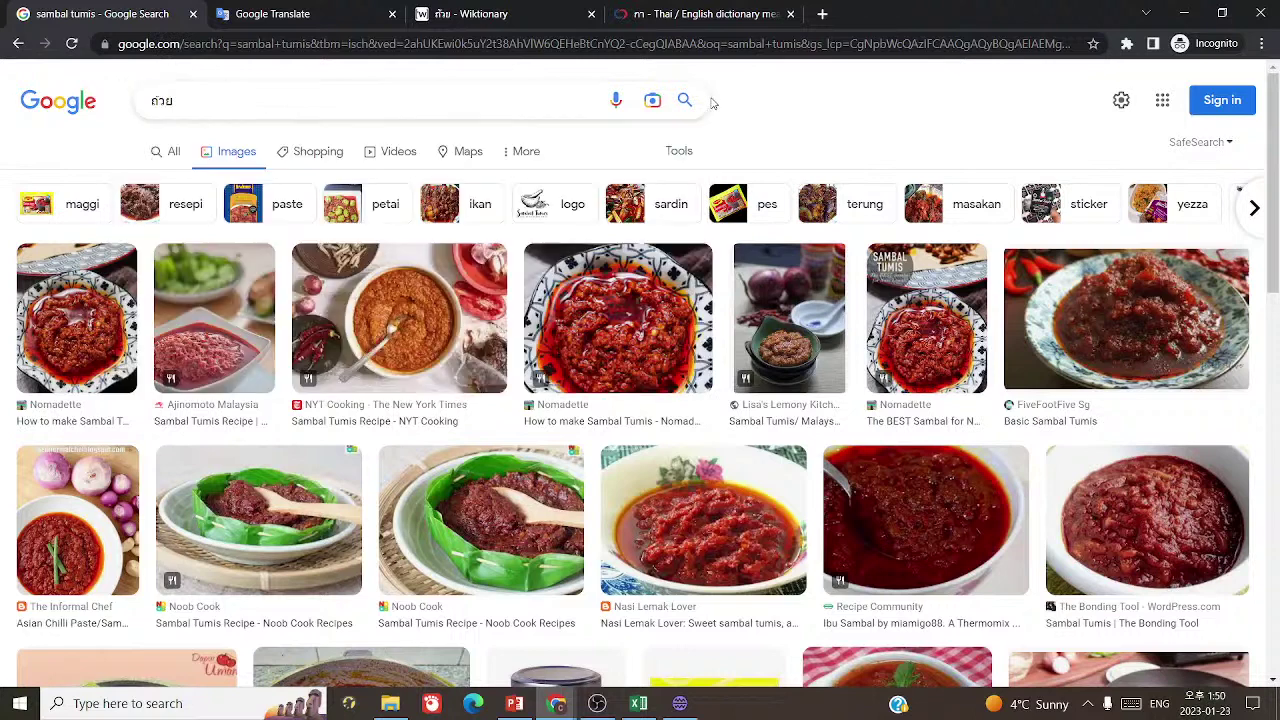
click(705, 104)
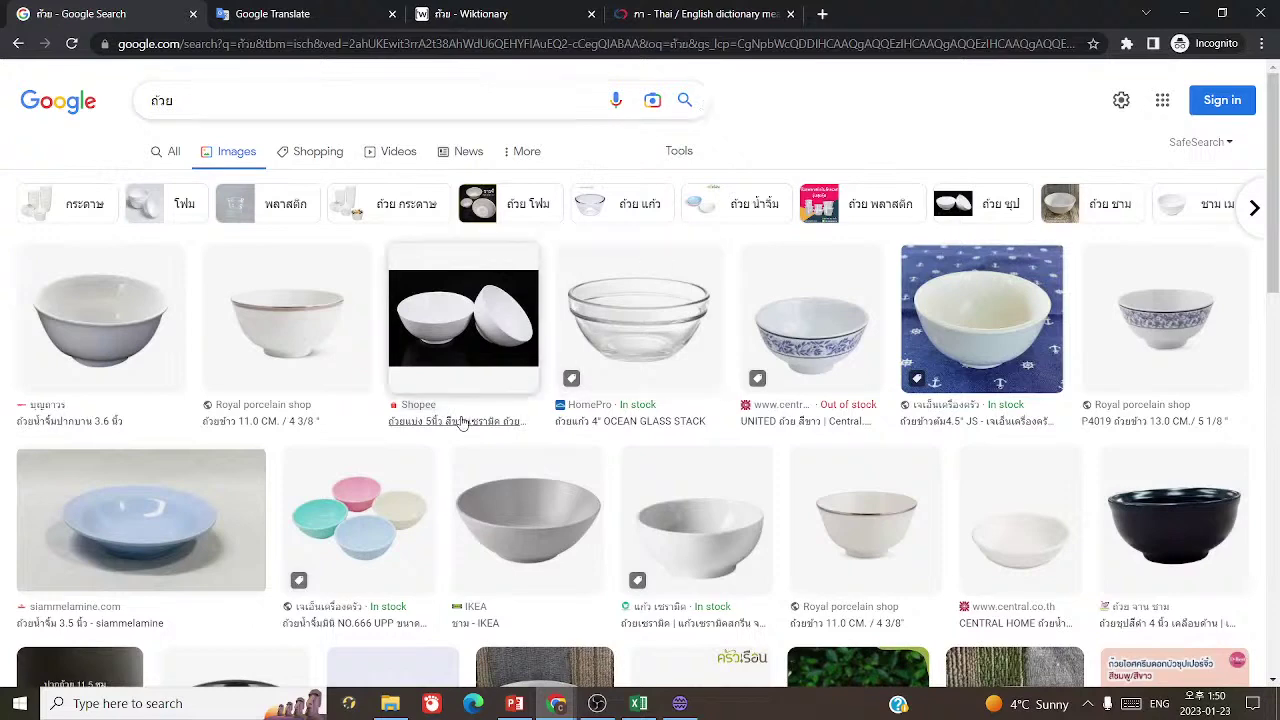
click(560, 14)
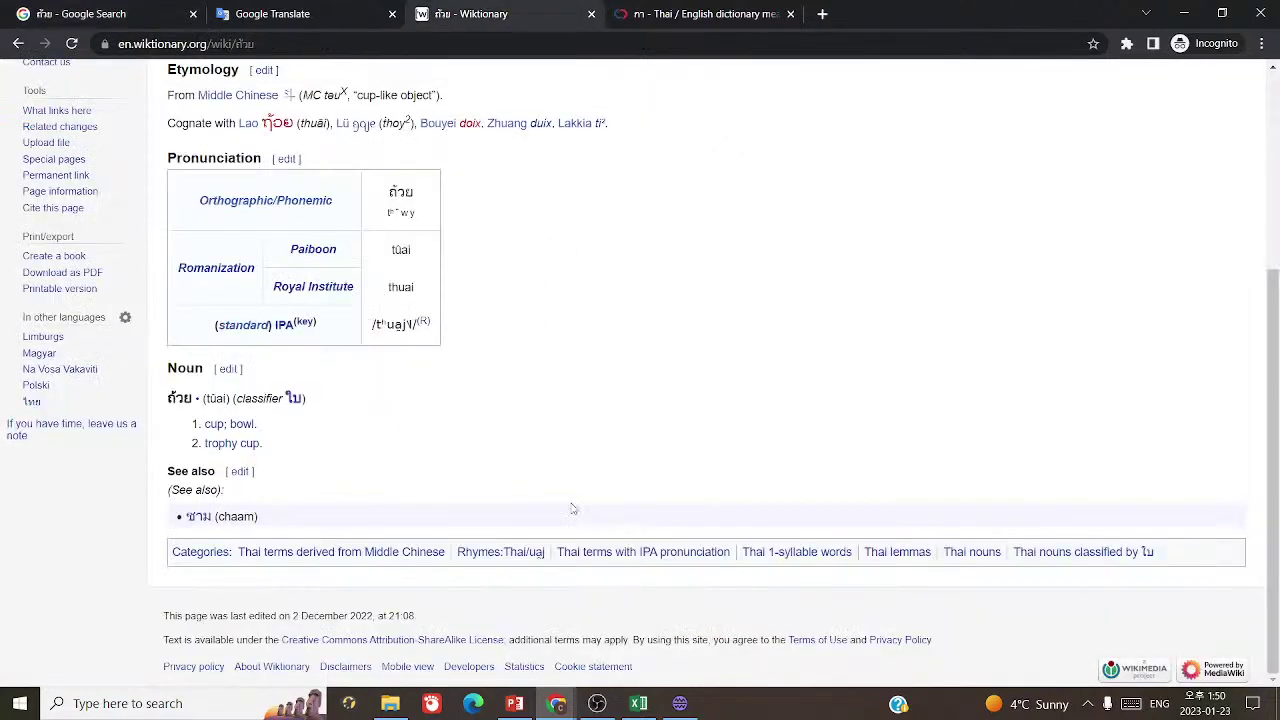
- Repeat the search for ถ้วย in the Excel word list
click(638, 703)
click(724, 587)
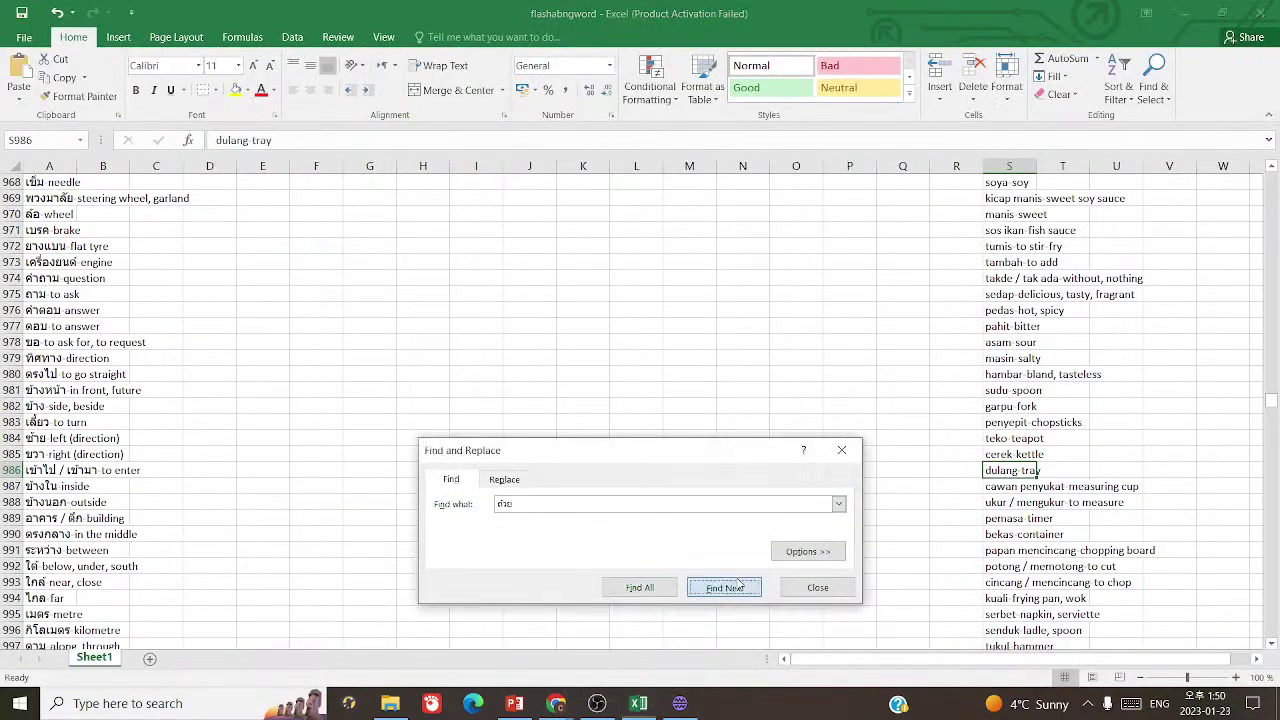
click(646, 398)
- Add ถ้วย as flashbang row 1135 with the answer "cup, small bowl" and start another row
click(680, 703)
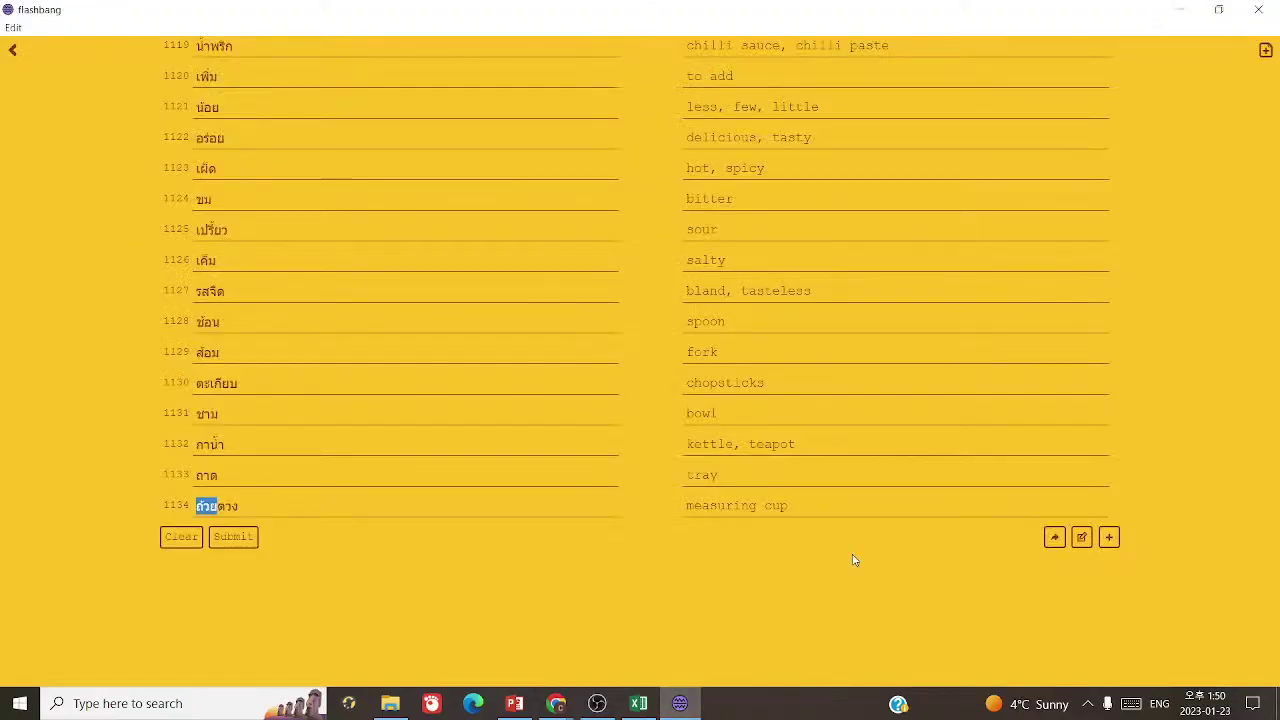
click(1114, 543)
key(ctrl+v)
click(851, 510)
text(c)
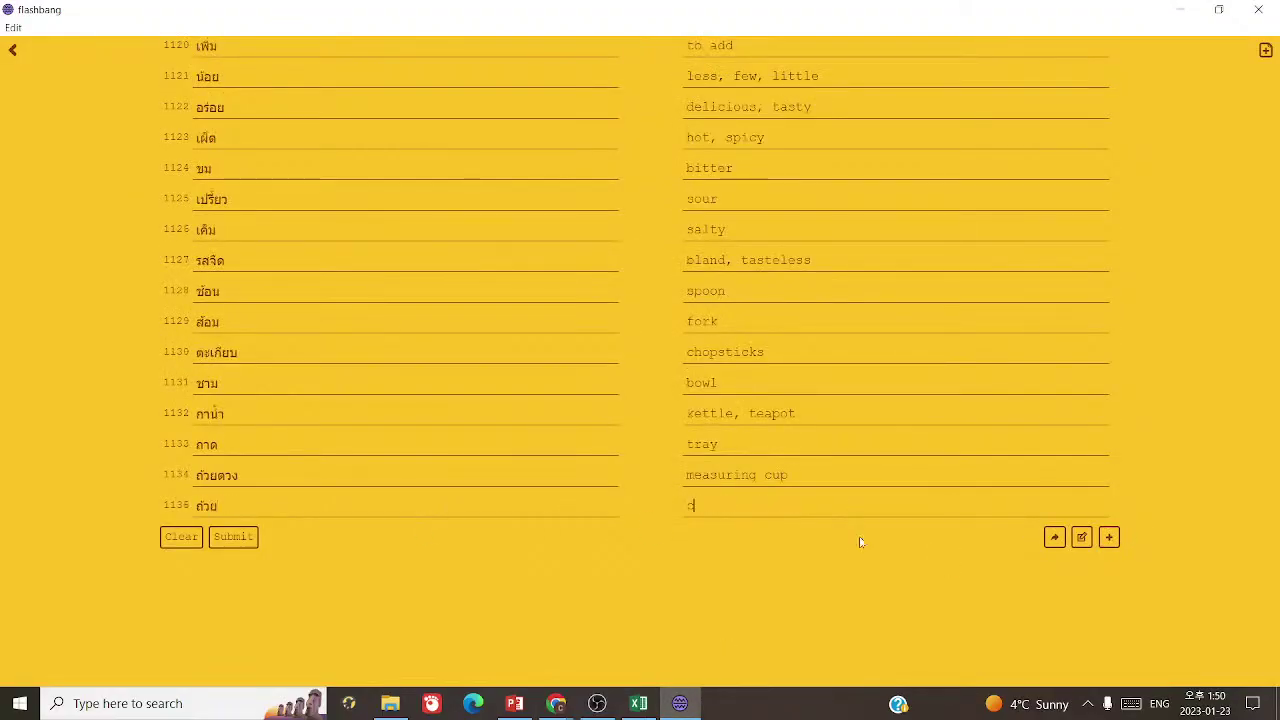
text(up, b)
click(1109, 537)
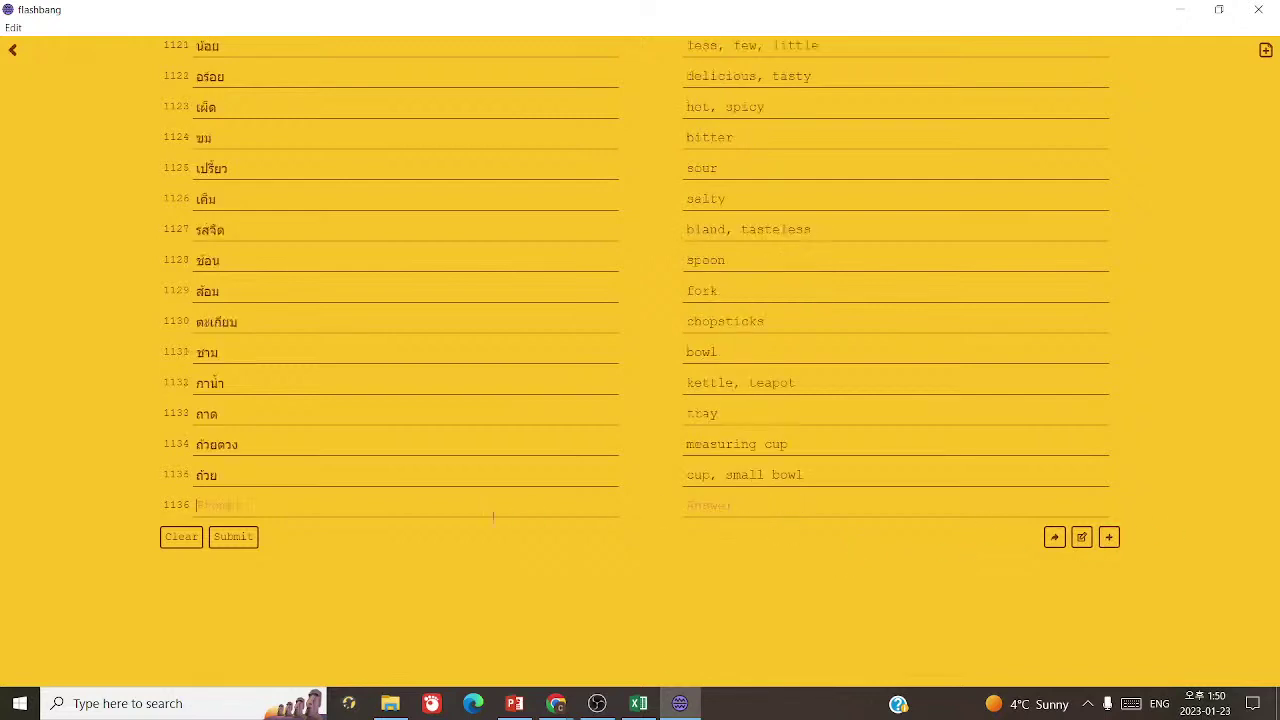
- Return to Google Translate and copy ตวง from the Thai translation of "measuring cup"
click(639, 704)
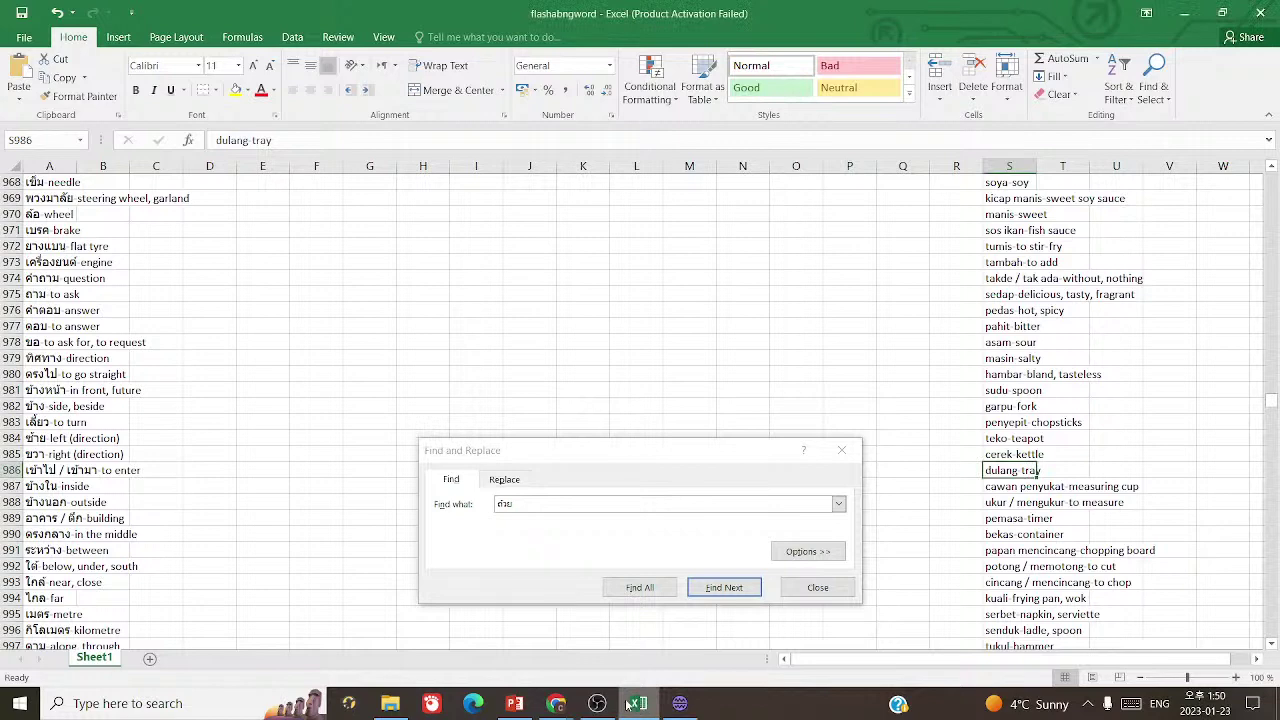
mouse_move(556, 704)
click(517, 625)
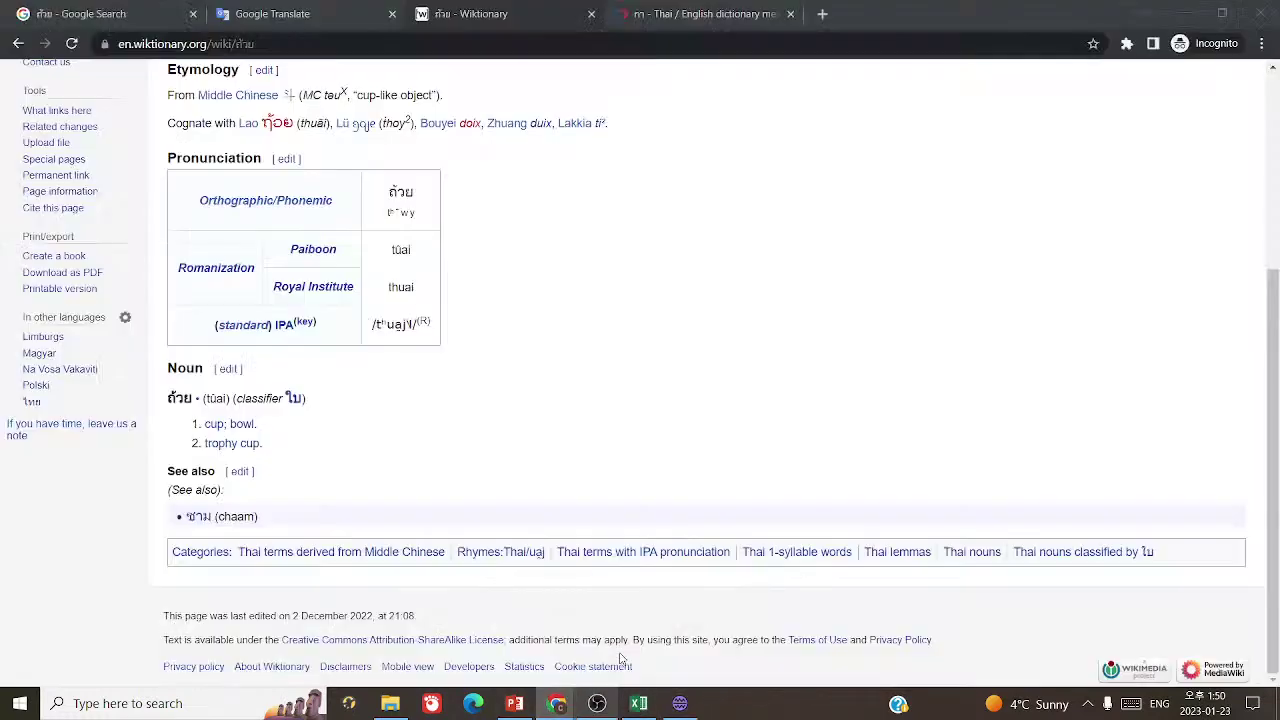
click(328, 16)
triple_click(296, 252)
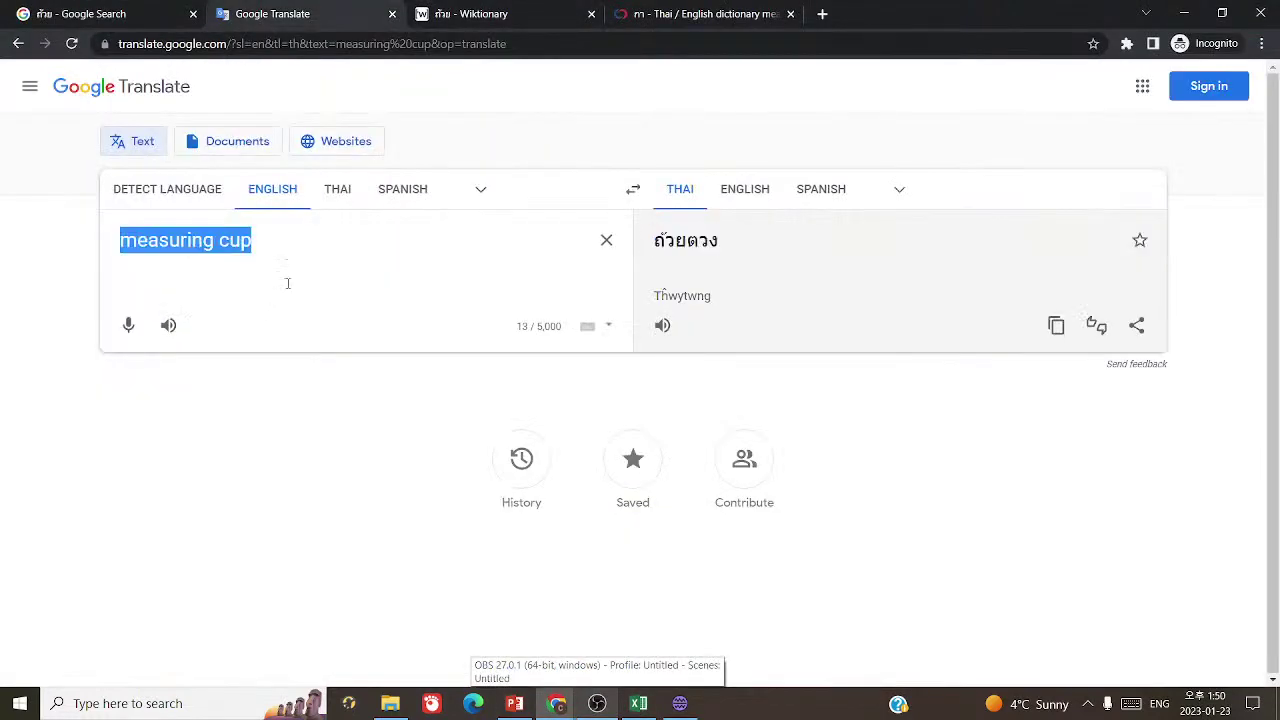
drag(729, 241, 689, 243)
key(ctrl+c)
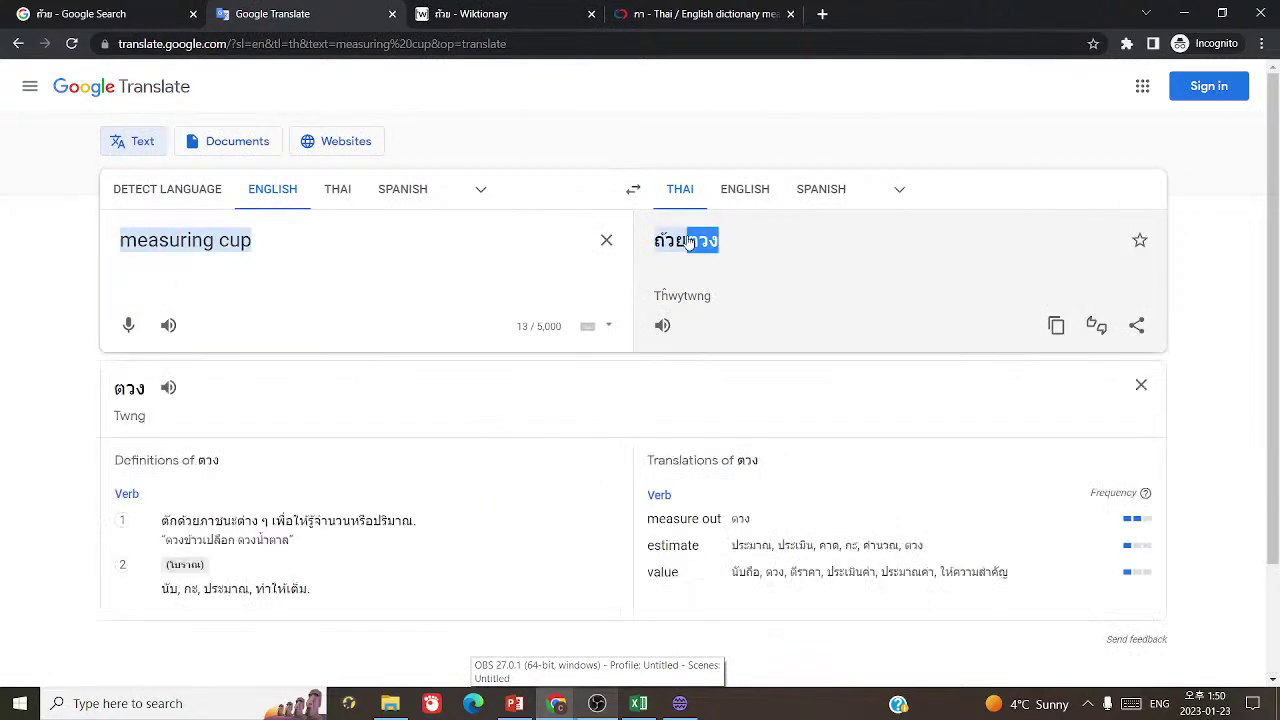
- Look up ตวง in the thai2english dictionary
key(ctrl+Tab)
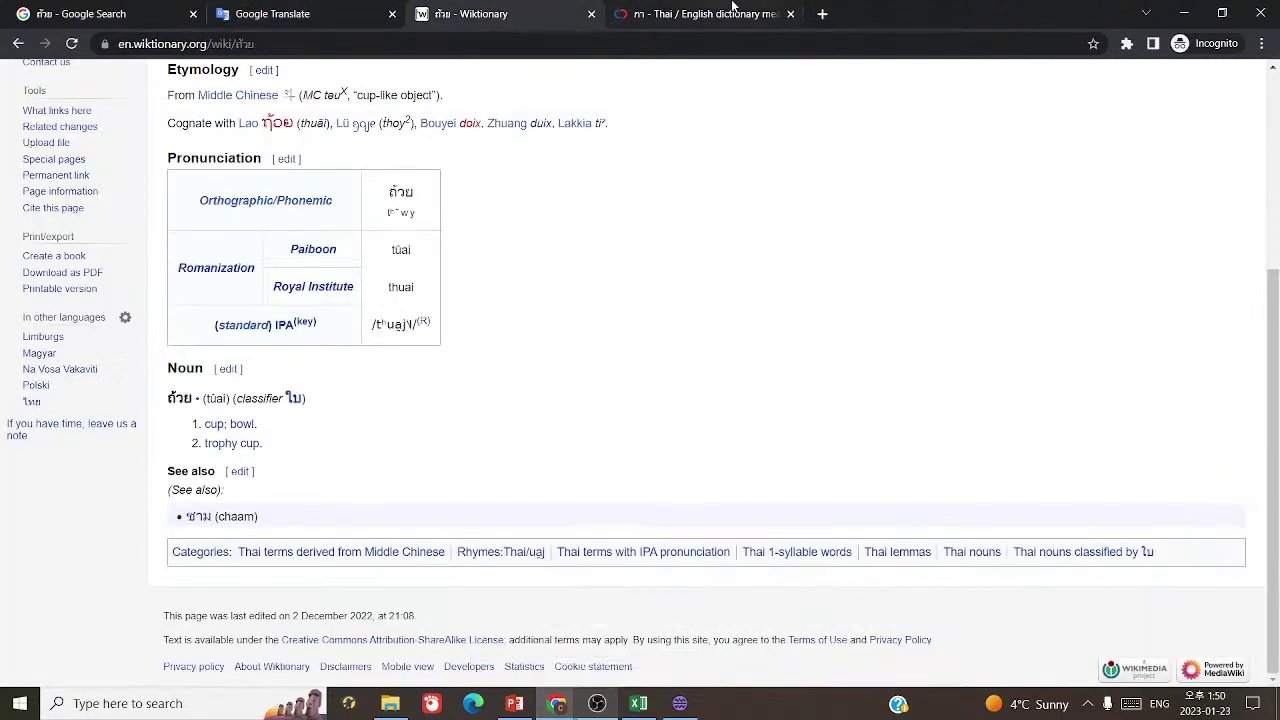
key(ctrl+Tab)
click(1274, 323)
mouse_move(1276, 332)
mouse_down()
mouse_move(1246, 183)
mouse_move(1248, 72)
mouse_up()
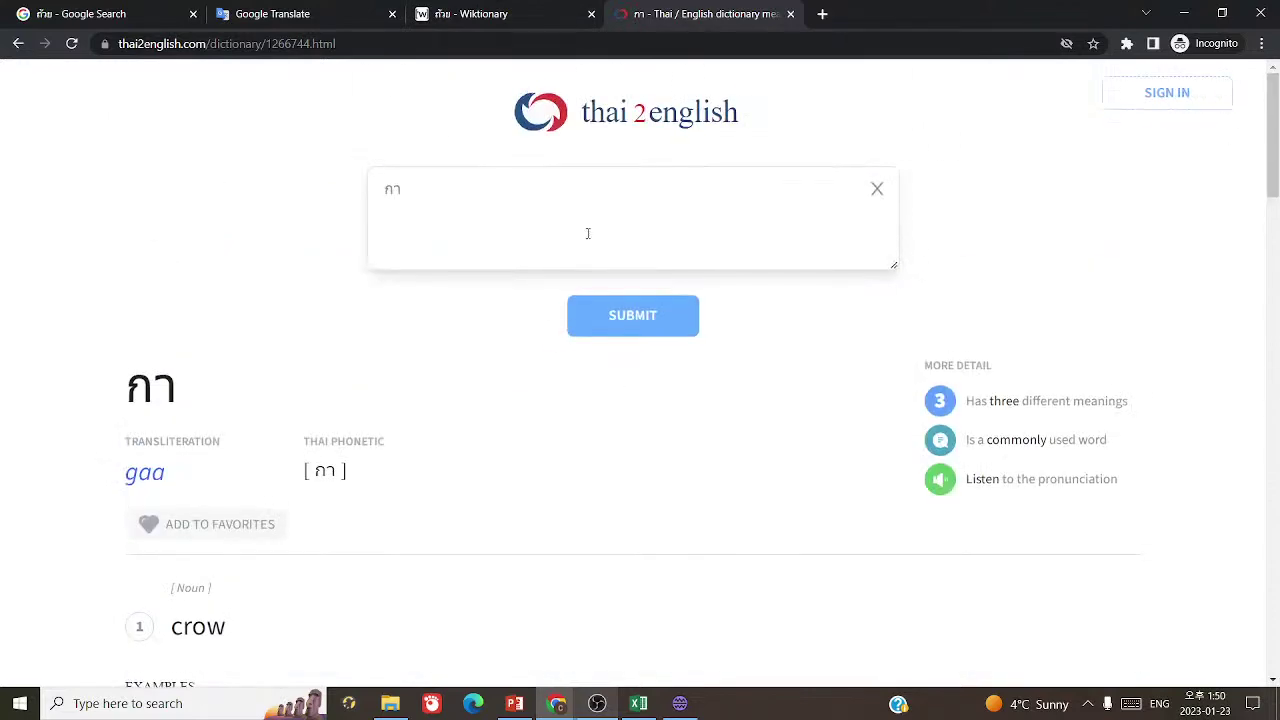
click(586, 234)
key(ctrl+a)
key(ctrl+v)
click(626, 329)
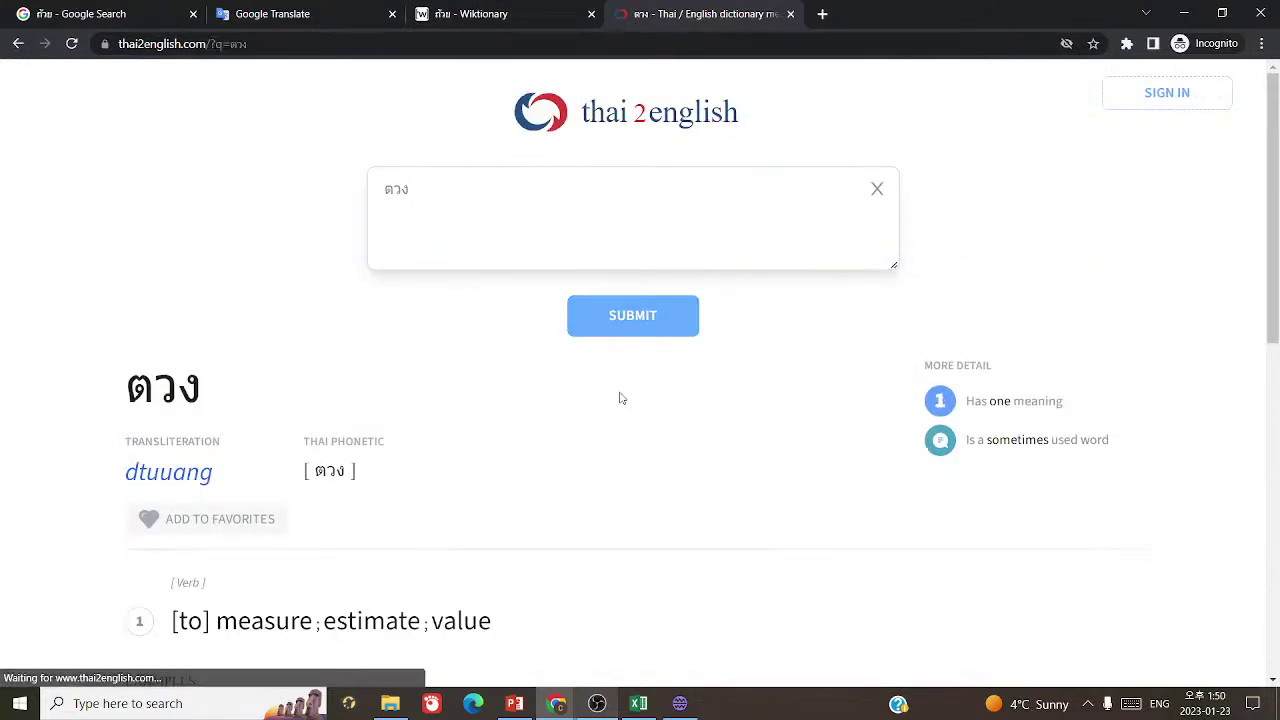
- Review the ตวง dictionary entry, add the word as flashbang row 1136 with the answer "to measure, to estimate", and start another row
scroll(620, 398, down, 3)
scroll(621, 402, down, 2)
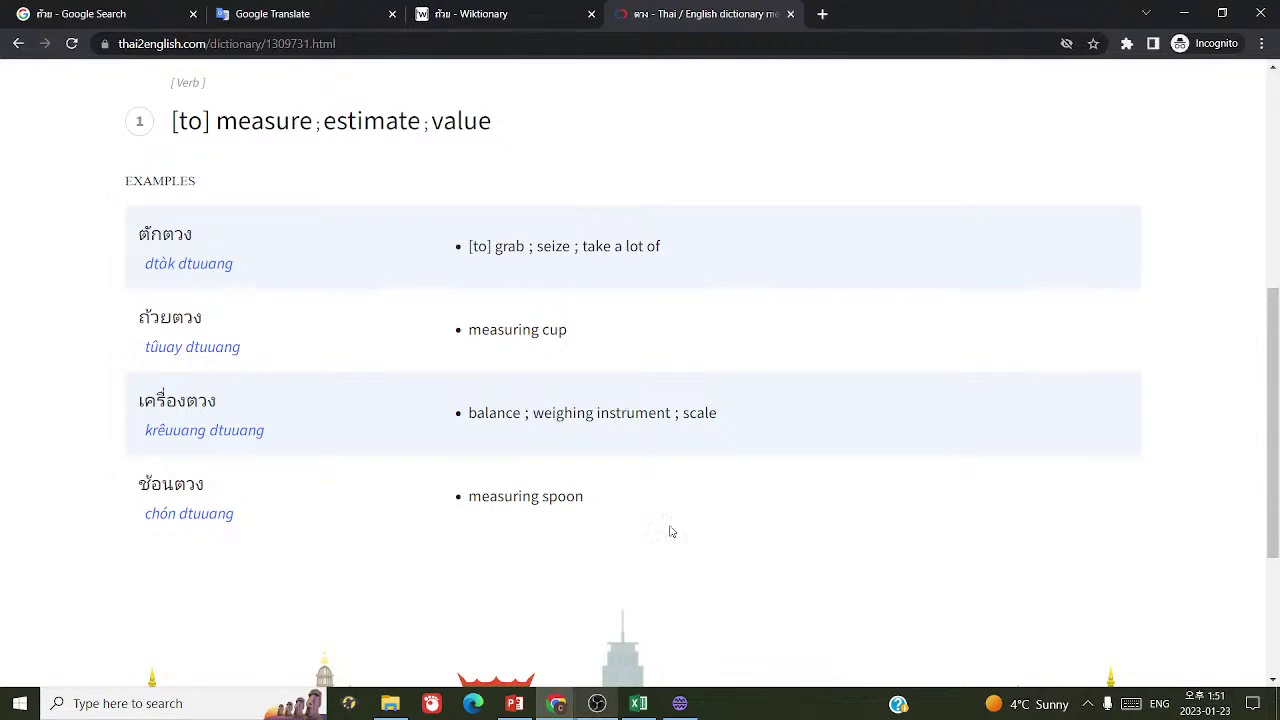
click(679, 703)
key(ctrl+v)
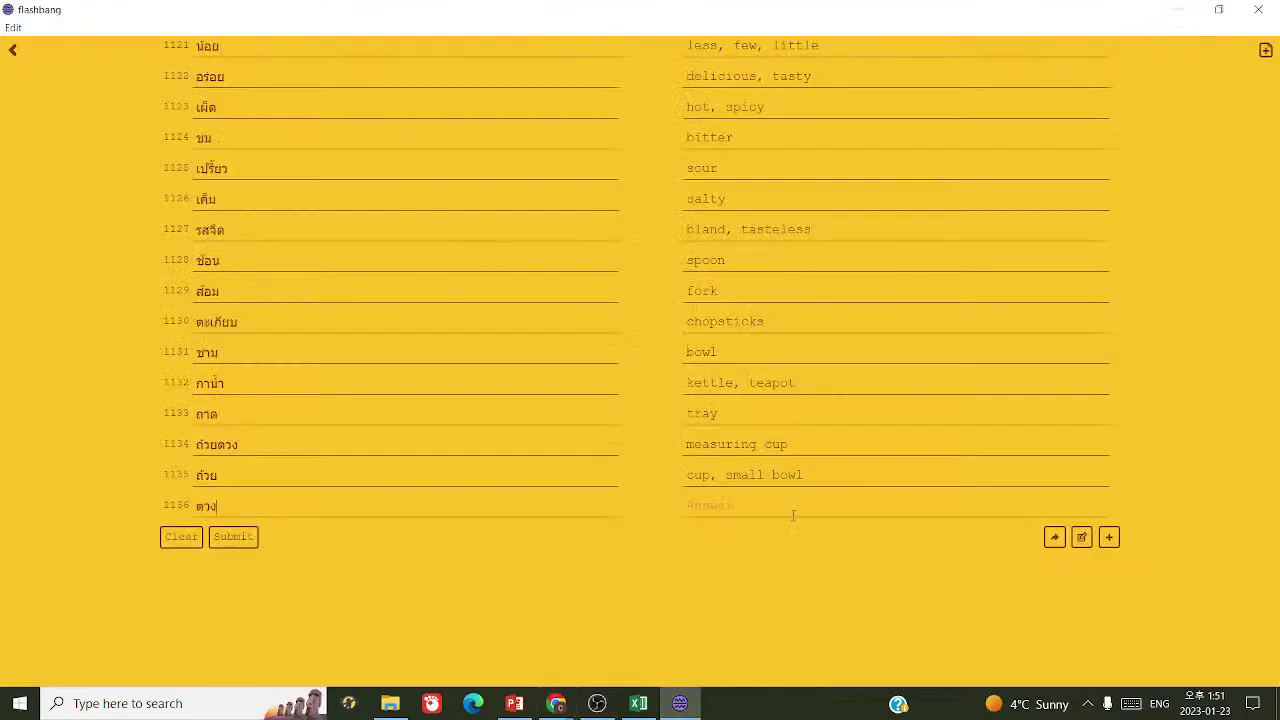
text(to measure, to estimate)
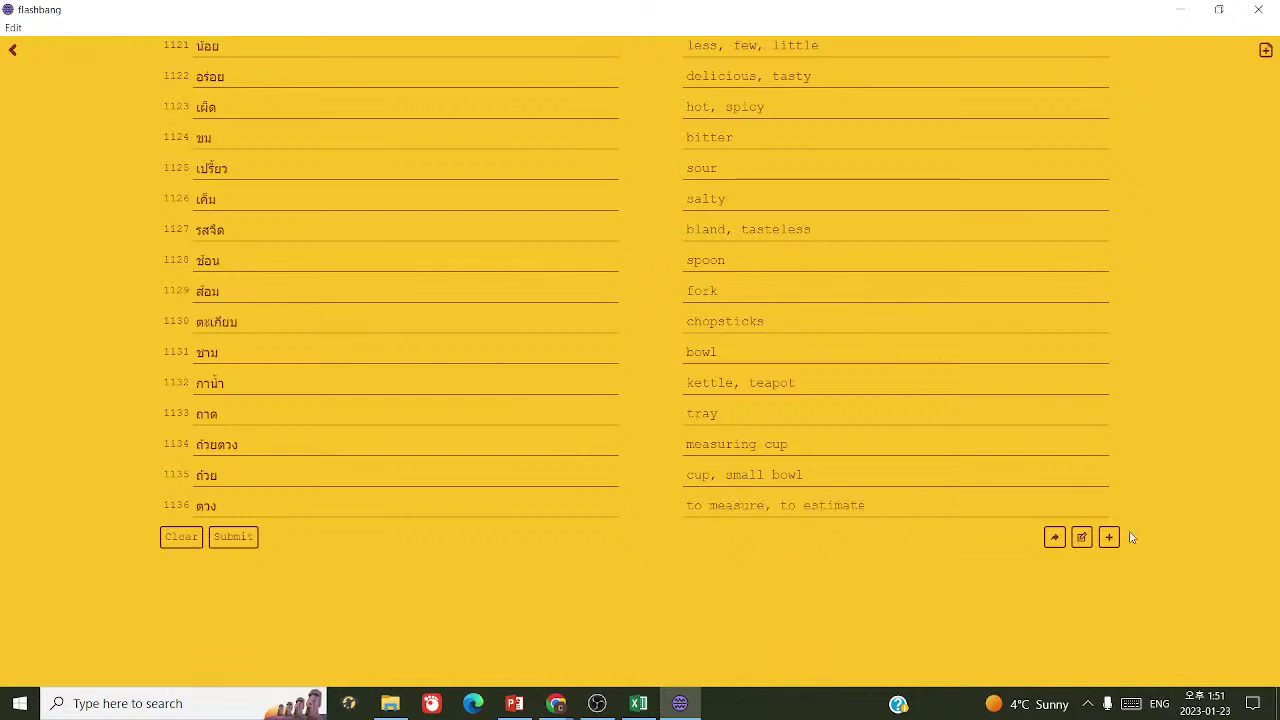
click(1108, 537)
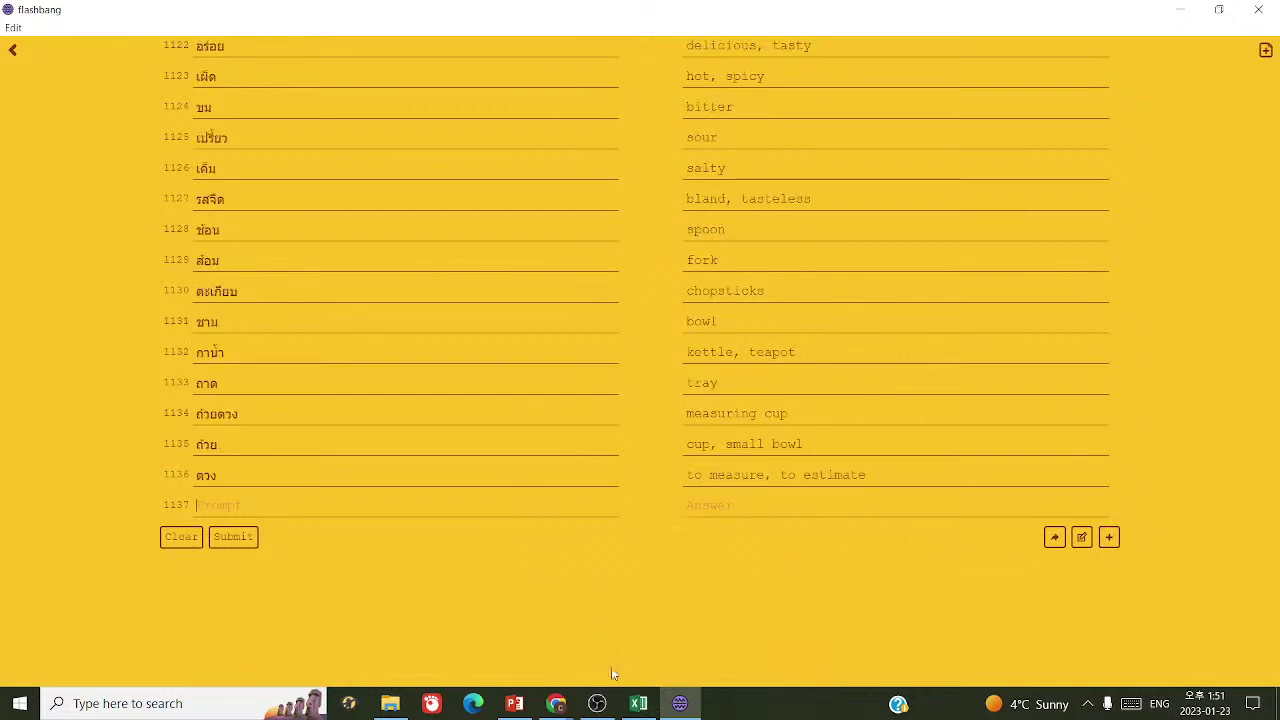
- Select the "pemasa-timer" entry in the Excel word list and translate "timer" into Thai in Google Translate
click(638, 703)
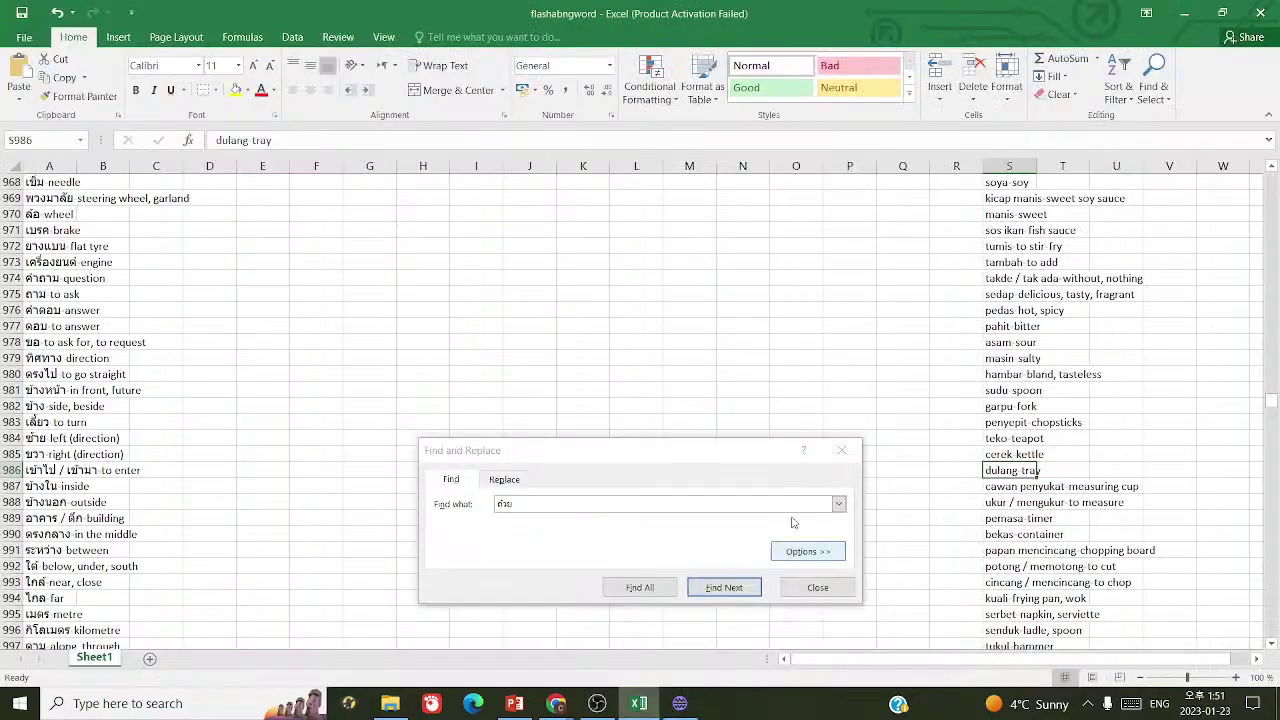
click(990, 517)
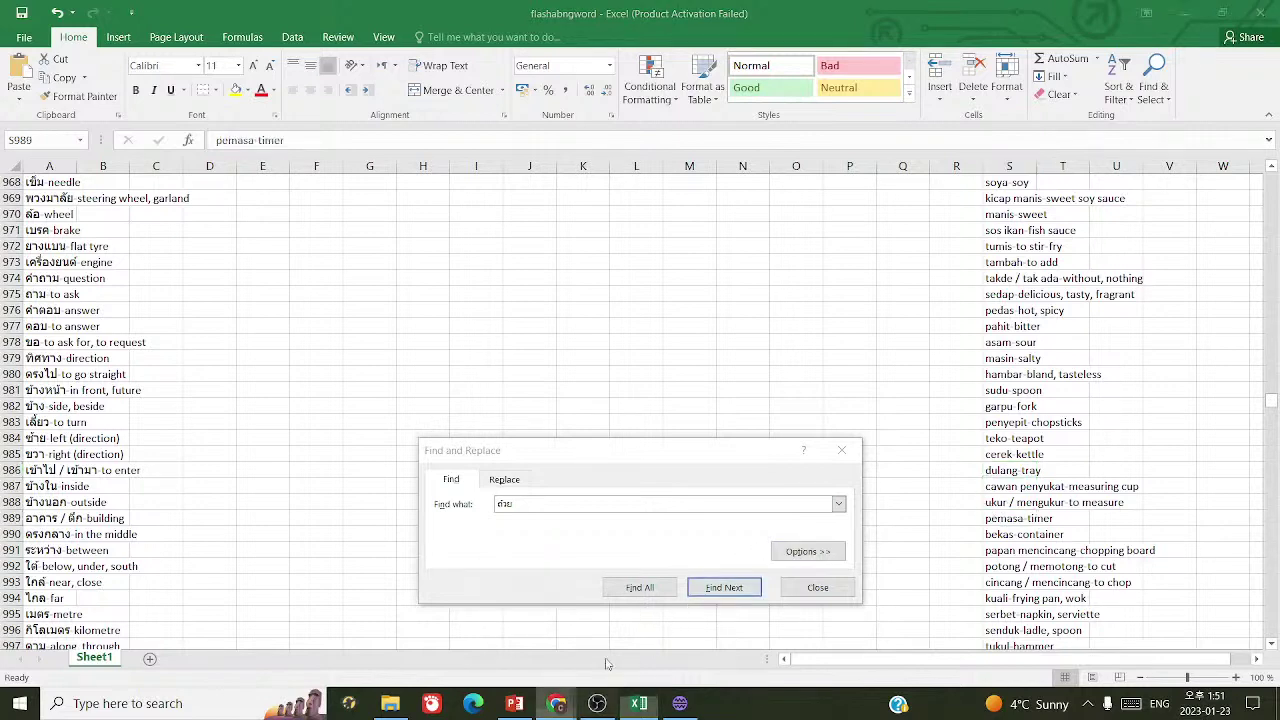
mouse_move(556, 703)
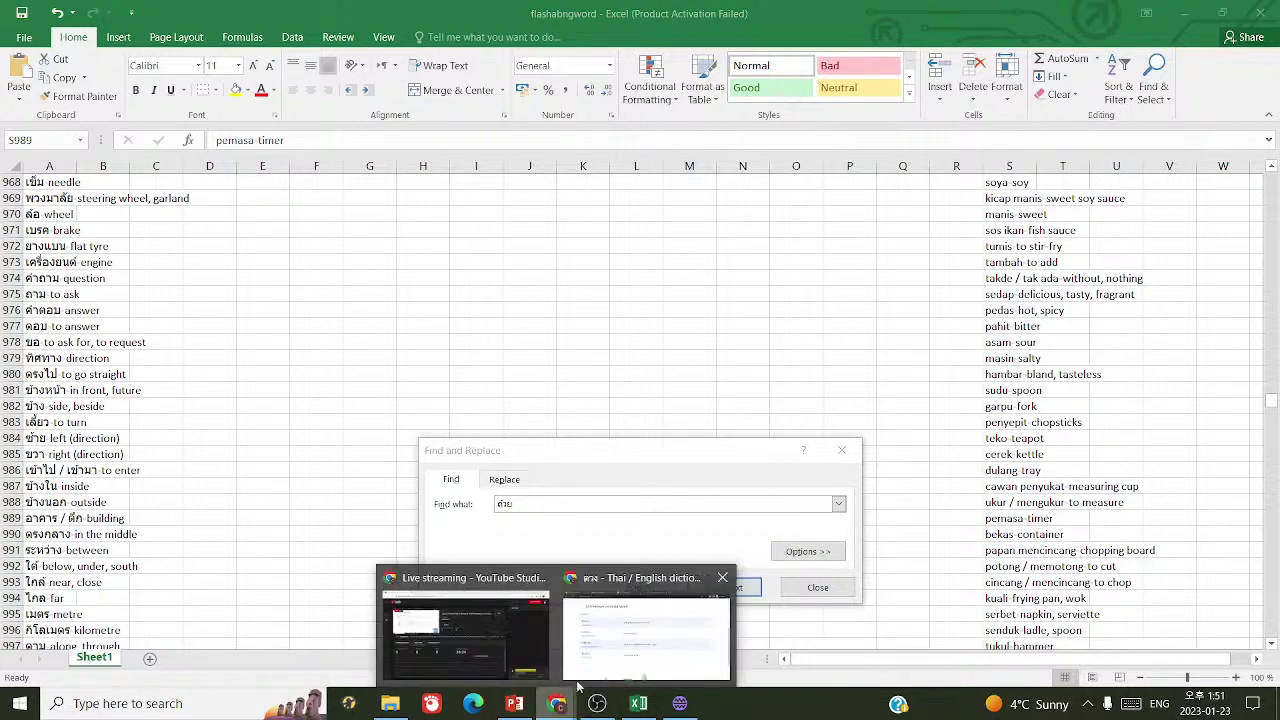
click(643, 625)
click(260, 14)
key(ctrl+a)
text(timer)
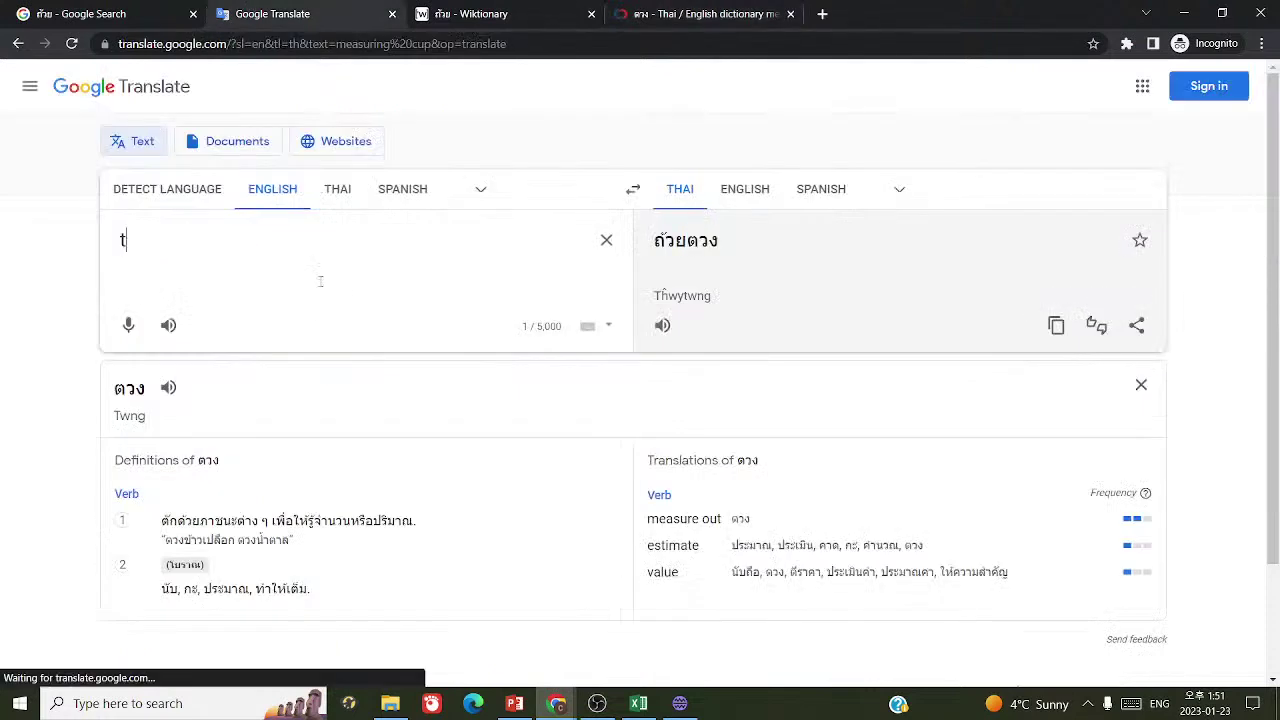
- Copy จับเวลา from the Thai translation and check the translation of "a timer"
click(661, 346)
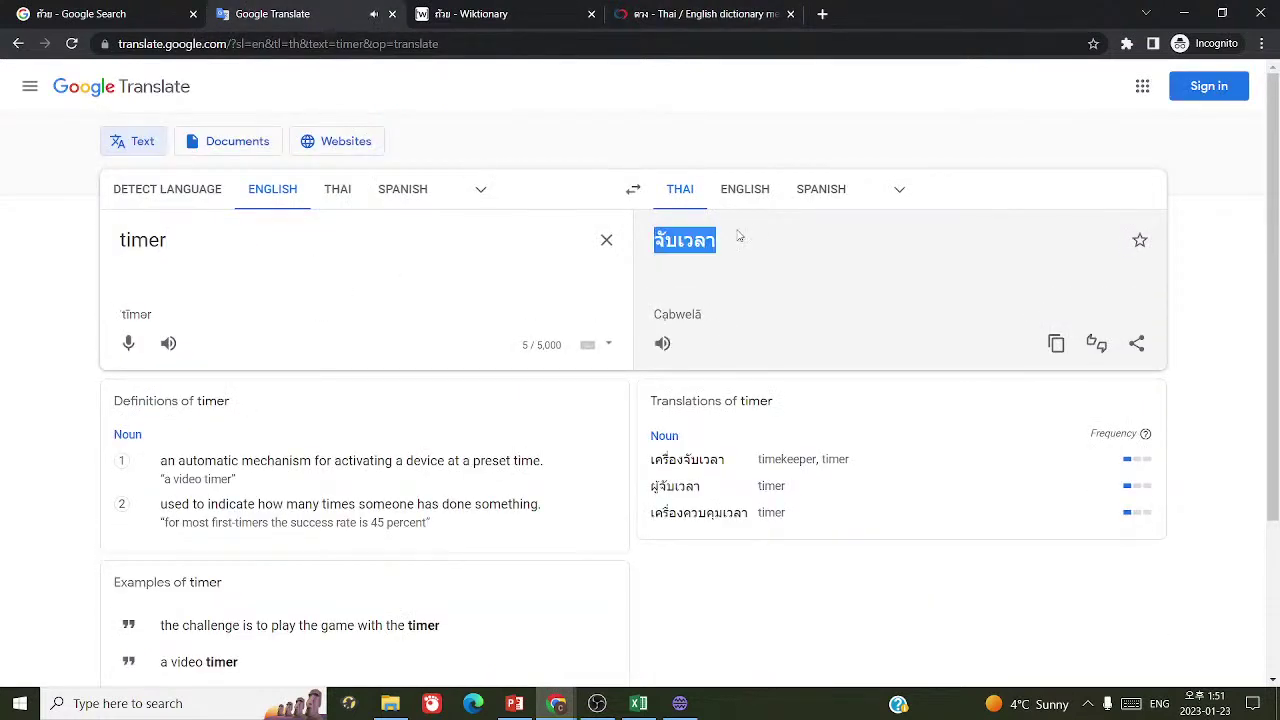
click(120, 241)
text(a)
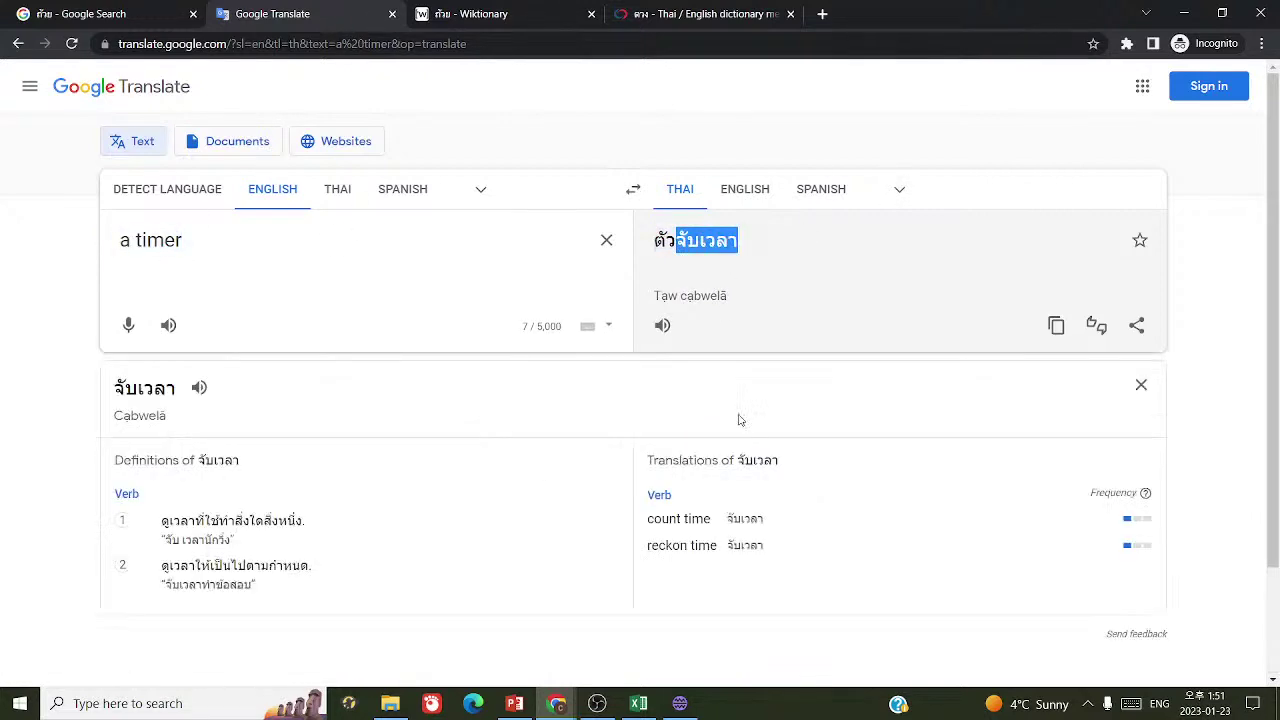
- Add จับเวลา as flashbang row 1137 with the answer "timer" and start another row
click(638, 703)
click(697, 703)
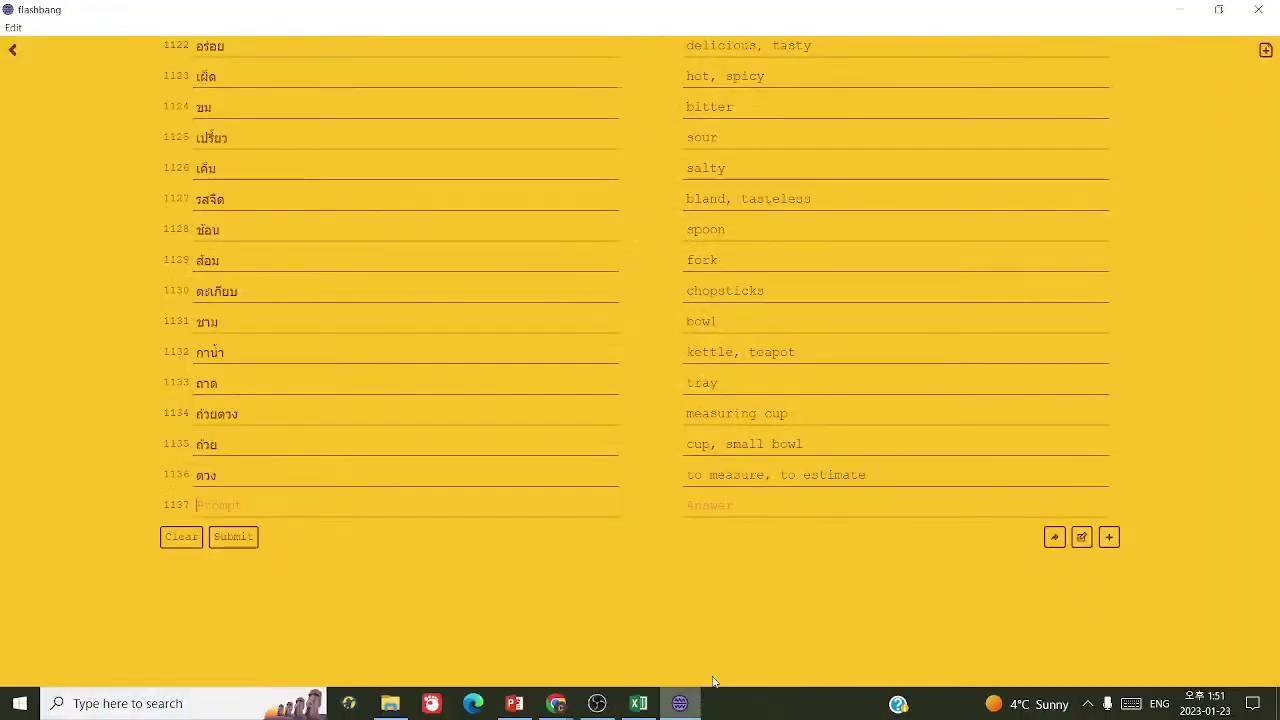
click(740, 513)
text(timer)
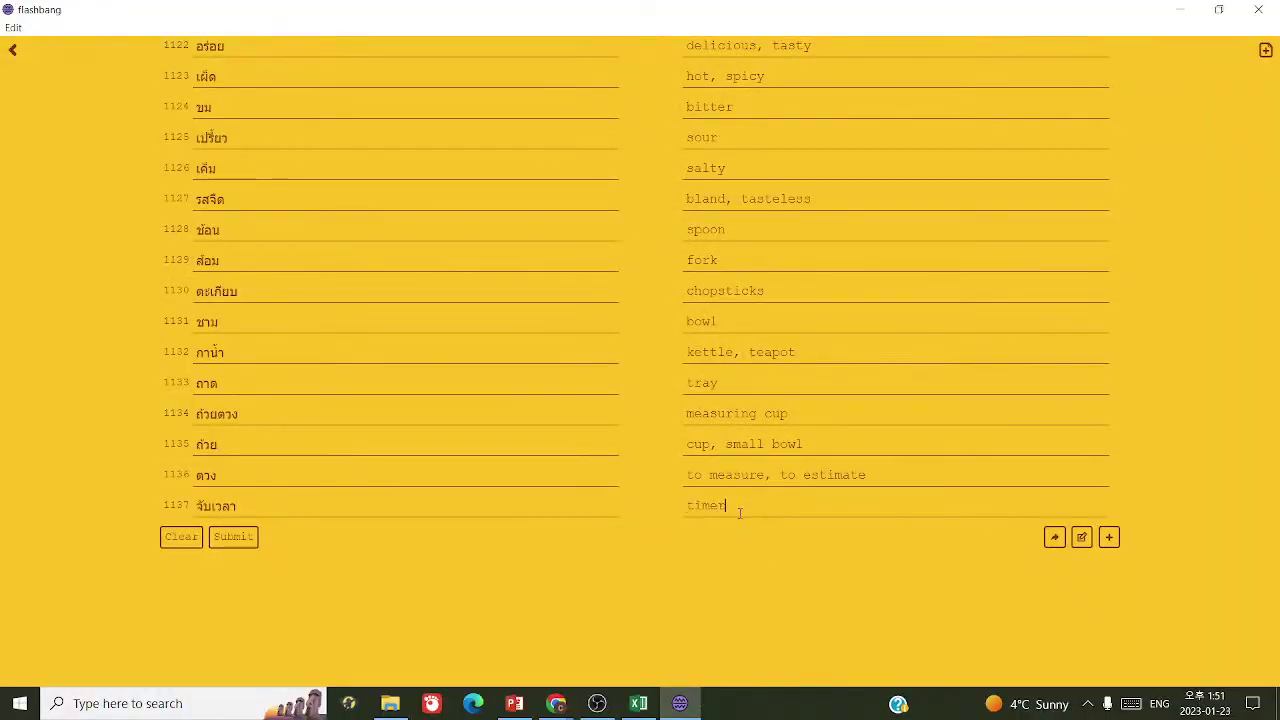
click(1108, 537)
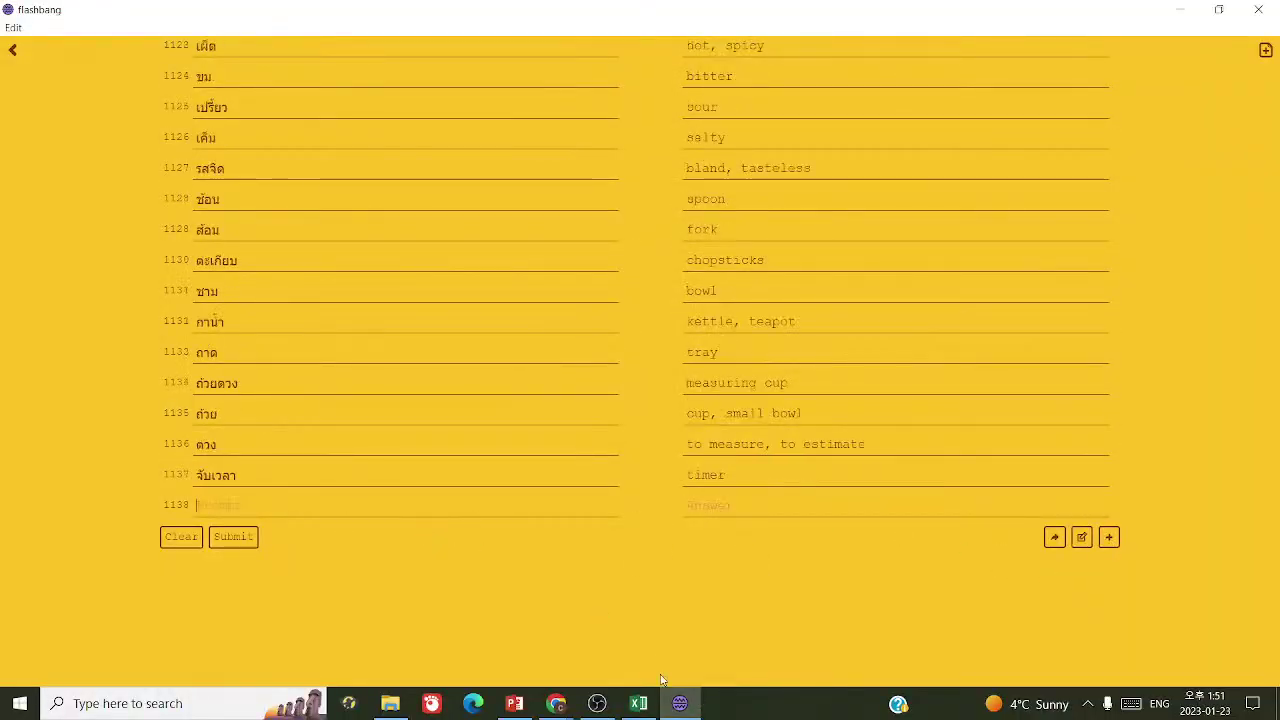
- Select the "bekas-container" entry in the Excel word list and translate "container" into Thai in Google Translate
click(638, 703)
click(992, 540)
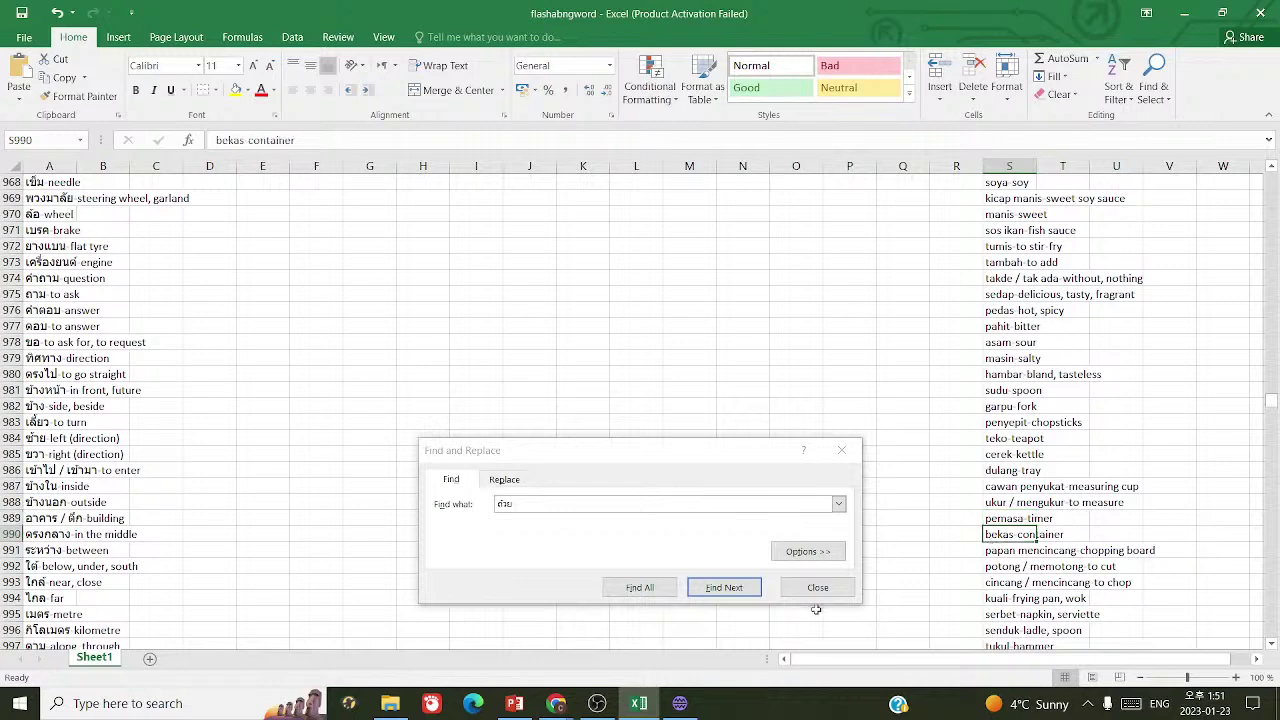
mouse_move(556, 703)
click(460, 620)
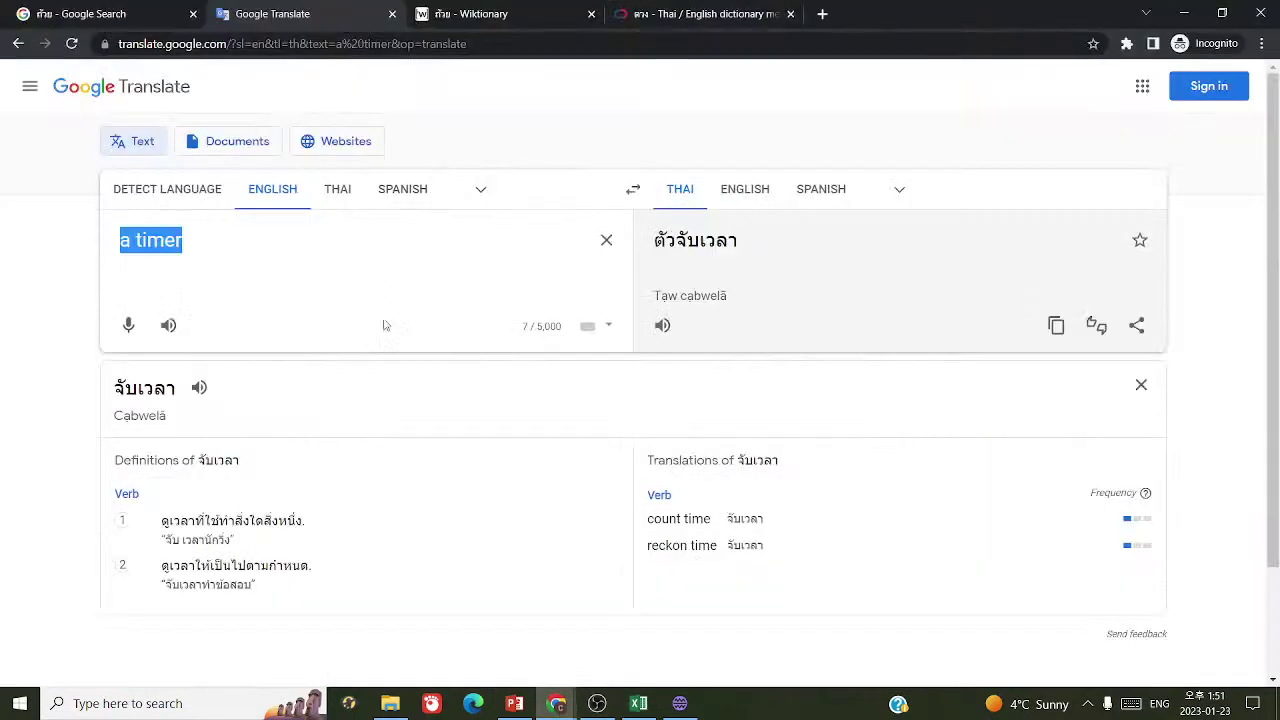
text(container)
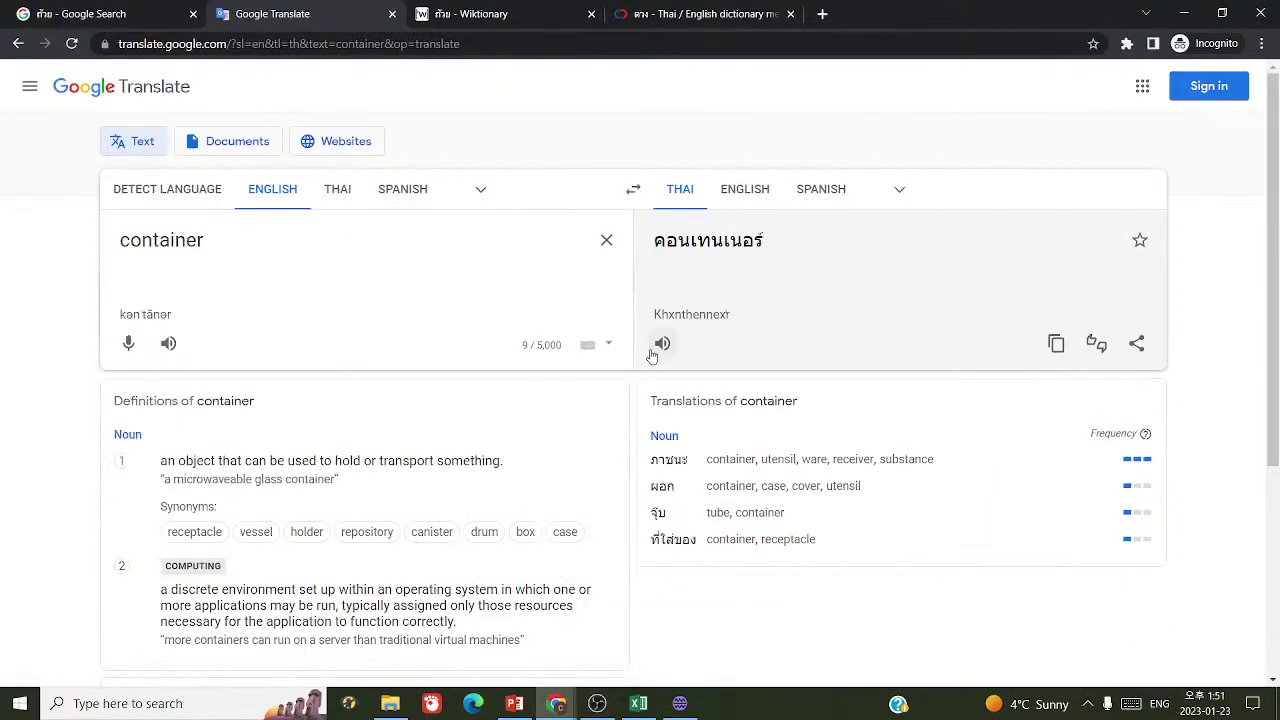
- Change the source text to "a container" and copy its Thai translation คอนเทนเนอร์
click(652, 352)
text(a)
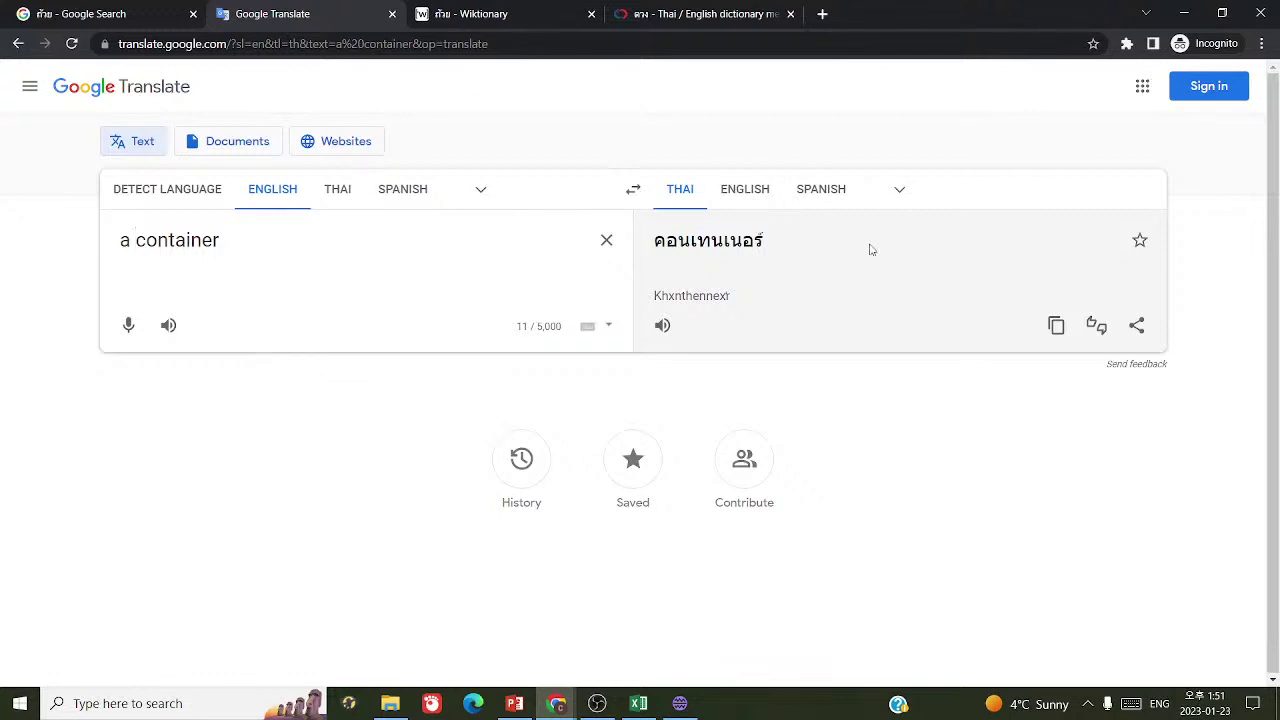
drag(638, 245, 903, 245)
key(ctrl+c)
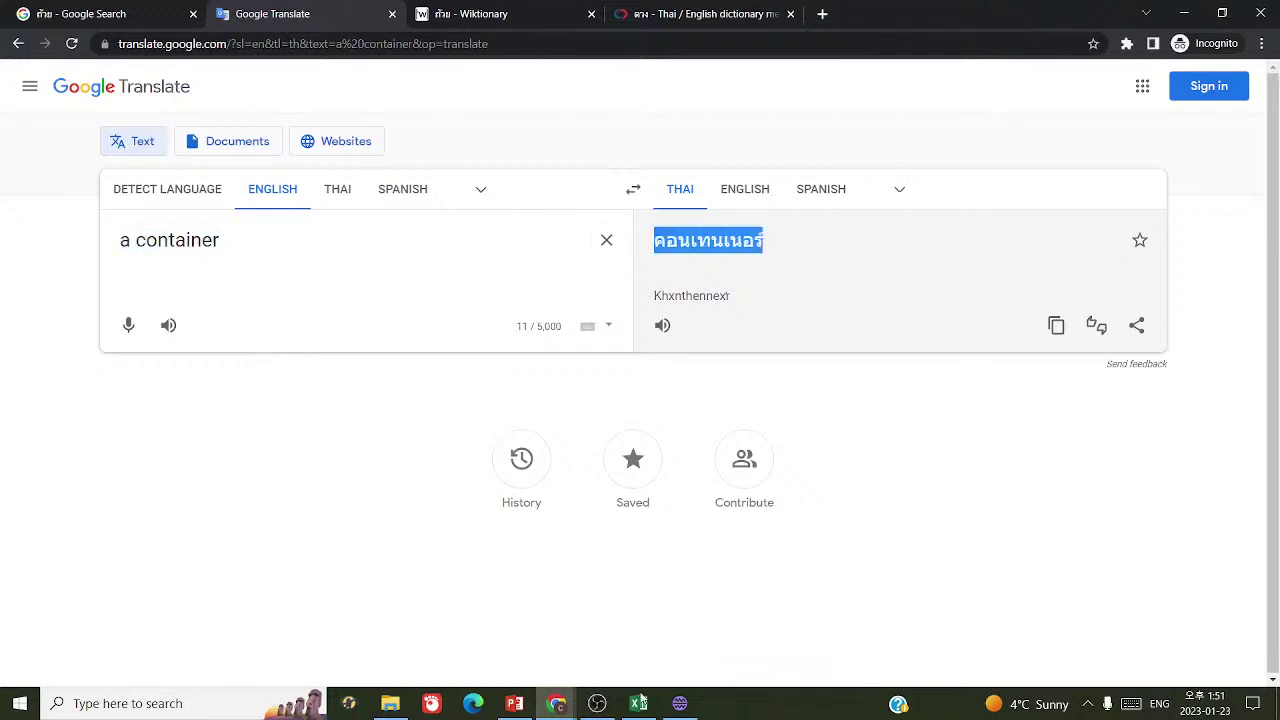
- Add คอนเทนเนอร์ as flashbang row 1138 with the answer "container" and start another row
click(680, 703)
key(ctrl+v)
click(752, 497)
text(c)
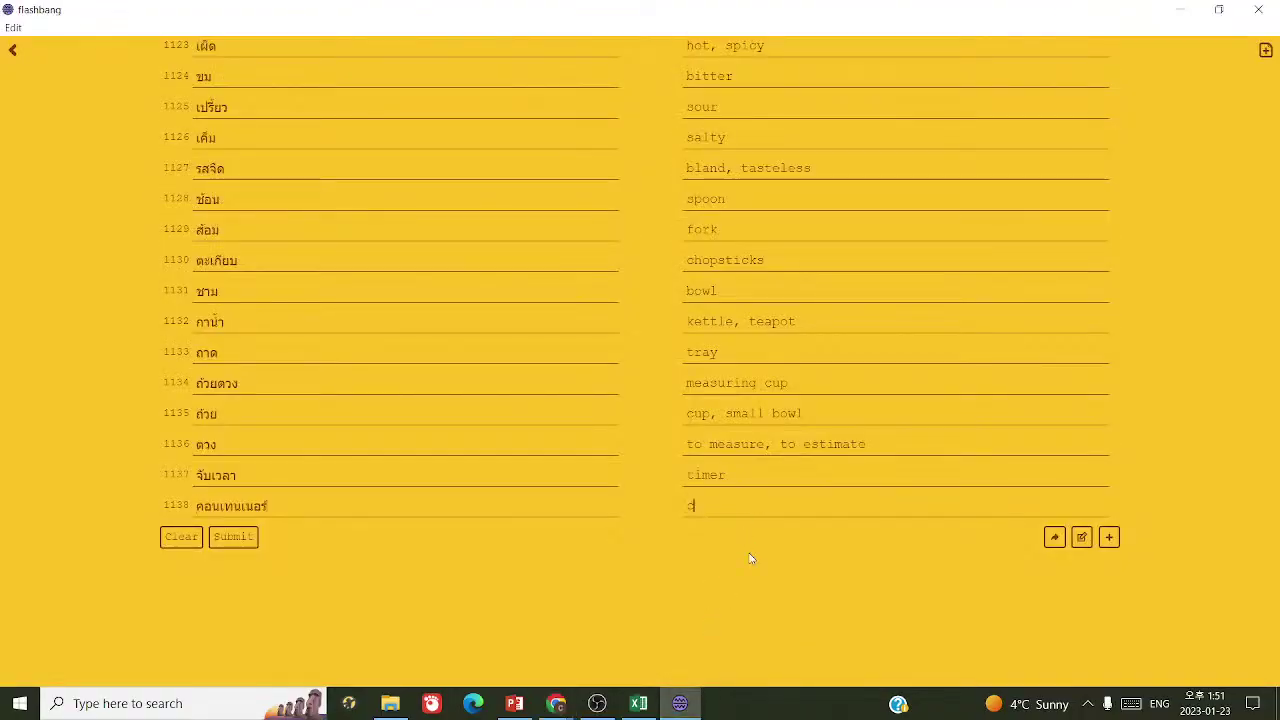
click(1108, 537)
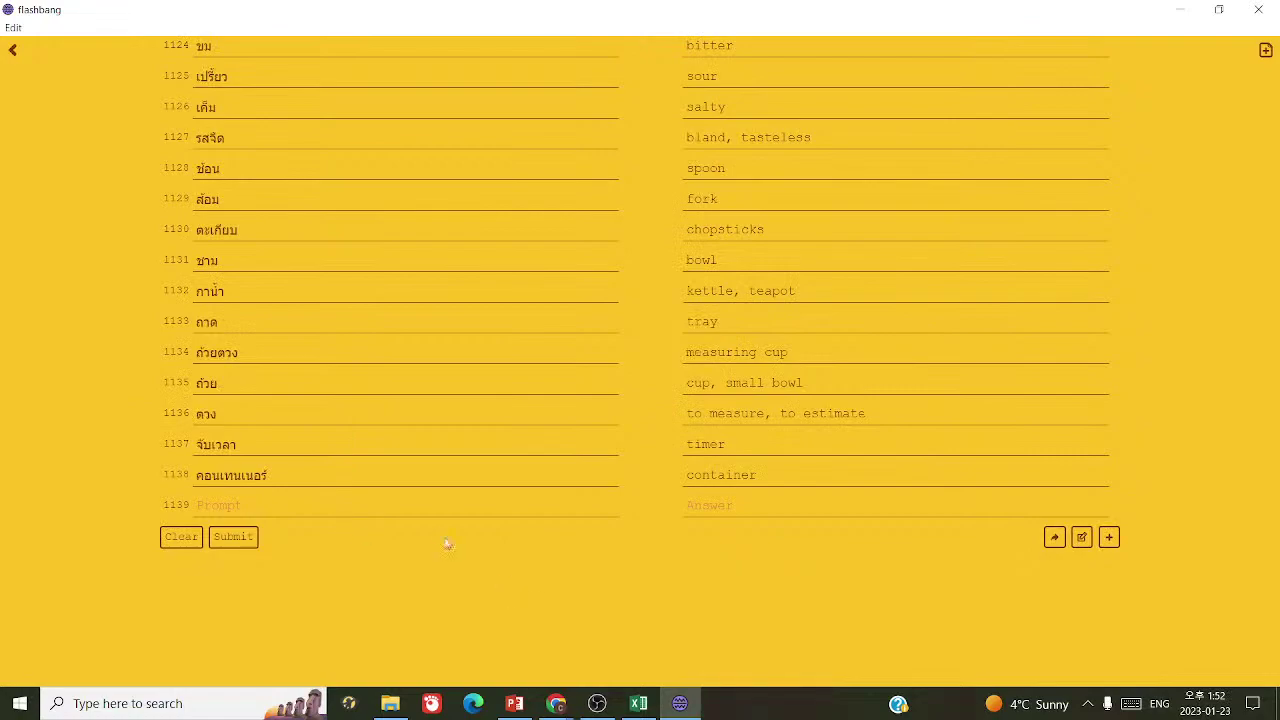
- Select the "papan mencincang-chopping board" entry in Excel and translate "chopping board" into Thai in Google Translate
click(638, 703)
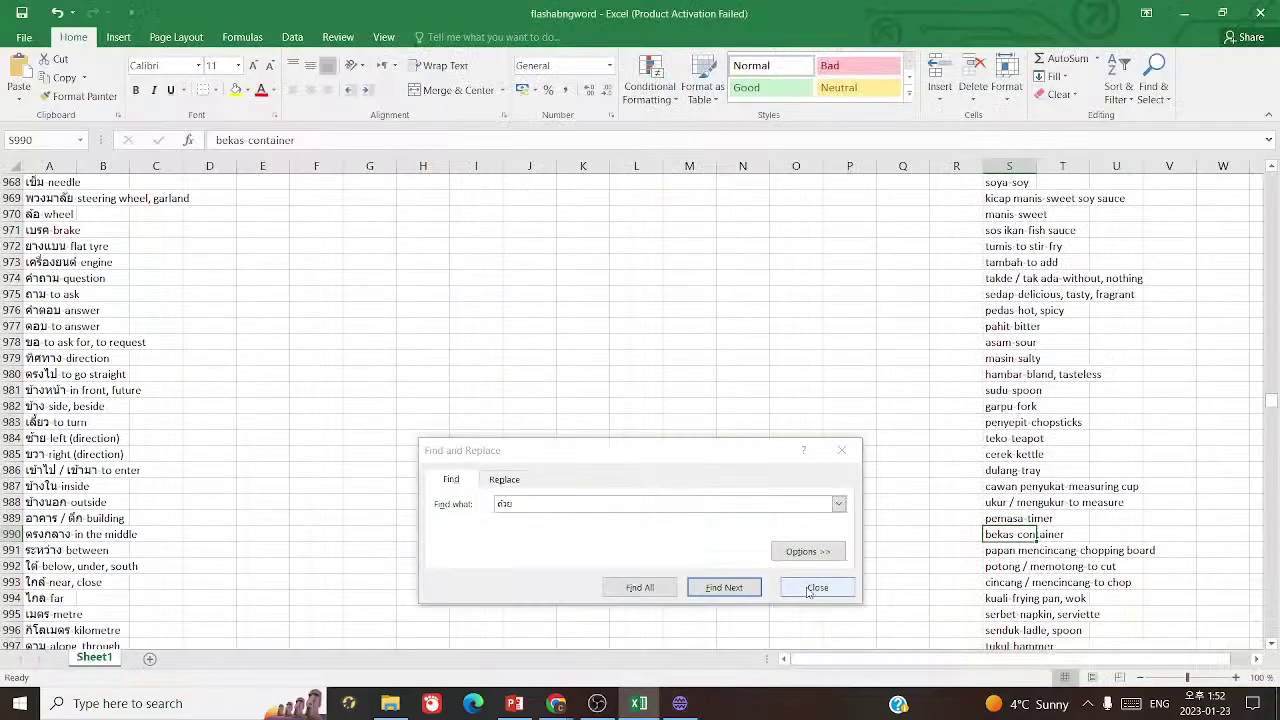
click(998, 555)
mouse_move(556, 703)
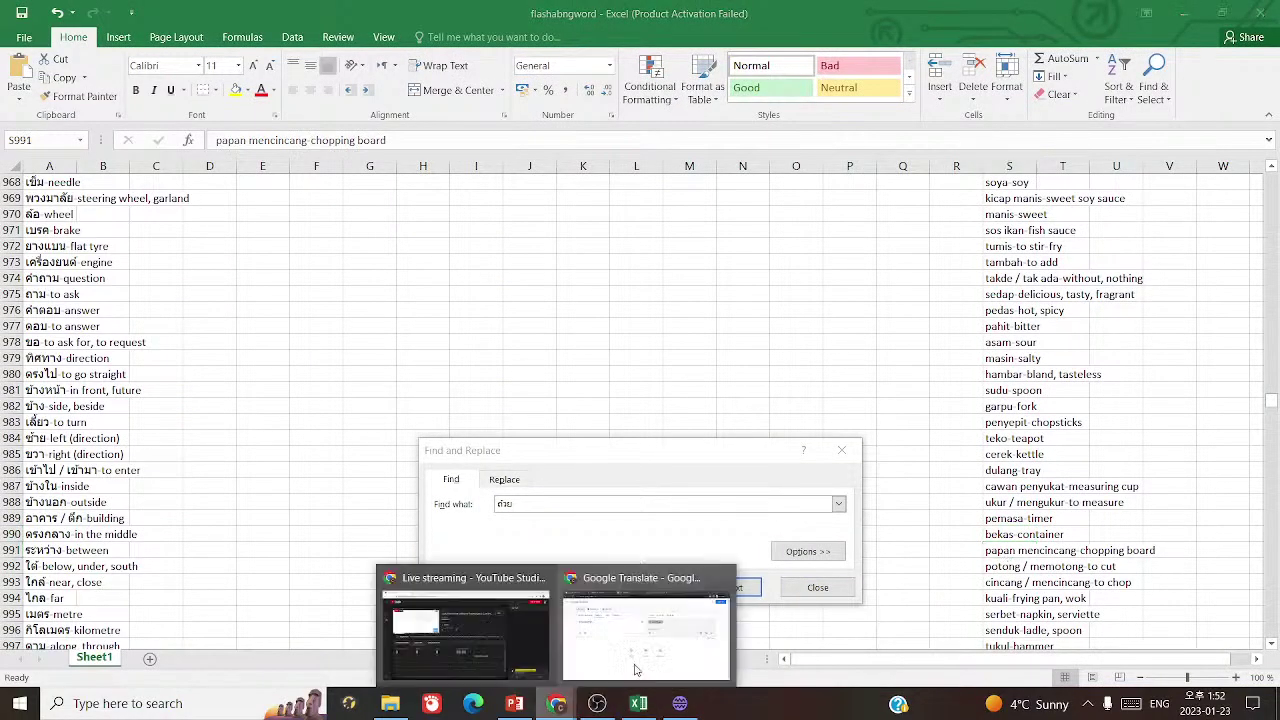
click(655, 610)
key(ctrl+a)
text(chopping board)
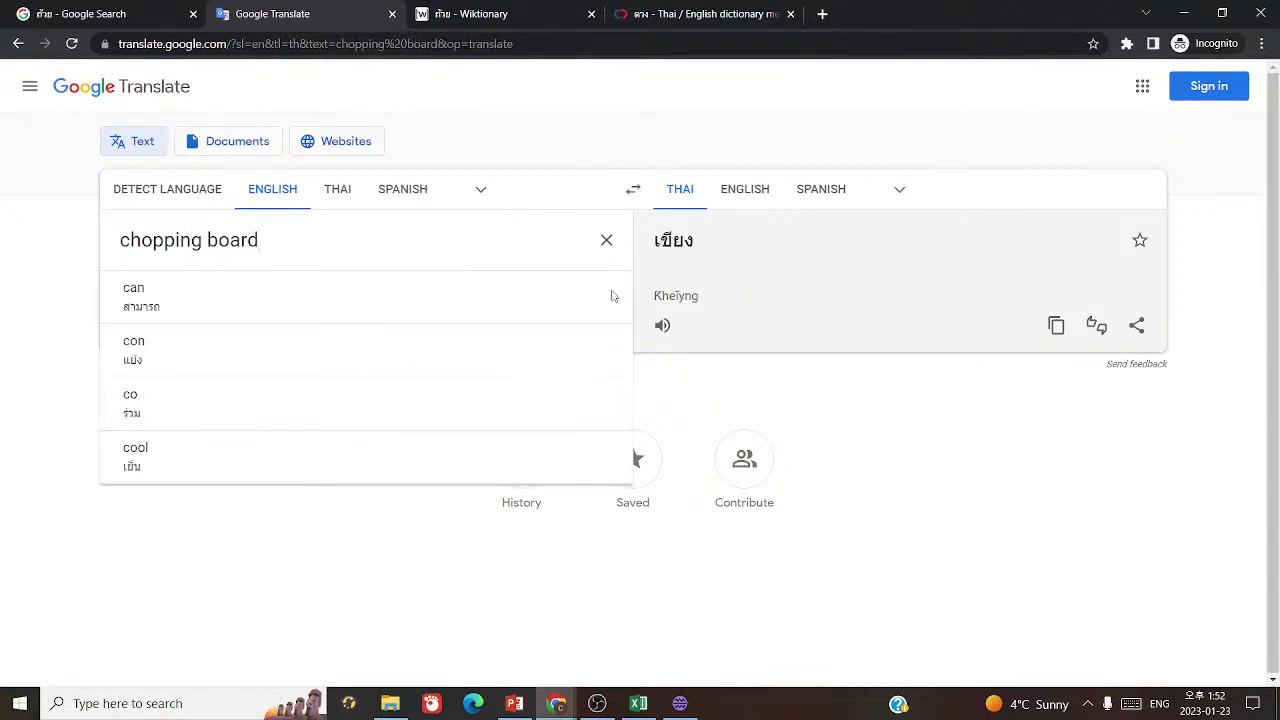
- Copy เขียง from the Thai translation and search the Excel word list for it
click(680, 250)
click(680, 245)
double_click(674, 242)
key(ctrl+c)
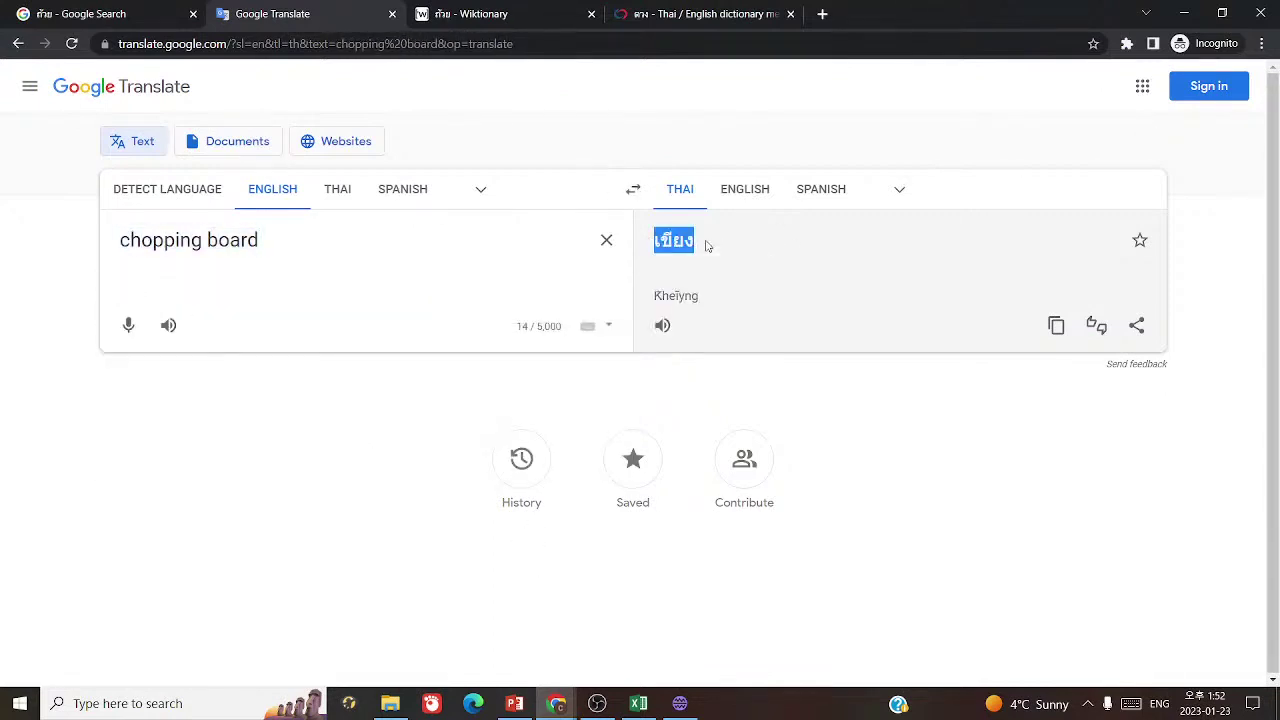
key(alt+Tab)
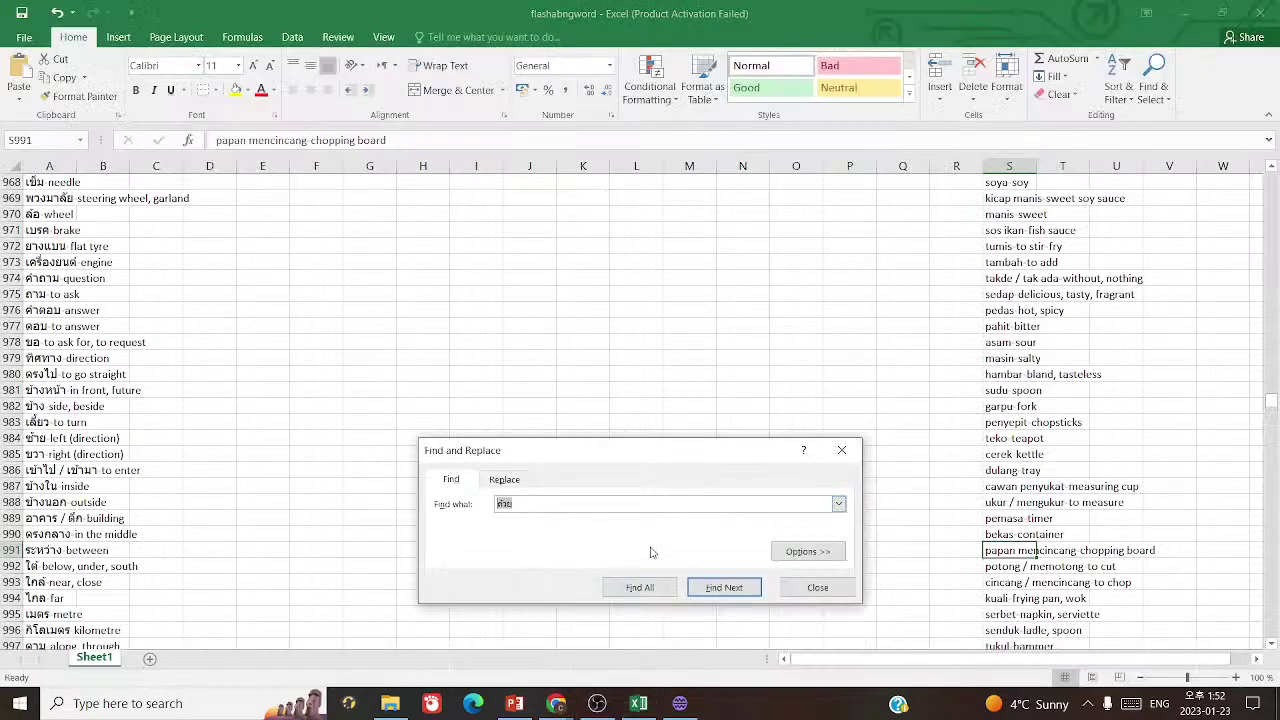
key(ctrl+v)
key(Return)
click(645, 398)
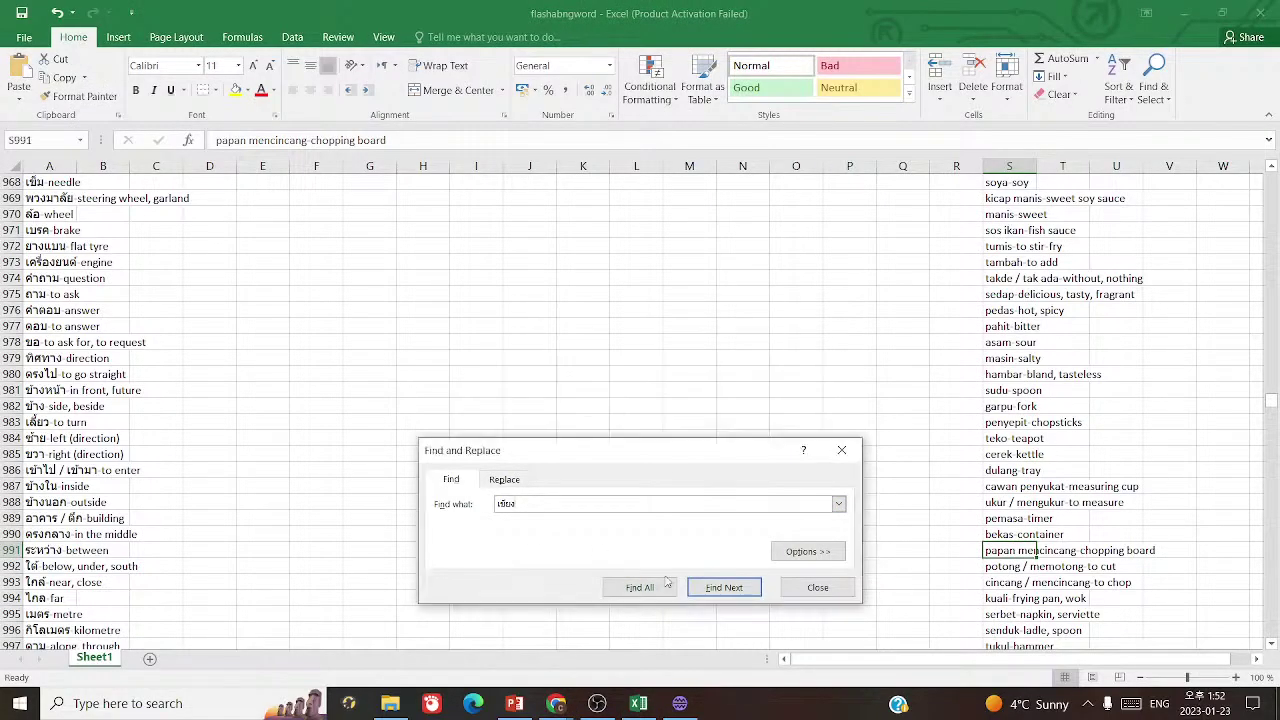
- Add เขียง as flashbang row 1139 with the answer "chopping board" and start another row
click(680, 703)
text(hopping board)
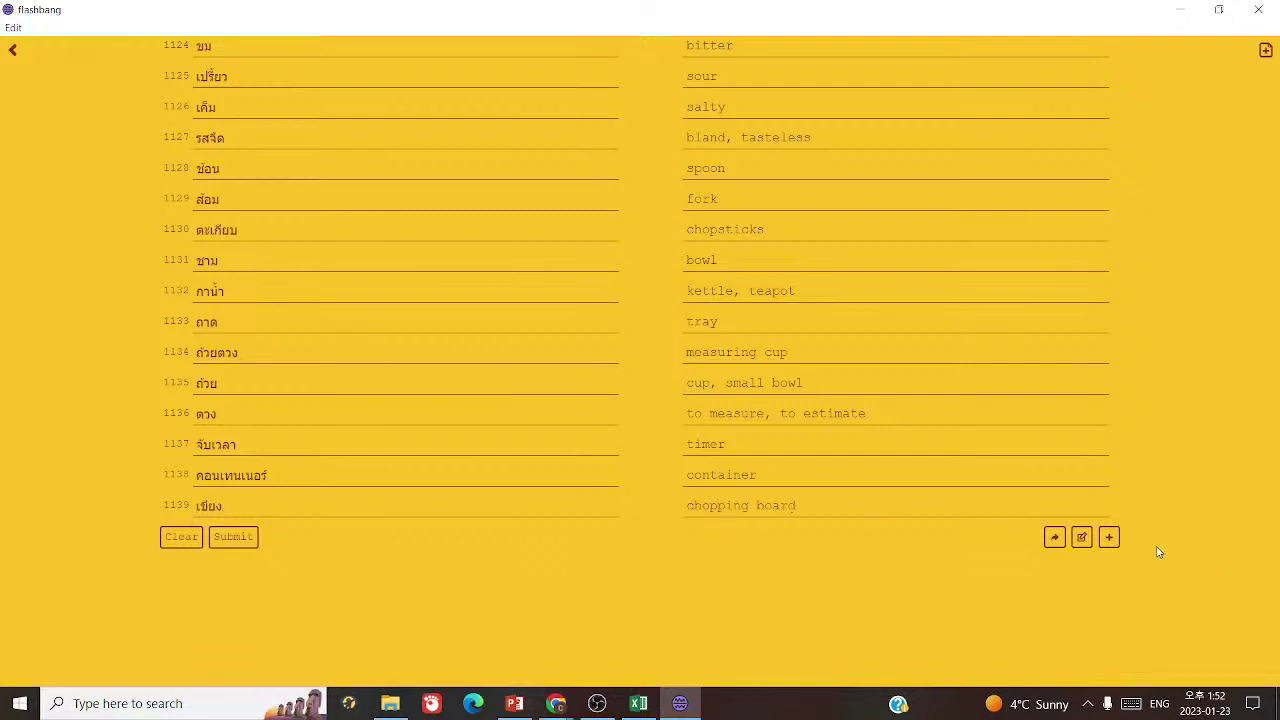
click(1111, 540)
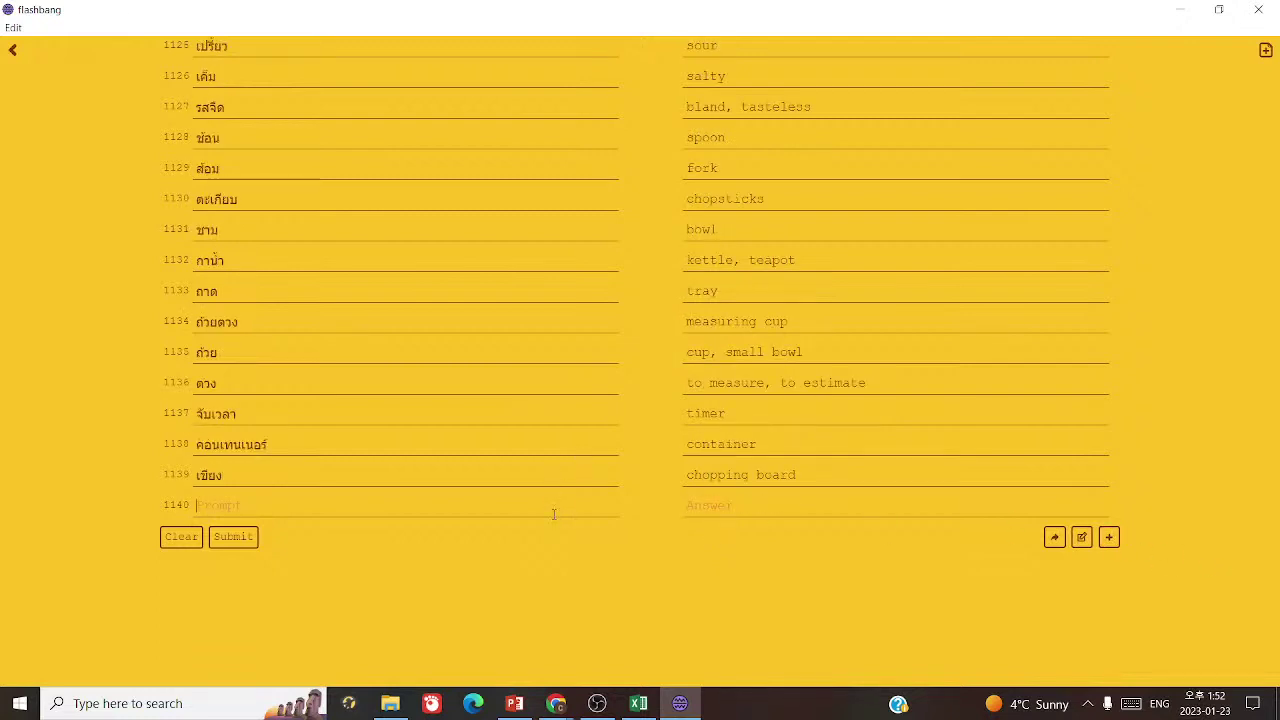
- Select the "potong / memotong-to cut" entry in Excel and translate "cut" into Thai in Google Translate
click(638, 703)
click(1016, 566)
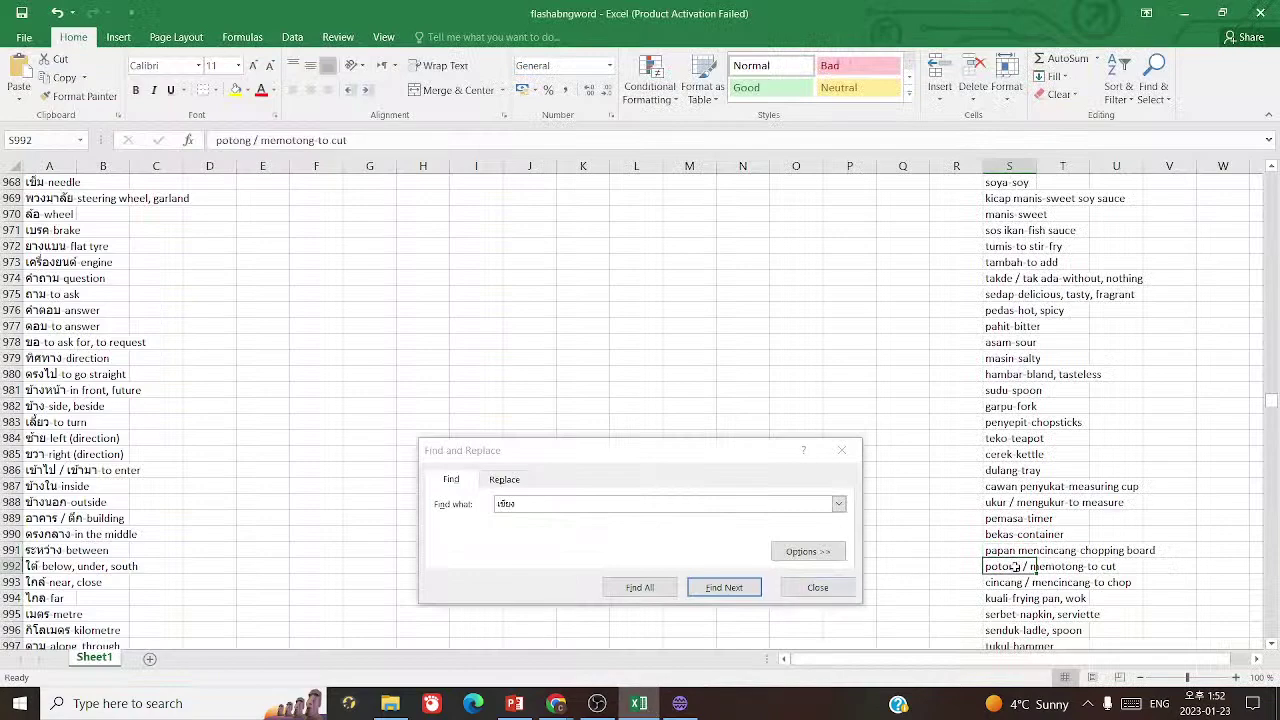
mouse_move(556, 703)
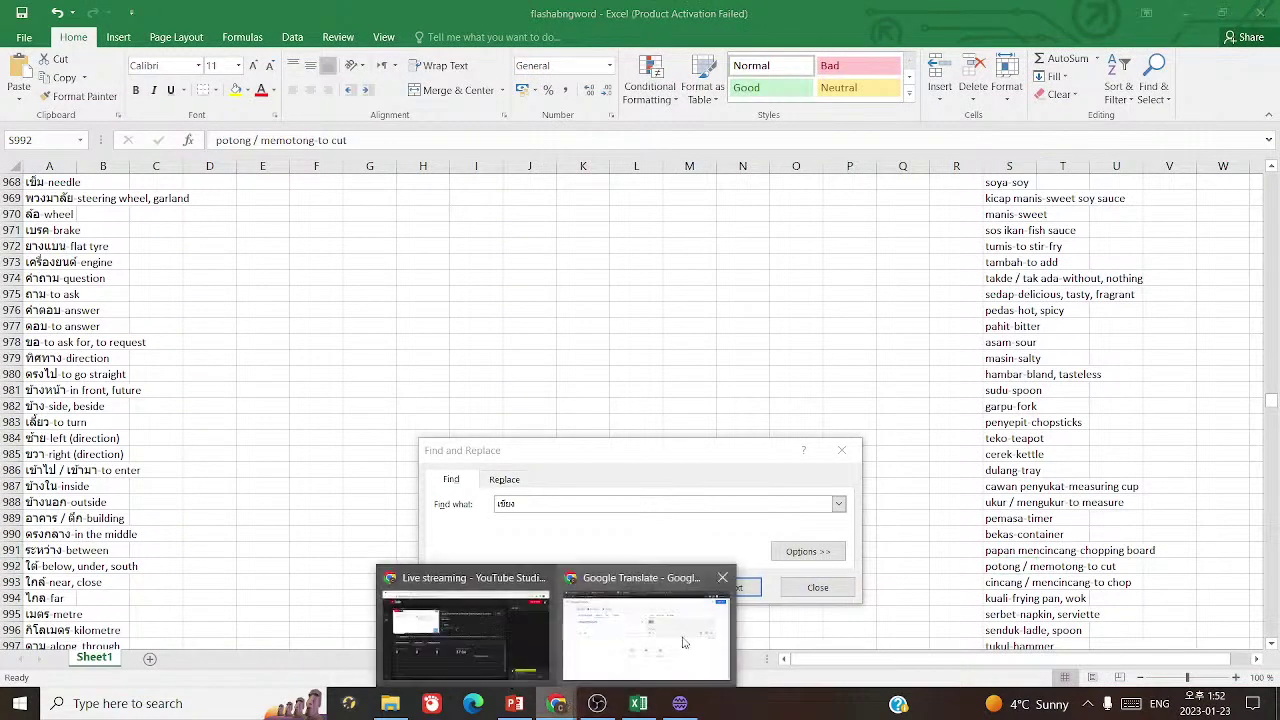
click(628, 612)
key(ctrl+a)
click(329, 297)
key(ctrl+a)
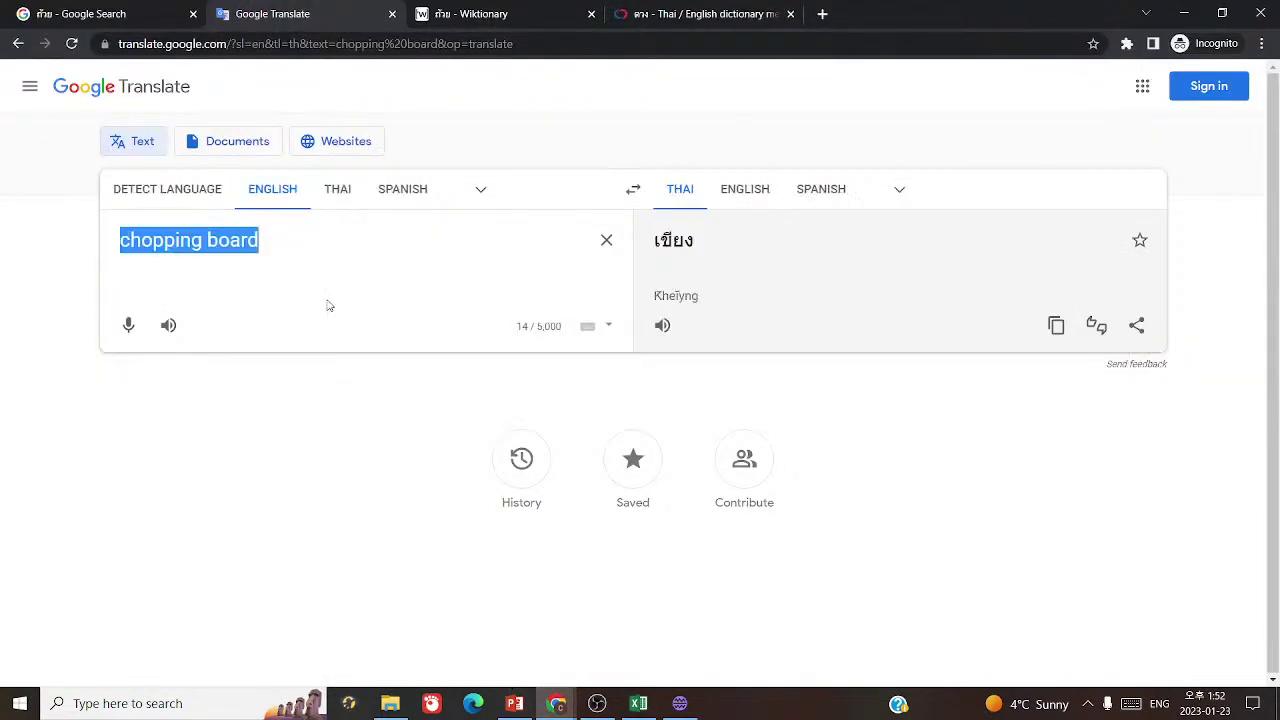
text(cut)
- Replace the source text with "chop" and extend it to "chop the vegetables" to compare the Thai translations
key(ctrl+a)
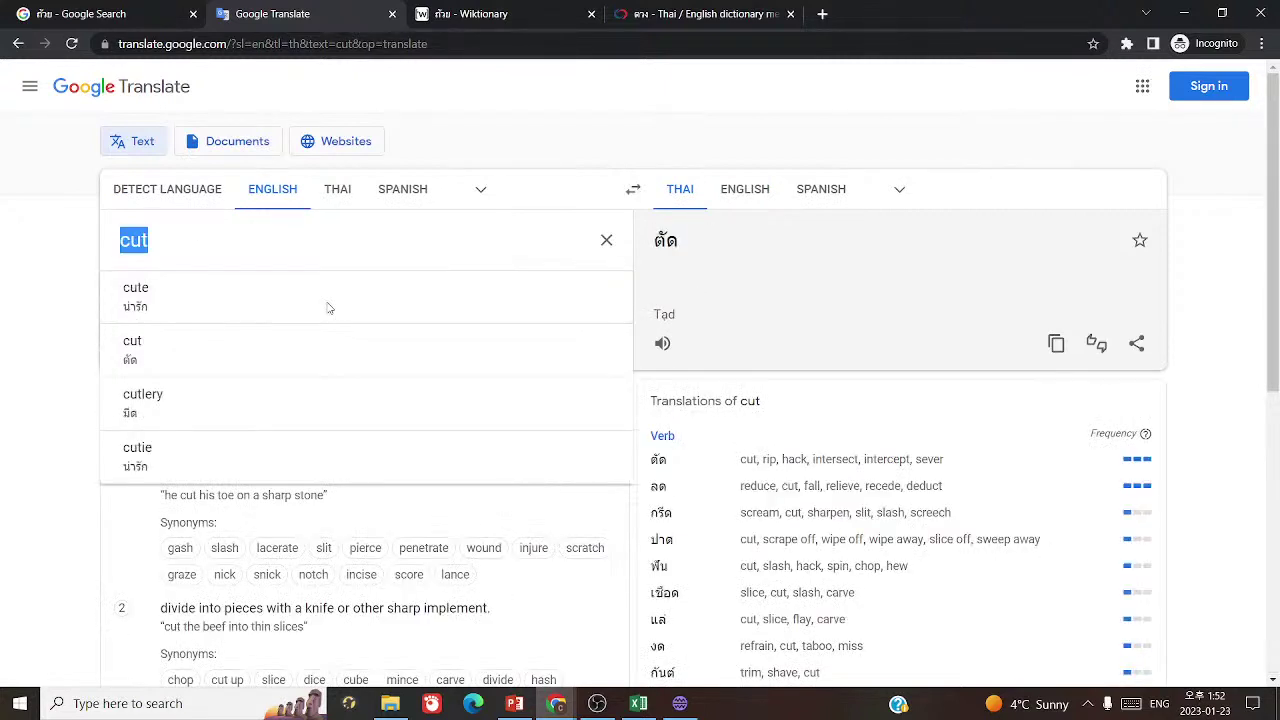
key(BackSpace)
text(chop)
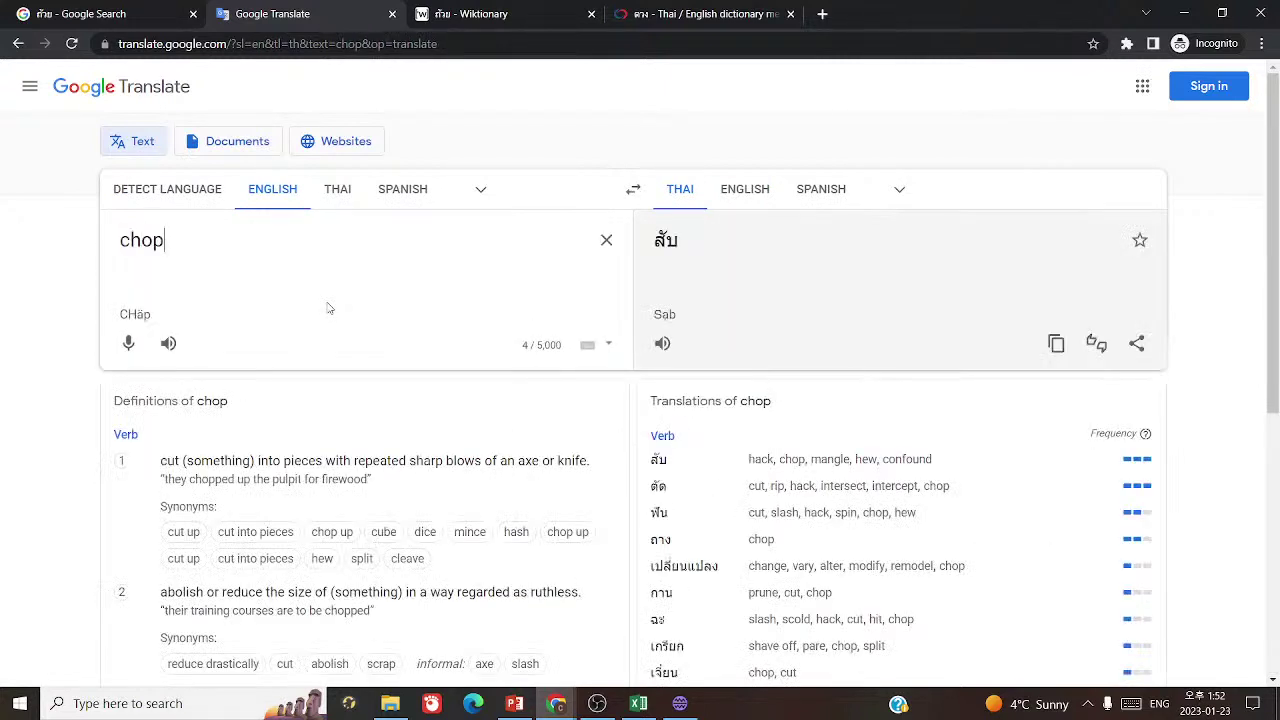
text( the)
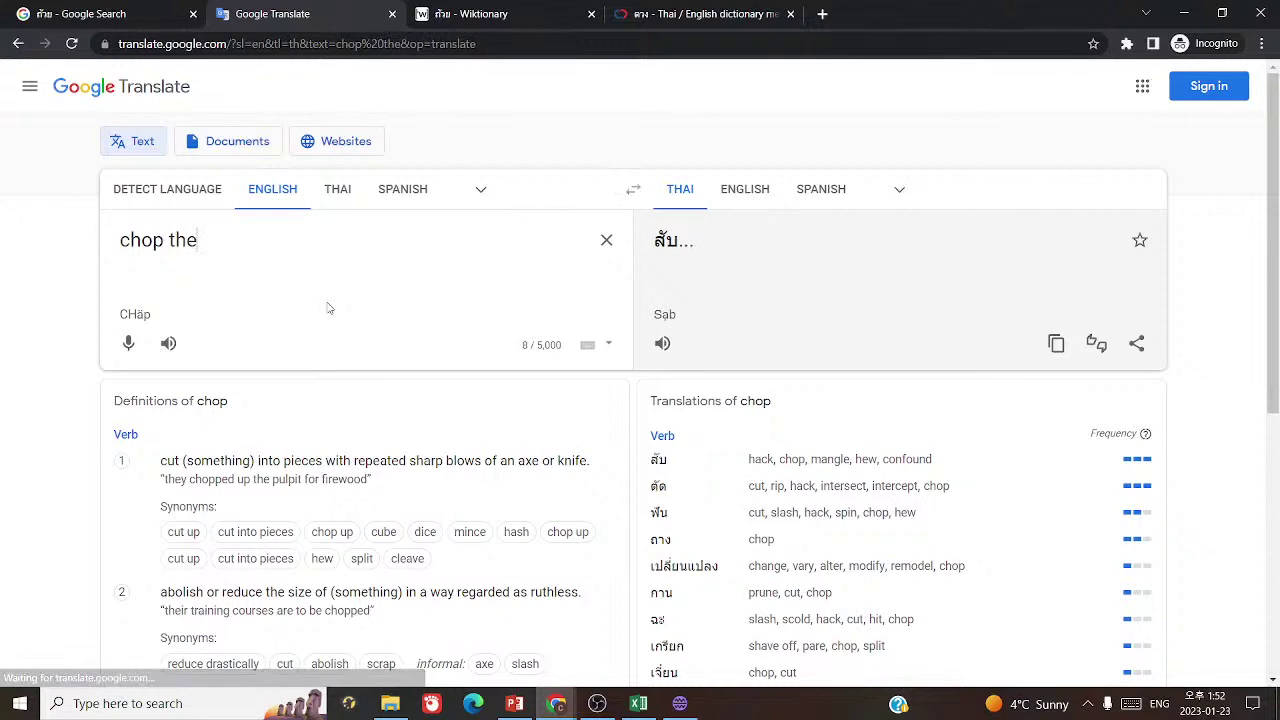
text( vegetables)
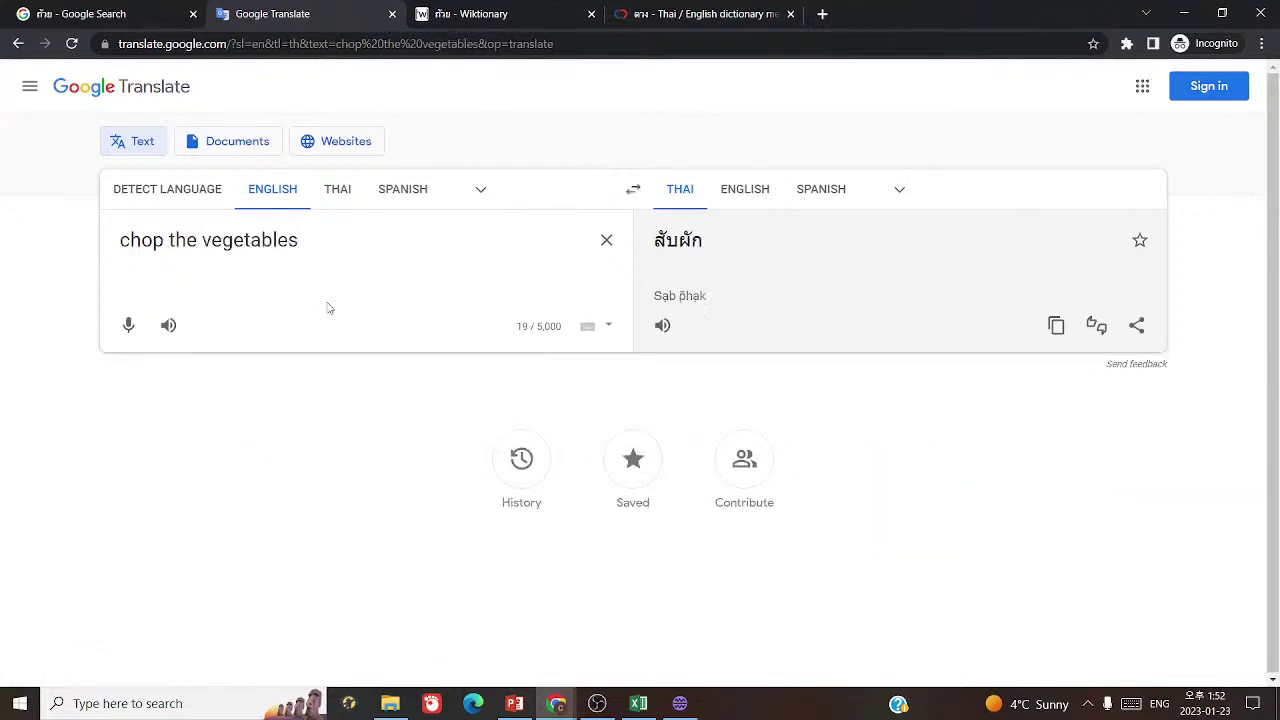
- Copy สับ from the Thai translation, add it as flashbang row 1140 with the answer "to chop", and start another row
double_click(666, 241)
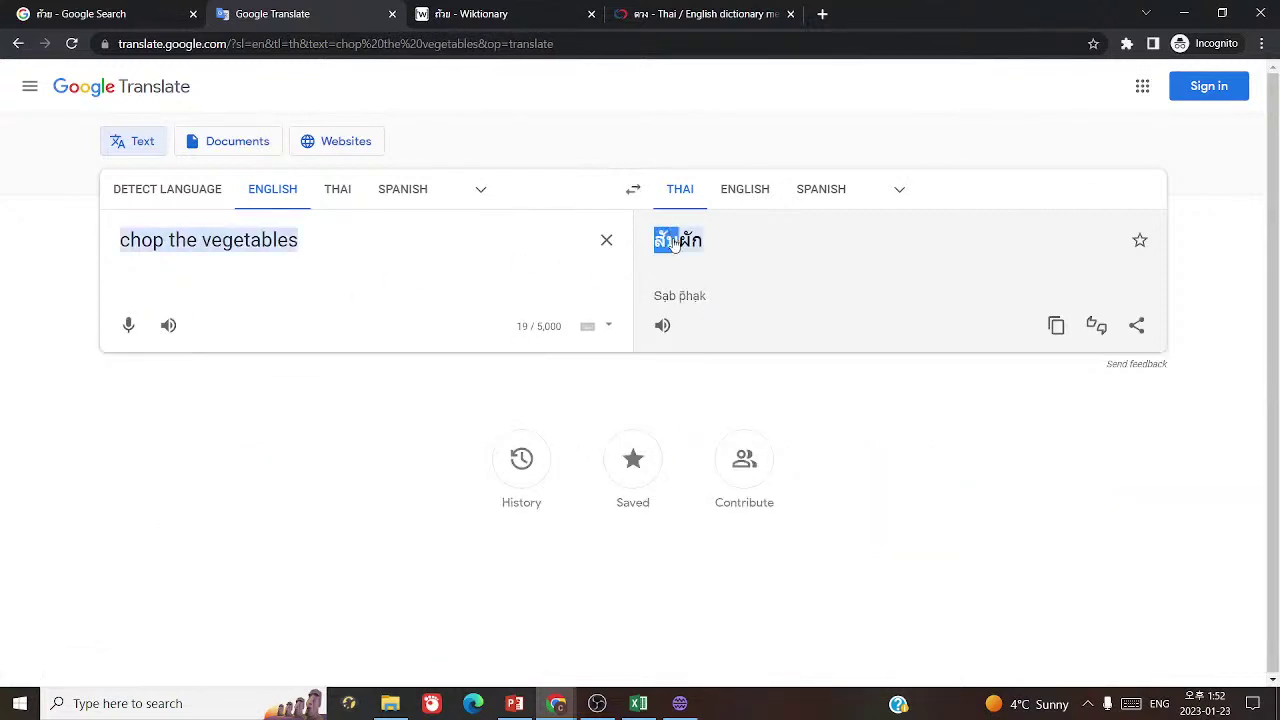
click(662, 325)
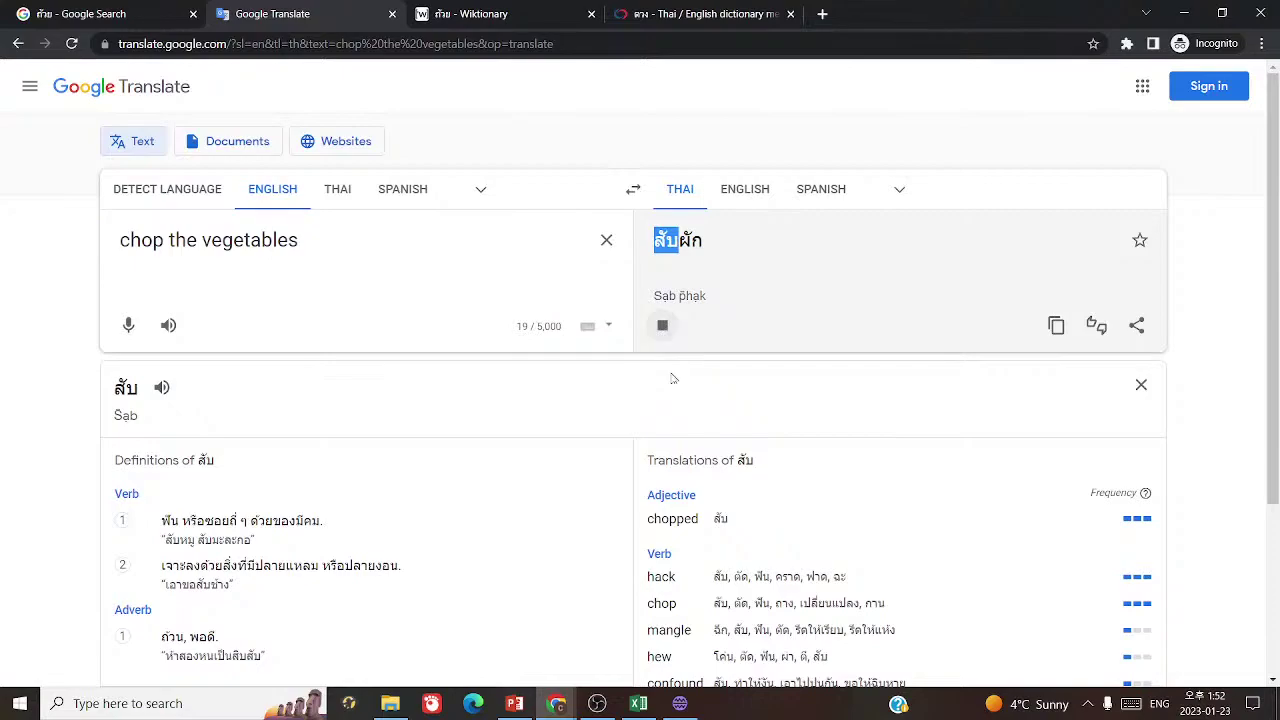
click(679, 704)
key(ctrl+v)
text(to chop)
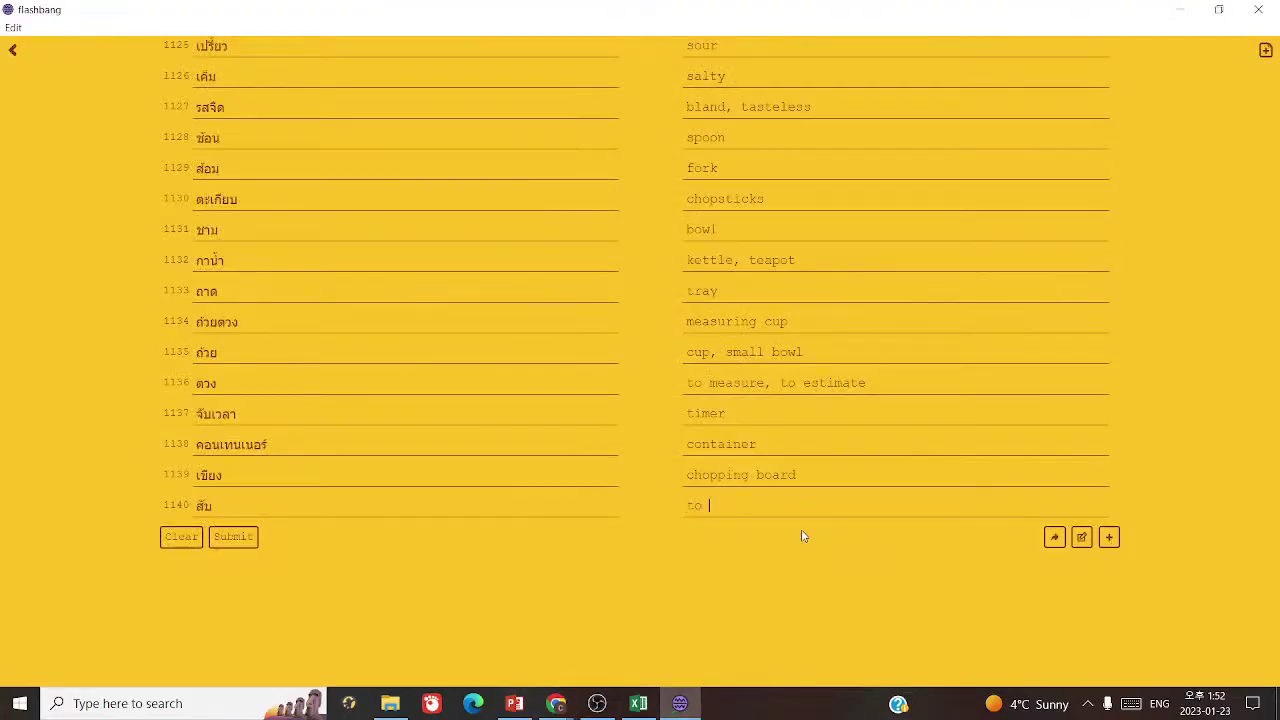
click(1108, 537)
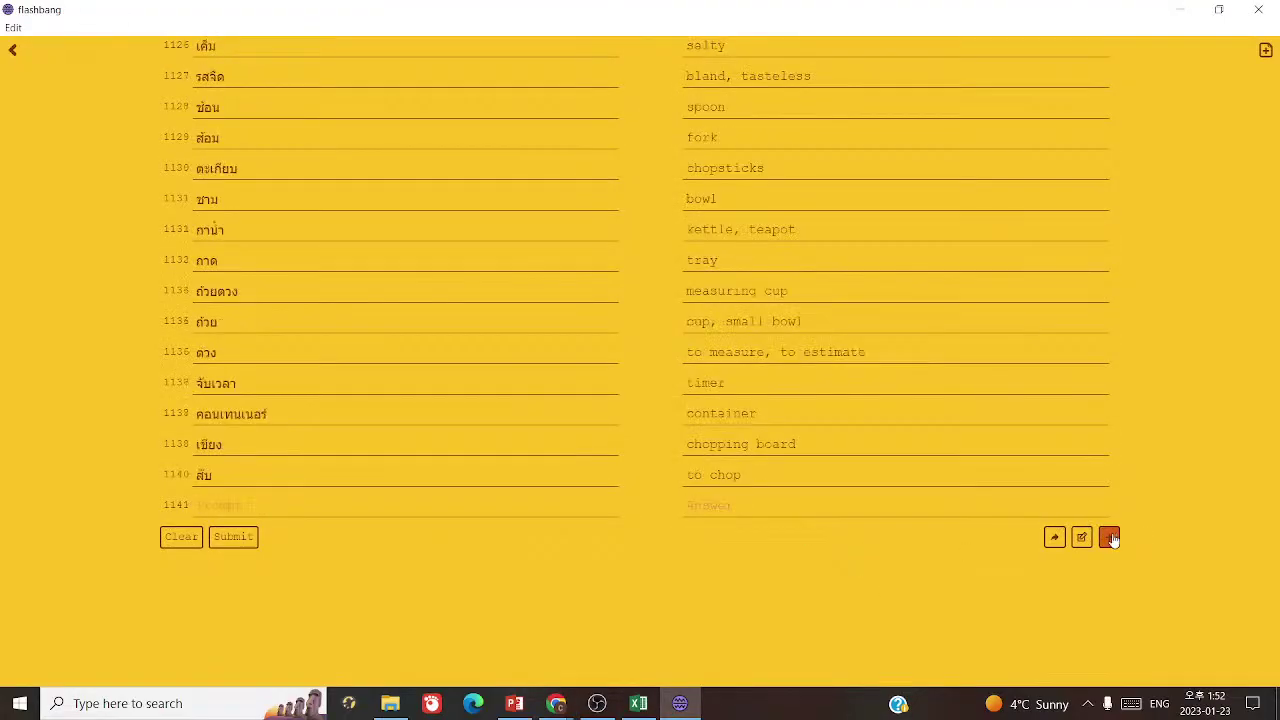
- Select the "kuali-frying pan, wok" entry in Excel, then translate "frying pan" in Google Translate, listen to กระทะ and copy it
key(alt+Tab)
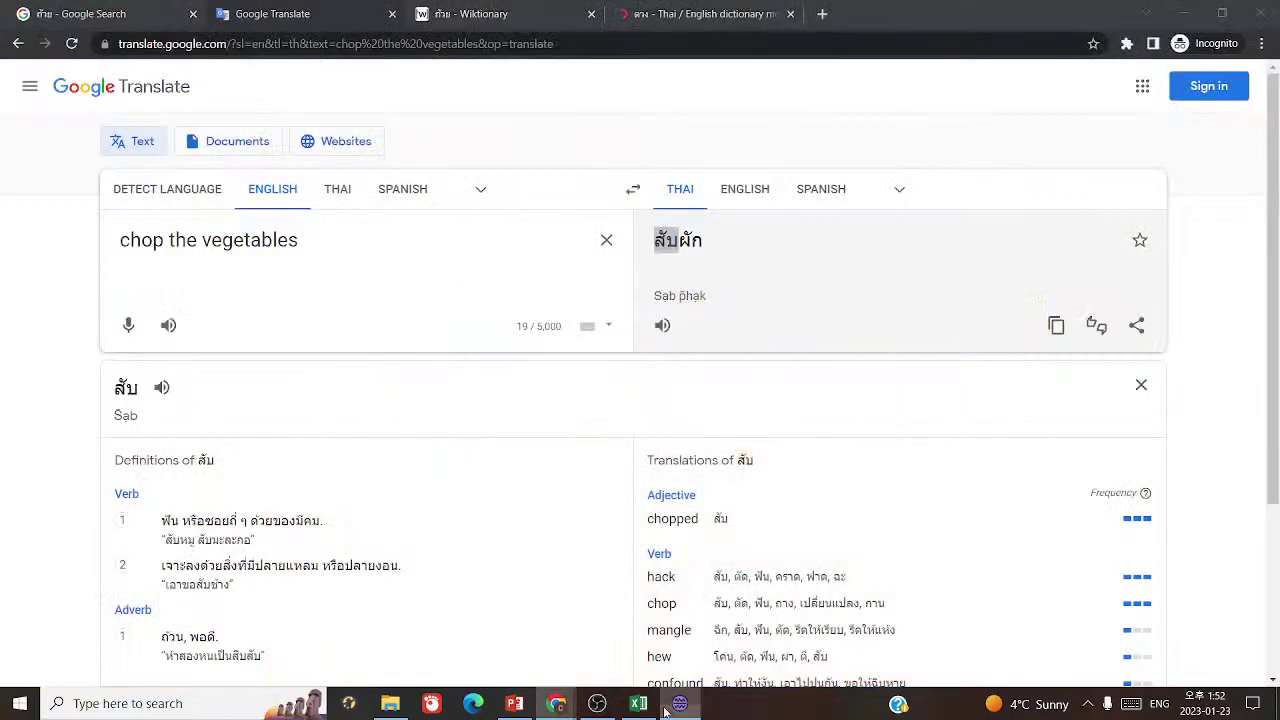
click(638, 704)
click(996, 598)
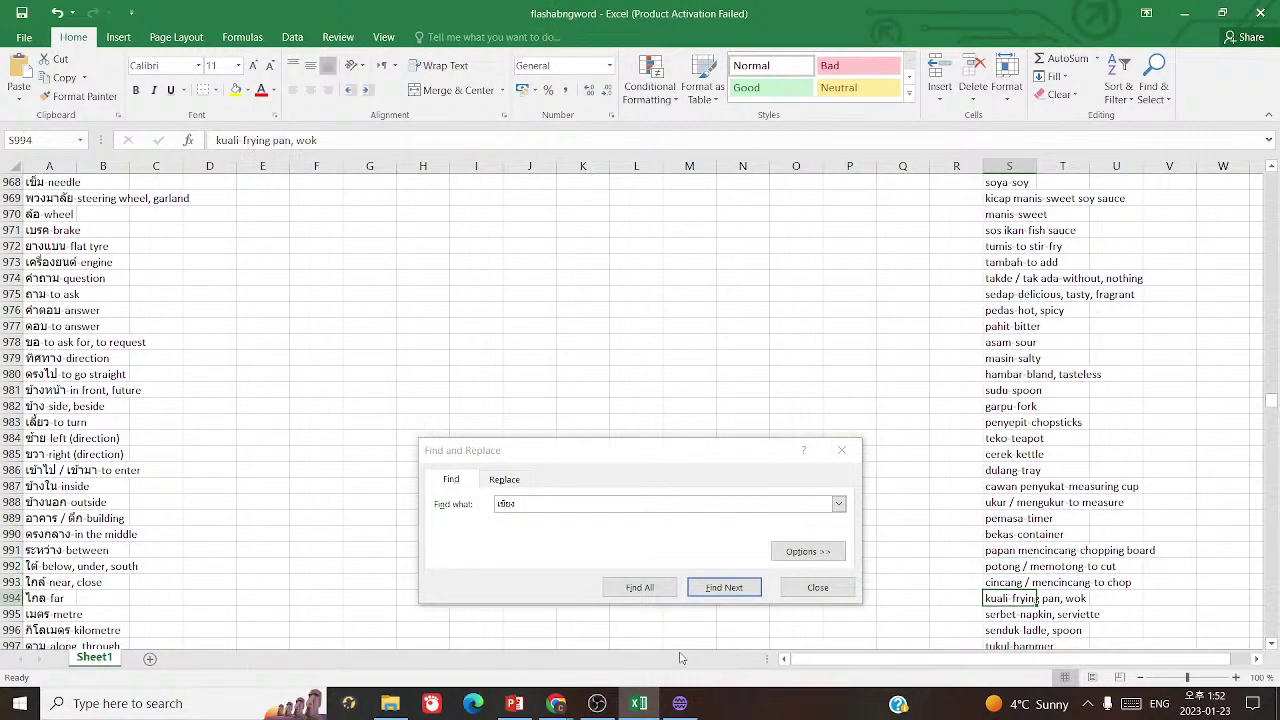
click(556, 703)
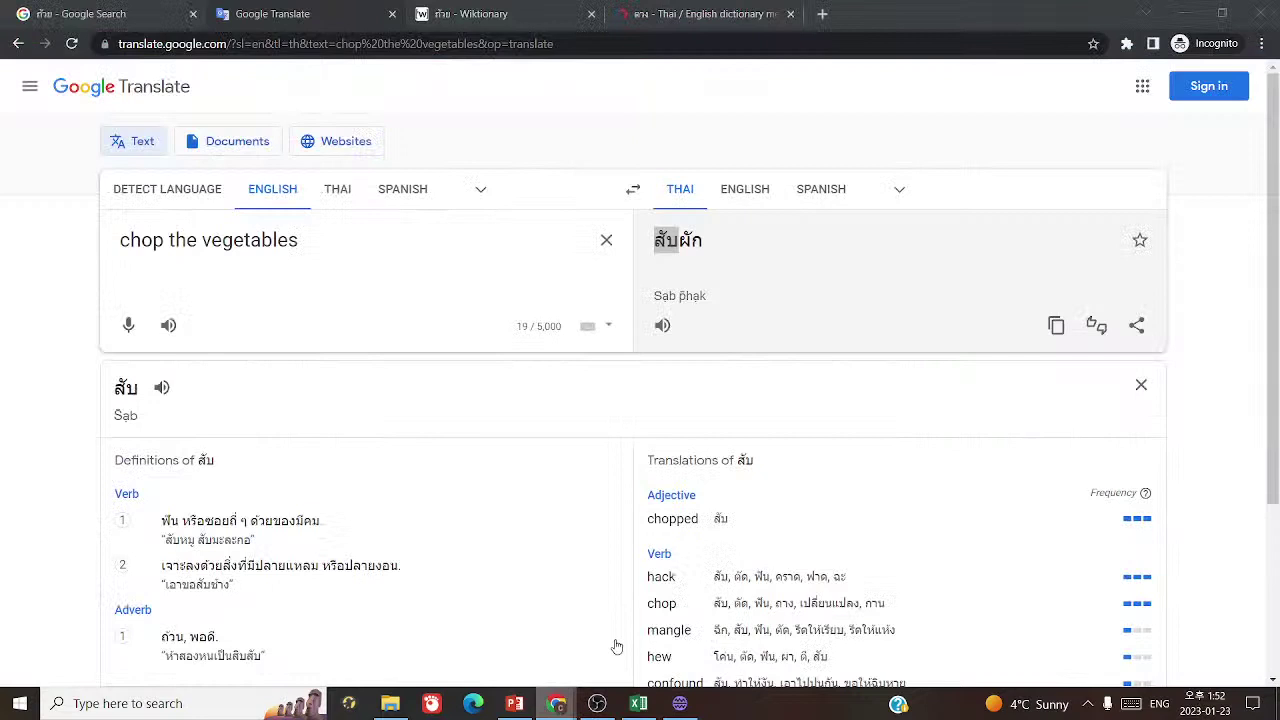
triple_click(223, 252)
text(frying pan)
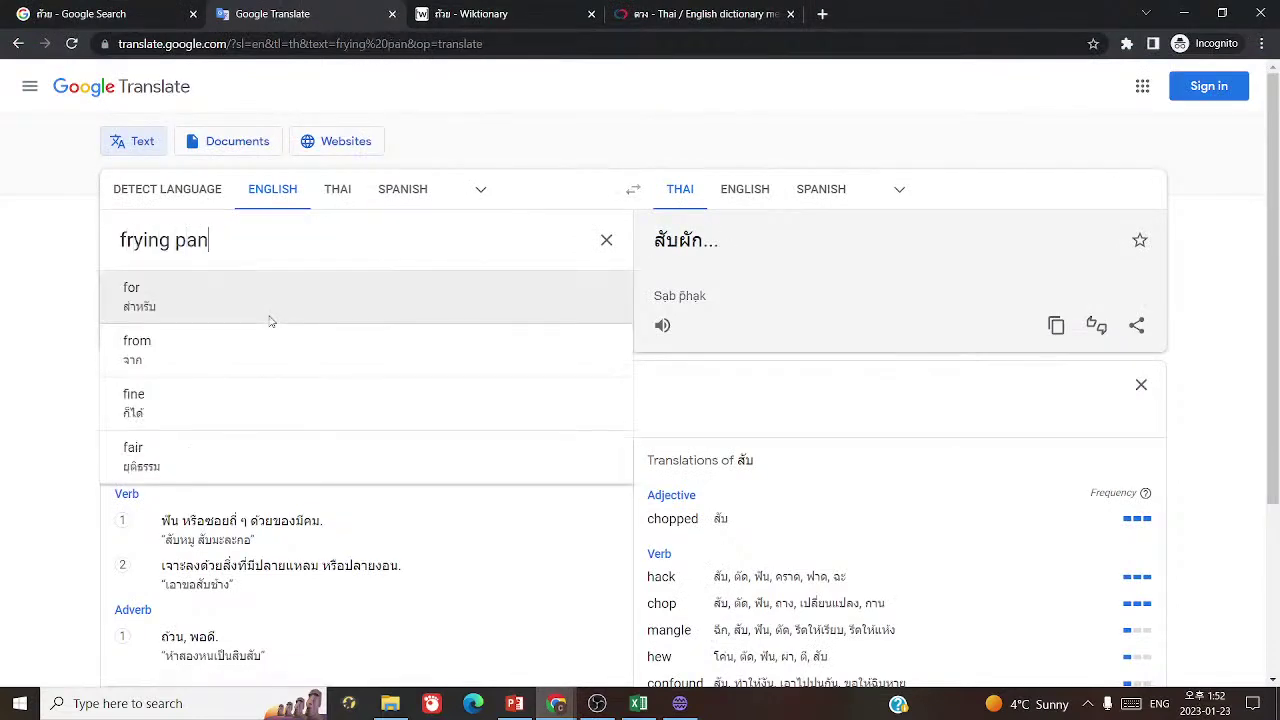
click(662, 343)
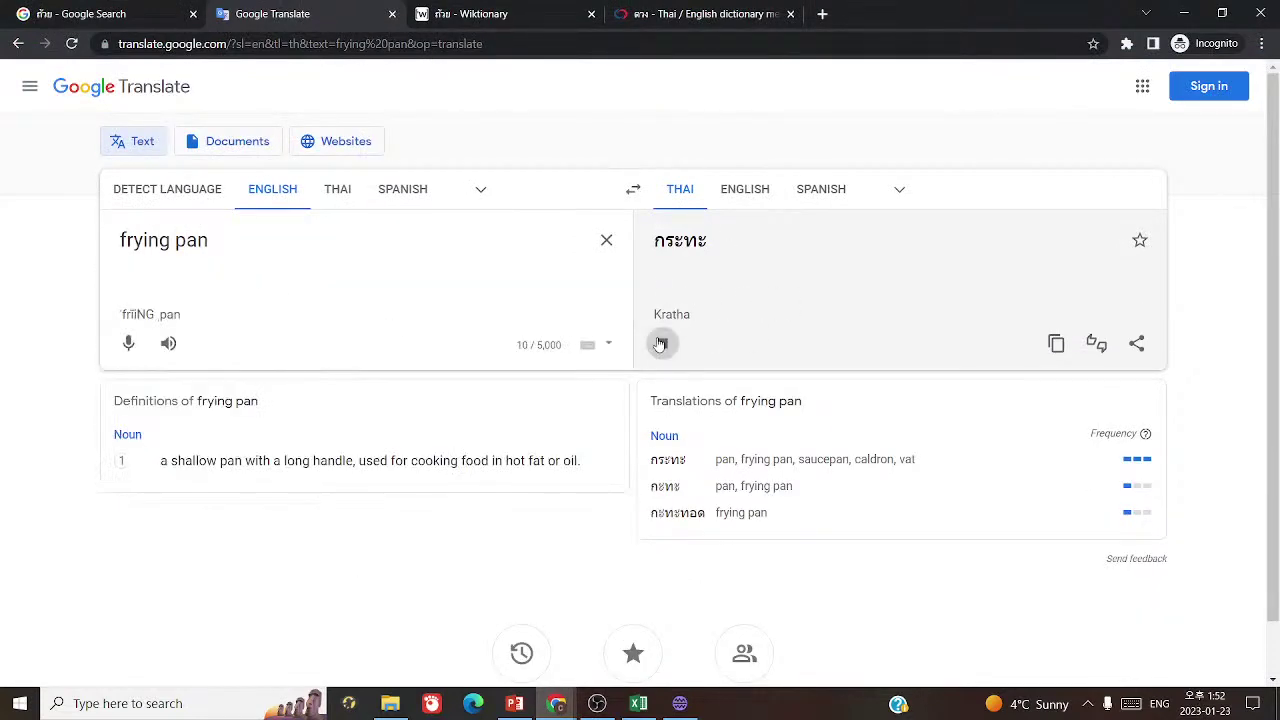
drag(648, 241, 714, 248)
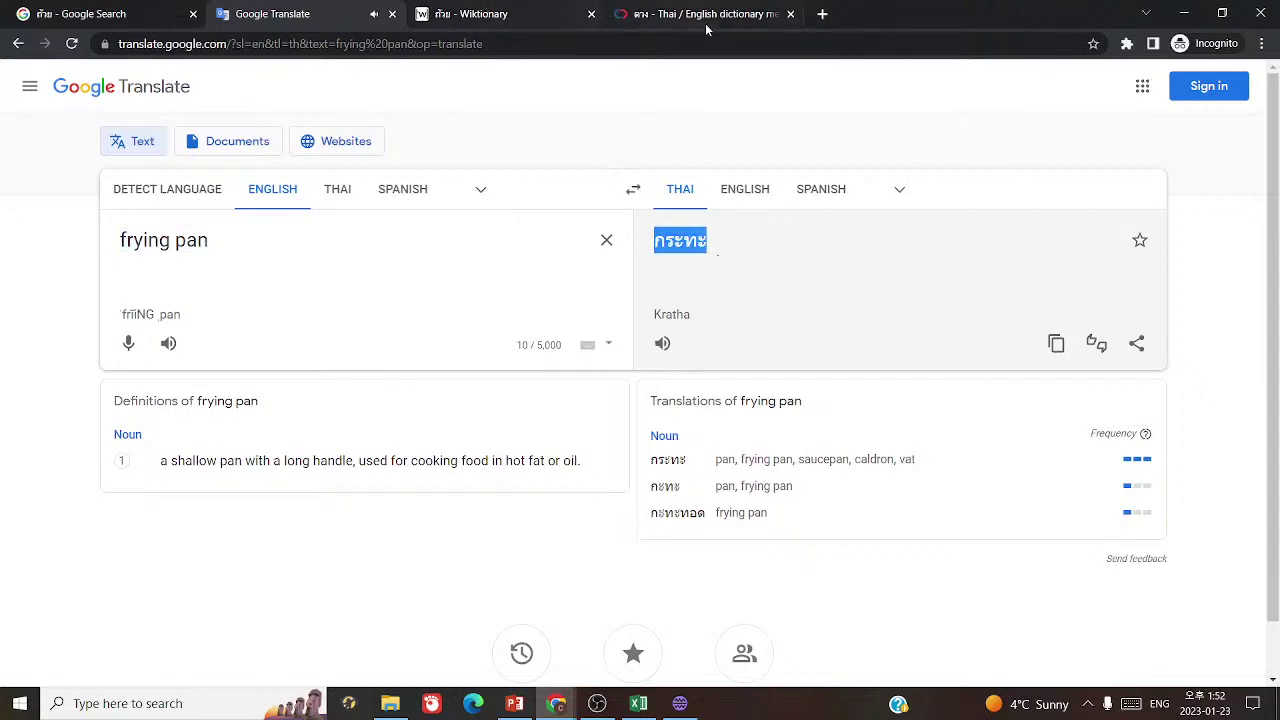
- Enter กระทะ as the prompt of flashbang row 1141 with the answer "frying pan"
click(680, 703)
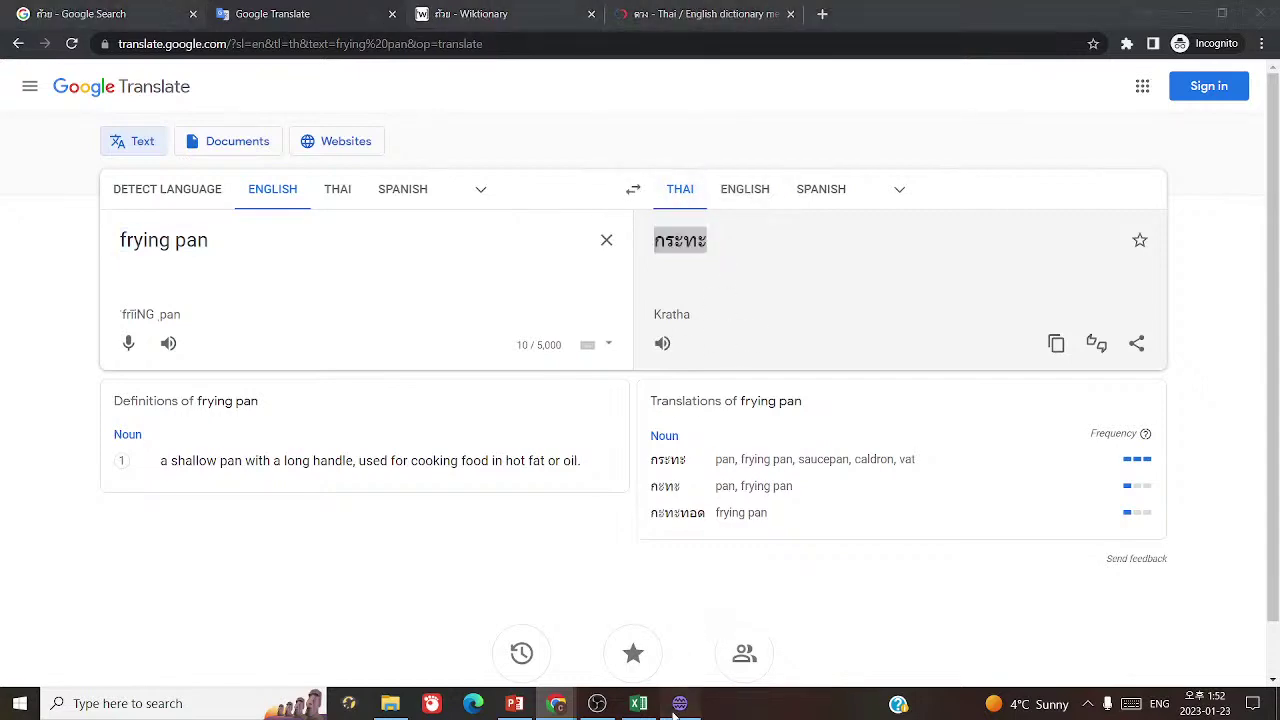
key(ctrl+v)
click(737, 506)
text(frying)
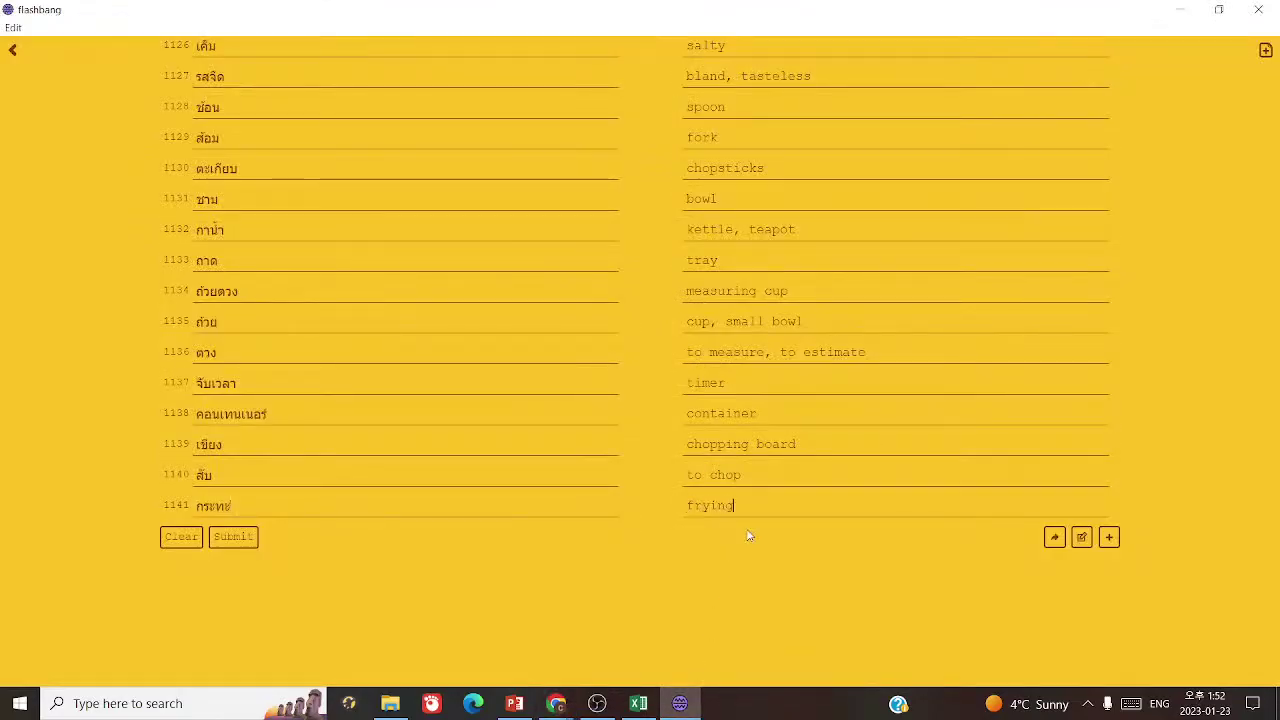
text( a)
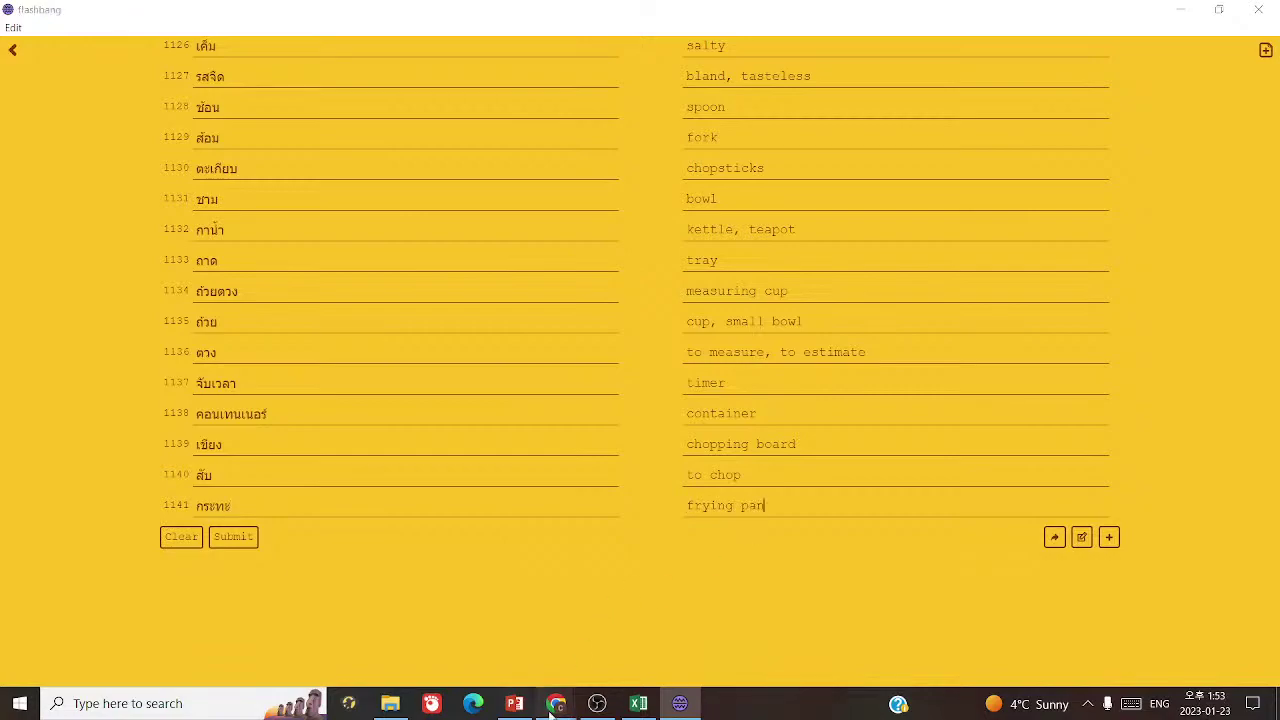
- Translate "wok" into Thai in Google Translate and extend the flashbang answer for กระทะ to "frying pan, wok"
click(556, 703)
key(ctrl+a)
text(Wok)
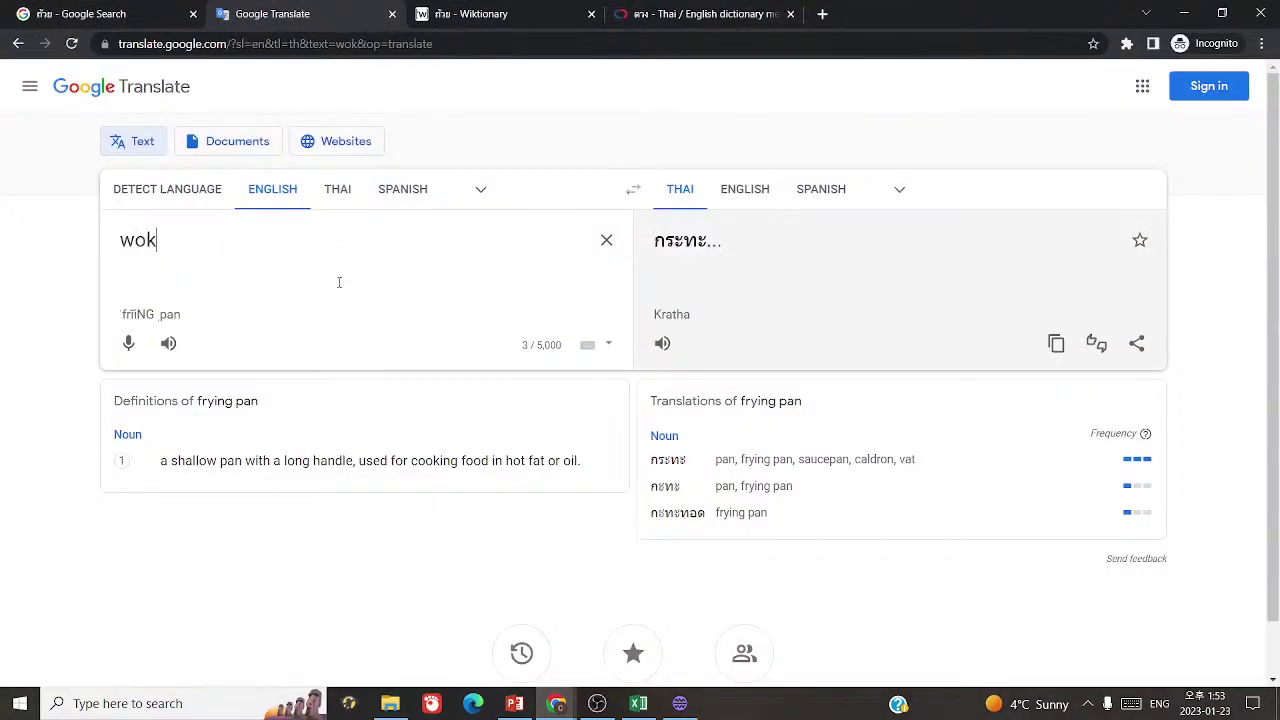
click(680, 703)
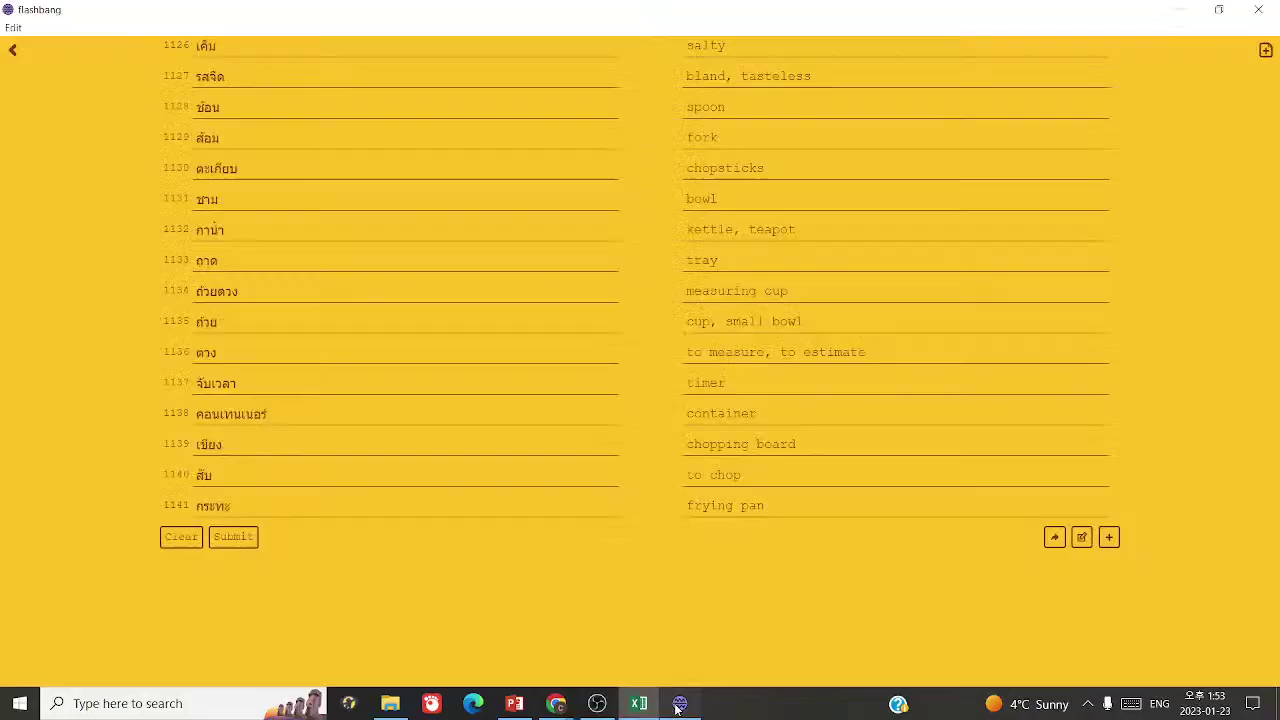
text(, wok)
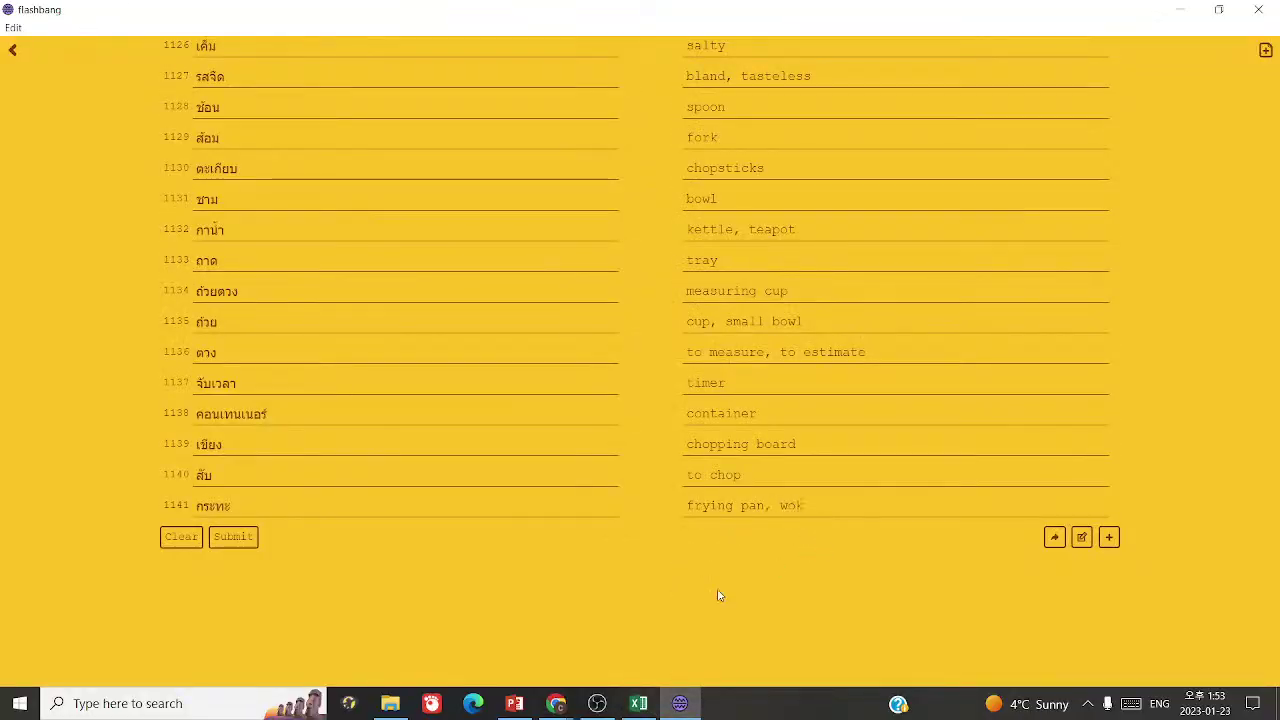
- Select the "serbet-napkin, serviette" entry in Excel, translate "napkin" in Google Translate and copy ผ้าเช็ดปาก
click(638, 703)
click(1012, 618)
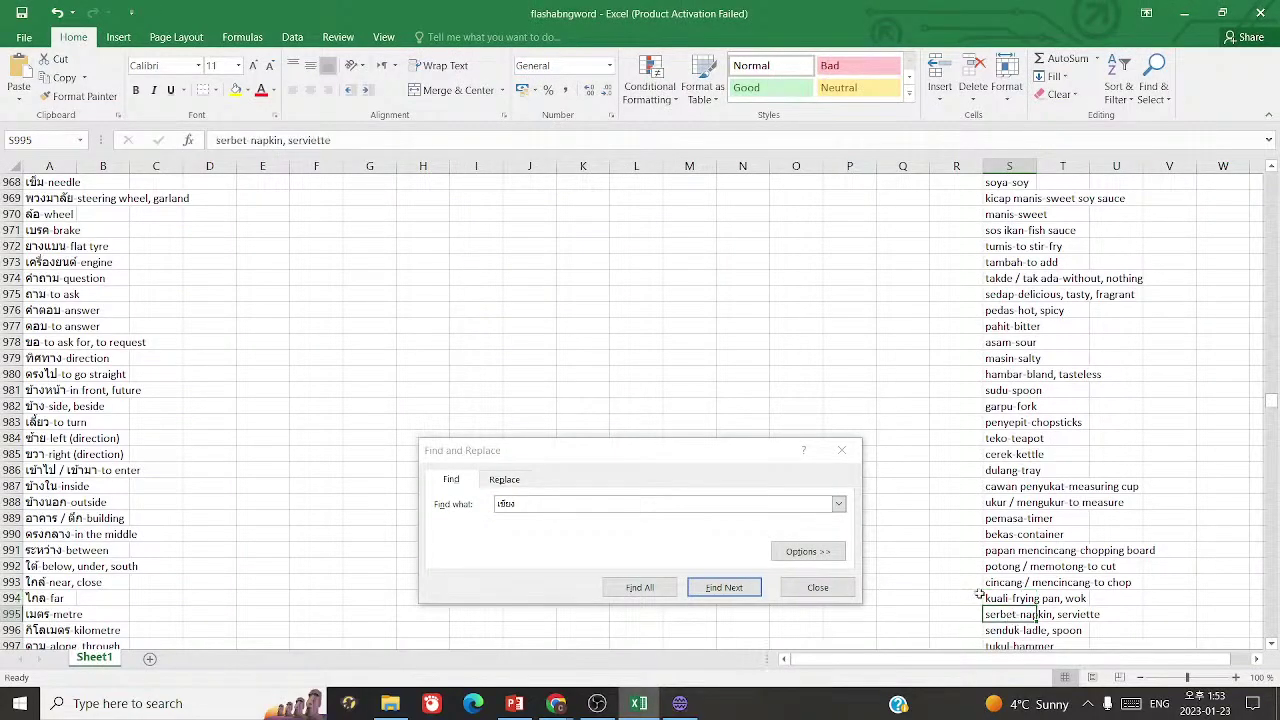
scroll(1012, 618, down, 4)
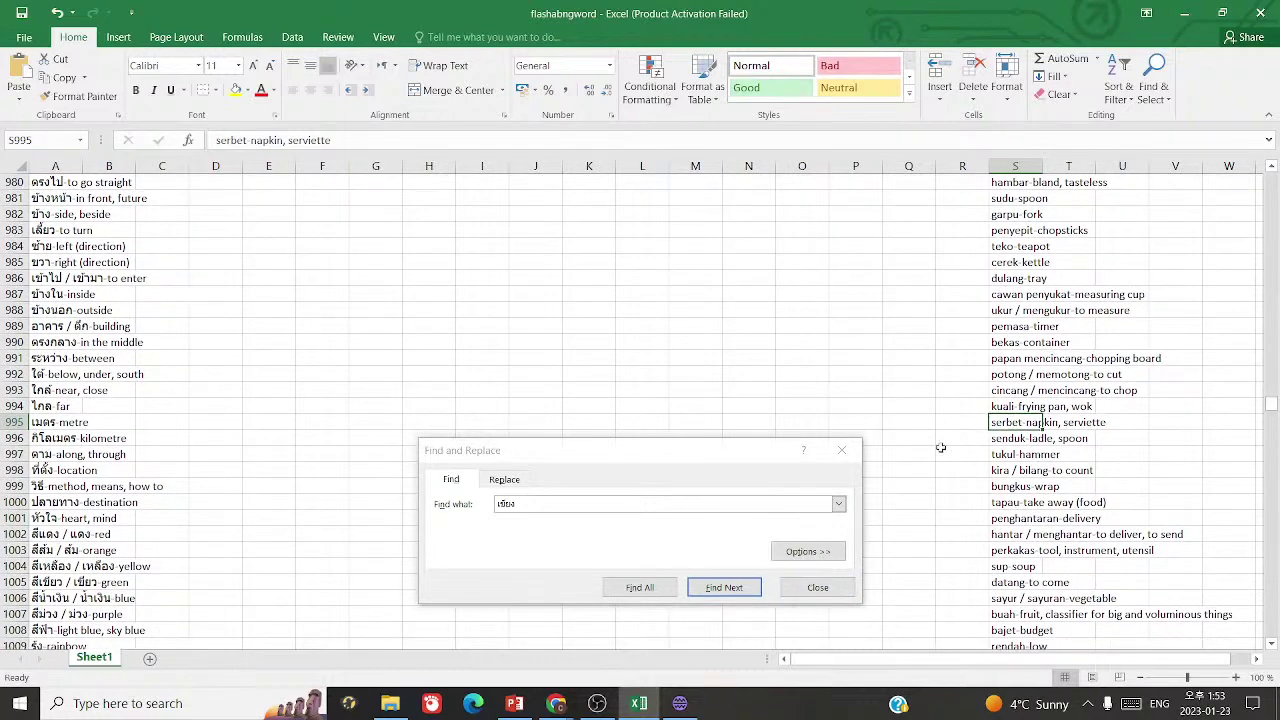
click(556, 703)
click(632, 641)
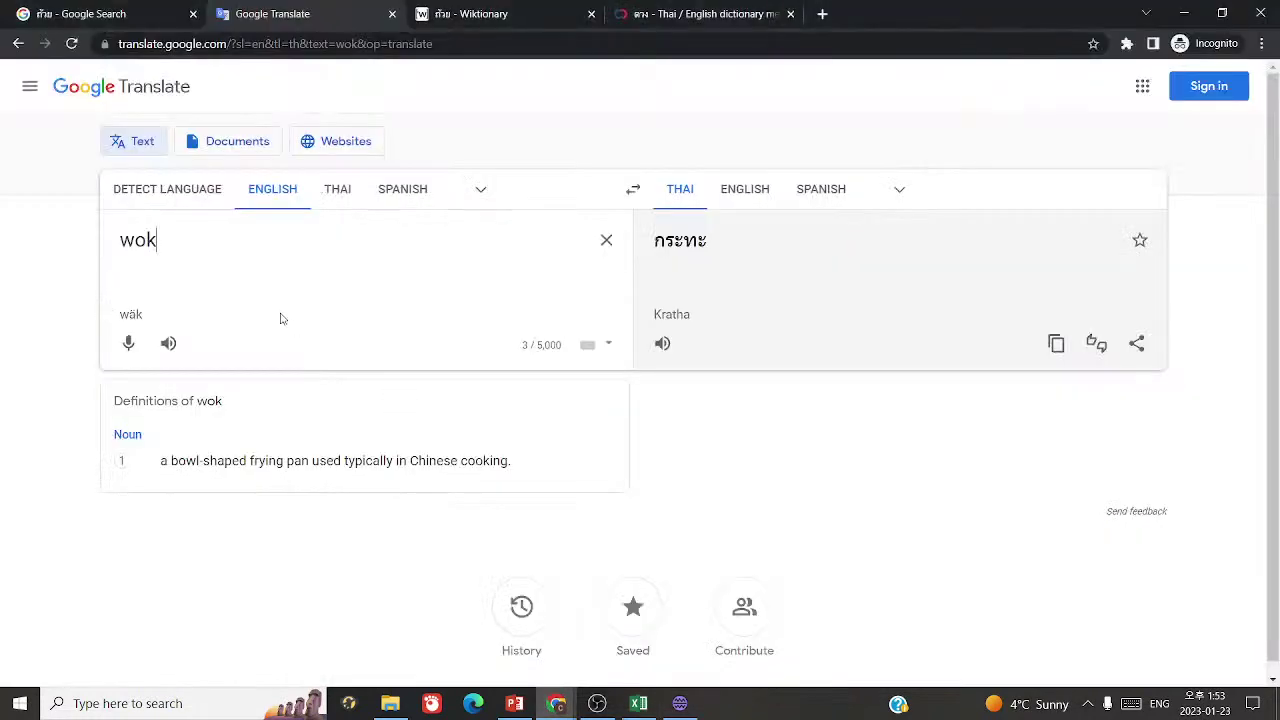
double_click(309, 240)
text(napkin)
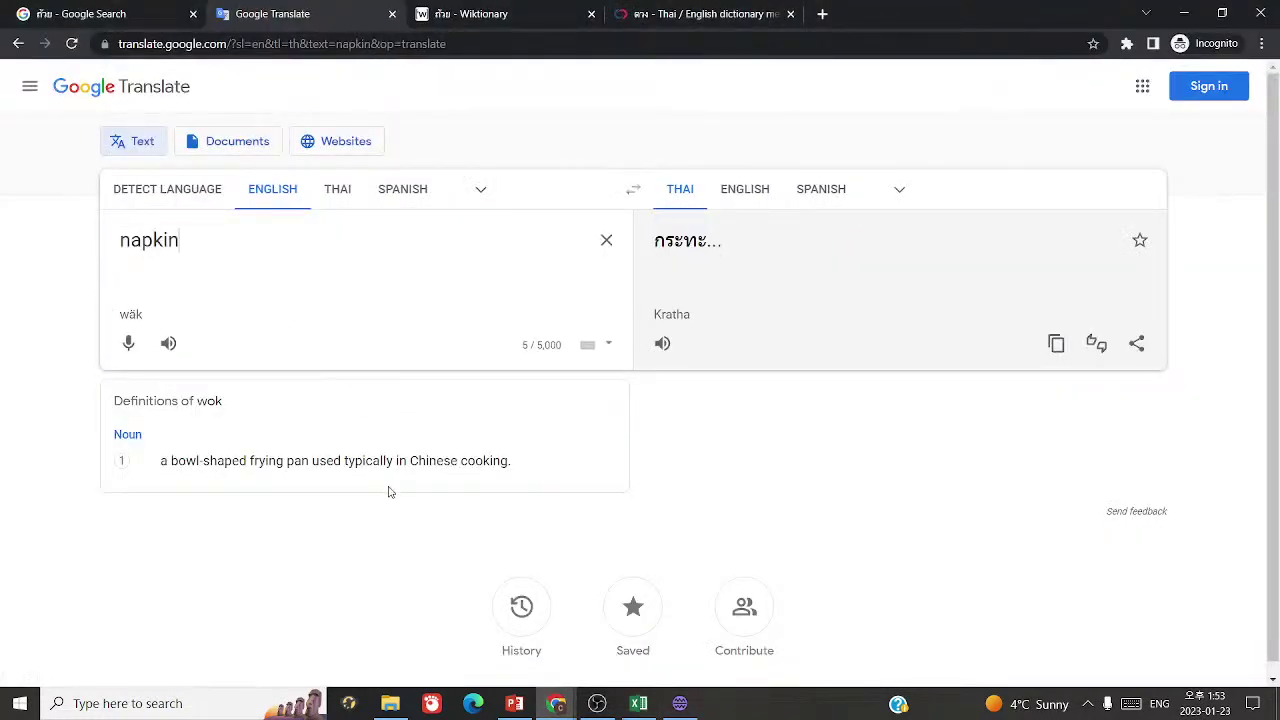
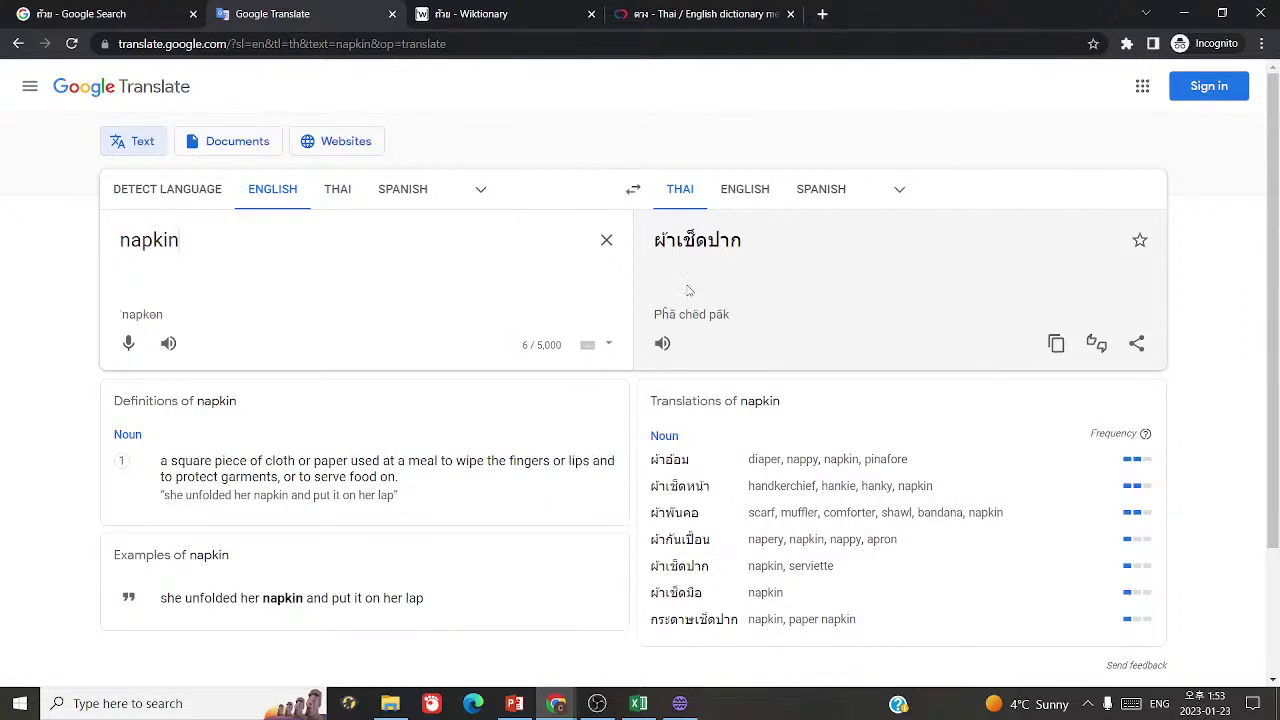
drag(641, 240, 774, 232)
key(ctrl+c)
- Add ผ้าเช็ดปาก as flashbang row 1142 with the answer "napkin, serviette", checking the Excel entry, and start another row
click(680, 703)
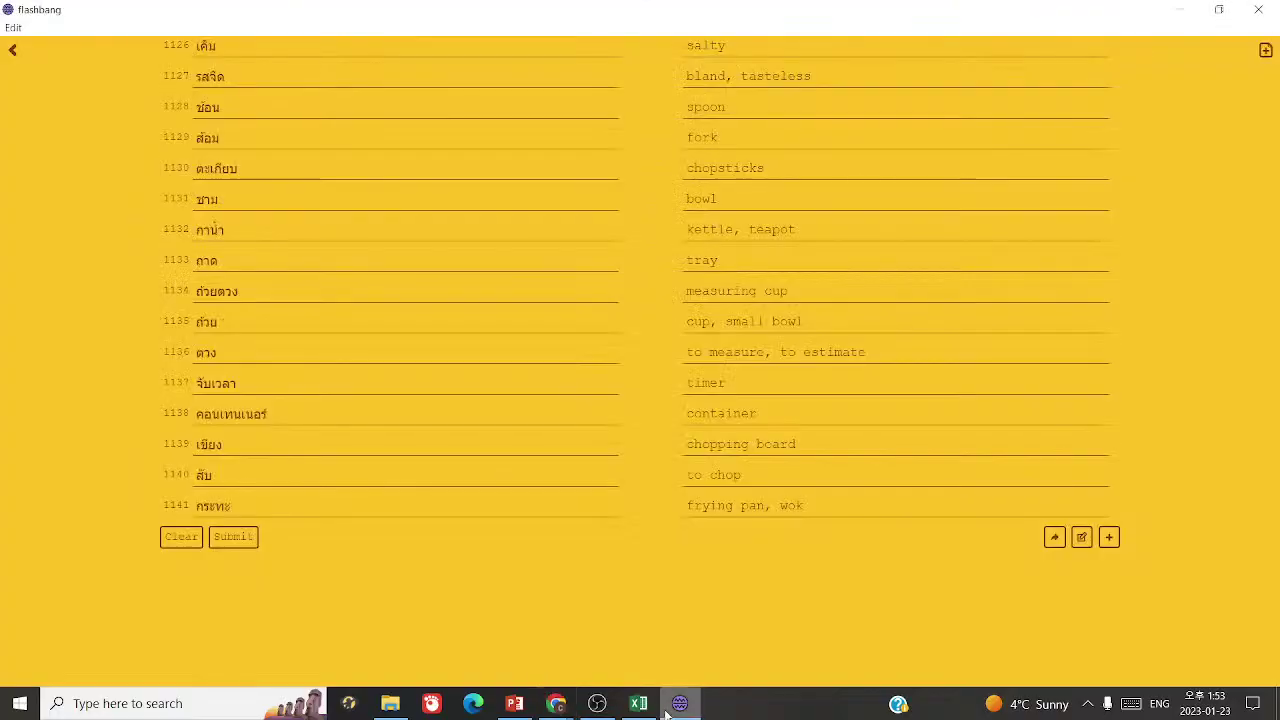
key(ctrl+v)
key(ctrl+z)
click(1108, 537)
click(400, 509)
key(ctrl+v)
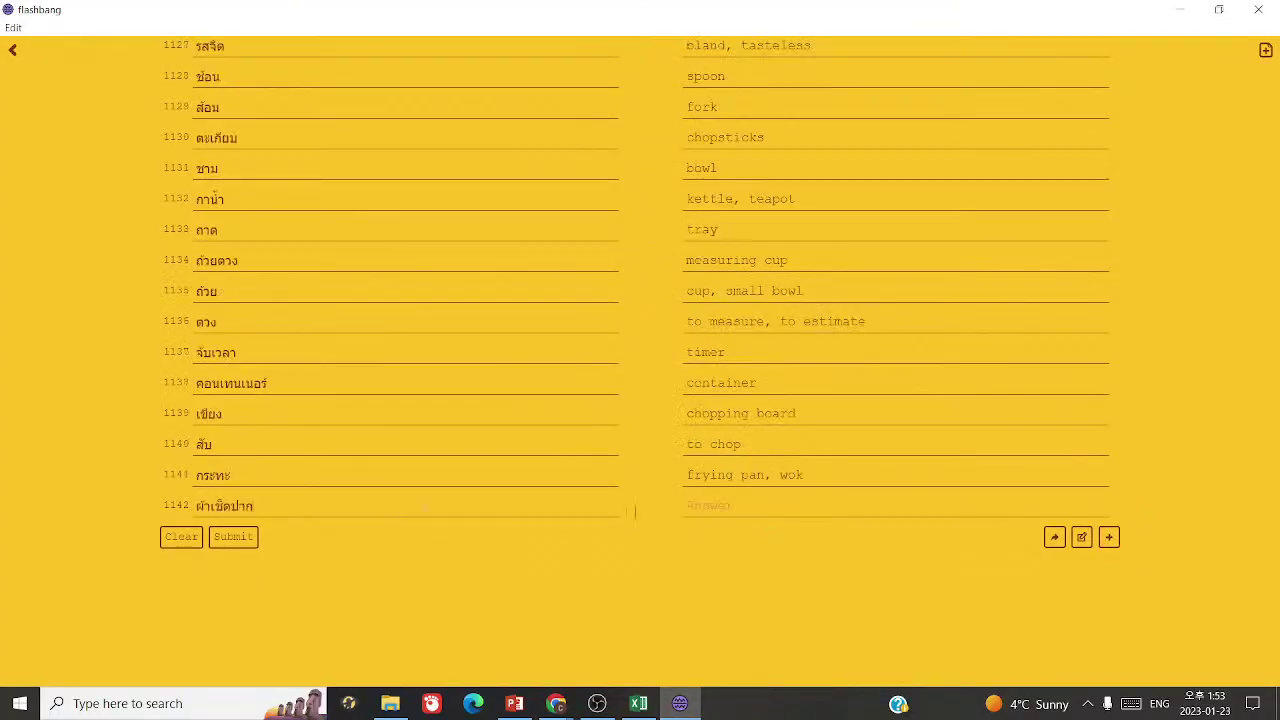
text(napkin, serviette)
click(640, 700)
click(678, 698)
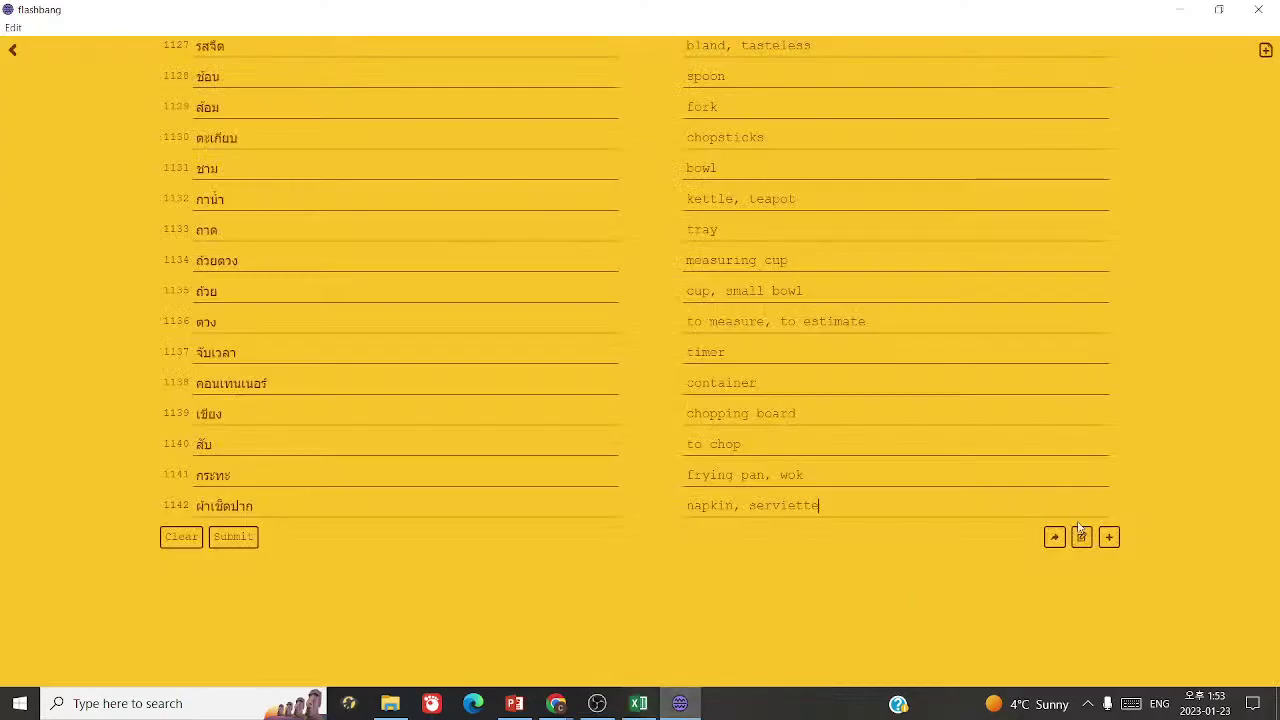
click(1108, 537)
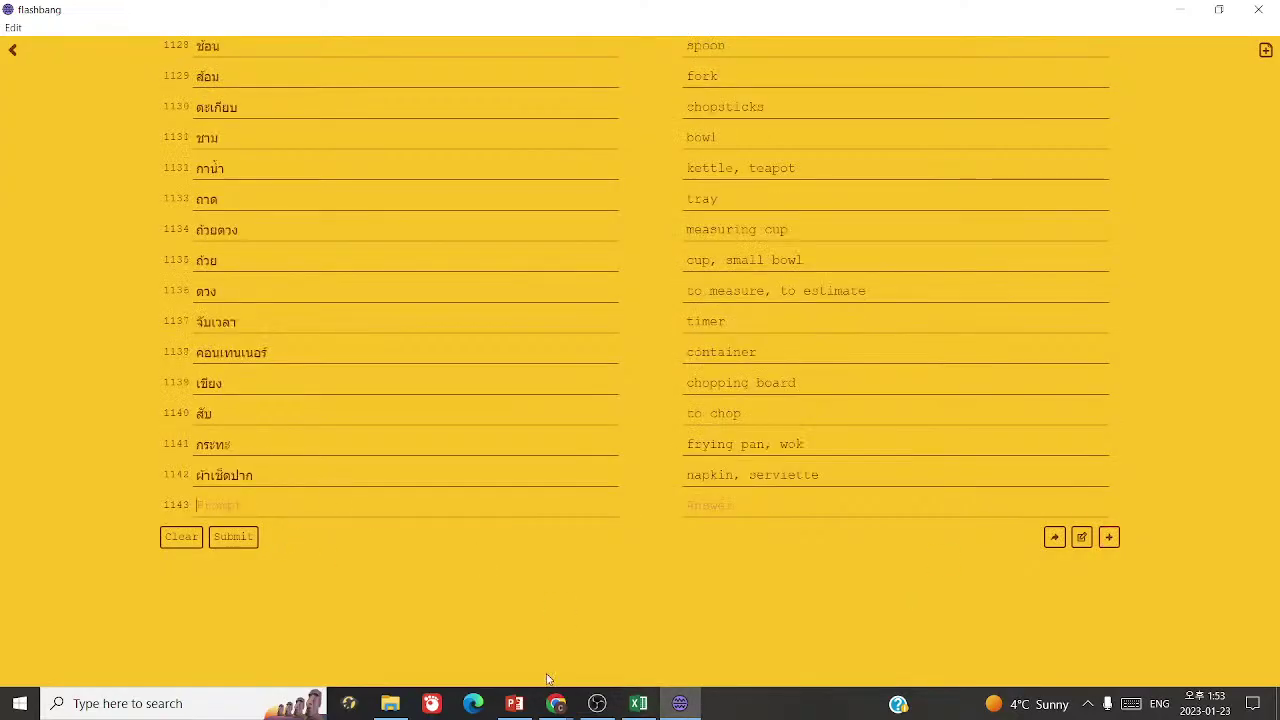
- Copy ปาก from the end of the row 1142 prompt and search the Excel word list for it
drag(230, 476, 253, 476)
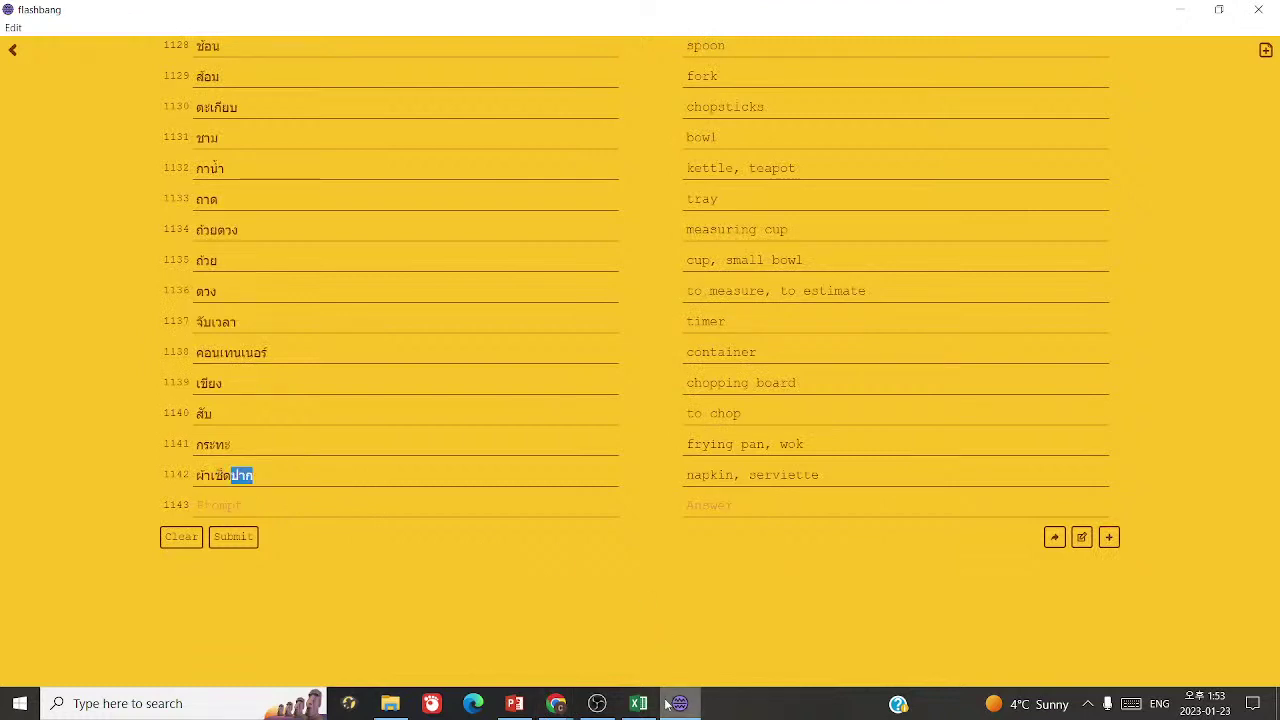
click(638, 703)
key(ctrl+v)
click(710, 588)
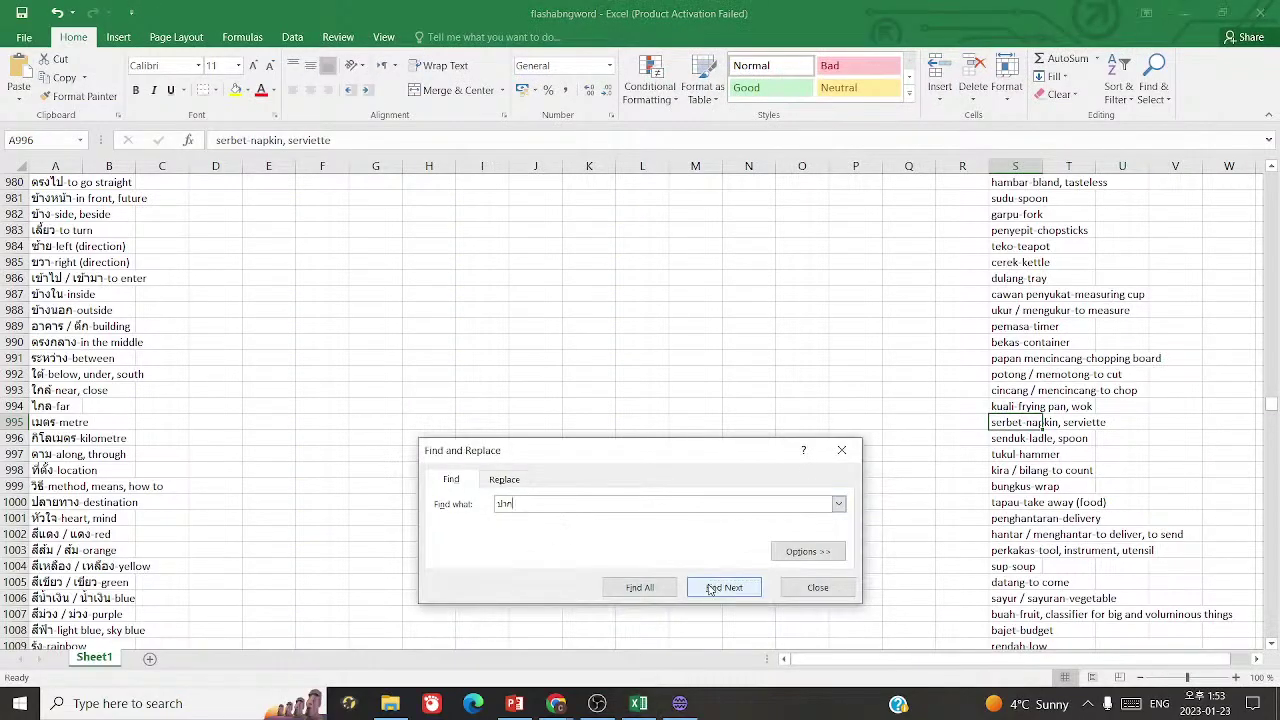
click(710, 588)
click(710, 588)
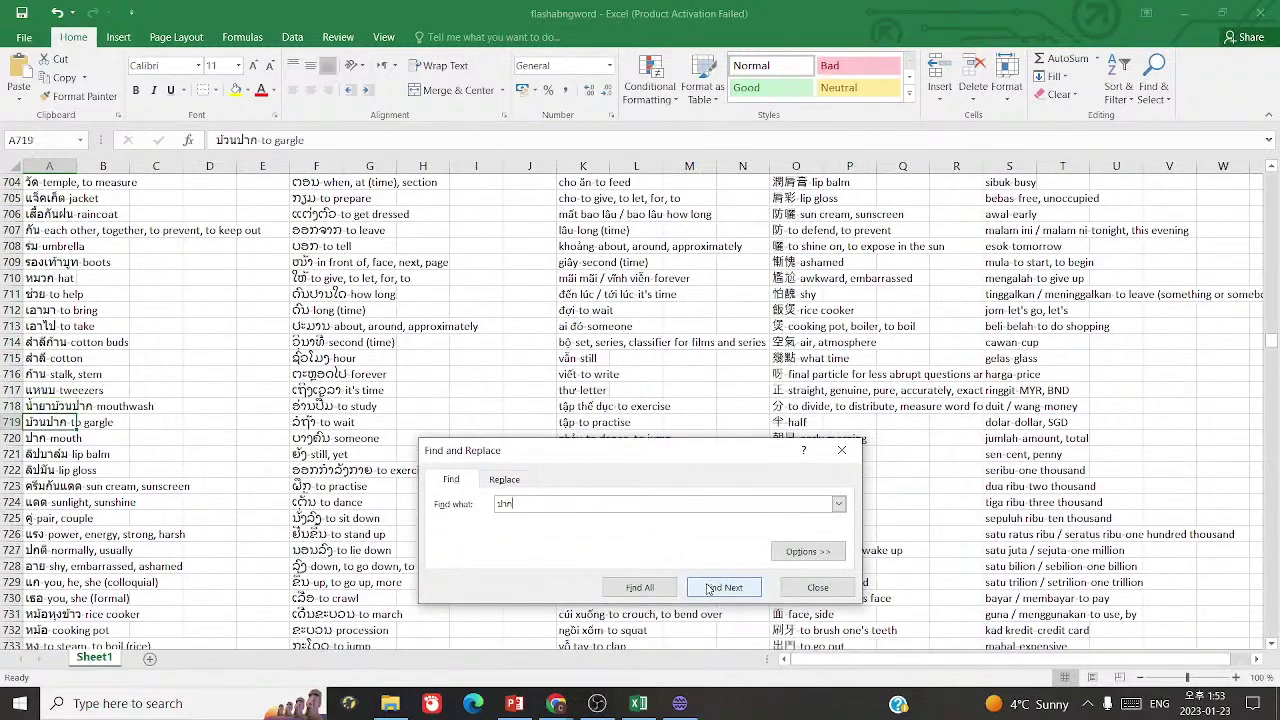
- Search the Excel word list for "serbet" to return to the napkin entry, and close the search dialog
click(610, 504)
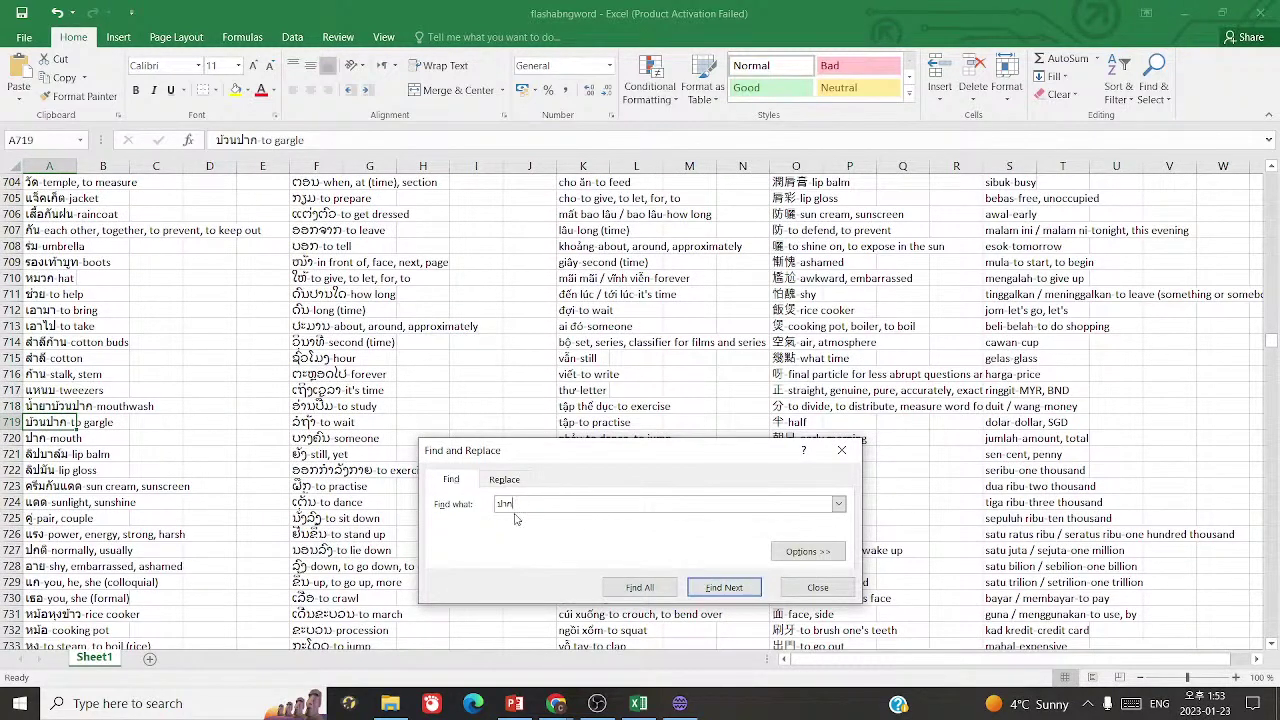
key(ctrl+a)
text(serbet)
key(Return)
click(841, 450)
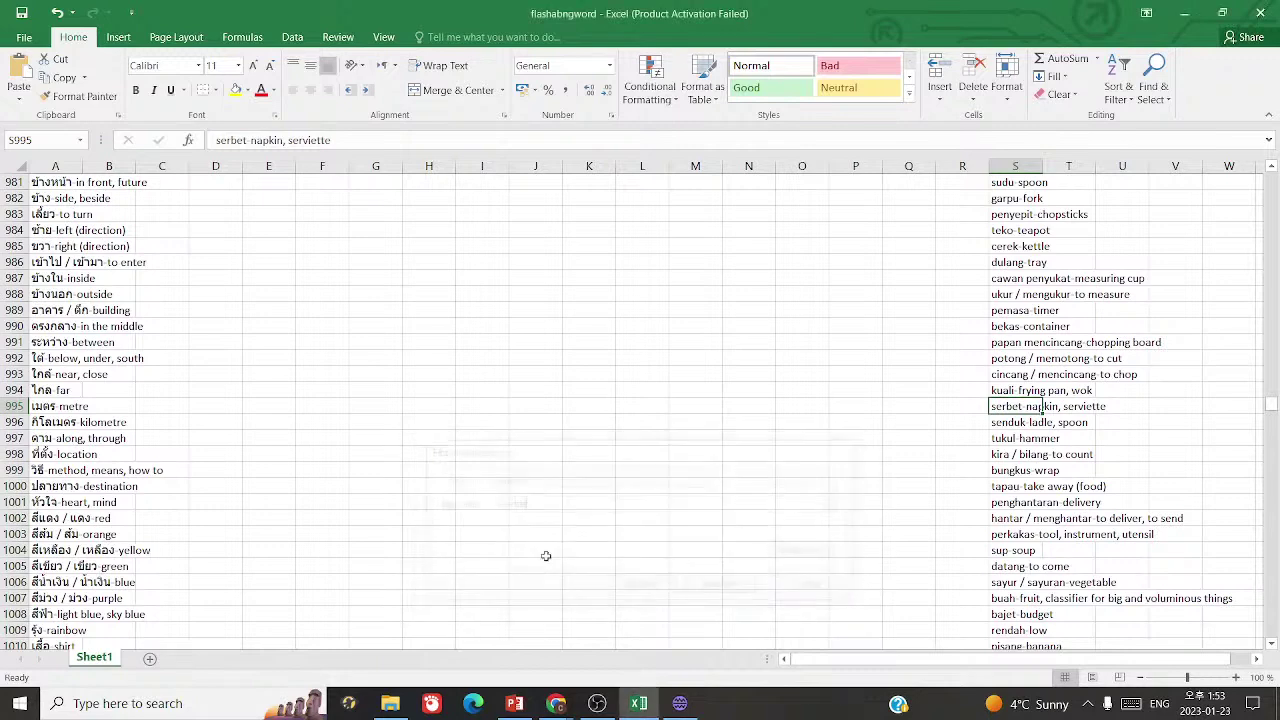
- Translate "ladle" into Thai in Google Translate, listen to the pronunciation and copy ทัพพี
click(556, 703)
key(ctrl+a)
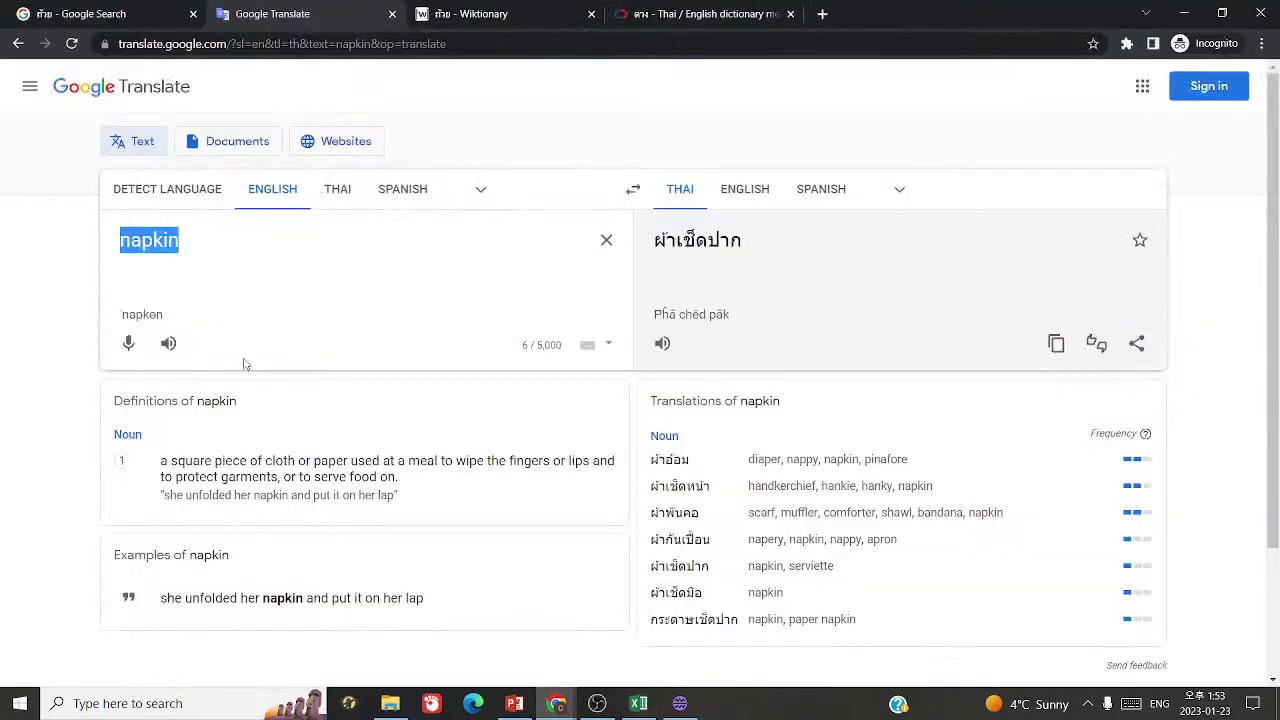
text(ladle)
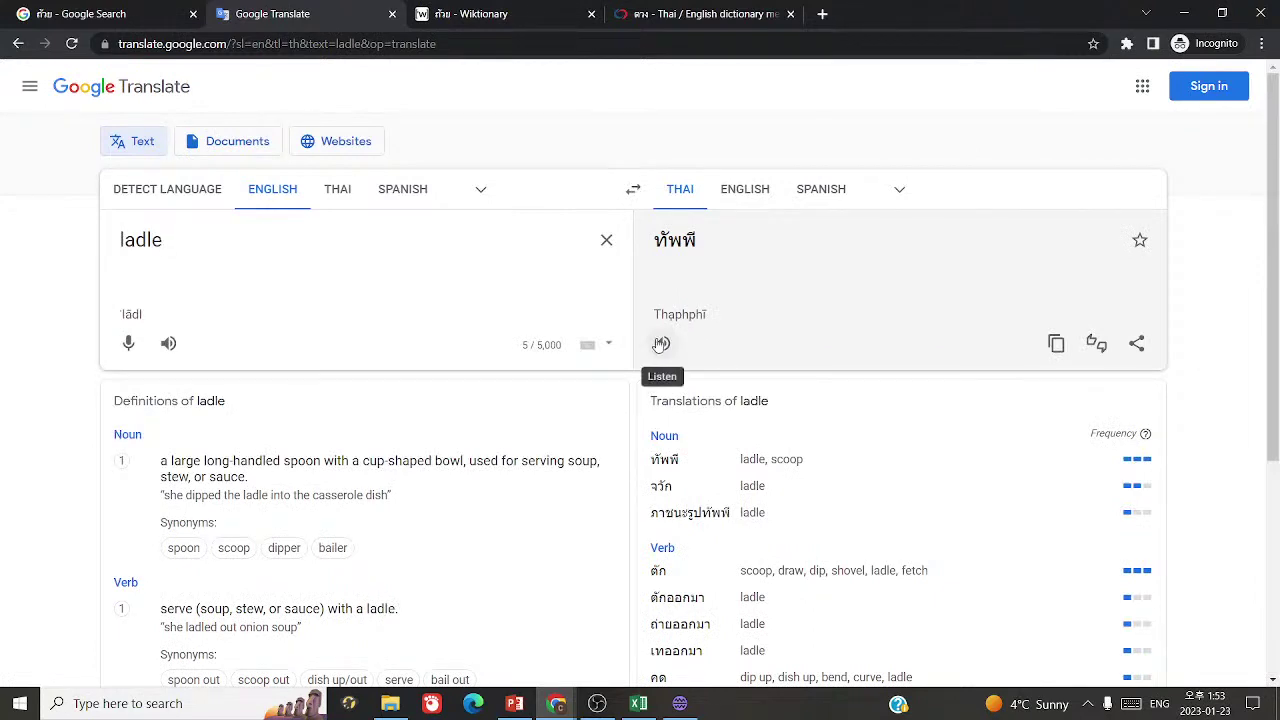
click(660, 344)
drag(645, 252, 708, 249)
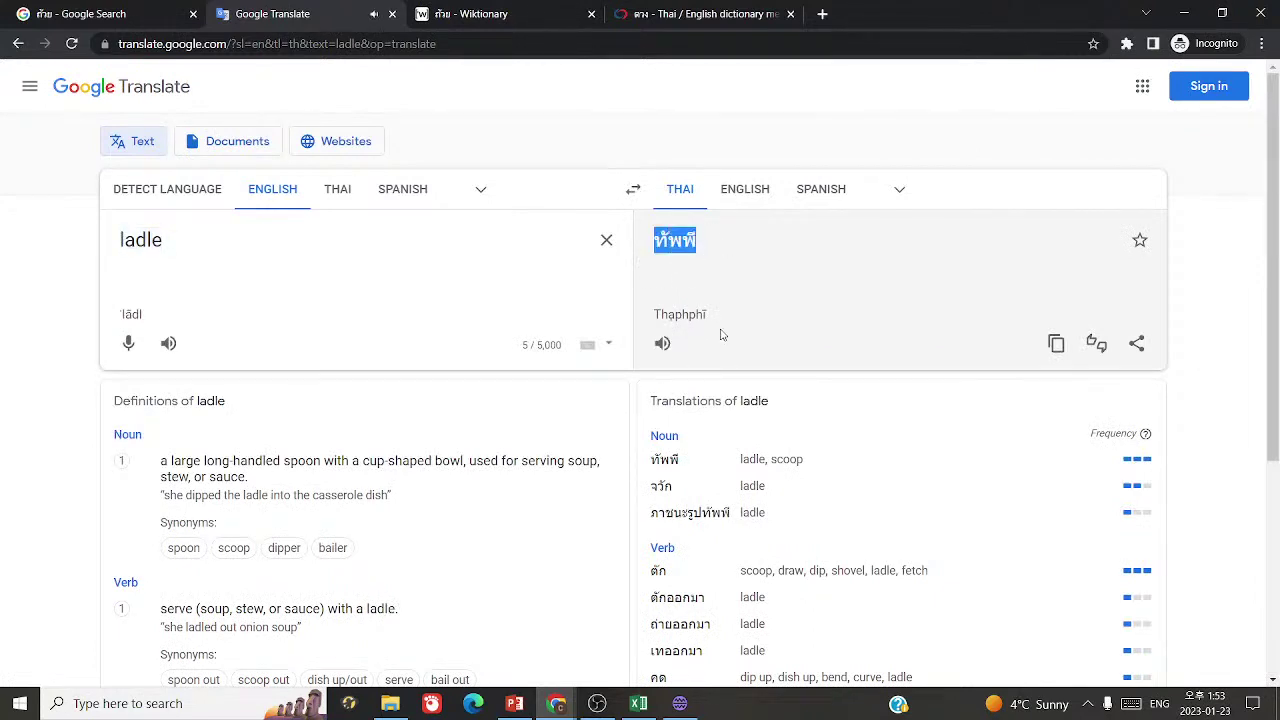
- Search Google Images for ทัพพี to check what kind of utensil it means
click(100, 13)
key(ctrl+v)
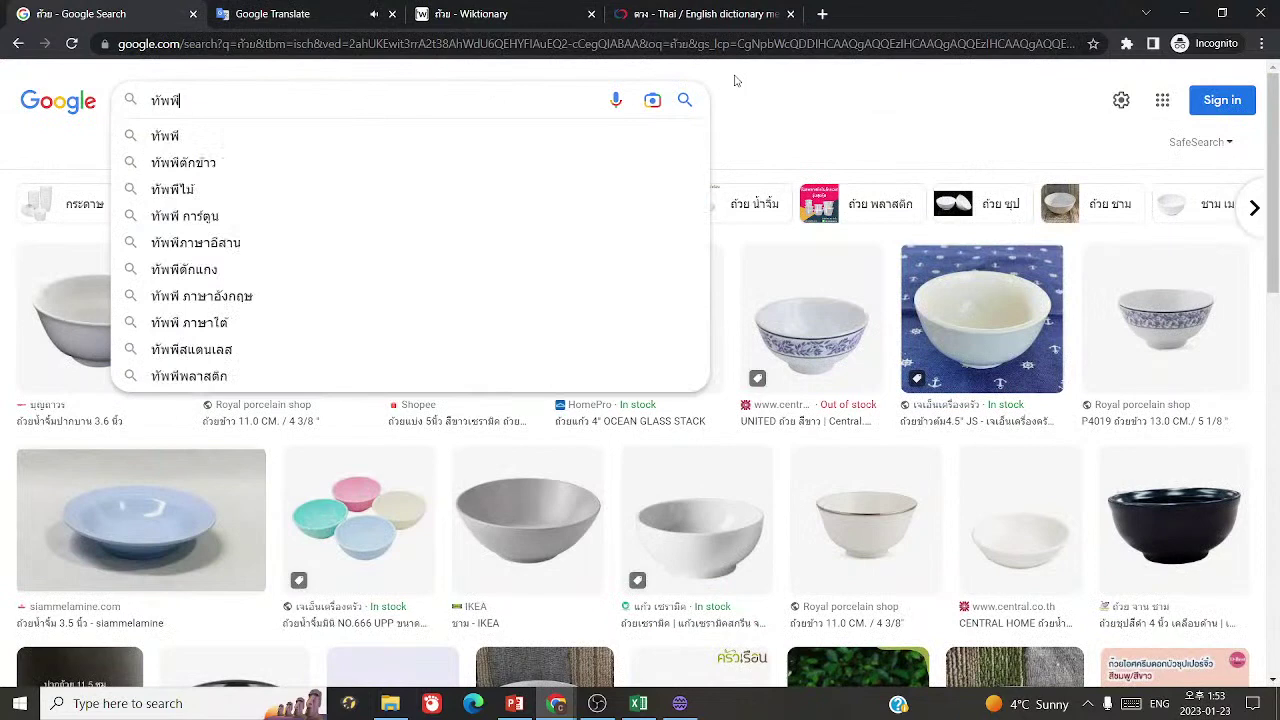
click(678, 93)
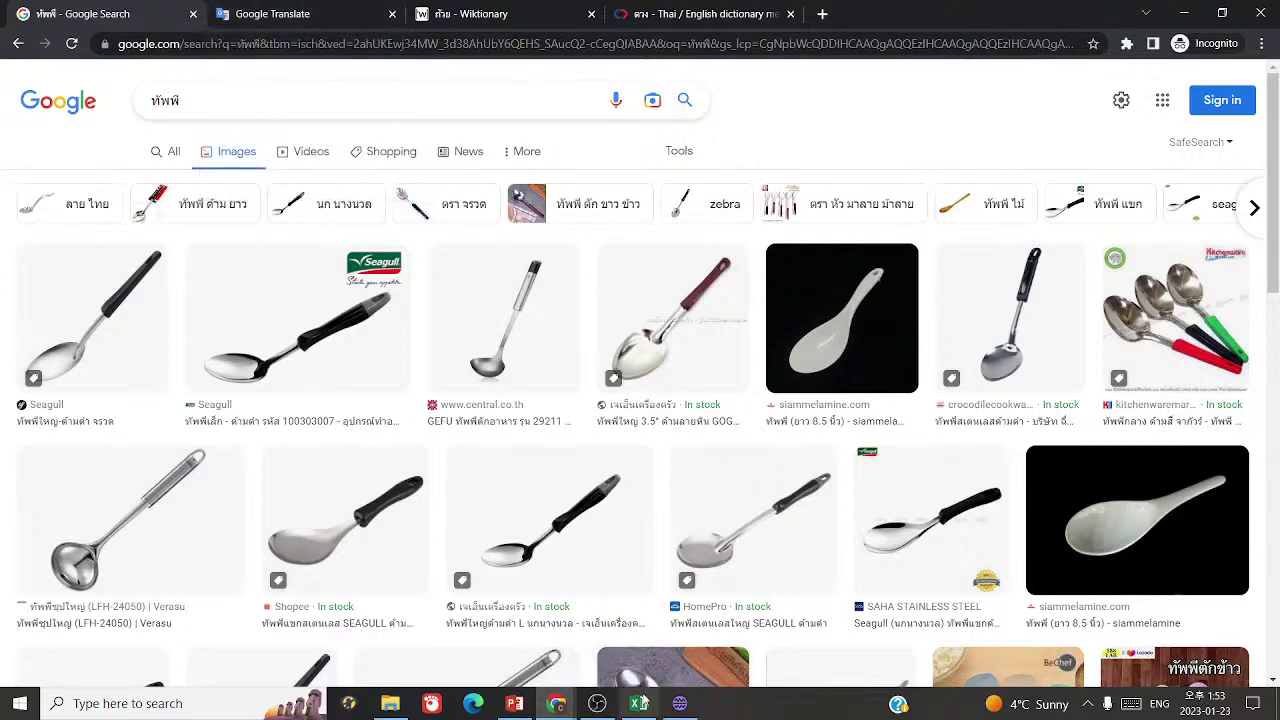
- Switch to flashbang, add ทัพพี with the answer "ladle" in row 1143, and add a new empty row
click(693, 713)
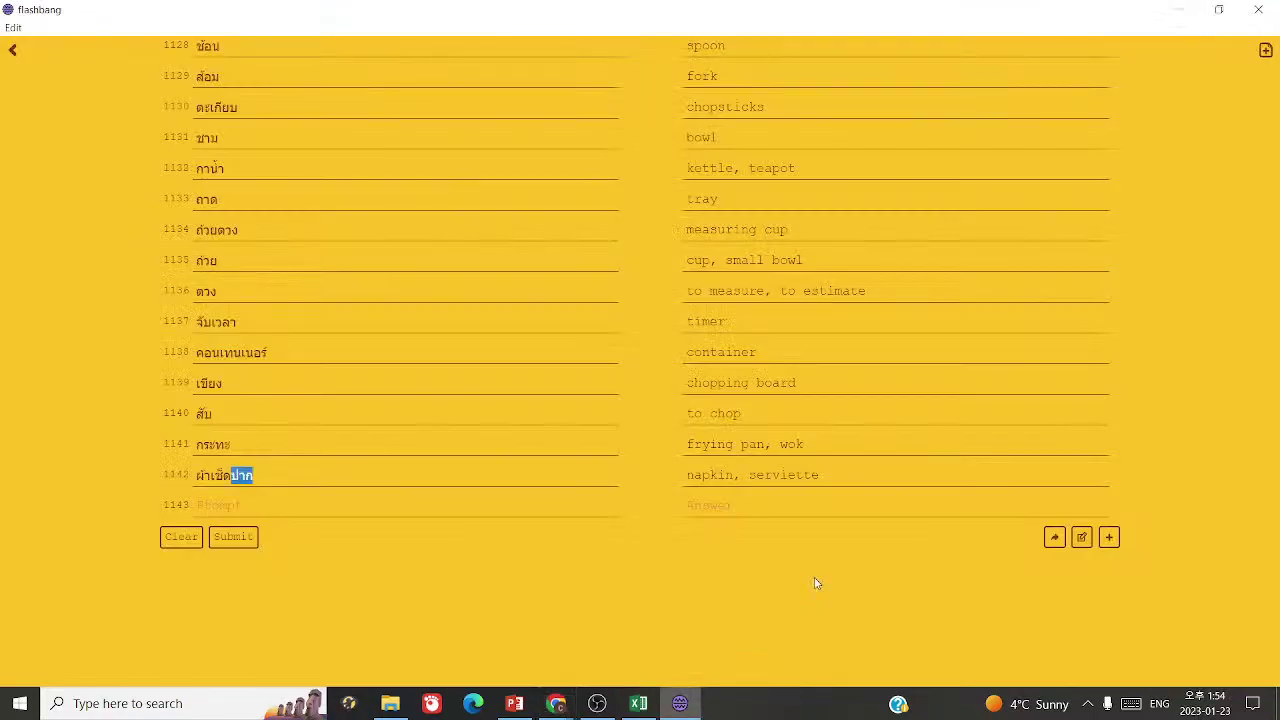
click(503, 508)
key(ctrl+v)
click(791, 503)
text(ladle)
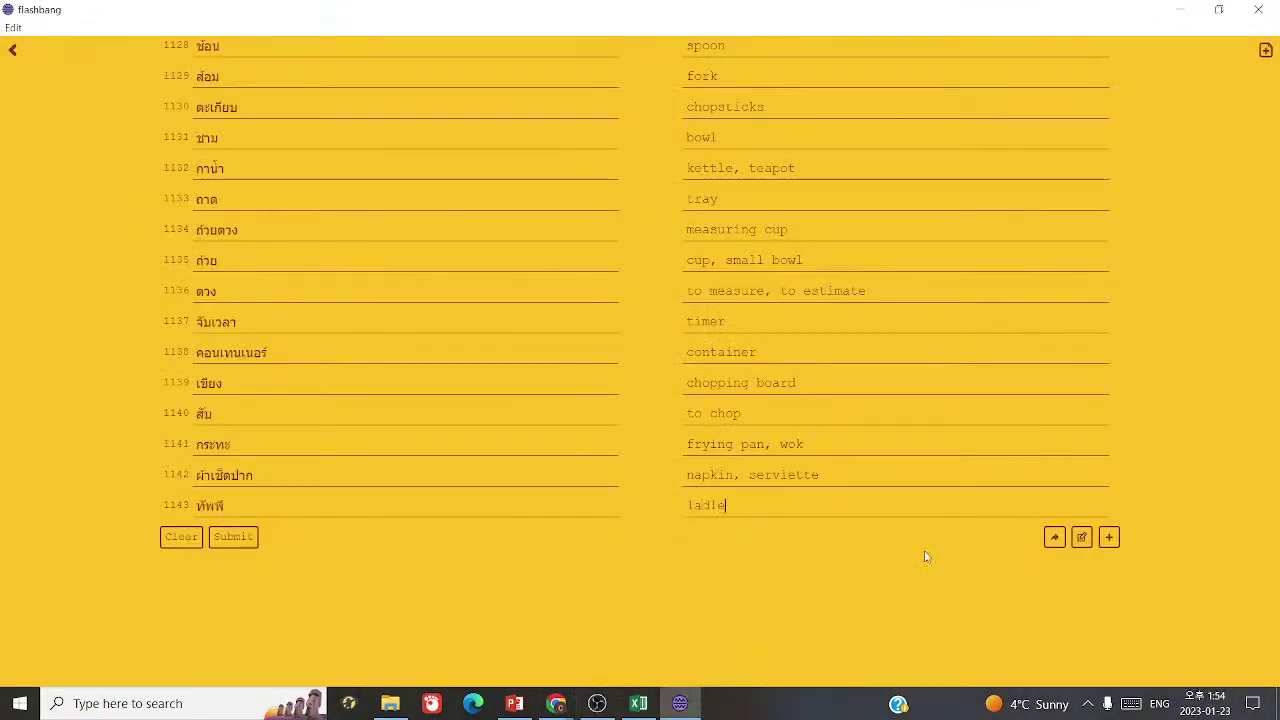
click(1108, 537)
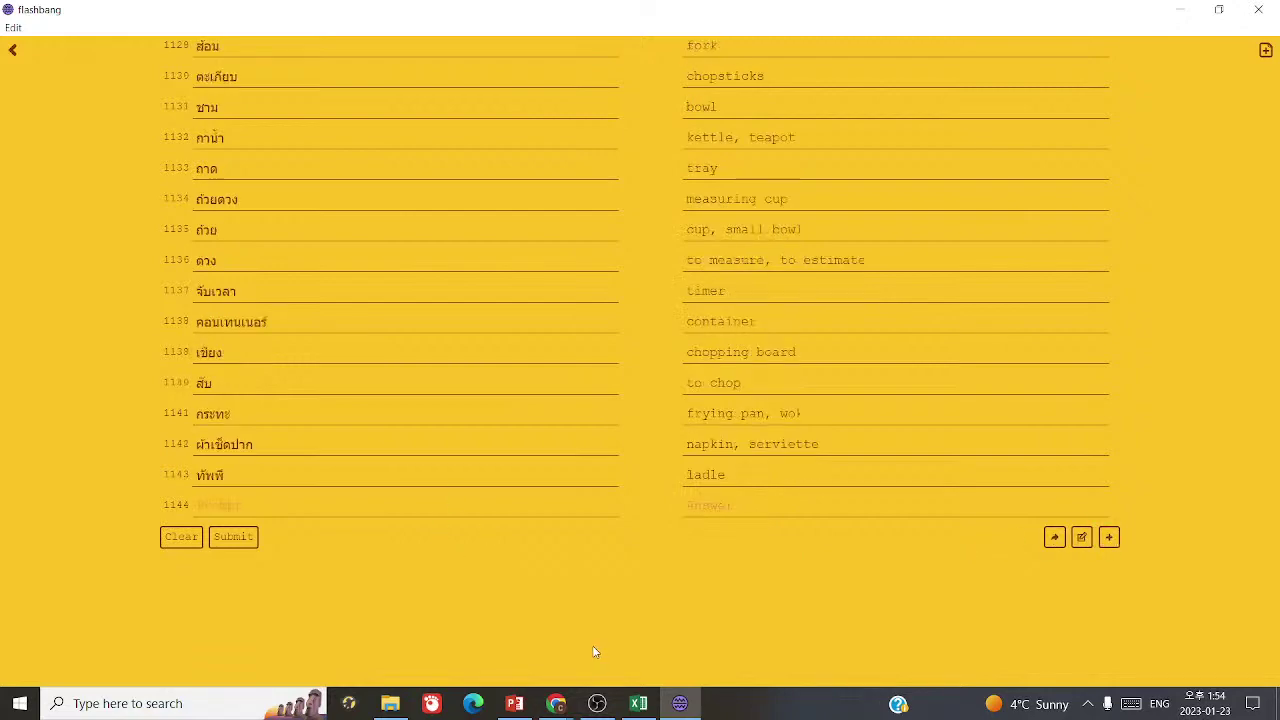
- Select the tukul-hammer entry in the Excel word list as the next word to translate
click(638, 703)
click(1015, 438)
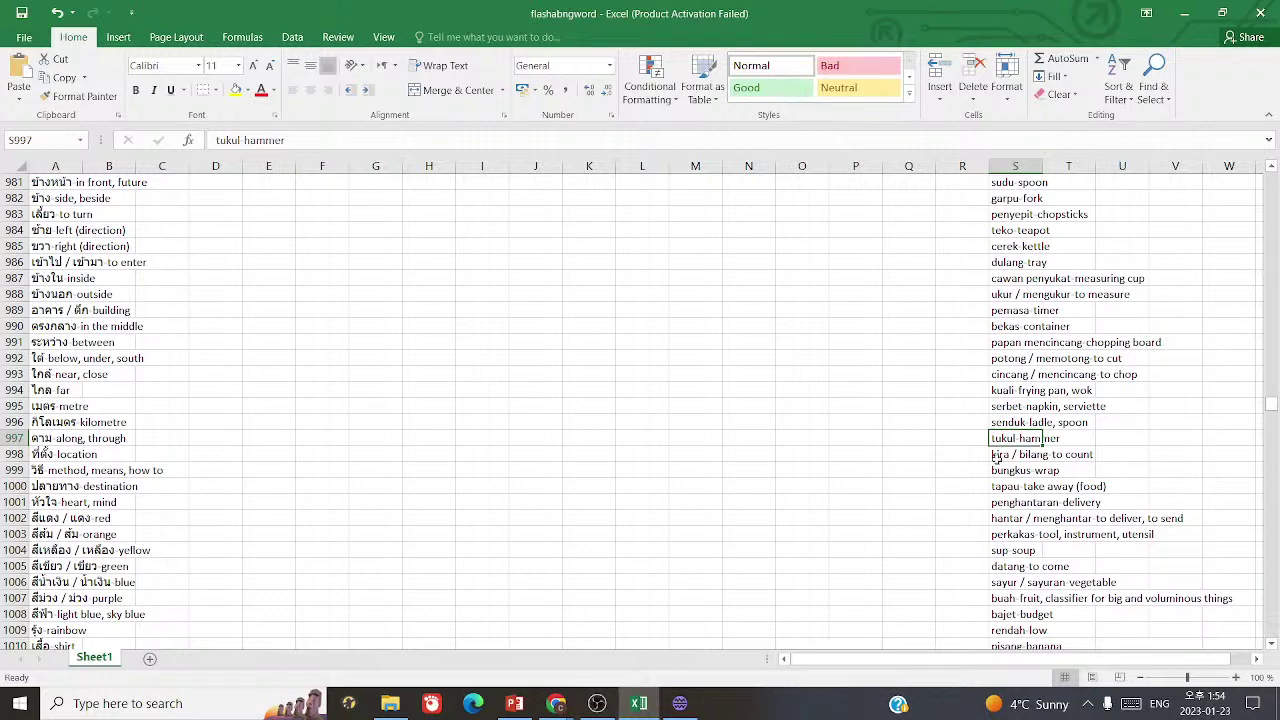
click(518, 701)
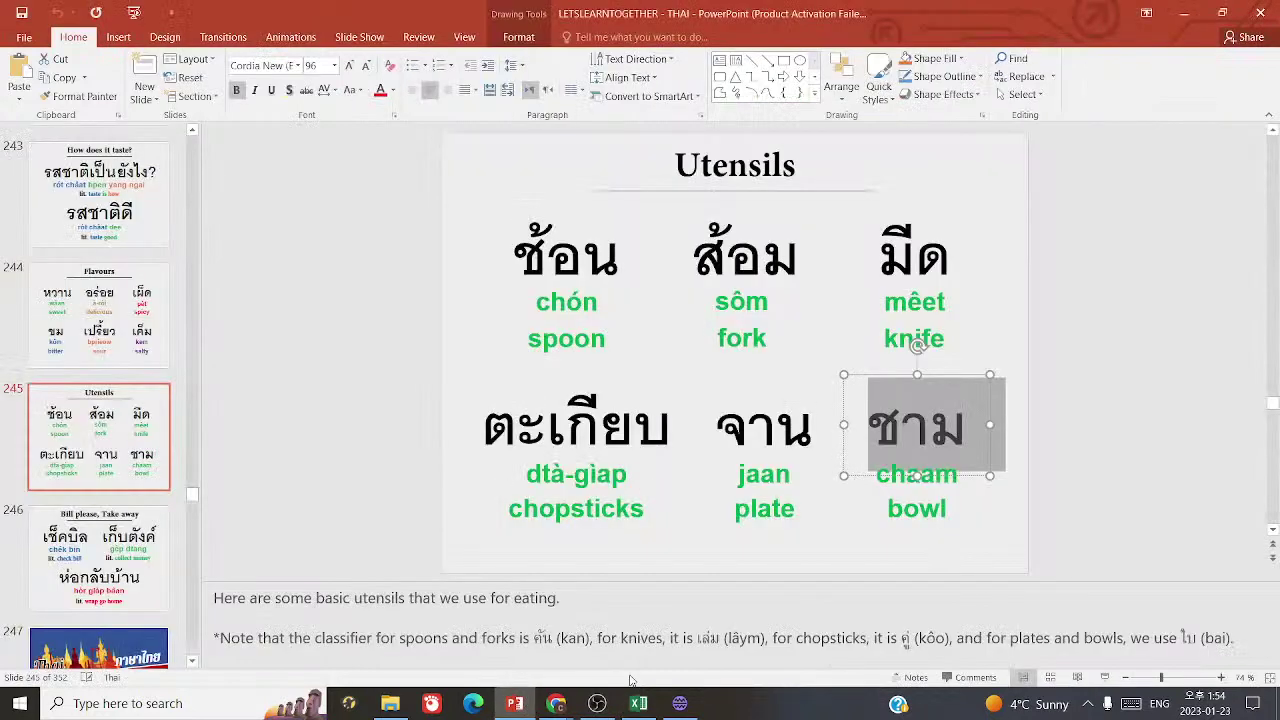
click(677, 705)
click(636, 706)
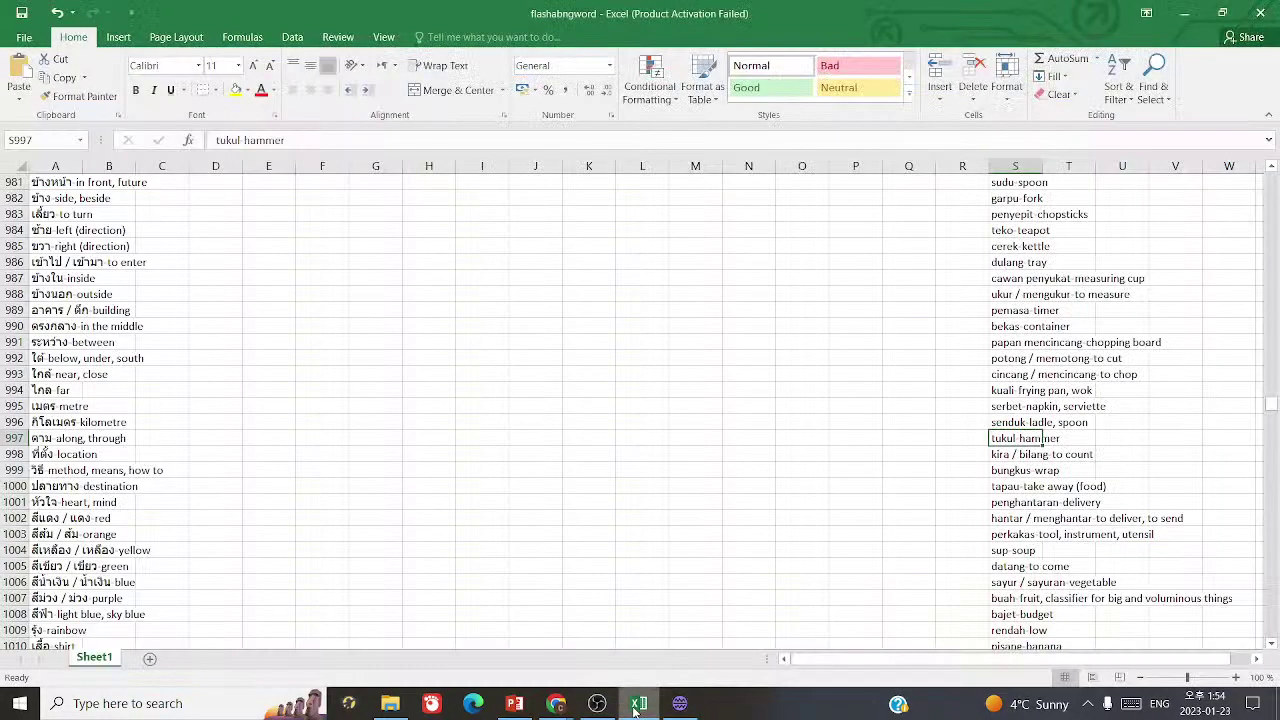
mouse_move(506, 711)
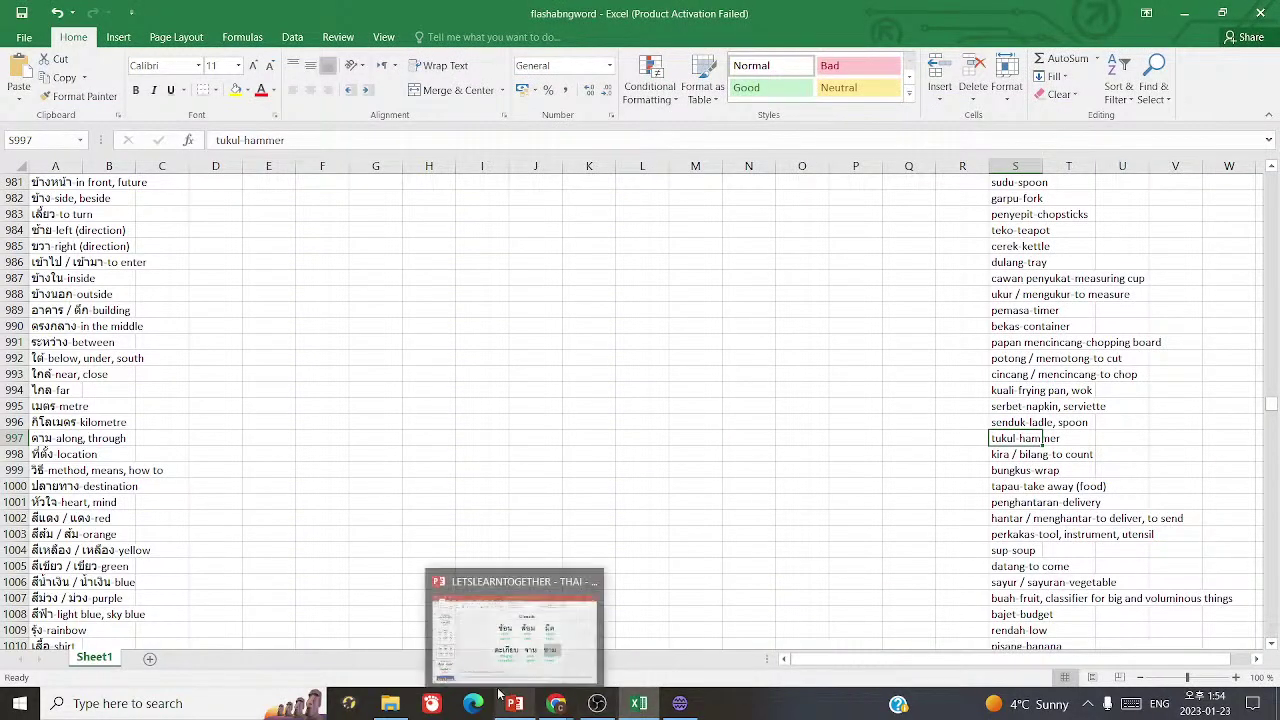
click(506, 711)
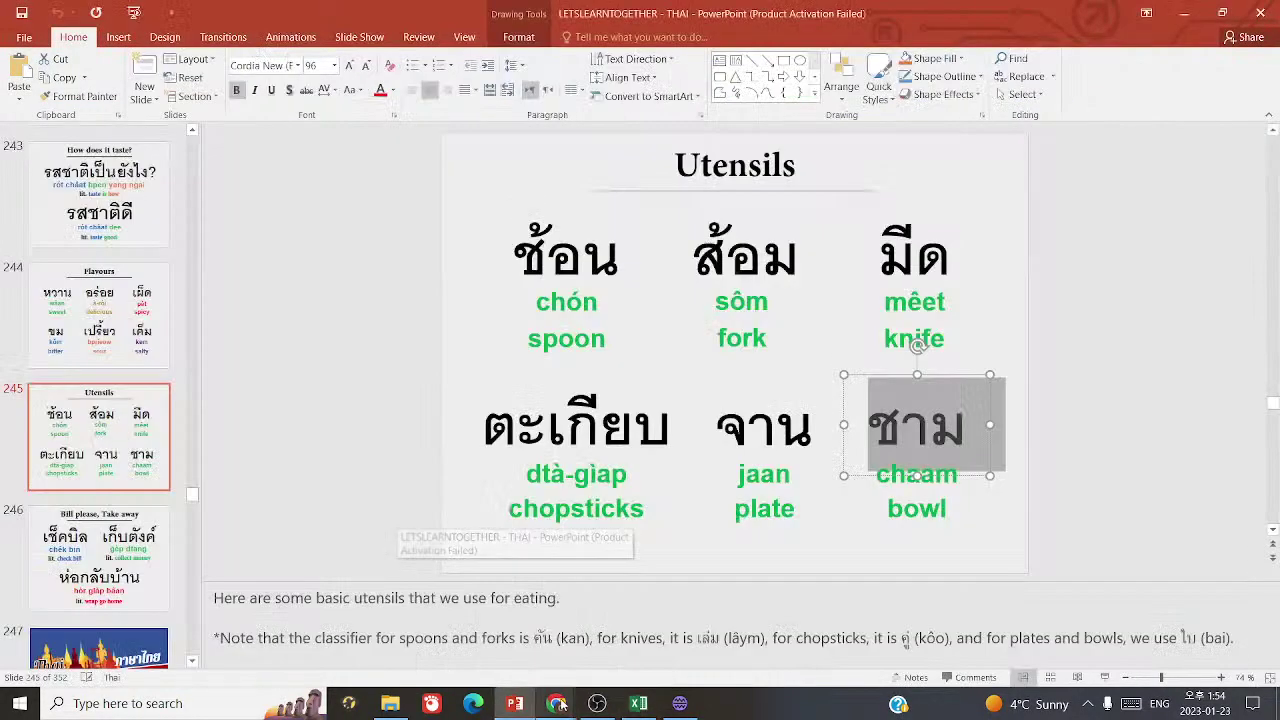
- Translate "hammer" into Thai in Google Translate, listen to the pronunciation and copy ค้อน
mouse_move(556, 703)
click(656, 620)
click(212, 12)
click(286, 286)
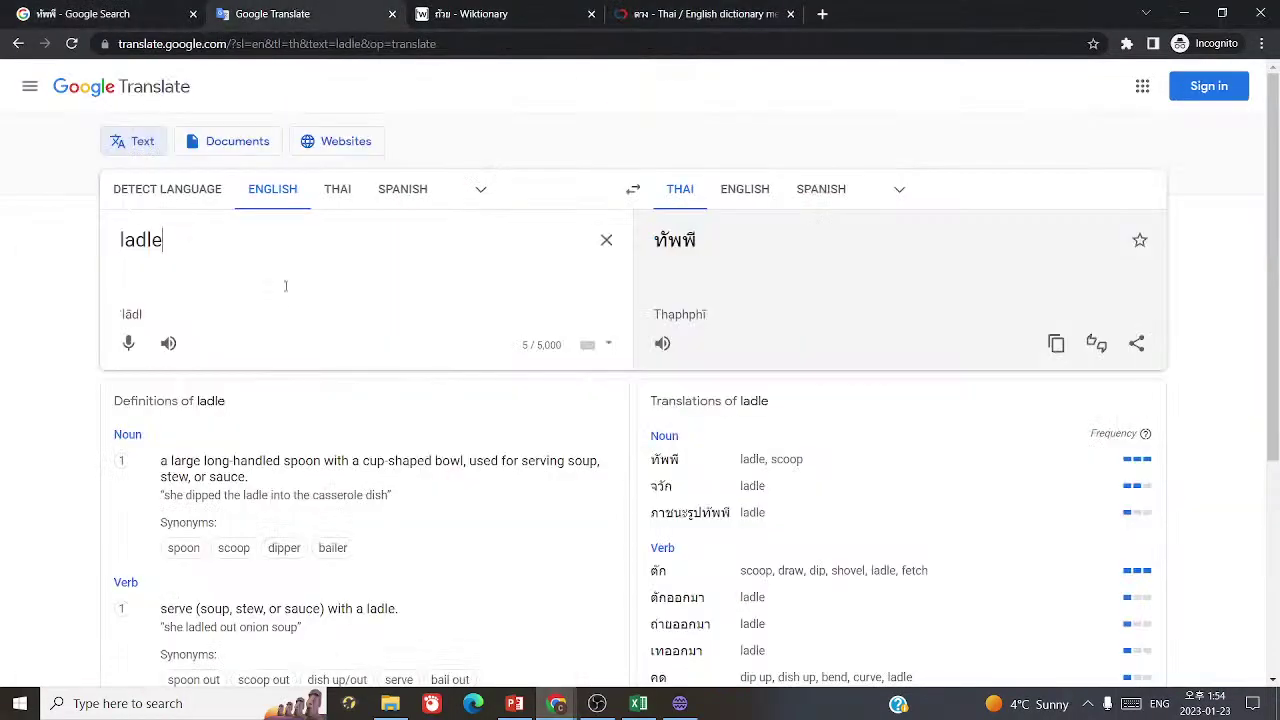
key(ctrl+a)
text(hammer)
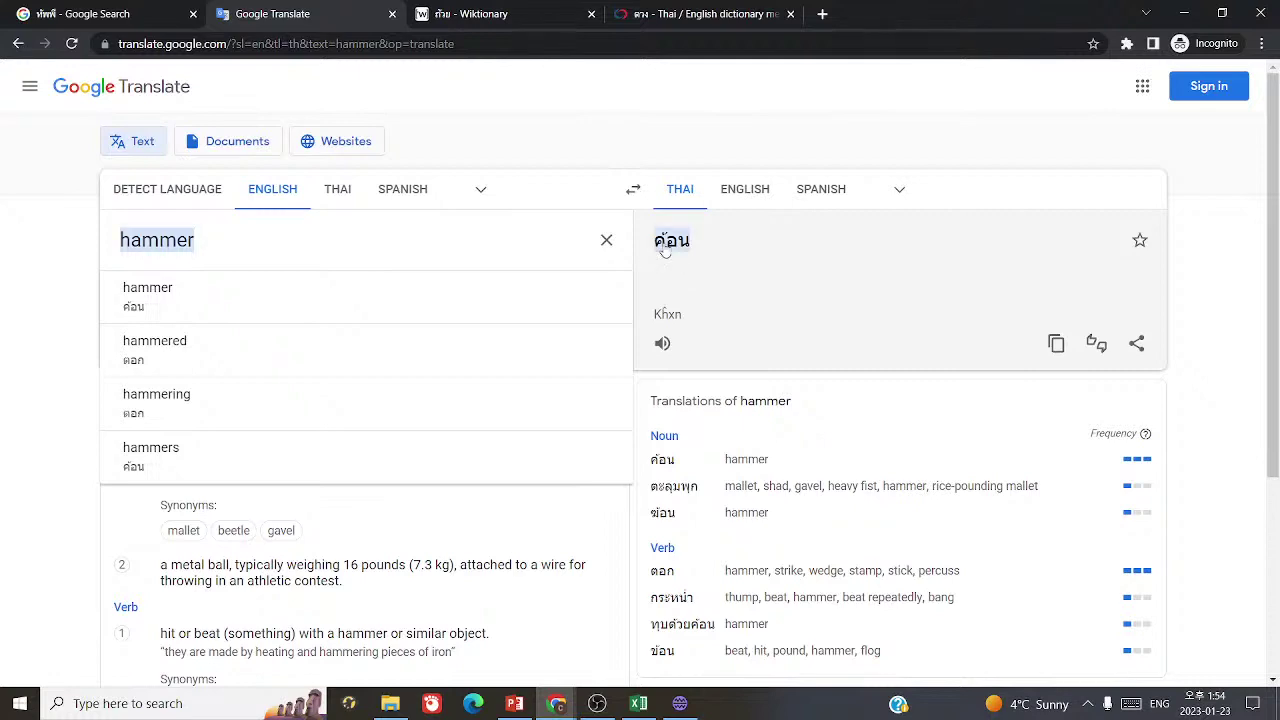
click(662, 343)
drag(651, 245, 723, 255)
key(ctrl+c)
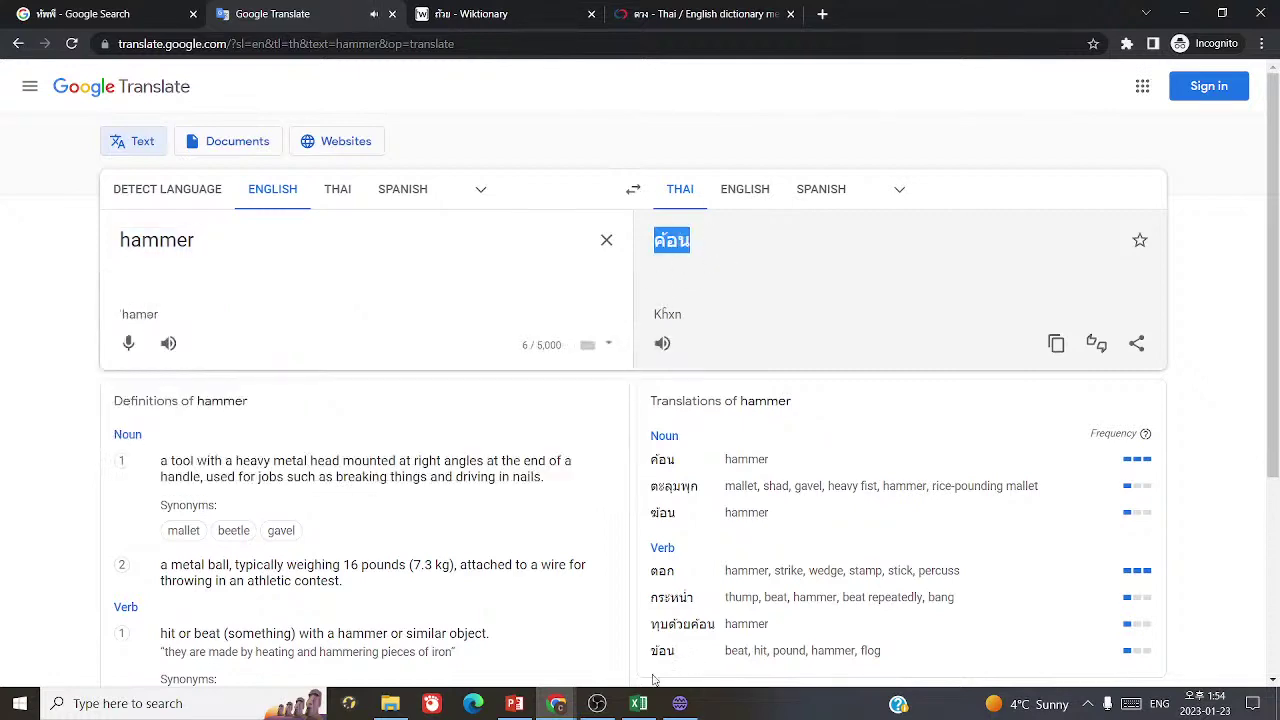
- Search the Excel word list for ค้อน and enter it in flashbang row 1144 with the answer "hammer"
key(alt+Tab)
key(ctrl+f)
key(ctrl+v)
click(722, 607)
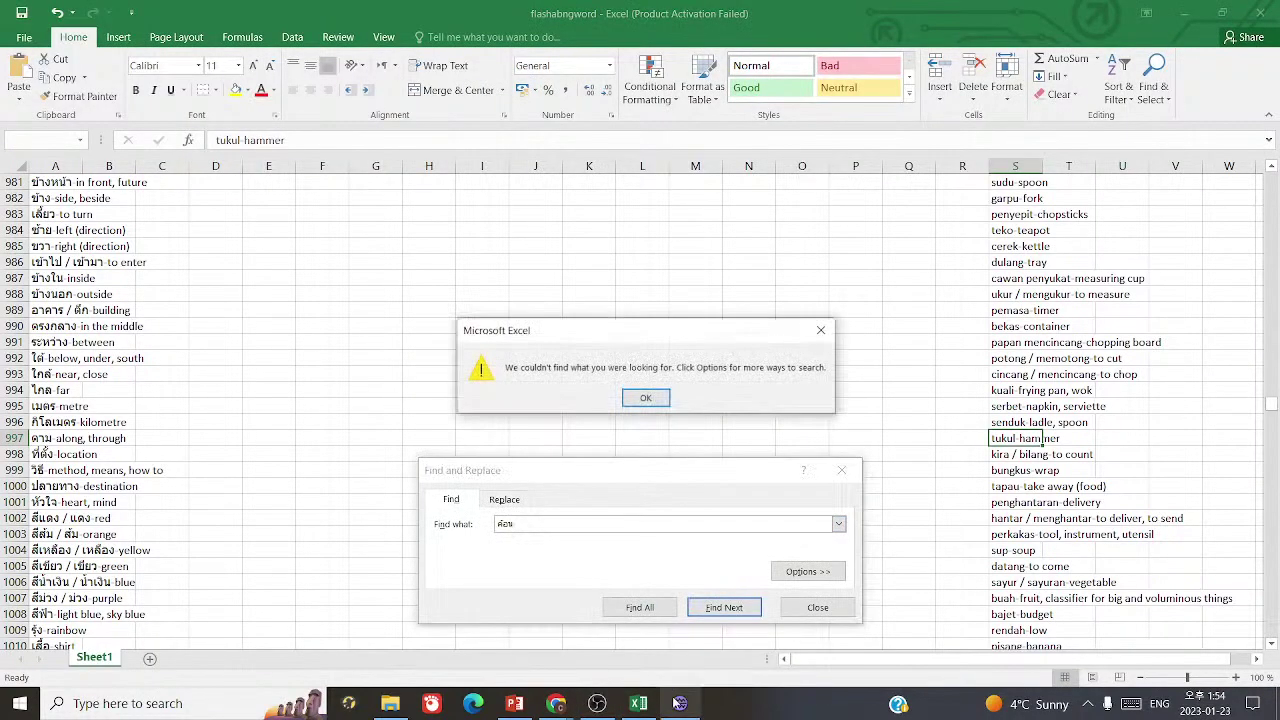
key(alt+Tab)
text(hammer)
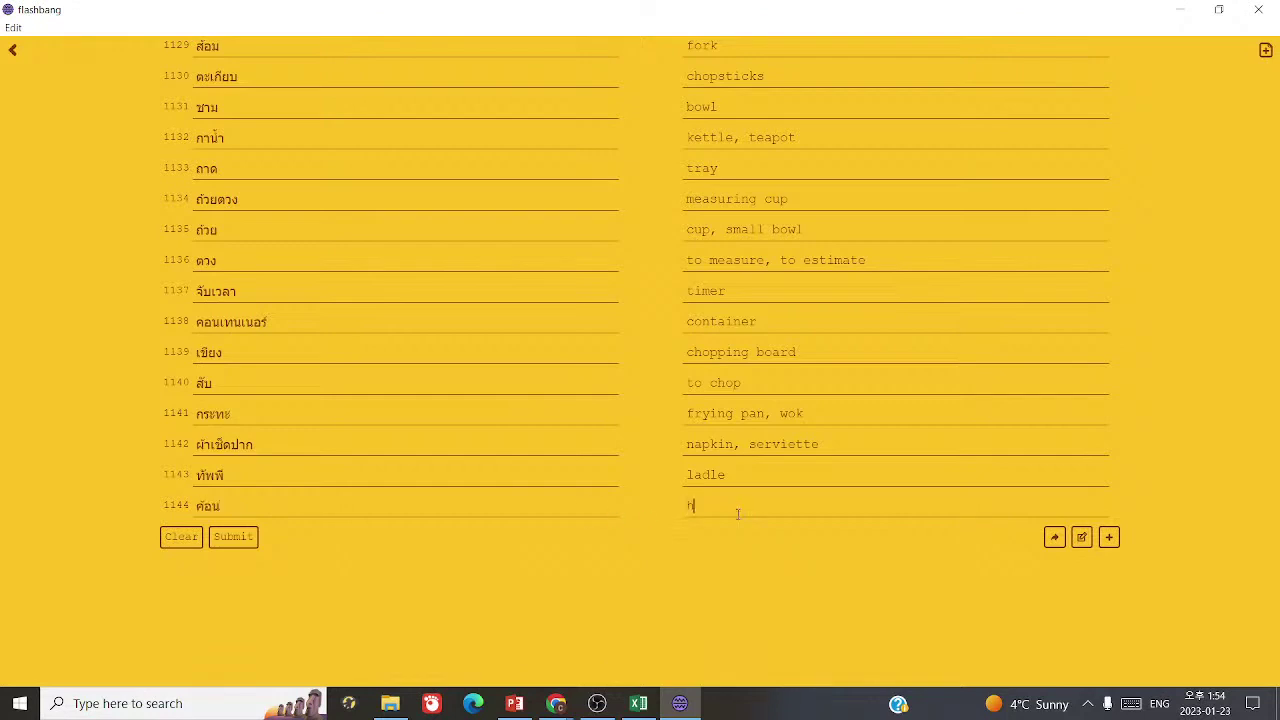
- Look up ค้อน on Wiktionary and read its Thai noun meanings and classifiers
click(556, 703)
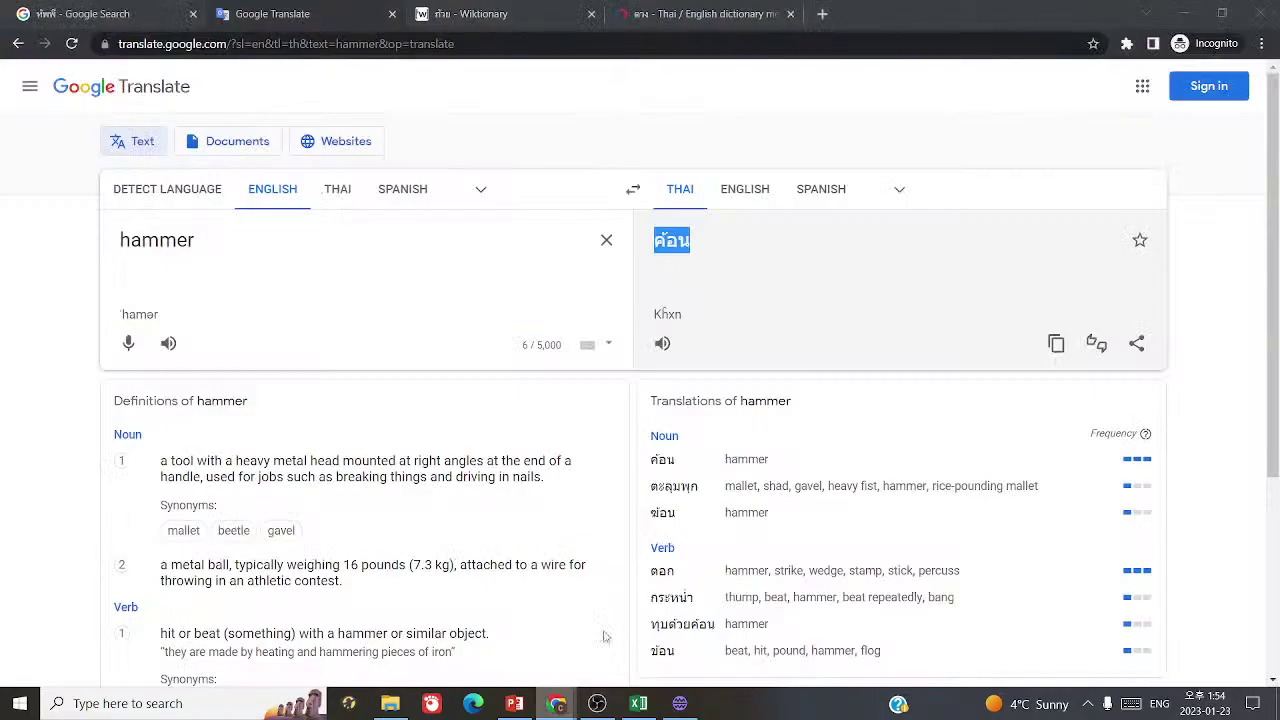
click(497, 12)
scroll(1206, 125, up, 3)
click(1228, 97)
key(ctrl+v)
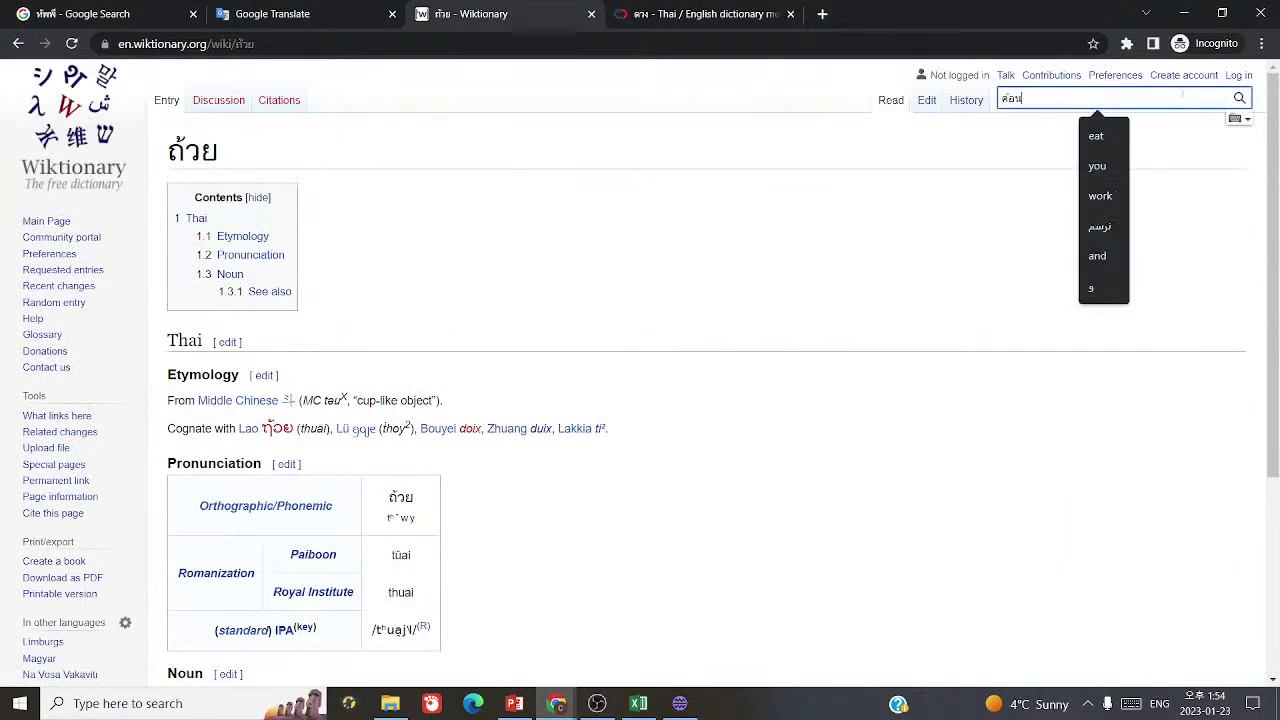
click(1238, 100)
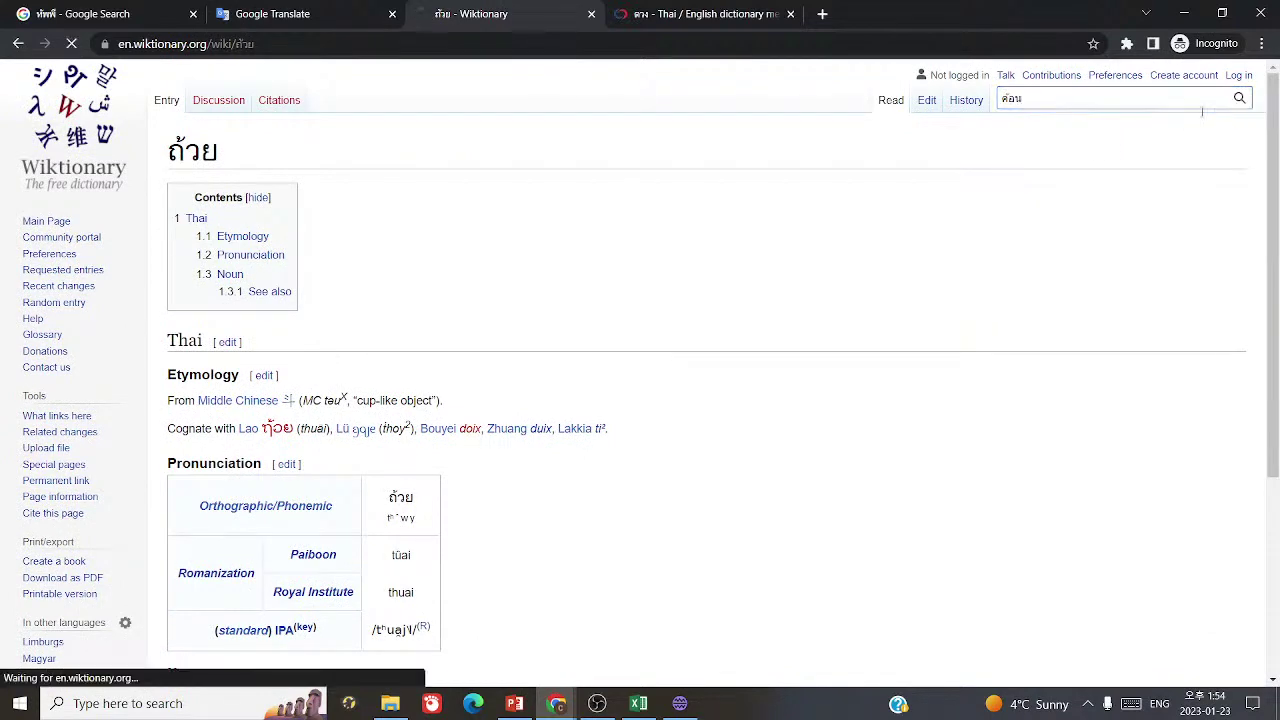
scroll(625, 464, down, 4)
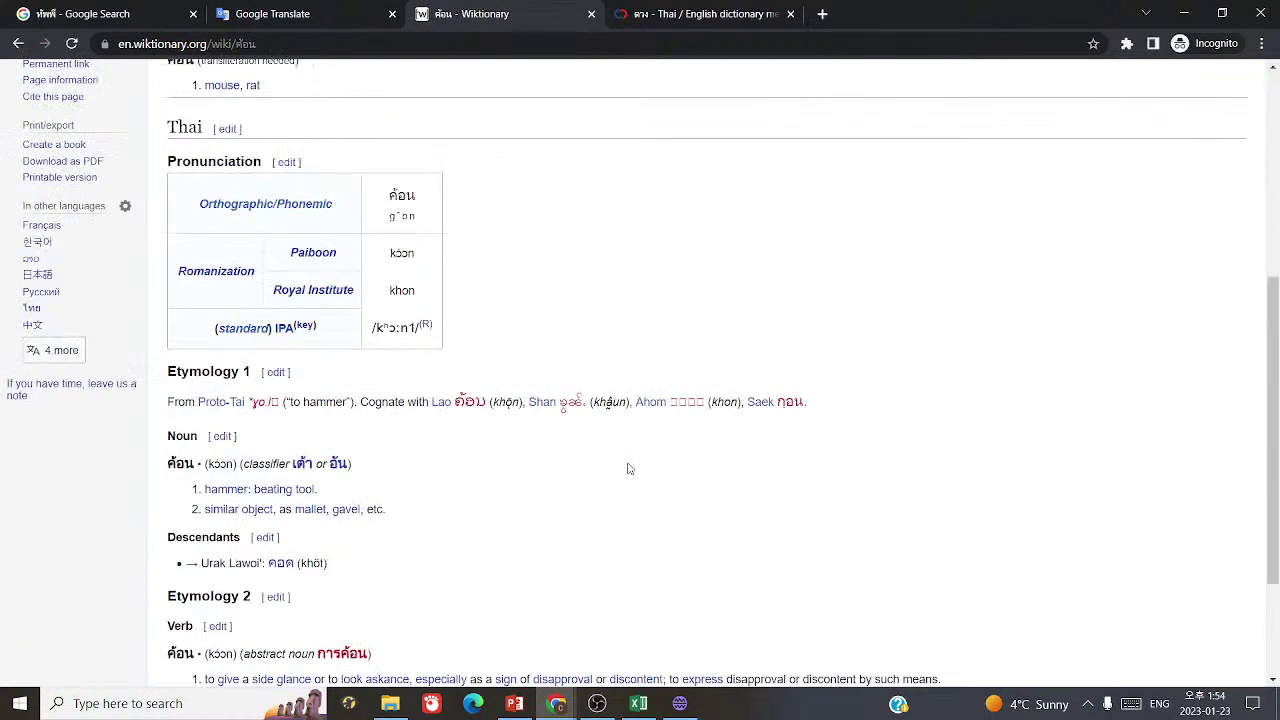
scroll(409, 517, down, 1)
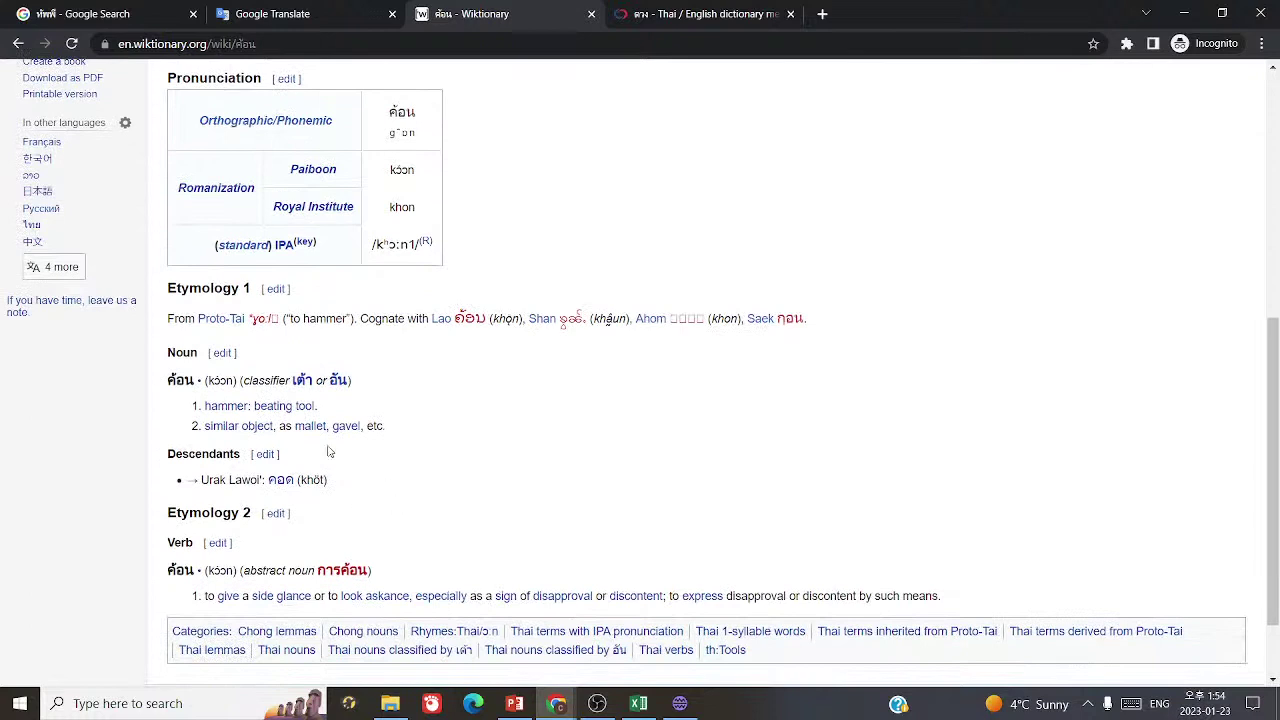
- Open the classifier เต้า from the ค้อน entry in a new tab and examine its meanings
click(303, 384)
right_click(303, 384)
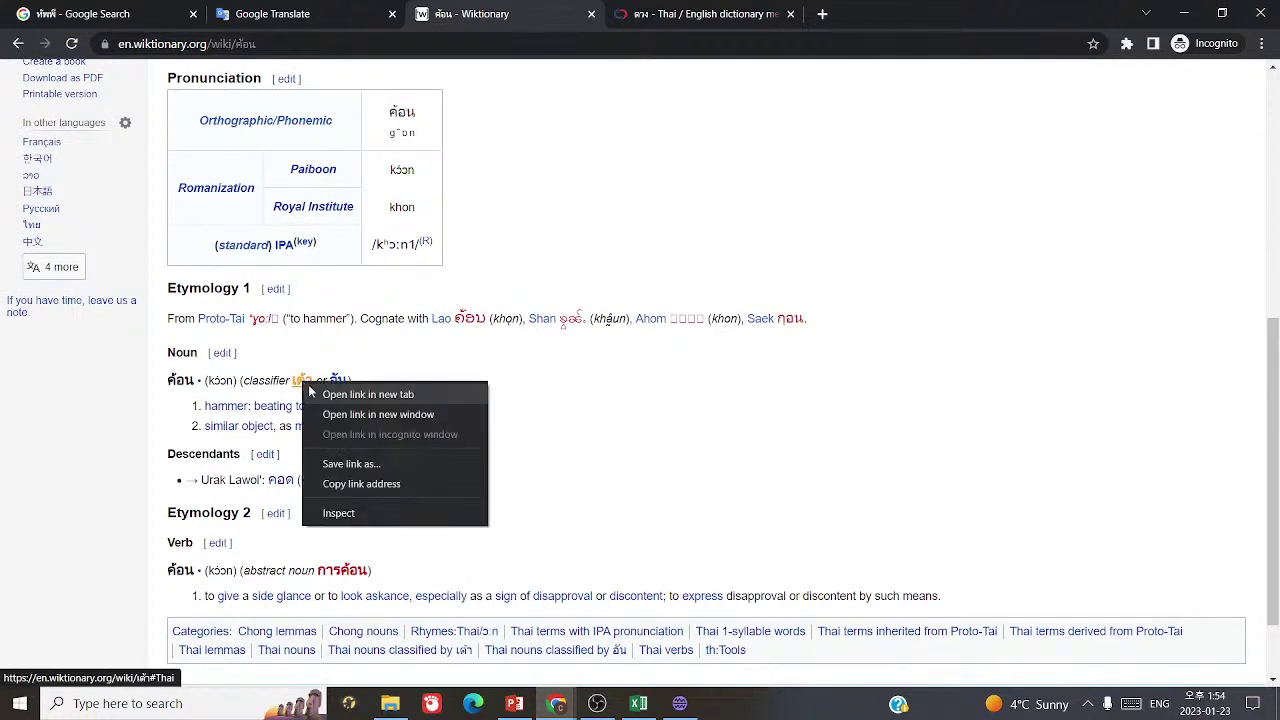
click(320, 392)
key(ctrl+Tab)
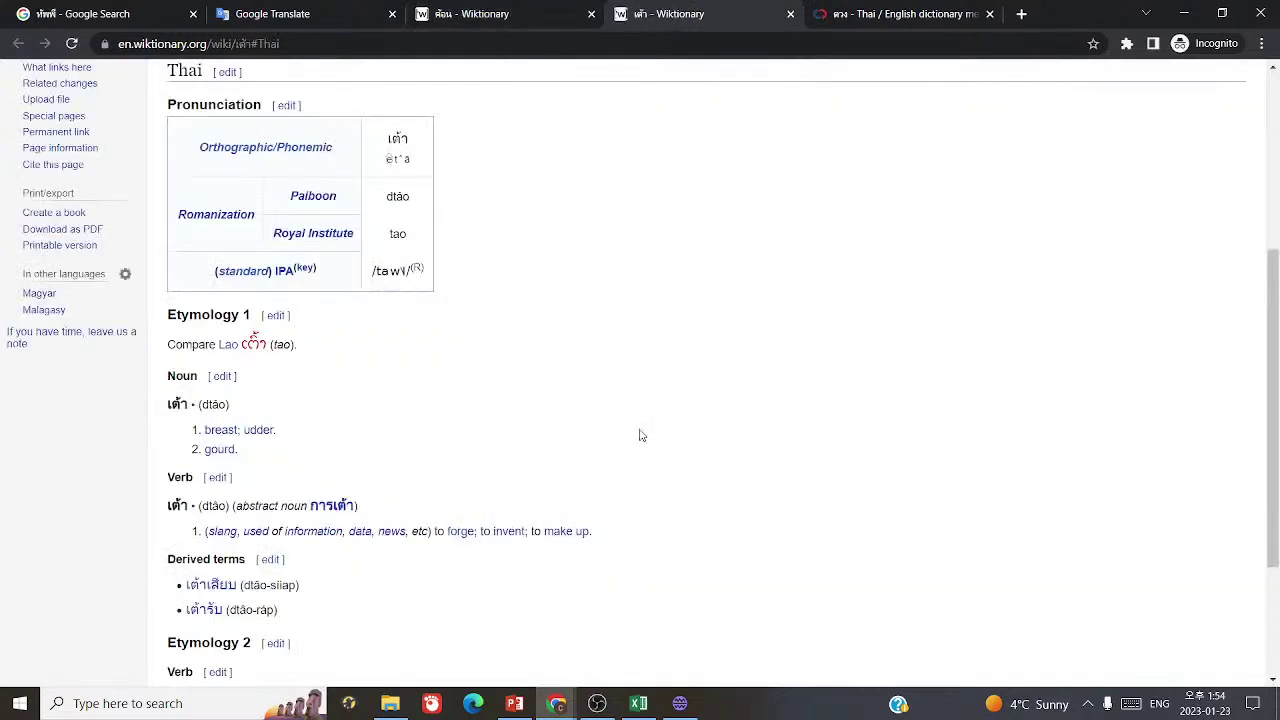
scroll(641, 436, down, 2)
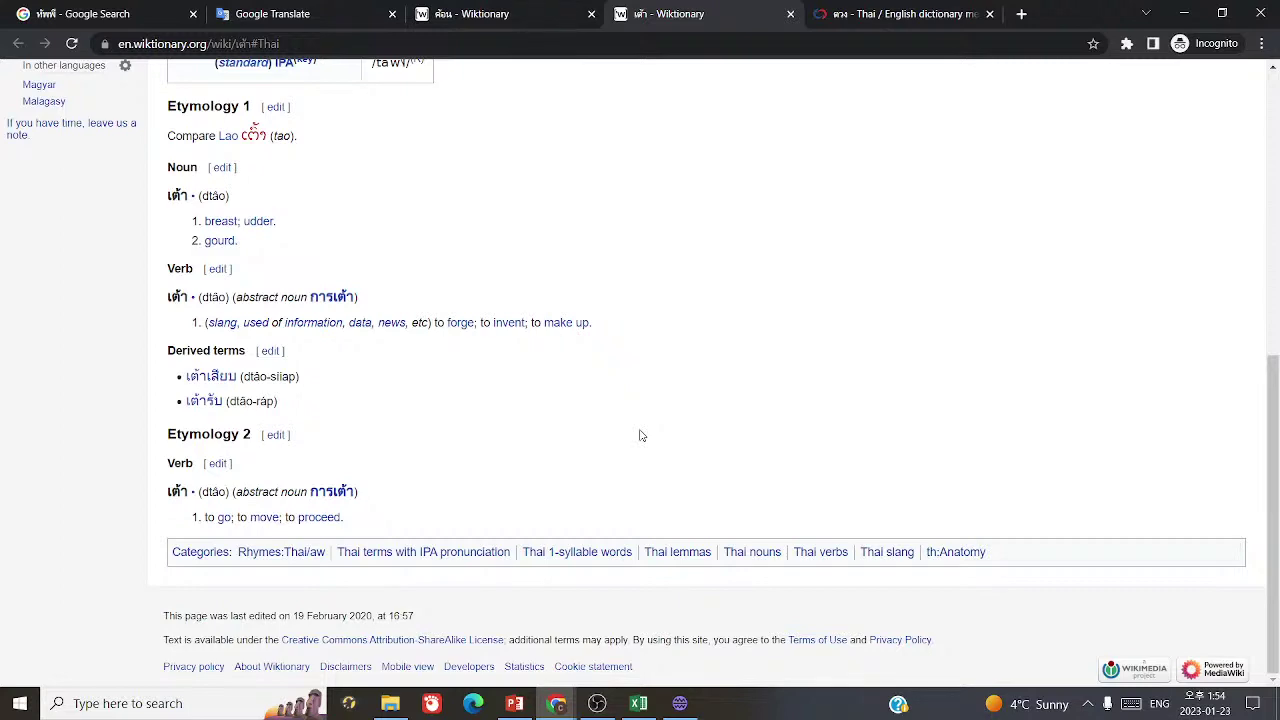
scroll(641, 436, up, 5)
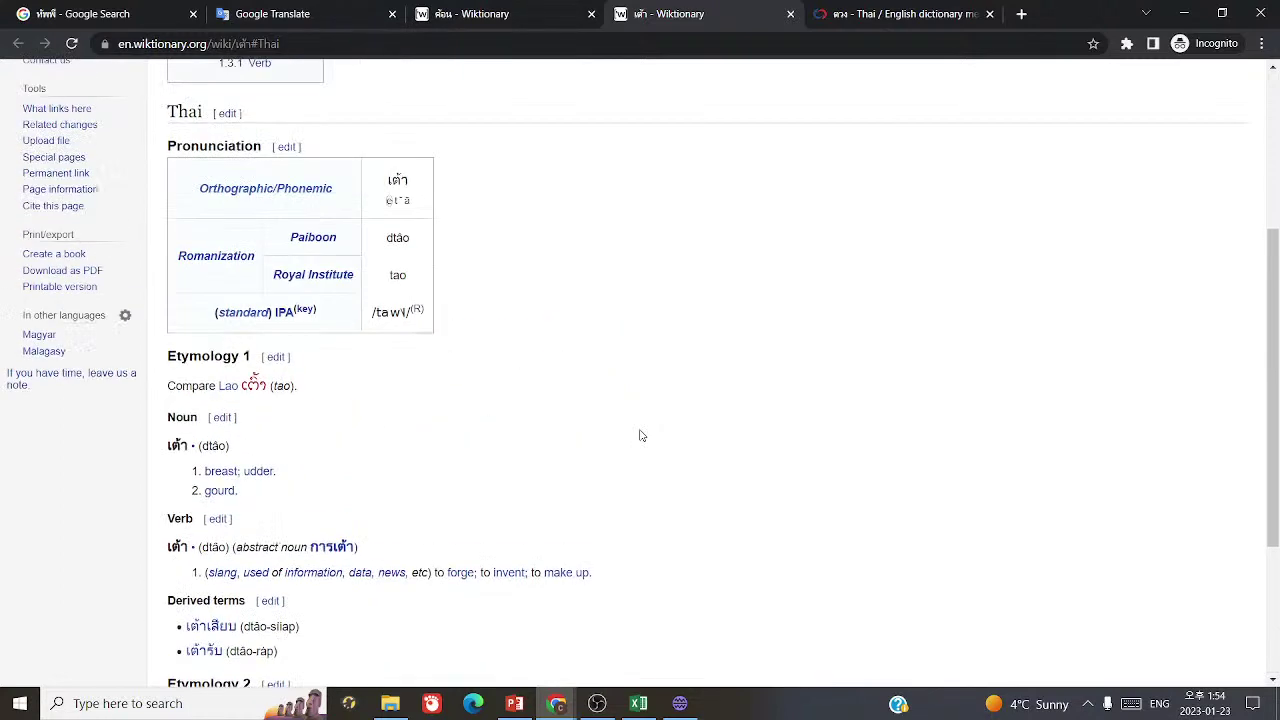
- Copy เต้า from Wiktionary, look it up on thai2english and examine its meaning and example phrases
double_click(161, 100)
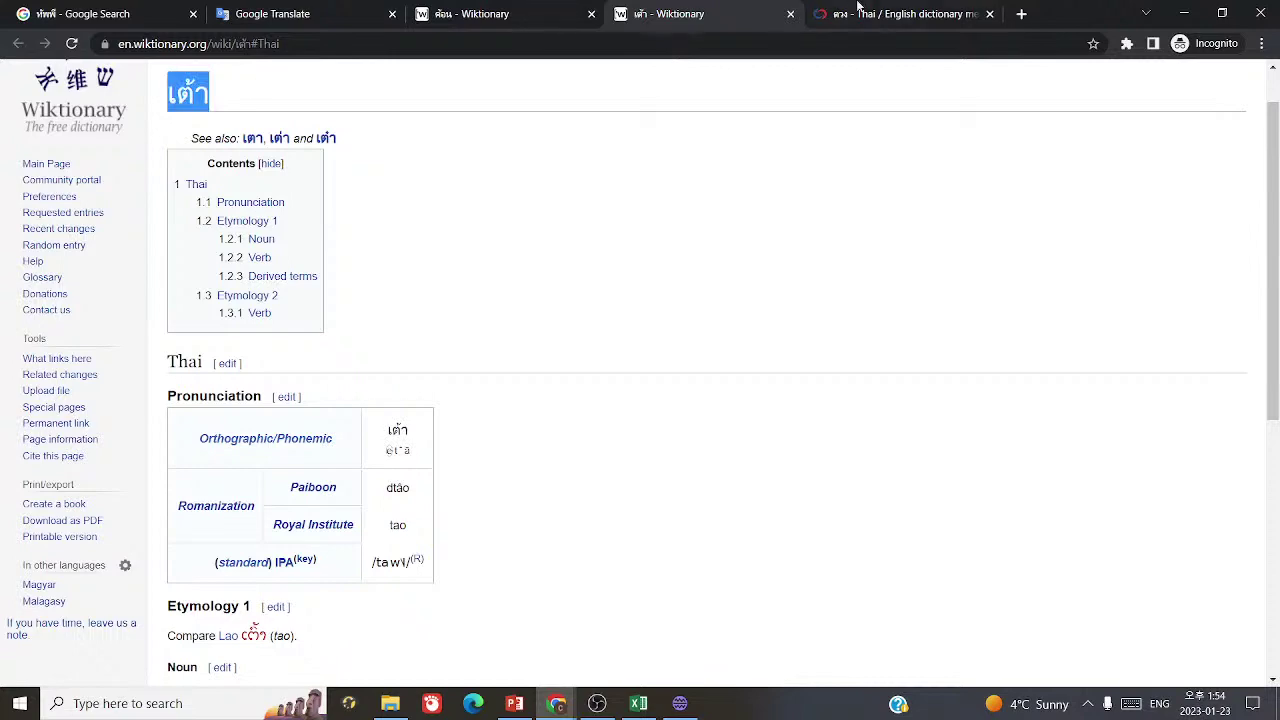
click(866, 12)
scroll(870, 318, up, 5)
click(777, 223)
key(ctrl+a)
key(ctrl+v)
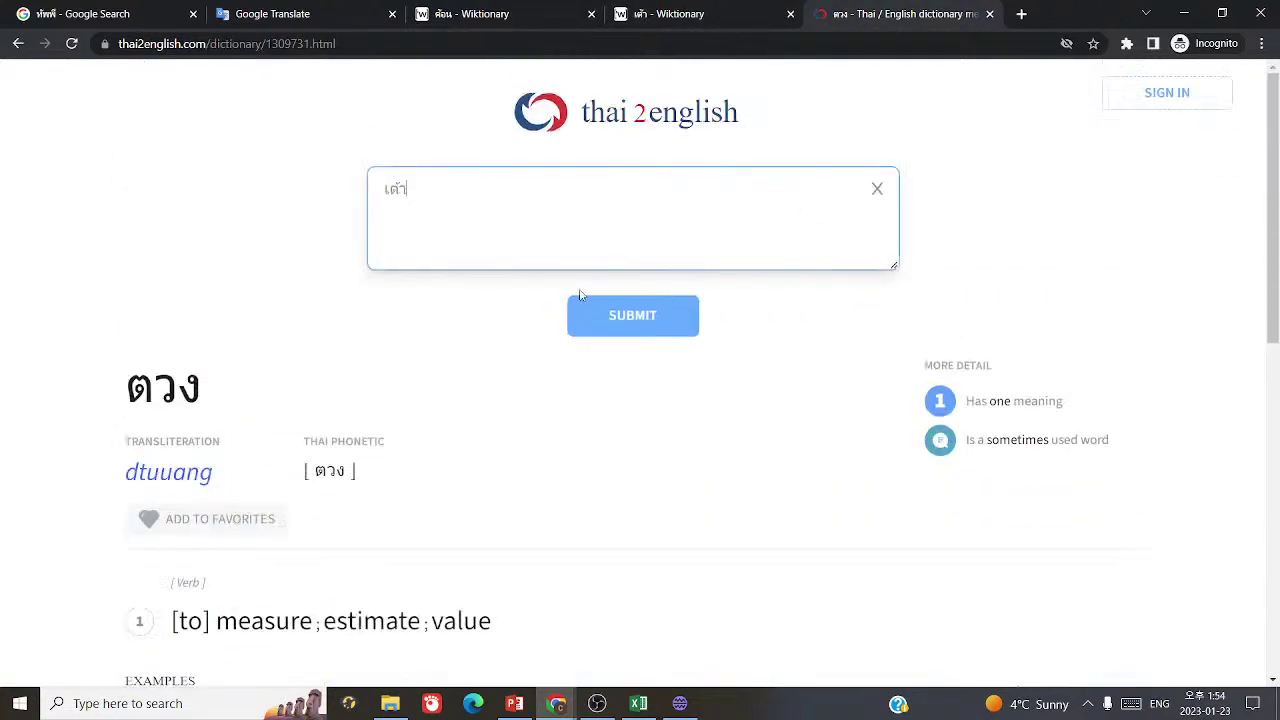
click(623, 320)
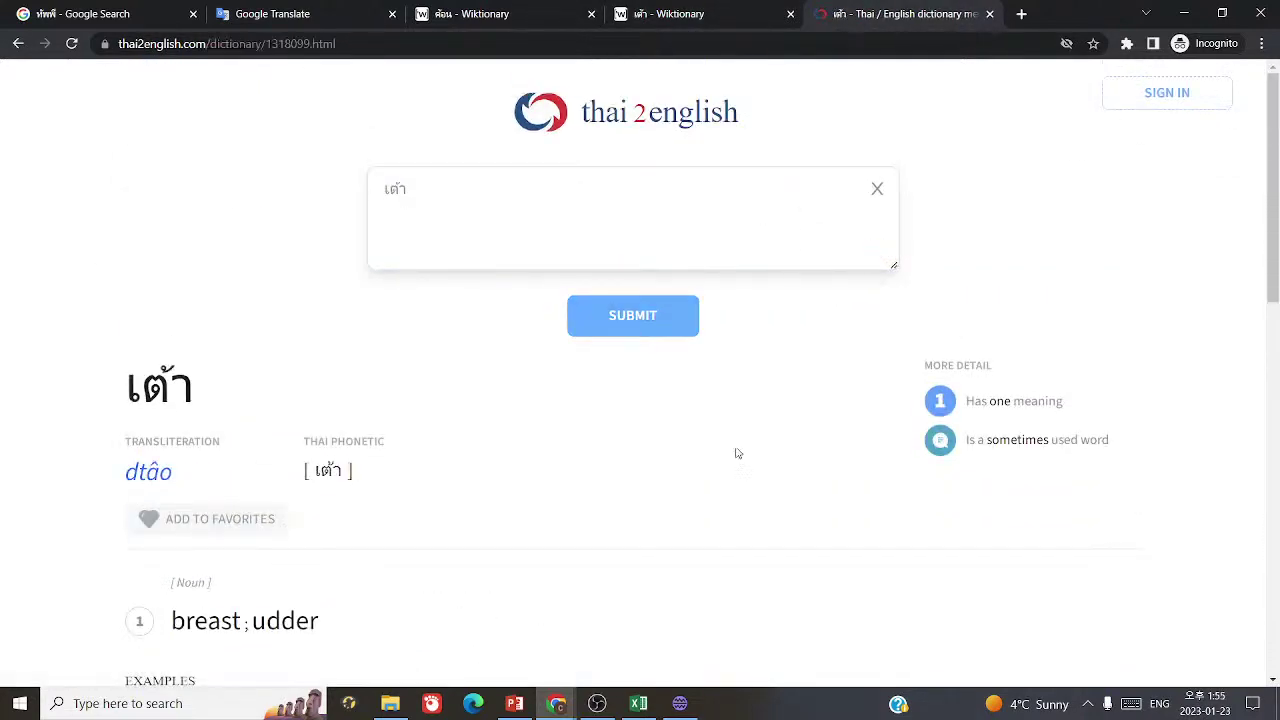
scroll(737, 451, down, 4)
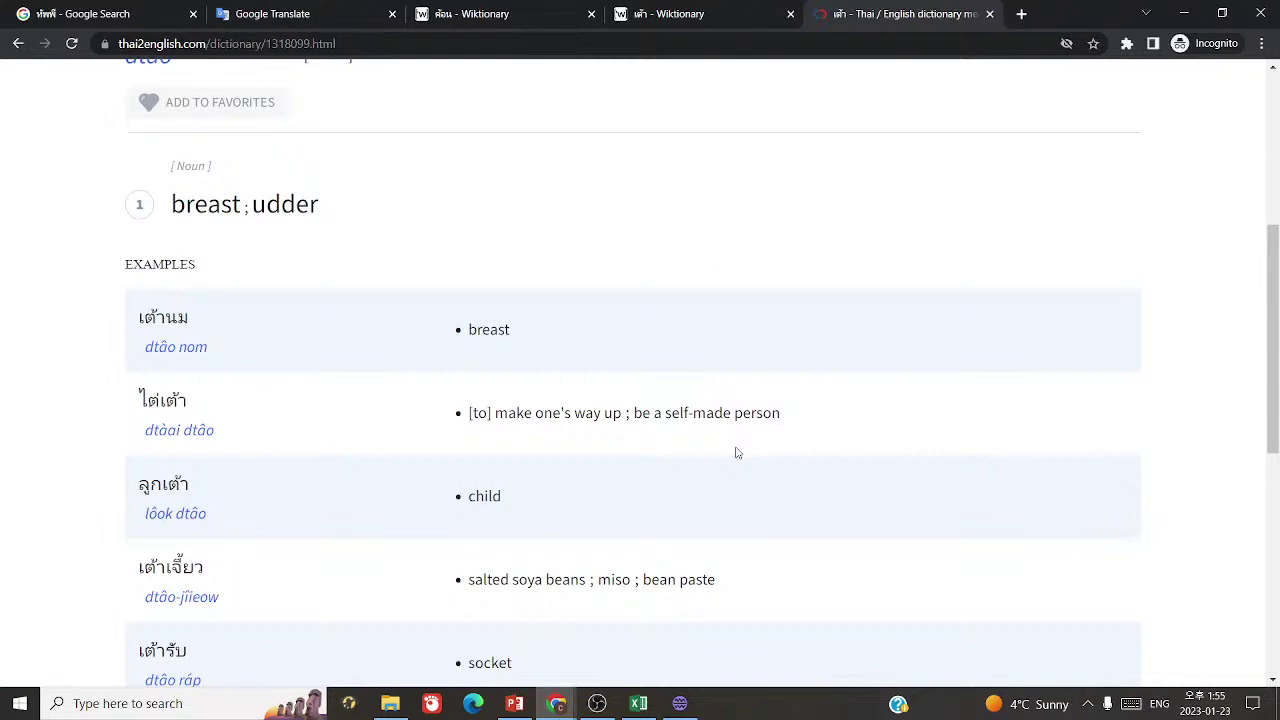
scroll(737, 452, down, 4)
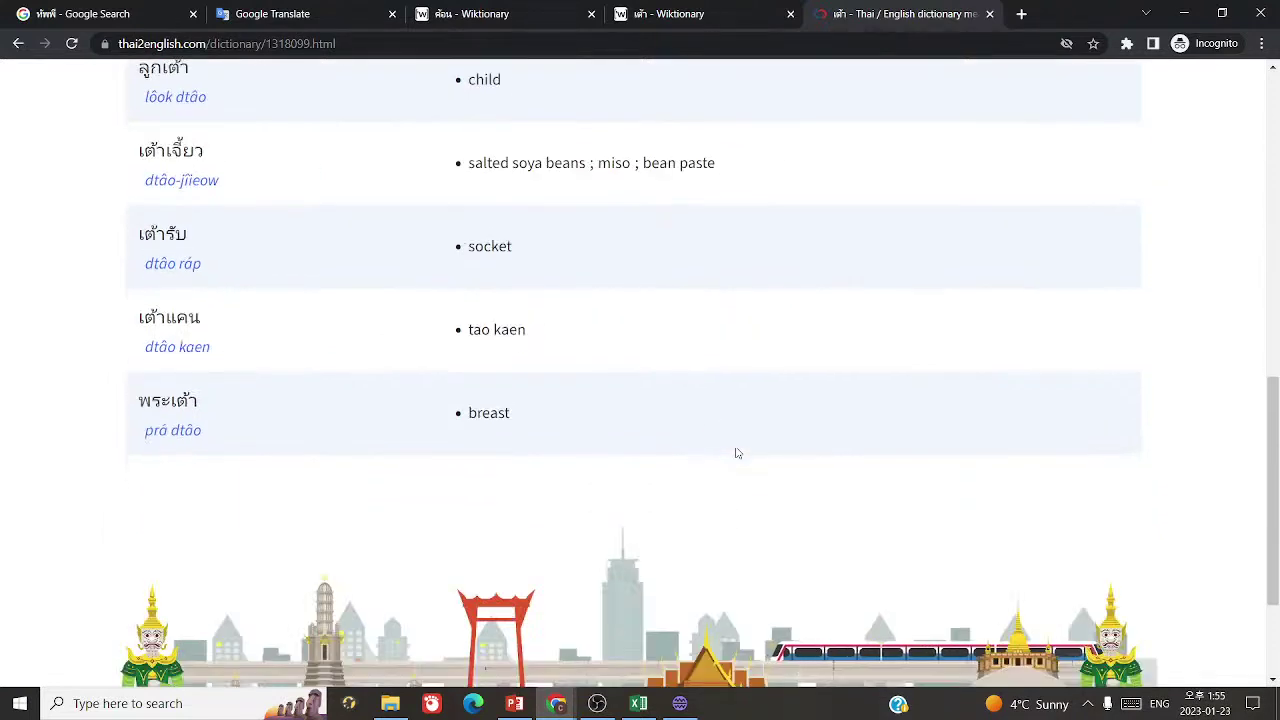
scroll(737, 452, up, 2)
scroll(737, 453, up, 2)
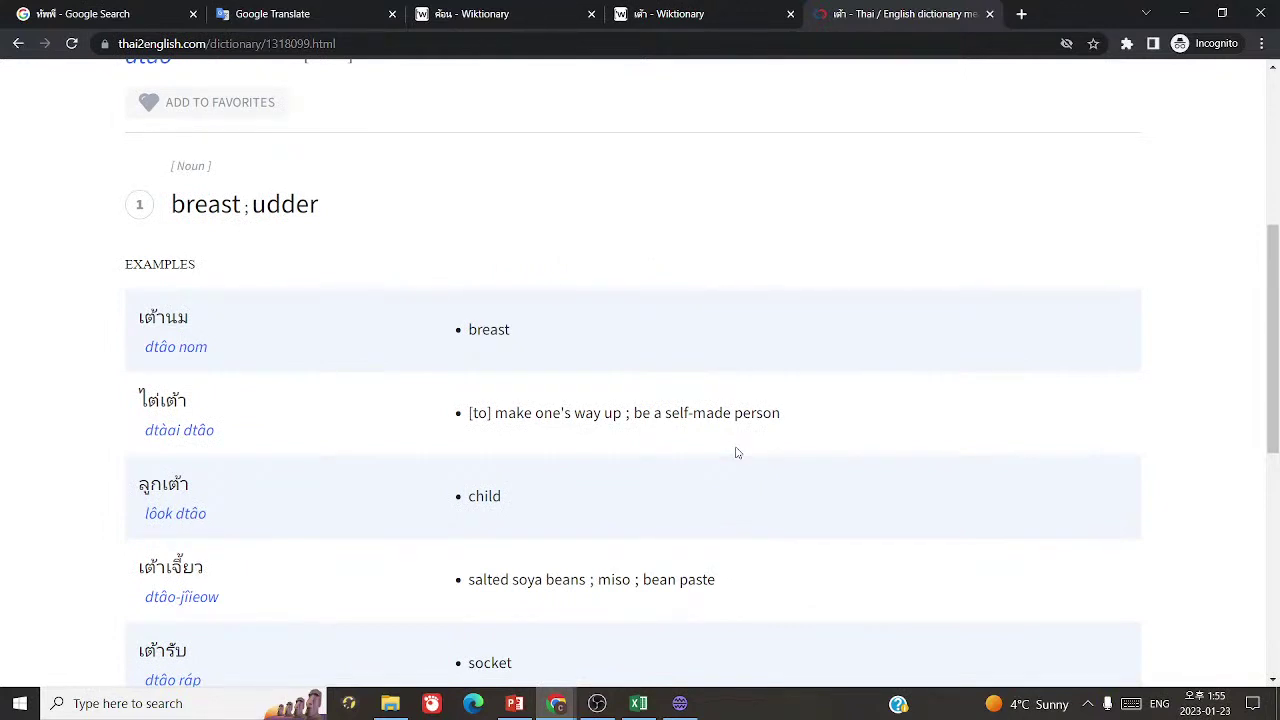
scroll(737, 452, down, 3)
- Search Google's web results for "เต้า classifier" and return to the Wiktionary entry for ค้อน to check its classifiers
click(83, 13)
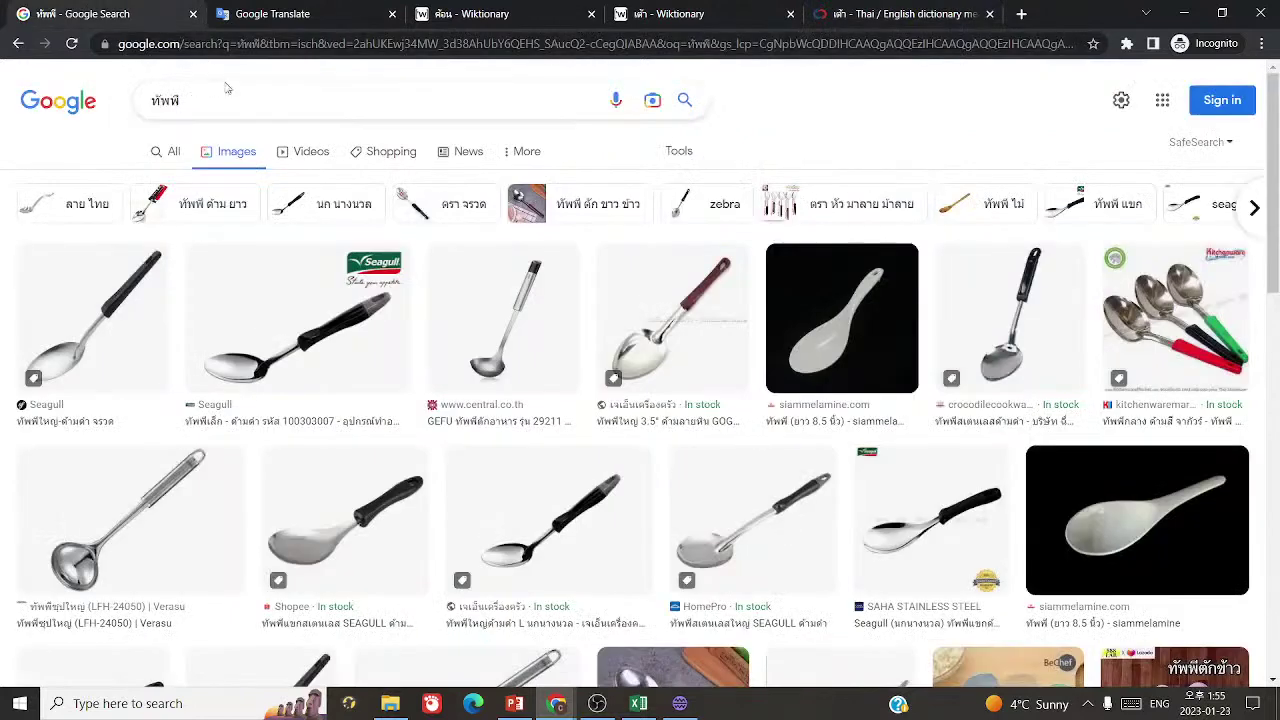
triple_click(239, 104)
text(เต่า classifier)
key(Return)
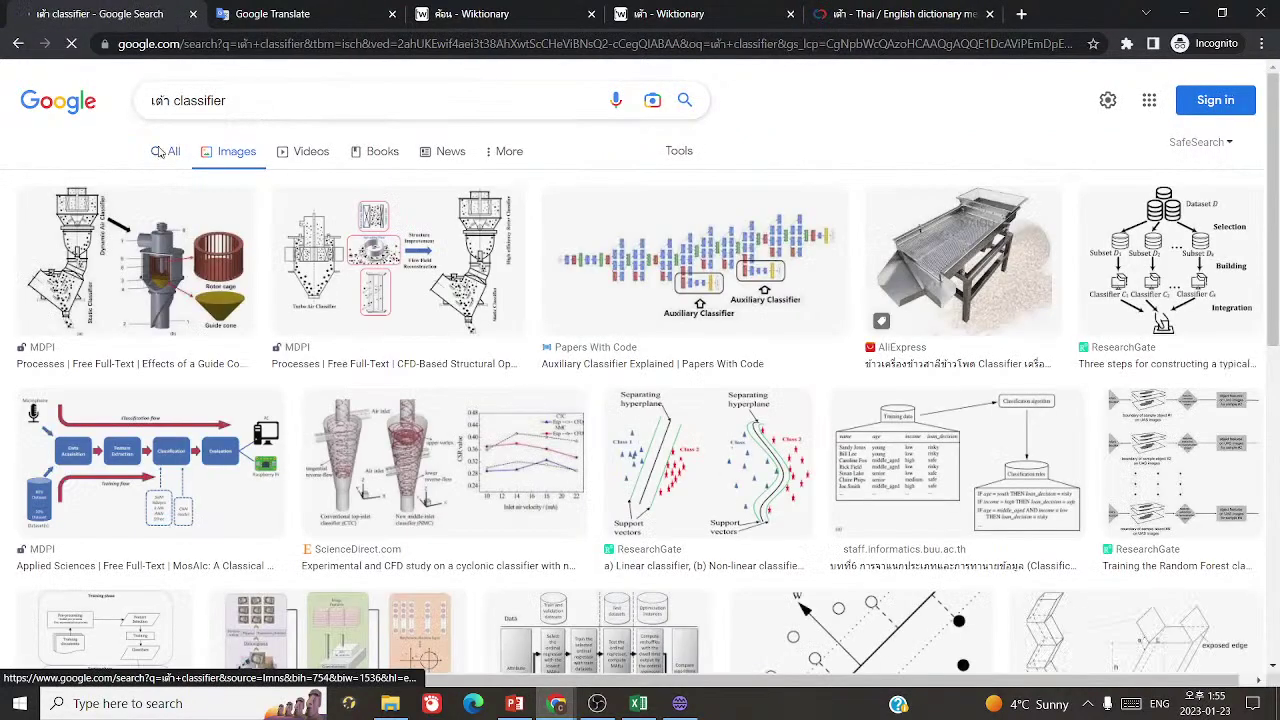
click(159, 152)
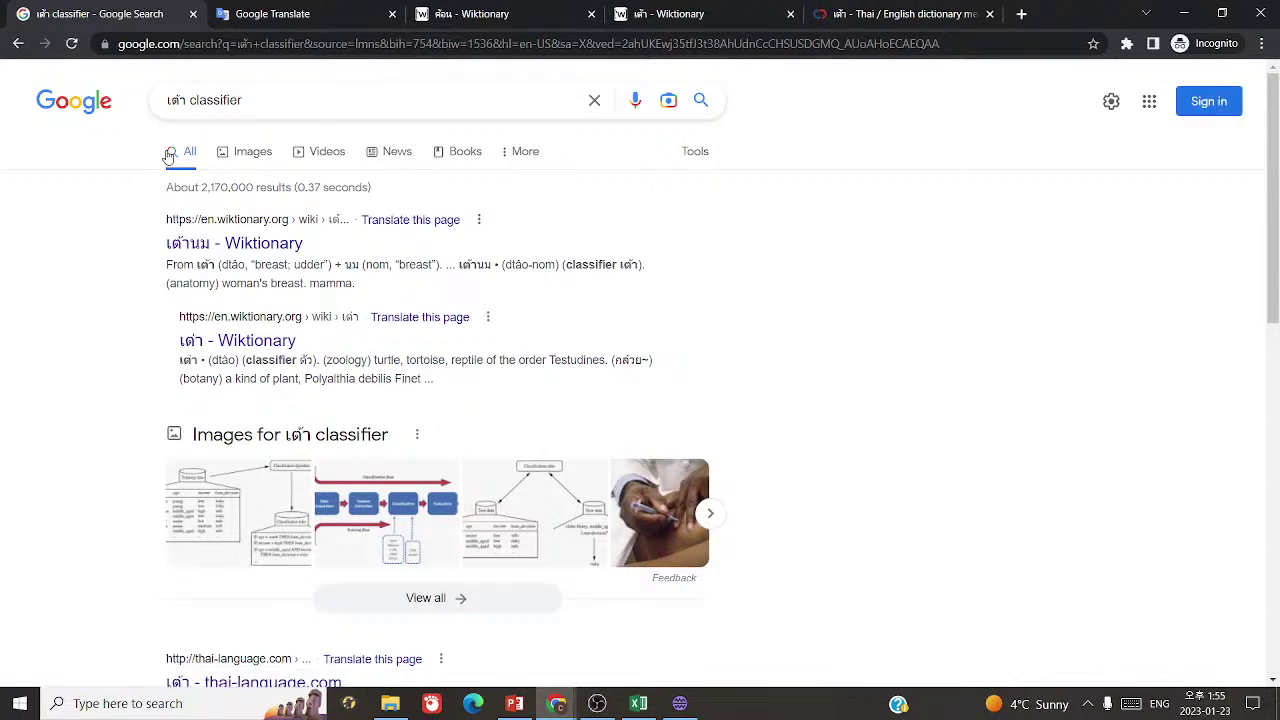
click(262, 12)
click(505, 13)
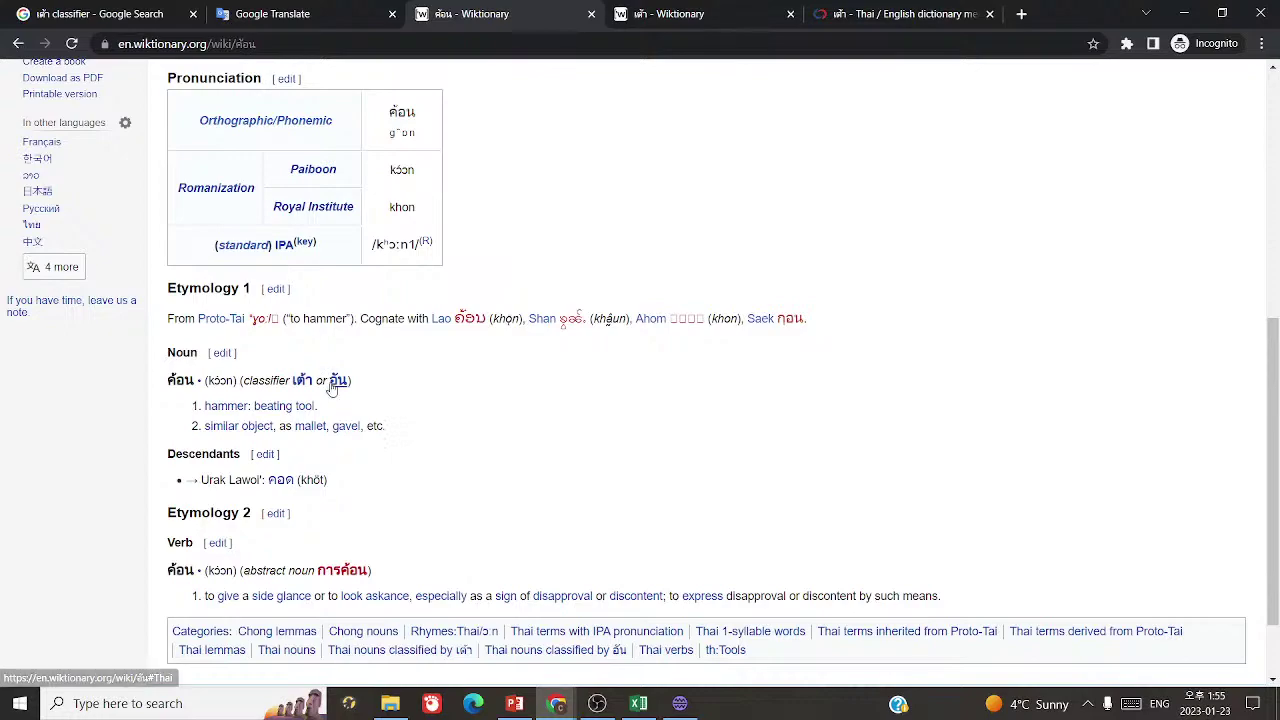
- Switch to the Thai lesson presentation in PowerPoint, open the "Bill please, Take away" slide and copy เช็คบิล
click(679, 703)
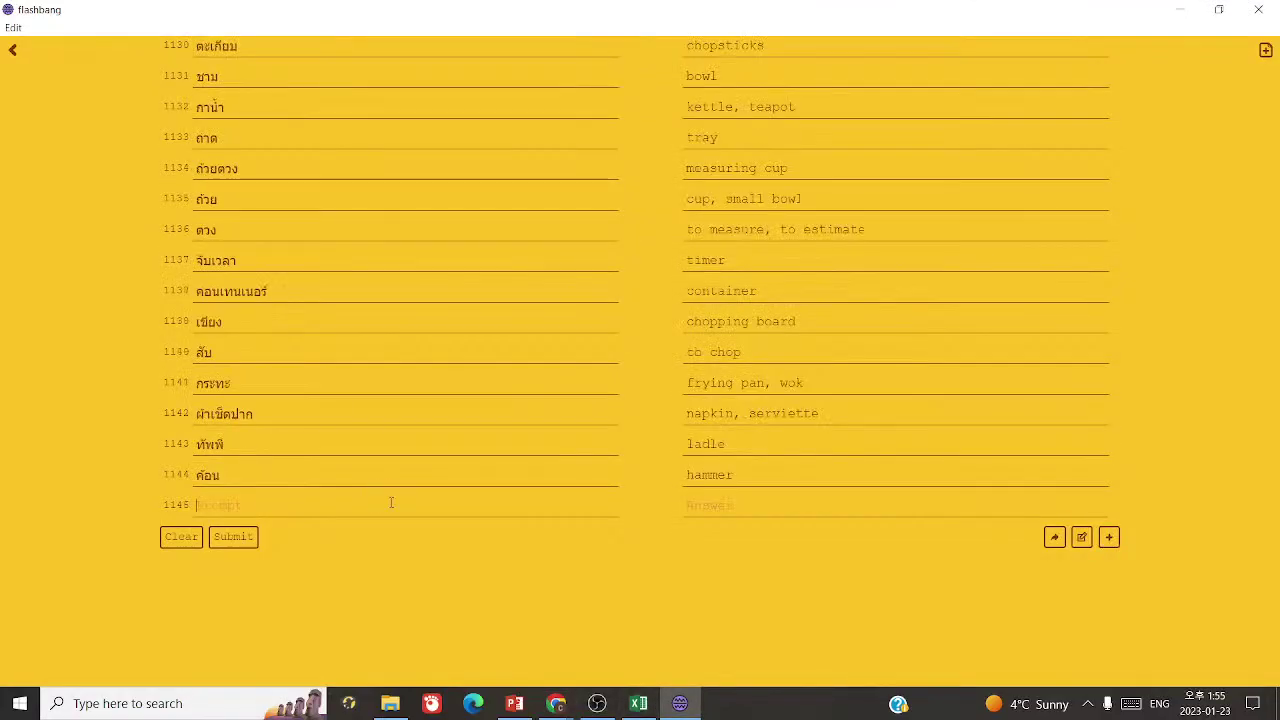
click(638, 703)
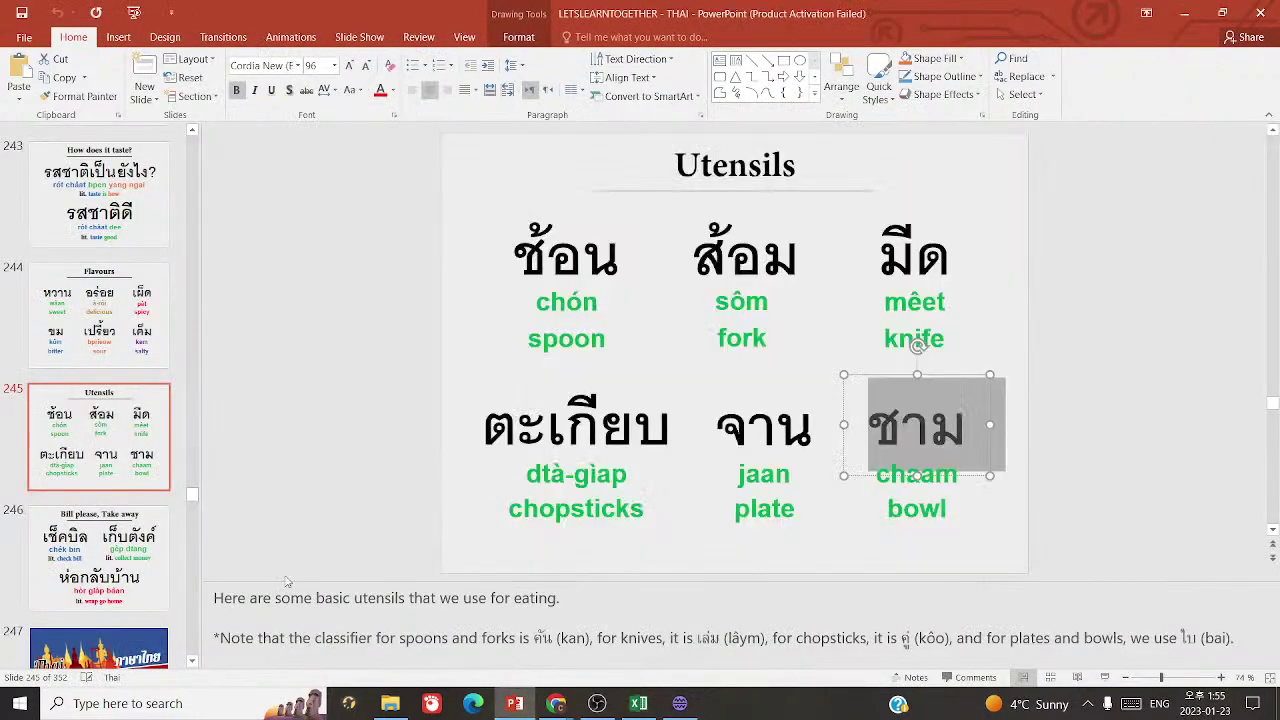
click(415, 637)
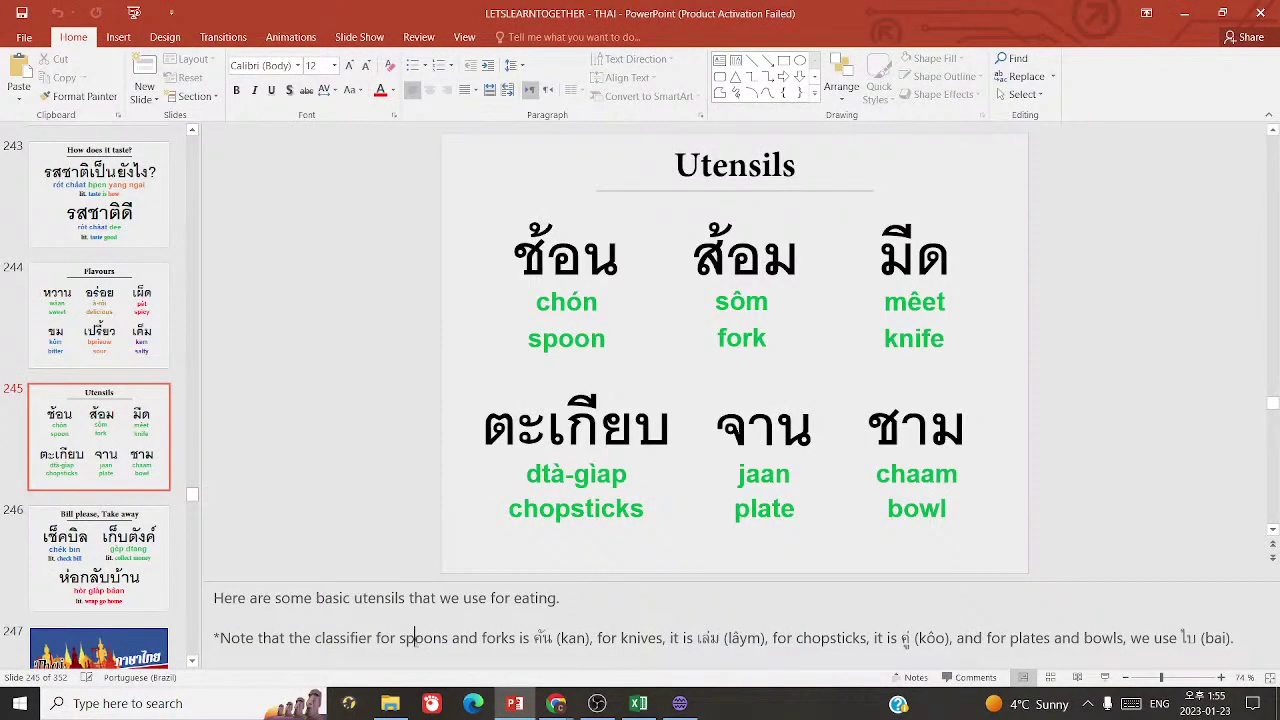
click(99, 556)
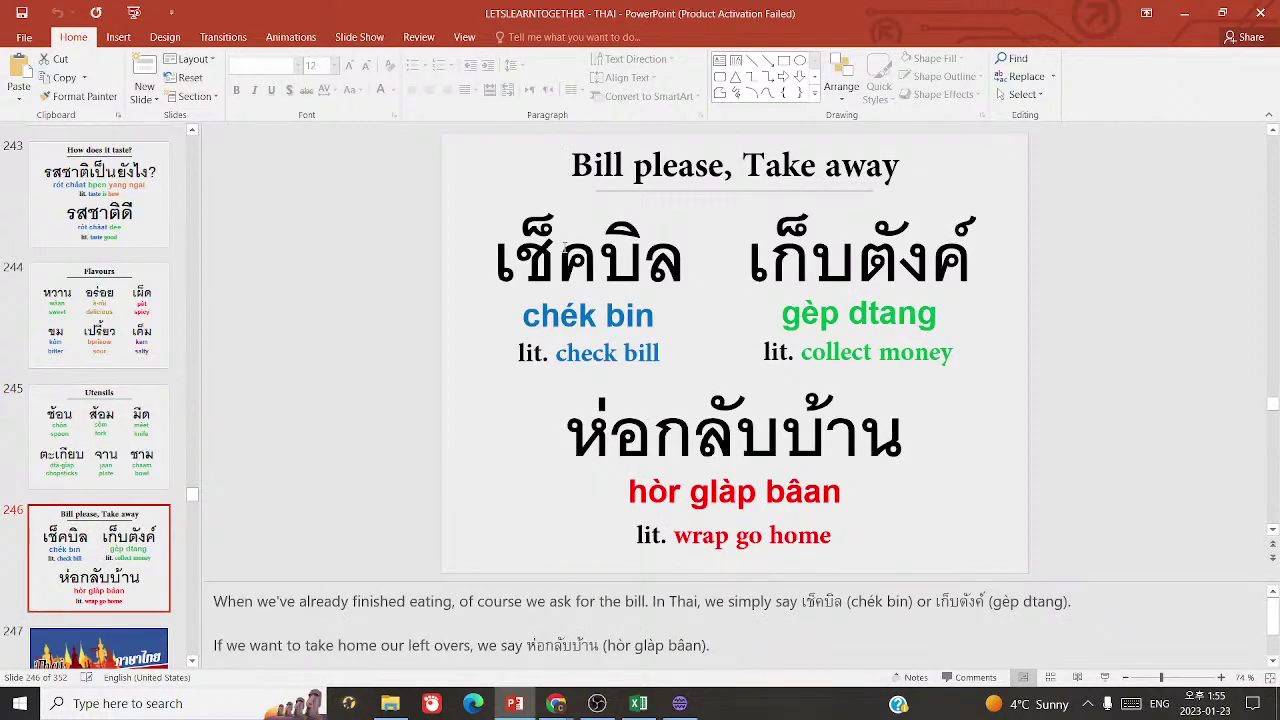
click(564, 245)
double_click(564, 245)
key(ctrl+c)
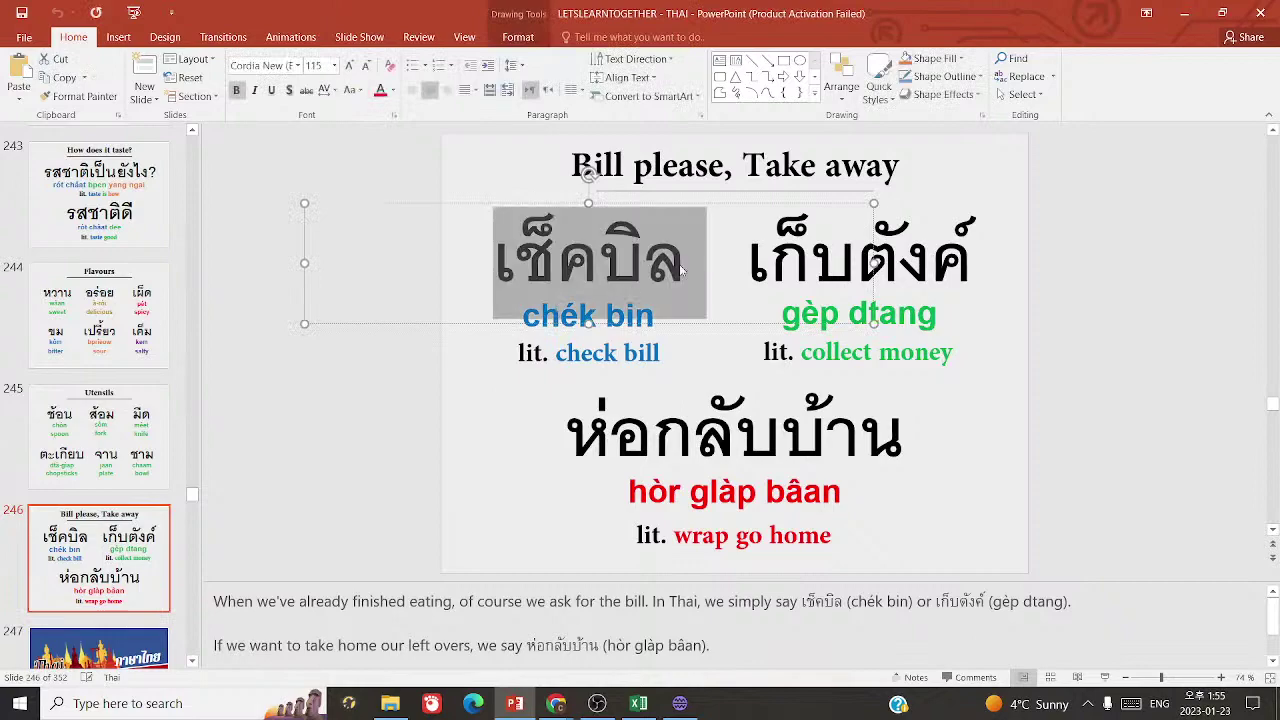
- Translate the copied เช็คบิล from Thai to English in Google Translate
click(556, 703)
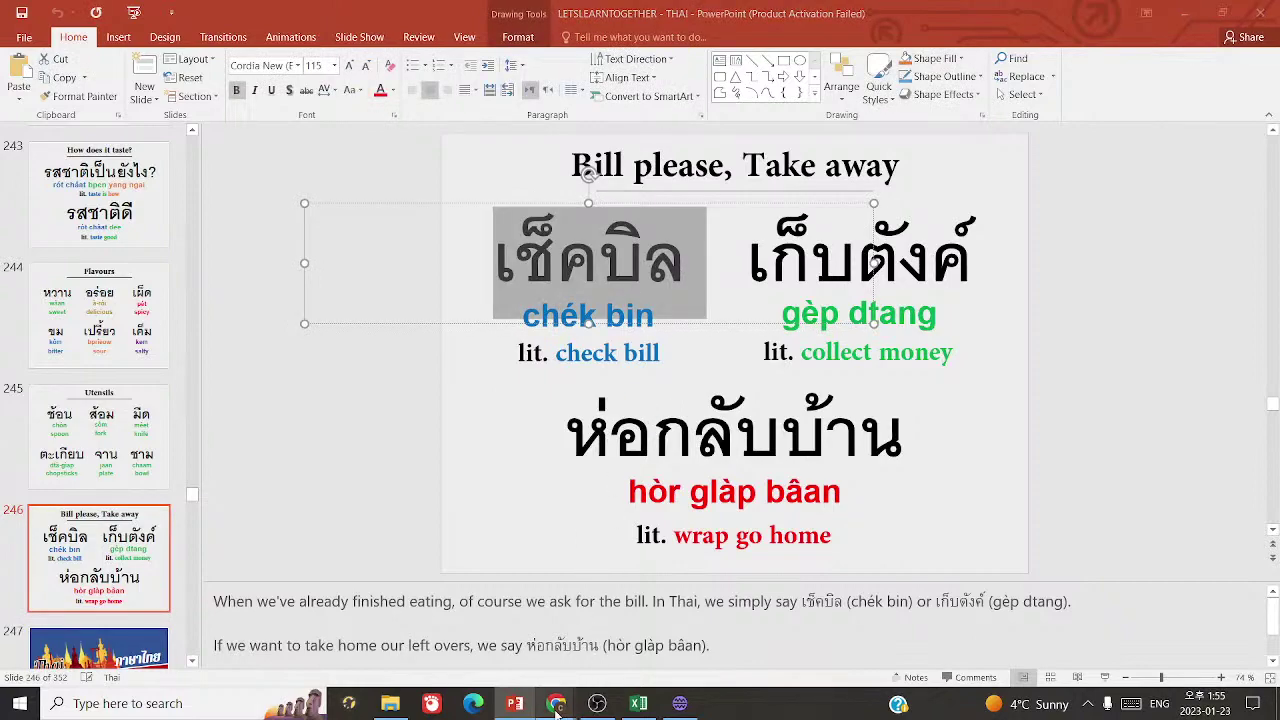
click(463, 620)
click(281, 13)
click(650, 237)
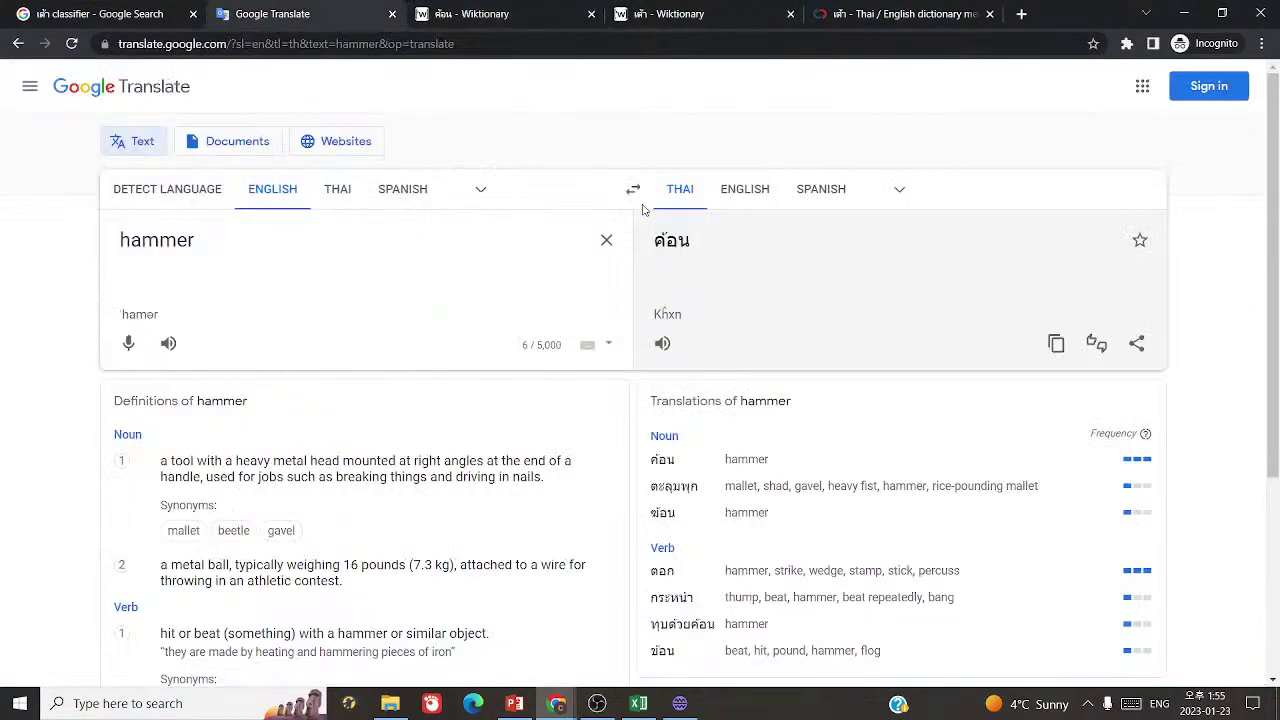
key(ctrl+a)
click(632, 189)
key(ctrl+v)
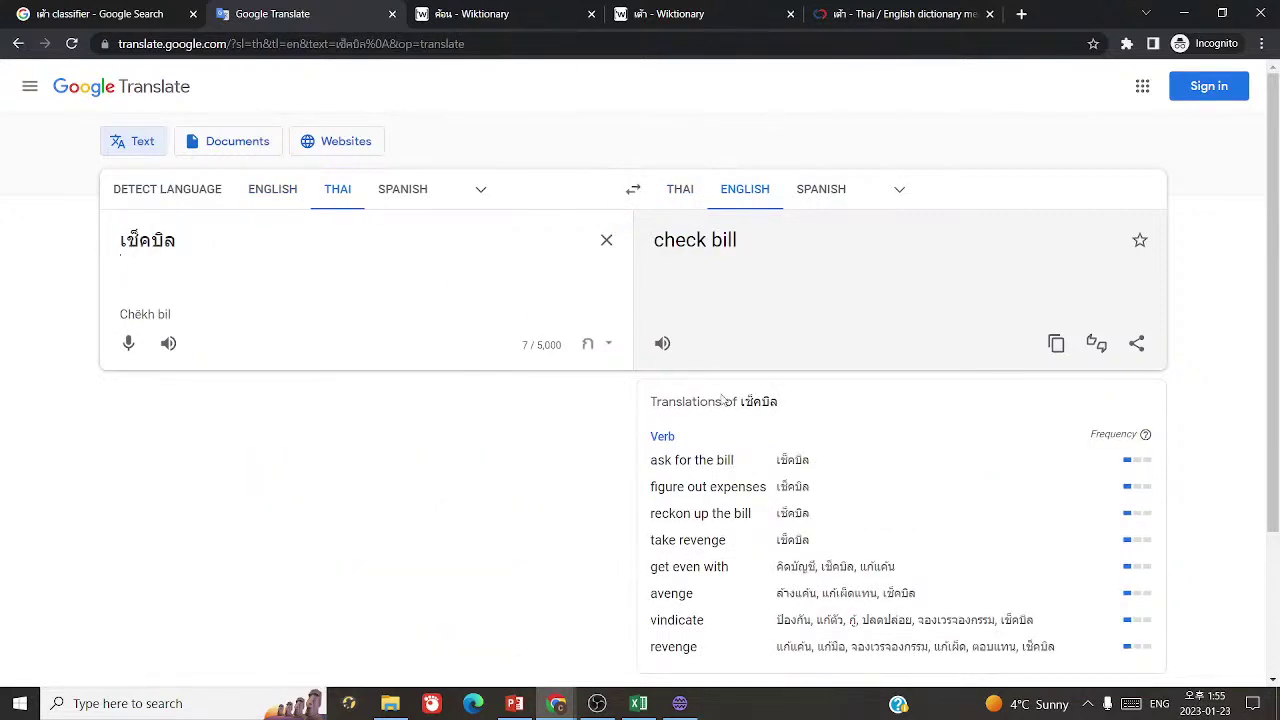
- Enter เช็คบิล in flashbang with the answer "to ask for the bill" and add a new blank card
key(ctrl+a)
key(alt+Tab)
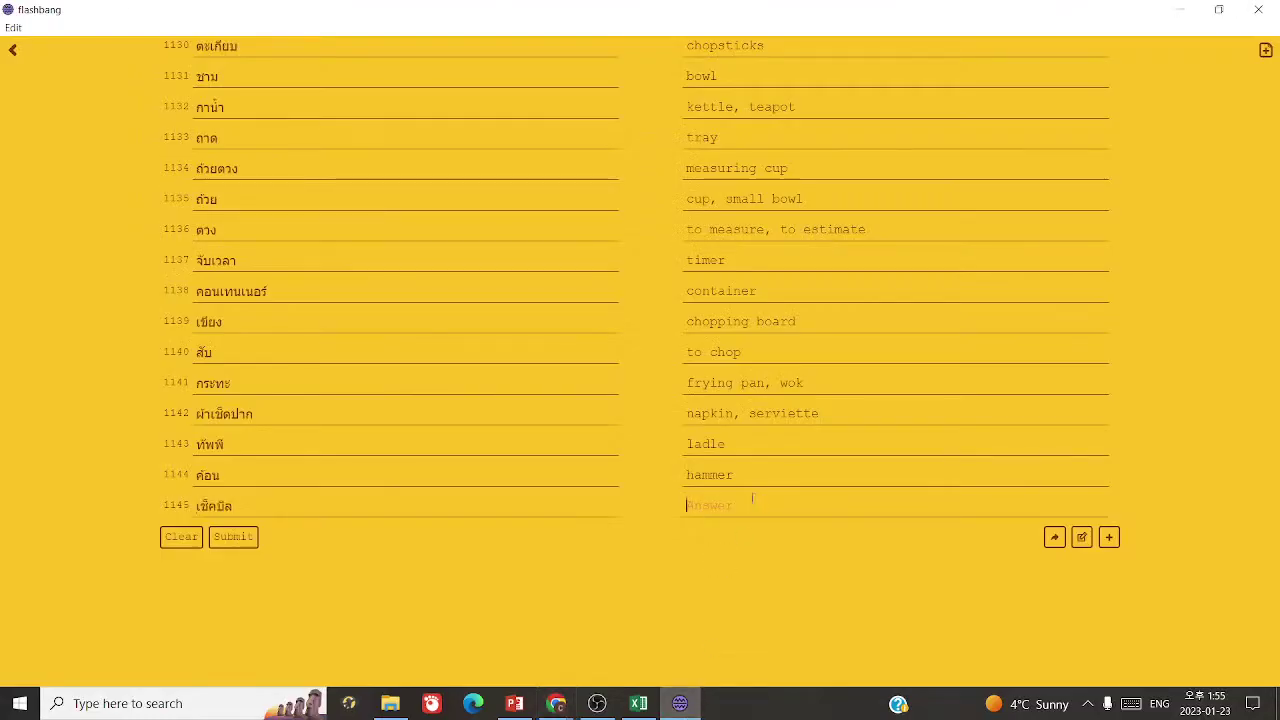
text(to ask for the bill)
click(1106, 540)
- Copy เก็บตังค์ from the "Bill please, Take away" slide in PowerPoint and translate it in Google Translate
click(514, 703)
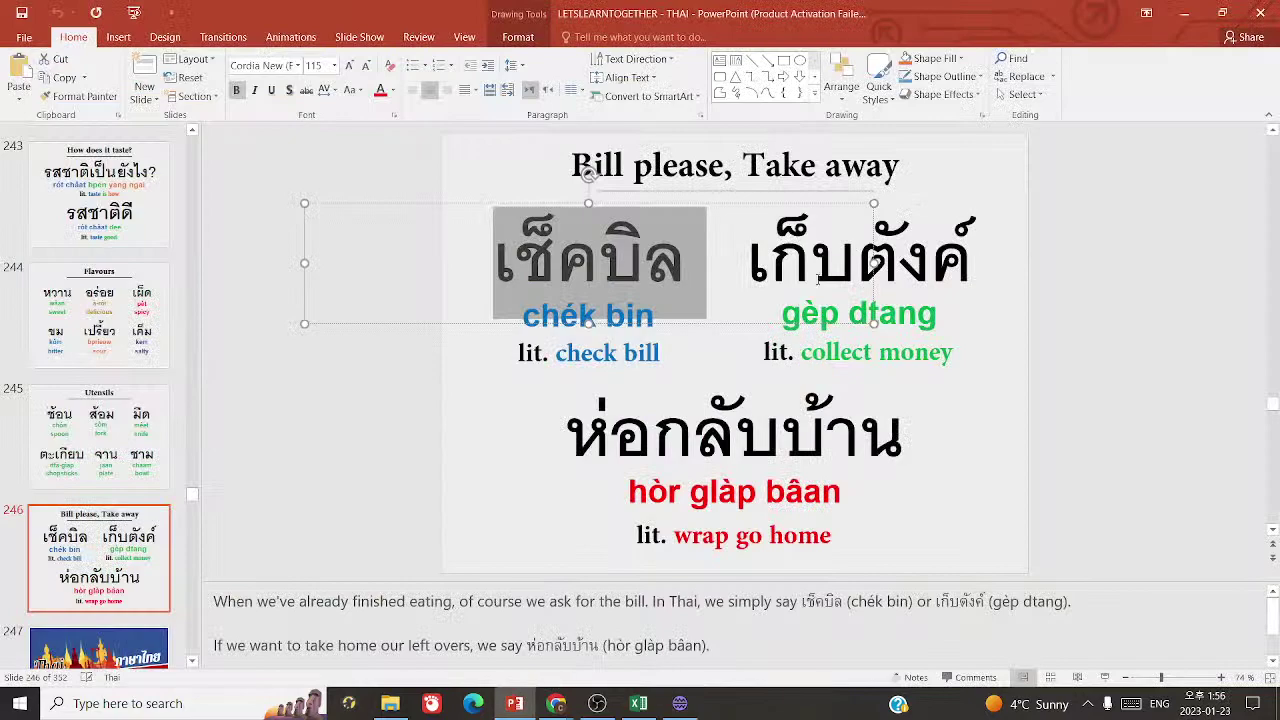
key(Escape)
key(Tab)
key(Return)
key(ctrl+c)
mouse_move(556, 703)
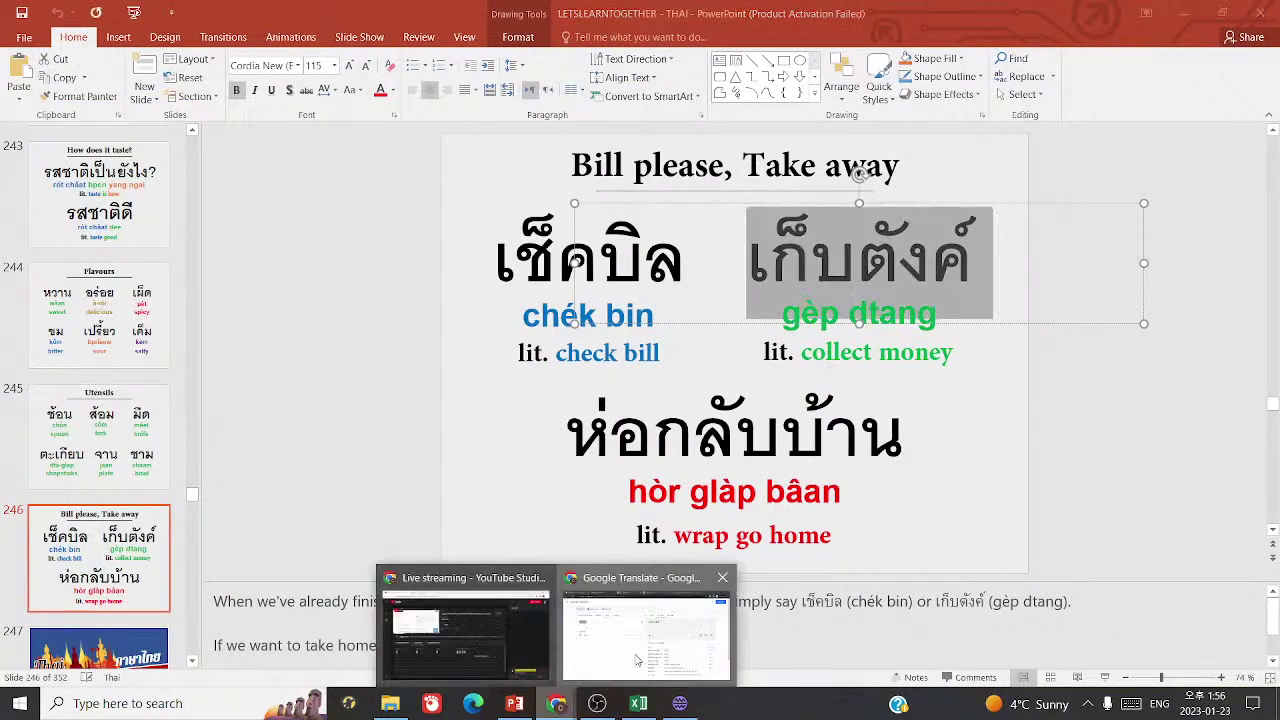
click(646, 586)
key(ctrl+a)
key(ctrl+v)
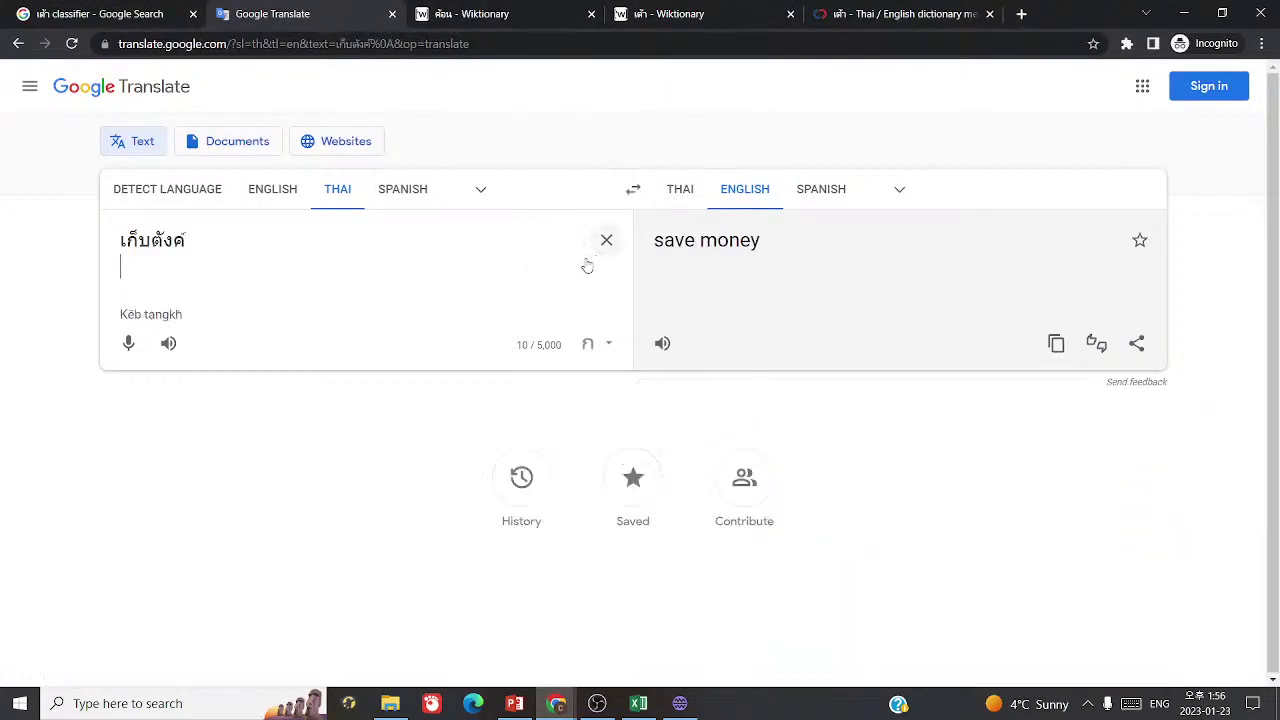
- Look up เก็บตังค์ on thai2english and read its word breakdown
key(ctrl+a)
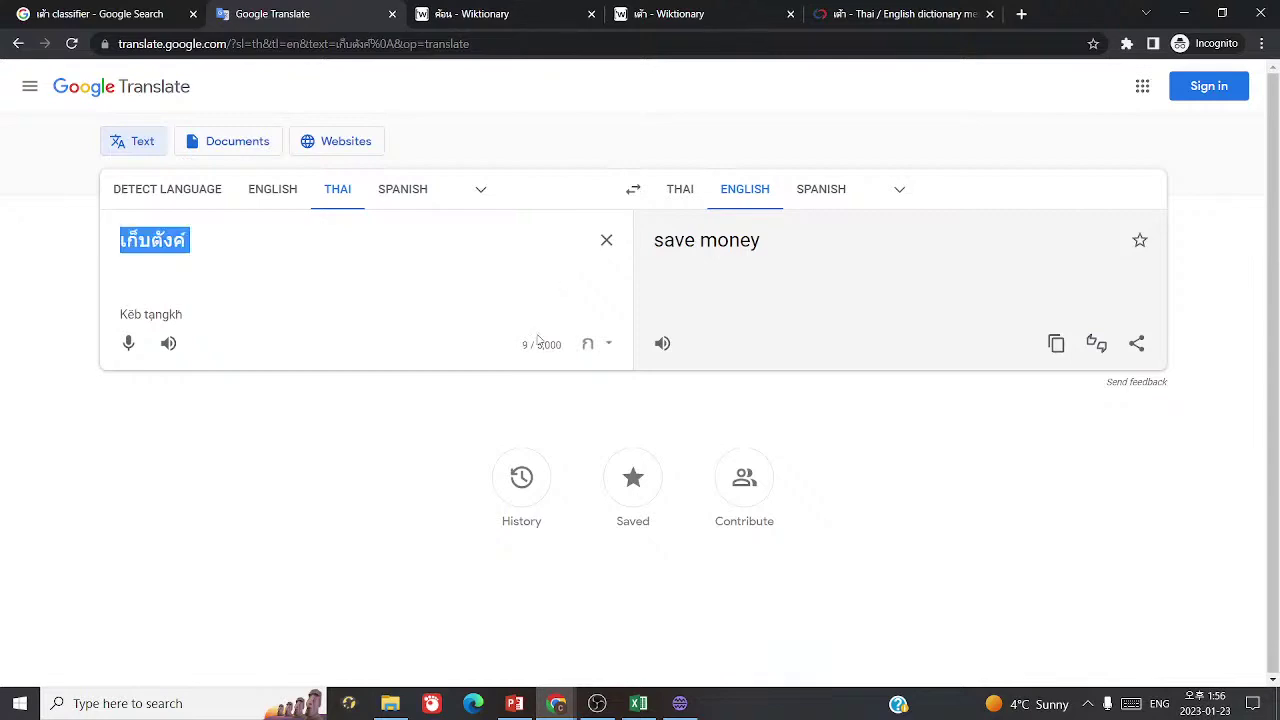
click(895, 14)
scroll(729, 184, up, 15)
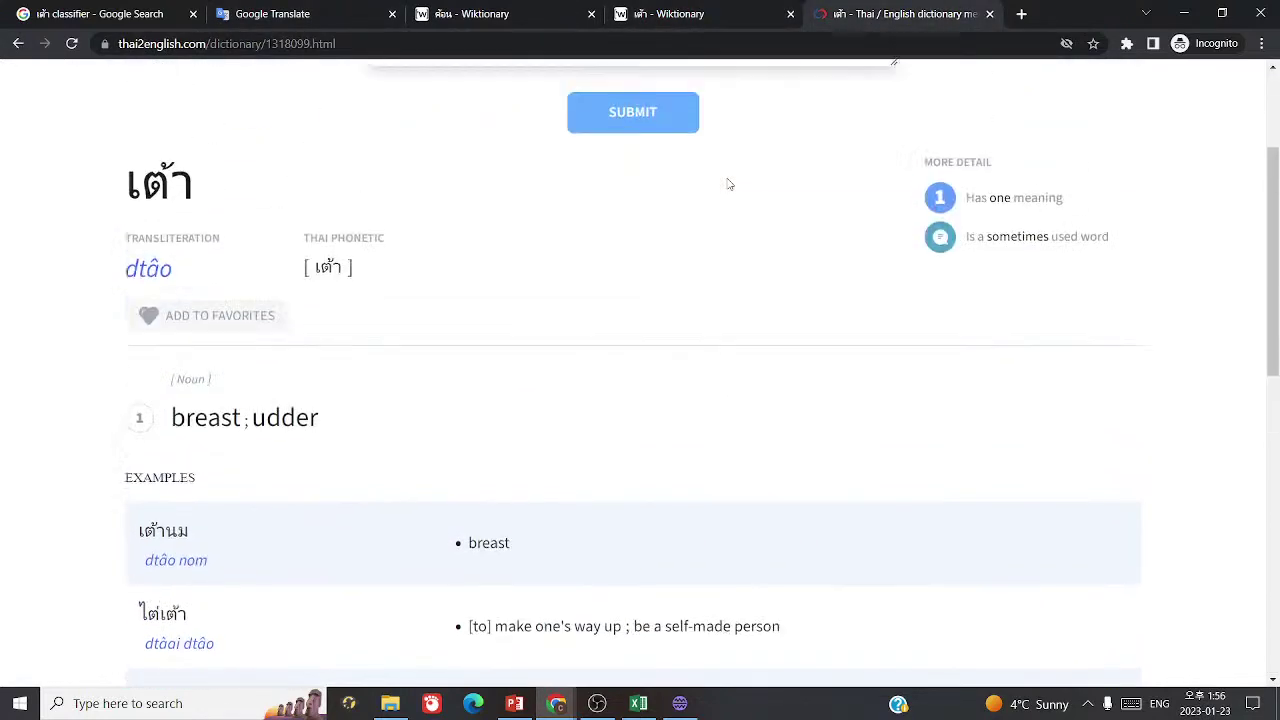
click(694, 203)
key(ctrl+a)
key(ctrl+v)
click(659, 312)
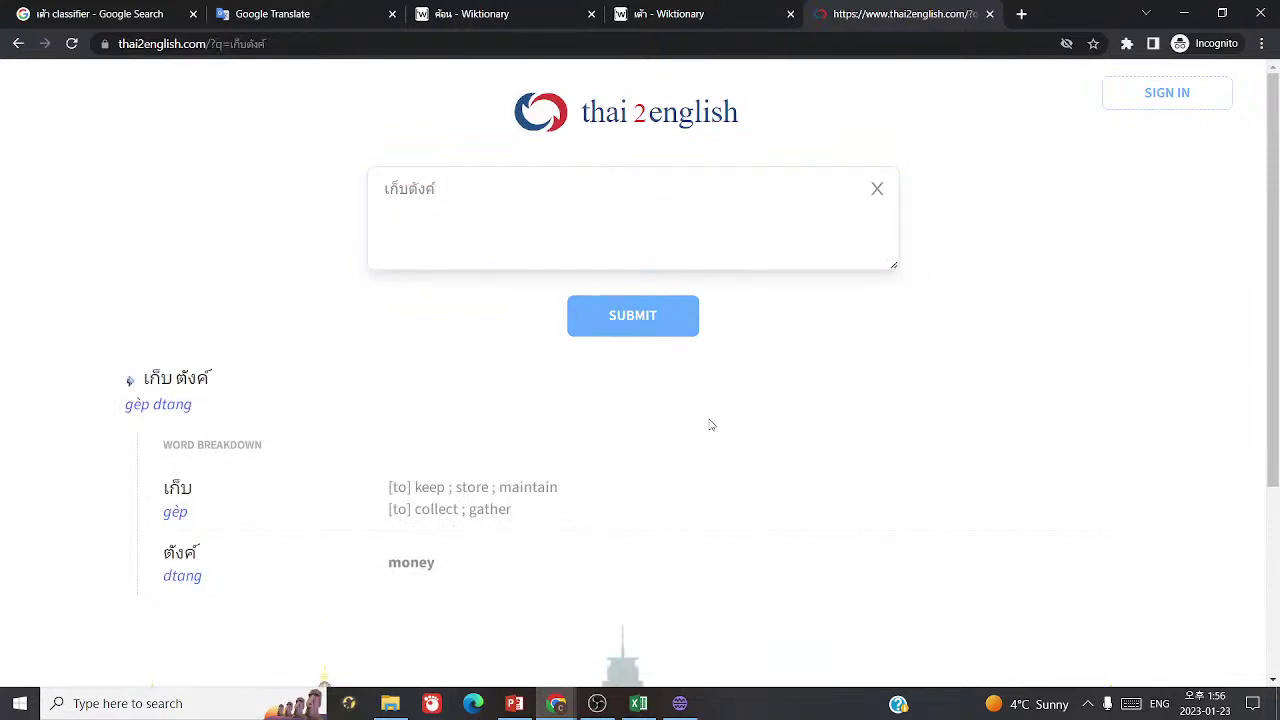
- Enter เก็บตังค์ as the new flashbang prompt and check its alternative English translations in Google Translate
click(640, 703)
click(641, 703)
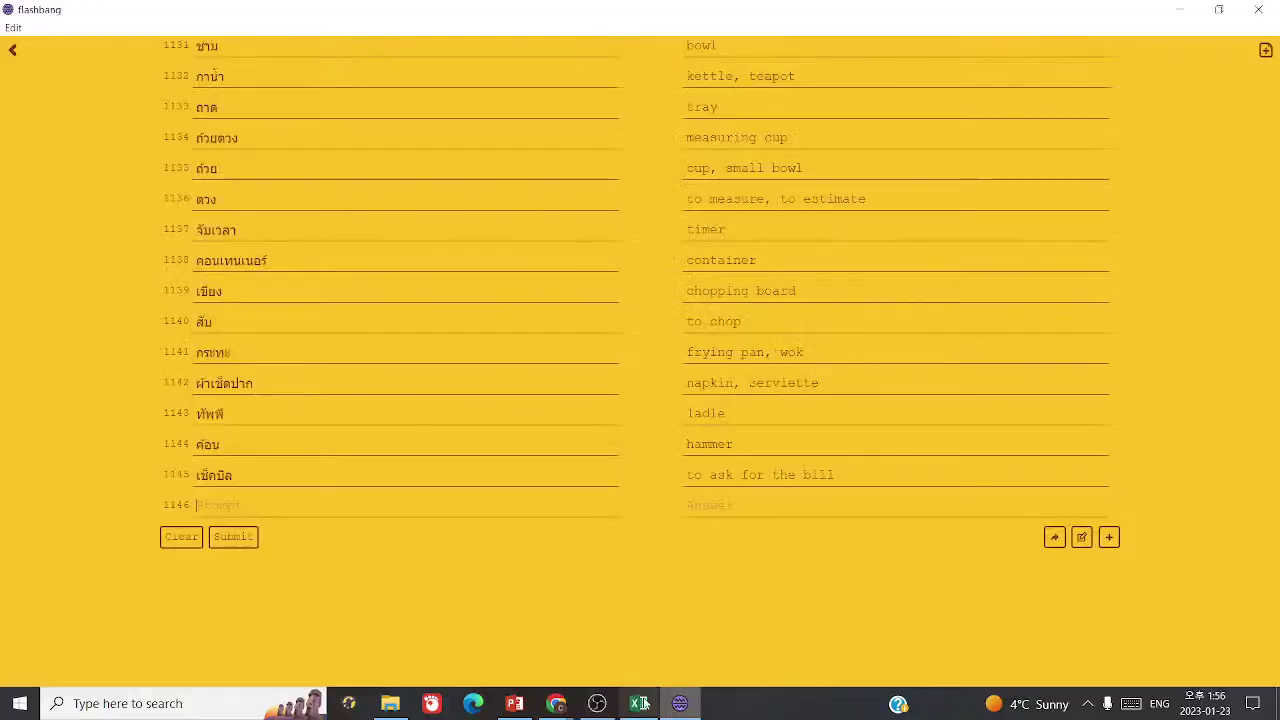
mouse_move(556, 703)
click(600, 650)
key(ctrl+2)
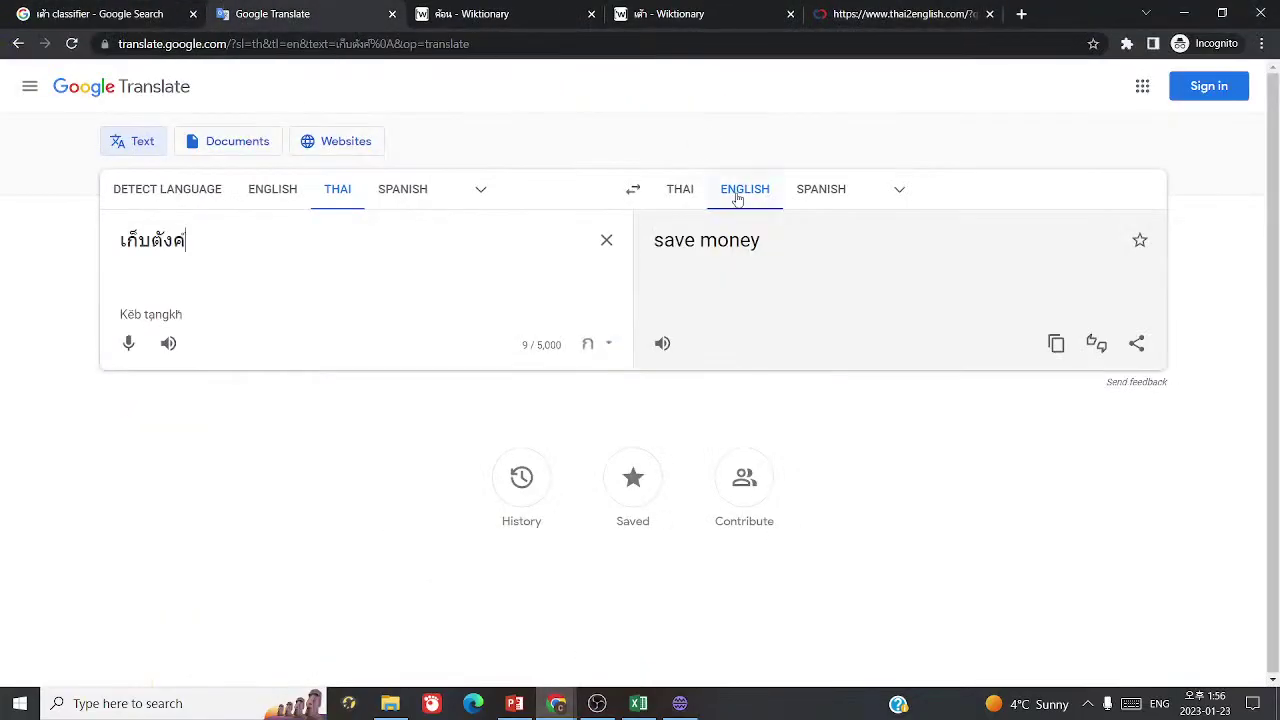
click(718, 241)
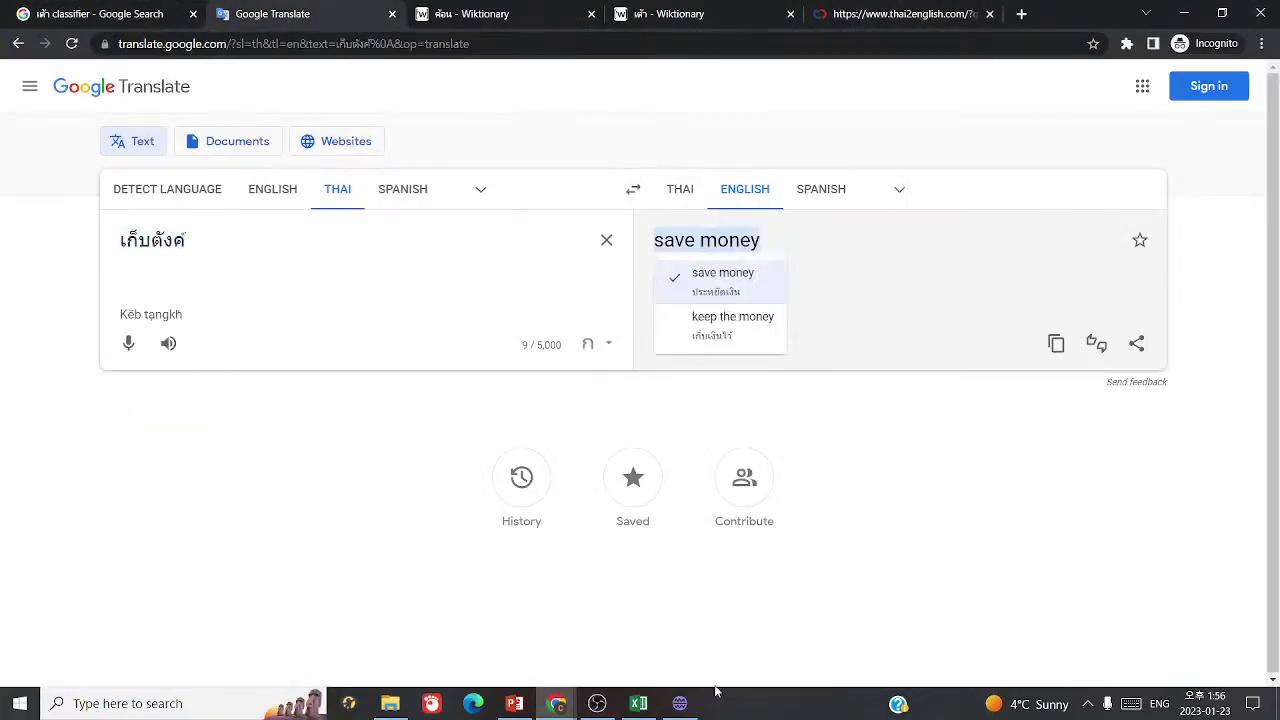
- Answer the เก็บตังค์ card with "keep the money (said when handing money to someone as payment for a certain type of service)"
click(680, 703)
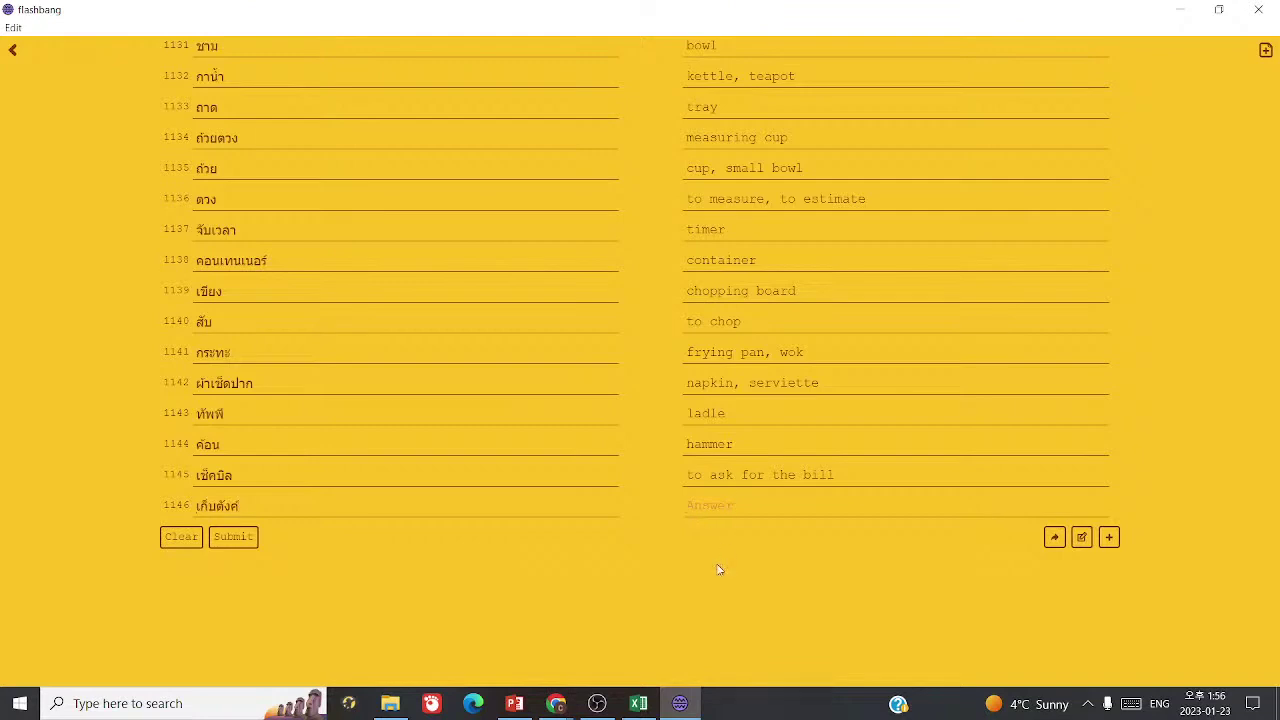
text(keep the money (said when handing )
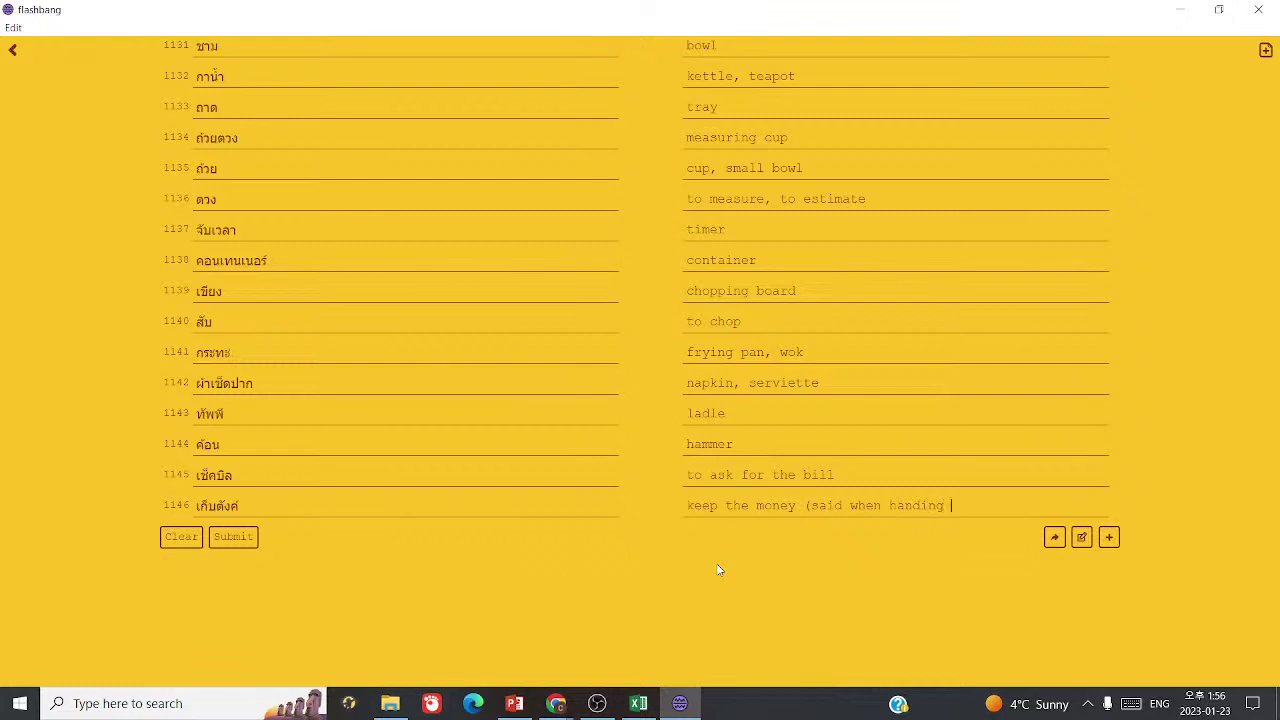
text(money to someone as payment for a )
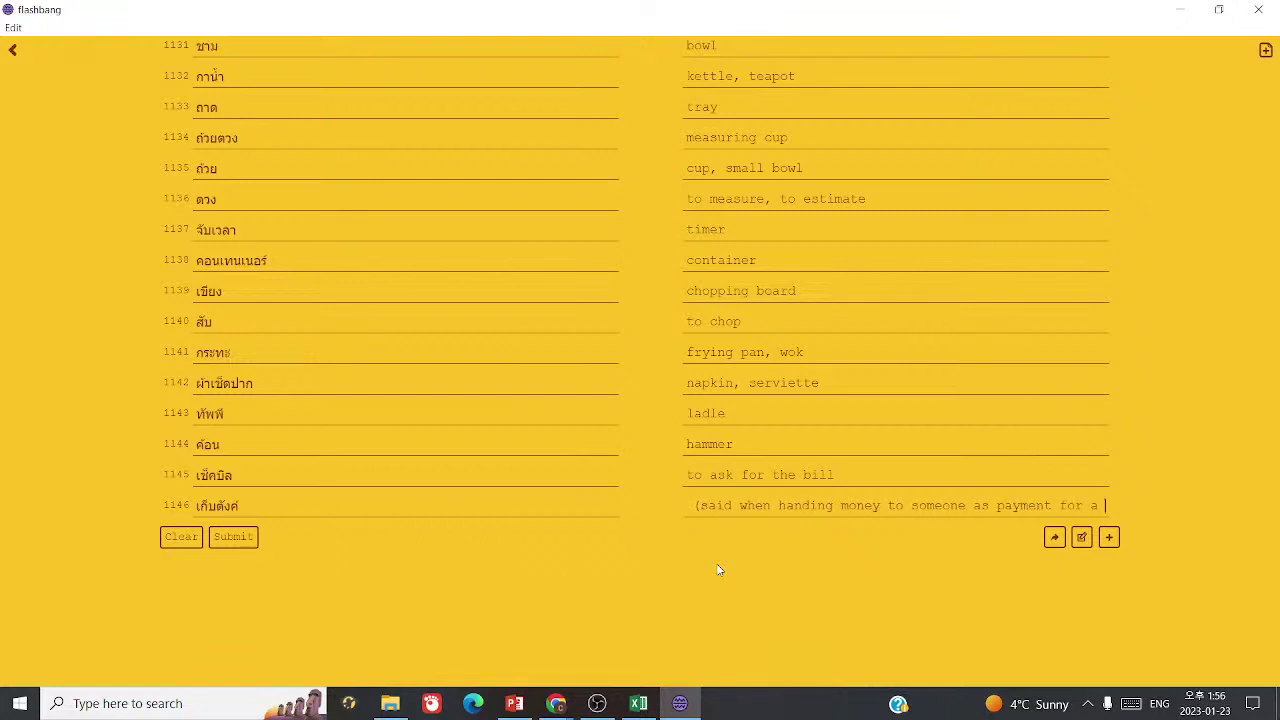
text(certain )
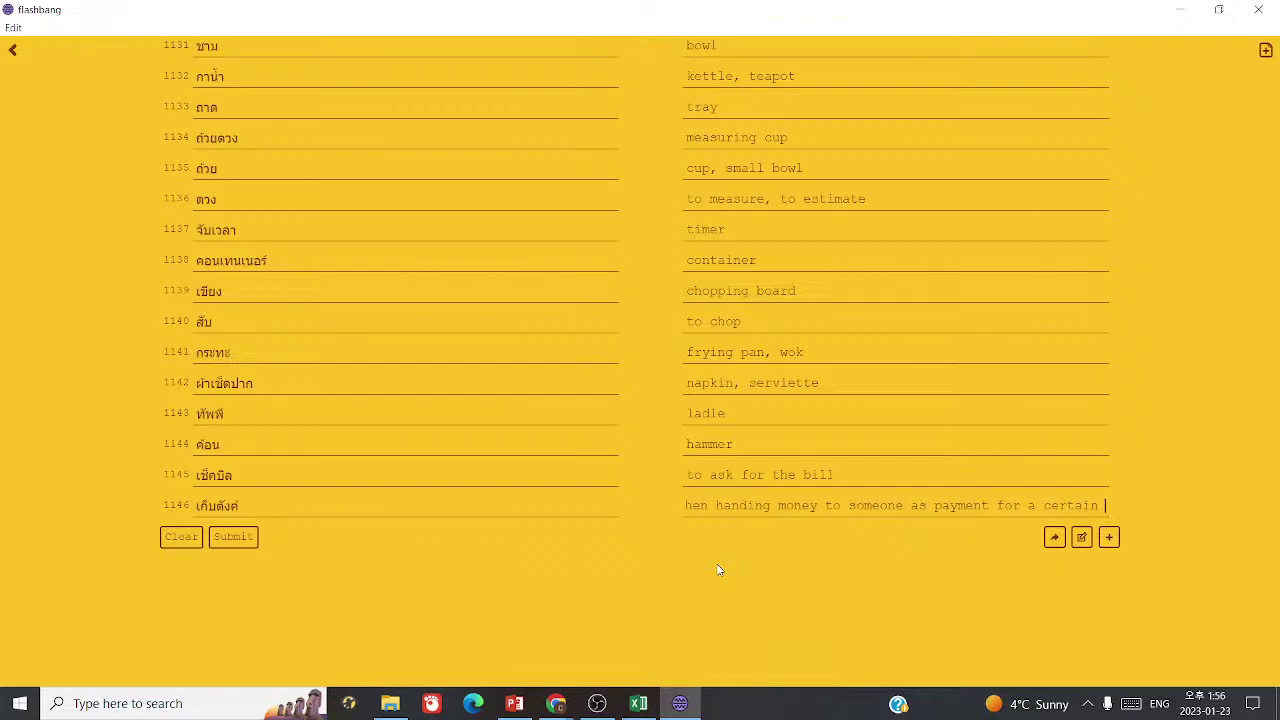
text(type of service))
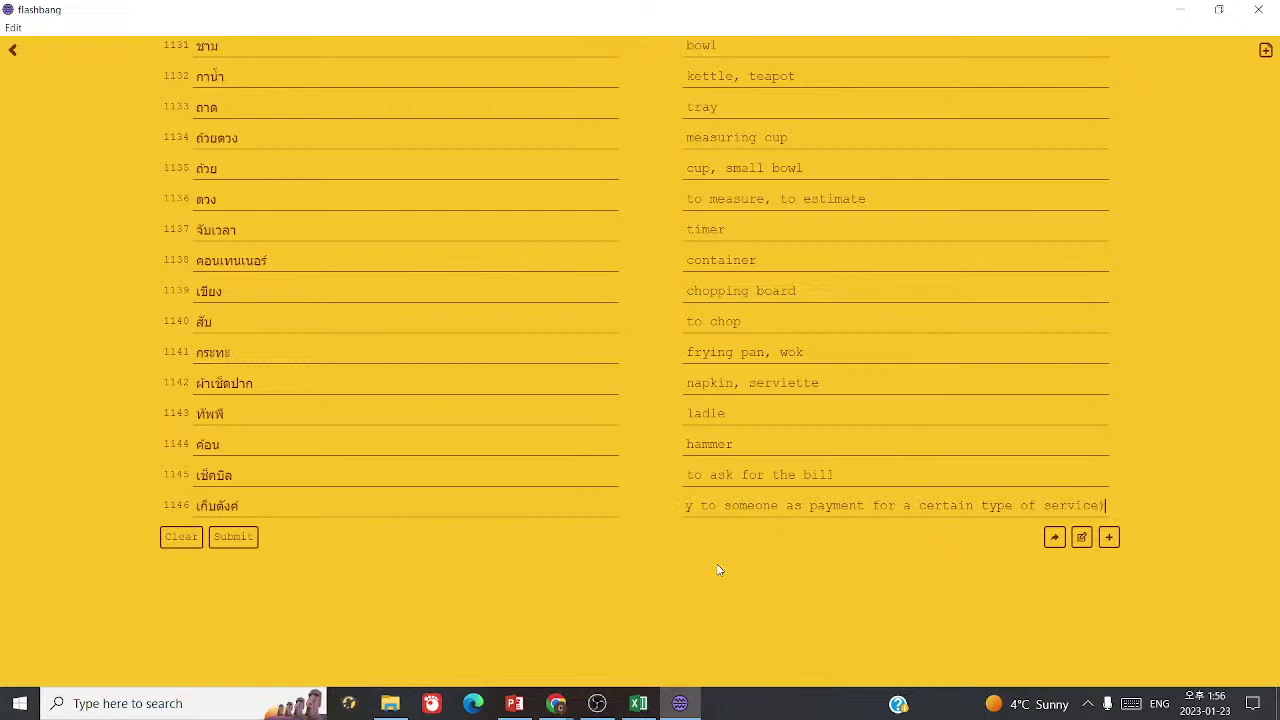
click(716, 505)
key(shift+Home)
key(Home)
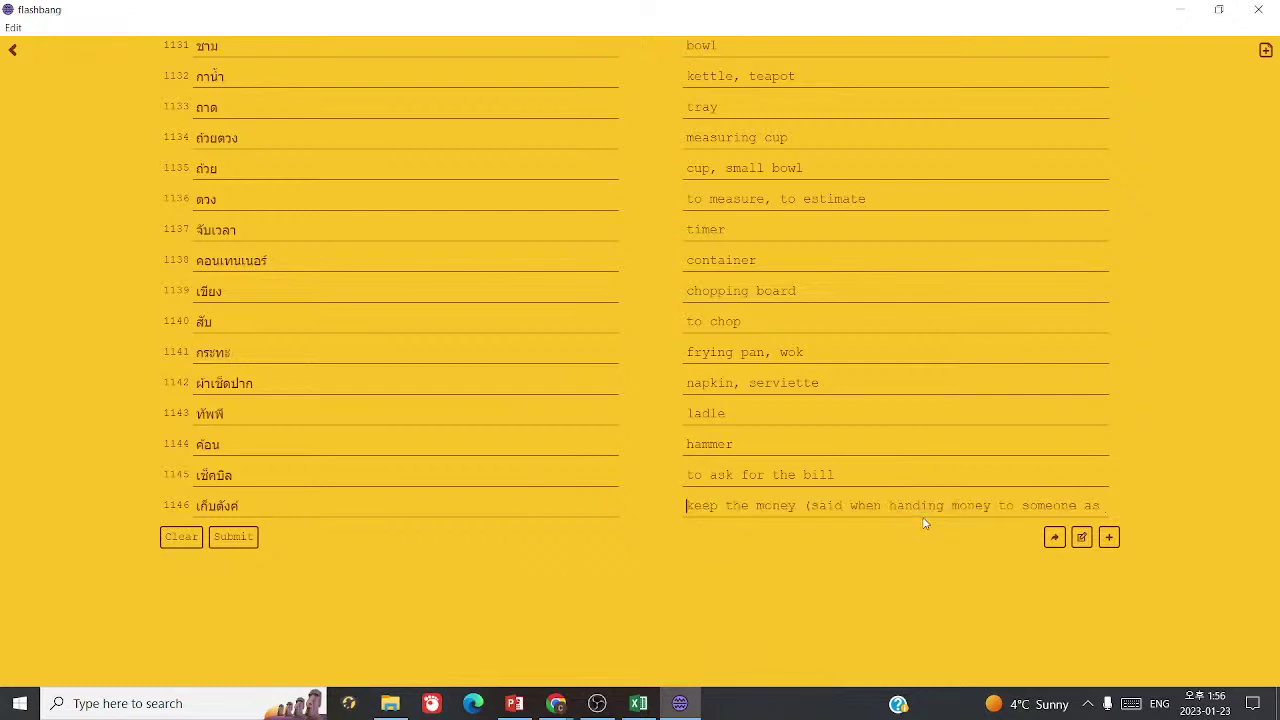
click(1108, 537)
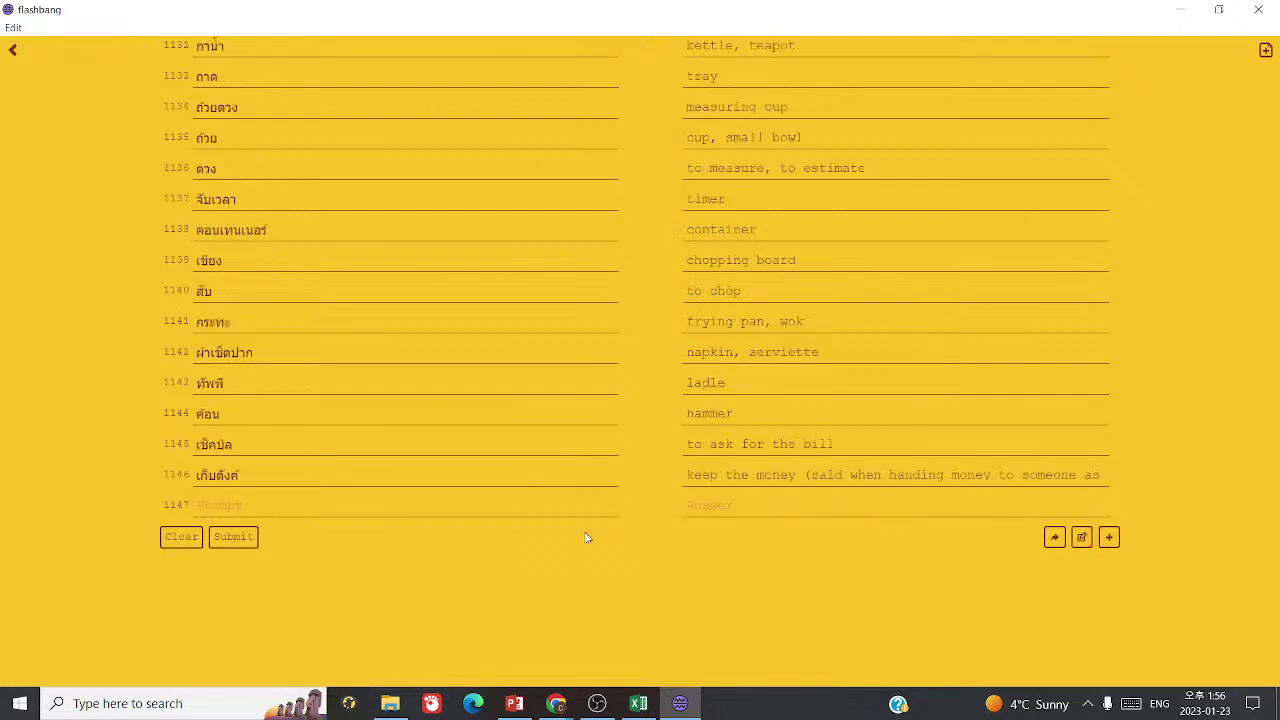
- Copy เก็บ from the เก็บตังค์ flashcard and translate it in Google Translate
double_click(205, 475)
key(ctrl+c)
click(556, 703)
click(650, 618)
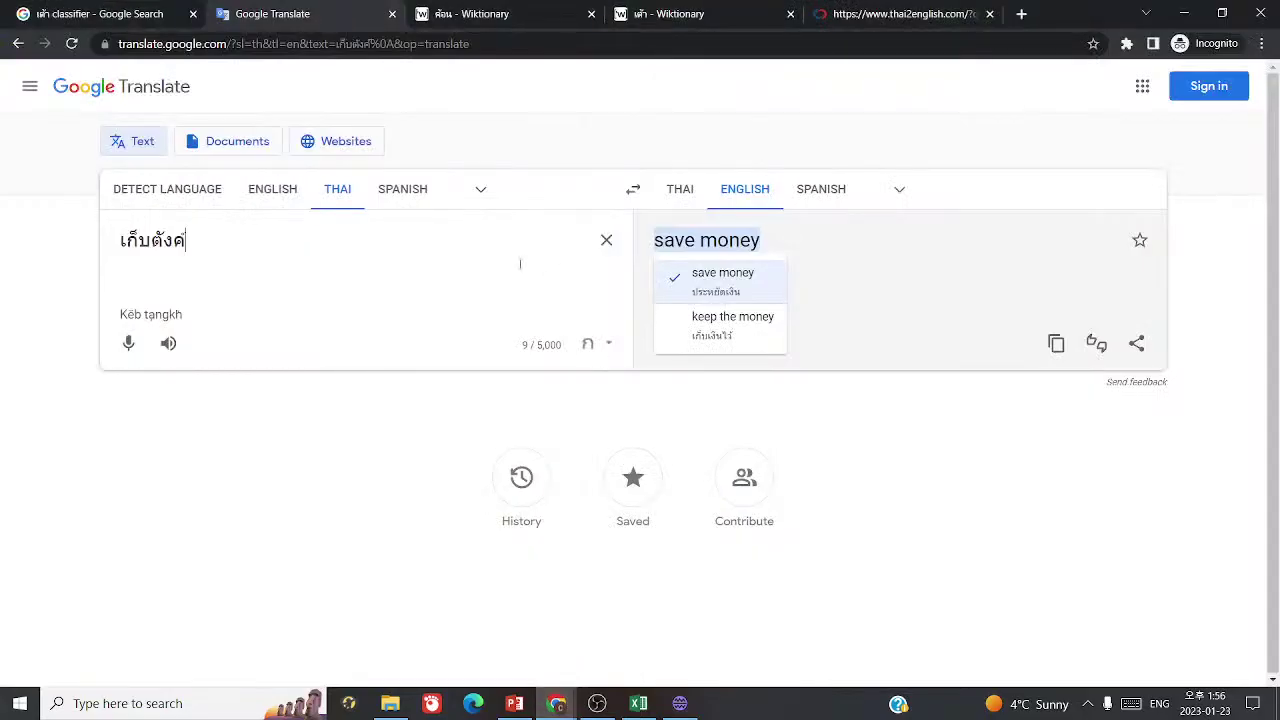
key(ctrl+a)
key(ctrl+v)
key(ctrl+a)
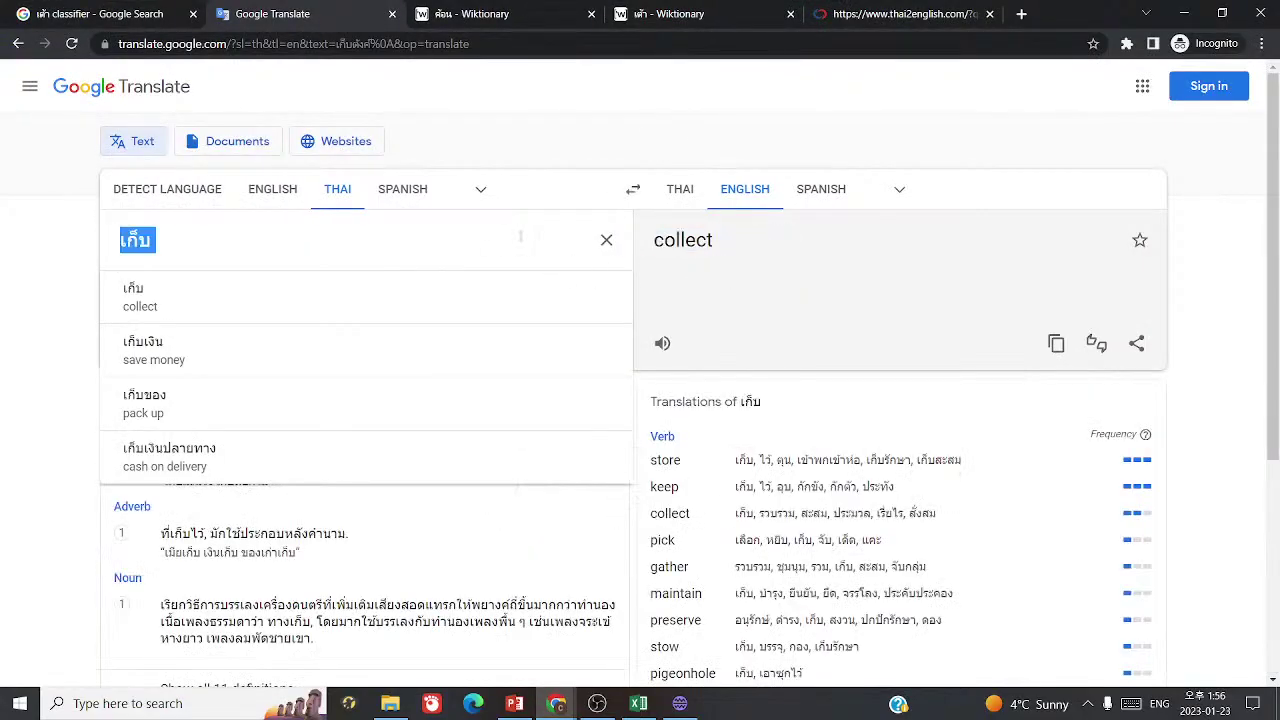
- Submit เก็บ to thai2english and search the Excel word list for the same word
click(885, 13)
click(686, 214)
key(ctrl+a)
key(ctrl+v)
click(638, 703)
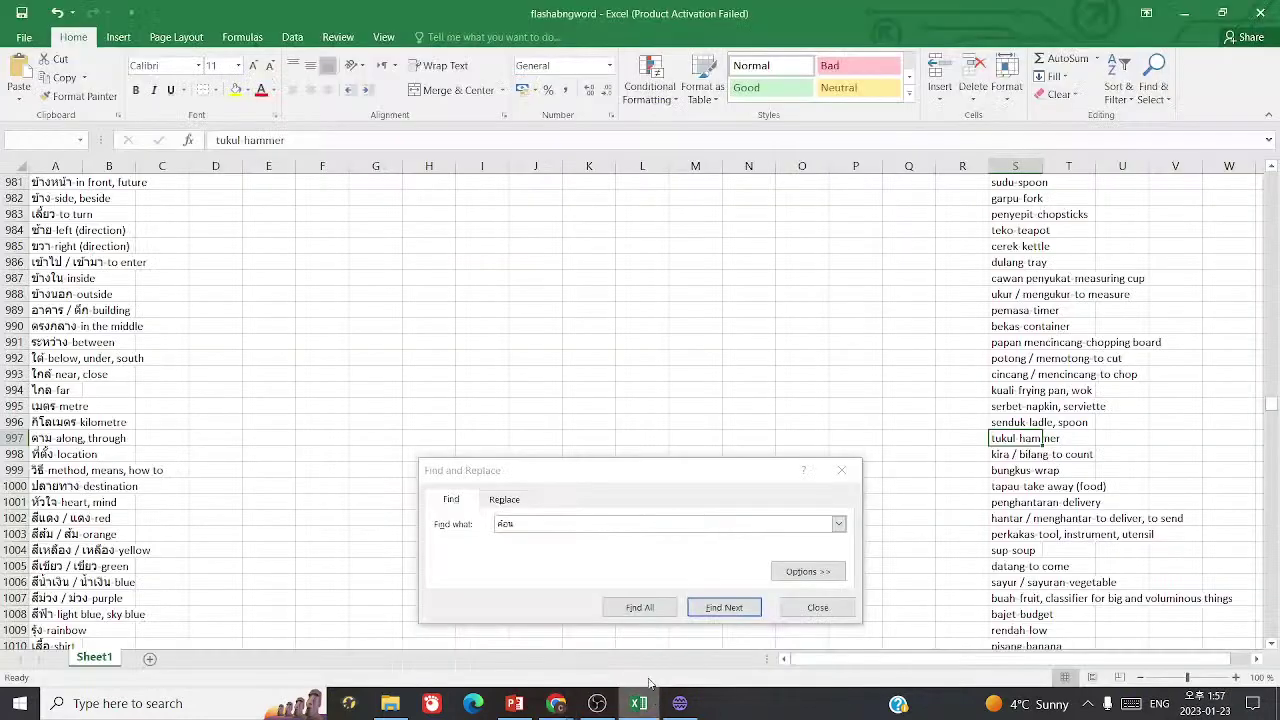
click(703, 615)
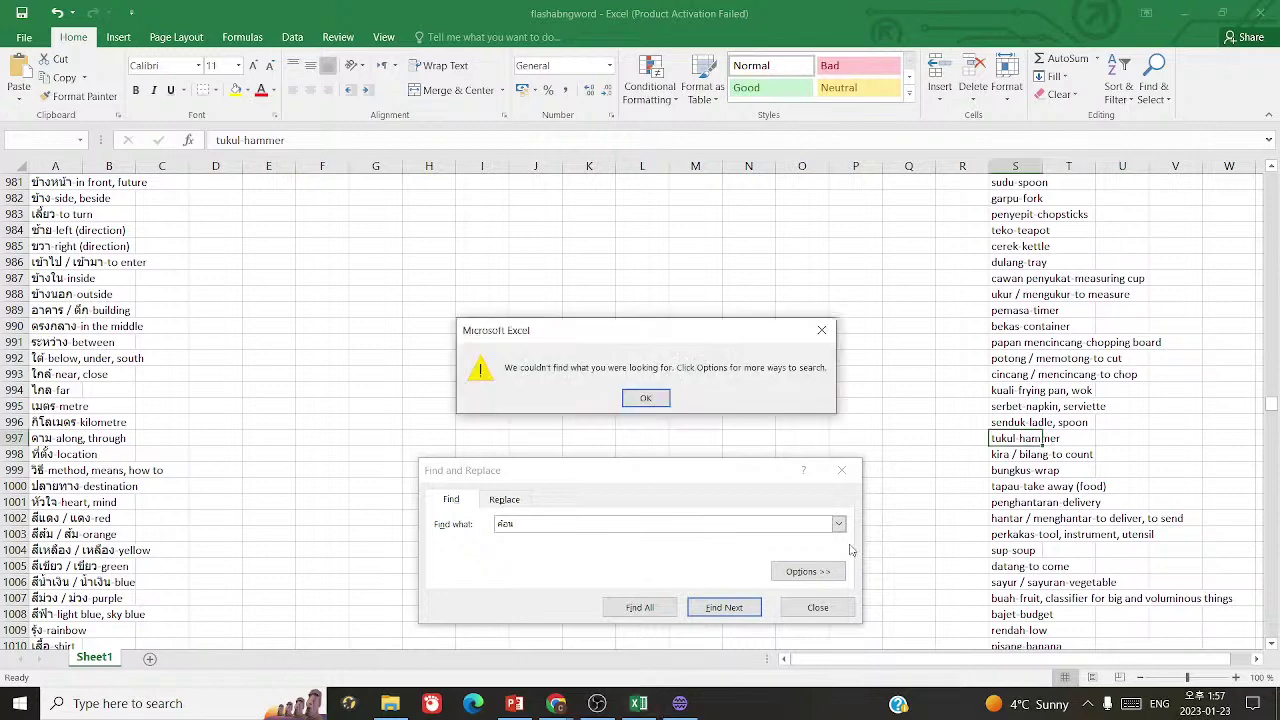
key(Return)
key(ctrl+v)
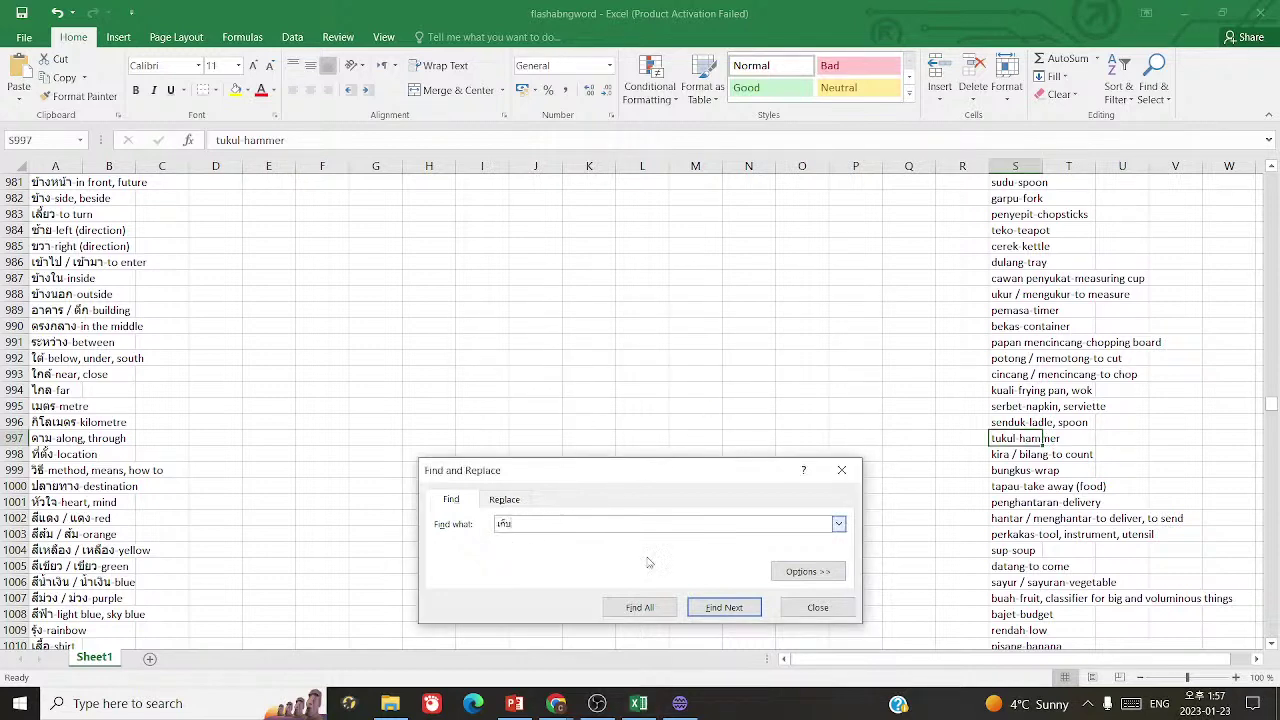
click(740, 605)
click(646, 400)
- Examine the meanings, example phrases and sentences for เก็บ on thai2english, and return to the flashbang deck
click(556, 703)
scroll(700, 480, down, 3)
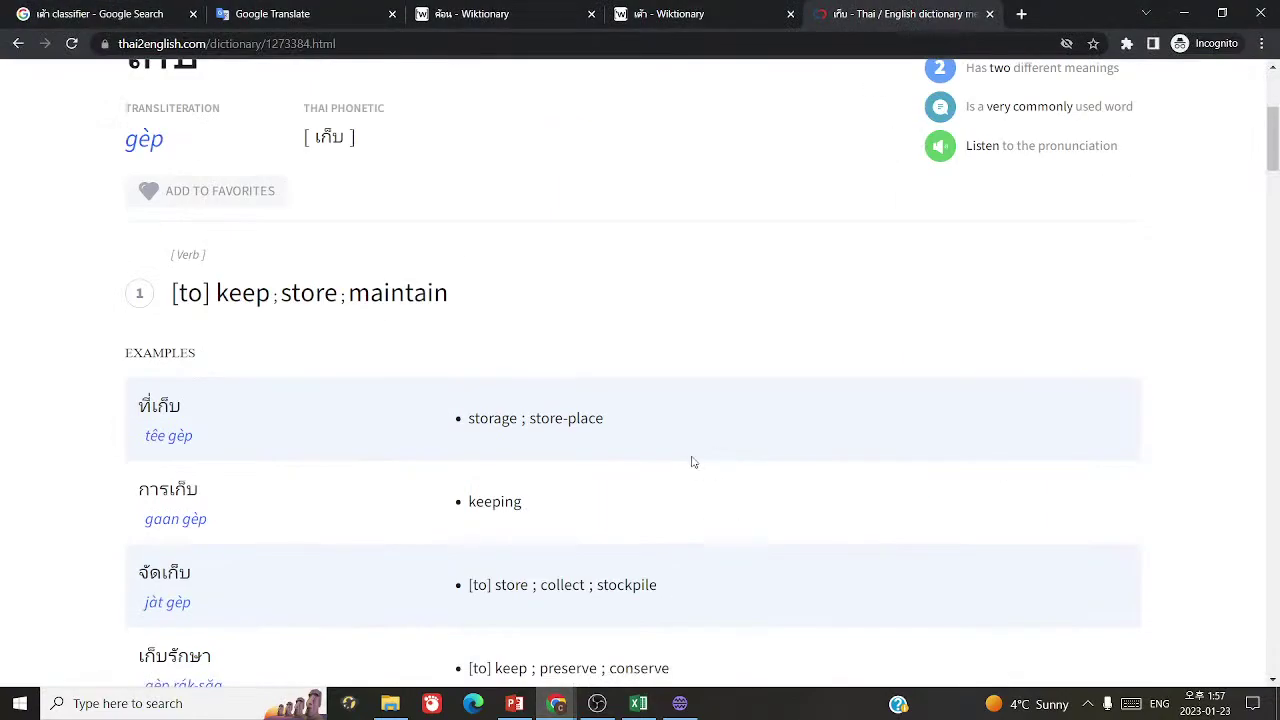
scroll(670, 550, down, 20)
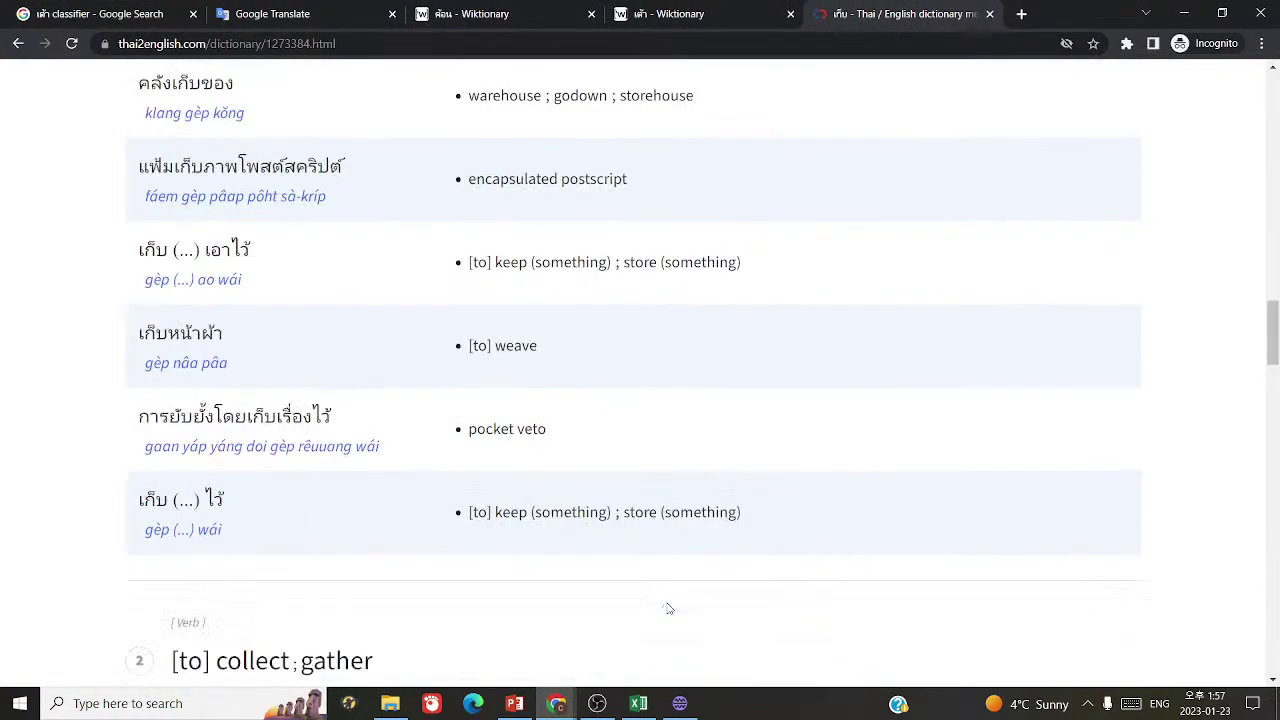
scroll(669, 608, down, 15)
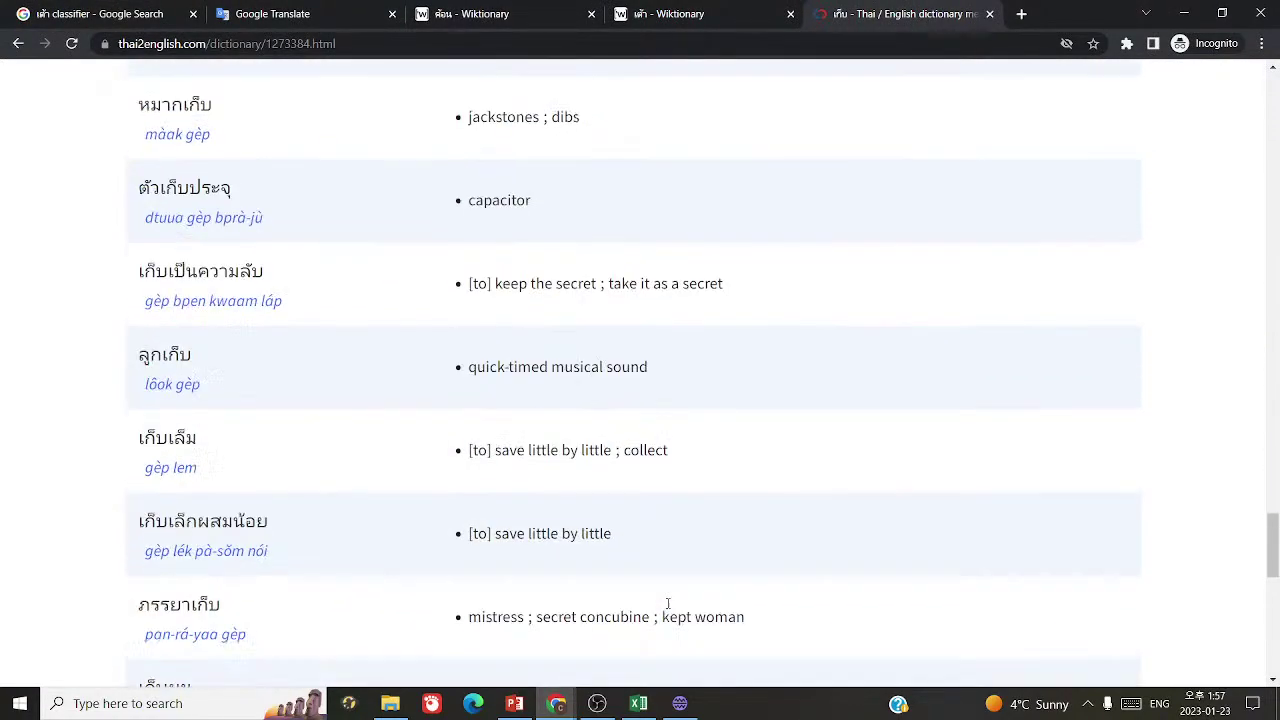
scroll(668, 603, down, 5)
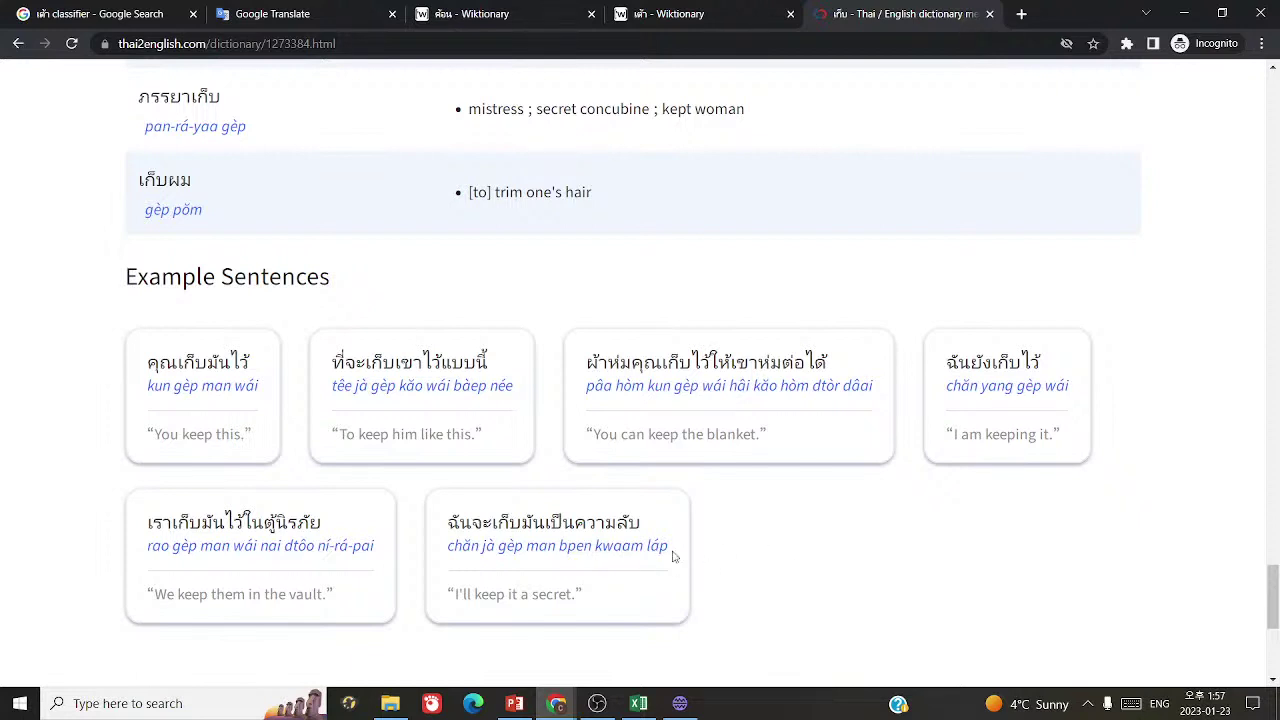
click(680, 703)
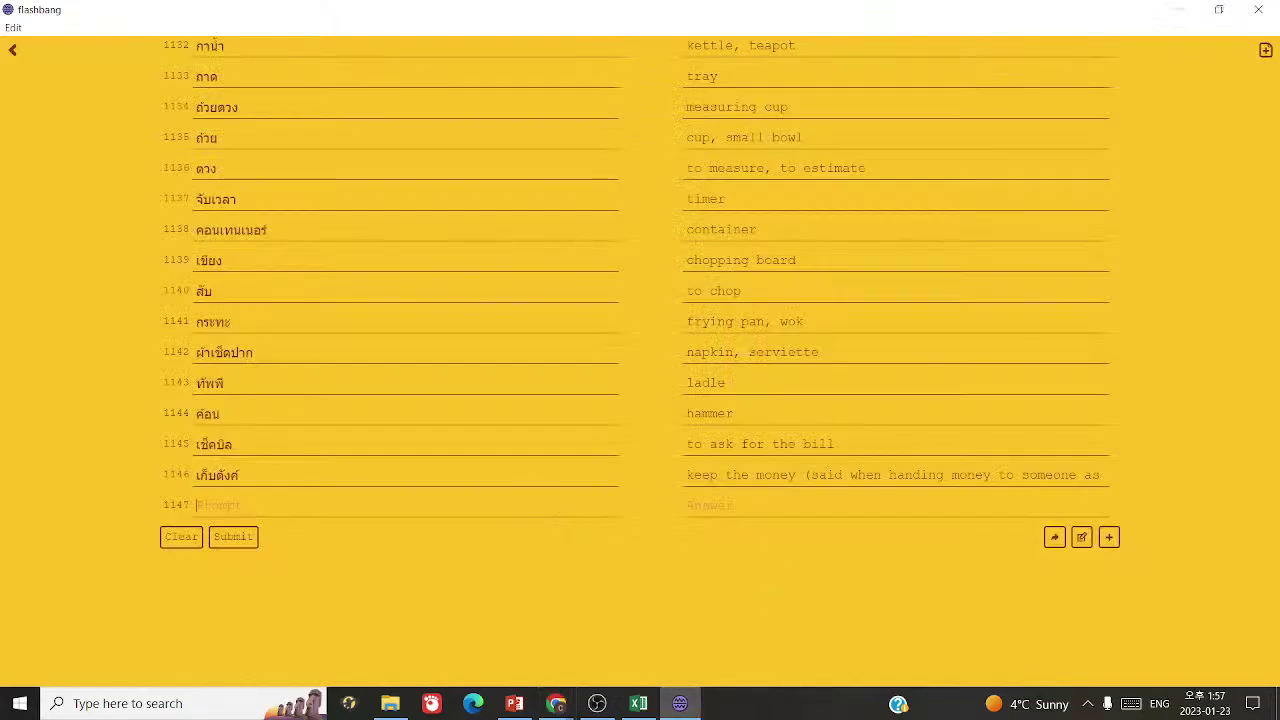
- Add a card with the prompt เก็บ / เก็บไว้ and the answer "to keep", and append an empty card below it
key(ctrl+v)
click(760, 507)
text(to )
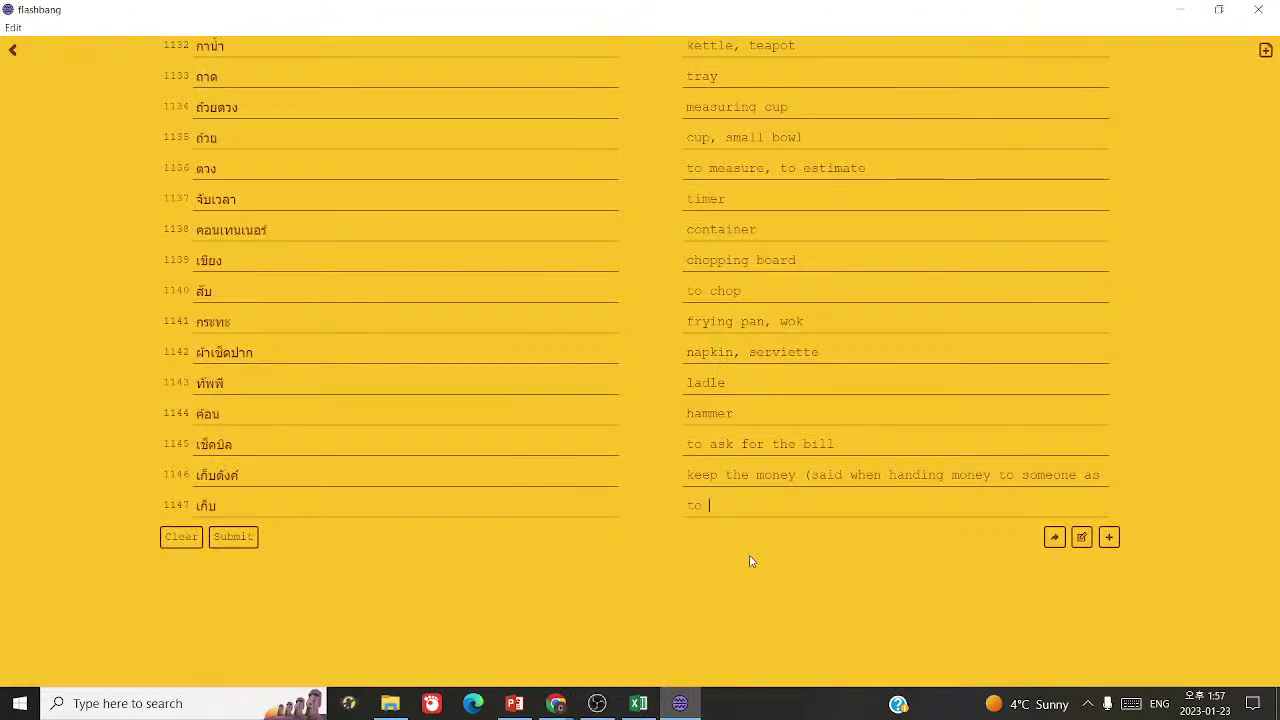
text(keep)
key(shift+Tab)
key(ctrl+c)
key(End)
text(/)
key(ctrl+v)
key(super+space)
key(super+space)
text(ไ)
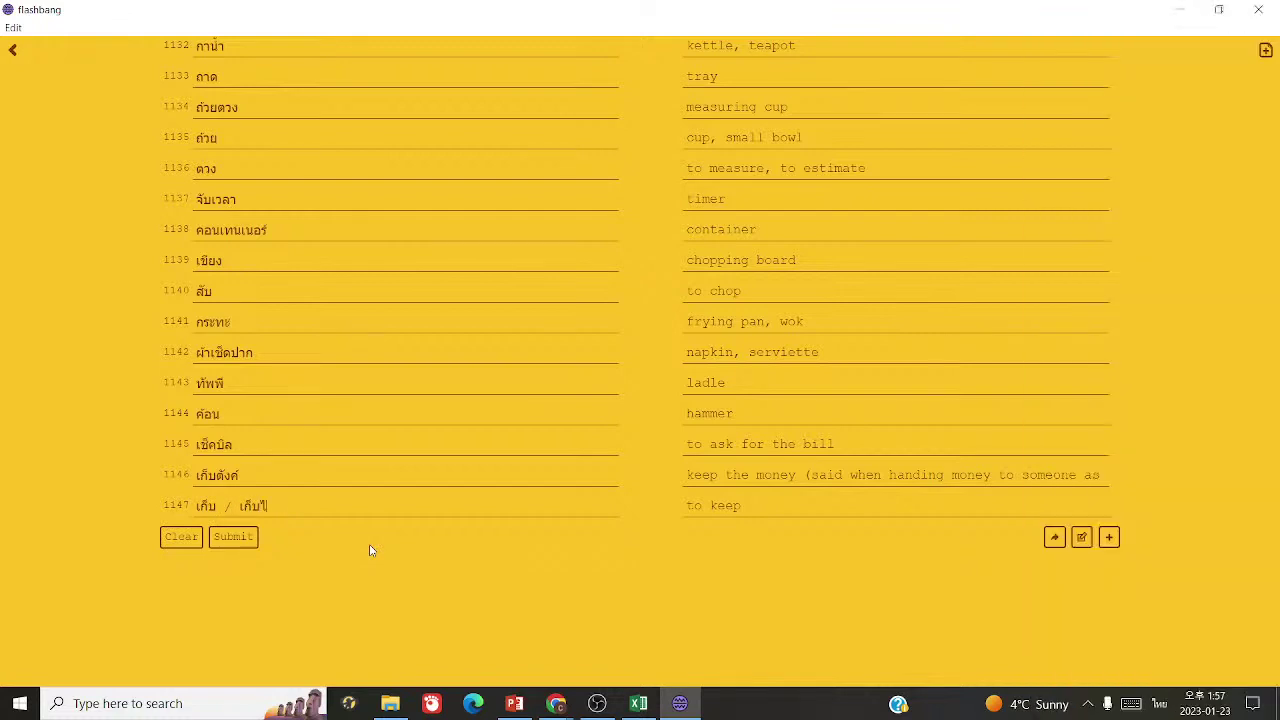
text(ว้)
click(1108, 537)
- Switch the keyboard input language to English (United States)
key(super+space)
key(super+space)
key(super+space)
key(super+space)
key(super+space)
key(super+space)
key(super+space)
key(super+space)
key(super+space)
key(super+space)
key(super+space)
key(super+space)
key(super+space)
key(super+space)
key(super+space)
key(super+space)
key(super+space)
key(super+space)
key(super+space)
key(super+space)
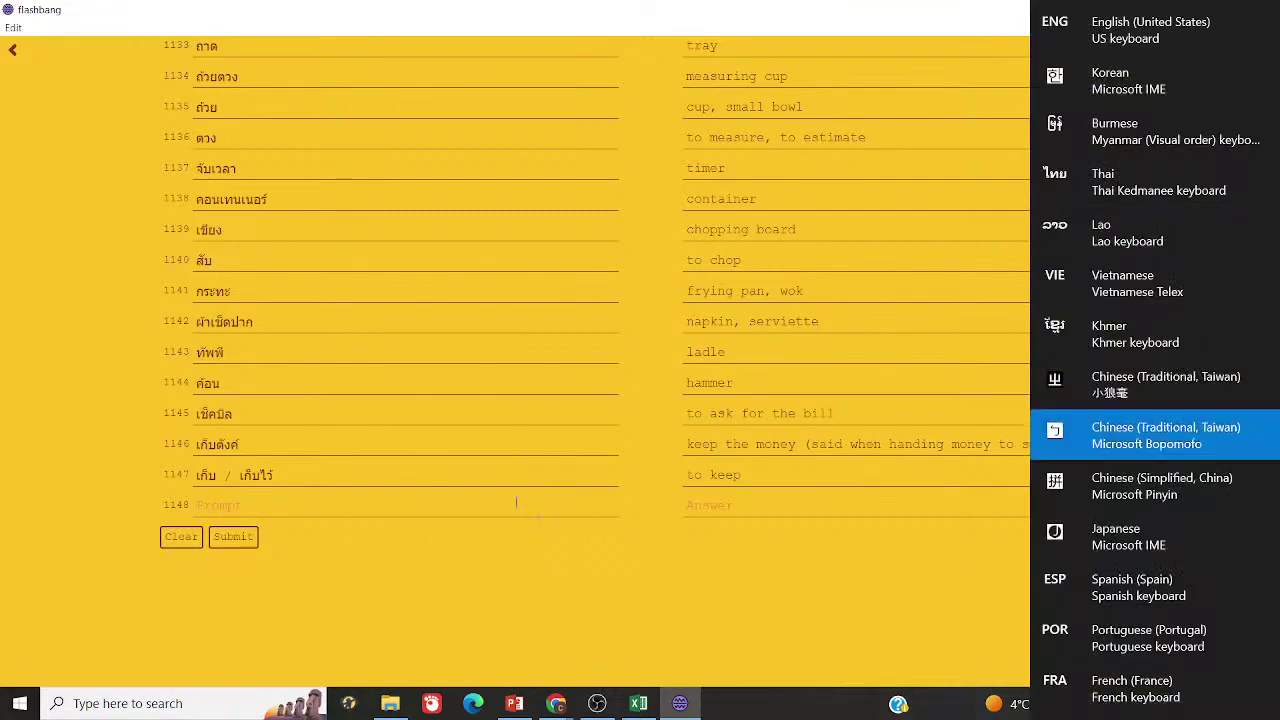
key(super+space)
key(super+space)
key(super+space)
key(super+space)
key(super+space)
key(super+space)
key(super+space)
key(super+space)
key(super+space)
key(super+space)
key(super+space)
key(super+space)
key(super+space)
key(super+space)
key(super+space)
key(super+space)
key(super+space)
key(super+space)
key(super+space)
key(super+space)
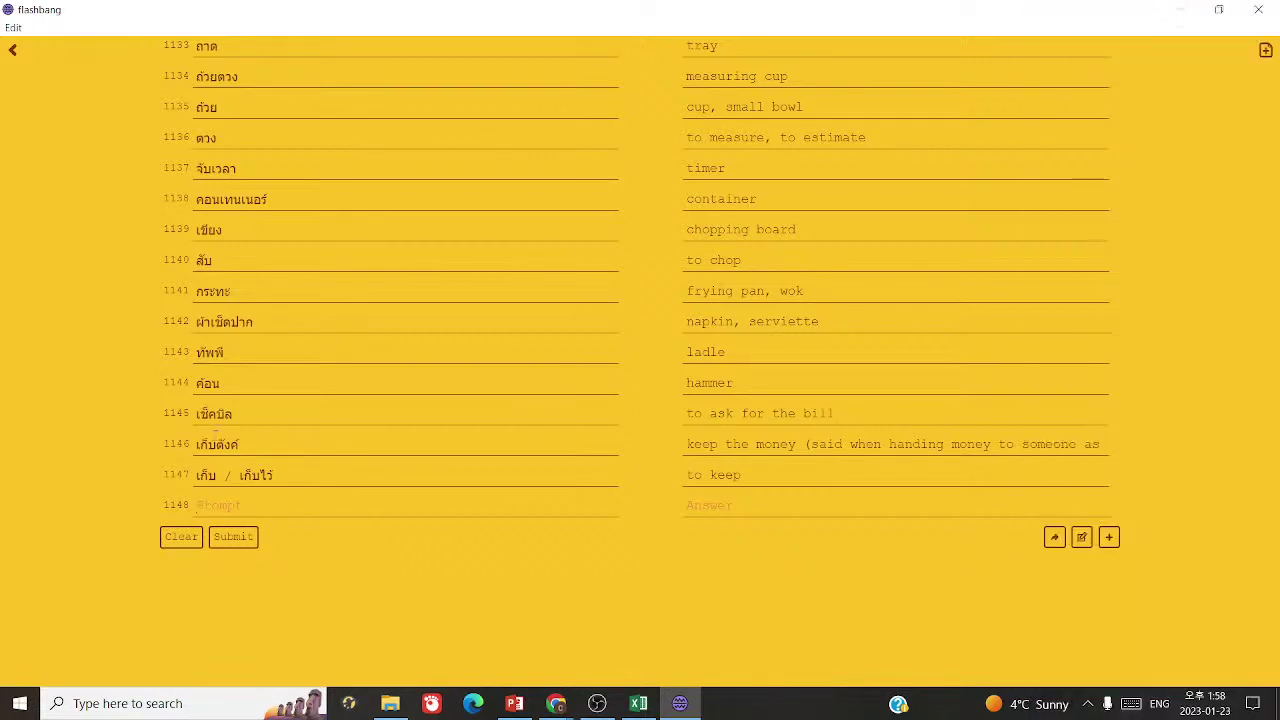
- Copy ตังค์ from the เก็บตังค์ card and look it up on thai2english
double_click(222, 444)
key(ctrl+c)
mouse_move(556, 703)
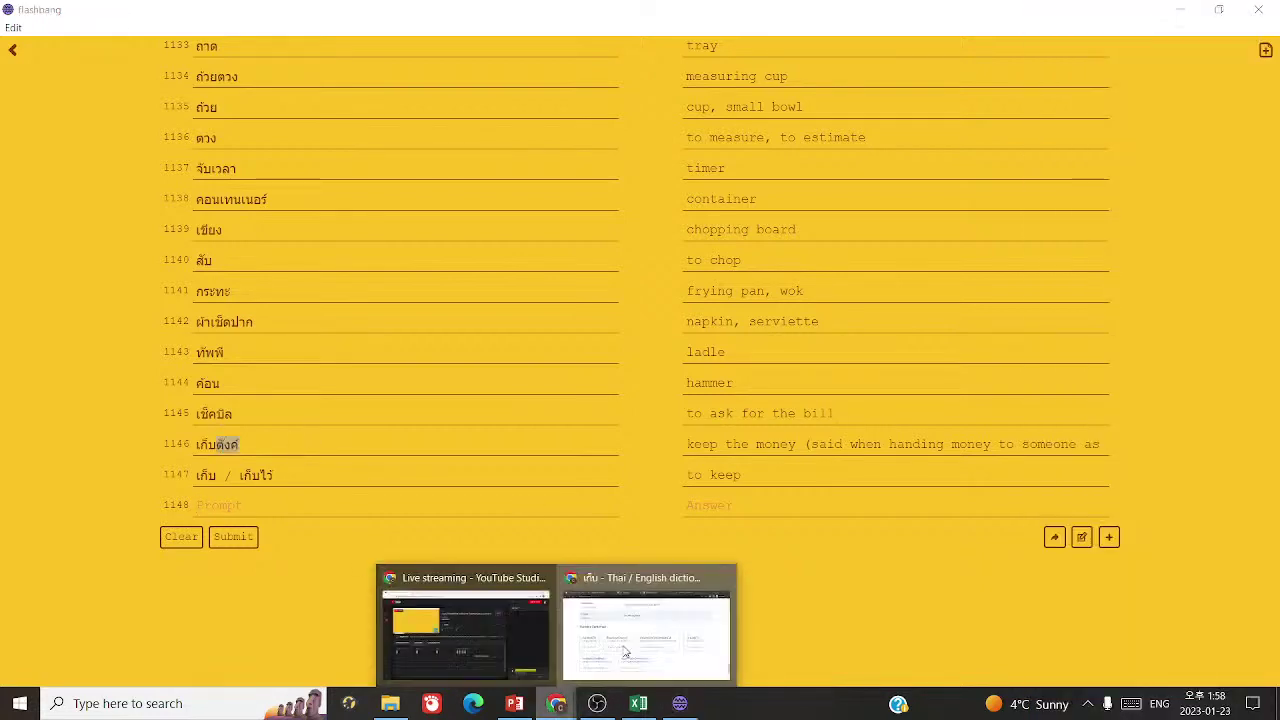
click(617, 561)
scroll(617, 561, up, 20)
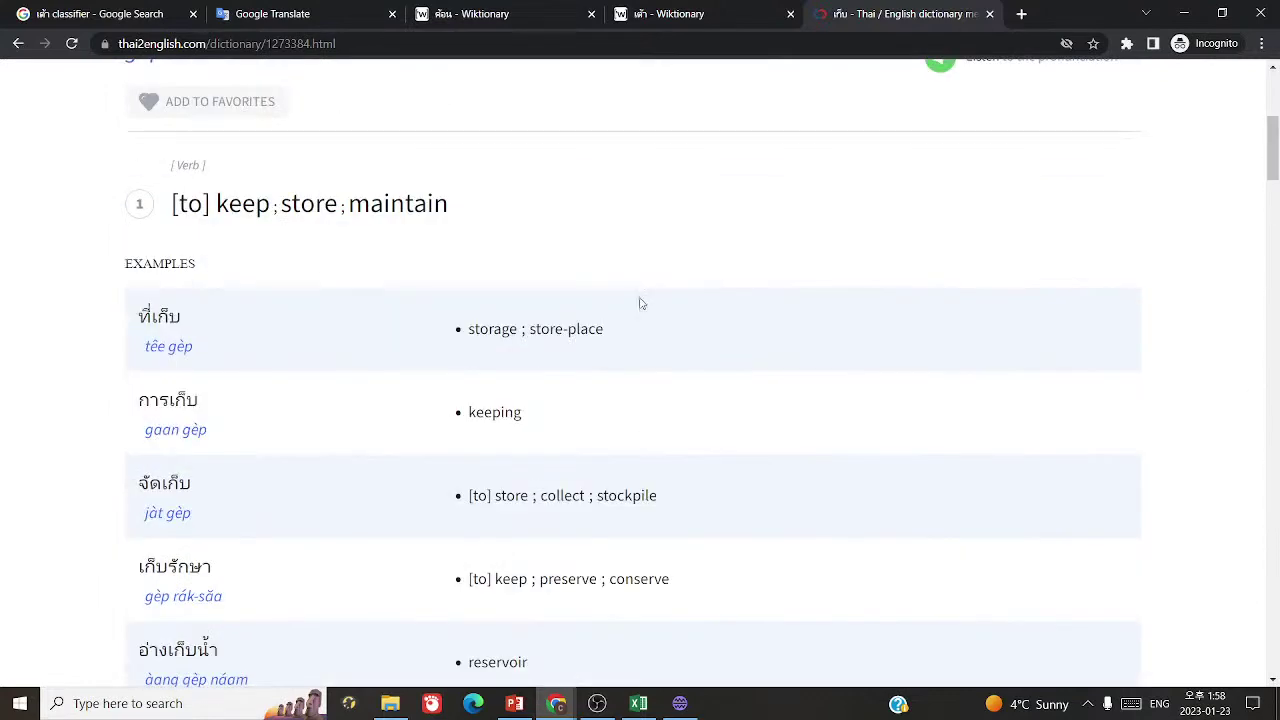
scroll(641, 303, up, 5)
triple_click(476, 214)
click(633, 315)
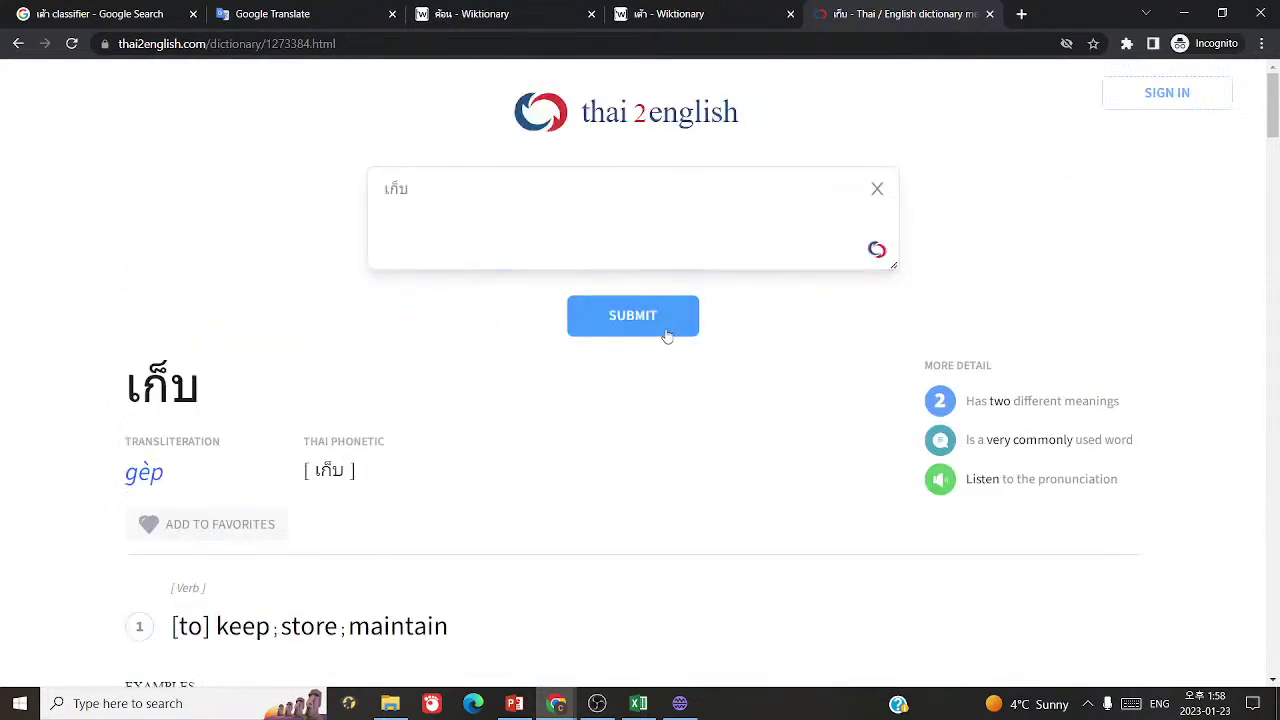
click(608, 200)
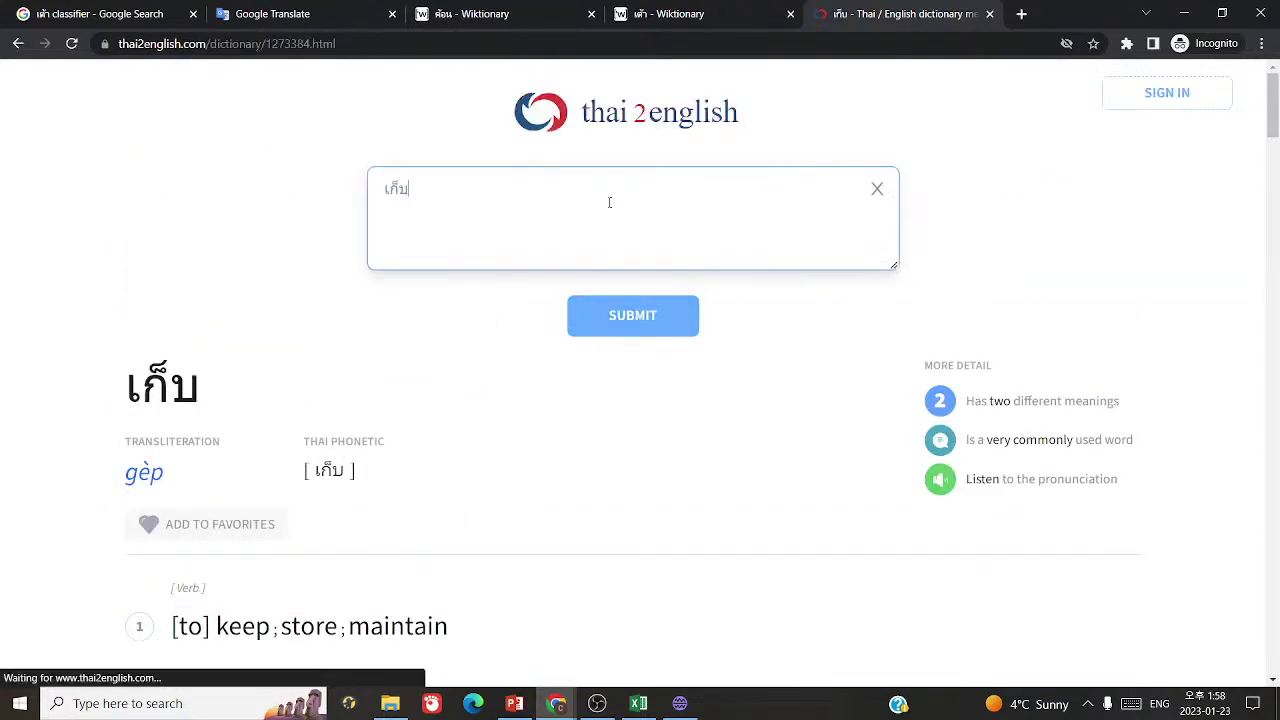
key(ctrl+a)
key(ctrl+v)
click(617, 335)
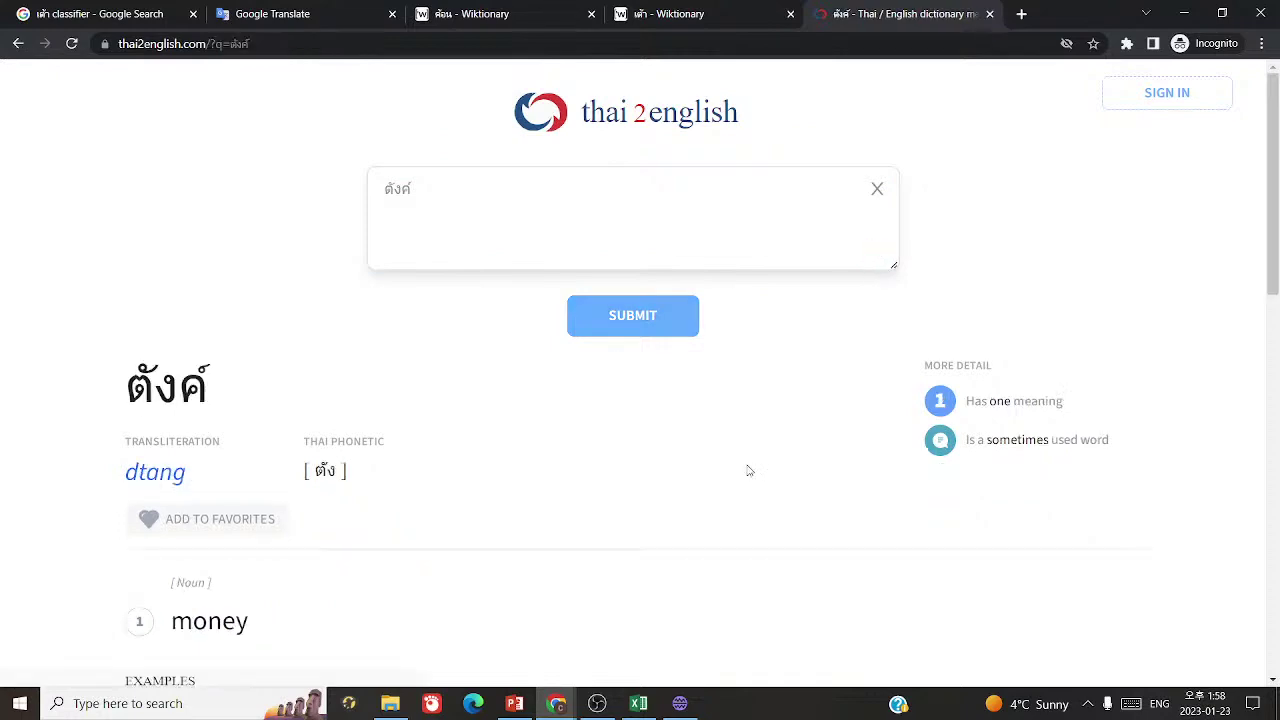
- Read the example phrases and sentences for ตังค์ on thai2english, and return to the flashbang deck
scroll(749, 468, down, 4)
scroll(749, 470, down, 3)
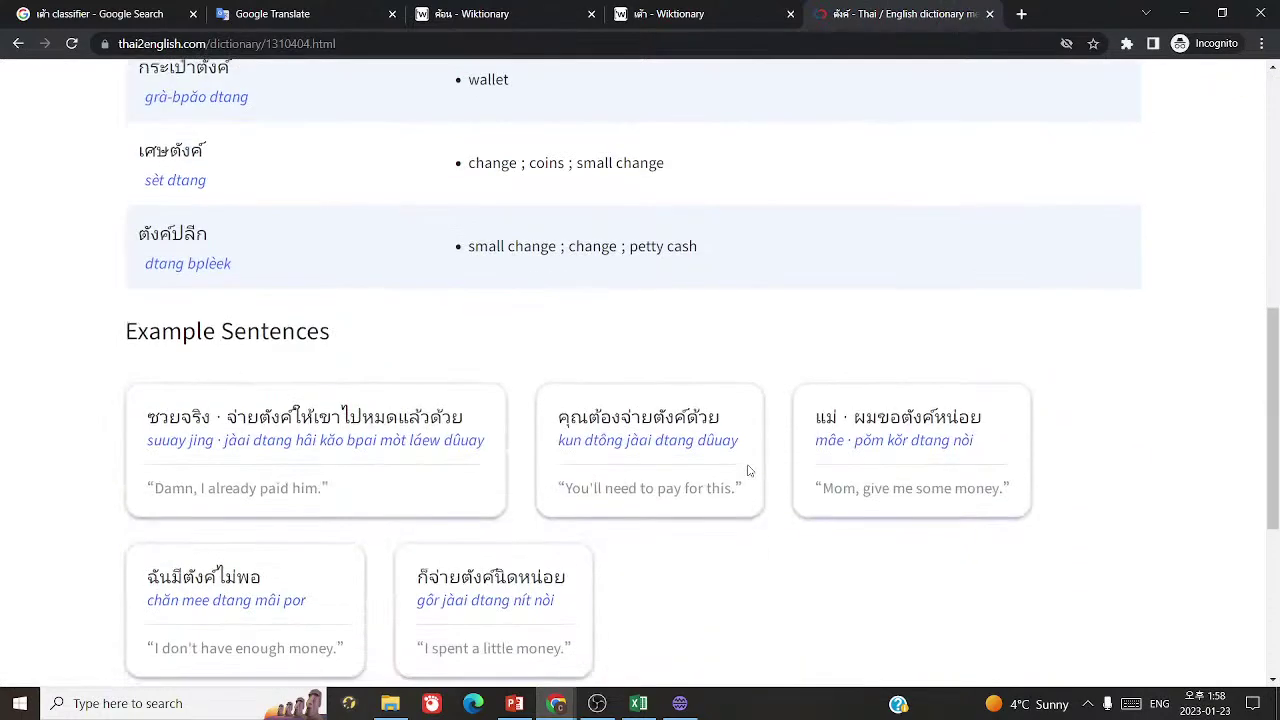
scroll(749, 470, down, 1)
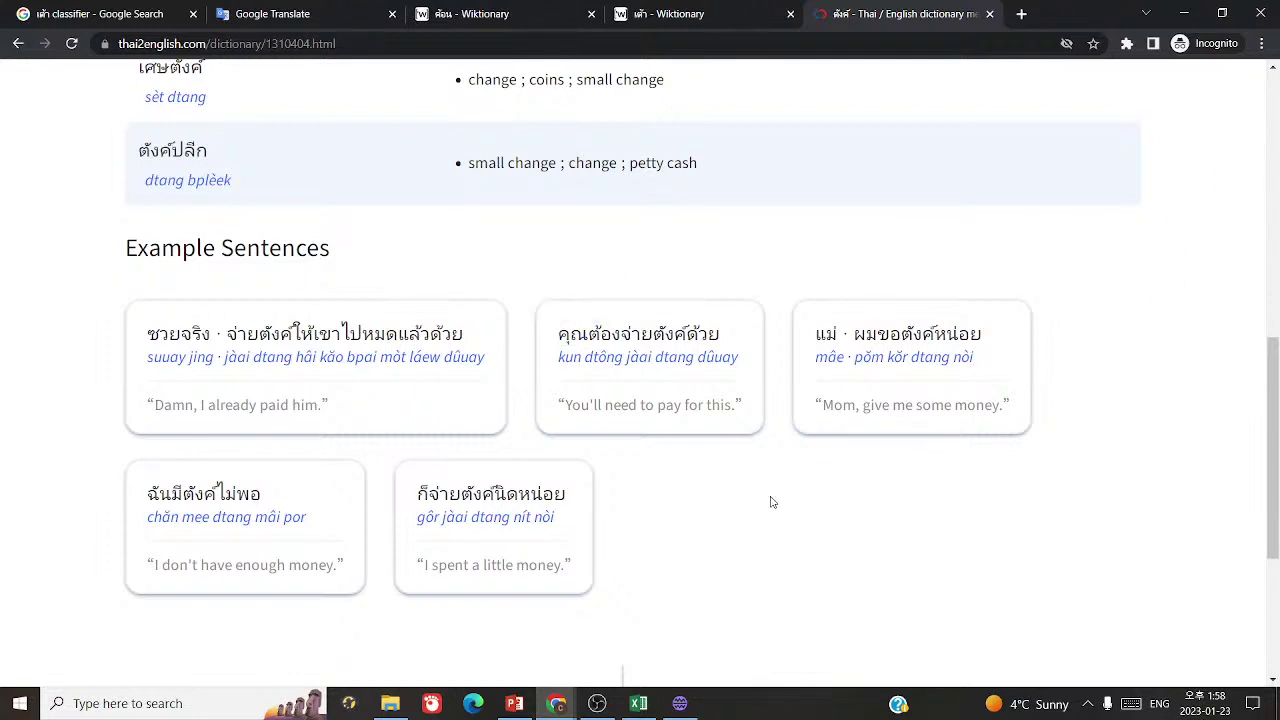
click(679, 703)
scroll(747, 429, up, 6)
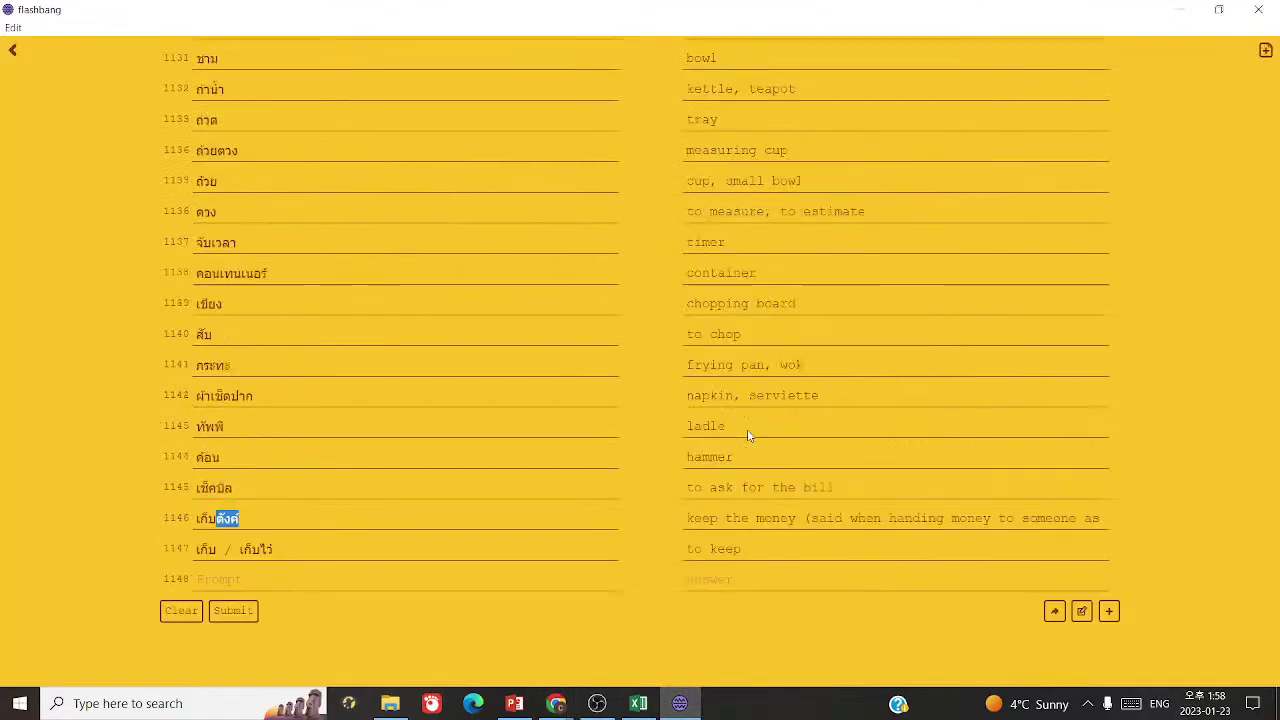
- Search the Excel word list for จ่าย, close the search, and return to the flashbang deck
key(alt+Tab)
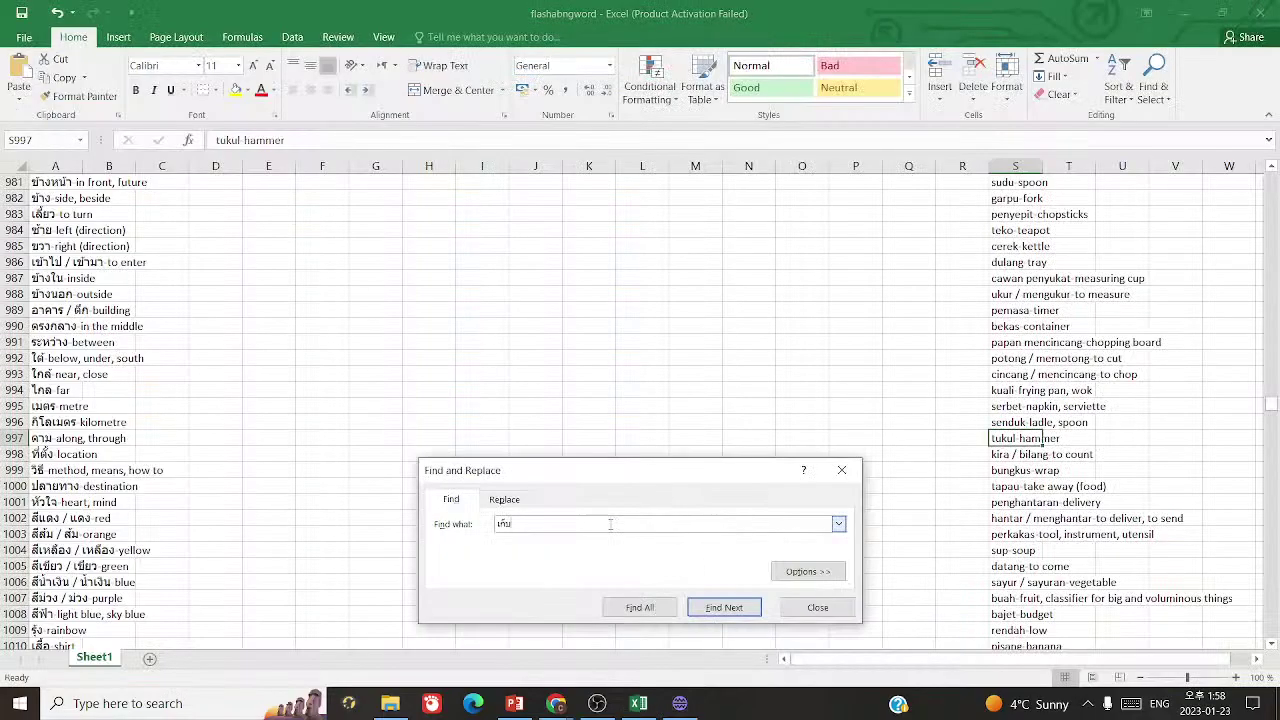
key(super+space)
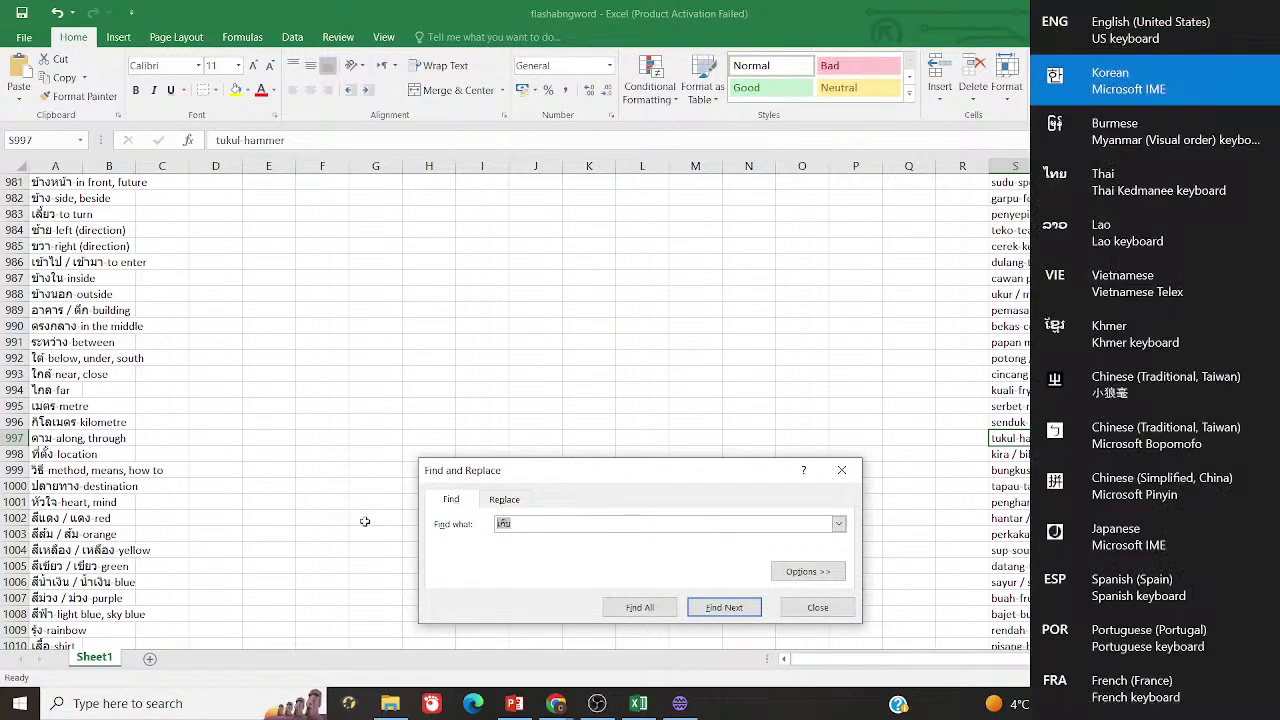
text(ส)
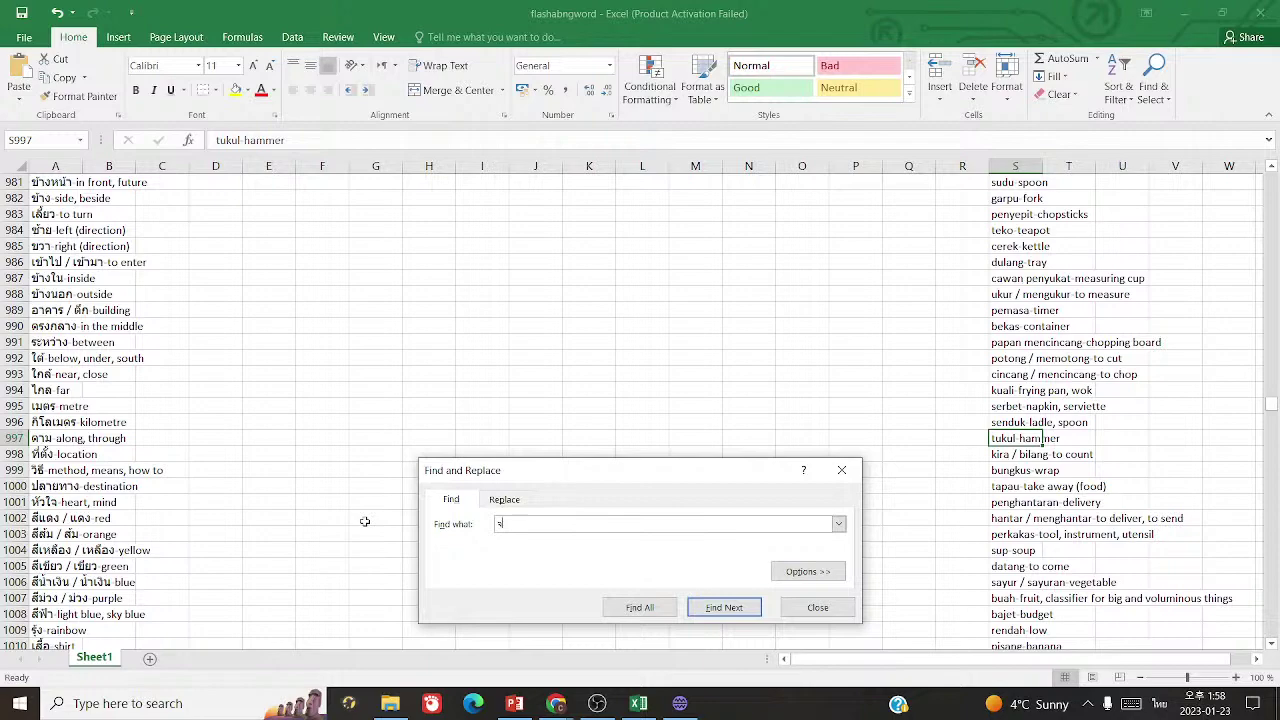
text(่าย)
key(Return)
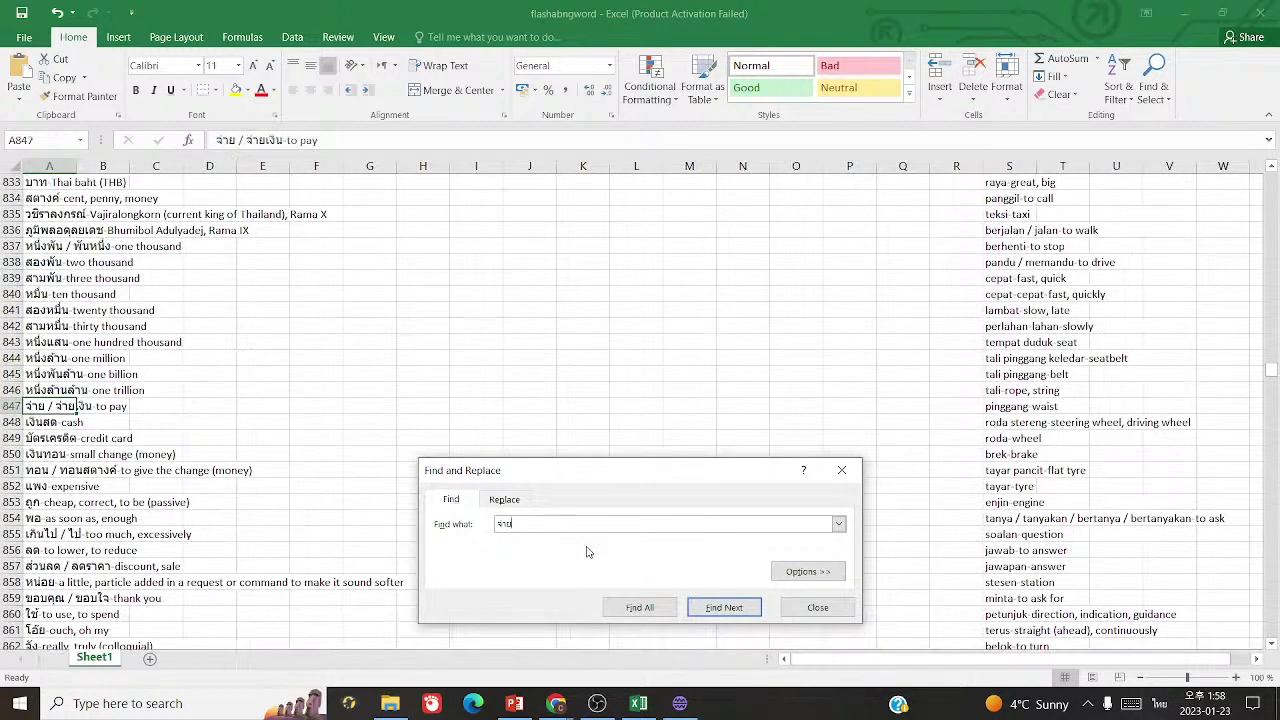
click(841, 470)
key(alt+Tab)
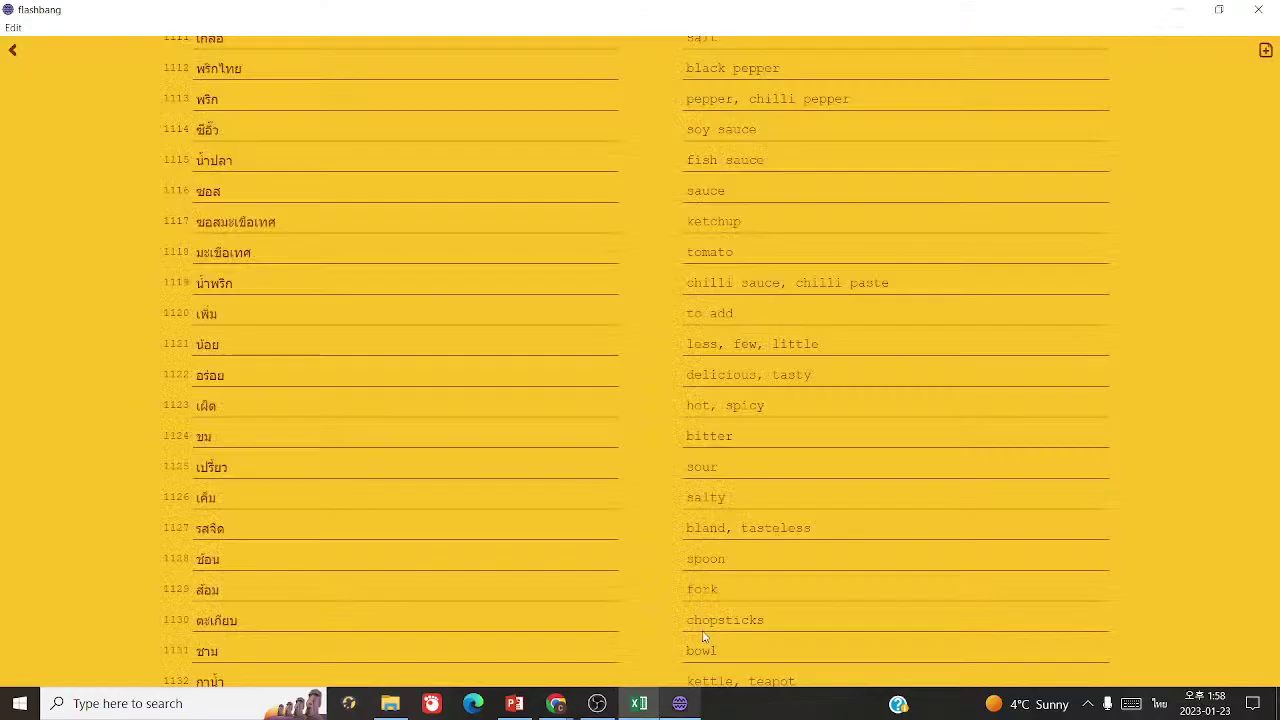
- Extend the prompt of the "to pay" card with the alternative จ่ายตังค์, separated by a slash
scroll(691, 457, up, 20)
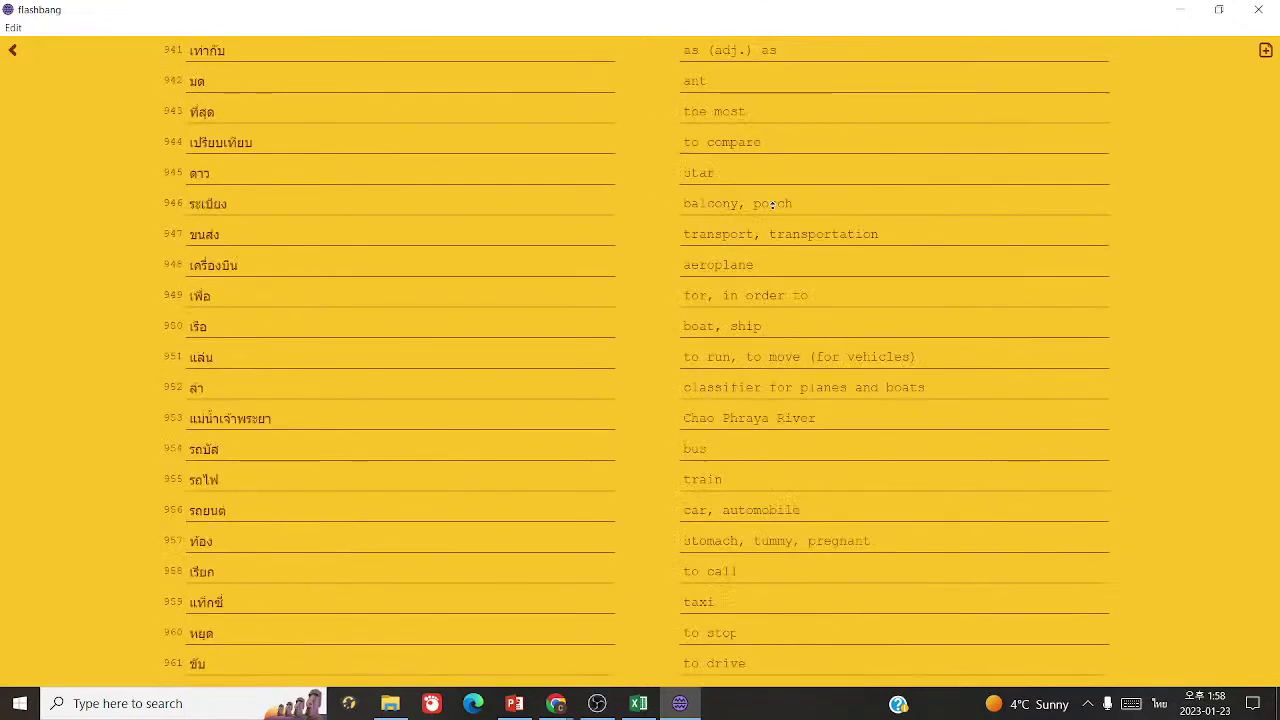
scroll(773, 213, up, 3)
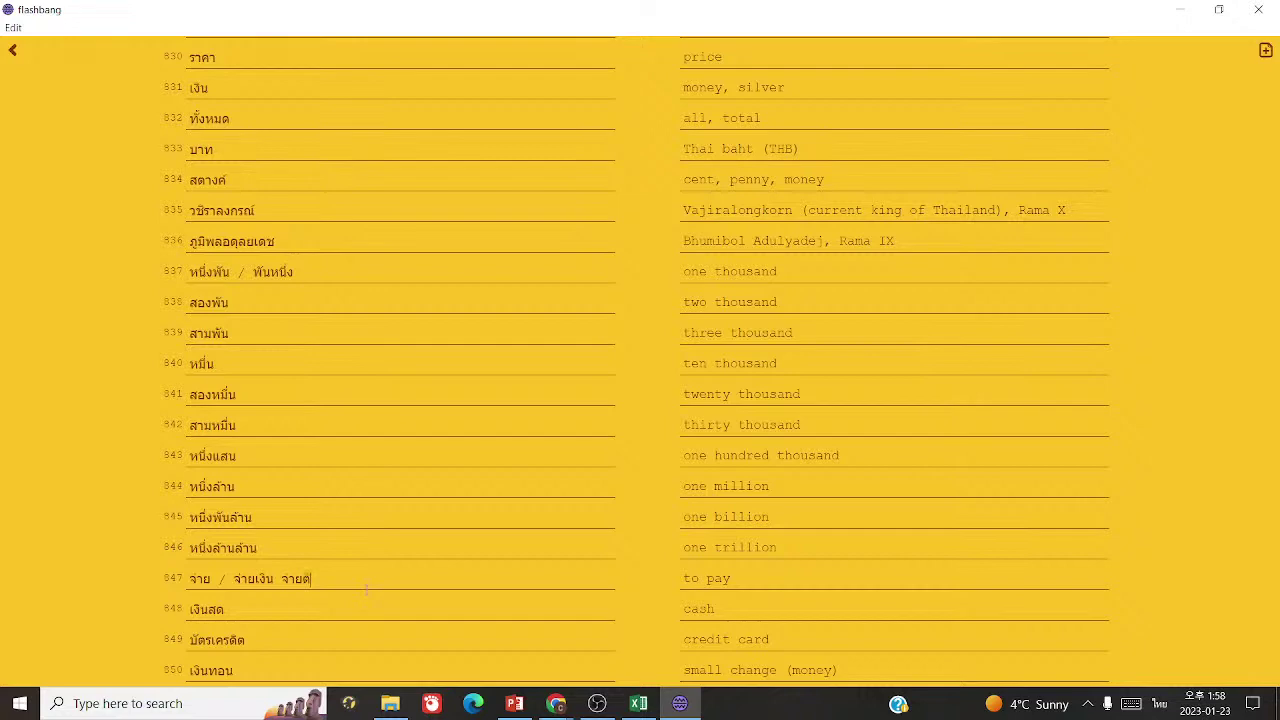
key(super+space)
text(/ )
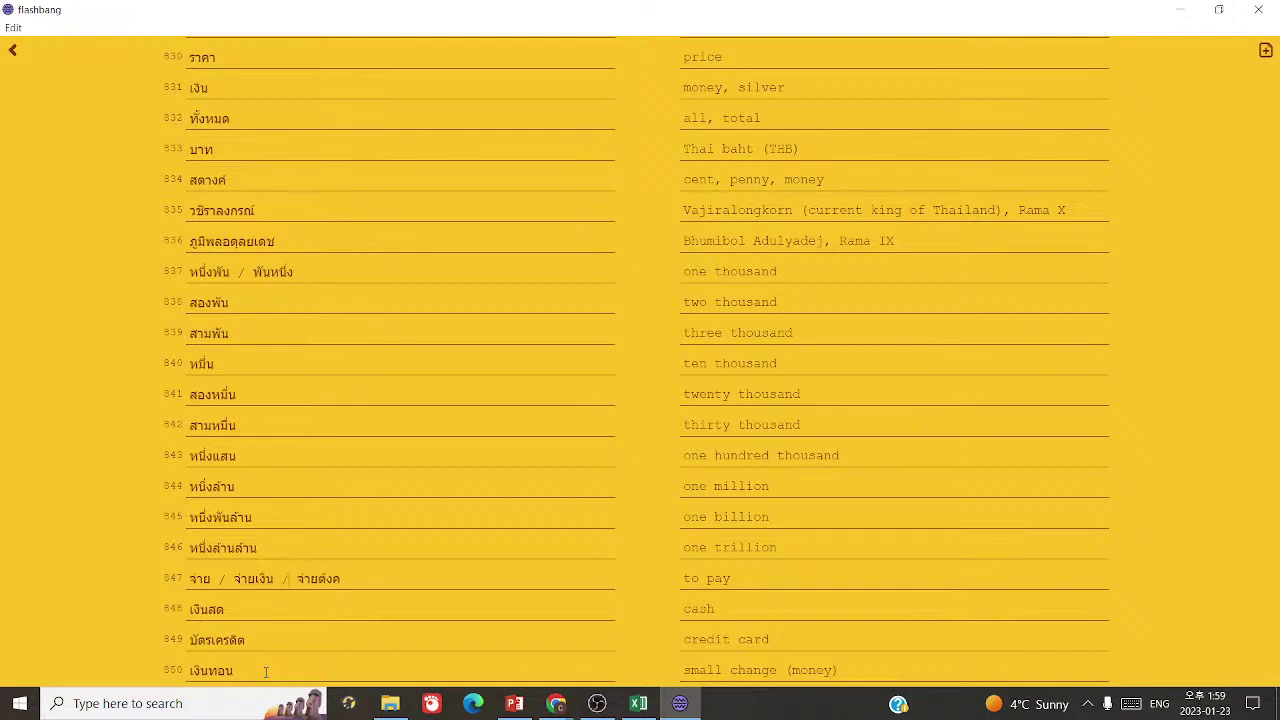
text(์)
mouse_move(556, 703)
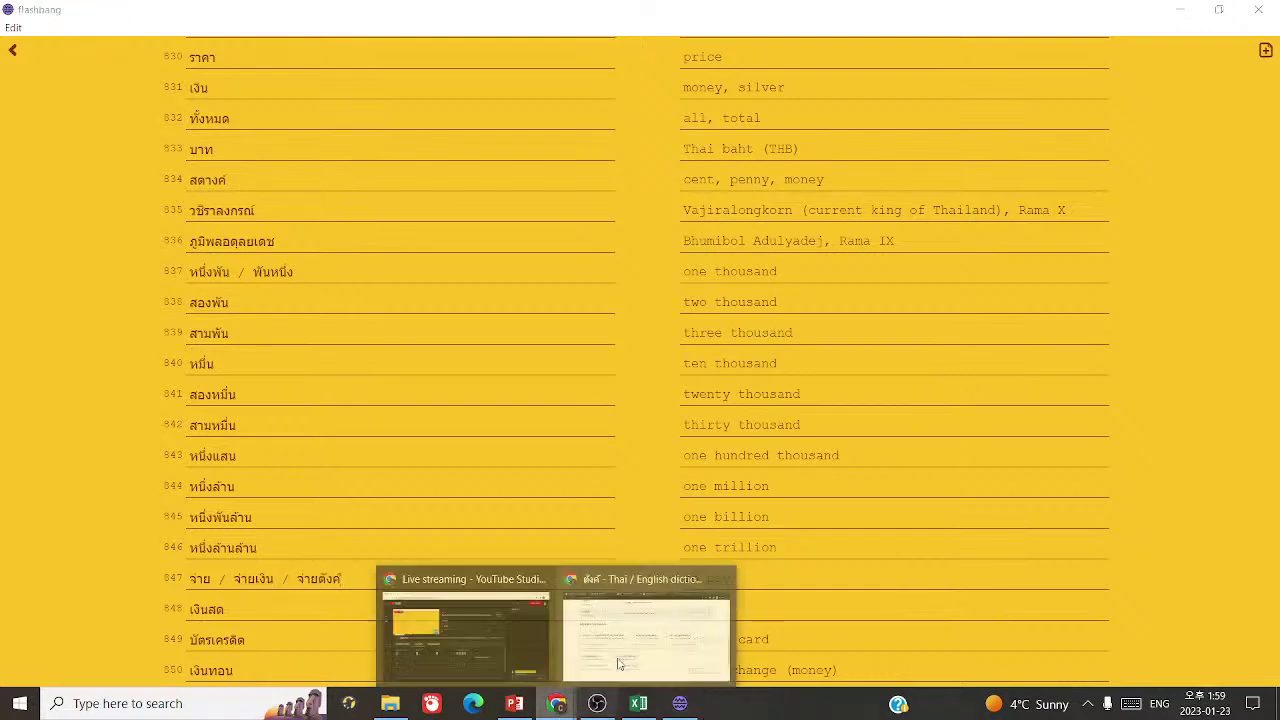
click(684, 621)
click(690, 703)
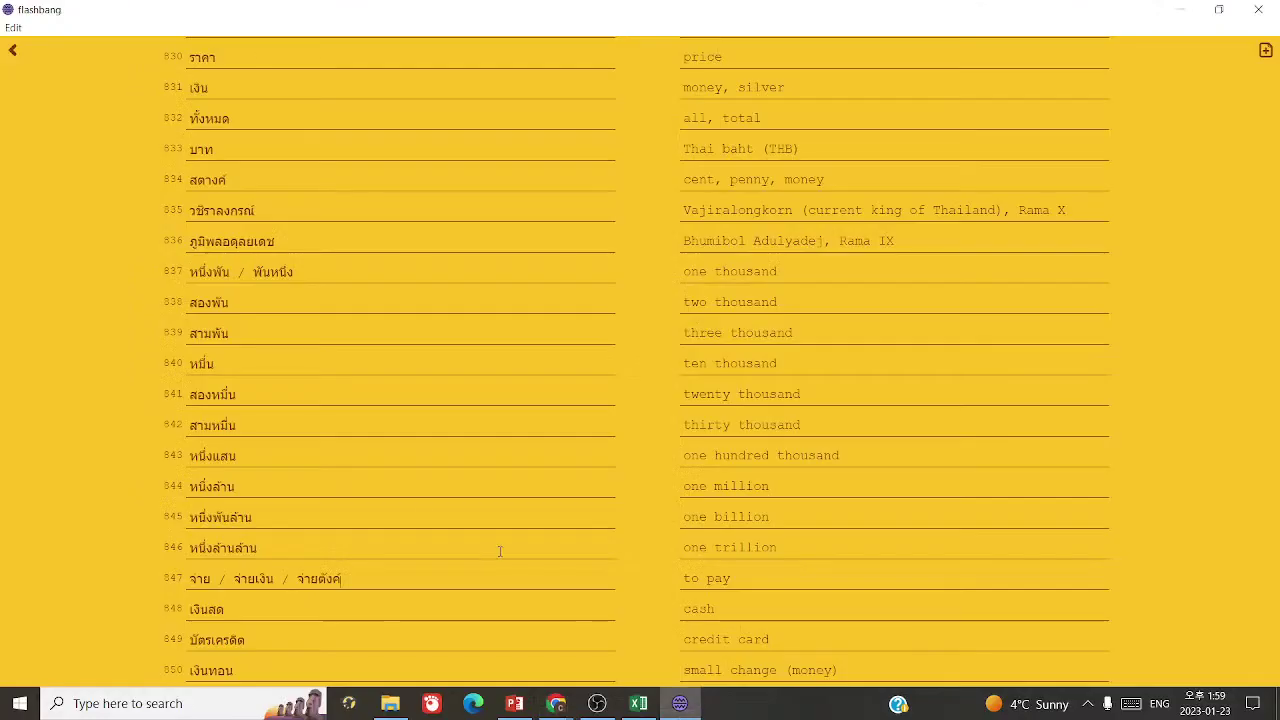
- Examine the money-related cards around สตางค์ in the deck and the meaning and examples of ตังค์ on thai2english
scroll(388, 520, down, 1)
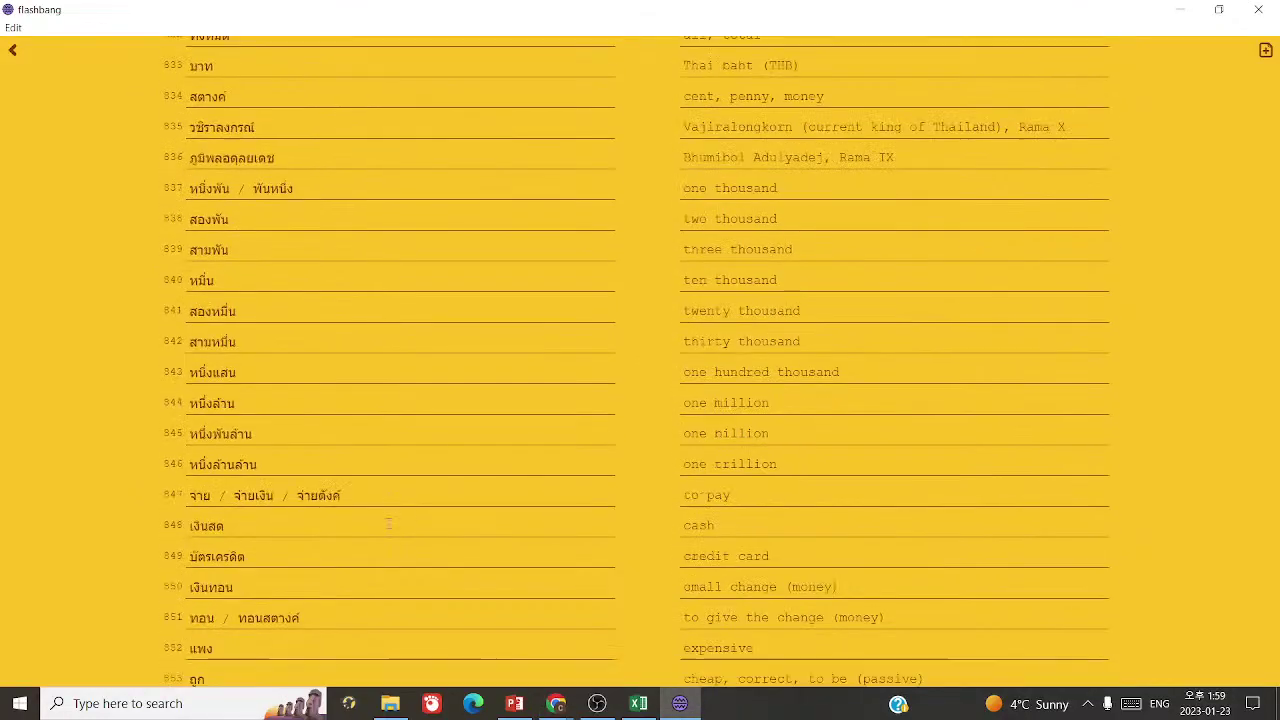
scroll(389, 522, up, 2)
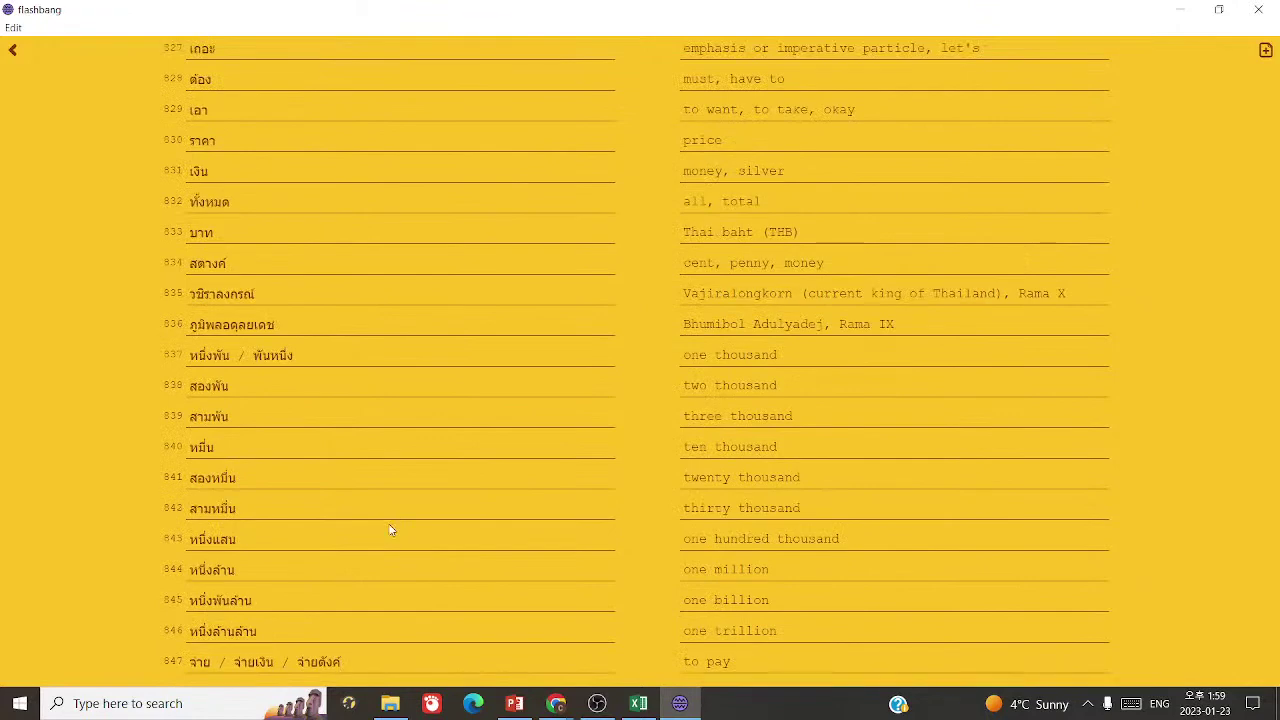
scroll(389, 523, up, 2)
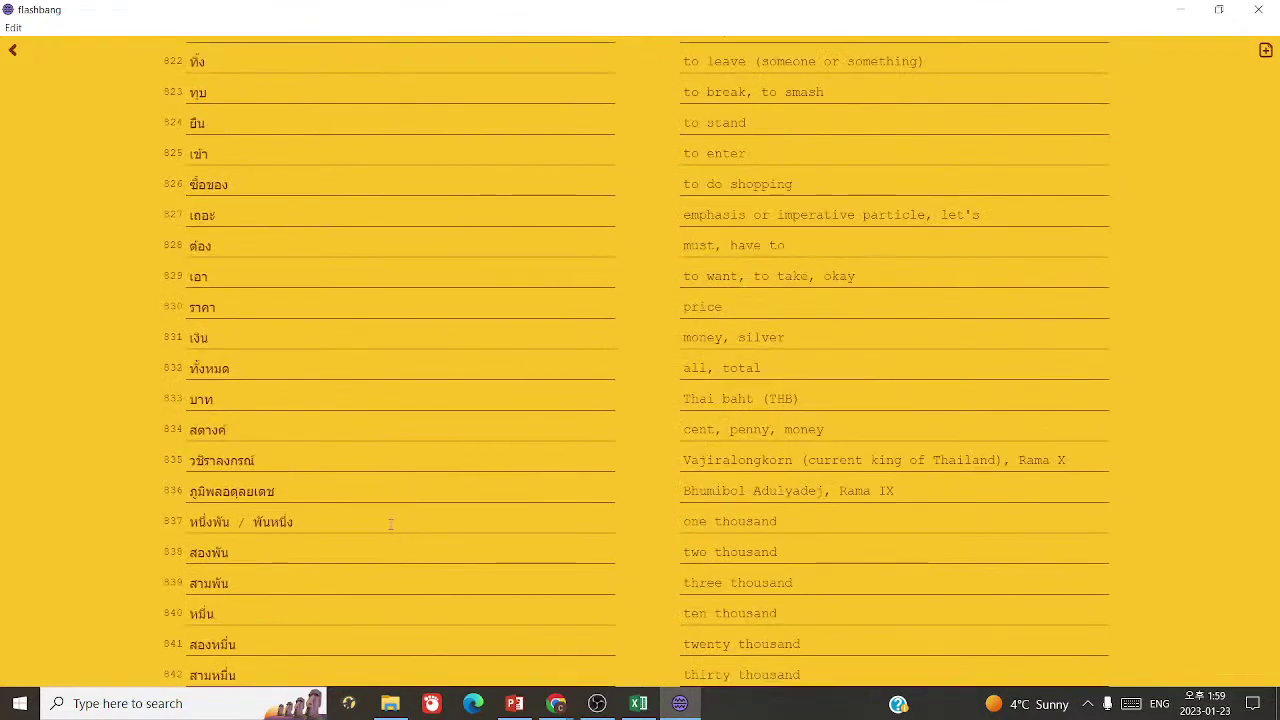
scroll(391, 524, up, 2)
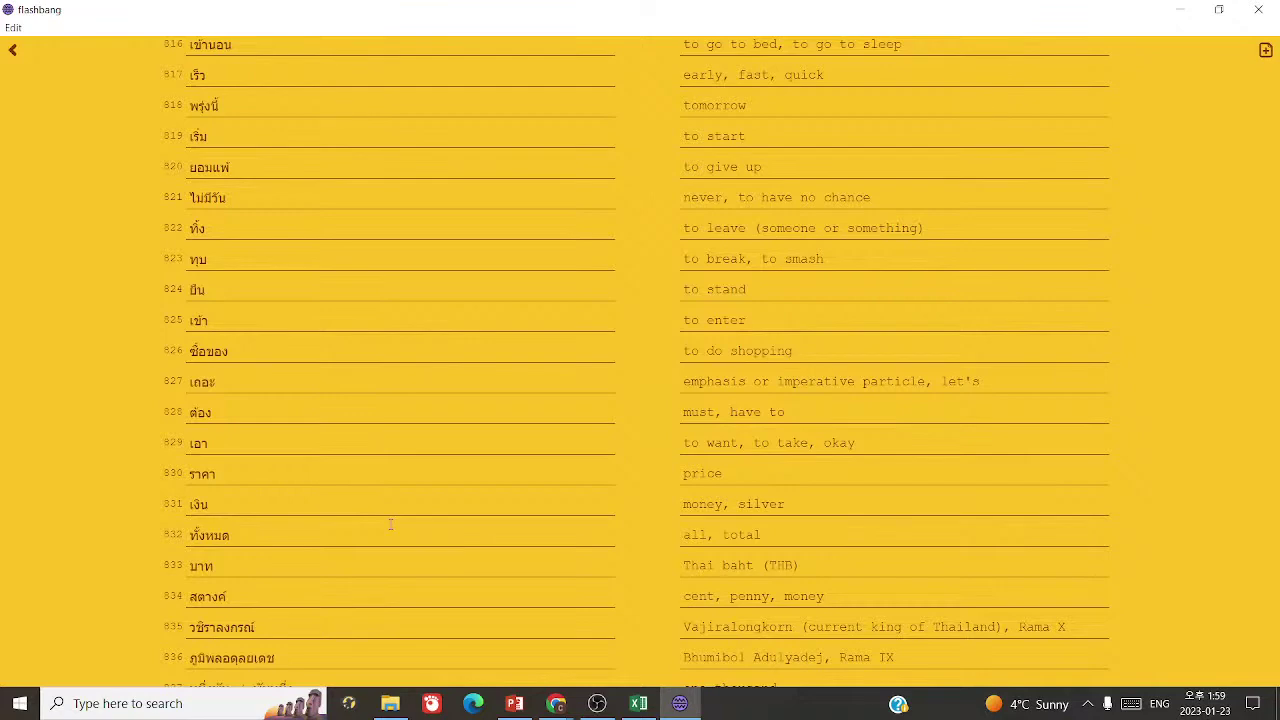
scroll(391, 524, down, 2)
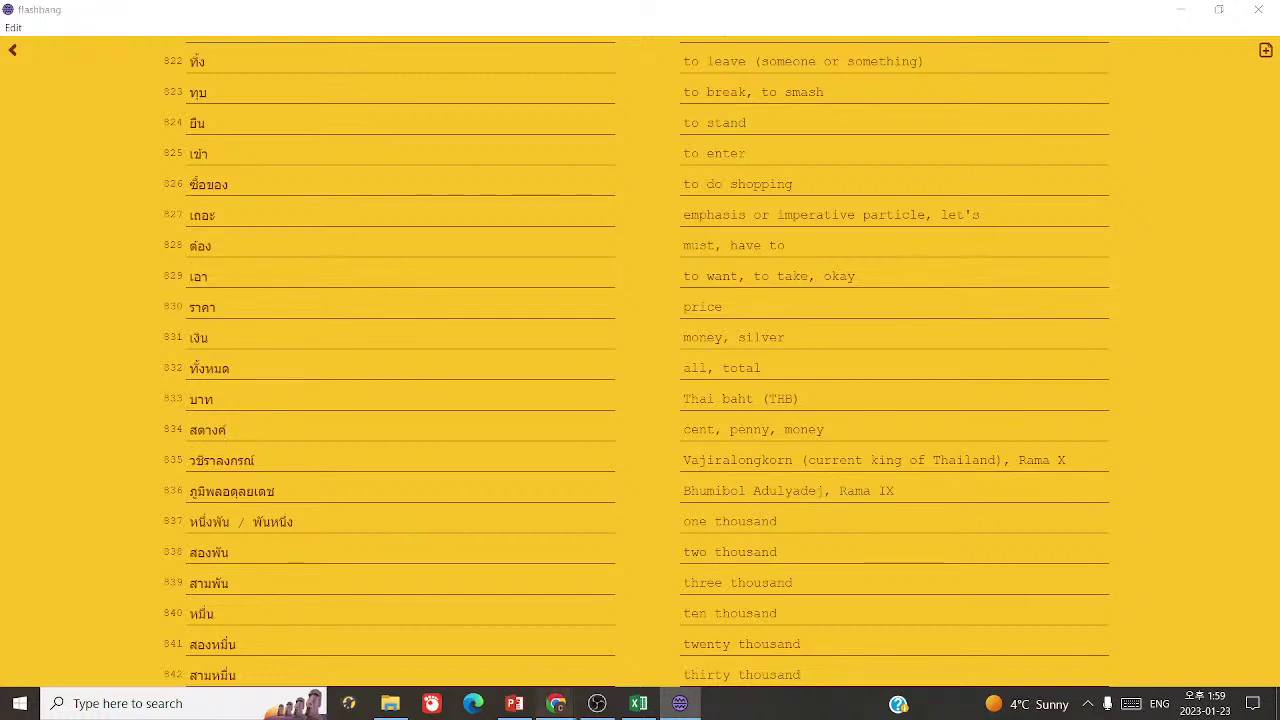
mouse_move(556, 703)
click(655, 622)
scroll(695, 596, up, 5)
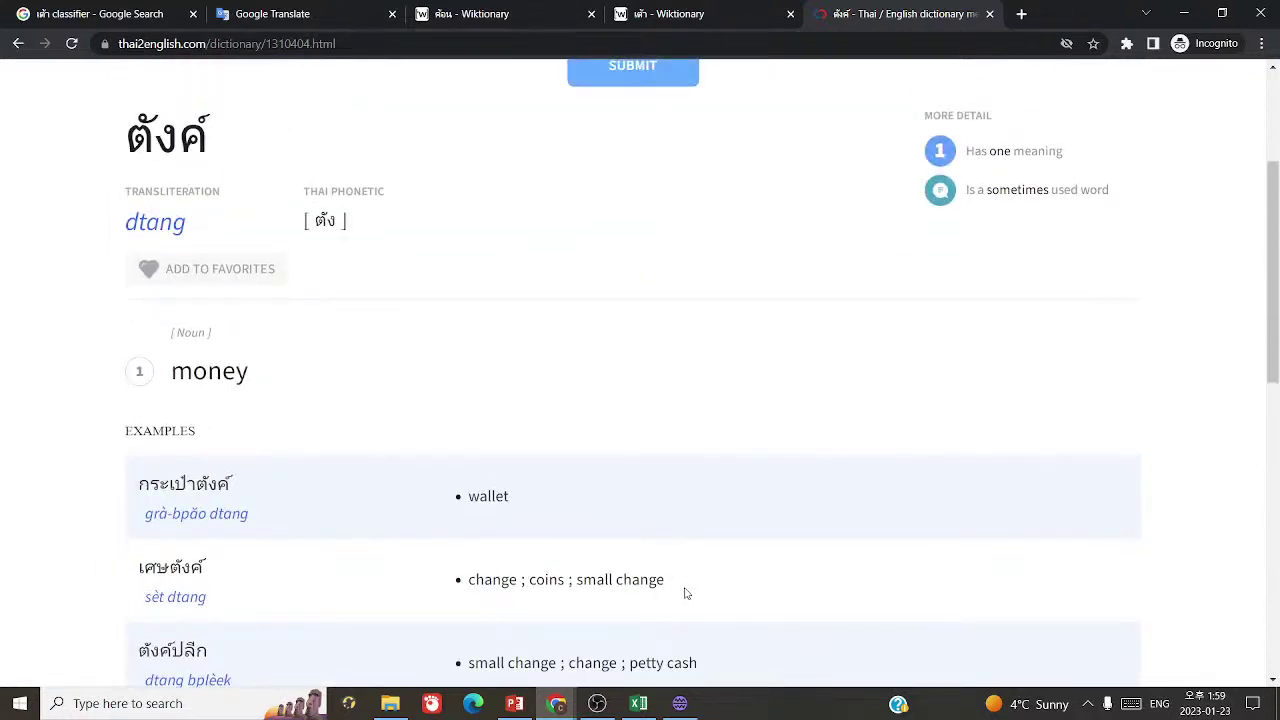
scroll(686, 594, down, 2)
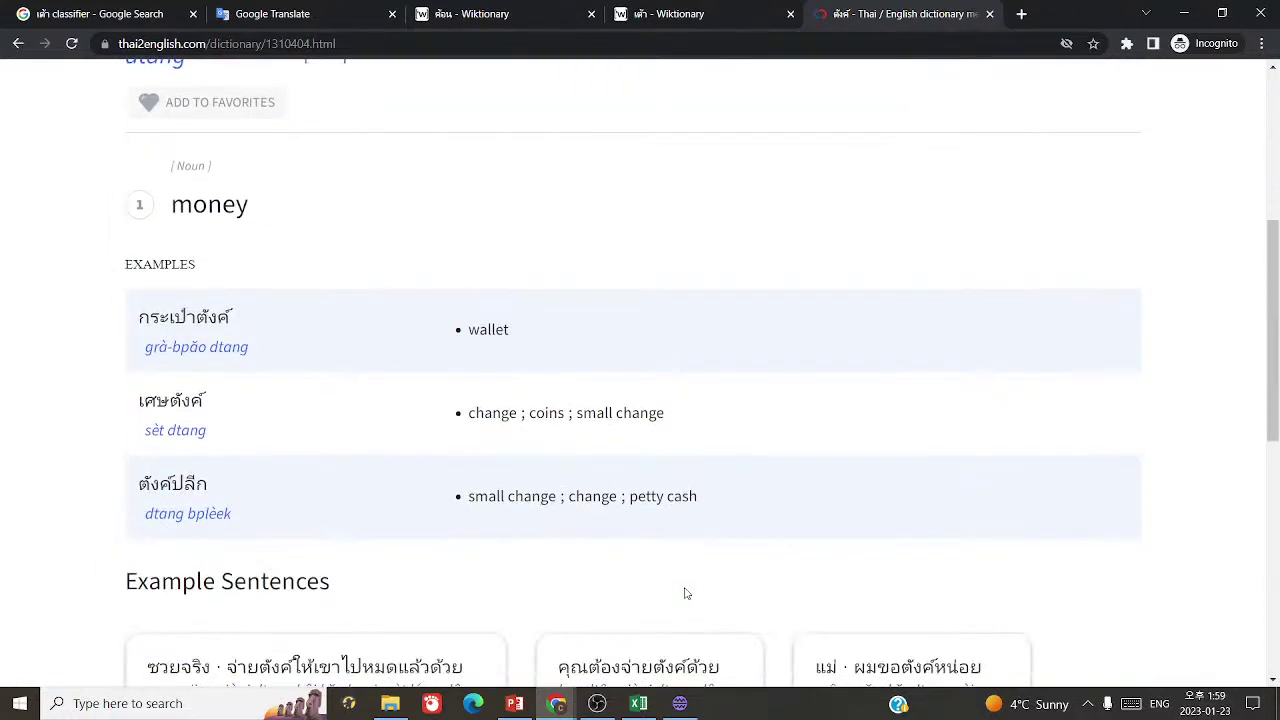
scroll(686, 594, up, 4)
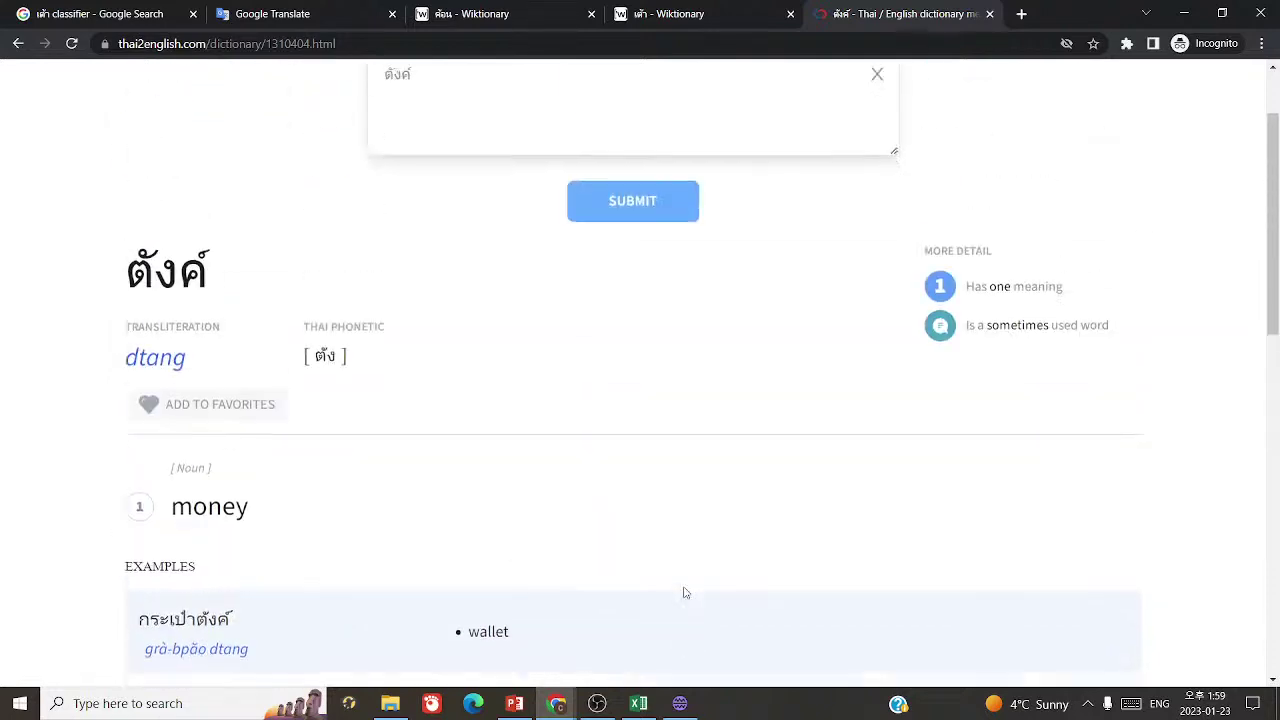
- Copy the headword ตังค์ from thai2english and add it as an alternative on the สตางค์ card
drag(129, 290, 212, 300)
key(ctrl+c)
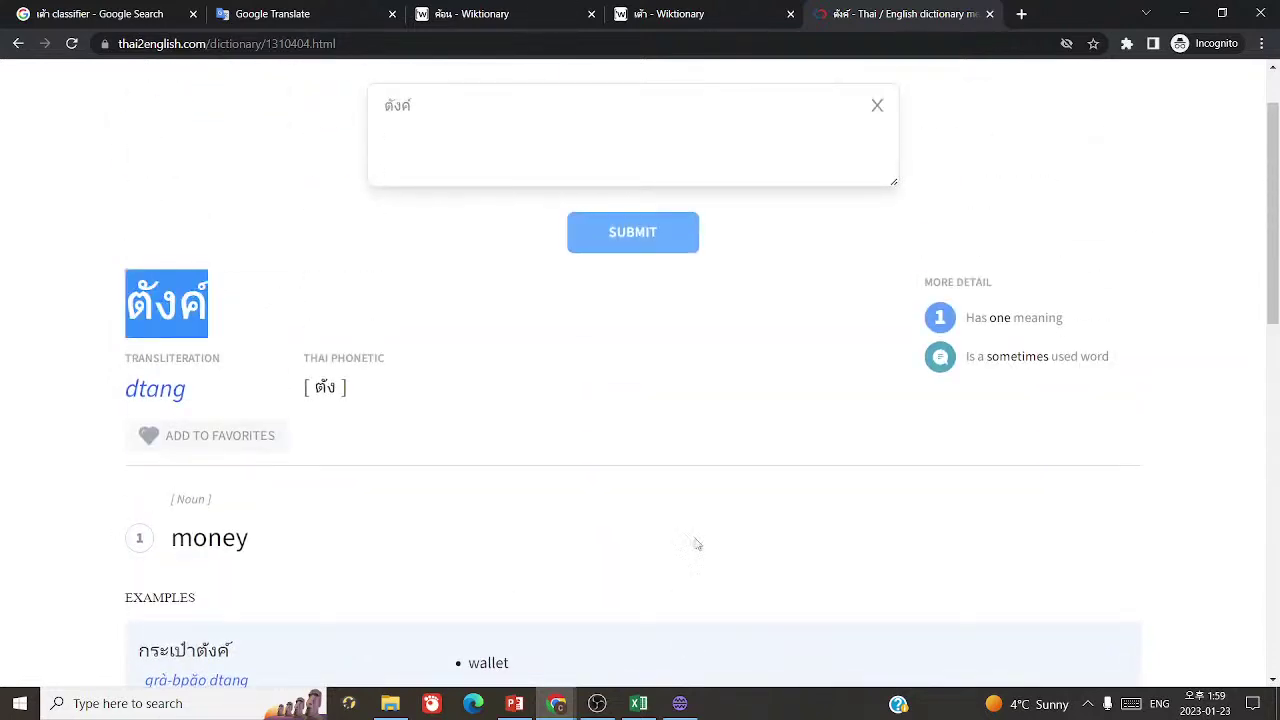
click(680, 703)
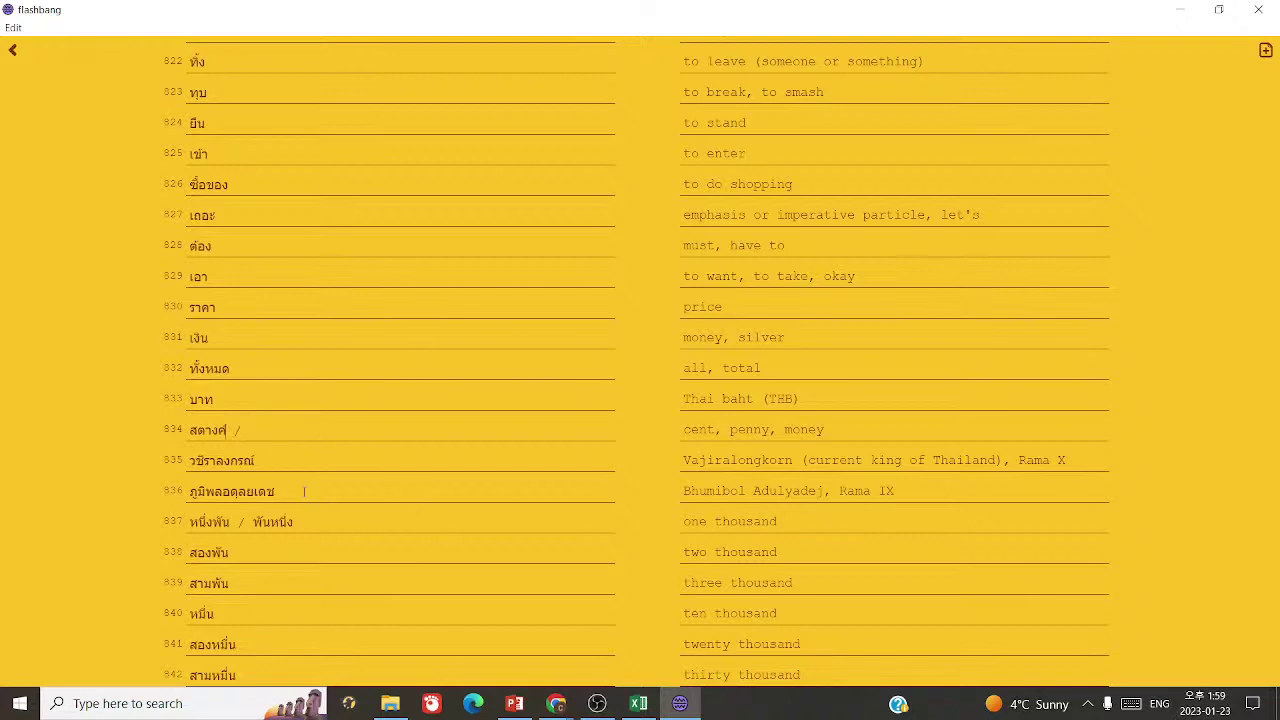
key(ctrl+v)
key(Return)
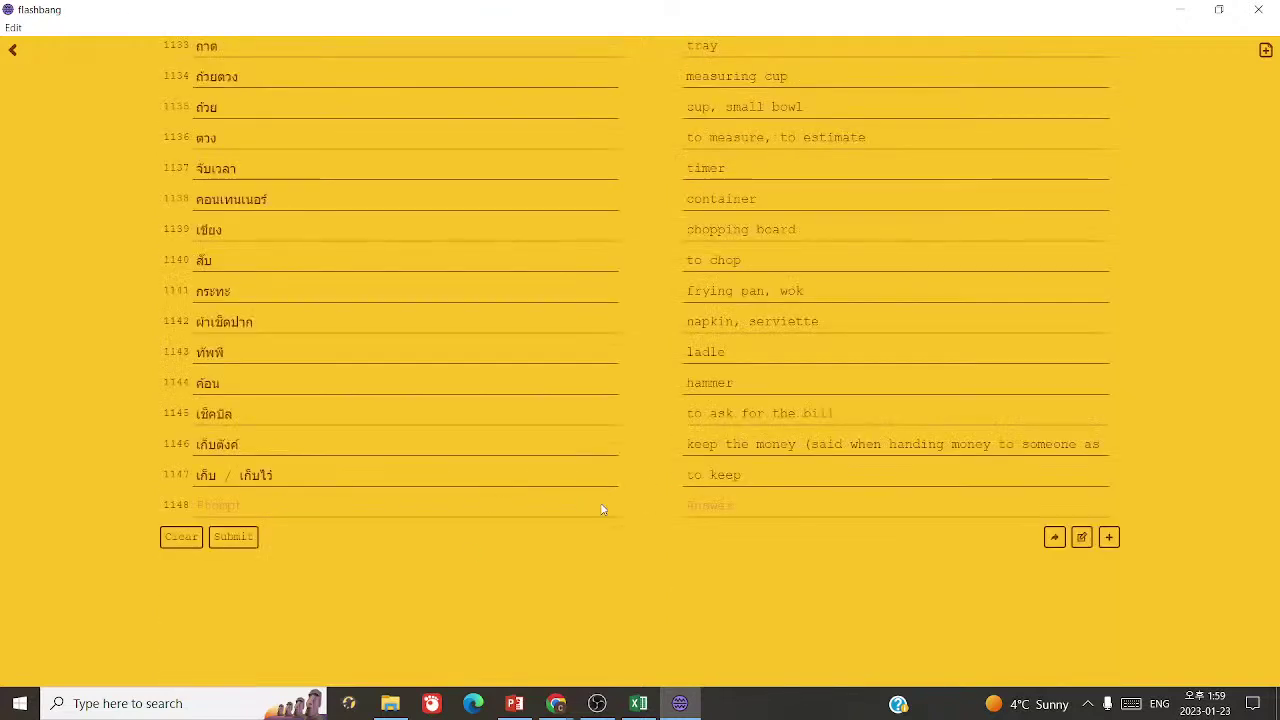
- Examine the Malay column of the Excel word list for the vocabulary around the "kira / bilang-to count" entry
click(556, 703)
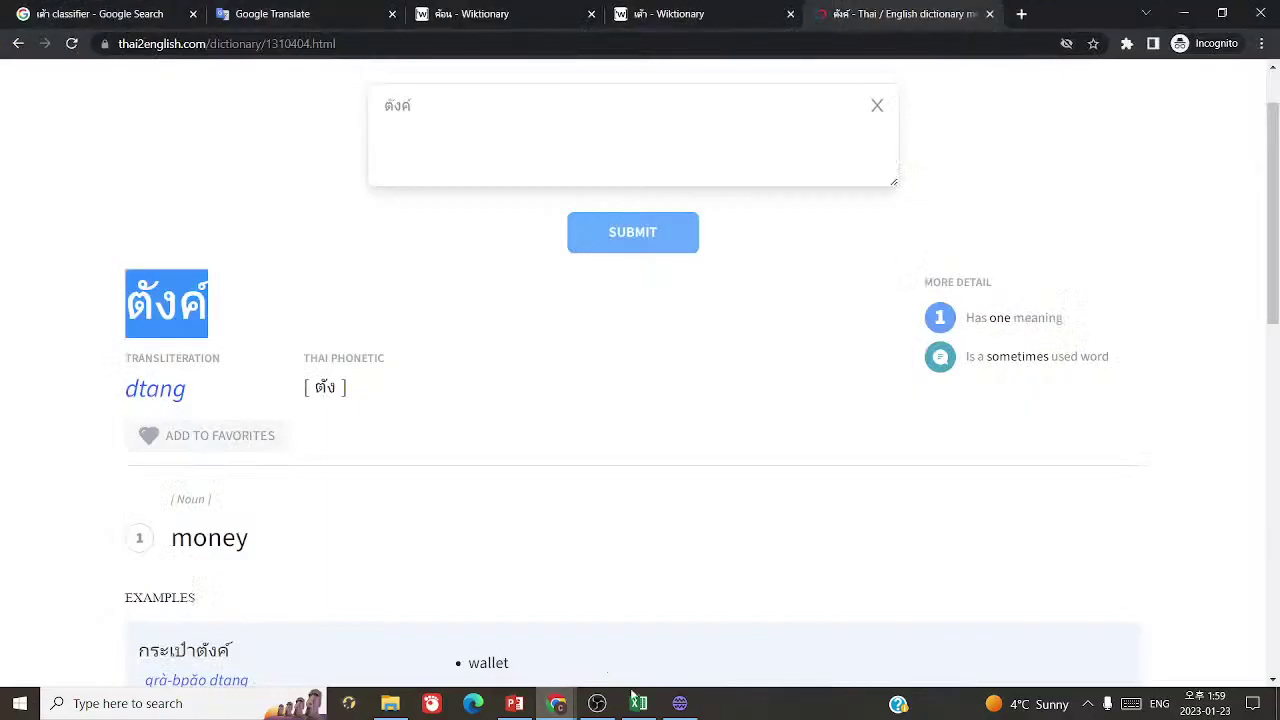
click(640, 704)
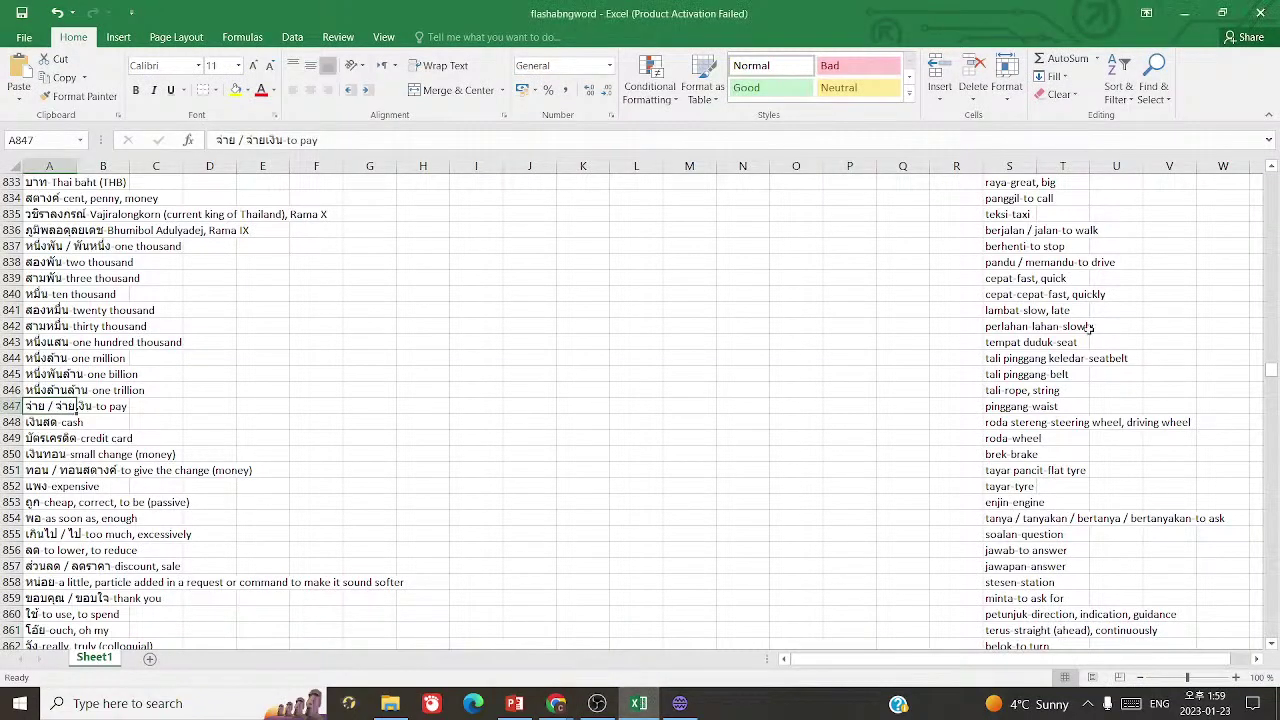
drag(1271, 368, 1271, 425)
scroll(943, 453, up, 20)
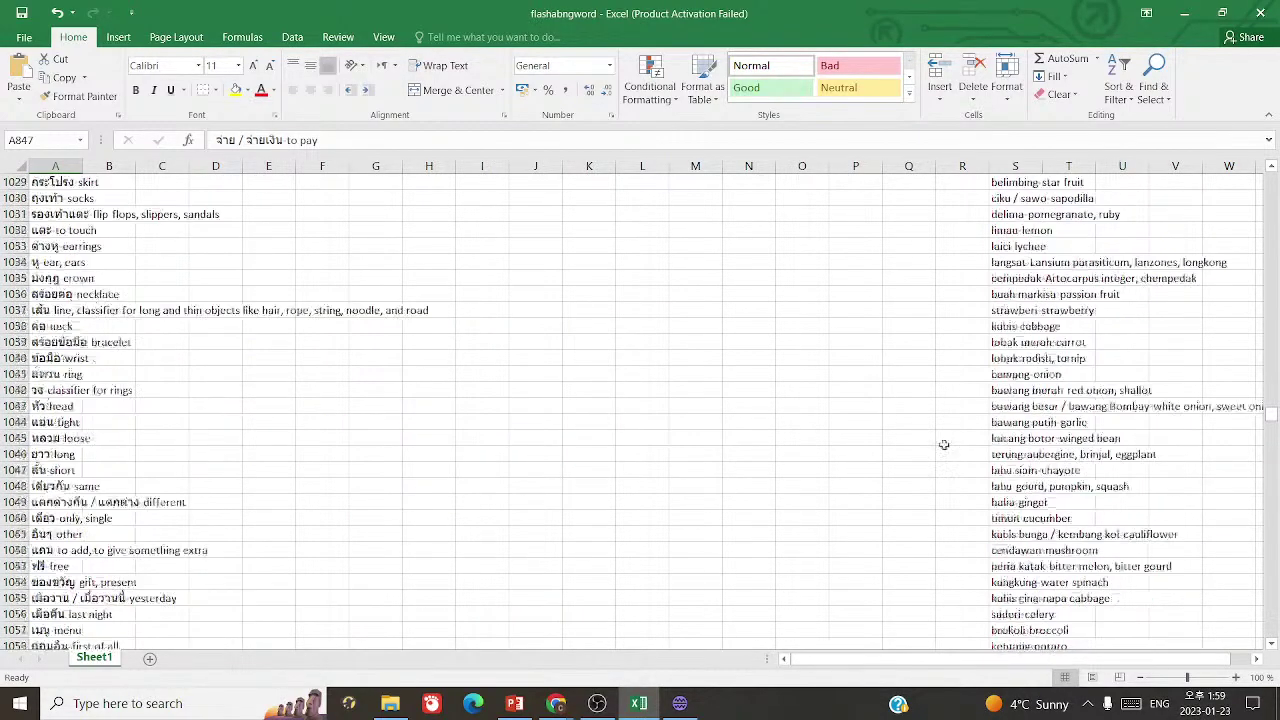
scroll(950, 441, up, 4)
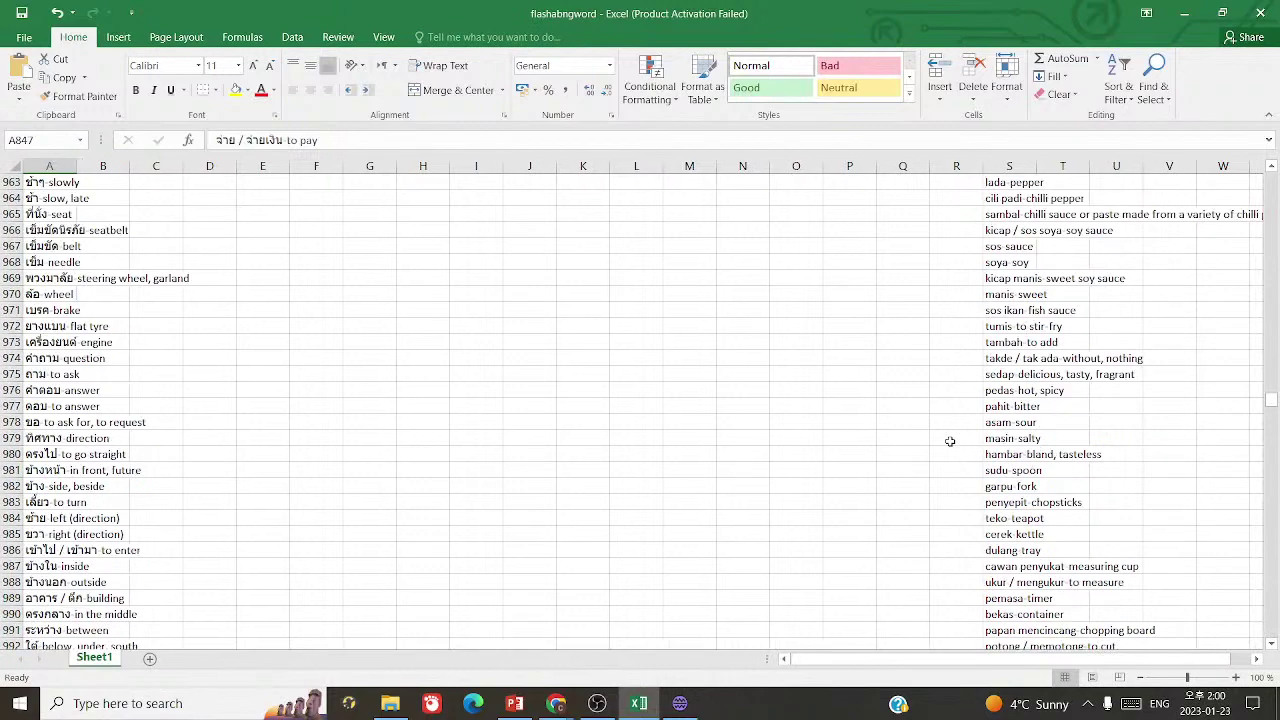
scroll(1000, 390, down, 2)
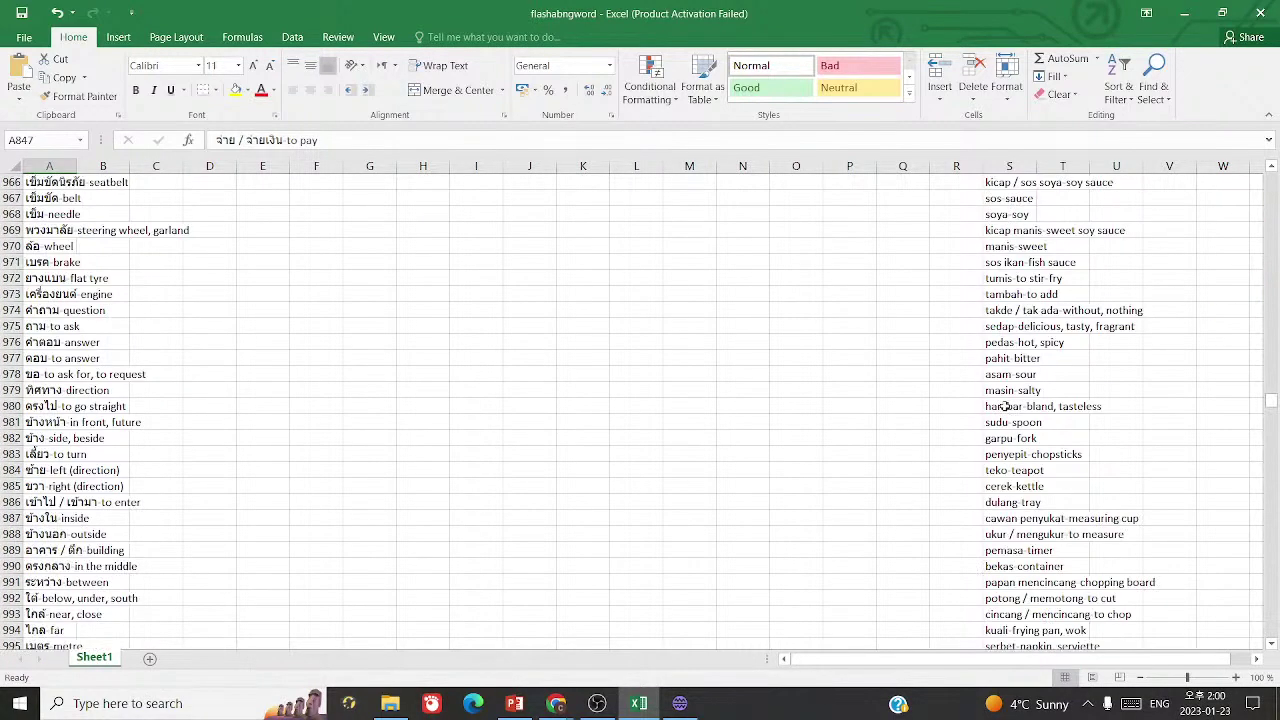
scroll(1003, 406, down, 3)
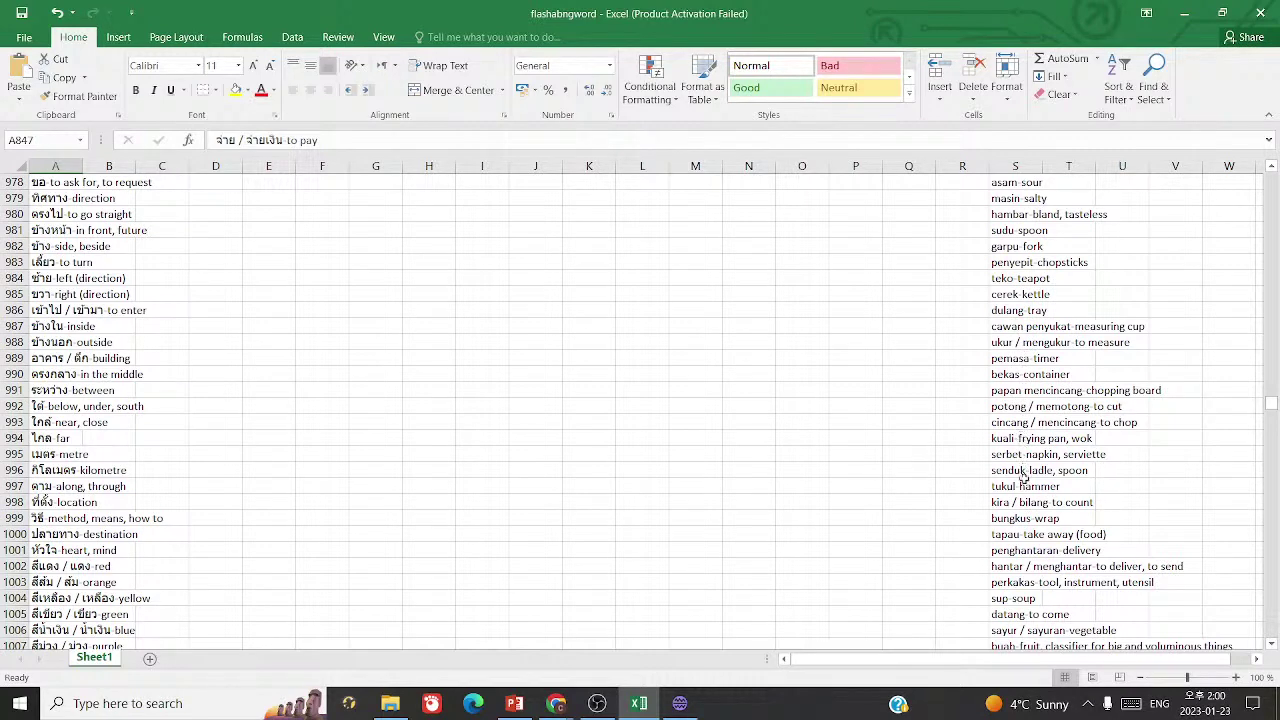
click(1022, 503)
scroll(1013, 510, down, 1)
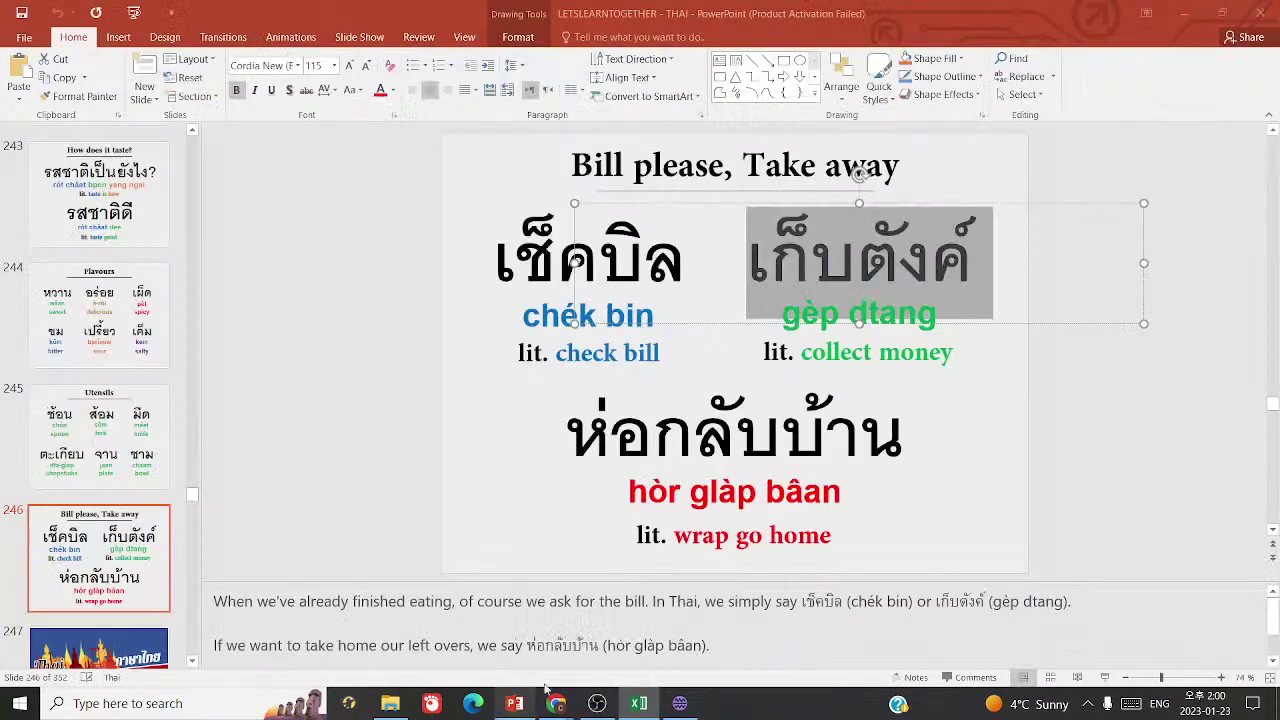
- Copy ห่อกลับบ้าน from the "Bill please, Take away" slide in PowerPoint and translate it into English in Google Translate
click(514, 703)
click(797, 420)
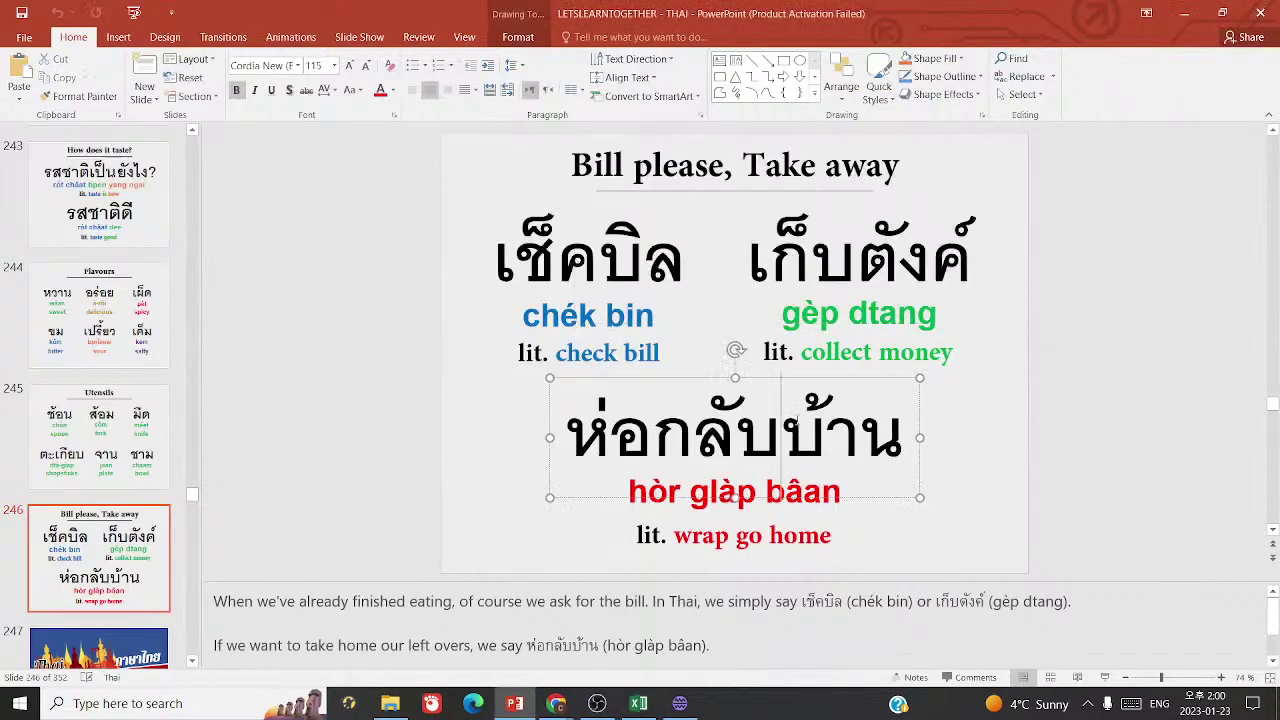
triple_click(798, 427)
key(ctrl+c)
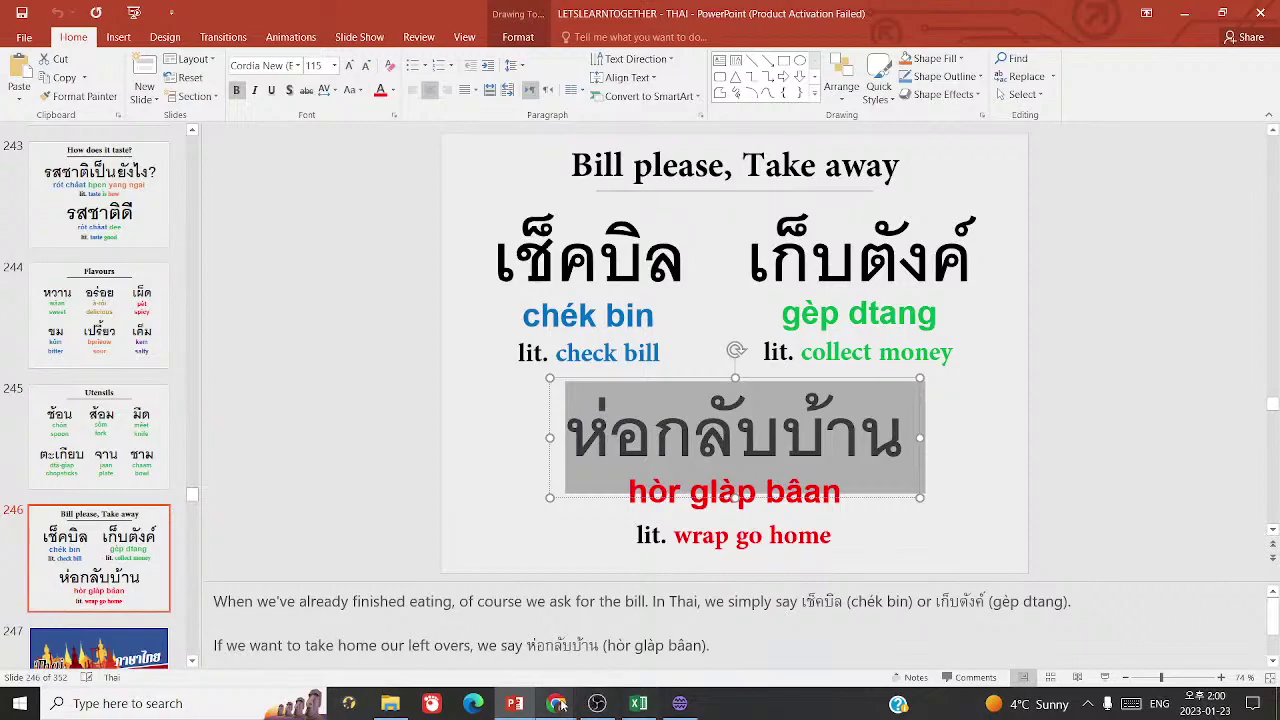
mouse_move(558, 690)
click(860, 615)
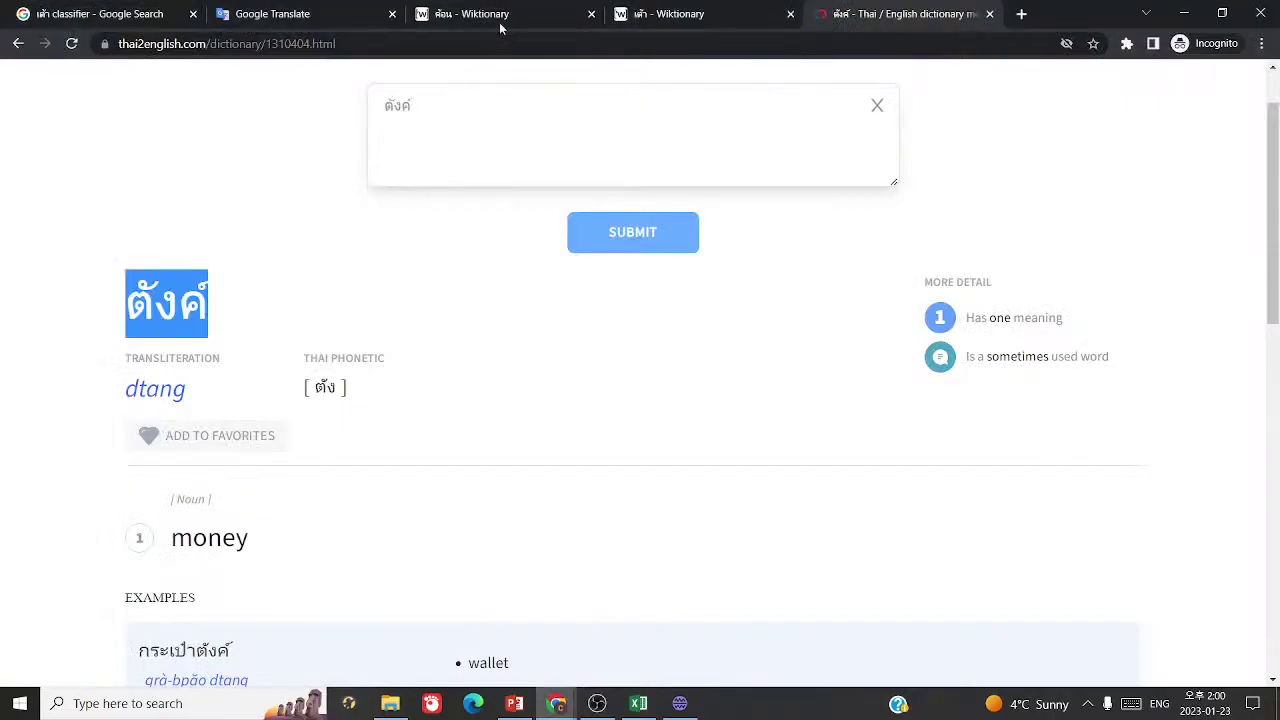
click(285, 14)
key(ctrl+a)
key(ctrl+v)
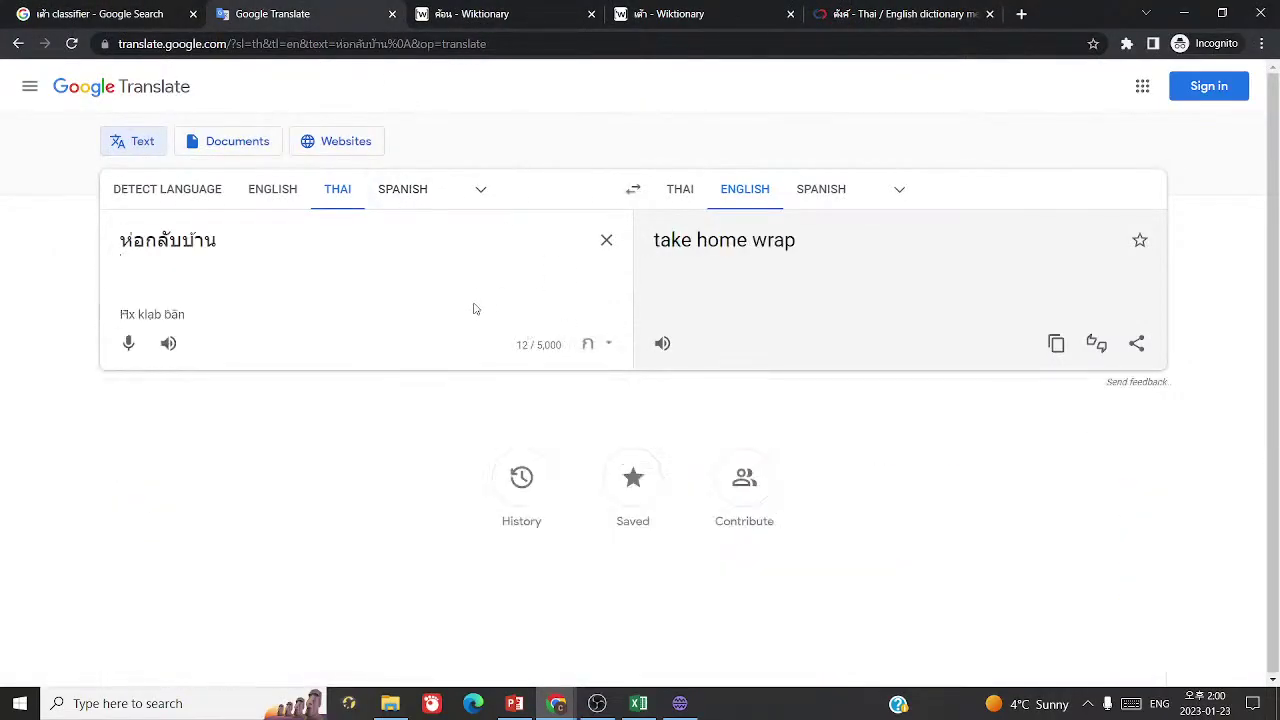
- Copy the phrase without its trailing line break into the blank flashbang card and set the answer to "take away (food)"
key(BackSpace)
key(ctrl+a)
key(ctrl+c)
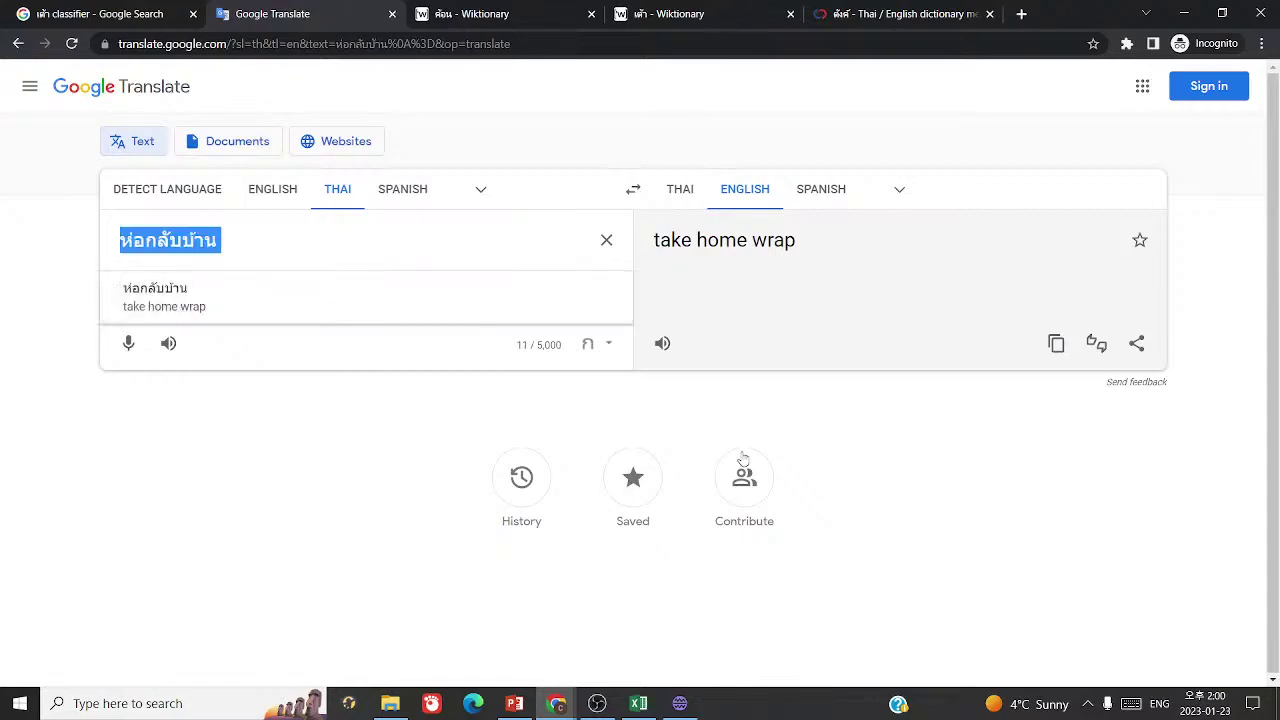
click(679, 703)
key(ctrl+v)
key(Tab)
text(take )
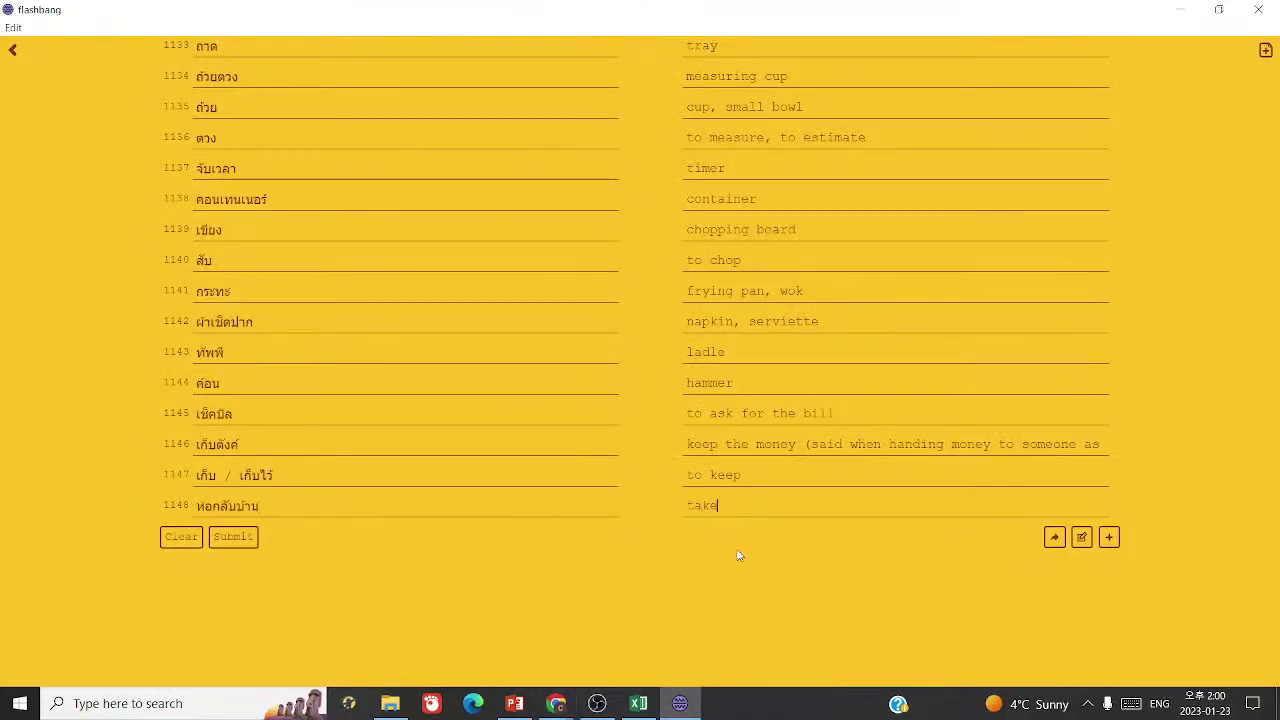
text(away)
click(640, 703)
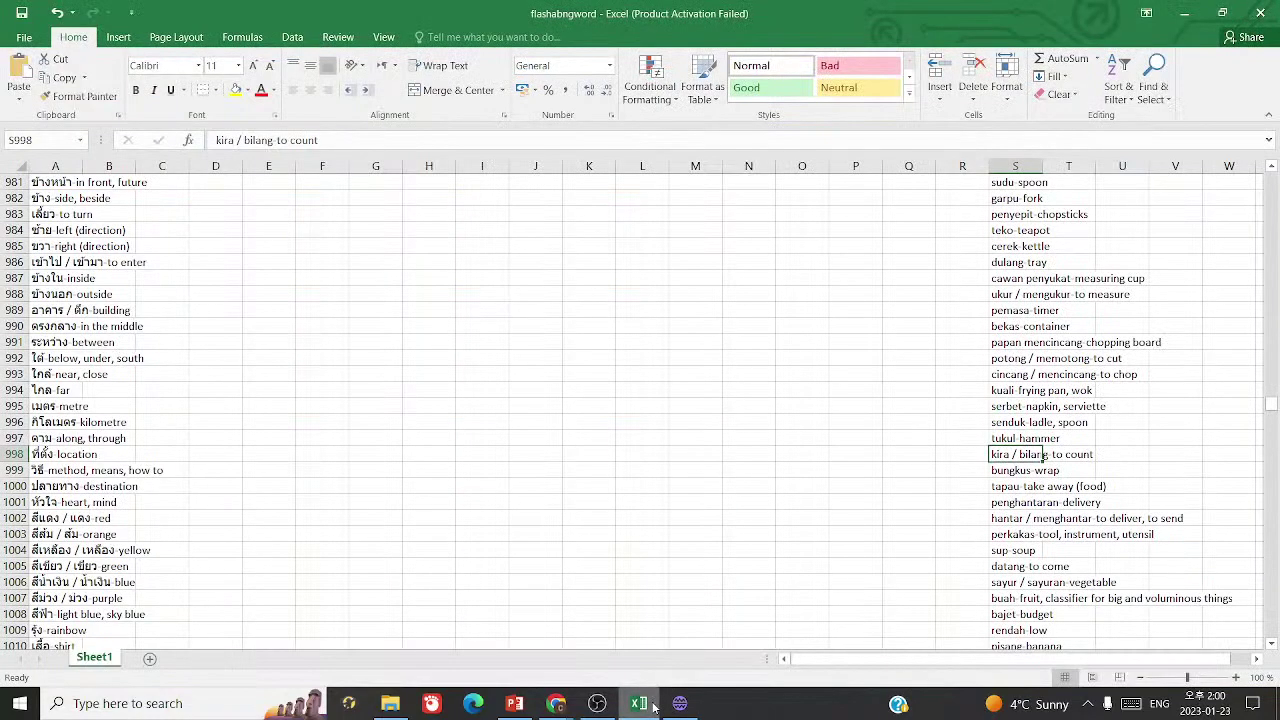
click(679, 703)
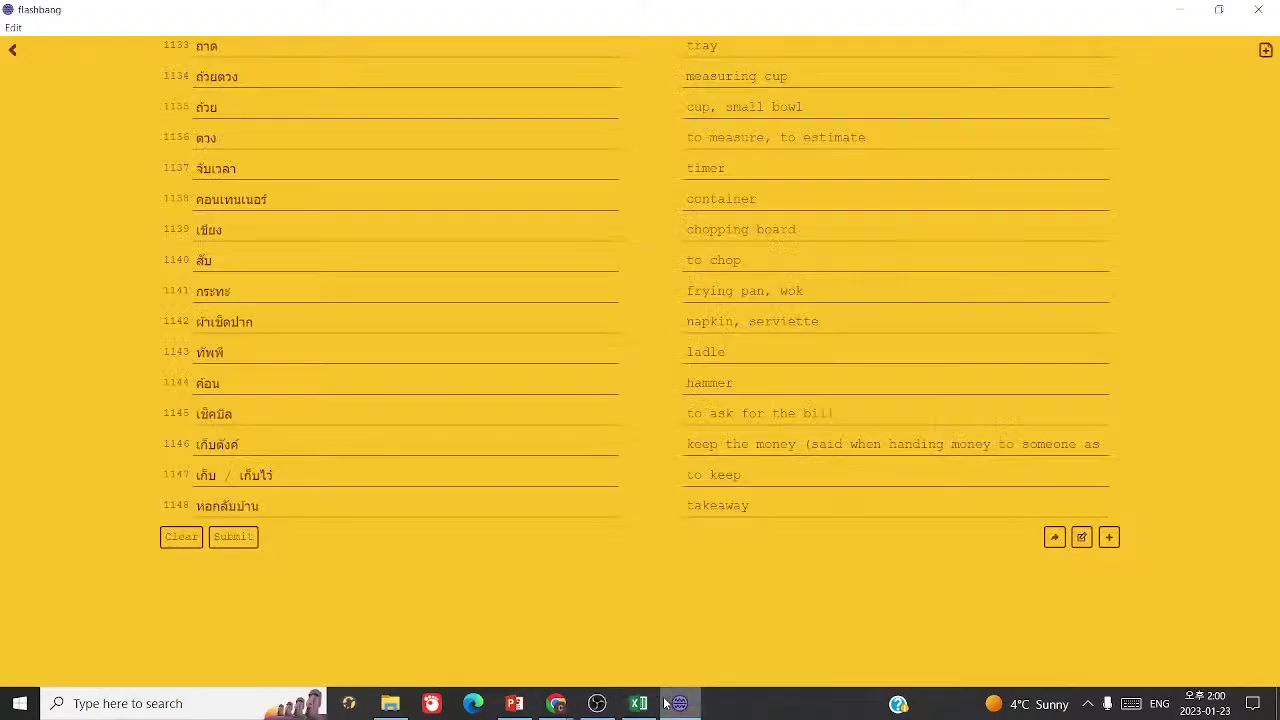
click(718, 505)
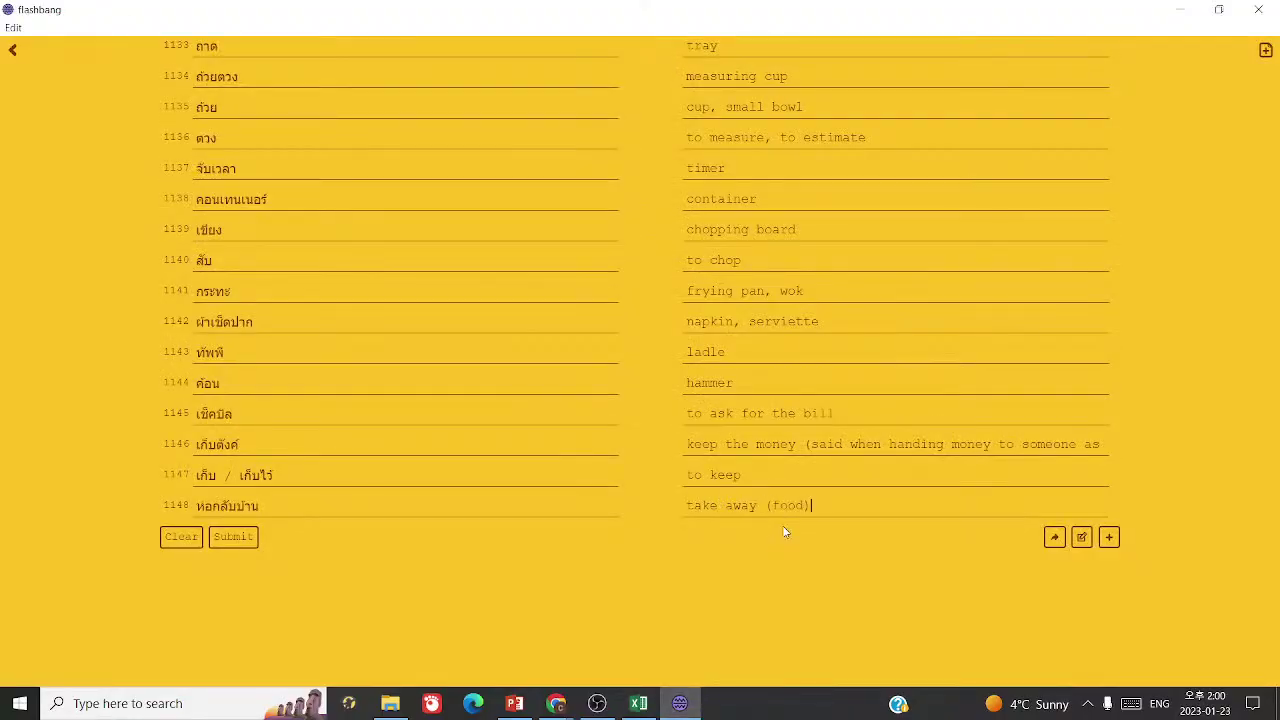
- Reduce the Google Translate source text to ห่อ to look up its meaning, and copy the word
drag(214, 505, 196, 505)
mouse_move(556, 703)
click(603, 650)
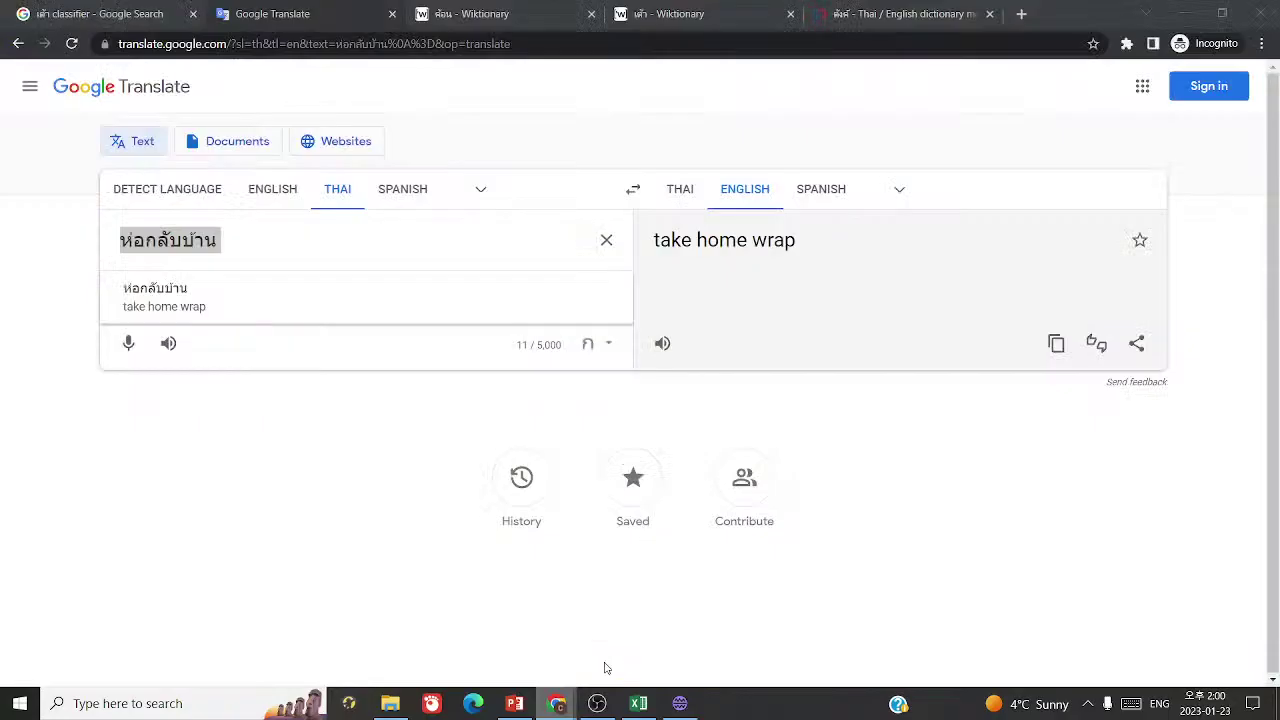
key(Home)
key(Right)
text(่)
key(shift+End)
key(Delete)
key(ctrl+a)
key(ctrl+c)
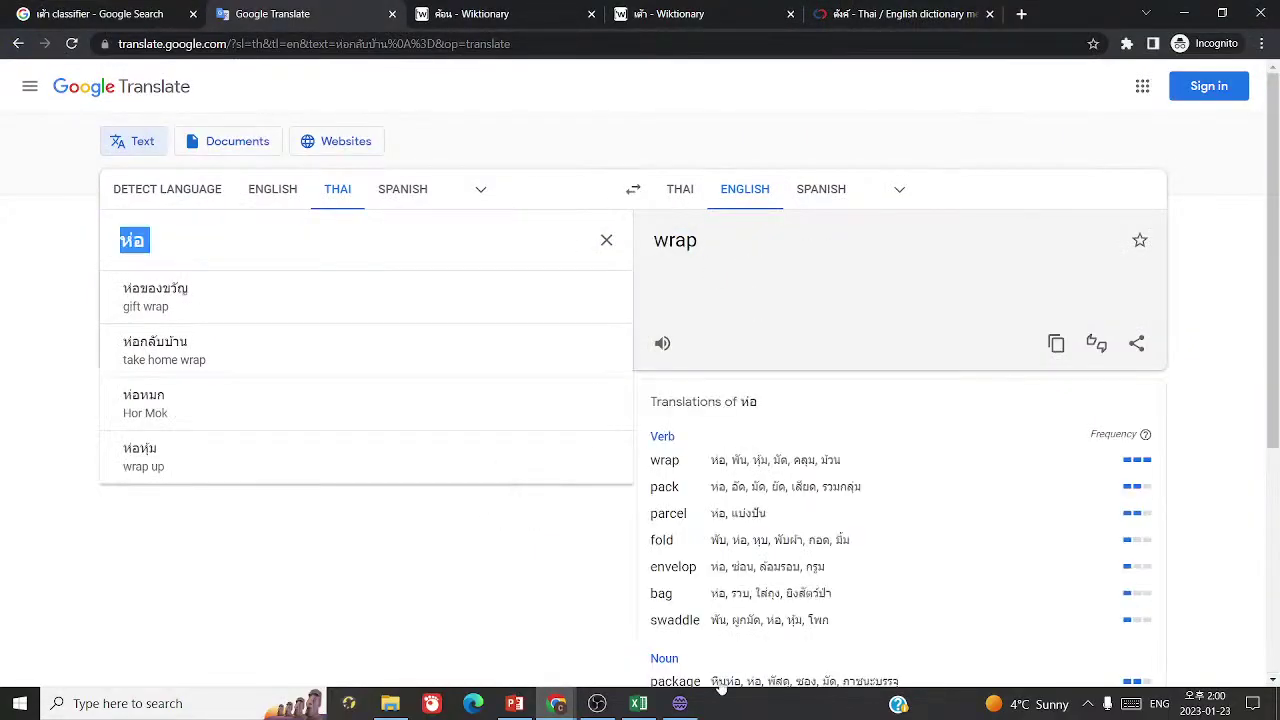
- Add a flashbang card with the prompt ห่อ and the answer "to wrap"
click(680, 703)
click(1108, 537)
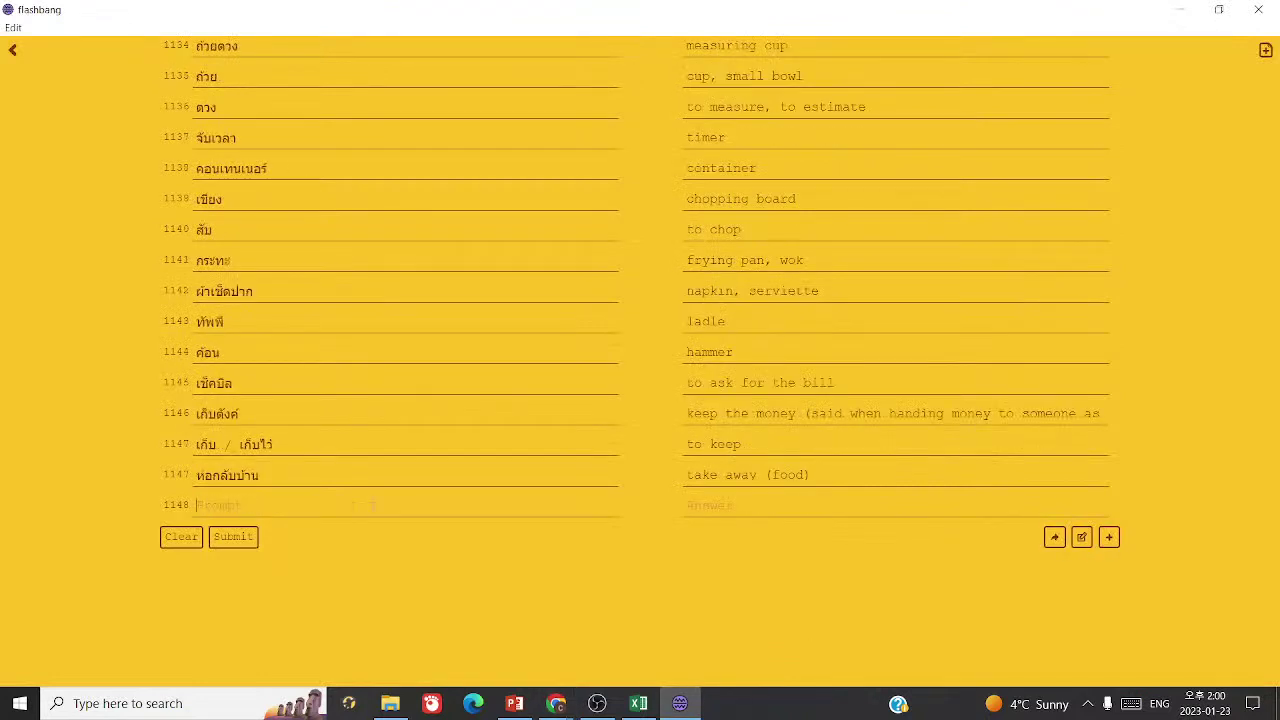
key(ctrl+v)
click(773, 504)
text(to wrap)
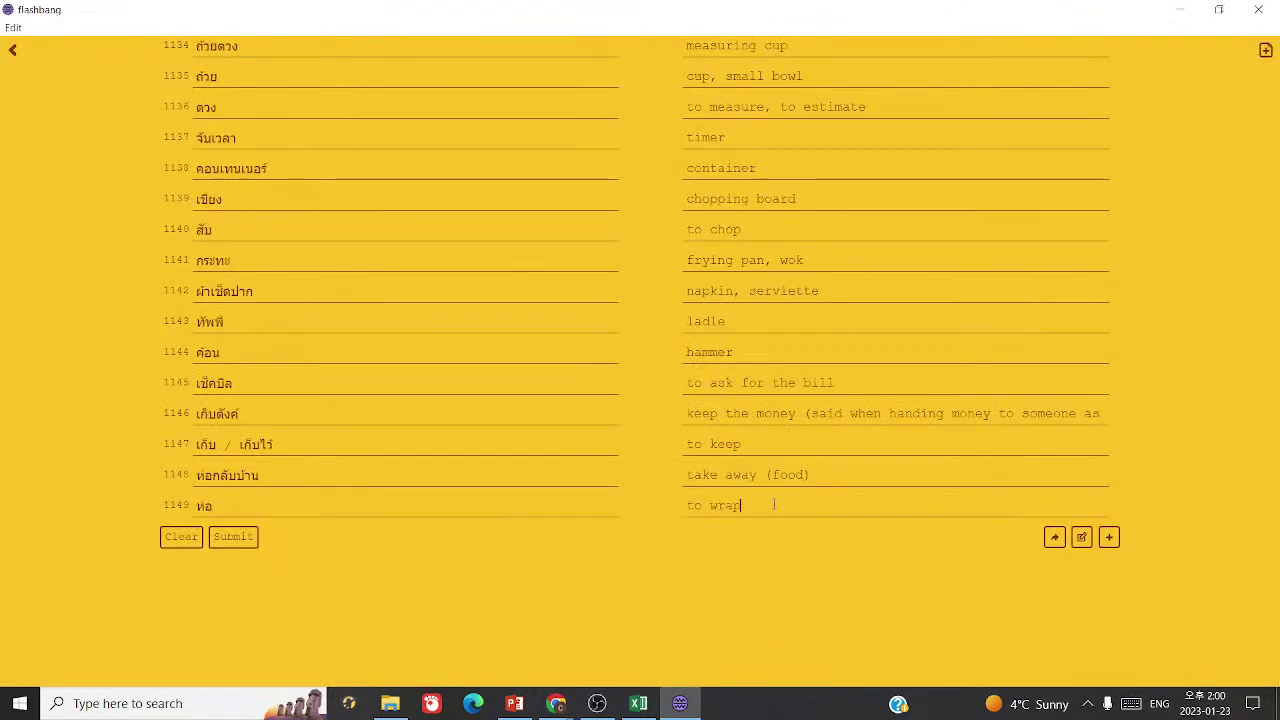
- Check the take-away slide and the Excel word list for the next word to add, and return to flashbang
click(514, 703)
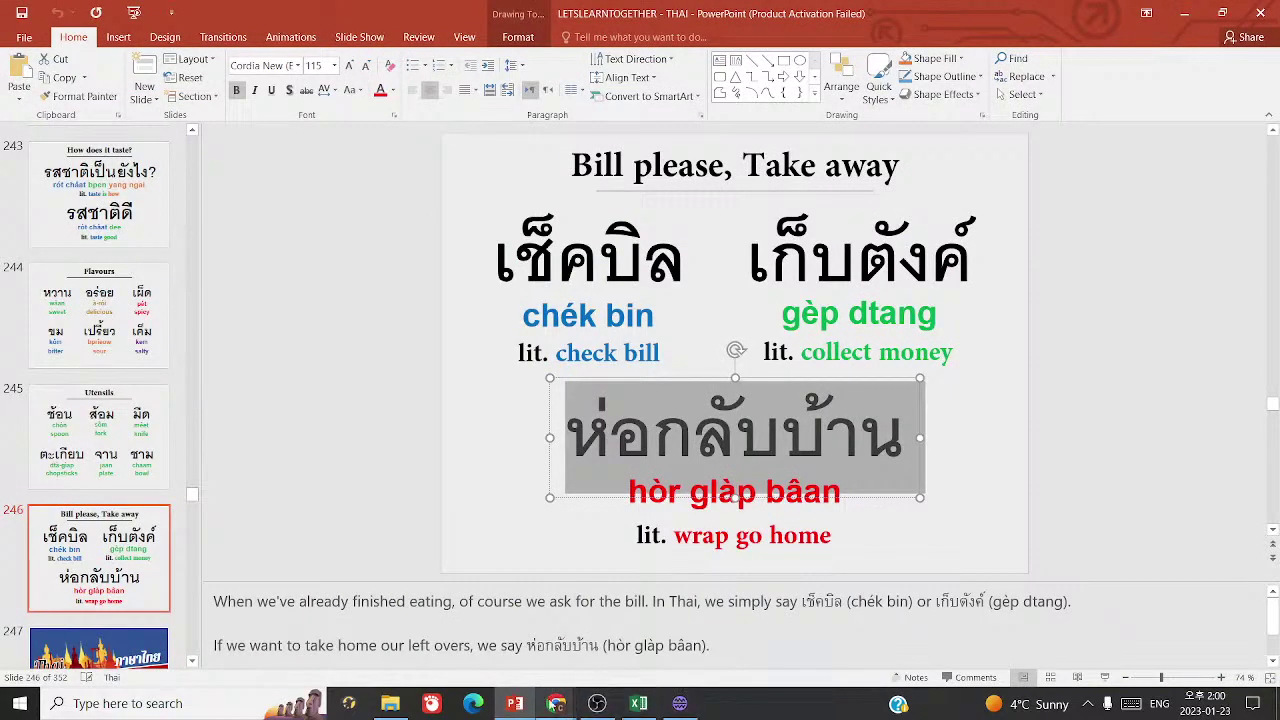
click(608, 655)
click(680, 703)
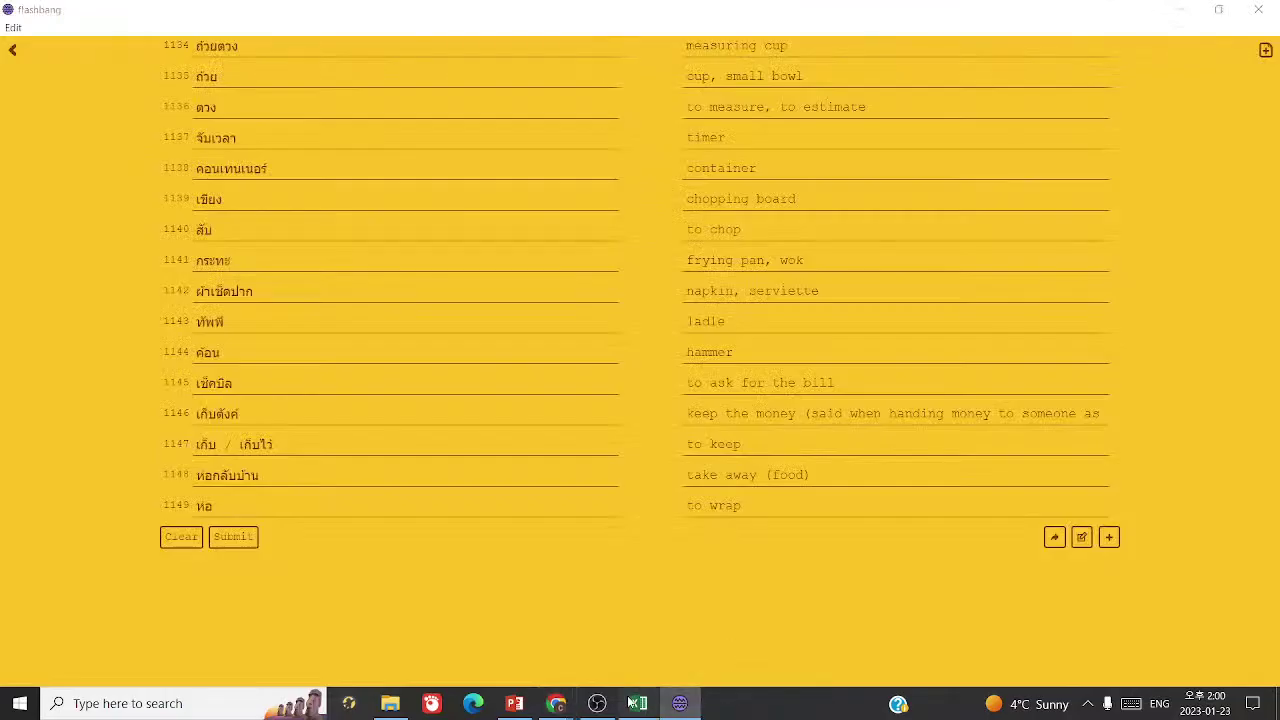
click(638, 702)
click(638, 700)
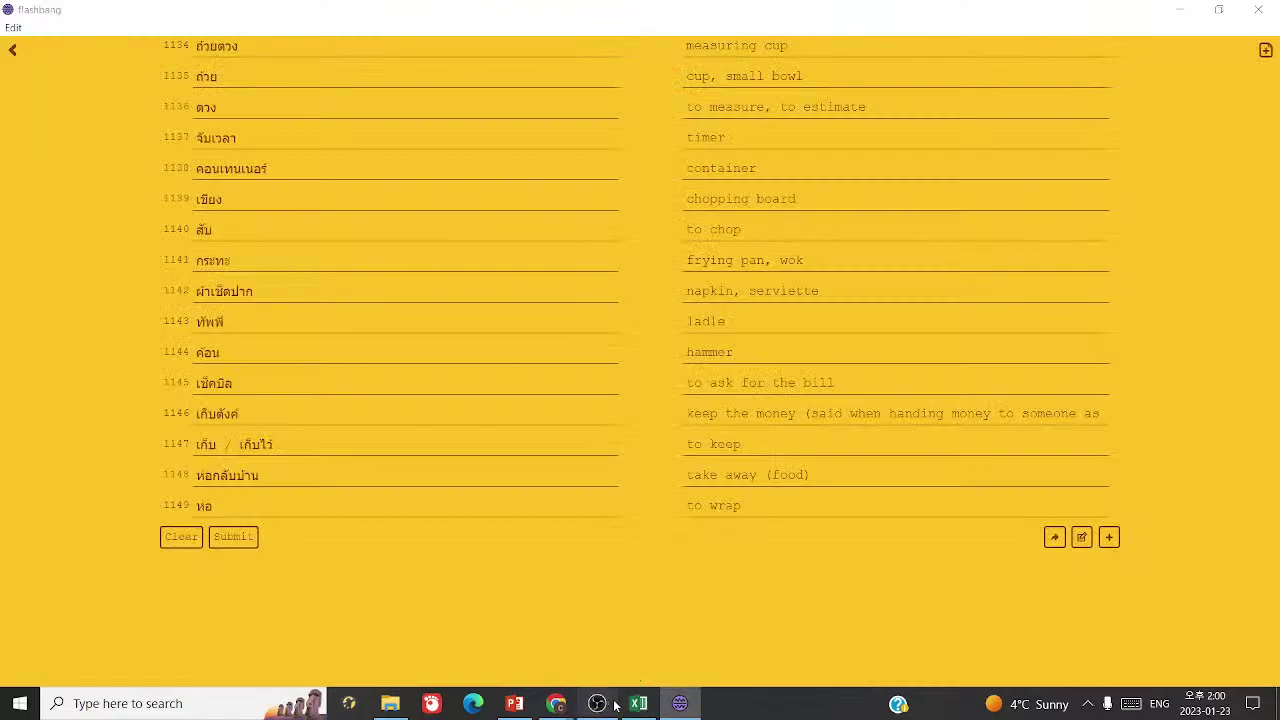
click(638, 703)
mouse_move(683, 703)
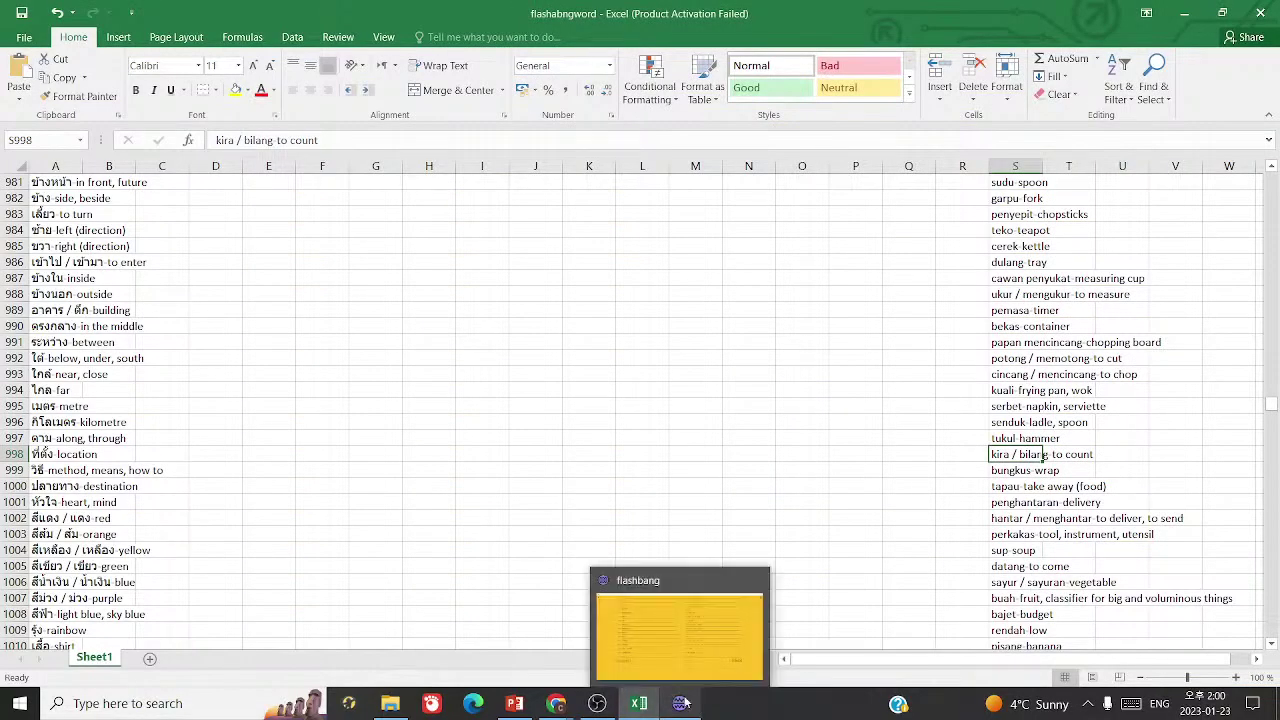
click(683, 703)
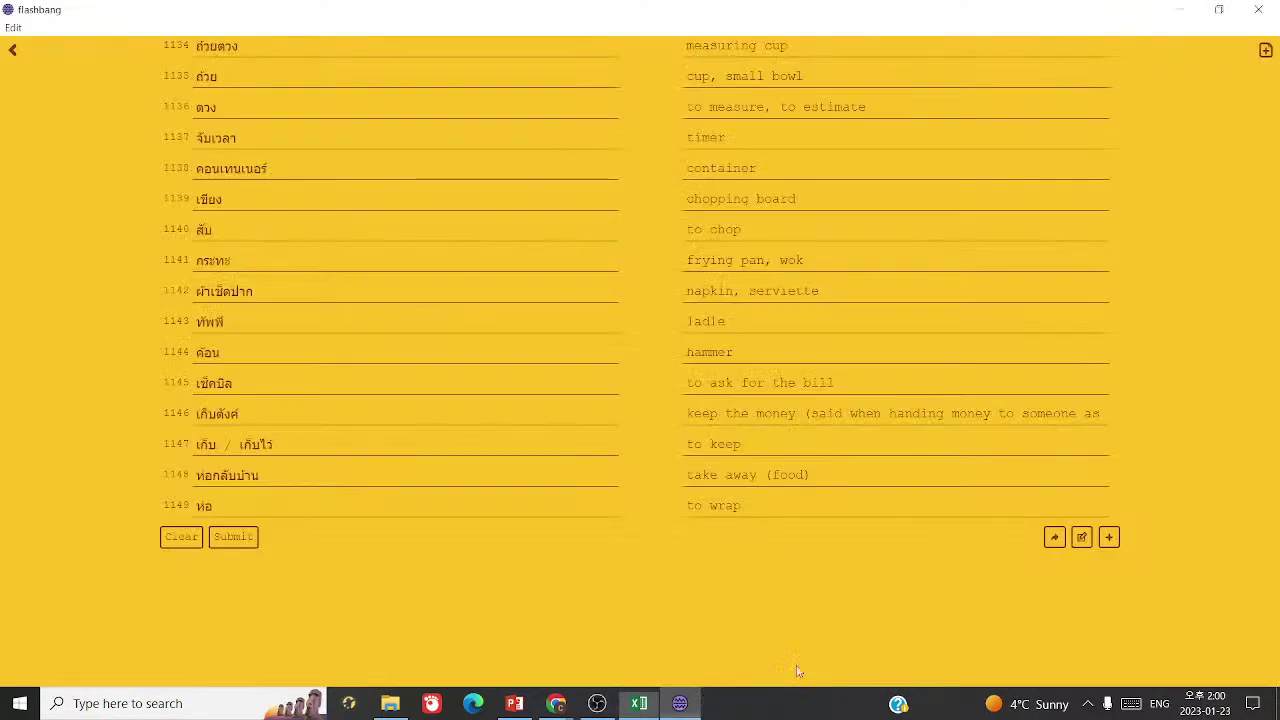
- Add a blank card, and copy นับ from the Thai translation of "count the money" in Google Translate
click(1108, 537)
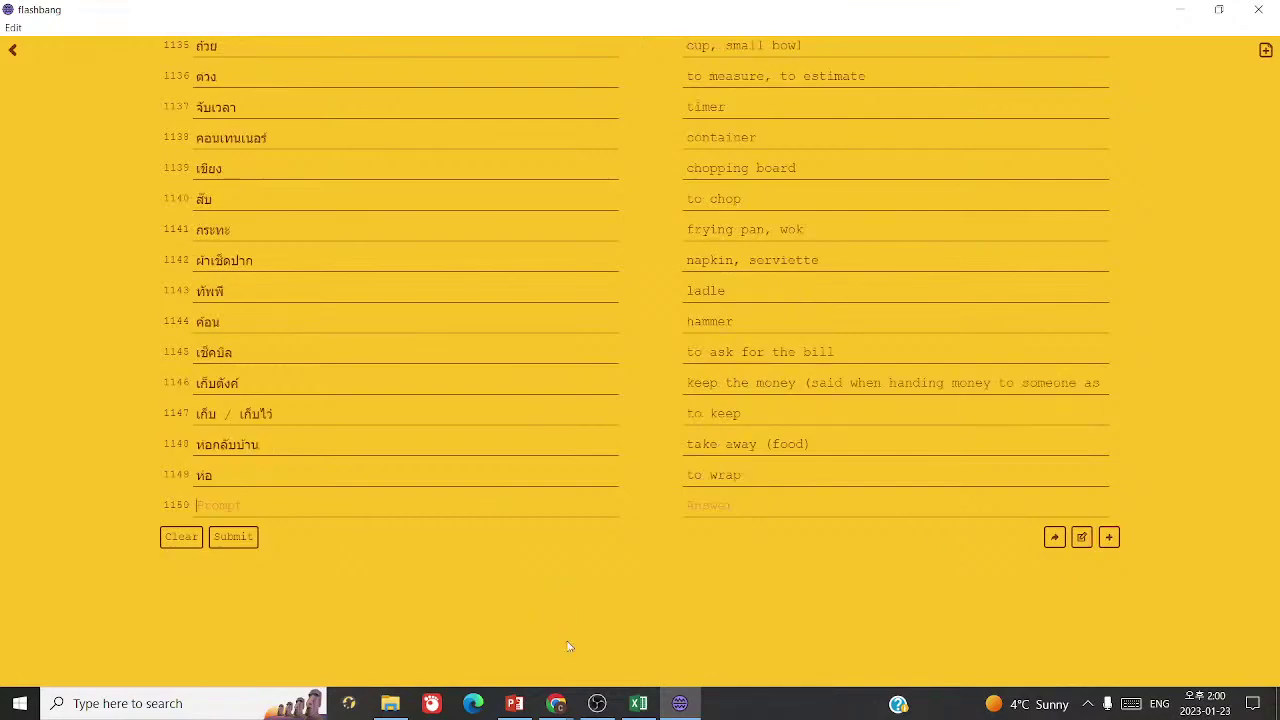
click(556, 703)
key(ctrl+a)
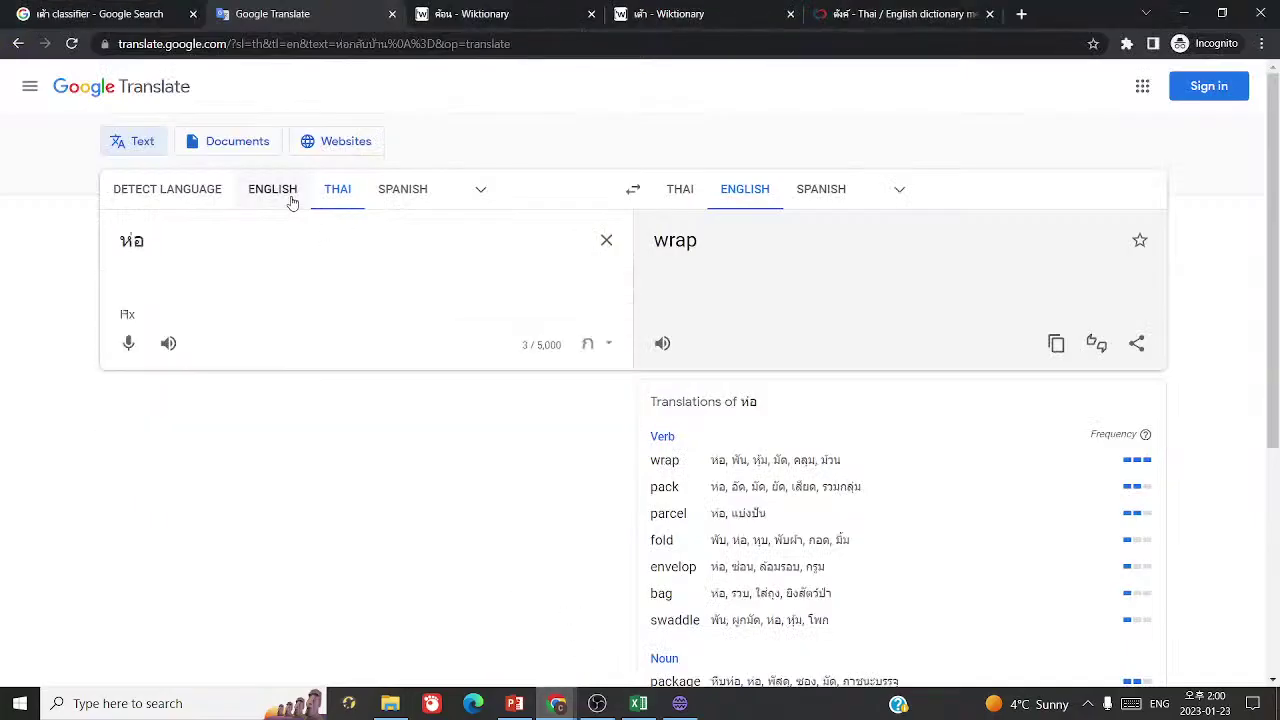
click(290, 198)
text(coun)
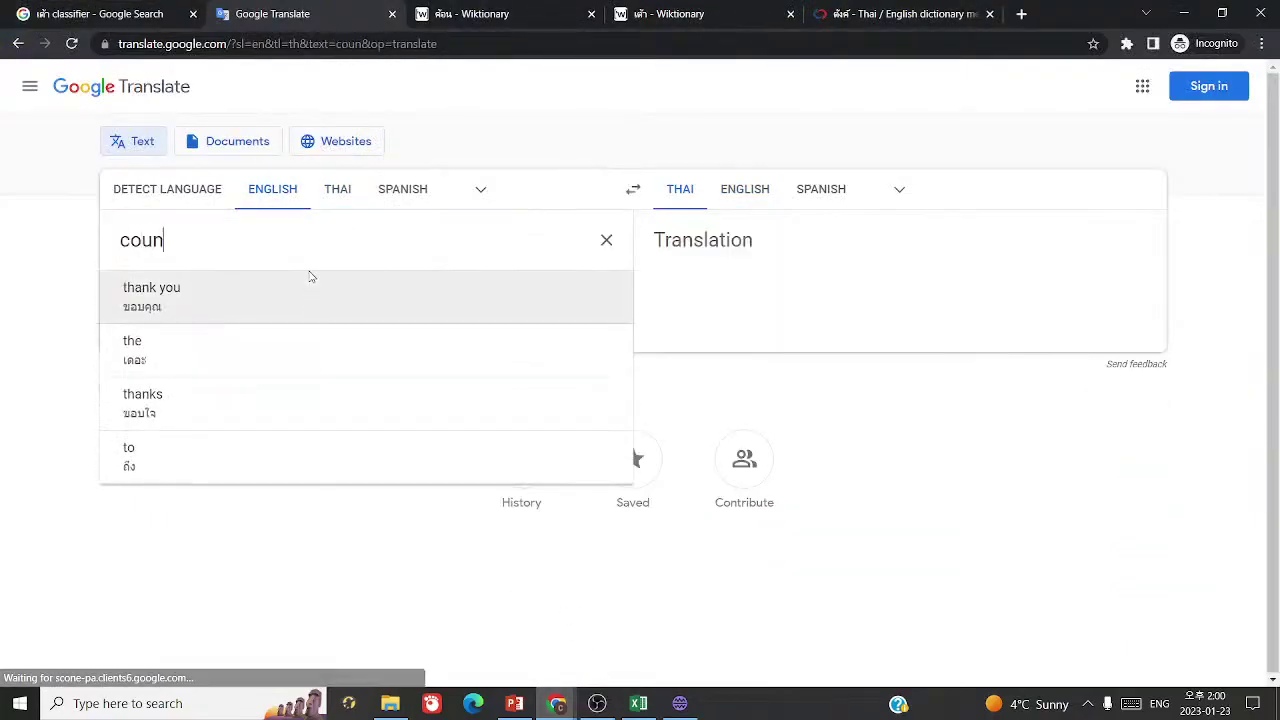
text(t the money)
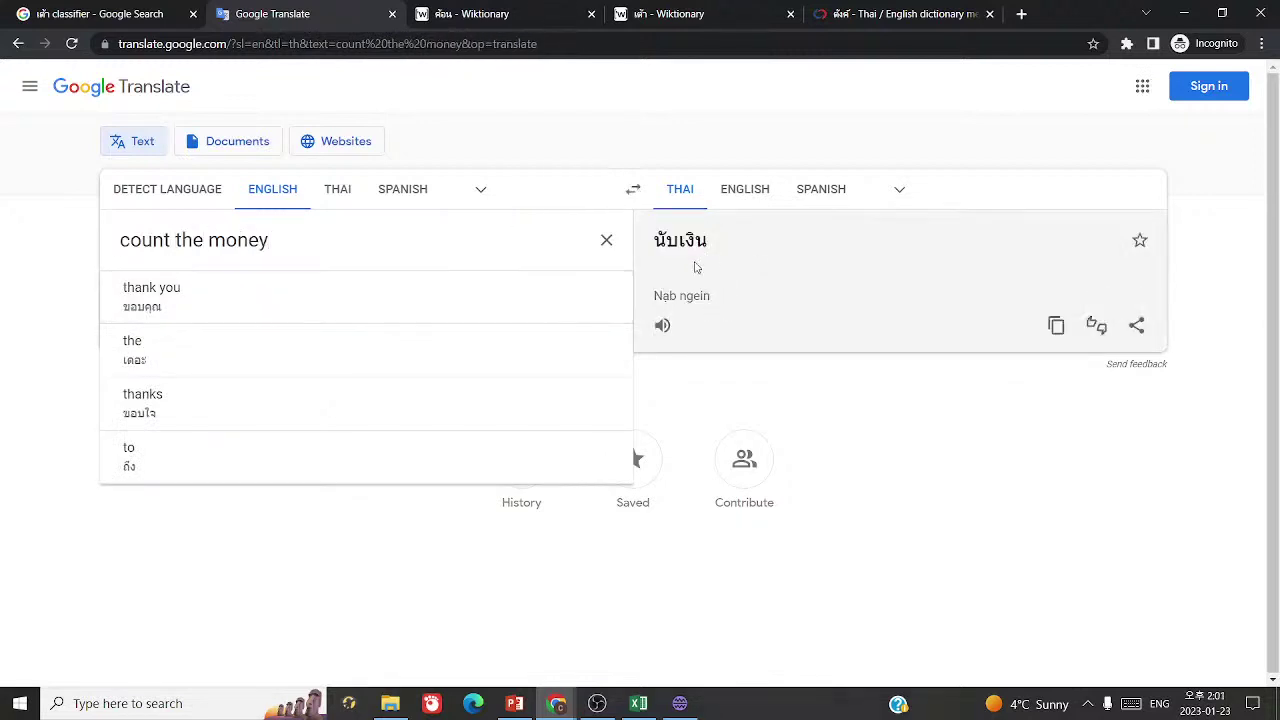
mouse_move(655, 242)
mouse_down()
mouse_move(705, 243)
mouse_move(676, 247)
mouse_up()
key(ctrl+c)
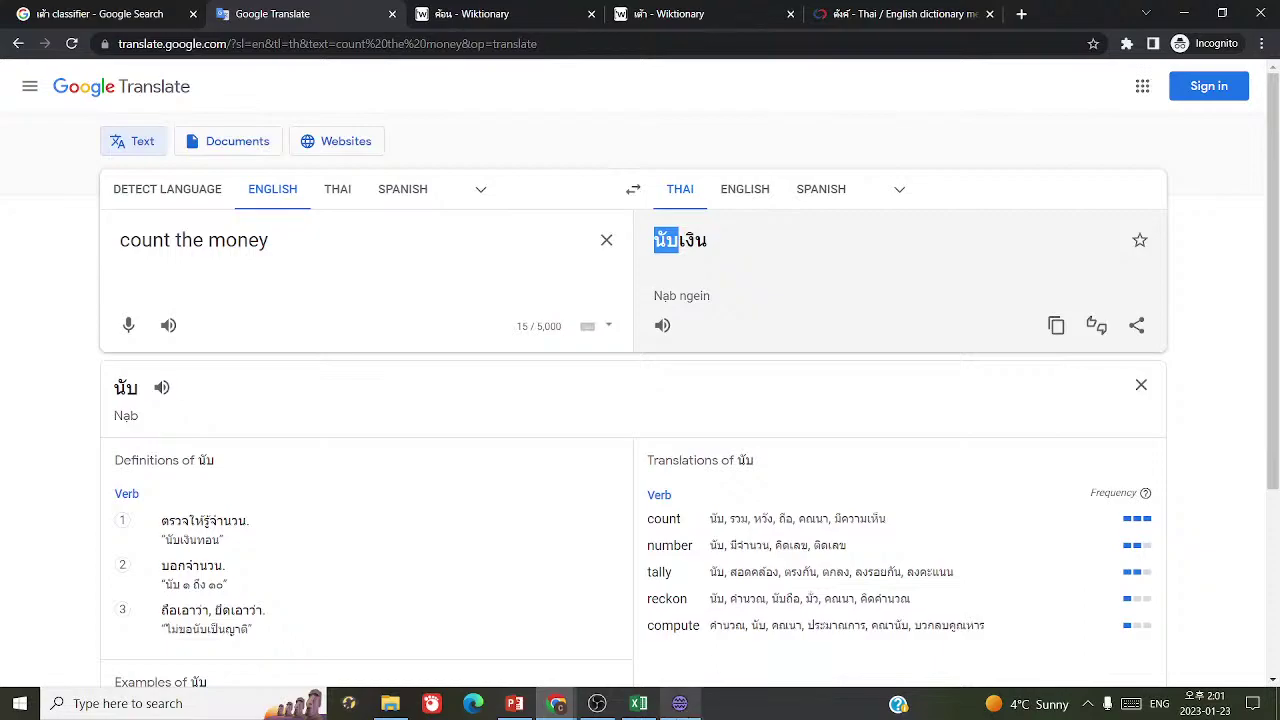
- Fill the blank flashbang card with the prompt นับ and the answer "to count"
click(680, 703)
key(ctrl+v)
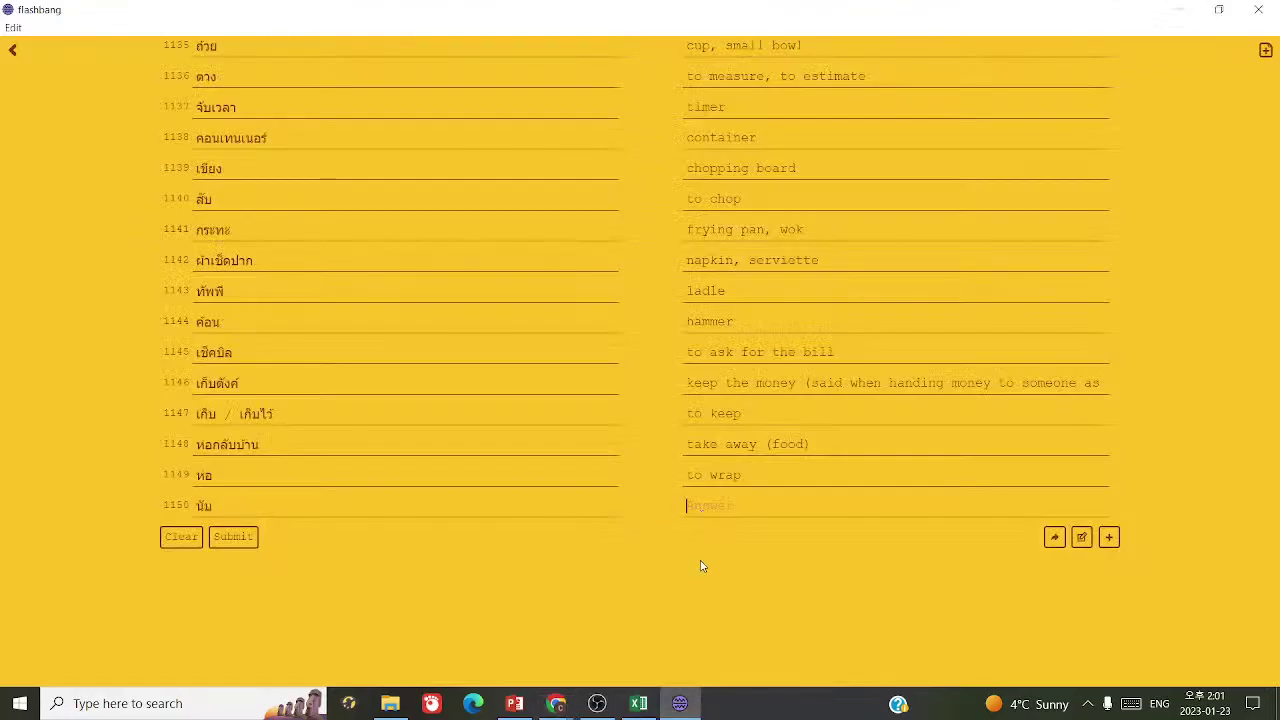
text(to count)
- Add another blank card, consult the Excel word list, and translate "delivery" from English to Thai in Google Translate
click(1108, 537)
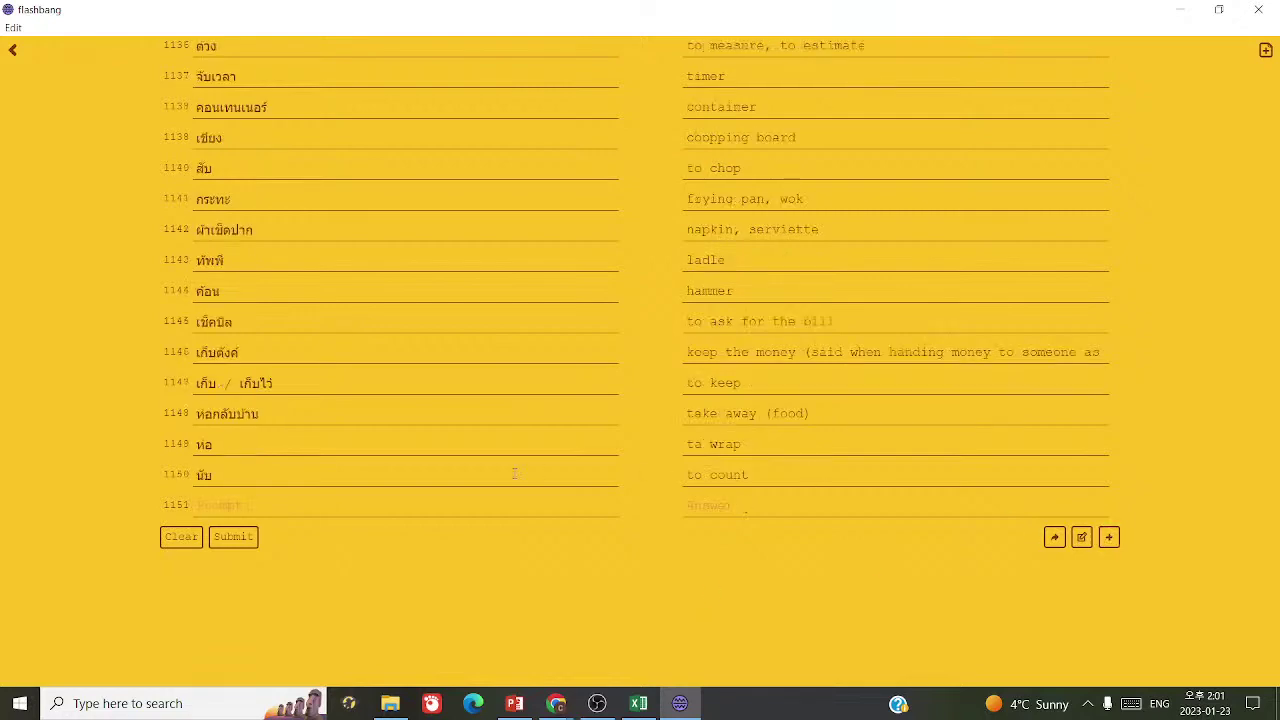
click(680, 703)
click(638, 703)
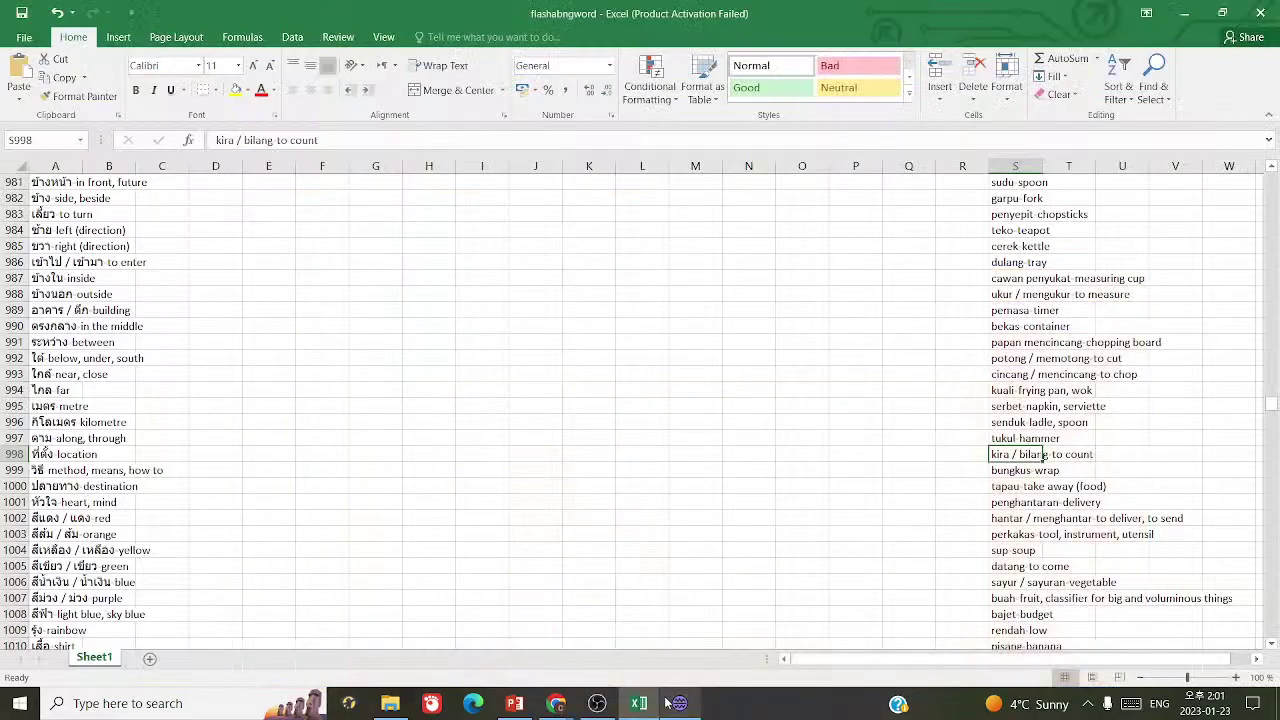
click(679, 703)
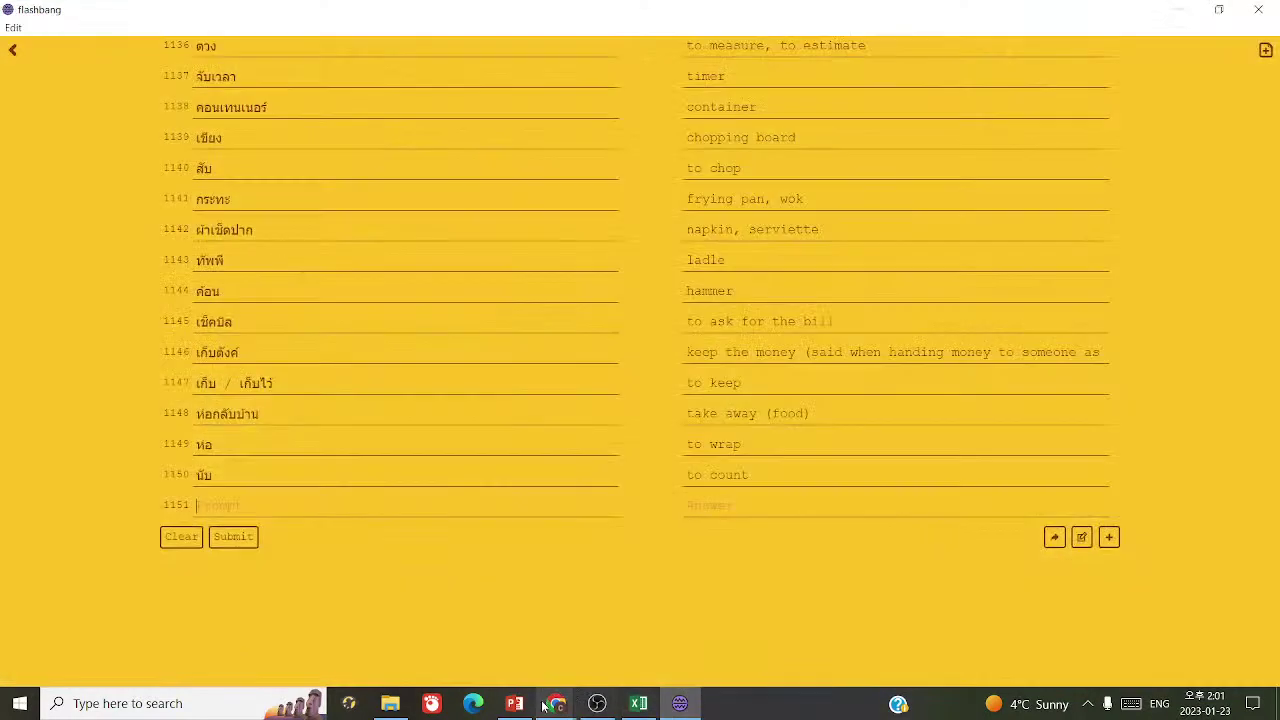
mouse_move(556, 703)
click(650, 620)
key(ctrl+a)
text(delivery)
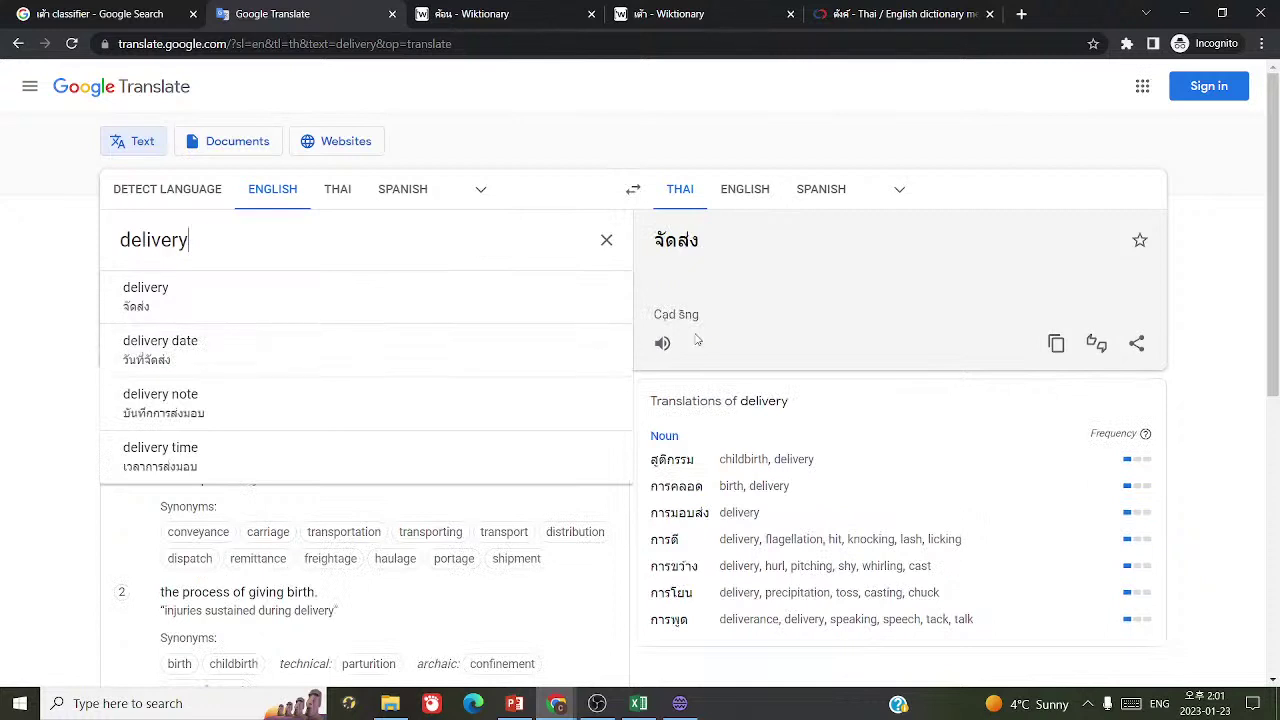
- Listen to the Thai translation of "delivery", translate "food delivery", and pick out the word ส่ง in the result
drag(648, 261, 710, 245)
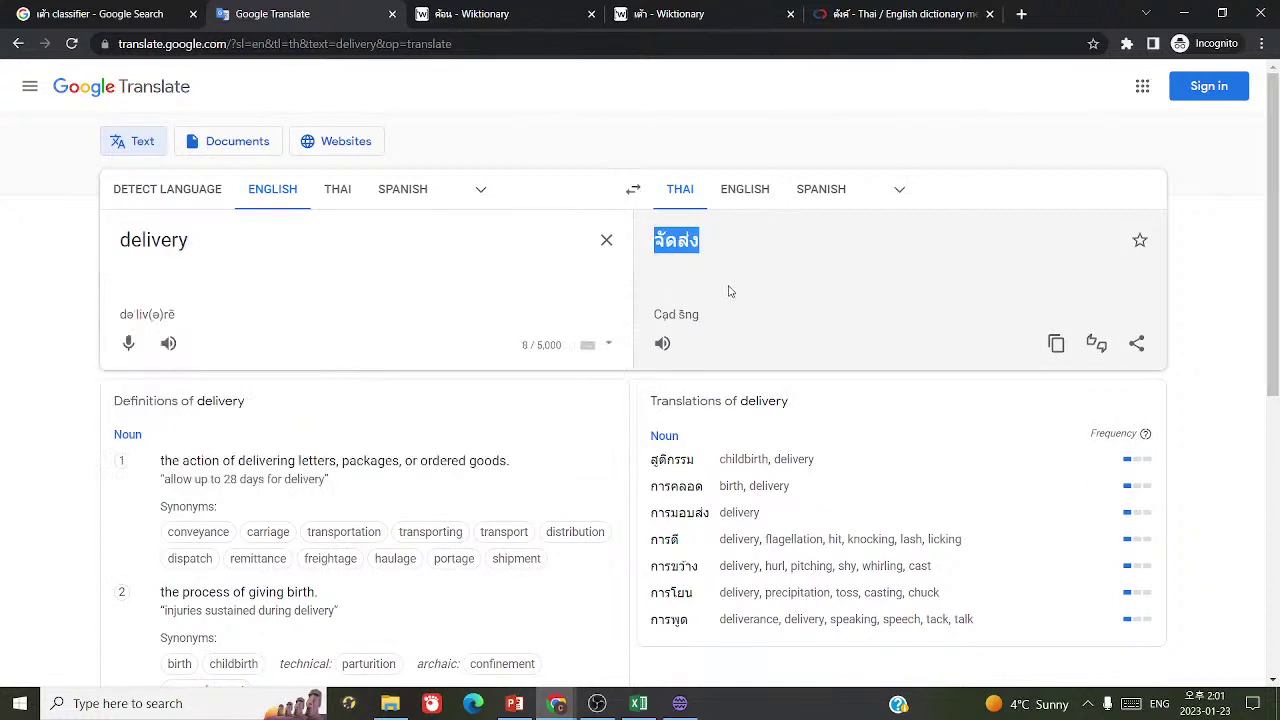
click(662, 343)
click(117, 245)
text(food)
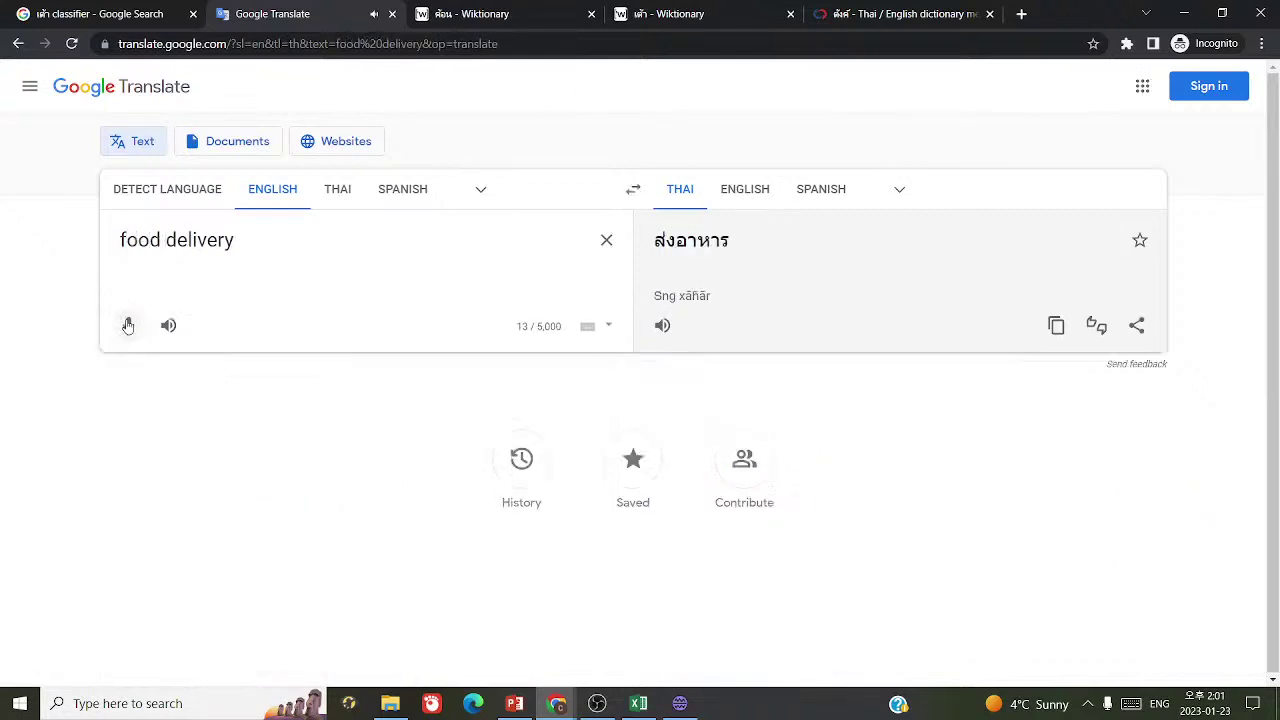
click(664, 241)
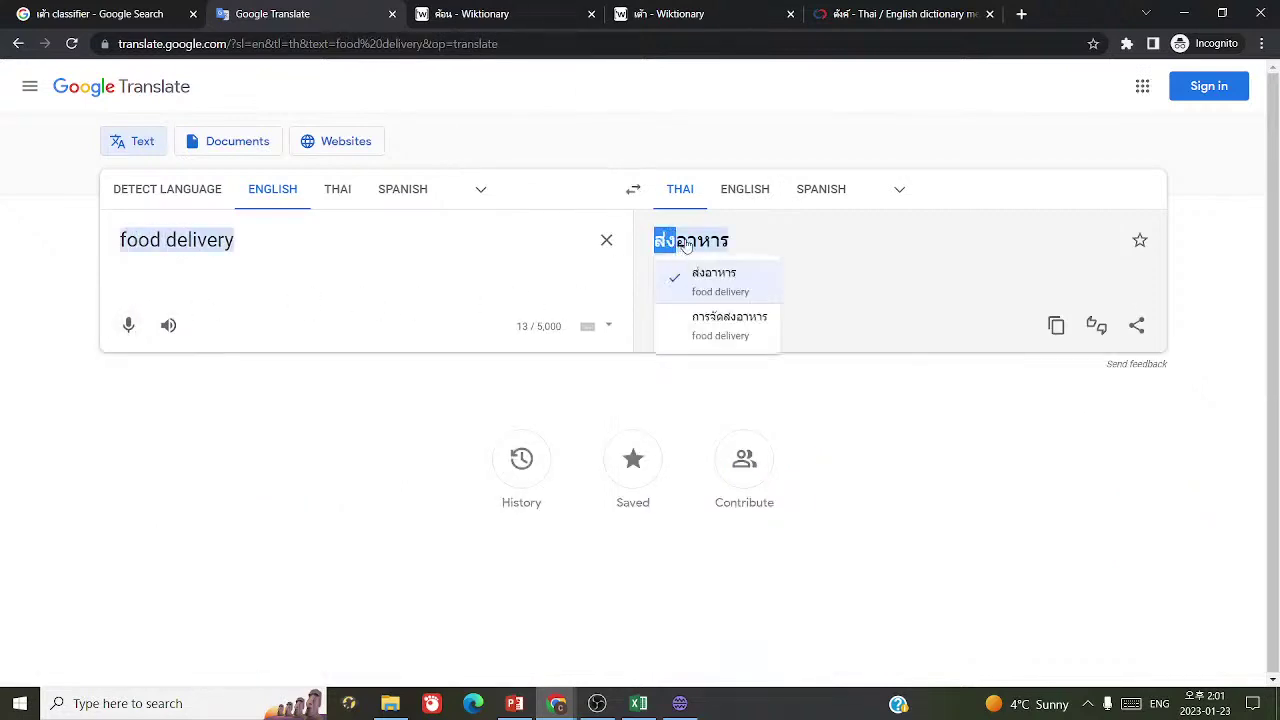
- Search the Excel word list for ส่ง, and fill the blank flashbang card with the prompt ส่ง and the answer "to send, to deliver"
click(636, 702)
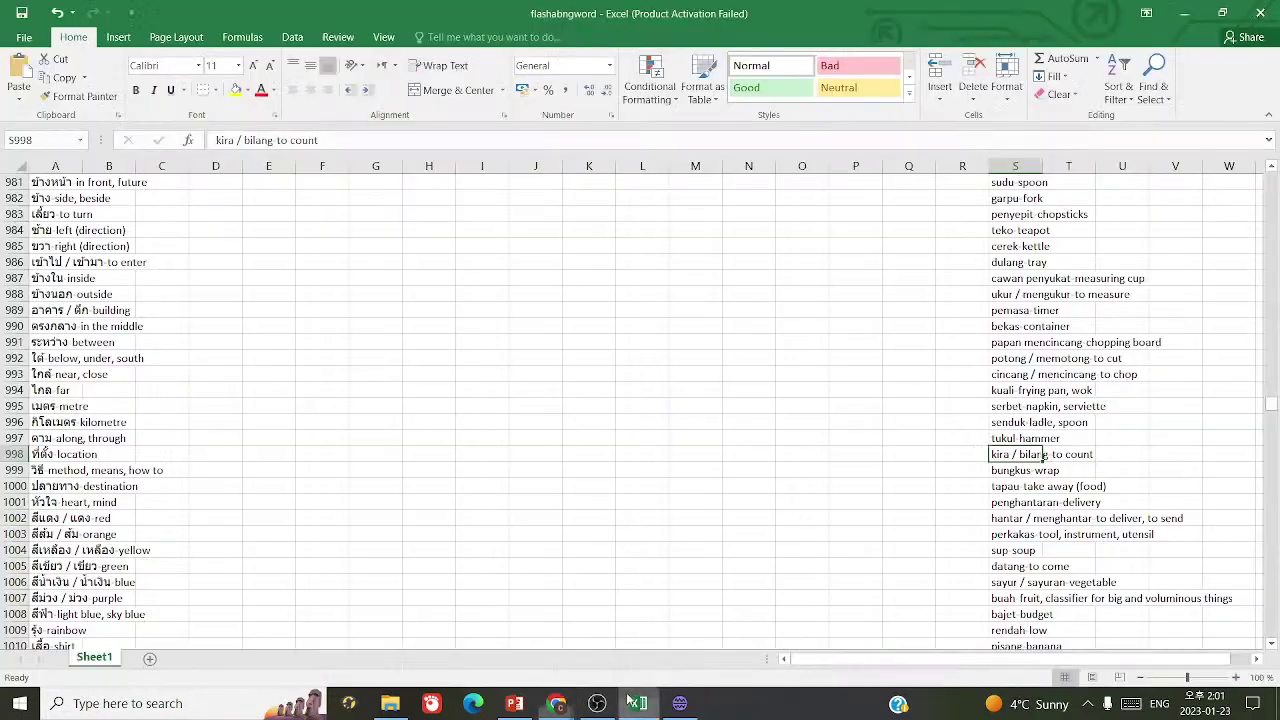
key(ctrl+f)
text(ส่ง)
click(718, 627)
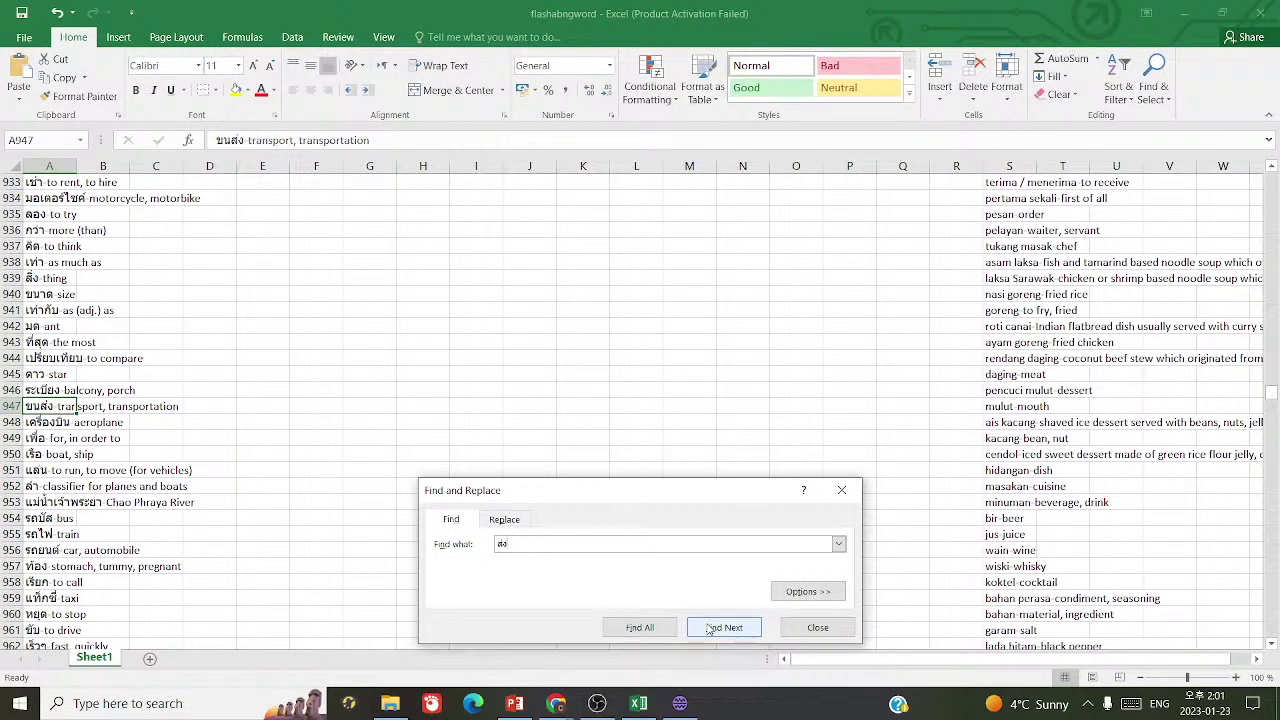
click(680, 703)
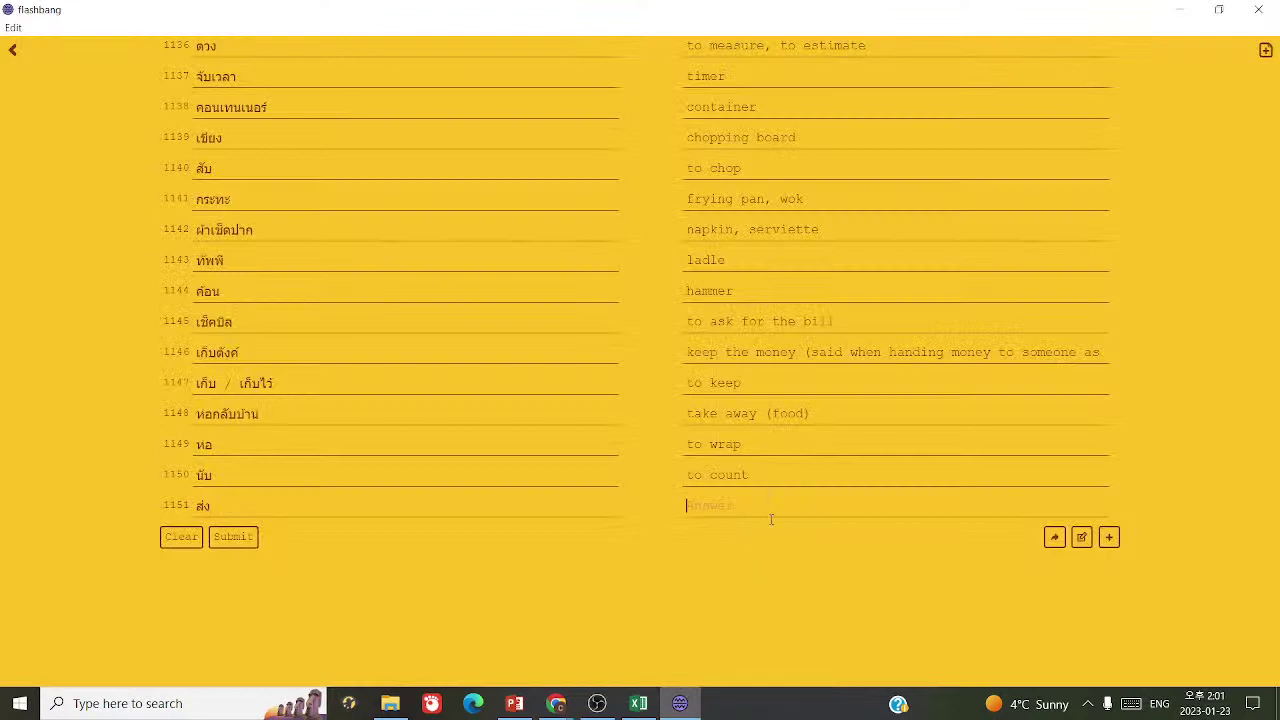
text(to send, to deliver)
- Review the translations of ส่ง in Google Translate, and find the "hantar / menghantar" entry in the Excel word list
click(556, 703)
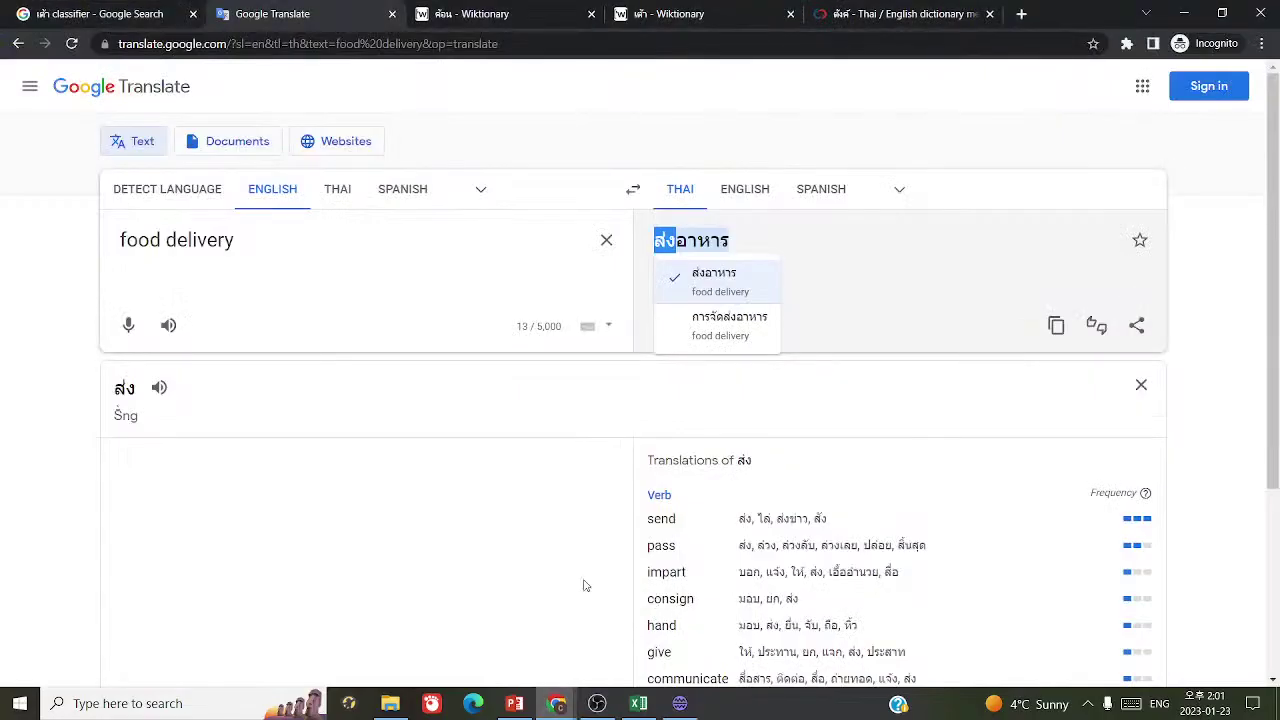
scroll(446, 565, down, 3)
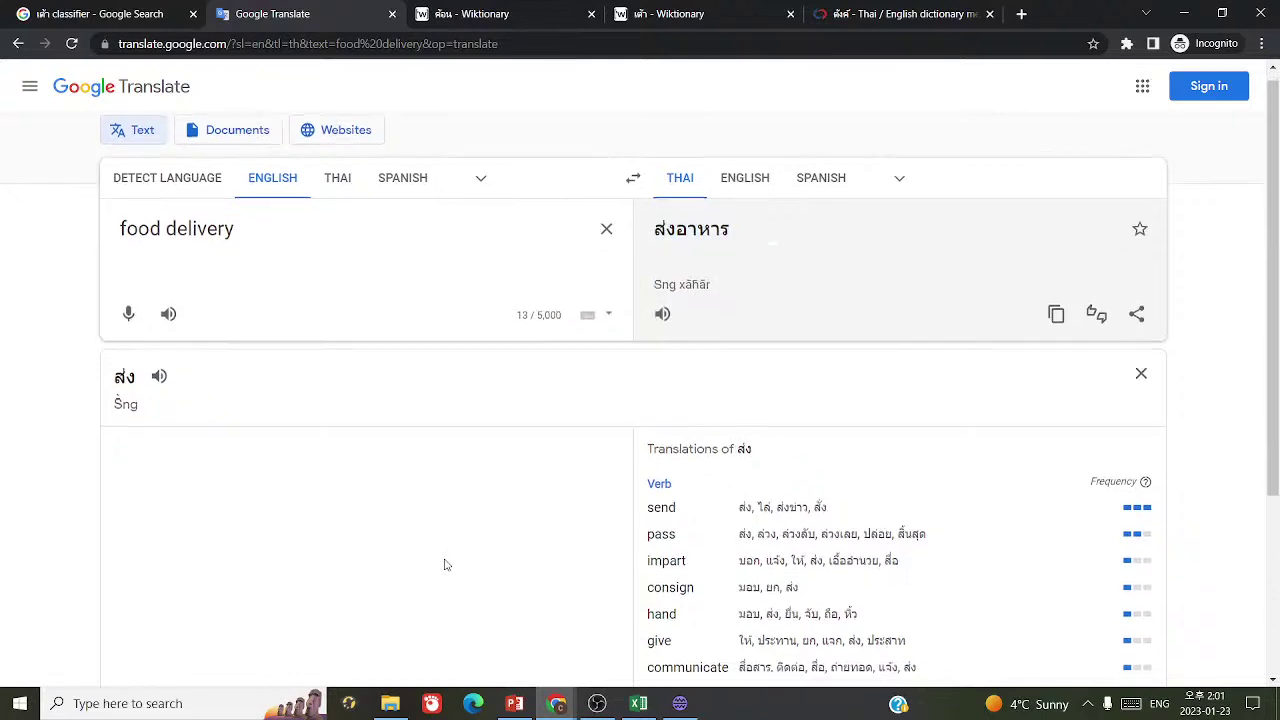
click(637, 701)
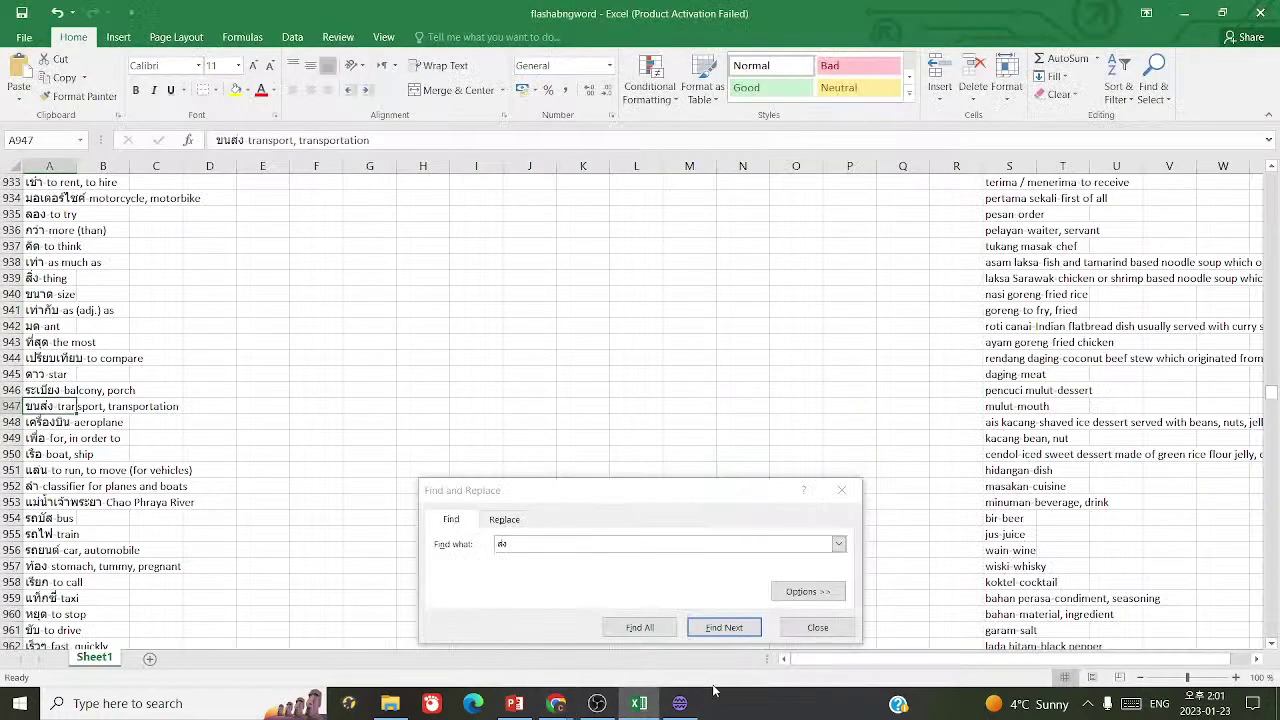
click(1169, 533)
scroll(1100, 533, down, 9)
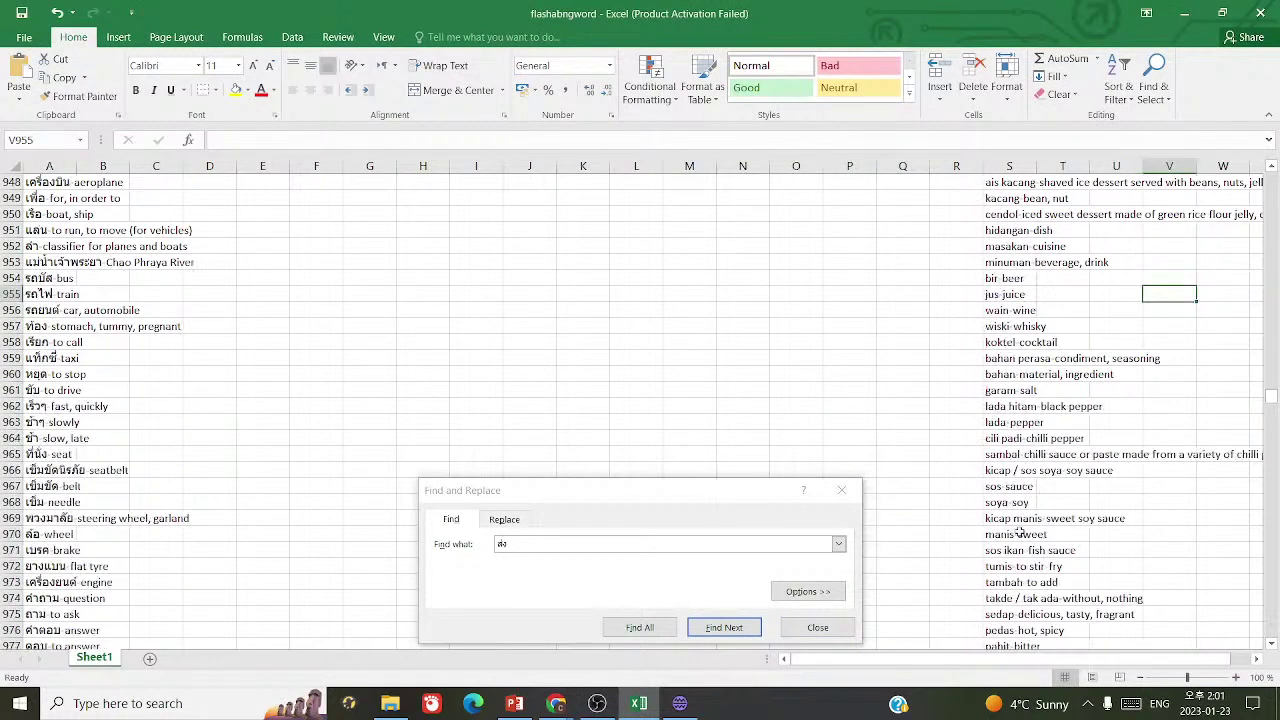
scroll(1001, 498, down, 5)
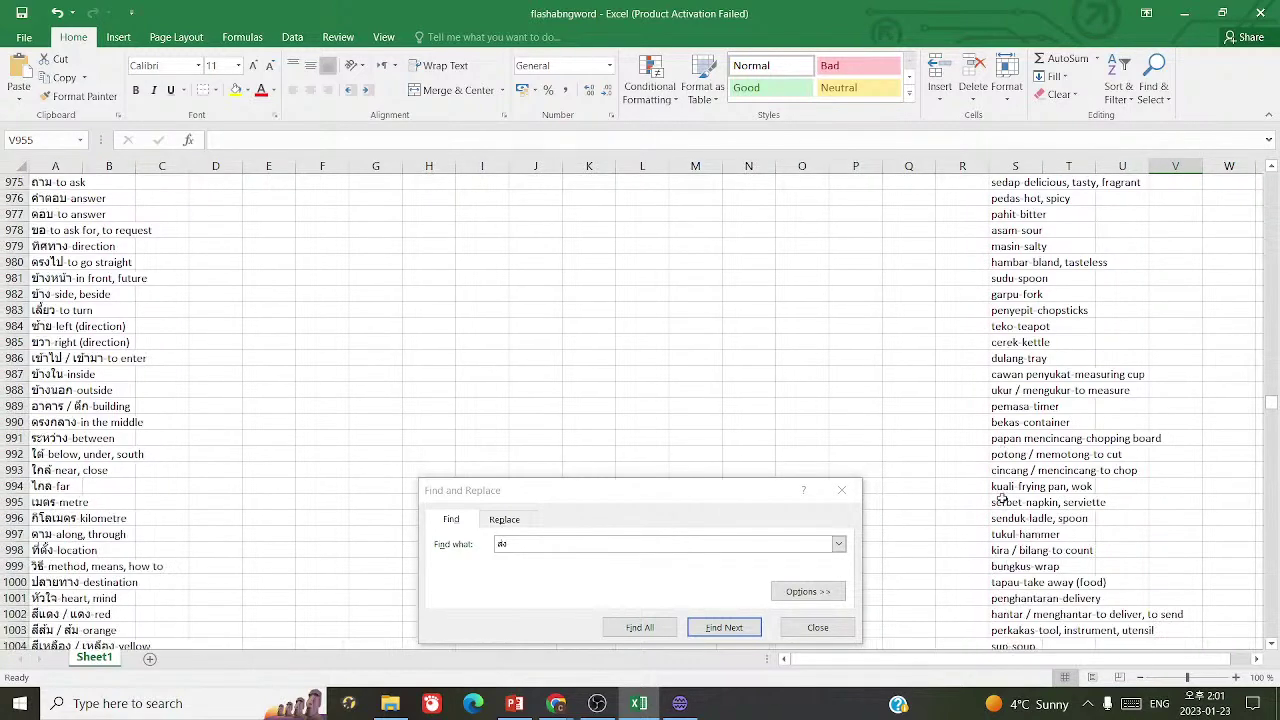
scroll(1004, 549, down, 3)
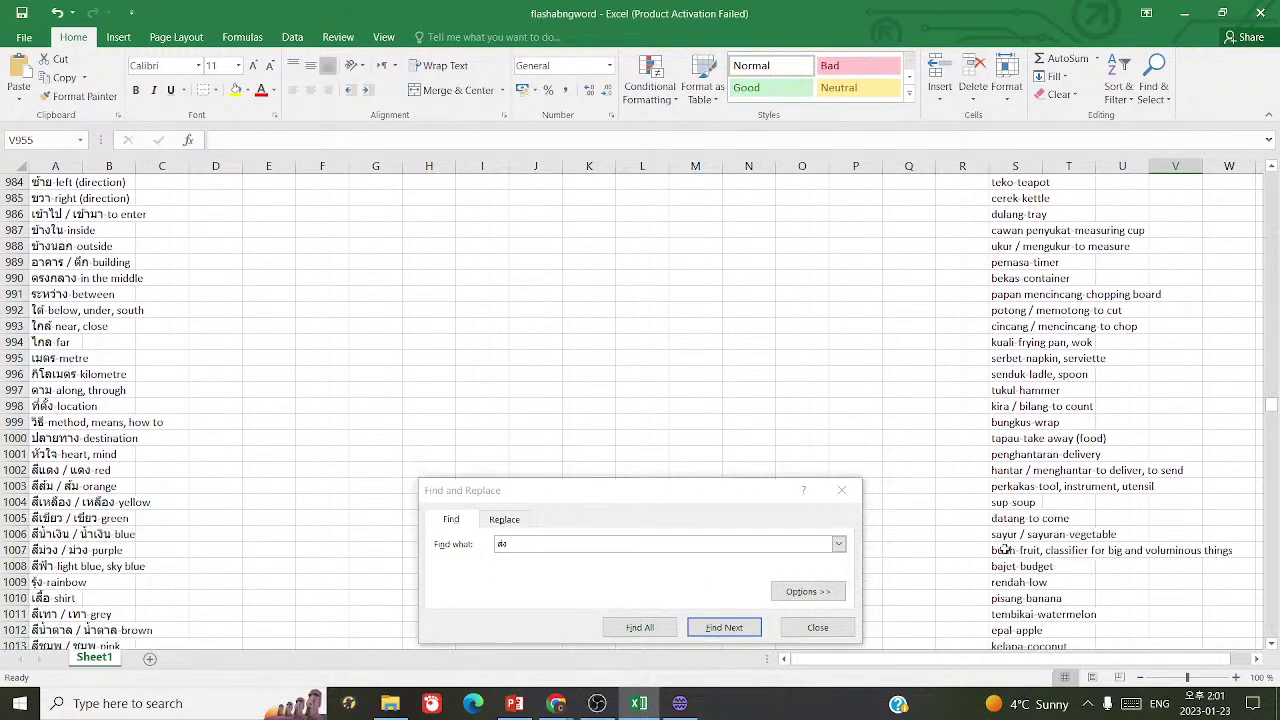
click(1007, 456)
key(Down)
key(Down)
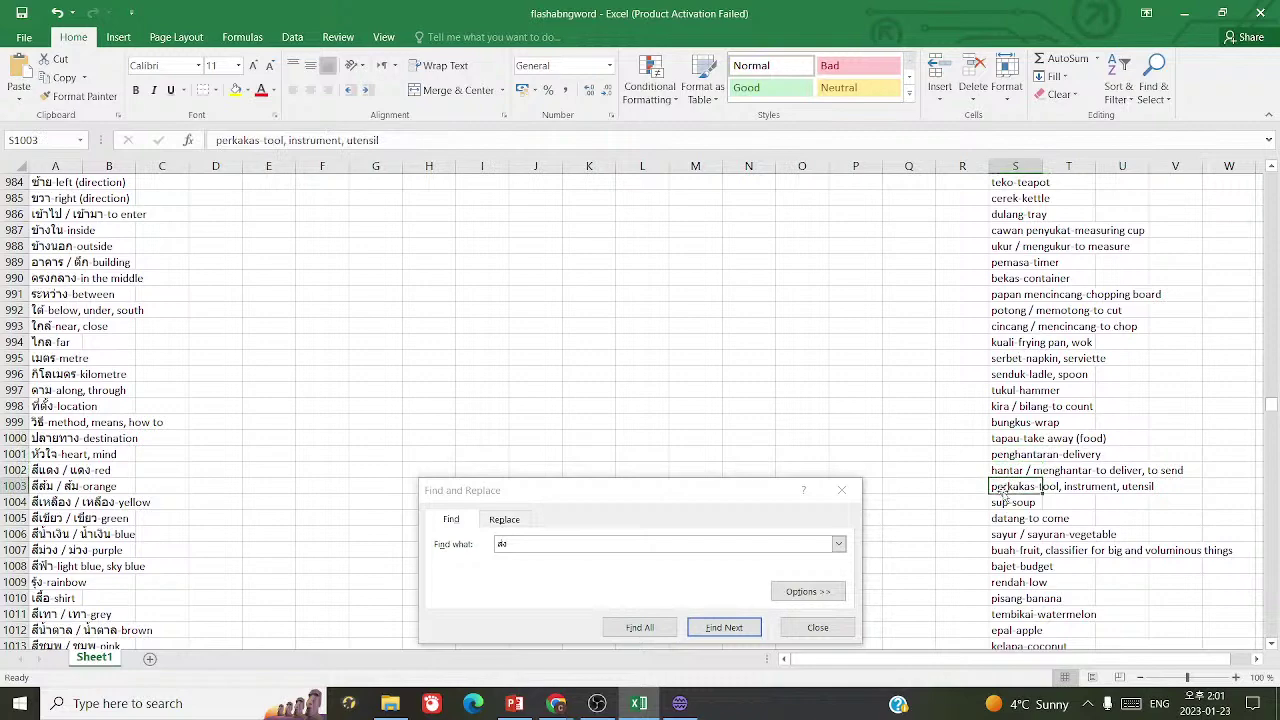
click(1020, 468)
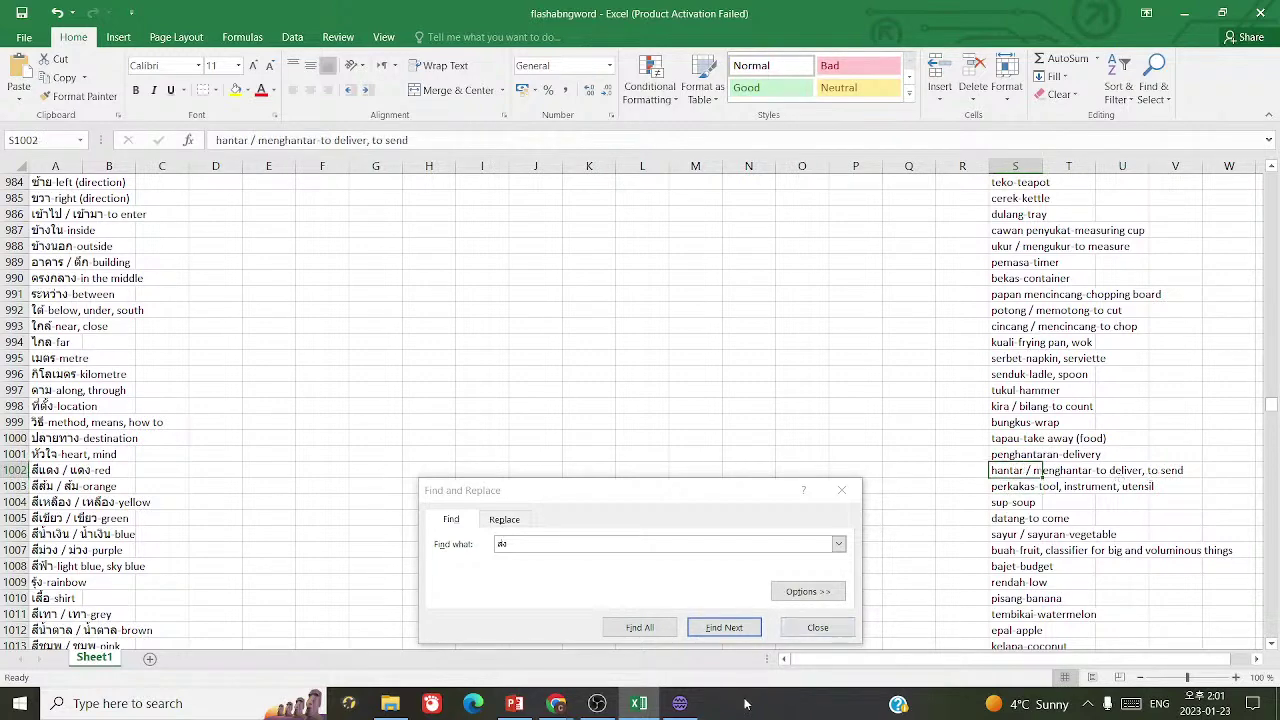
- Change the answer of the ส่ง card in flashbang to "to deliver, to send"
click(680, 703)
key(ctrl+a)
text(to )
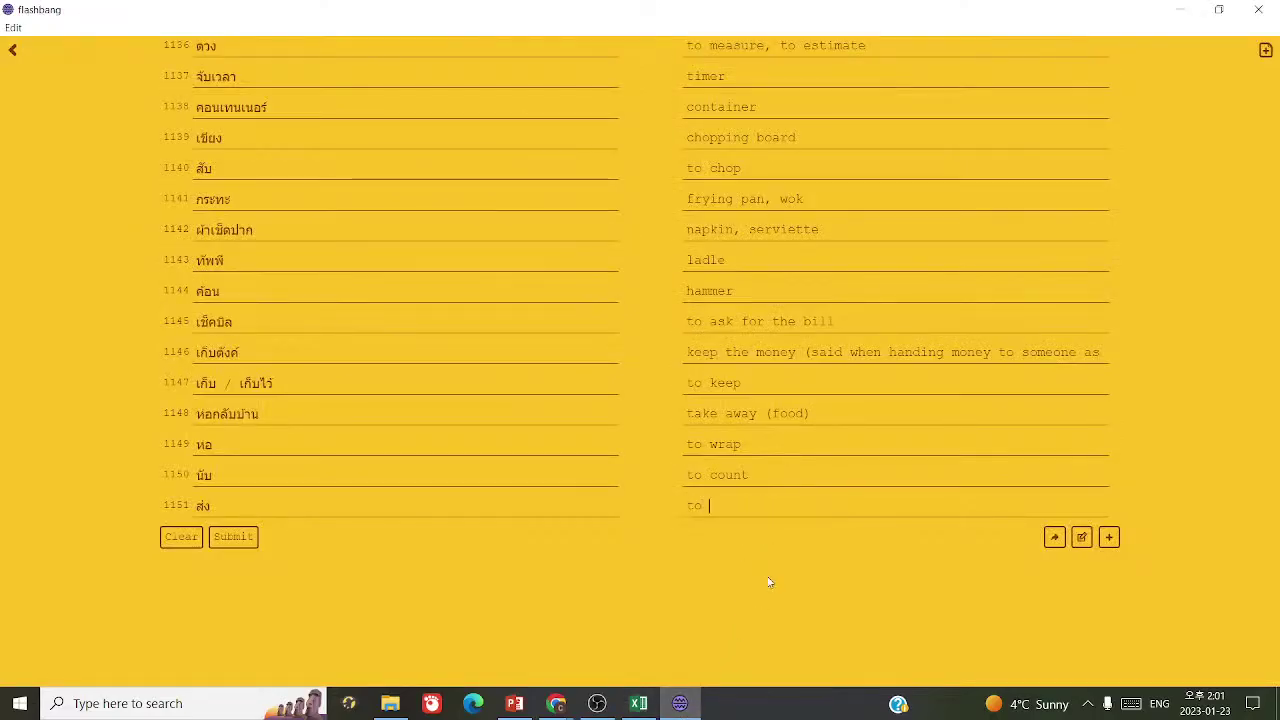
text(deliver, to send)
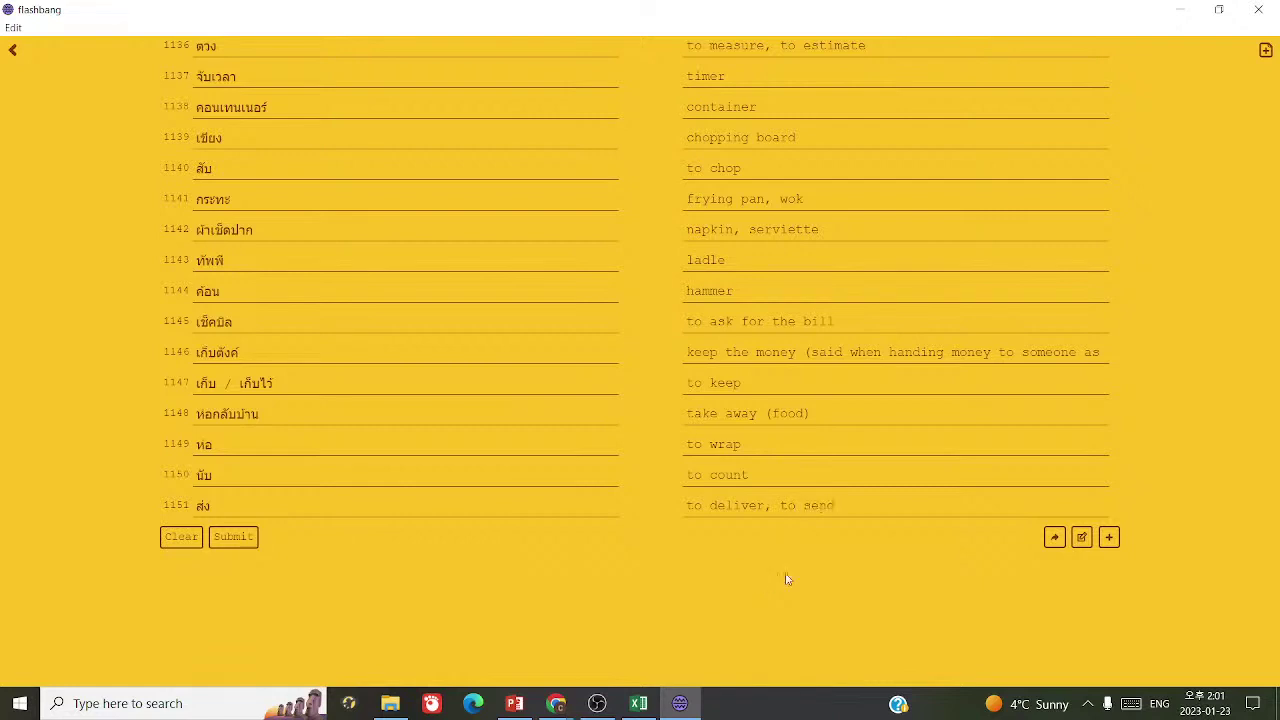
- Add a blank card to the deck, and select the "perkakas" entry in the Excel word list as the next word
click(1108, 537)
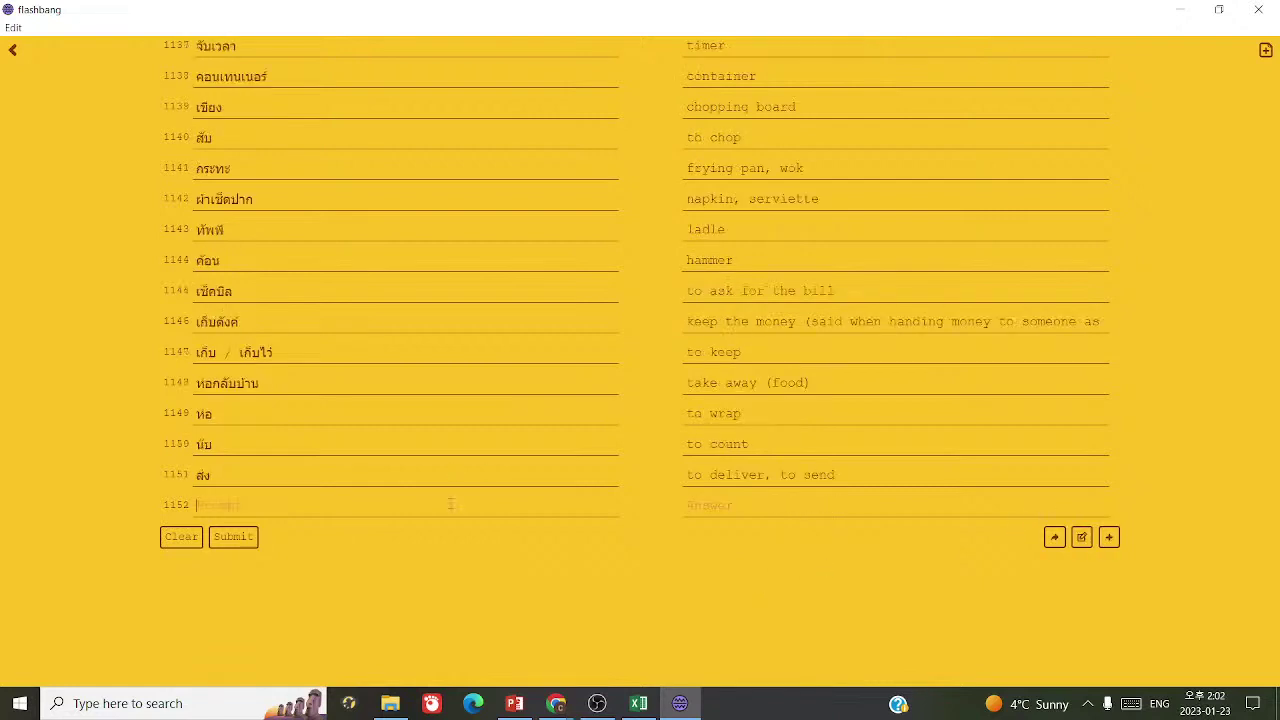
click(676, 700)
click(1001, 490)
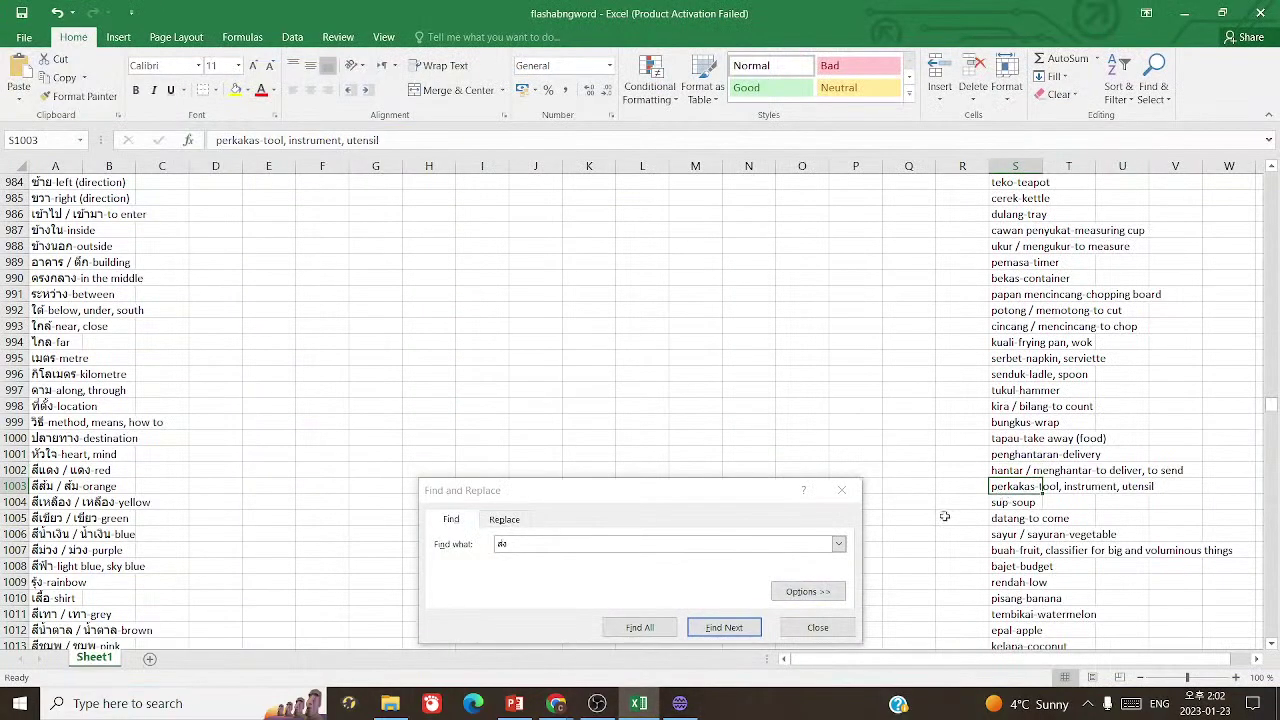
- Translate "kitchen utensil" and "tool" from English to Thai in Google Translate, inspecting the word เครื่อง
click(556, 703)
scroll(352, 300, up, 3)
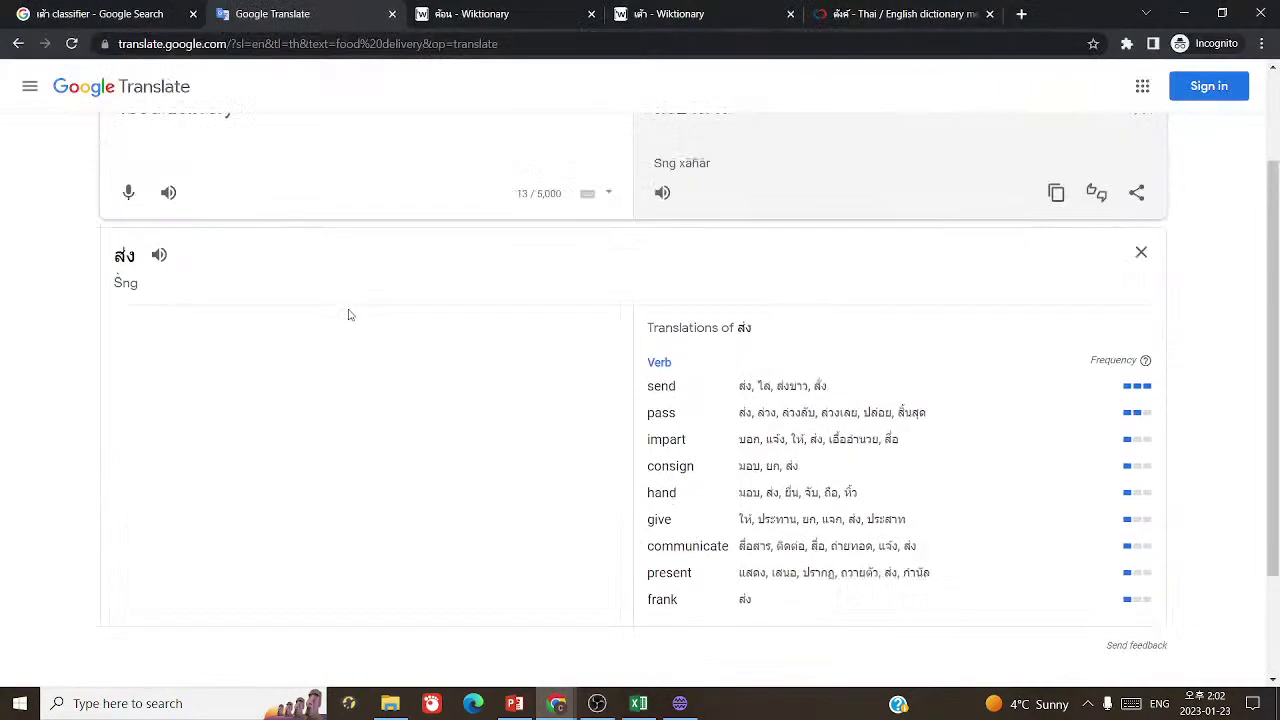
triple_click(321, 266)
text(kitchen utensil)
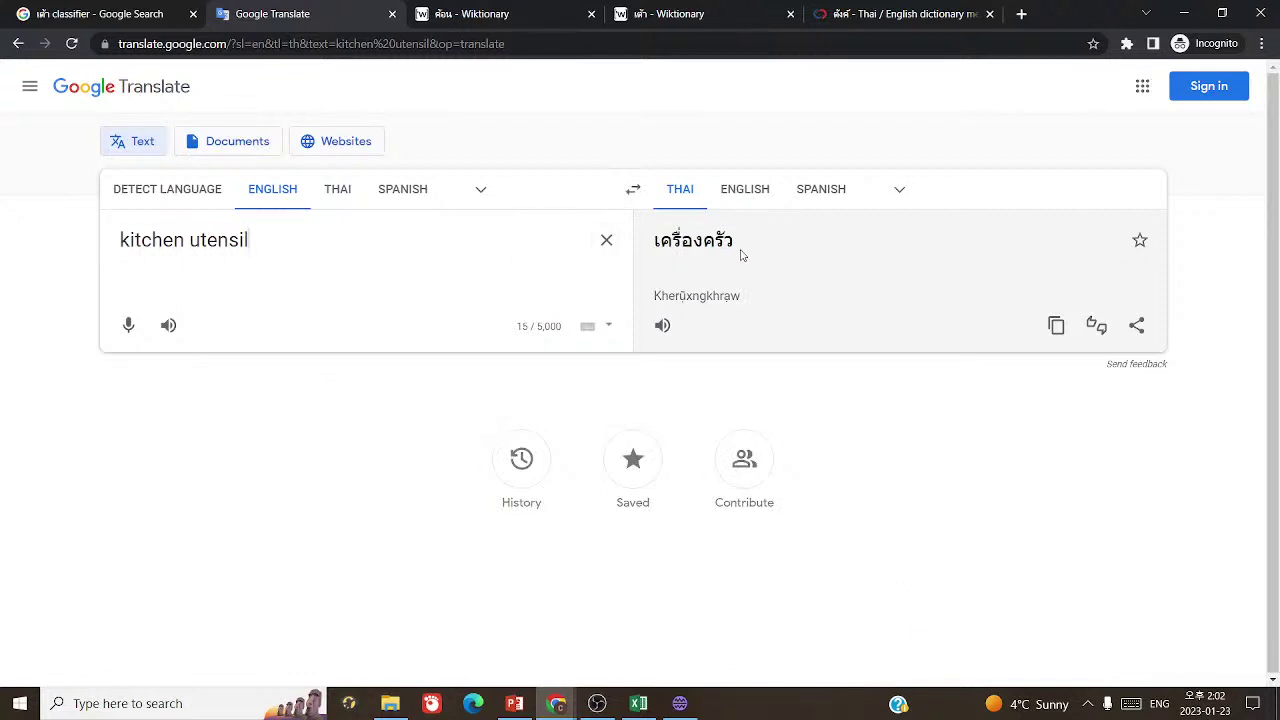
double_click(701, 245)
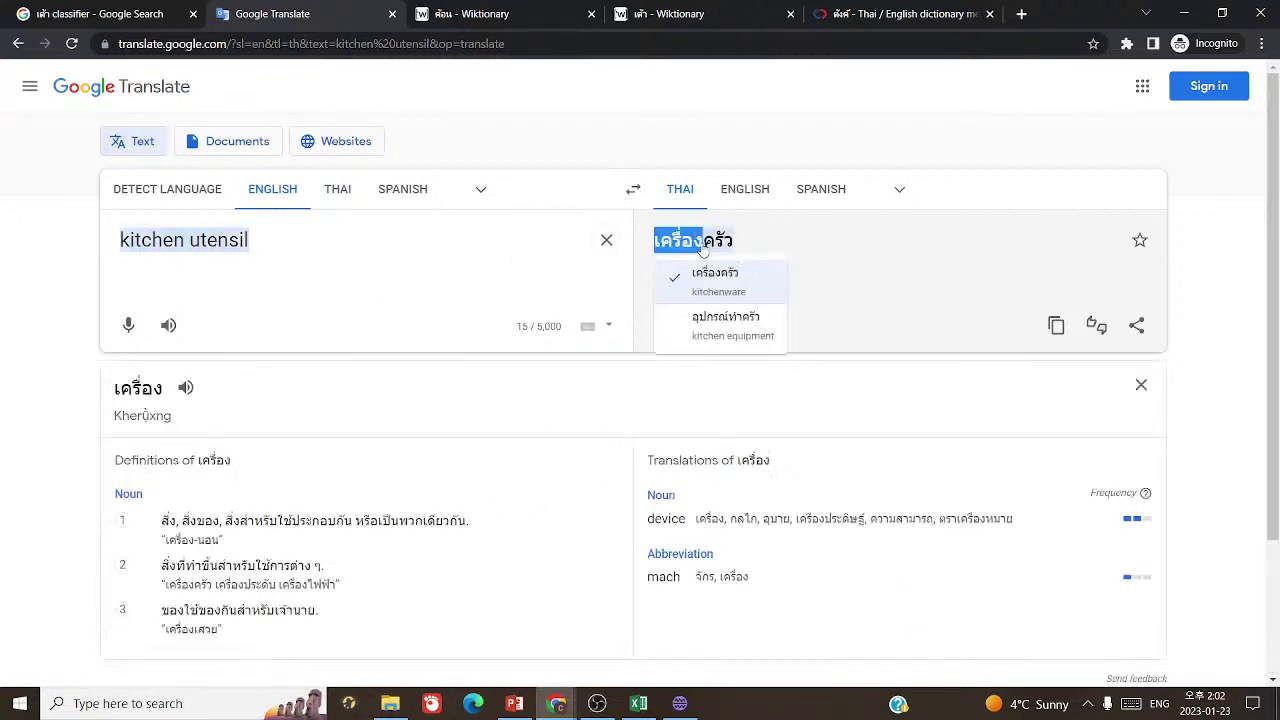
click(301, 324)
key(ctrl+a)
text(tool)
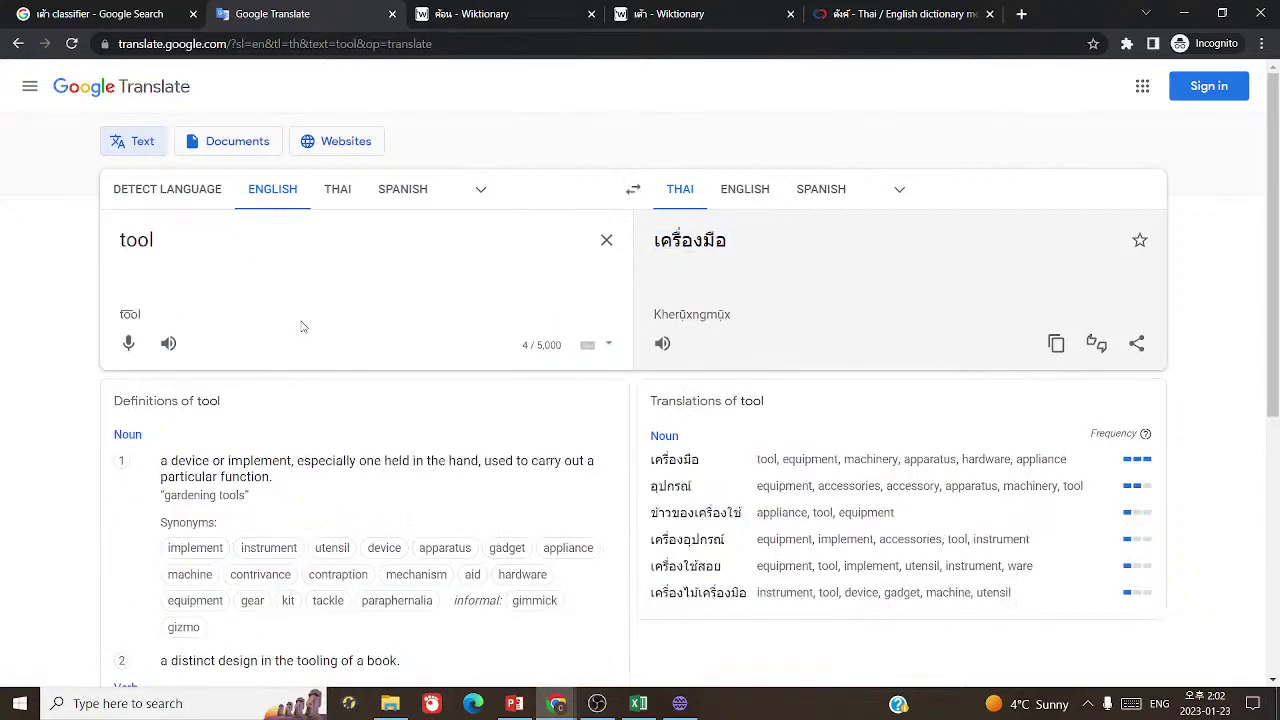
- Translate "instrument" from English to Thai and copy the translation อุปกรณ์
key(ctrl+a)
key(BackSpace)
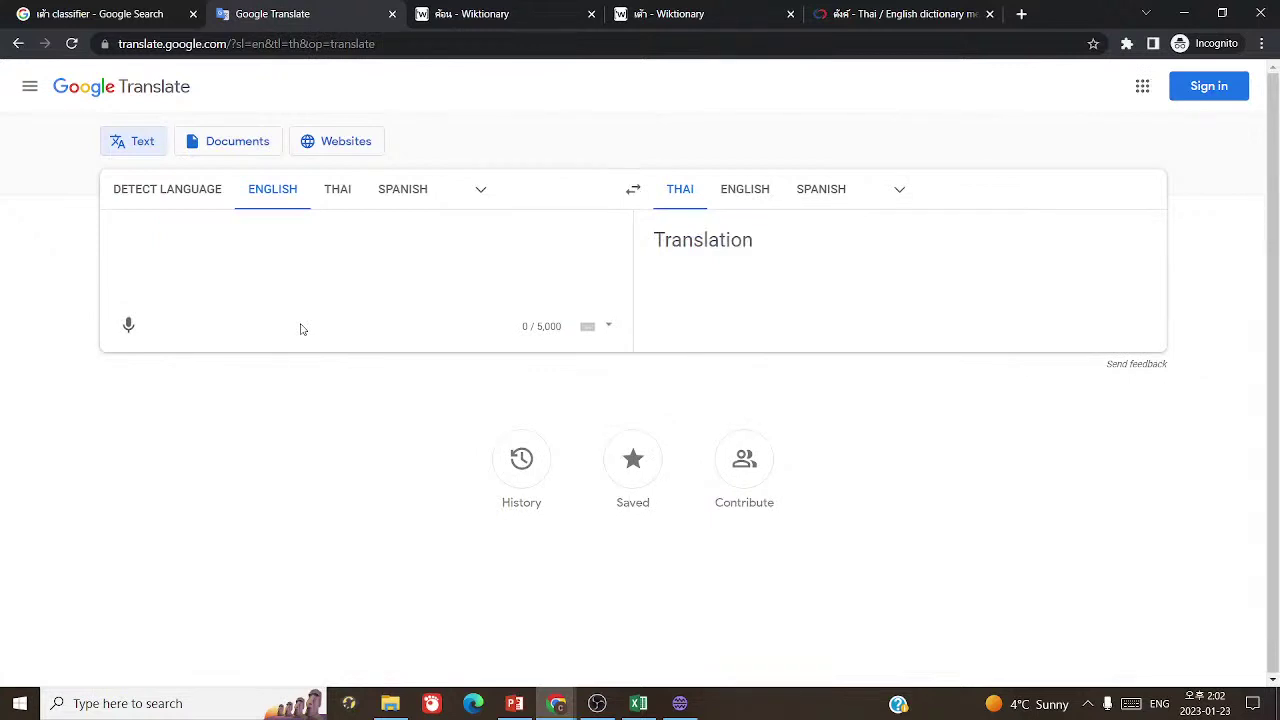
text(inst)
right_click(300, 329)
click(214, 245)
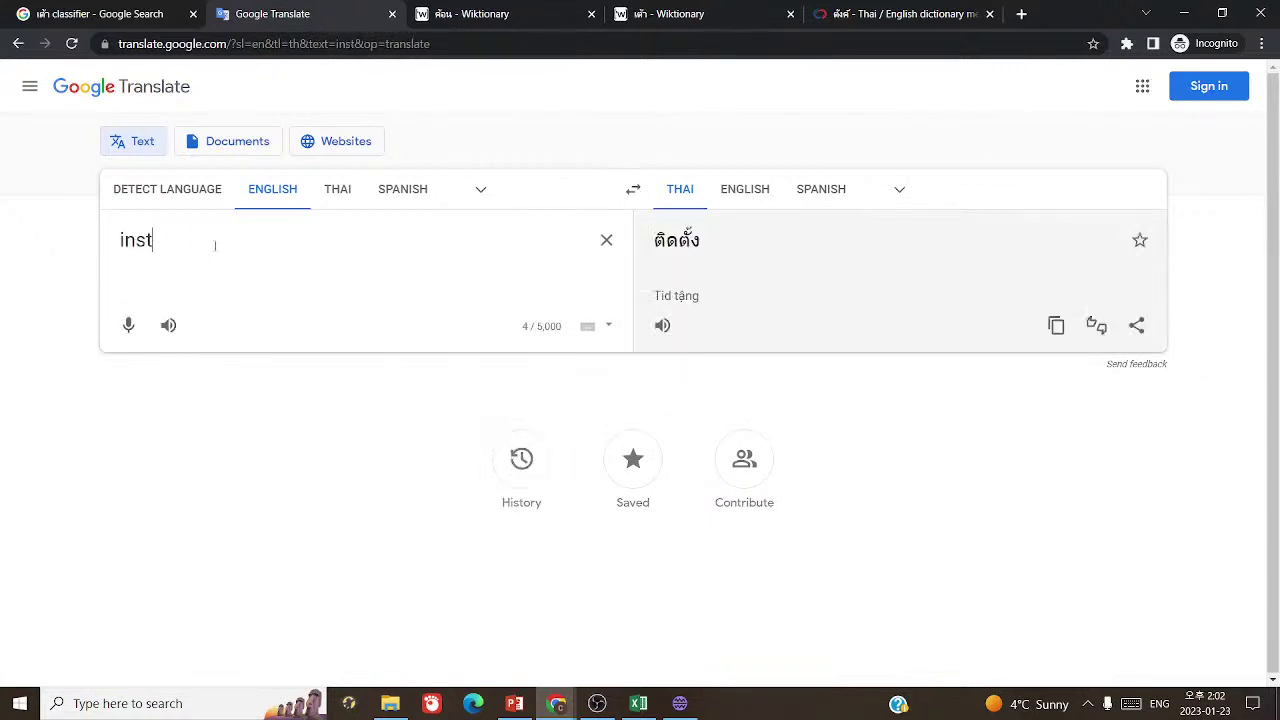
text(rument)
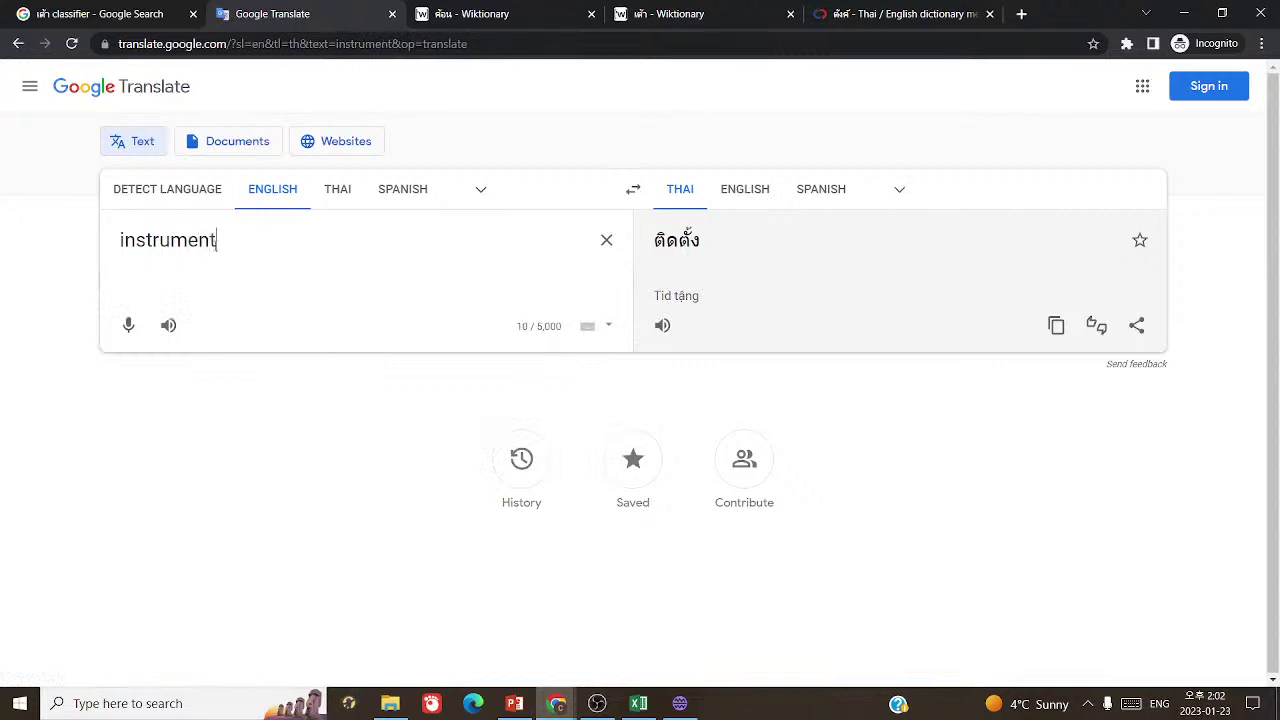
key(ctrl+a)
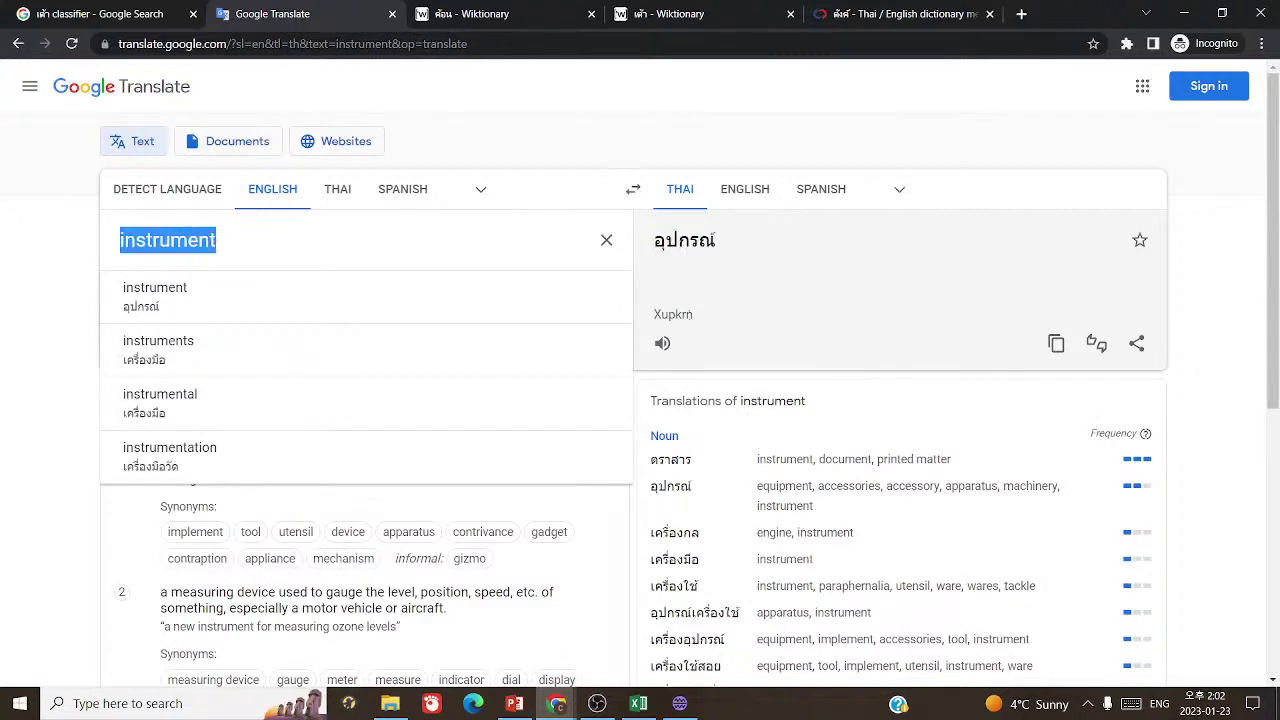
drag(648, 240, 760, 251)
key(ctrl+c)
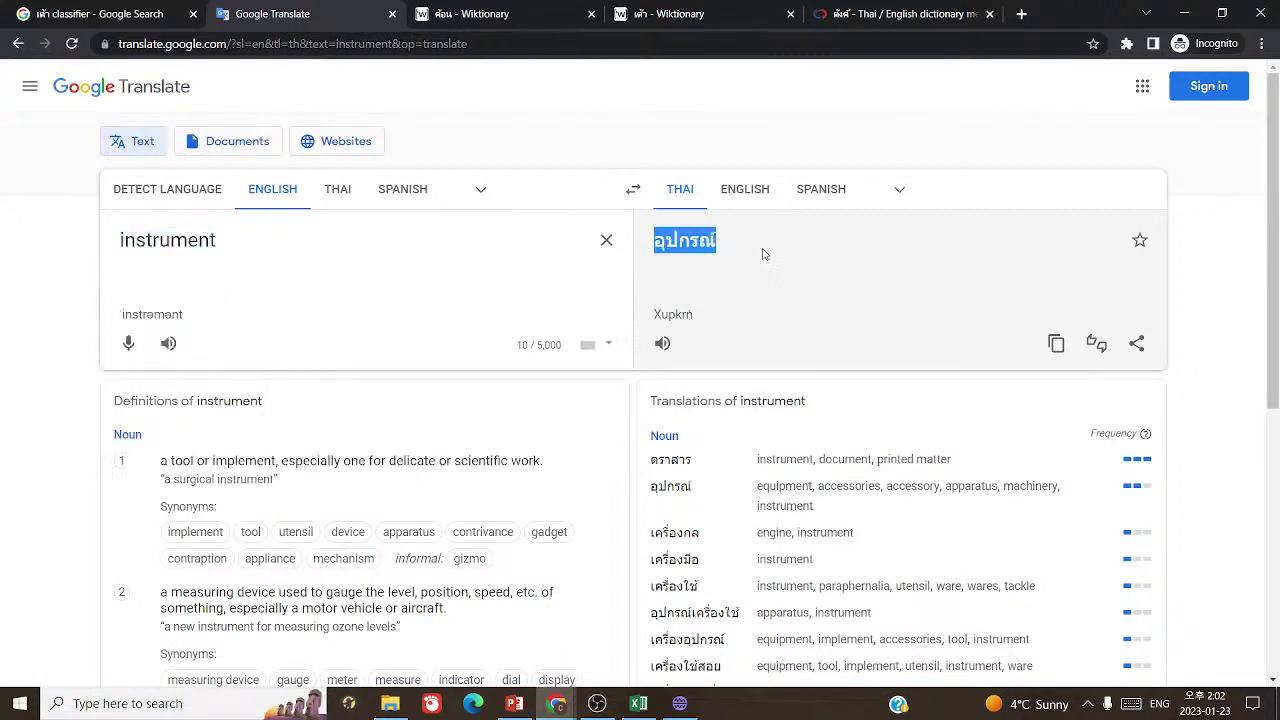
- Search the Excel word list for อุปกรณ์
key(alt+Tab)
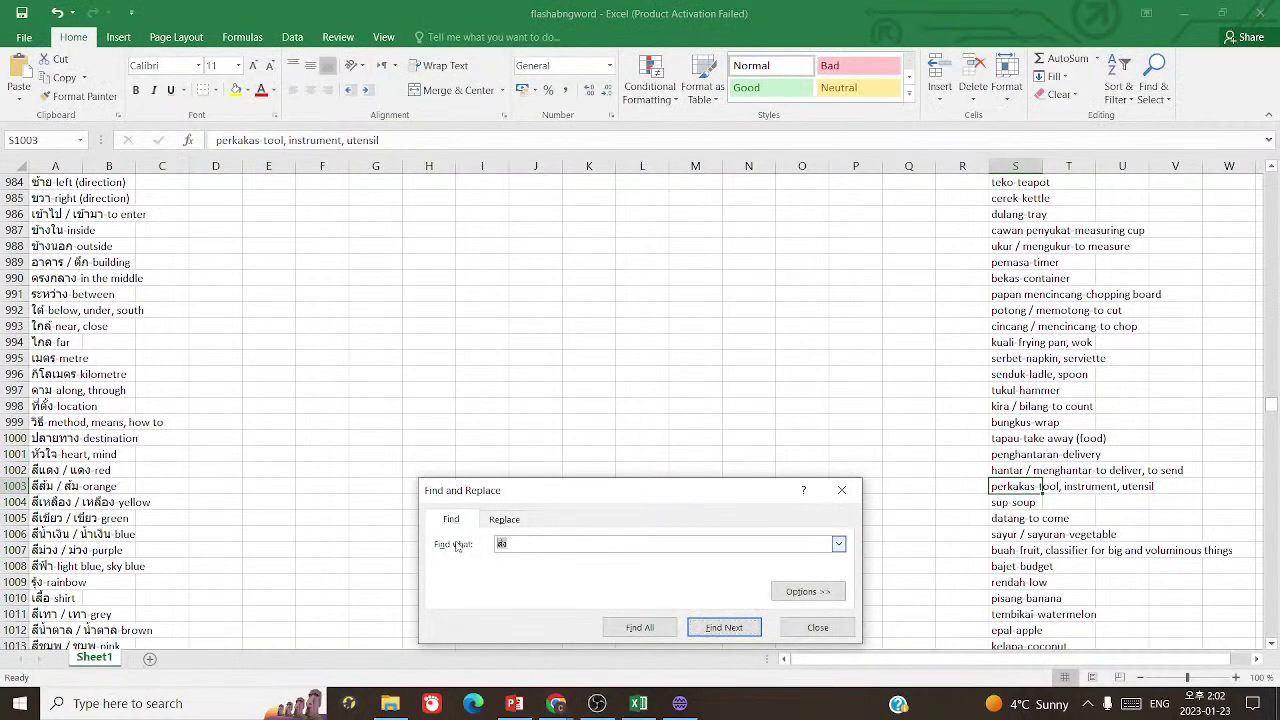
key(ctrl+v)
click(704, 632)
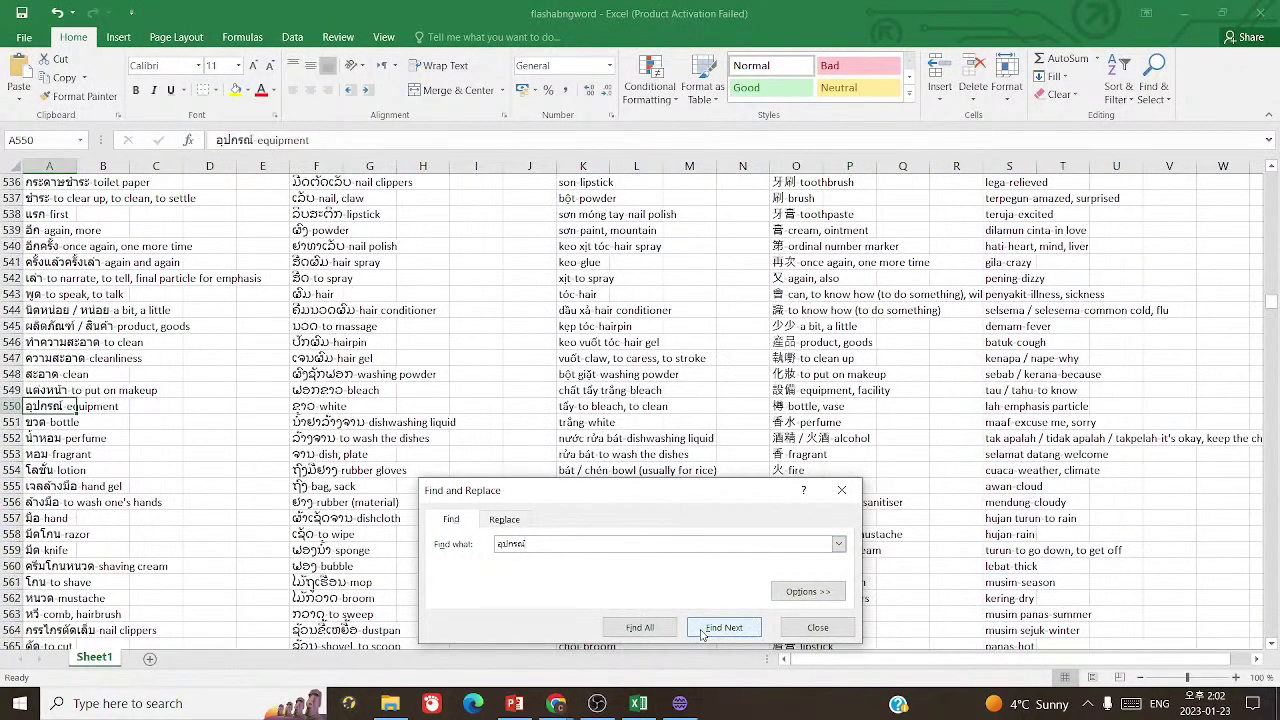
- Look up อุปกรณ์ in Wiktionary and read its noun definitions
mouse_move(556, 703)
click(604, 657)
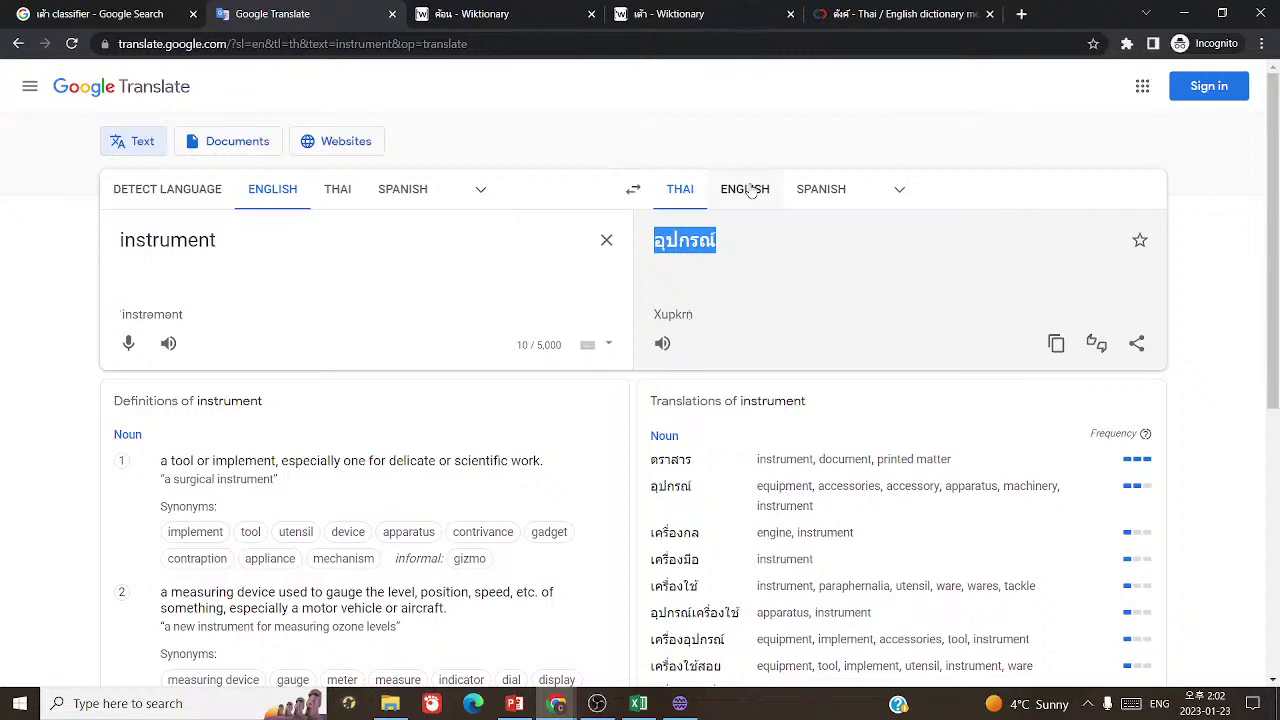
click(765, 14)
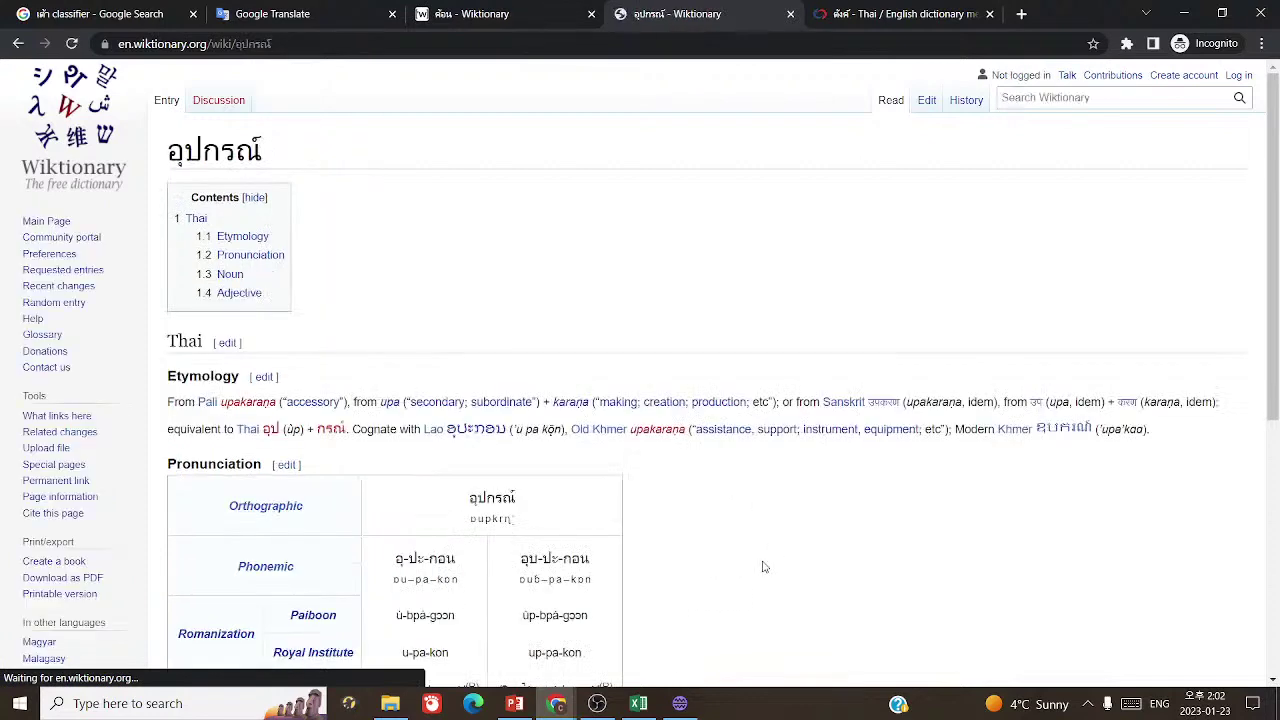
scroll(740, 590, down, 5)
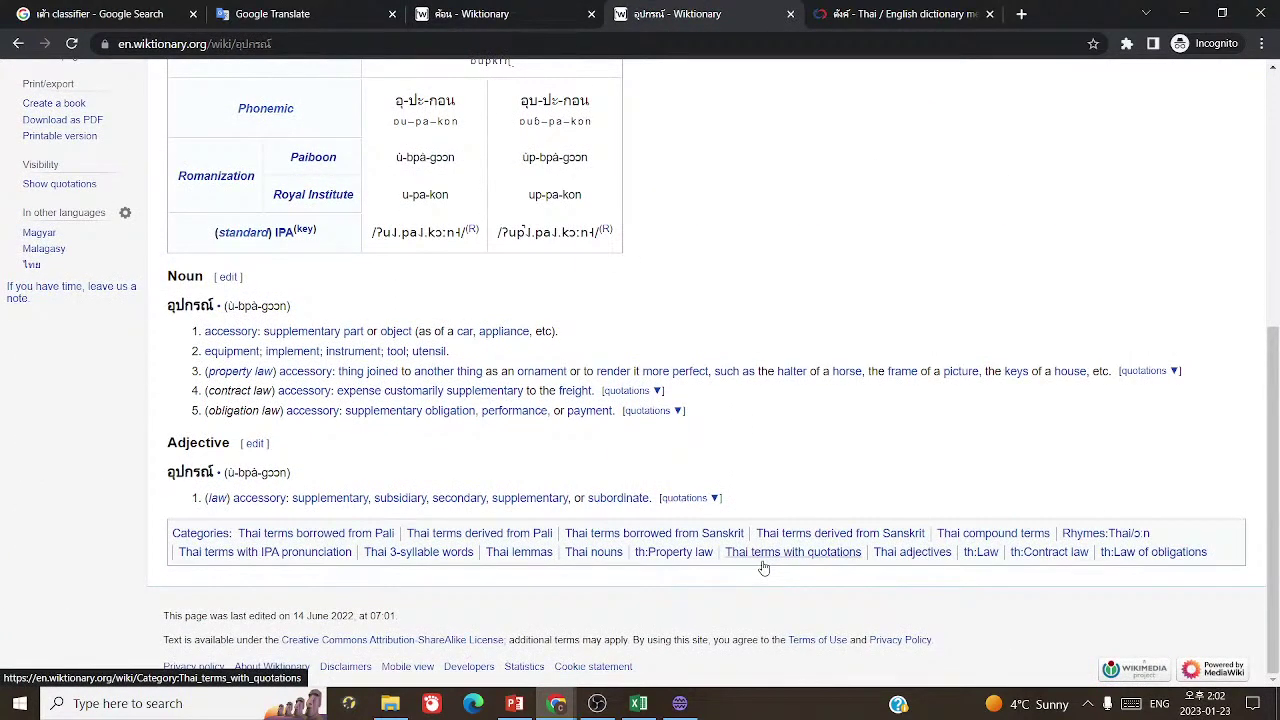
- Switch to flashbang and set the English answer of the อุปกรณ์ card to "equipment, instrument, tool"
click(680, 703)
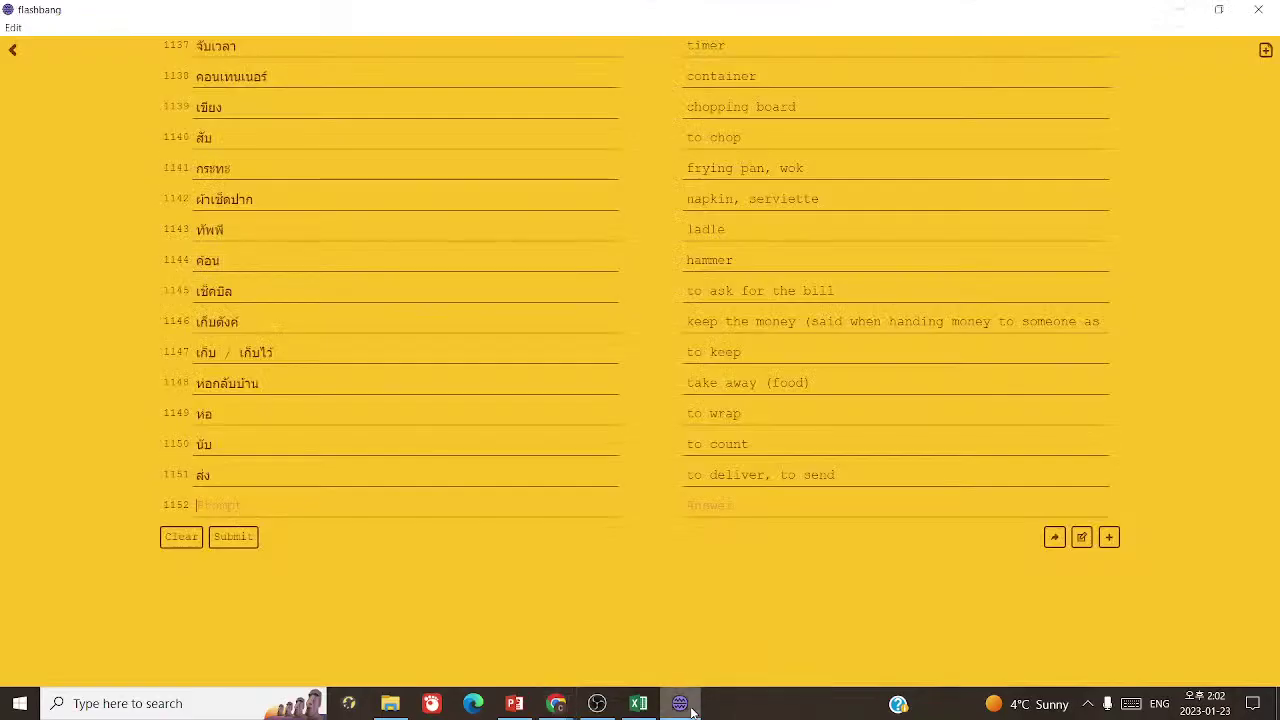
click(680, 704)
click(683, 594)
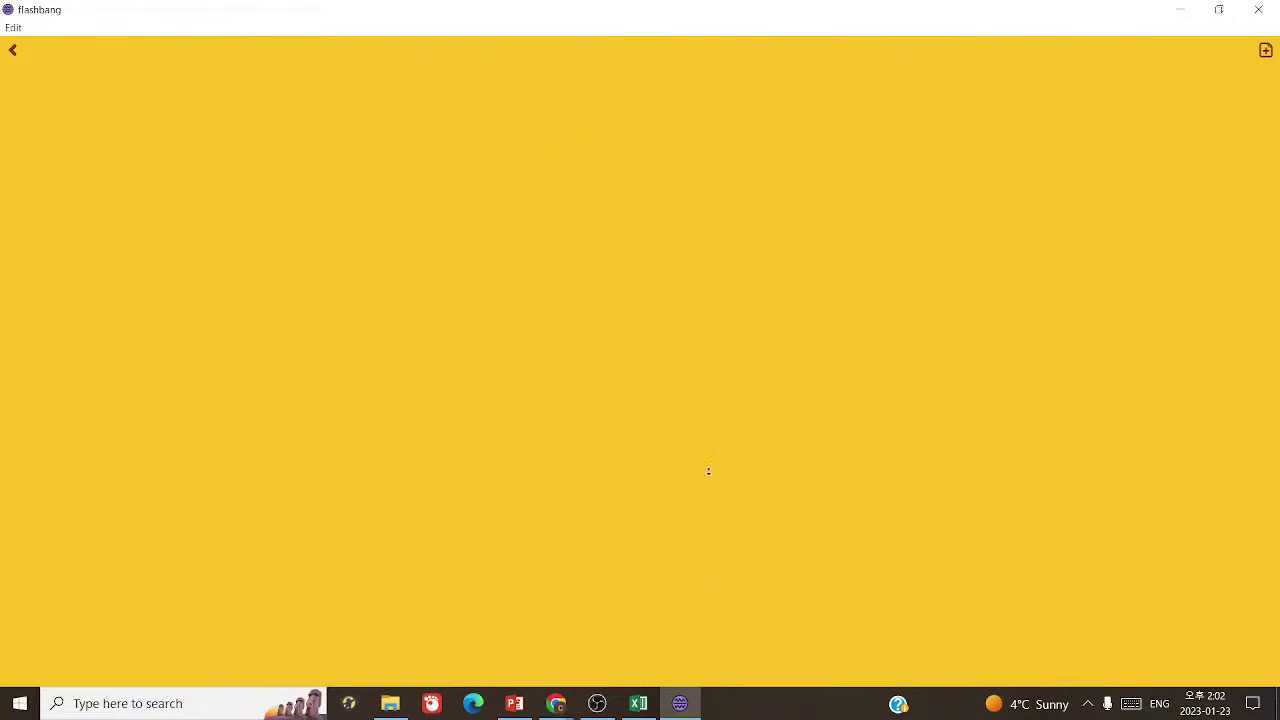
scroll(708, 470, up, 15)
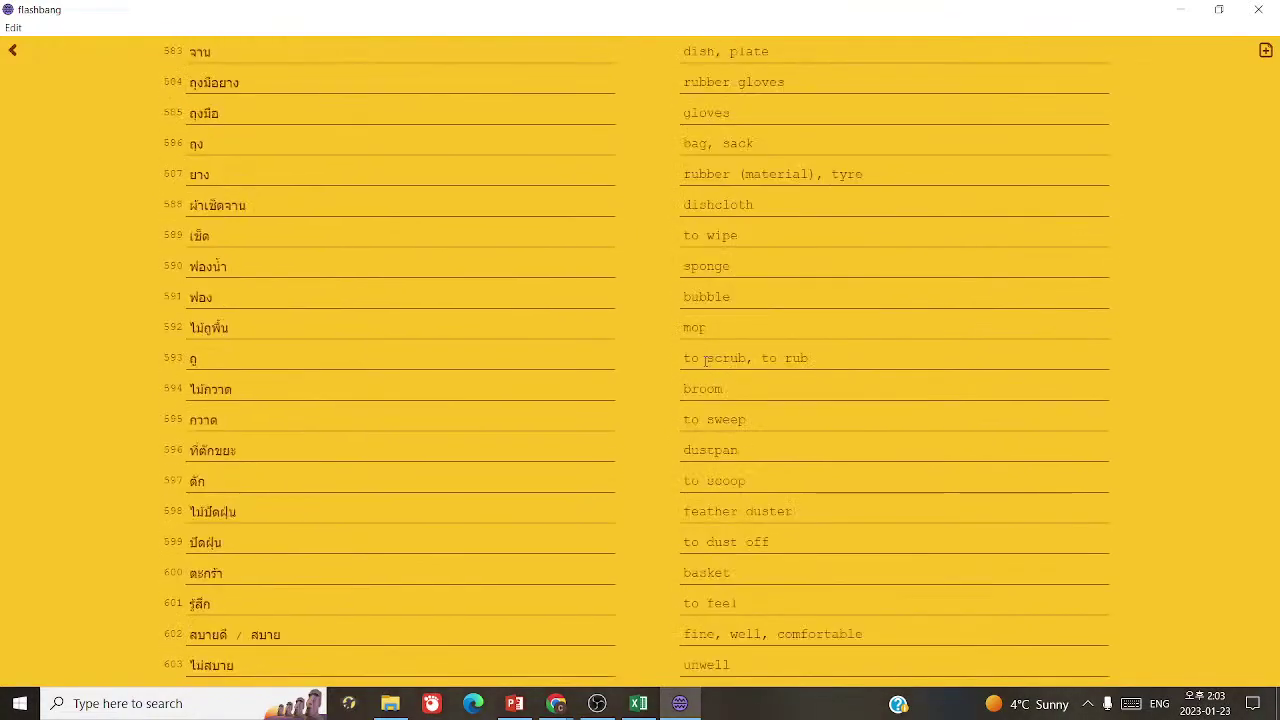
scroll(706, 360, up, 10)
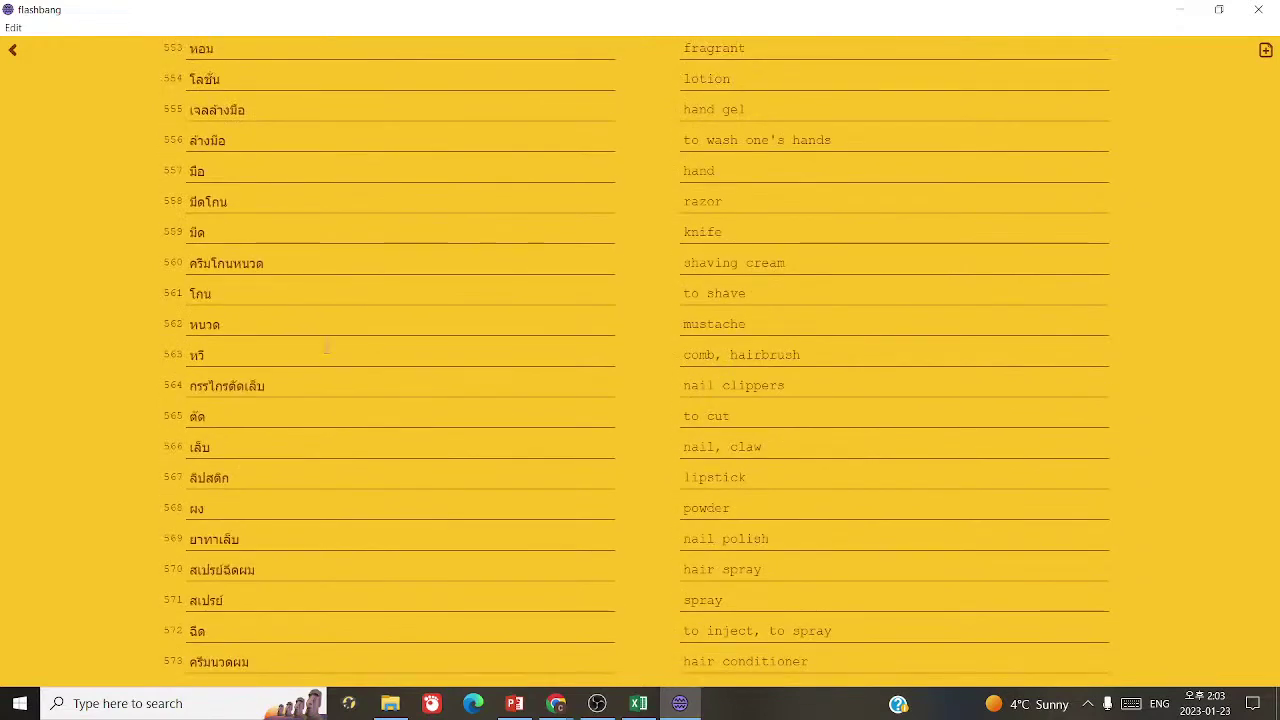
scroll(320, 350, up, 3)
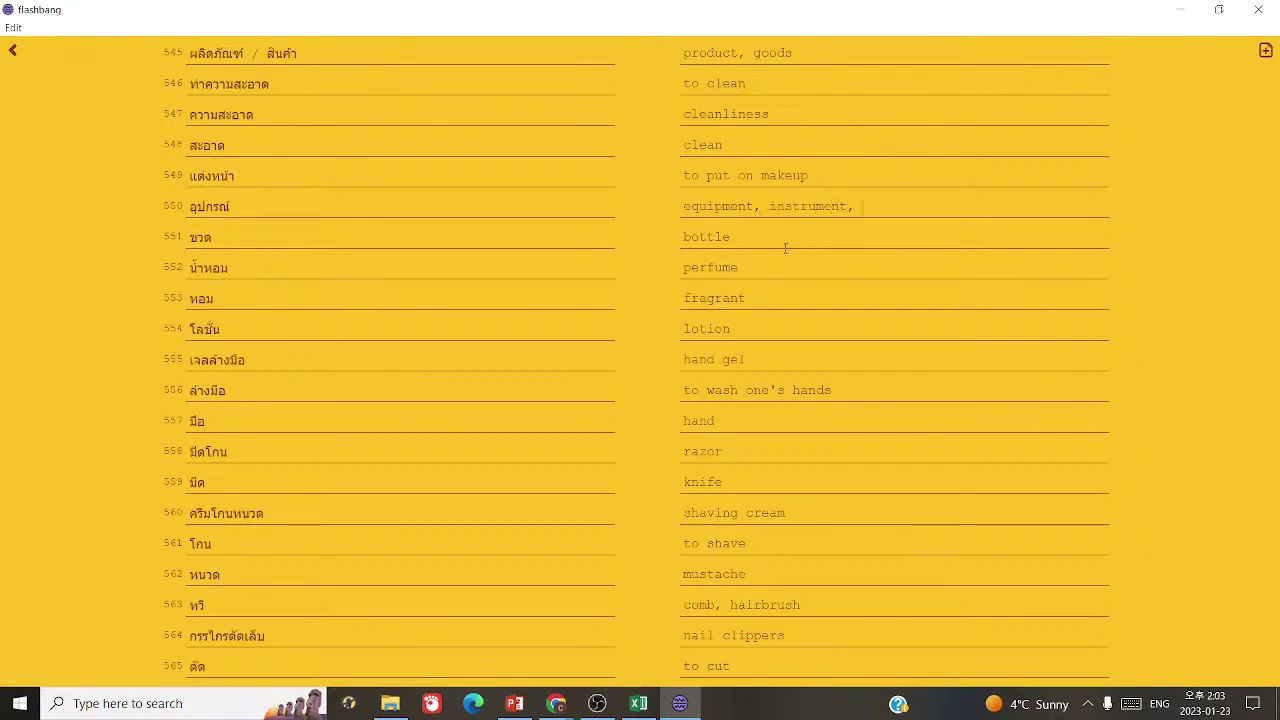
text(tool)
key(Return)
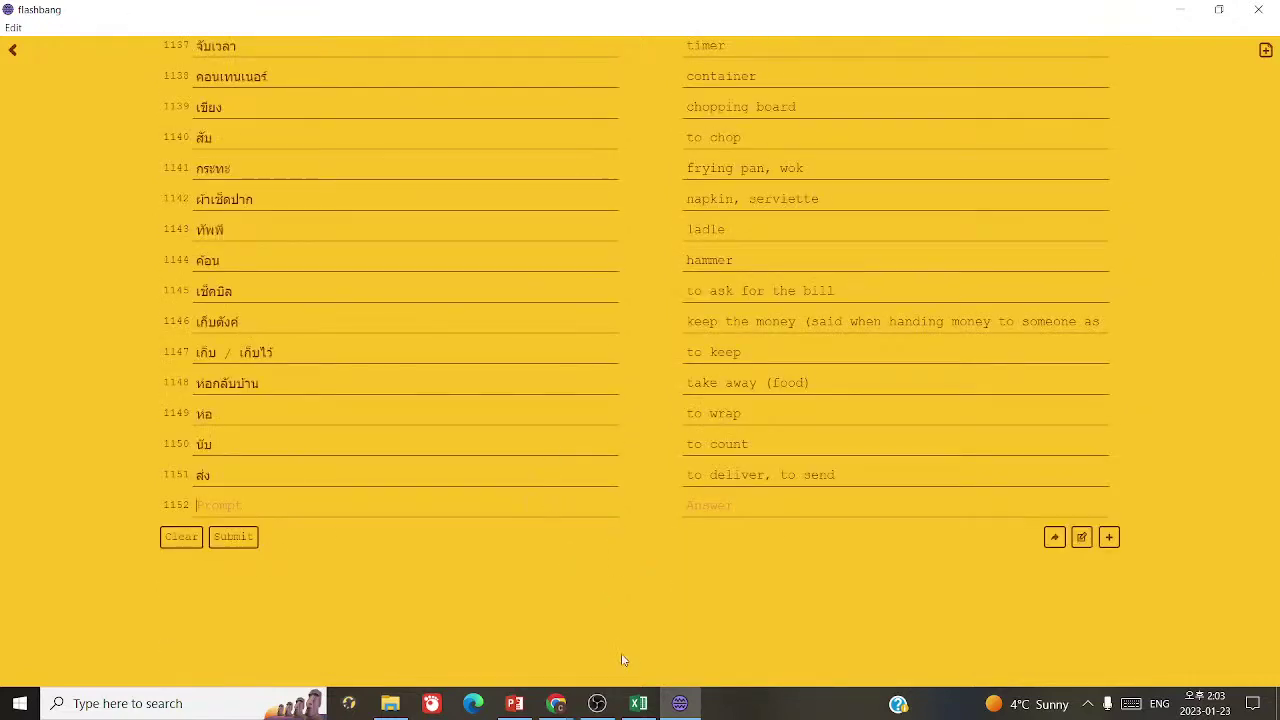
- Translate "tool" from English to Thai in Google Translate and copy the translation เครื่องมือ
click(556, 703)
click(306, 14)
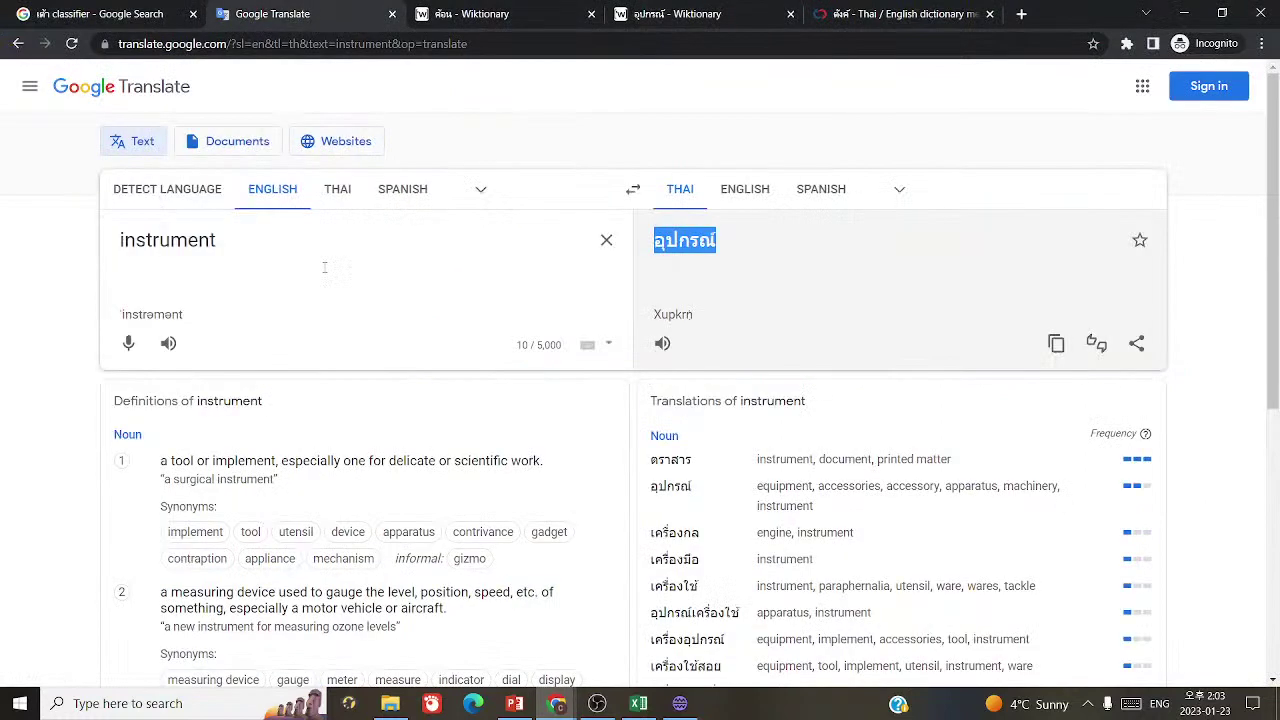
click(324, 267)
key(ctrl+a)
text(to)
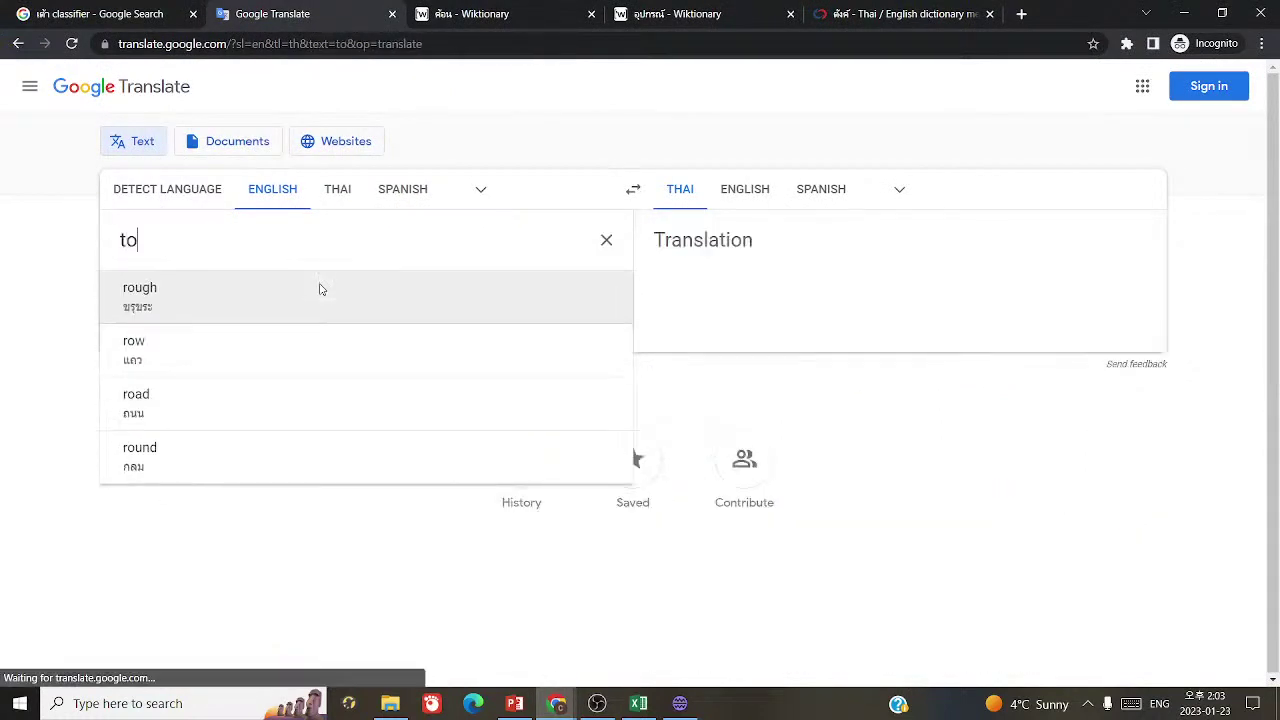
text(ol)
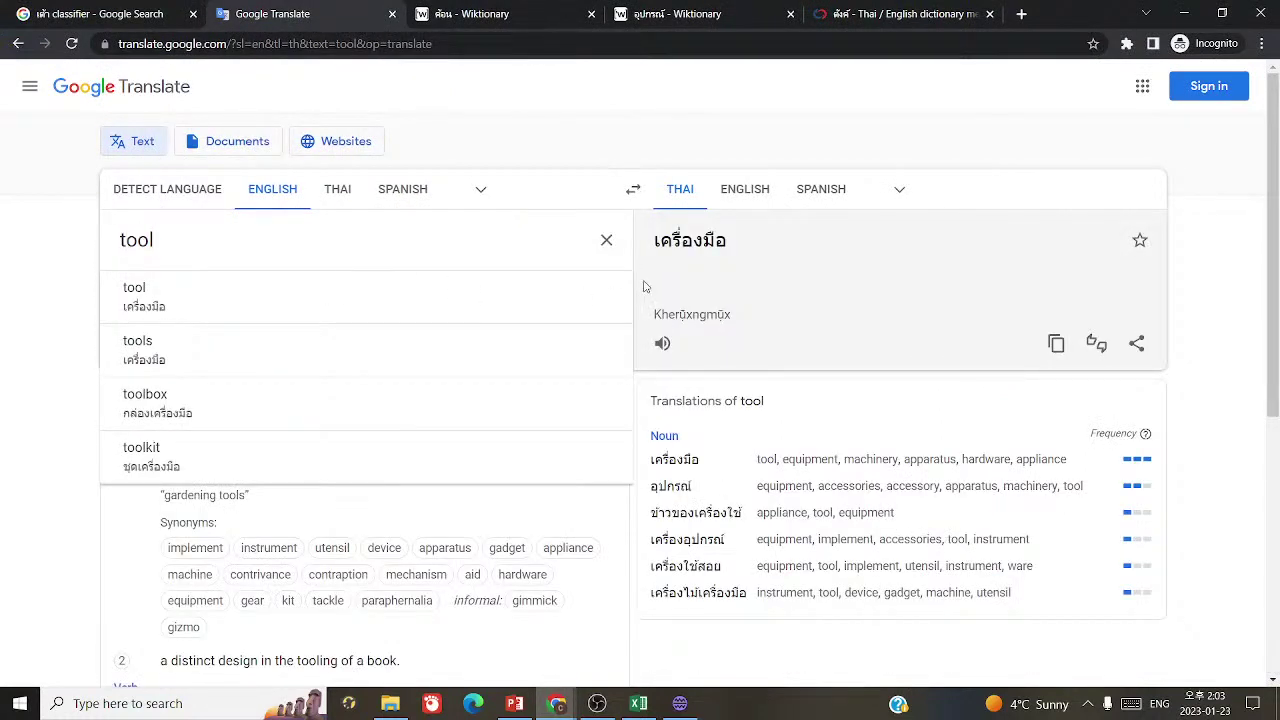
drag(646, 251, 778, 251)
key(ctrl+c)
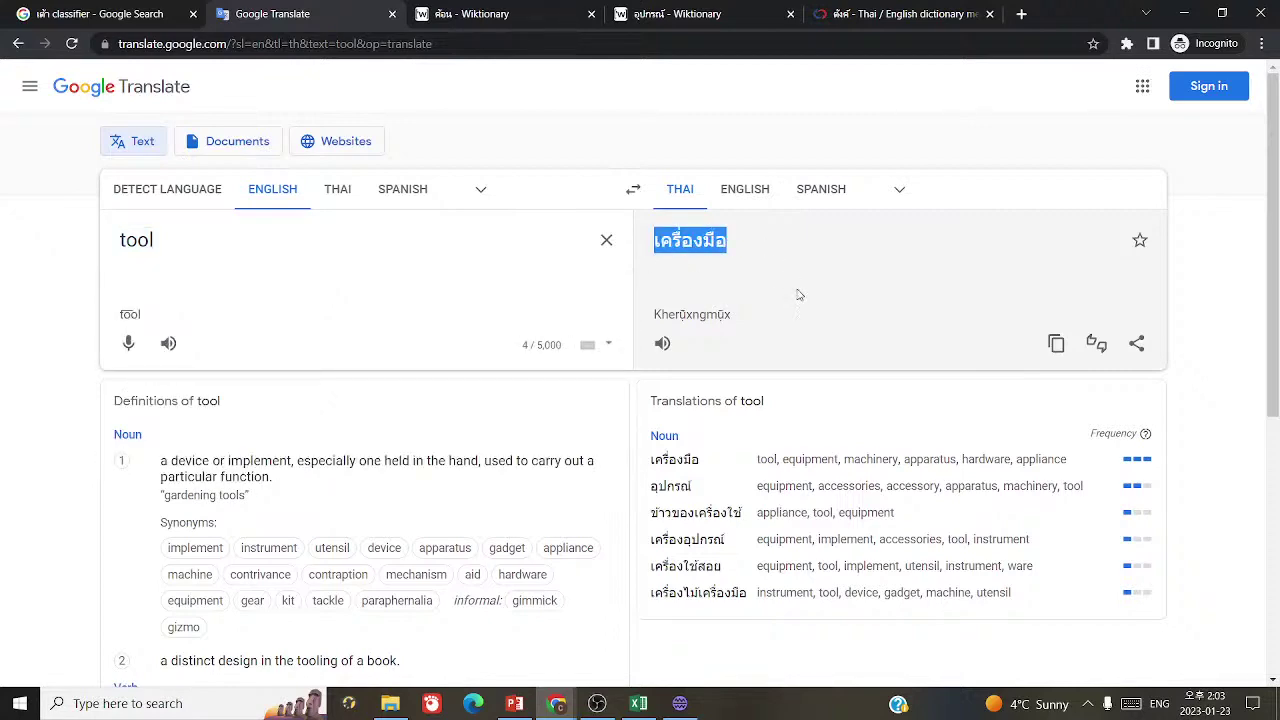
- Look up เครื่องมือ in Wiktionary and read its noun definition
click(556, 12)
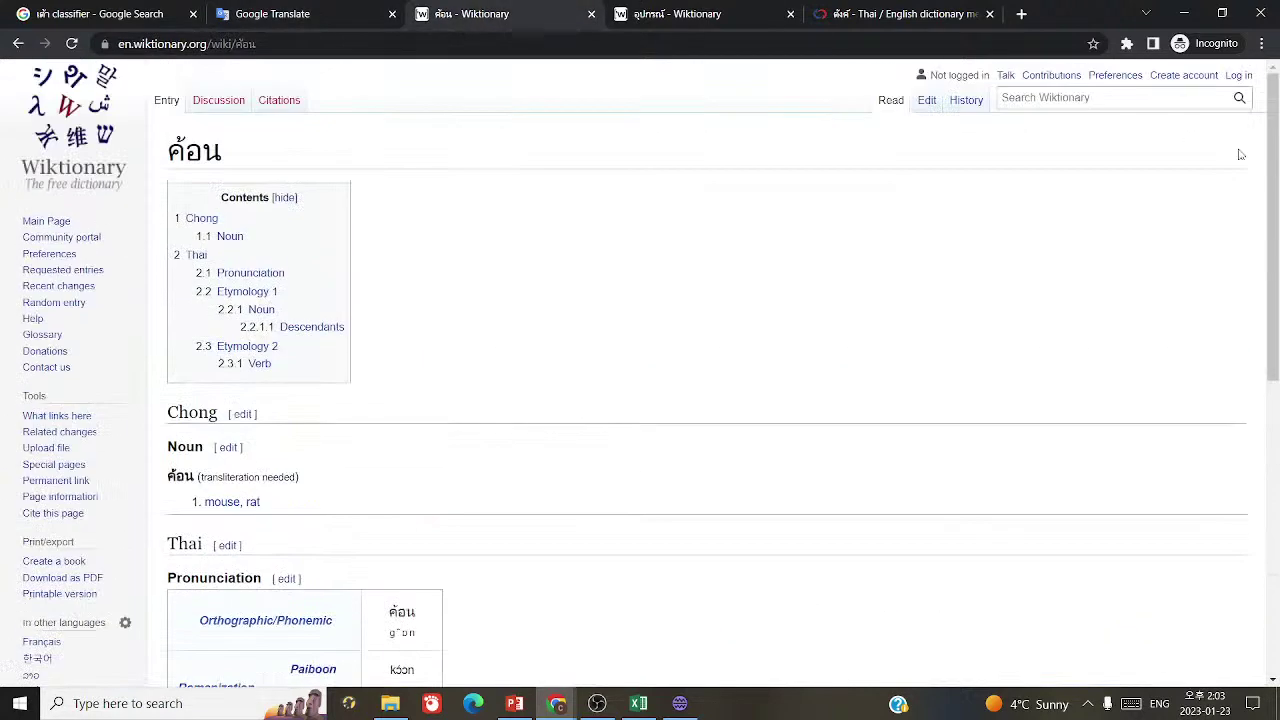
click(1190, 98)
key(ctrl+v)
key(Return)
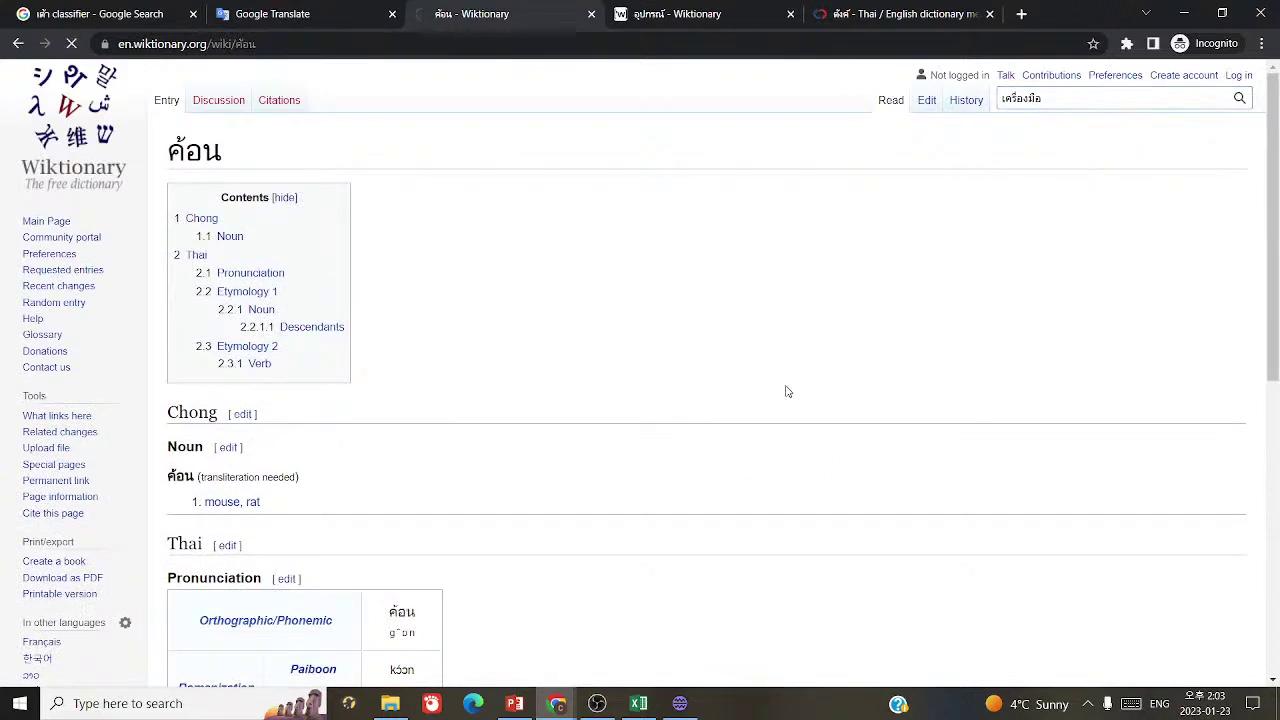
scroll(780, 440, down, 3)
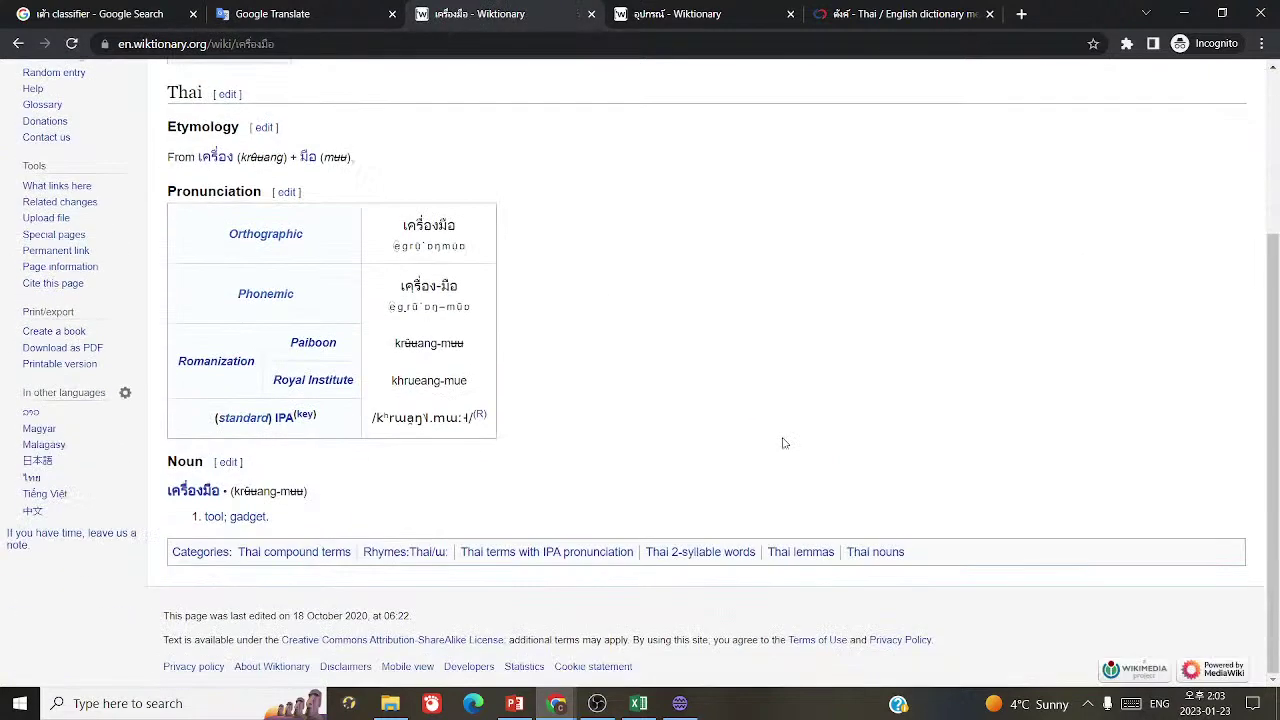
- Add a flashbang card with the prompt เครื่องมือ and the answer "tool, gadget"
click(679, 703)
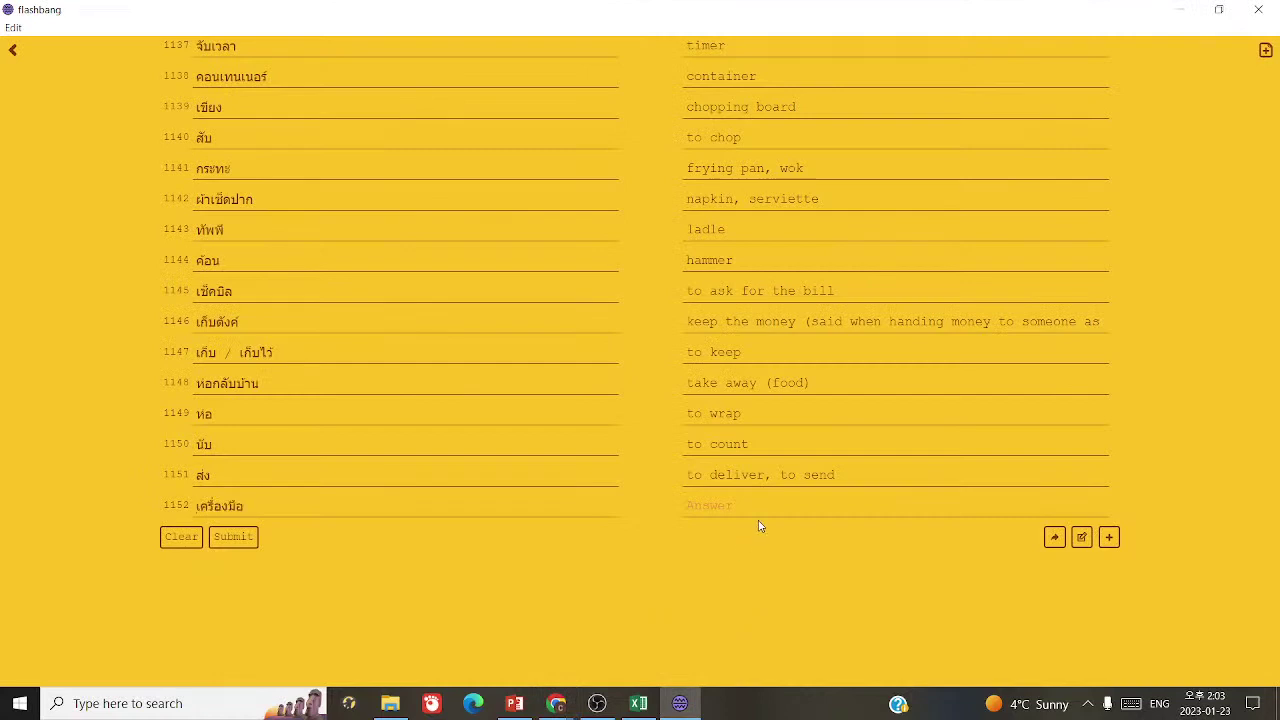
text(tool, gadget)
click(1109, 537)
- Translate "kitchen utensil" into Thai in Google Translate, play its pronunciation and copy the translation เครื่องครัว
click(556, 703)
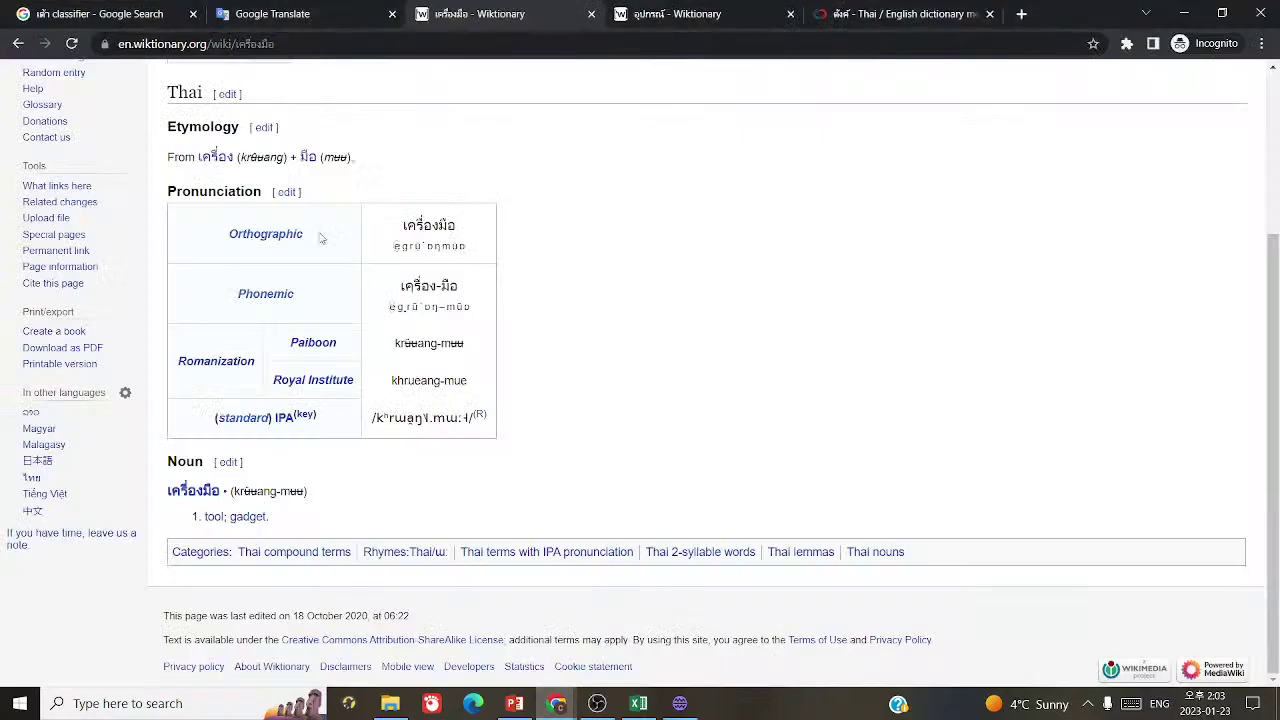
click(265, 7)
key(ctrl+a)
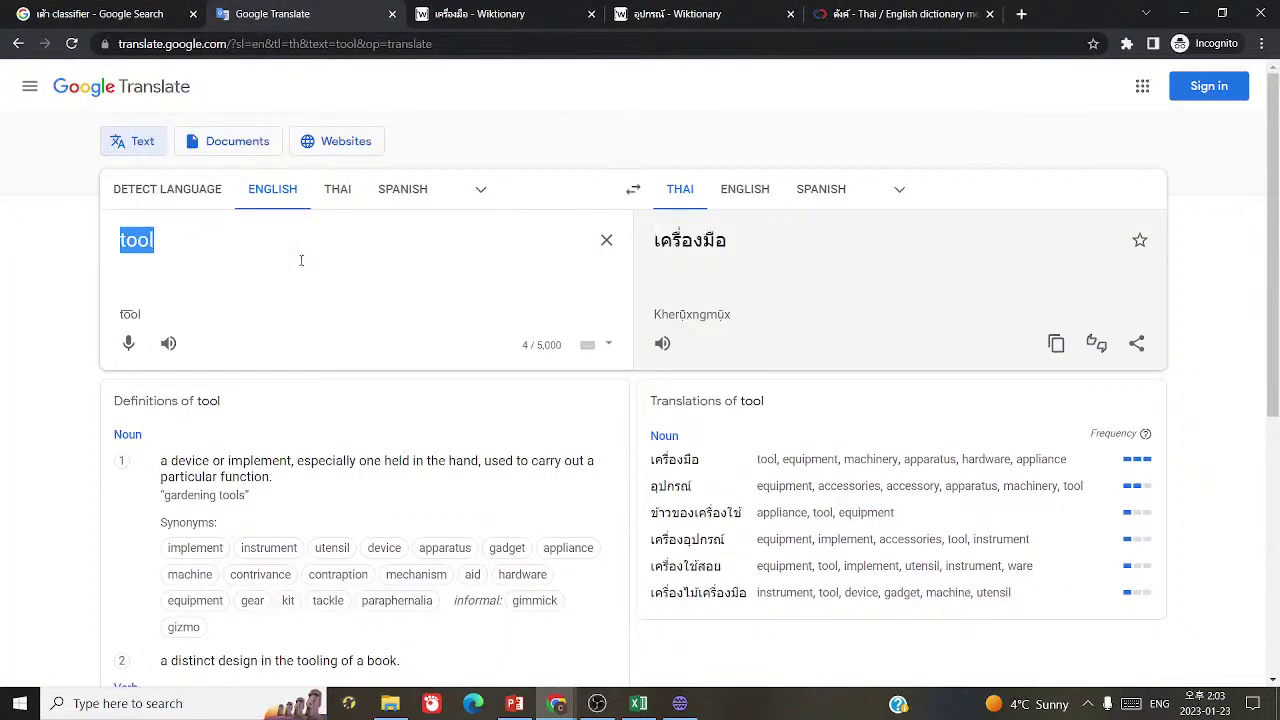
text(kitchen utensil)
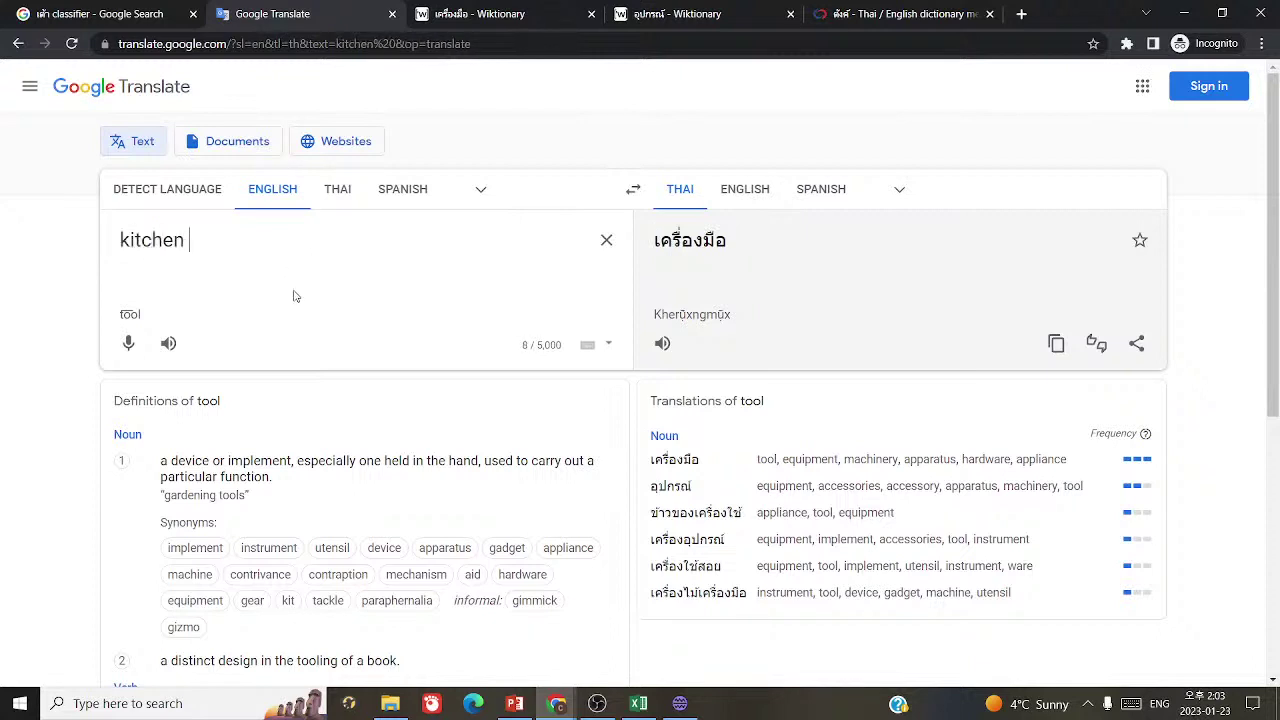
click(662, 325)
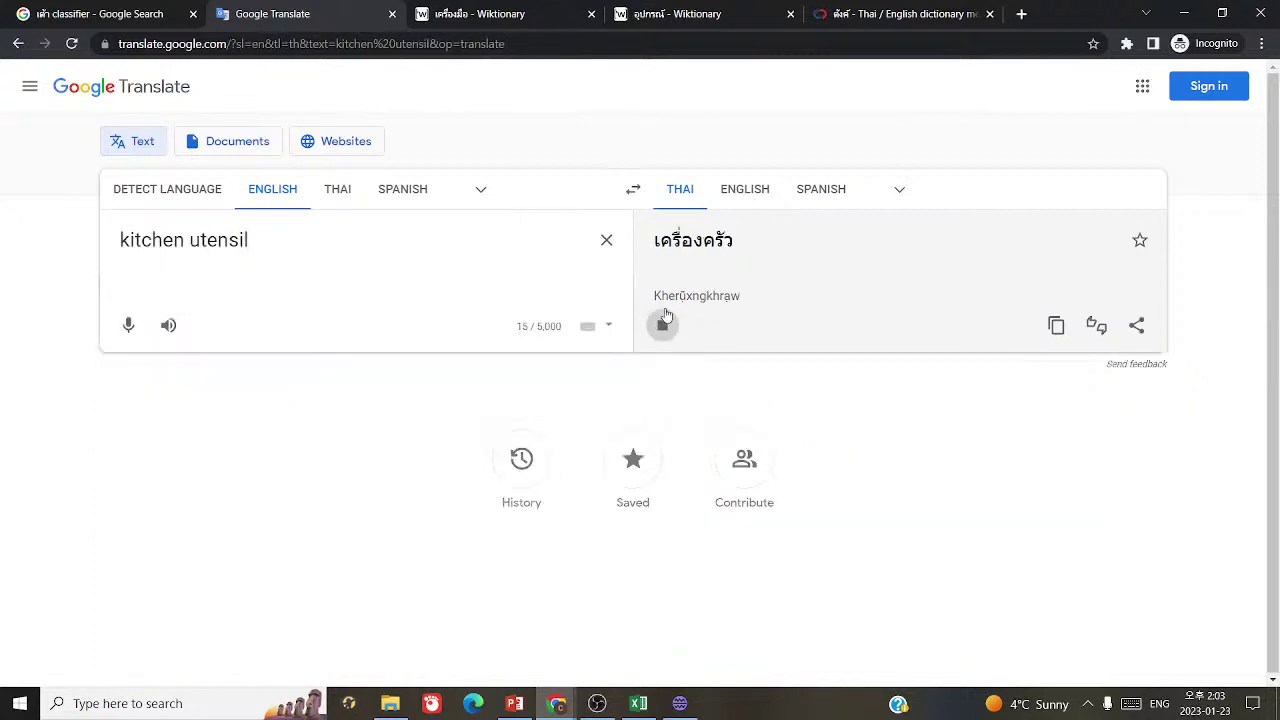
drag(650, 246, 714, 243)
key(ctrl+c)
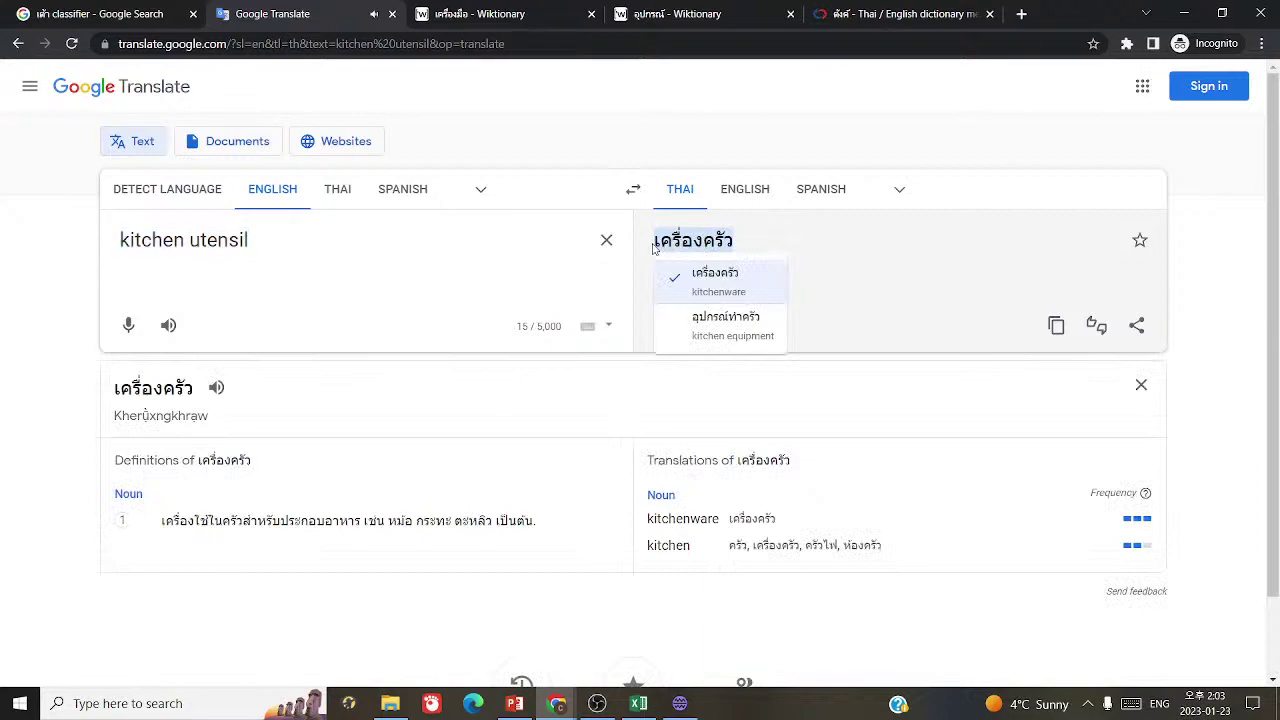
- Add a flashbang card with the prompt เครื่องครัว and the answer "kitchen utensil, kitchenware", checking the meanings in Google Translate
click(679, 703)
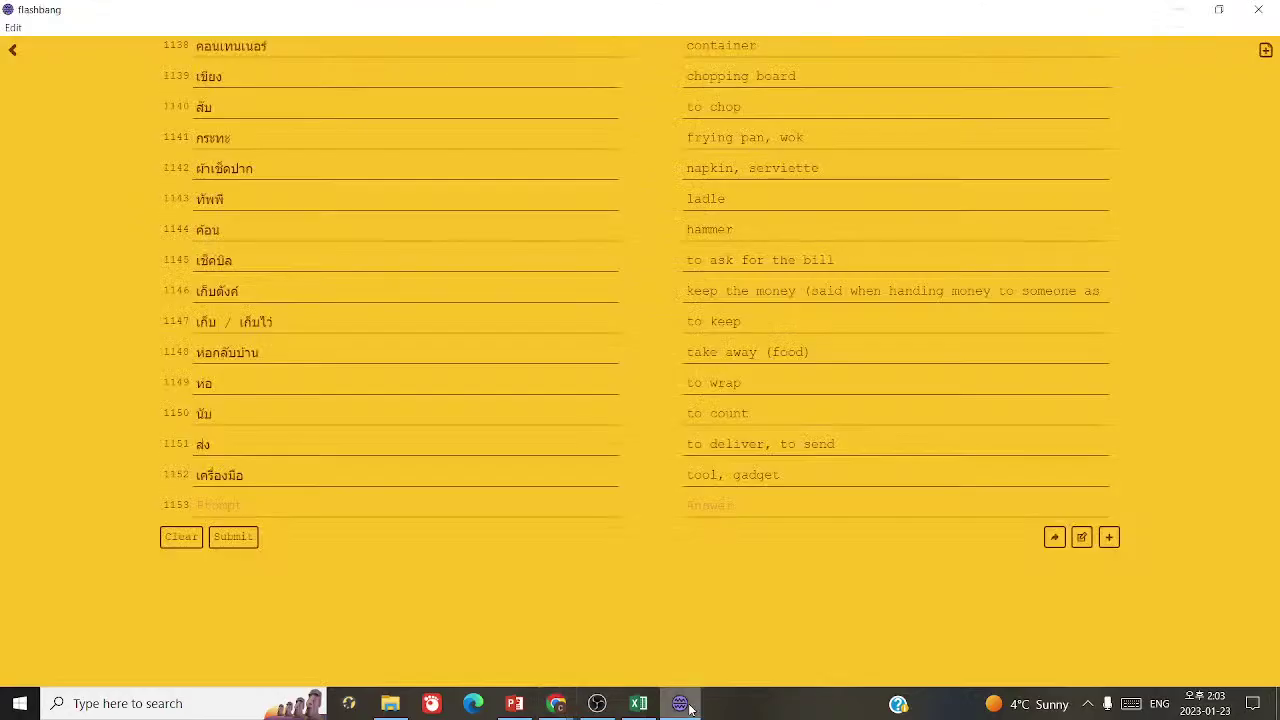
key(ctrl+v)
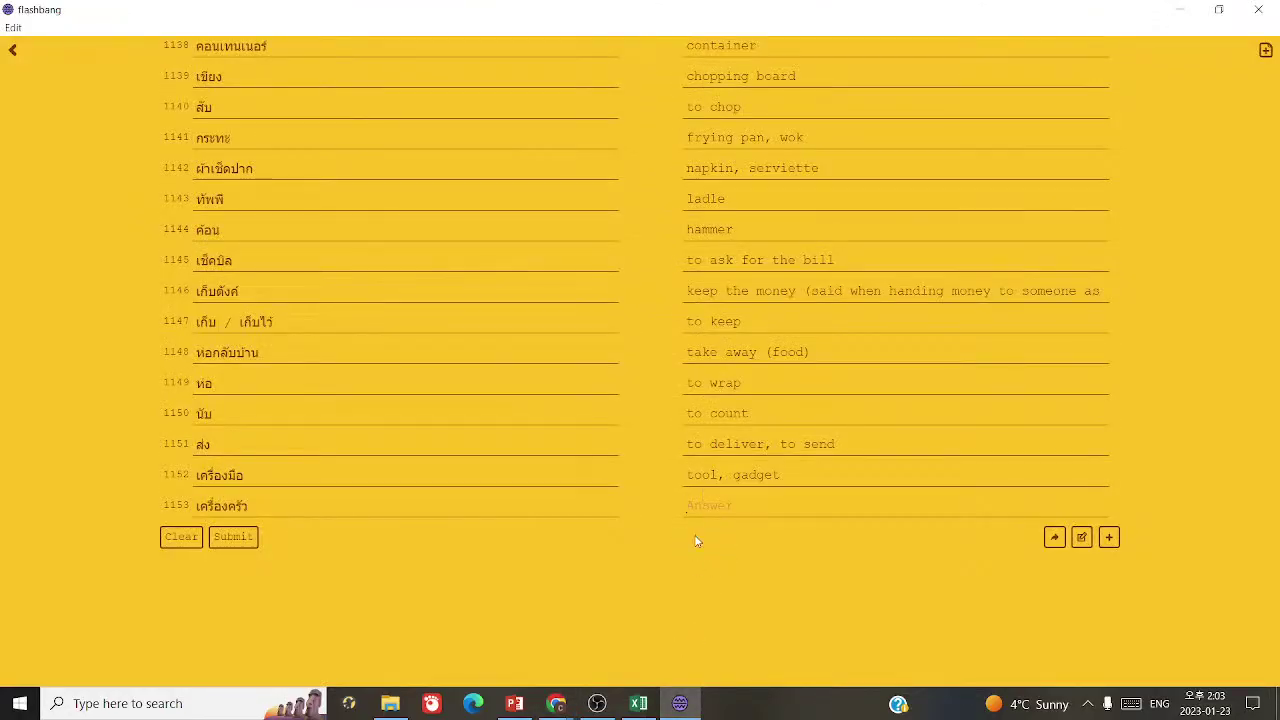
text(kitchen utensil, kitche)
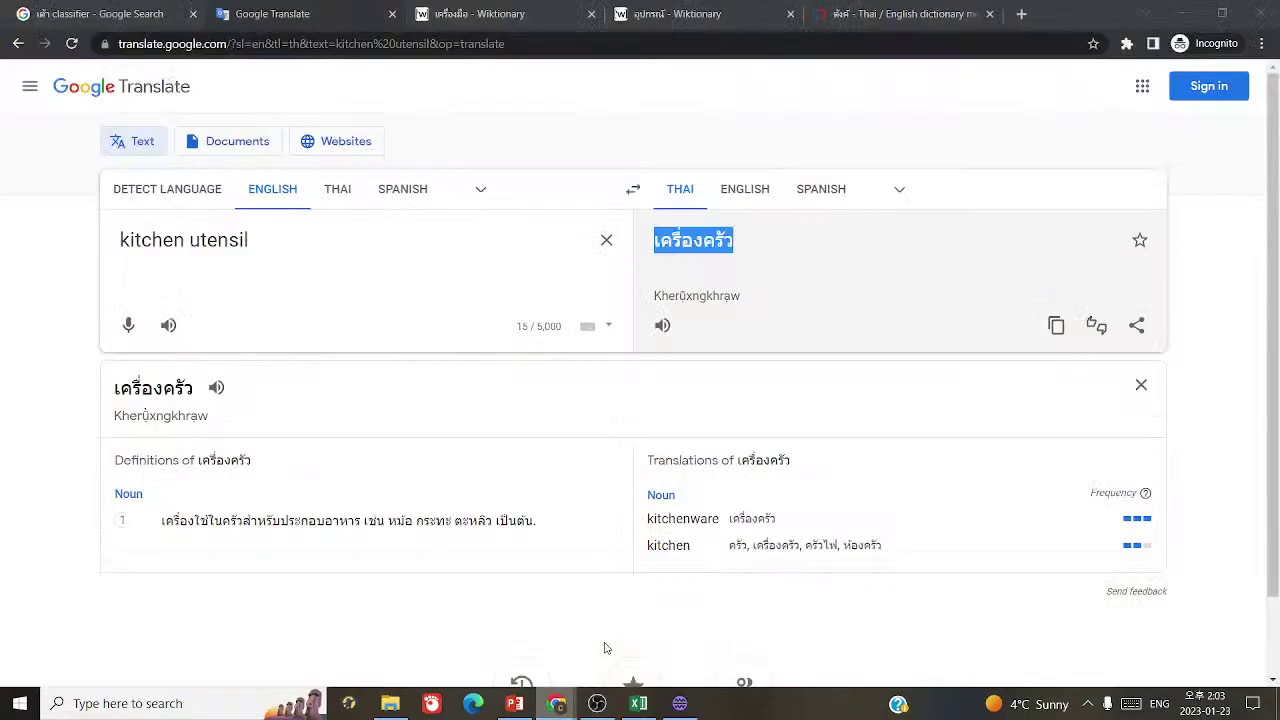
click(556, 703)
click(676, 704)
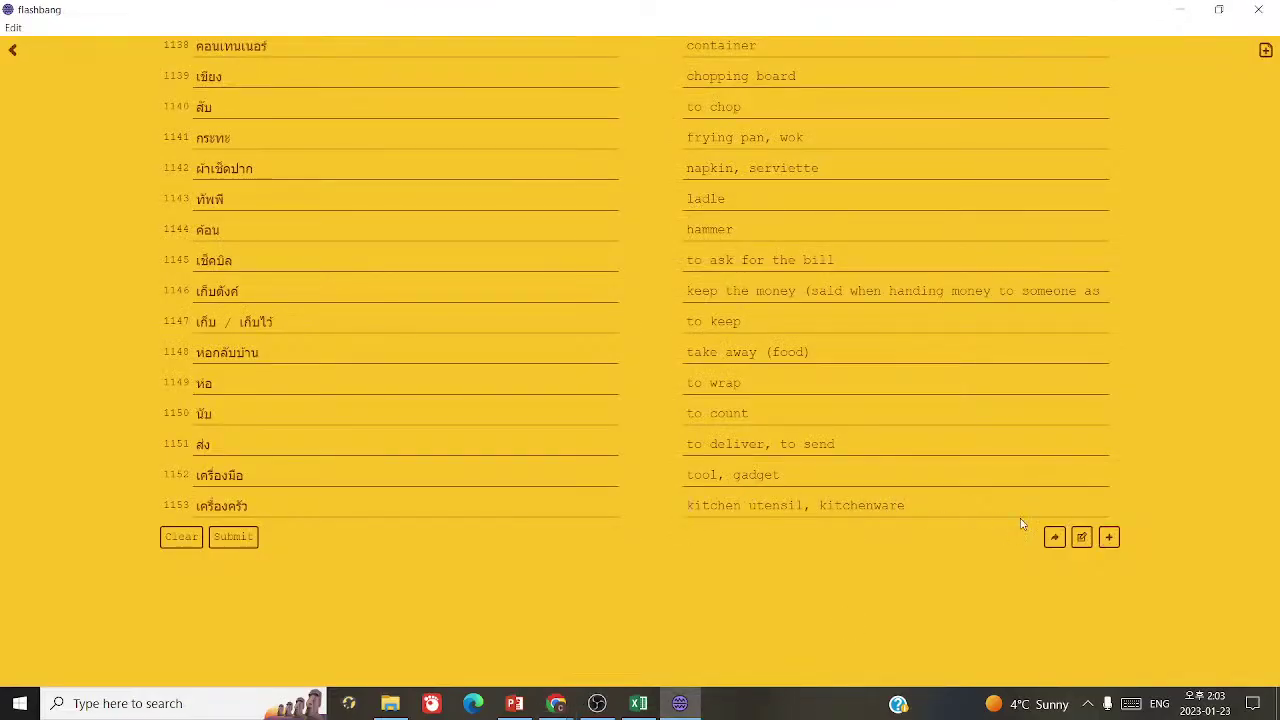
click(1109, 537)
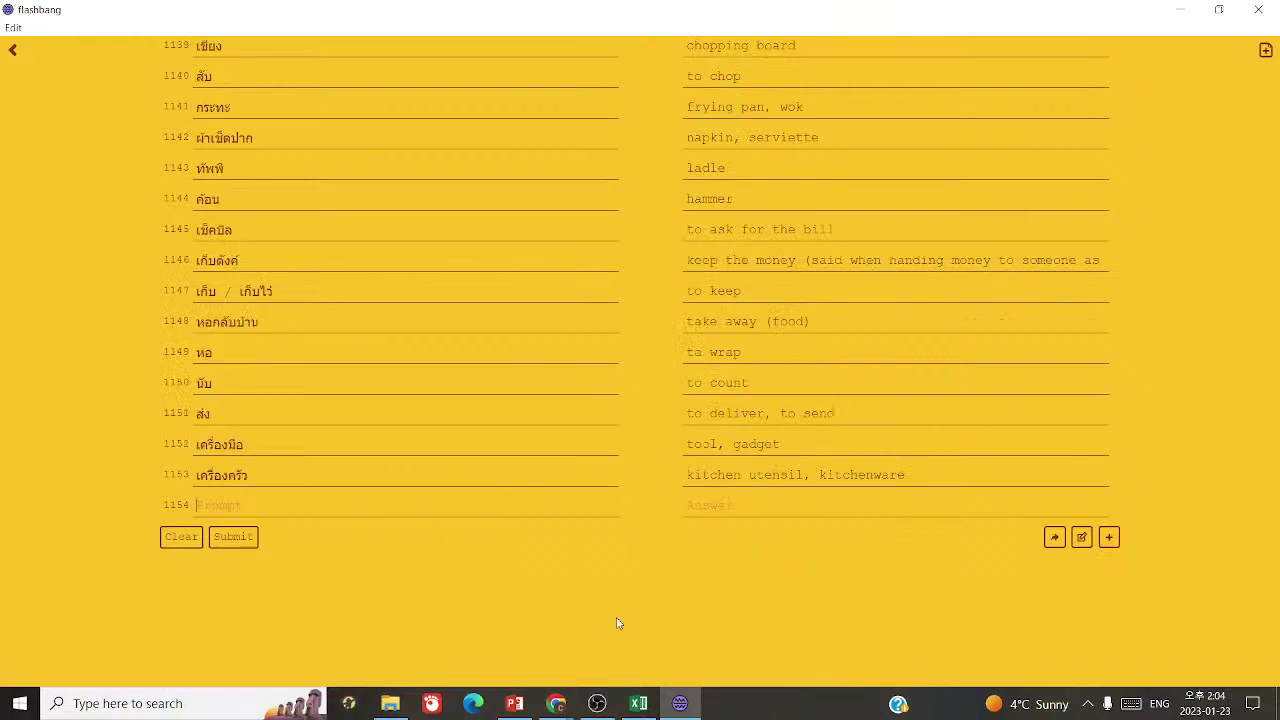
- Search the Excel word list for "perkakas" and select the "sup-soup" entry below it
click(638, 703)
key(ctrl+f)
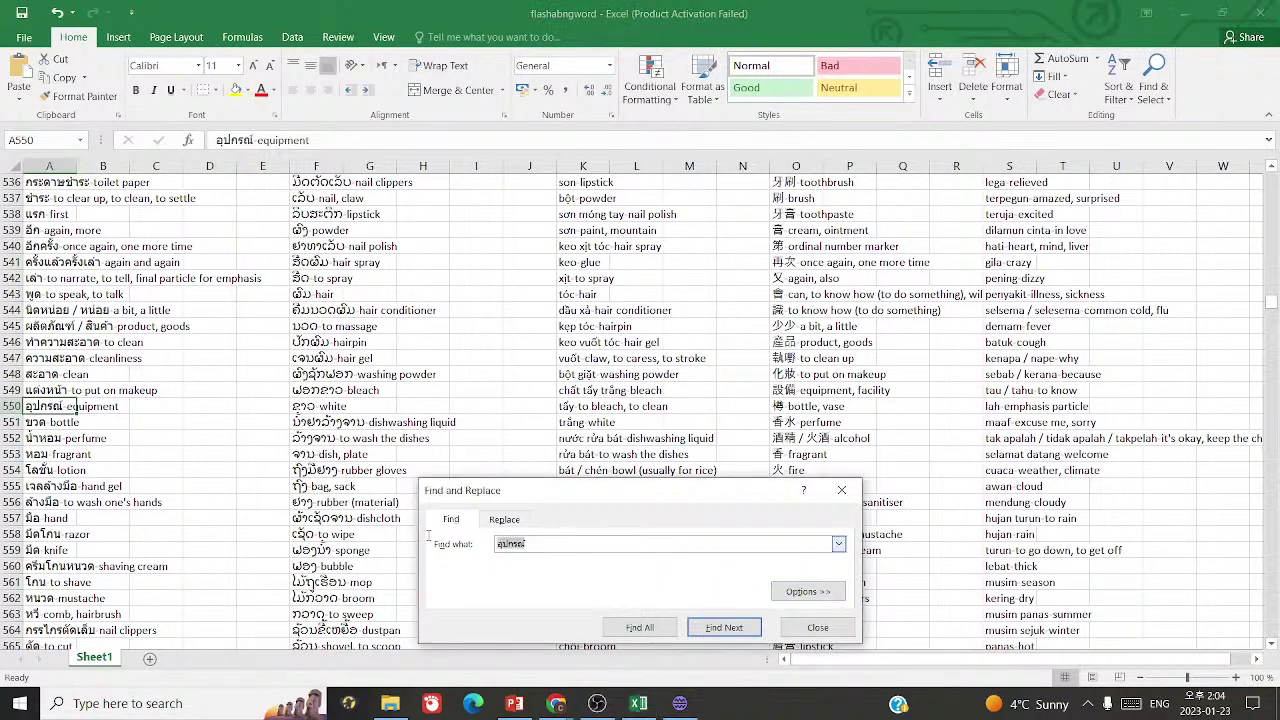
key(BackSpace)
text(perkakas)
key(Return)
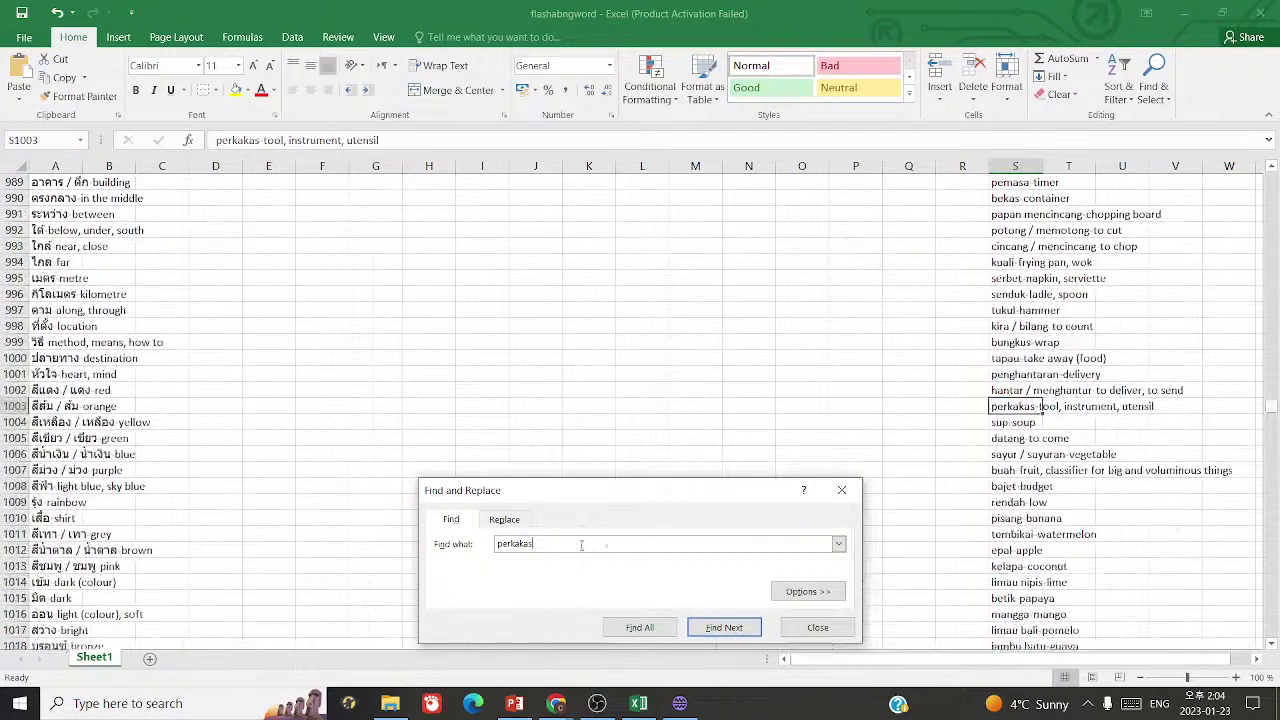
click(841, 490)
click(1001, 424)
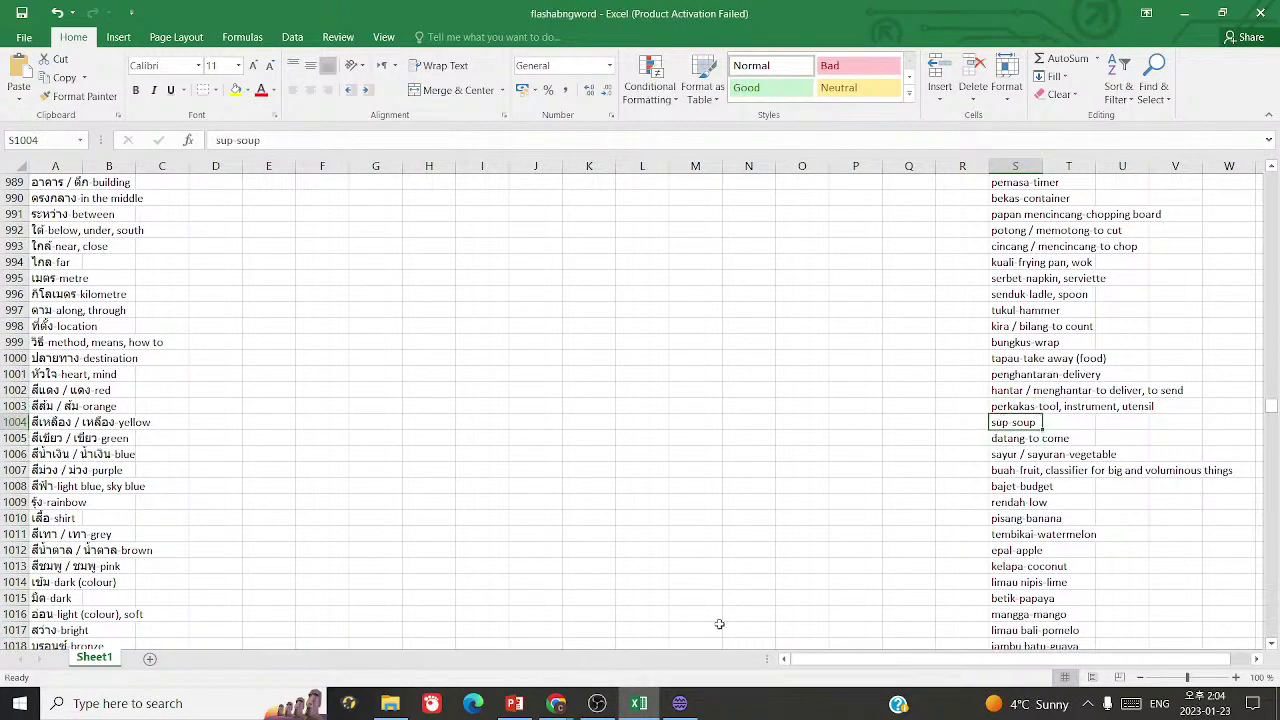
- Switch to Google Translate in the browser
click(556, 703)
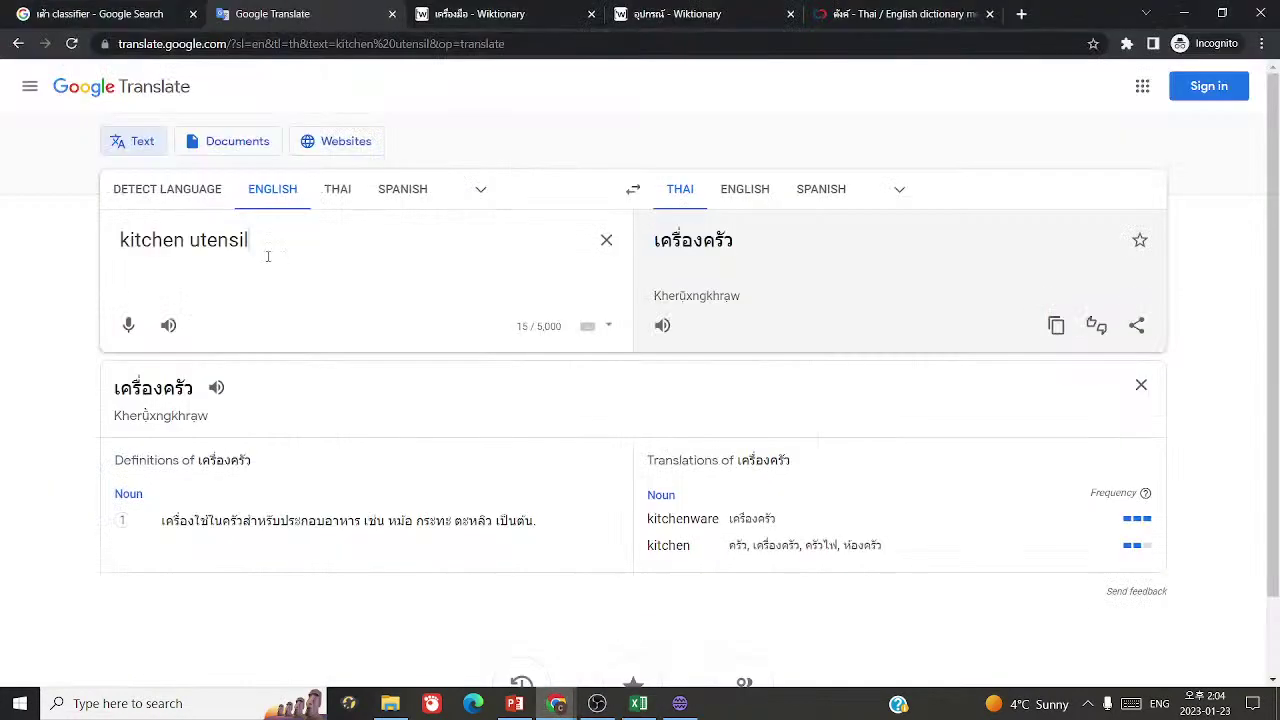
- Translate "soup" from English into Thai and copy the resulting Thai word ซุป
key(ctrl+a)
text(soup)
double_click(667, 241)
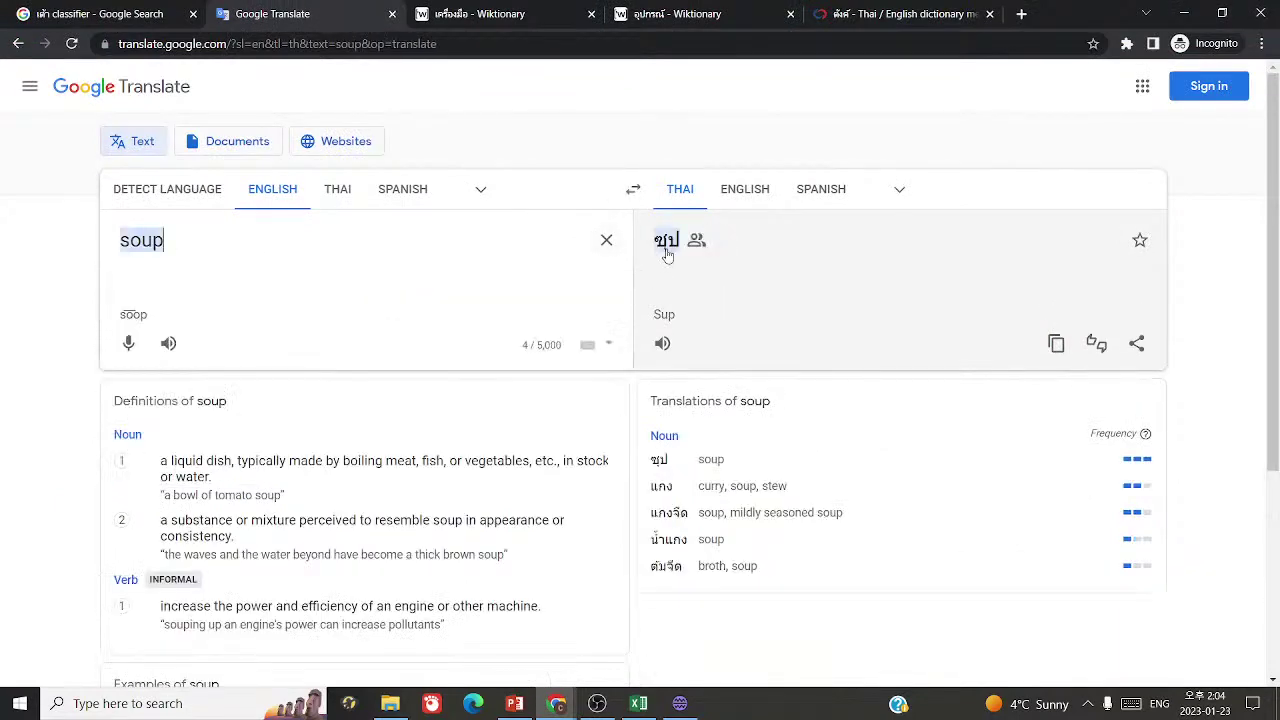
key(ctrl+c)
- Switch to the Excel word list and search it for the copied Thai word ซุป
click(638, 703)
key(ctrl+f)
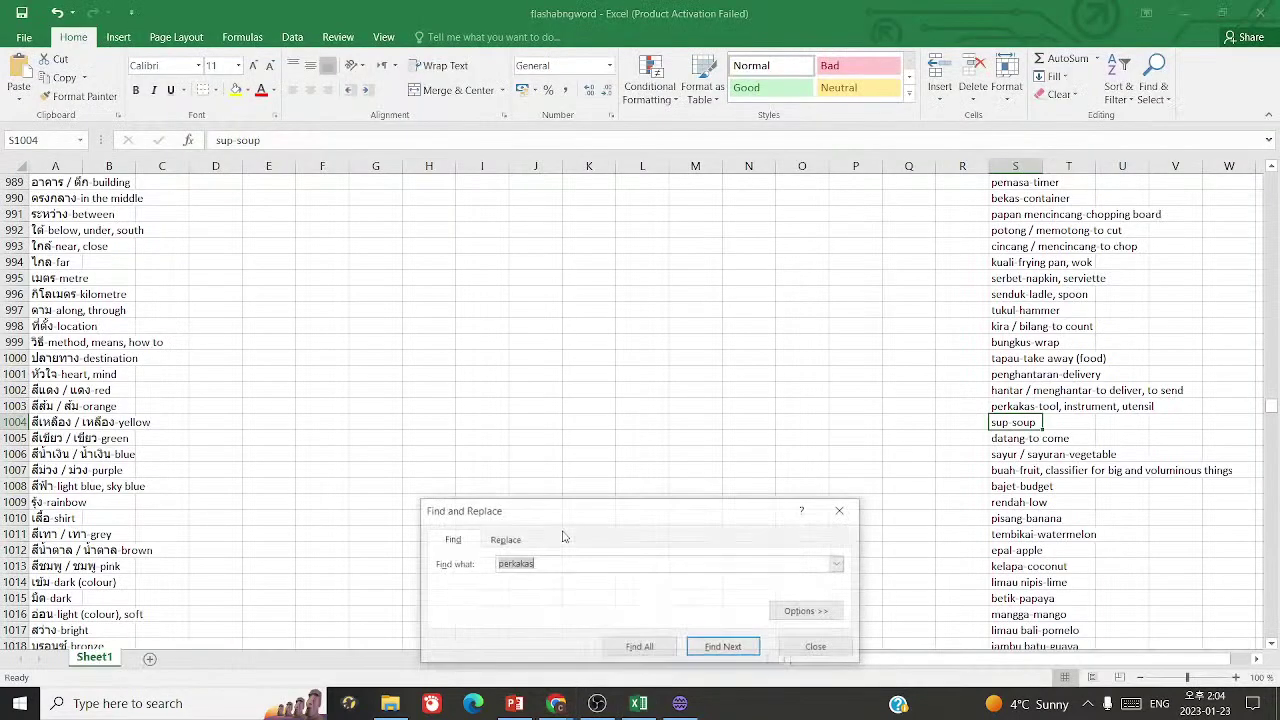
key(ctrl+v)
click(713, 648)
click(648, 405)
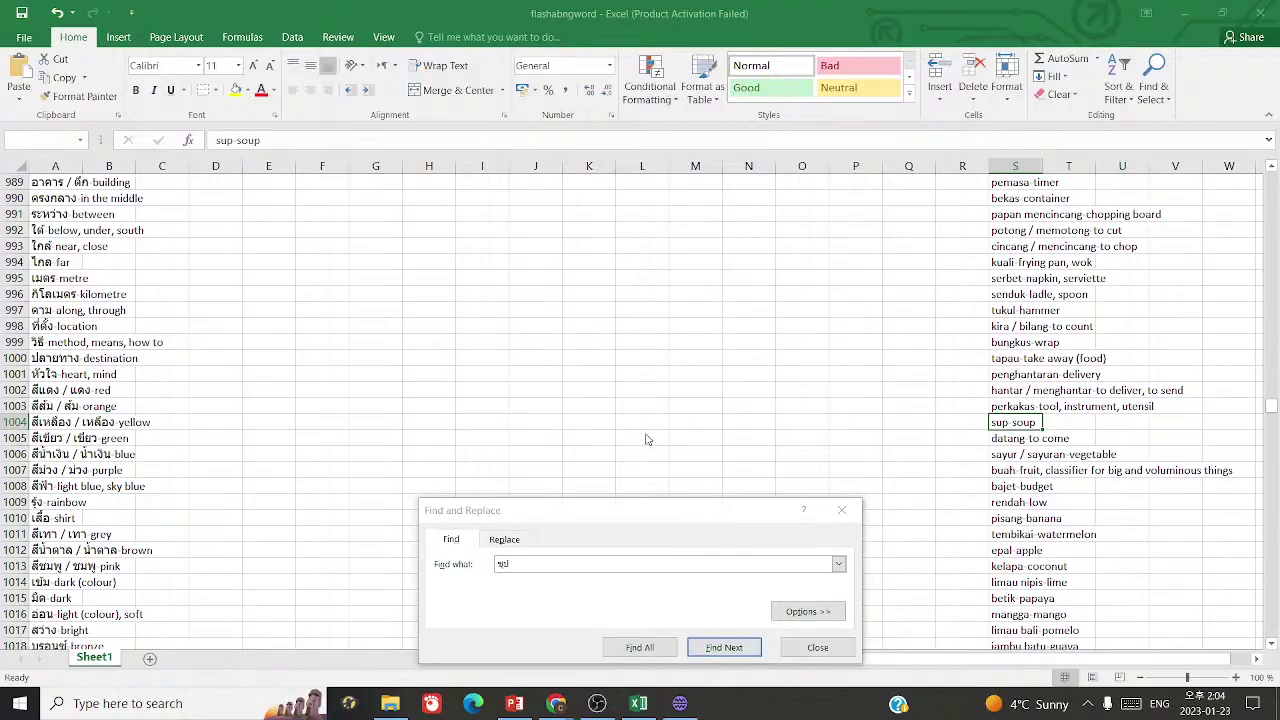
- Switch to flashbang, enter ซุป as the prompt with the answer "soup", and add a new blank card row
click(680, 703)
key(ctrl+v)
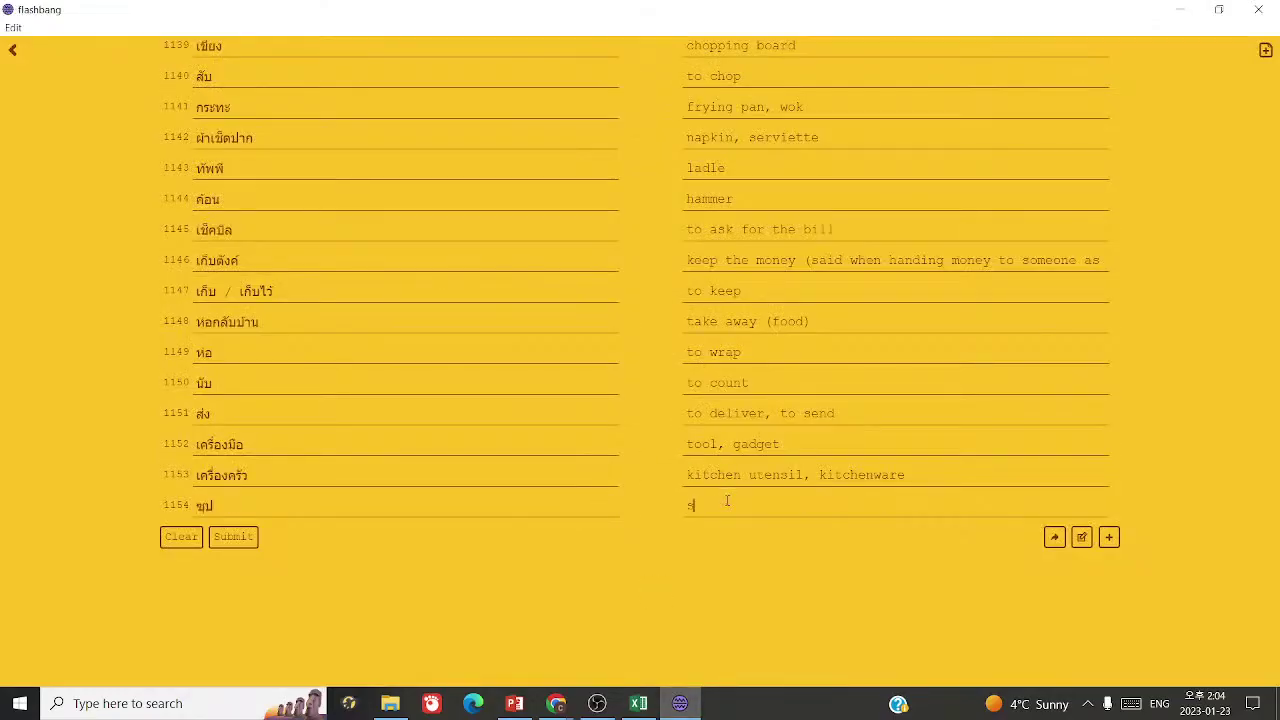
click(1108, 537)
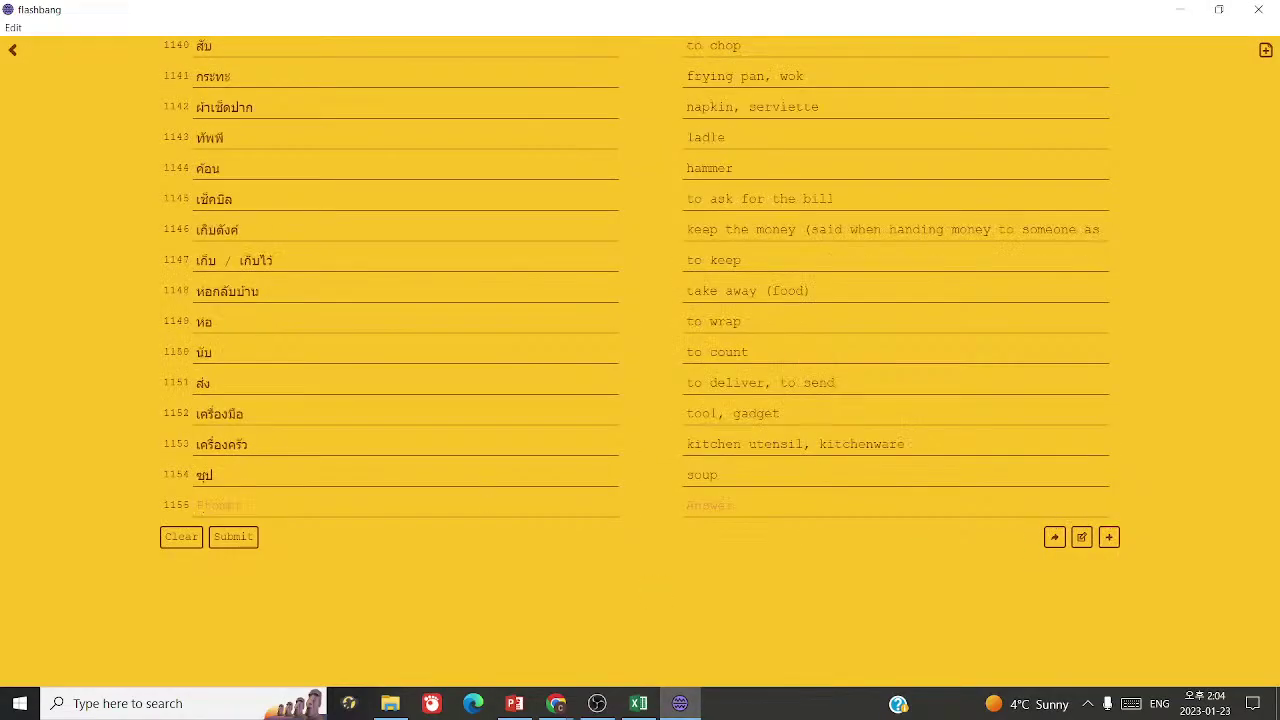
- Check the Excel list for the next word, switch to Google Translate and translate "come" into Thai
click(638, 703)
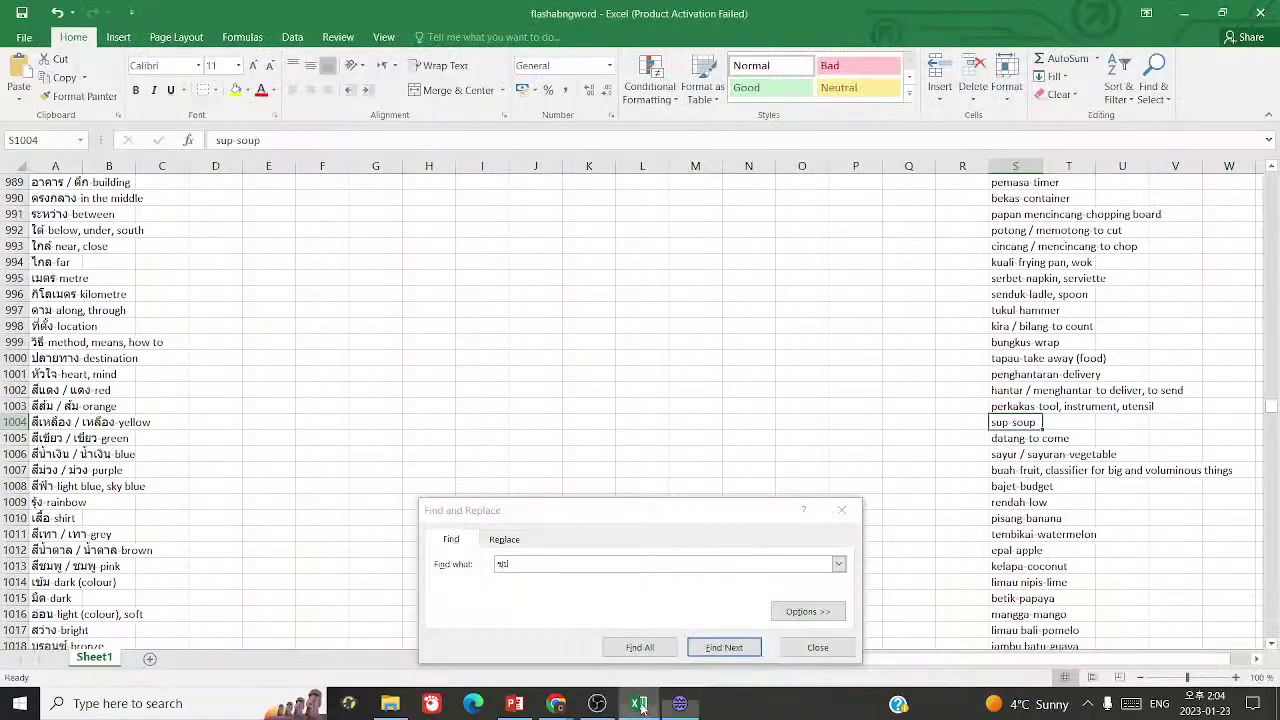
click(556, 703)
triple_click(271, 257)
text(come)
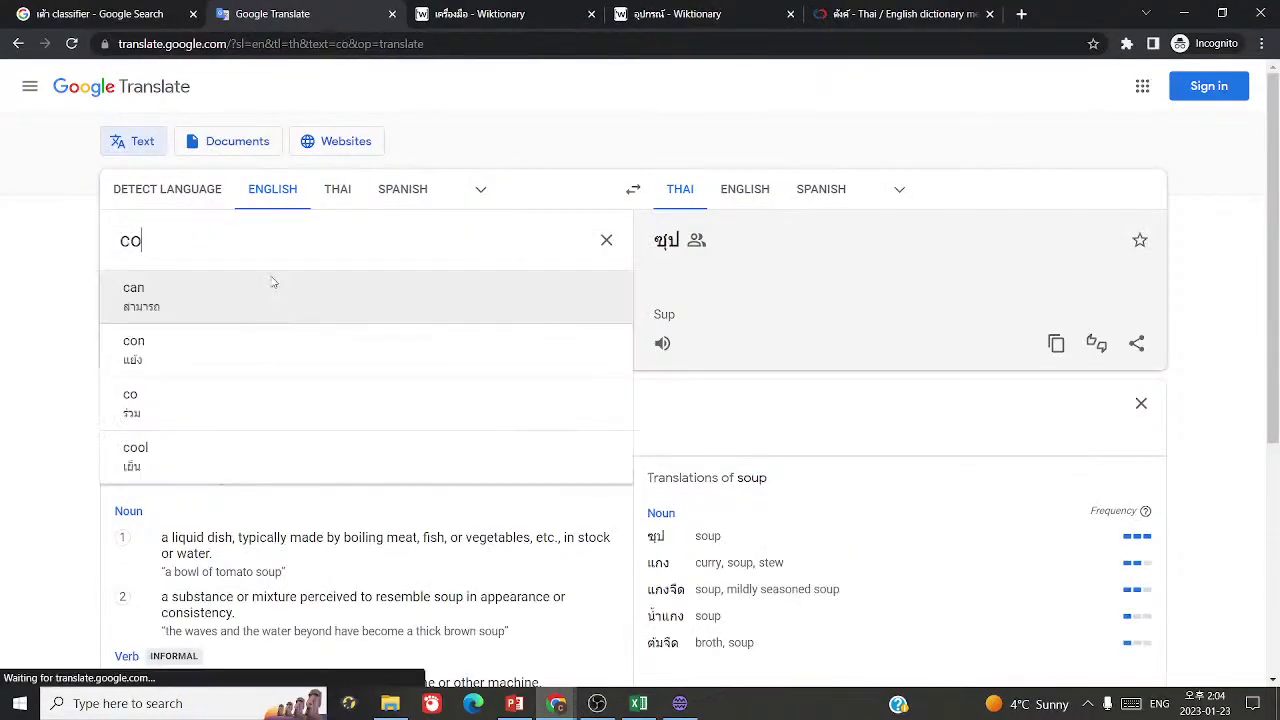
double_click(667, 241)
- Switch to the Excel word list and search it for มา down to the "to come" entry
click(638, 703)
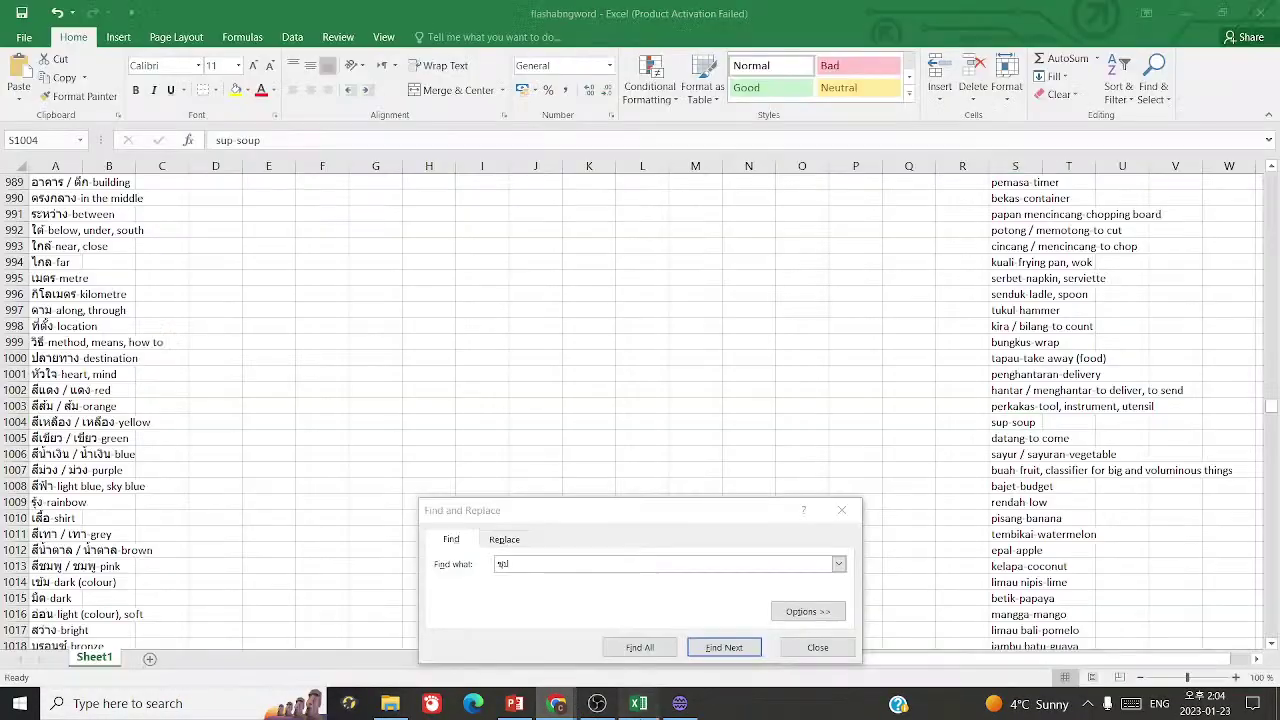
double_click(554, 564)
key(ctrl+v)
click(723, 647)
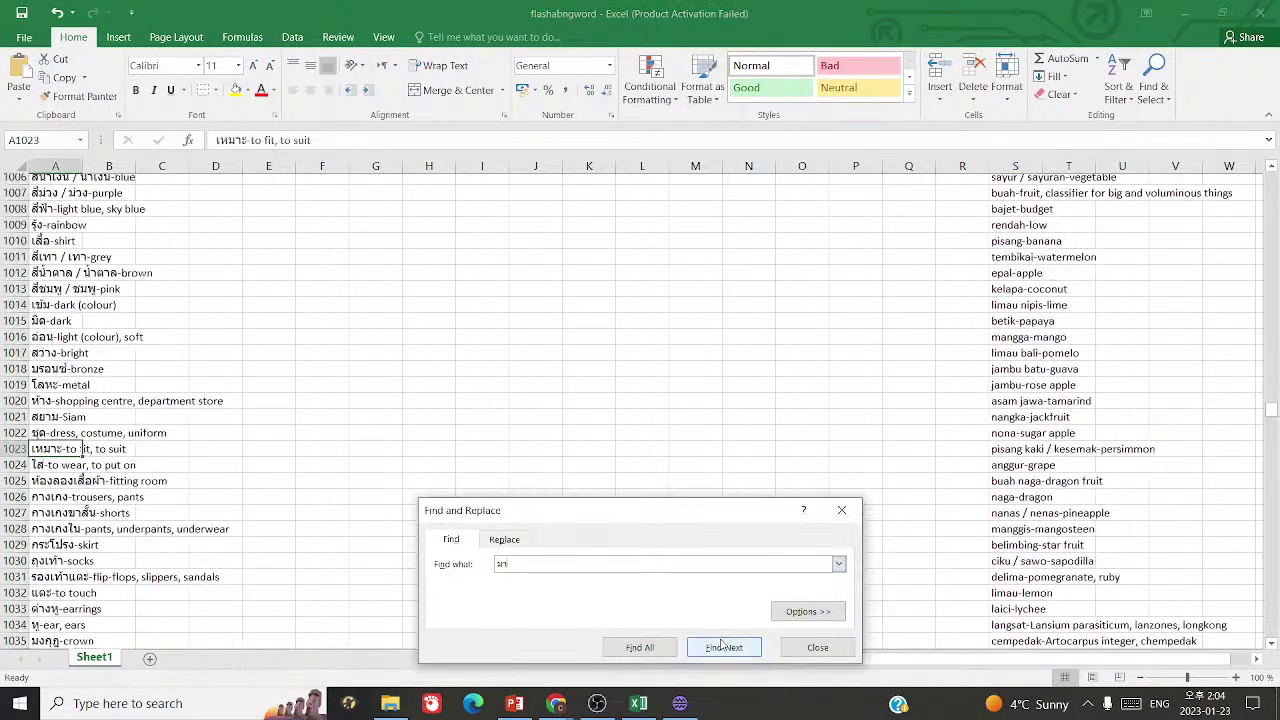
click(722, 645)
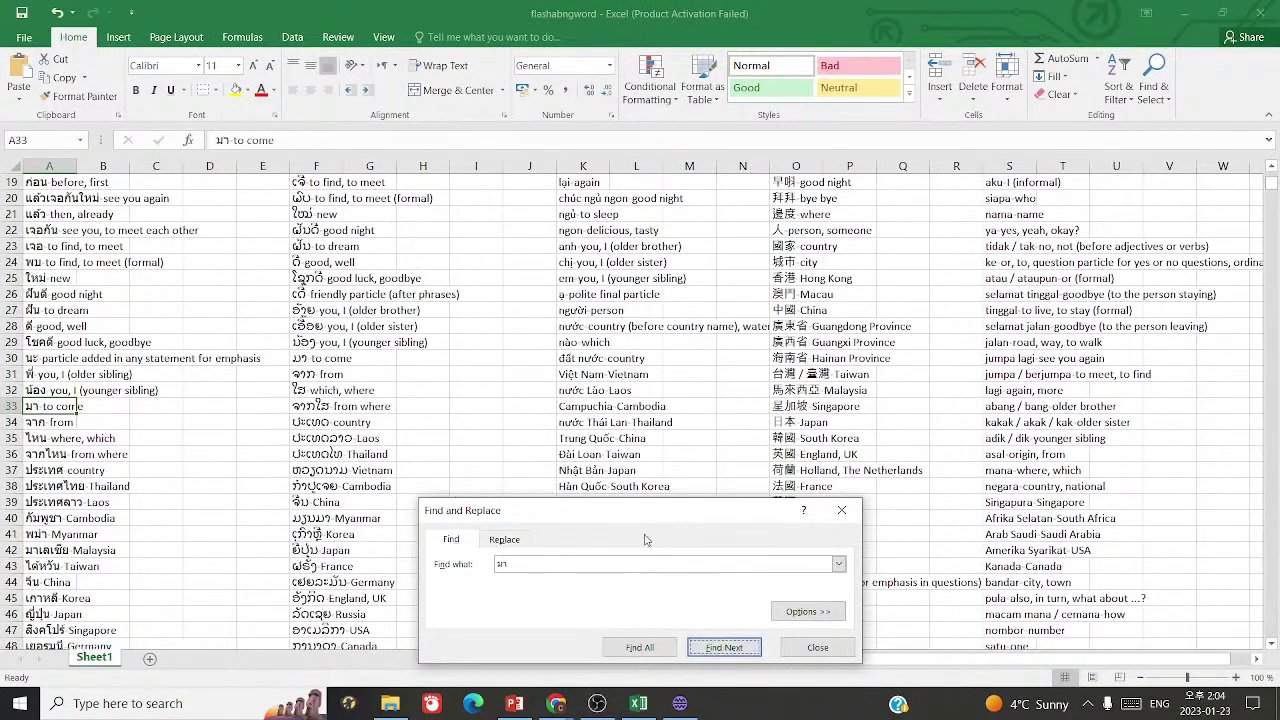
- Search the word list for "soup" and go through several of its matches
double_click(598, 561)
key(Return)
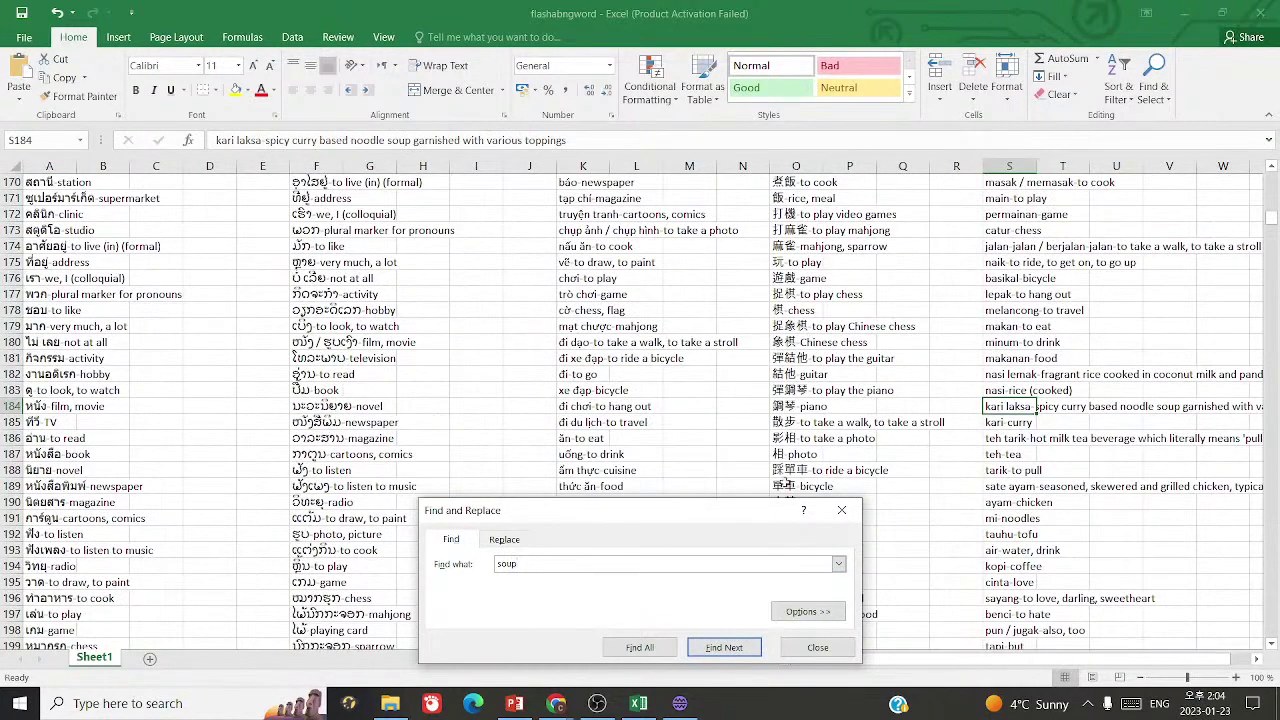
key(Return)
key(Return)
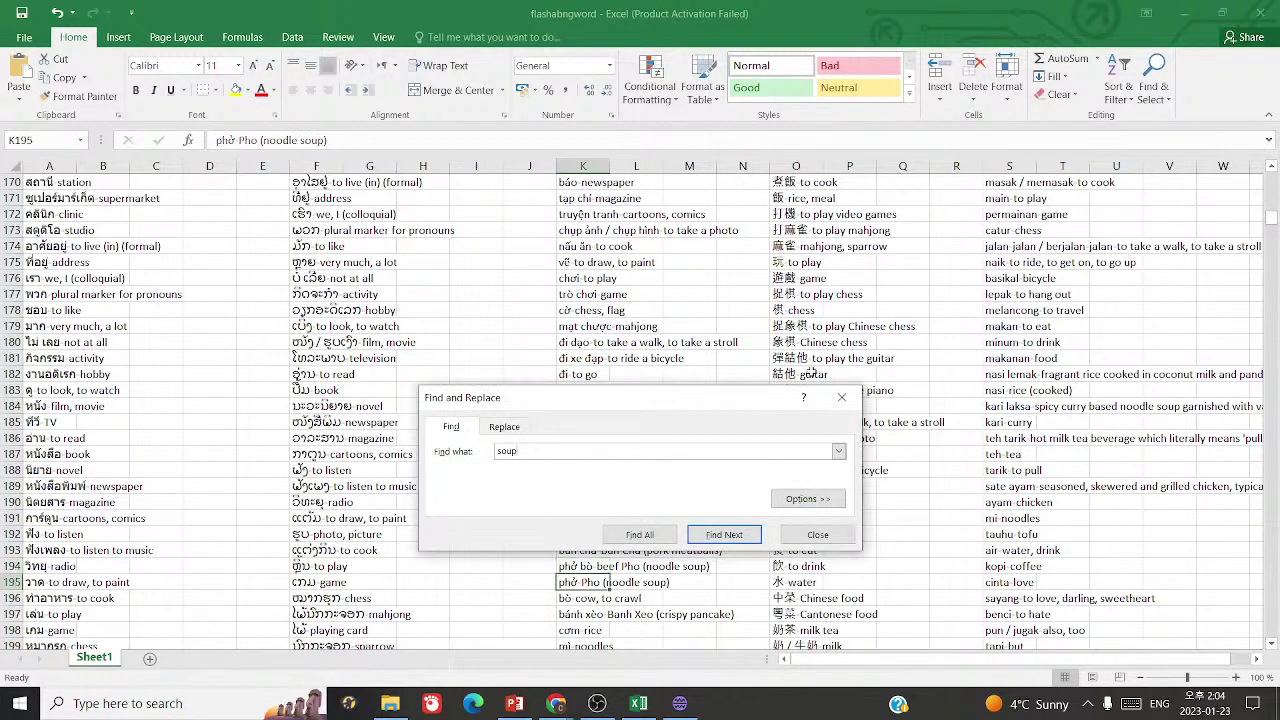
- Search the word list for "sup", close the search, and select the sayur / sayuran entry below it
double_click(544, 452)
text(s)
key(Return)
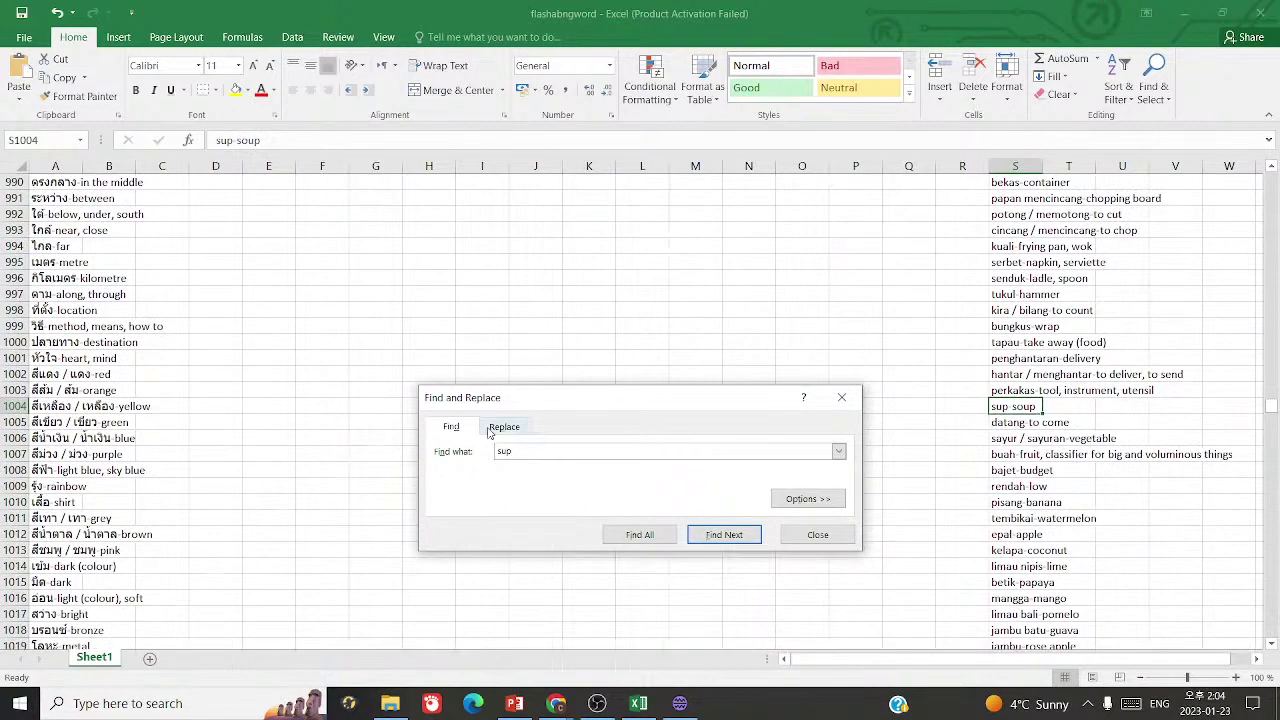
key(Escape)
click(997, 437)
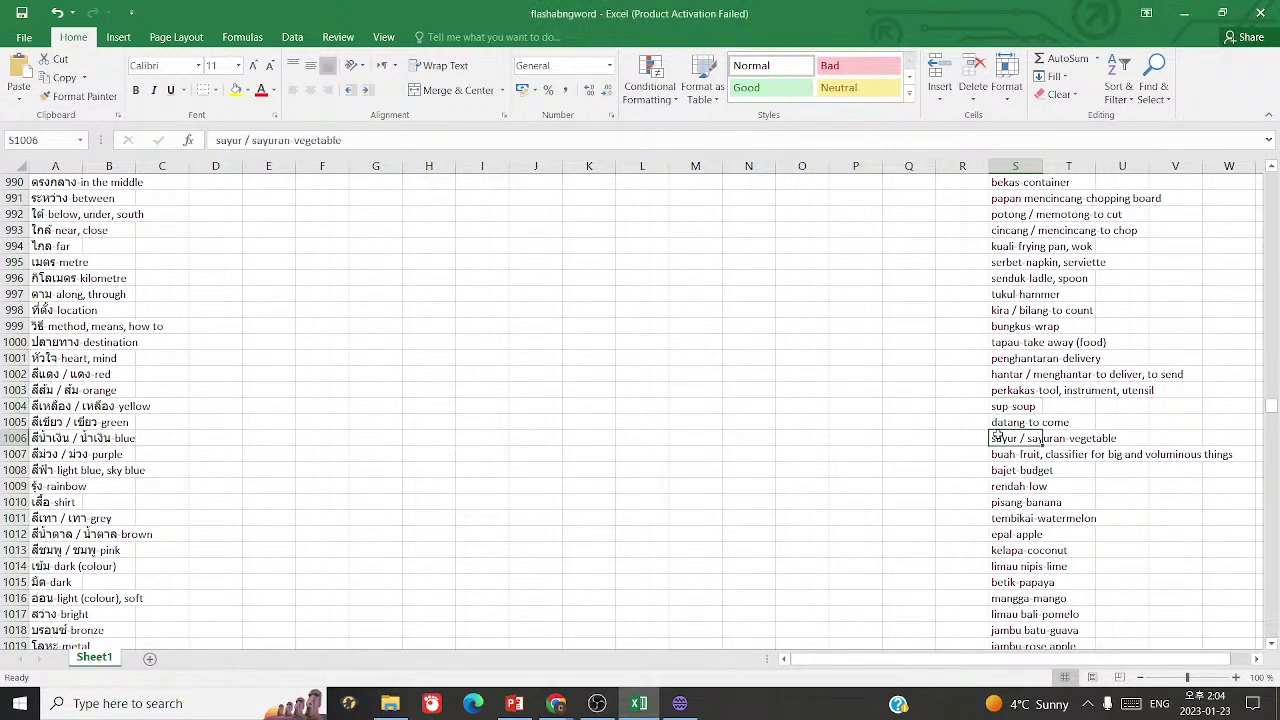
- Switch to the browser and run a Google image search for "kitchen utensils vocabulary"
click(556, 703)
click(100, 14)
triple_click(199, 100)
text(k)
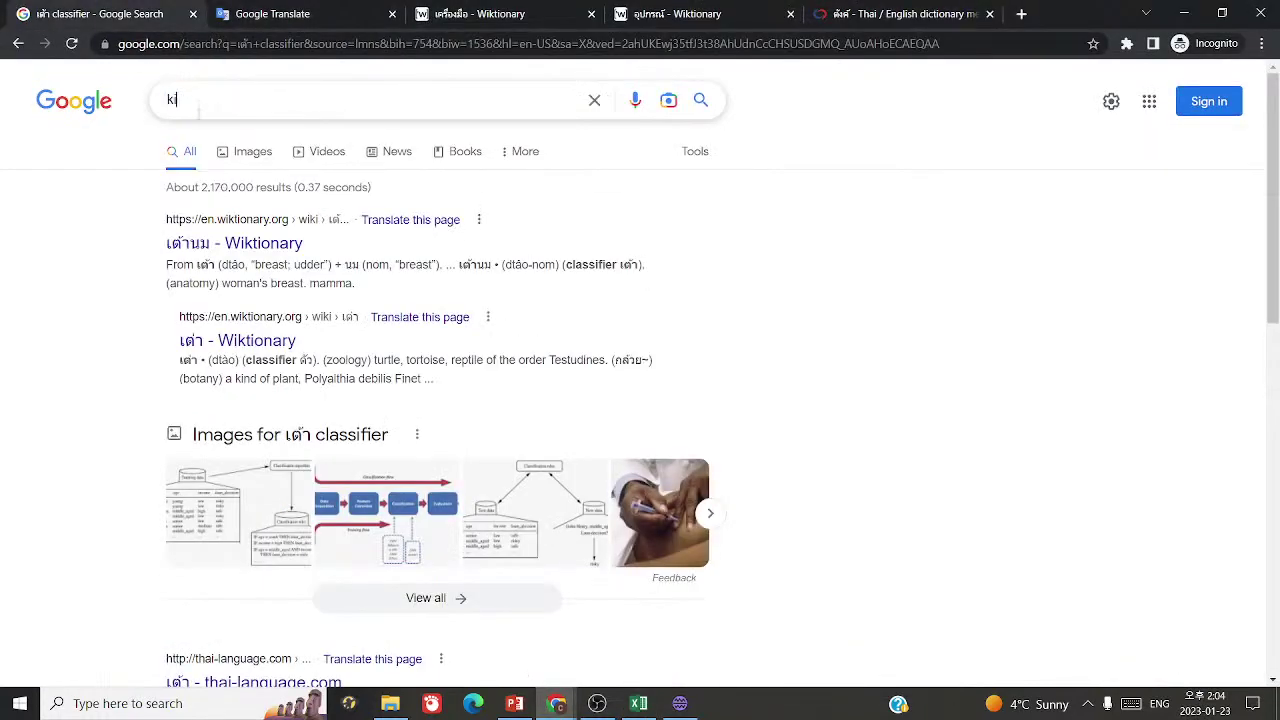
text(itchen utensils)
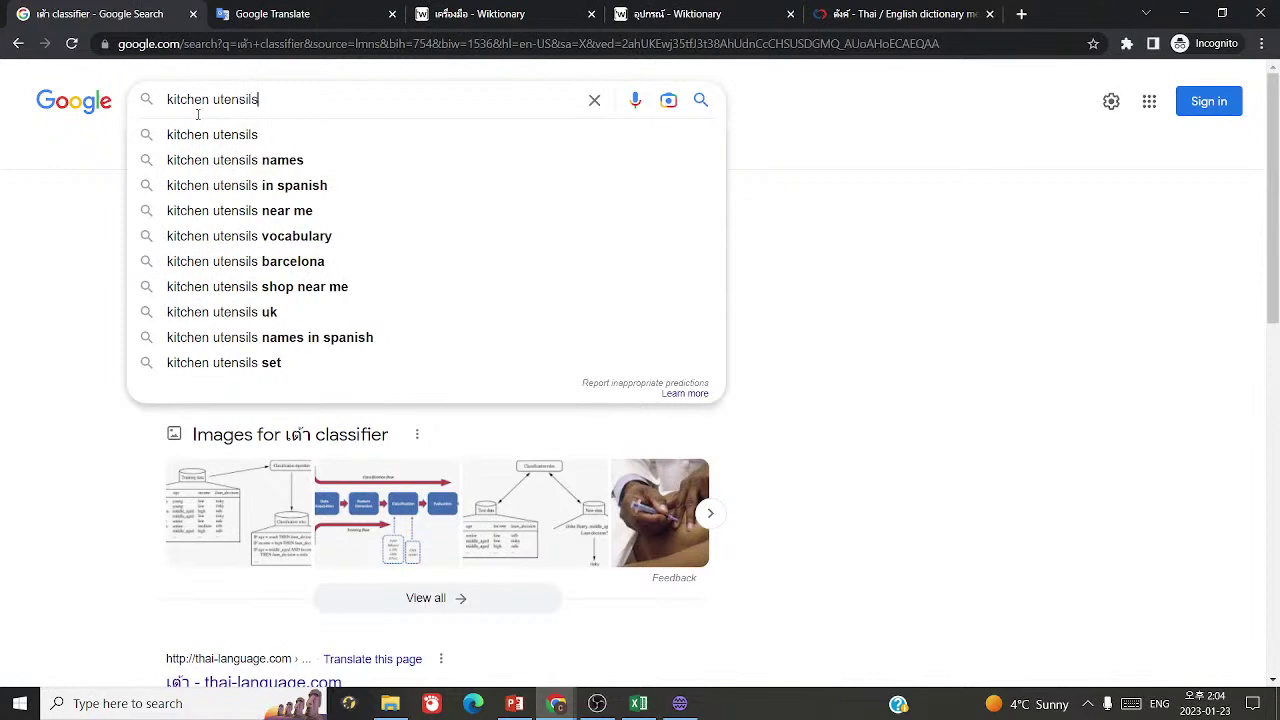
text( vocabulary)
key(Return)
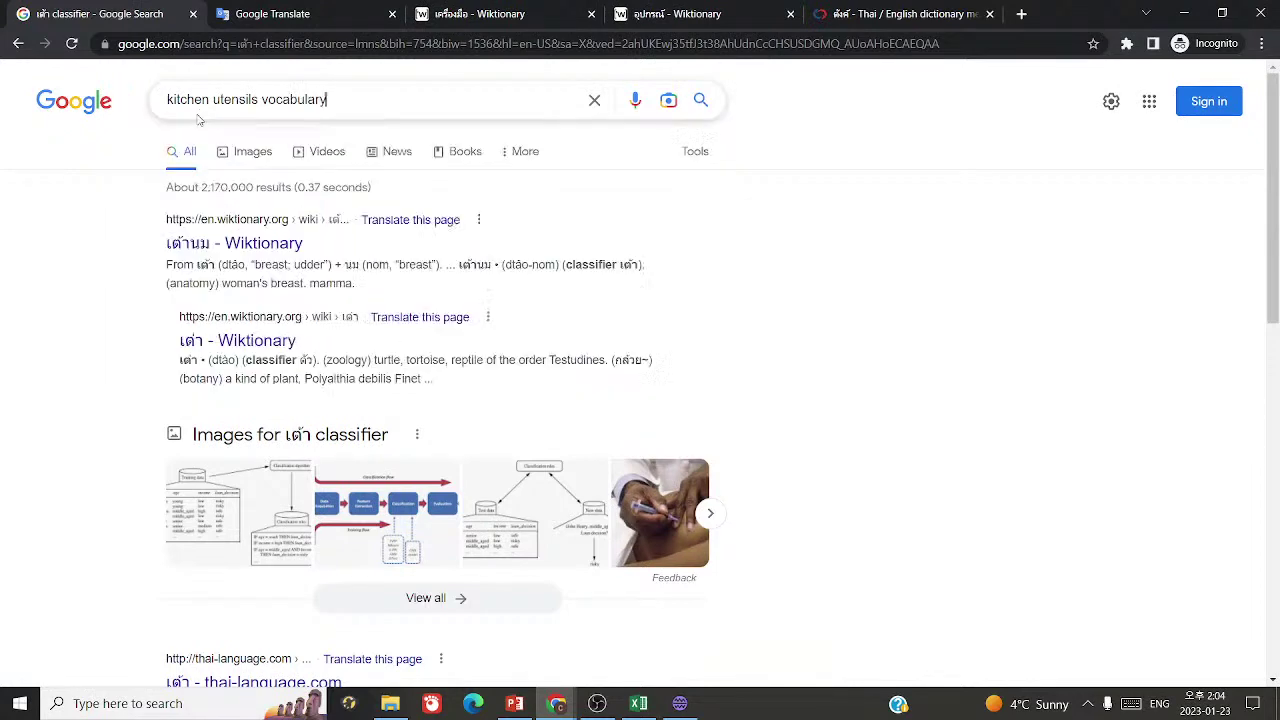
click(267, 150)
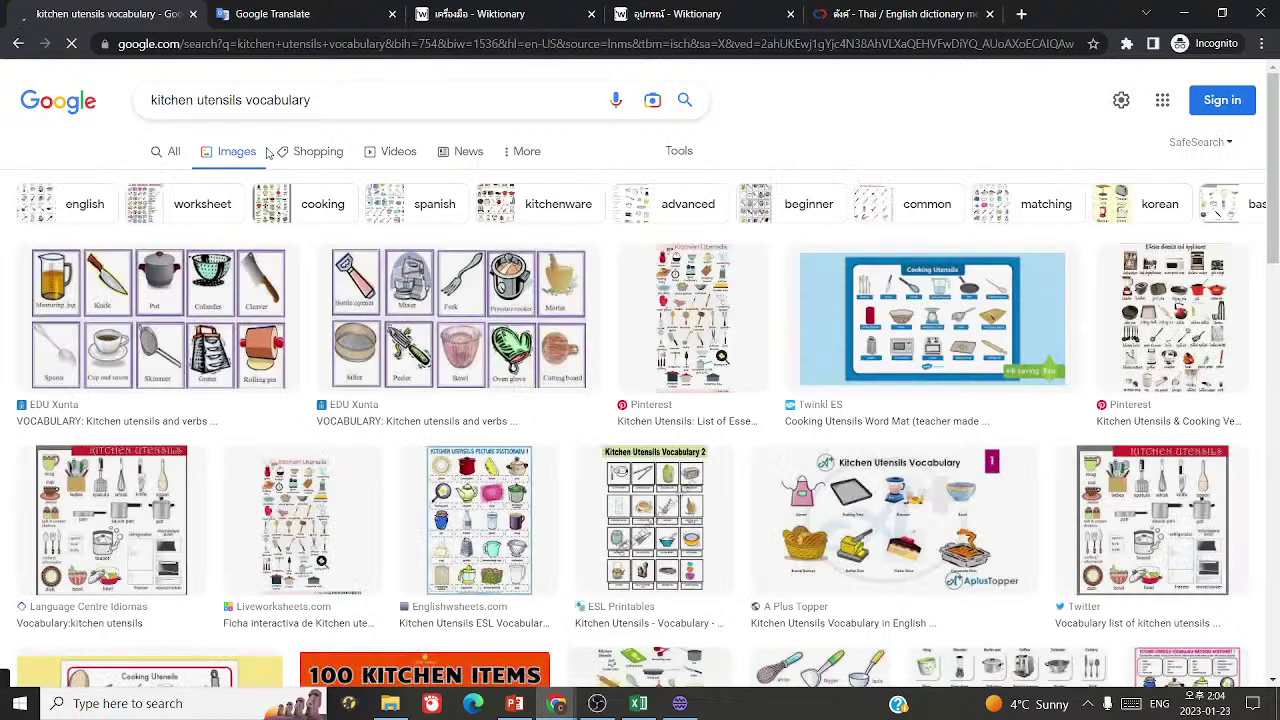
- Return to Google Translate and translate "apron" from English into Thai
key(ctrl+Tab)
click(318, 272)
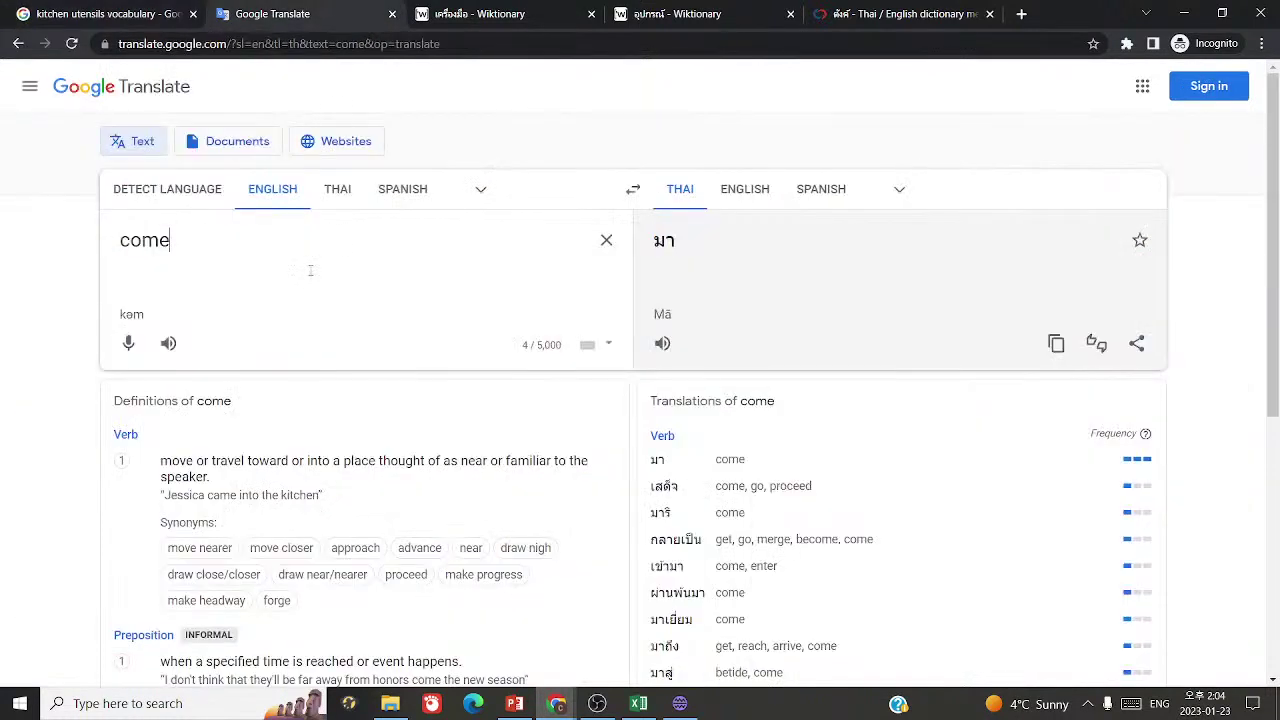
key(ctrl+a)
text(apron)
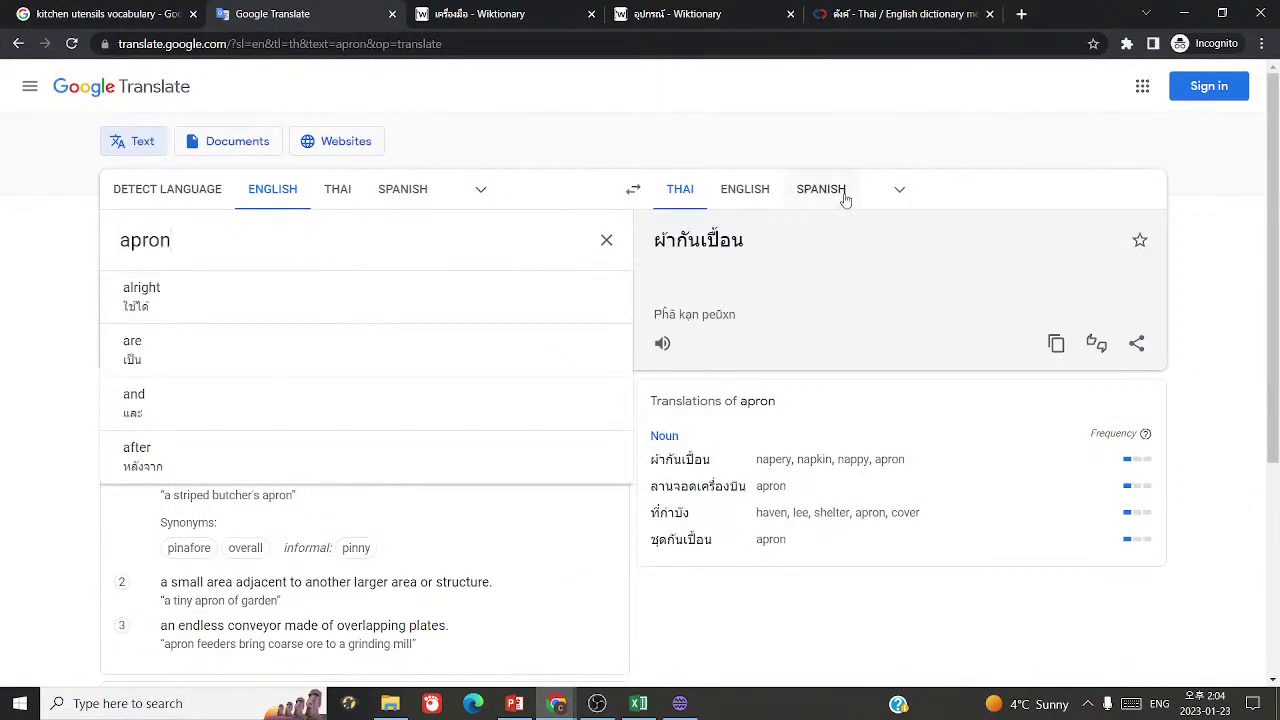
click(821, 189)
click(899, 189)
click(897, 187)
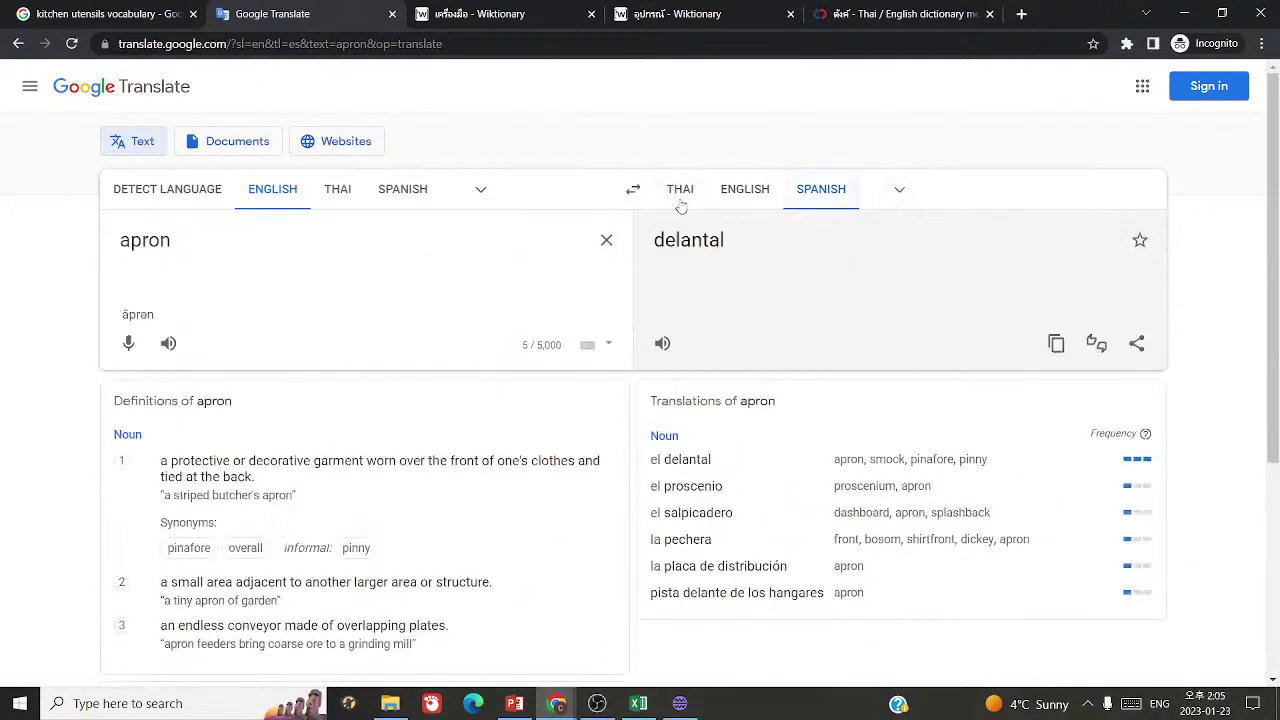
click(680, 189)
- Check the Malay translation of "apron", and set the target language back to Thai
click(897, 189)
scroll(646, 397, down, 1)
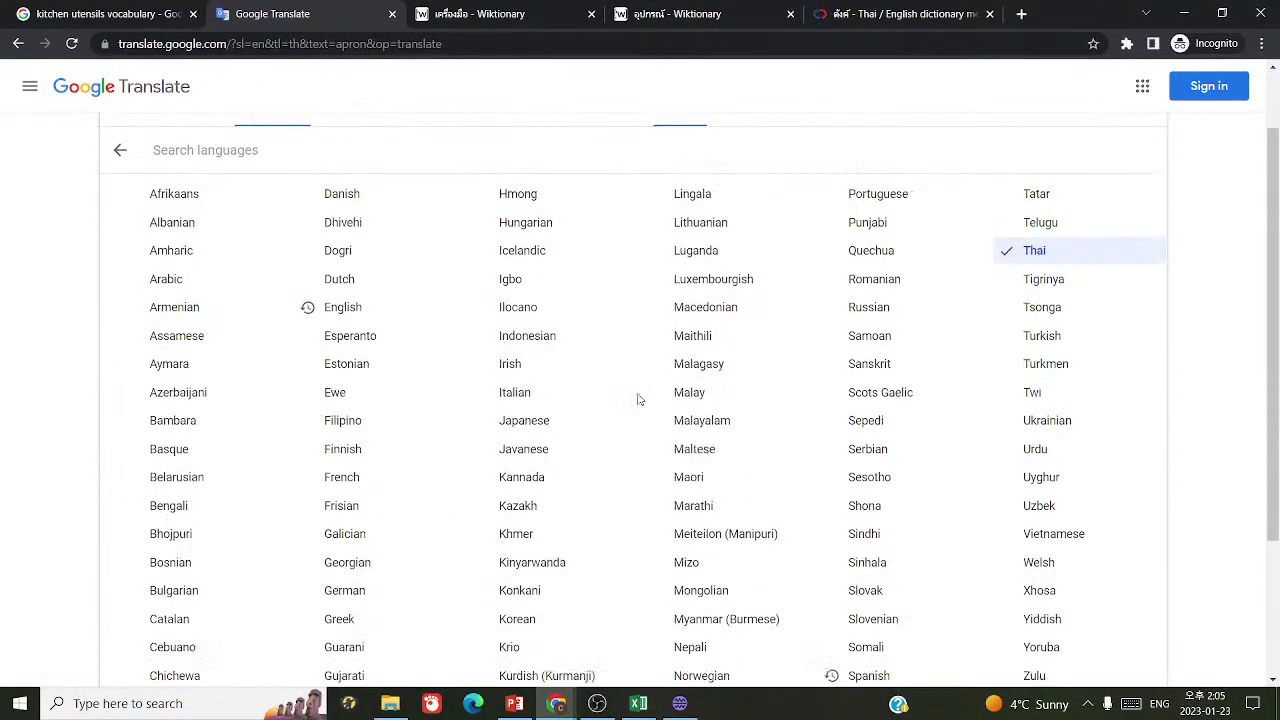
click(692, 400)
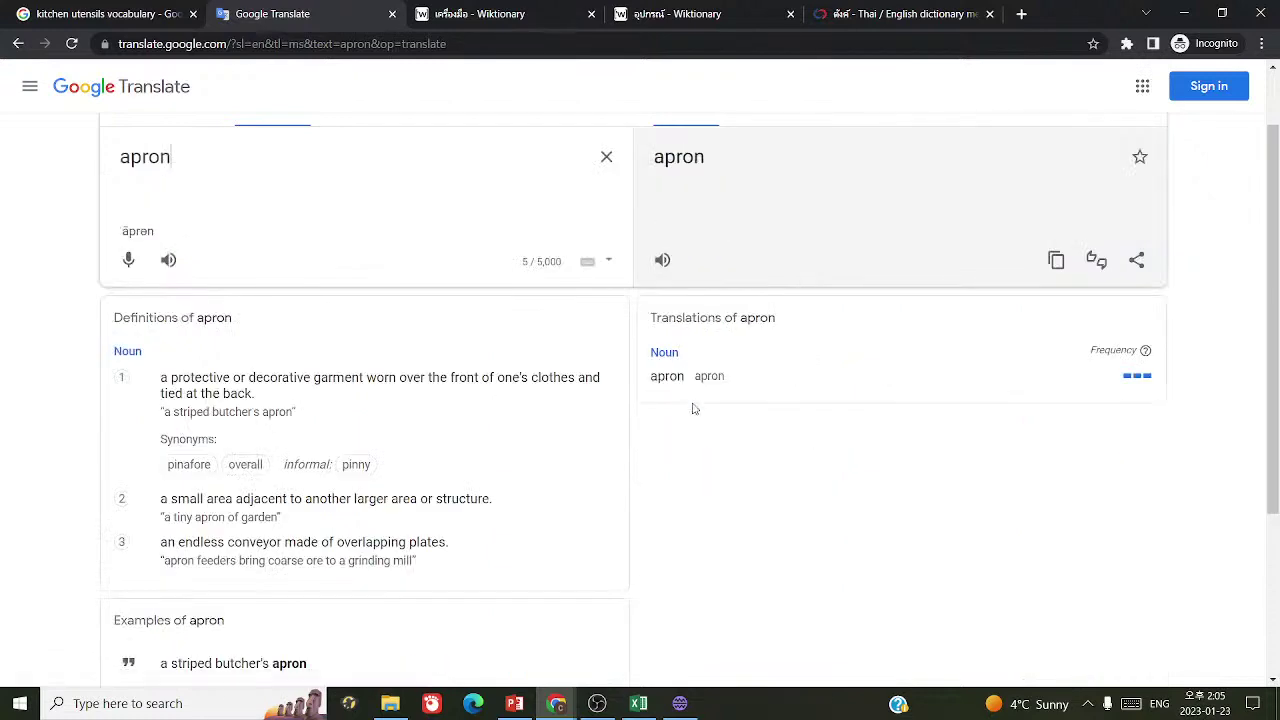
scroll(691, 405, up, 1)
click(746, 189)
- Preview the EDU Xunta kitchen utensils picture in the image results and return to the apron translation
click(2, 6)
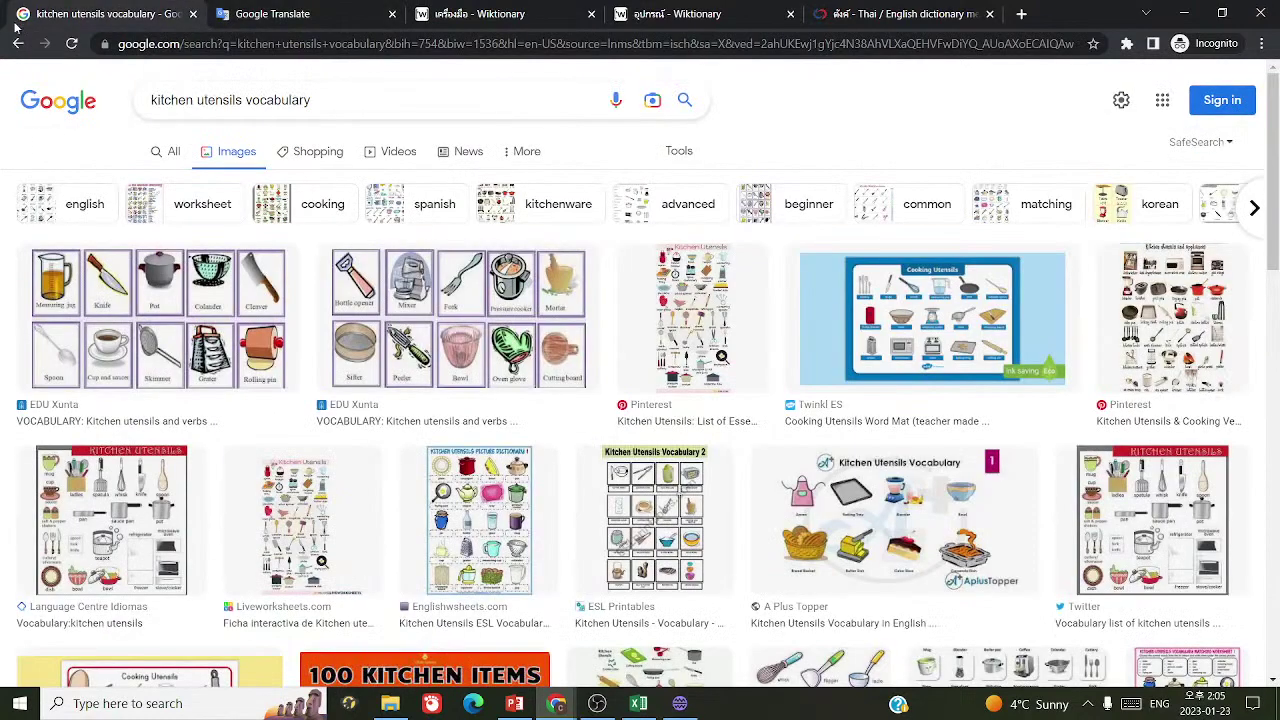
click(175, 333)
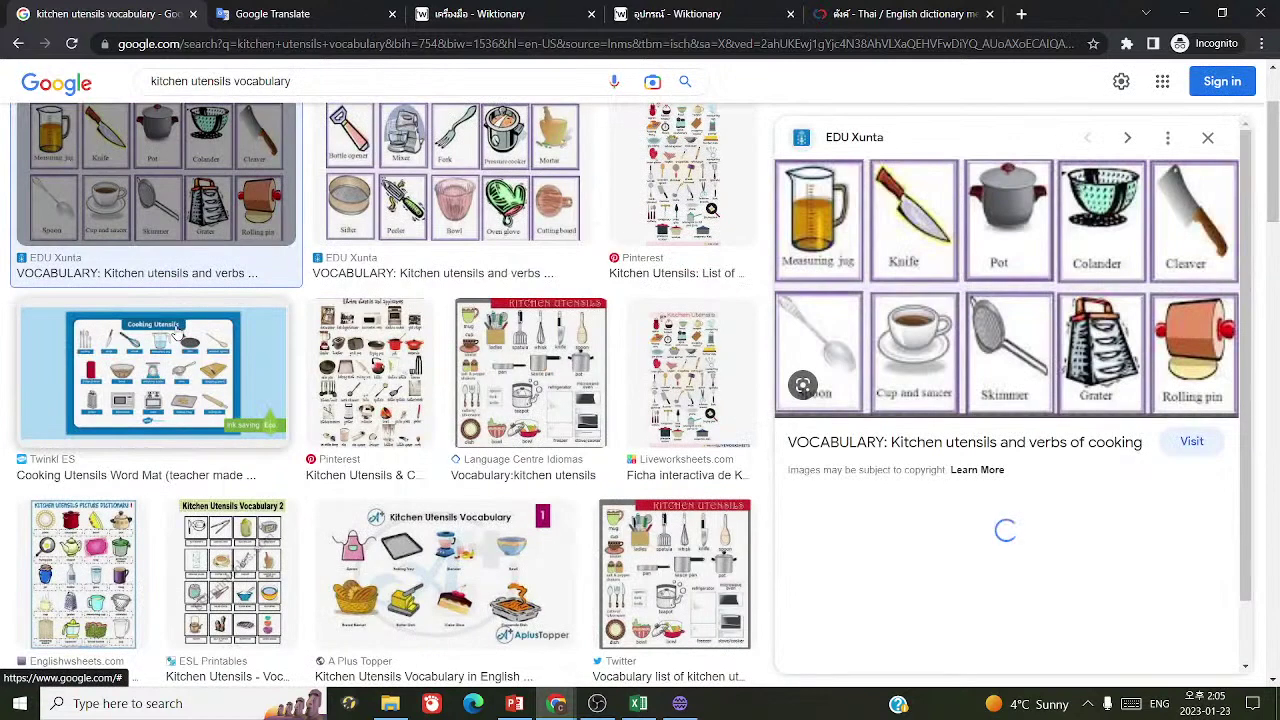
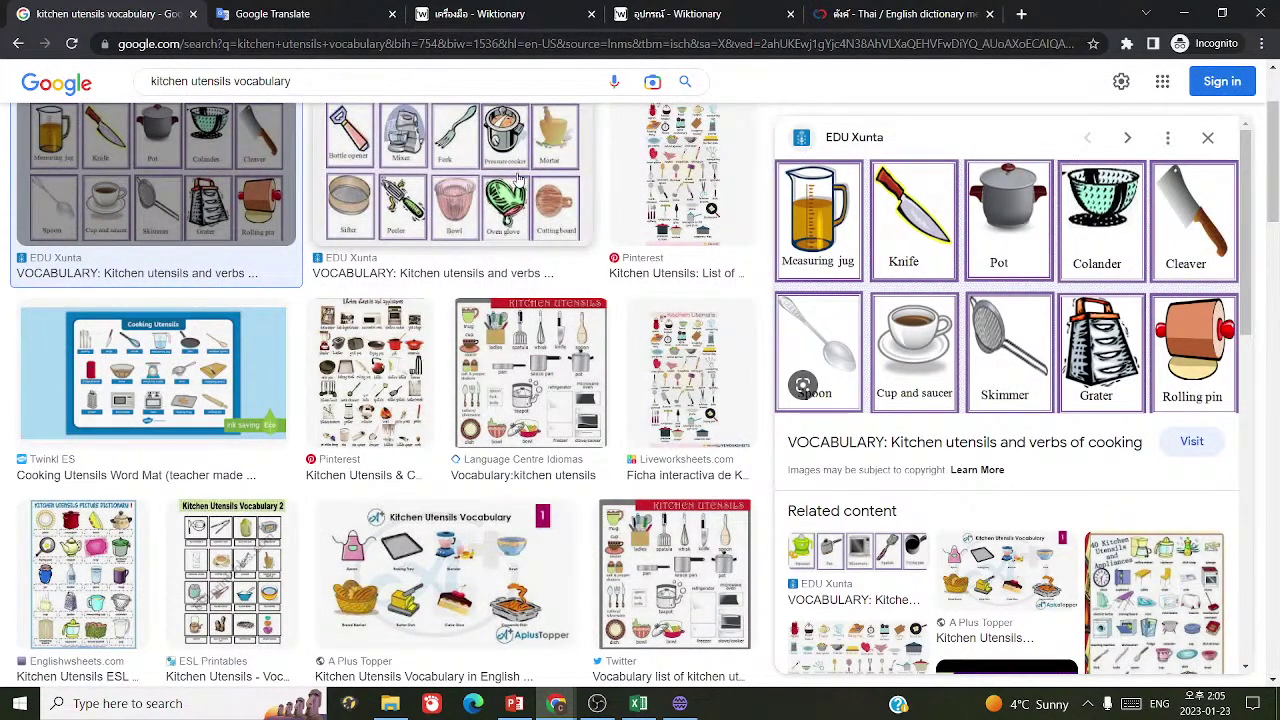
key(ctrl+Tab)
key(ctrl+Tab)
key(ctrl+shift+Tab)
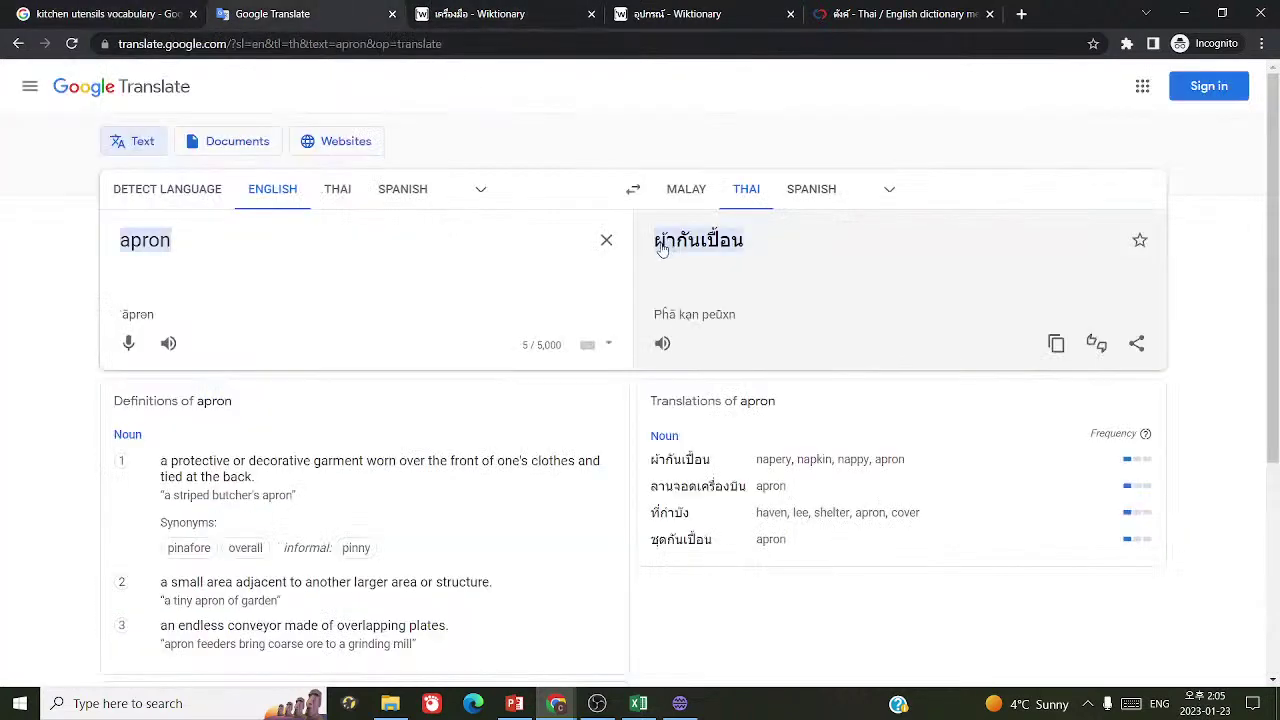
- Look up the part เปื้อน within the Thai translation of "apron"
click(660, 248)
drag(655, 245, 786, 251)
click(762, 257)
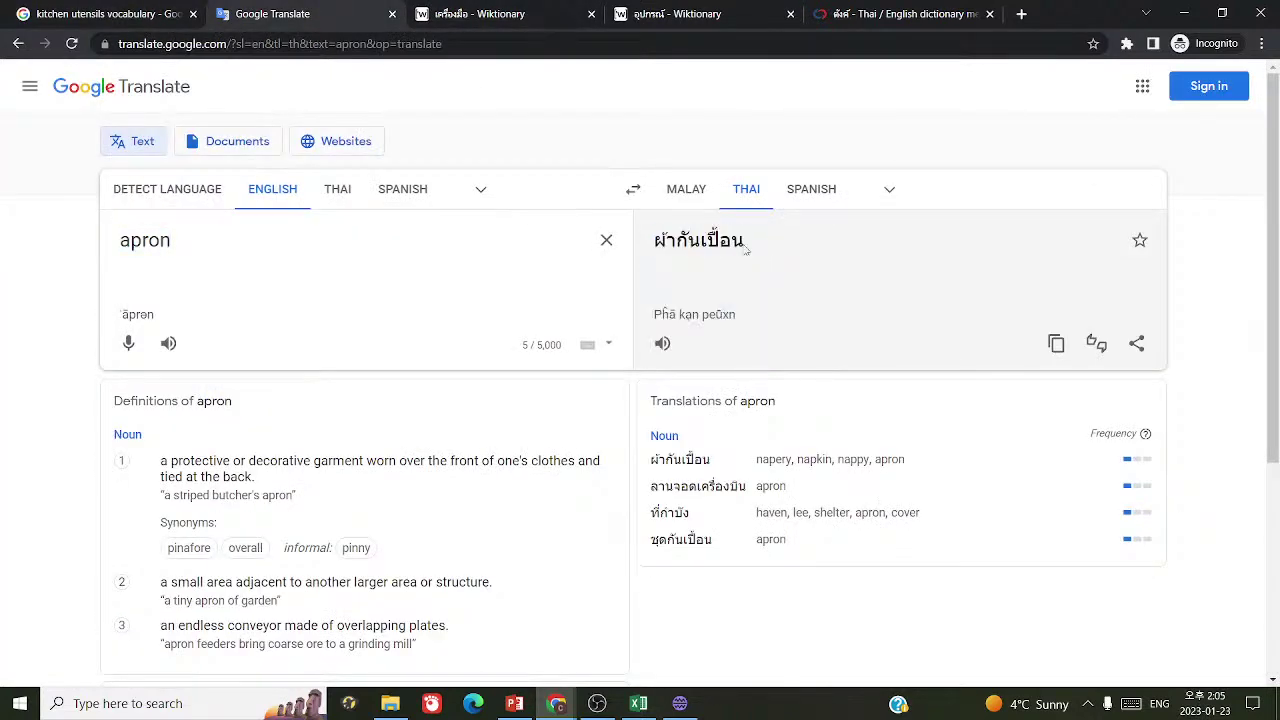
double_click(742, 248)
click(700, 245)
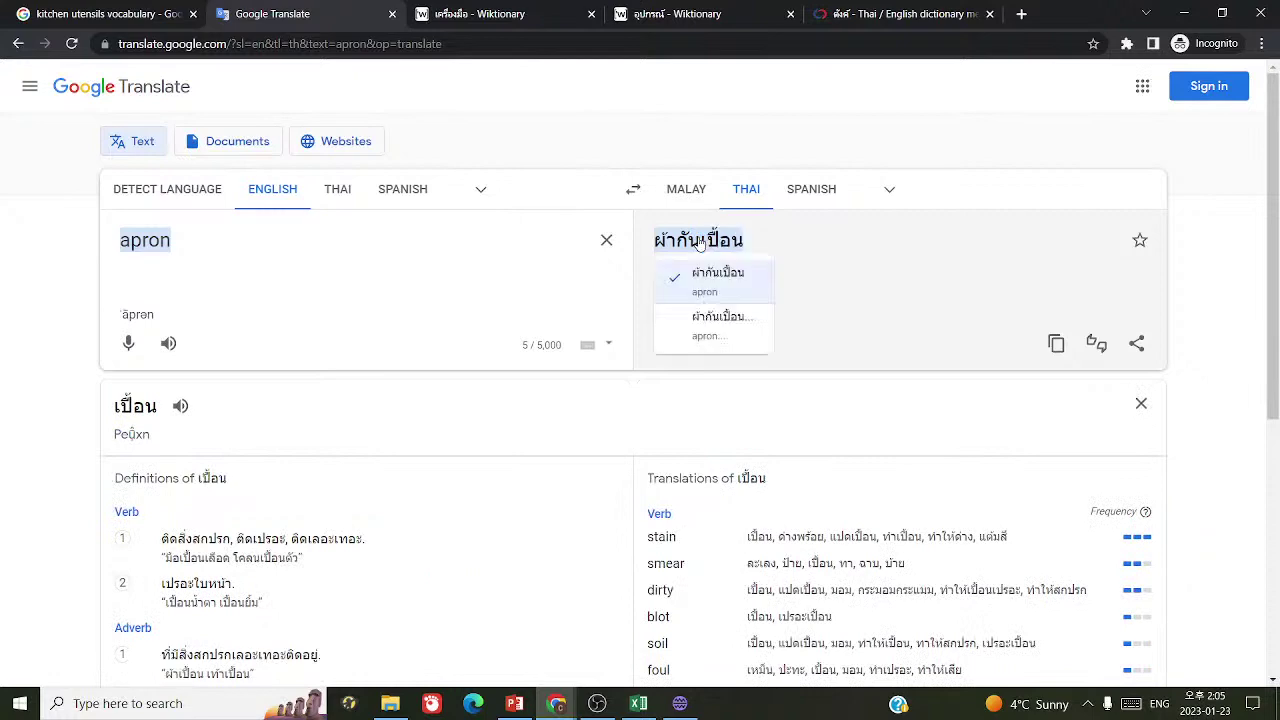
- Copy ผ้ากันเปื้อน and enter it in flashbang as the prompt of the new card, with its English meaning as the answer
drag(652, 240, 748, 248)
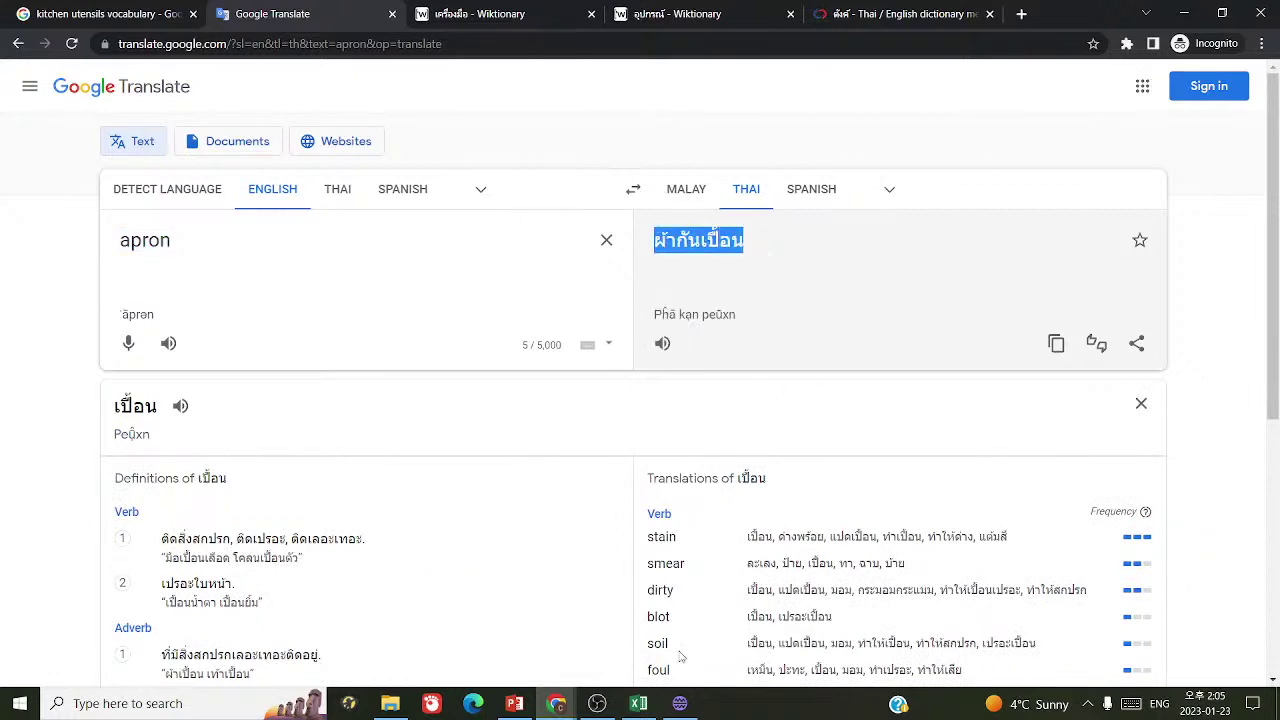
key(ctrl+c)
click(680, 703)
key(ctrl+v)
click(781, 508)
text(a)
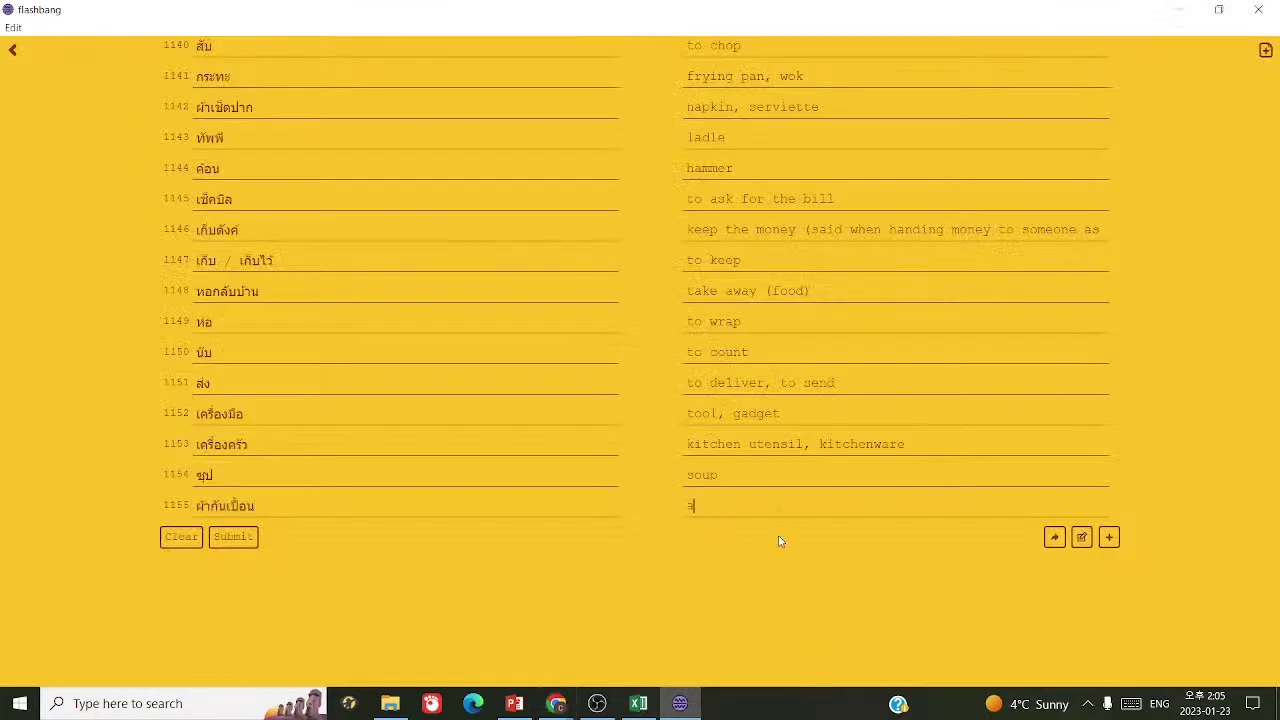
- Look up เปื้อน from the new card on Wiktionary, close the อุปกรณ์ page, and read the word's verb and adjective meanings
double_click(229, 512)
mouse_move(556, 703)
click(648, 625)
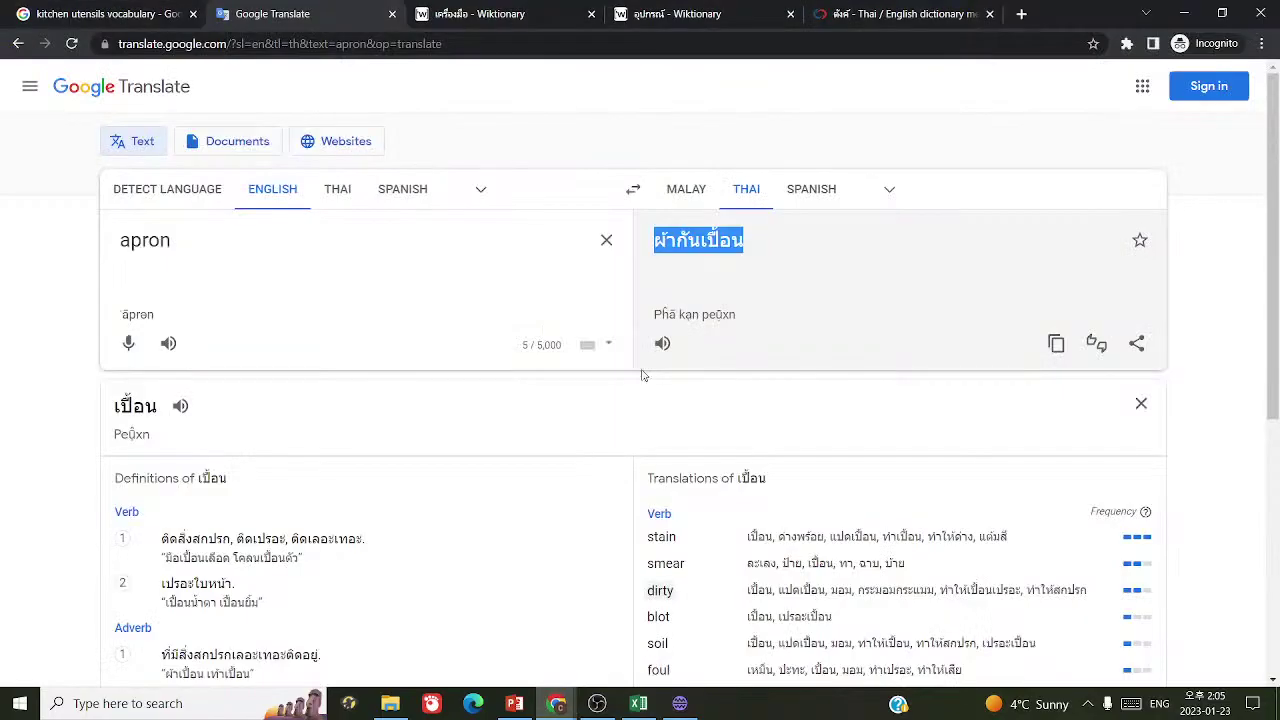
click(480, 13)
scroll(640, 360, up, 3)
click(1233, 100)
key(ctrl+v)
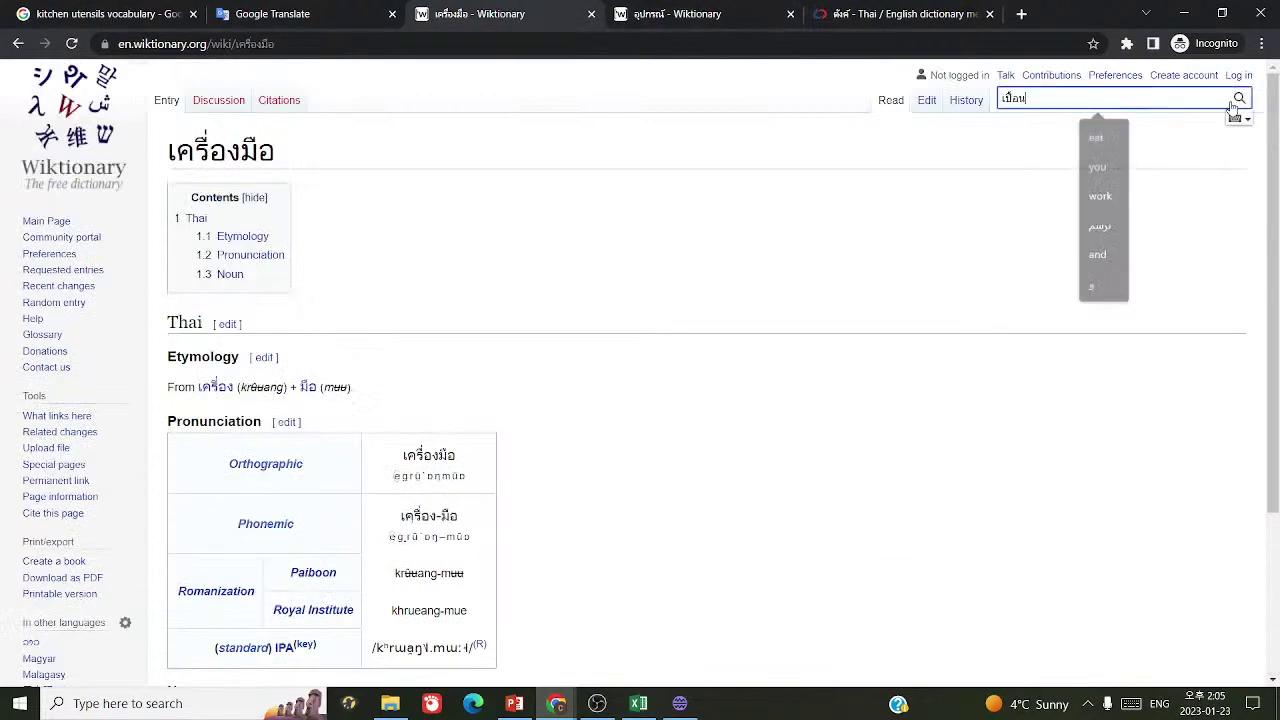
click(1237, 99)
click(790, 13)
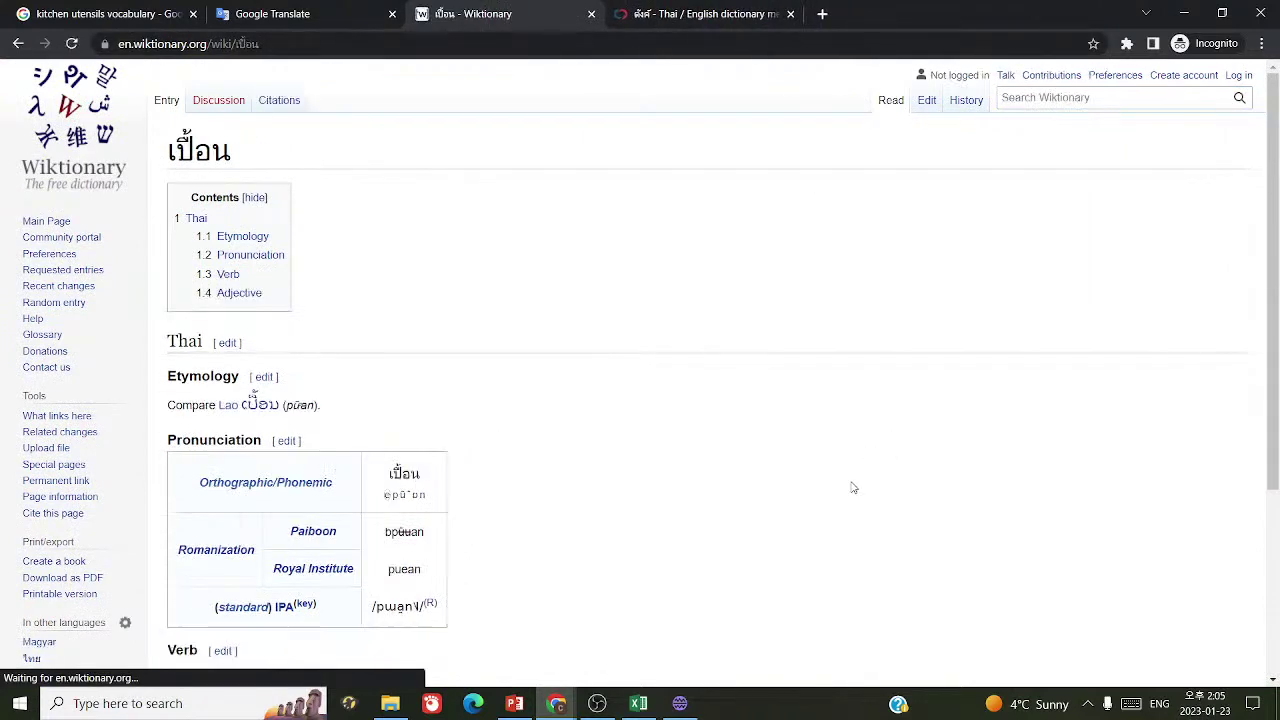
scroll(853, 487, down, 5)
click(680, 703)
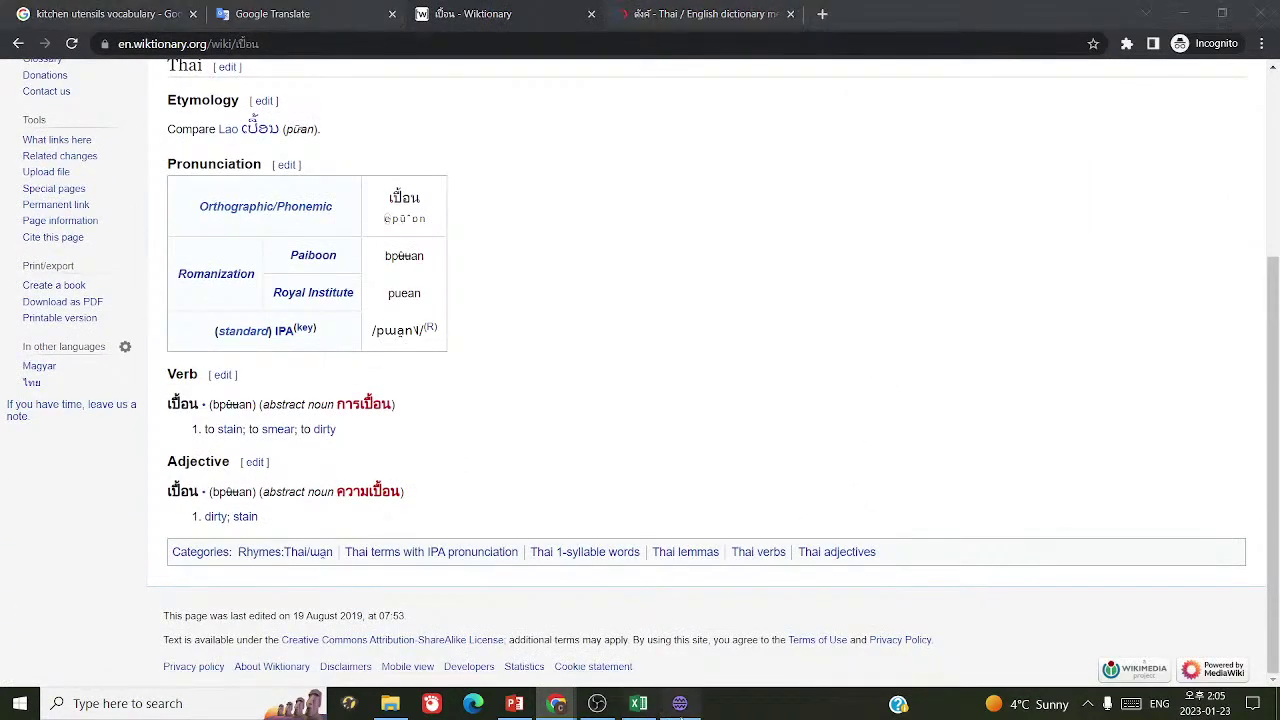
- Add a flashbang card with เปื้อน as the prompt and "to stain, to smear" as the answer, and start another new card
click(1108, 537)
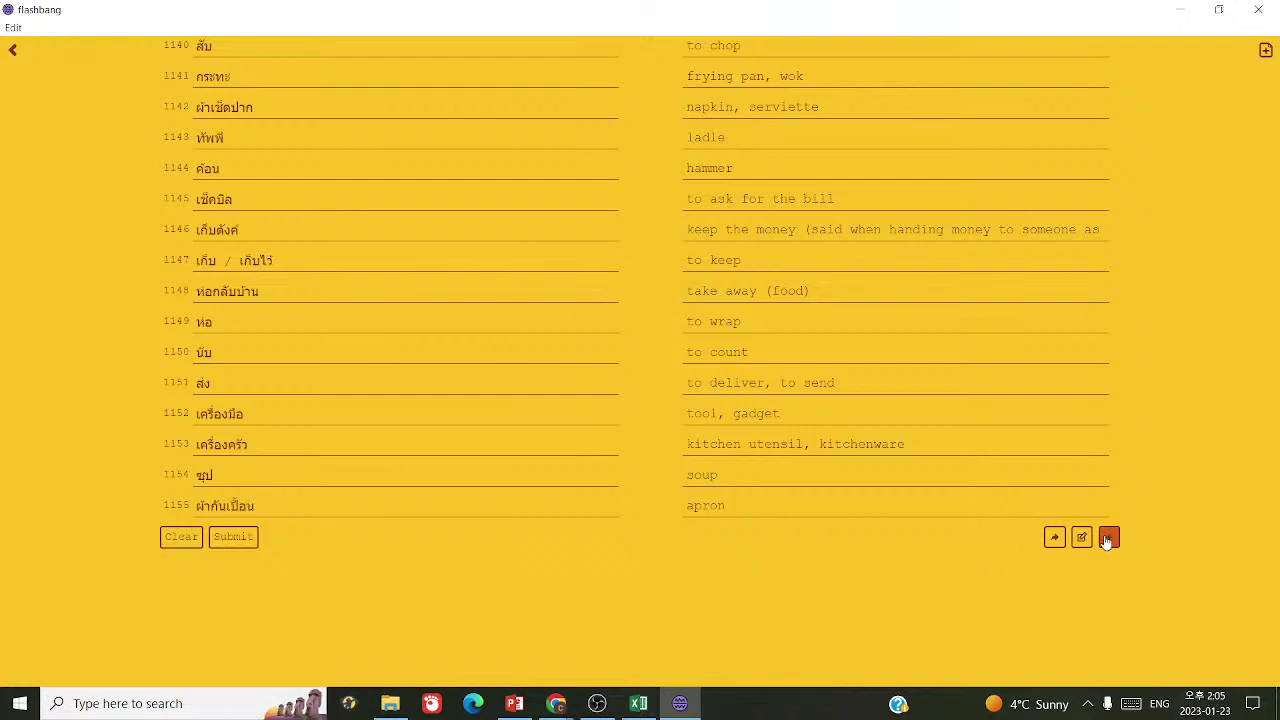
key(ctrl+v)
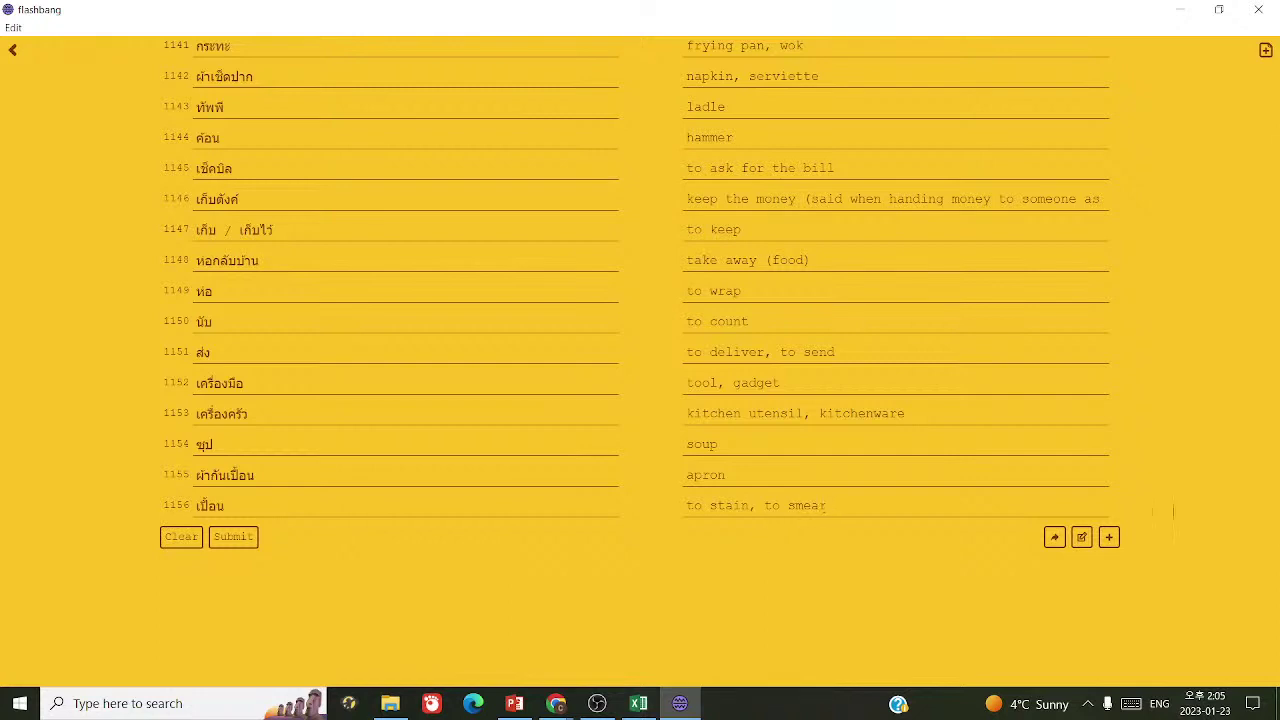
click(1110, 538)
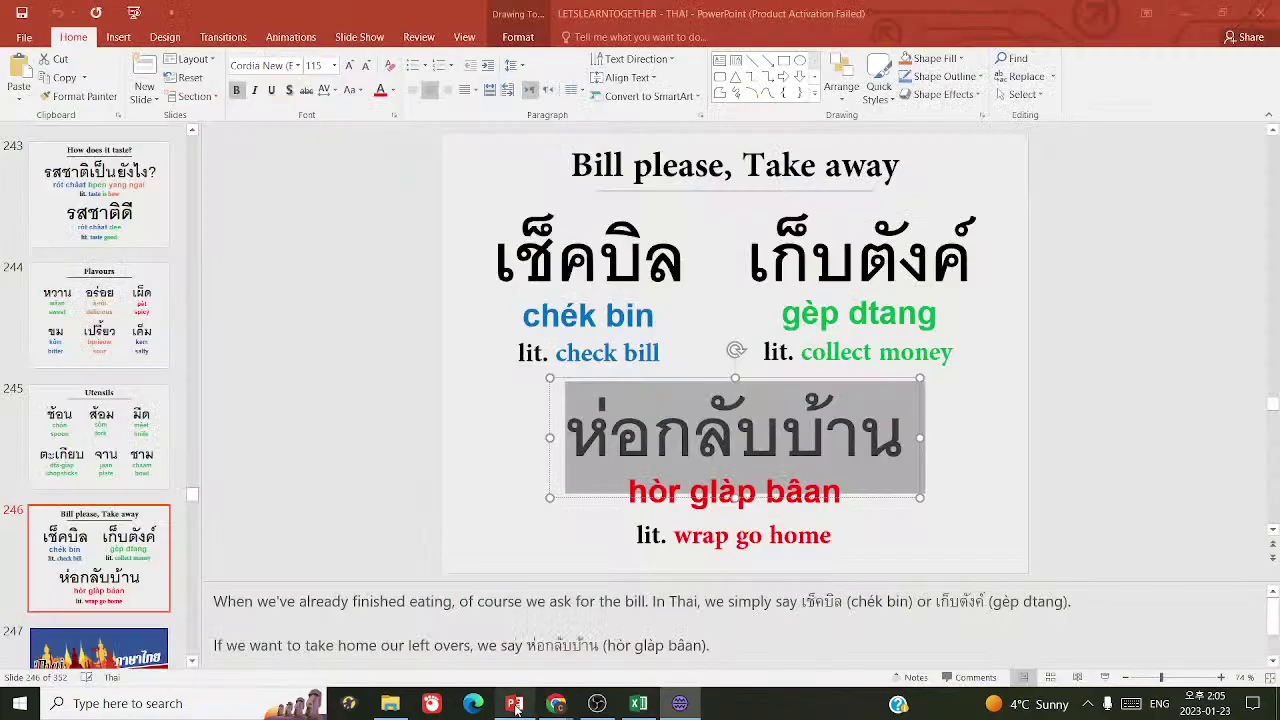
- Check the kitchen utensils picture in Chrome and translate "pot" into Thai in Google Translate
click(514, 703)
click(556, 703)
click(60, 13)
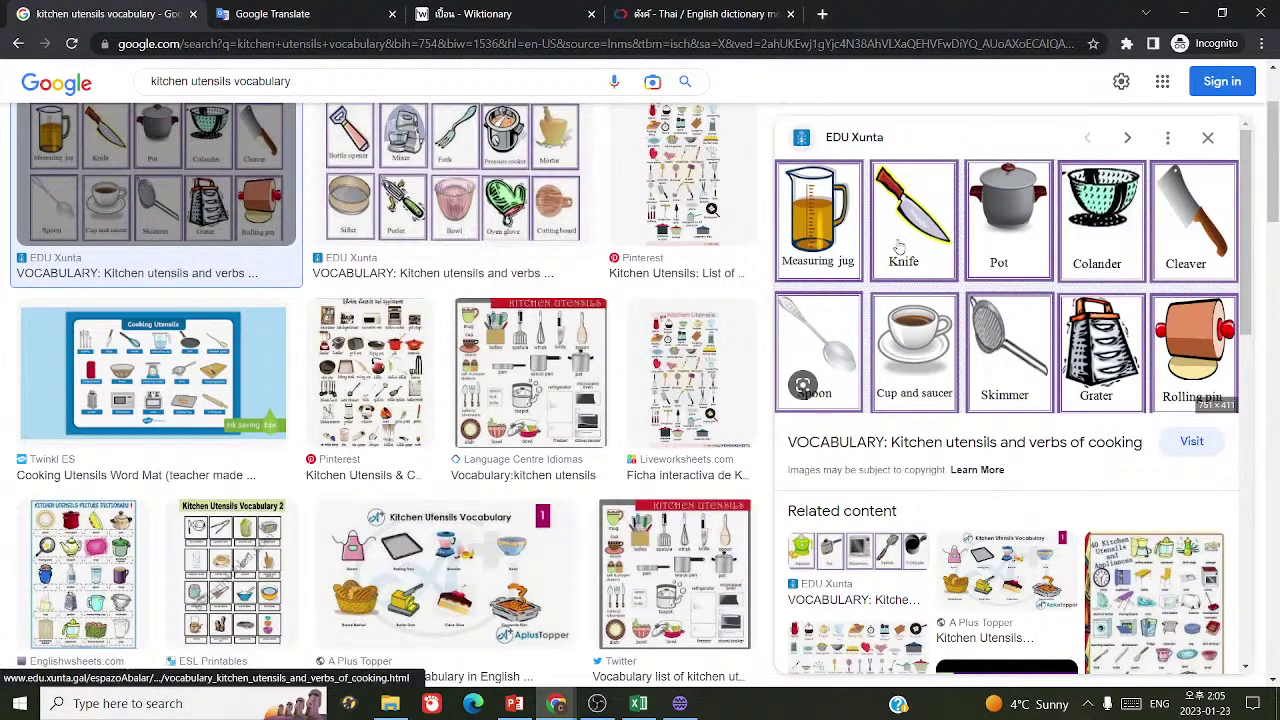
click(300, 14)
triple_click(316, 262)
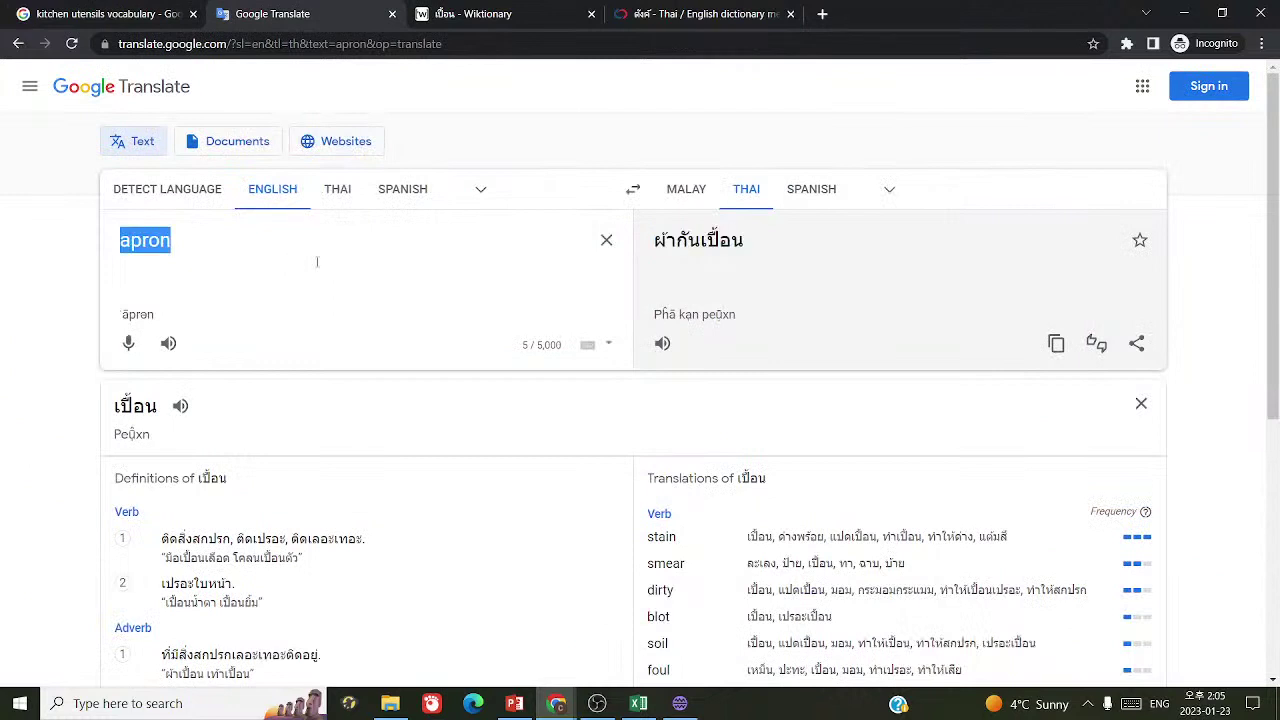
text(pot)
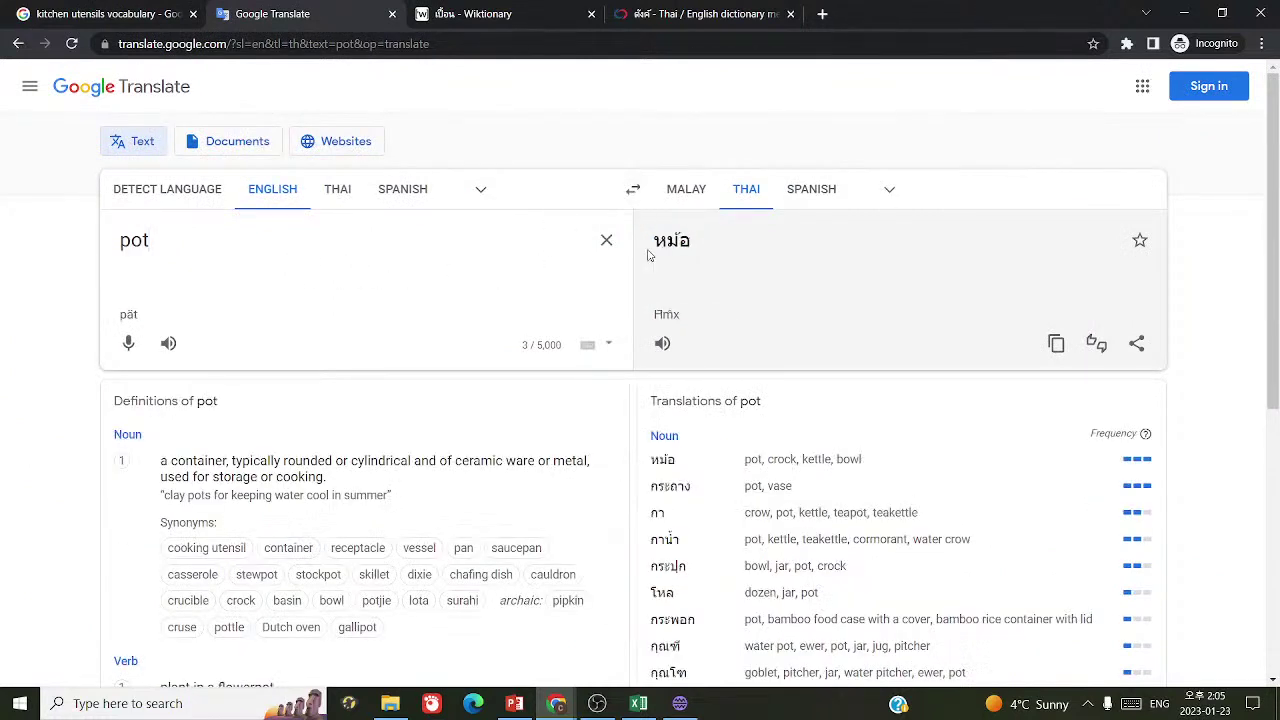
- Copy the Thai translation หม้อ and search the Excel word list for its occurrences
drag(651, 254, 729, 266)
click(638, 703)
key(ctrl+f)
key(ctrl+v)
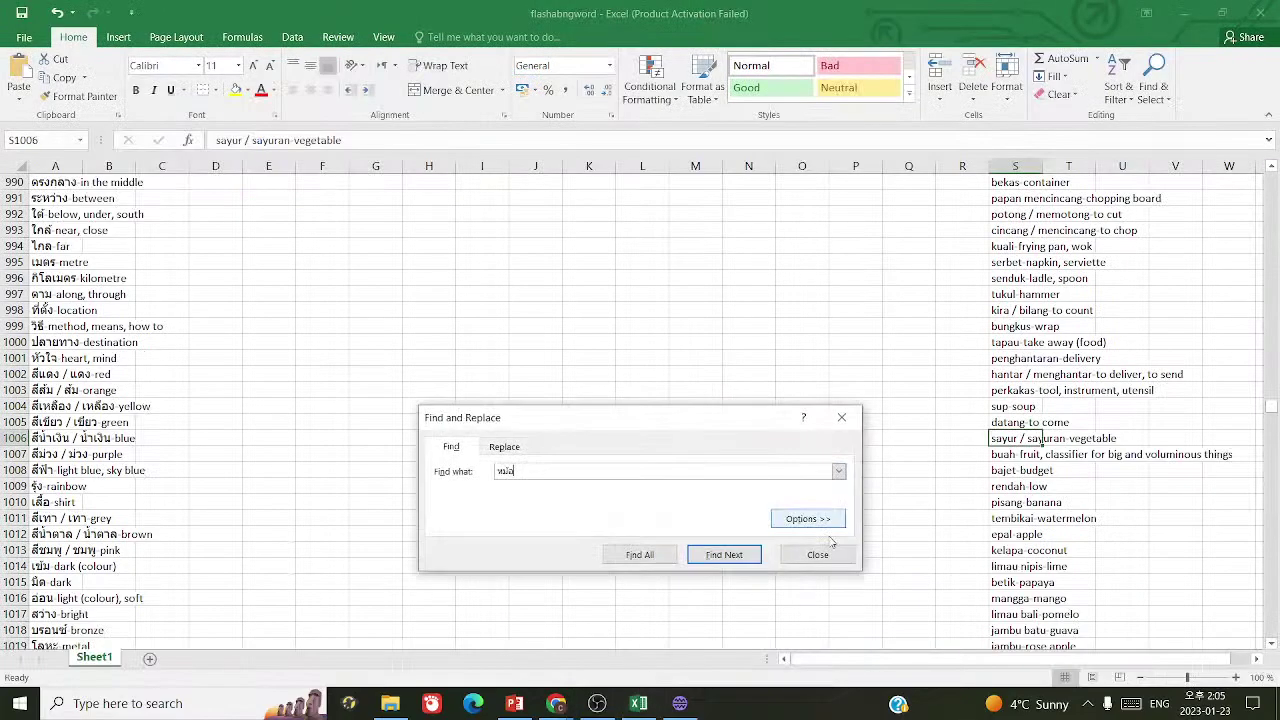
click(724, 555)
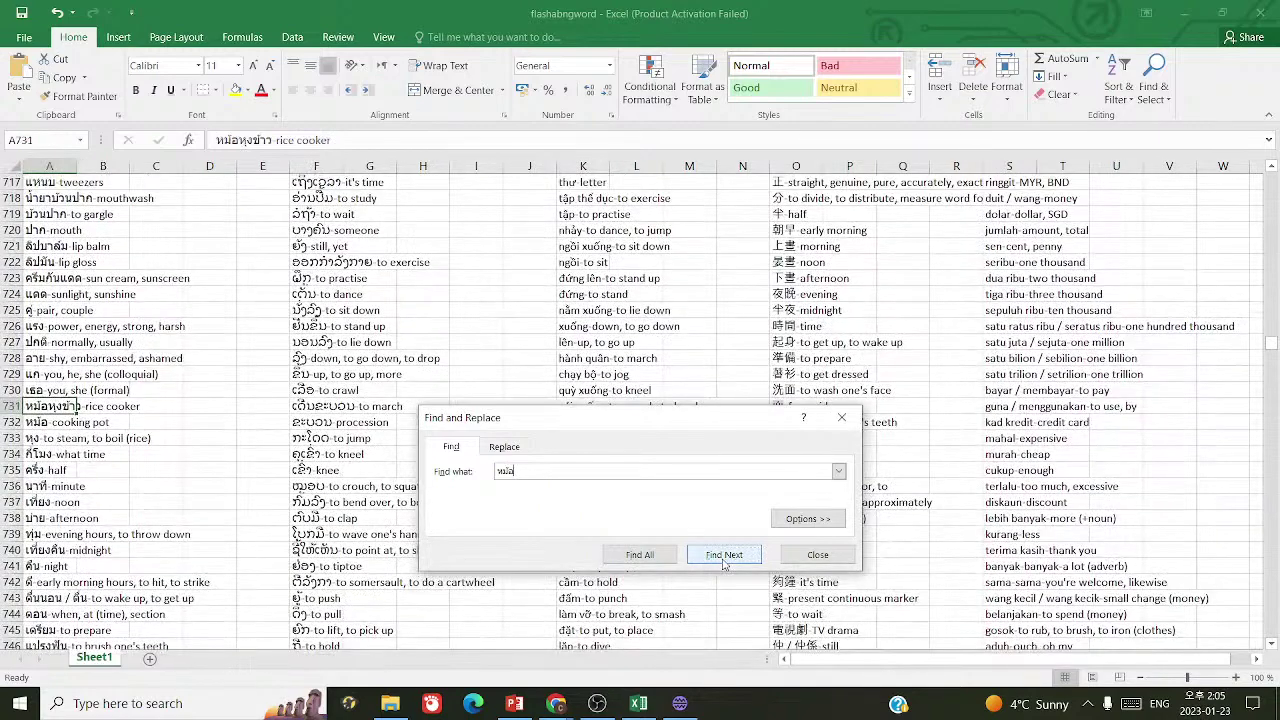
click(724, 555)
- Return to the utensils picture, translate "colander" into Thai, and play the pronunciation of the translation
click(556, 703)
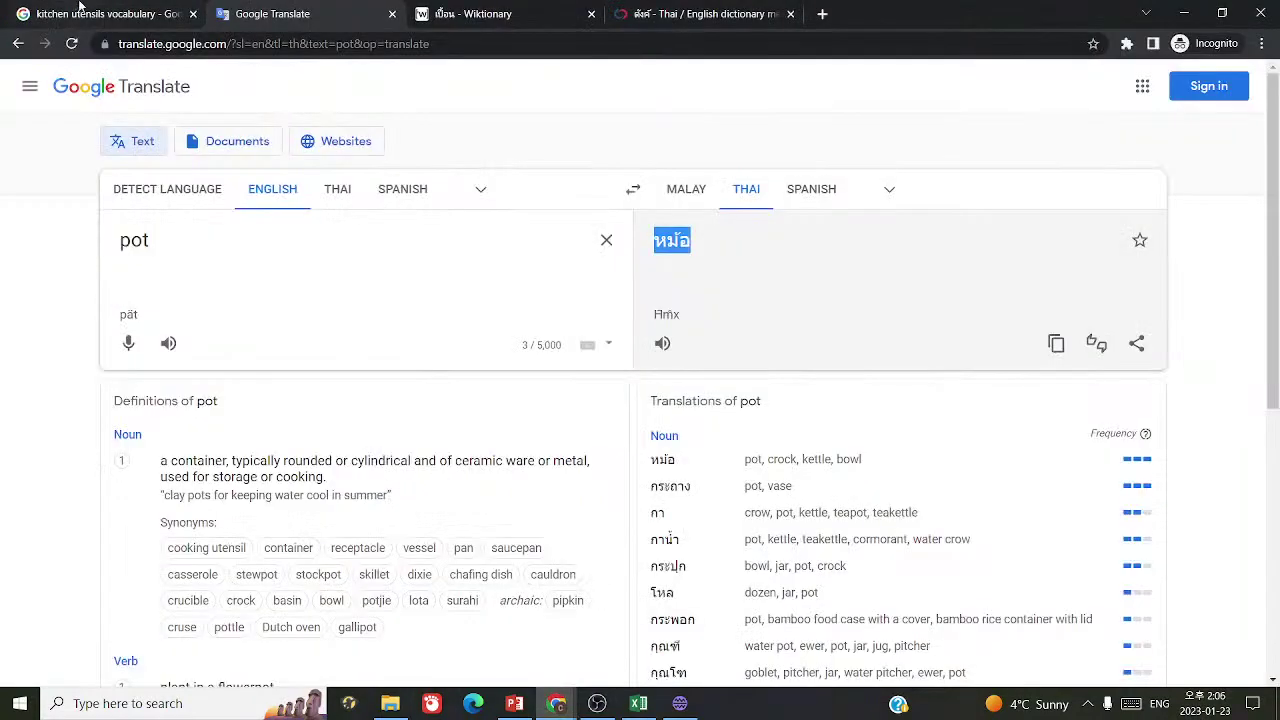
click(80, 10)
click(245, 14)
double_click(250, 238)
text(colander)
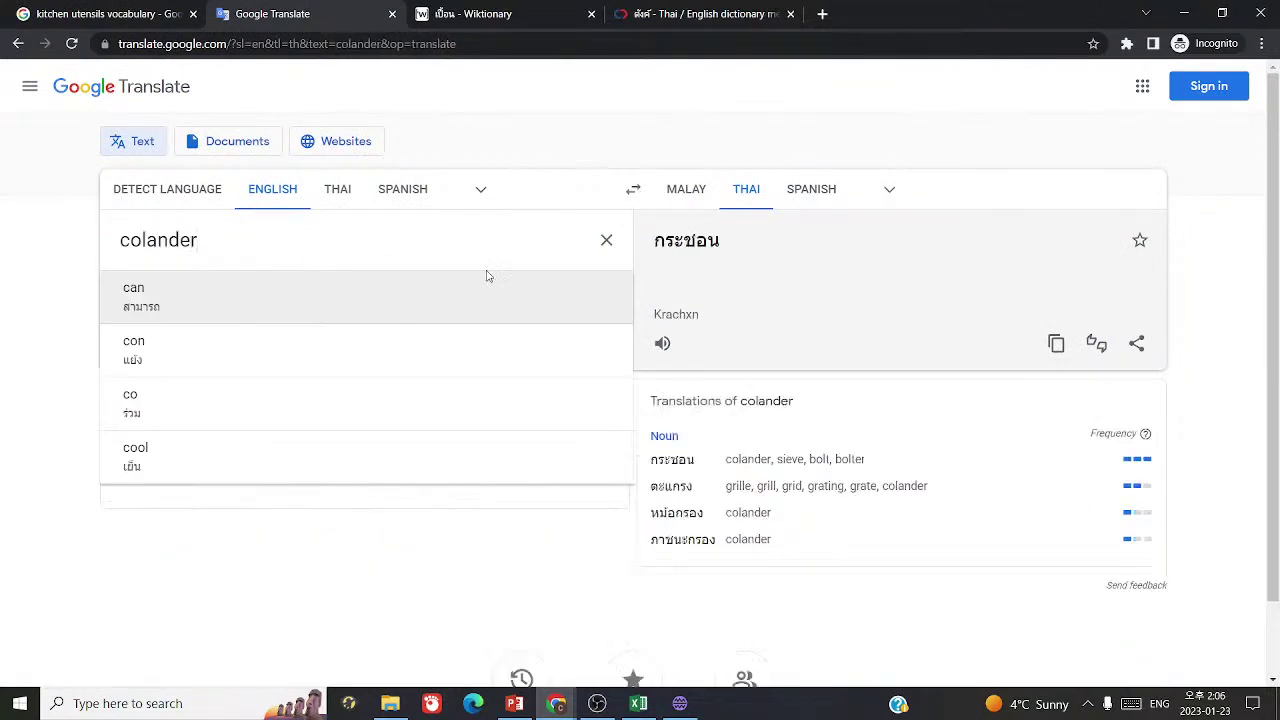
click(662, 343)
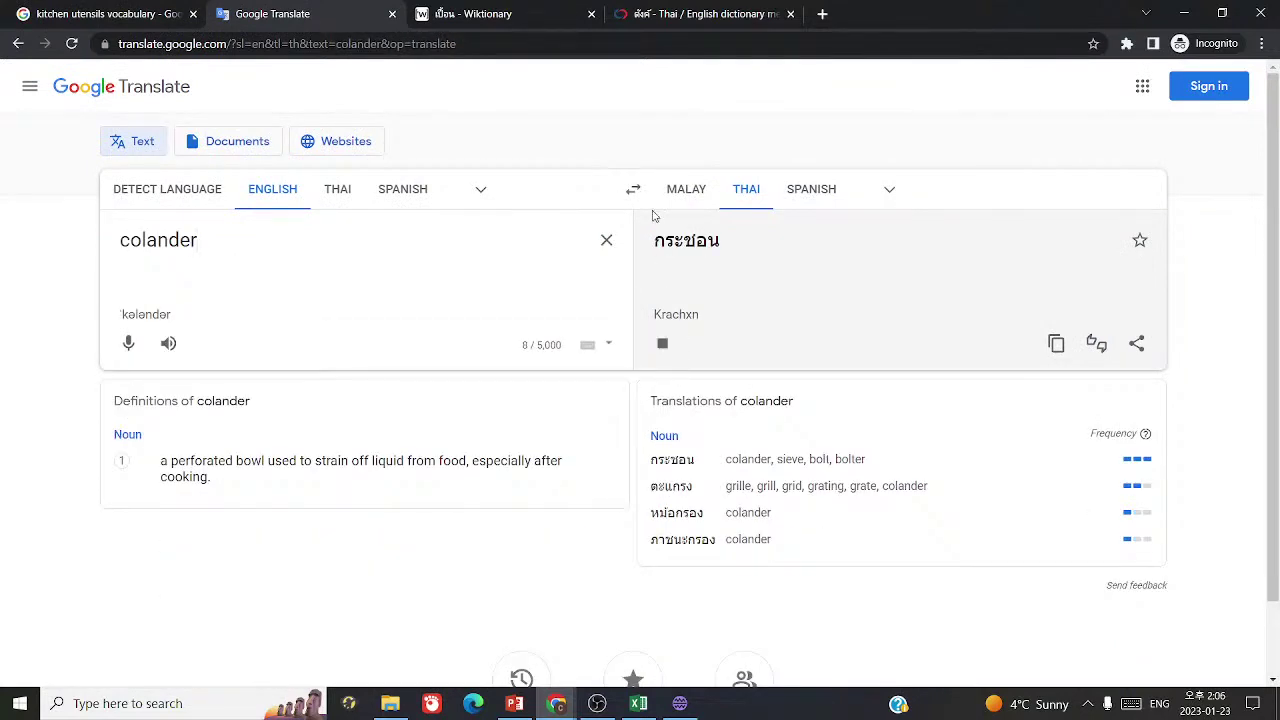
- Copy กระชอน from the colander translation and translate "strainer" into Thai for comparison
drag(636, 237, 874, 251)
key(ctrl+c)
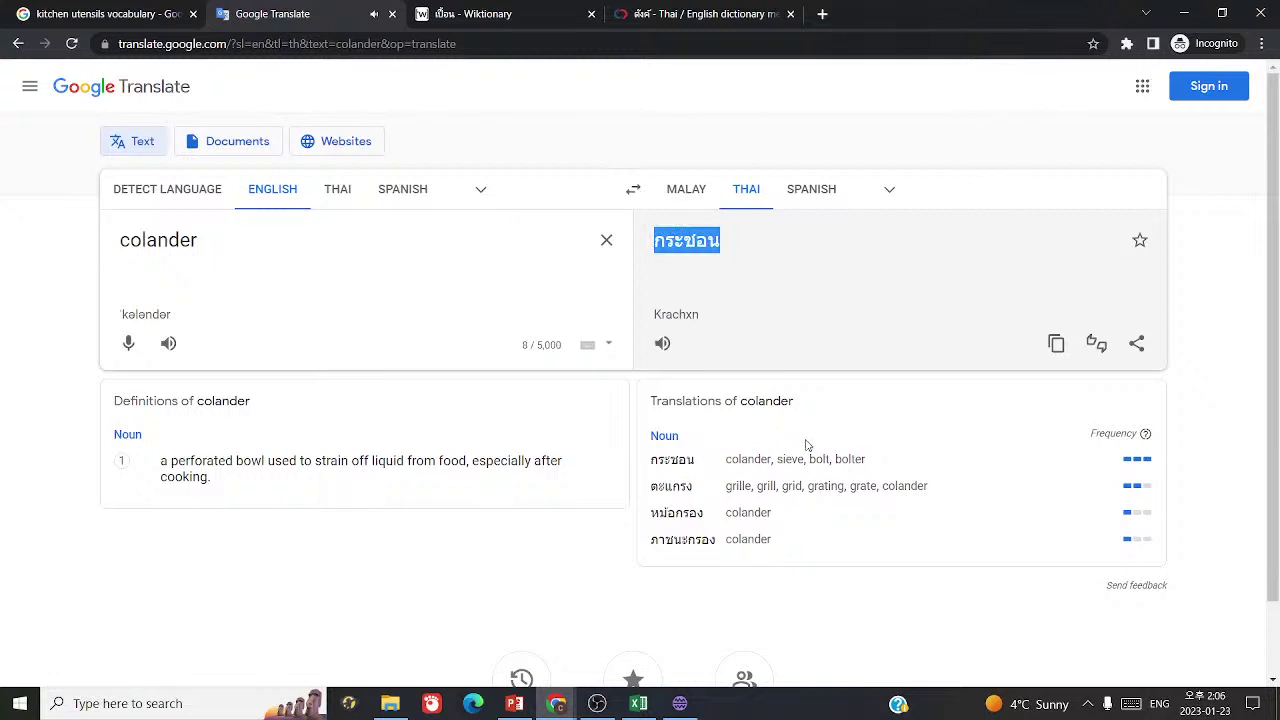
click(386, 331)
key(ctrl+a)
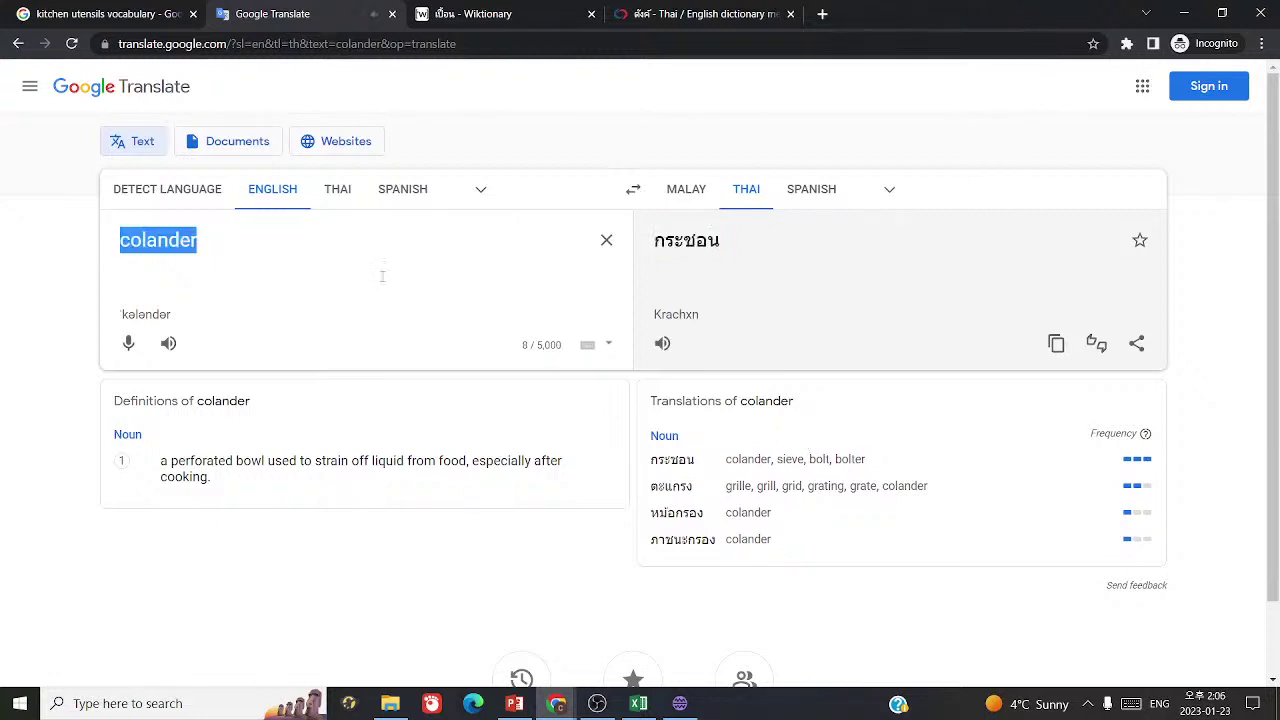
key(BackSpace)
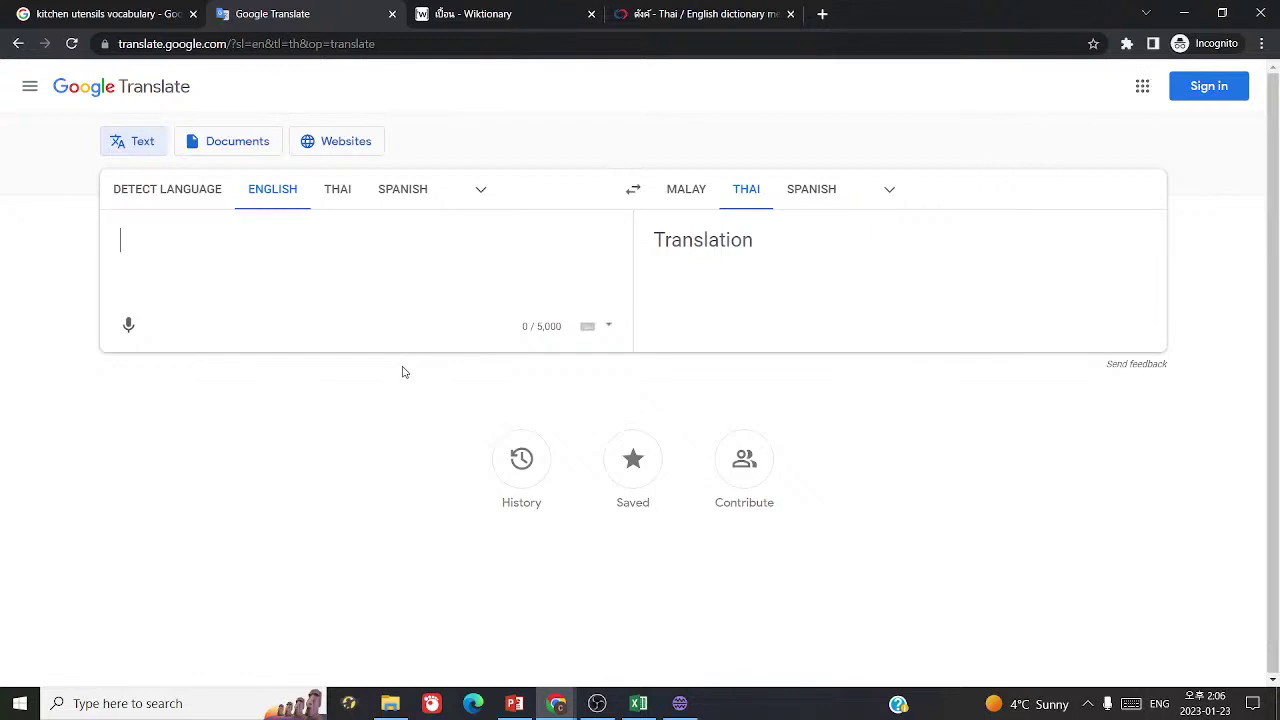
text(strainer)
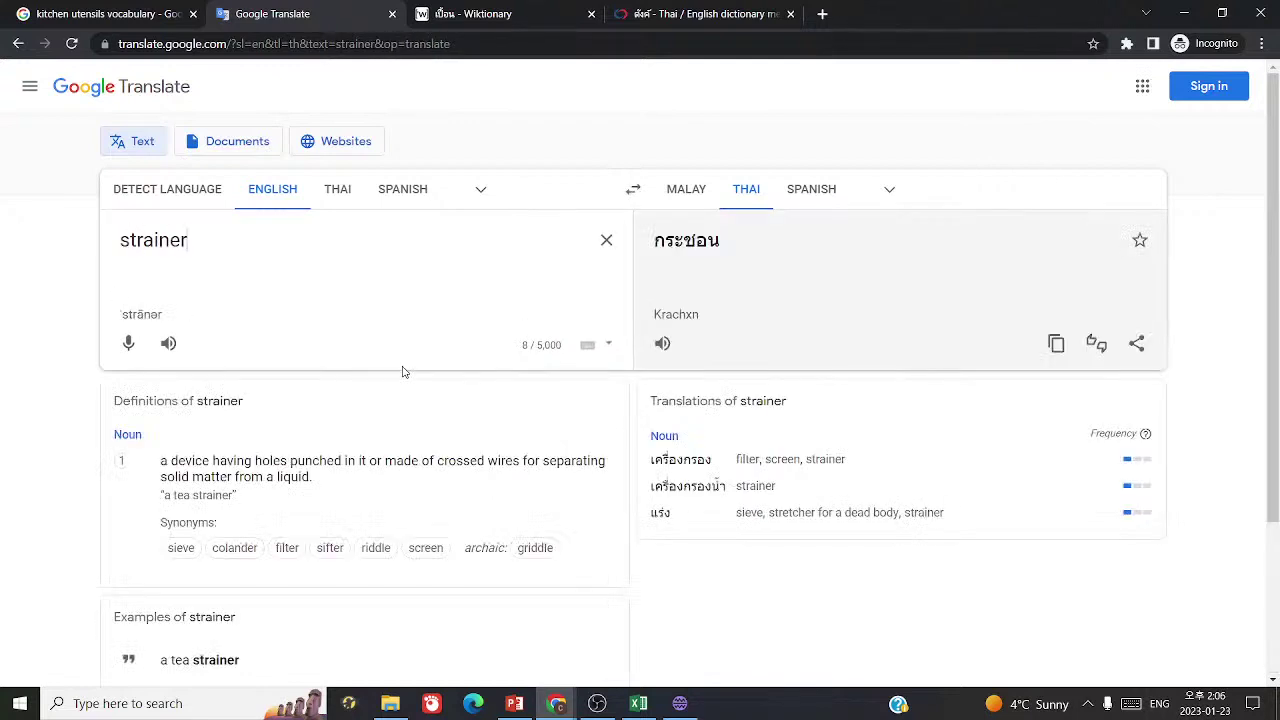
- Fill the new flashbang card with กระชอน and the answer "colander, strainer", and add another blank card
click(680, 703)
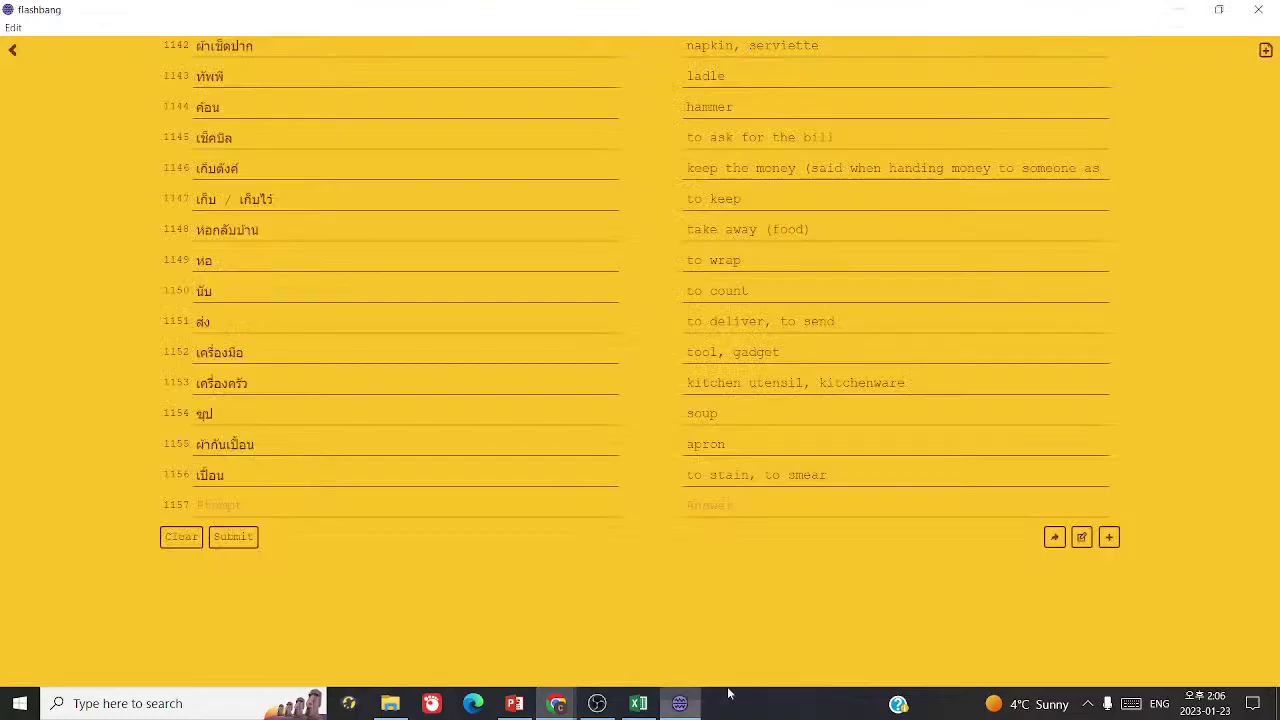
key(ctrl+v)
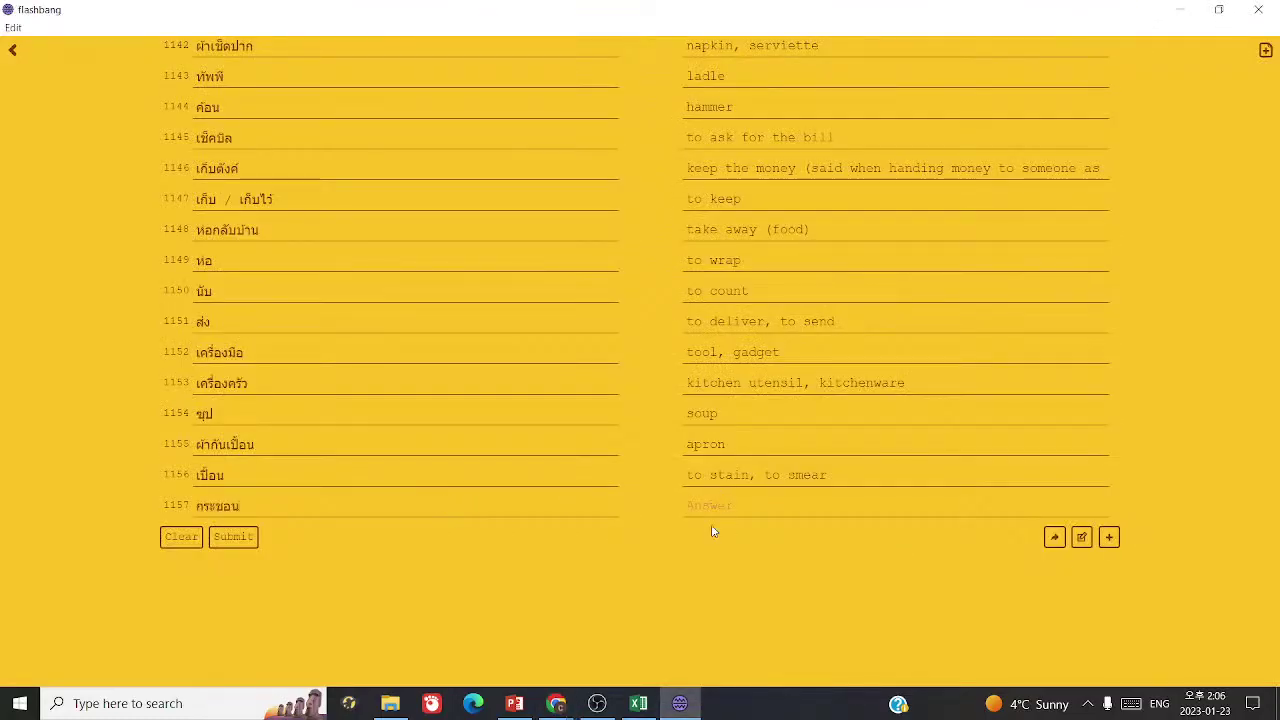
text(colander, strainer)
click(1106, 539)
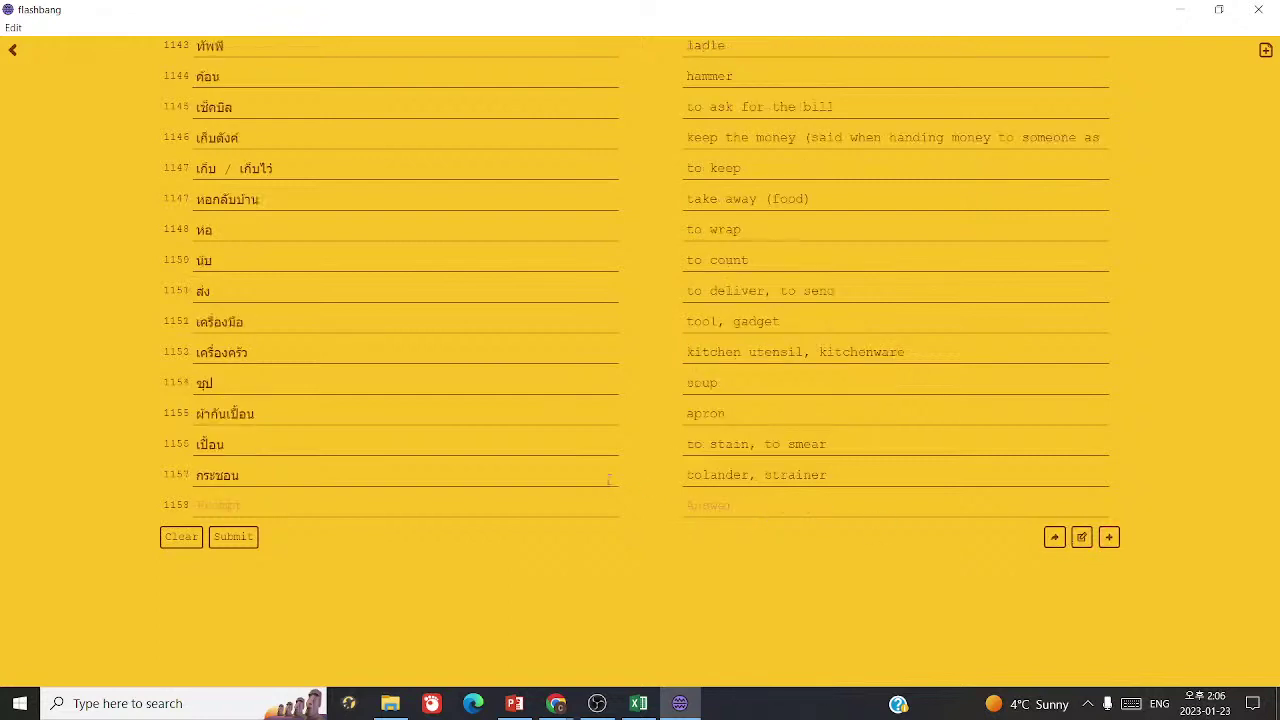
- Switch the translation's target language to Malay and compare the translations of "strainer", "sieve" and "colander"
click(556, 703)
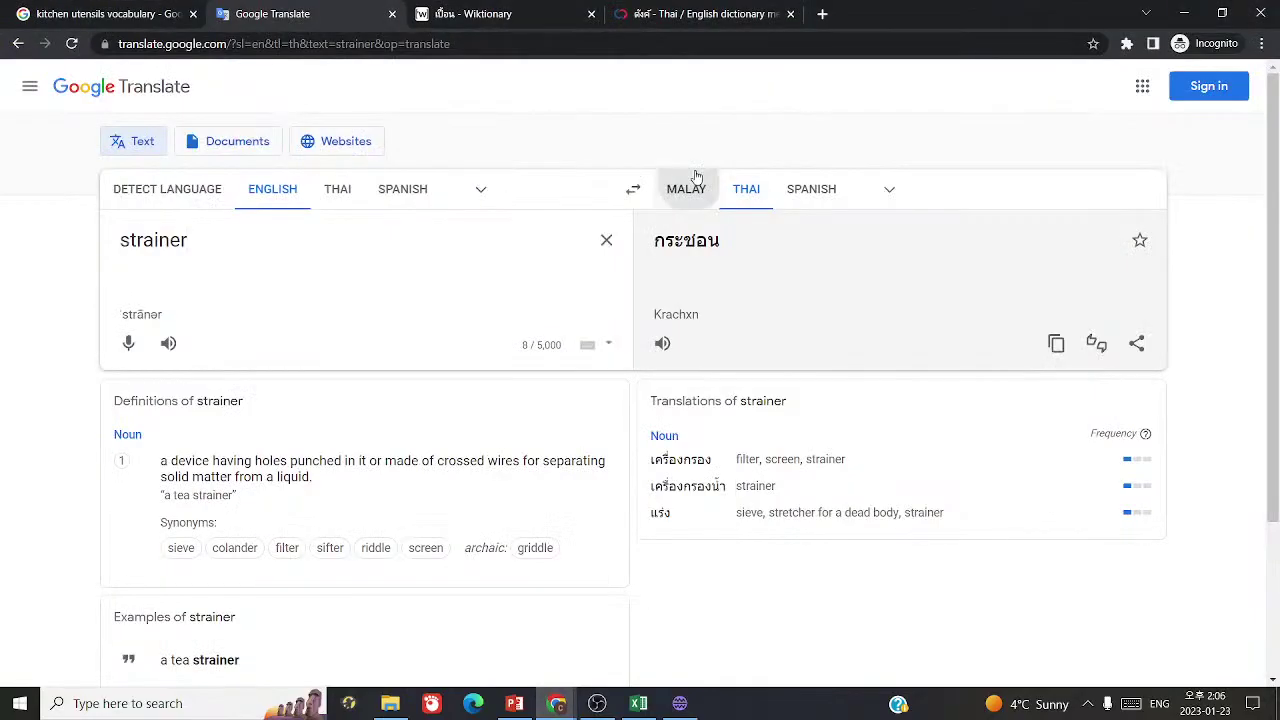
click(690, 196)
click(688, 240)
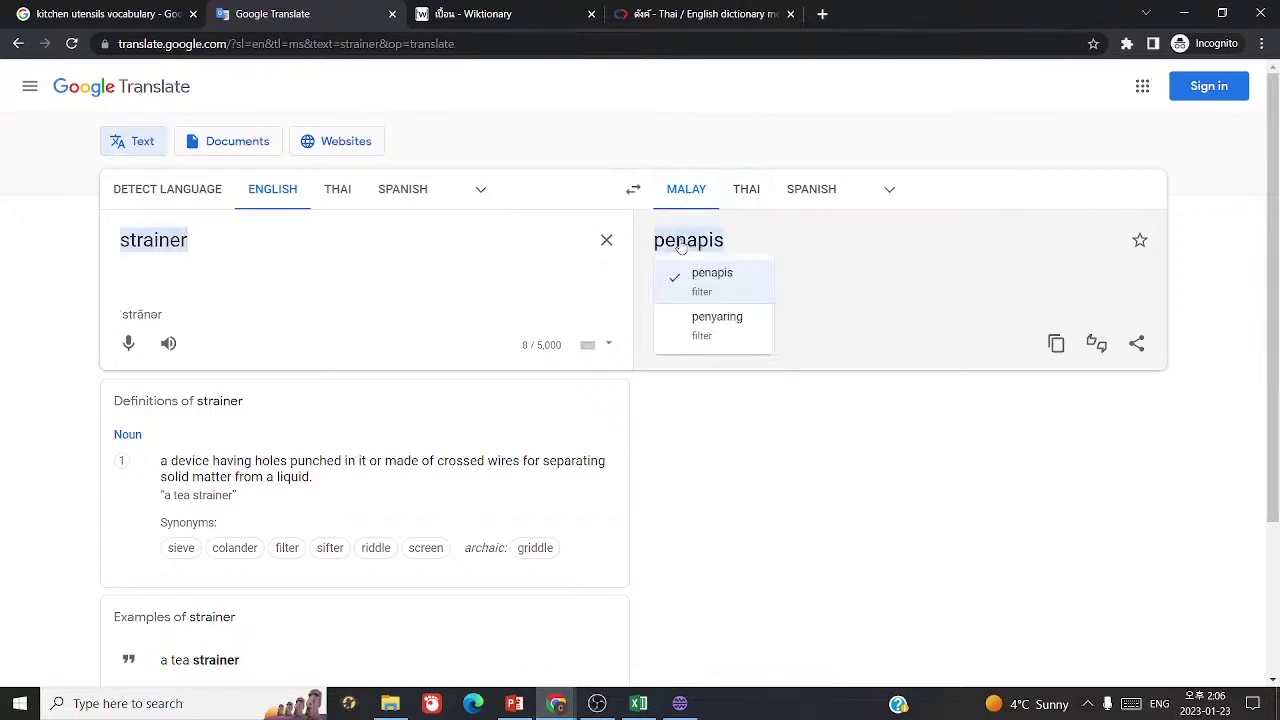
double_click(354, 278)
text(sieve)
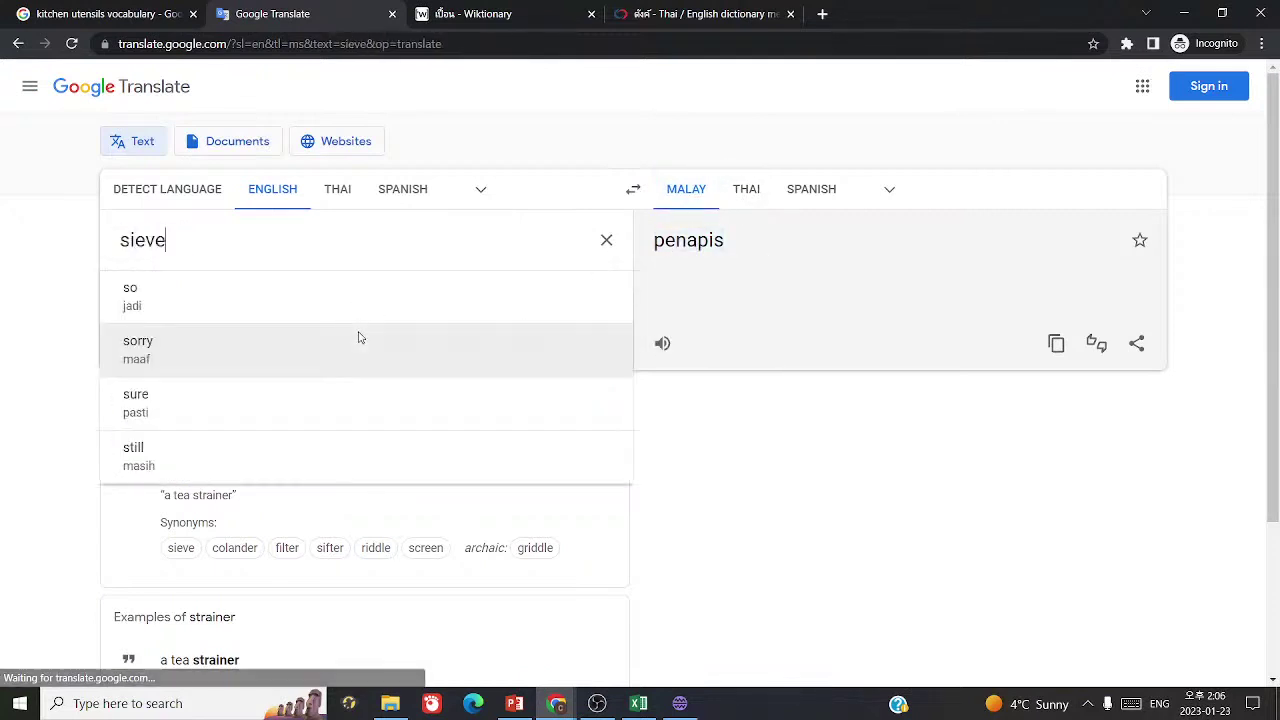
key(ctrl+a)
text(colander)
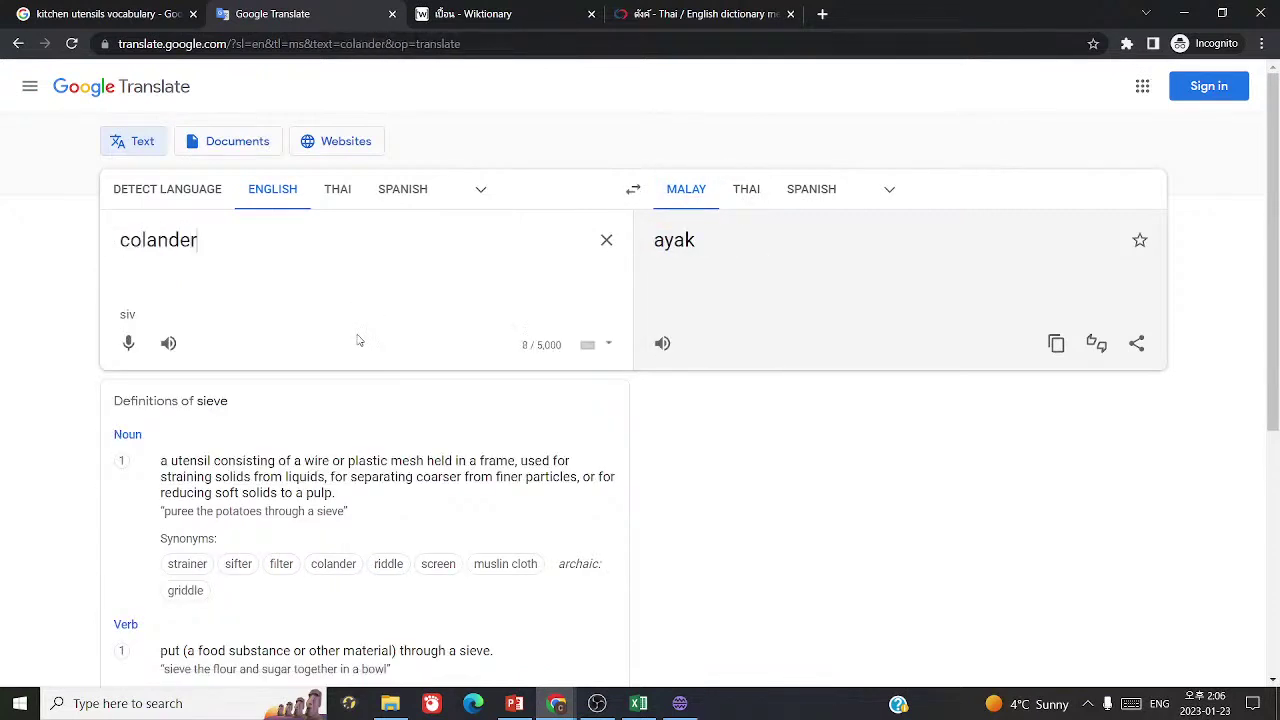
- Check the utensils picture for another word, translate "saucer" into Malay, and view the alternative translations
click(136, 12)
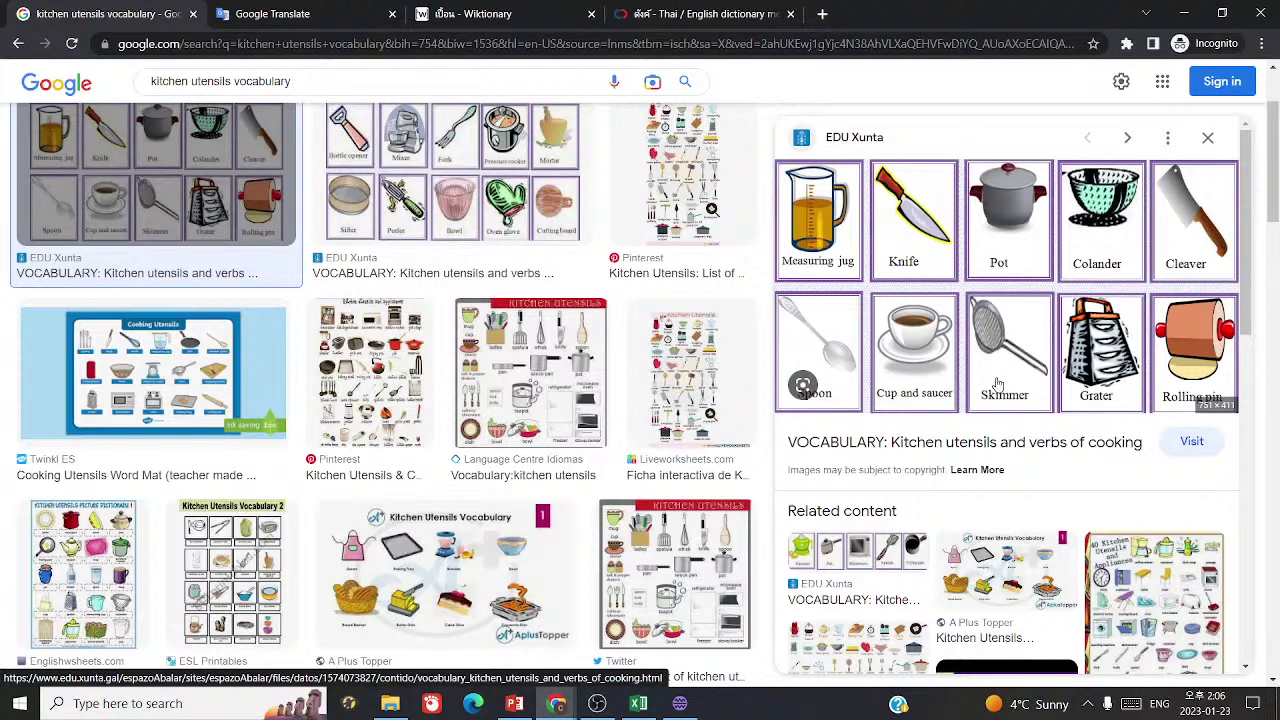
click(272, 13)
double_click(271, 257)
text(sau)
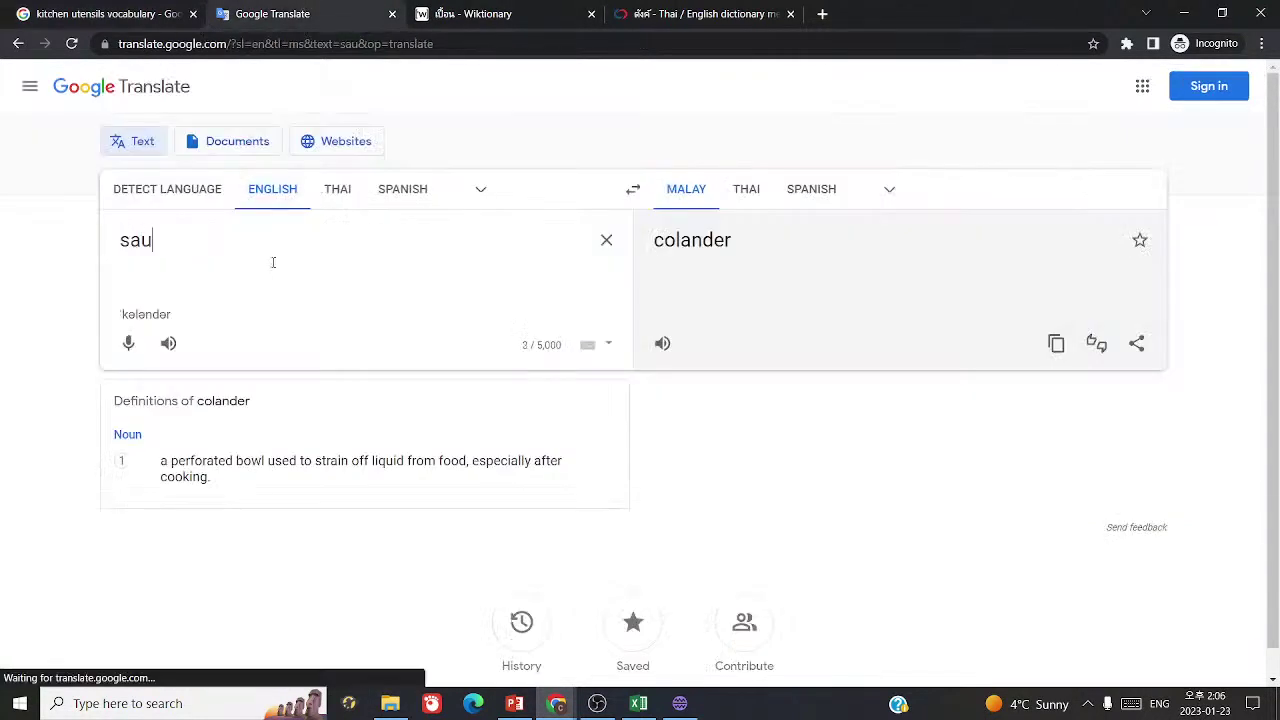
text(cer)
click(662, 246)
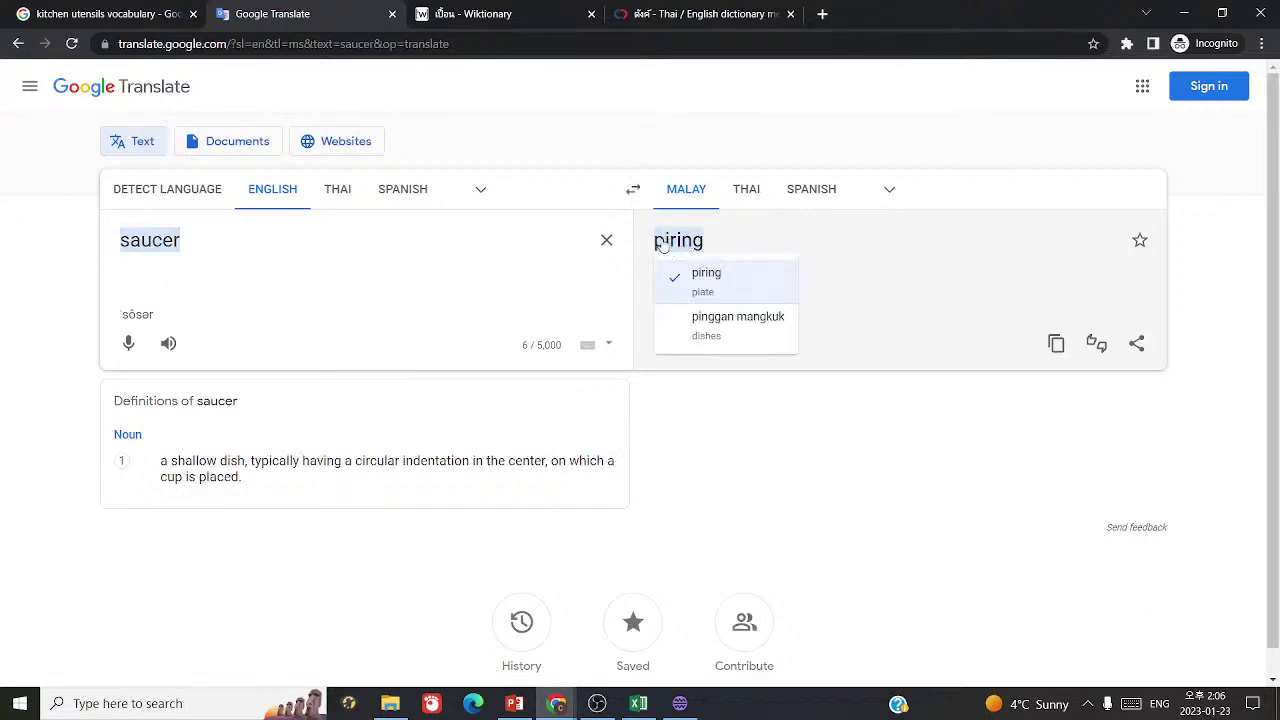
- Copy piring from the Malay translation and search the Excel word list for it
drag(662, 246, 714, 263)
key(ctrl+c)
key(alt+Tab)
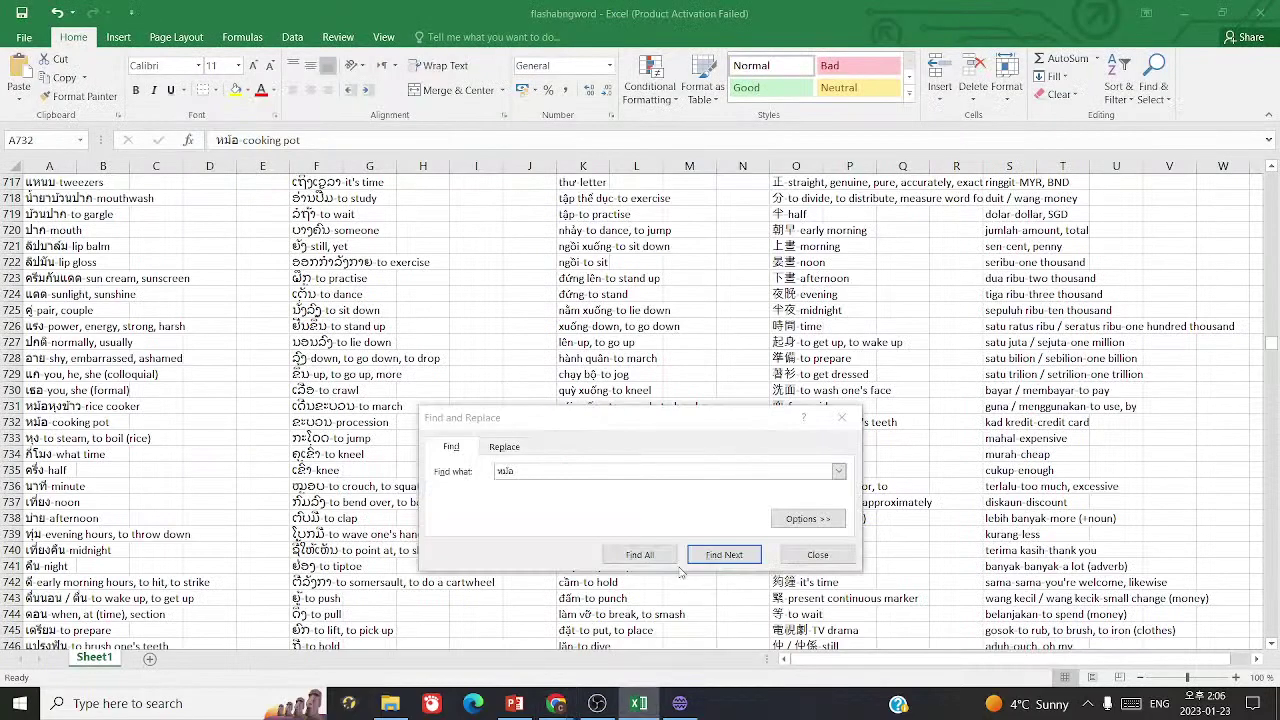
key(ctrl+v)
click(700, 580)
click(711, 553)
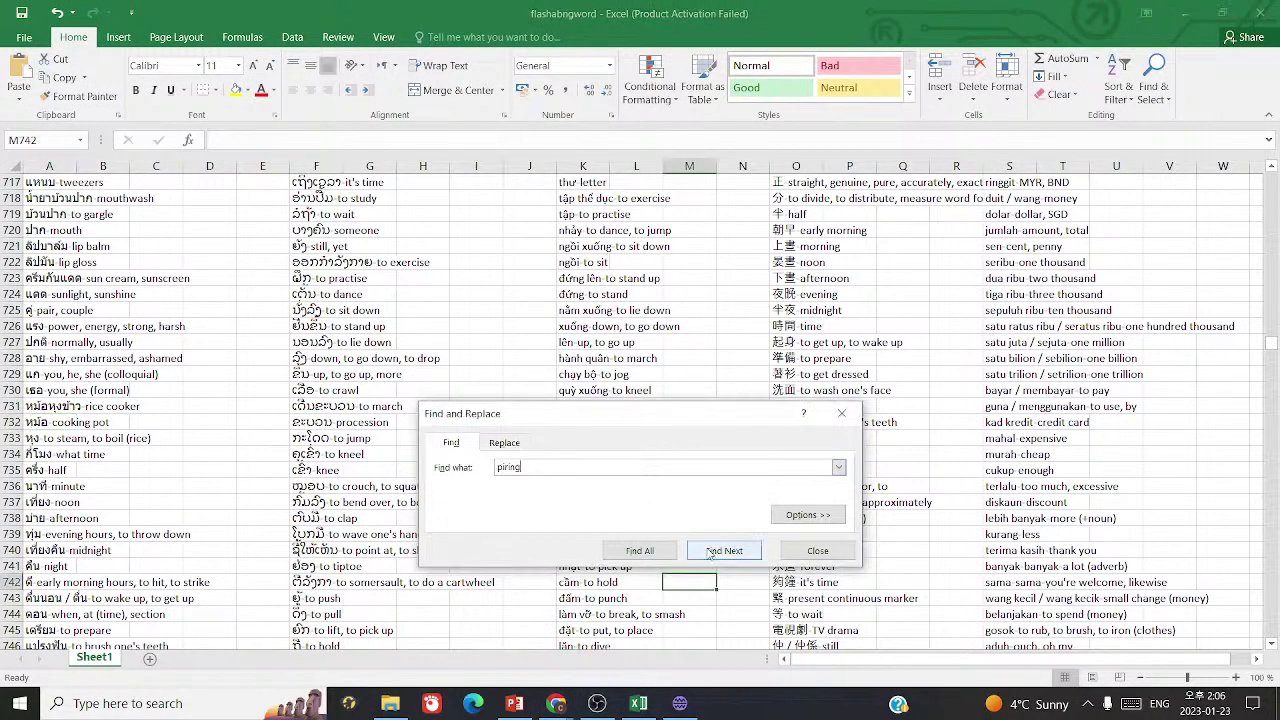
click(648, 400)
- Return to Google Translate, copy piring from the saucer translation again, and look it up on Wiktionary
mouse_move(556, 703)
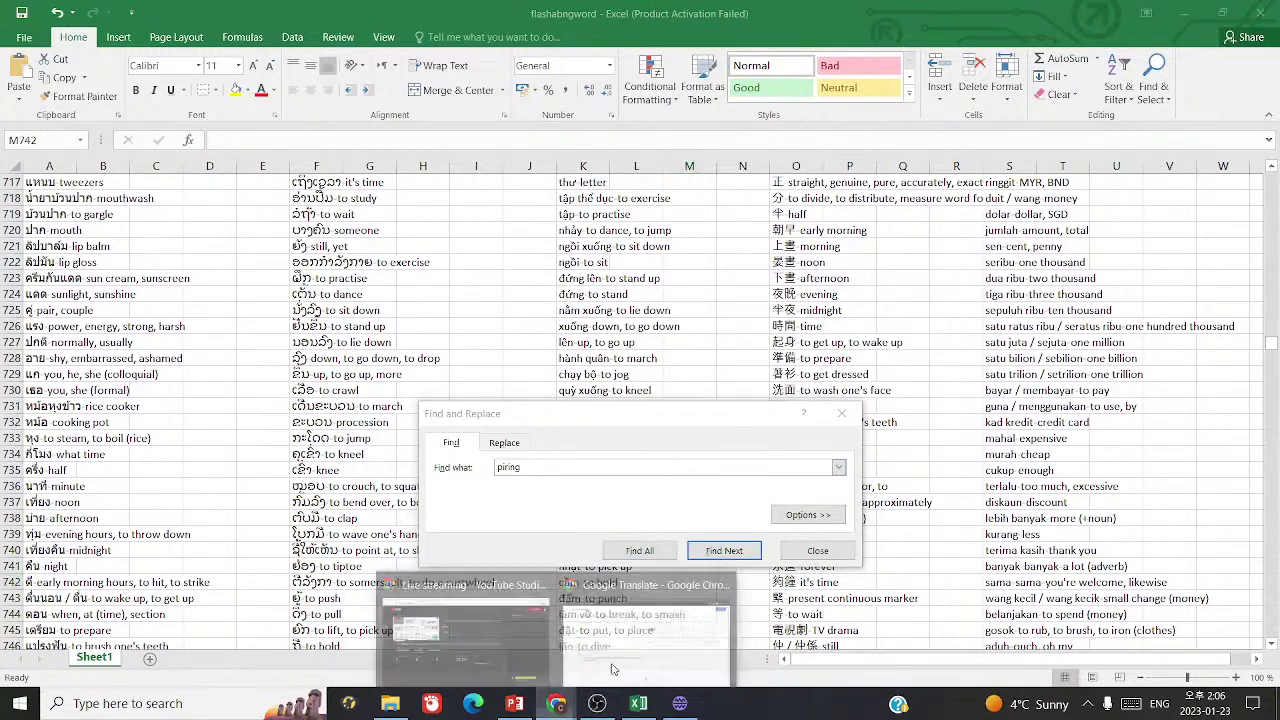
click(613, 668)
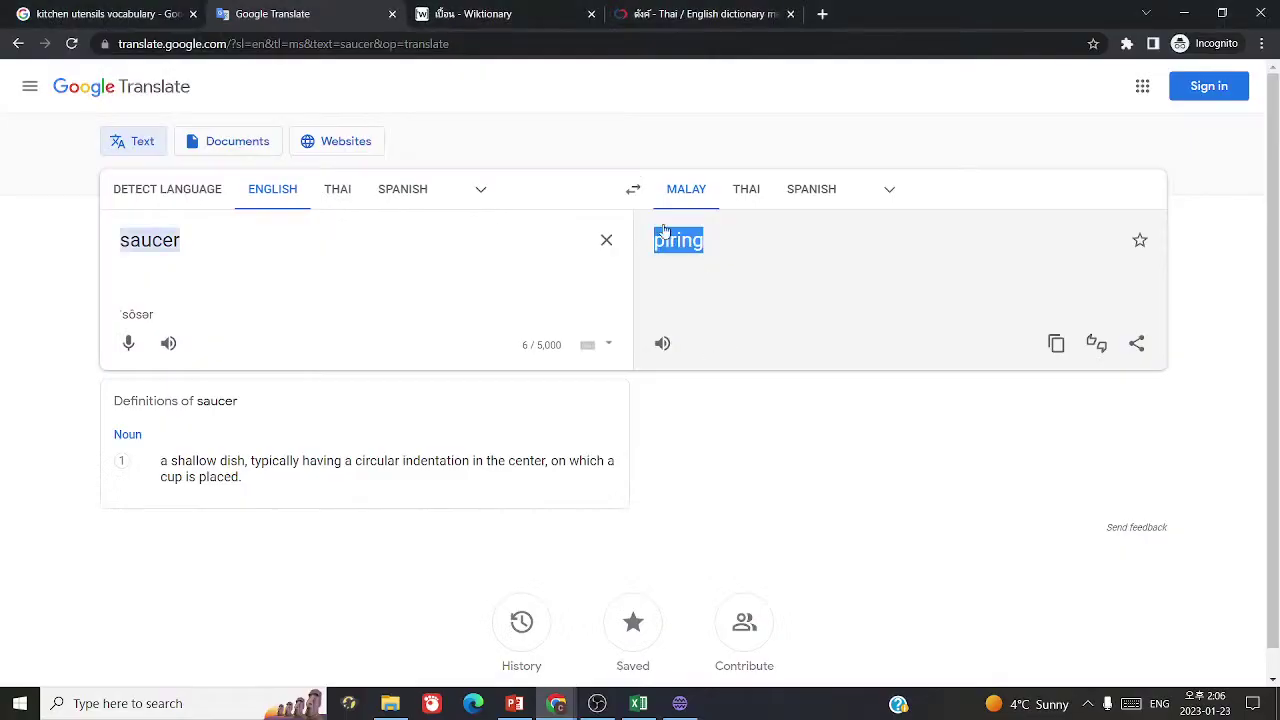
click(416, 271)
drag(654, 243, 757, 251)
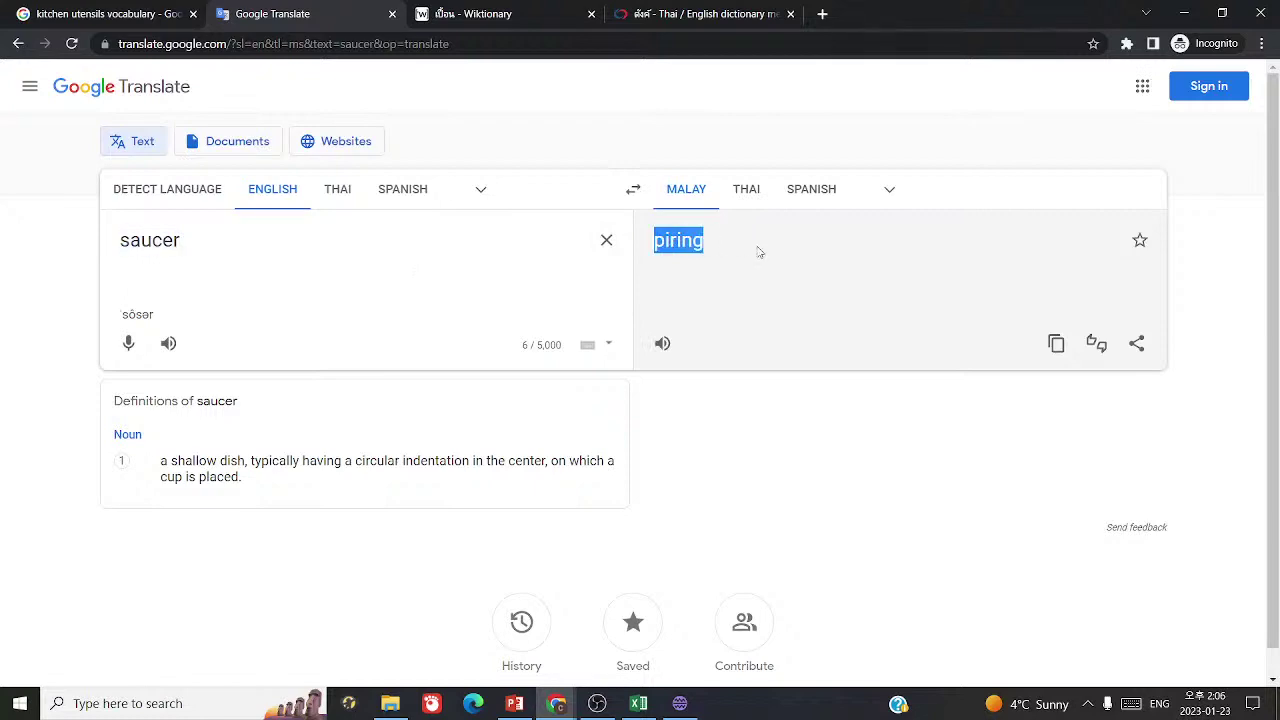
key(ctrl+c)
key(ctrl+Tab)
scroll(917, 71, up, 3)
click(1190, 97)
key(ctrl+v)
key(Return)
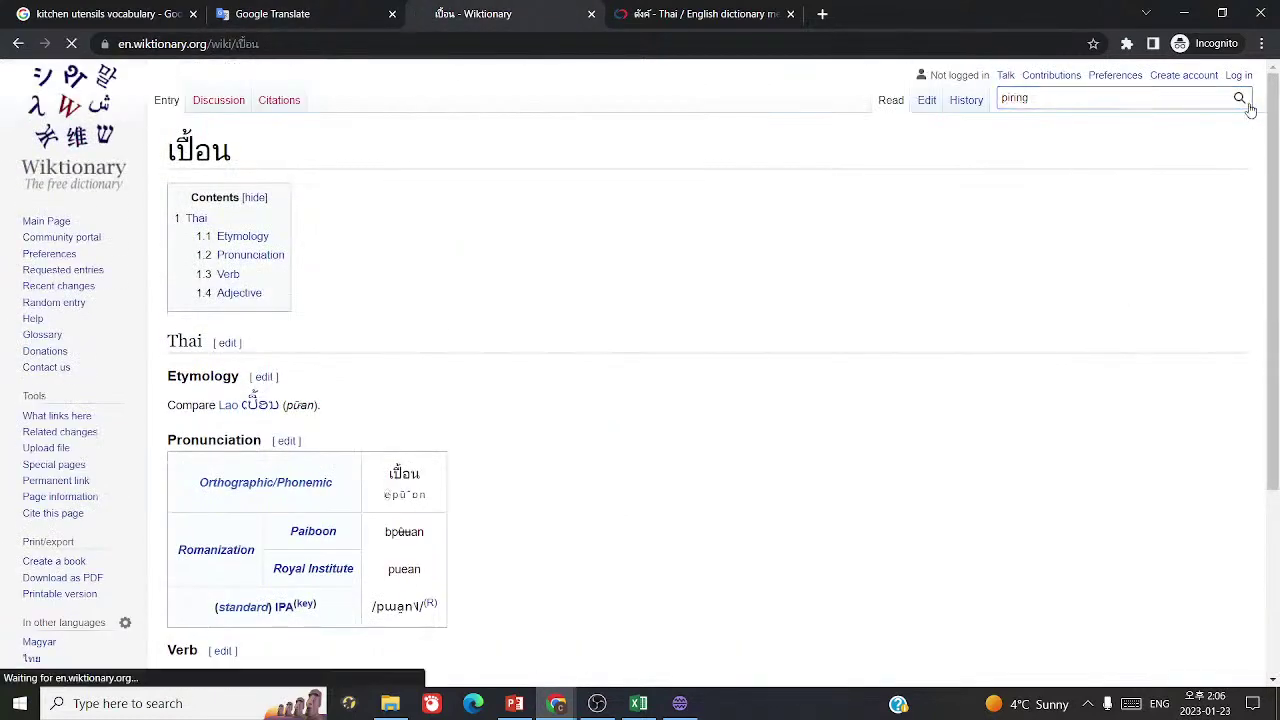
- Go to the Malay section of the piring entry and read its noun and classifier meanings
scroll(826, 486, down, 5)
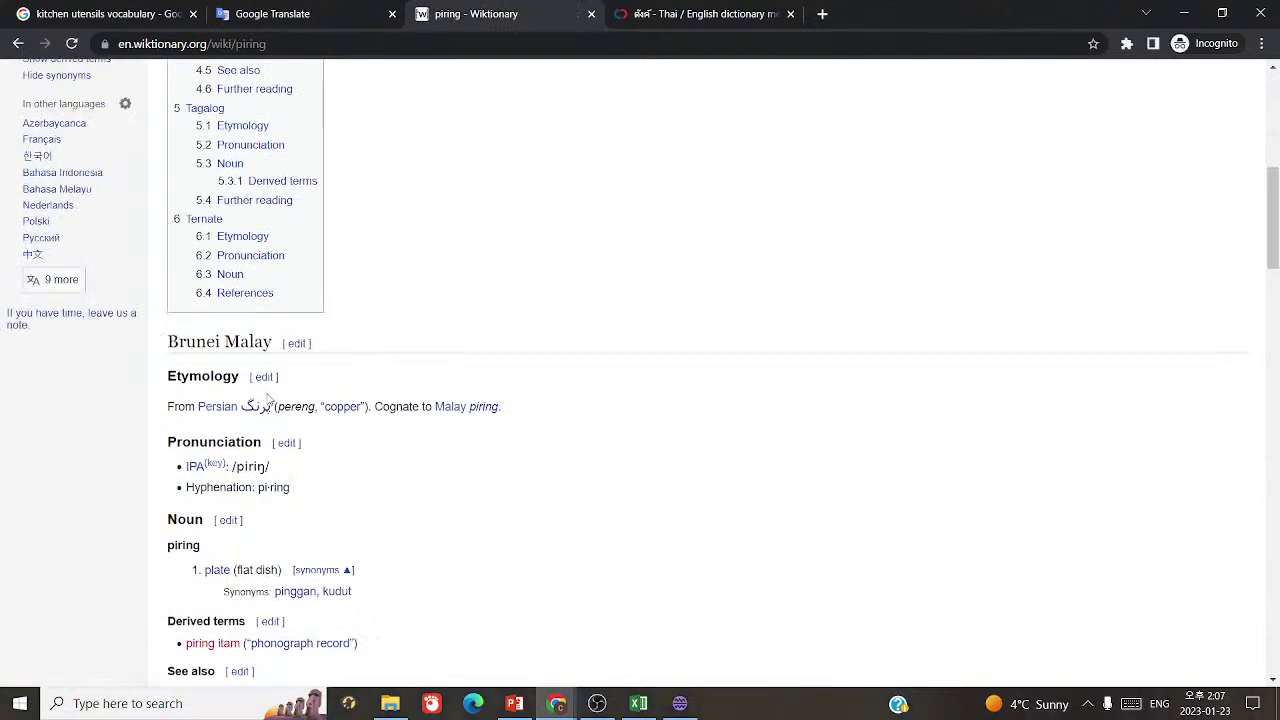
scroll(197, 119, up, 2)
click(200, 95)
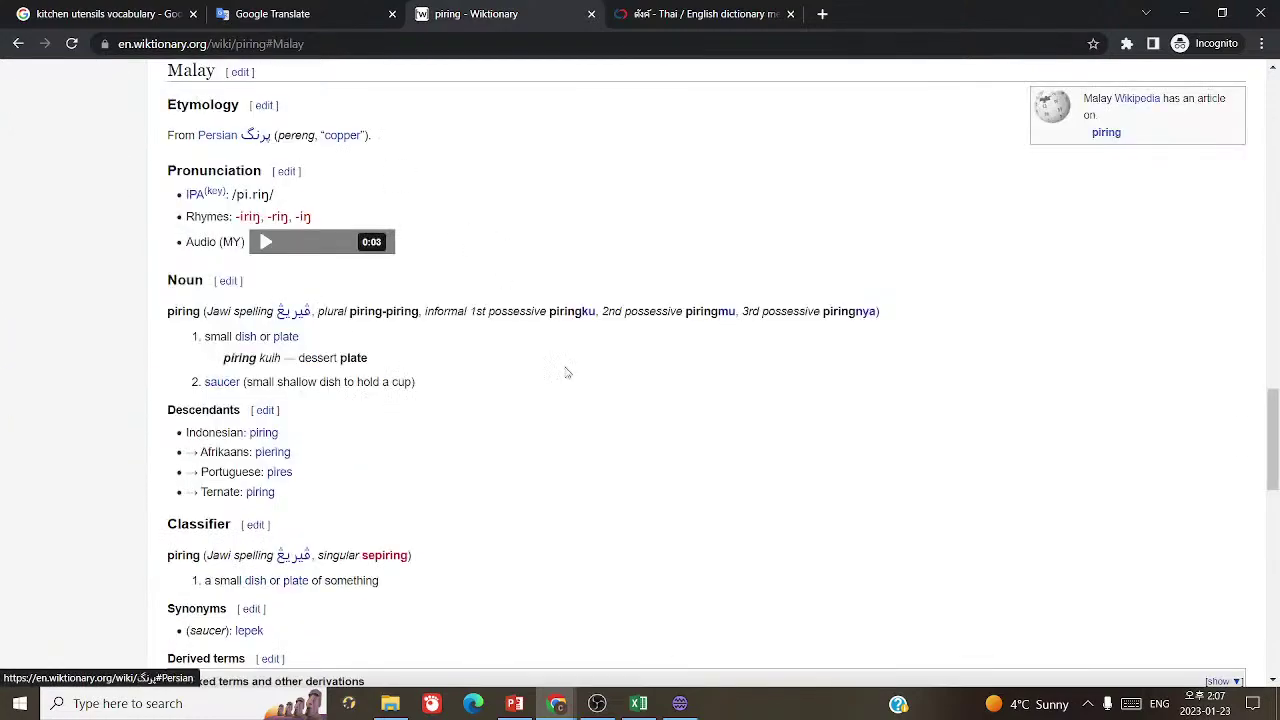
scroll(693, 527, down, 2)
- Switch to flashbang and open the deck's study mode from the card editor
click(680, 703)
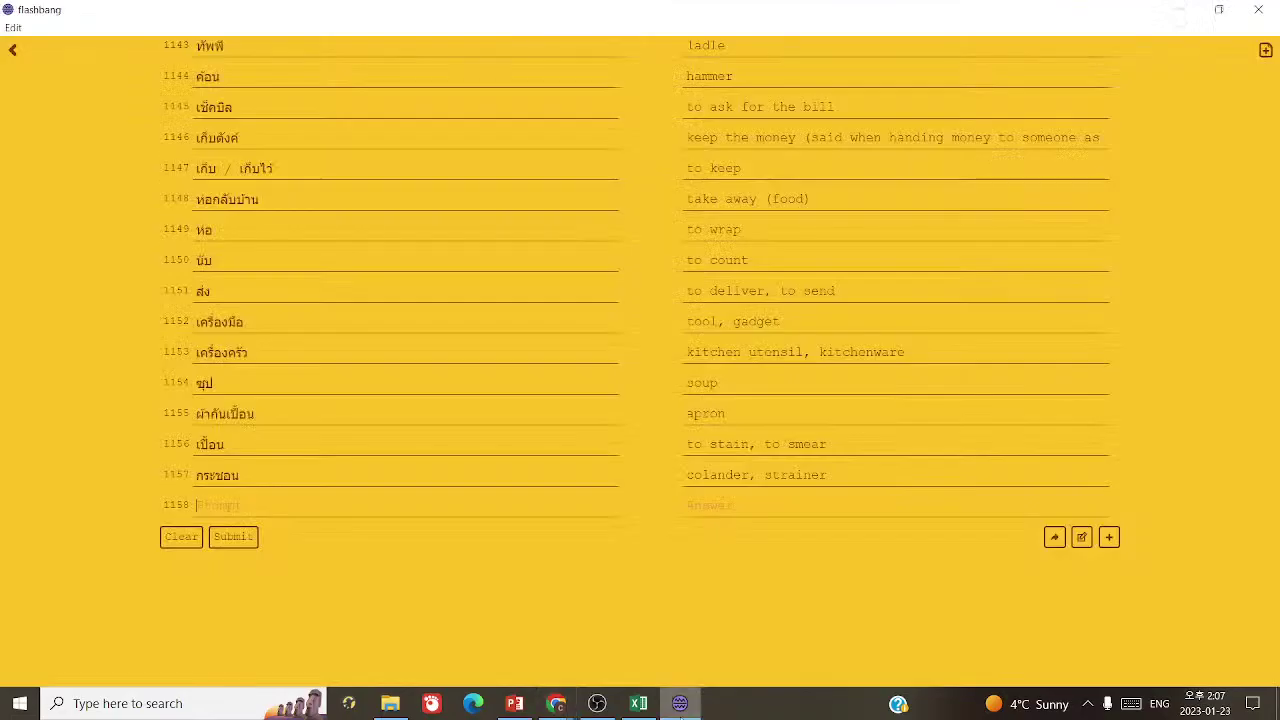
click(1054, 537)
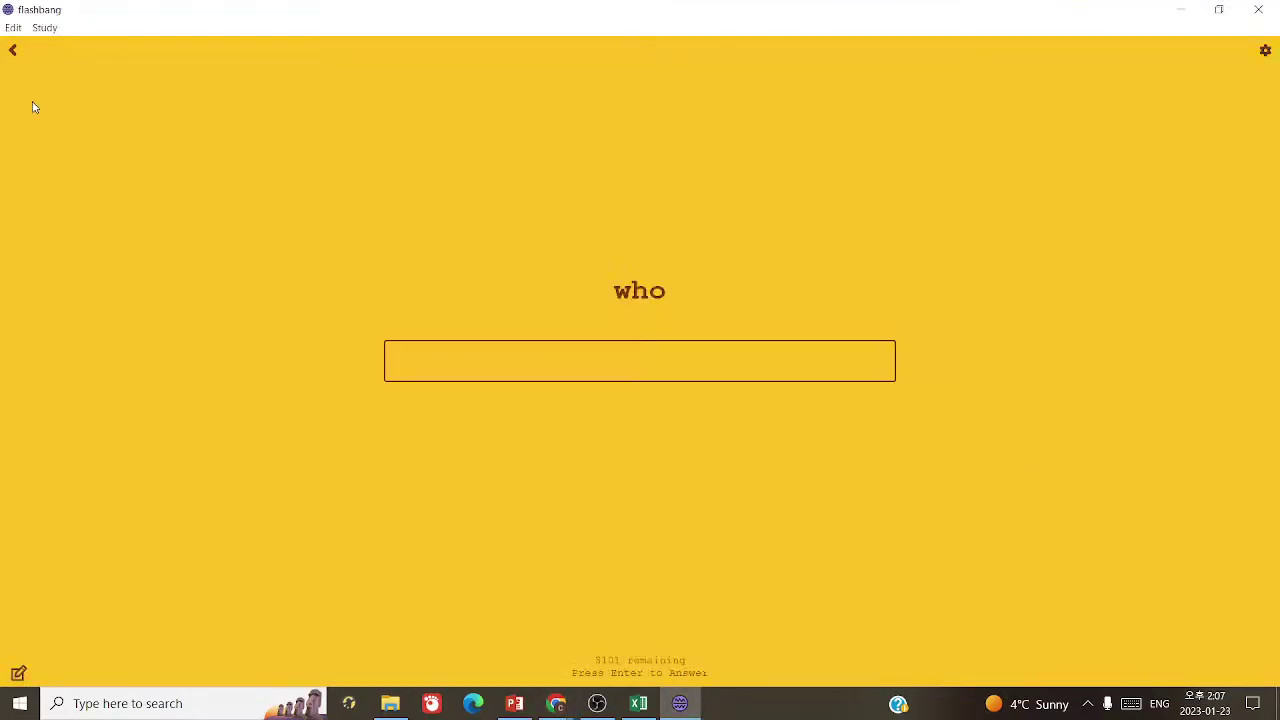
- Open the Malay deck's card editor and add a card with prompt piring and answer "small plate, saucer"
click(12, 50)
click(717, 328)
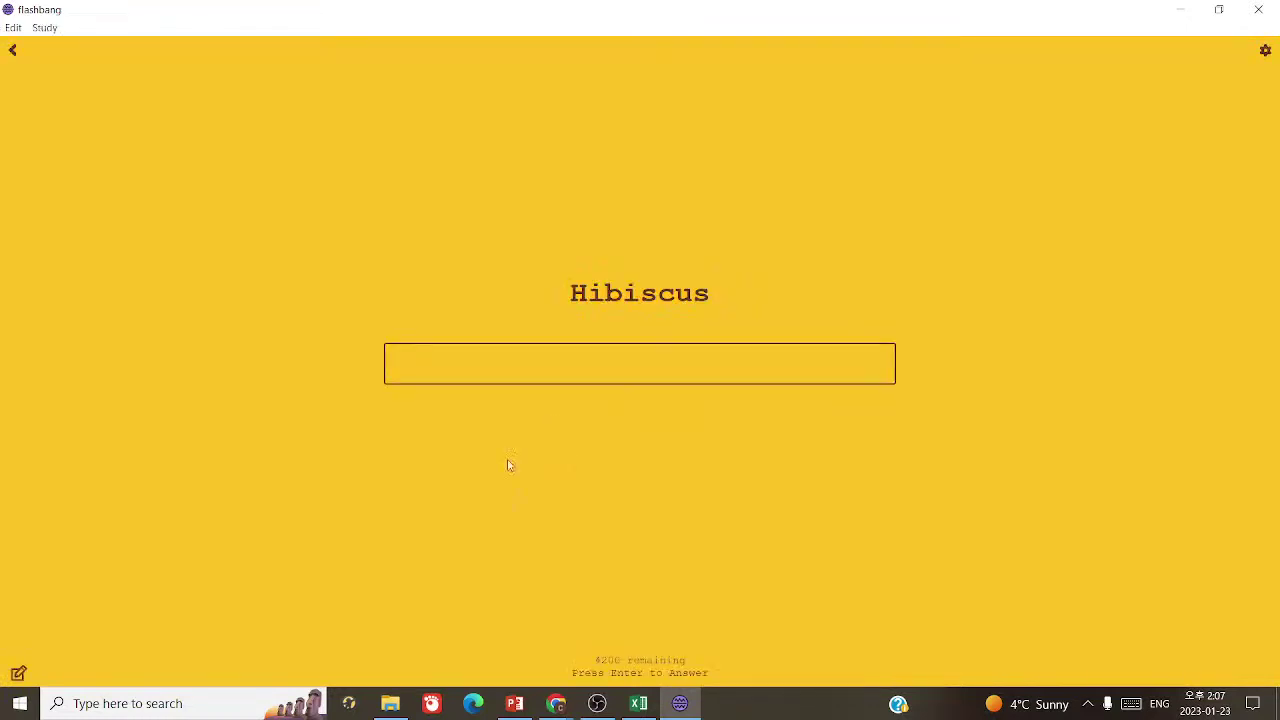
click(18, 675)
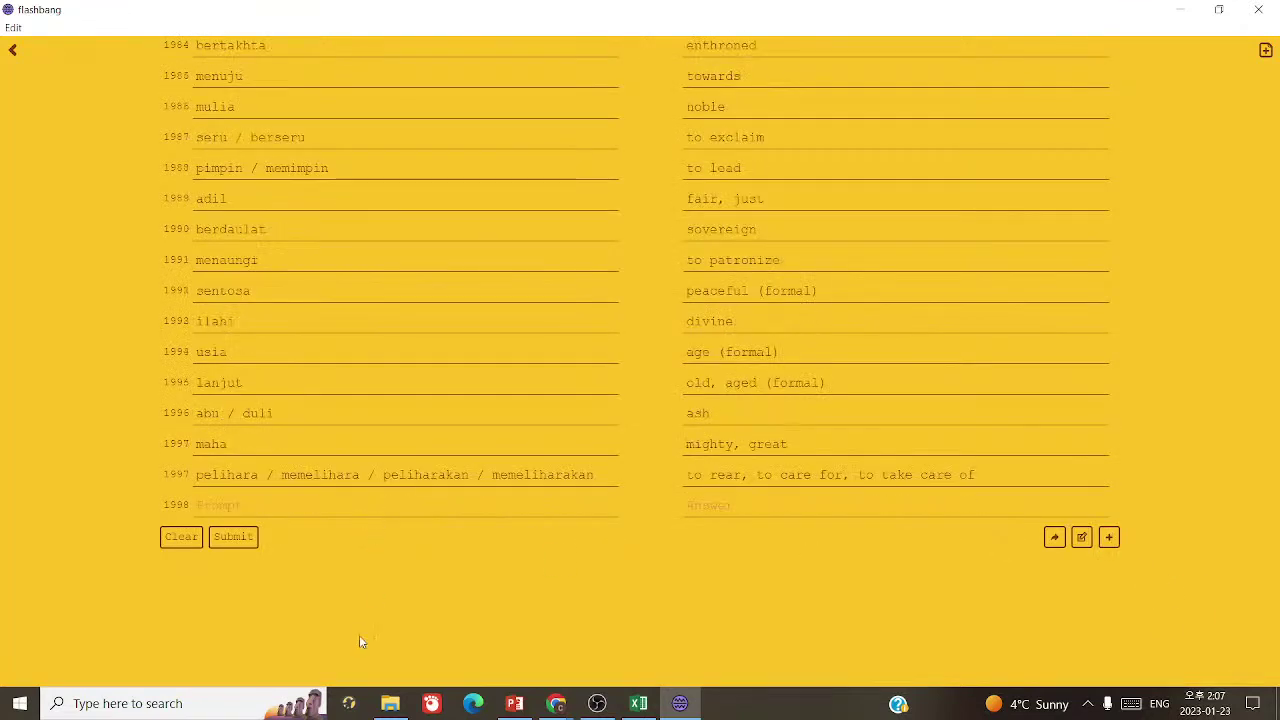
text(piring)
click(725, 503)
text(small plate, saucer)
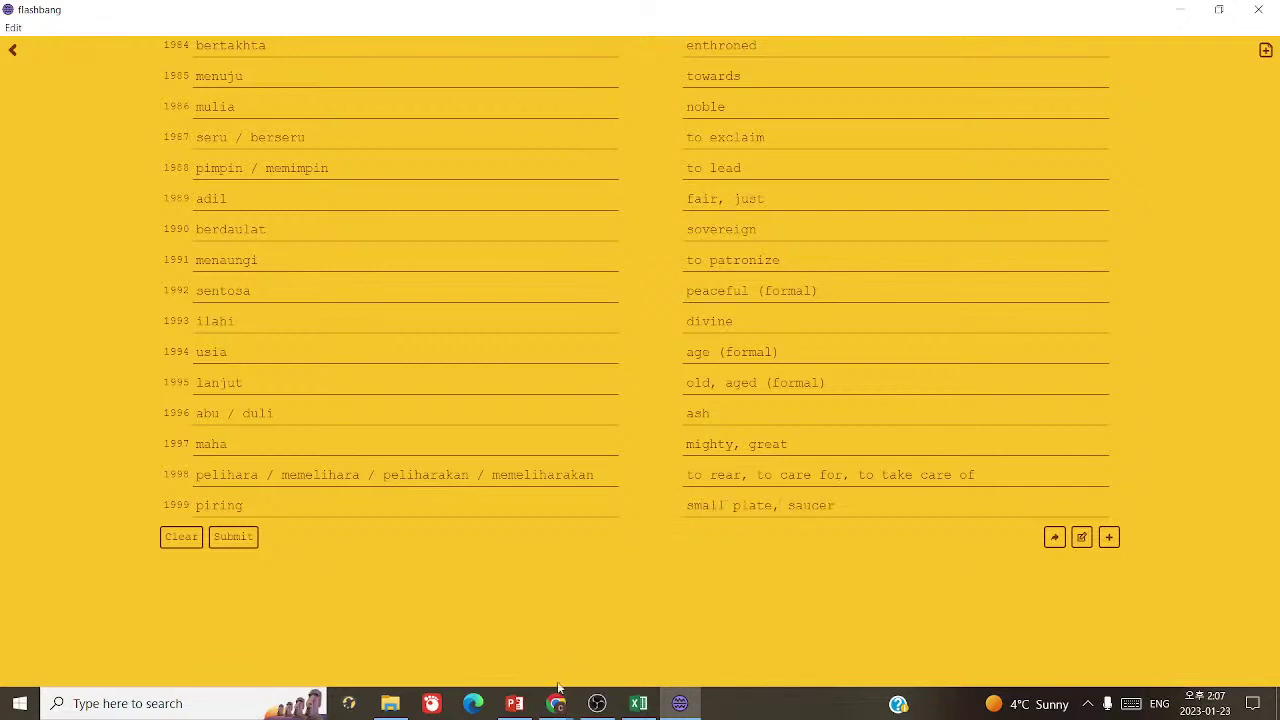
- Recheck the piring definition on Wiktionary, change the card's answer to "small dish or plate, saucer" in flashbang, and save the deck
click(556, 700)
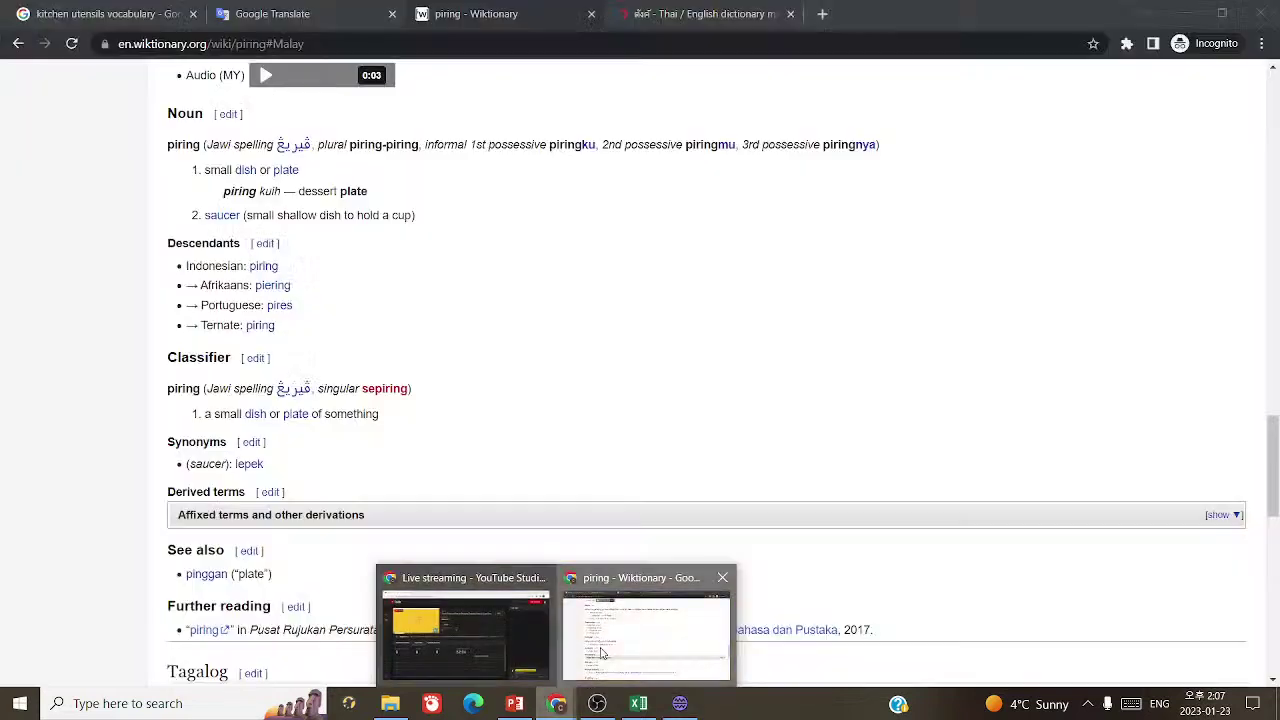
click(646, 628)
click(679, 703)
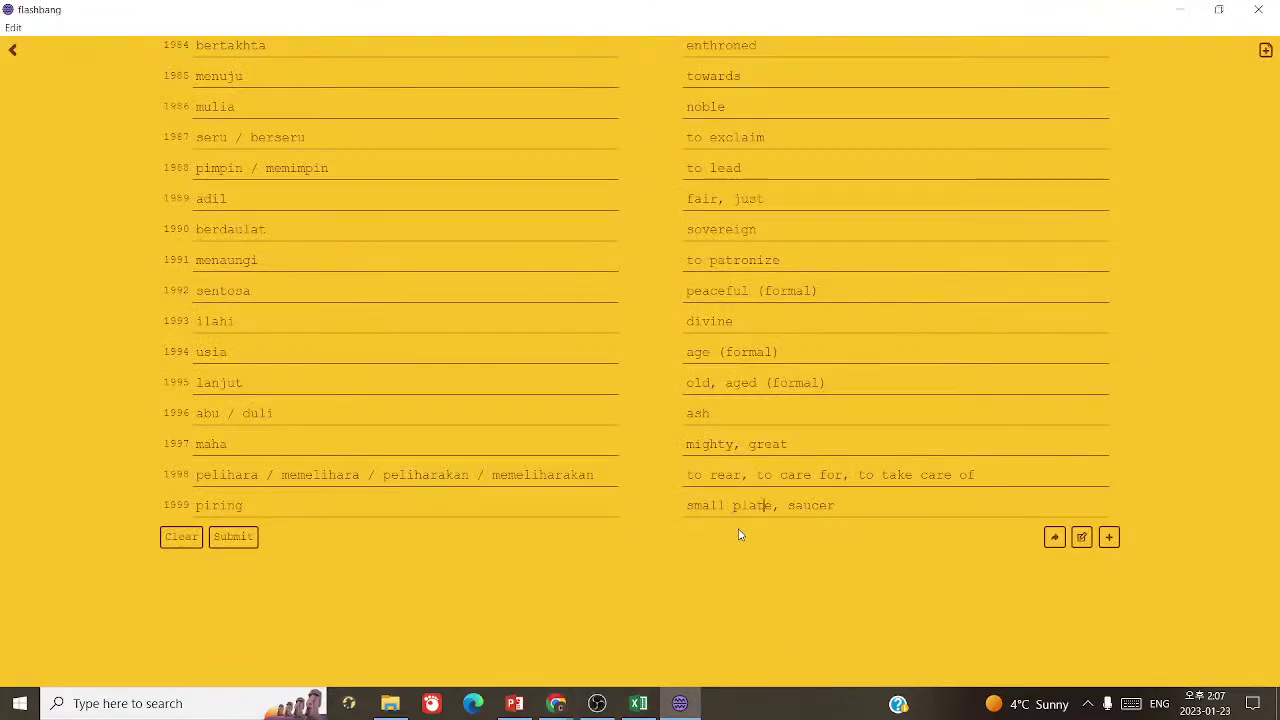
key(BackSpace)
key(BackSpace)
key(BackSpace)
key(BackSpace)
key(BackSpace)
text(dish or place)
key(BackSpace)
key(BackSpace)
text(te)
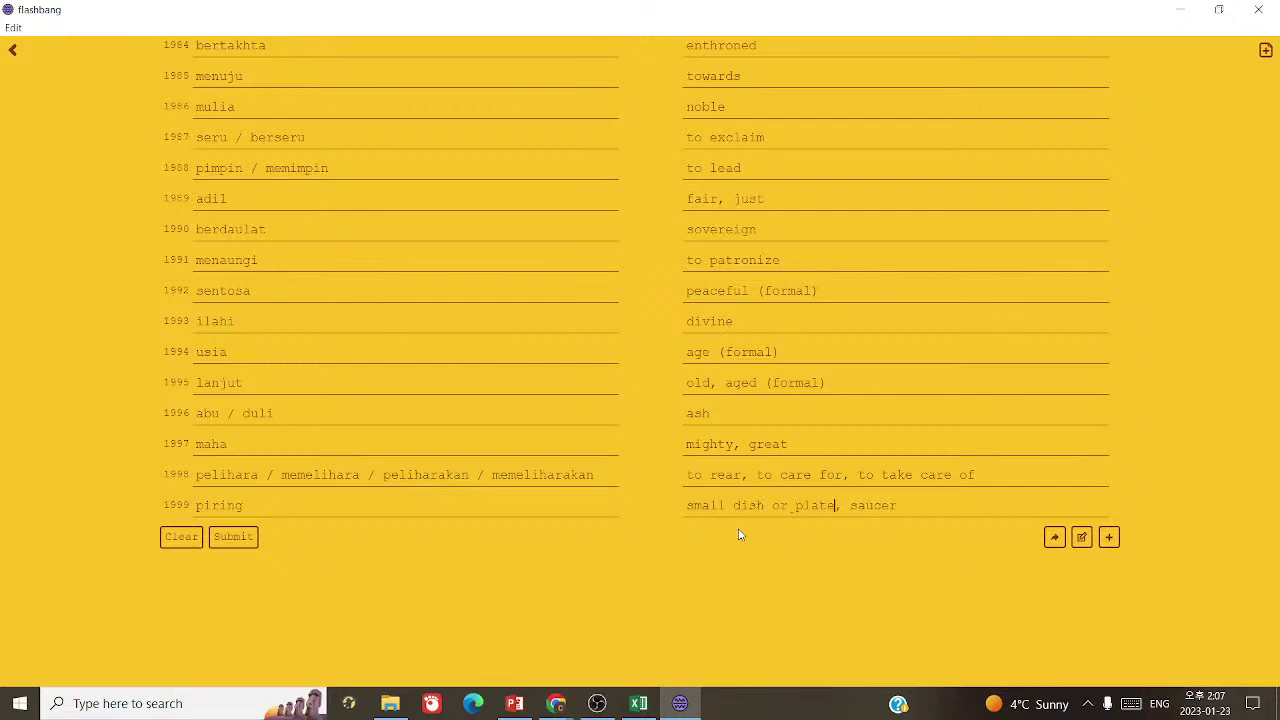
click(231, 538)
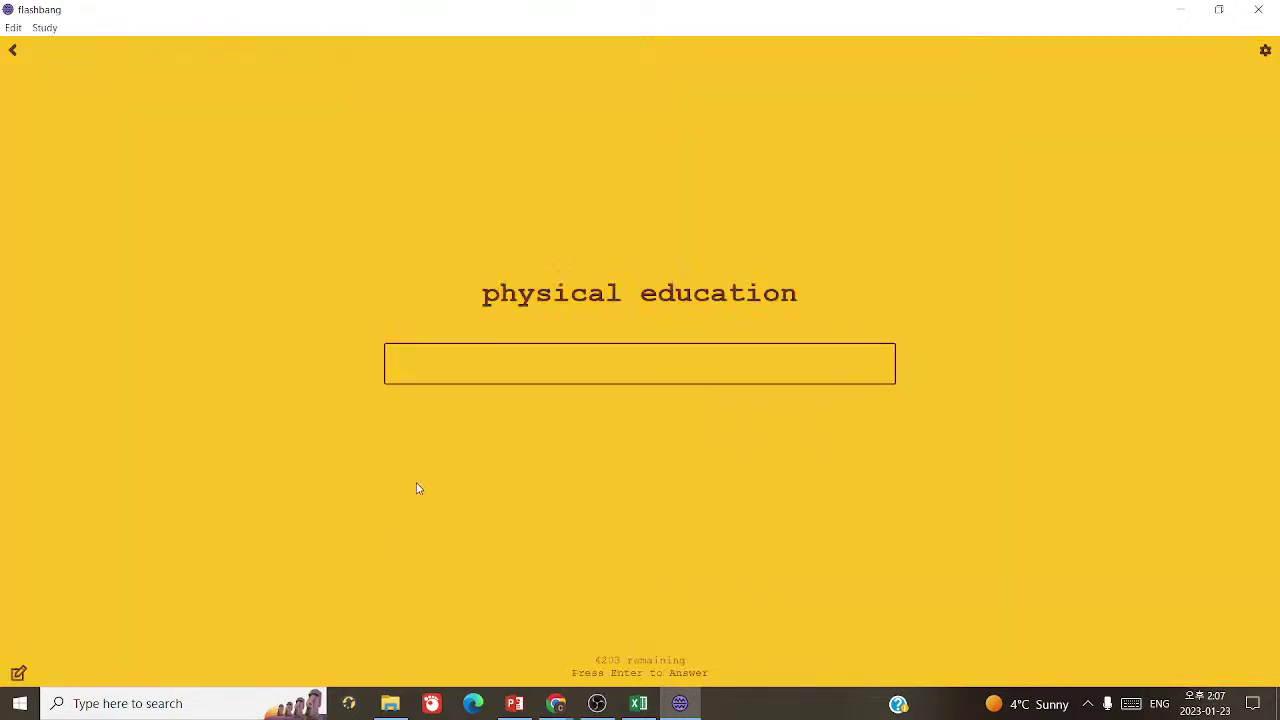
- Reopen the Malay deck's card editor and check the piring card at the end of the list
click(15, 56)
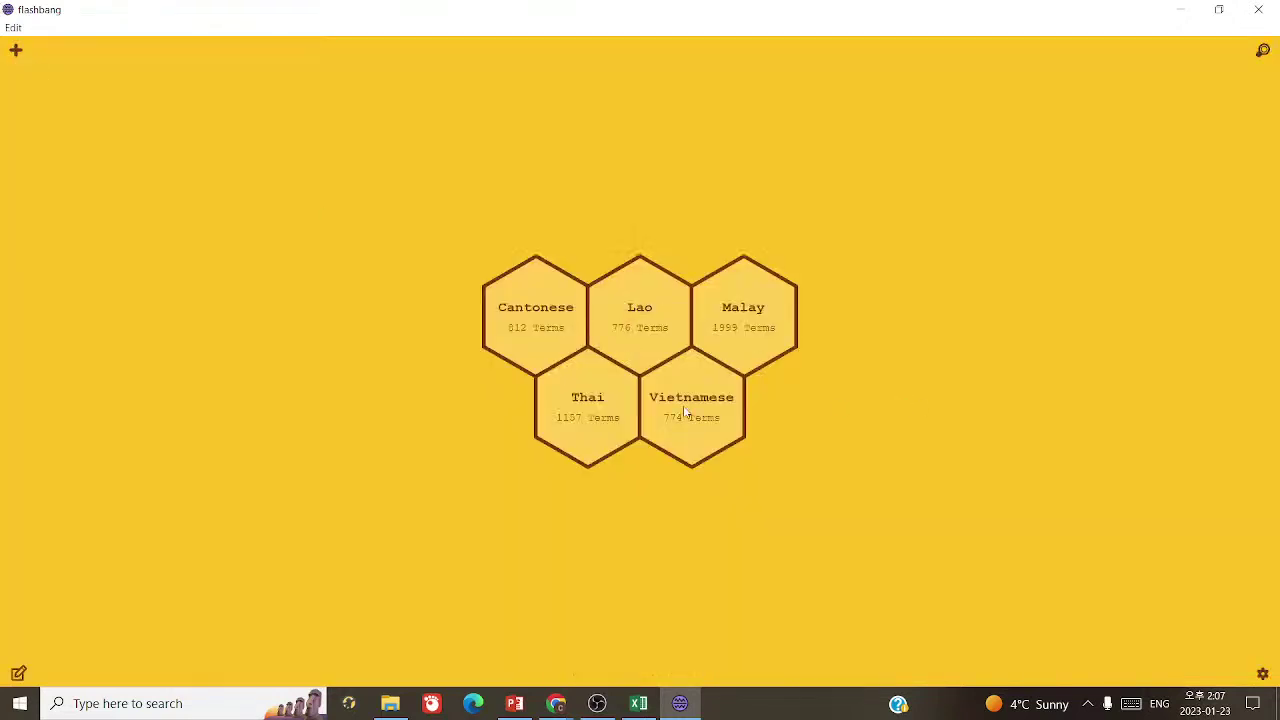
click(760, 309)
click(22, 672)
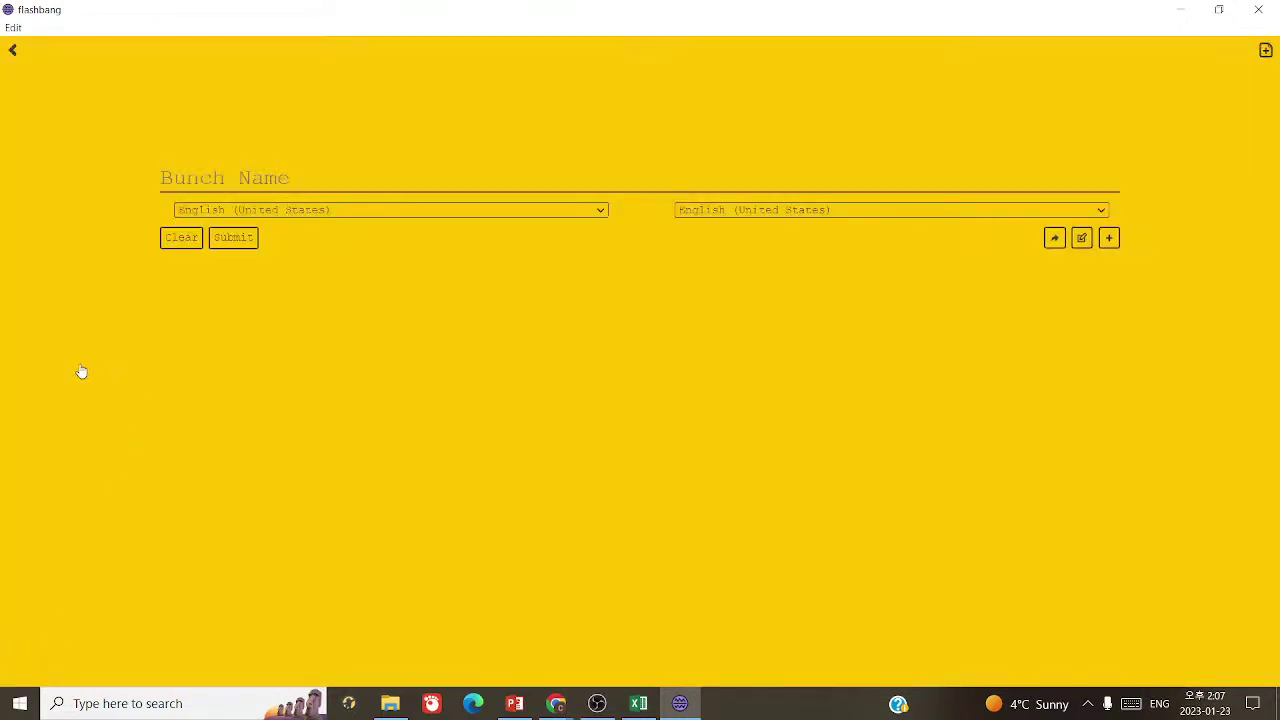
key(End)
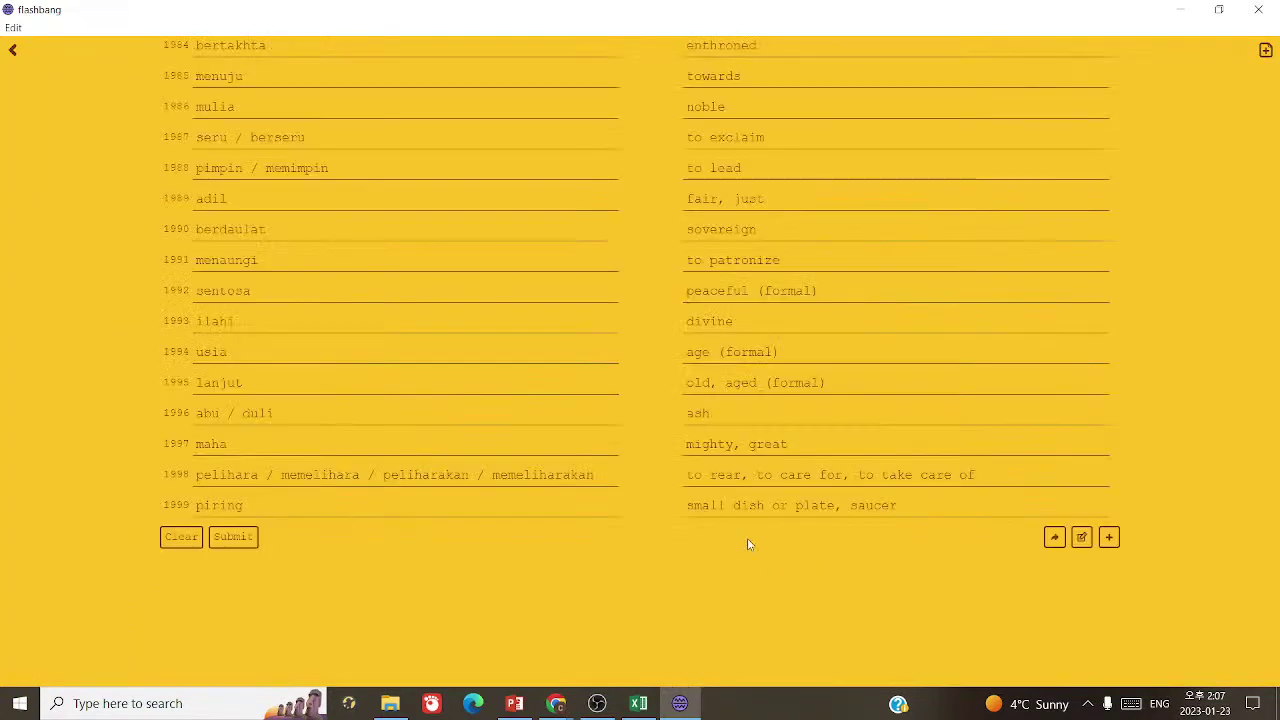
- Leave the Malay deck, open the Thai deck's card editor, and add a blank card at the end
click(11, 50)
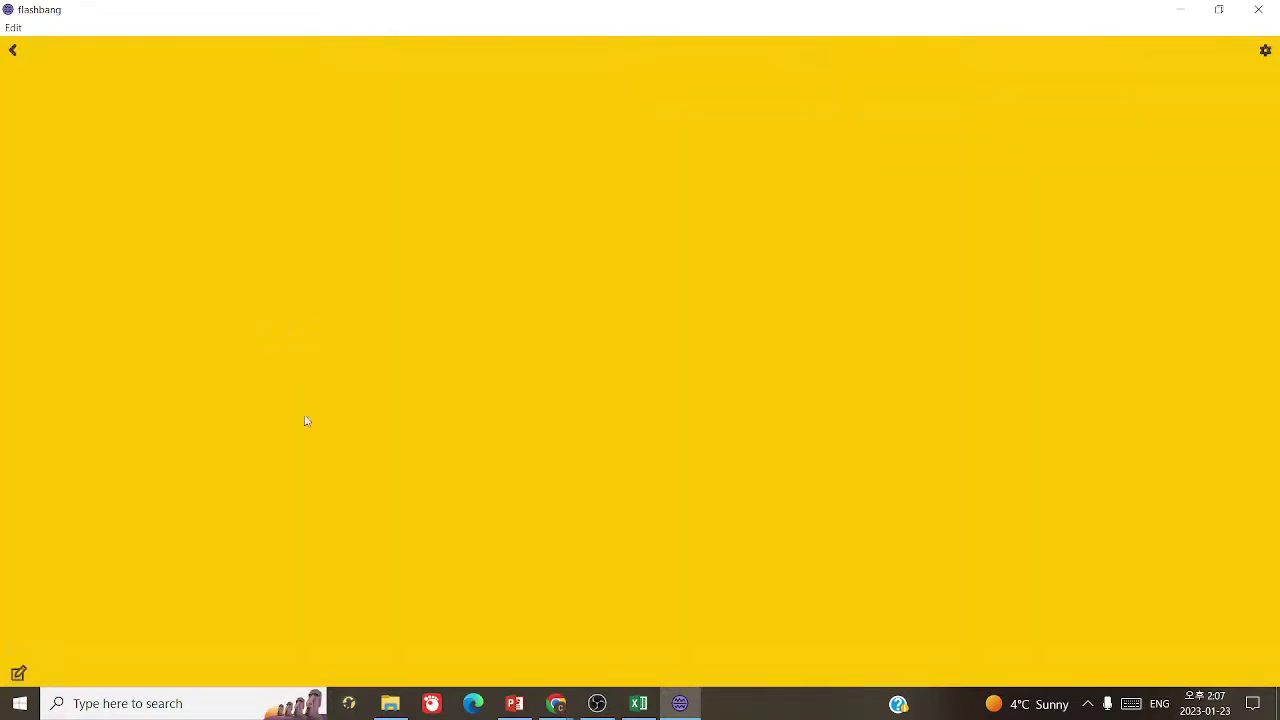
click(13, 47)
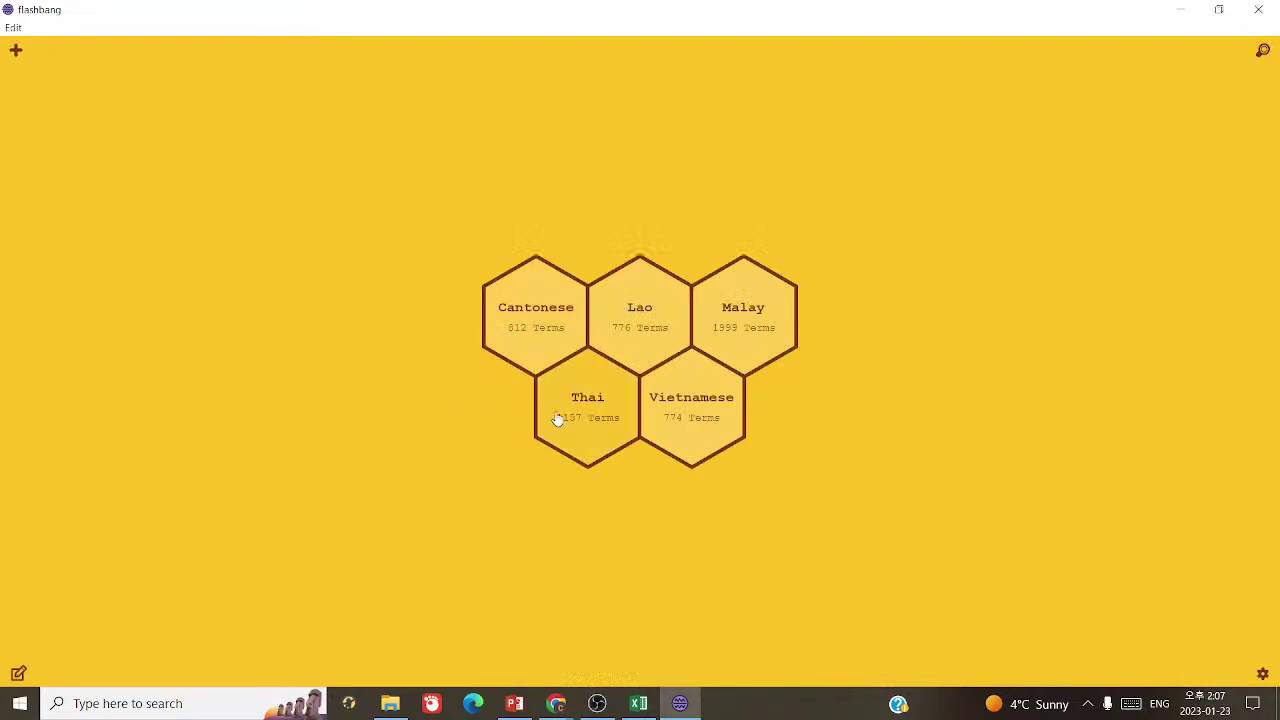
click(560, 420)
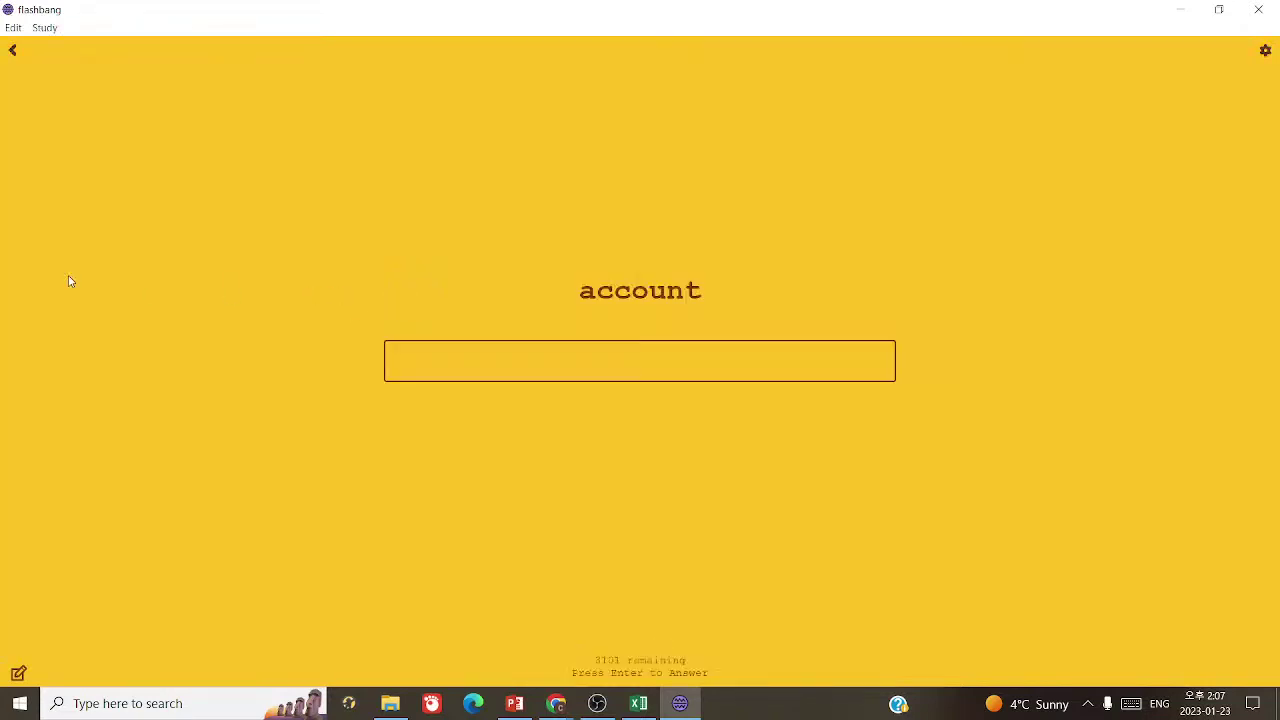
click(18, 674)
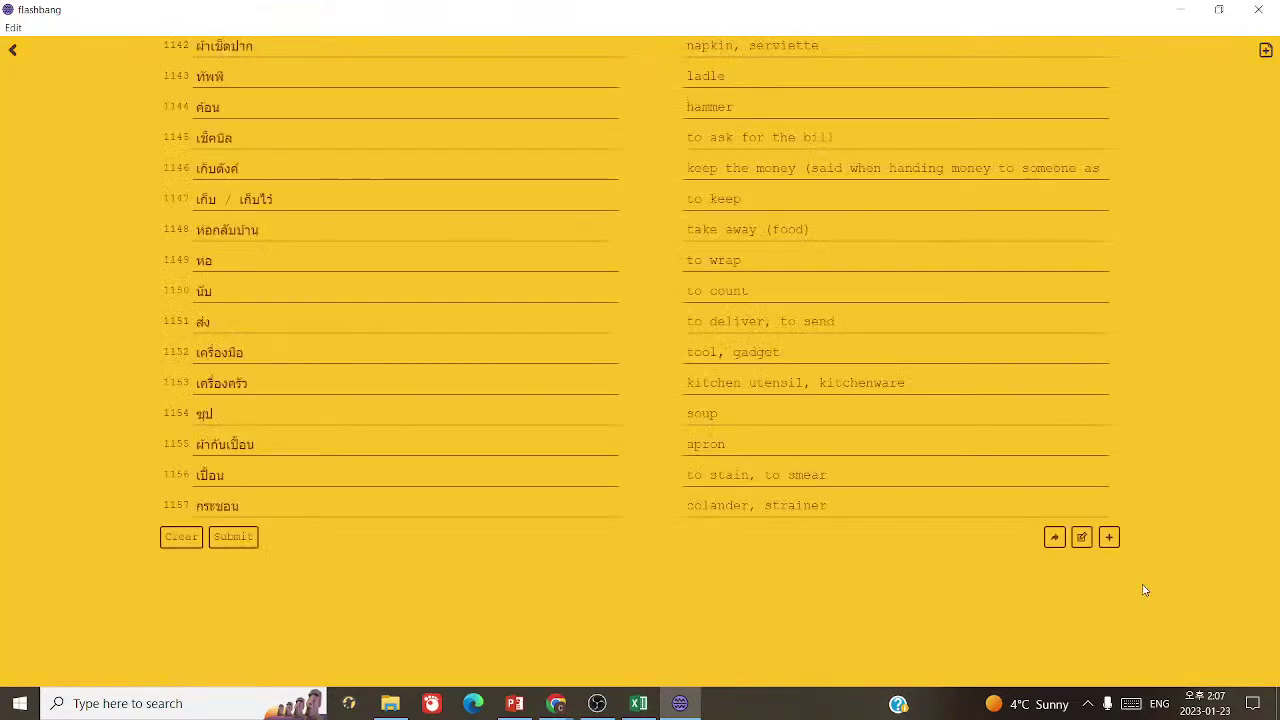
click(1108, 537)
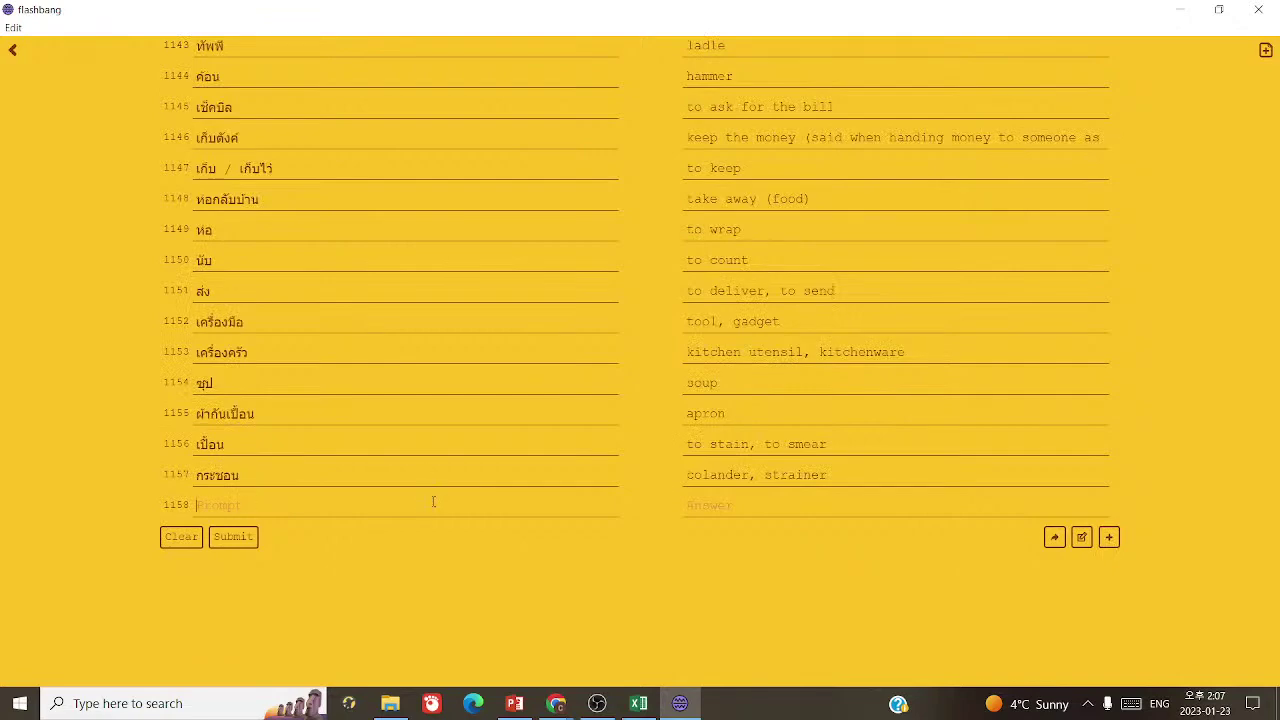
- Check the kitchen utensils picture in the browser and translate skimmer from English into Thai in Google Translate
click(556, 703)
click(100, 13)
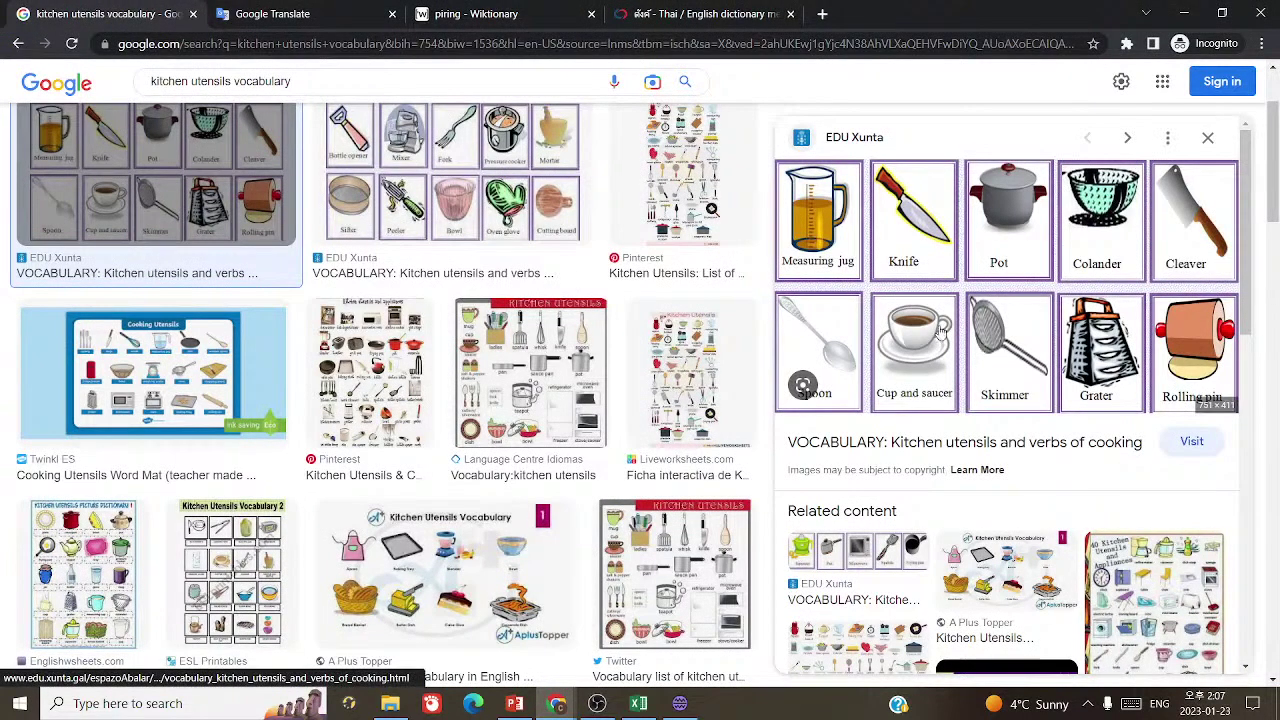
click(349, 6)
double_click(243, 262)
text(s)
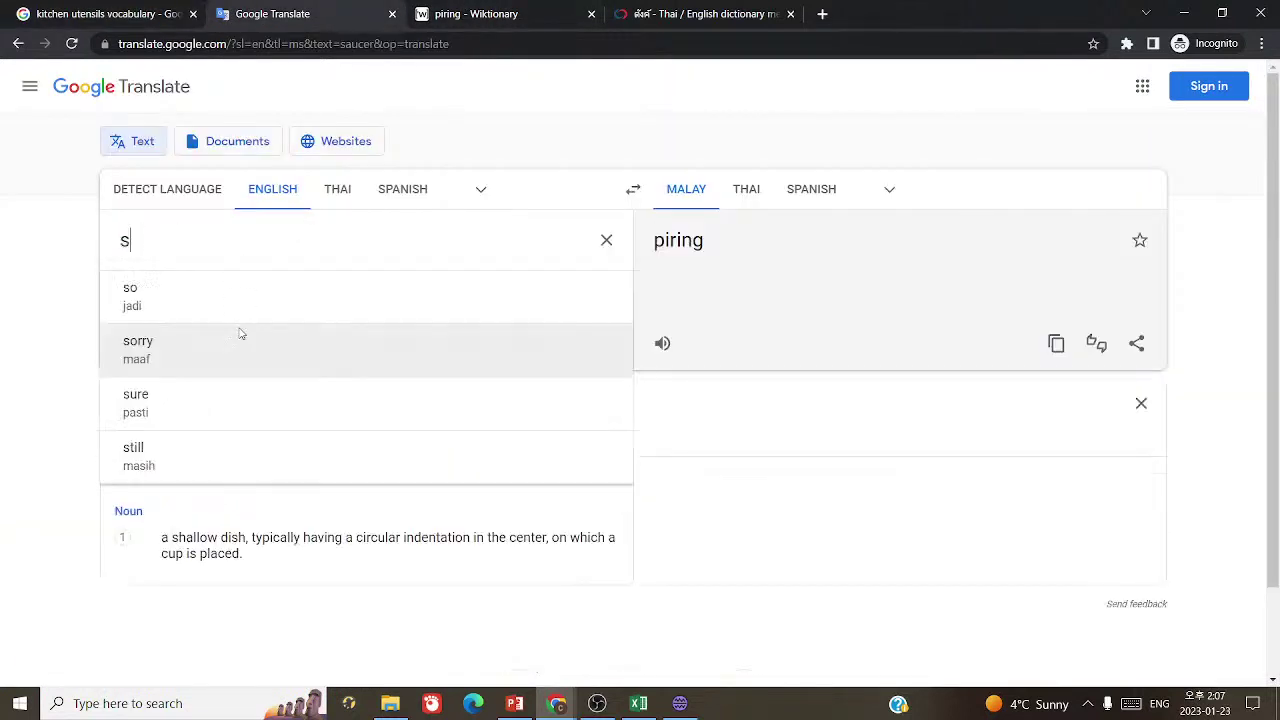
text(kimmer)
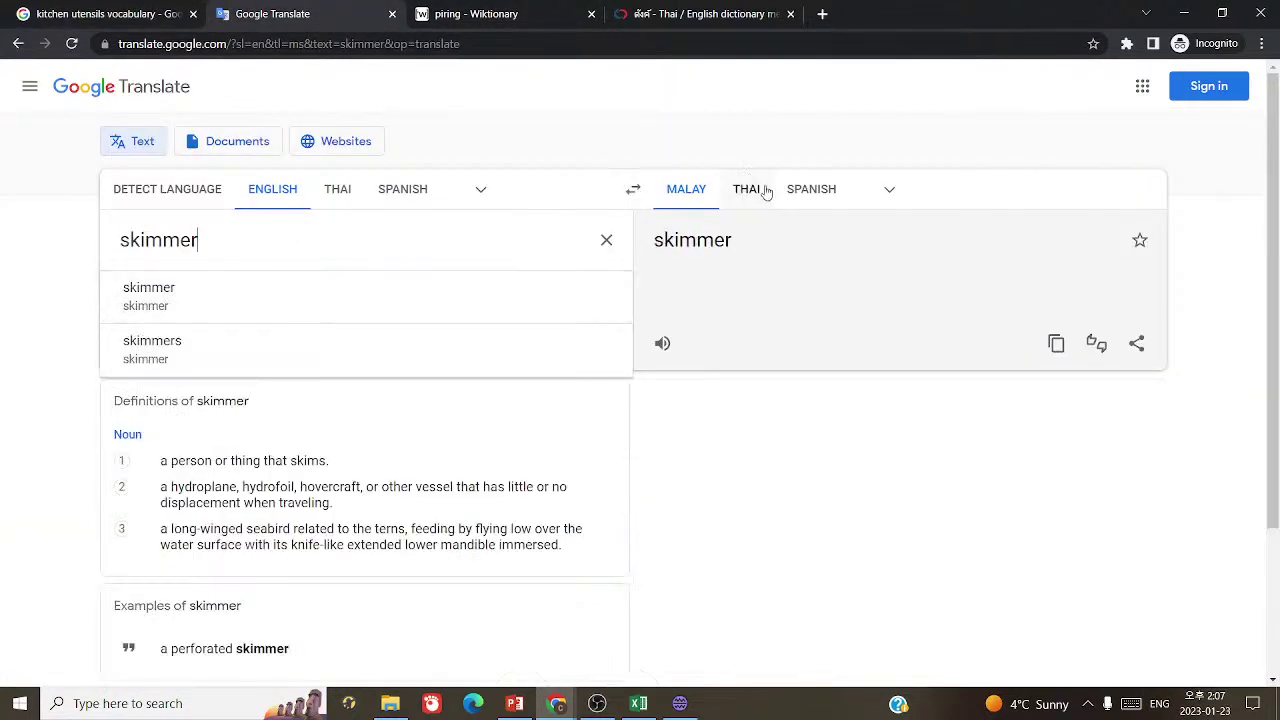
click(762, 191)
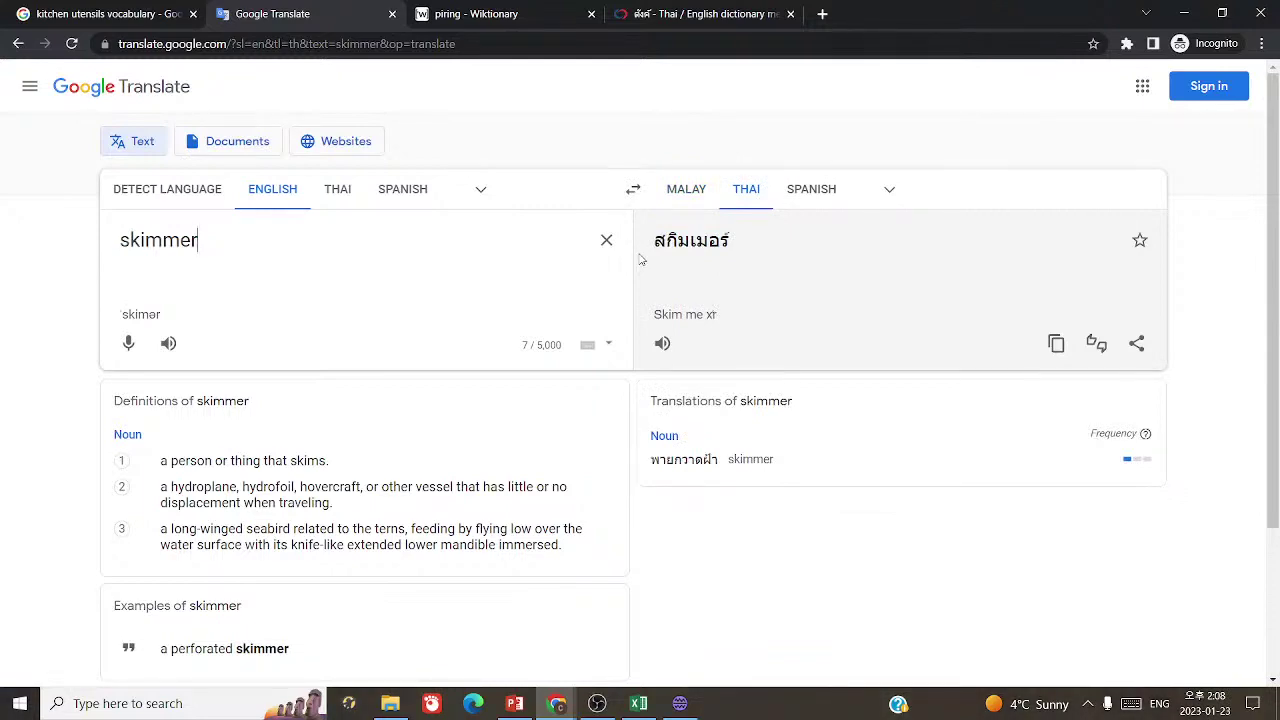
- Copy the Thai translation สกิมเมอร์, search Google Images for it, and return to the kitchen utensils vocabulary results
drag(651, 250, 800, 257)
key(ctrl+c)
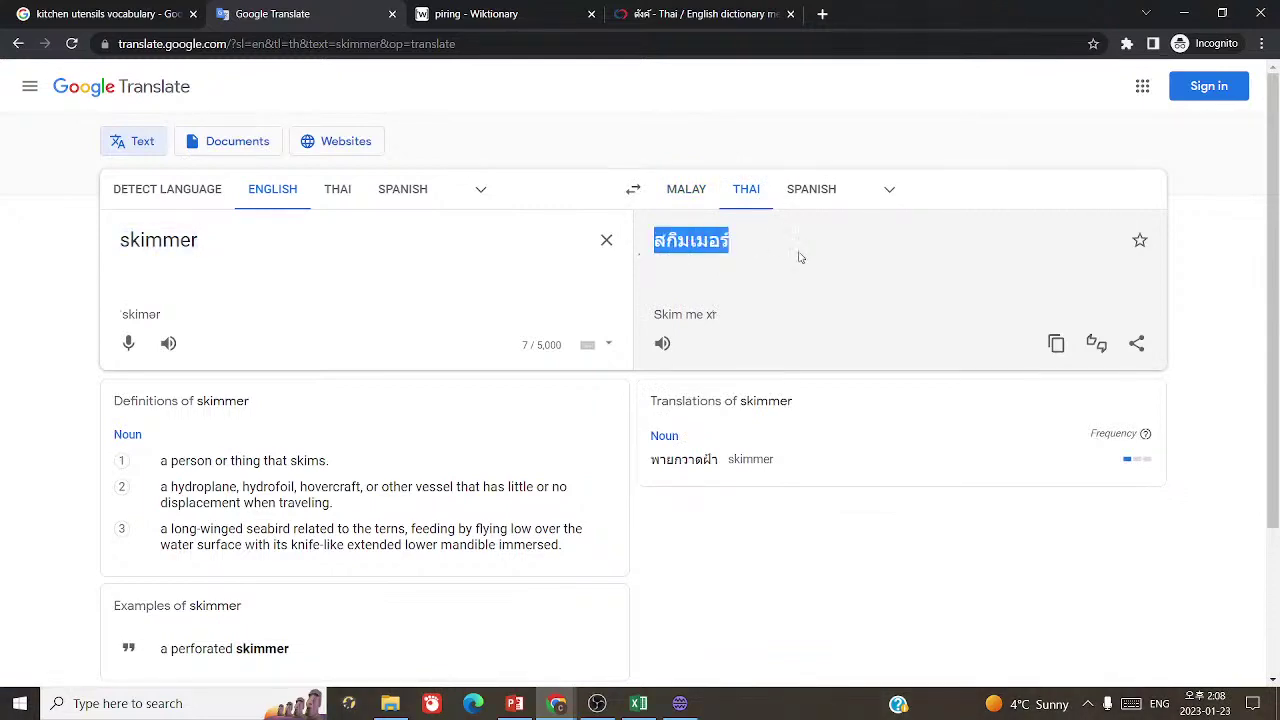
click(150, 13)
click(246, 80)
key(ctrl+a)
key(ctrl+v)
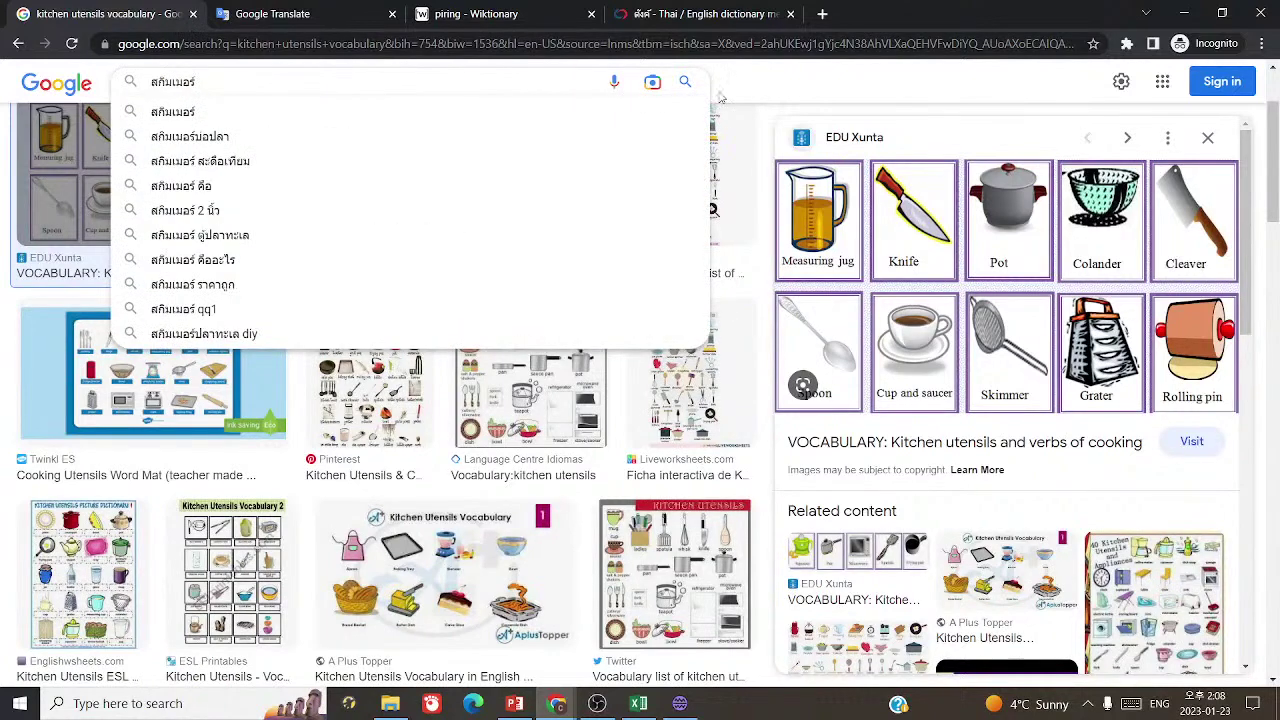
click(684, 82)
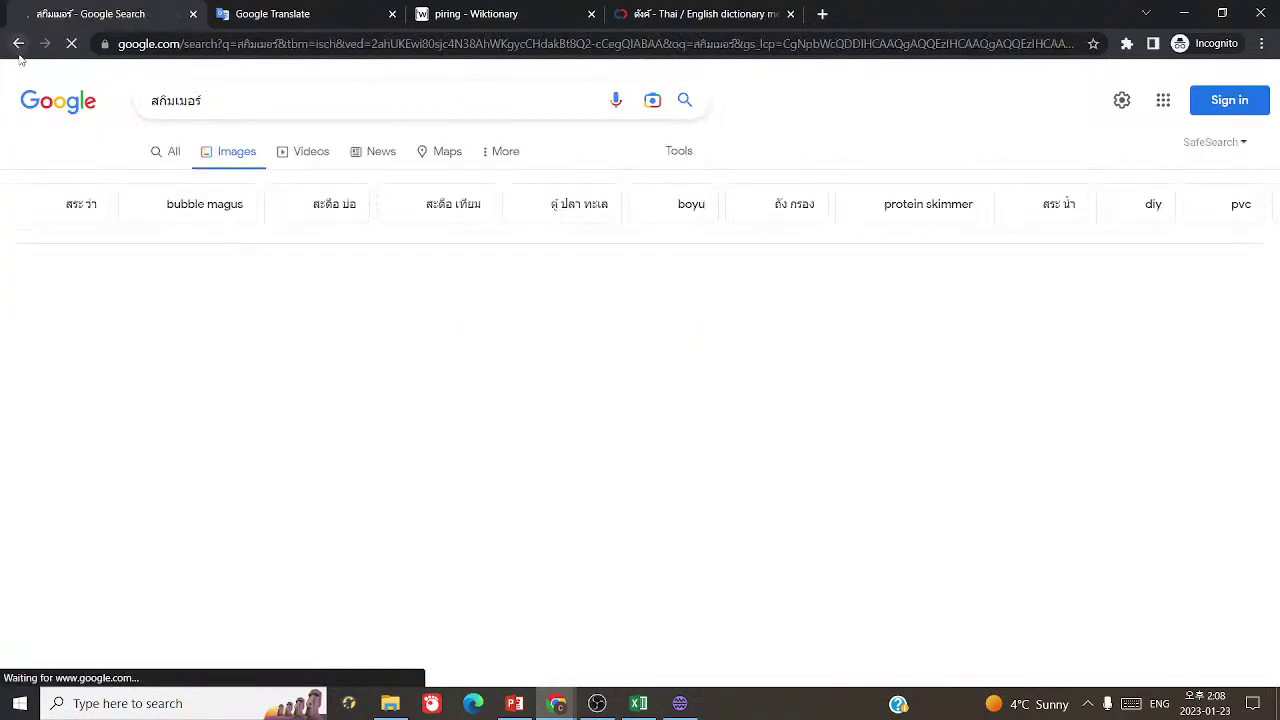
click(17, 45)
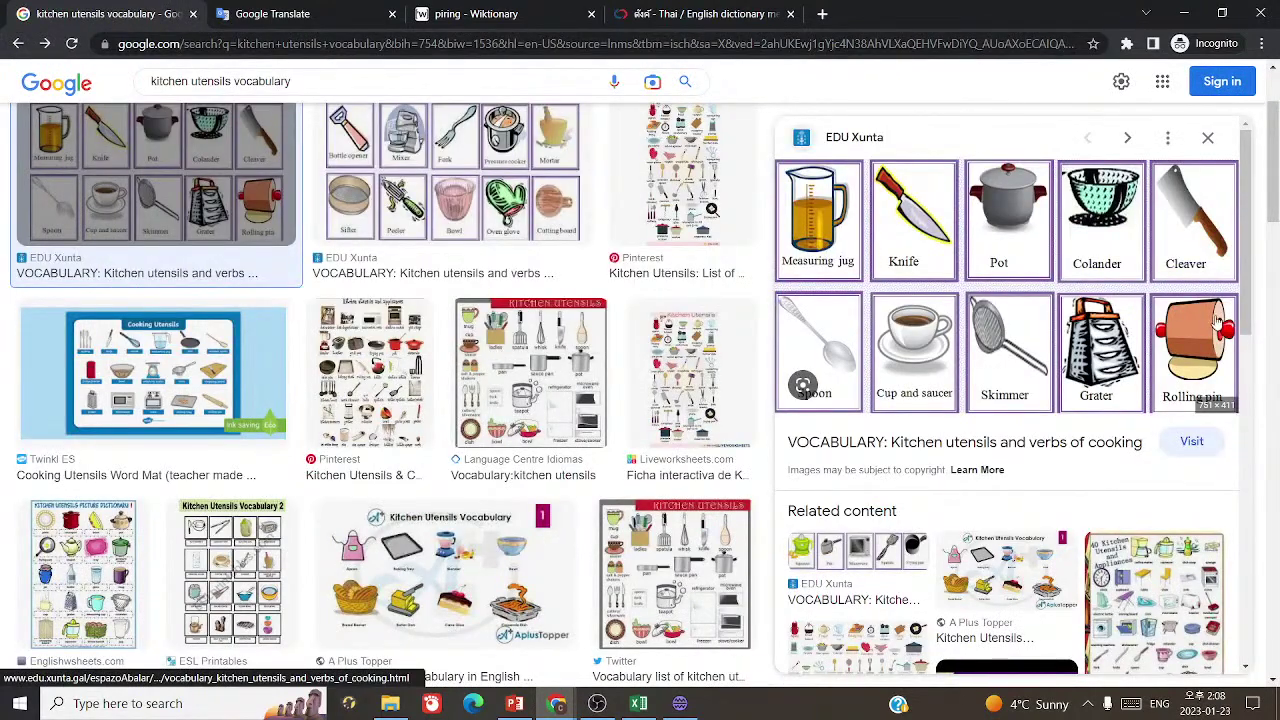
- Translate grater into Malay in Google Translate and view the alternative translations
click(272, 13)
key(ctrl+a)
text(g)
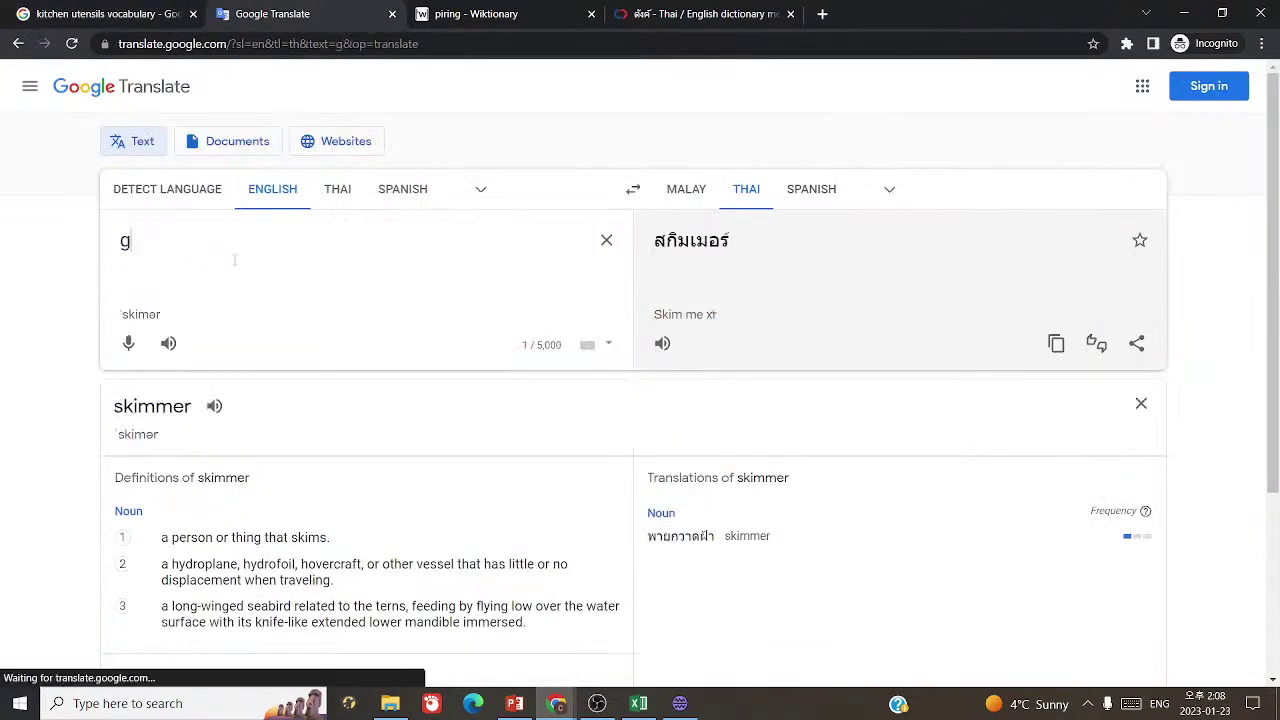
text(rater)
click(686, 189)
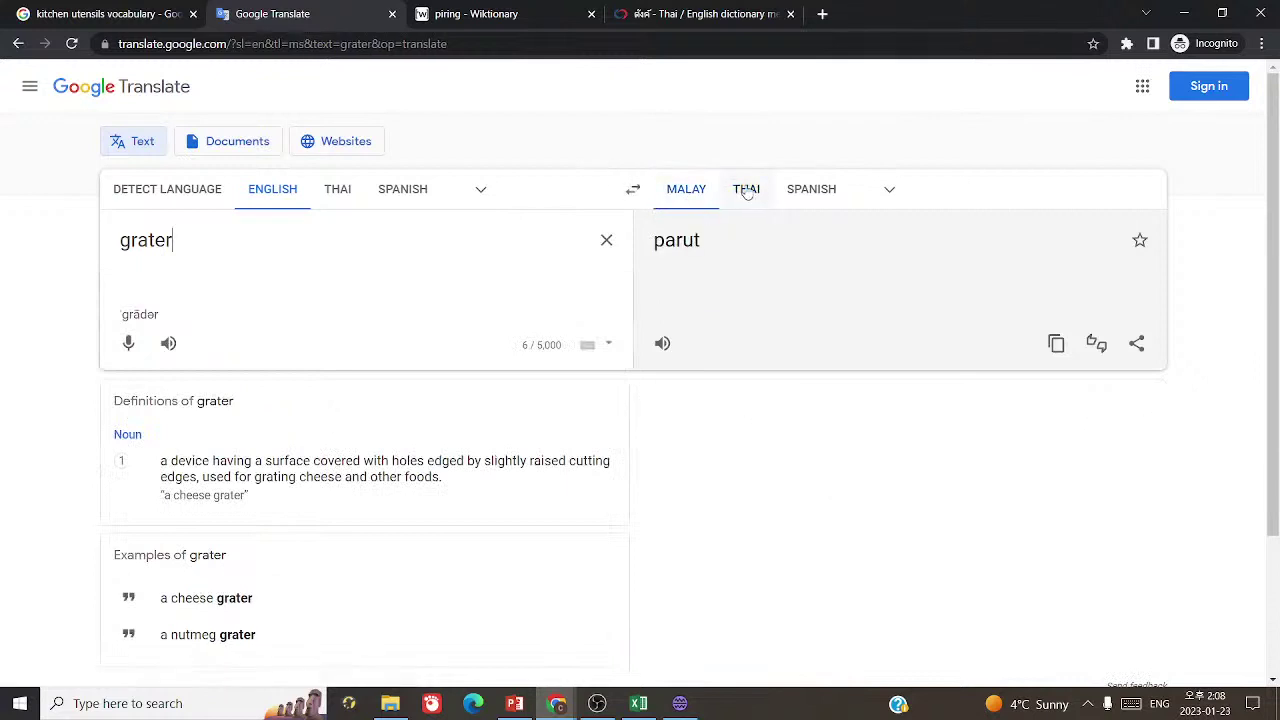
click(678, 240)
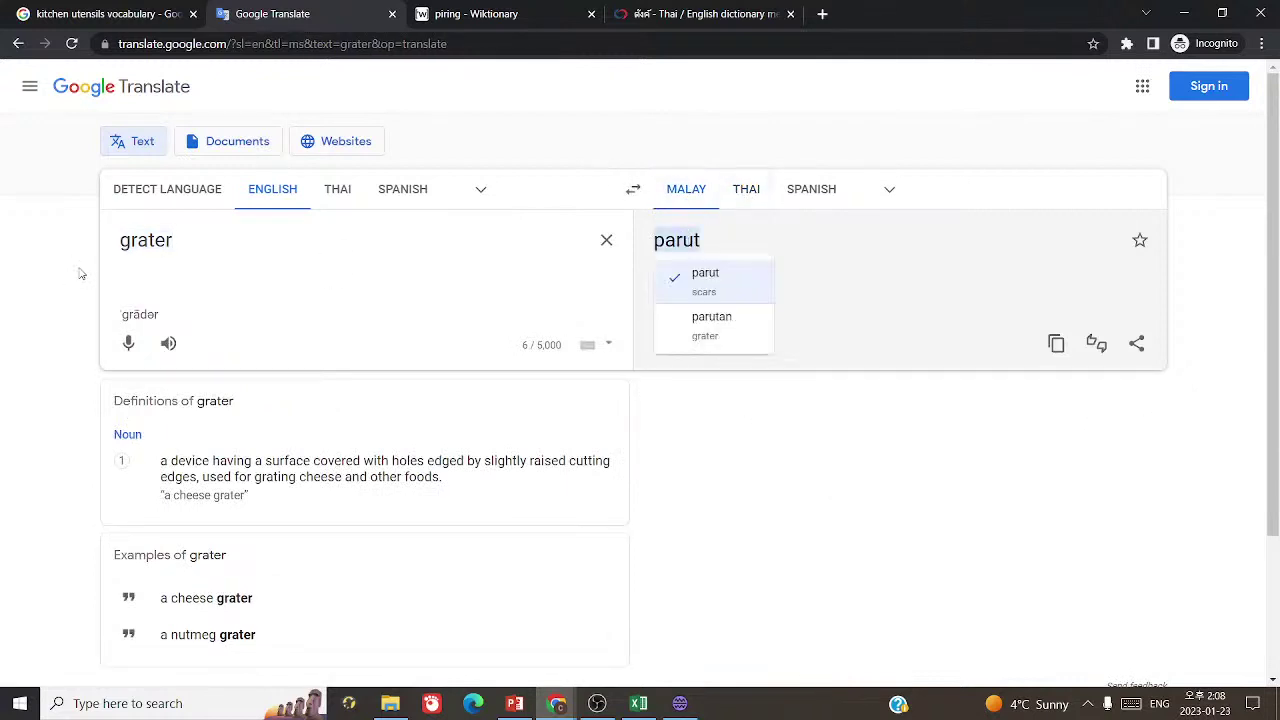
- Change the source text to cheese grater and view its alternative Malay translations
click(137, 234)
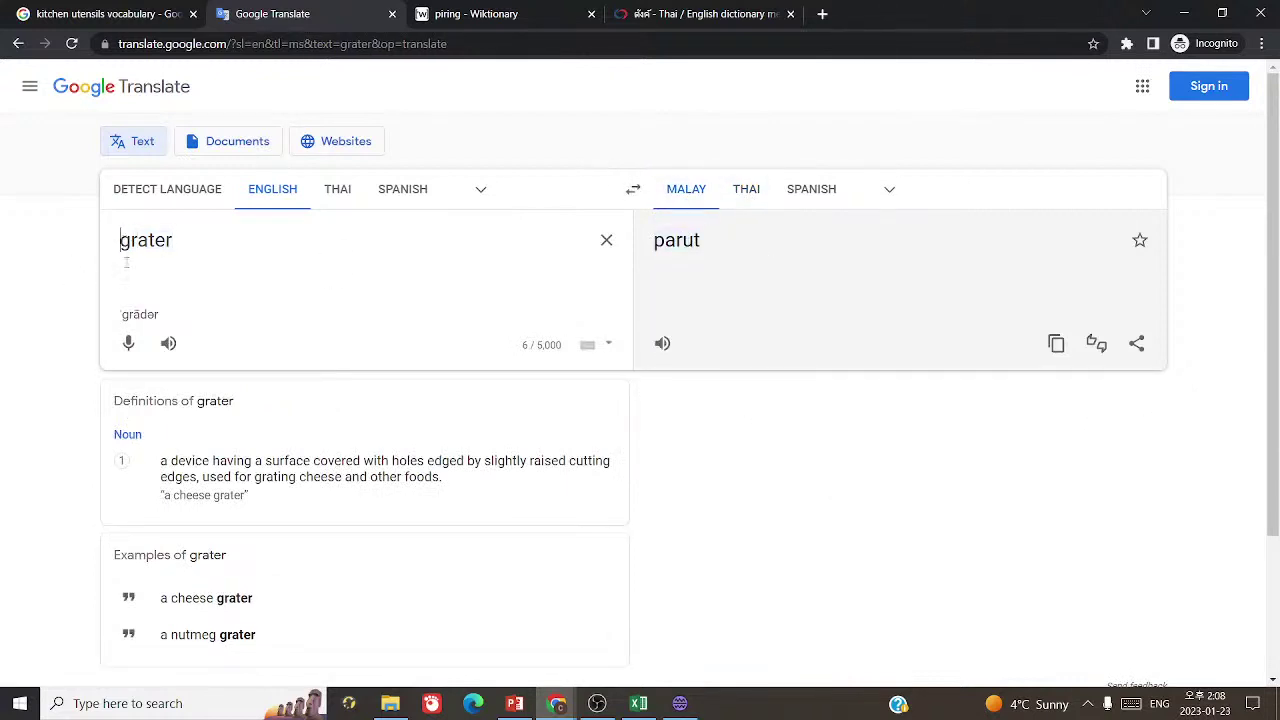
text(cheese)
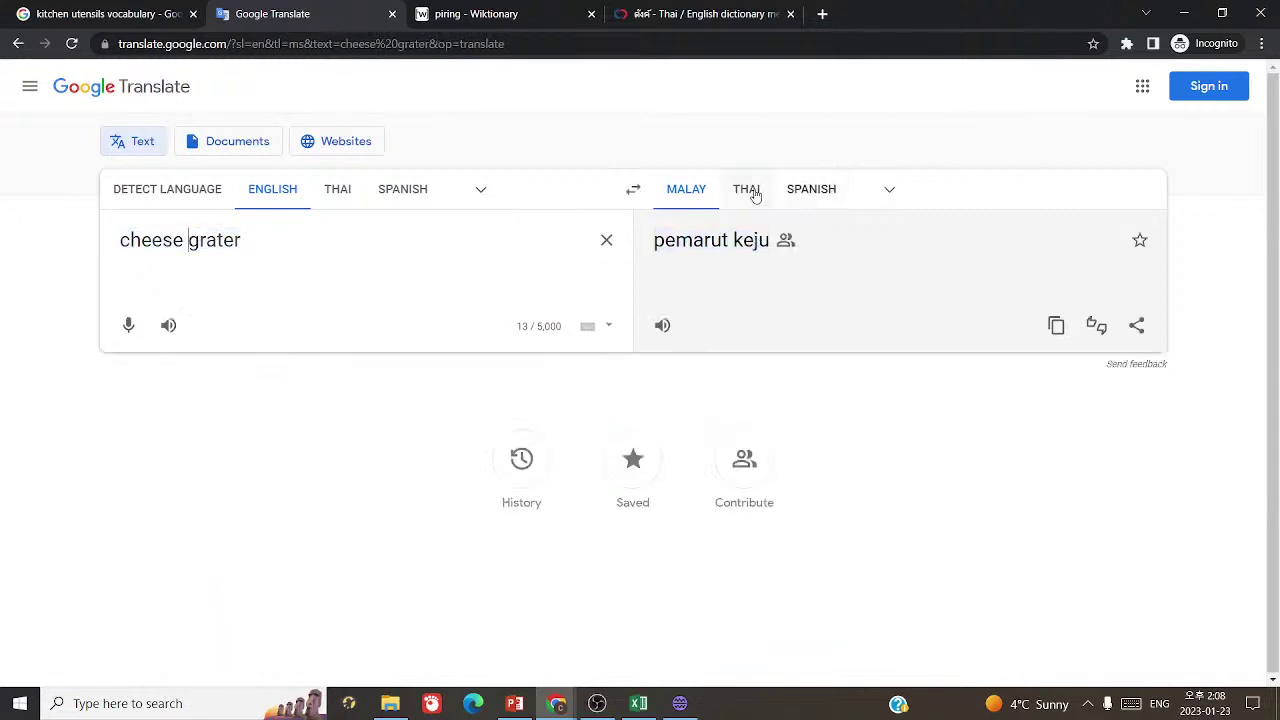
click(708, 238)
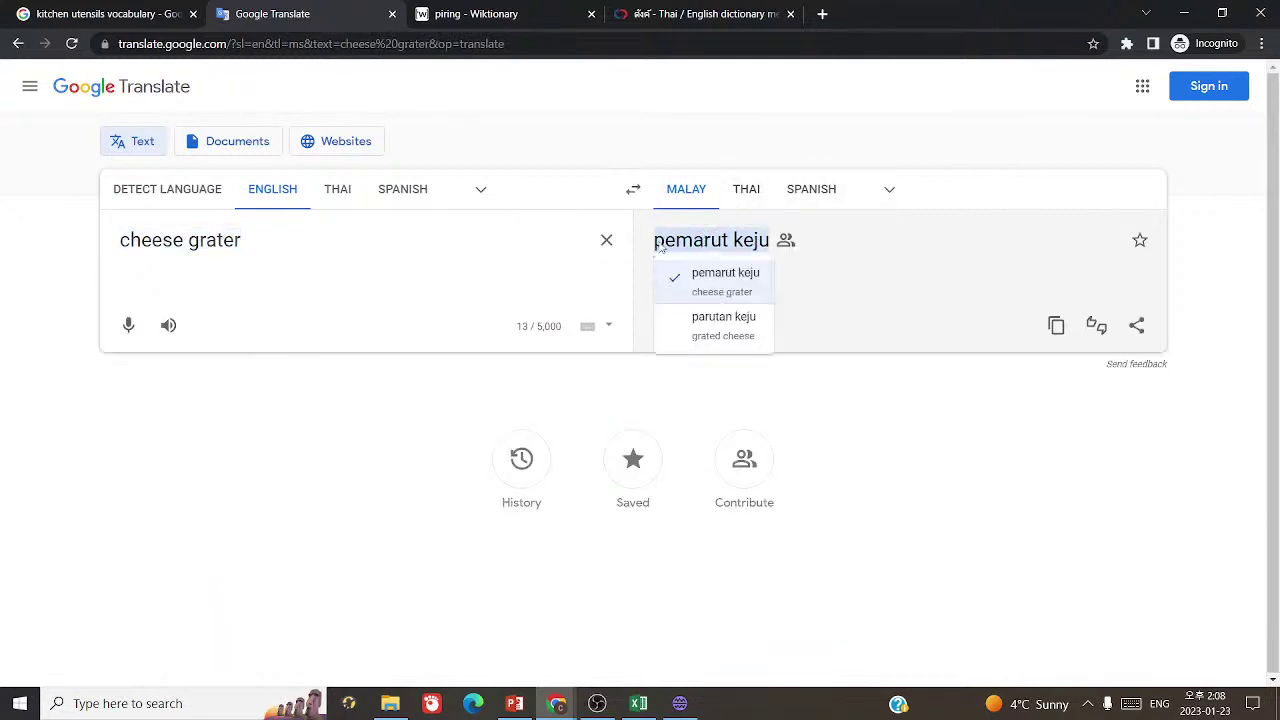
- Translate cheese grater into Thai, listen to the pronunciation, and copy ที่ขูดชีส
click(721, 199)
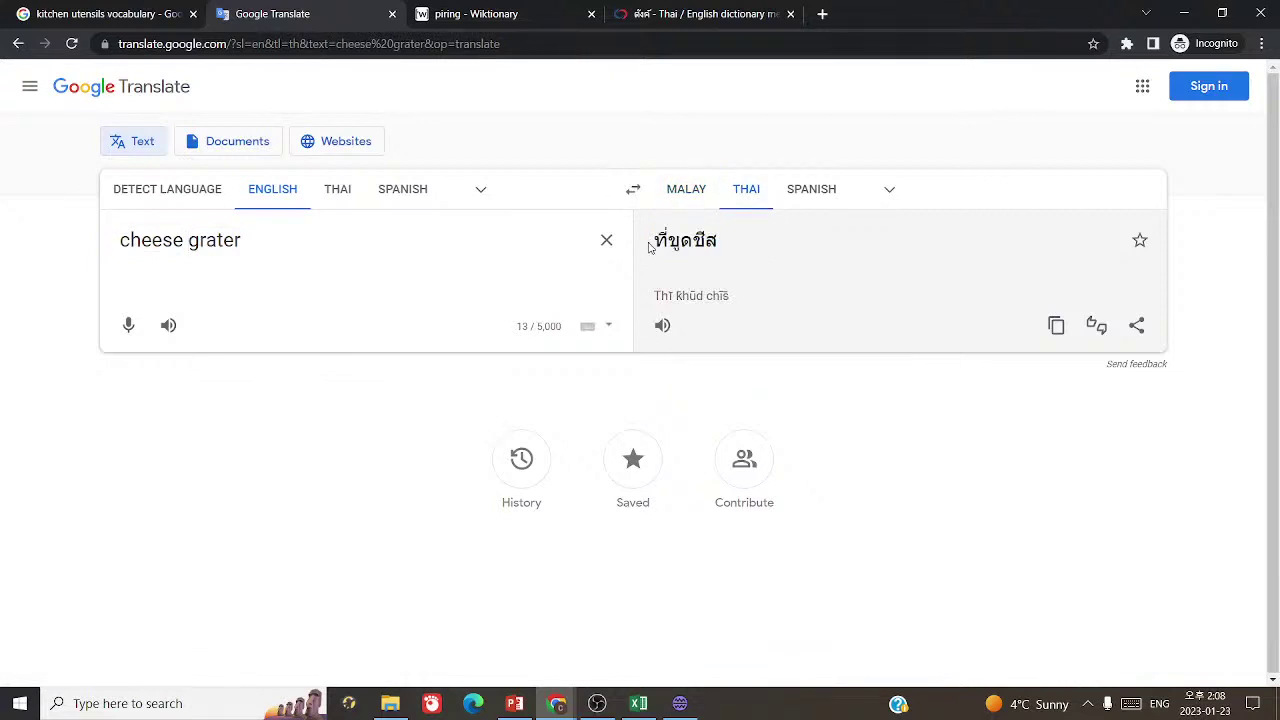
click(663, 326)
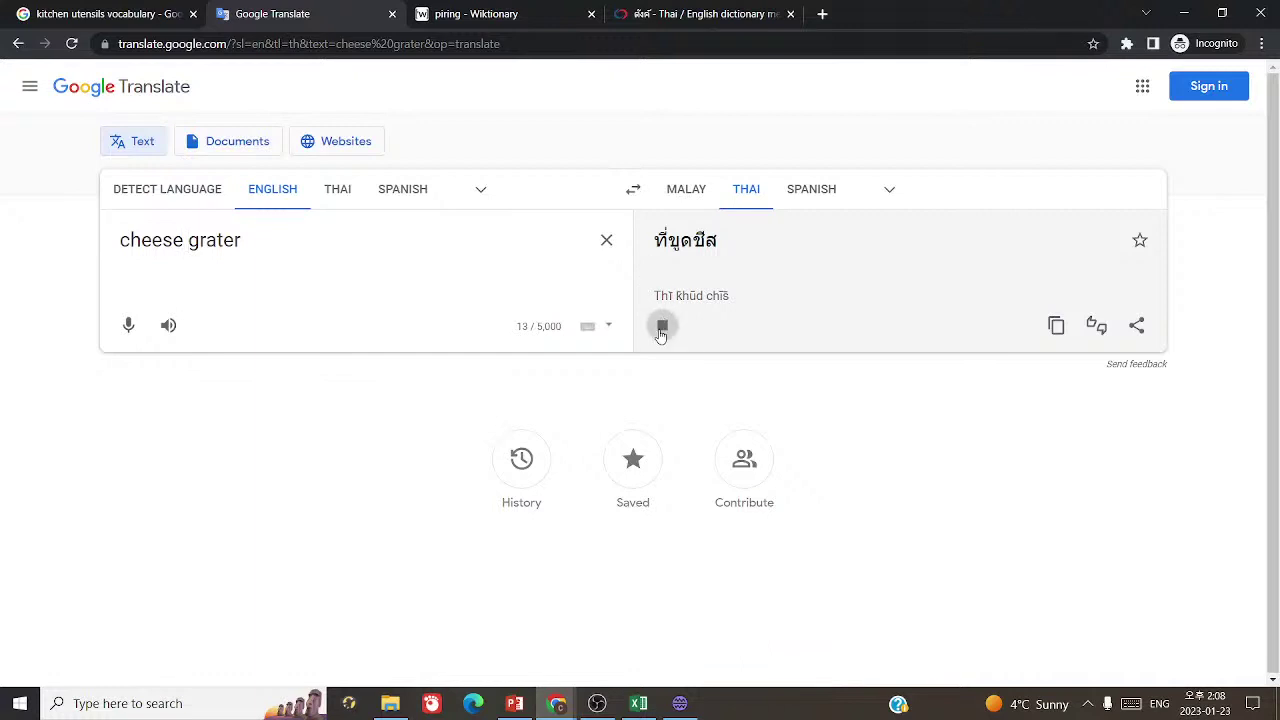
drag(640, 244, 792, 276)
key(ctrl+c)
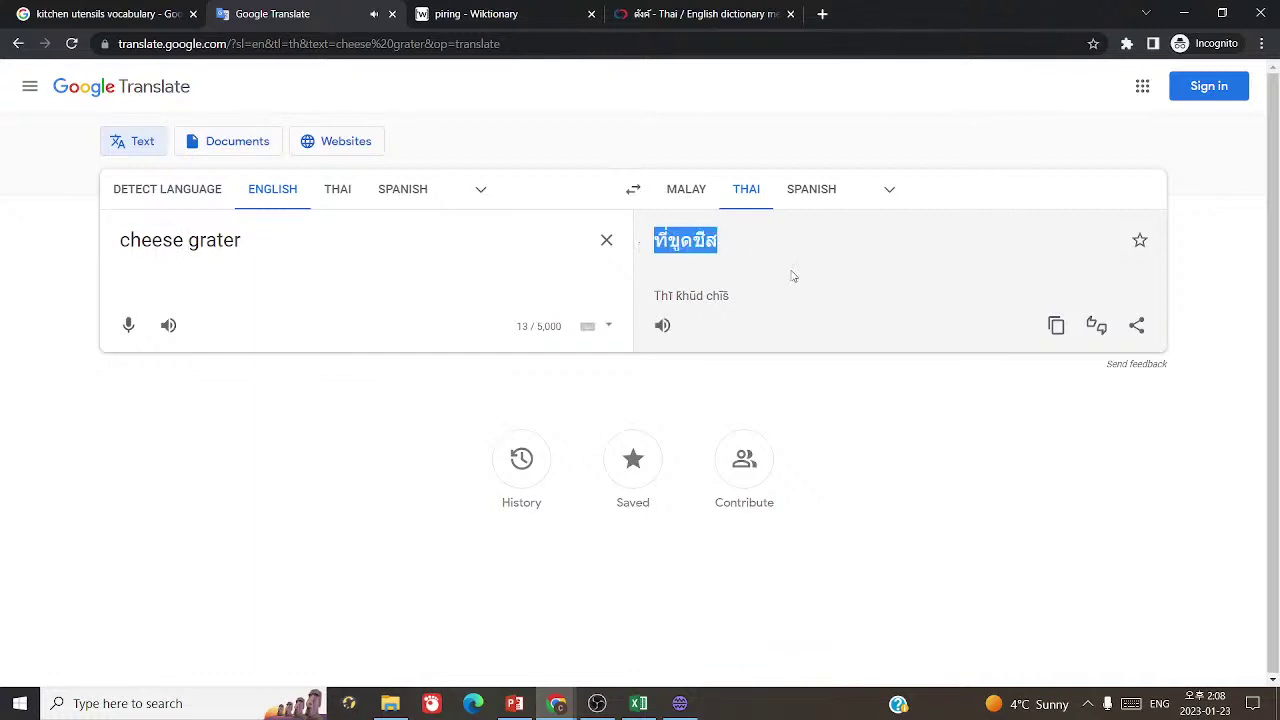
- Look up ที่ขูดชีส on thai2english to get its word breakdown
click(670, 13)
click(537, 108)
key(ctrl+v)
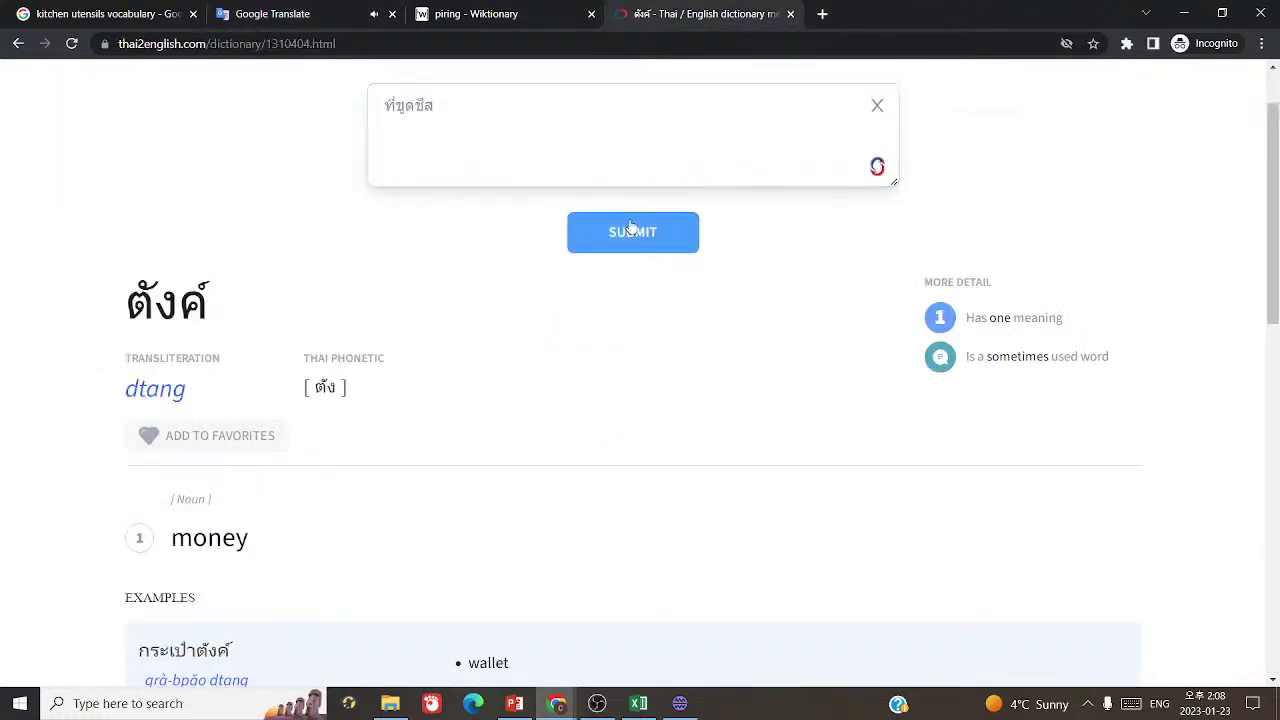
click(631, 228)
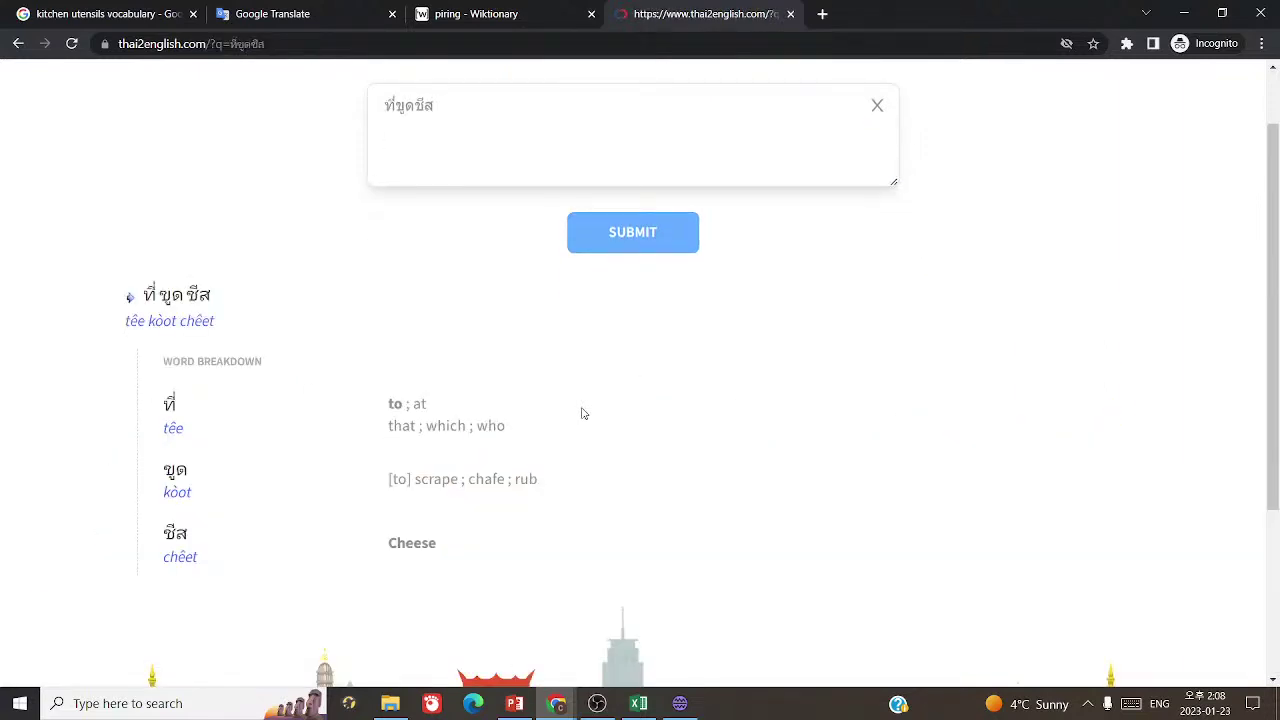
- Search Google Images for ที่ขูดชีส, look over the pictures, and return to the kitchen utensils vocabulary results
click(107, 13)
triple_click(400, 82)
key(ctrl+v)
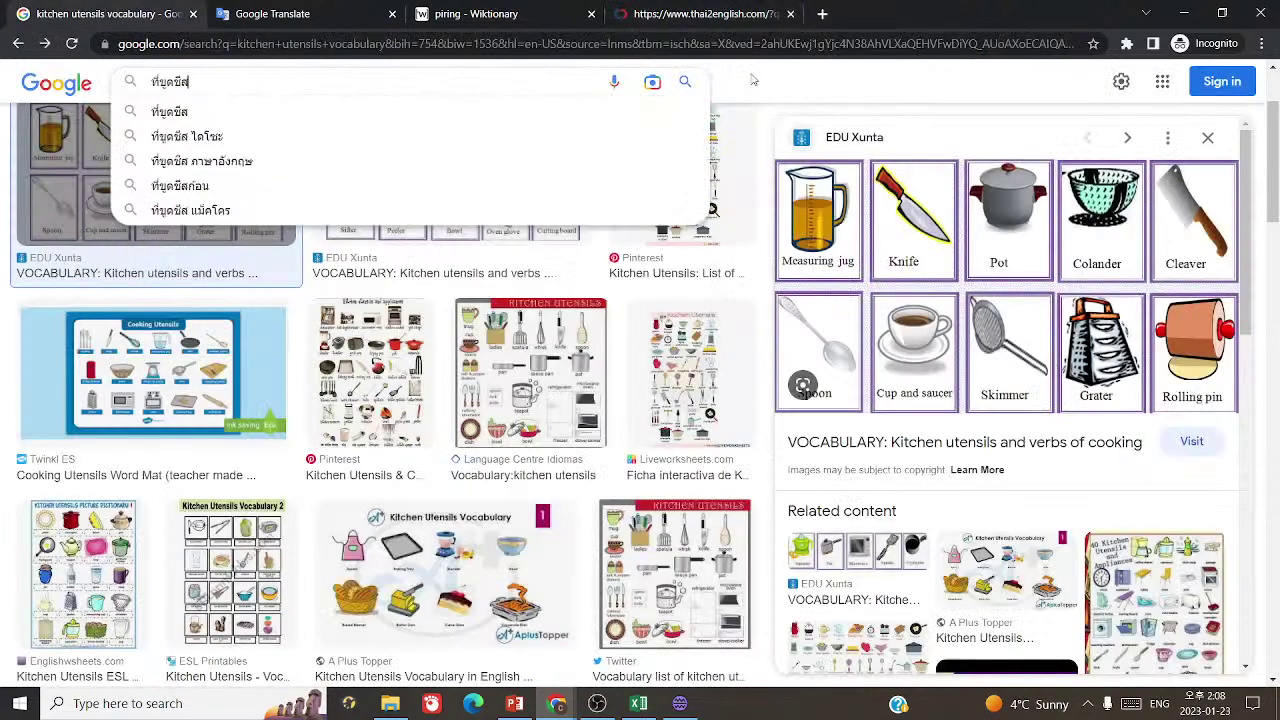
click(690, 82)
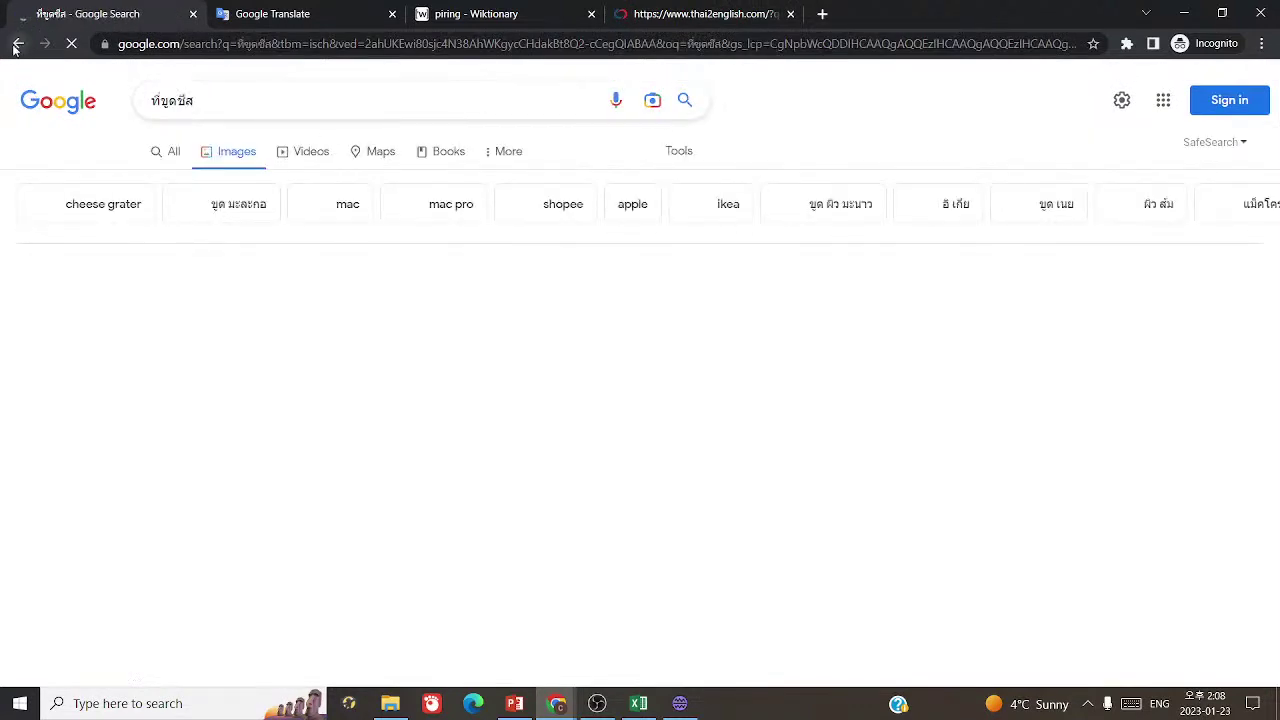
key(ctrl+f)
click(17, 44)
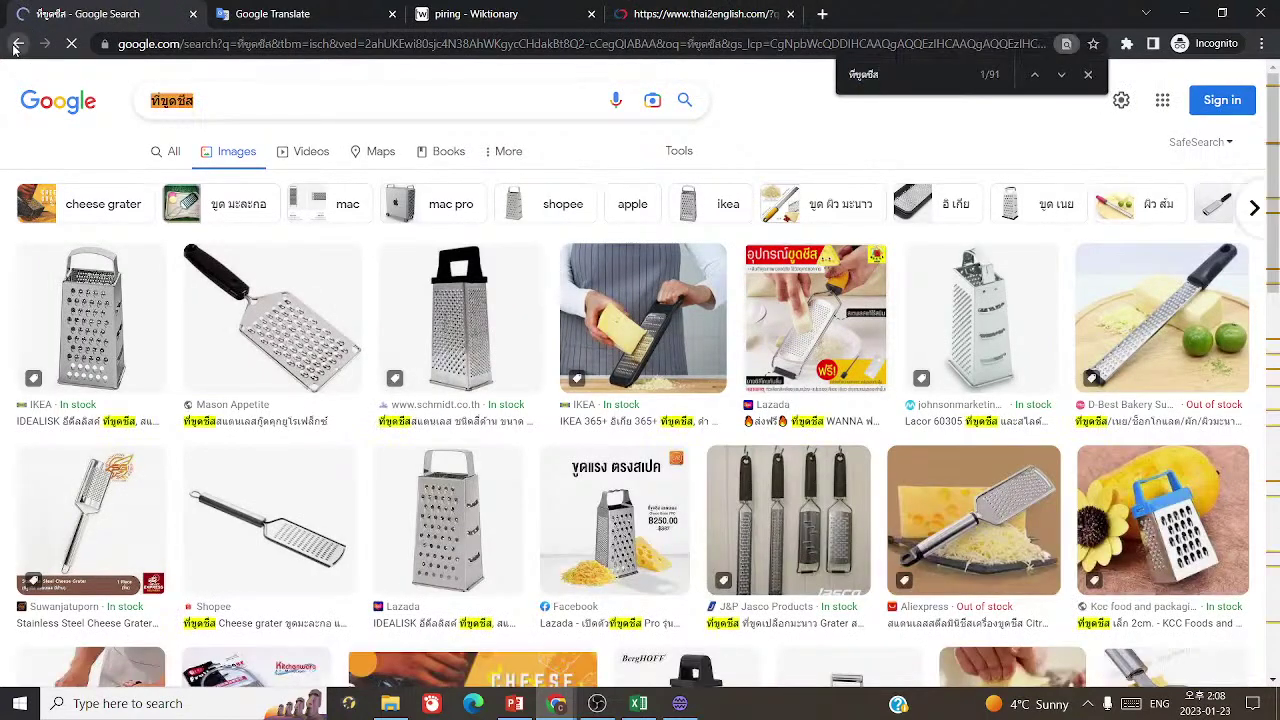
- Switch to flashbang, add the card ที่ขูดชีส with the answer cheese grater to the Thai deck, and submit it
click(342, 8)
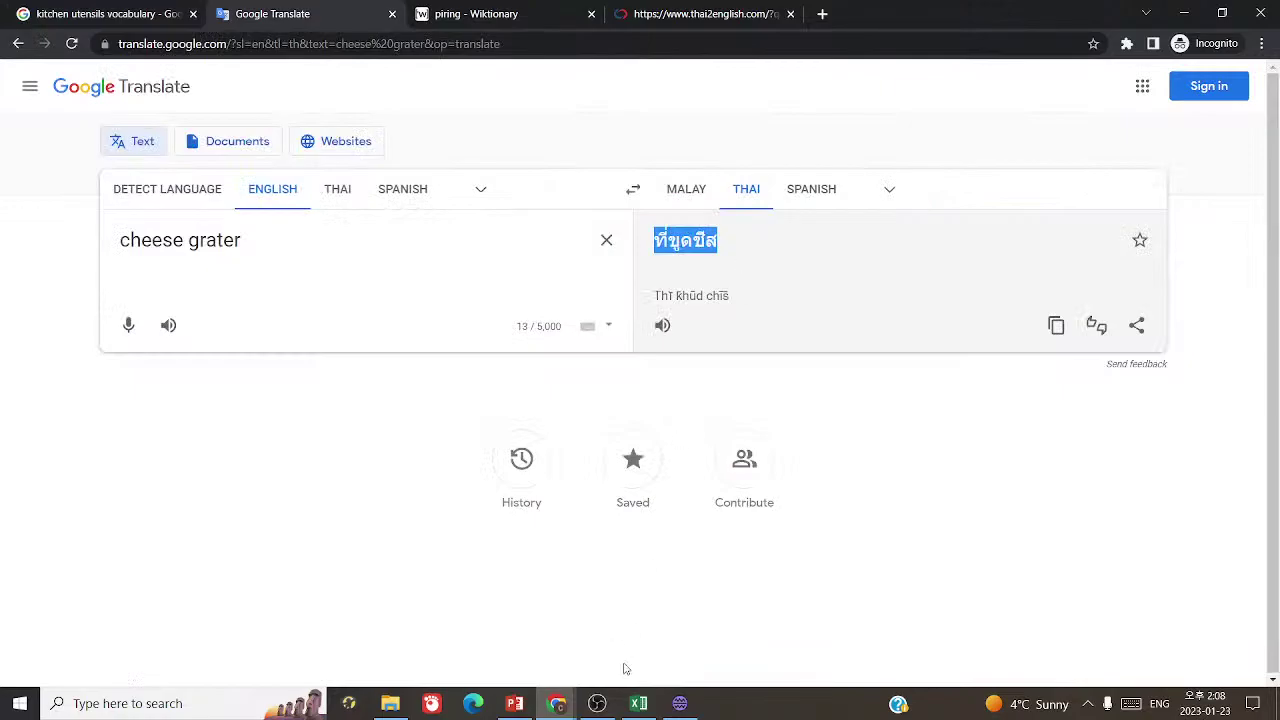
click(680, 703)
key(ctrl+v)
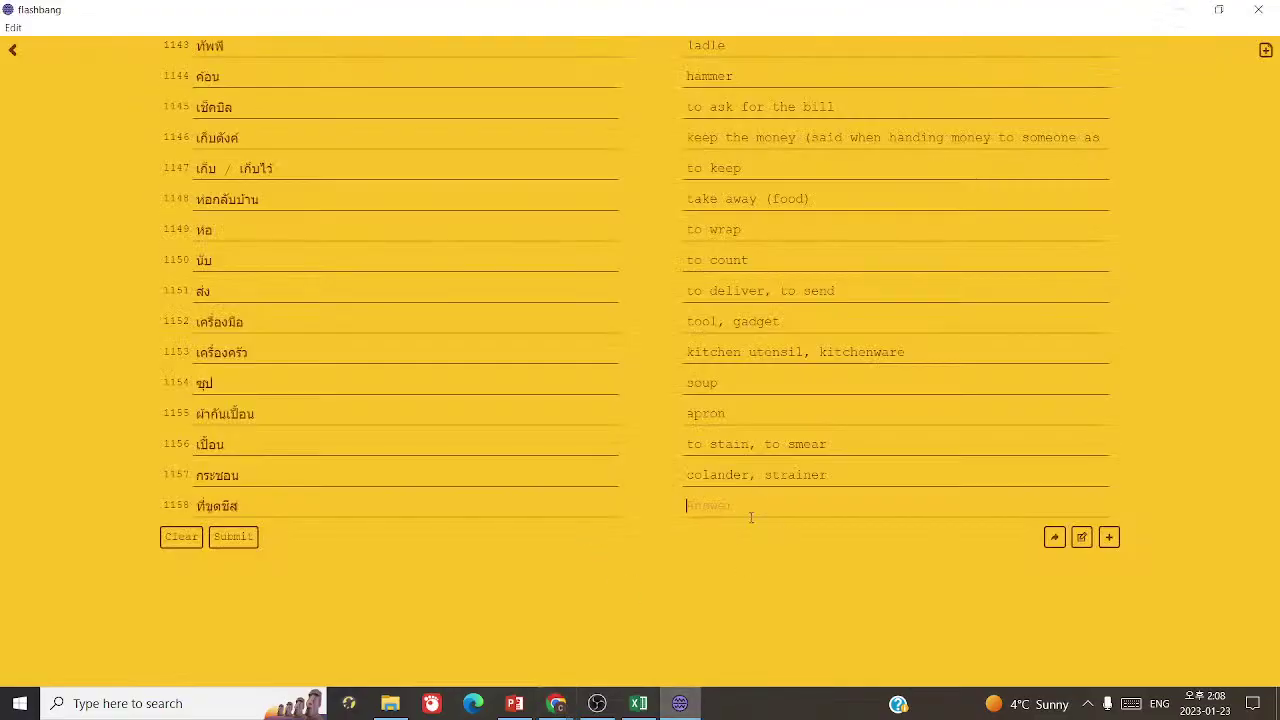
text(cheese grater)
click(236, 537)
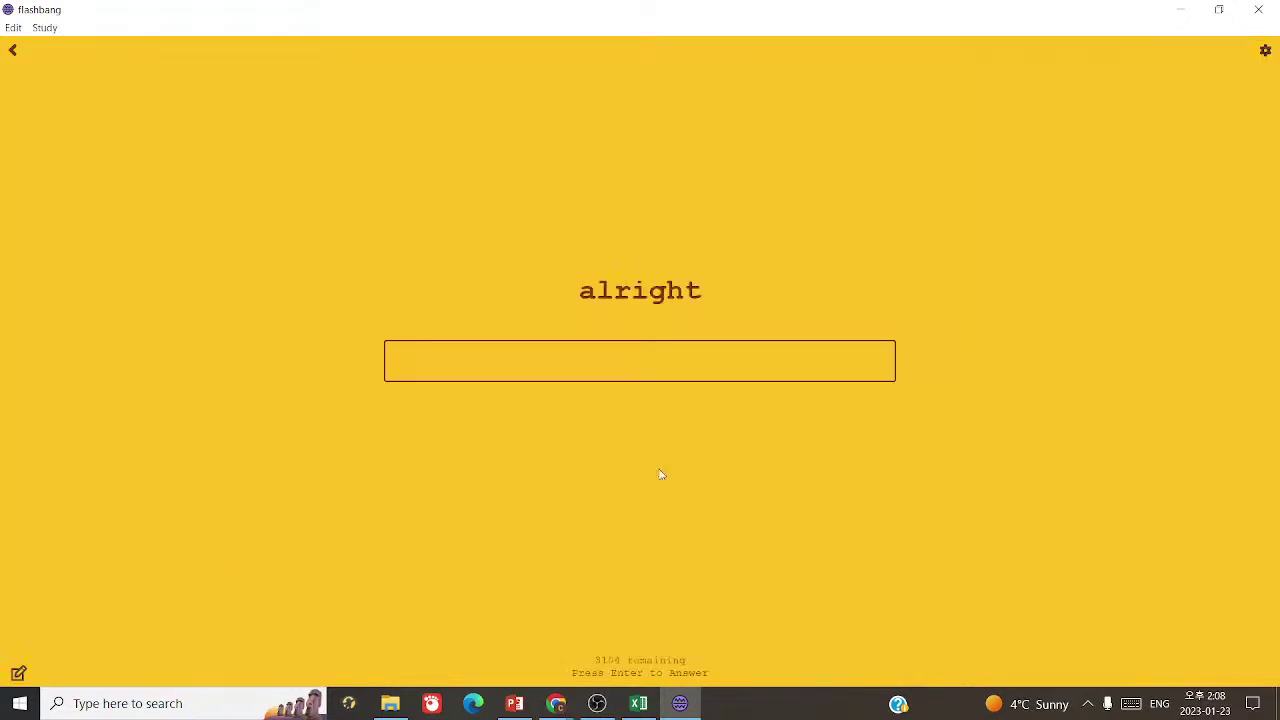
- Add the card pemarut keju with the answer cheese grater to the Malay deck and submit it
click(743, 310)
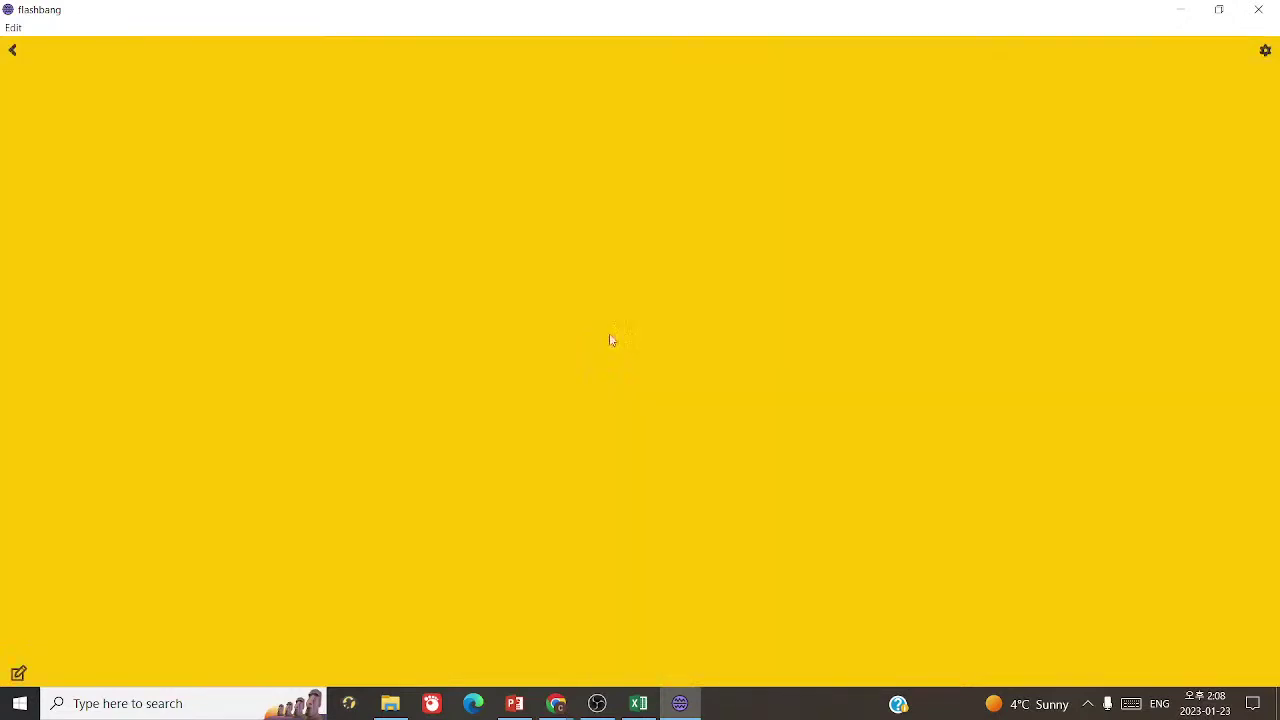
click(18, 673)
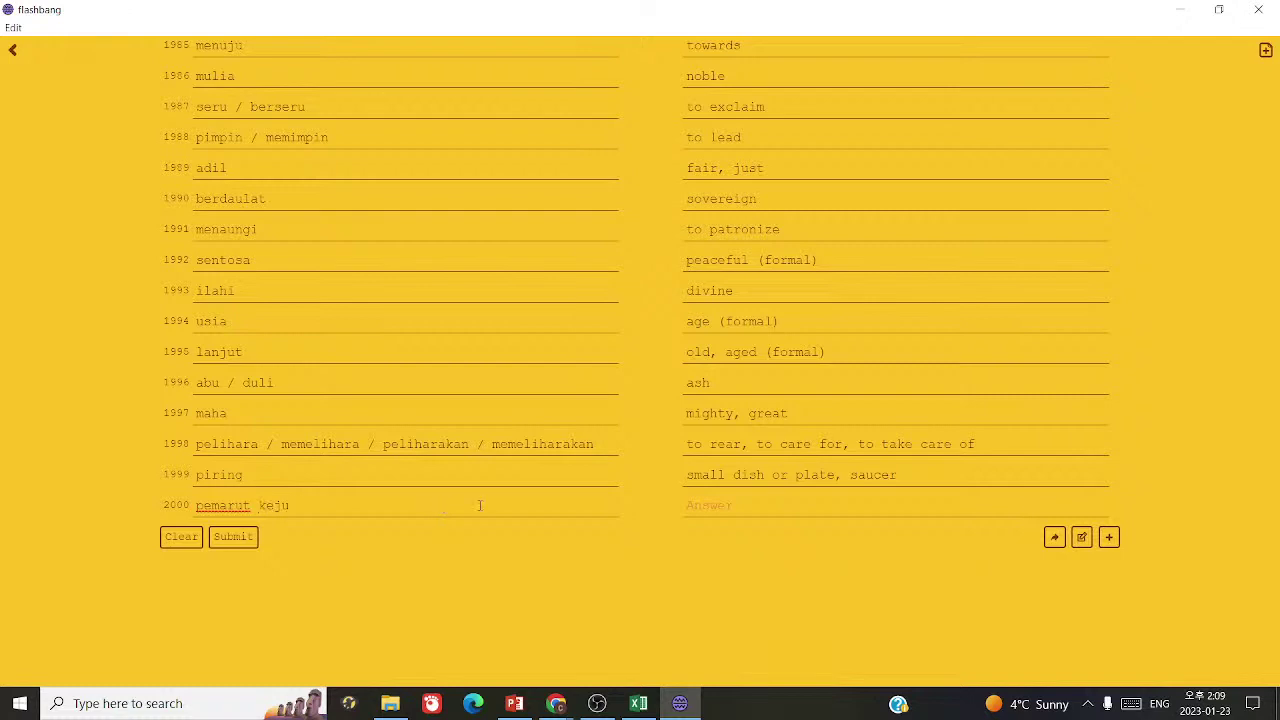
click(755, 498)
click(236, 537)
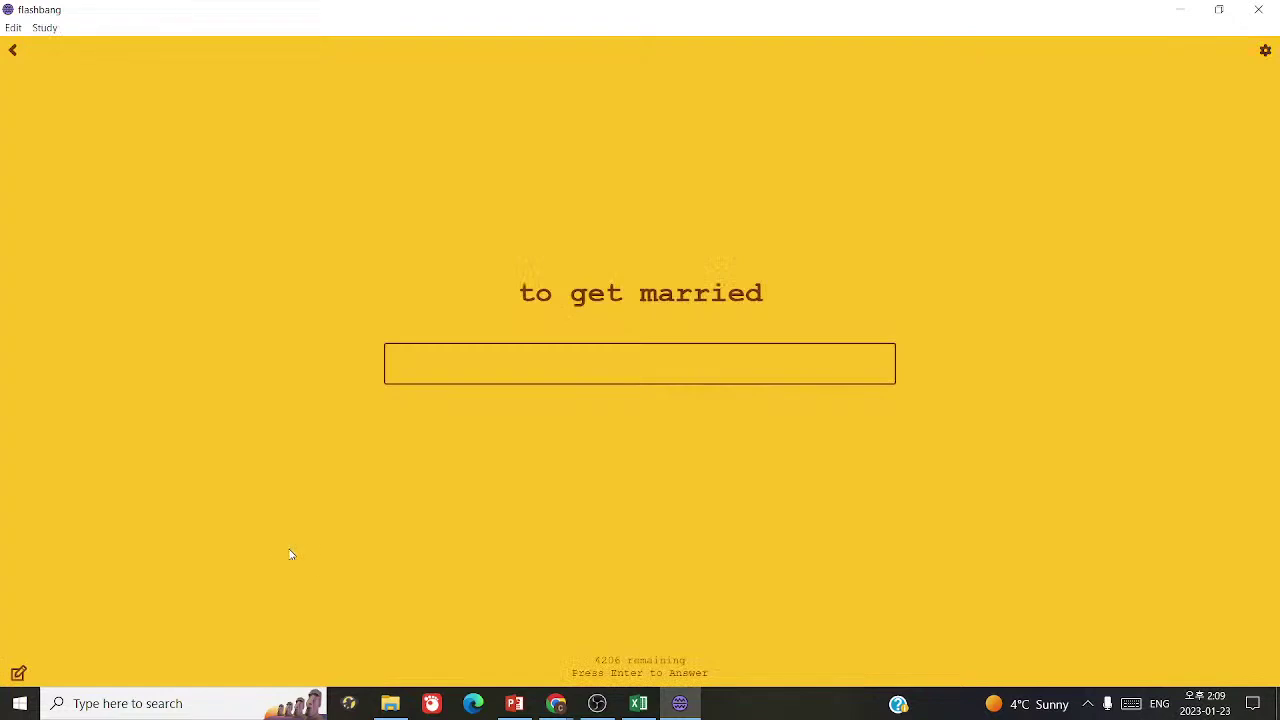
- Reopen the Thai deck for editing and add an empty card row at its end
click(14, 56)
click(594, 402)
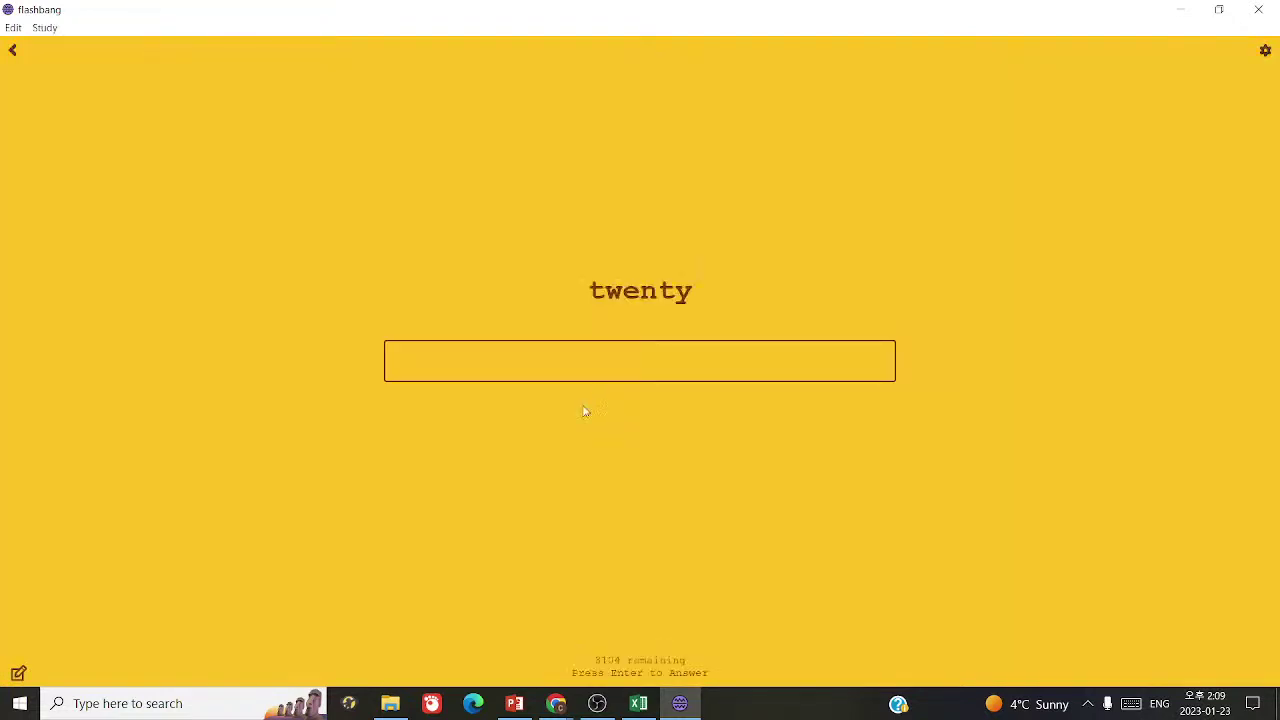
click(18, 674)
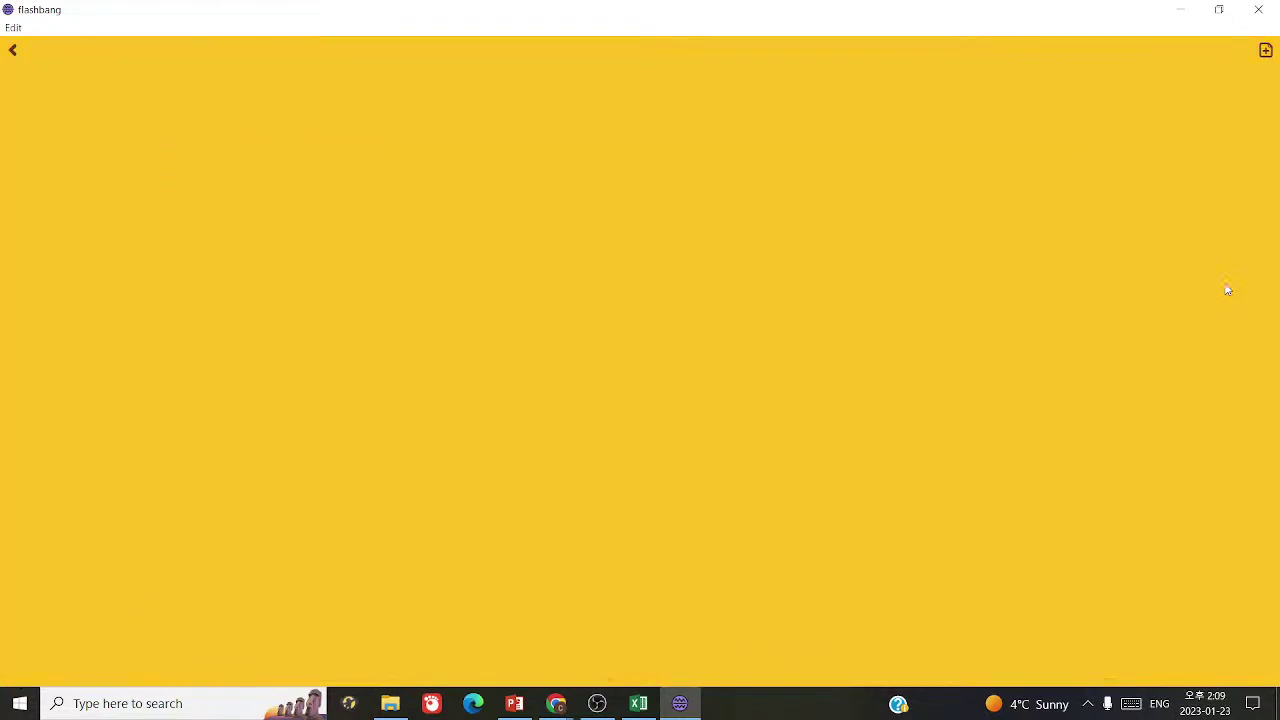
click(1109, 537)
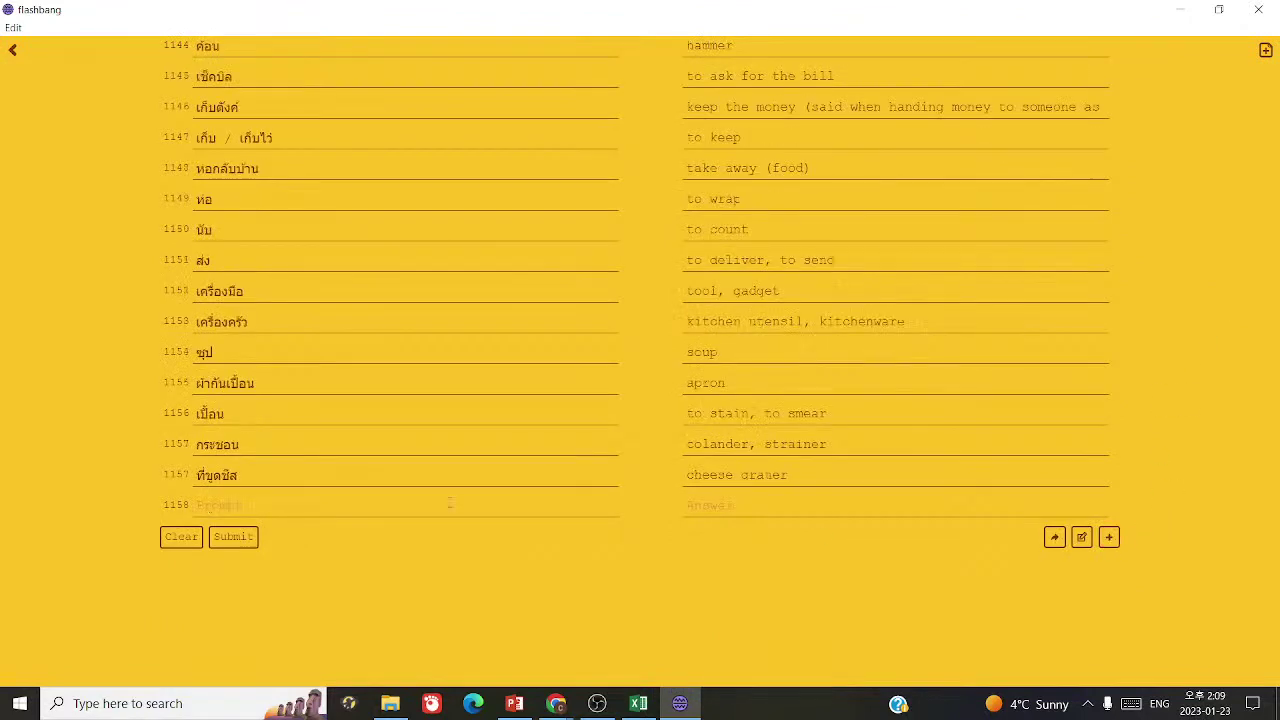
- Switch to Google Translate, translate rolling pin into Malay, view the alternative translations, and copy penggelek
click(556, 703)
key(ctrl+shift+Tab)
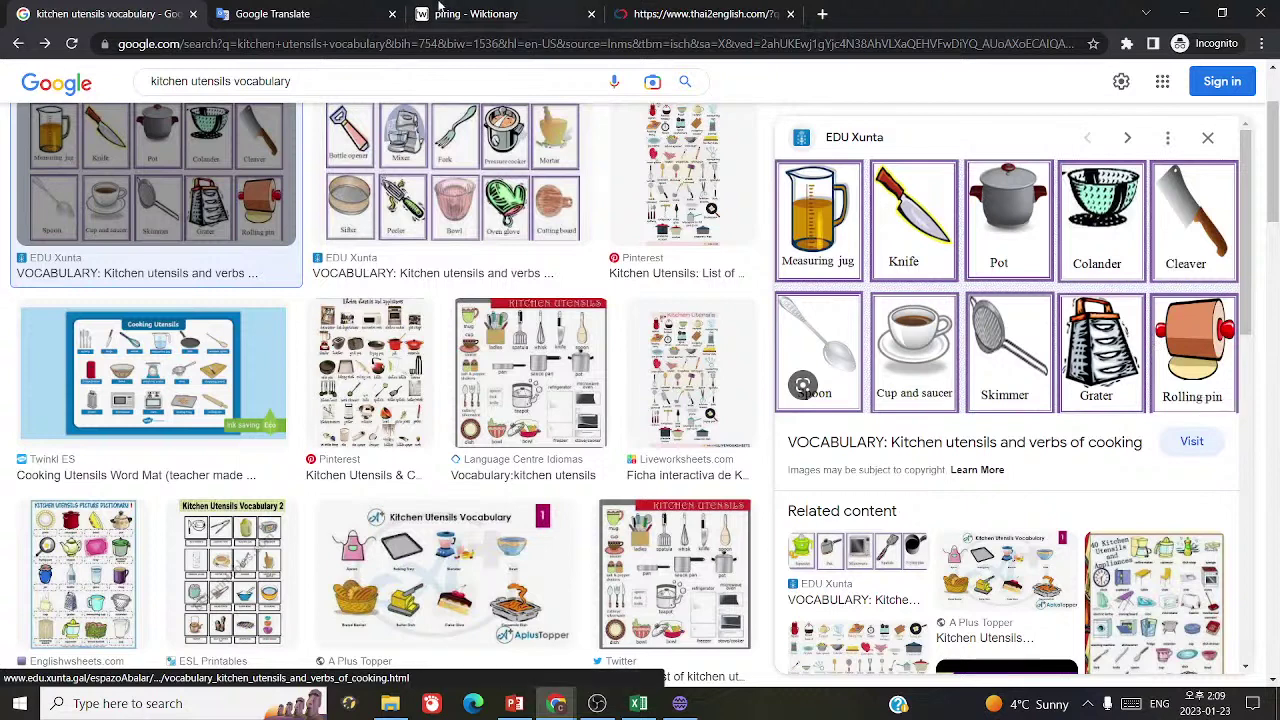
key(ctrl+Tab)
click(320, 243)
key(ctrl+a)
text(roll)
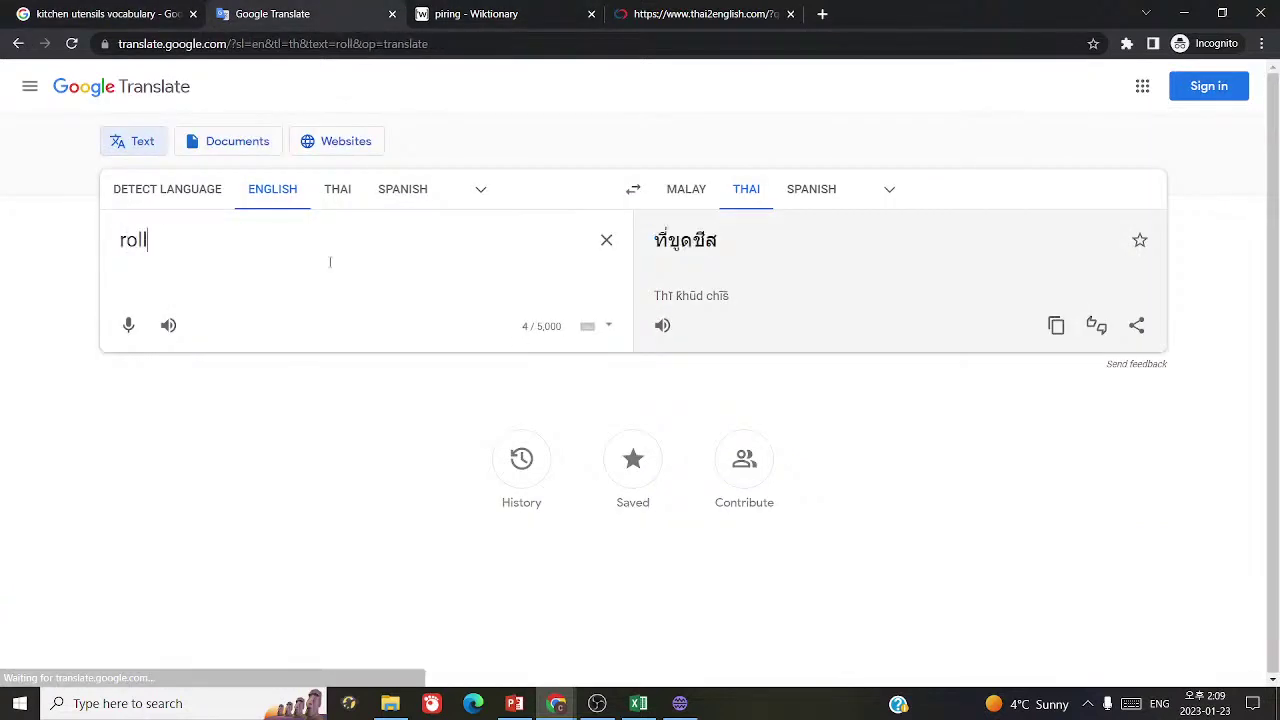
text(ing pin)
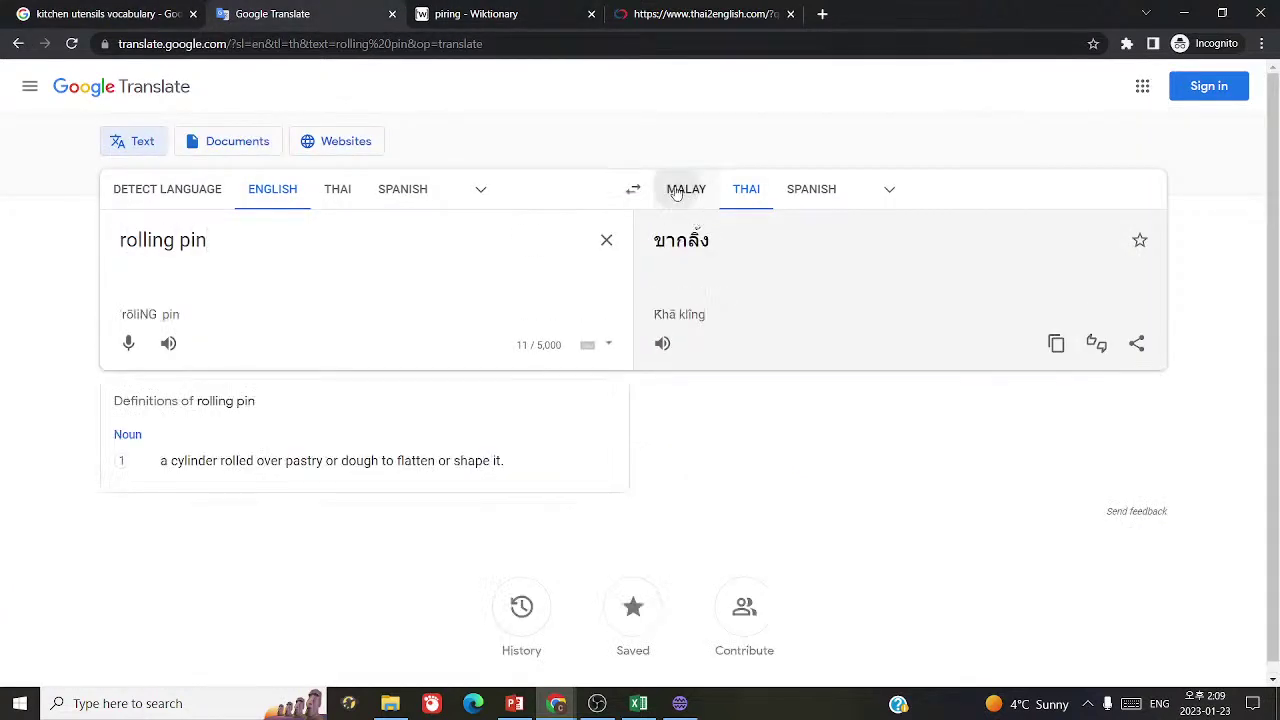
click(686, 189)
click(714, 238)
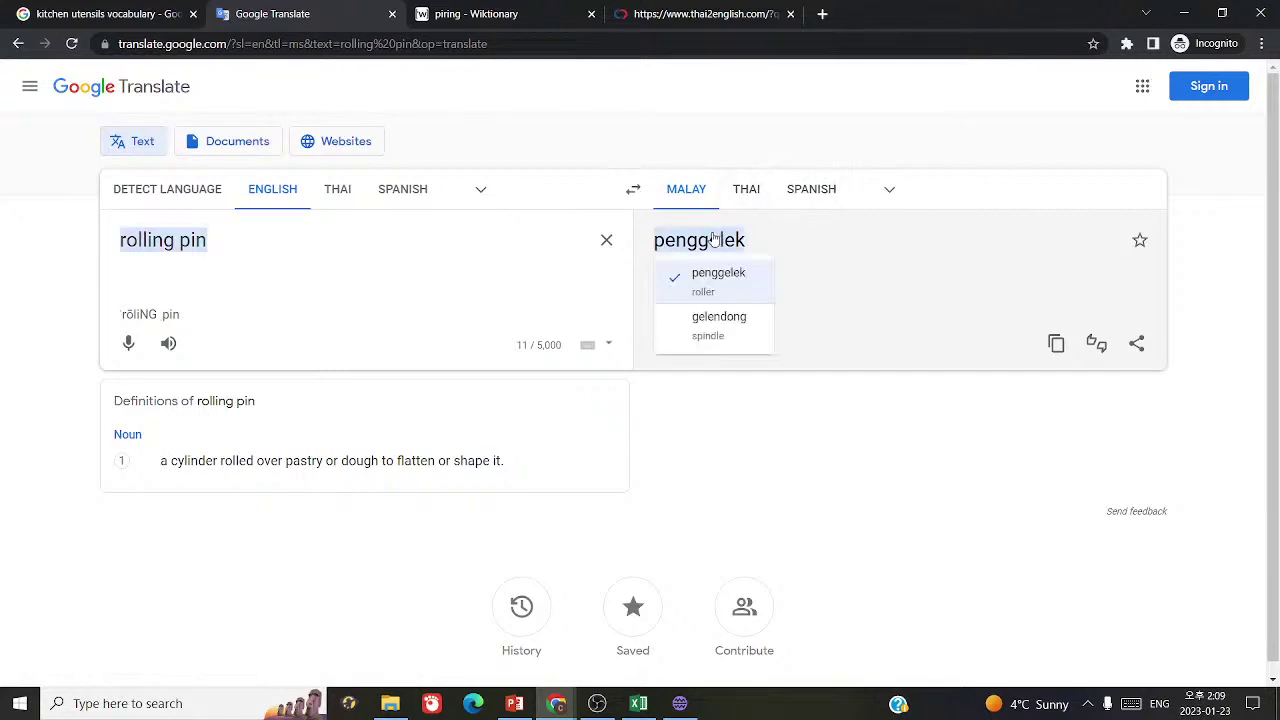
drag(648, 244, 745, 242)
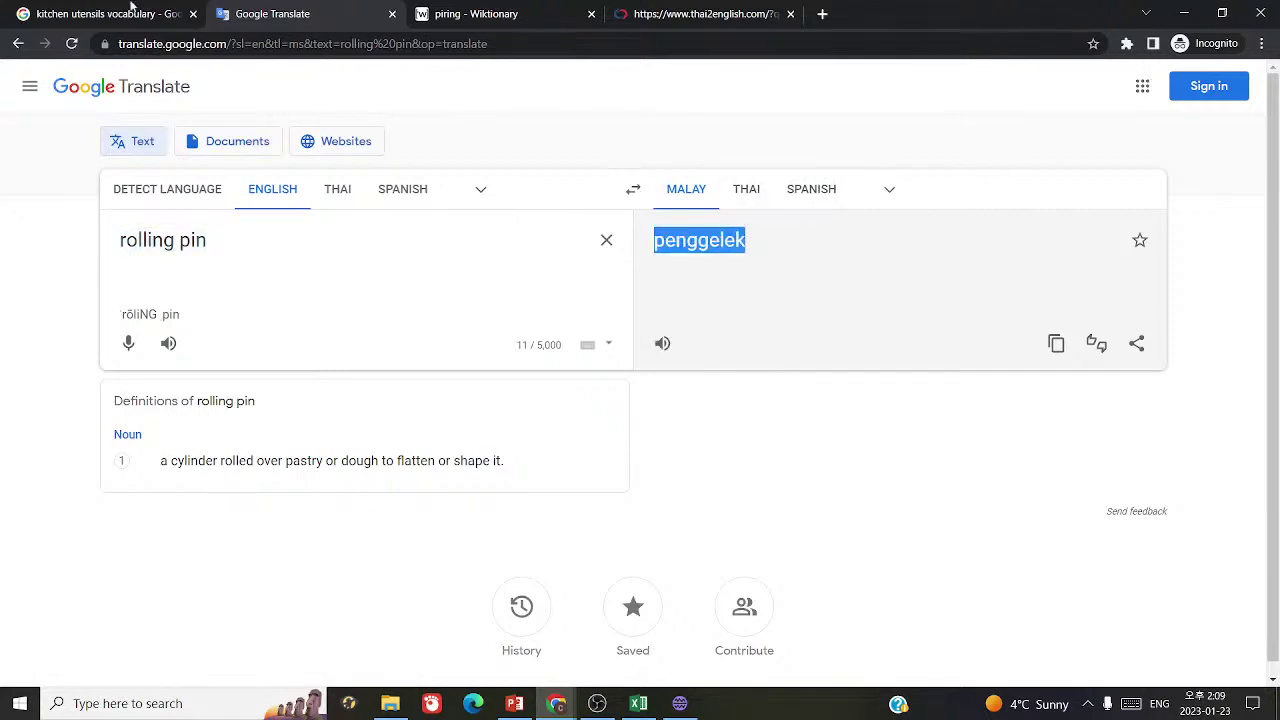
key(ctrl+c)
- Check penggelek in Google Images and return to the kitchen utensils vocabulary results
click(100, 14)
triple_click(300, 81)
key(ctrl+v)
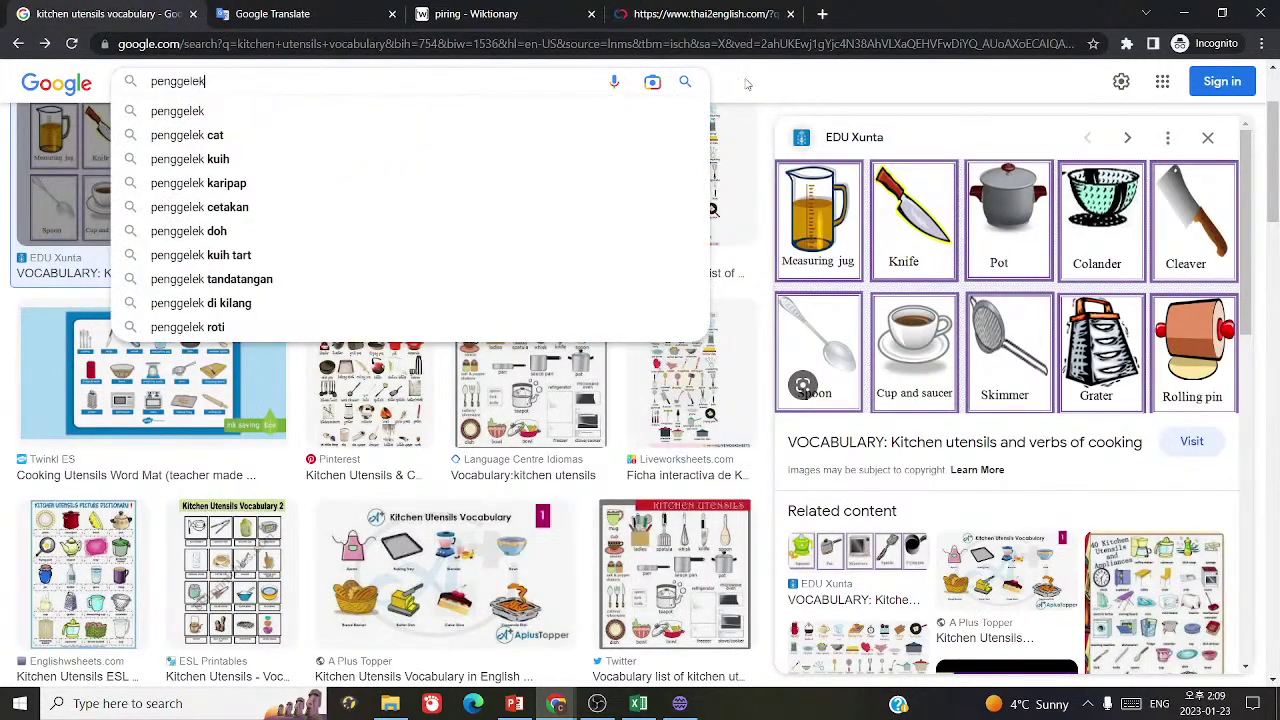
click(685, 81)
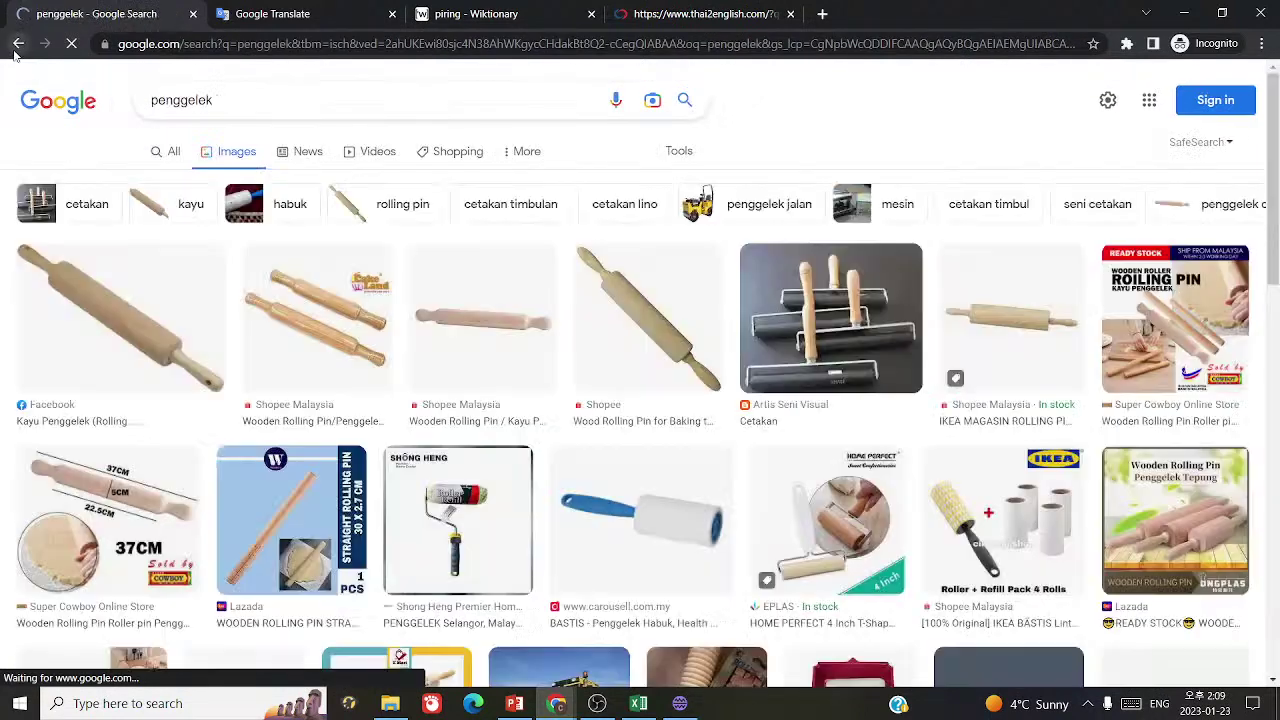
click(18, 44)
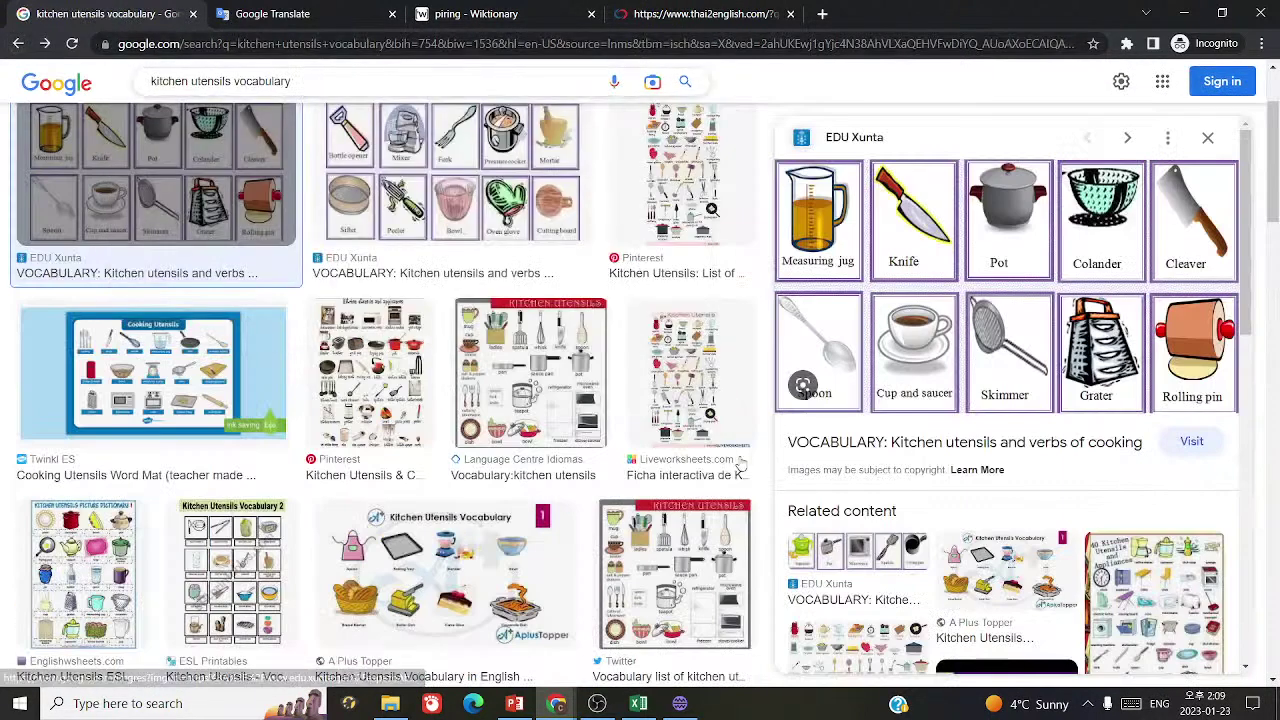
- Switch to the Excel word list and search it for penggelek
key(alt+Tab)
key(alt+Tab)
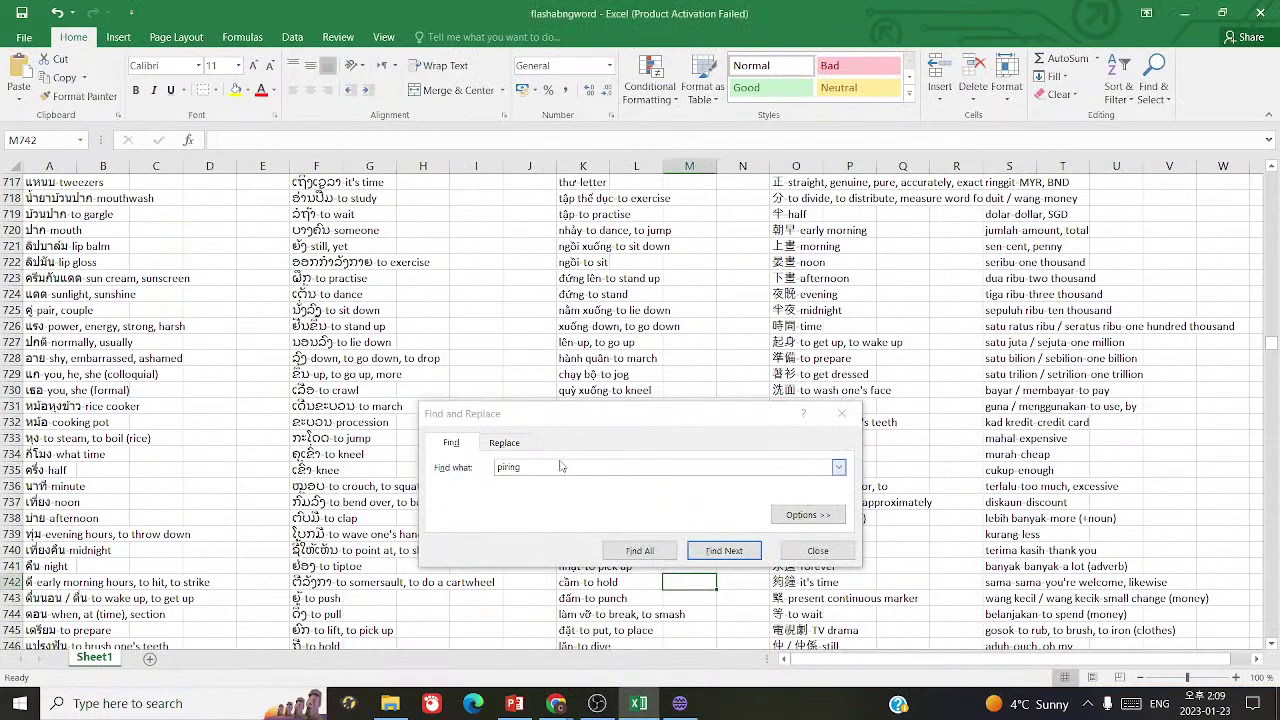
double_click(561, 467)
text(penggelek)
click(724, 551)
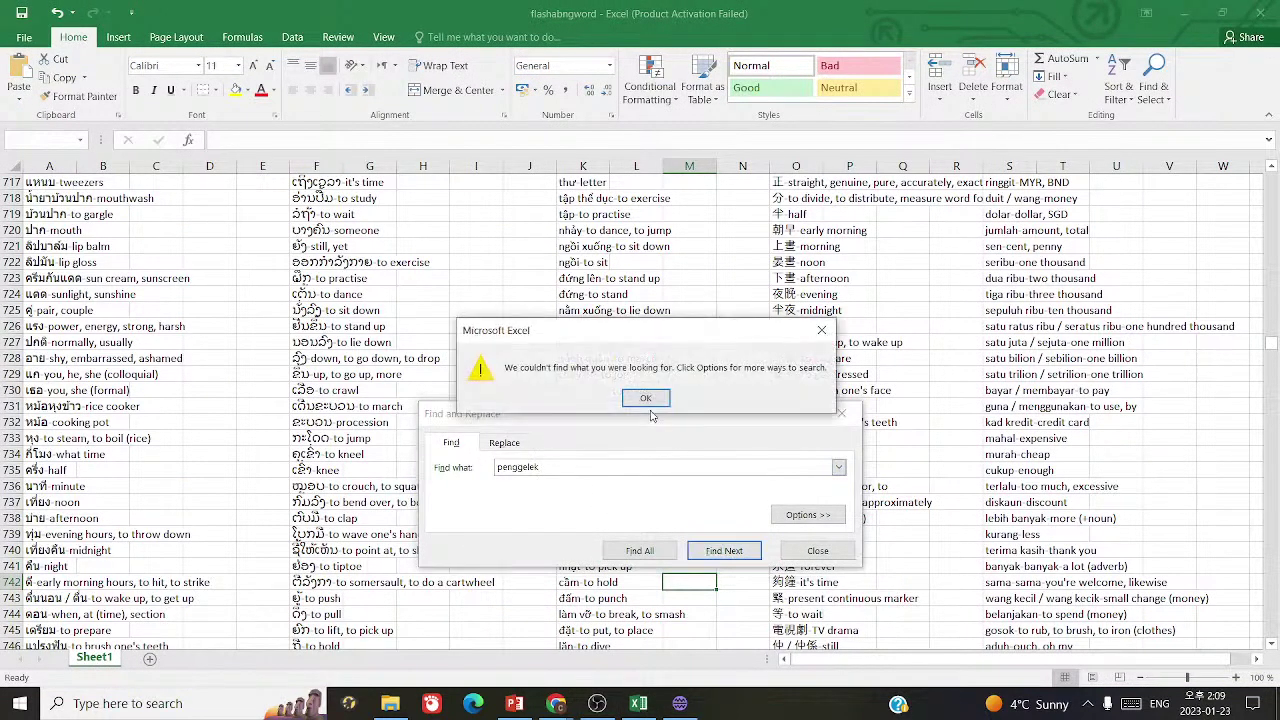
click(646, 398)
- Close the Thai deck in flashbang and add the card penggelek with the answer rolling pin to the Malay deck
key(alt+Tab)
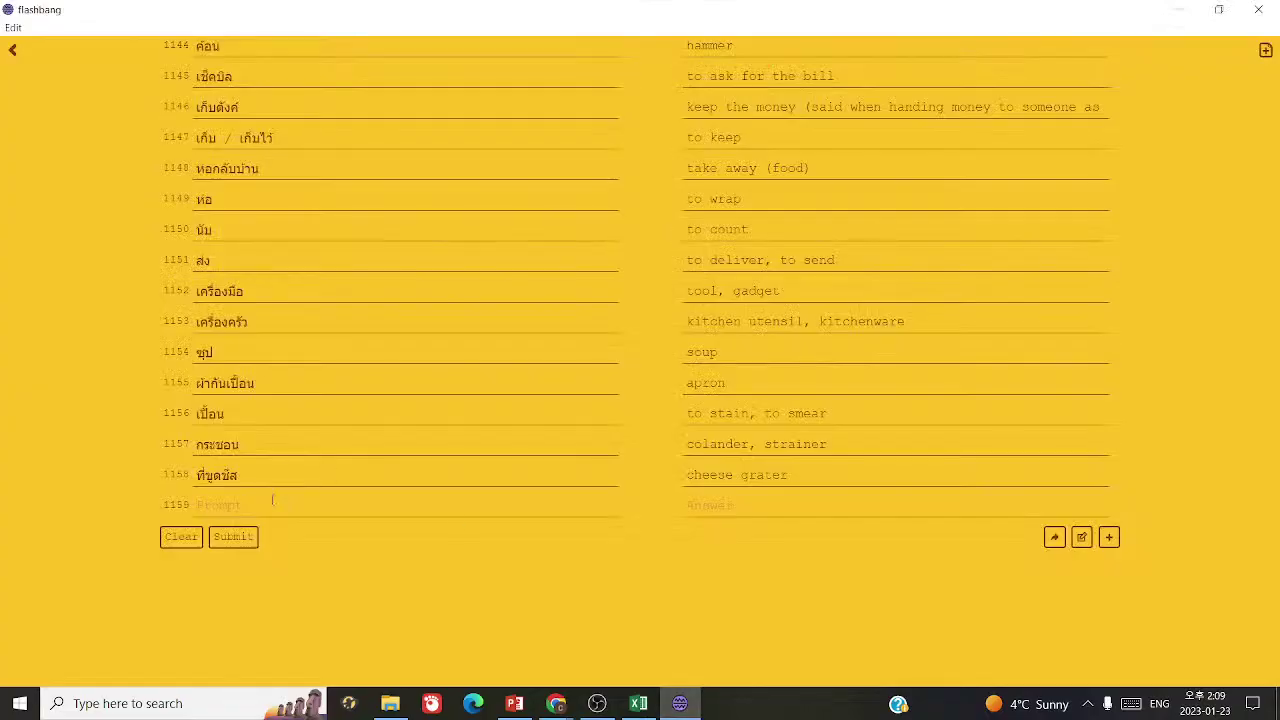
click(236, 541)
click(14, 53)
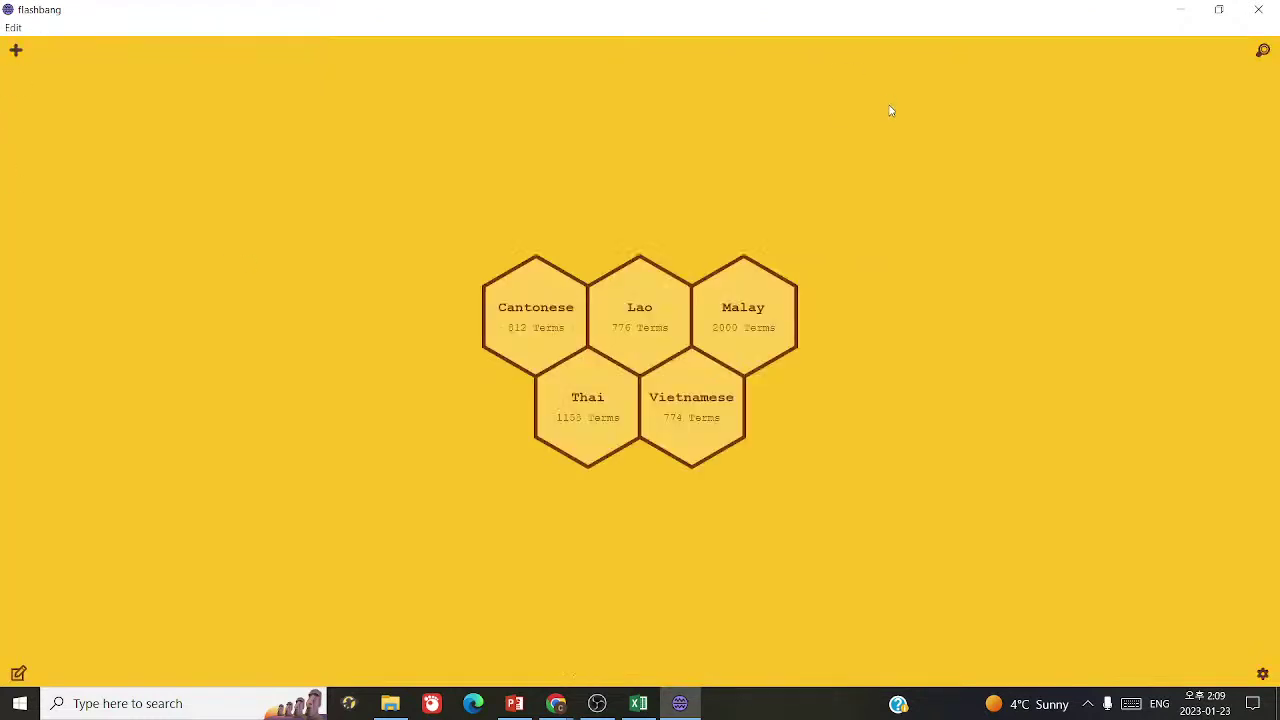
click(762, 343)
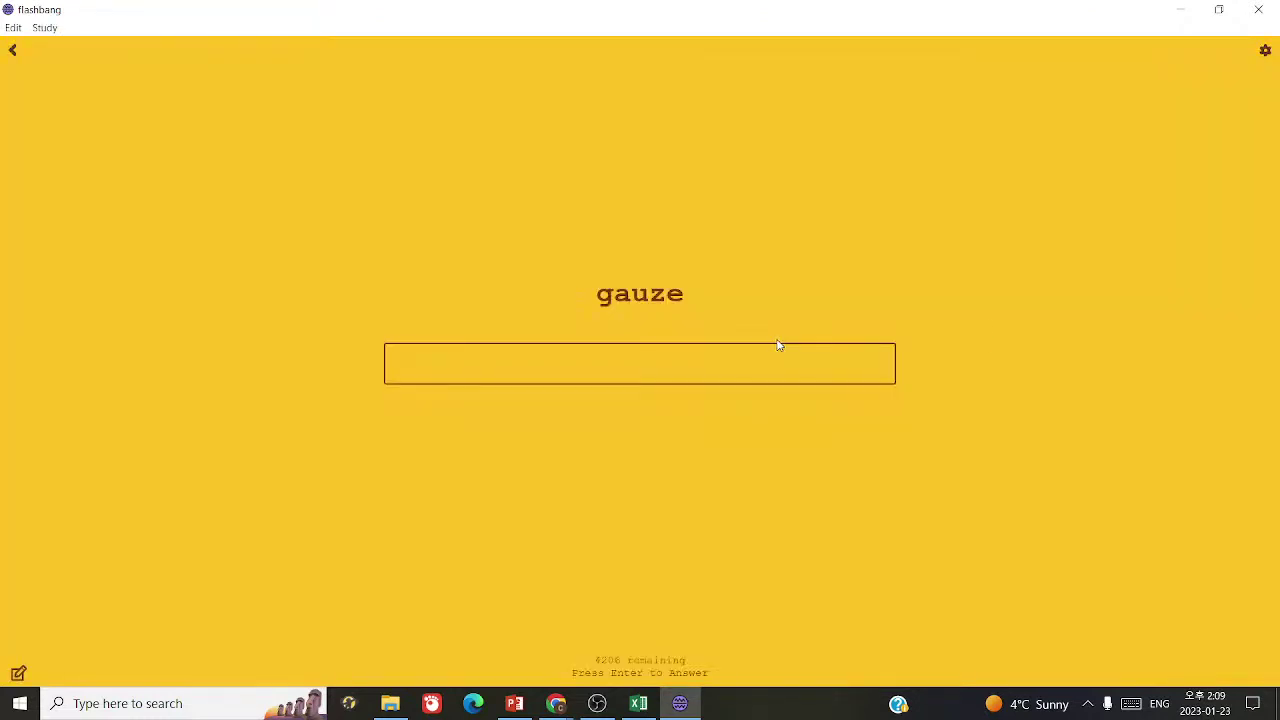
click(18, 675)
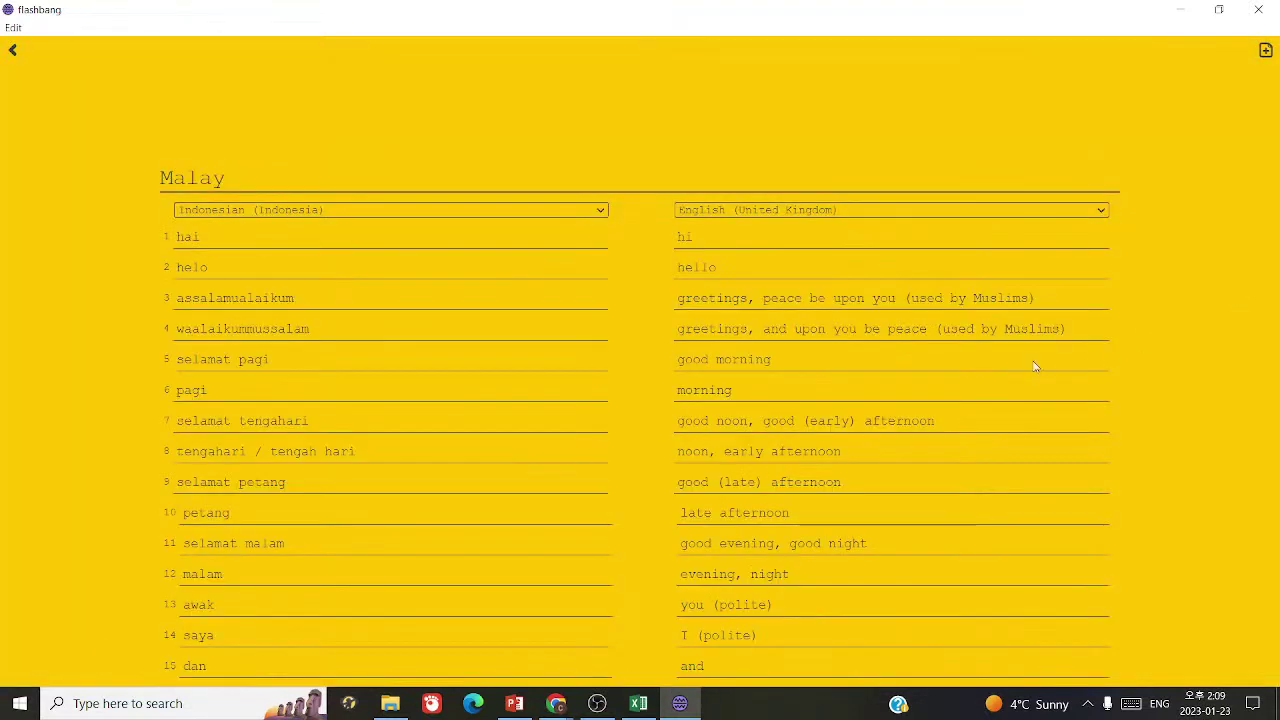
click(1108, 540)
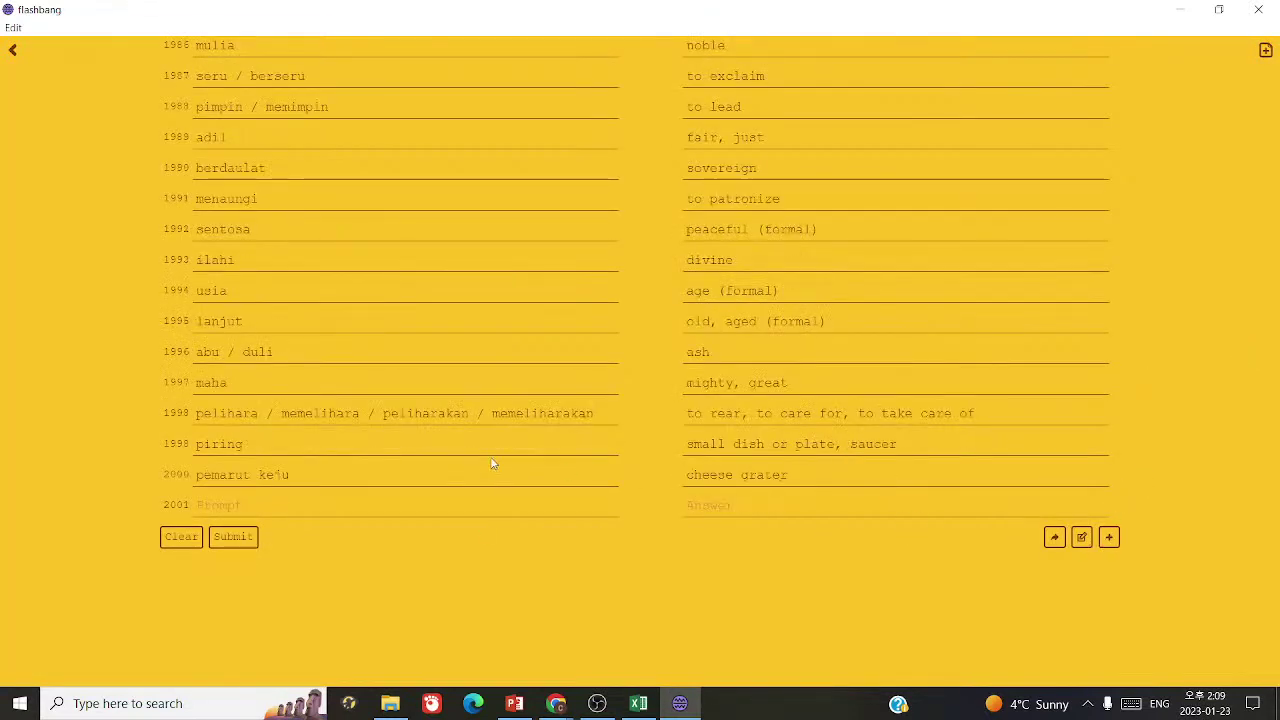
text(penggelek)
click(779, 502)
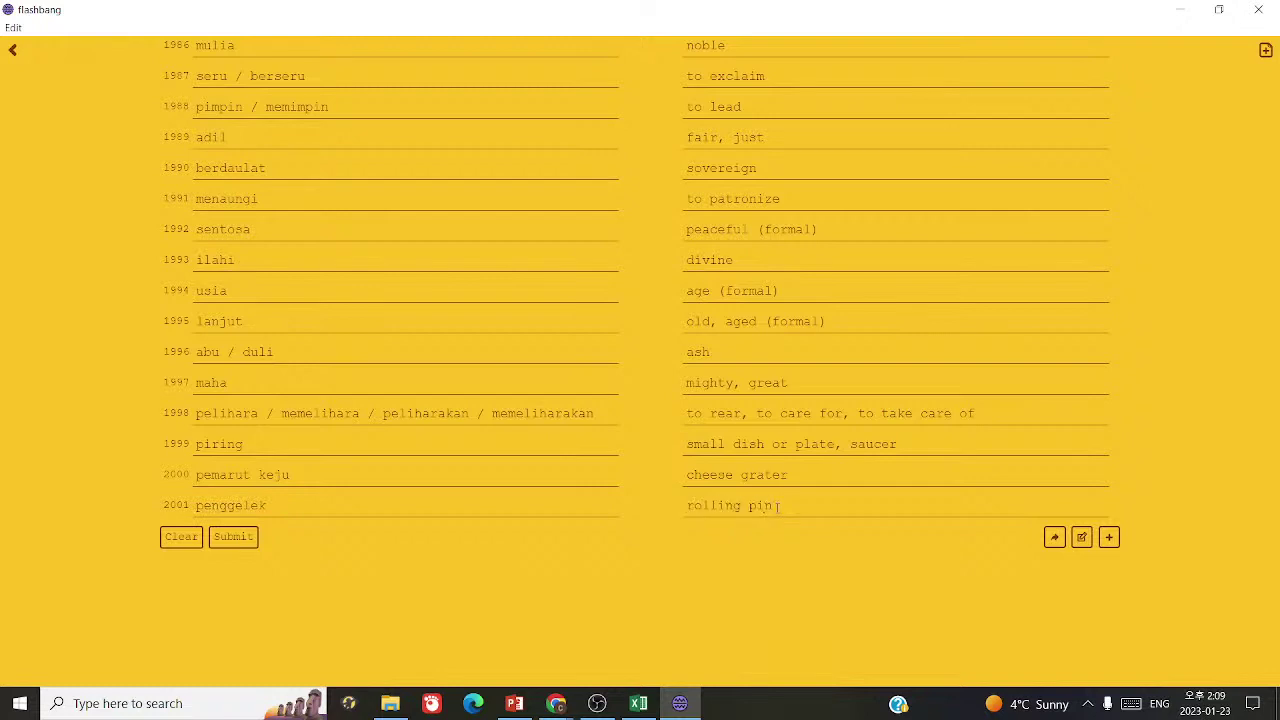
- Switch to Google Translate, translate gelek and menggelek from Malay into English, and view the alternative translations of menggelek
click(556, 703)
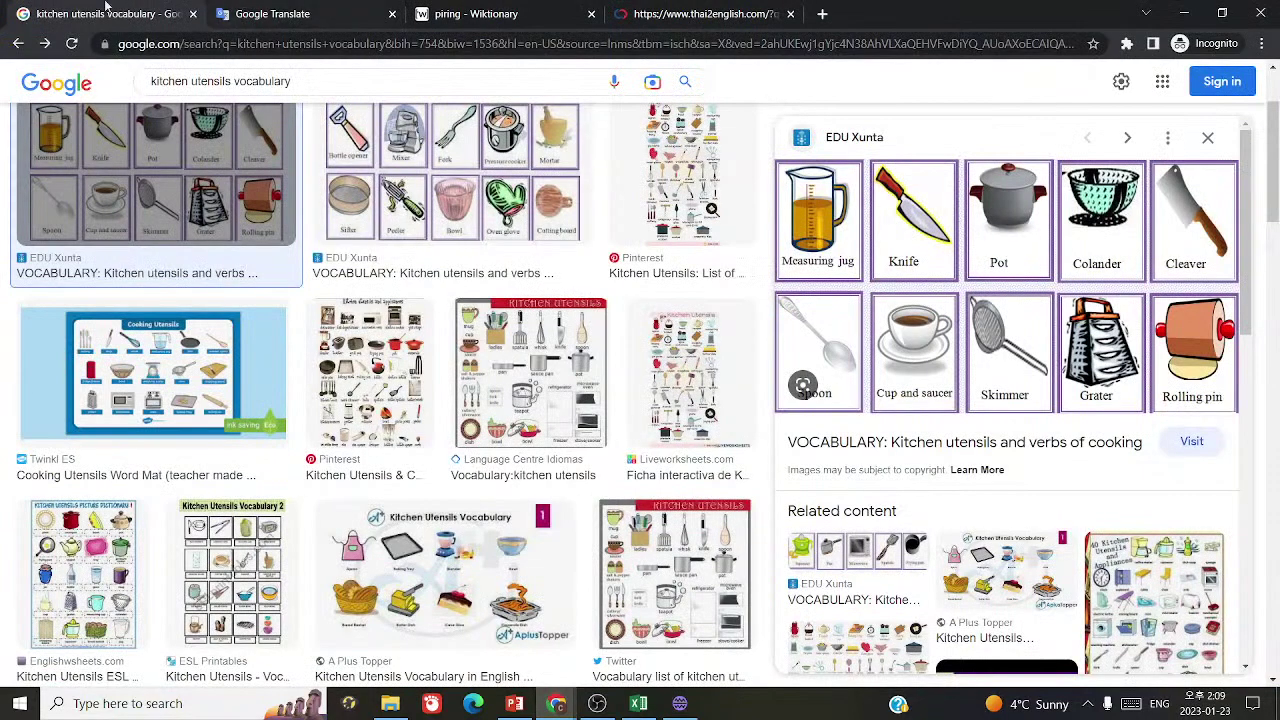
key(ctrl+Tab)
click(633, 189)
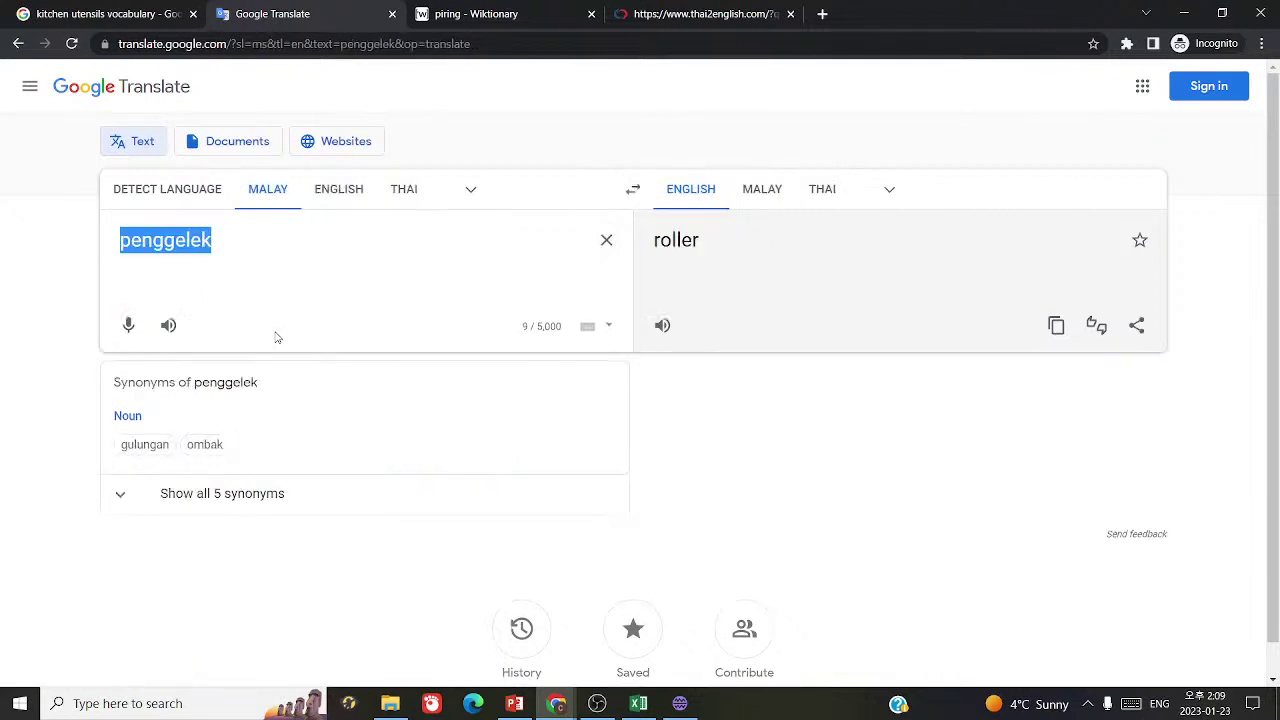
text(gelek)
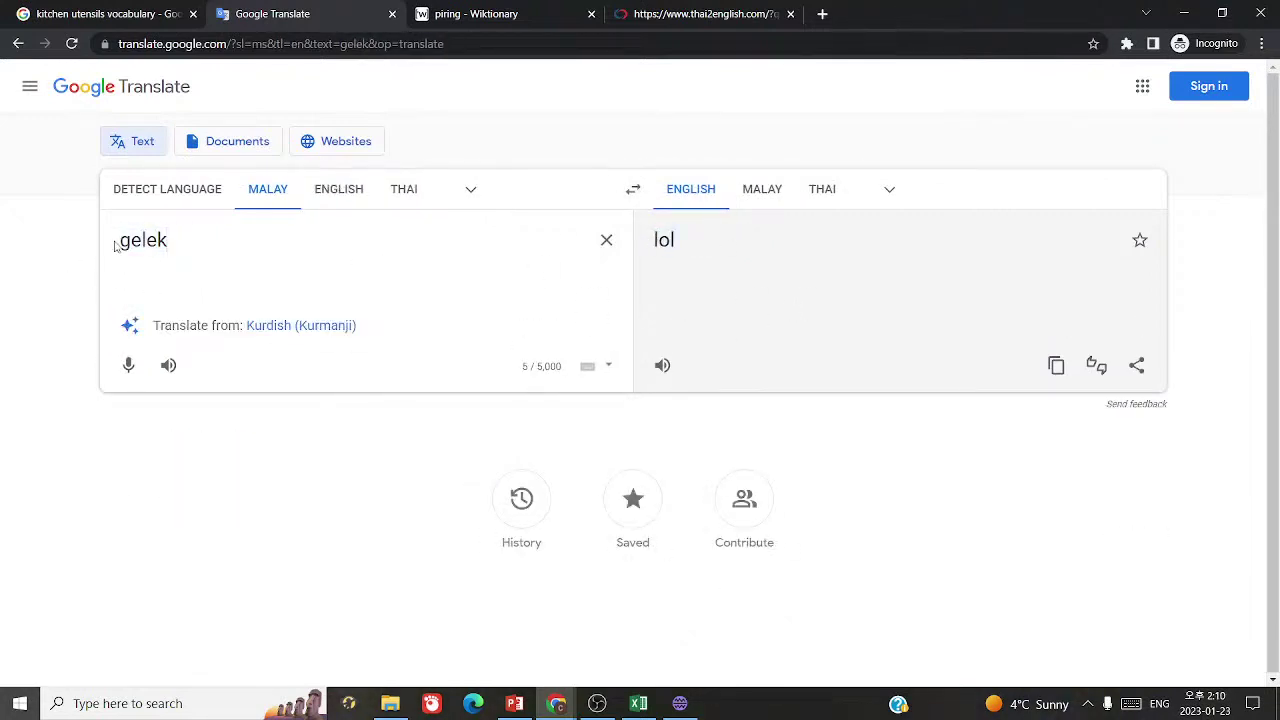
text(meng)
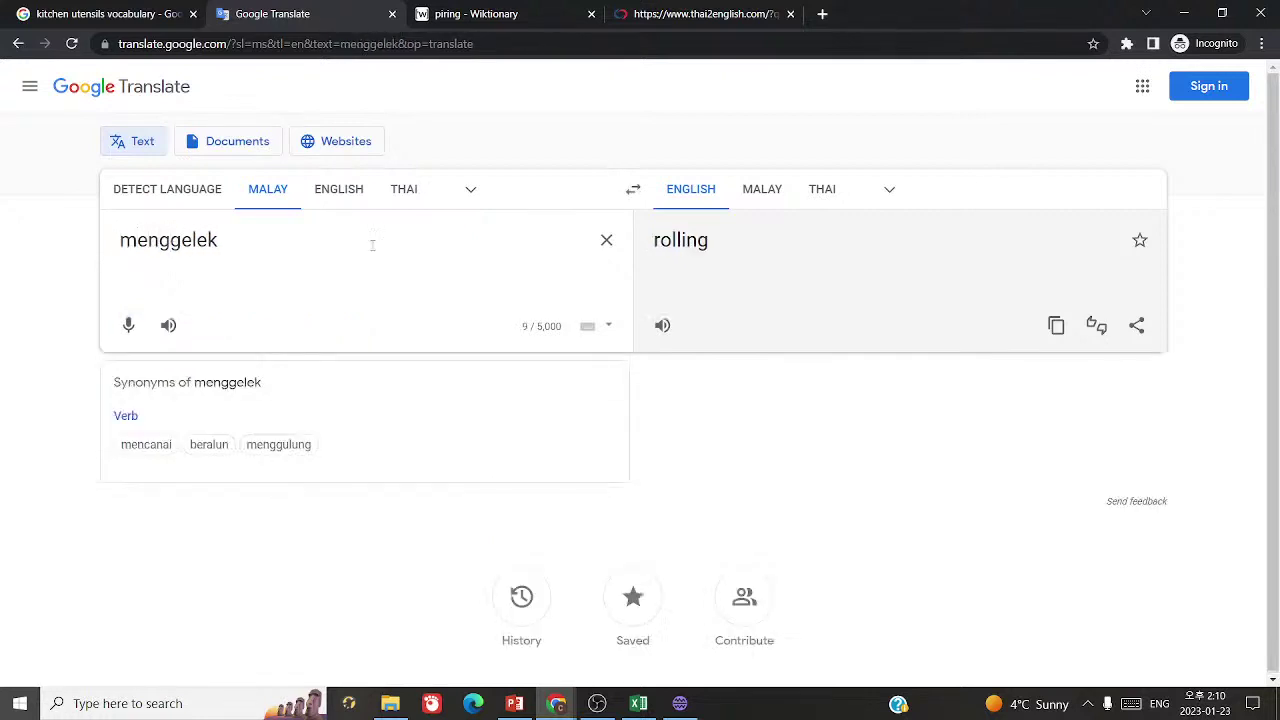
click(674, 240)
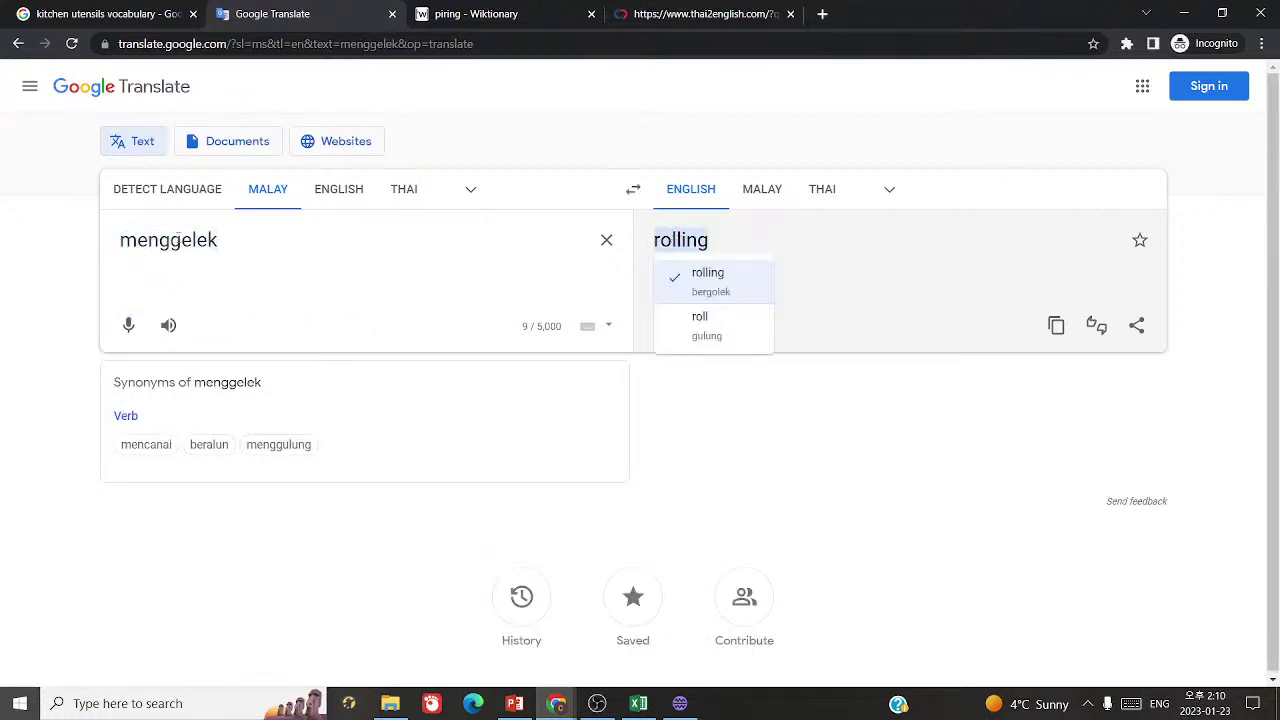
- Replace the Malay source text with parut to translate it into English
double_click(201, 240)
key(BackSpace)
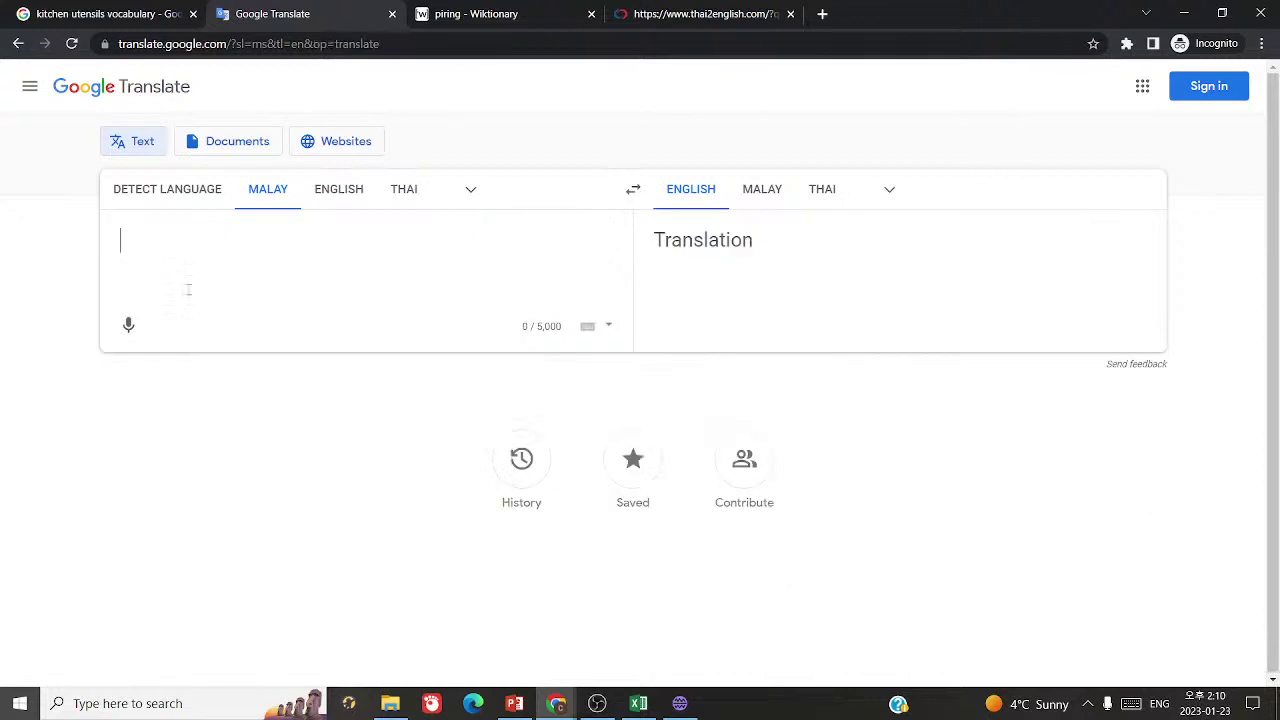
text(parut)
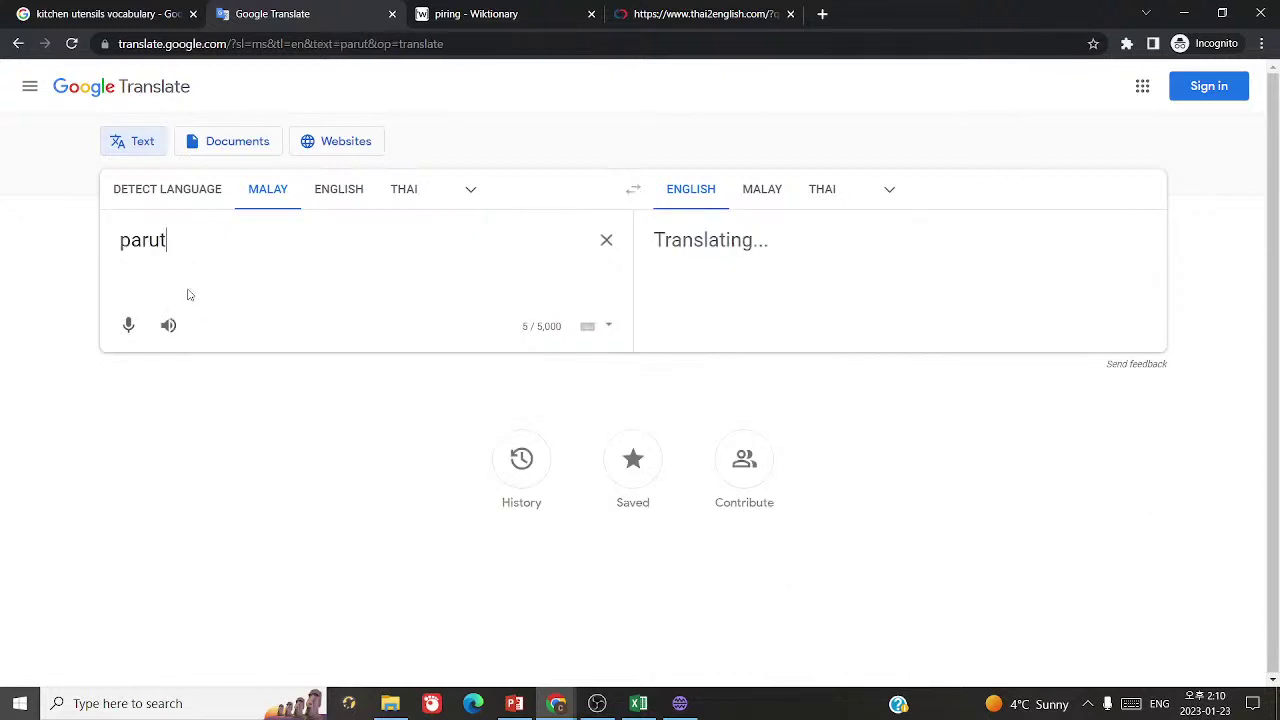
- Switch to the Excel word list and search it for parut
click(661, 254)
click(506, 431)
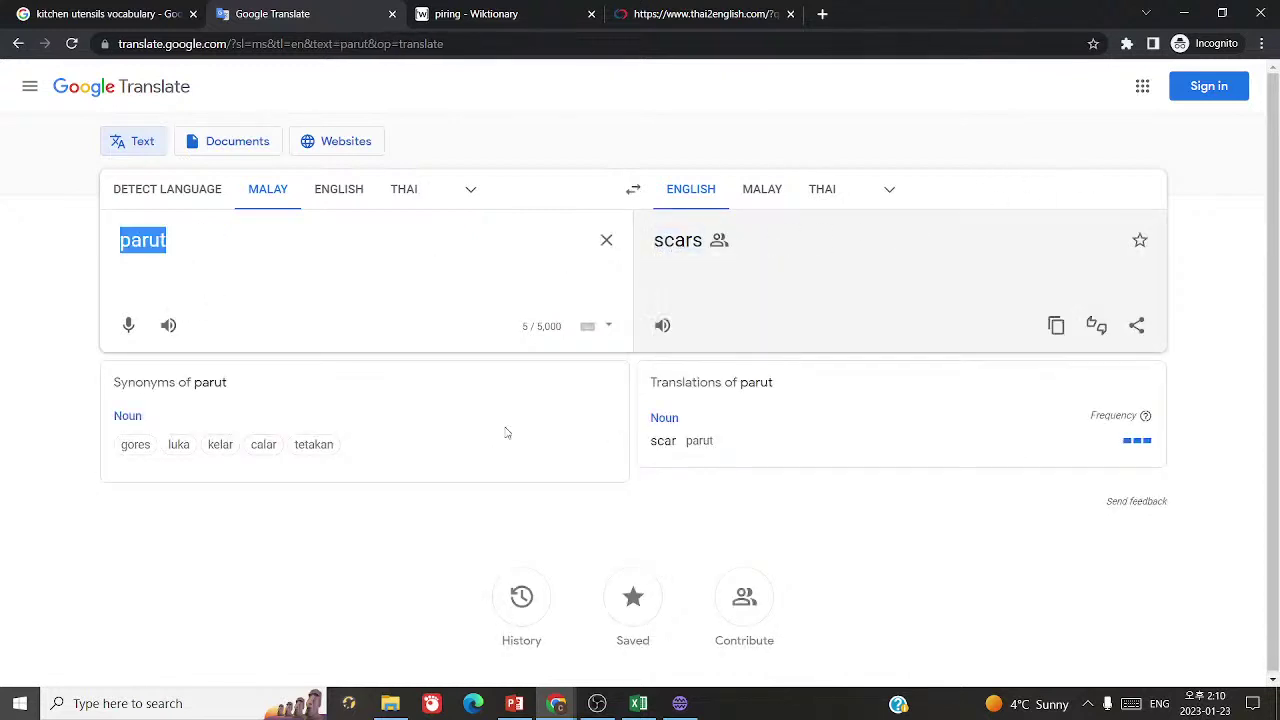
click(638, 703)
double_click(558, 466)
text(parut)
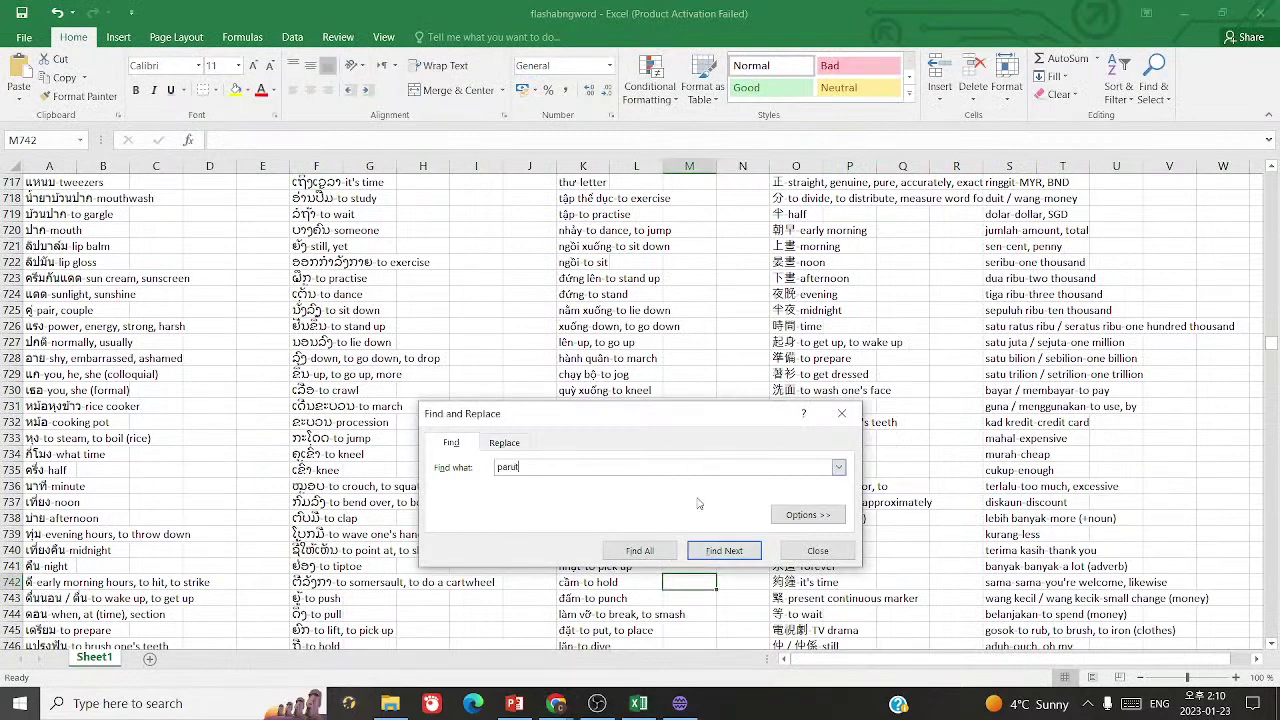
click(713, 551)
click(713, 553)
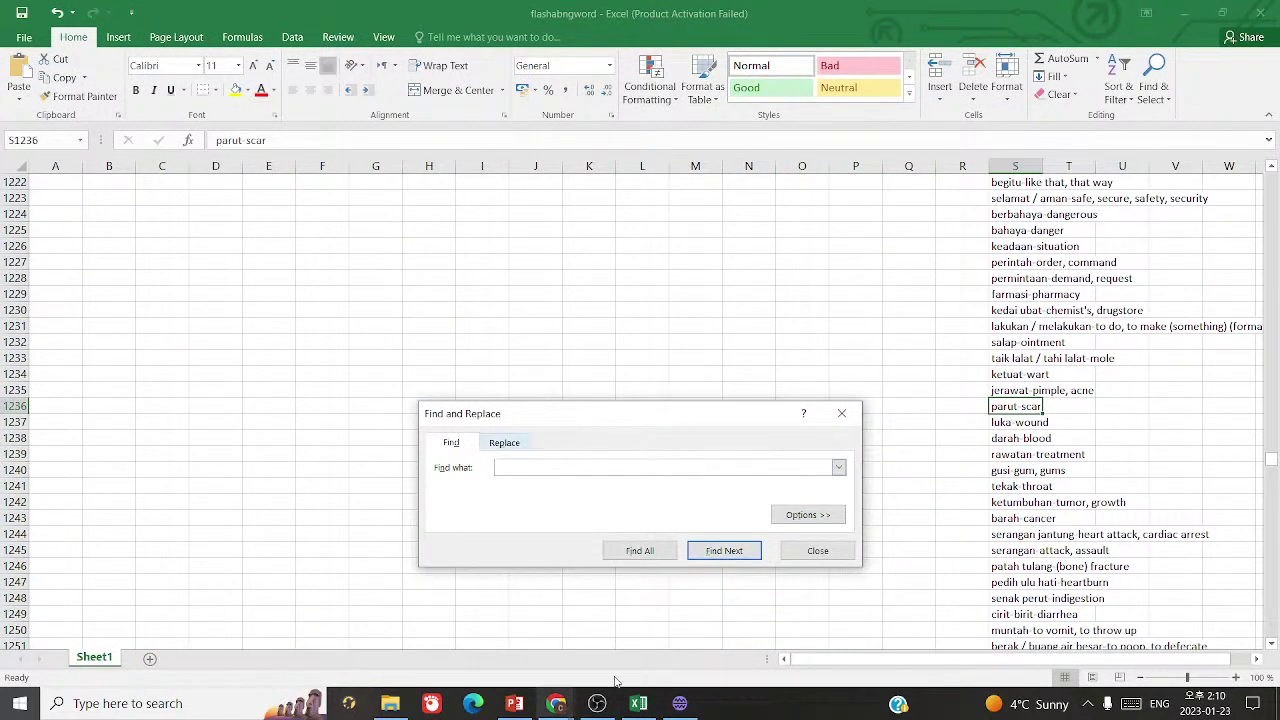
- Switch to flashbang, save the edited Malay deck and return to the deck list
click(680, 703)
click(216, 530)
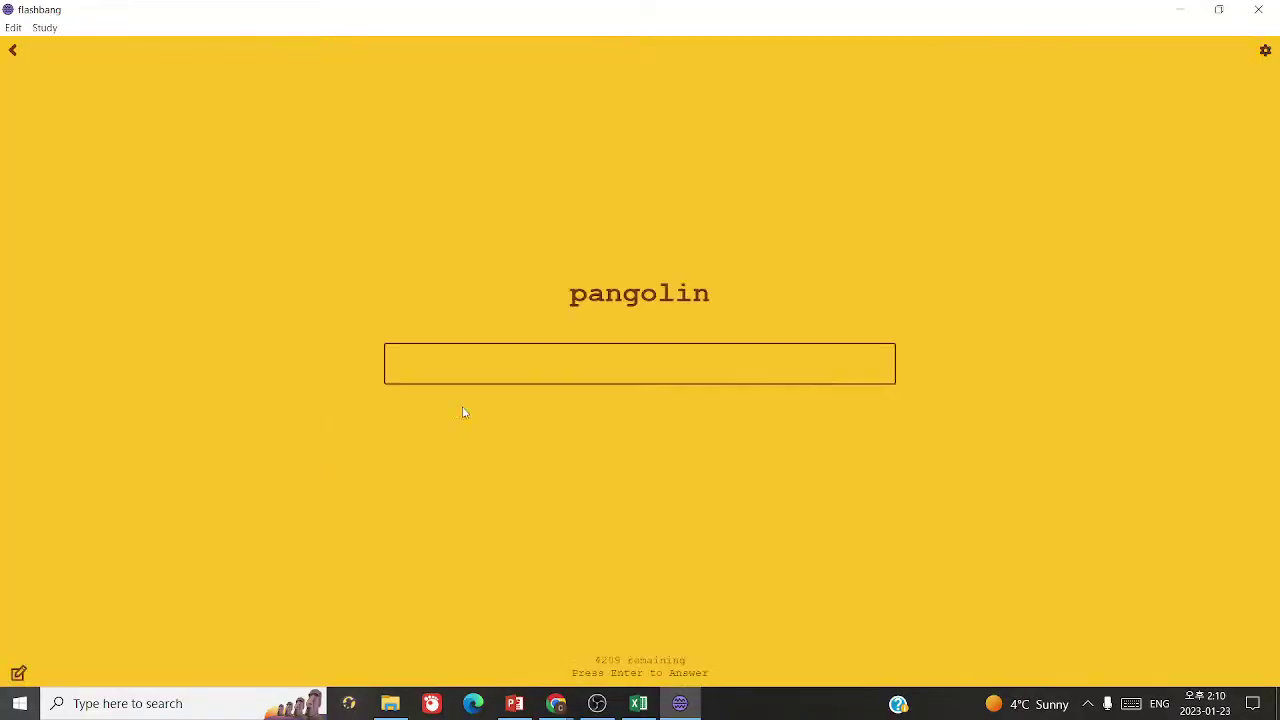
click(13, 27)
click(13, 27)
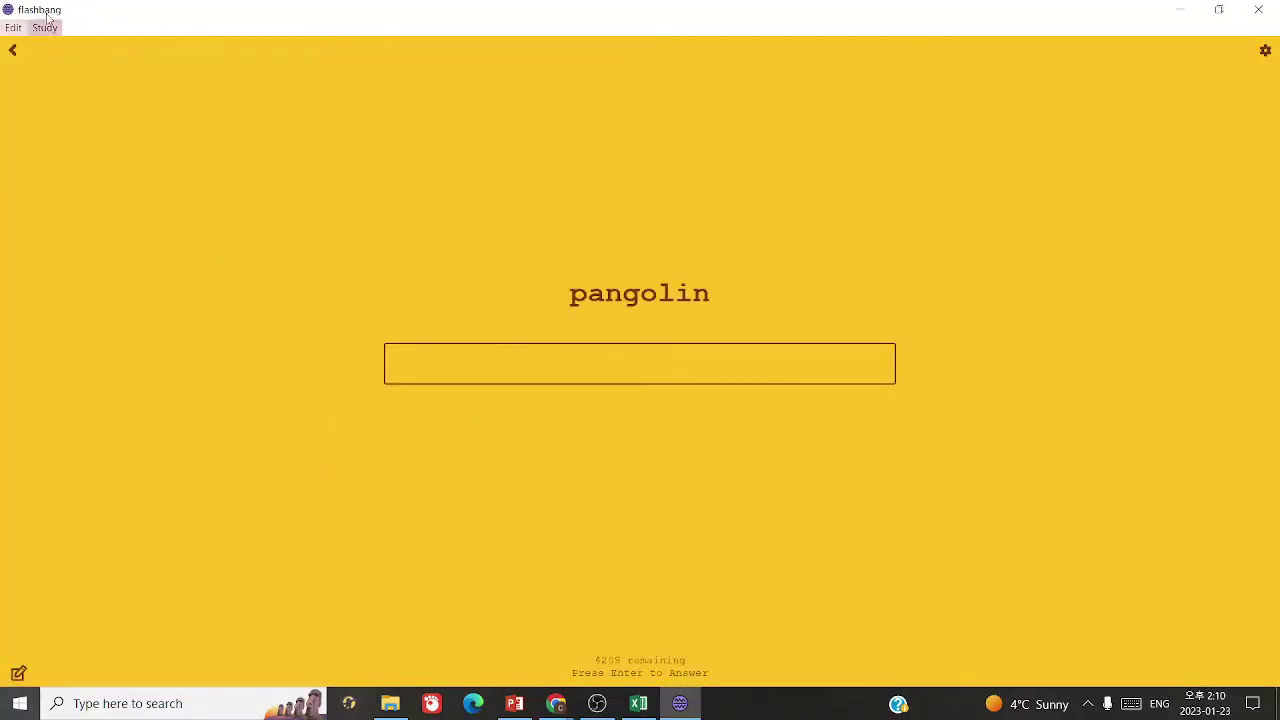
click(14, 56)
- Open the Thai deck for editing and add a blank card at the end of the list
click(606, 417)
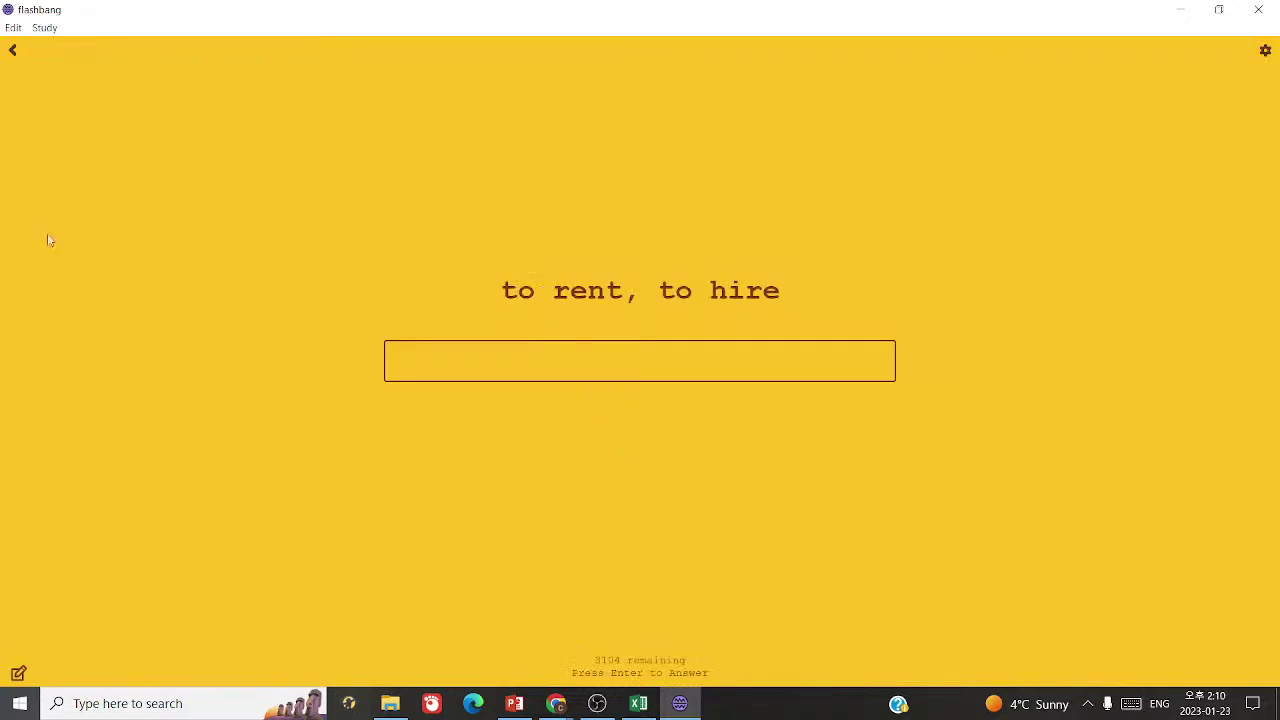
click(20, 674)
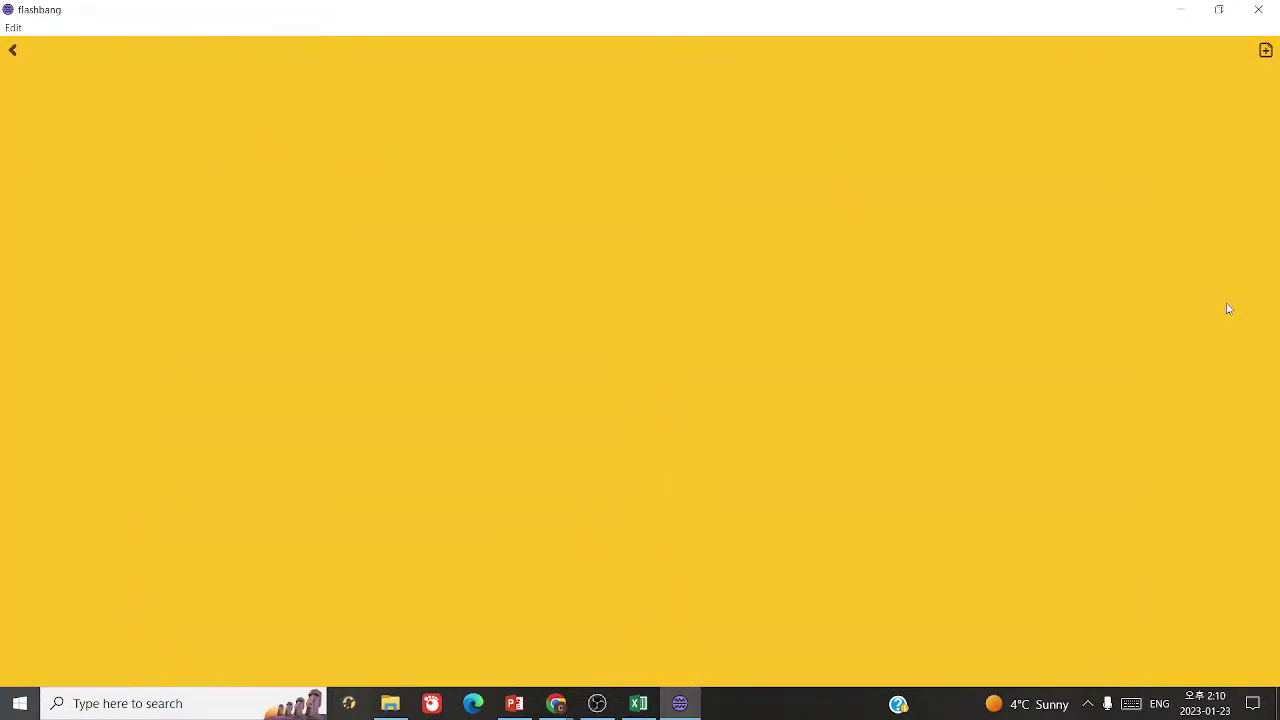
click(1108, 540)
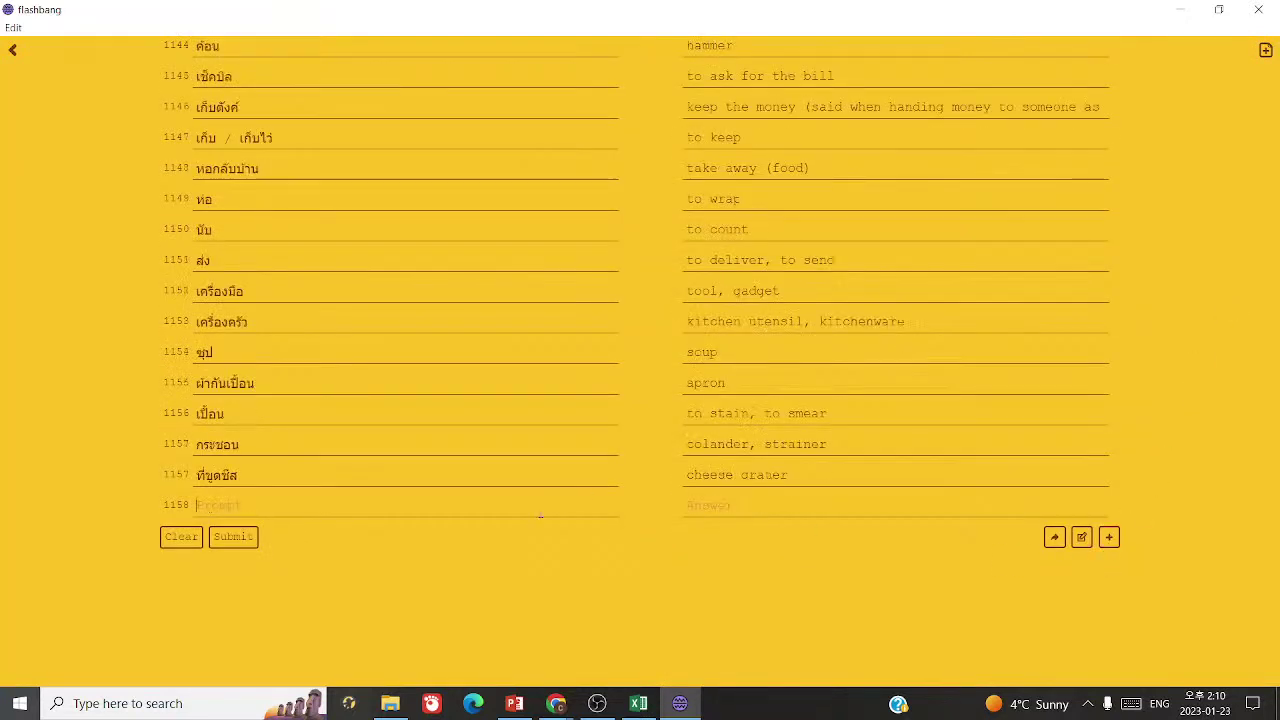
- Switch to the Google Images results, preview the second EDU Xunta picture, and open the Pinterest Kitchen Utensils picture page
mouse_move(560, 700)
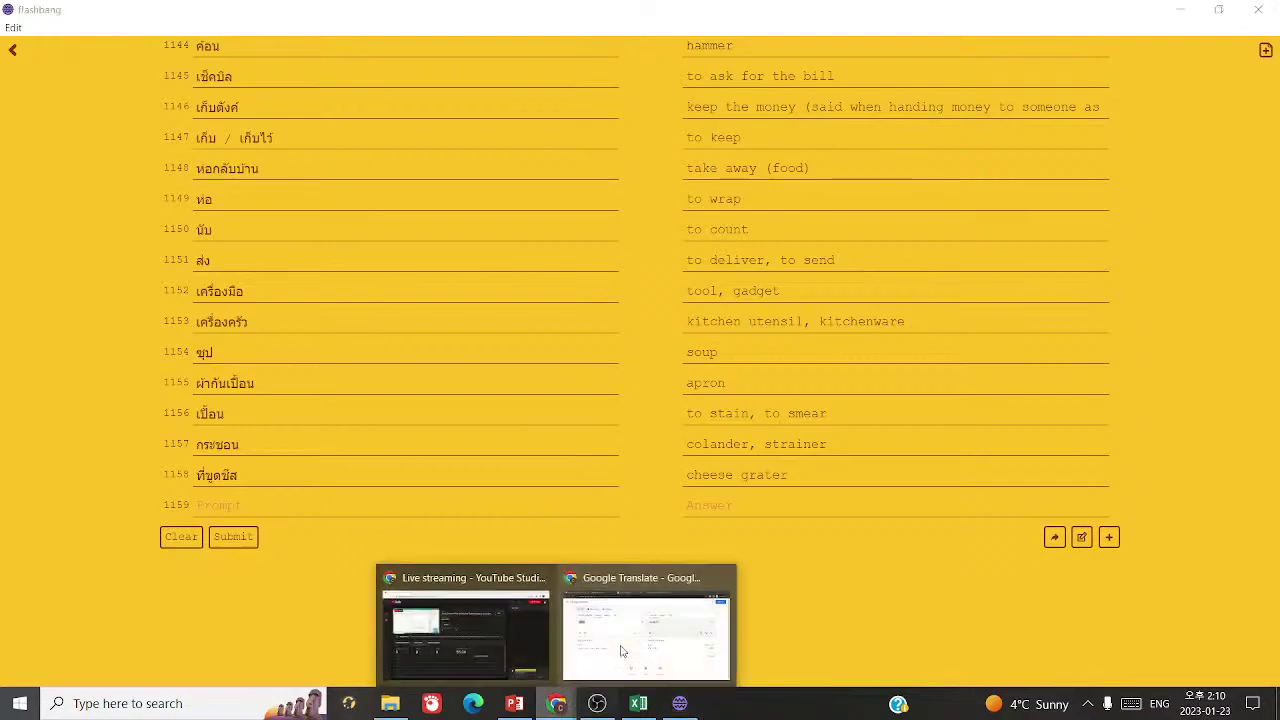
click(650, 630)
key(ctrl+shift+Tab)
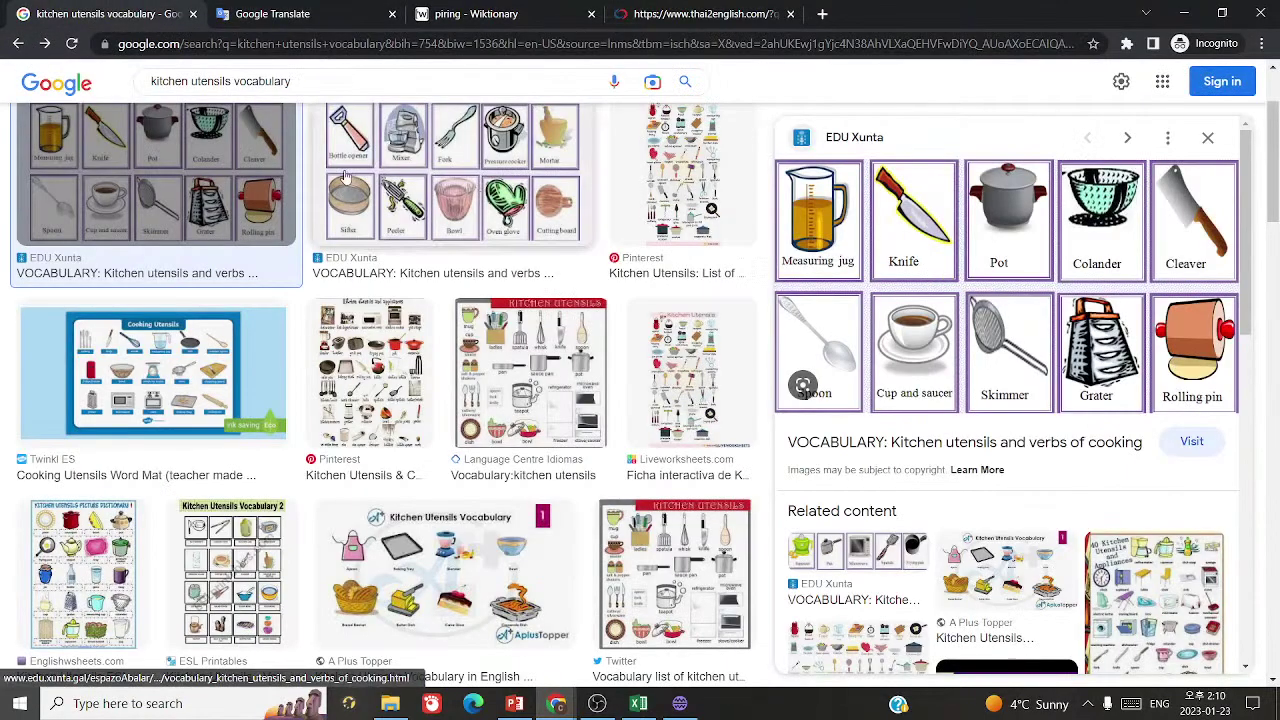
click(407, 177)
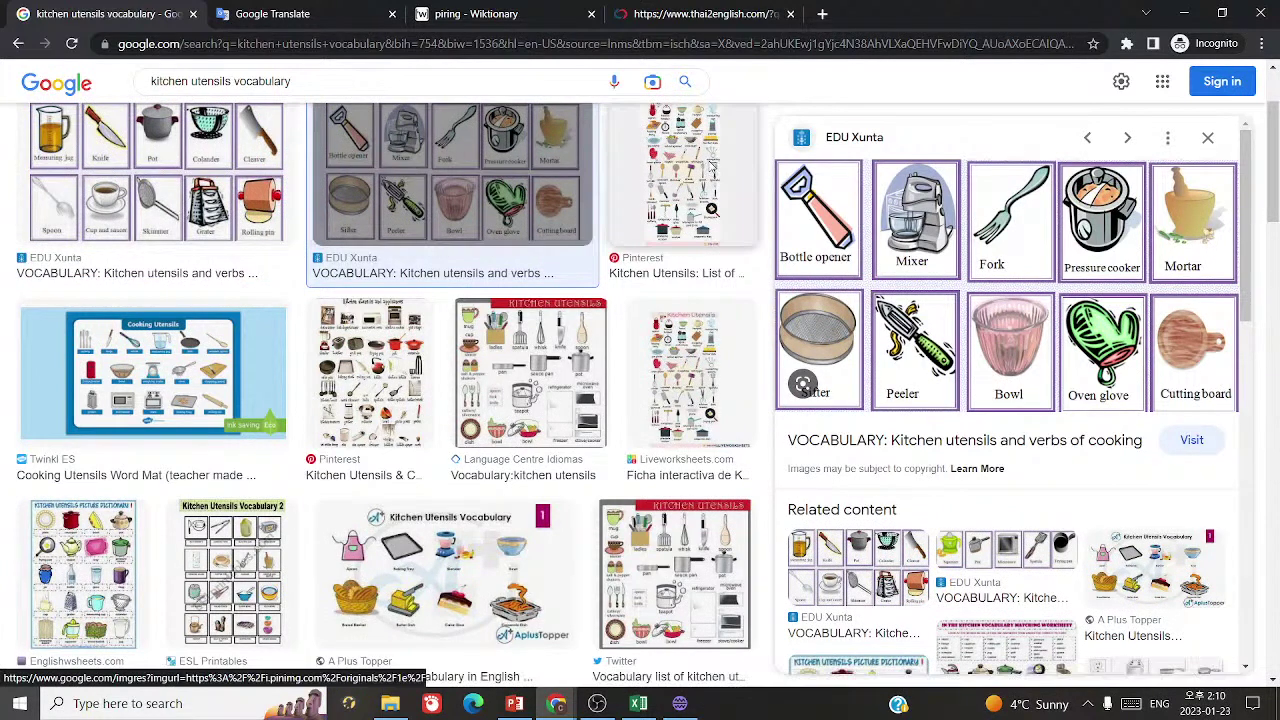
click(683, 172)
click(1005, 330)
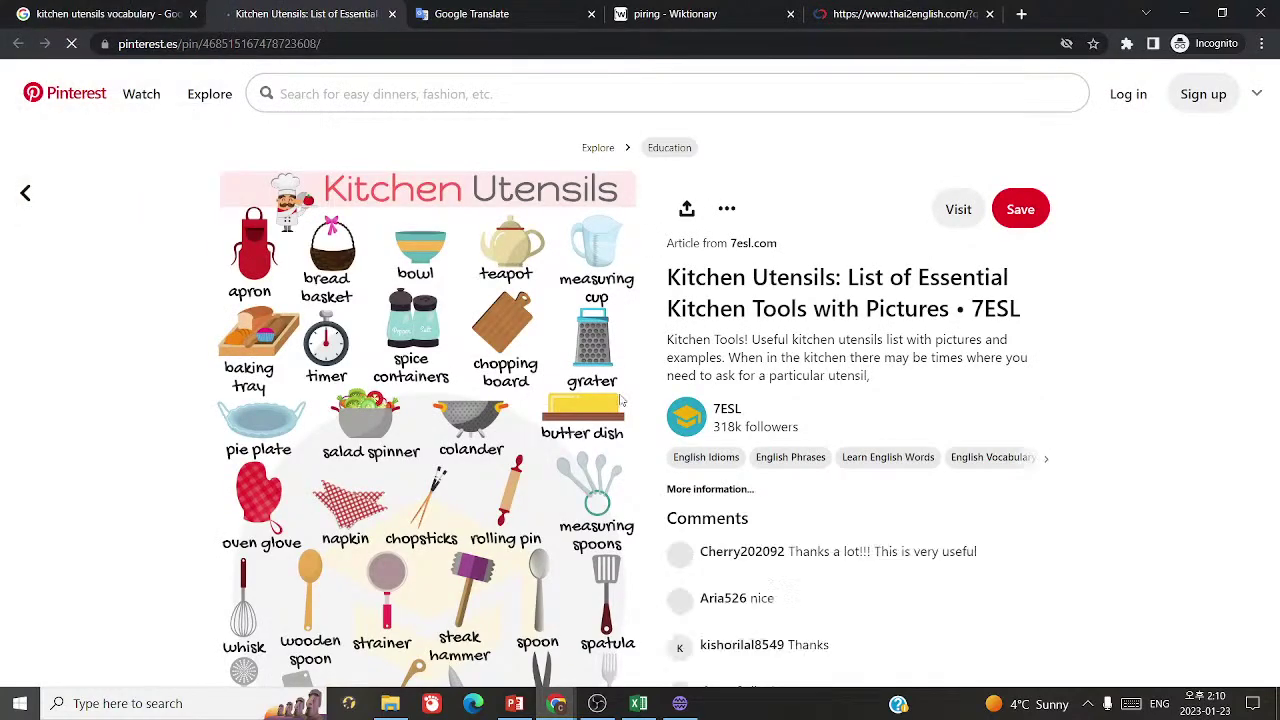
- Translate basket from English into Malay and Thai in Google Translate, and copy the Thai translation
click(438, 13)
key(ctrl+a)
click(345, 204)
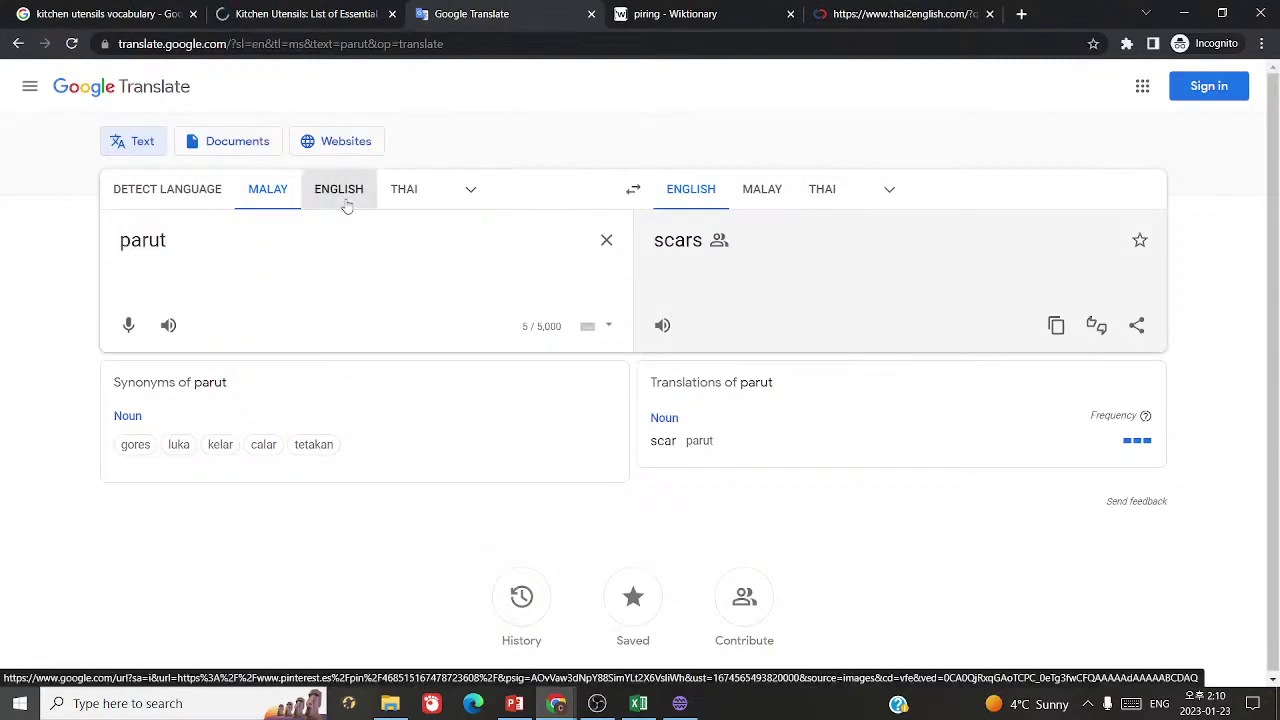
text(basket)
key(ctrl+a)
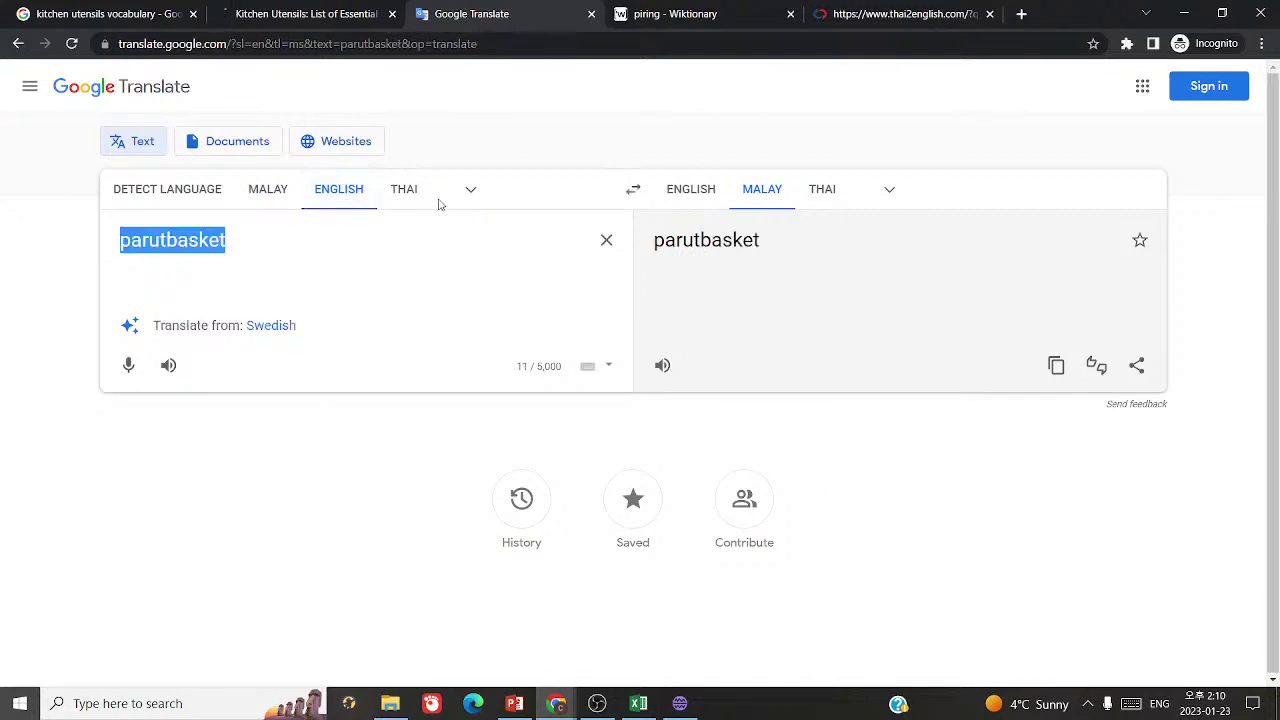
text(basket)
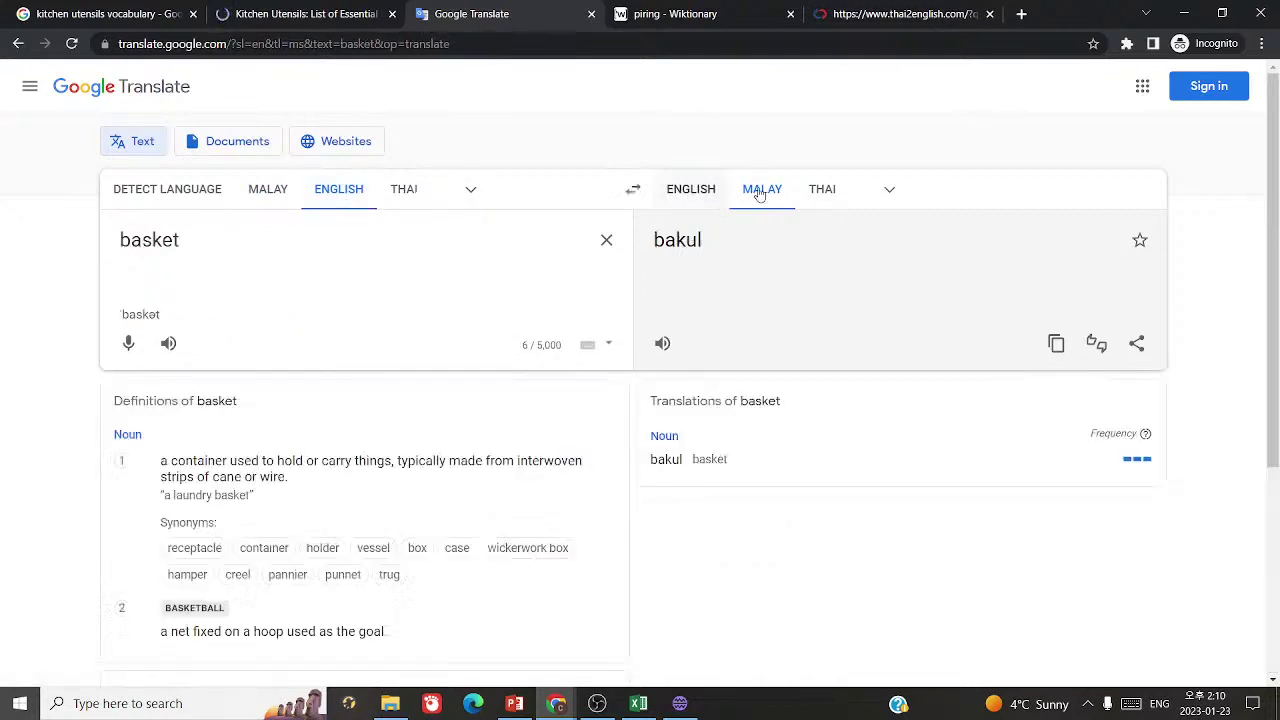
click(822, 189)
drag(653, 240, 722, 250)
key(ctrl+c)
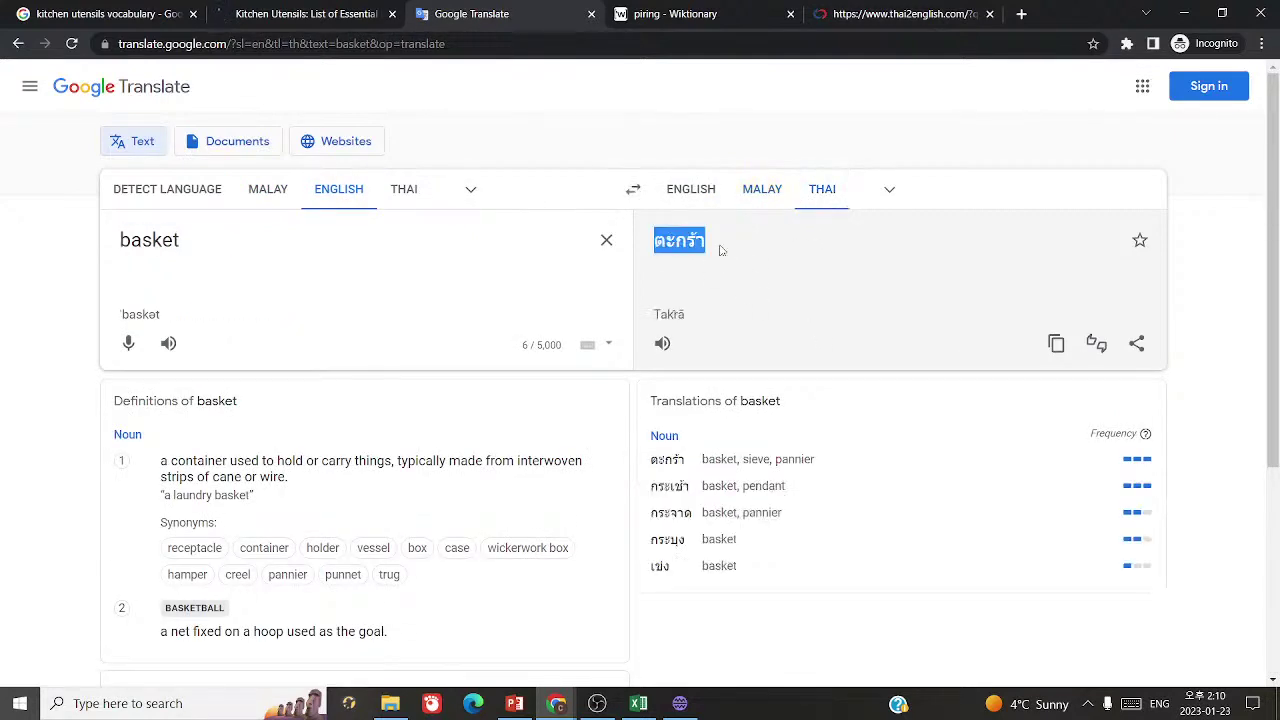
- Switch to the Excel word list and search it for ตะกร้า
key(alt+Tab)
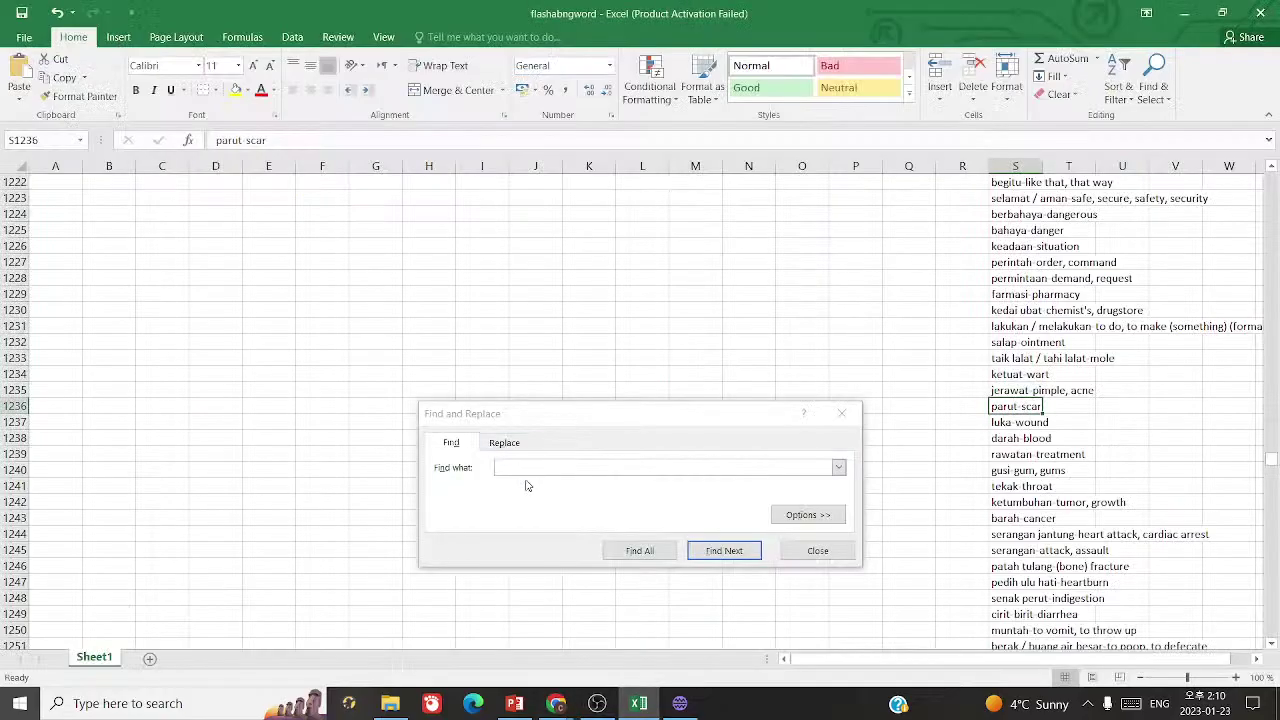
key(ctrl+v)
click(739, 558)
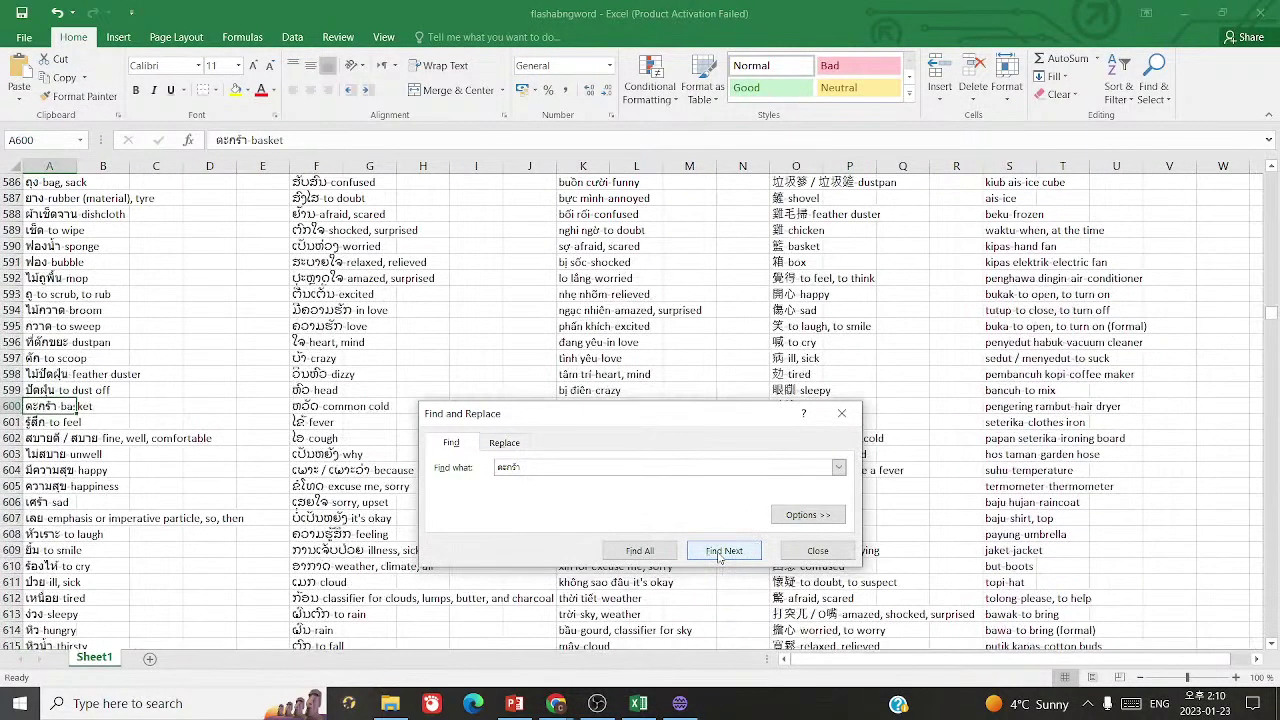
- Return to the Pinterest Kitchen Utensils picture in the browser and examine its items for more words
mouse_move(556, 703)
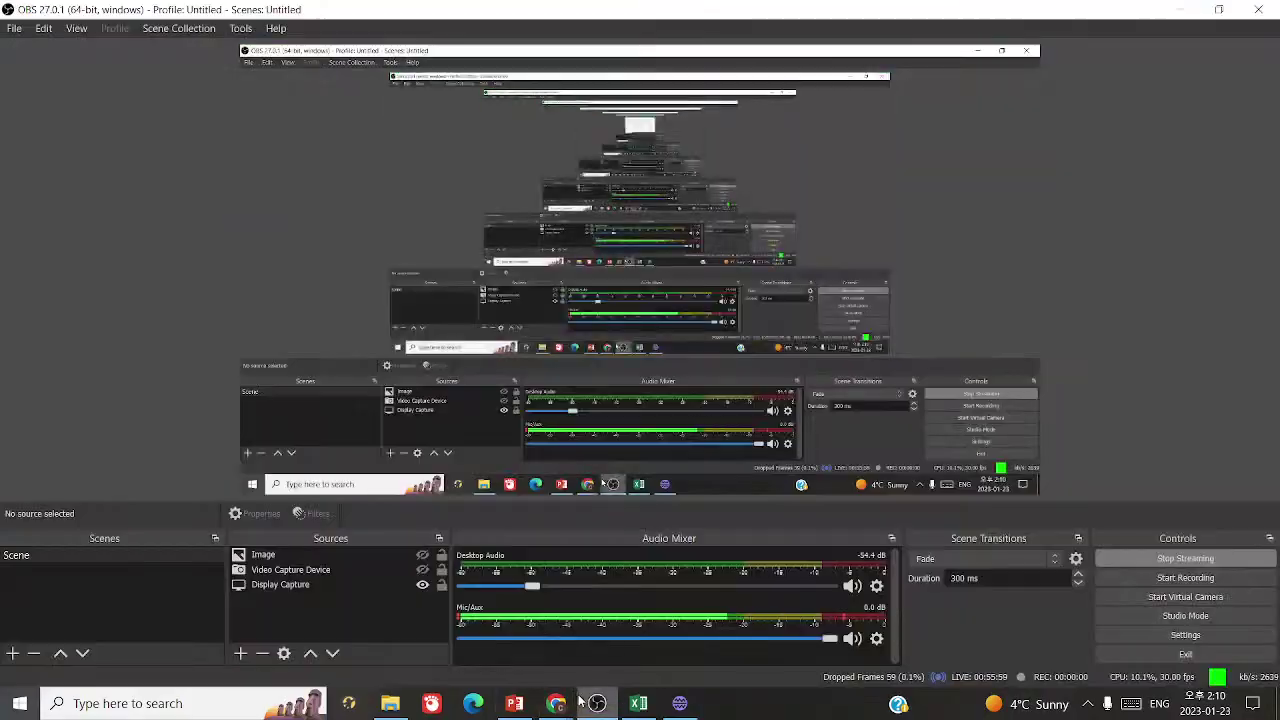
click(616, 654)
click(226, 10)
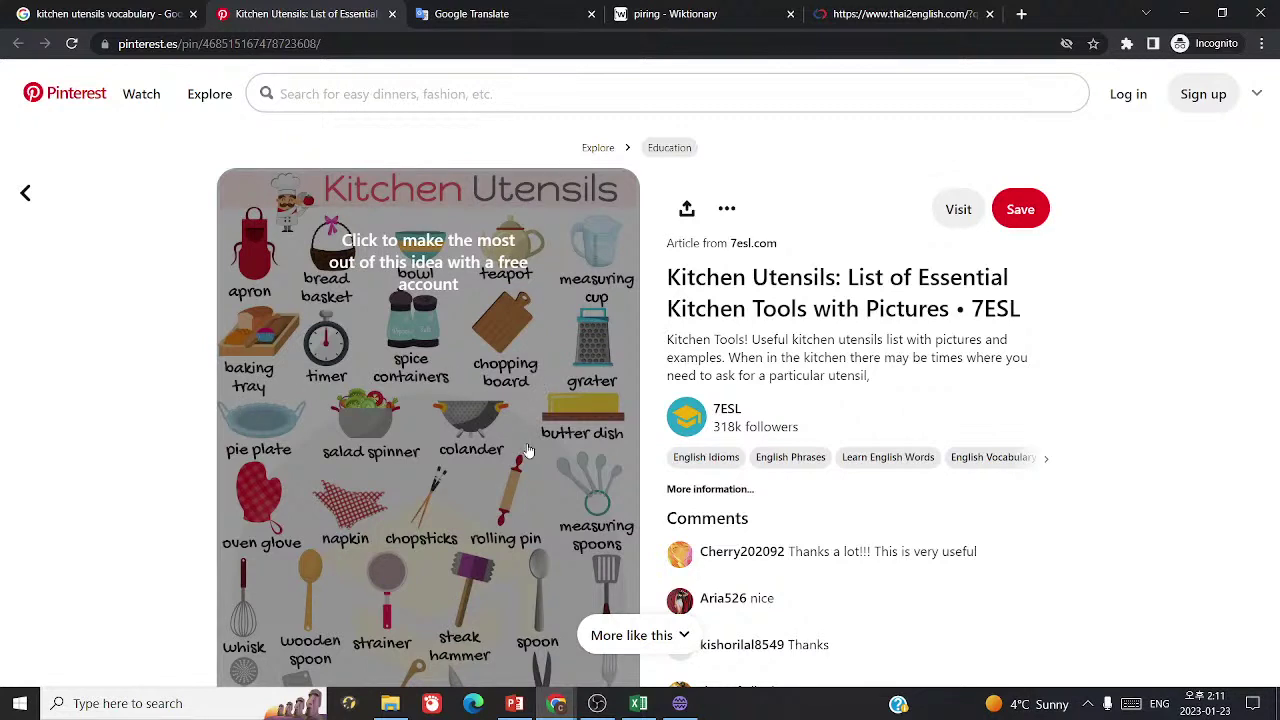
scroll(528, 451, down, 2)
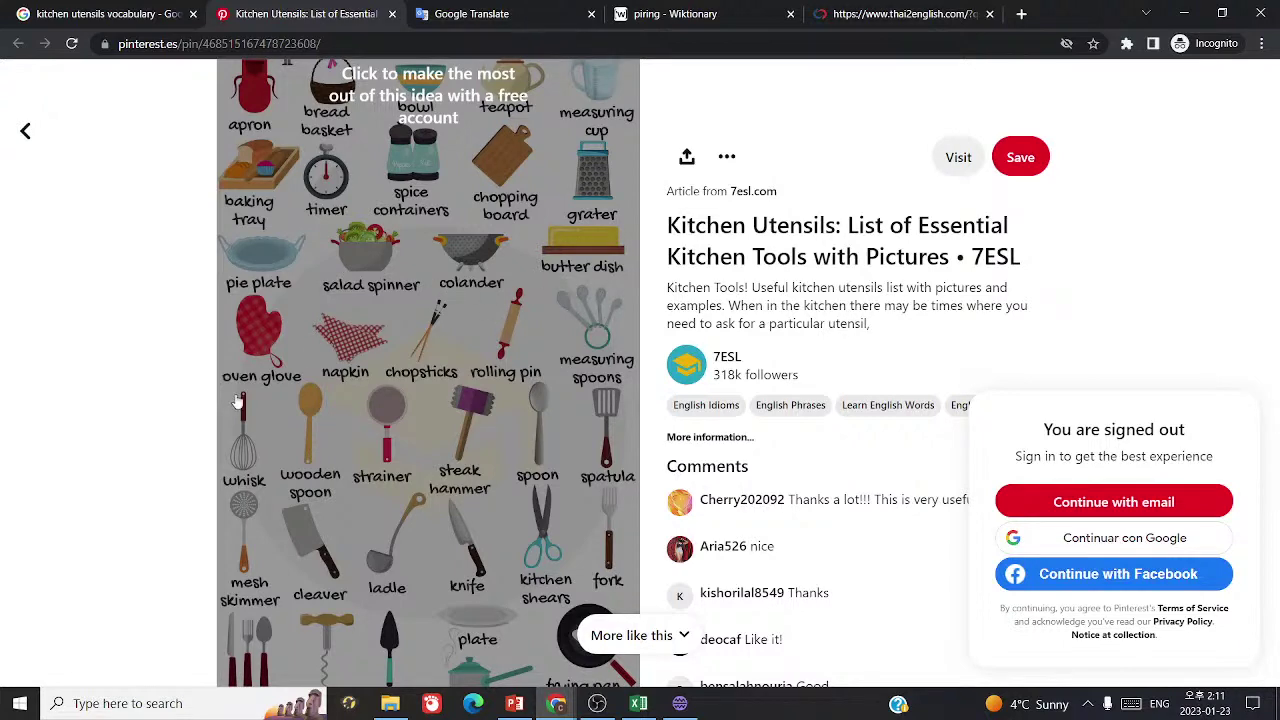
- Replace the English source text in Google Translate with glove and copy its Thai translation
key(ctrl+Tab)
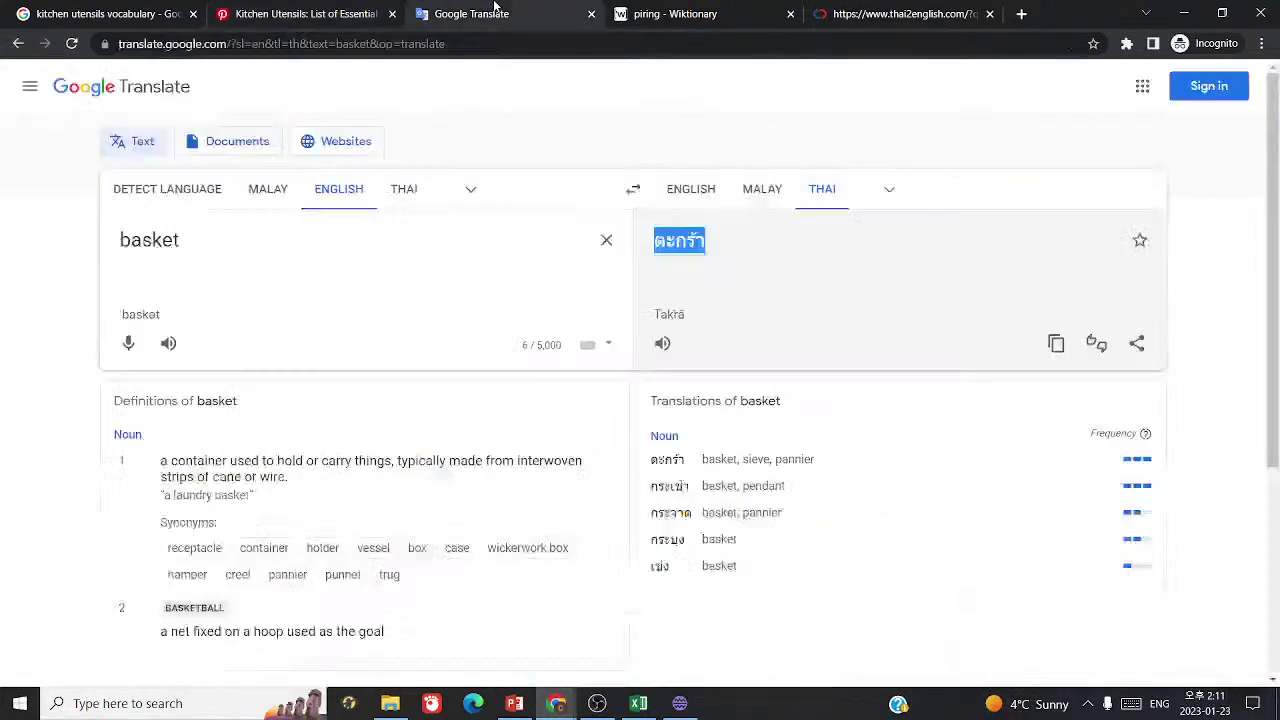
triple_click(367, 255)
text(glove)
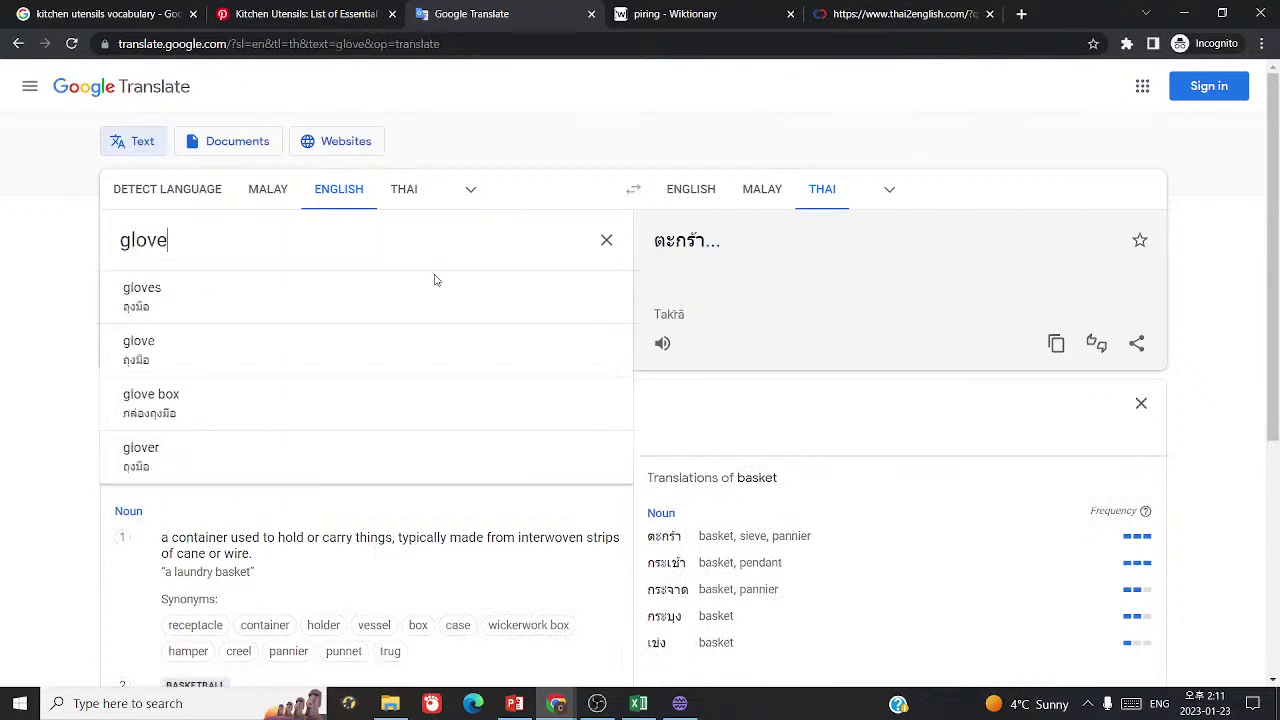
drag(652, 240, 715, 249)
key(ctrl+c)
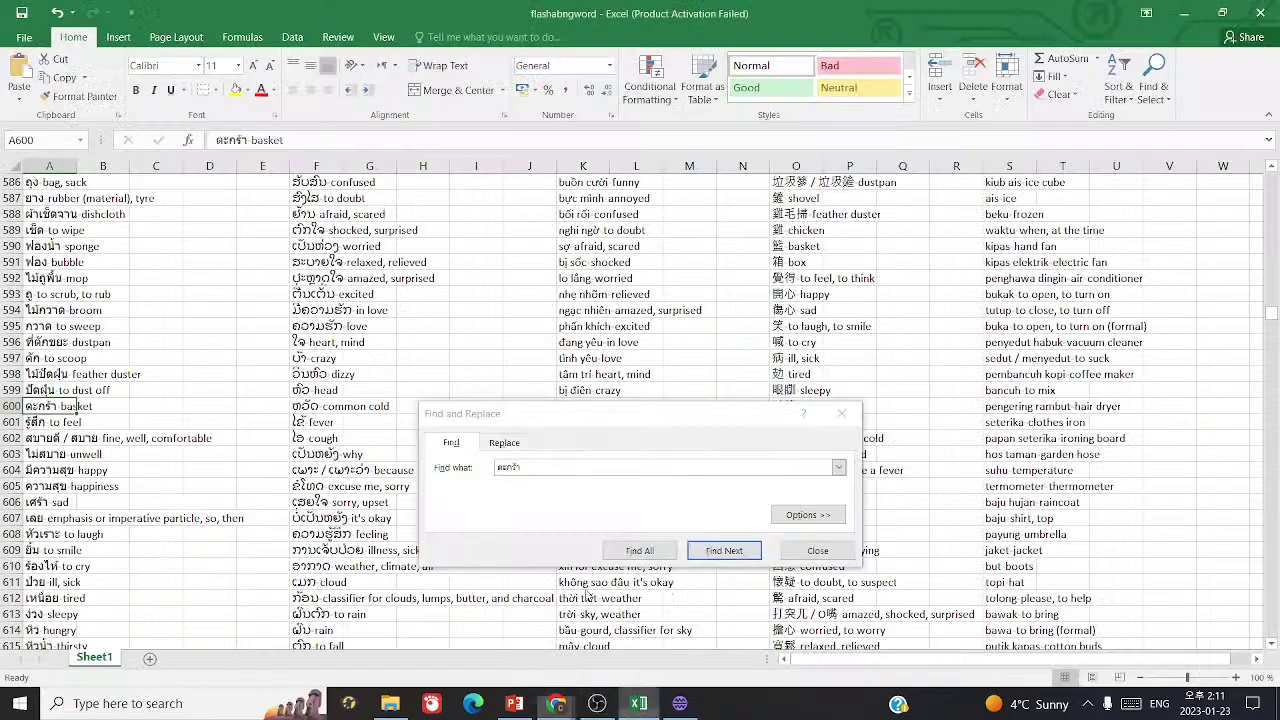
- Switch to the Excel word list and search it for ถุงมือ
click(638, 703)
click(536, 490)
key(ctrl+v)
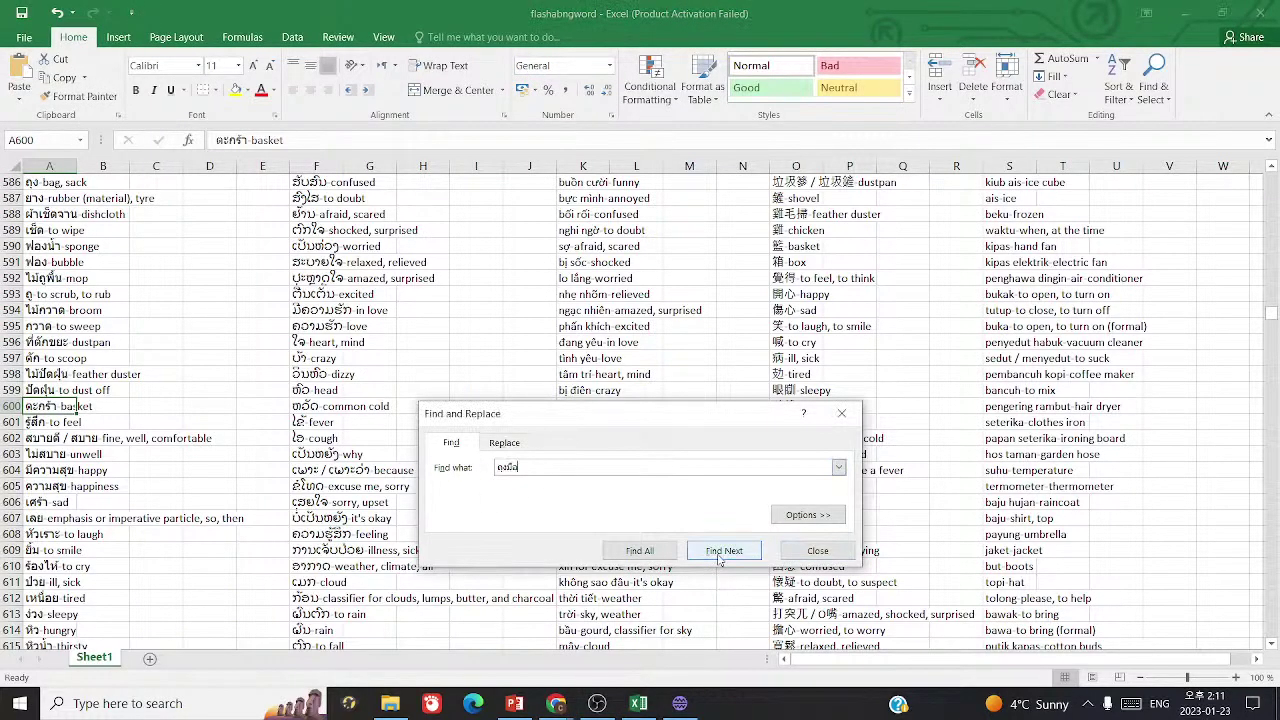
key(Return)
- Check the Pinterest picture again, translate whisk from English into Malay, and view the alternative translations
mouse_move(555, 708)
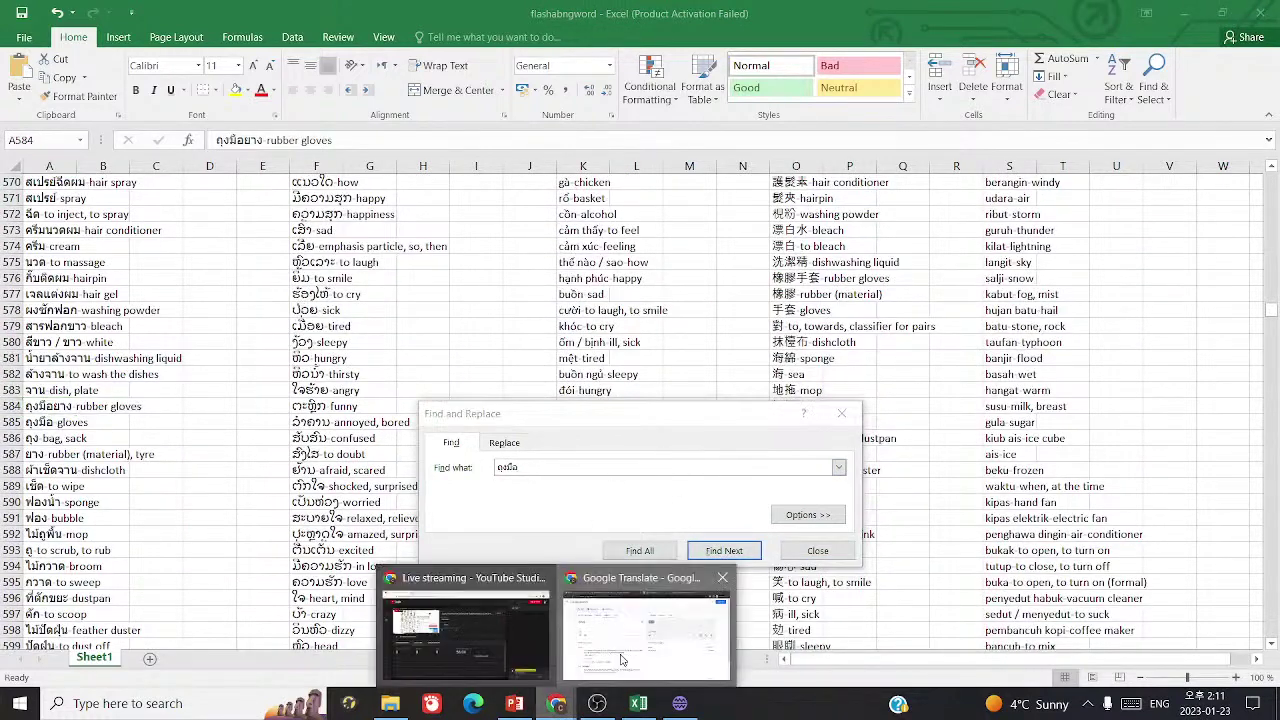
click(650, 610)
click(280, 12)
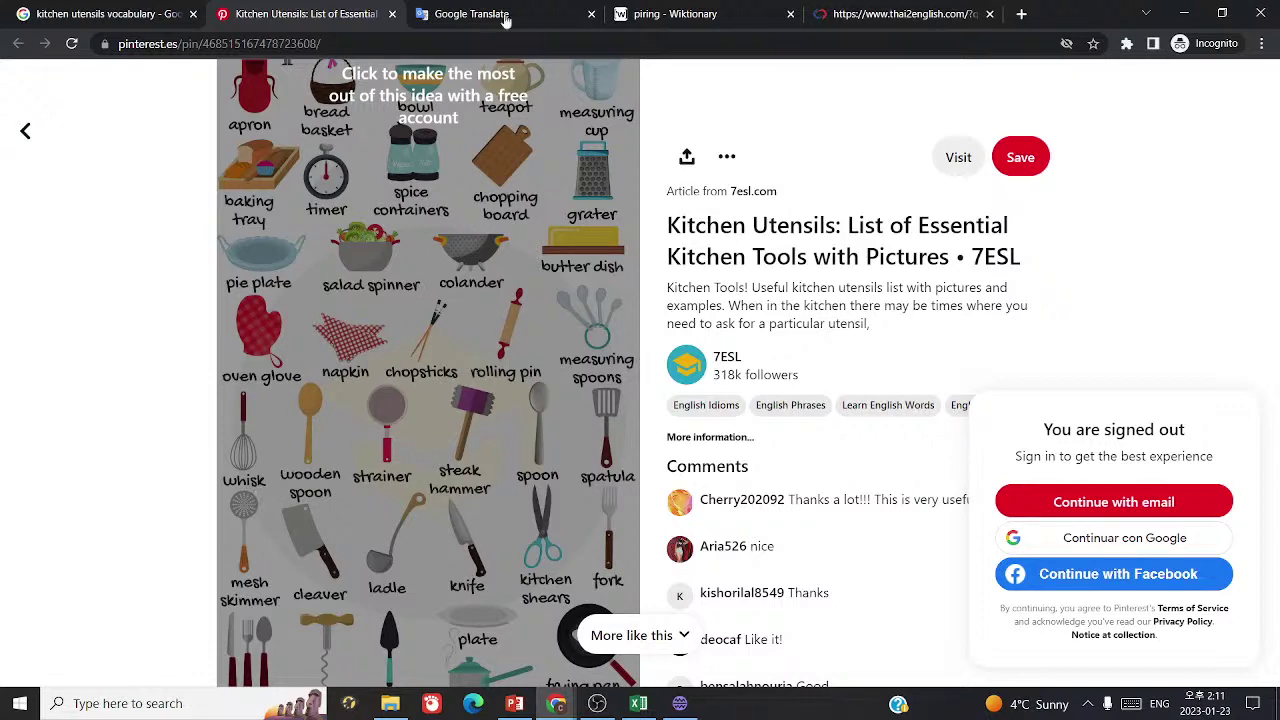
click(470, 14)
key(ctrl+a)
text(whisk)
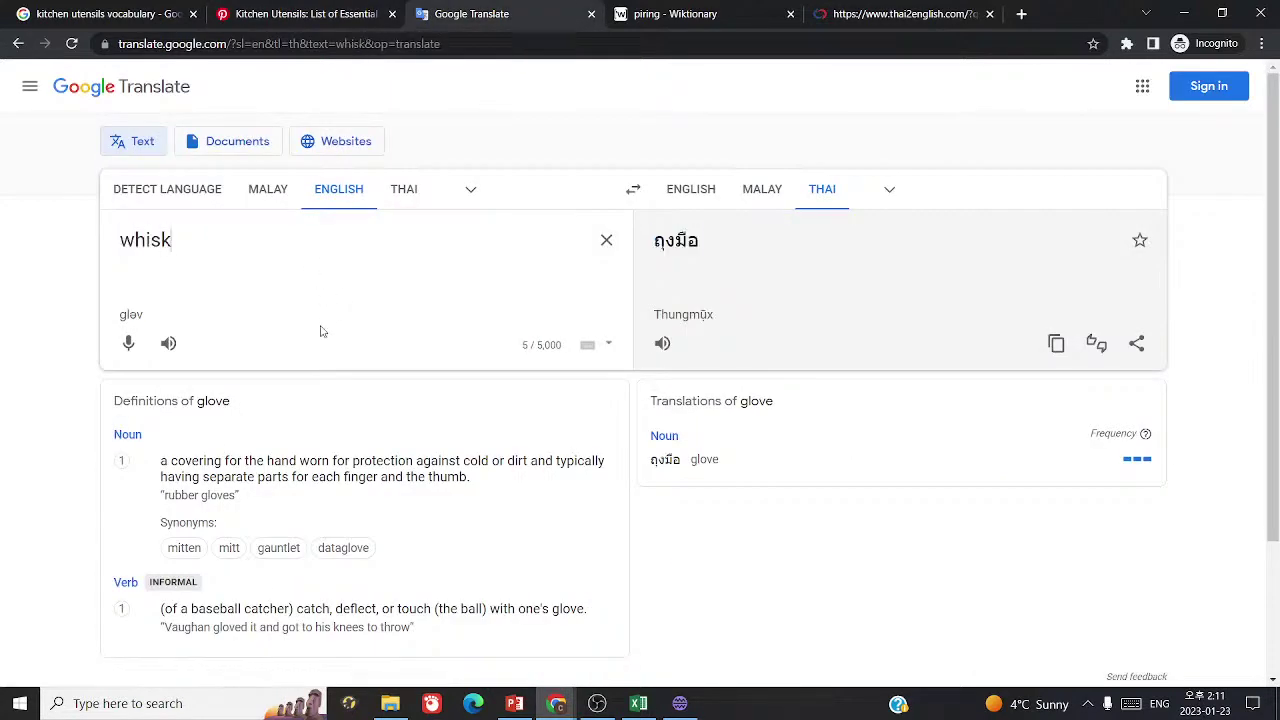
click(770, 192)
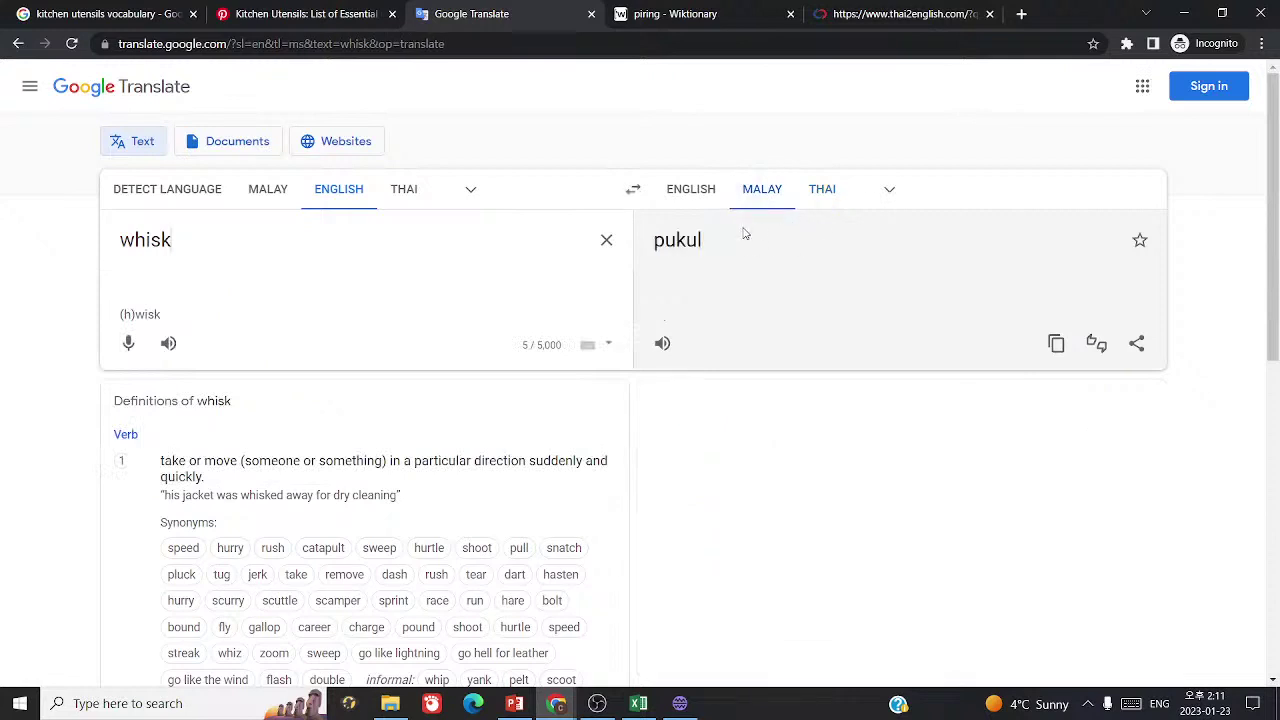
click(680, 240)
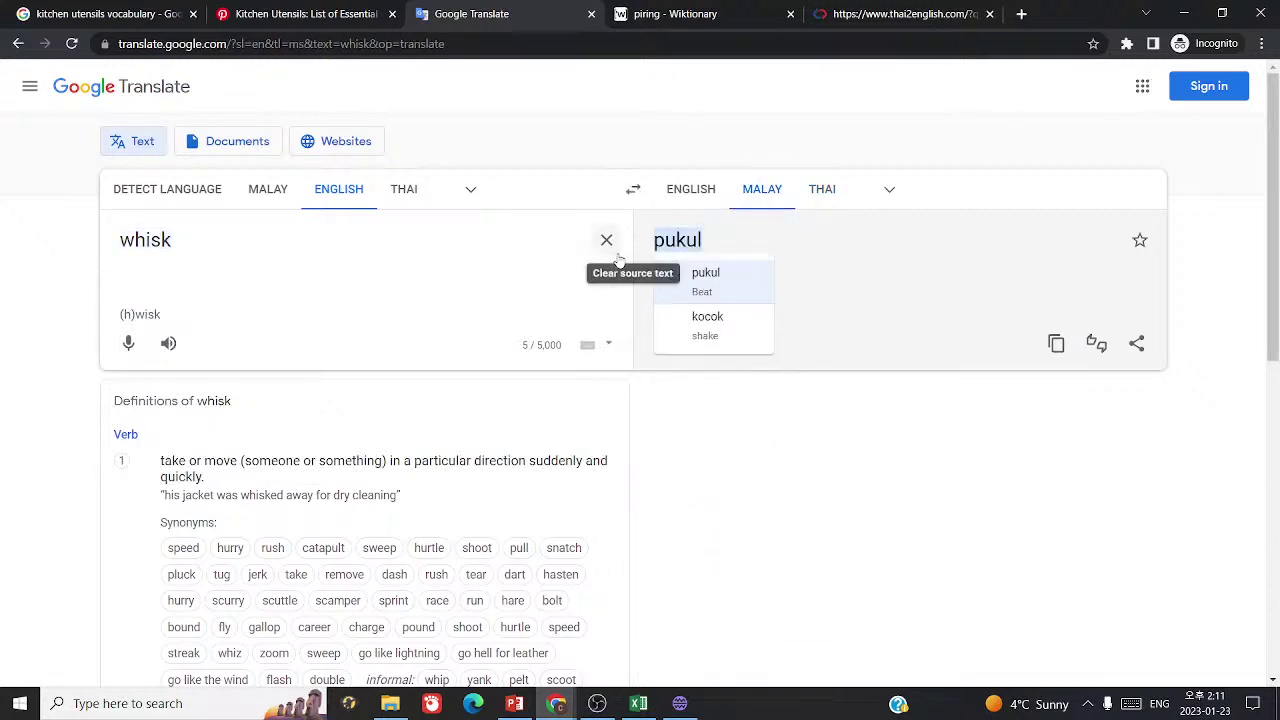
- Change the source text to a whisk and view the alternative Malay translations
click(115, 250)
text(a)
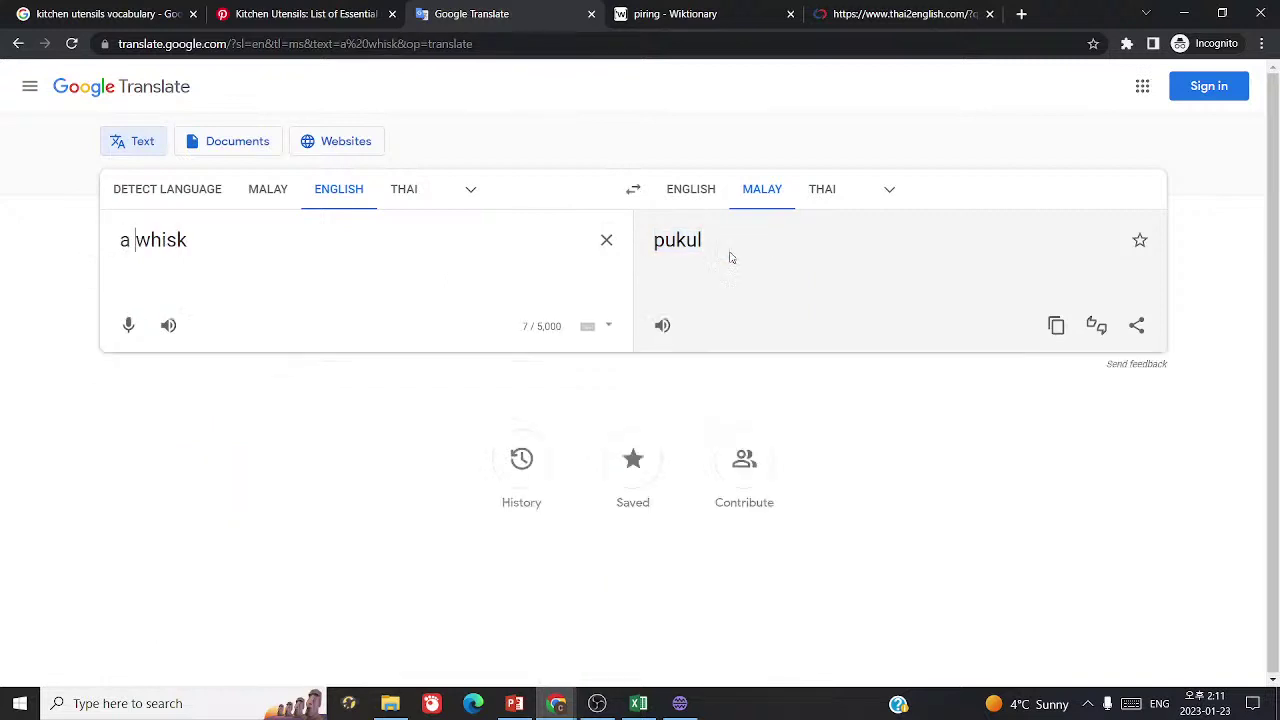
click(670, 248)
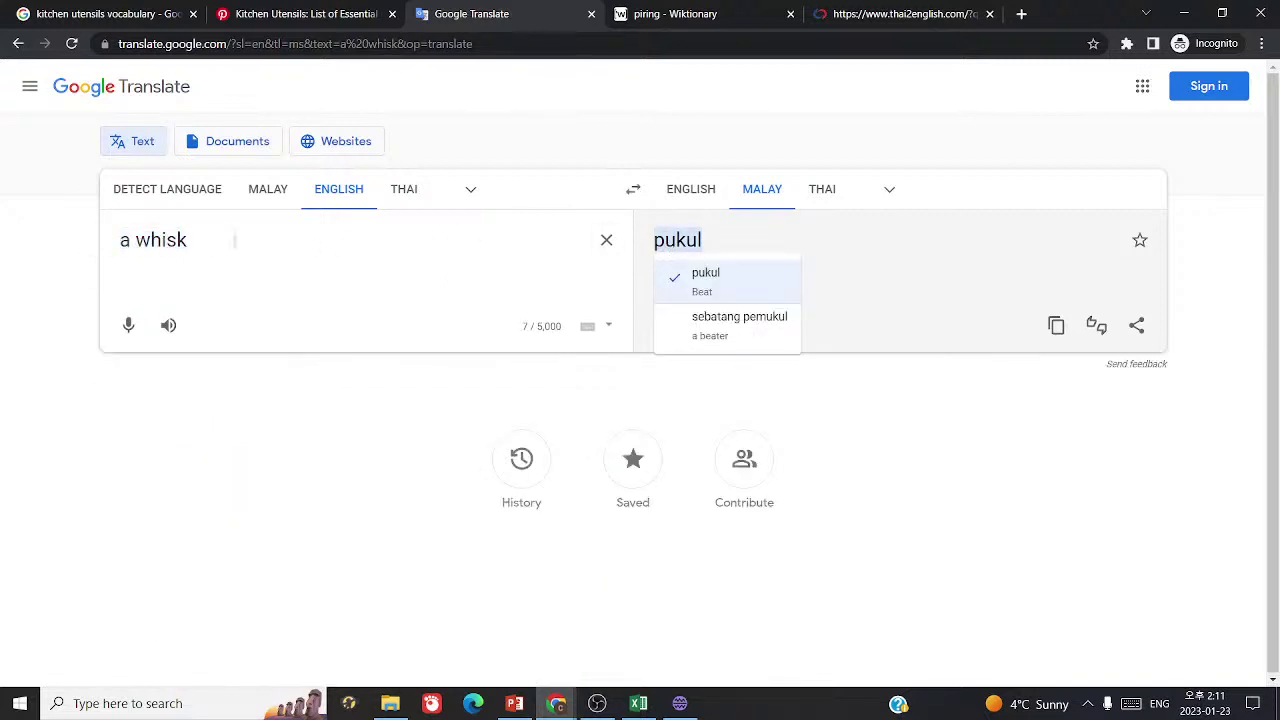
- Set the target language to Thai, replace the source text with whisk, and select the Thai translation
drag(235, 240, 47, 221)
text(W)
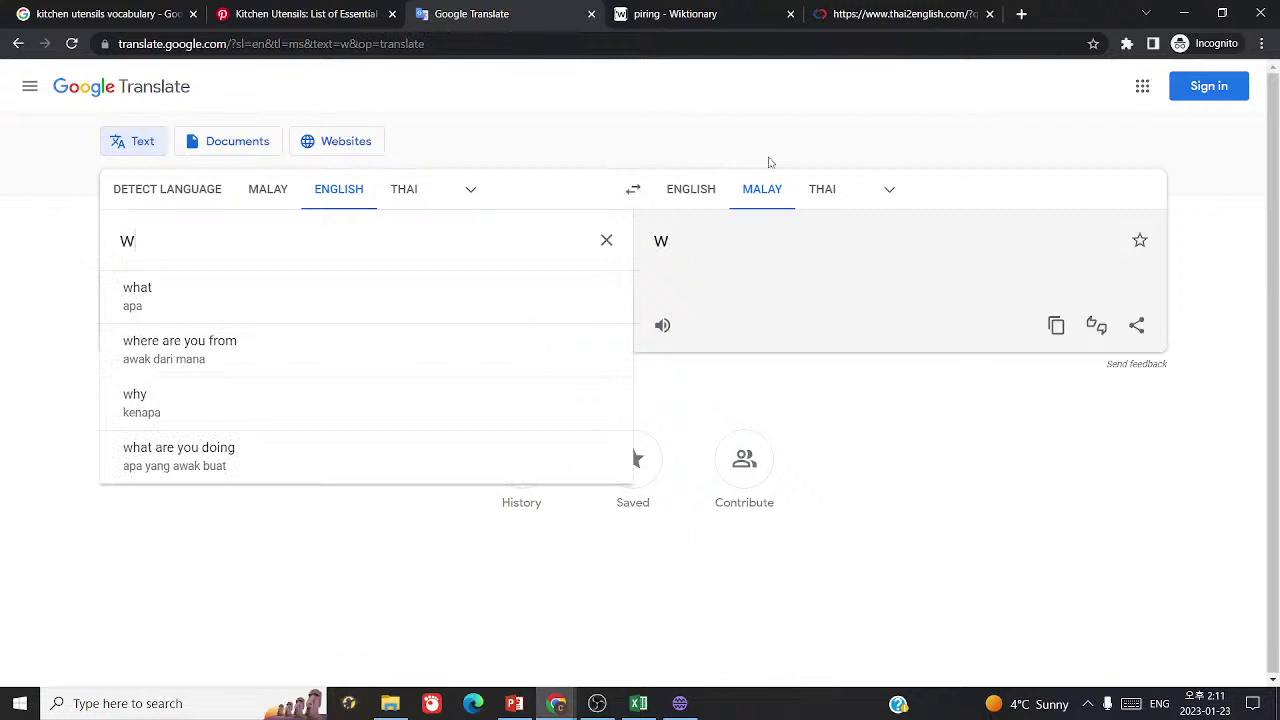
click(822, 189)
key(BackSpace)
text(whisk)
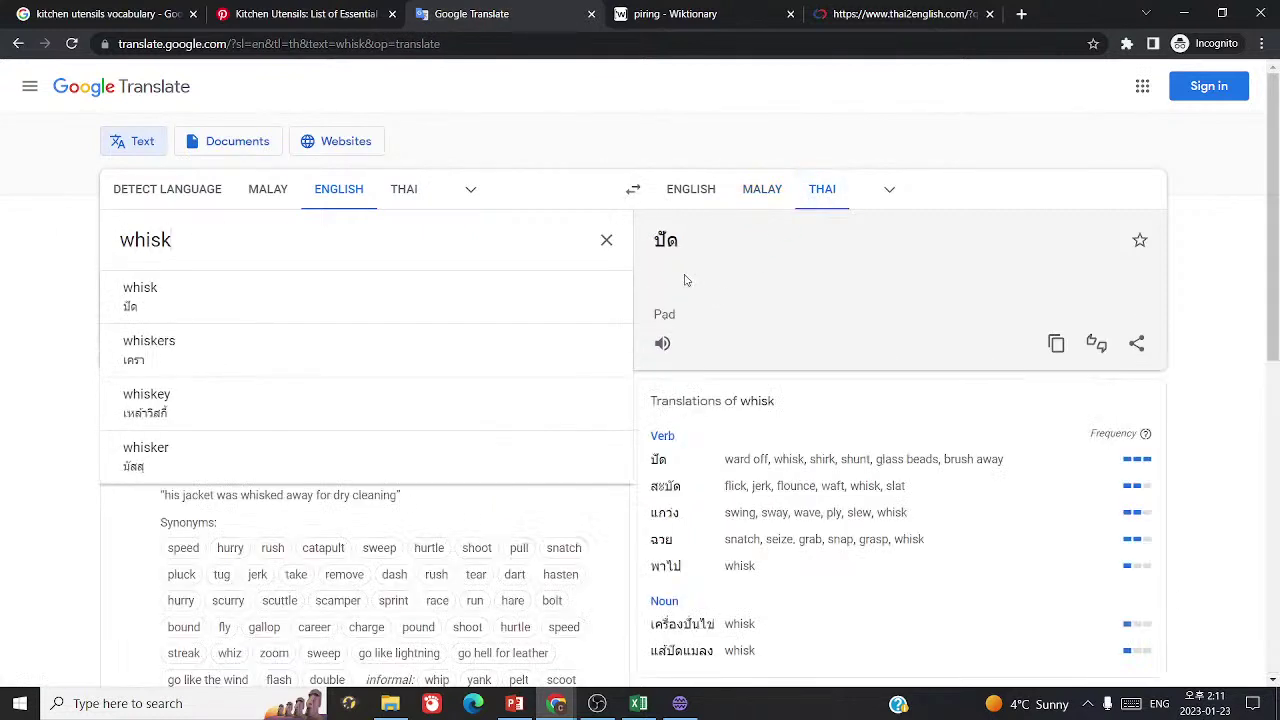
drag(633, 251, 713, 246)
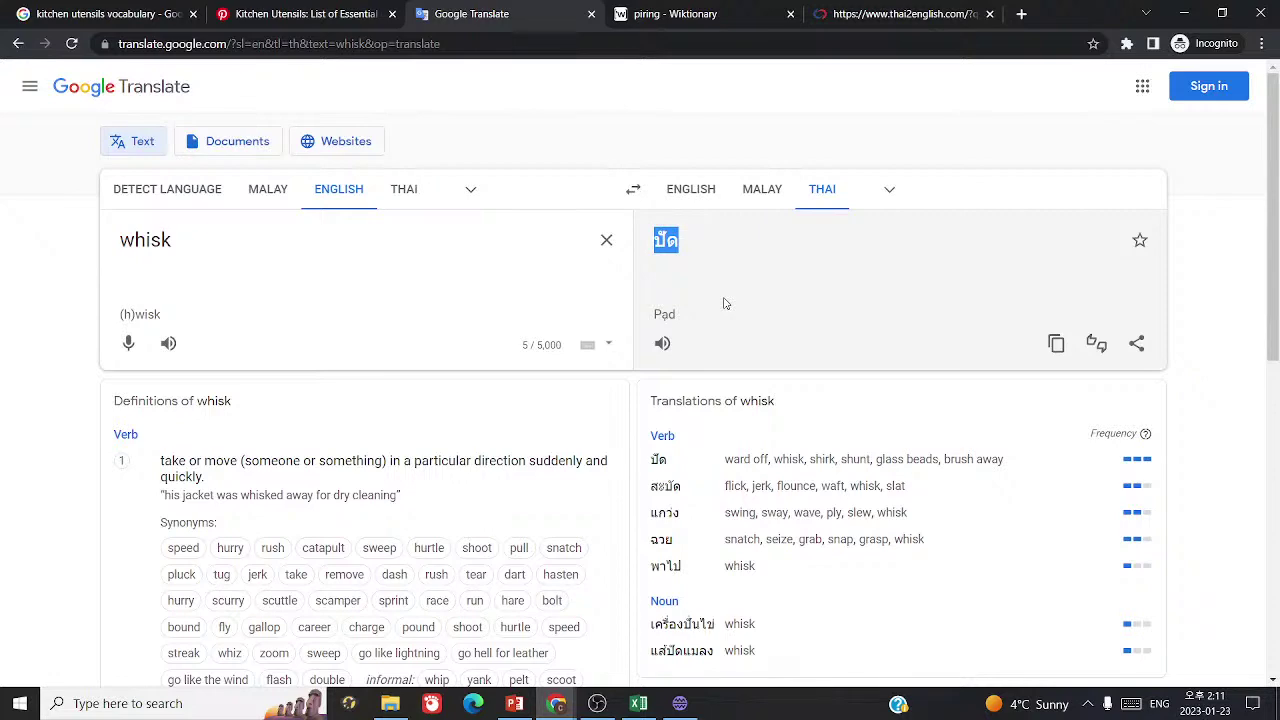
- Check the Pinterest utensils picture for another word and translate spatula from English into Malay and Thai
click(298, 10)
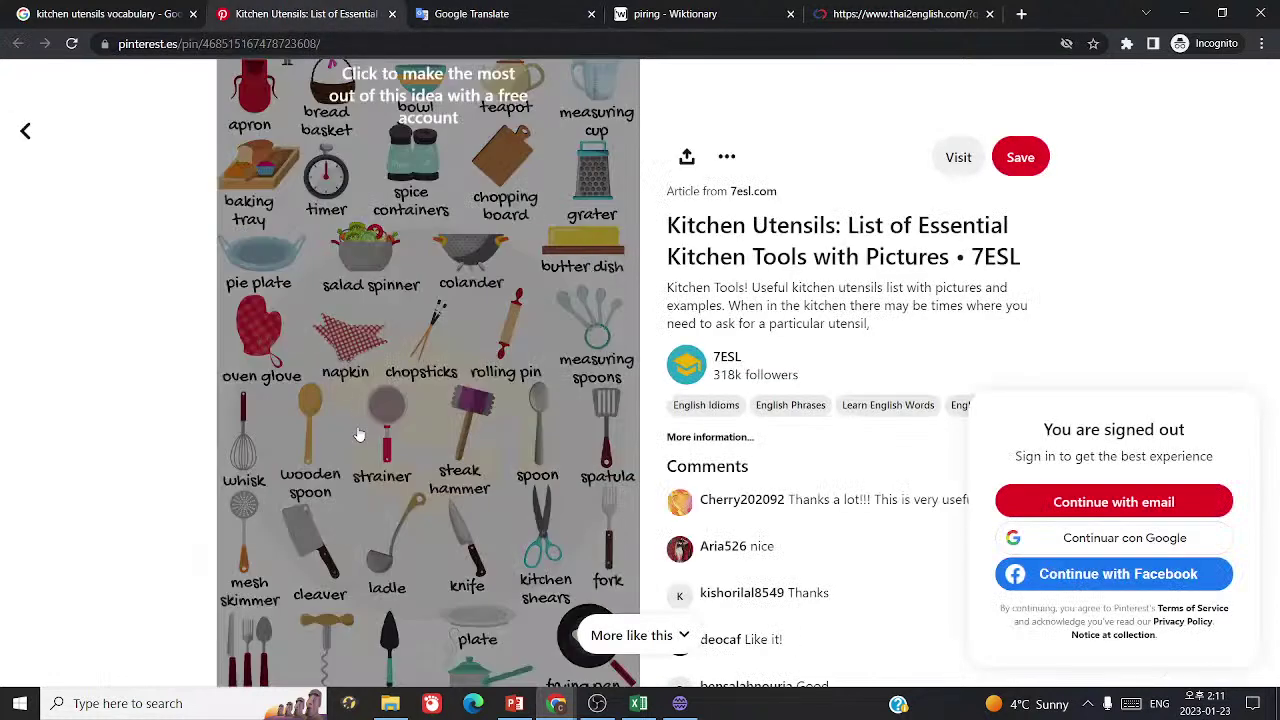
scroll(345, 445, down, 1)
scroll(334, 429, down, 2)
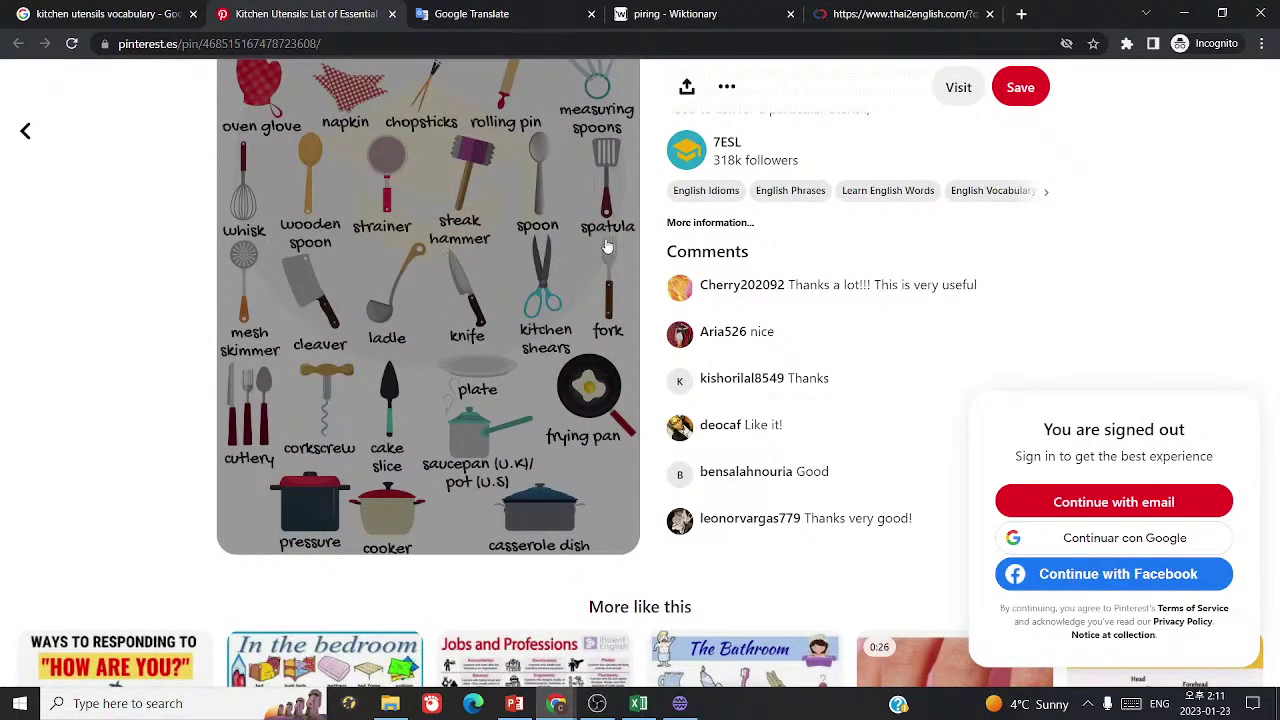
click(512, 16)
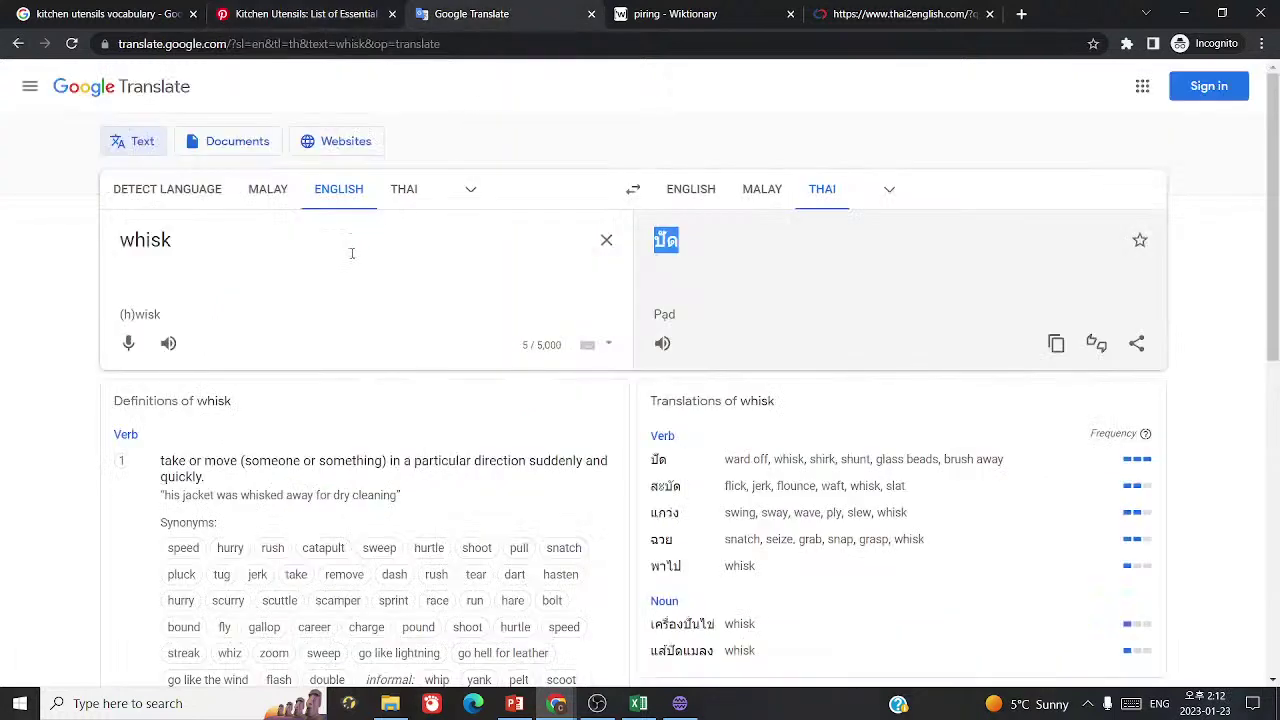
key(ctrl+a)
text(spatula)
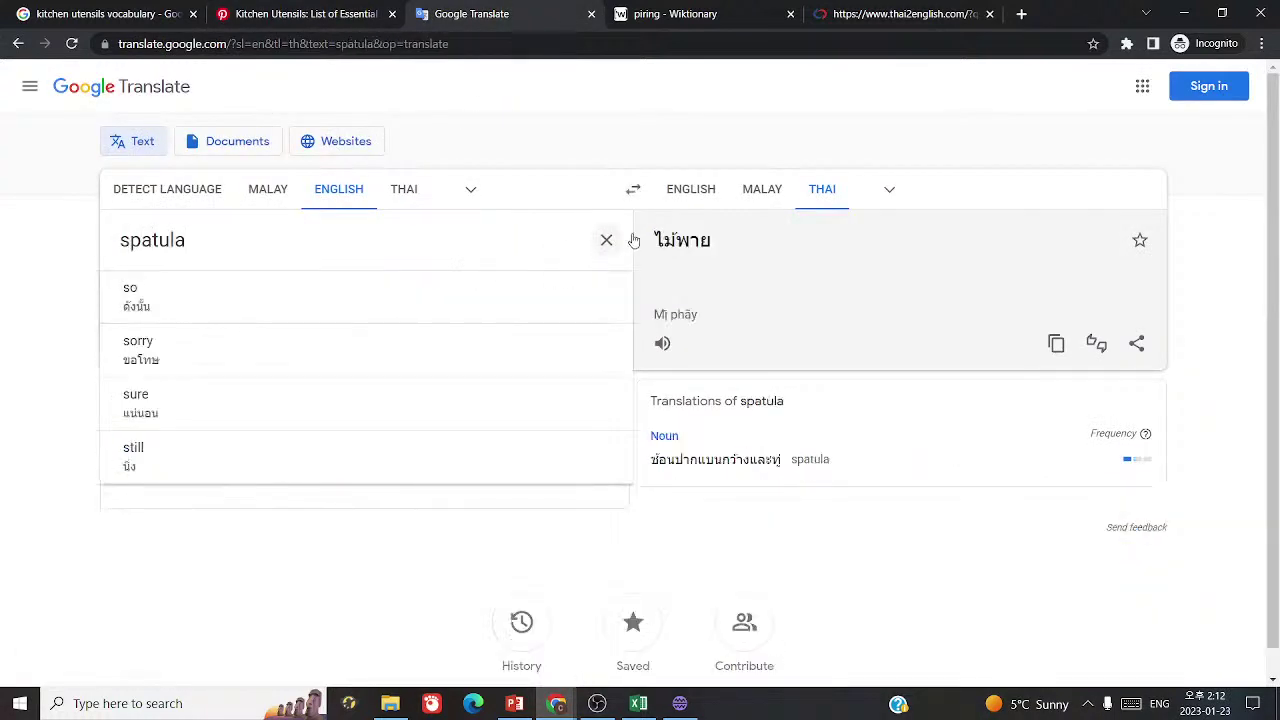
click(752, 190)
click(822, 190)
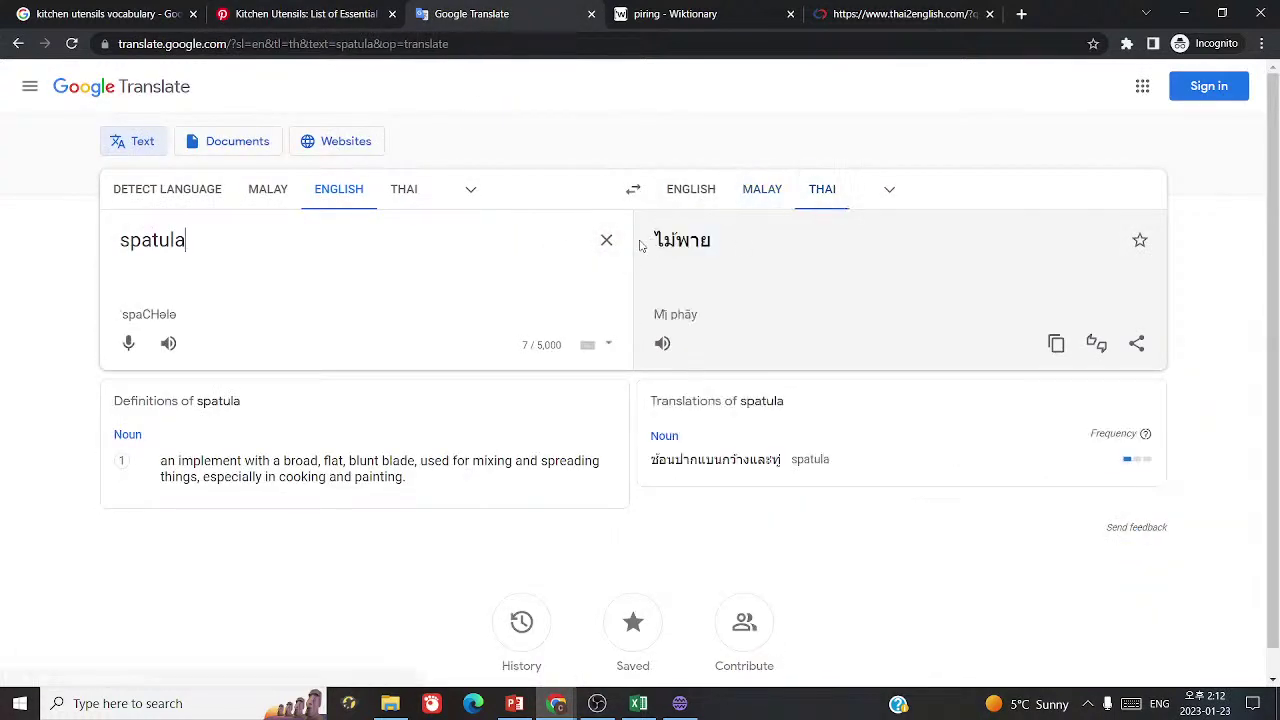
- Copy and listen to the Thai translation ไม้พาย, switch to flashbang, and enter it as a card with the meaning spatula
drag(653, 240, 688, 358)
key(ctrl+c)
click(662, 343)
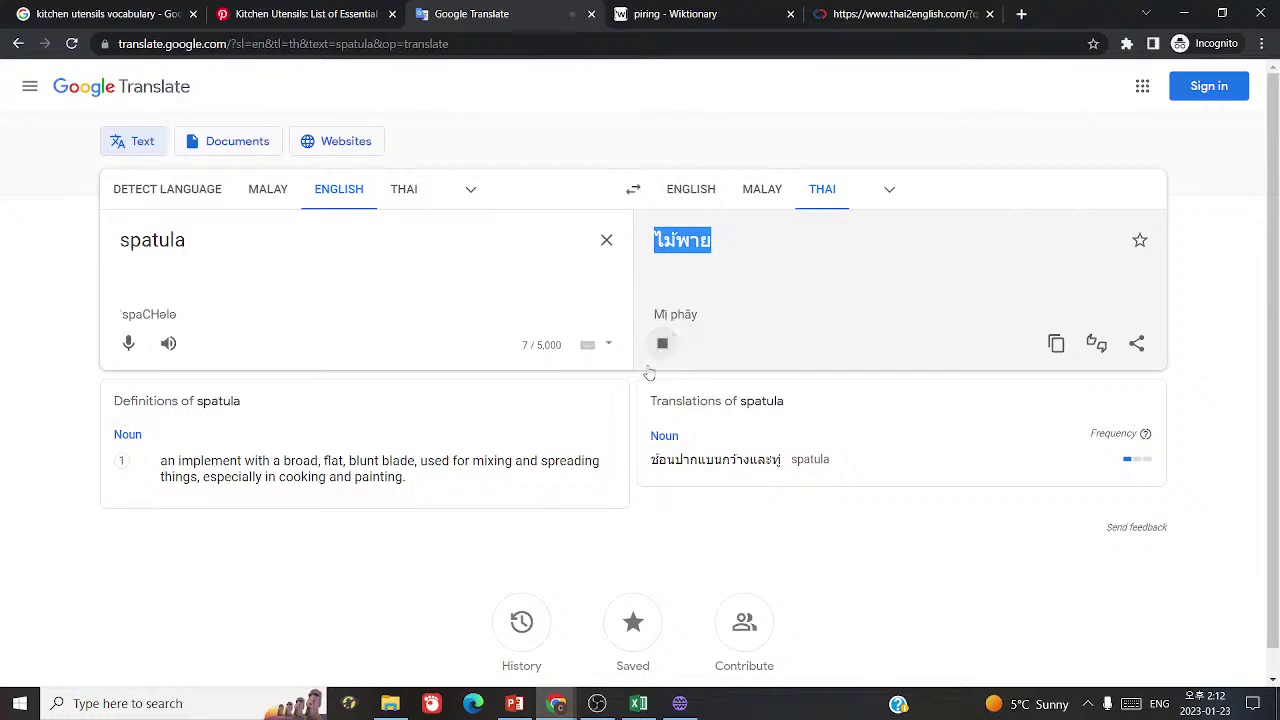
click(680, 703)
key(ctrl+v)
click(705, 506)
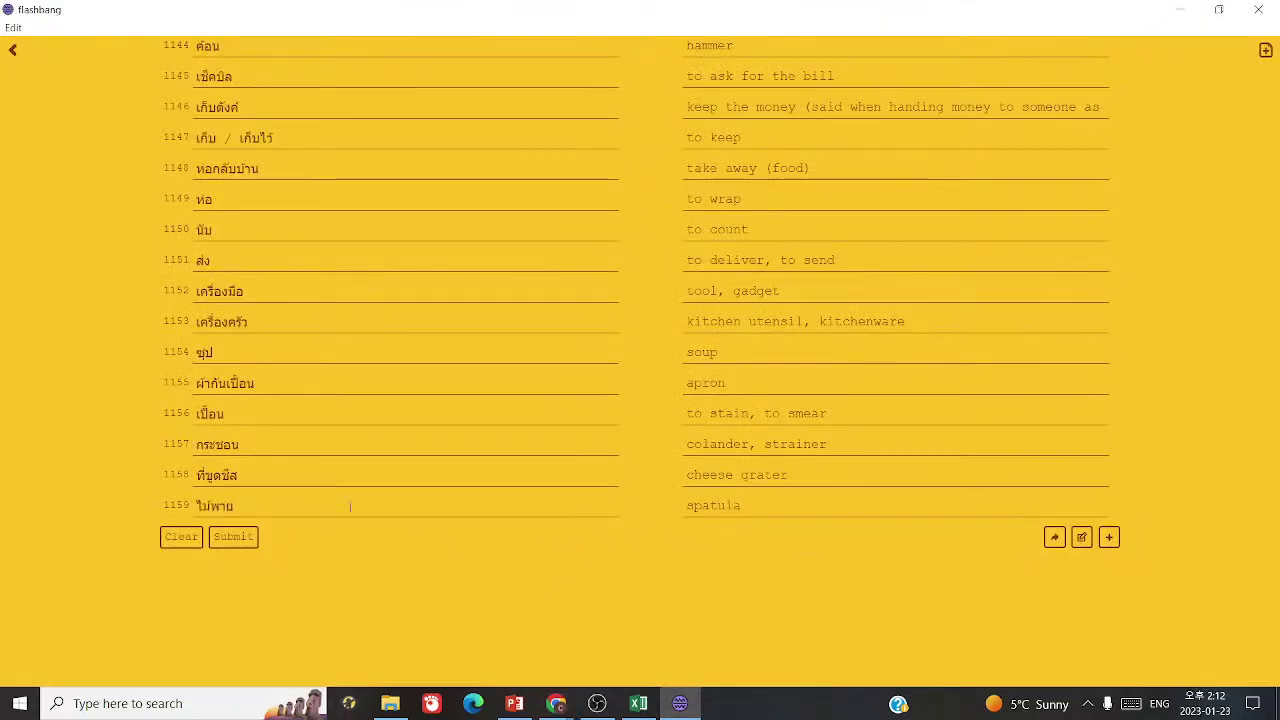
- Select พาย within the new spatula card in flashbang and translate it from Thai into English in Google Translate
double_click(214, 506)
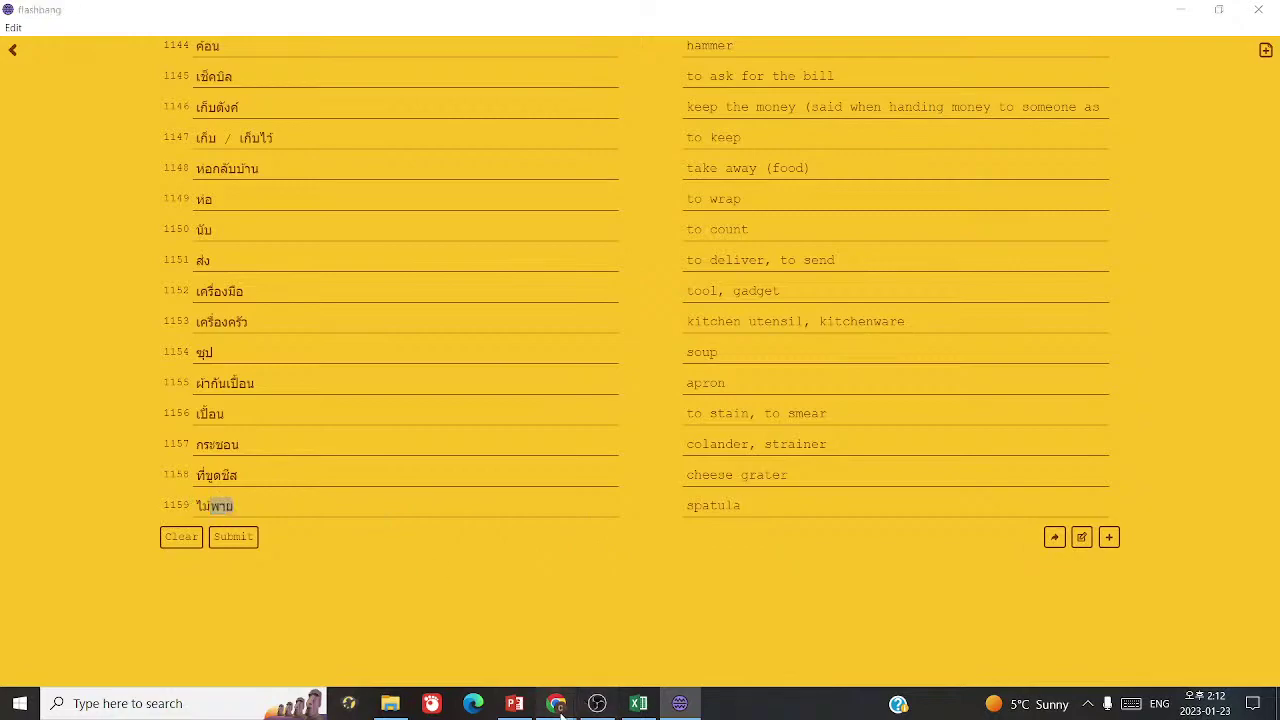
click(556, 703)
click(633, 192)
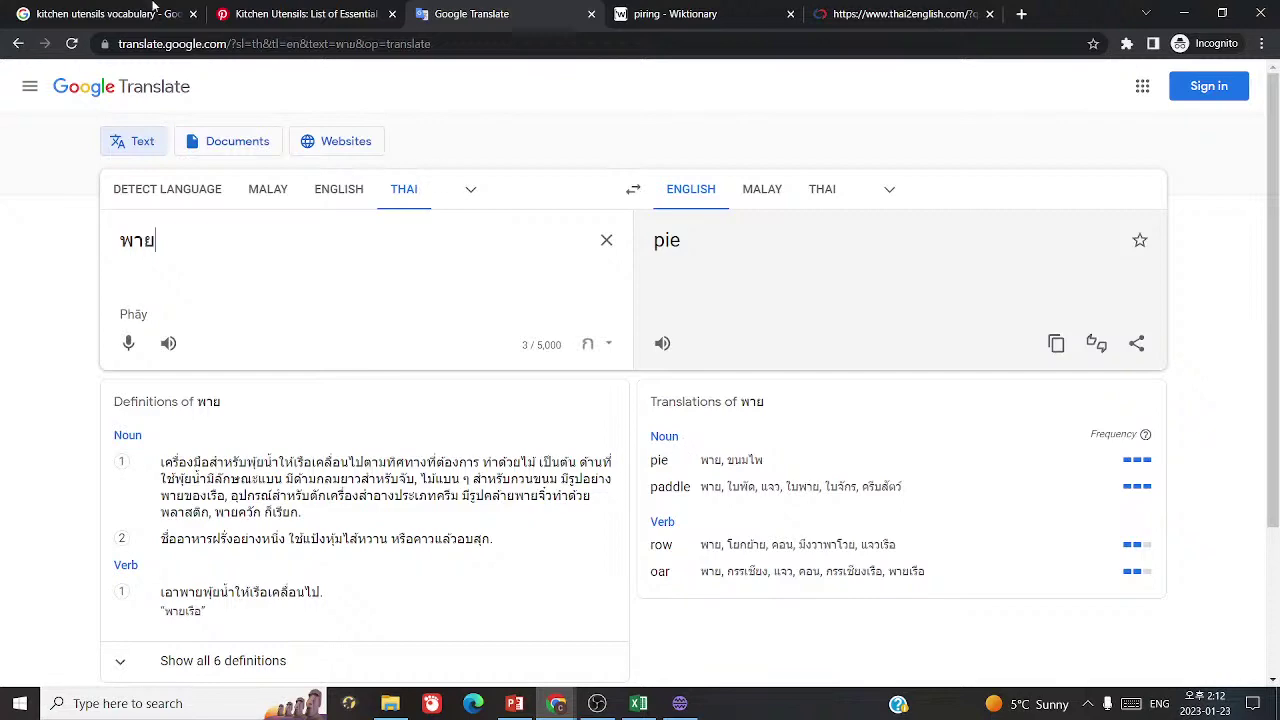
- Check the Pinterest picture for another utensil, set the source language to English, and enter corkskrew for translation into Thai
click(285, 13)
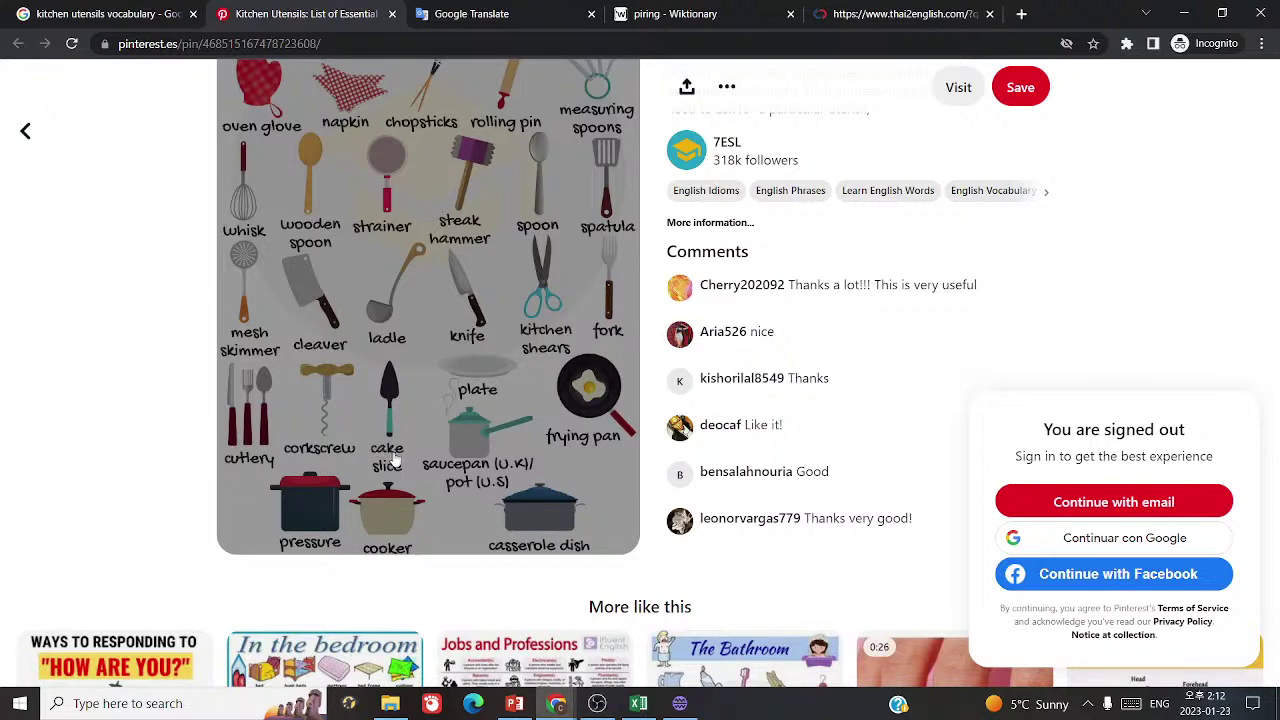
click(470, 14)
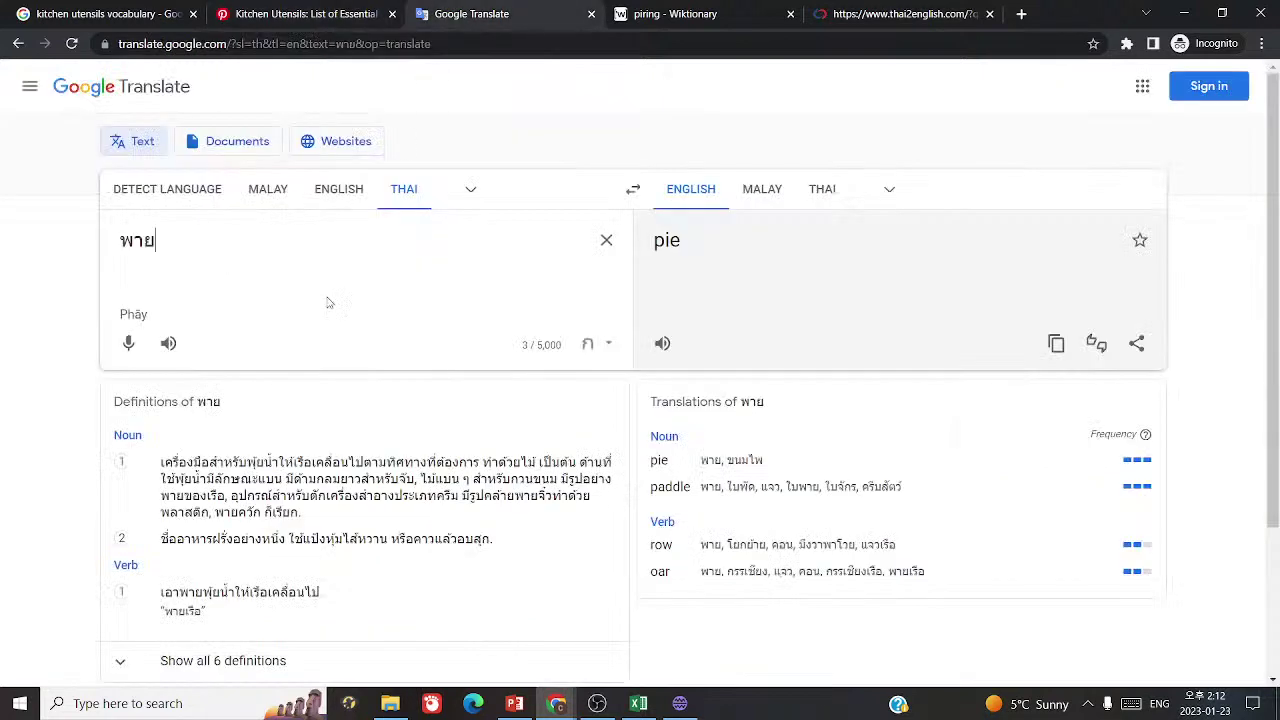
click(242, 14)
click(470, 14)
key(ctrl+a)
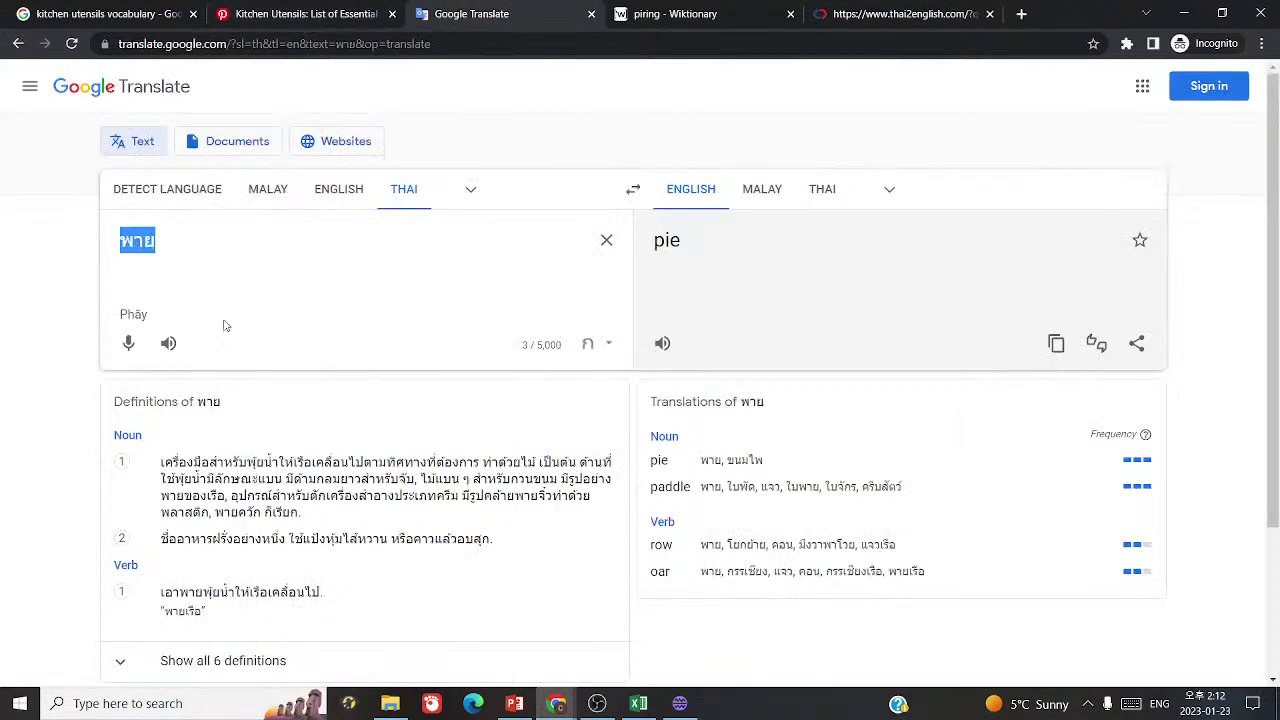
click(338, 189)
text(corks)
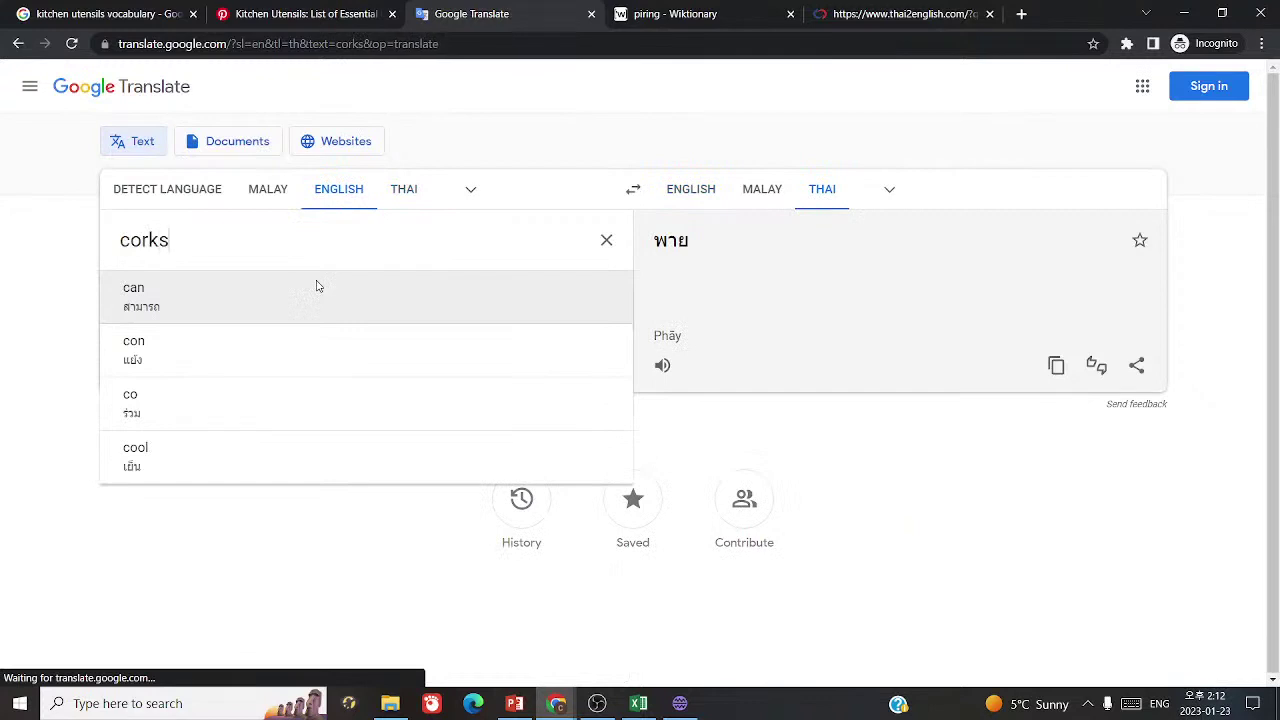
text(crew)
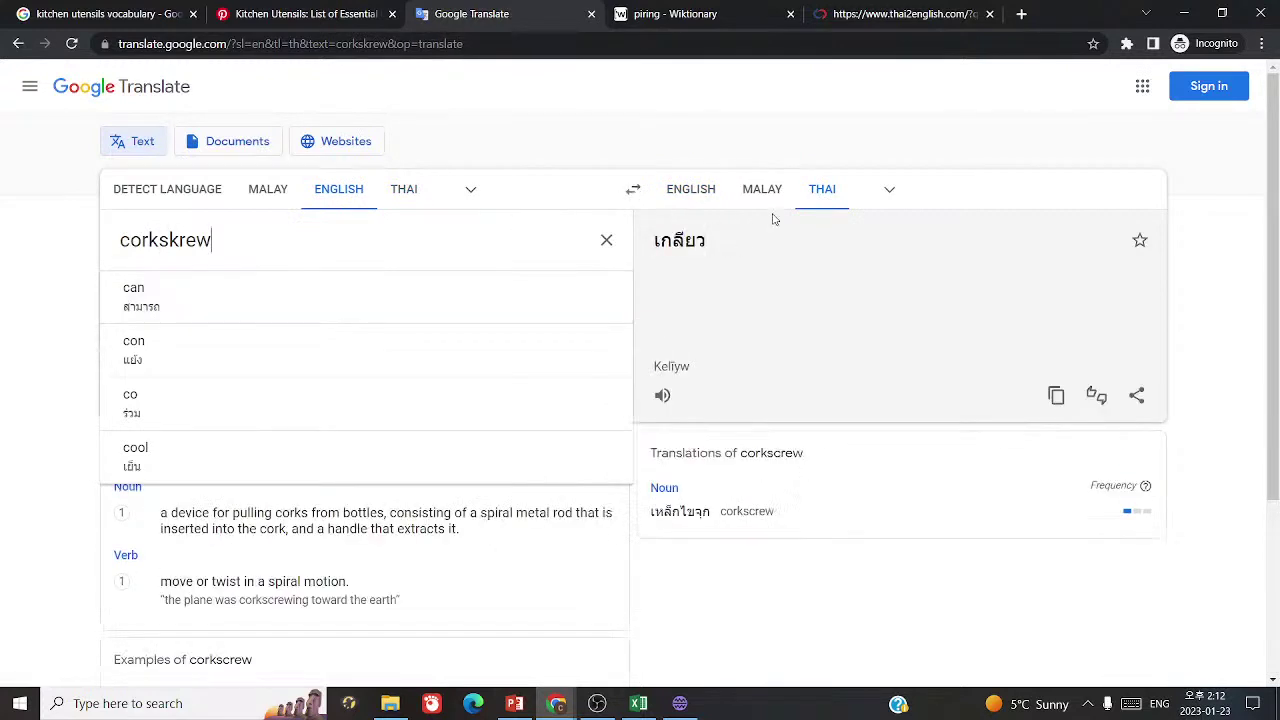
- View the alternative Thai translations, correct the source text to corkscrew, and compare its Malay and Thai translations
click(767, 198)
click(823, 197)
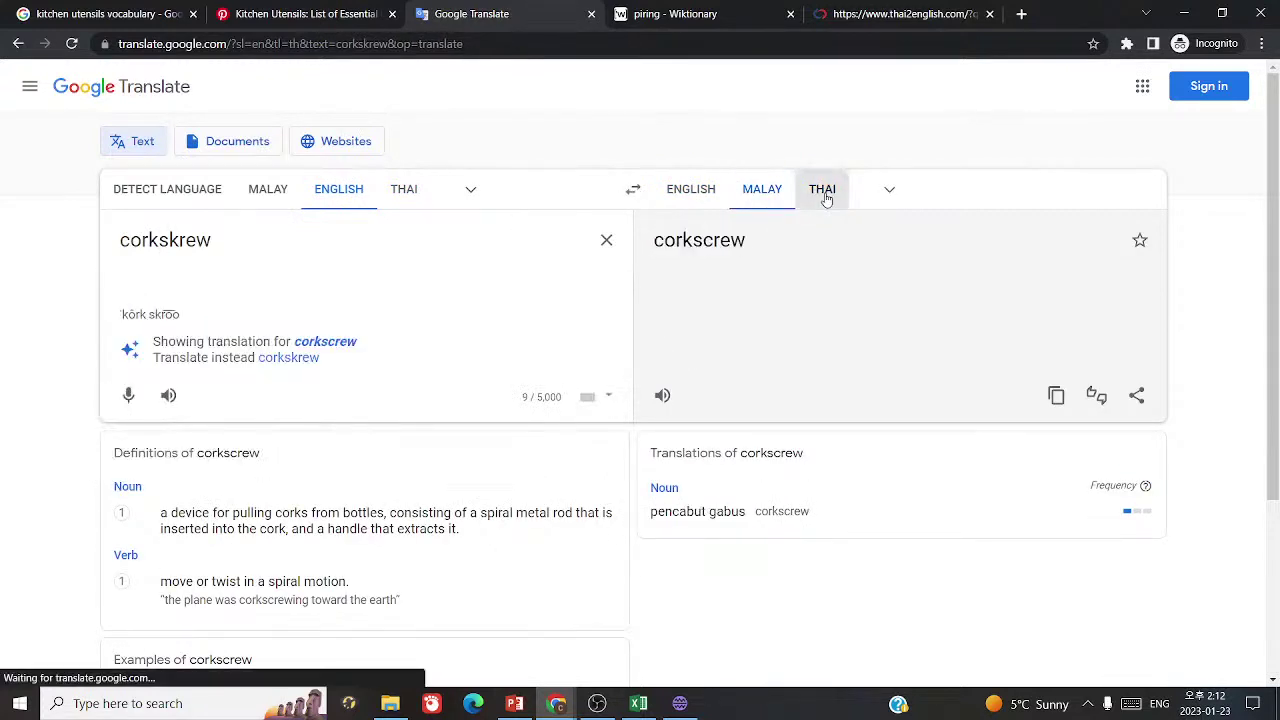
click(677, 243)
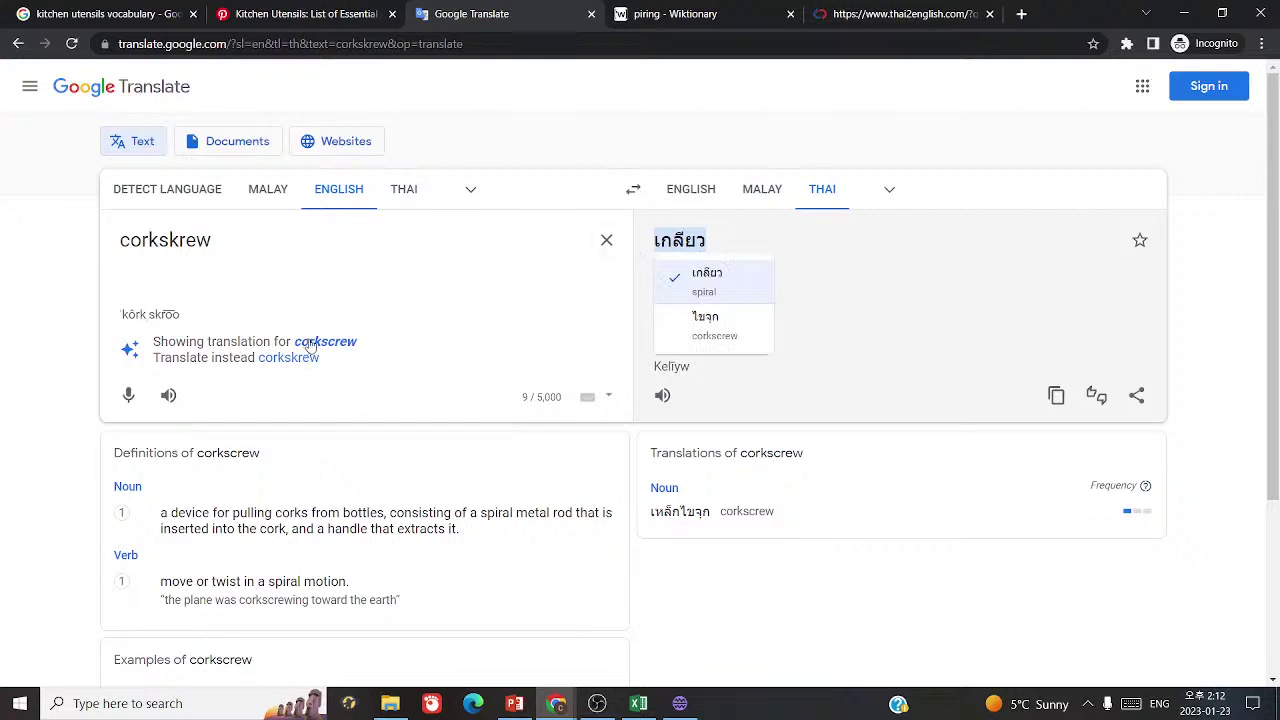
click(243, 297)
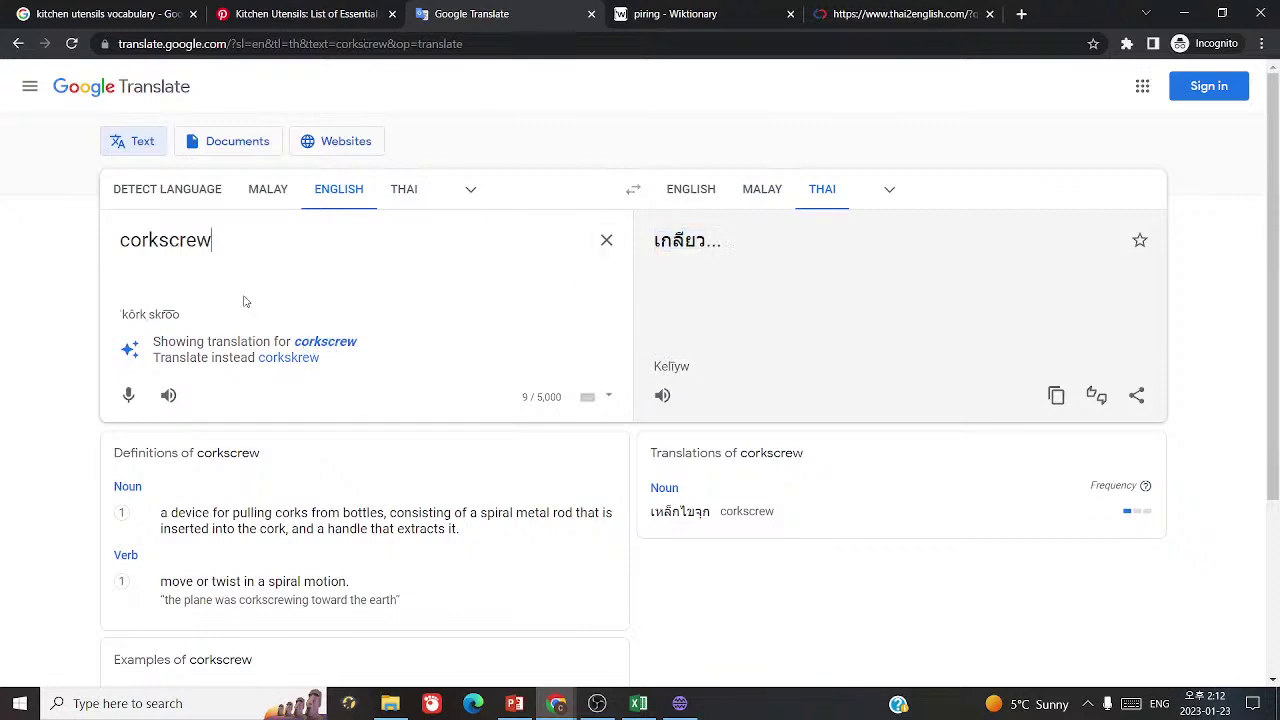
click(772, 194)
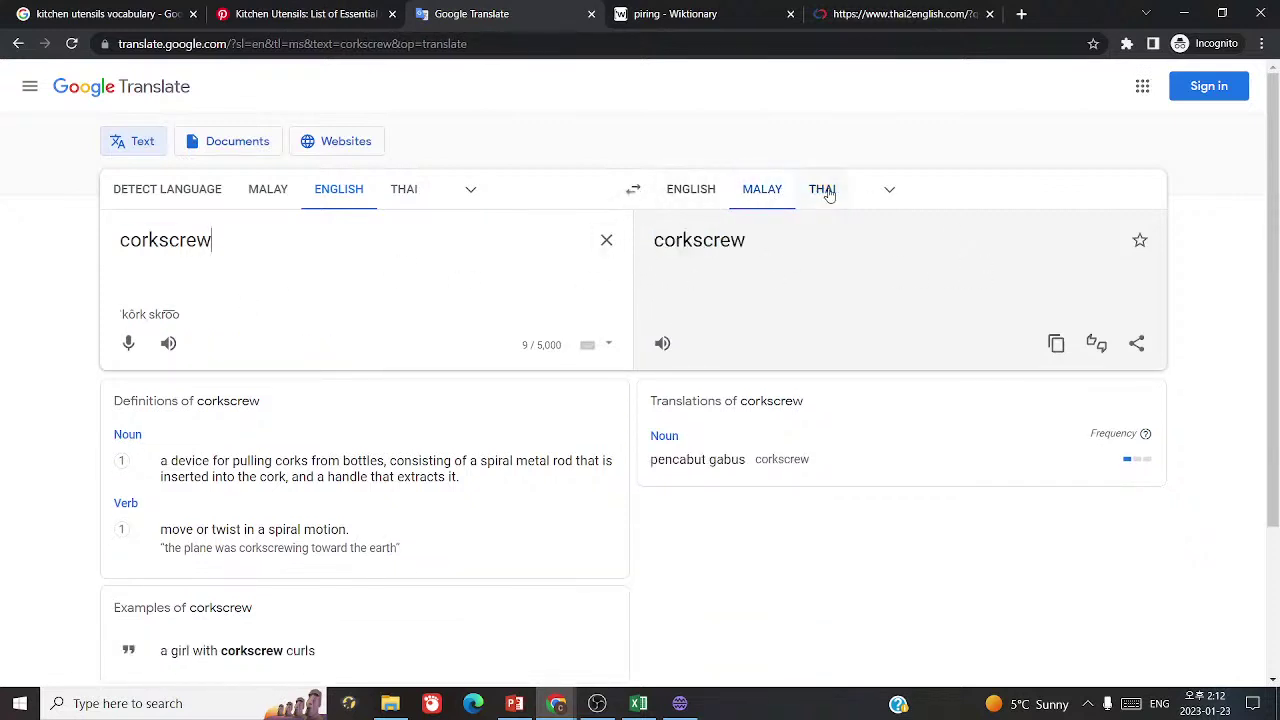
click(828, 194)
- Copy and listen to the Thai translation เกลียว, search Google Images for it, and return to the corkscrew translation
drag(638, 245, 737, 240)
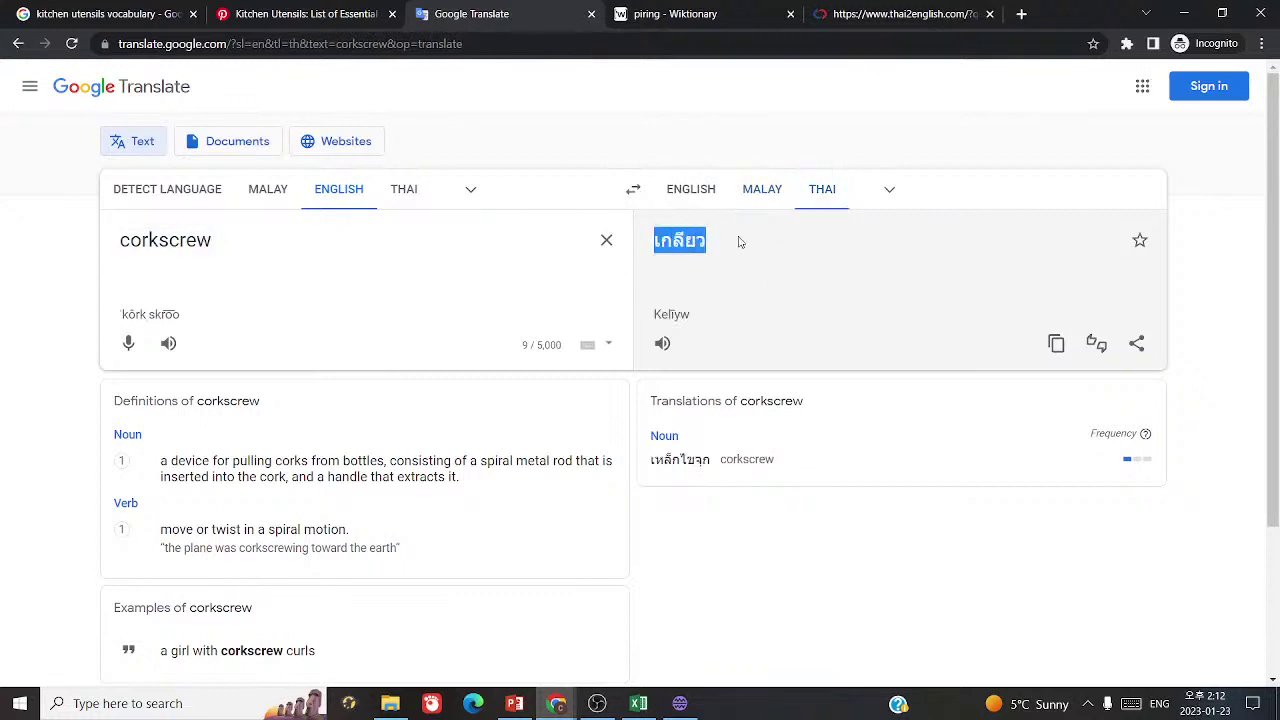
click(663, 345)
key(ctrl+c)
key(ctrl+1)
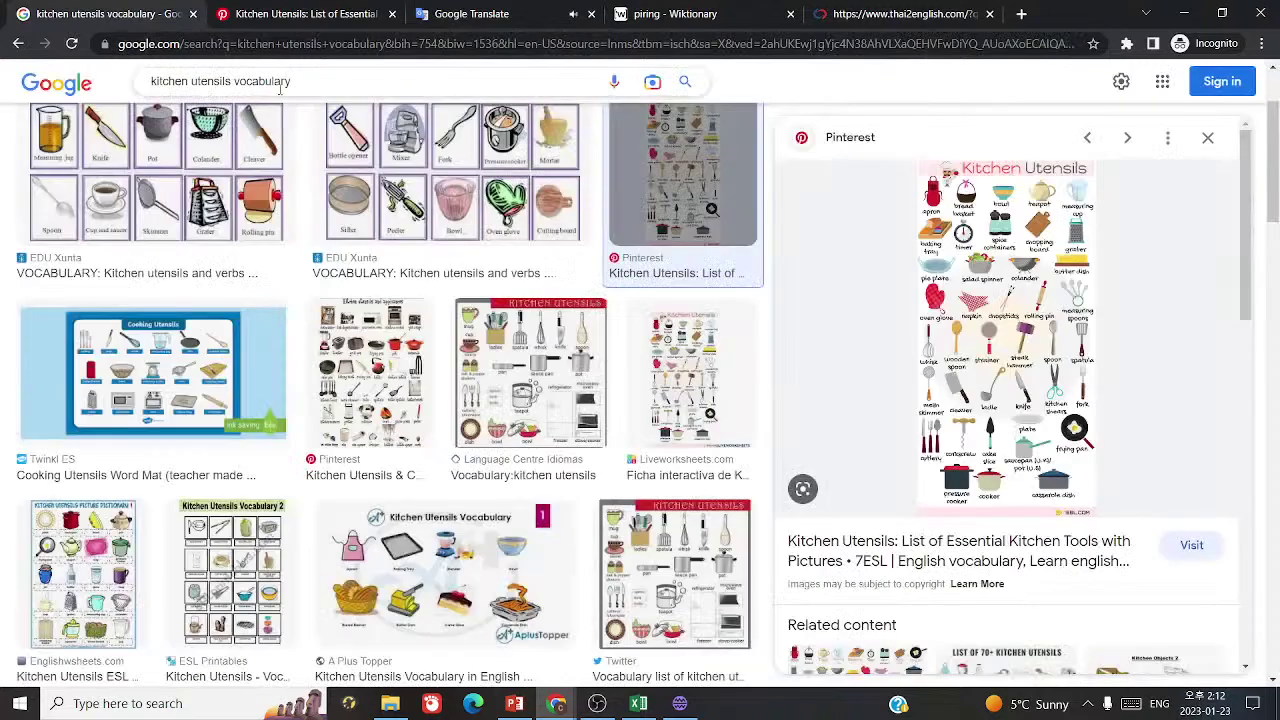
click(503, 79)
key(ctrl+a)
key(ctrl+v)
click(685, 82)
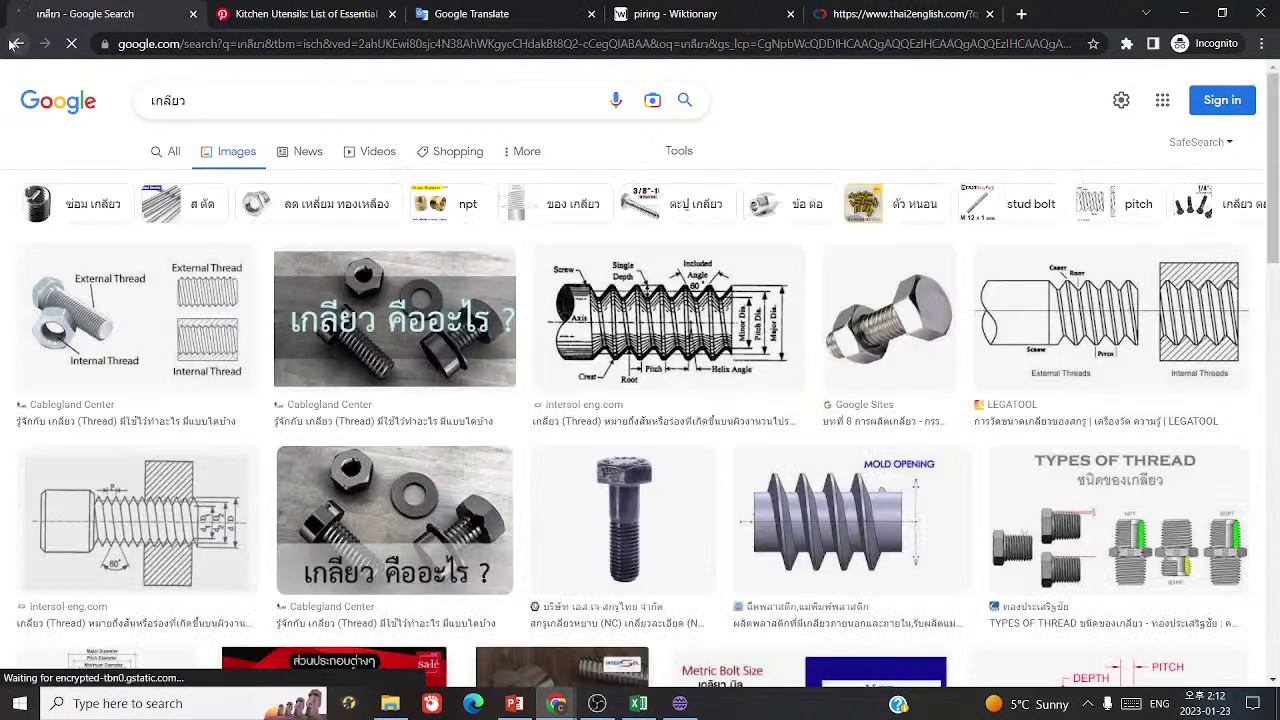
click(13, 45)
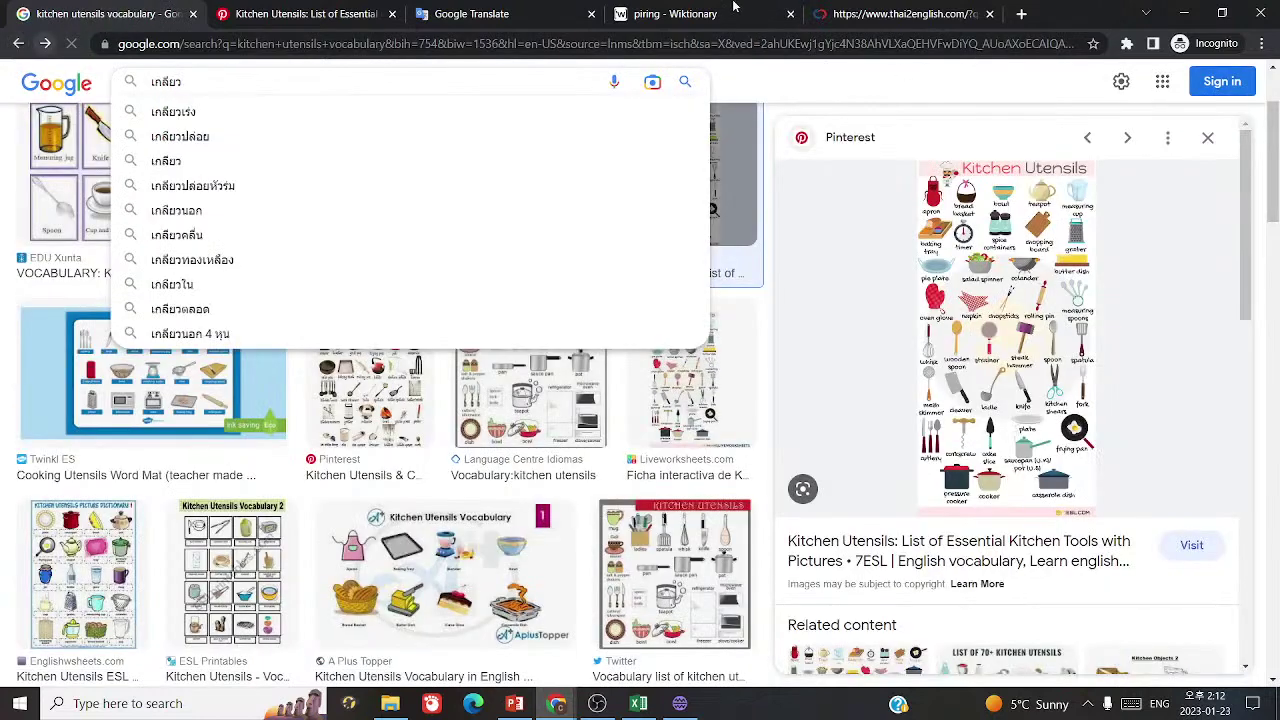
key(ctrl+3)
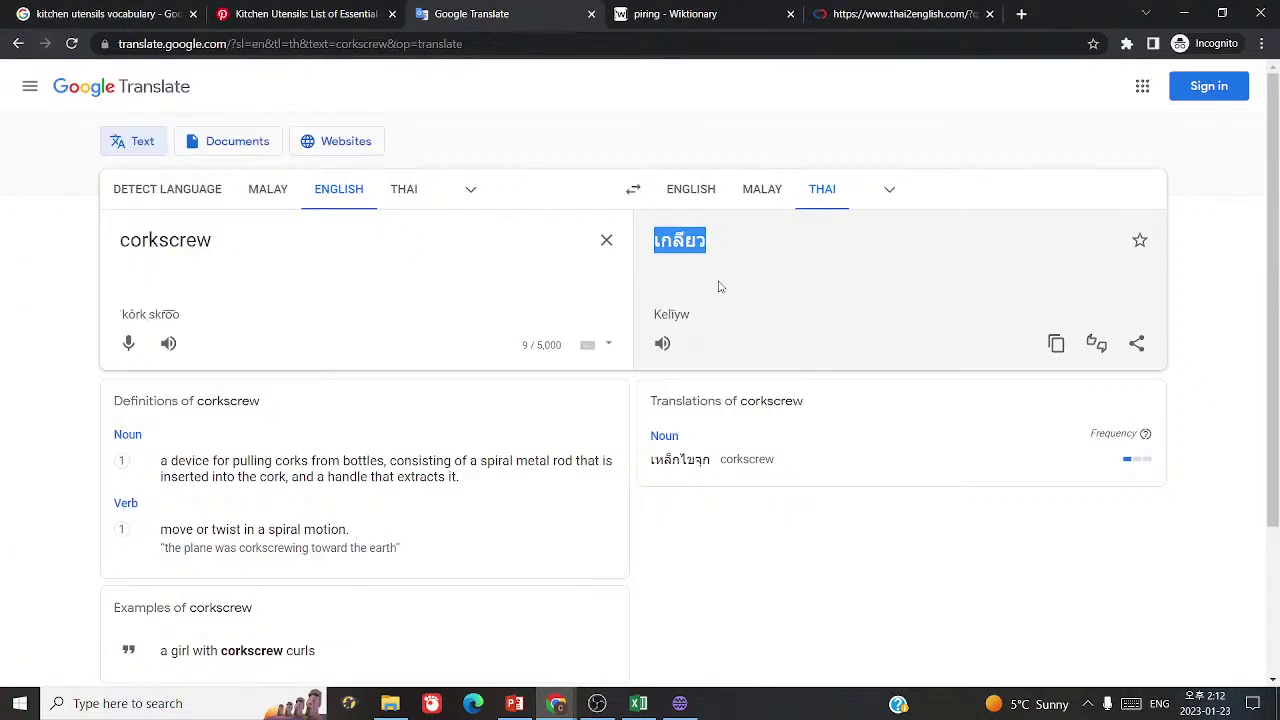
click(697, 491)
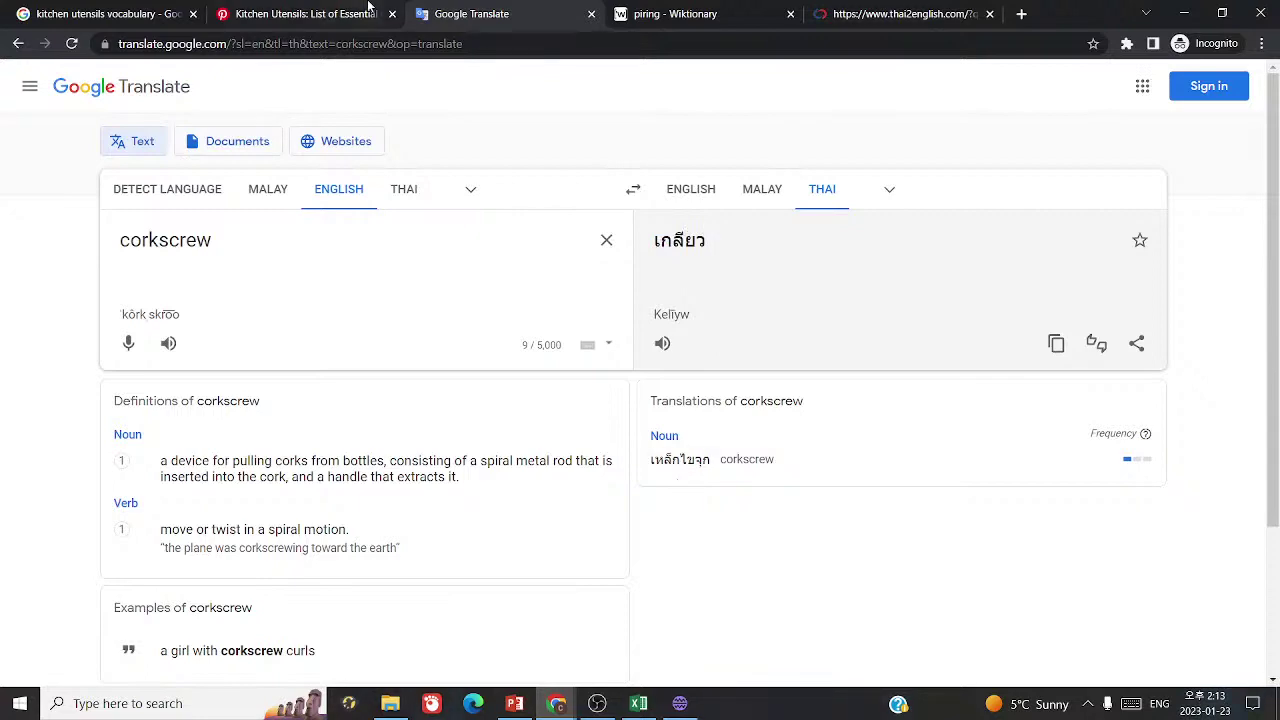
- Check the Pinterest picture again, translate saucepan from English into Thai, and compare the translation with the picture
key(ctrl+2)
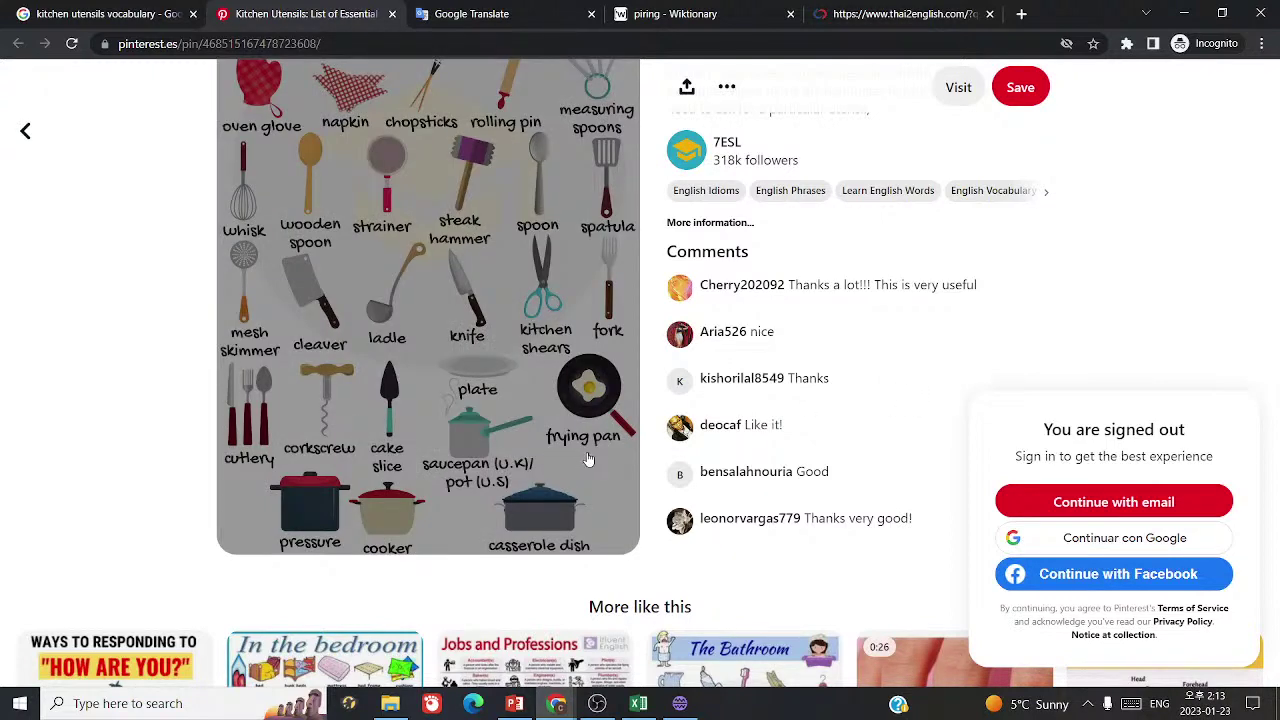
key(ctrl+3)
key(ctrl+a)
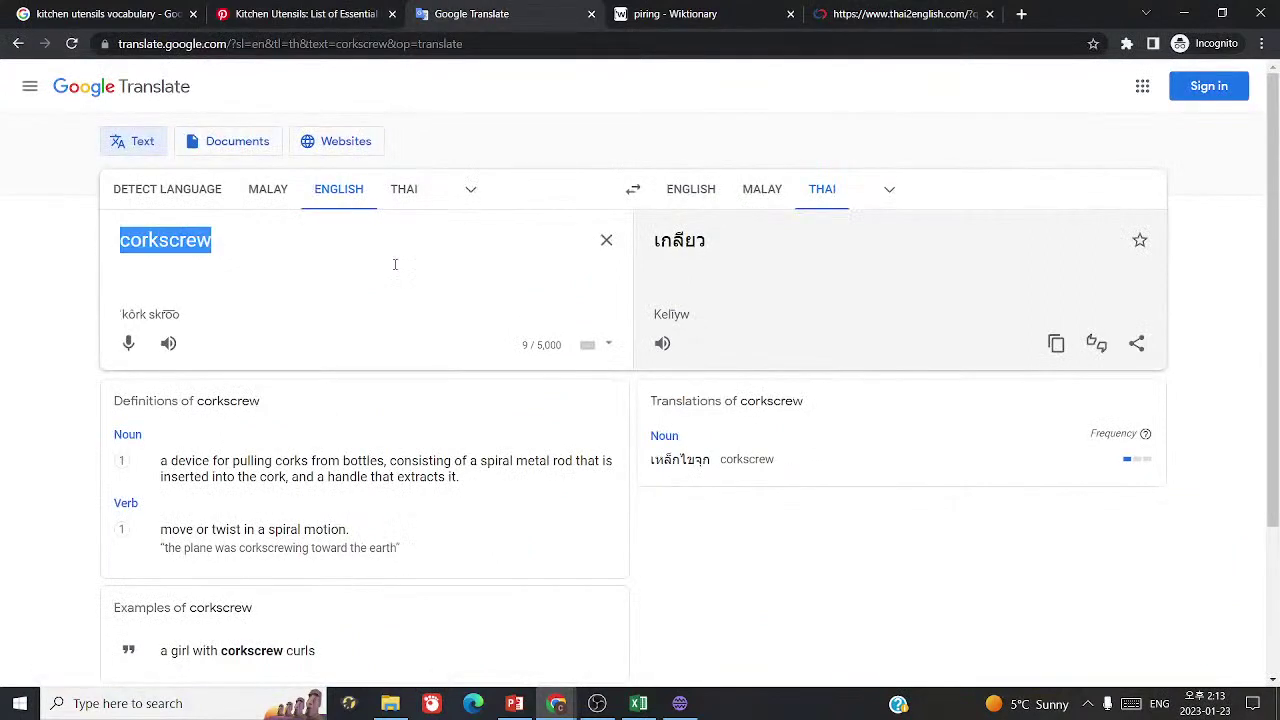
text(saucepan)
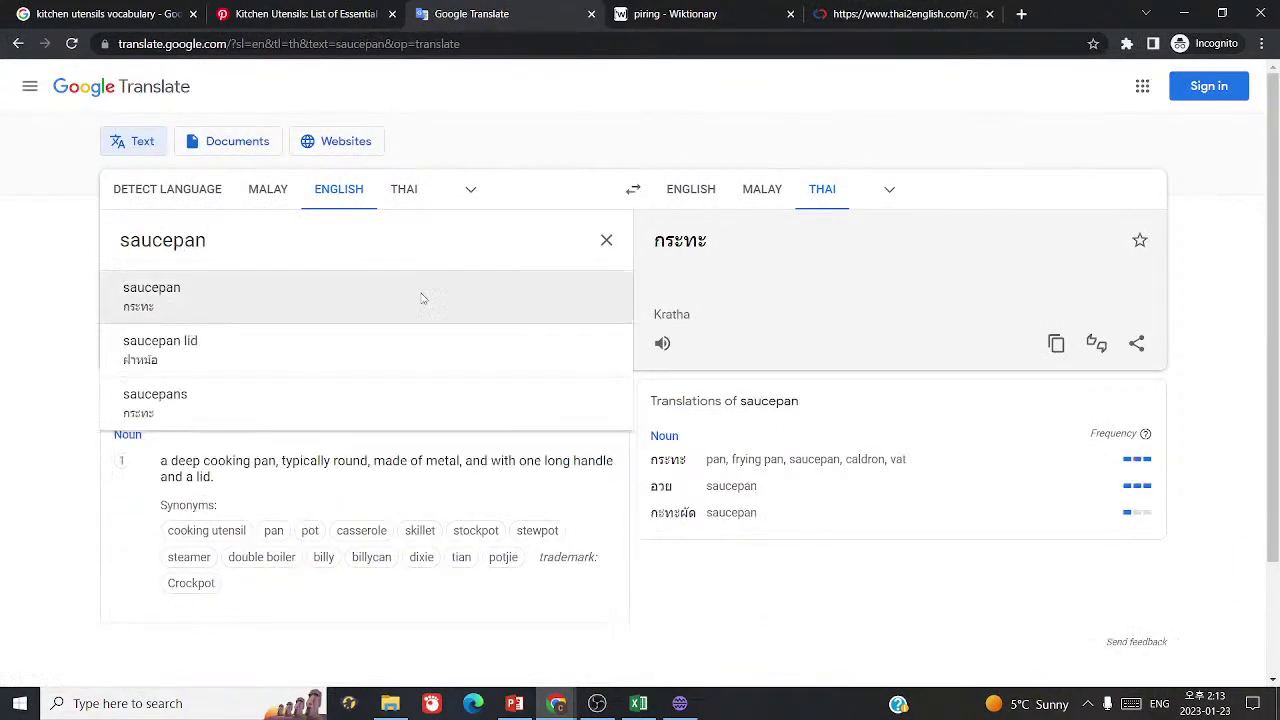
click(307, 13)
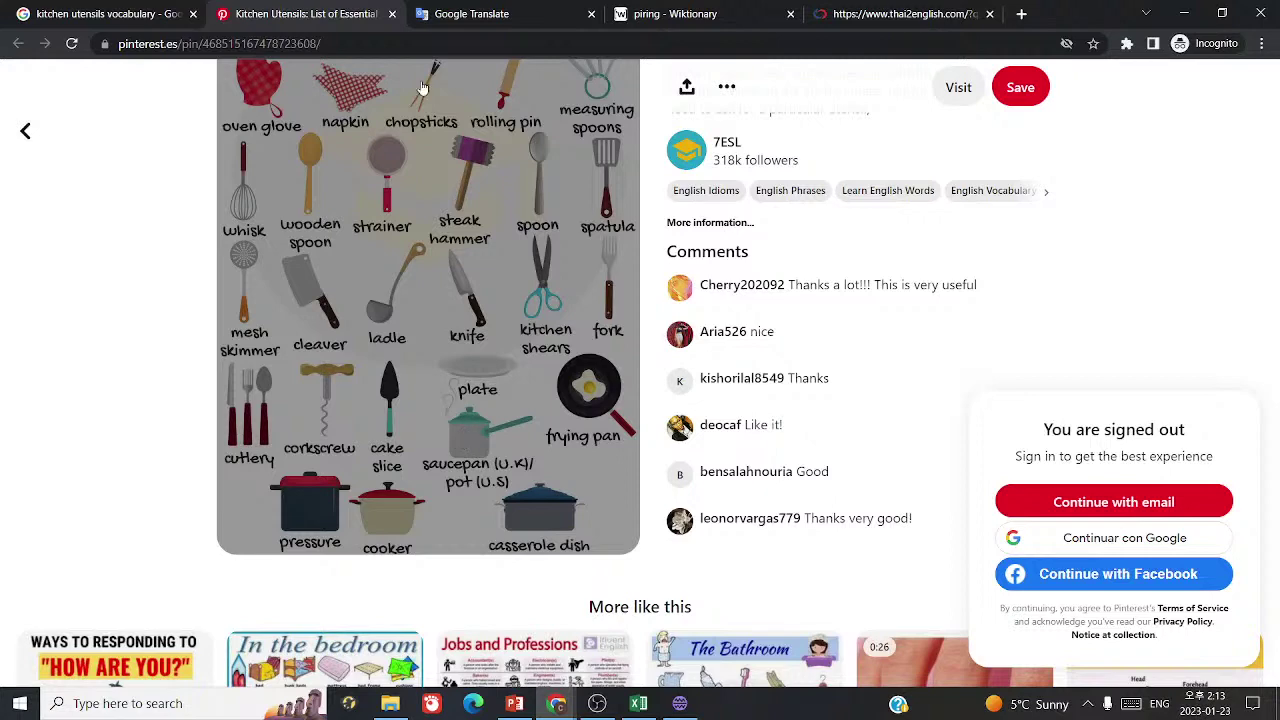
click(413, 8)
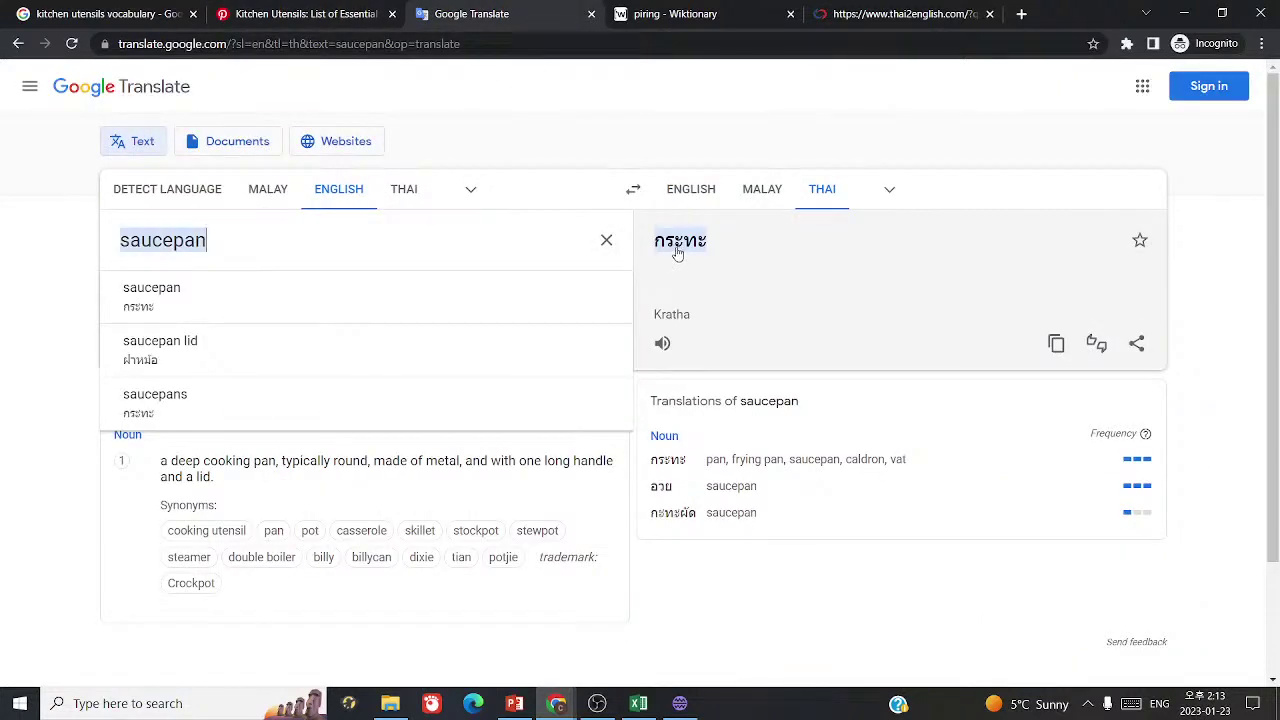
- Review the Pinterest picture once more, close its page, and open the EDU Xunta utensils picture starting with the bottle opener
click(343, 14)
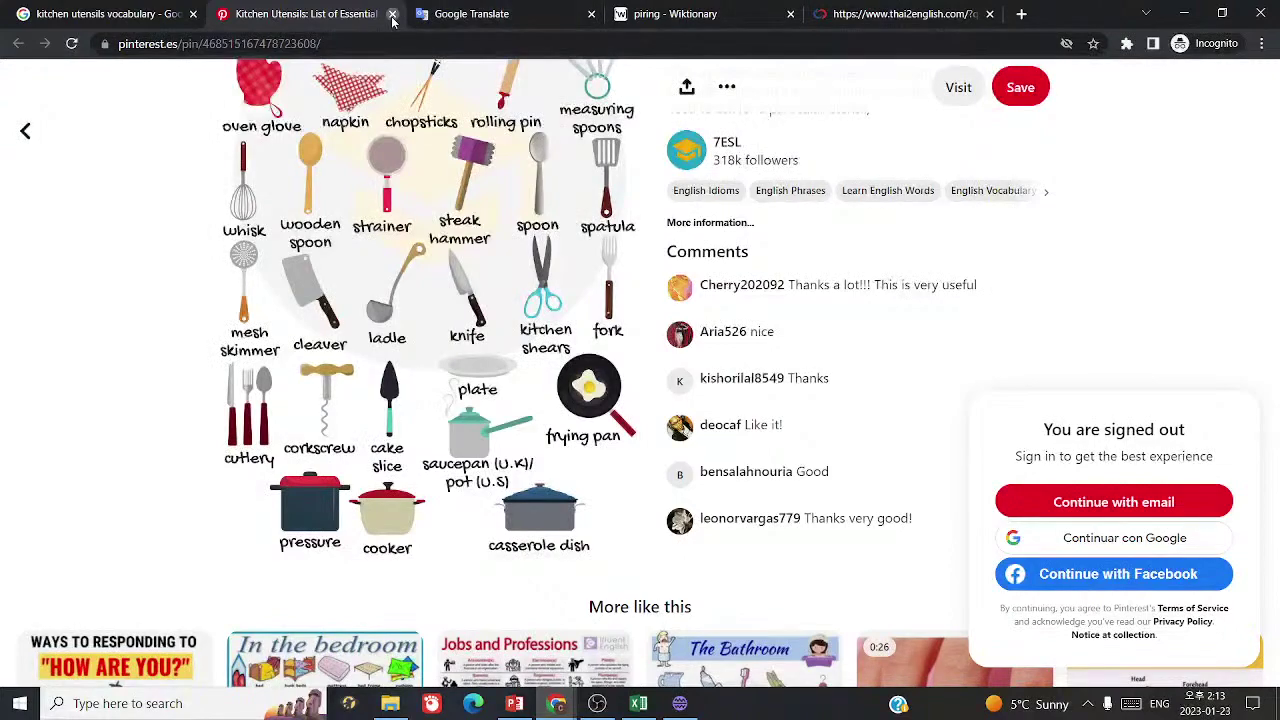
click(392, 13)
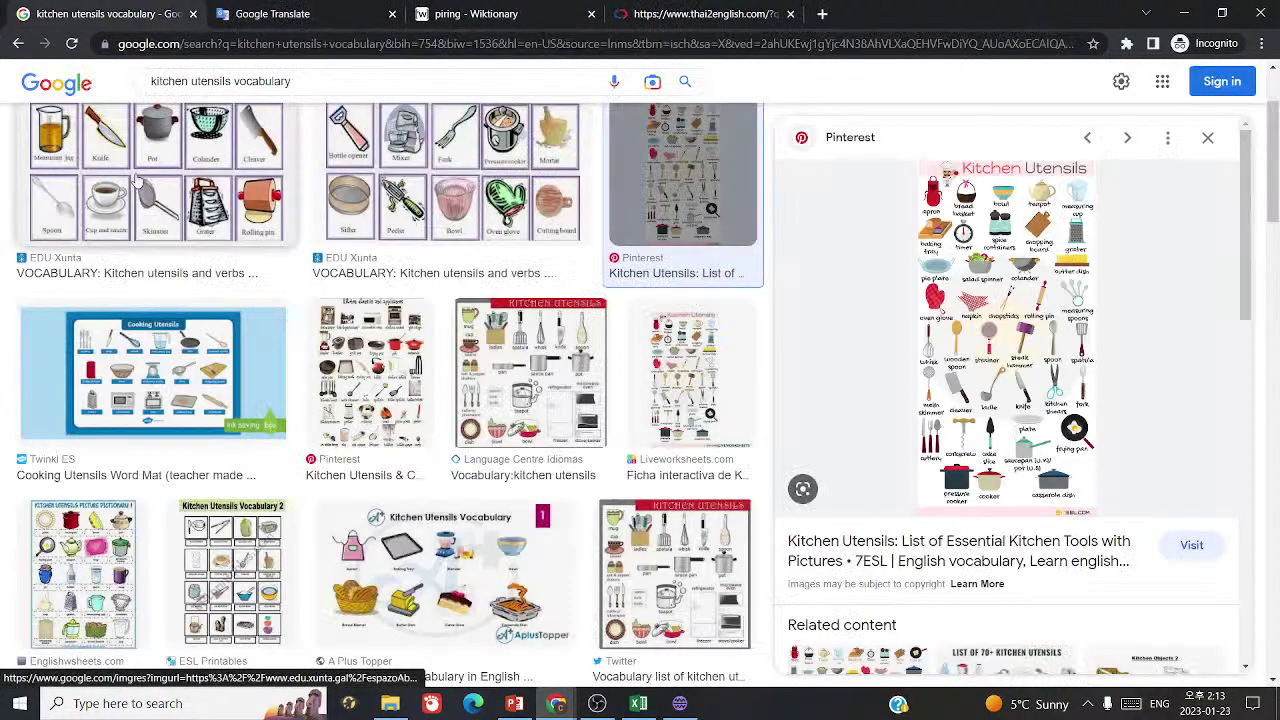
click(135, 180)
click(370, 208)
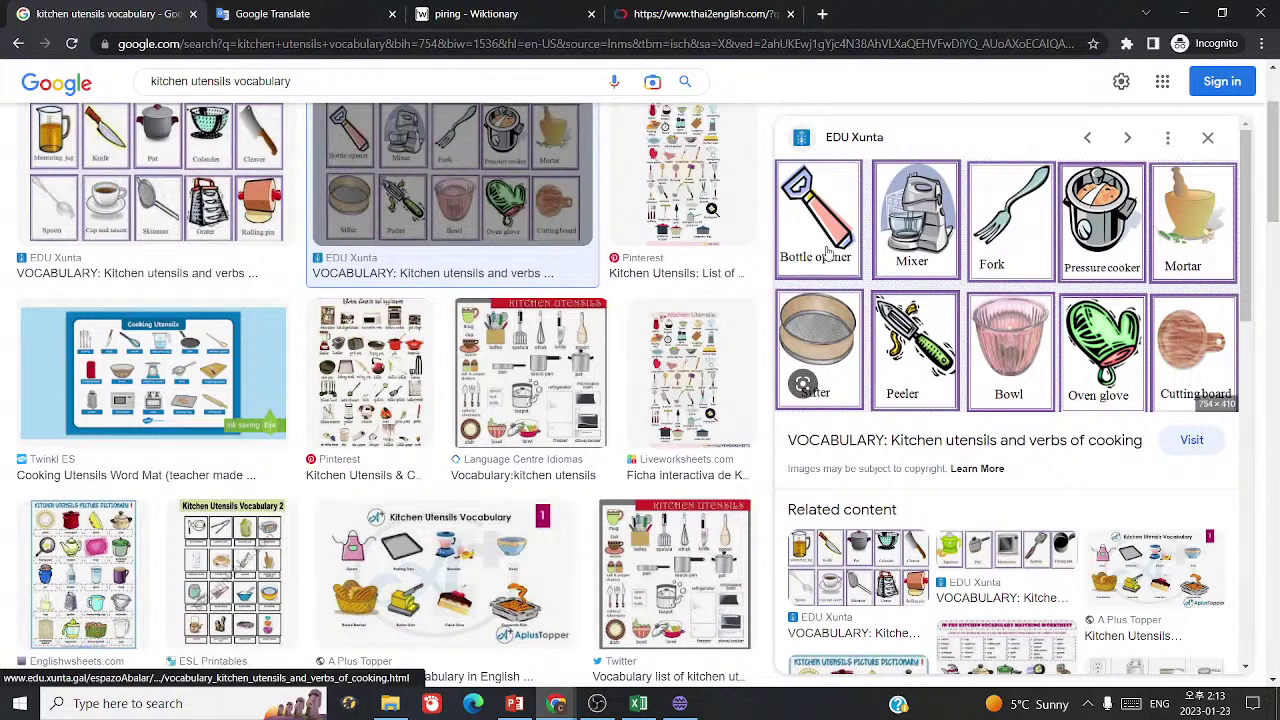
- Translate tin opener from English into Malay and view the alternative Malay translations
click(272, 14)
key(ctrl+a)
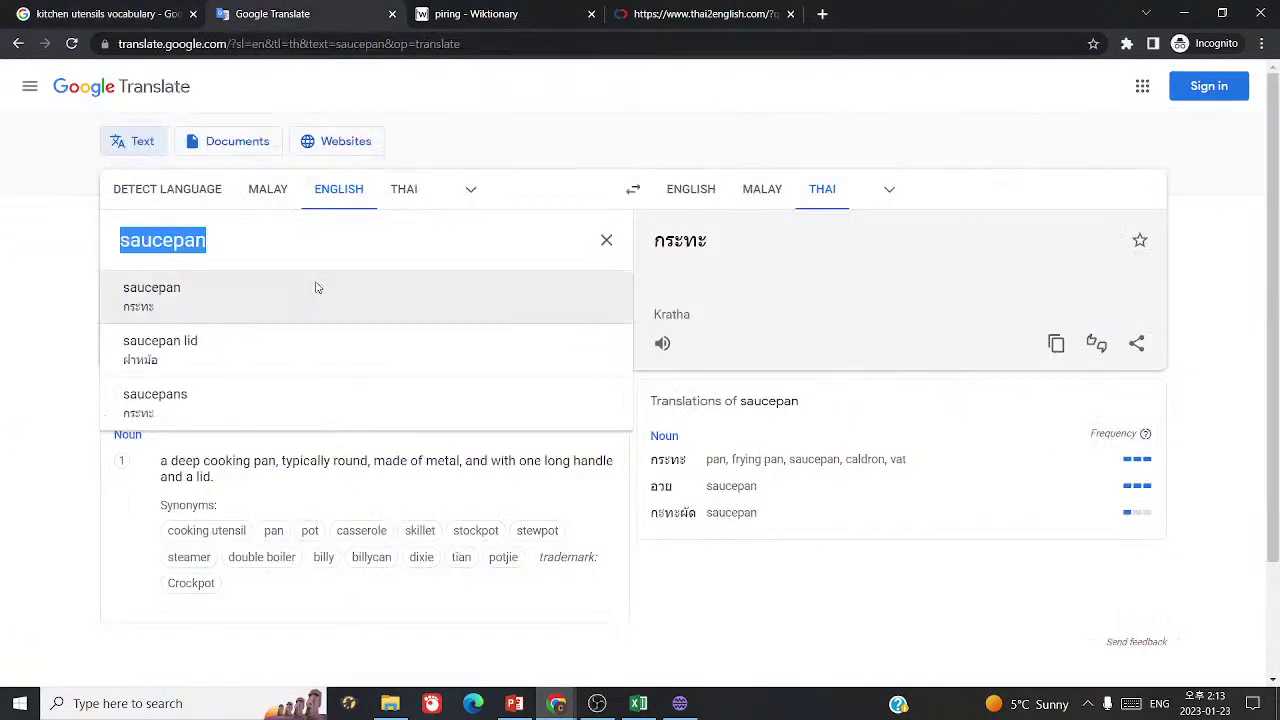
text(bottle)
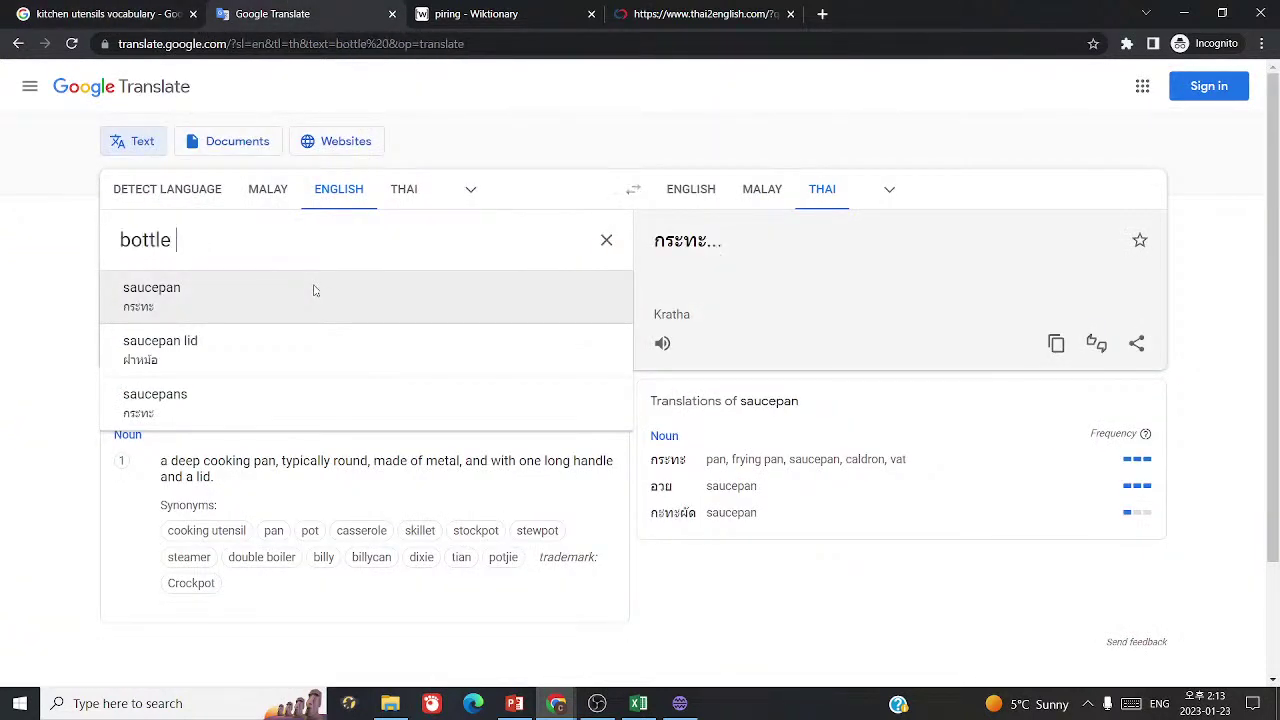
key(ctrl+a)
key(BackSpace)
text(tin )
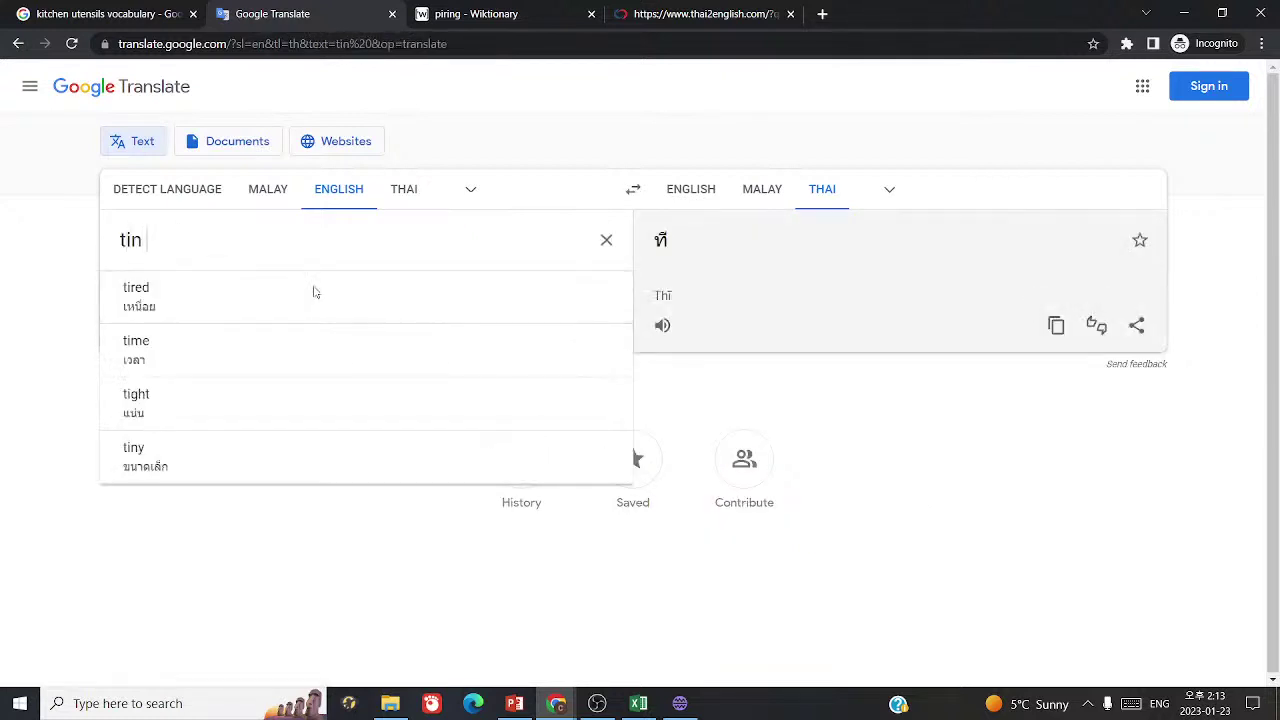
text(opener)
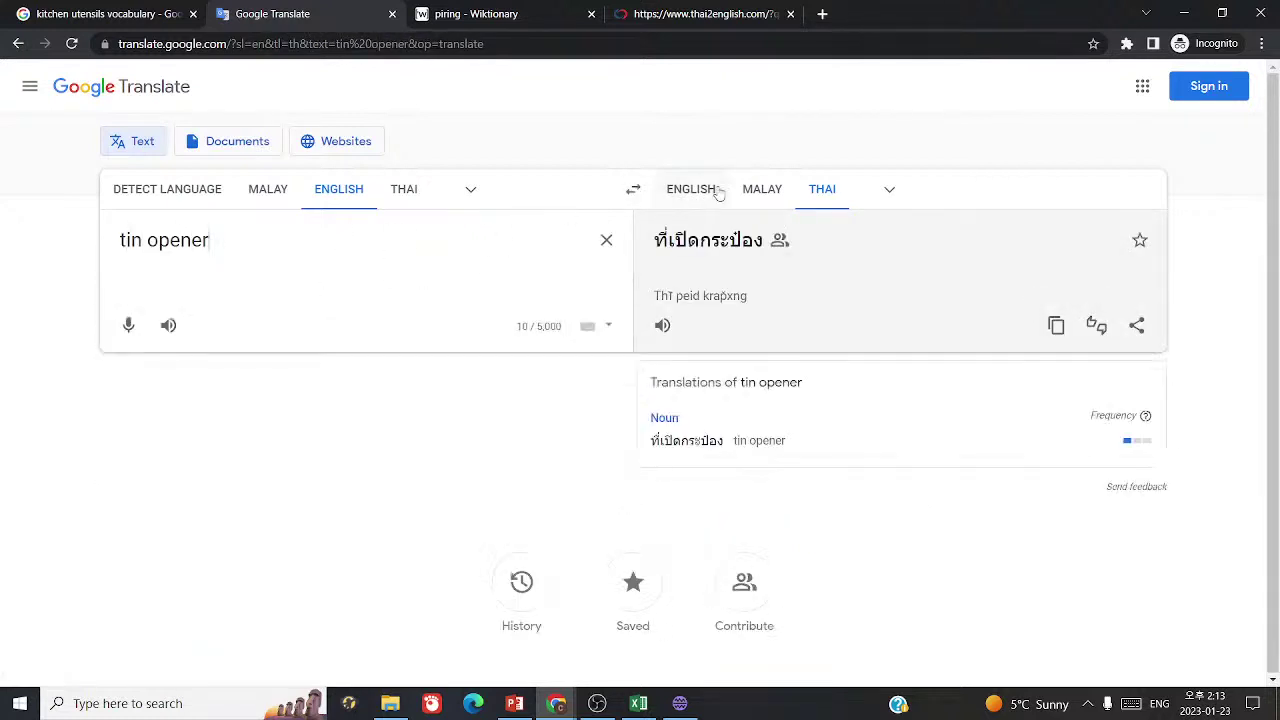
click(755, 189)
click(688, 248)
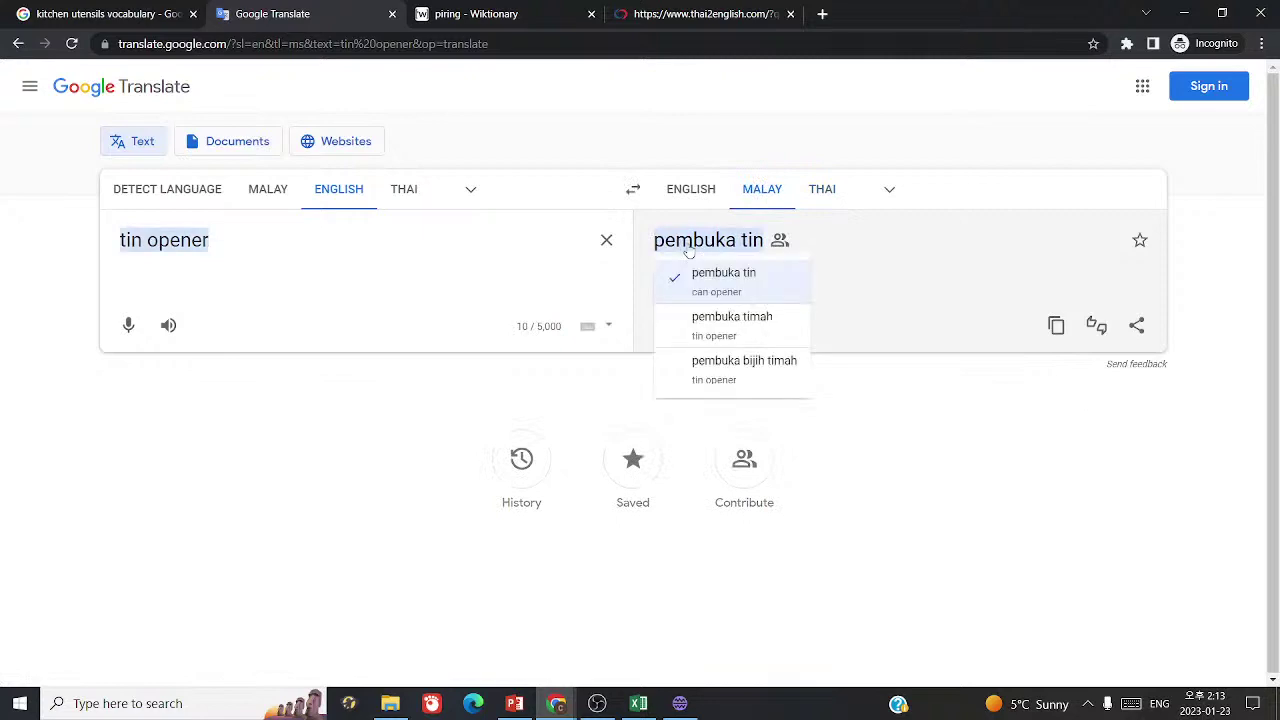
- Copy the Malay translation pembuka tin and search Google Images for it
drag(648, 244, 764, 241)
key(ctrl+c)
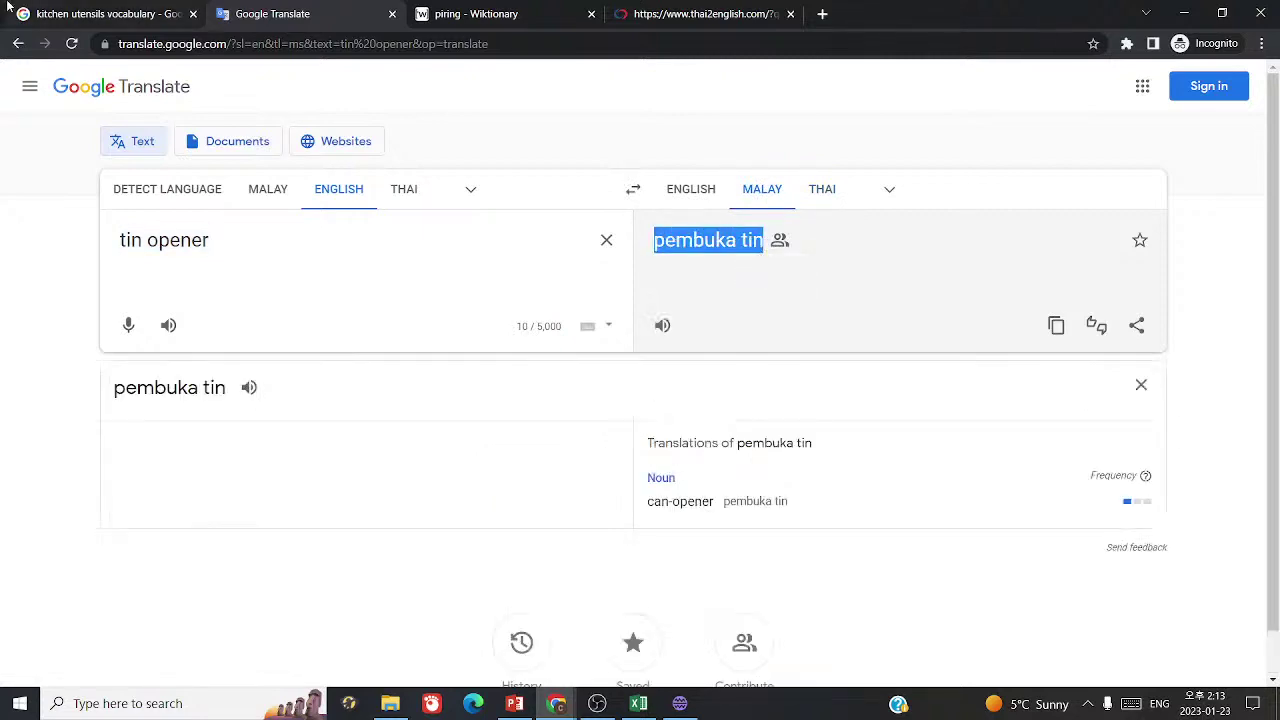
click(100, 13)
triple_click(236, 80)
key(ctrl+v)
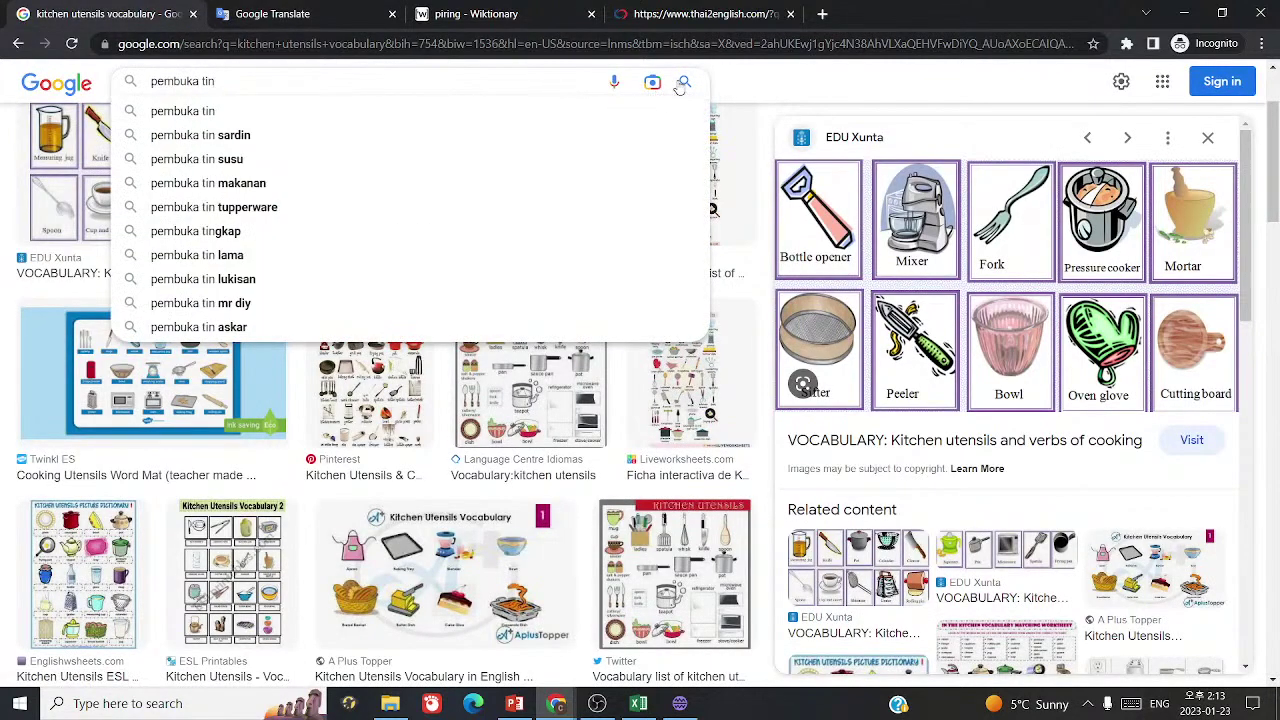
key(Return)
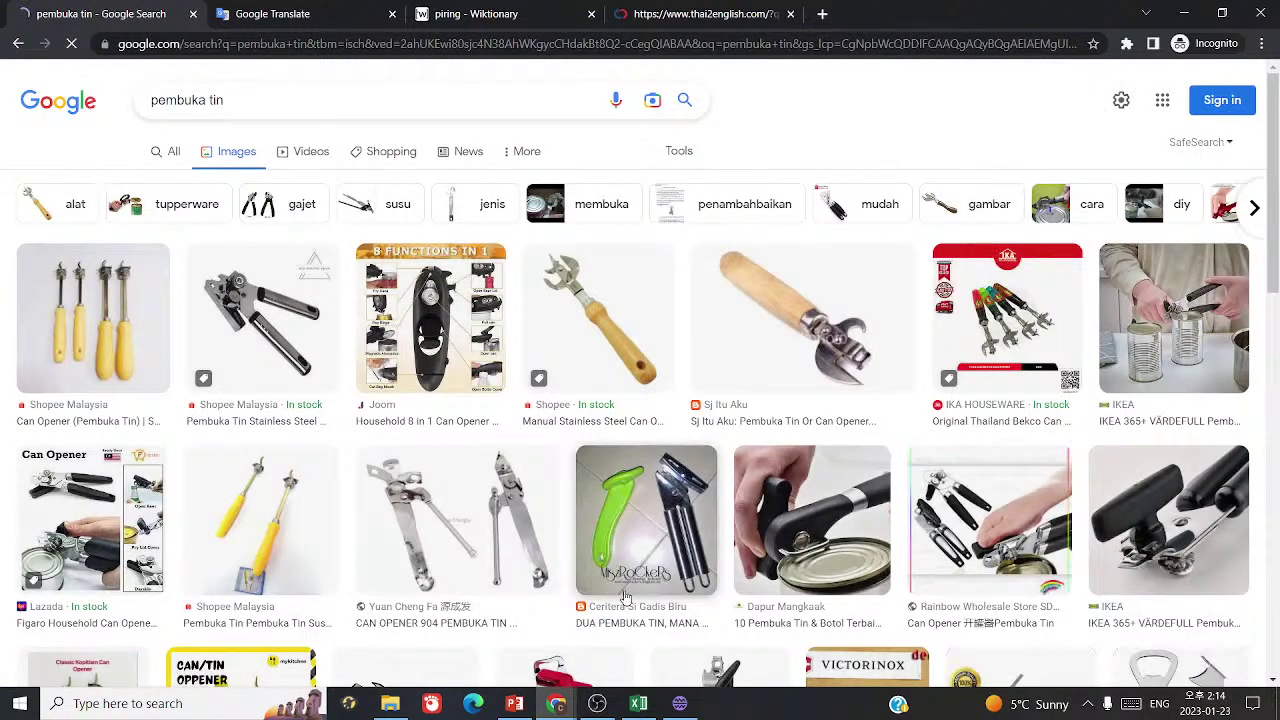
- Switch to flashbang, submit the Thai deck's edits, and open the Malay deck for editing
click(688, 712)
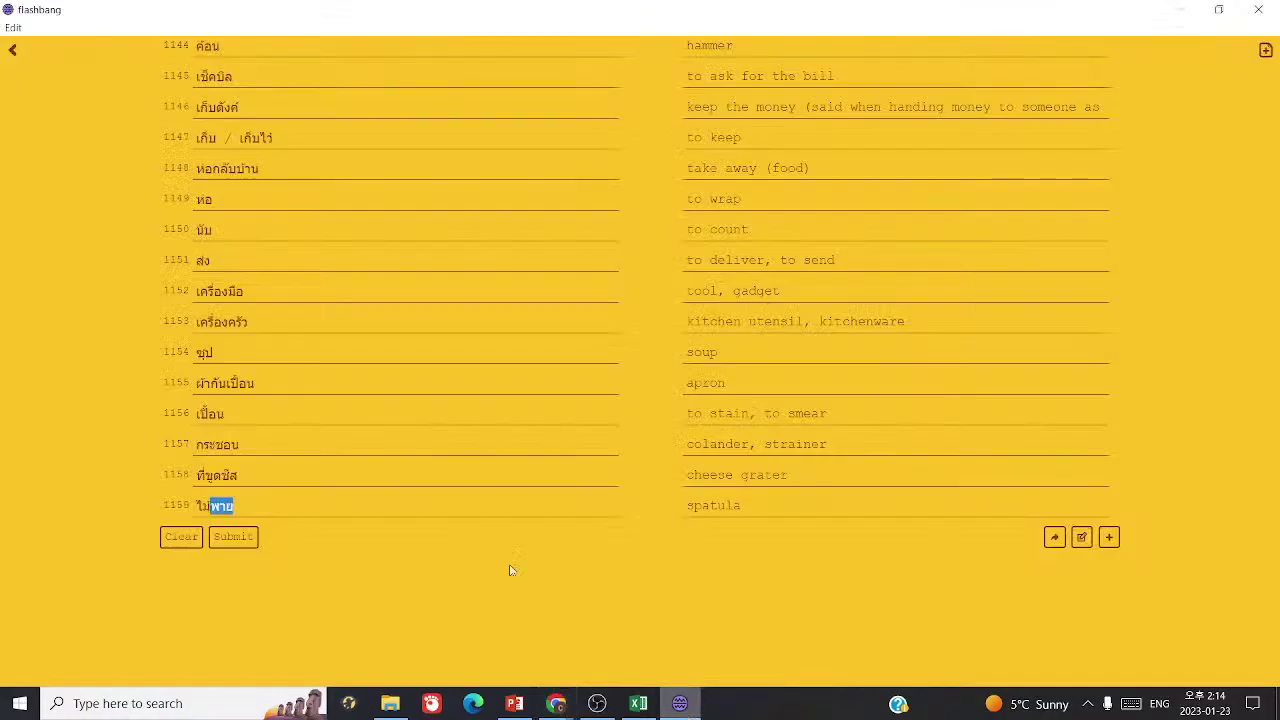
click(246, 537)
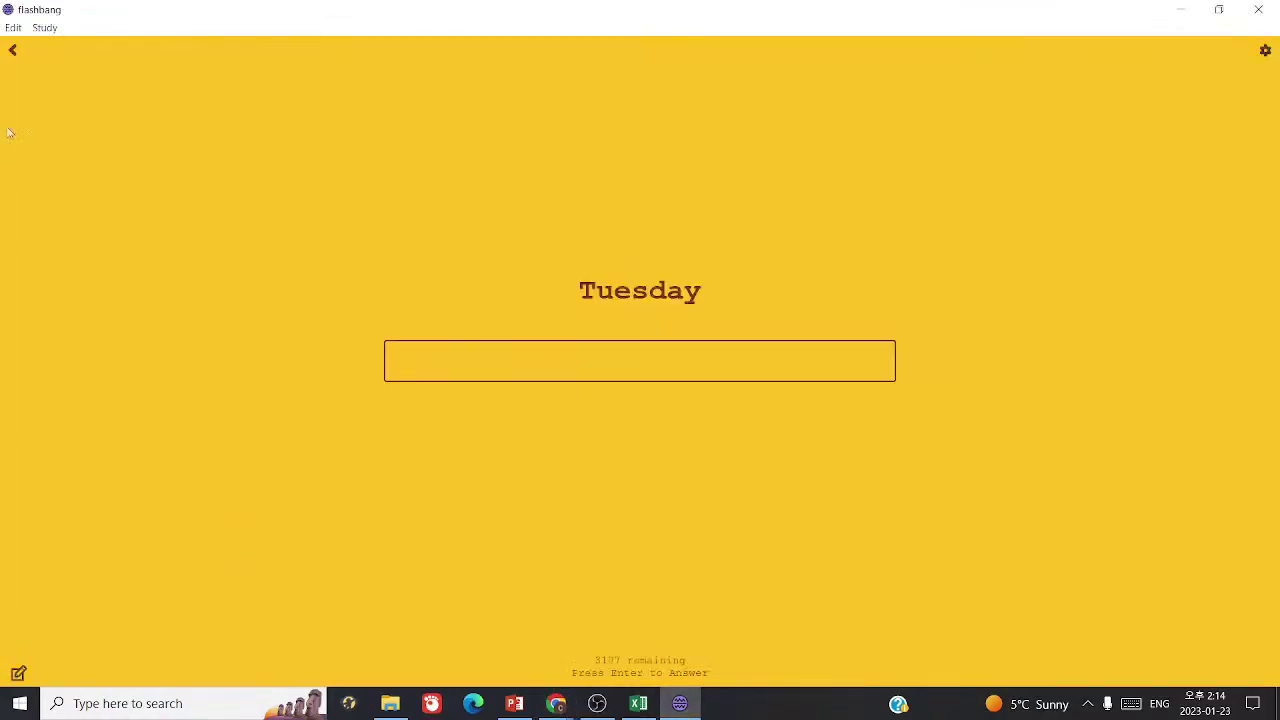
click(20, 54)
click(712, 330)
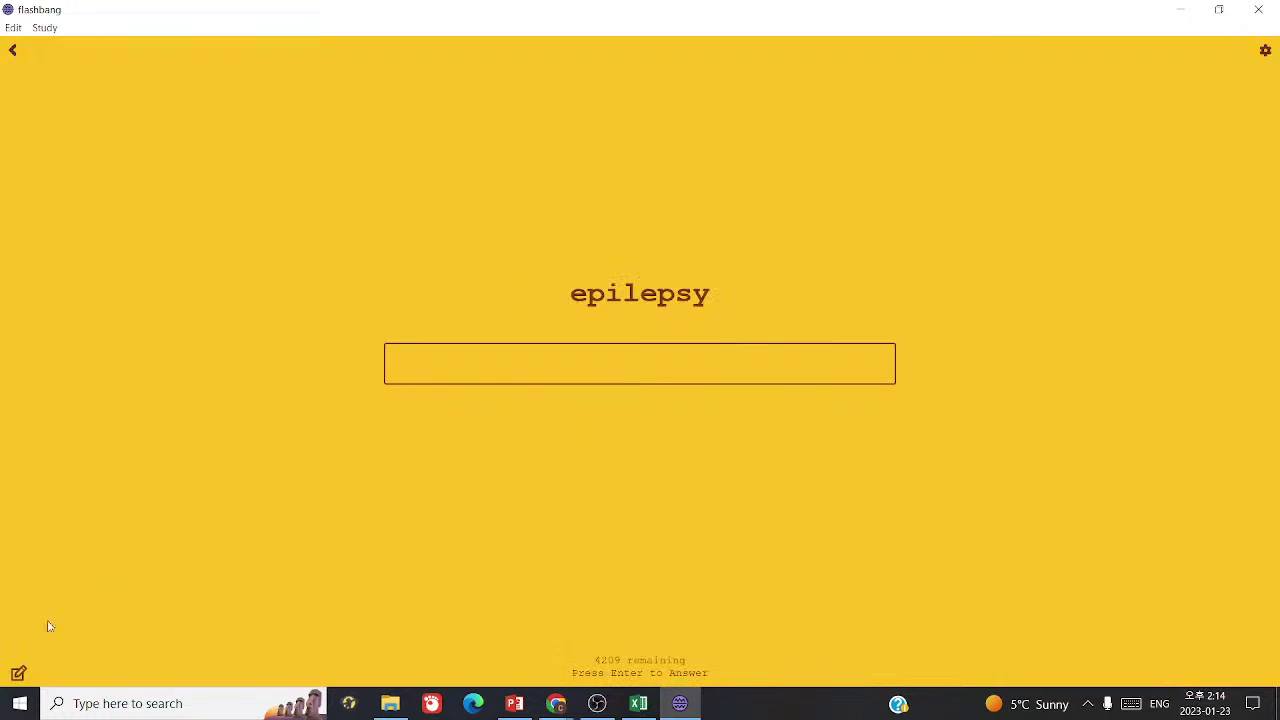
click(20, 673)
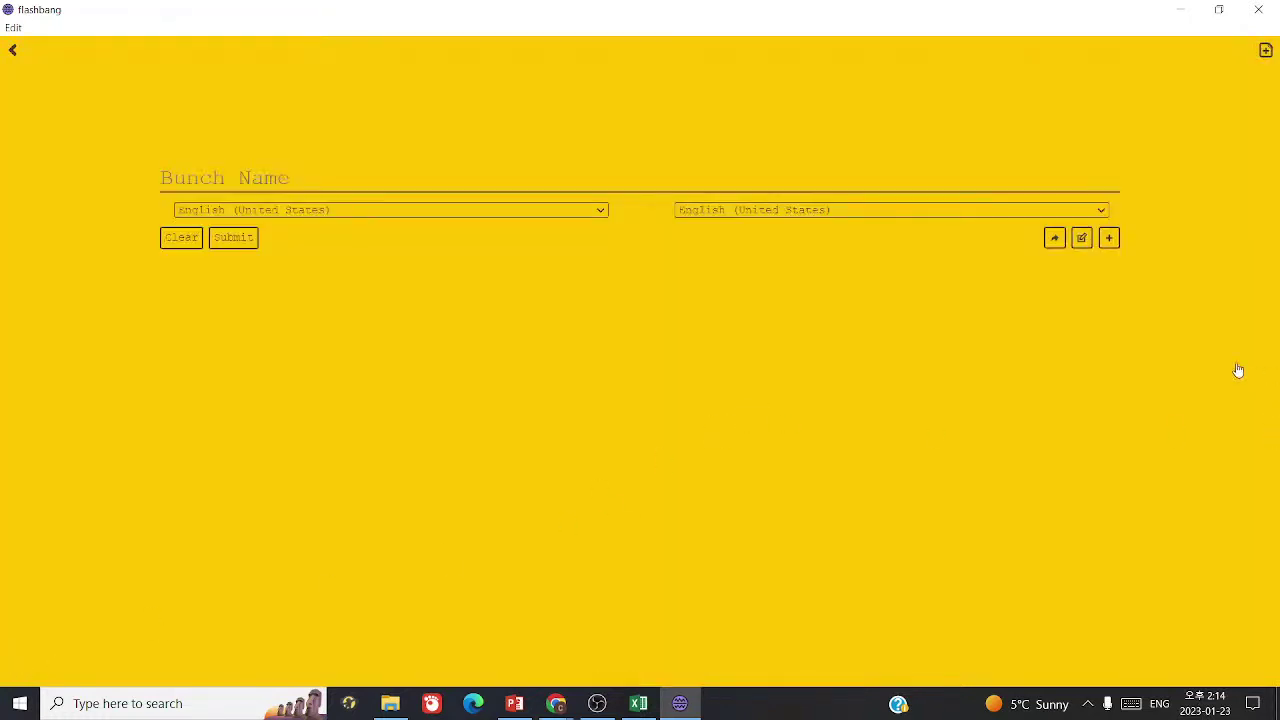
- Add a card to the Malay deck with the prompt pembuka tin and the answer can opener
click(1108, 537)
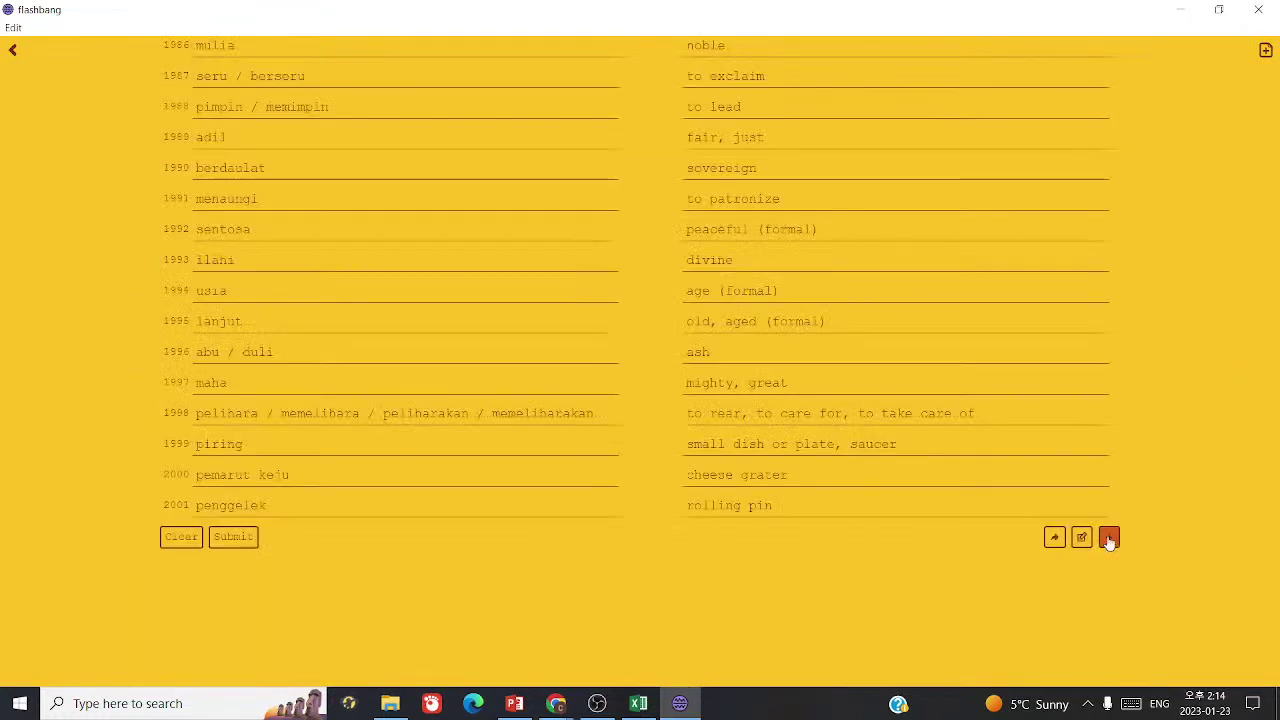
text(pembuka tin)
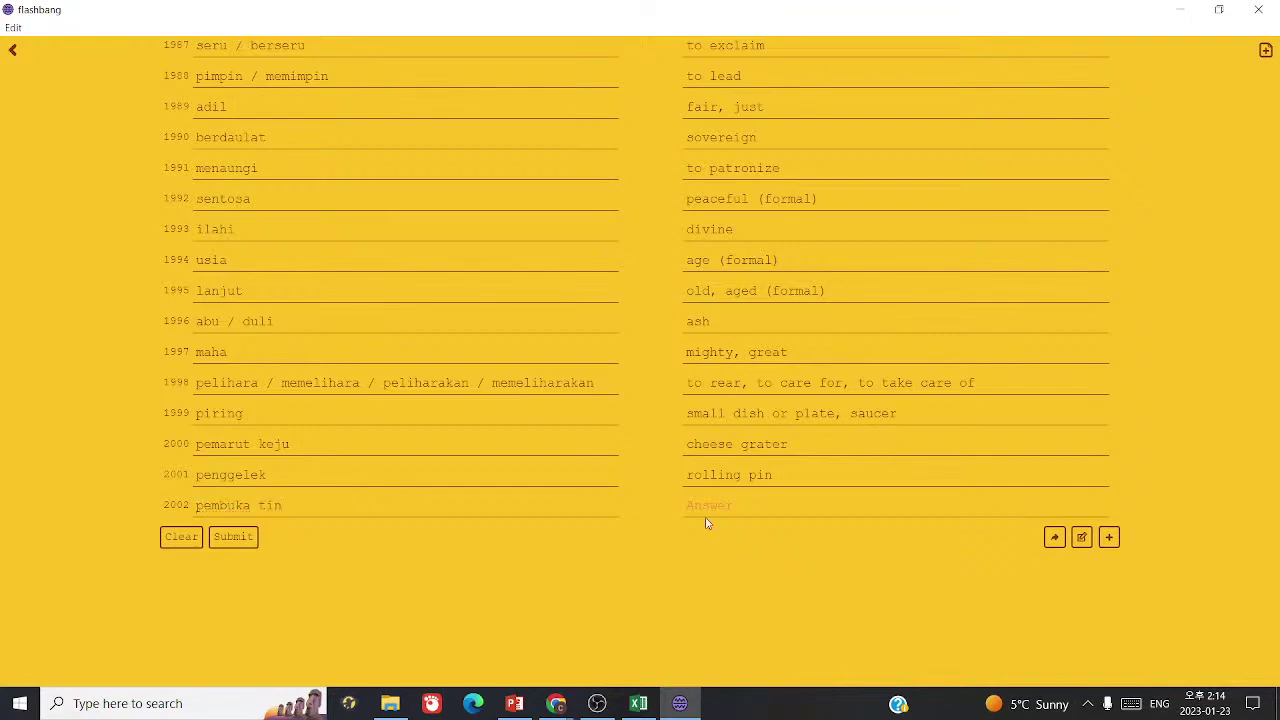
click(707, 516)
text(can opener)
- Return to the browser, search Google Images for tin opener, and view the general web results for it
mouse_move(556, 700)
click(651, 632)
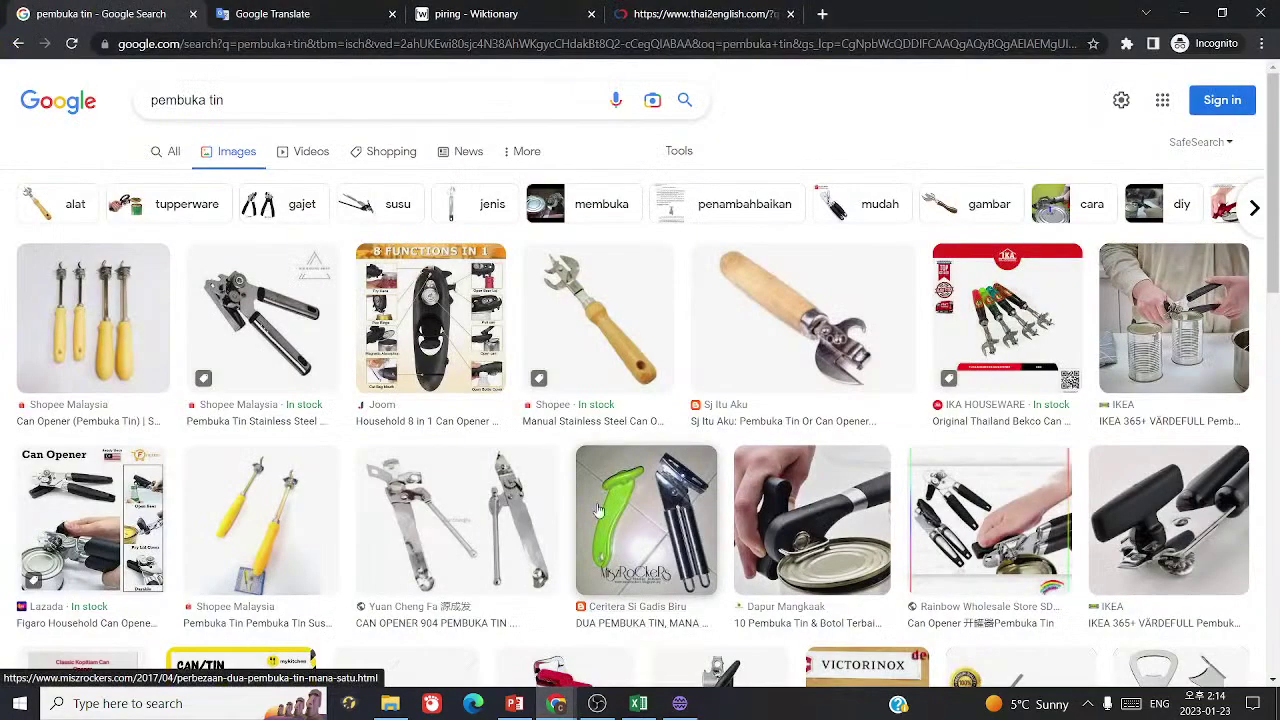
click(279, 94)
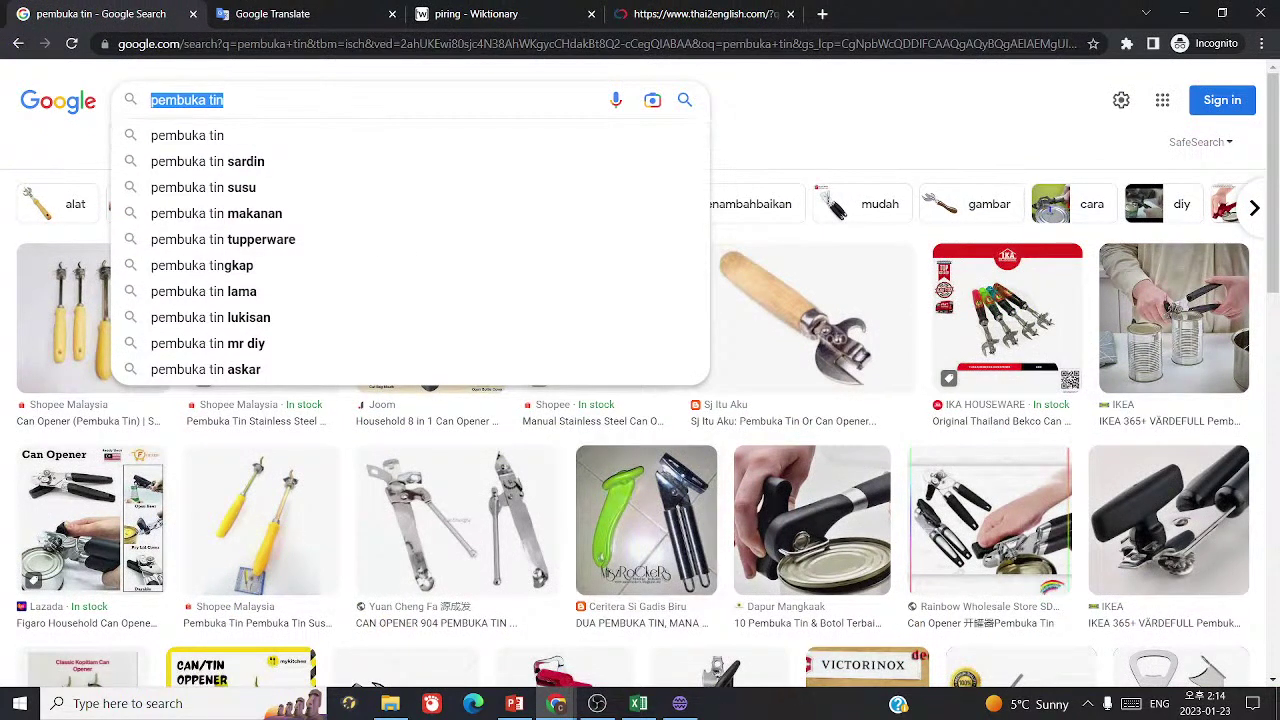
text(tin opener)
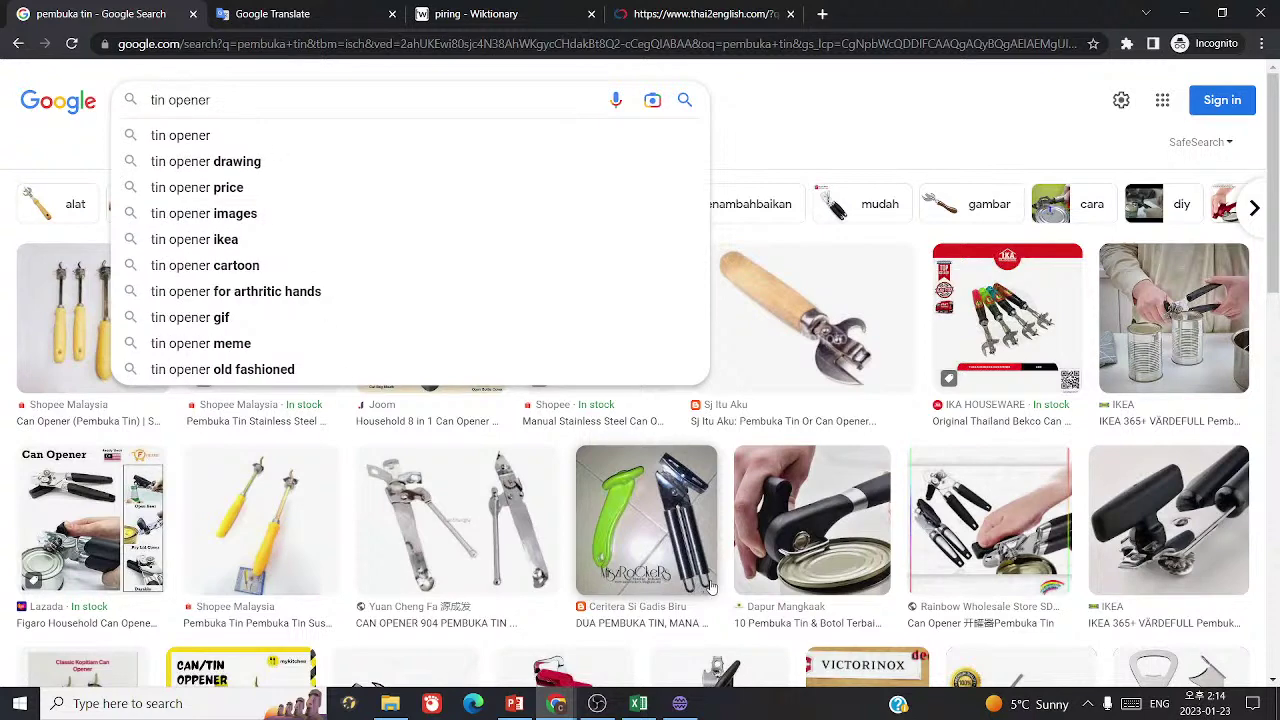
key(Return)
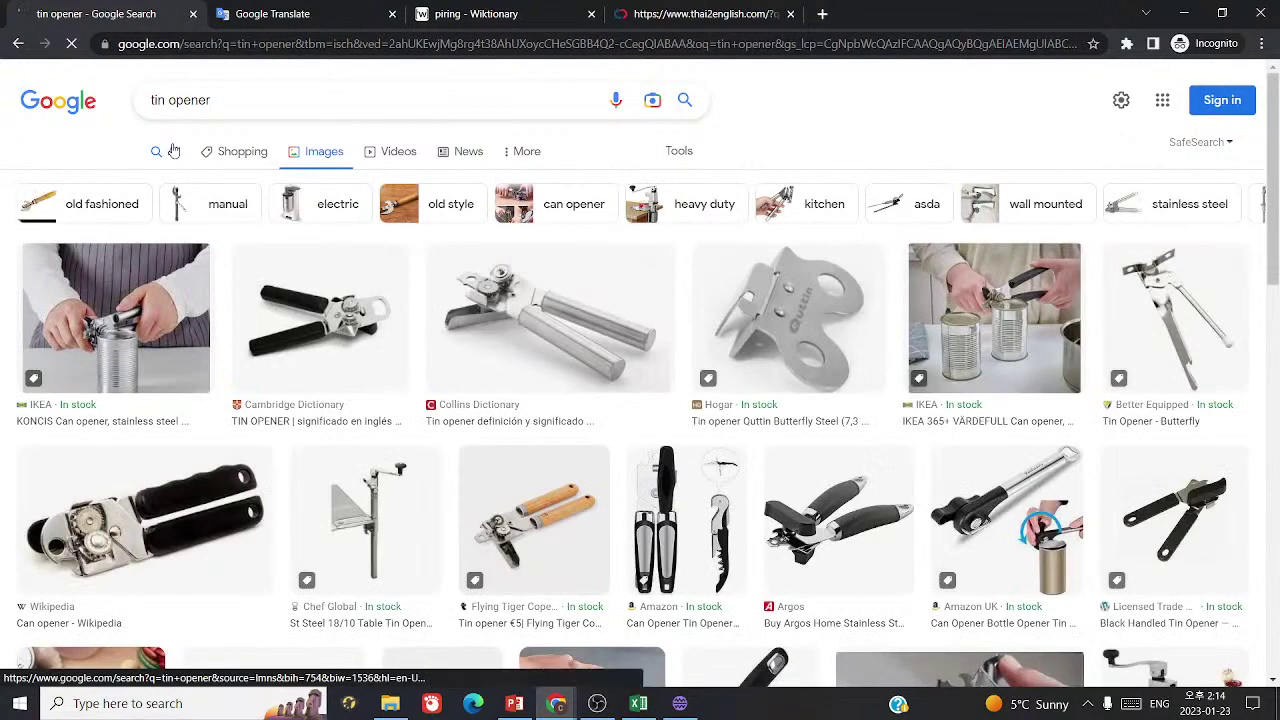
click(172, 151)
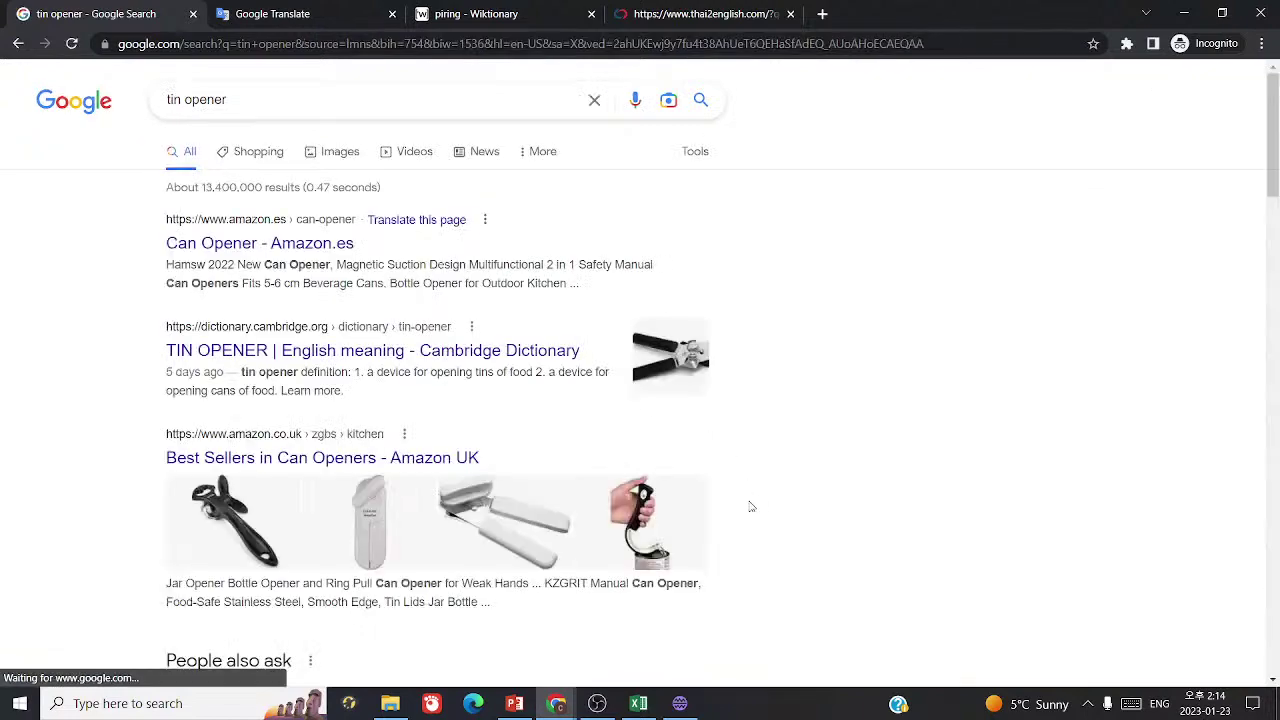
- Extend the pembuka tin card's answer in flashbang to "can opener, tin opener" and submit the Malay deck
click(675, 695)
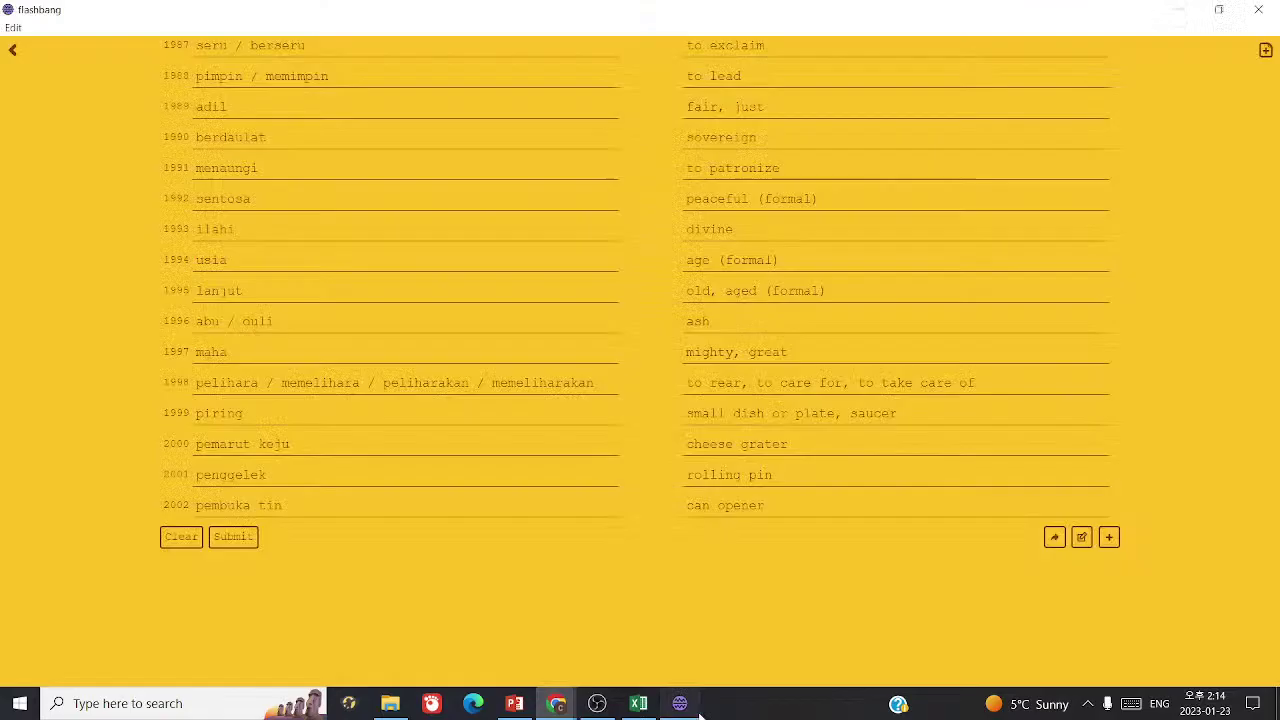
key(ctrl+a)
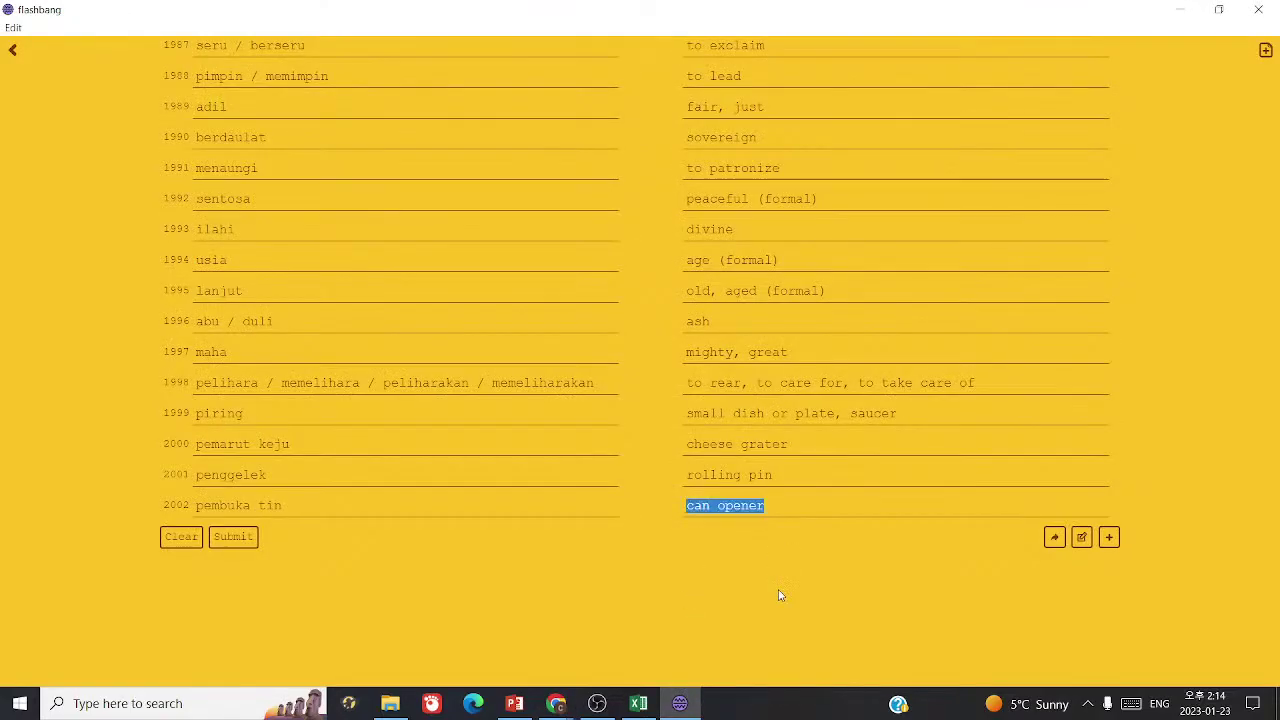
key(End)
text(, tin opener)
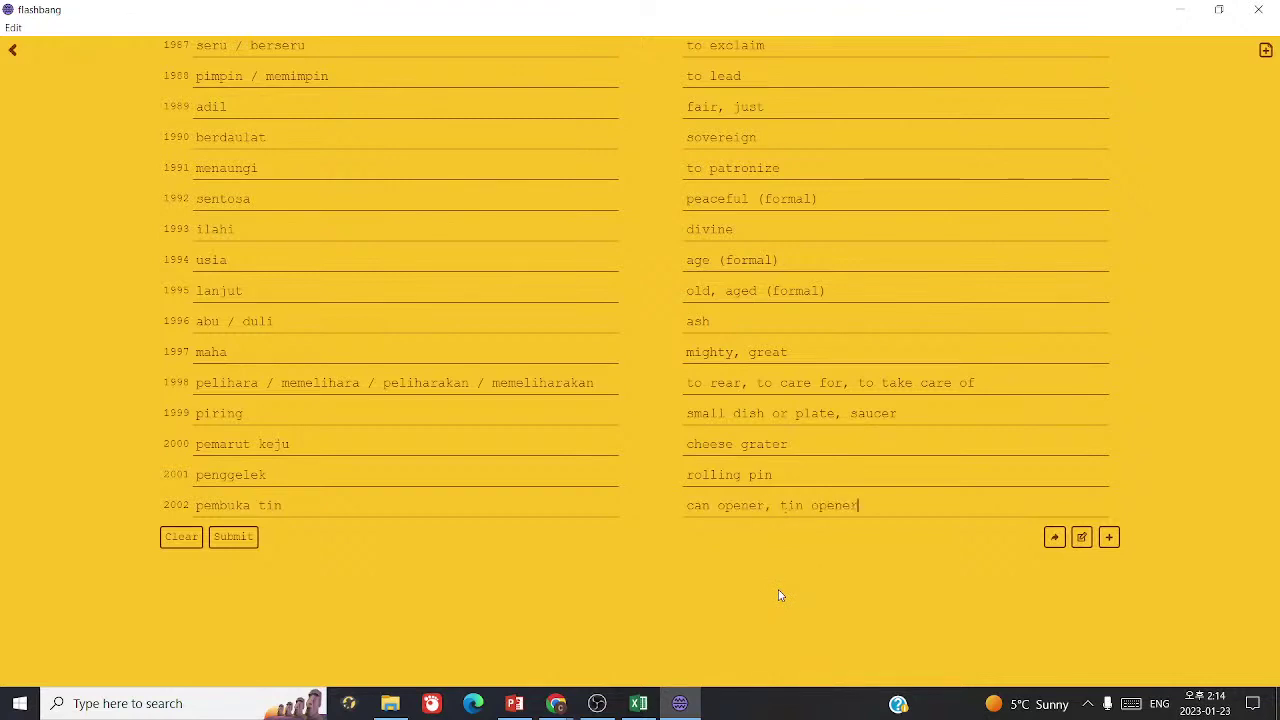
click(233, 537)
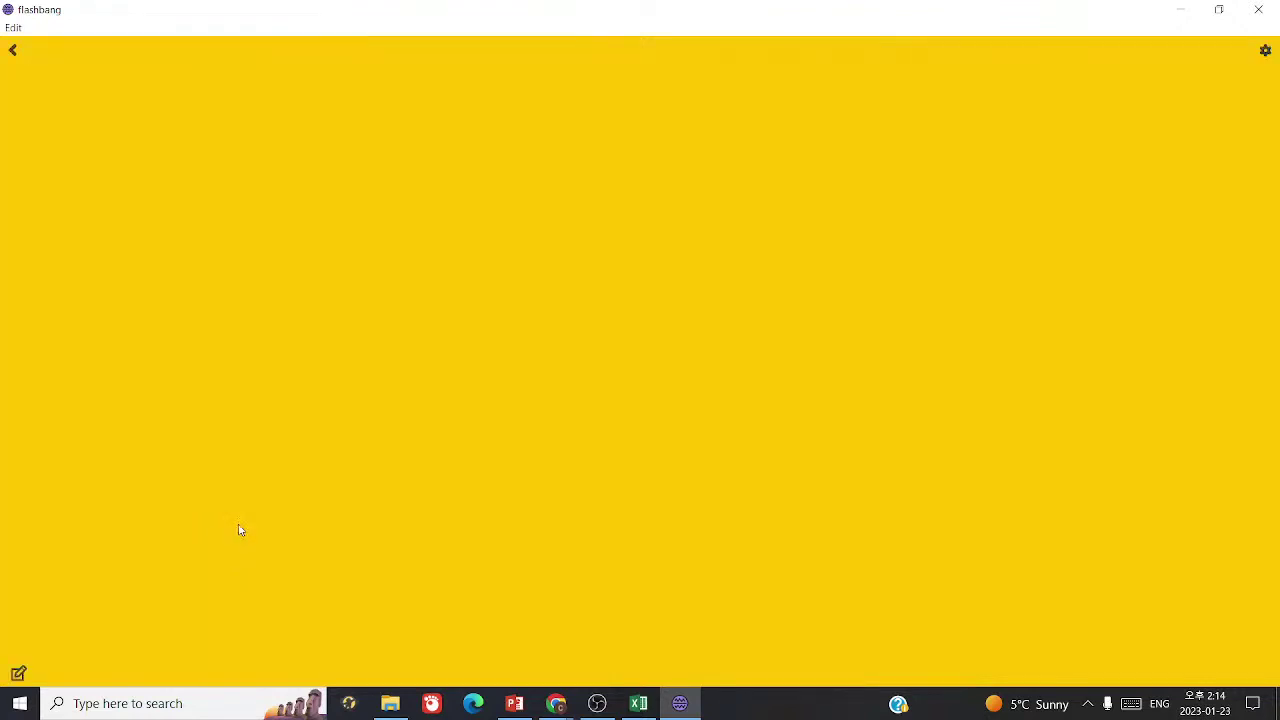
- Return to the deck overview, open the Thai deck for editing, and add an empty card at its end
click(13, 50)
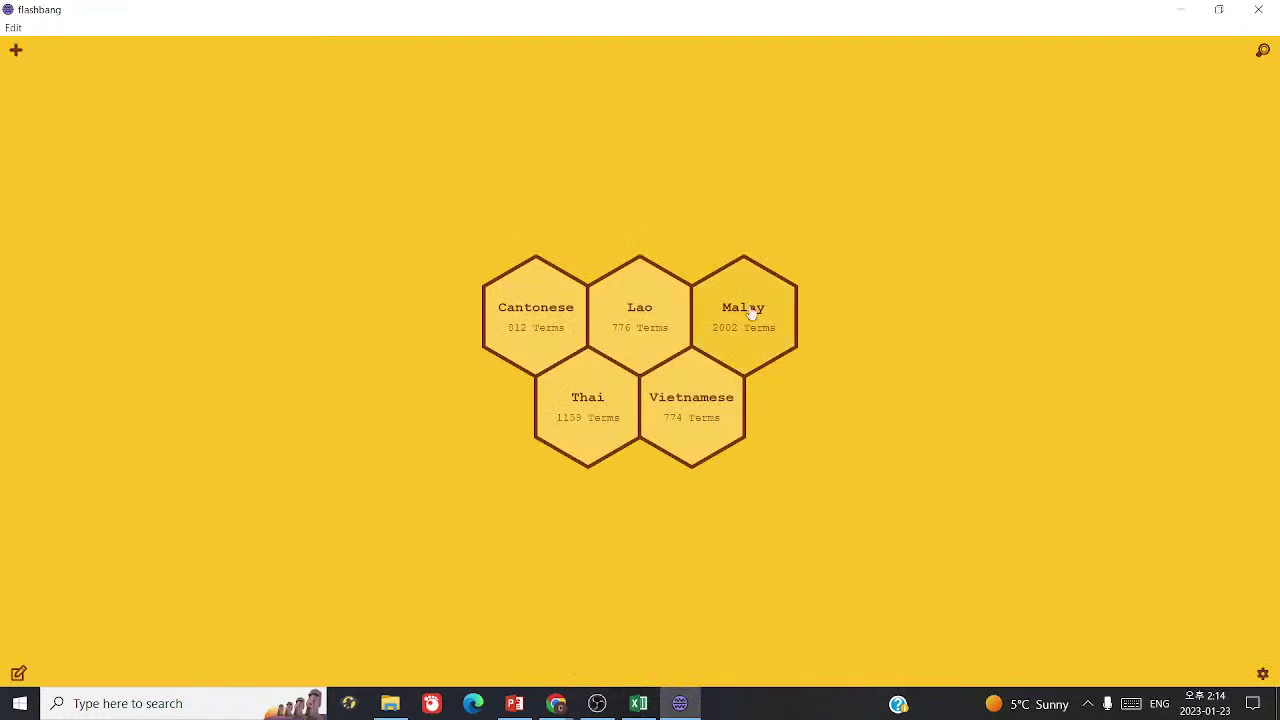
click(759, 318)
click(14, 52)
click(586, 415)
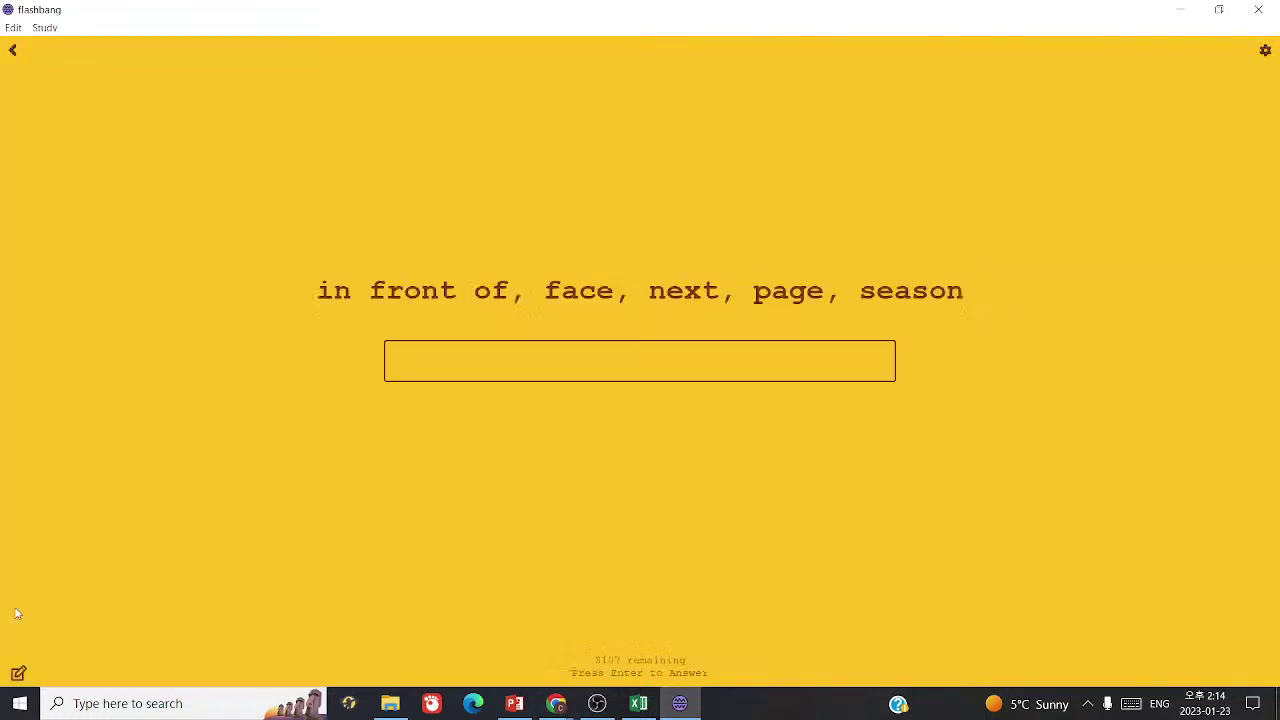
click(18, 676)
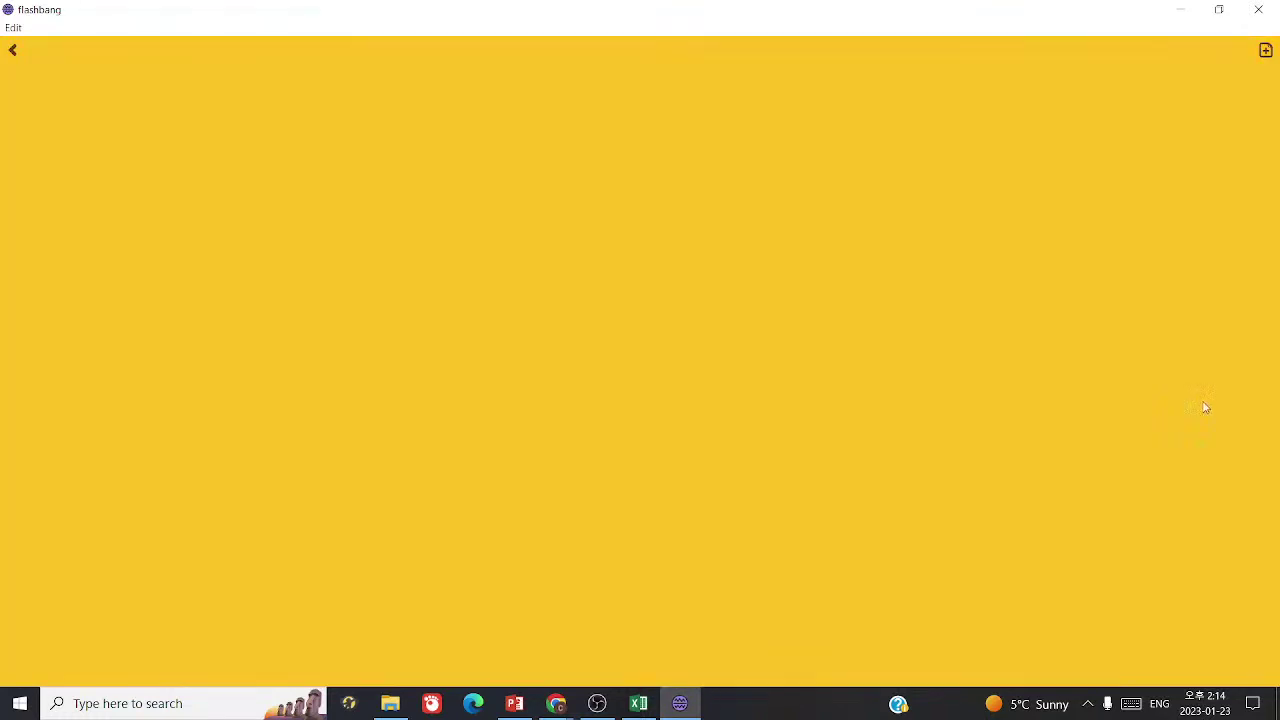
click(1109, 538)
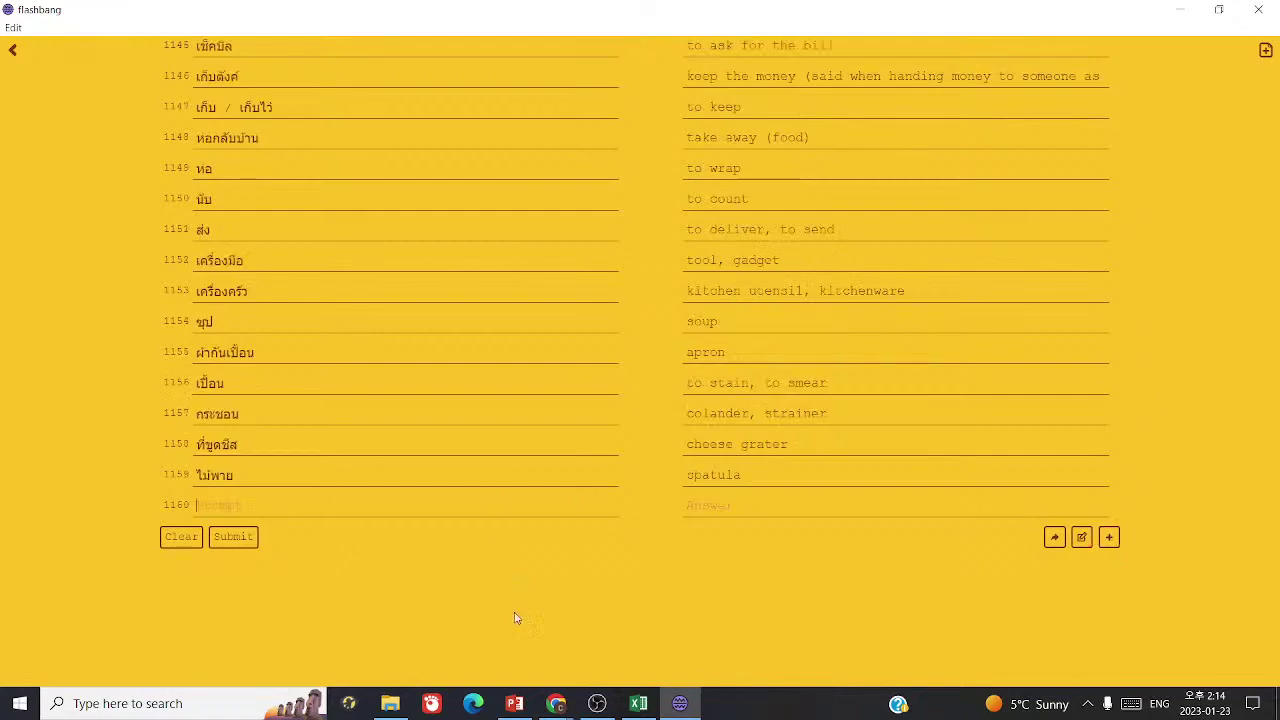
- Return to Google Translate, change the source text to can opener, and translate it into Thai
click(514, 703)
click(556, 703)
click(575, 12)
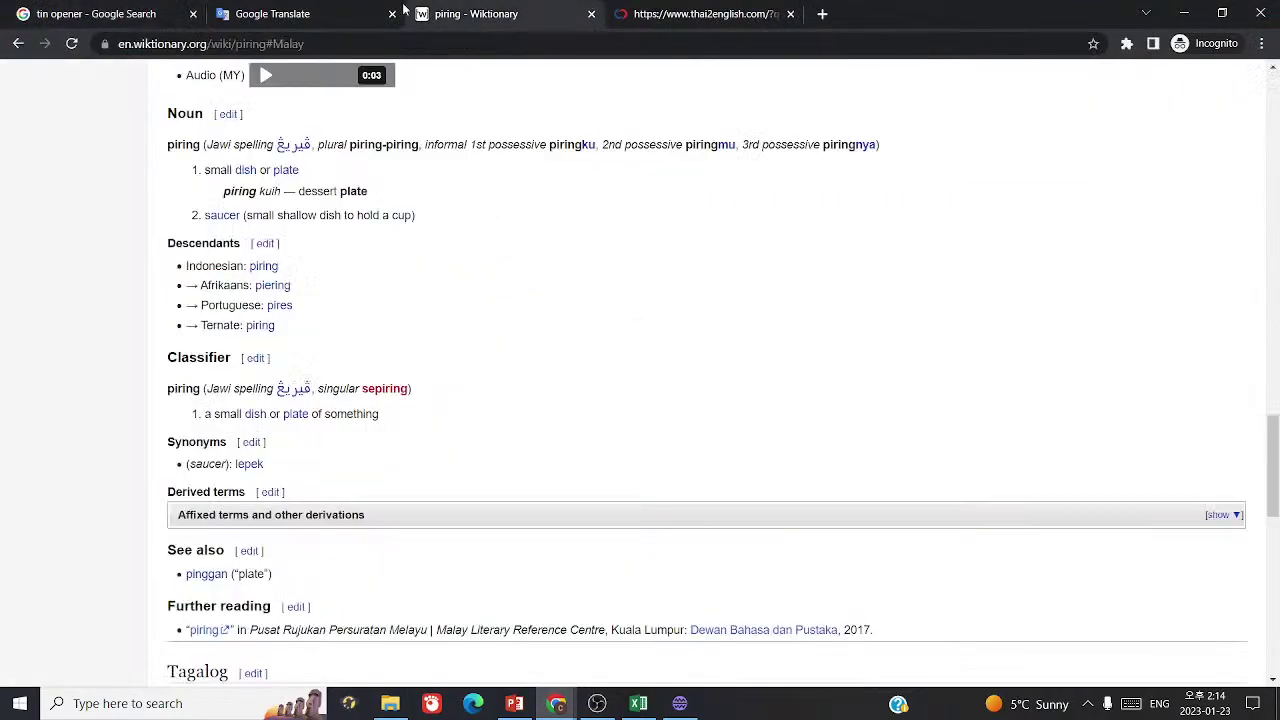
click(403, 10)
drag(134, 240, 86, 240)
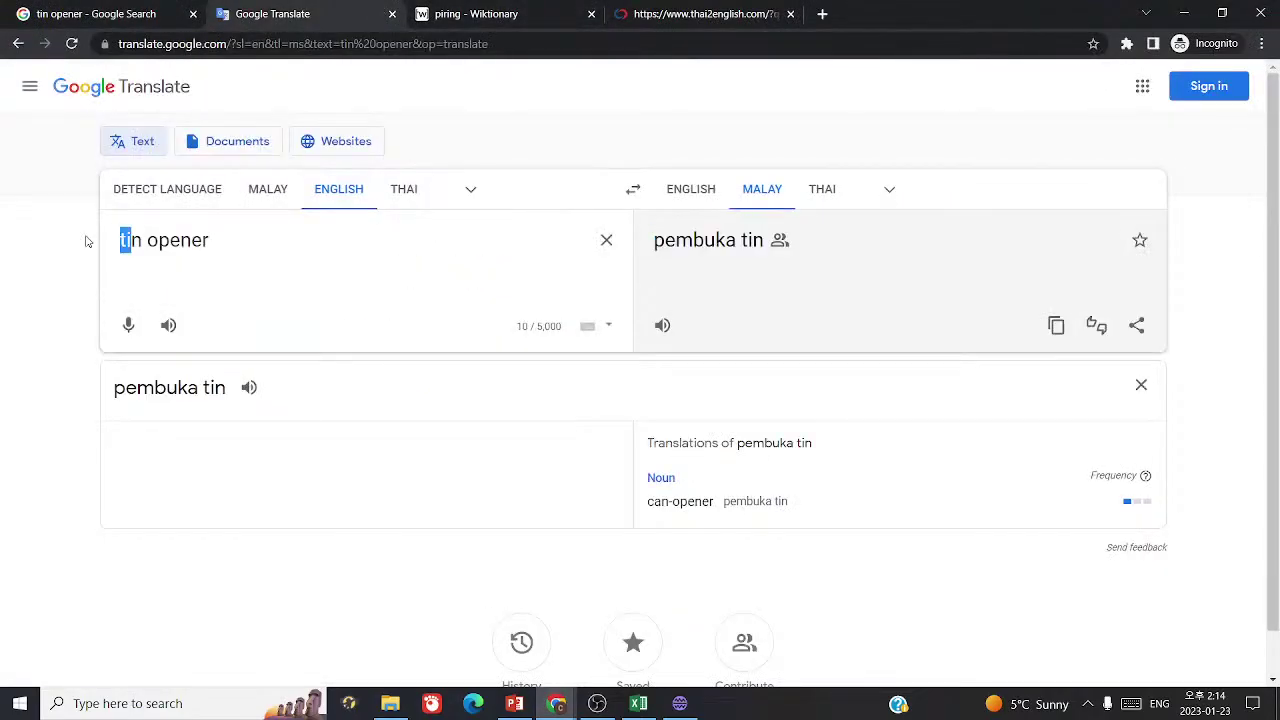
text(cab)
key(BackSpace)
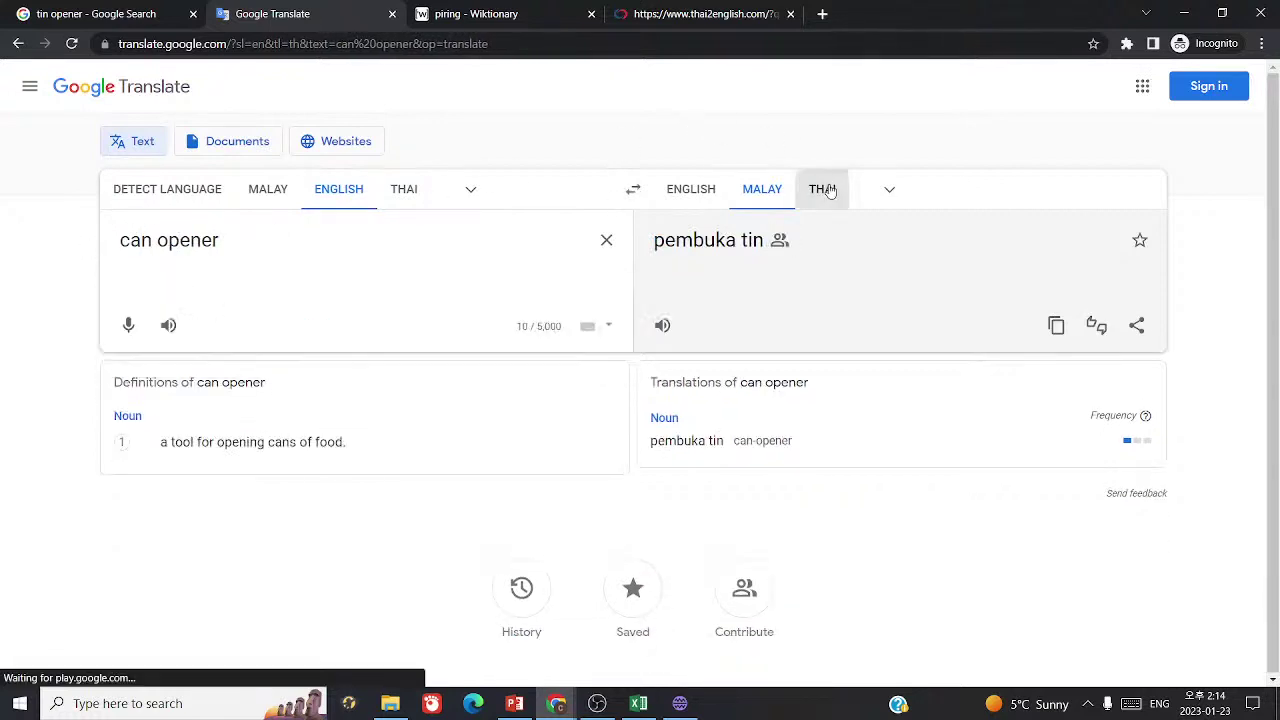
click(822, 189)
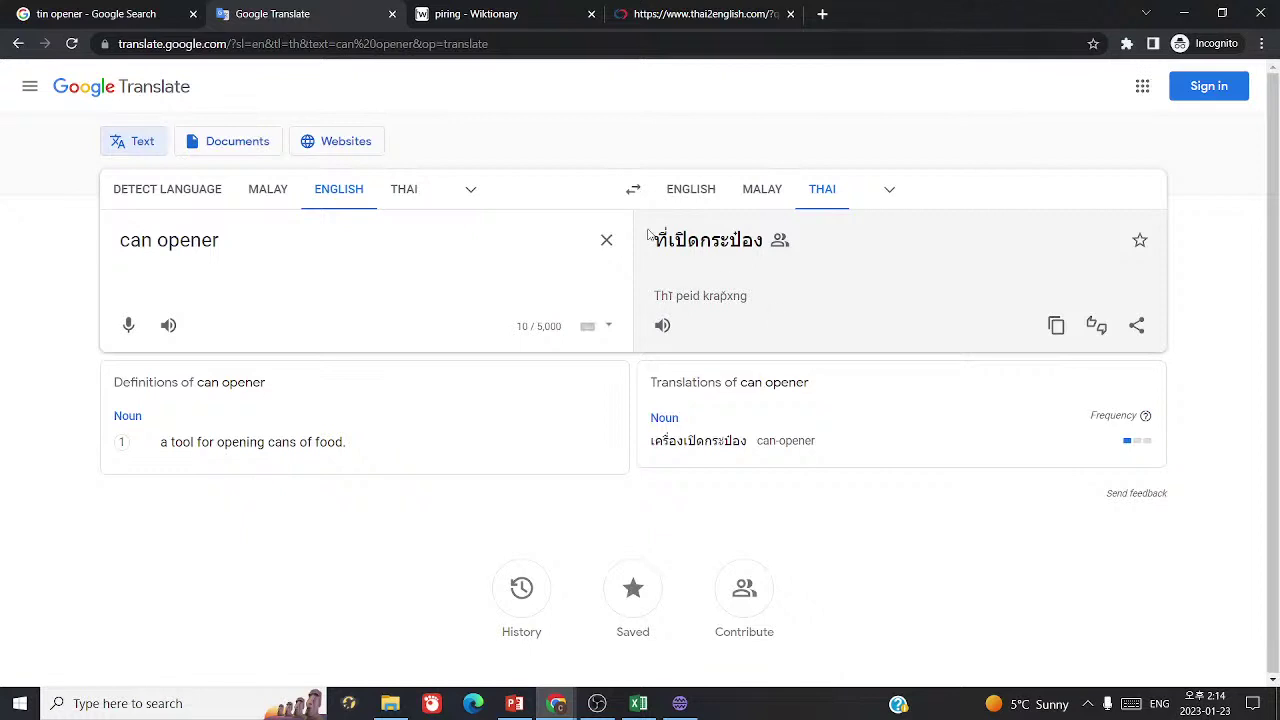
- Copy the Thai translation ที่เปิดกระป๋อง, search Google for it, and look through the results
drag(666, 249, 778, 252)
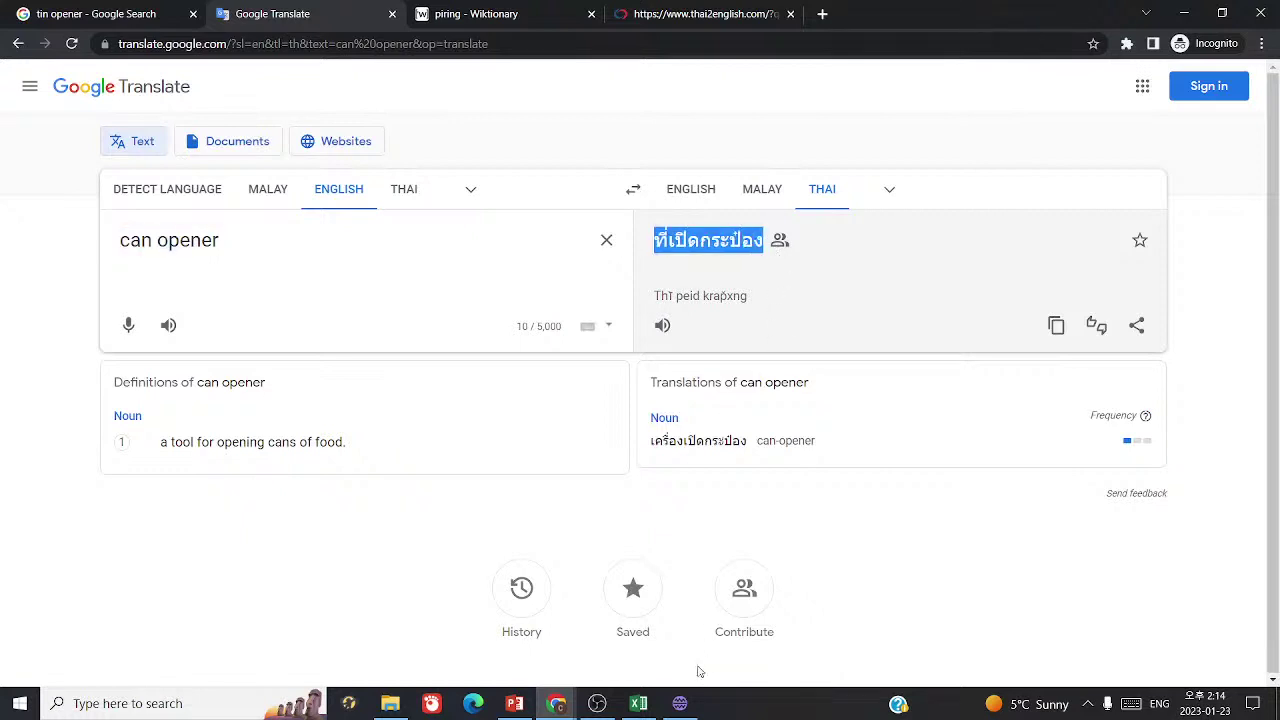
key(ctrl+c)
click(95, 13)
triple_click(400, 100)
key(ctrl+v)
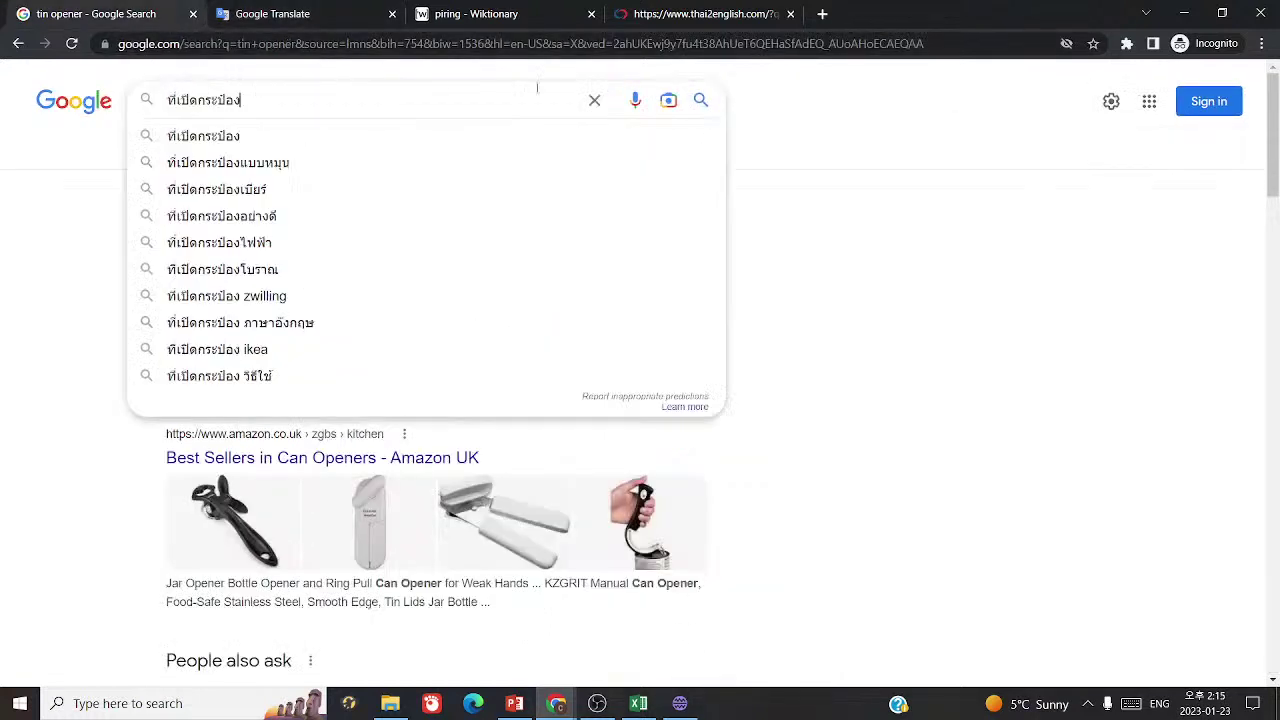
click(701, 100)
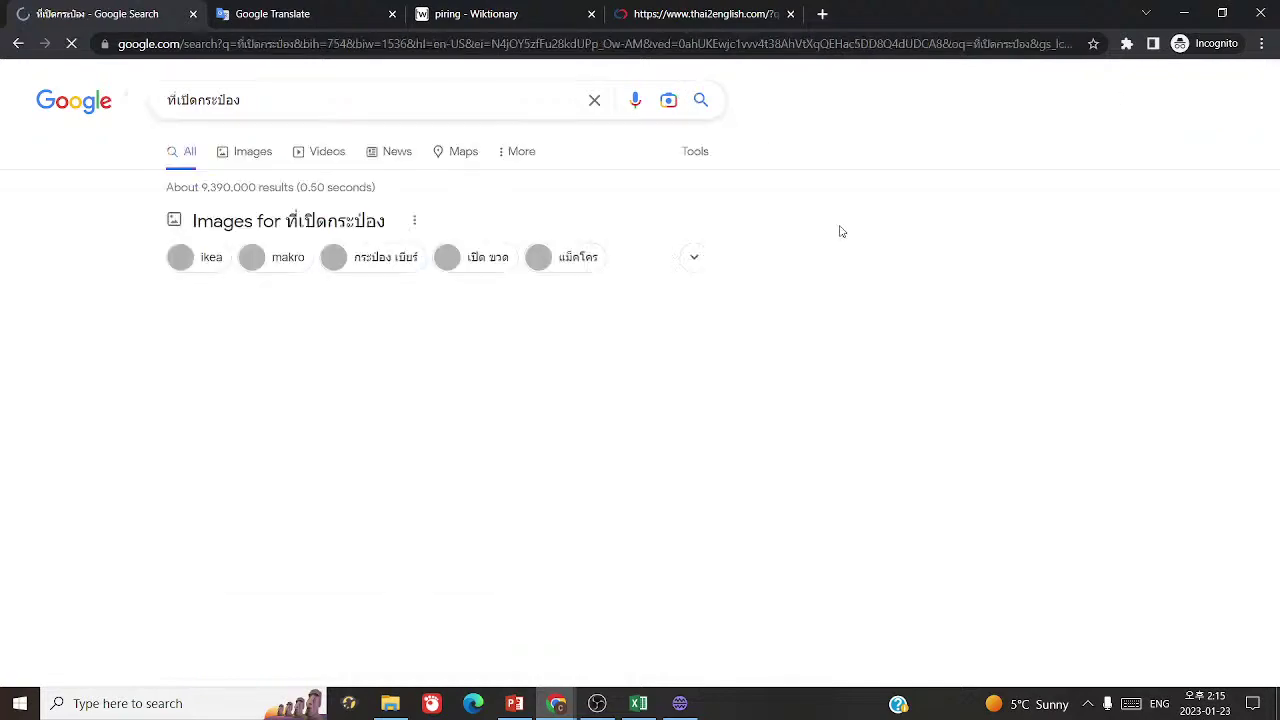
scroll(890, 470, down, 4)
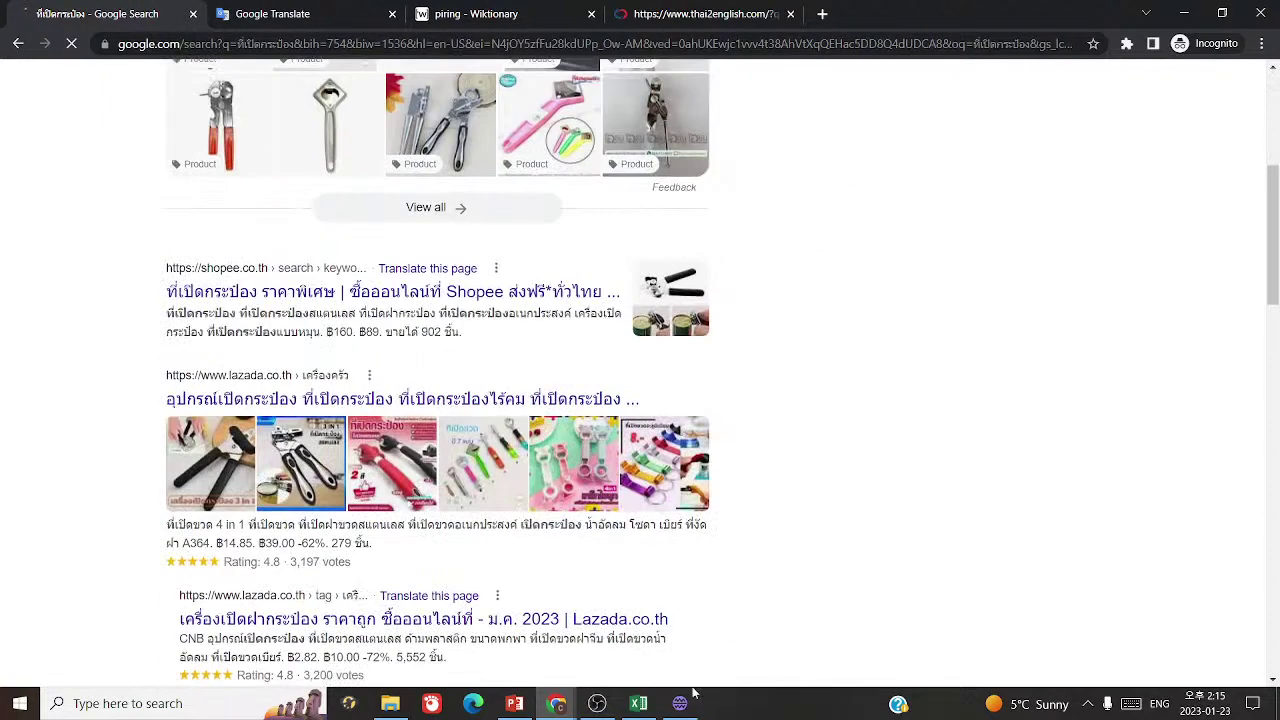
- Copy กระป๋อง from the ที่เปิดกระป๋อง card in flashbang and translate it from Thai to English in Google Translate
click(680, 703)
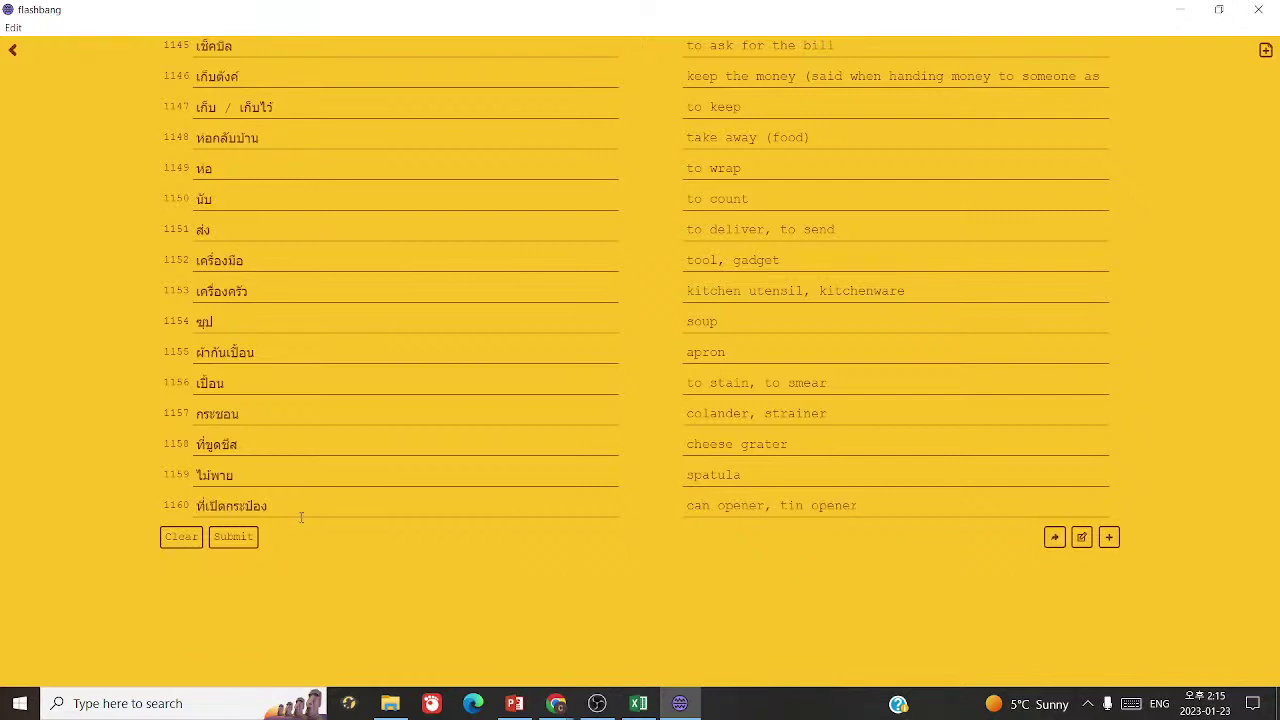
drag(301, 517, 217, 507)
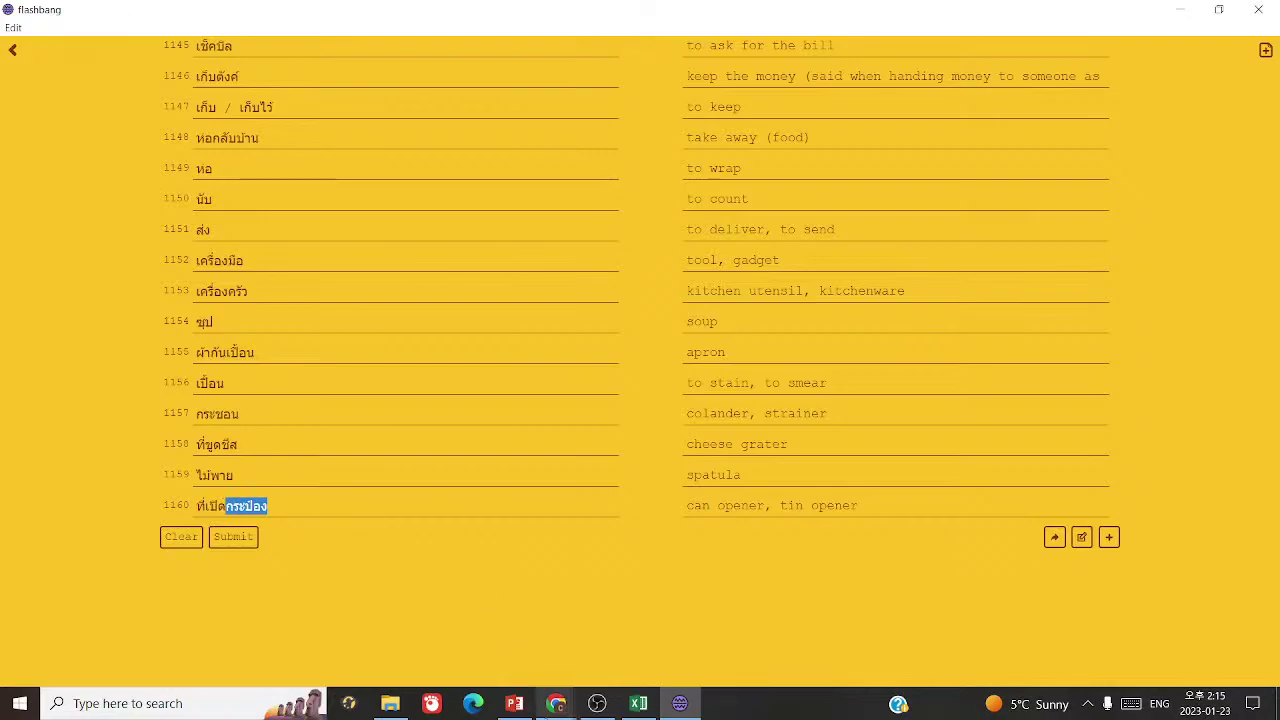
click(556, 703)
click(650, 615)
click(310, 13)
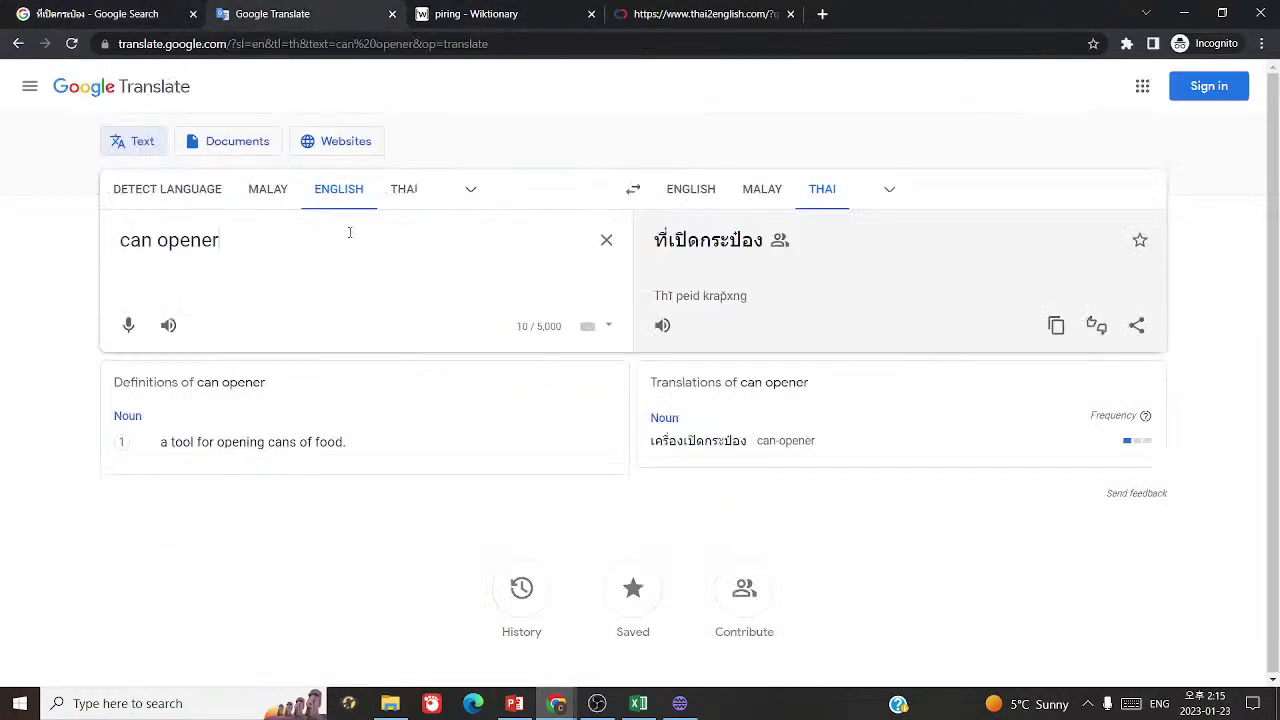
click(628, 190)
key(ctrl+a)
key(ctrl+v)
key(ctrl+a)
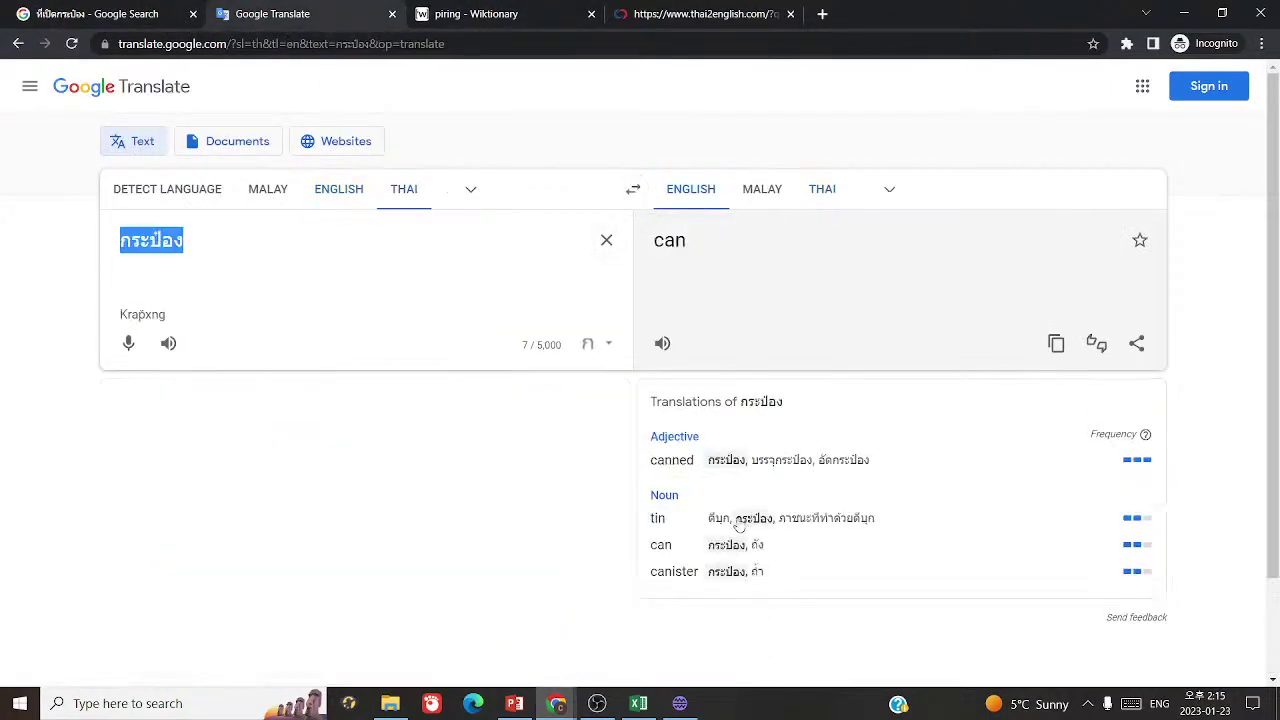
- Return to flashbang, add a card to the Thai deck with prompt กระป๋อง and answer "can, tin", and append another empty card
click(638, 703)
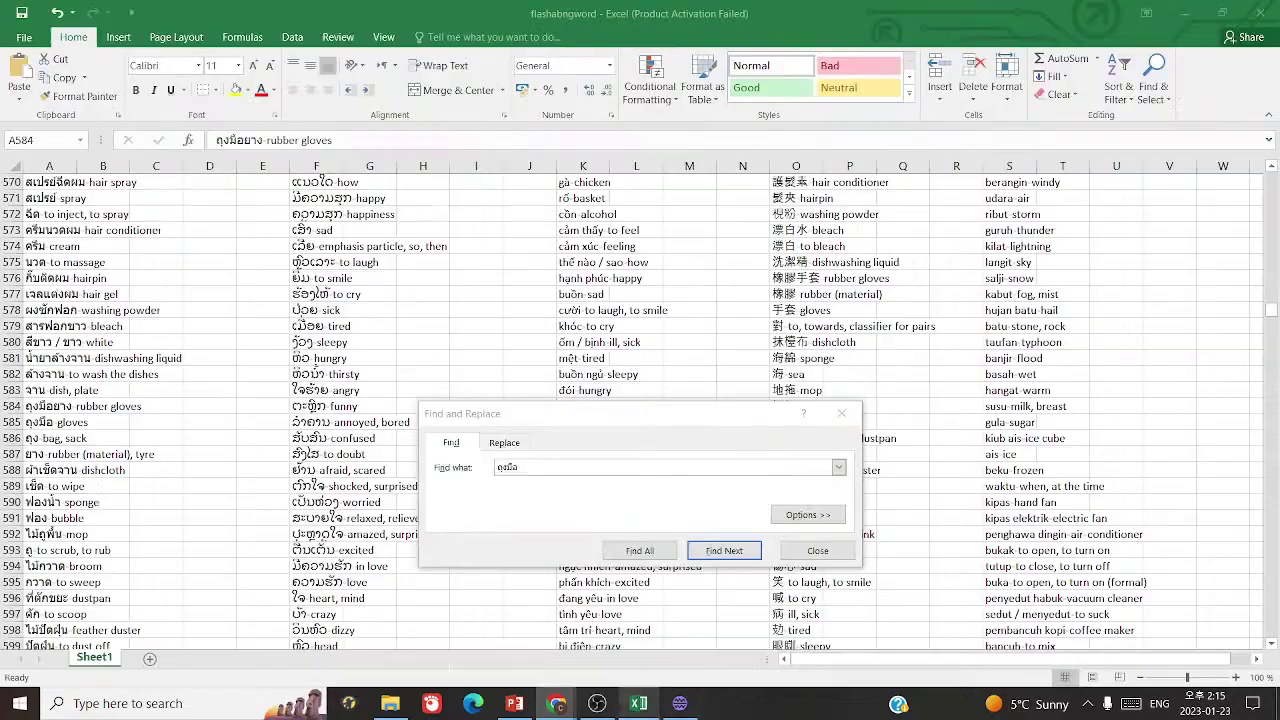
click(680, 705)
click(681, 707)
click(681, 706)
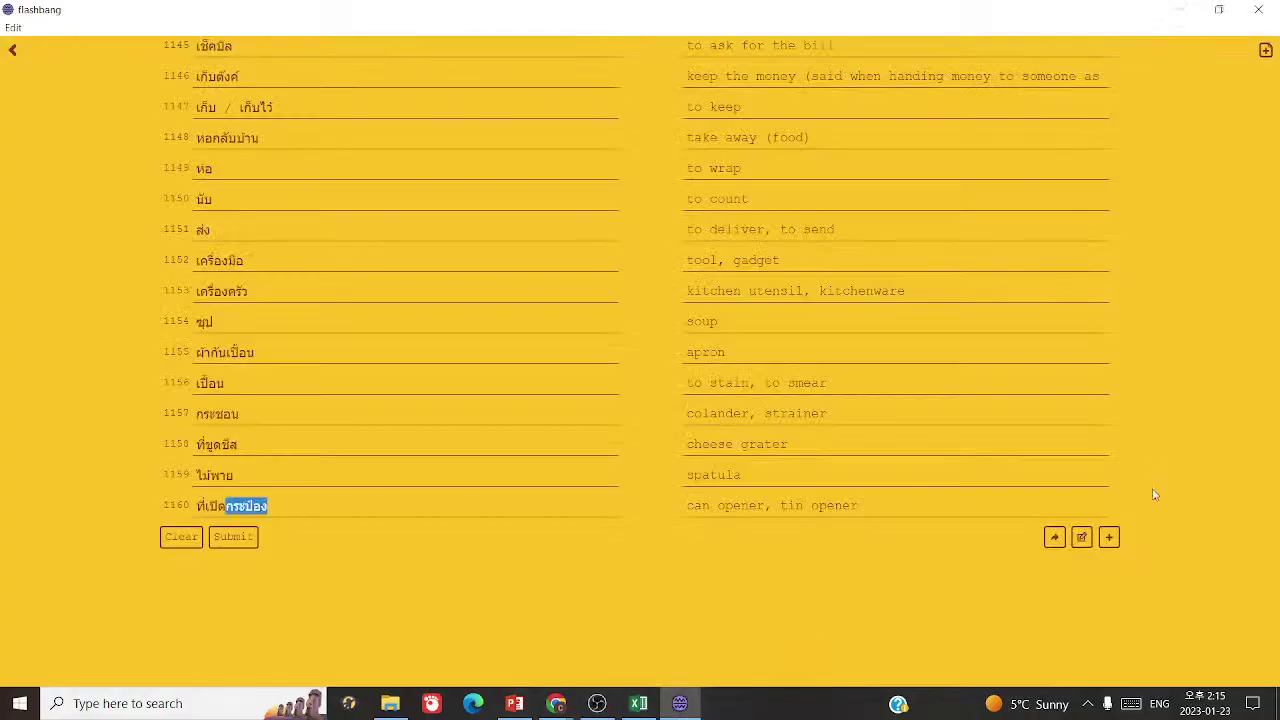
click(1108, 537)
click(450, 505)
key(ctrl+v)
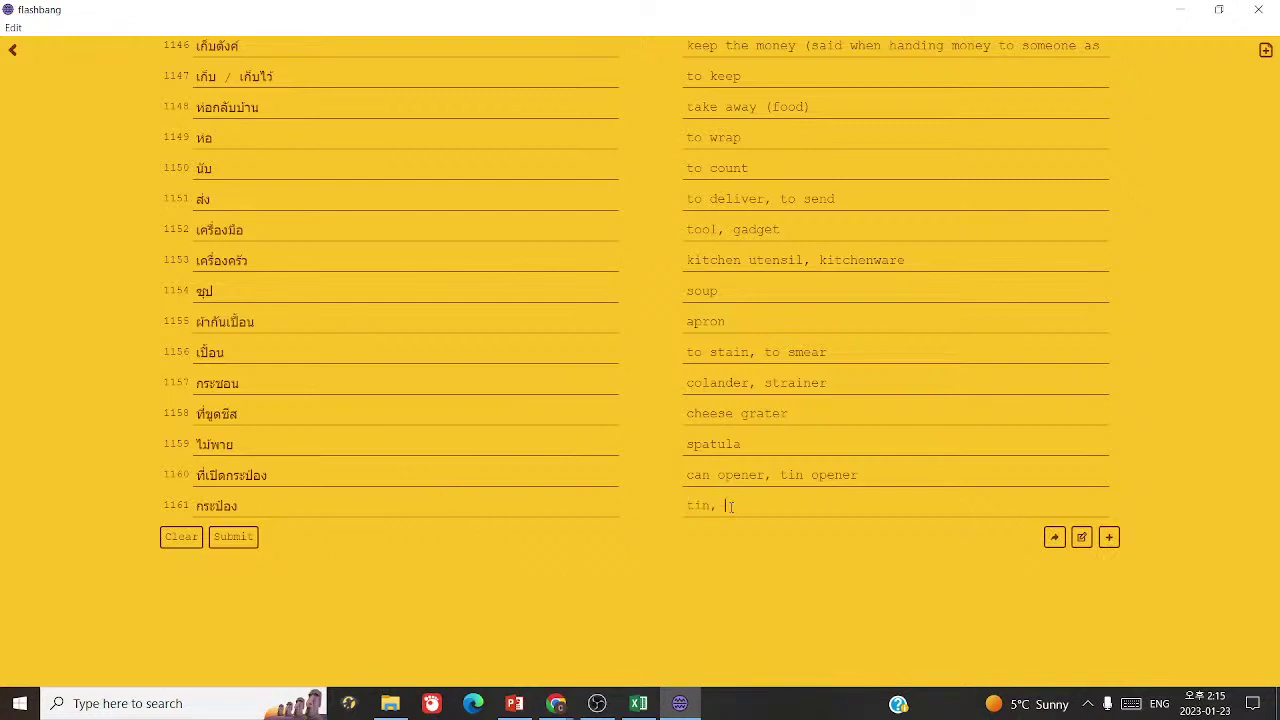
drag(749, 506, 677, 503)
text(can,)
click(1108, 537)
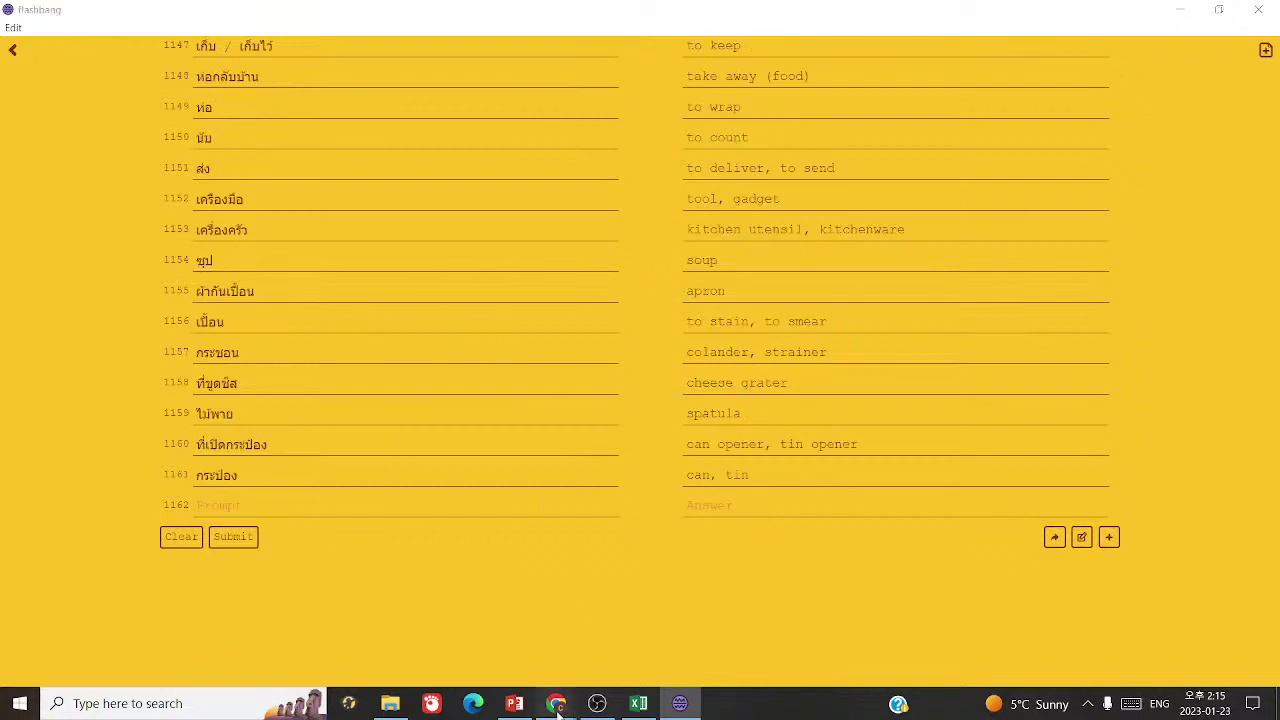
- Switch to Chrome, go back to the "kitchen utensils vocabulary" image results, and examine the EDU Xunta and Pinterest utensil pictures
mouse_move(556, 703)
click(634, 634)
click(90, 13)
click(475, 13)
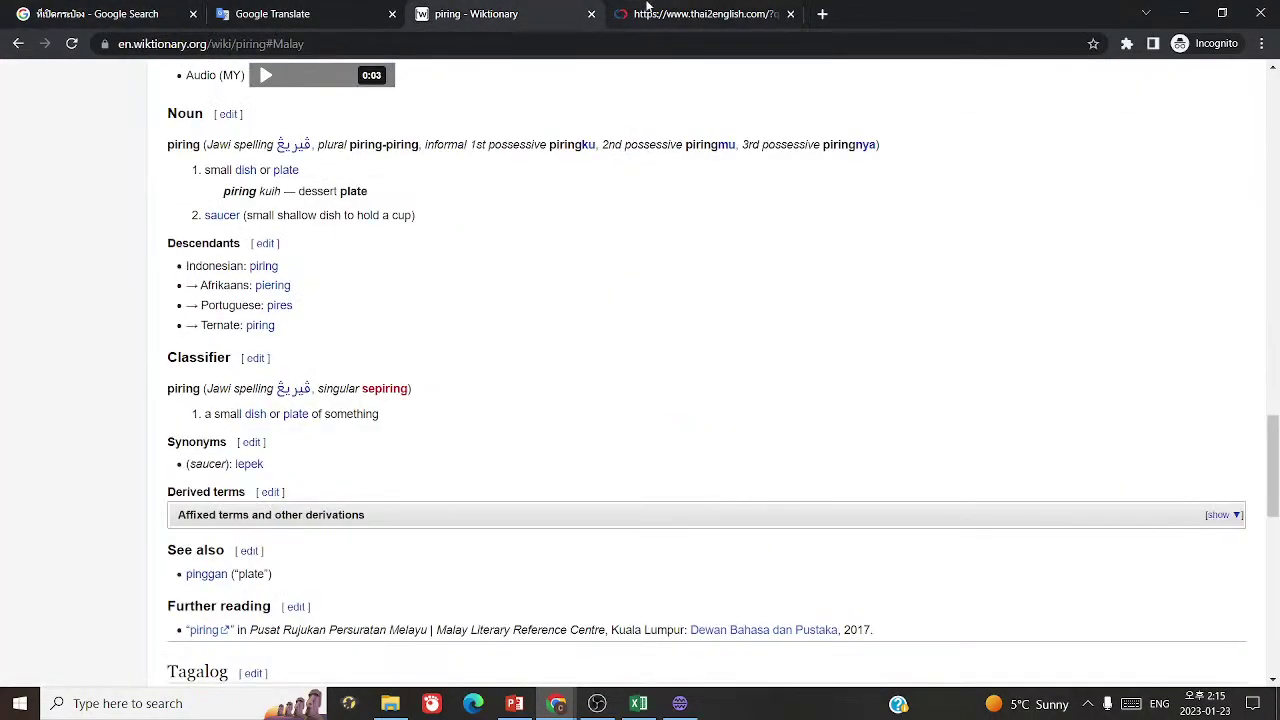
click(700, 13)
click(272, 13)
click(95, 13)
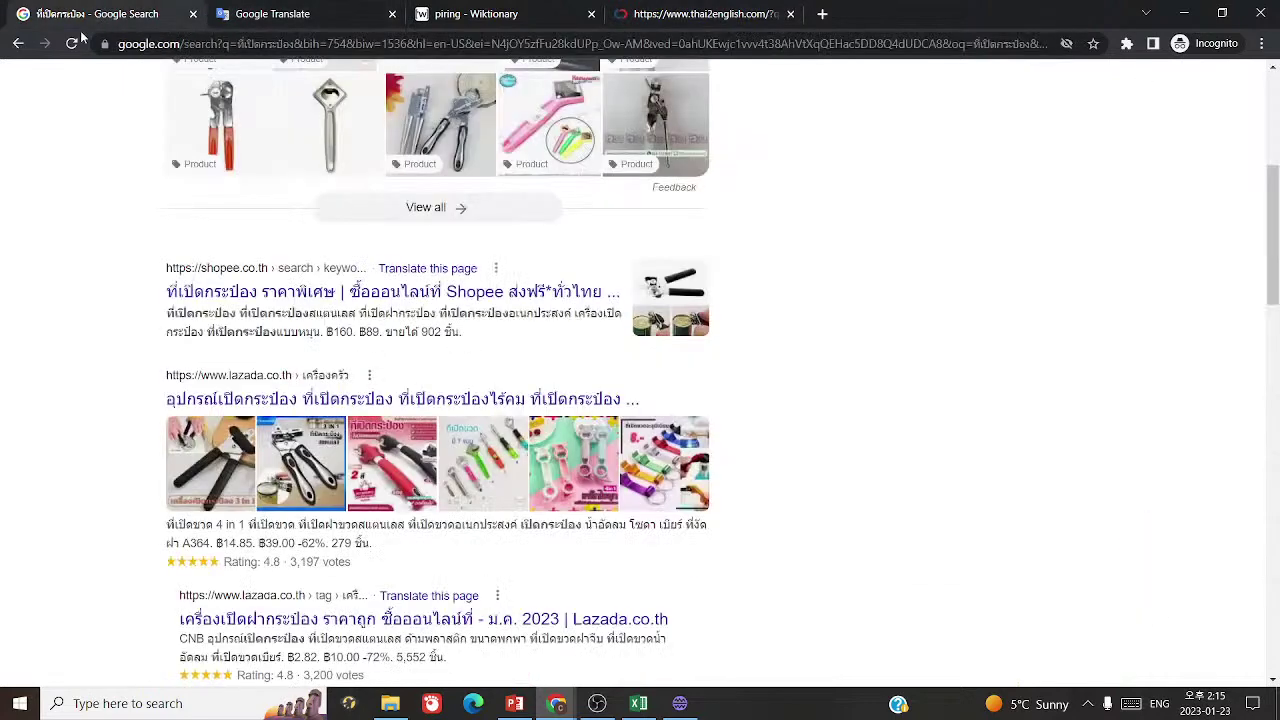
click(18, 44)
click(18, 45)
click(25, 53)
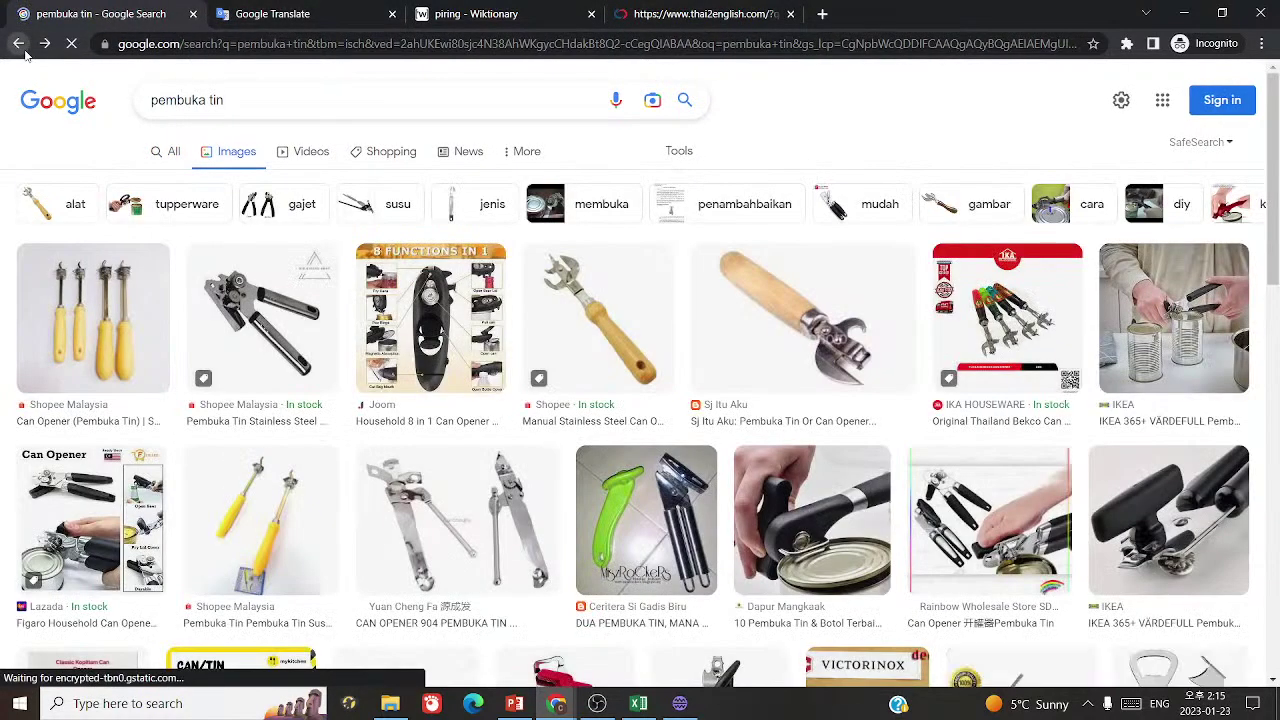
click(25, 53)
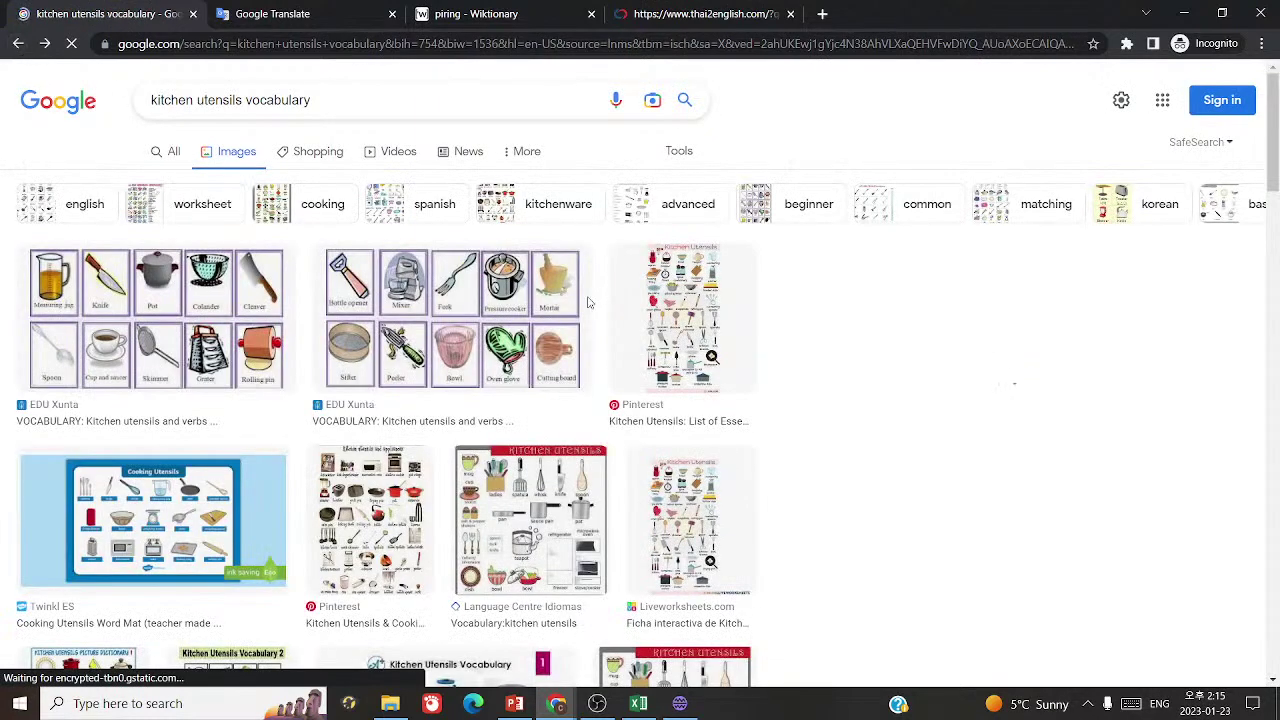
click(582, 303)
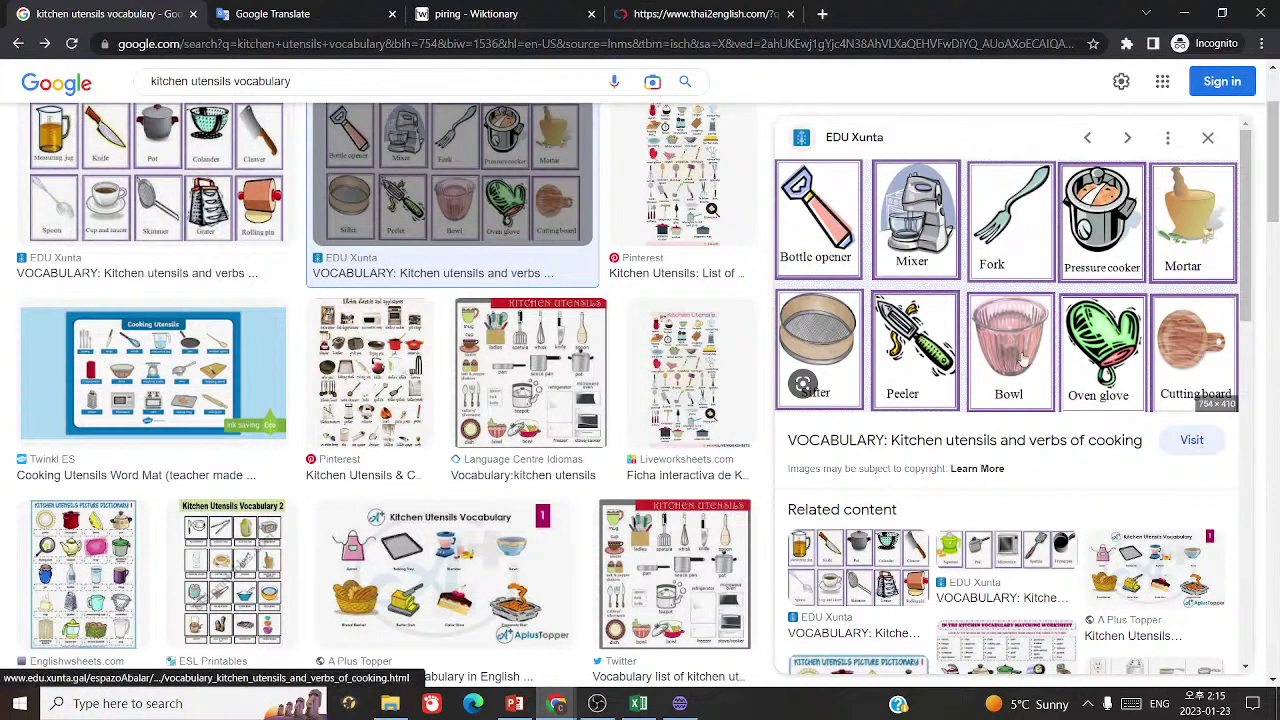
click(623, 200)
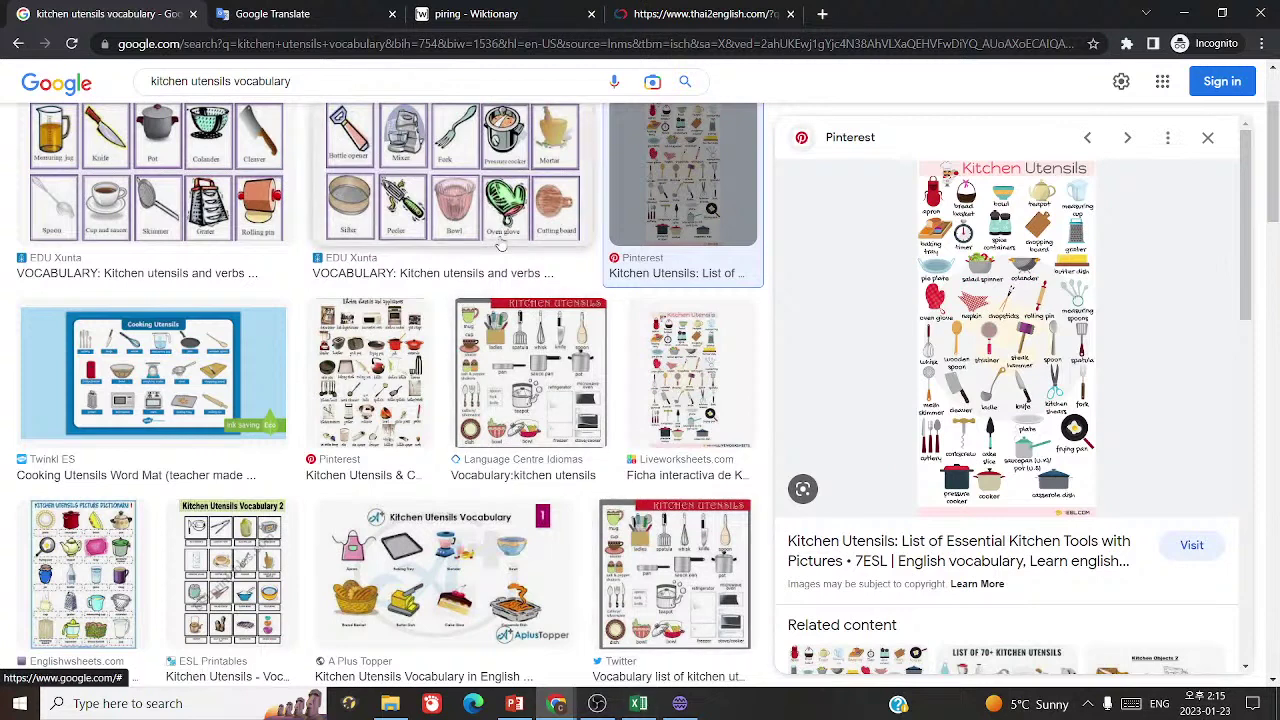
- Translate "mug" from English to Thai in Google Translate and copy the translation แก้ว
click(330, 14)
click(350, 188)
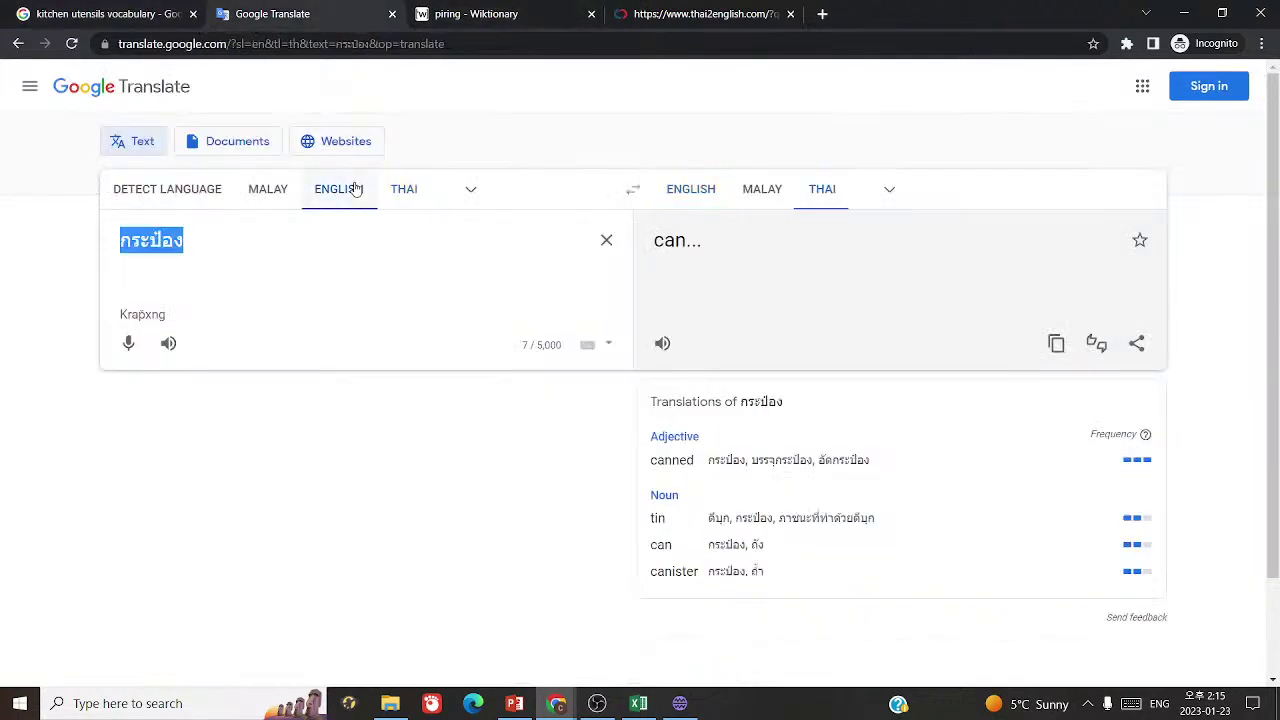
text(mug)
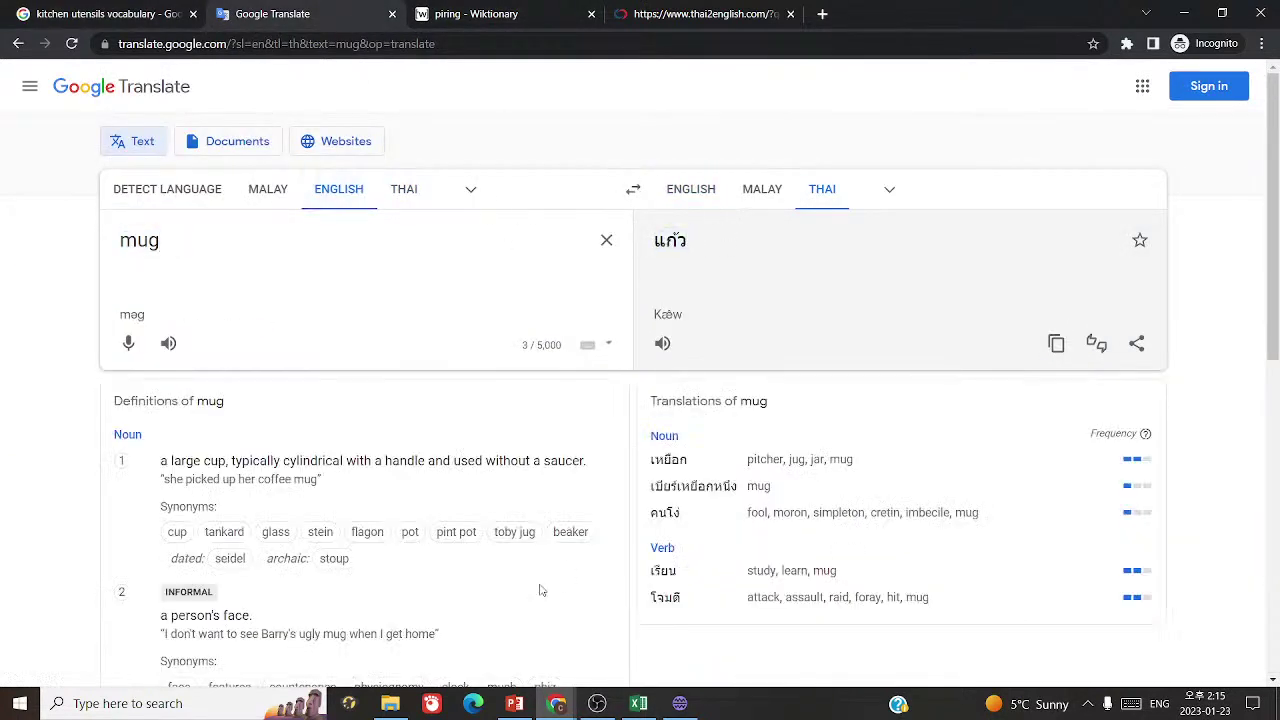
drag(642, 240, 735, 240)
key(ctrl+c)
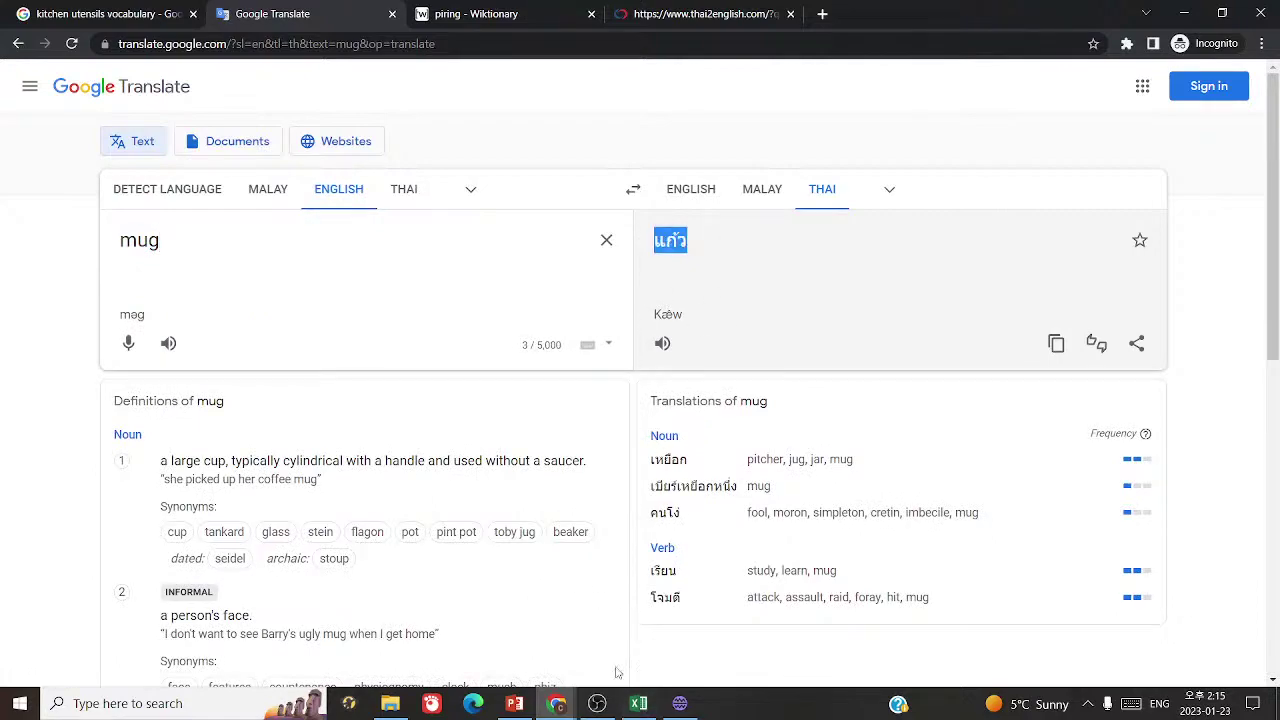
- Switch to the Excel word list and search it for แก้ว
click(638, 703)
key(ctrl+v)
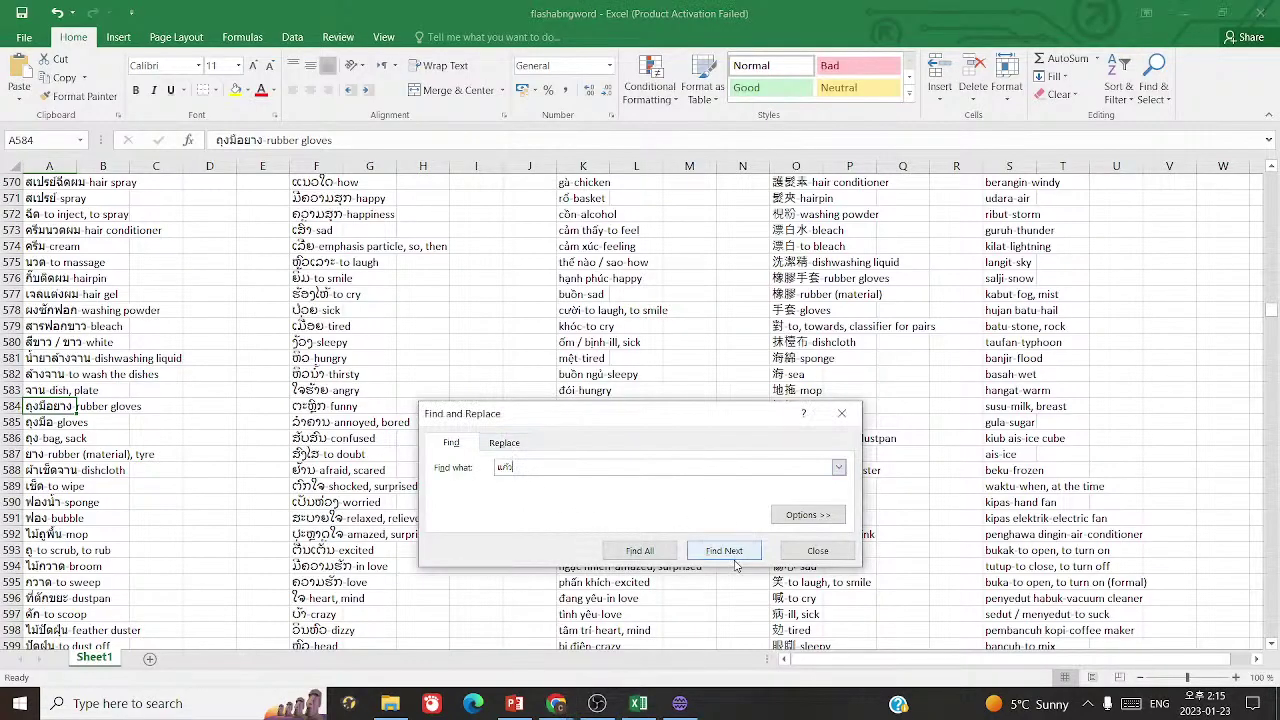
click(724, 551)
click(724, 551)
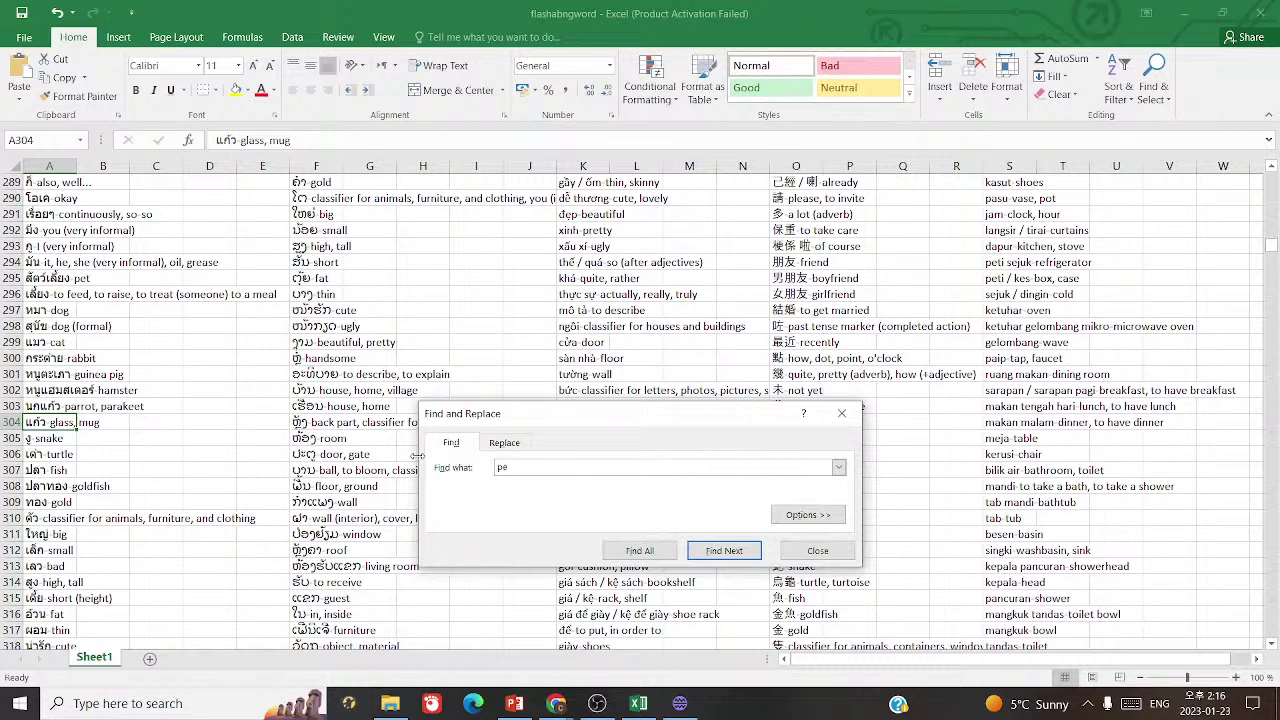
- Search the word list for perkakas, close the search, and select the "sayur / sayuran" entry just below it
key(Return)
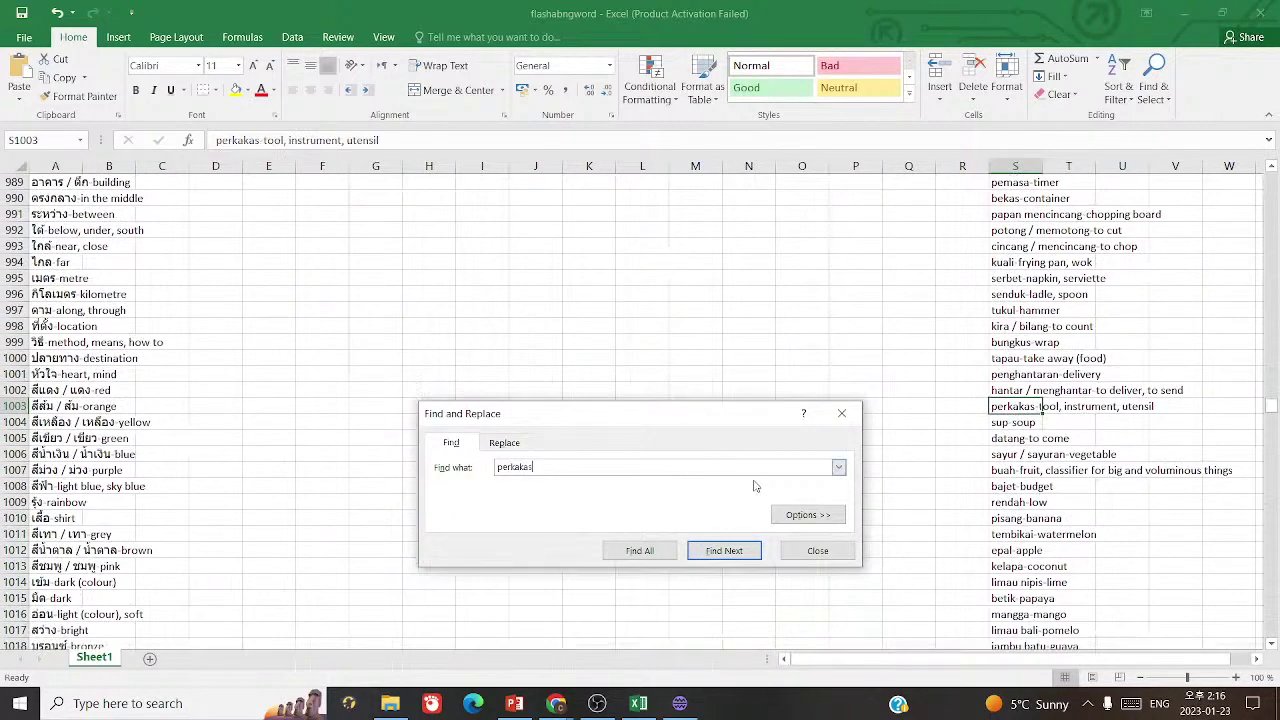
click(842, 413)
key(Down)
key(Down)
click(995, 453)
- Switch to the Thai lesson slides in PowerPoint, review the notes of slide 246, and browse the Day 27 market slides
click(514, 703)
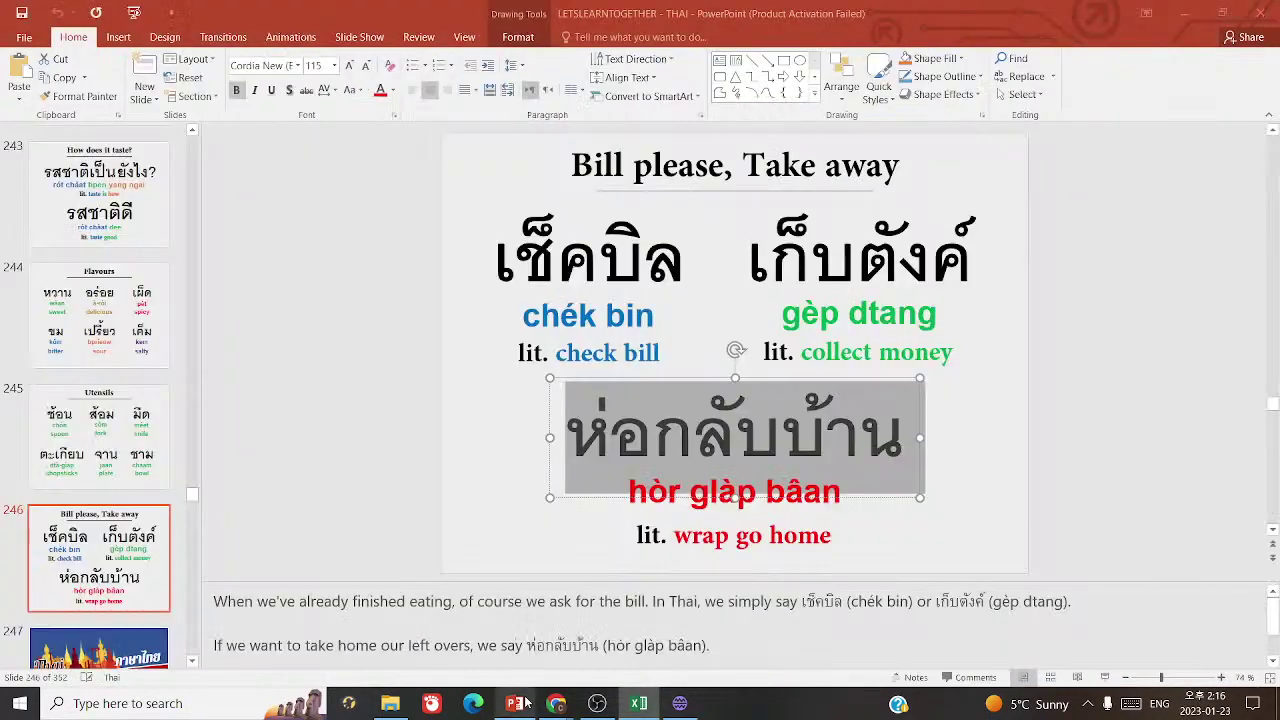
click(82, 568)
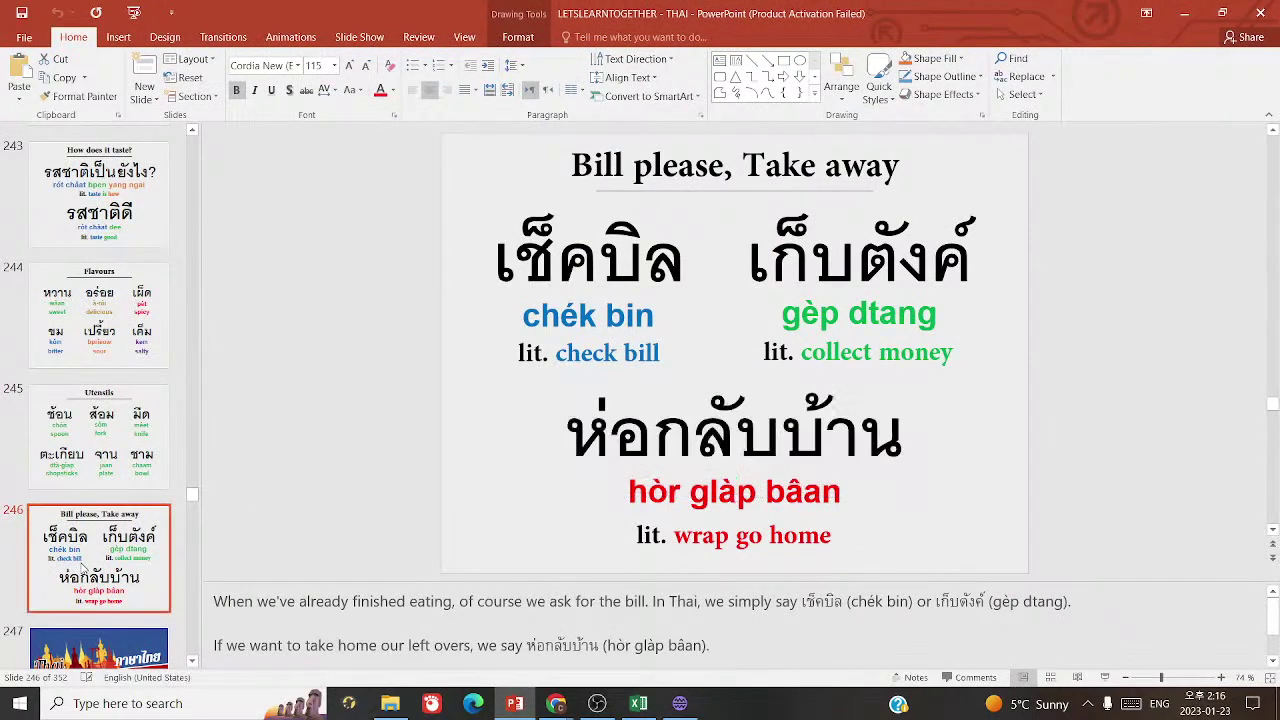
click(432, 593)
scroll(432, 593, down, 1)
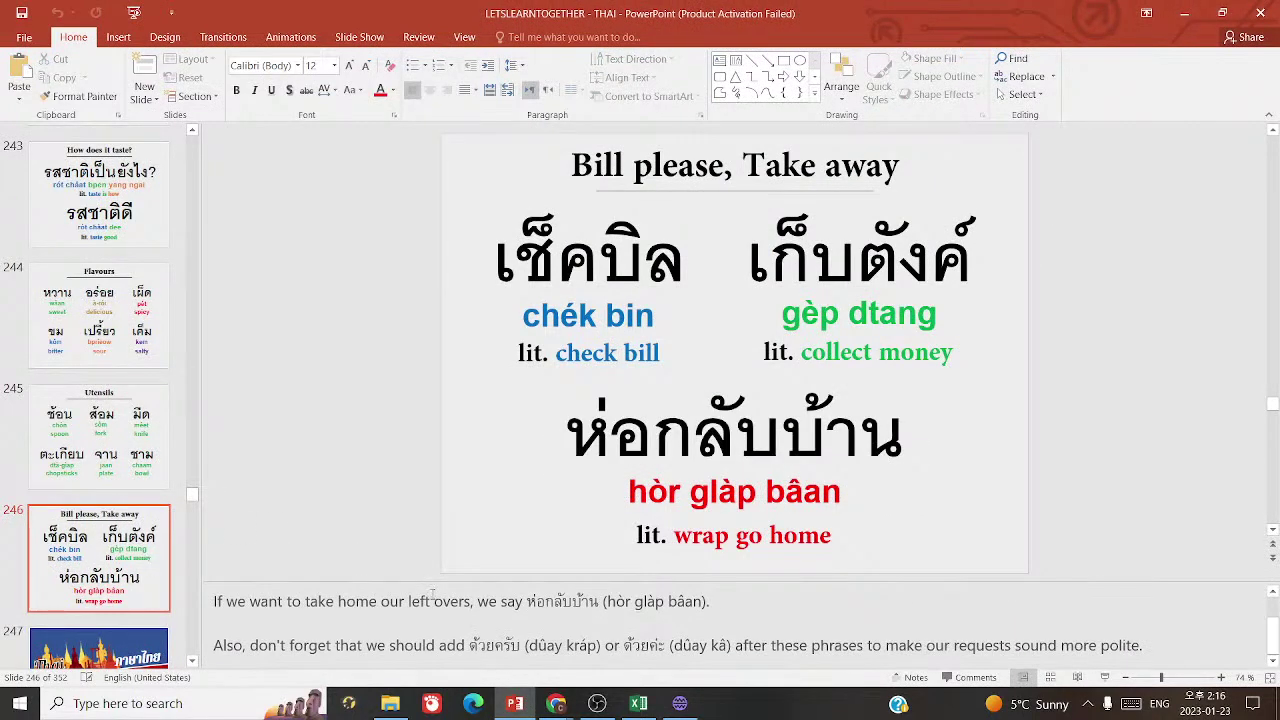
scroll(3, 522, down, 2)
click(99, 428)
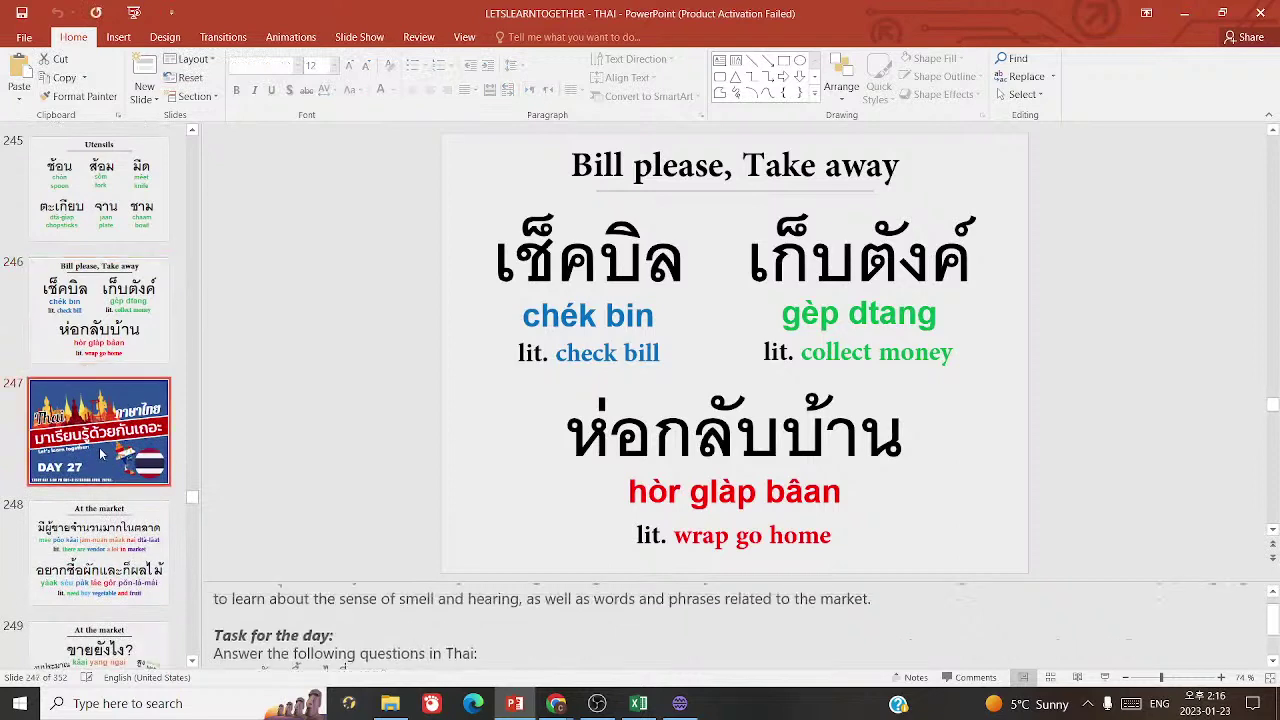
click(32, 535)
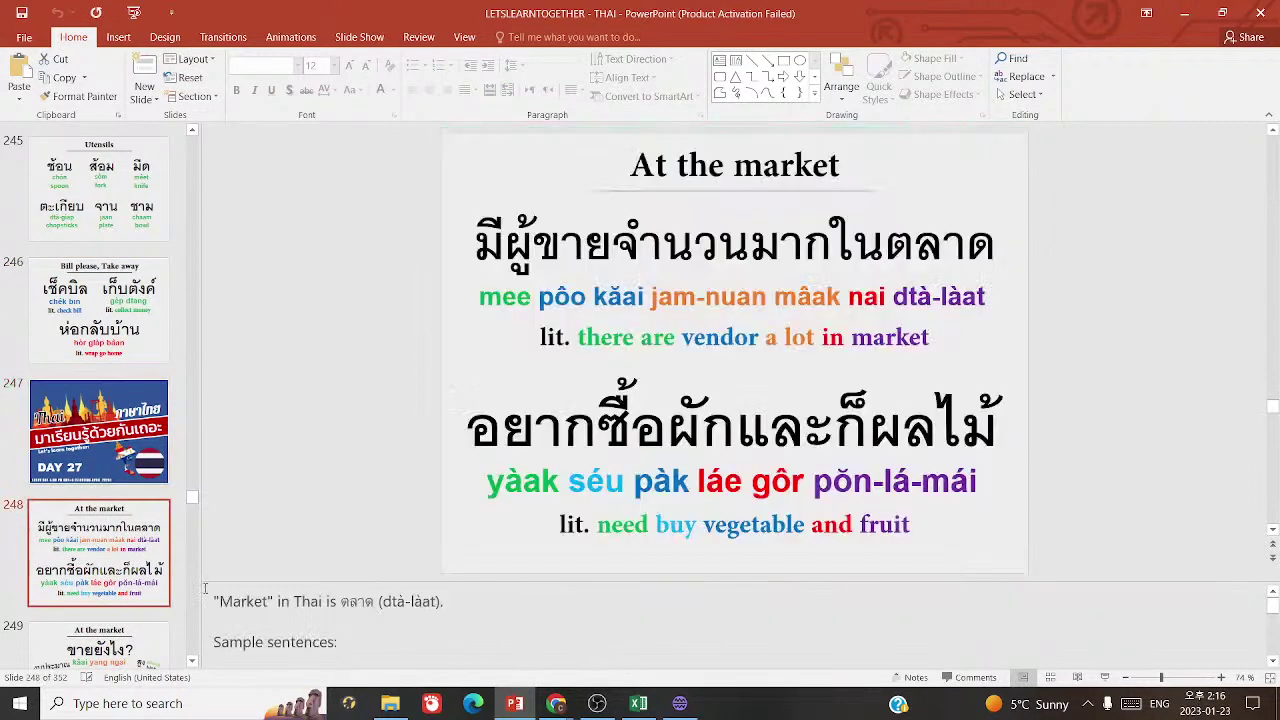
scroll(57, 607, down, 3)
scroll(55, 607, down, 3)
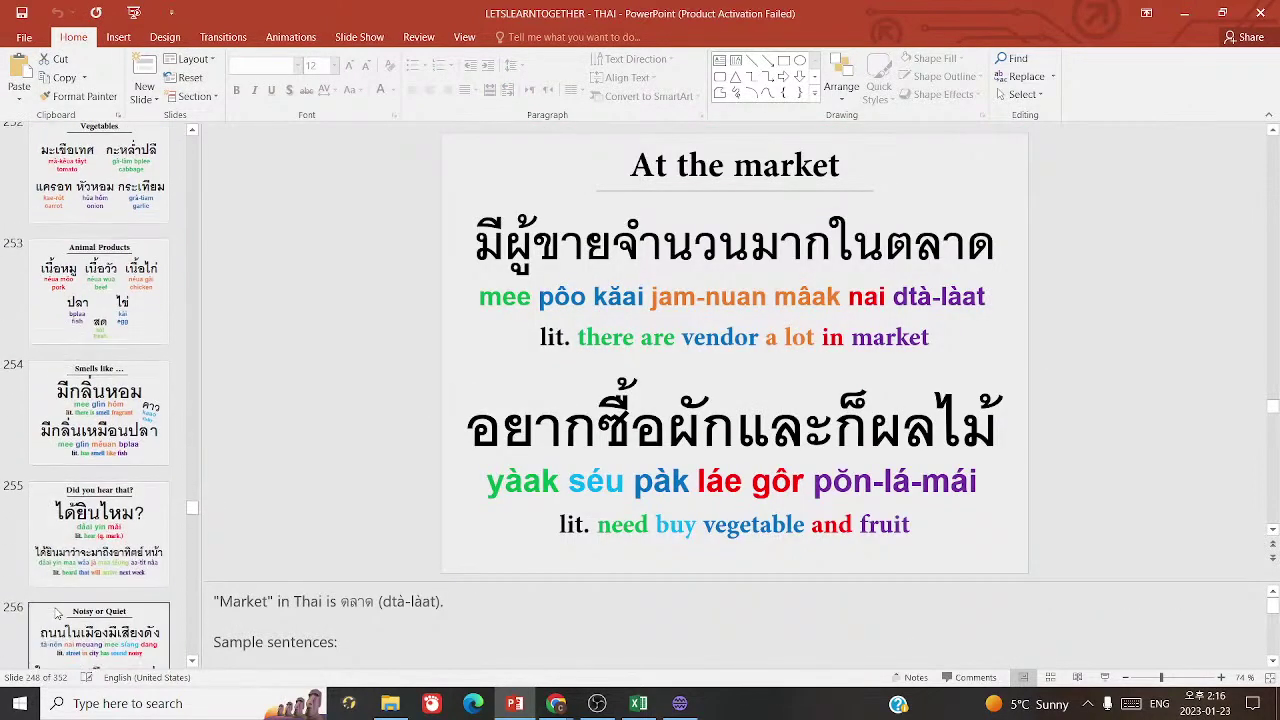
scroll(57, 614, up, 4)
scroll(57, 614, up, 3)
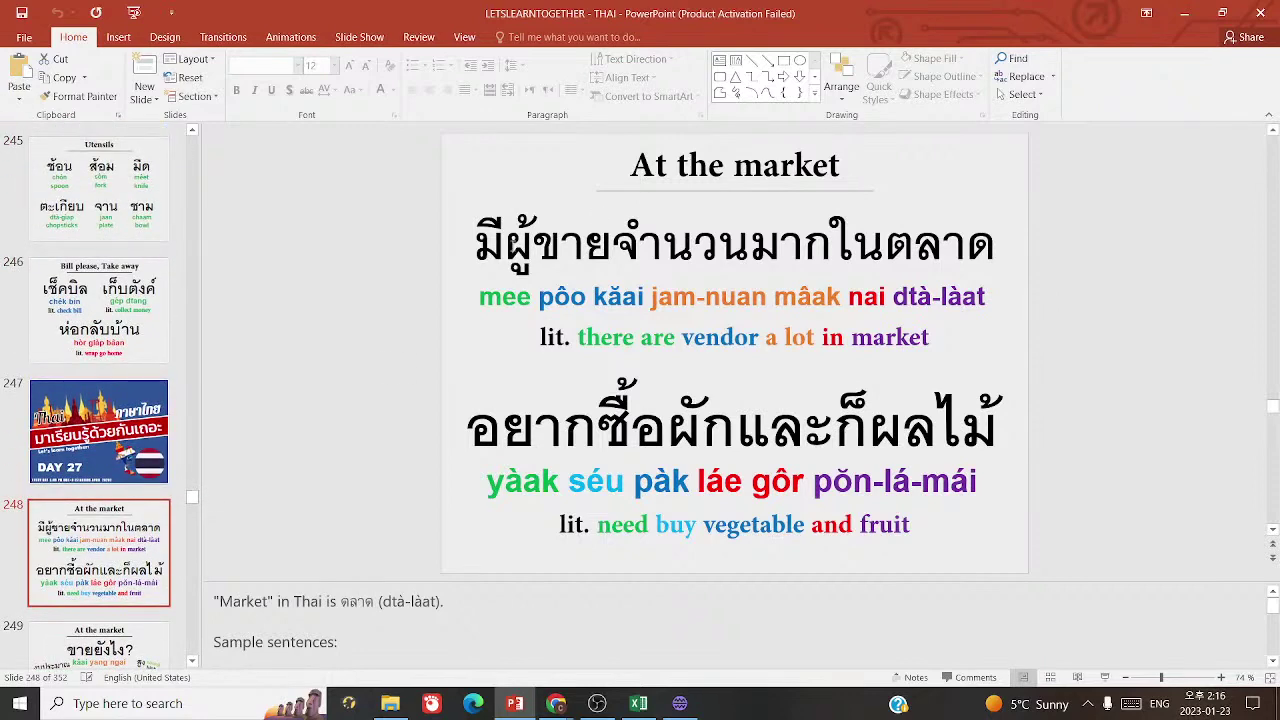
- Copy ผู้ขาย from the first sentence on the "At the market" slide and search the Excel word list for it
drag(505, 248, 612, 247)
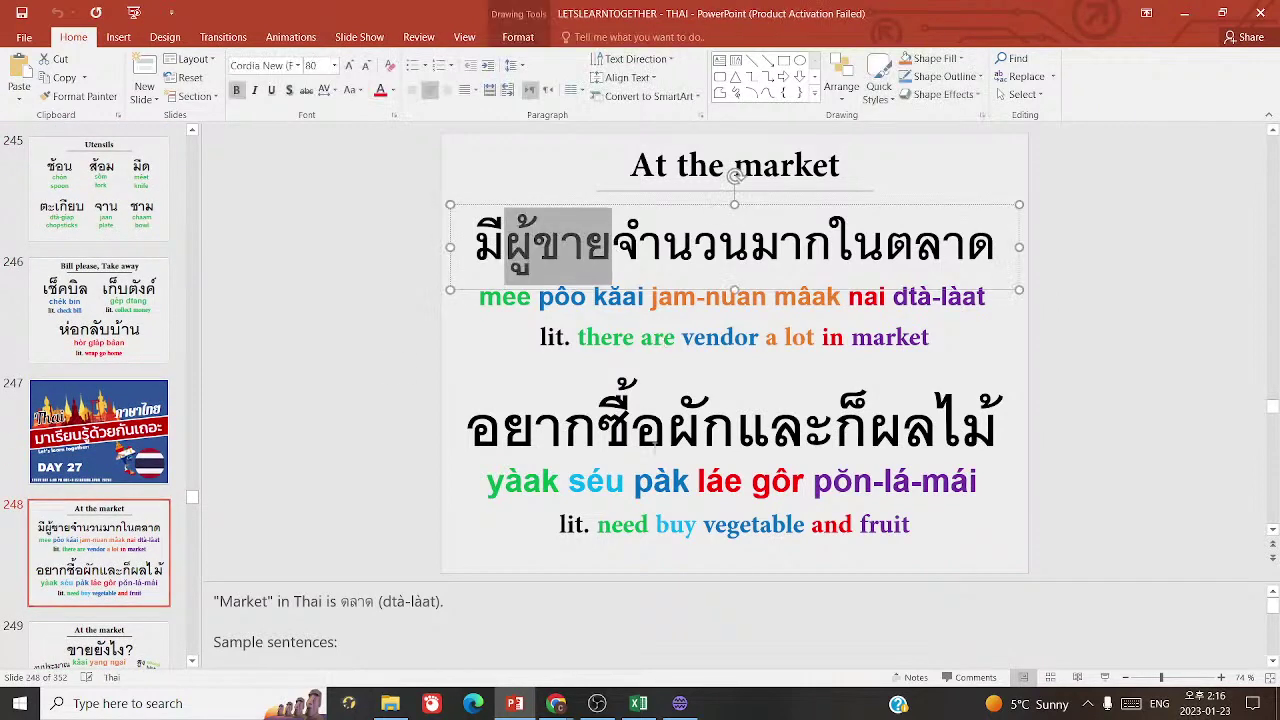
click(680, 704)
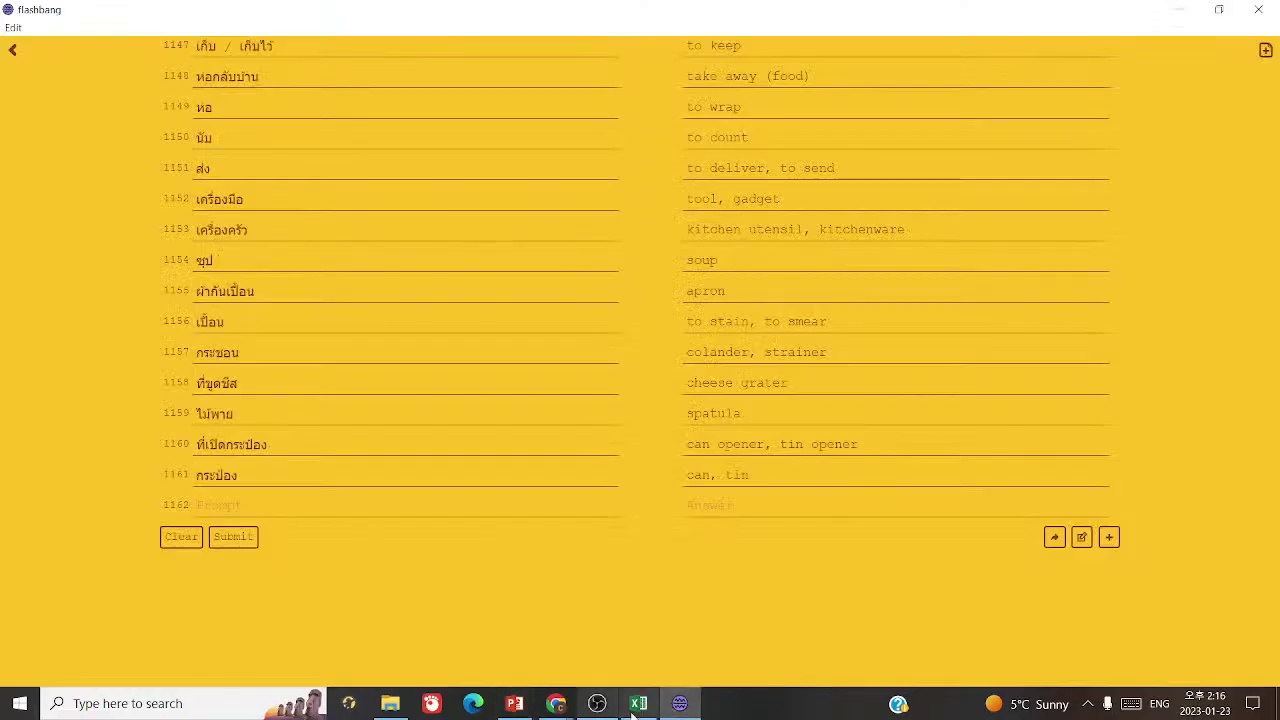
click(645, 705)
mouse_move(676, 708)
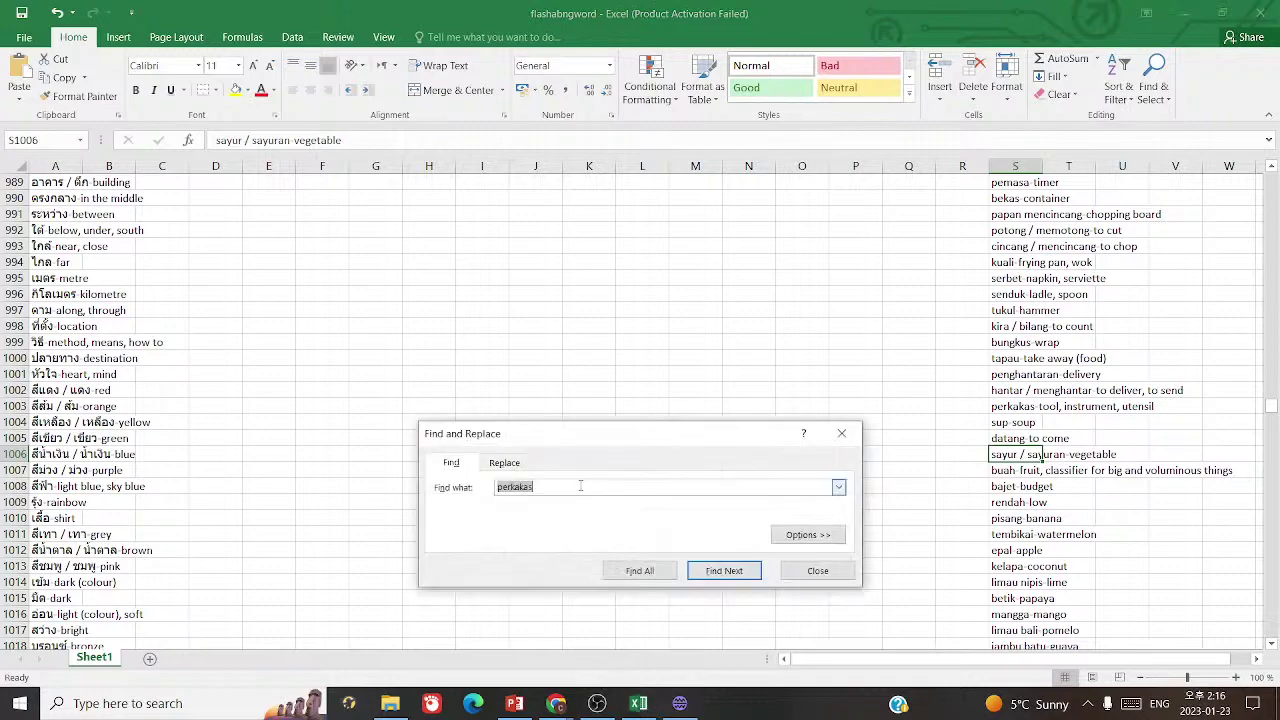
key(ctrl+f)
click(724, 571)
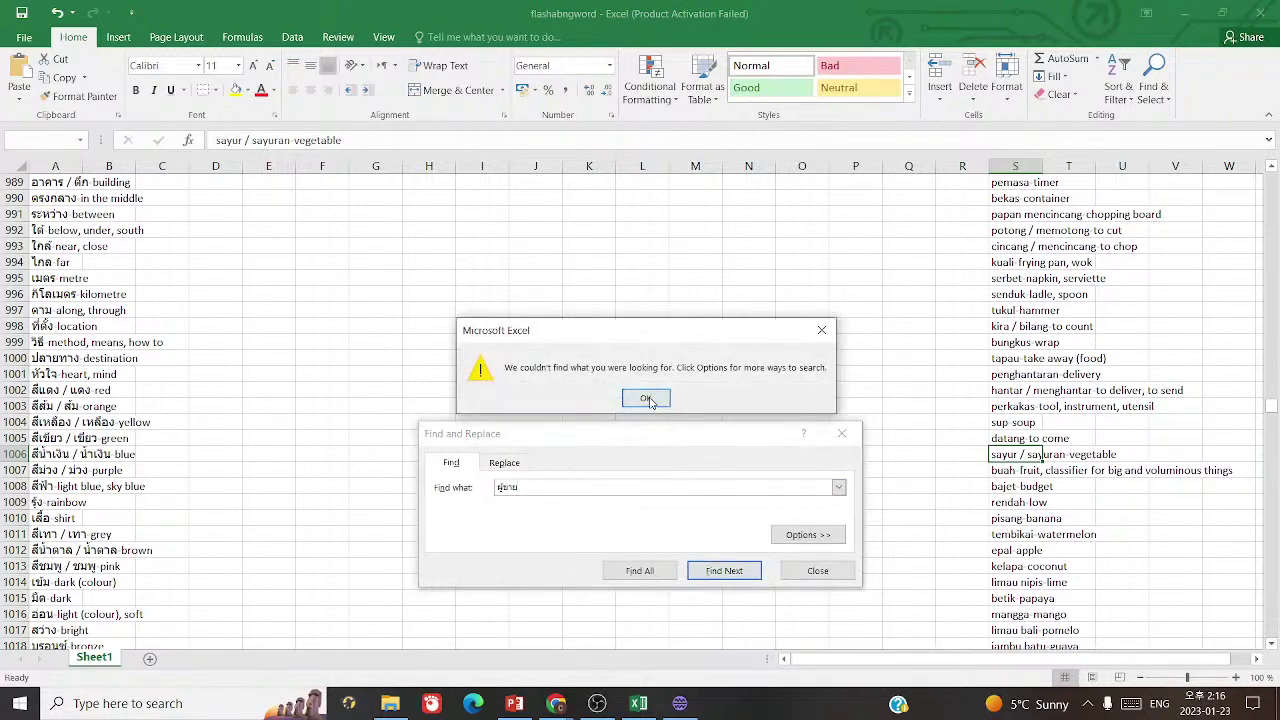
click(647, 399)
- Fill the empty Thai card in flashbang with prompt ผู้ขาย and answer "seller, vendor", and append another empty card
key(alt+Tab)
text(seller)
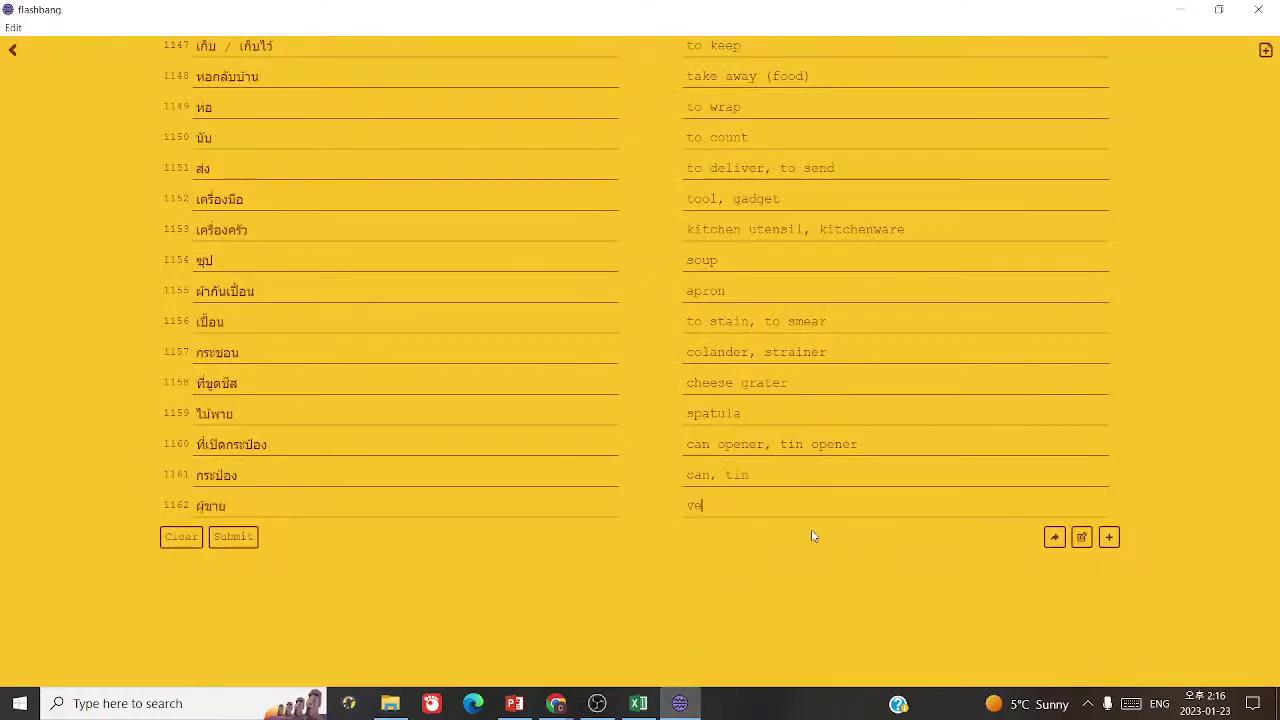
key(ctrl+a)
text(seller, vendor)
click(1110, 537)
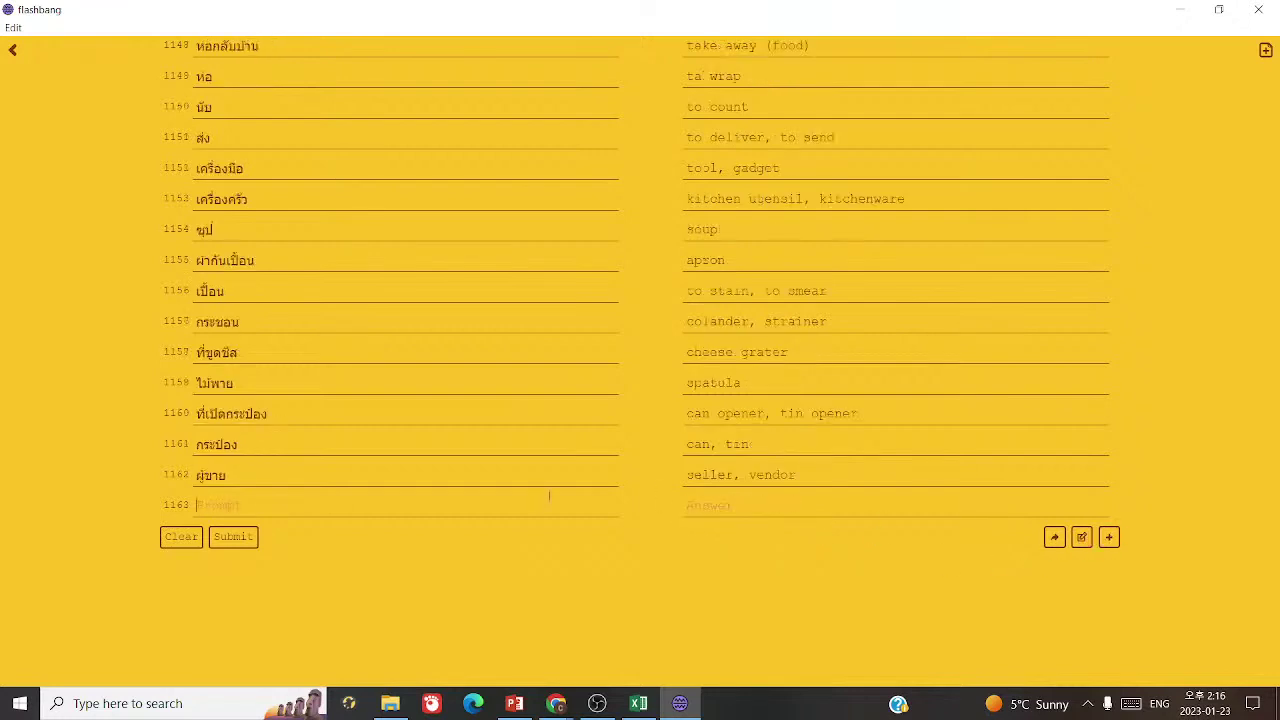
- Return to the "At the market" slide in PowerPoint and copy the word จำนวน from its first sentence
click(514, 703)
click(665, 260)
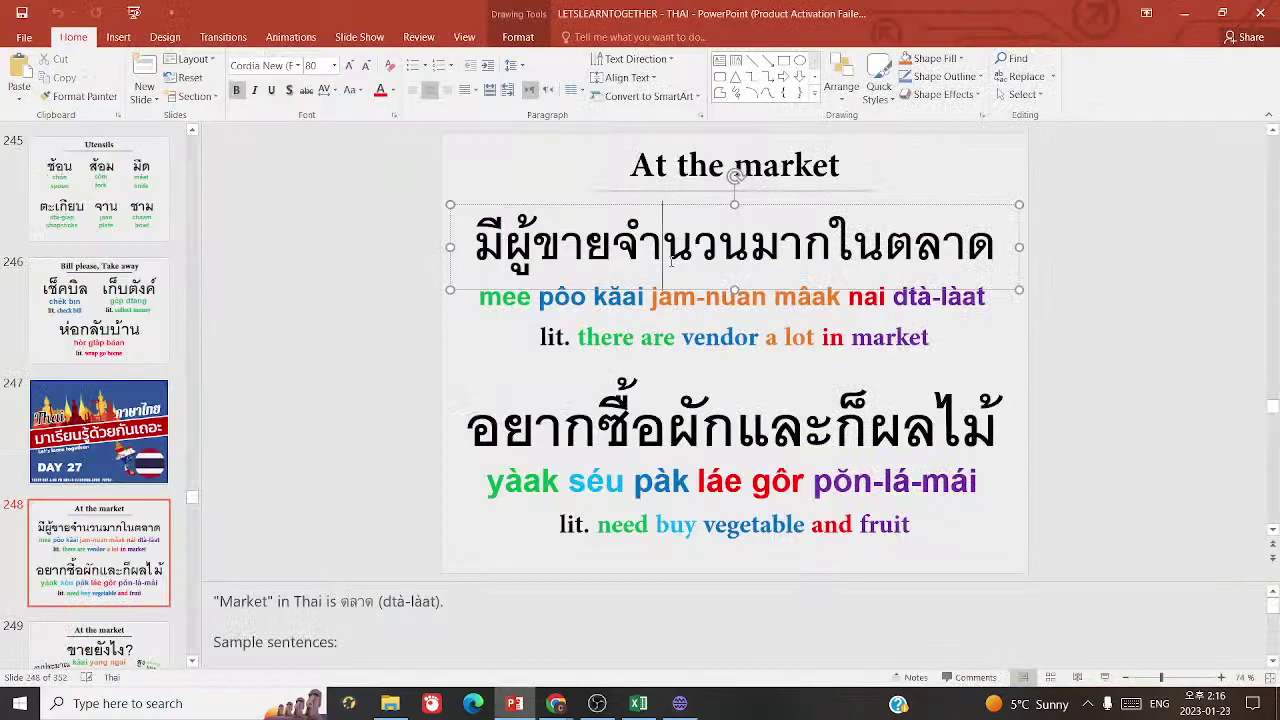
click(613, 246)
drag(613, 246, 749, 246)
key(ctrl+c)
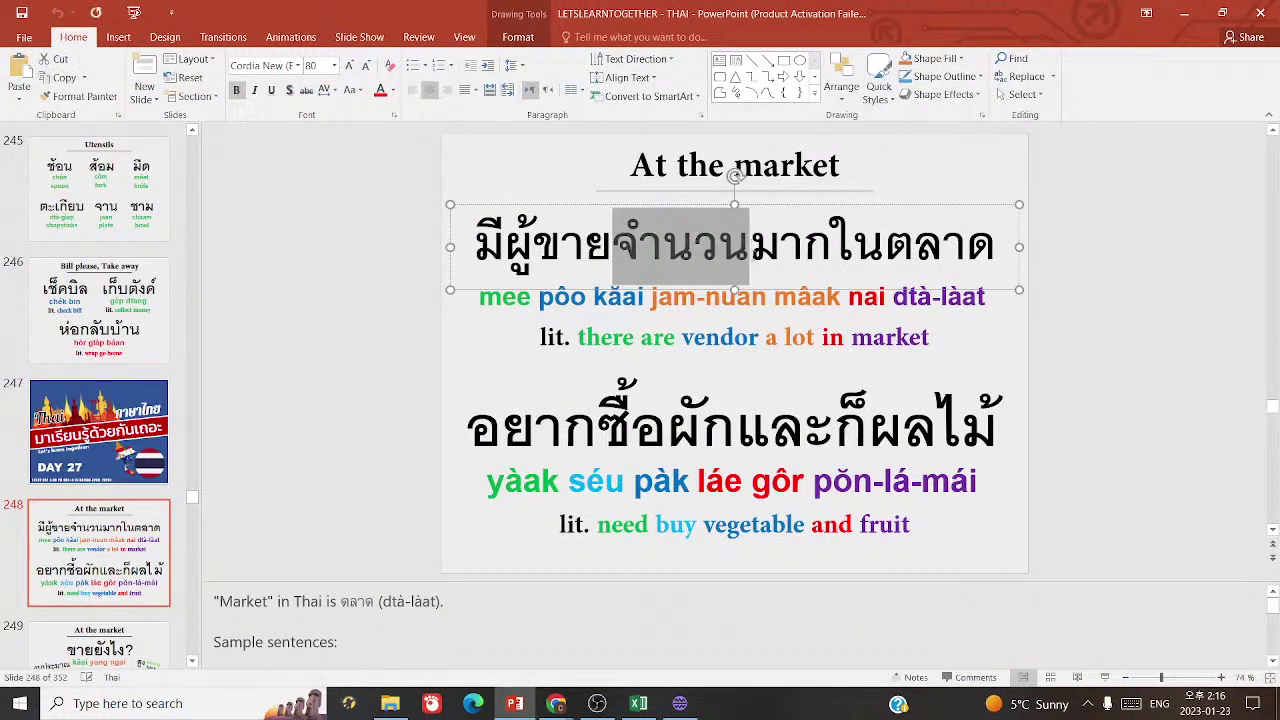
- Translate จำนวน in Google Translate in the browser, then swap the languages to translate "quantity" back into Thai and listen to it
click(560, 700)
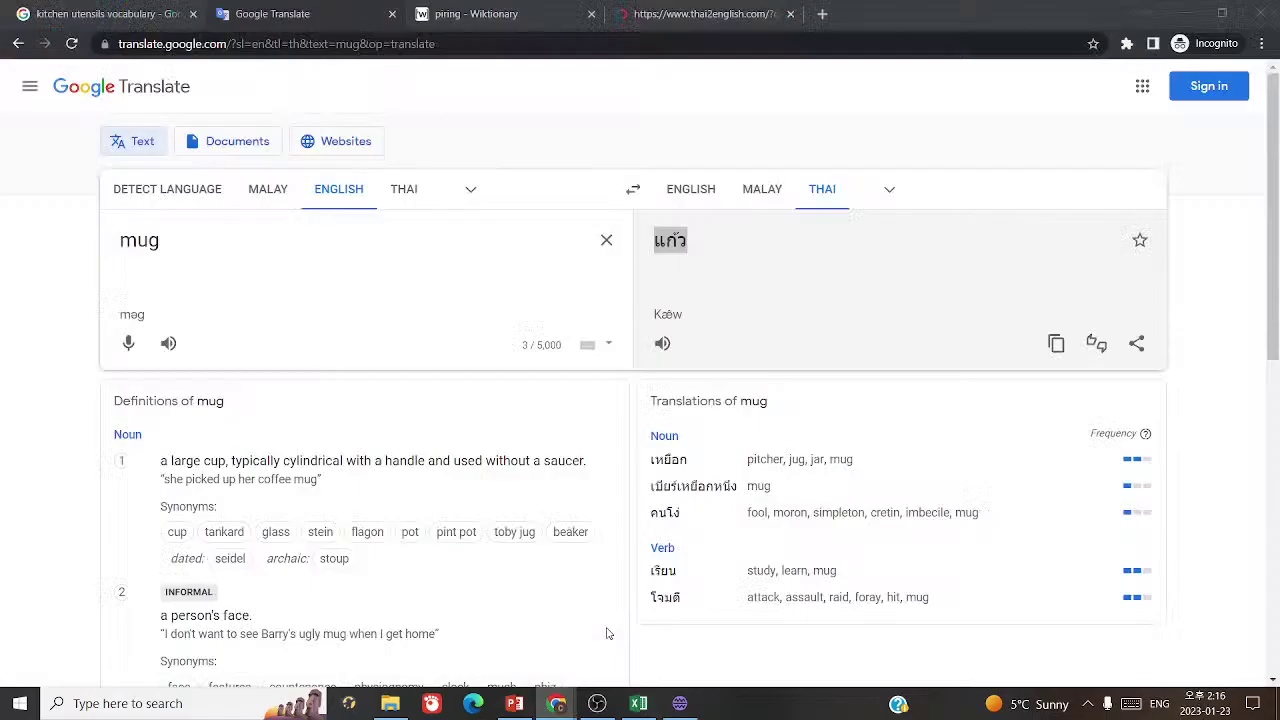
key(ctrl+a)
key(ctrl+v)
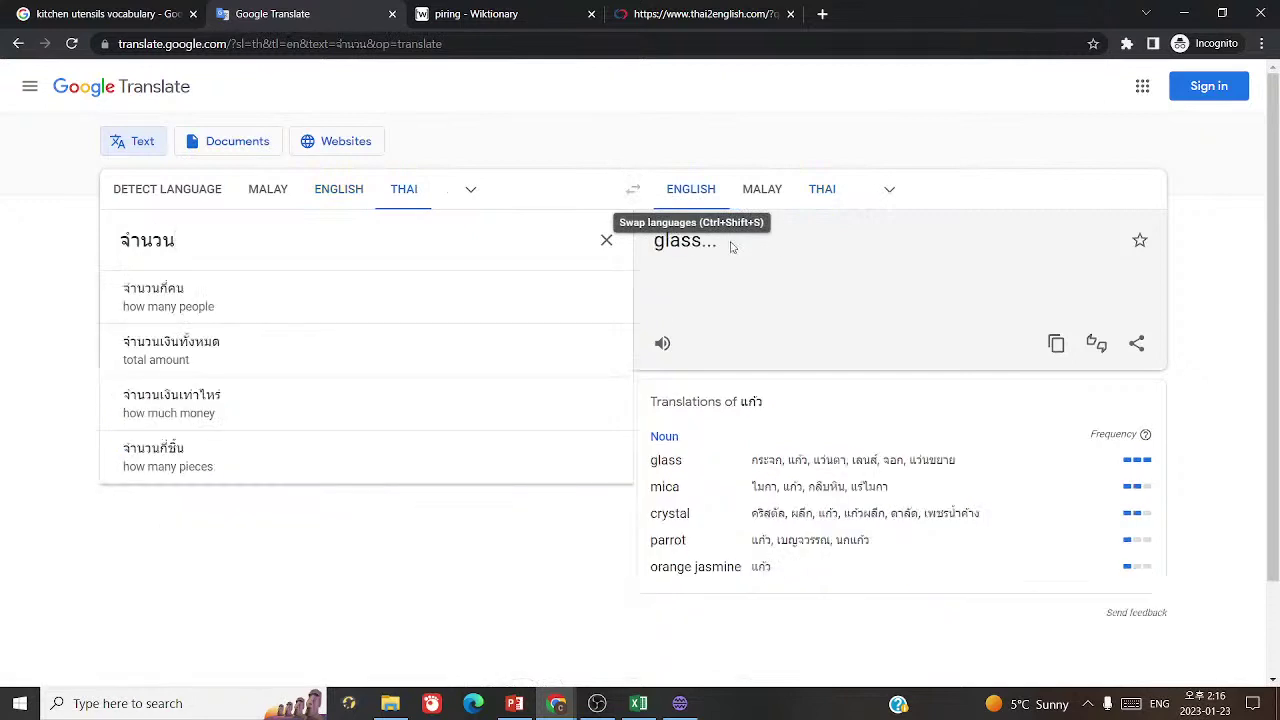
key(ctrl+a)
key(ctrl+c)
click(633, 189)
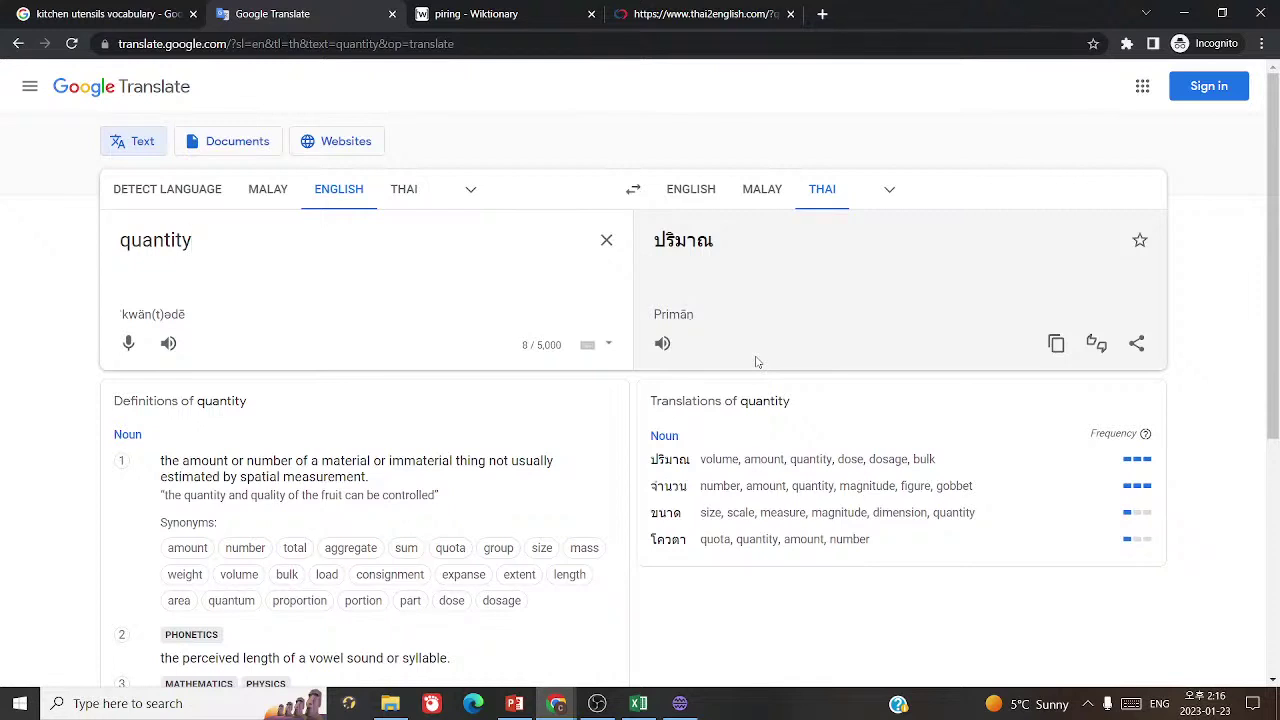
click(661, 343)
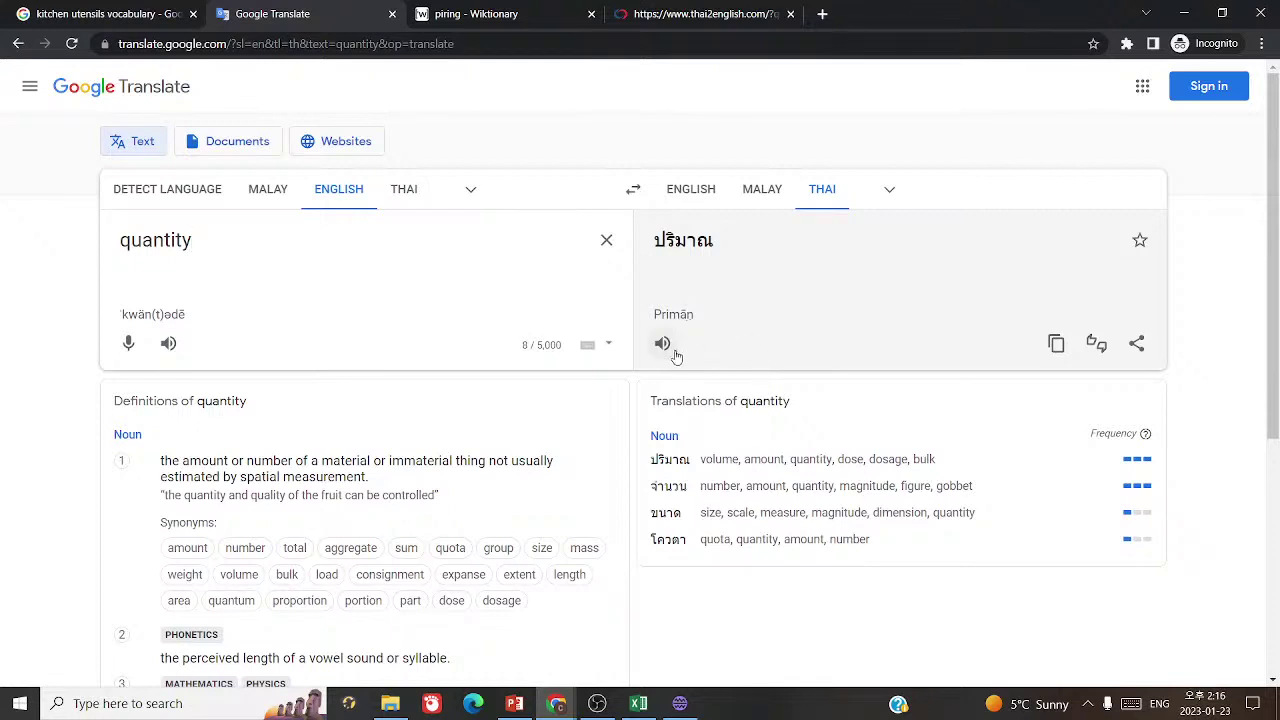
- Look up จำนวน in the thai2english dictionary and read through its meanings, compound examples and example sentences
click(650, 14)
click(595, 118)
key(ctrl+a)
key(ctrl+v)
click(614, 234)
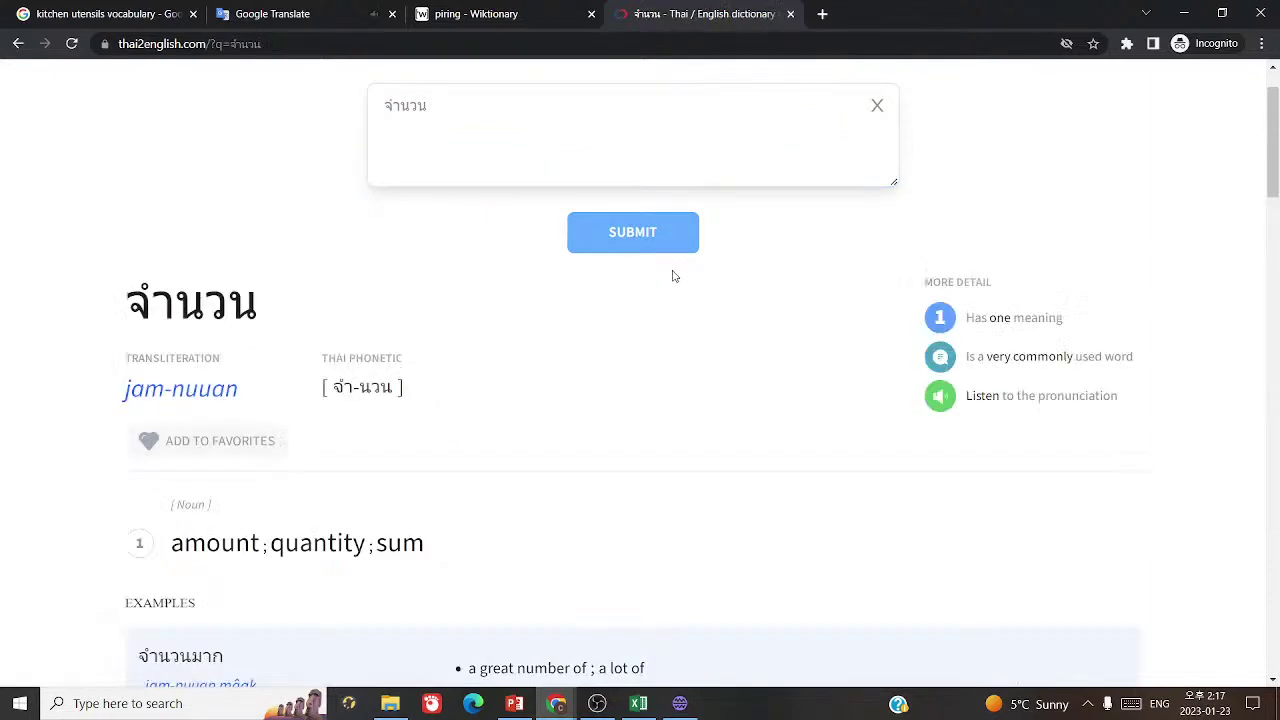
scroll(709, 580, down, 3)
scroll(709, 580, down, 15)
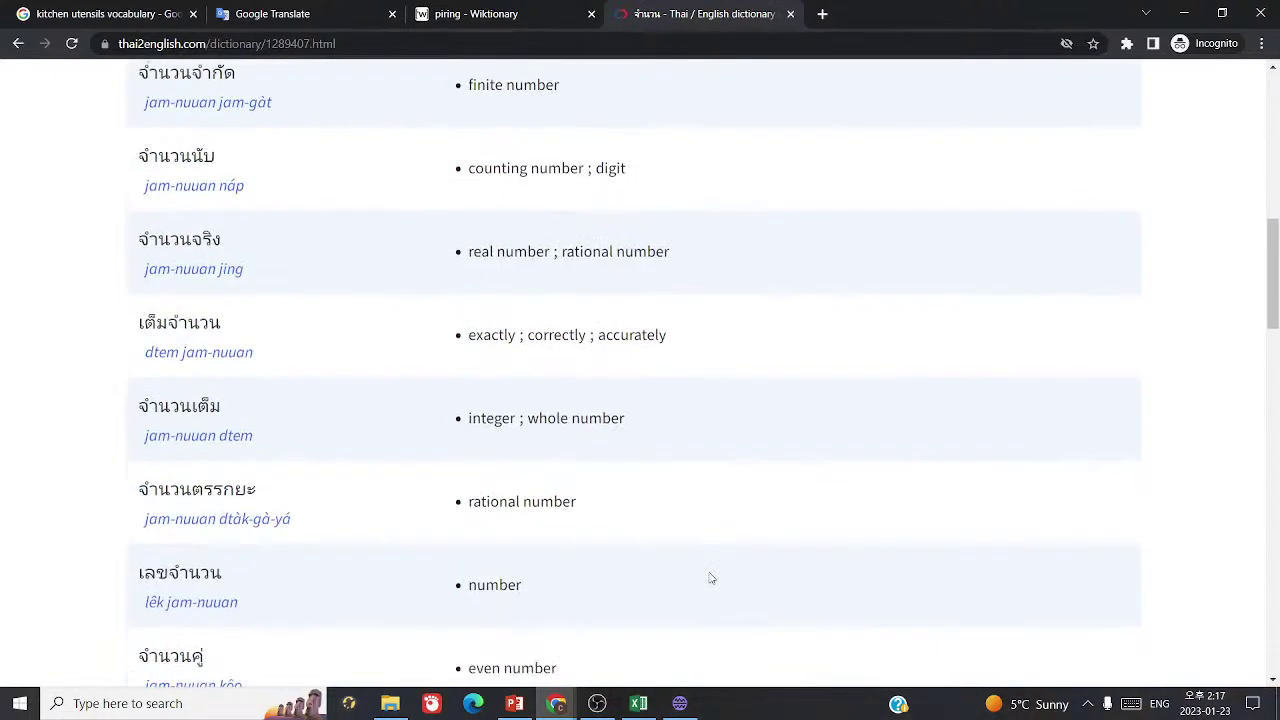
scroll(710, 578, down, 2)
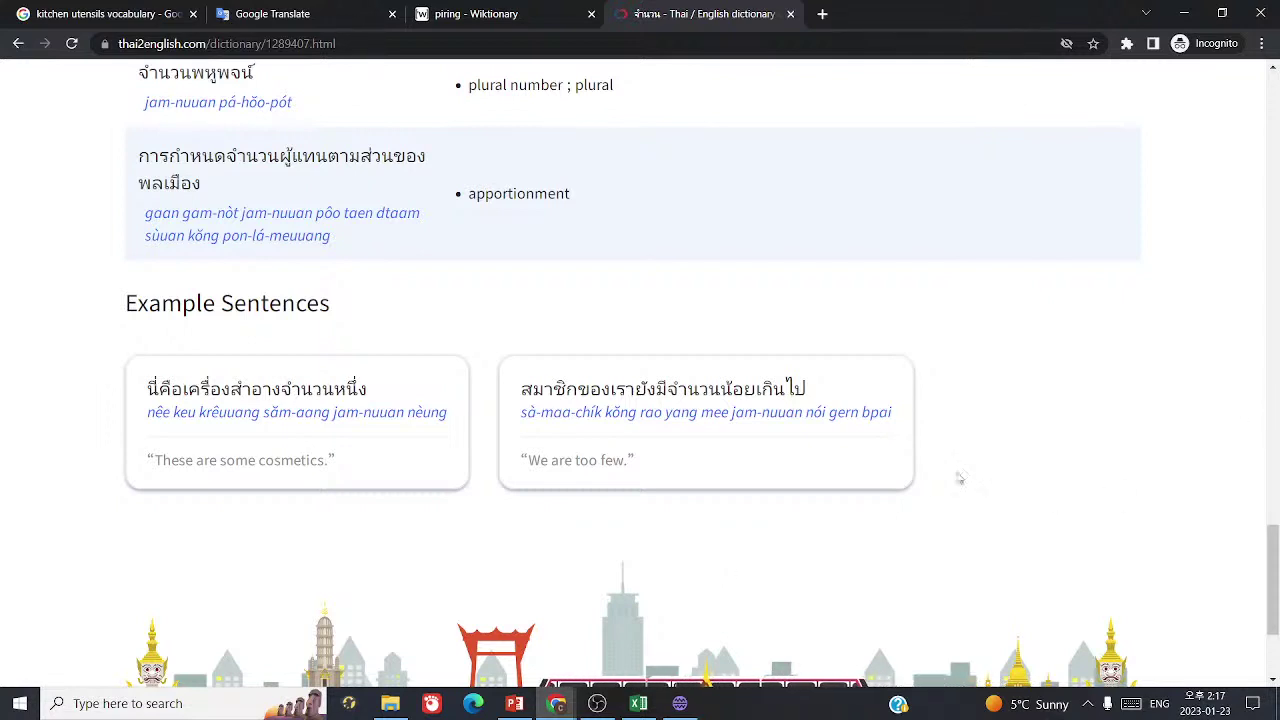
- Switch to flashbang, fill the empty Thai card with prompt จำนวน and answer "amount, quantity", and append another empty card
click(679, 703)
key(ctrl+v)
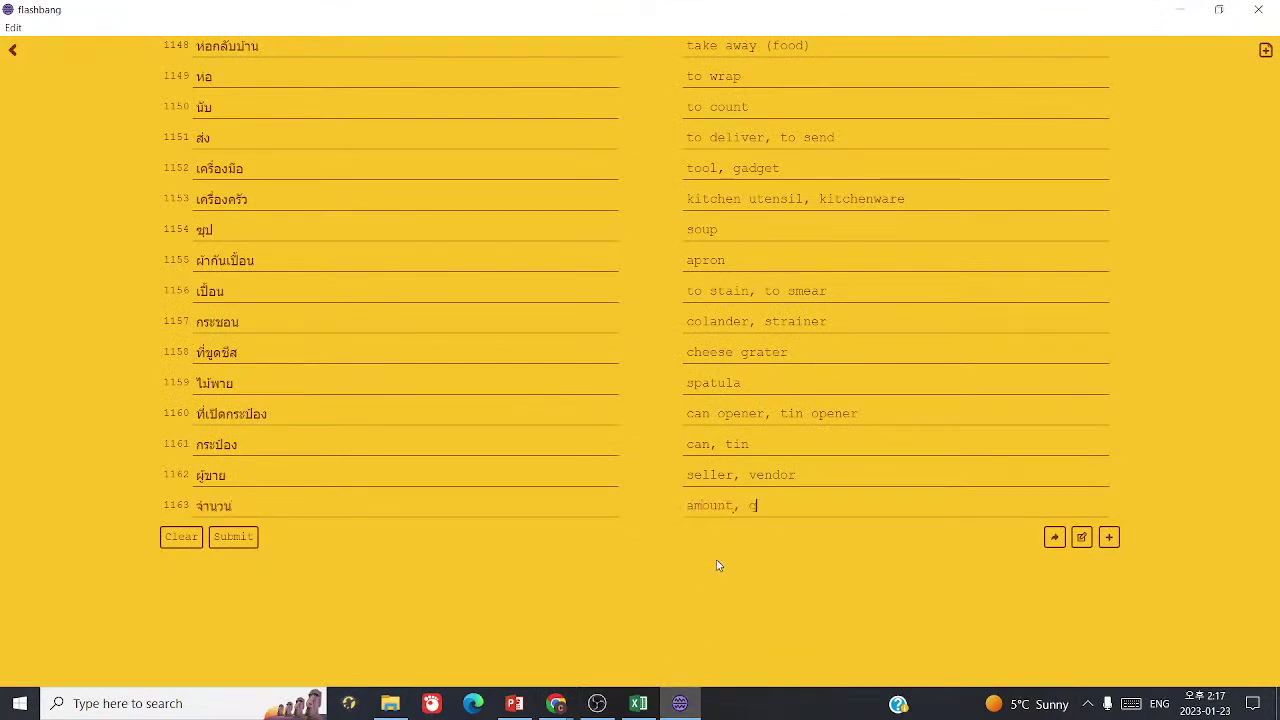
click(1108, 537)
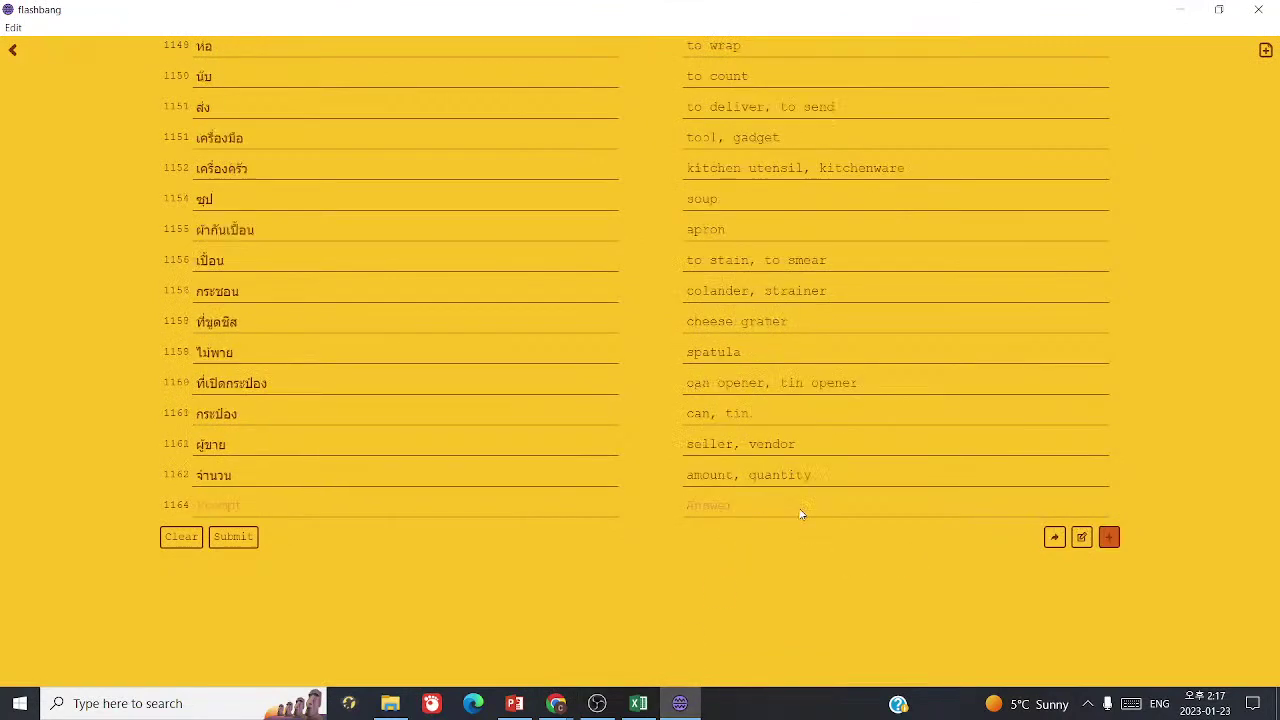
- Copy ตลาด from the first sentence on the "At the market" slide in PowerPoint and search the Excel word list for it
click(514, 703)
drag(886, 238, 1005, 245)
key(ctrl+c)
click(638, 703)
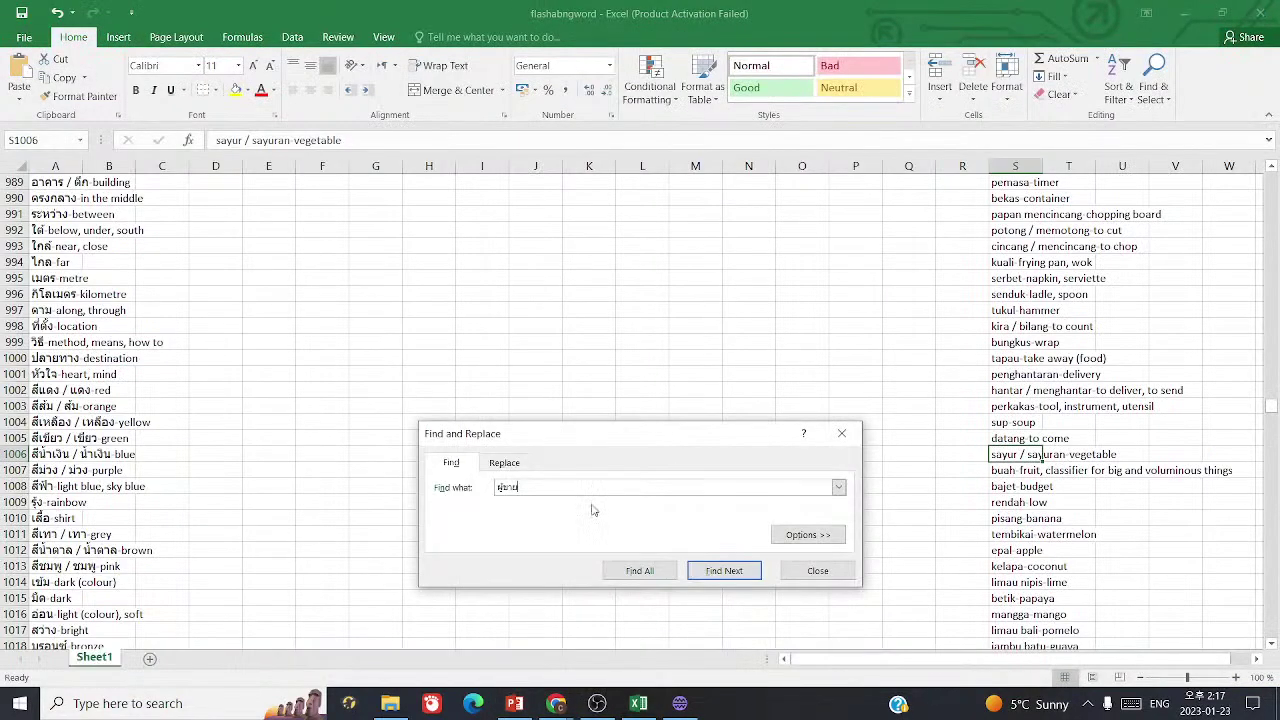
key(ctrl+v)
click(724, 570)
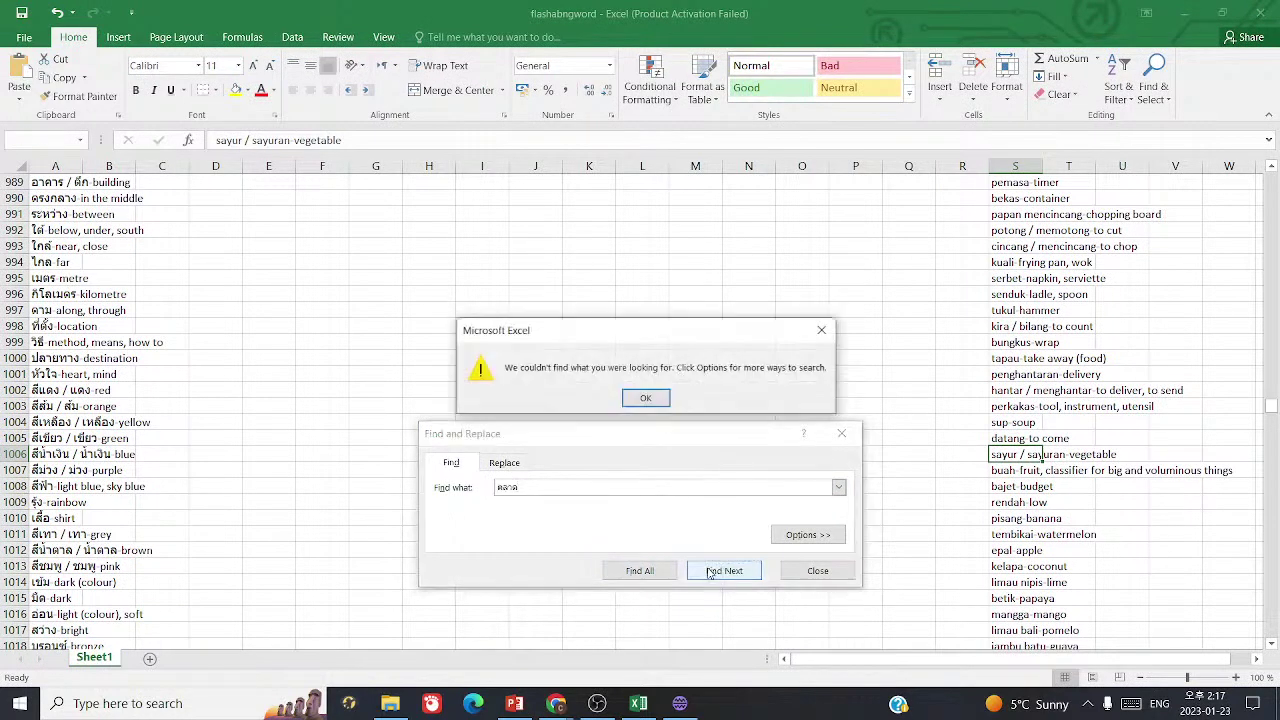
click(628, 397)
click(724, 570)
click(649, 397)
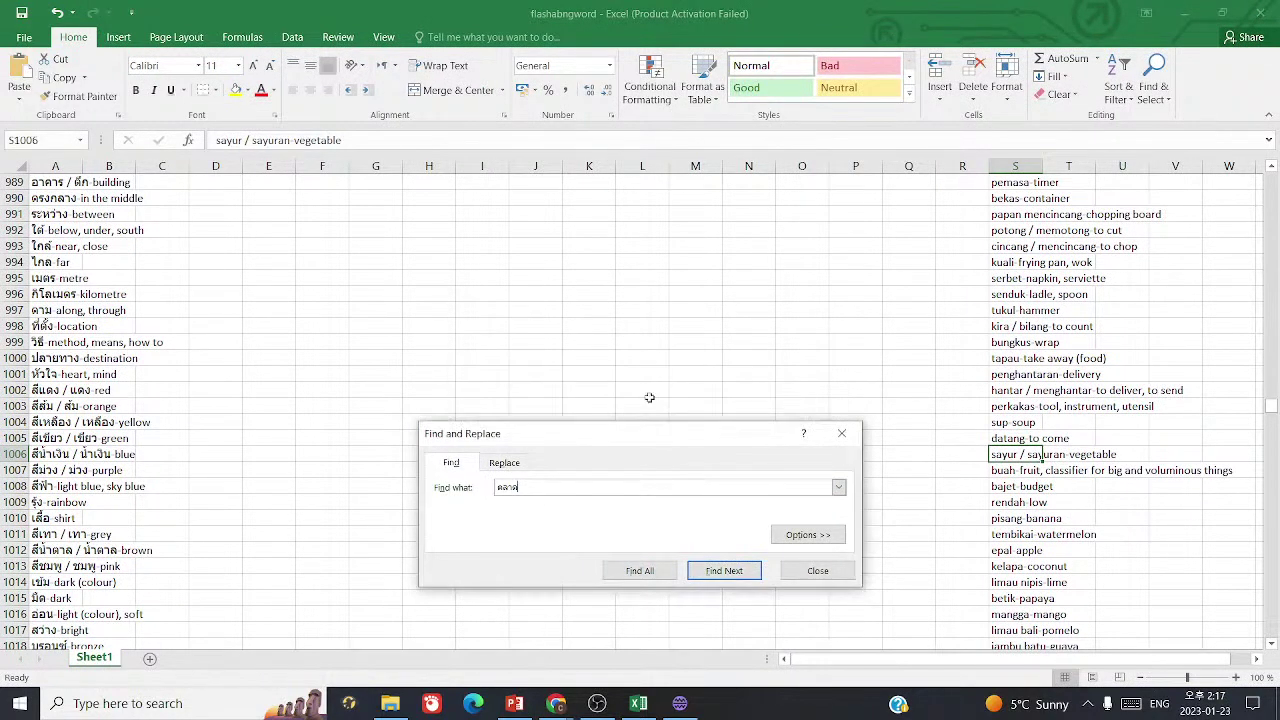
- Fill the empty card in flashbang with prompt ตลาด and answer "market", and append another empty card
click(680, 703)
key(ctrl+v)
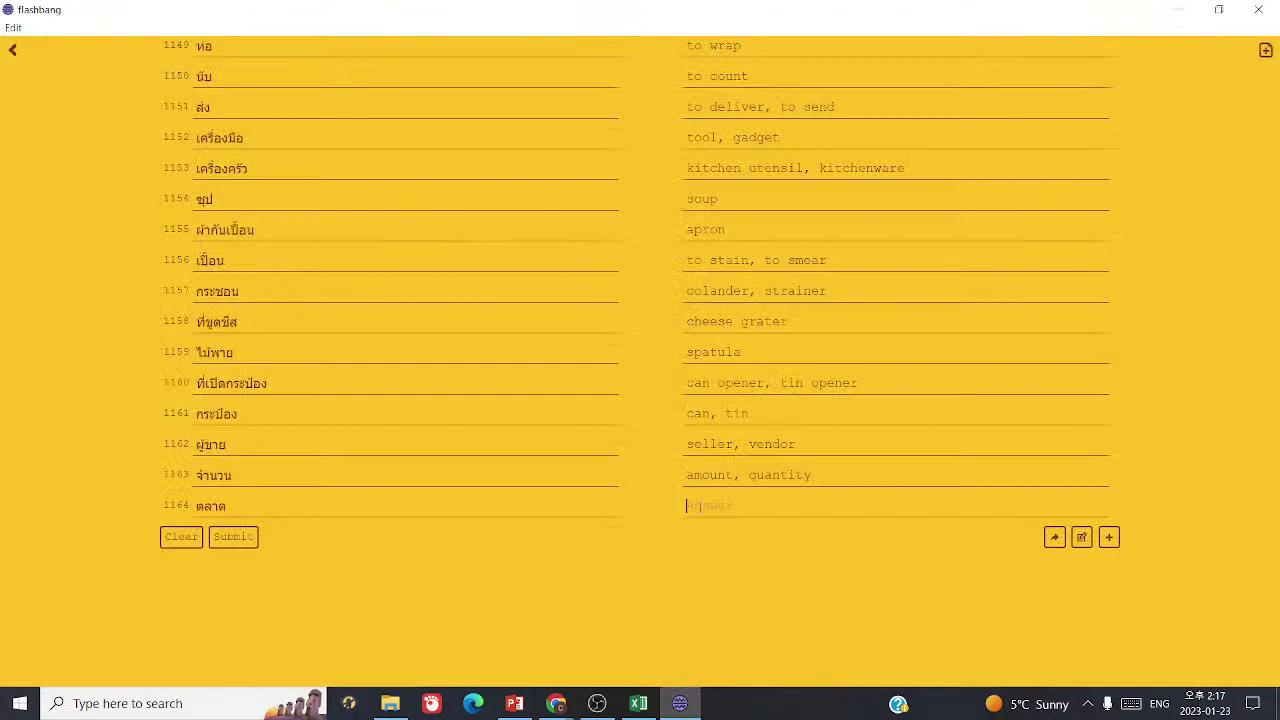
key(Tab)
text(market)
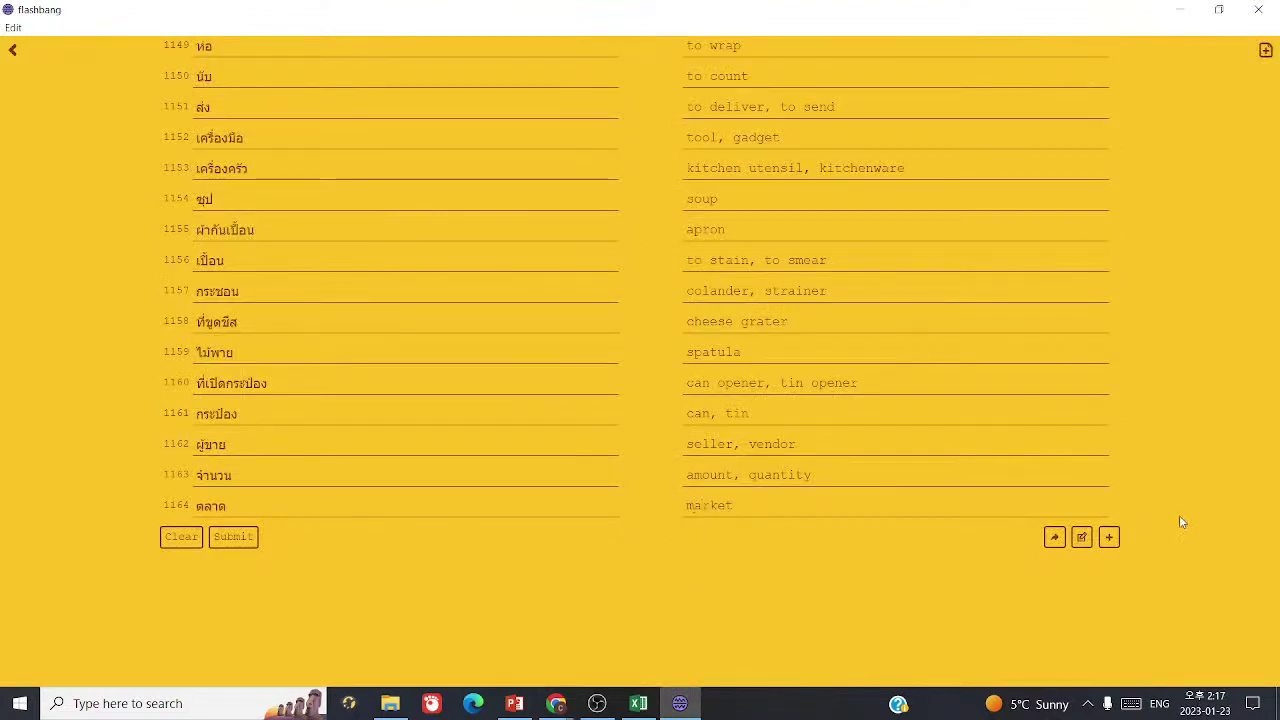
click(1110, 538)
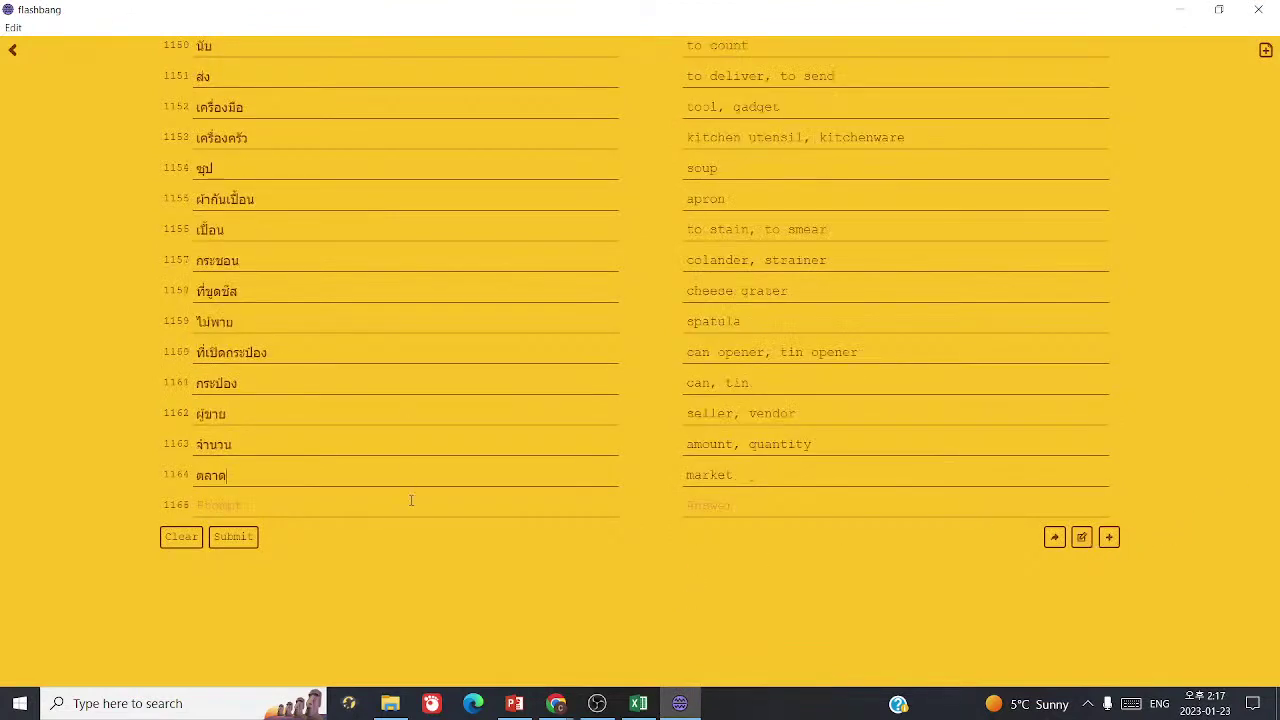
- Copy ผัก from the second sentence on the "At the market" slide in PowerPoint and search the Excel word list for it
click(638, 703)
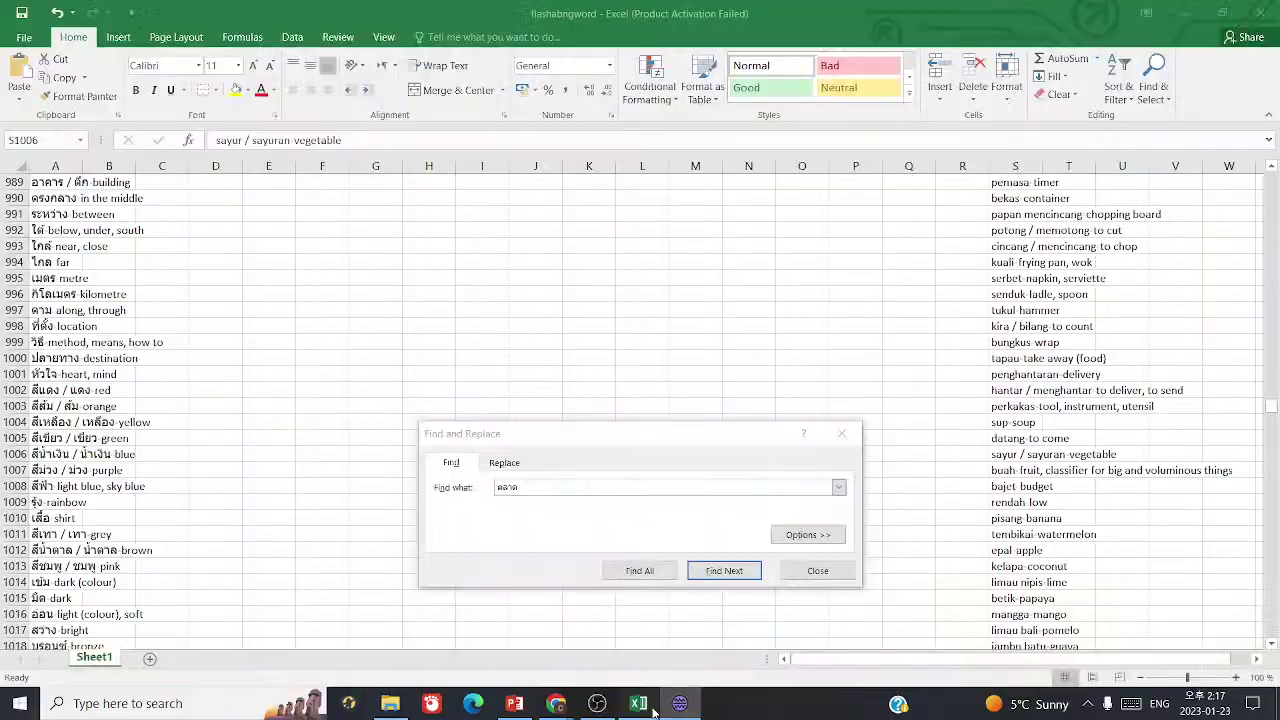
click(513, 703)
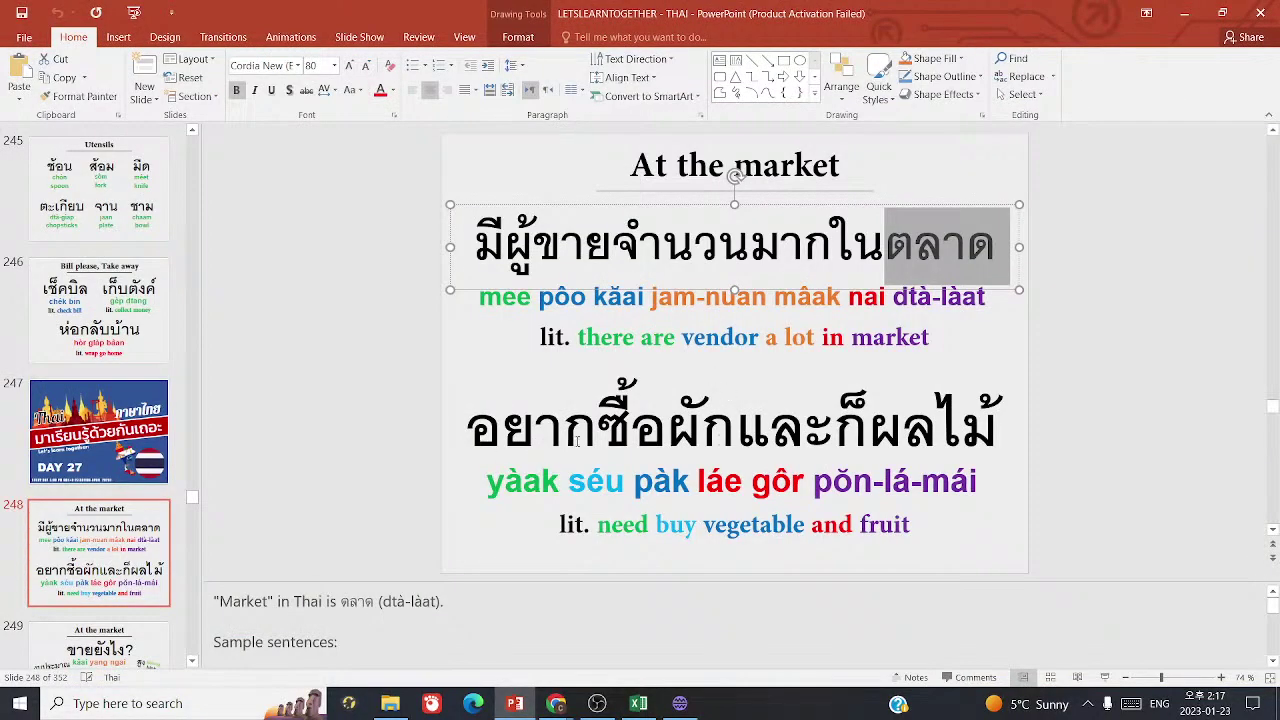
drag(672, 435, 741, 441)
key(ctrl+c)
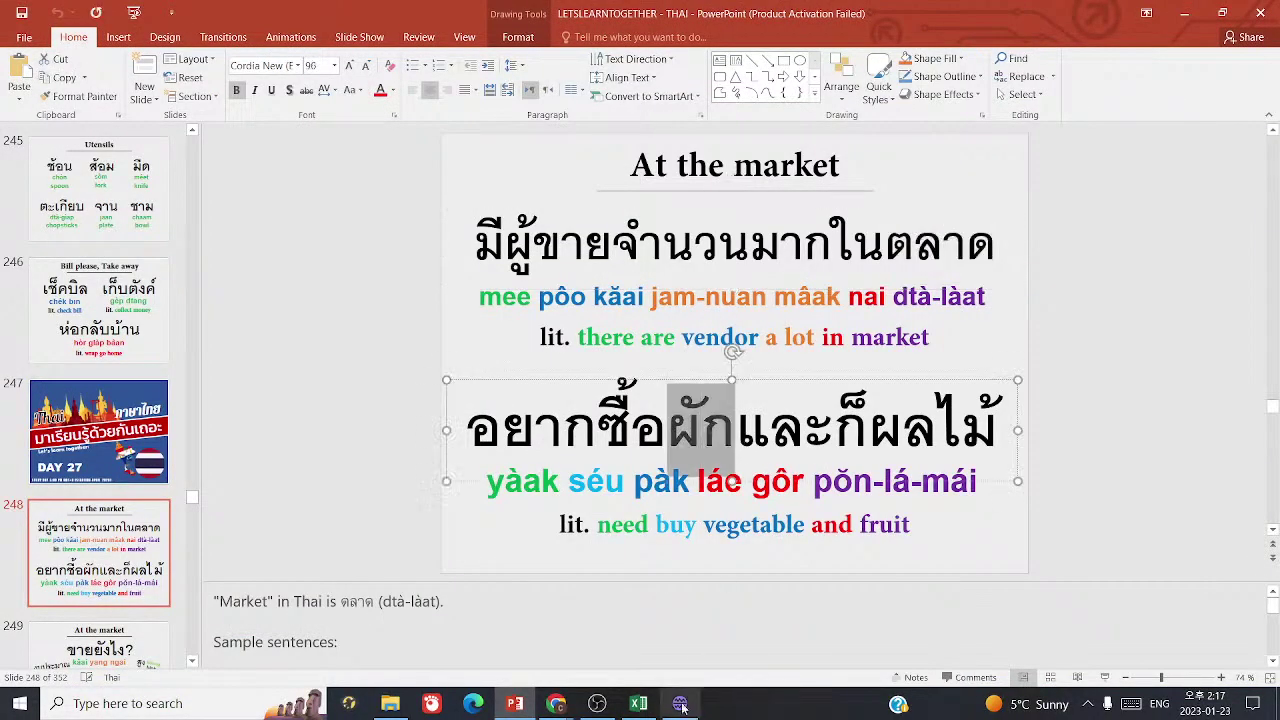
click(638, 703)
mouse_move(672, 703)
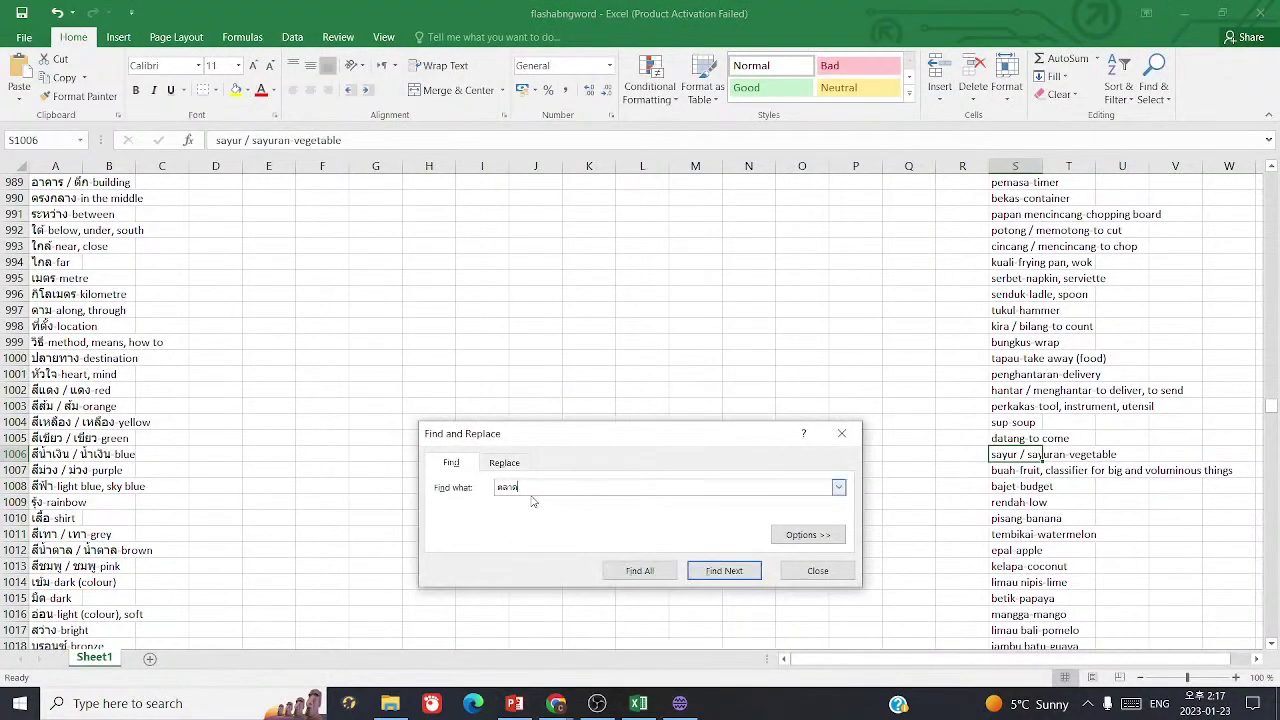
key(ctrl+v)
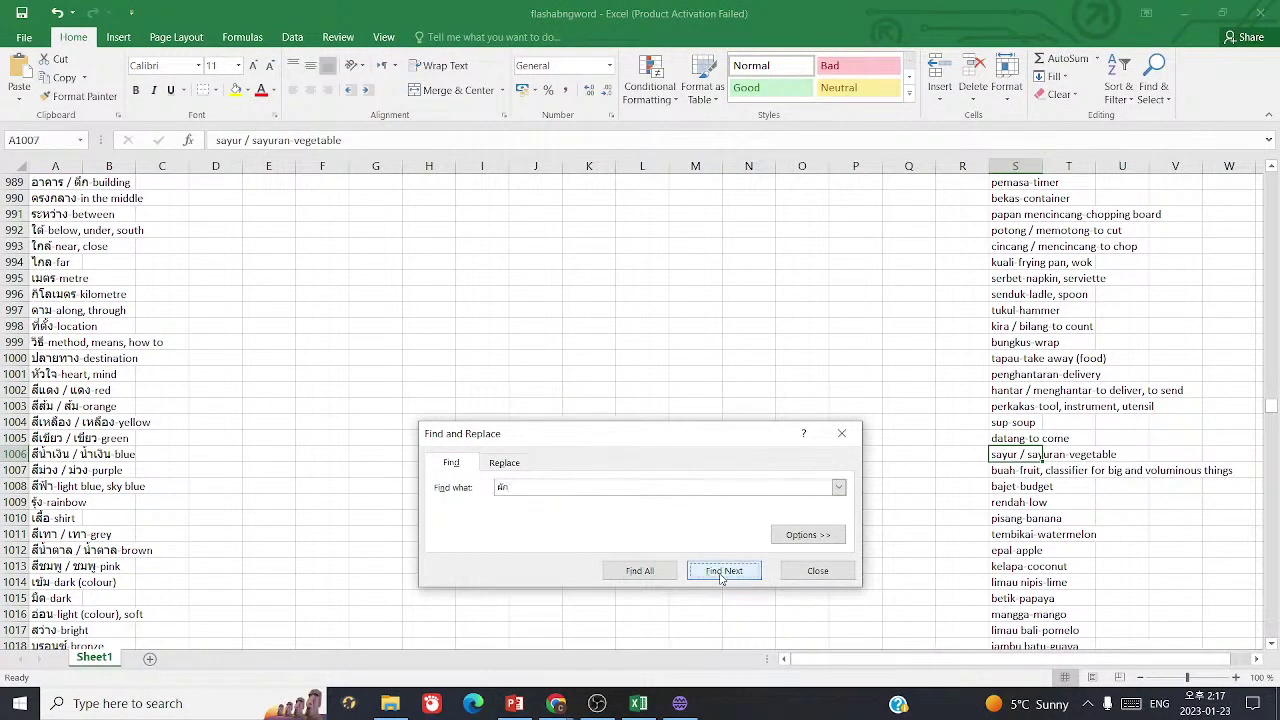
click(724, 570)
click(646, 397)
- Fill the empty card in flashbang with prompt ผัก and answer "vegetable", and append another empty card
key(alt+Tab)
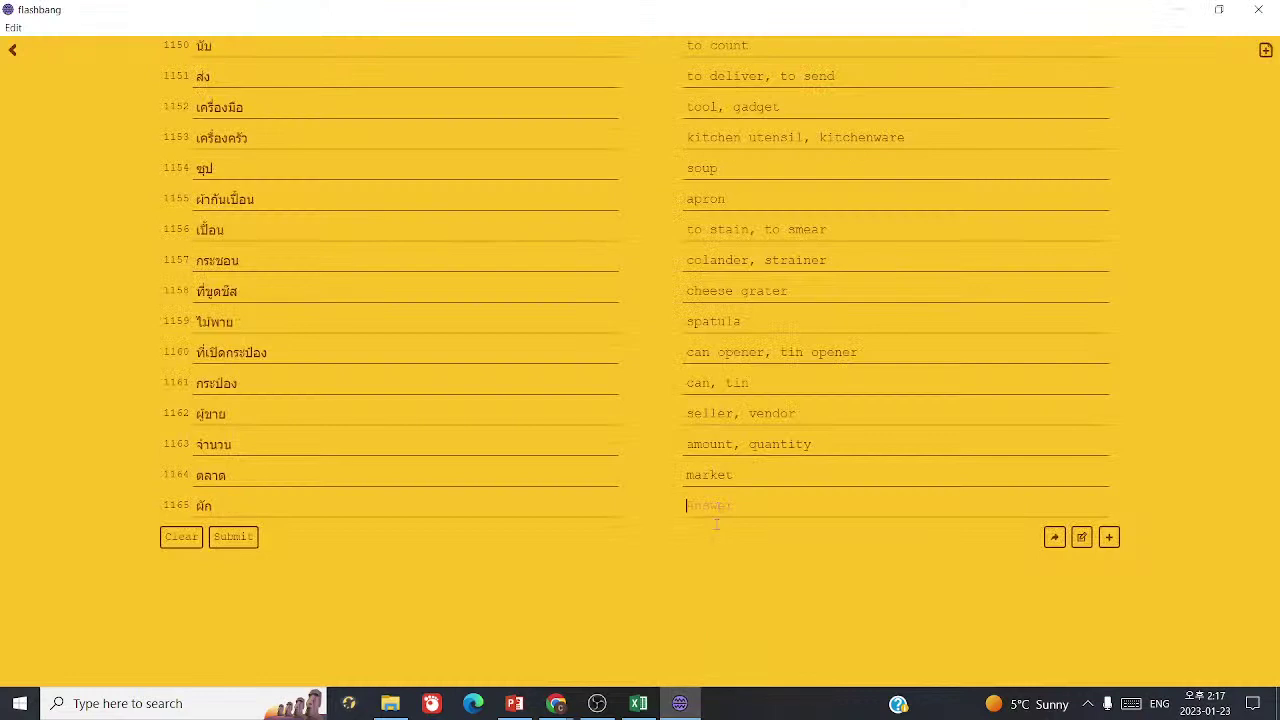
text(vegetable)
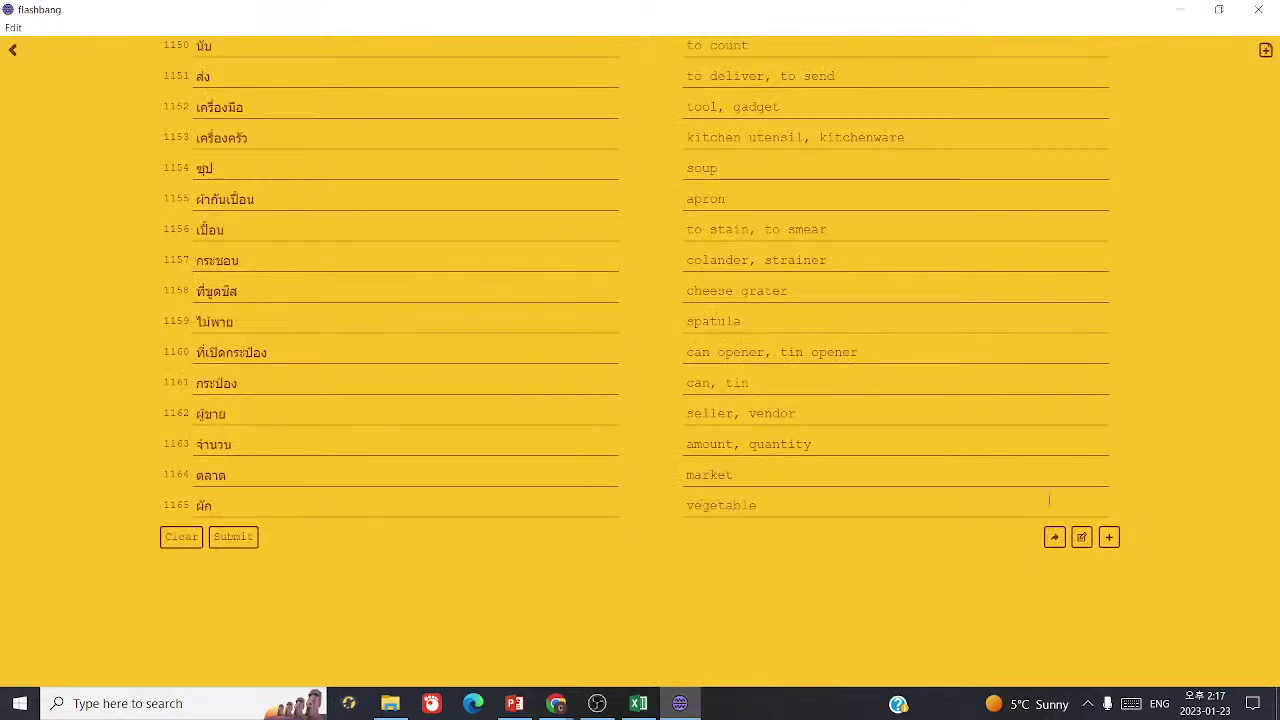
click(1108, 537)
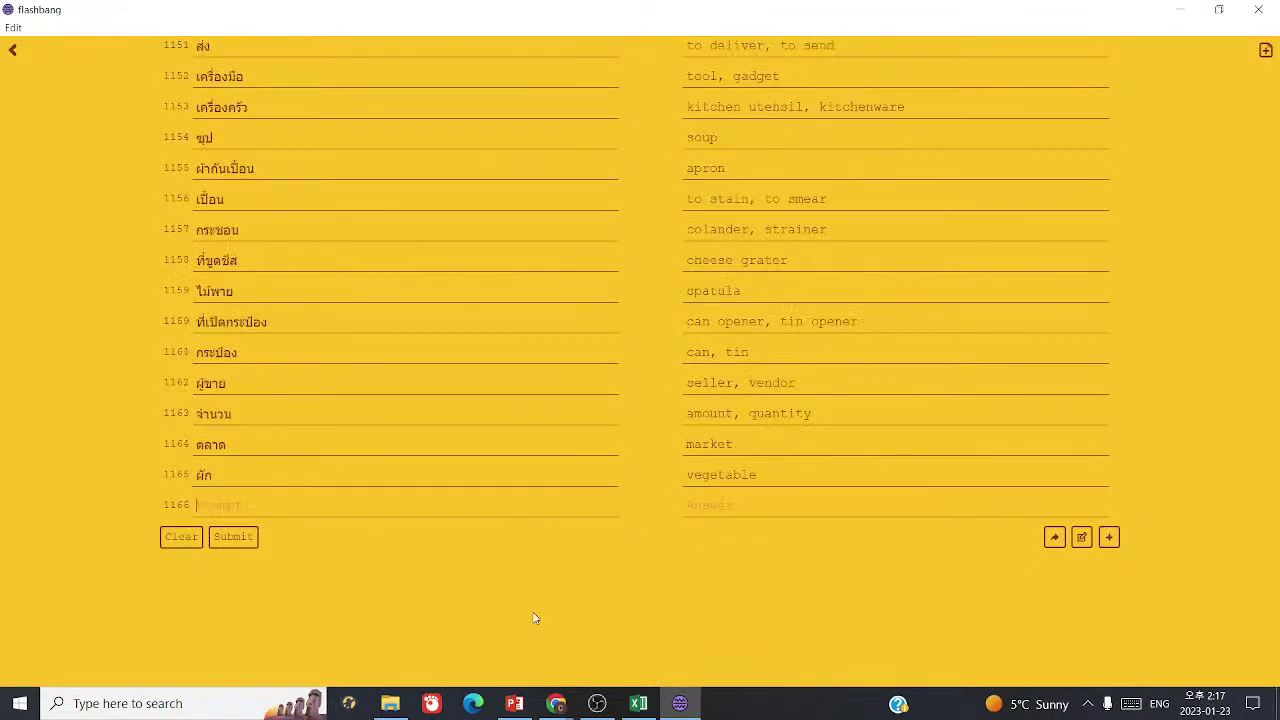
- Return to the second sentence of the "At the market" slide in PowerPoint
click(514, 703)
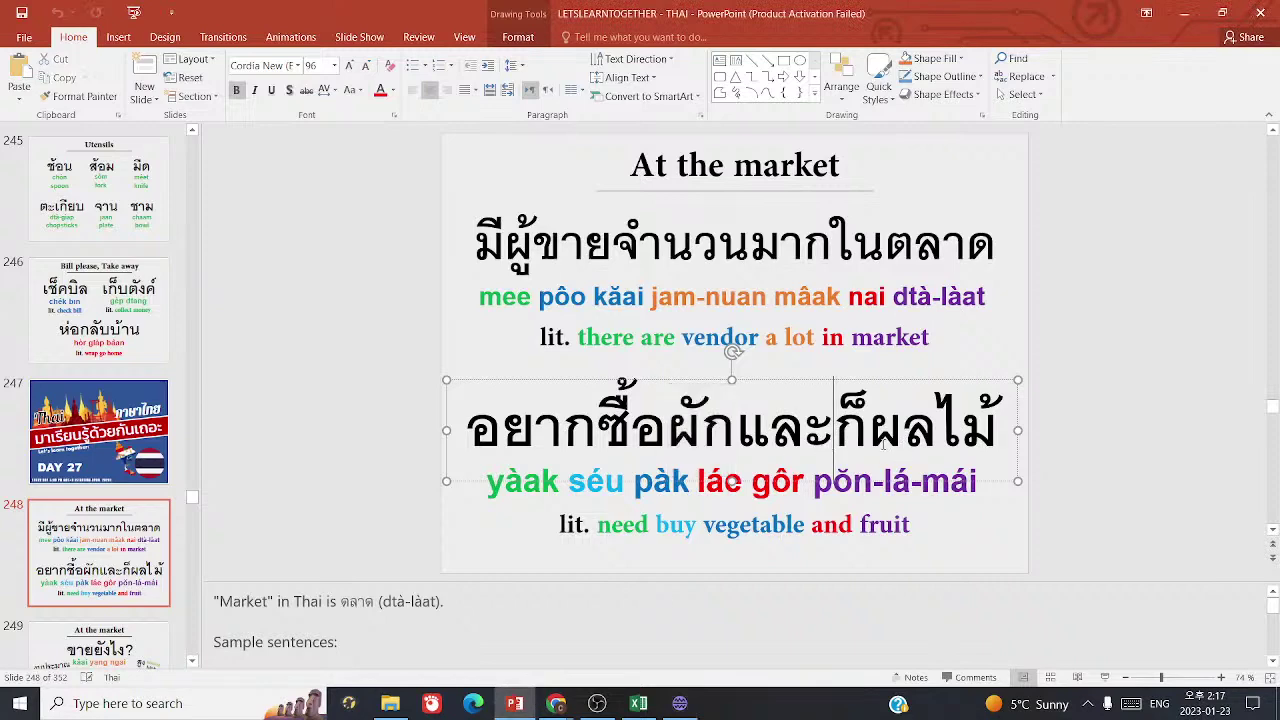